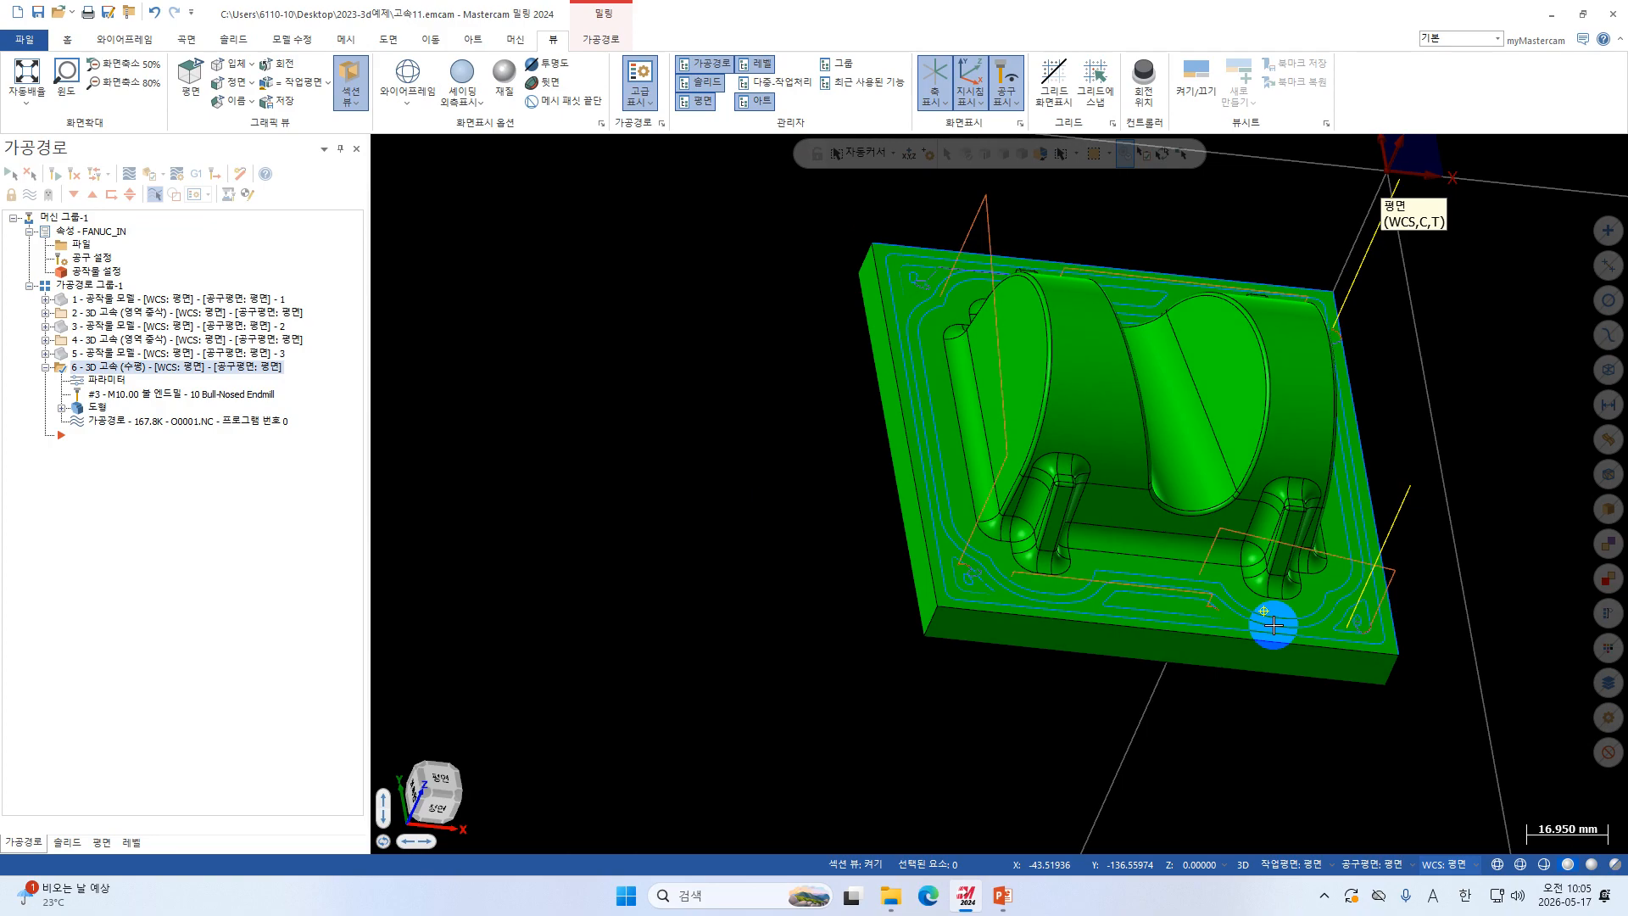
Set the tool-down distance in the horizontal area toolpath's linking parameters to 300 and regenerate the toolpath.
scroll(970, 568, up, 2)
middle_drag(971, 568, 1104, 358)
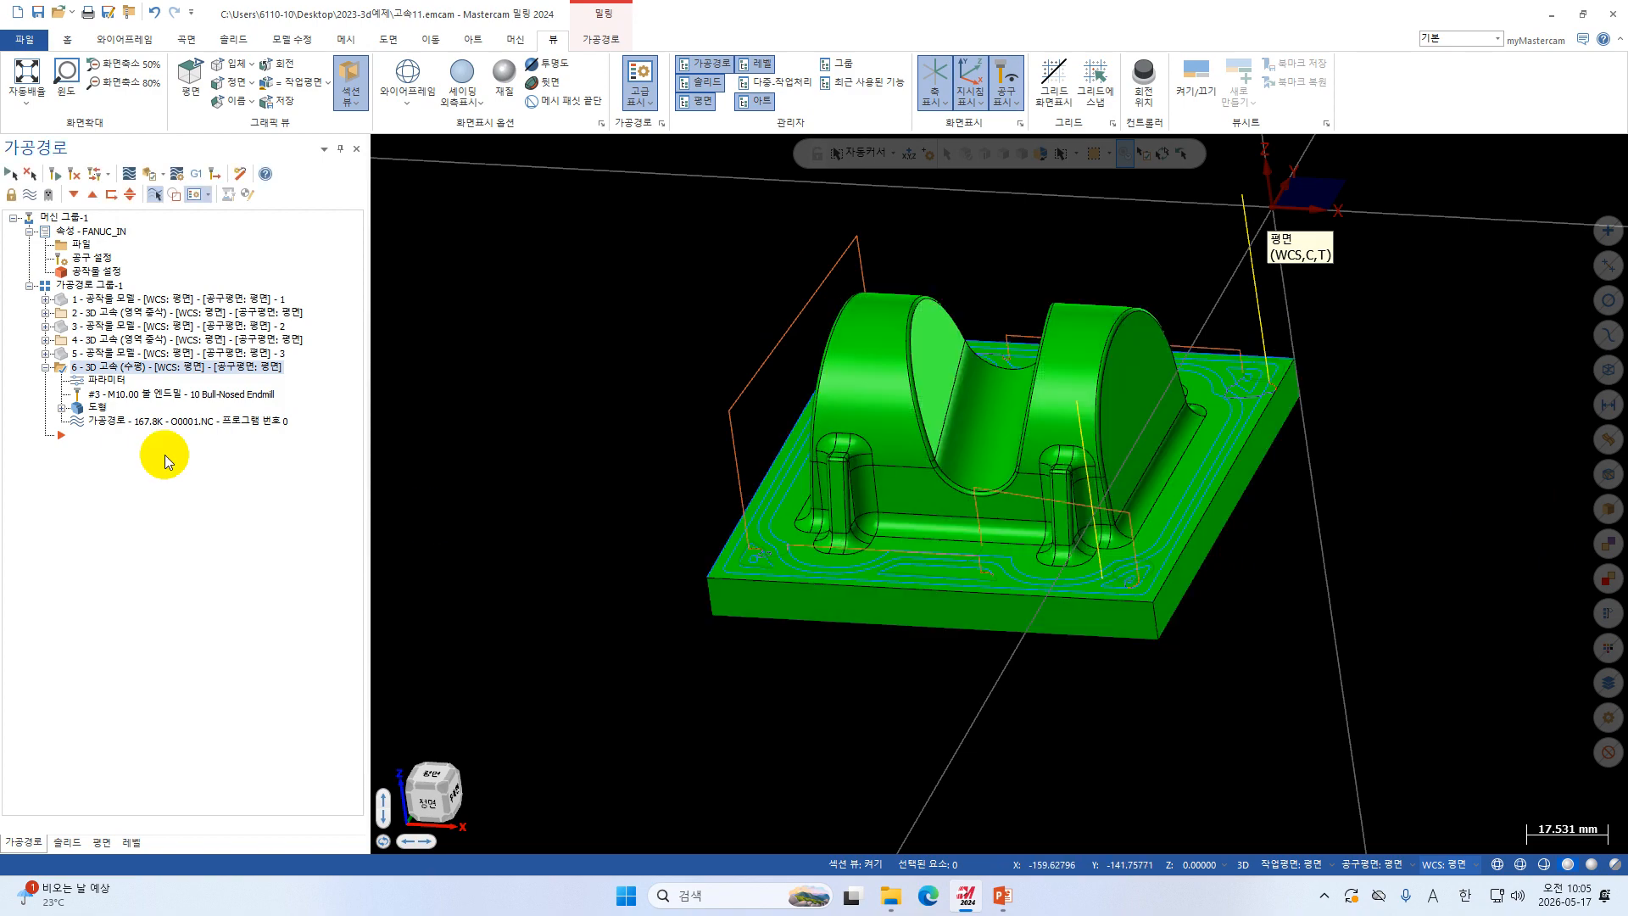
click(111, 381)
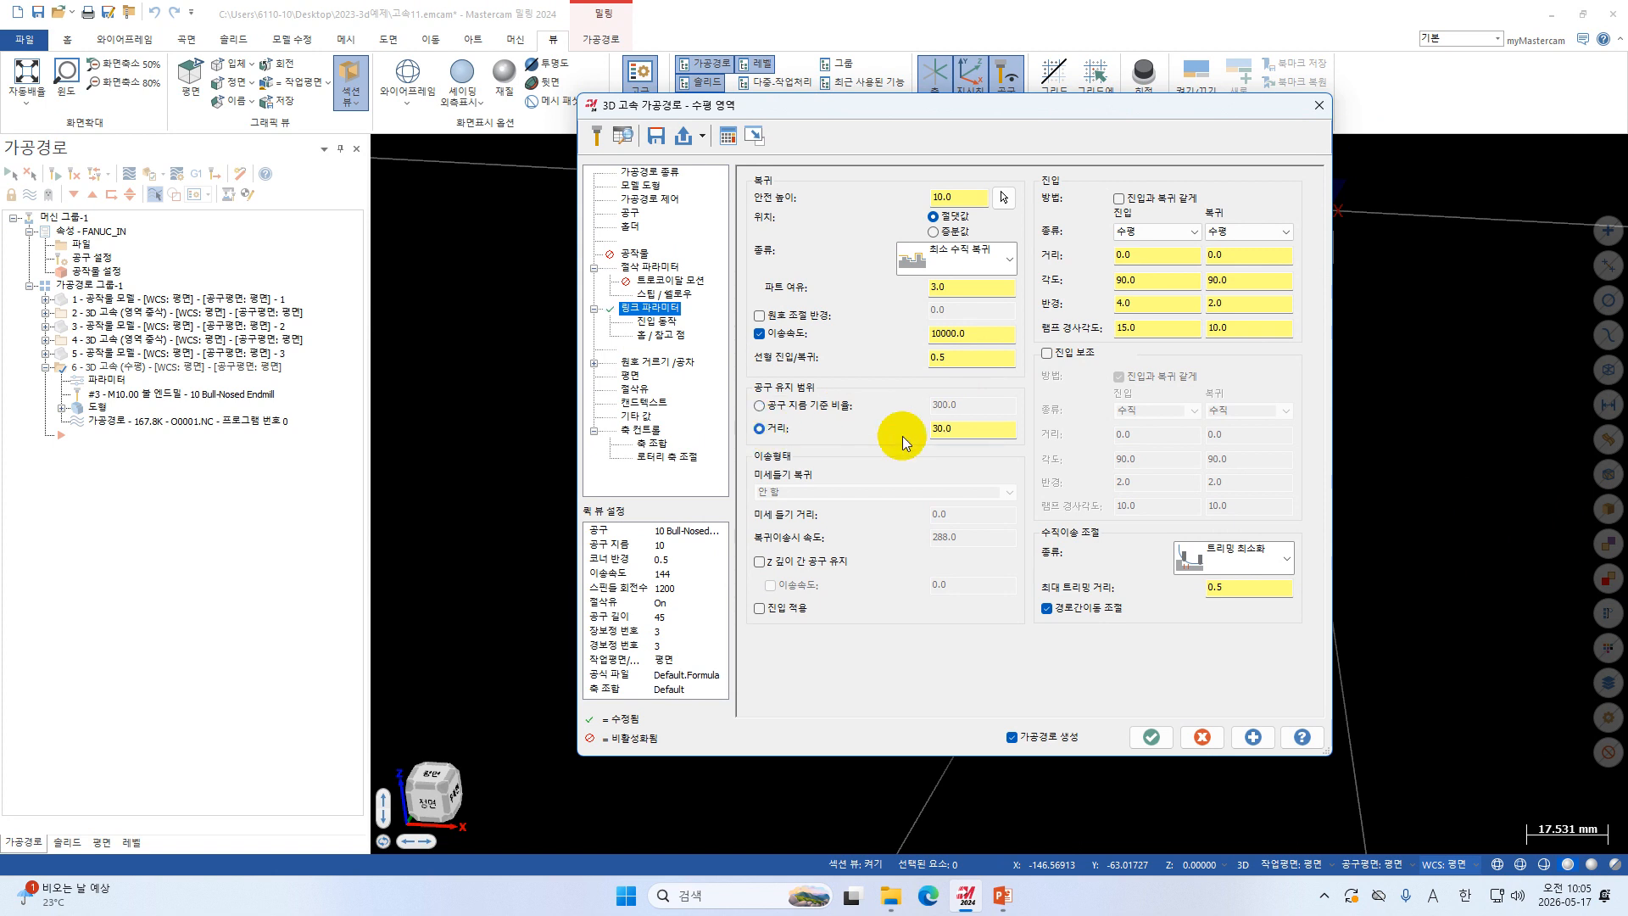
double_click(975, 430)
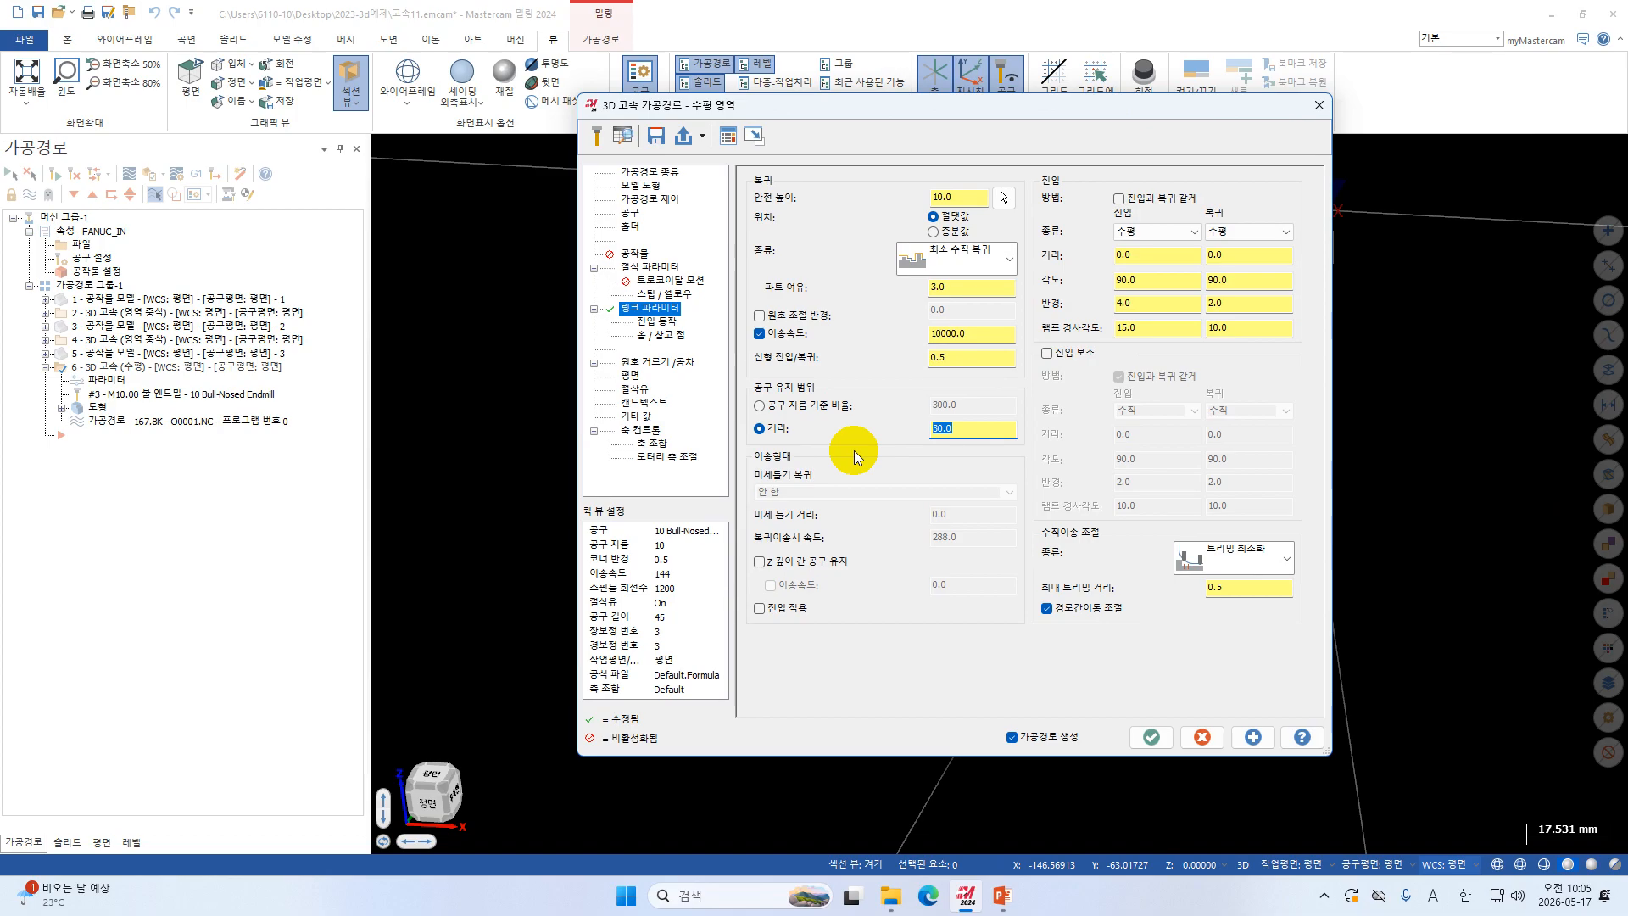
text(200)
key(Return)
text(300)
click(1149, 749)
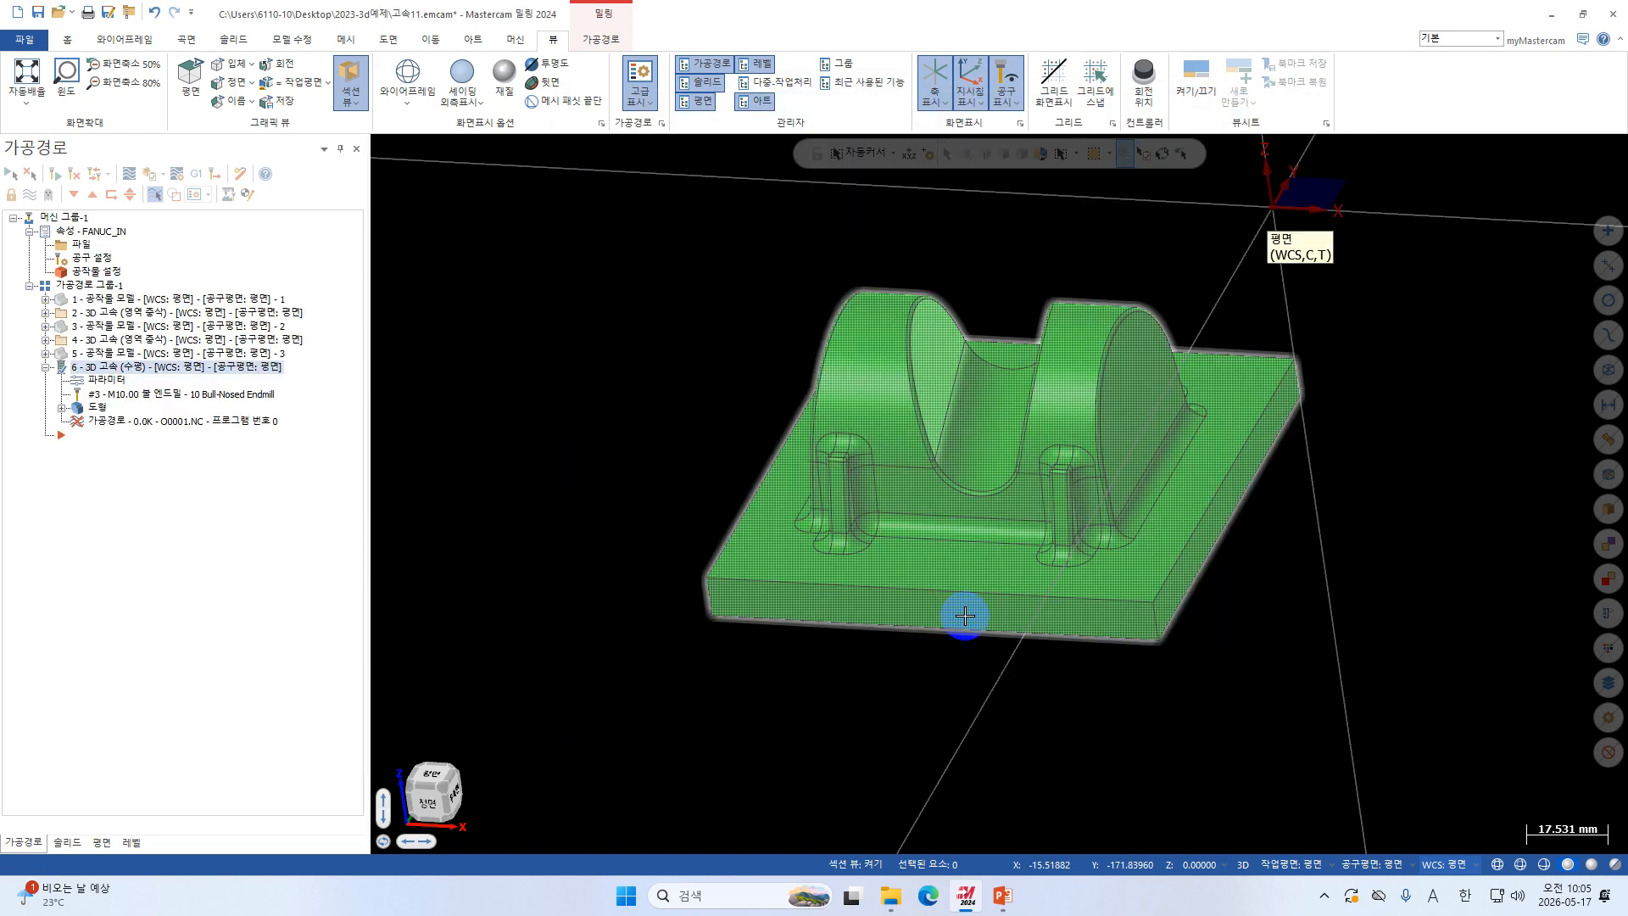
Examine the regenerated horizontal area toolpath's linking moves and passes around the part's base and ribs.
middle_drag(968, 613, 1221, 491)
scroll(1086, 524, up, 4)
scroll(1220, 515, up, 2)
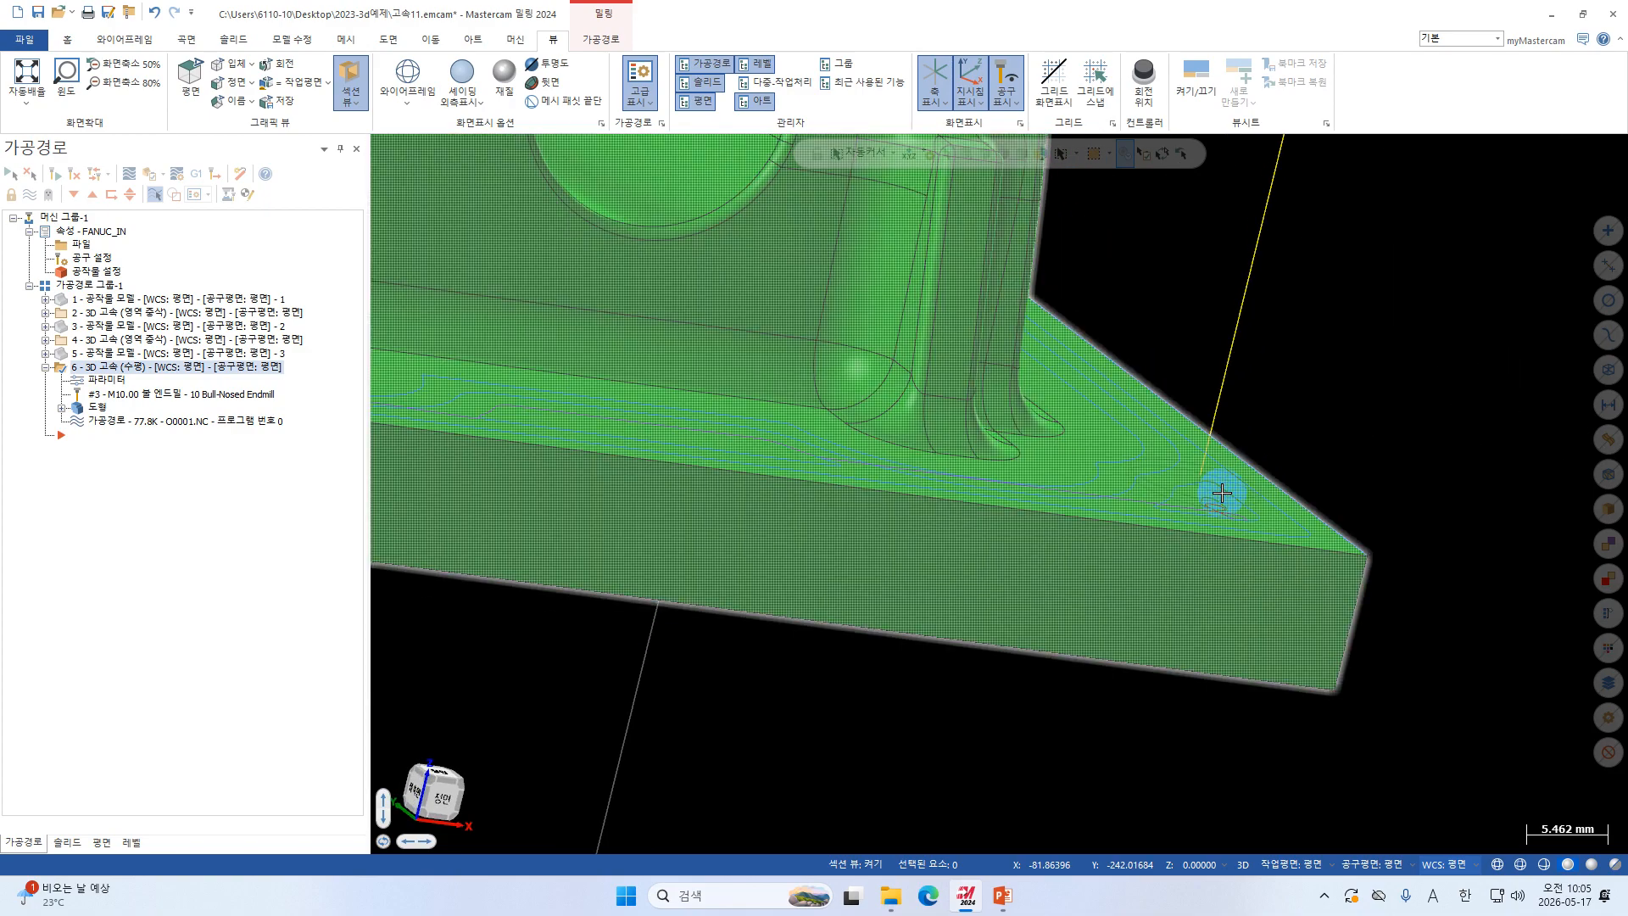
middle_drag(780, 452, 450, 476)
scroll(592, 412, down, 2)
middle_drag(952, 567, 720, 523)
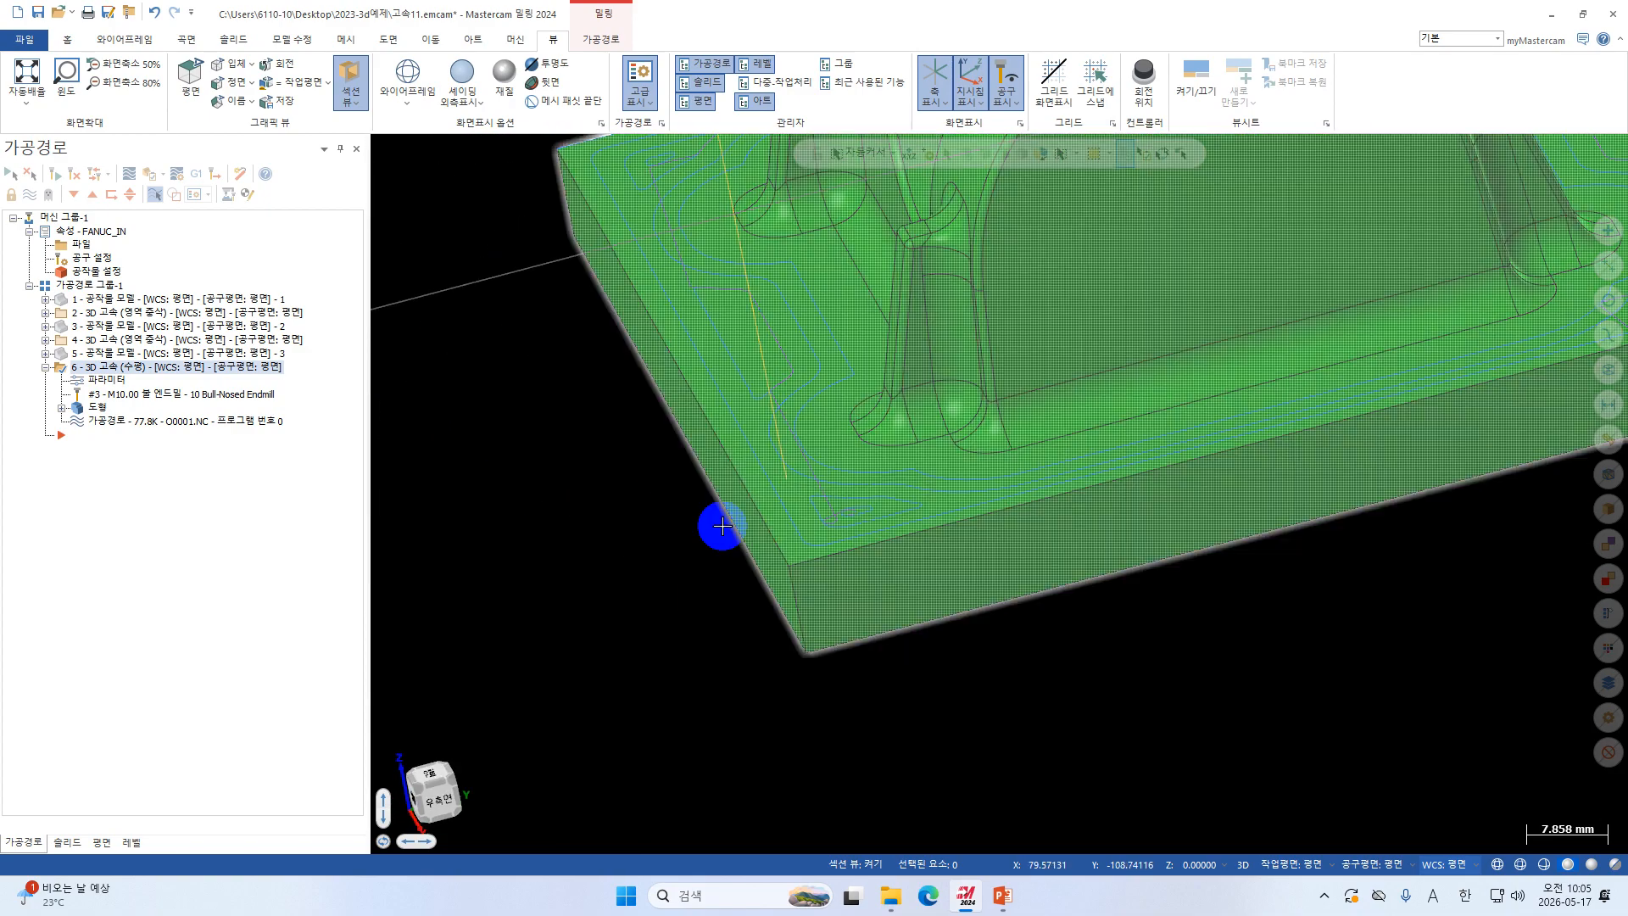
scroll(720, 524, down, 2)
middle_drag(1318, 372, 1246, 367)
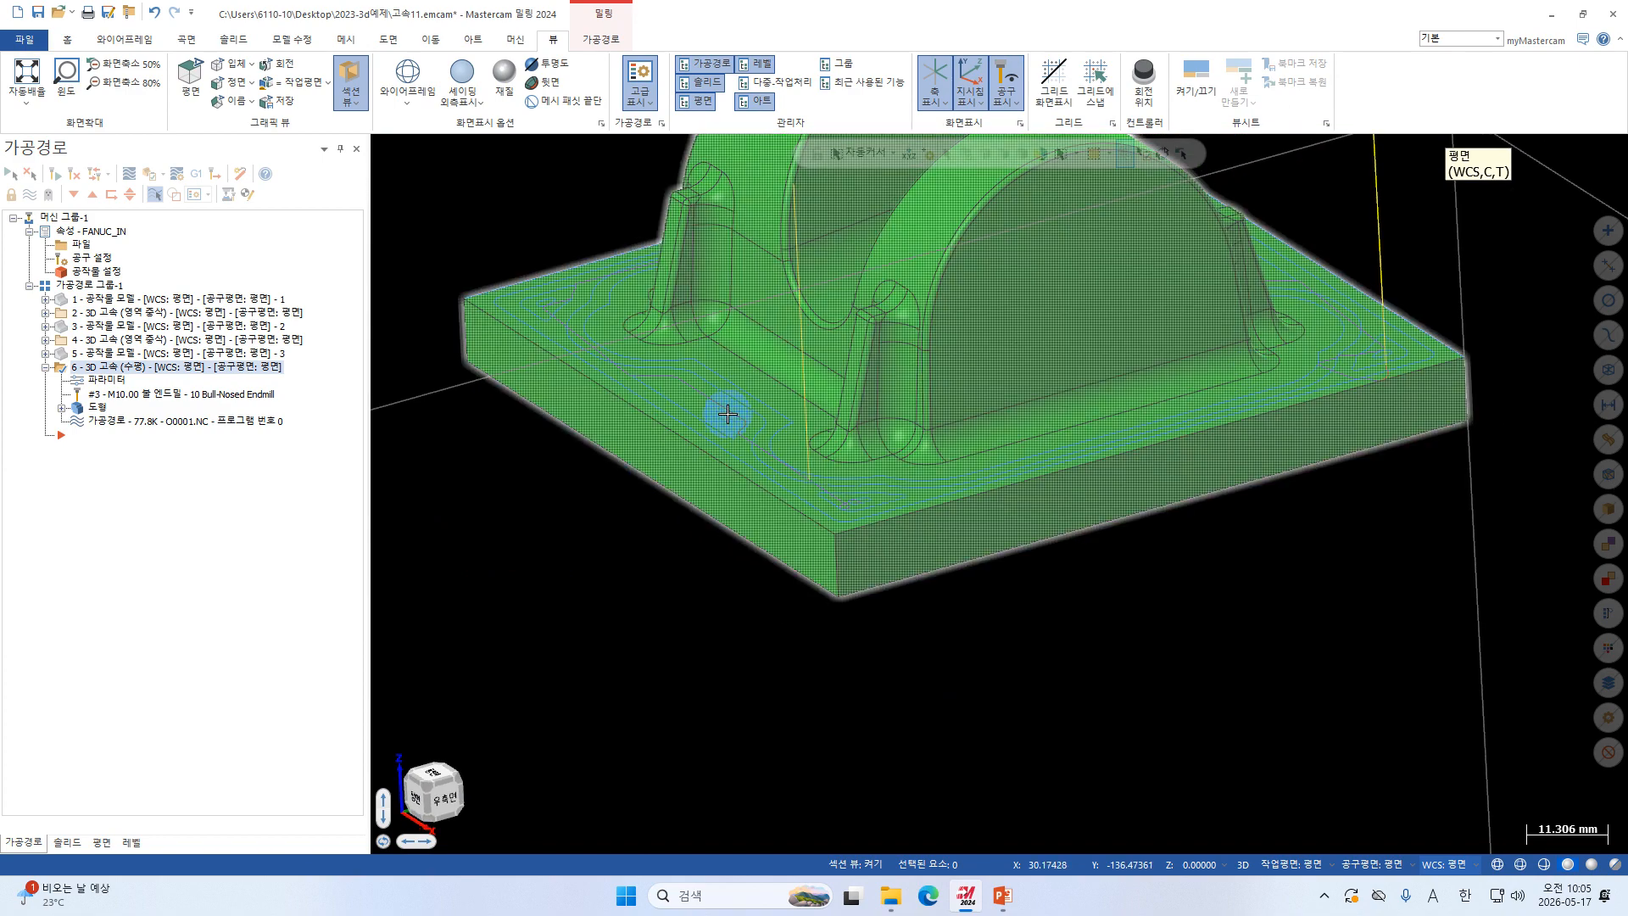
scroll(774, 443, up, 3)
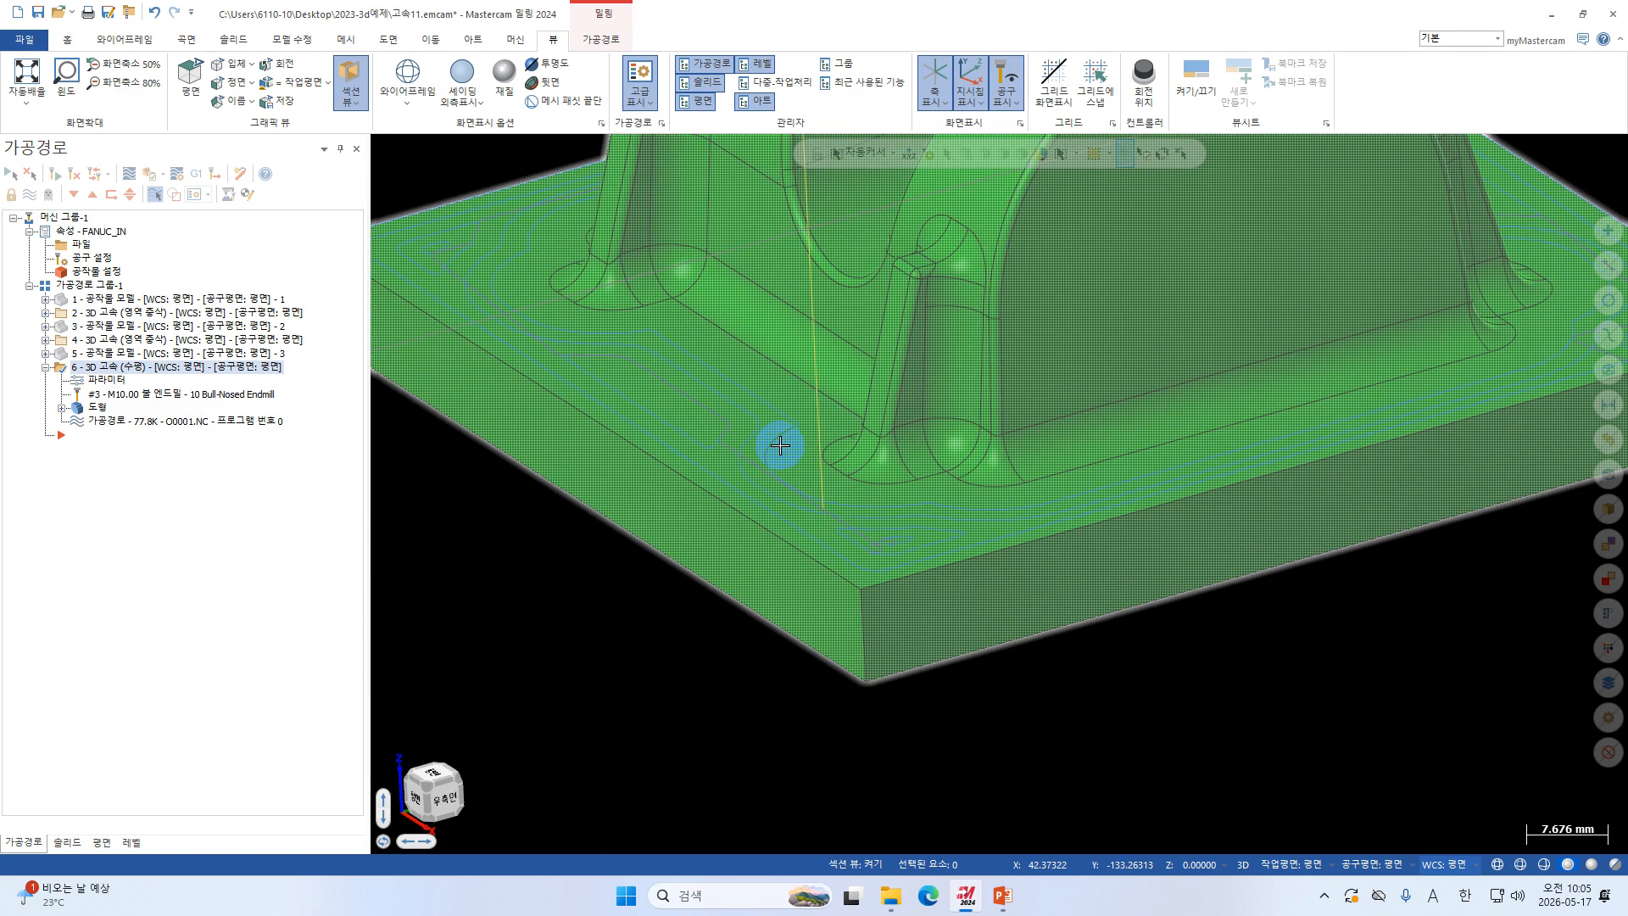
middle_drag(792, 487, 857, 552)
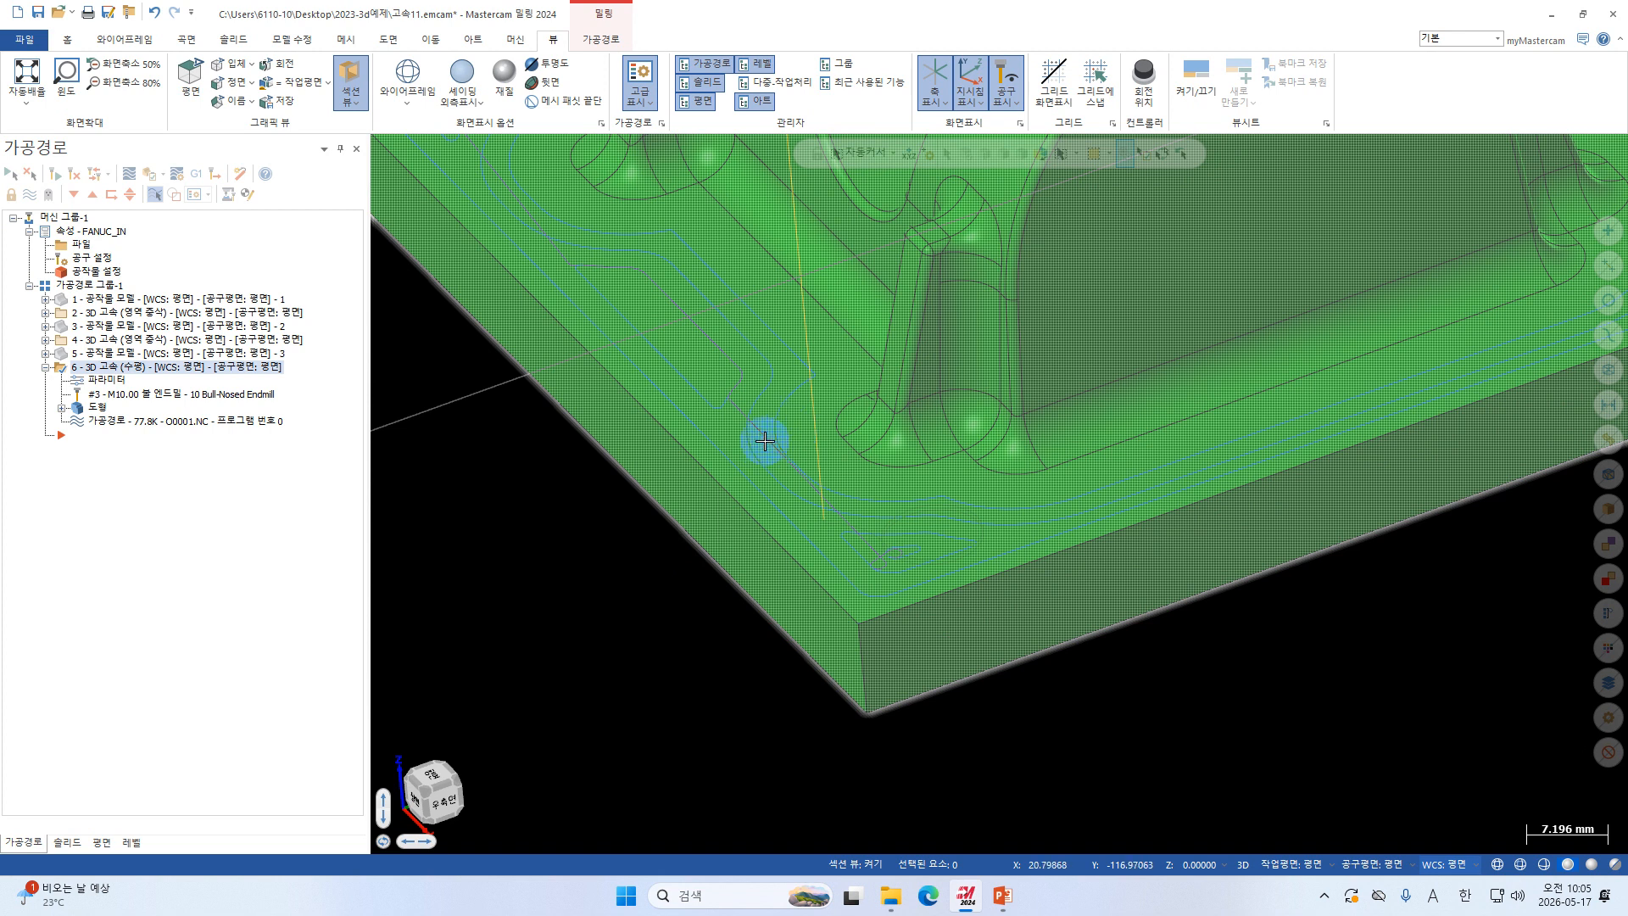
scroll(800, 418, down, 2)
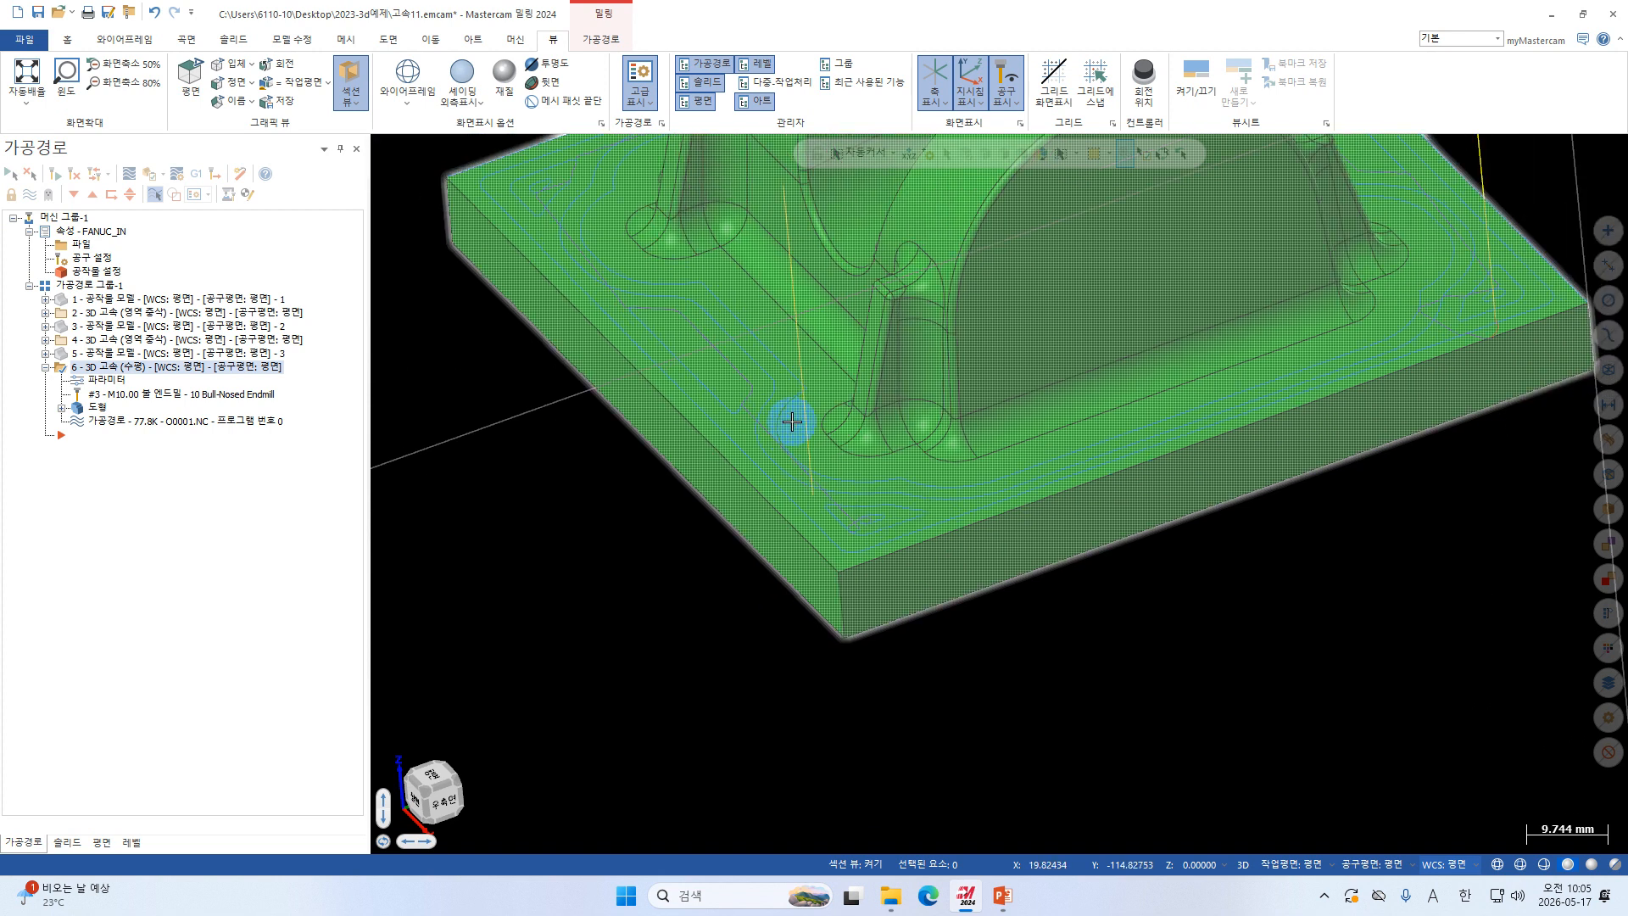
scroll(777, 430, down, 4)
middle_drag(779, 431, 826, 395)
scroll(828, 397, down, 1)
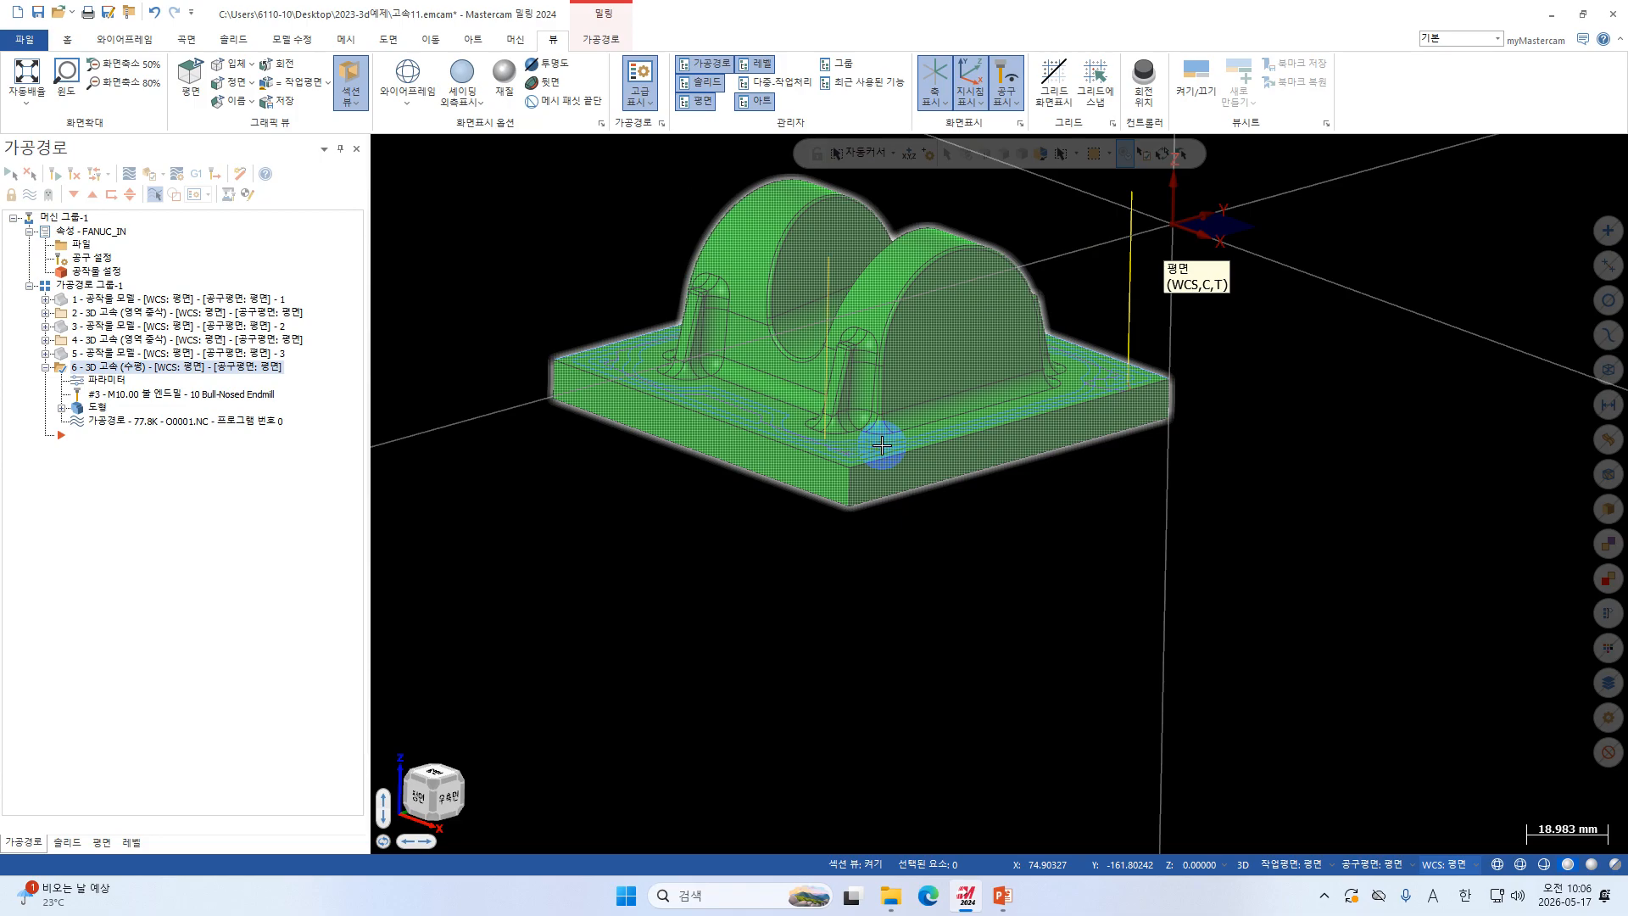
middle_drag(746, 411, 740, 424)
scroll(527, 393, down, 1)
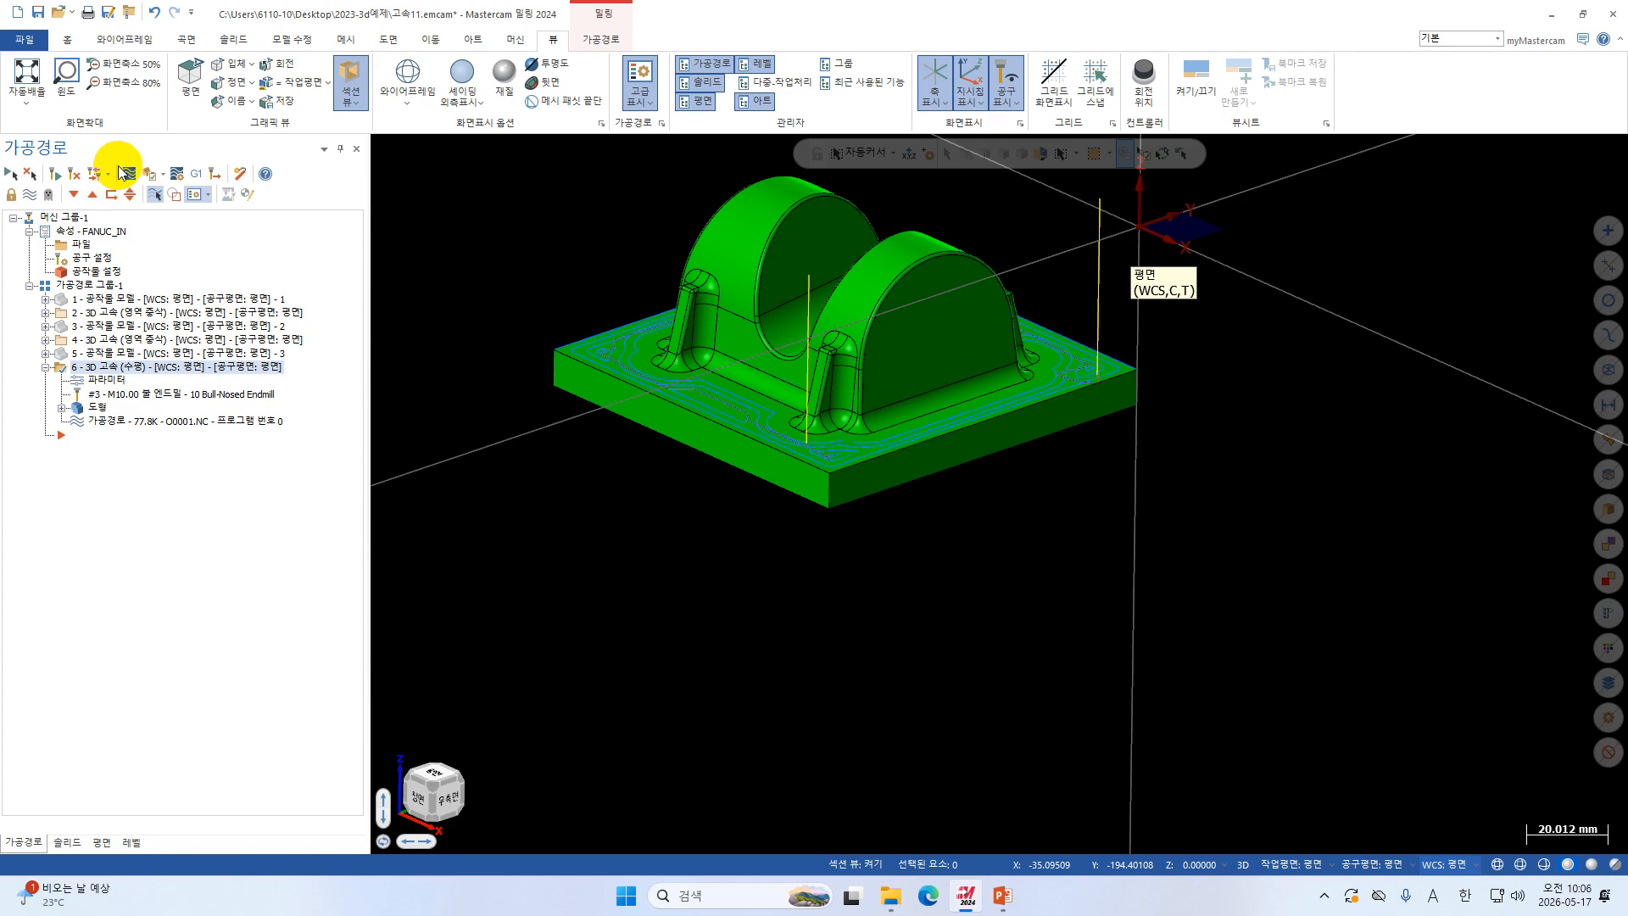
Backplot the horizontal area toolpath to check the tool's motion, and close the backplot.
middle_drag(592, 372, 586, 385)
click(174, 196)
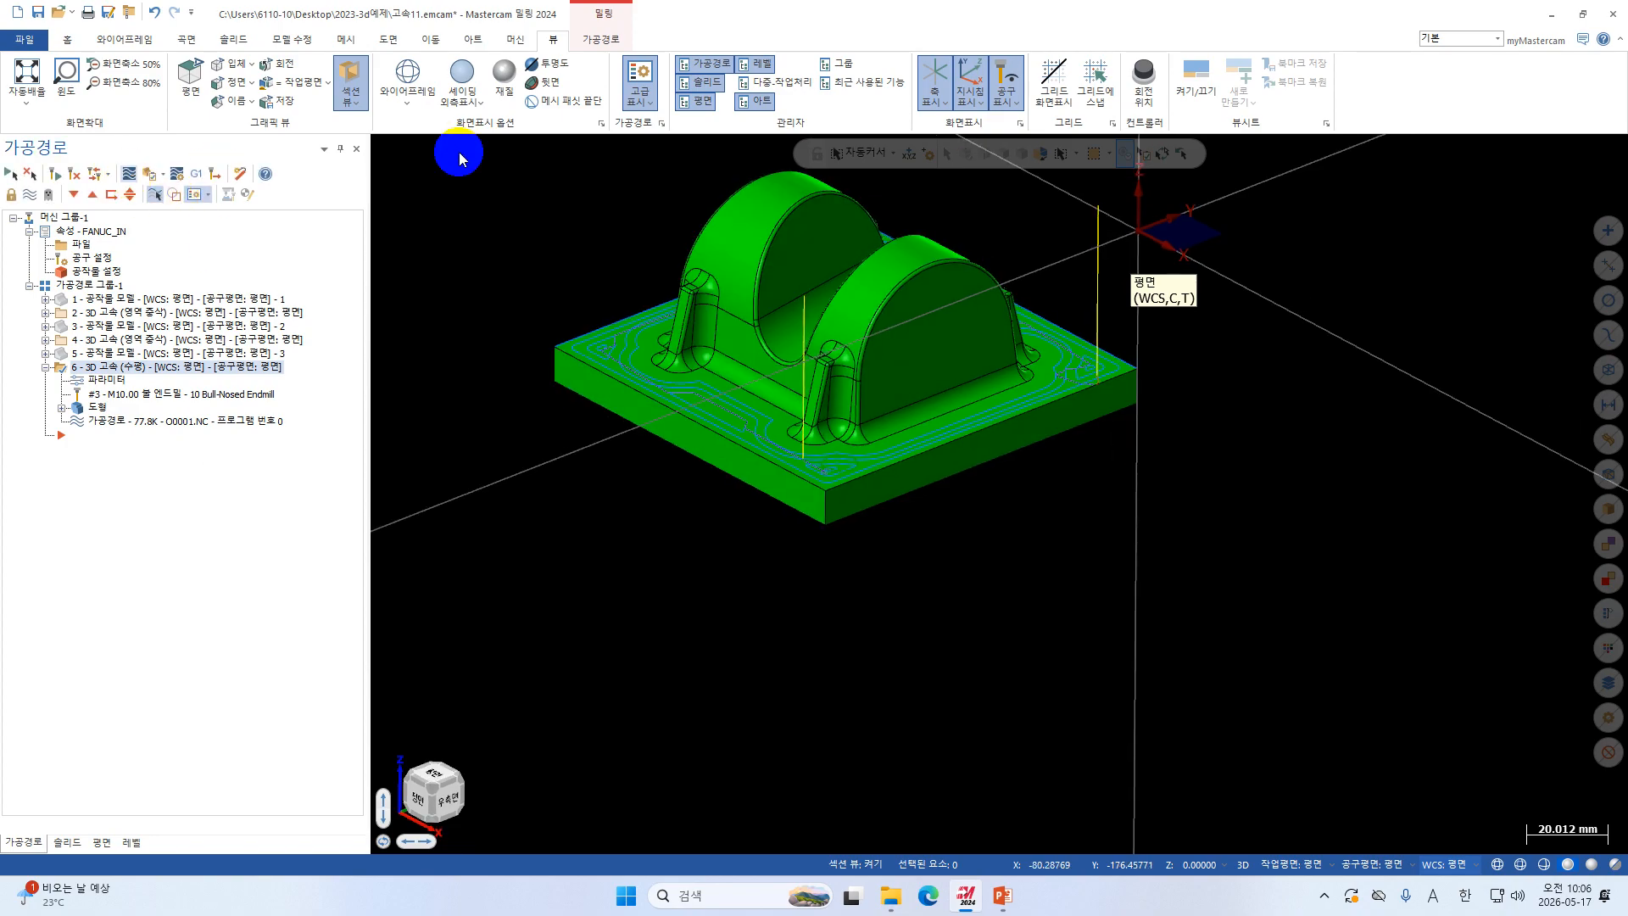
click(380, 144)
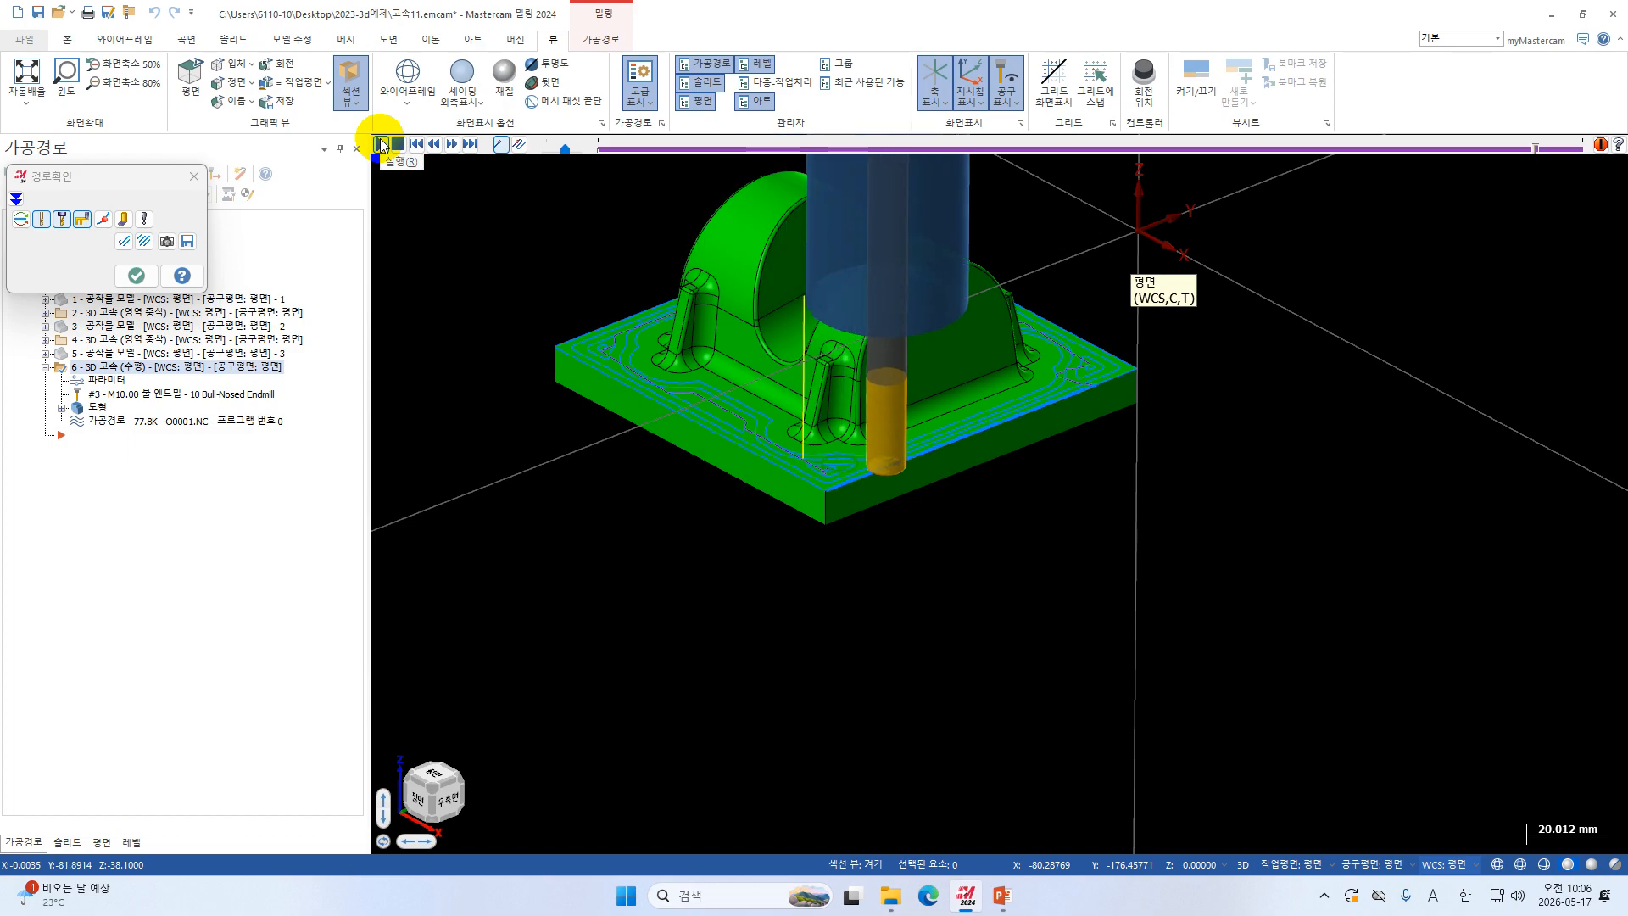
click(136, 276)
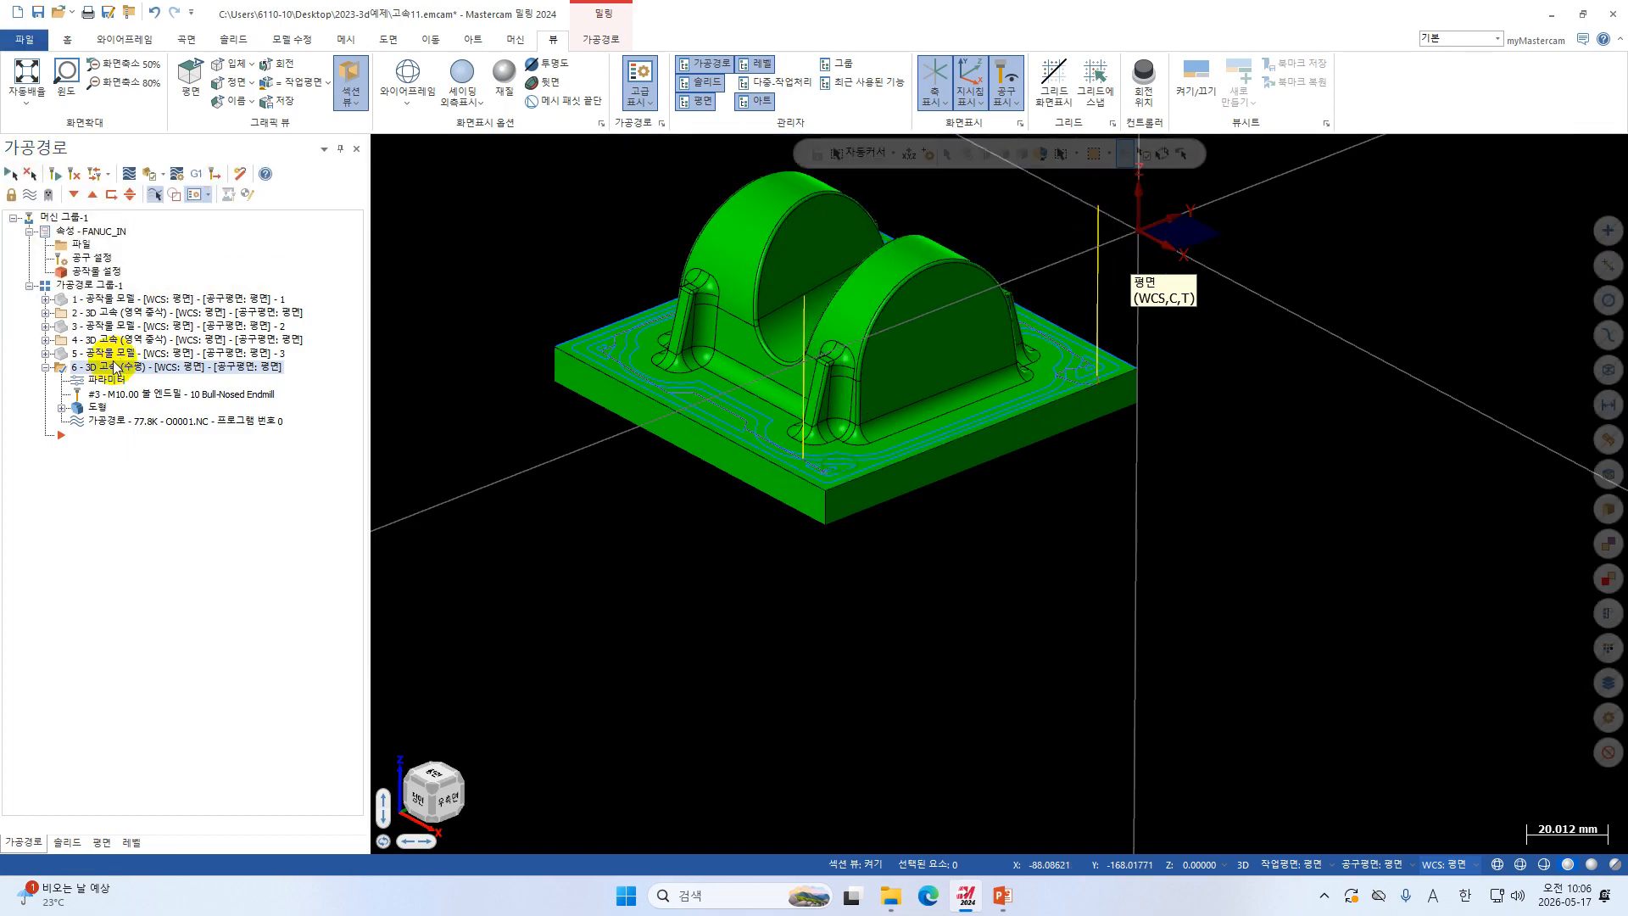
Review the horizontal area toolpath's cut parameters and toolpath control settings, and close them without changes.
click(109, 380)
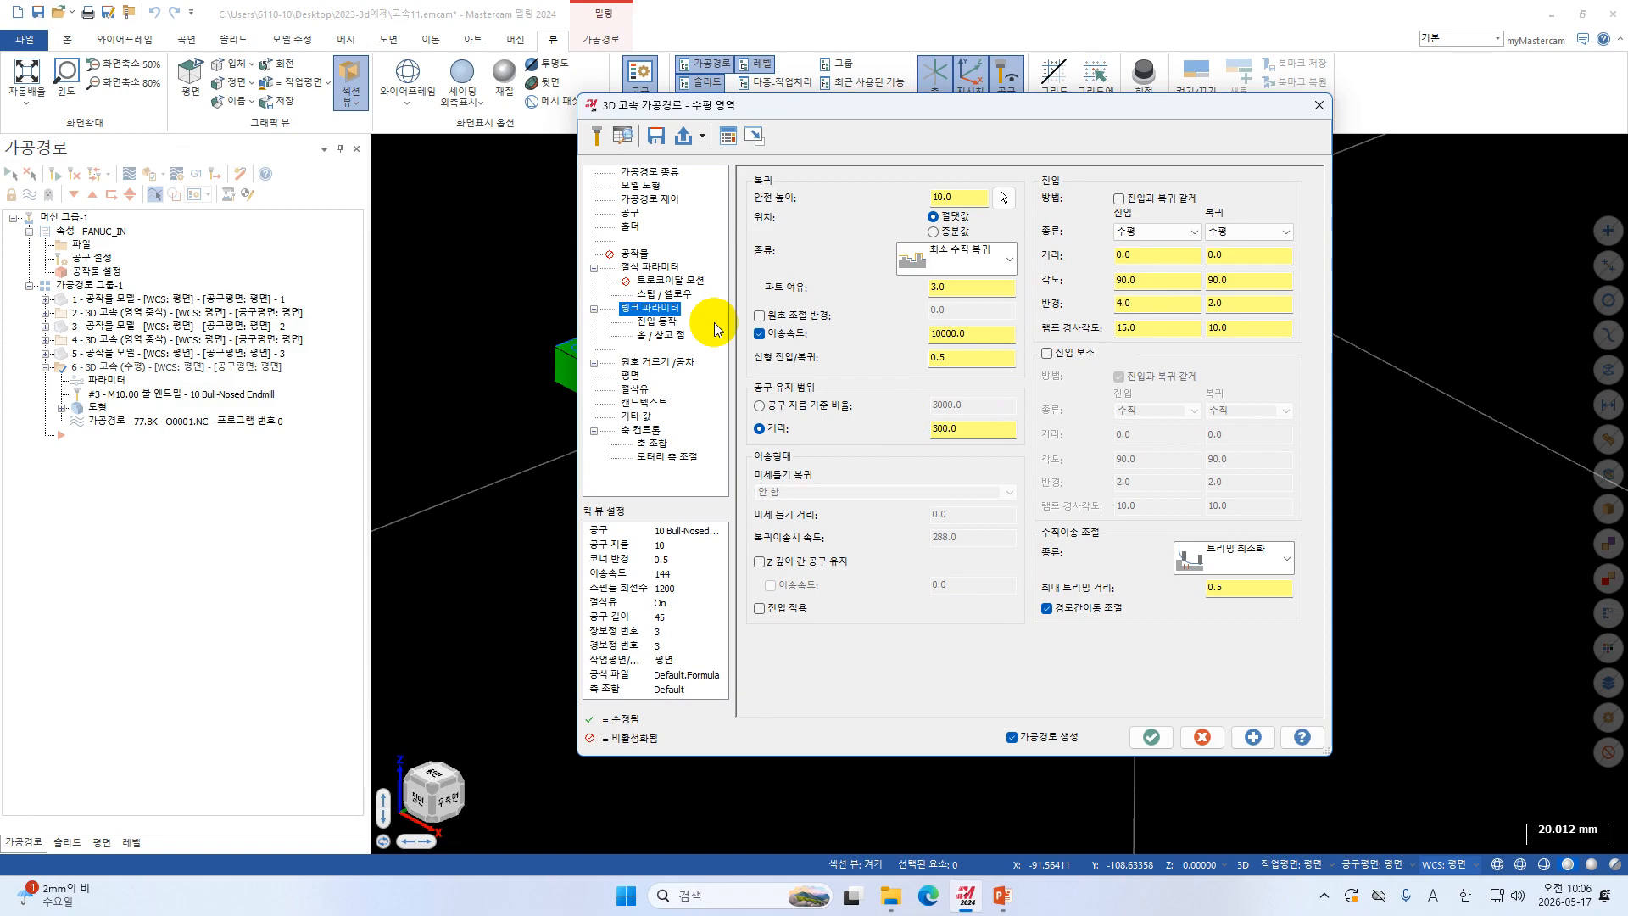
click(665, 267)
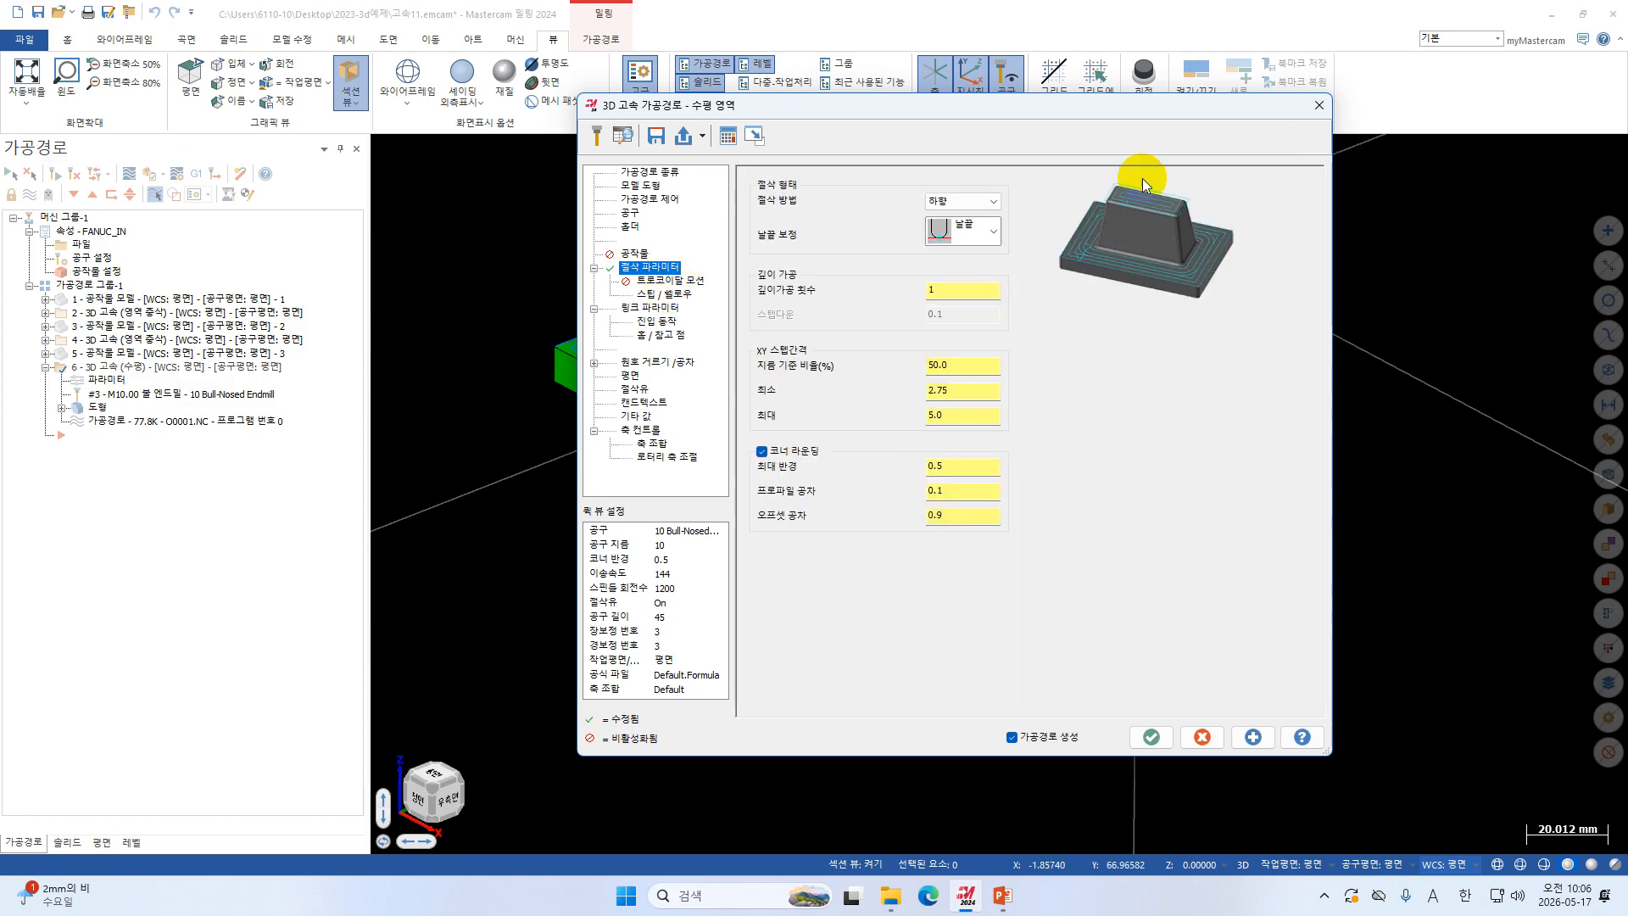
click(659, 199)
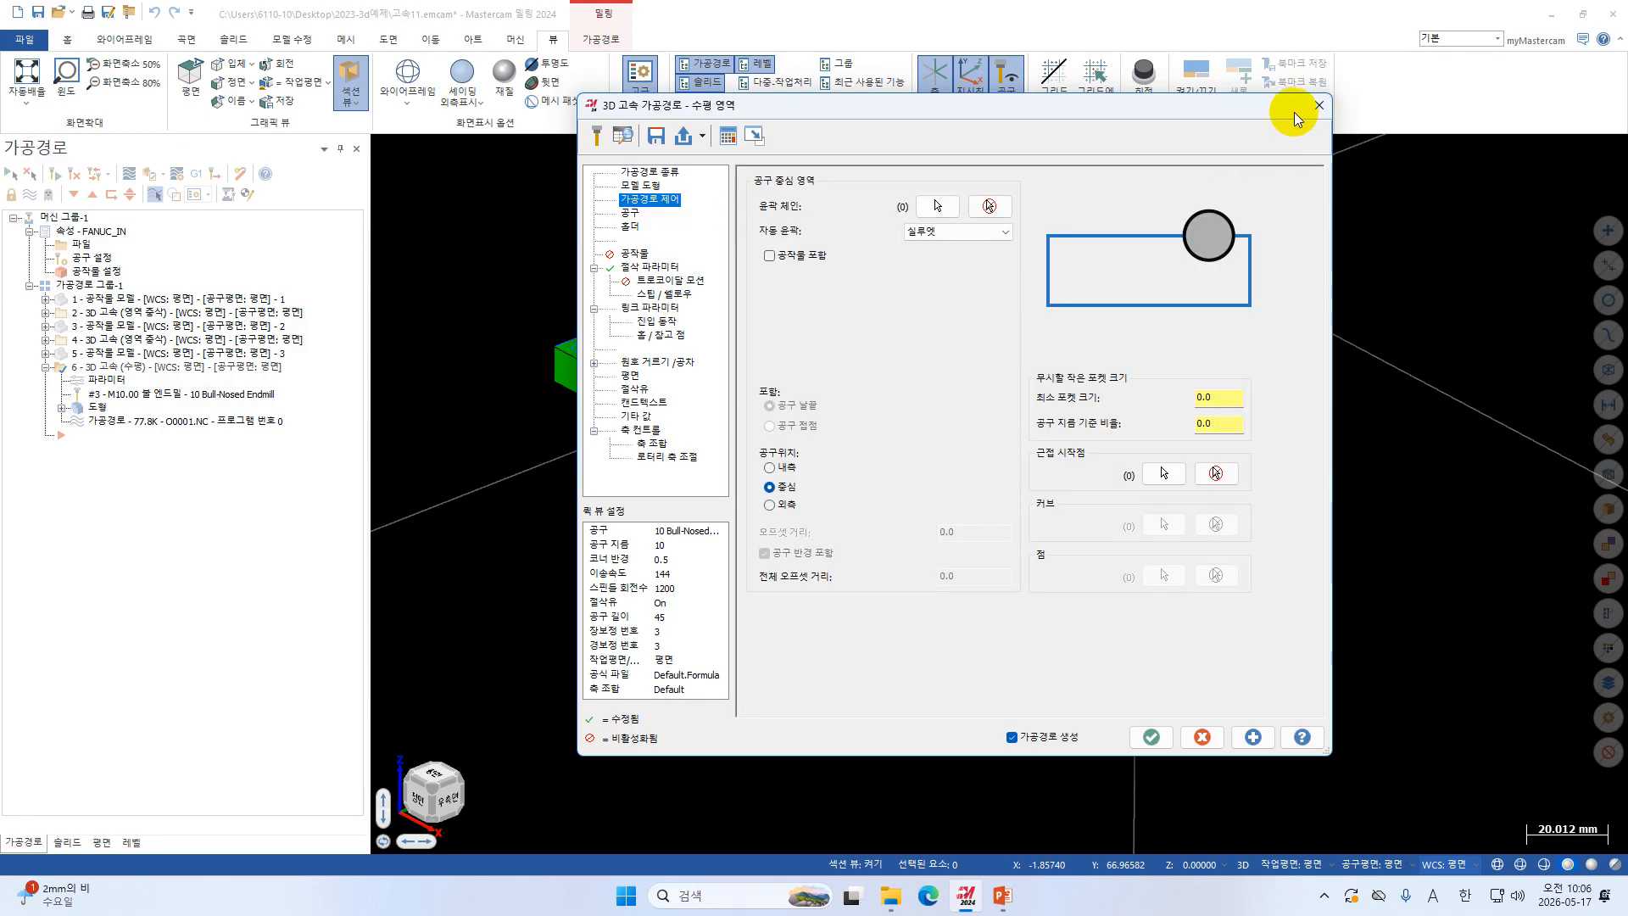
click(1318, 105)
Inspect the horizontal area toolpath from above and at an angle around the base, collapsing its operation entry.
right_click(1240, 268)
click(1315, 352)
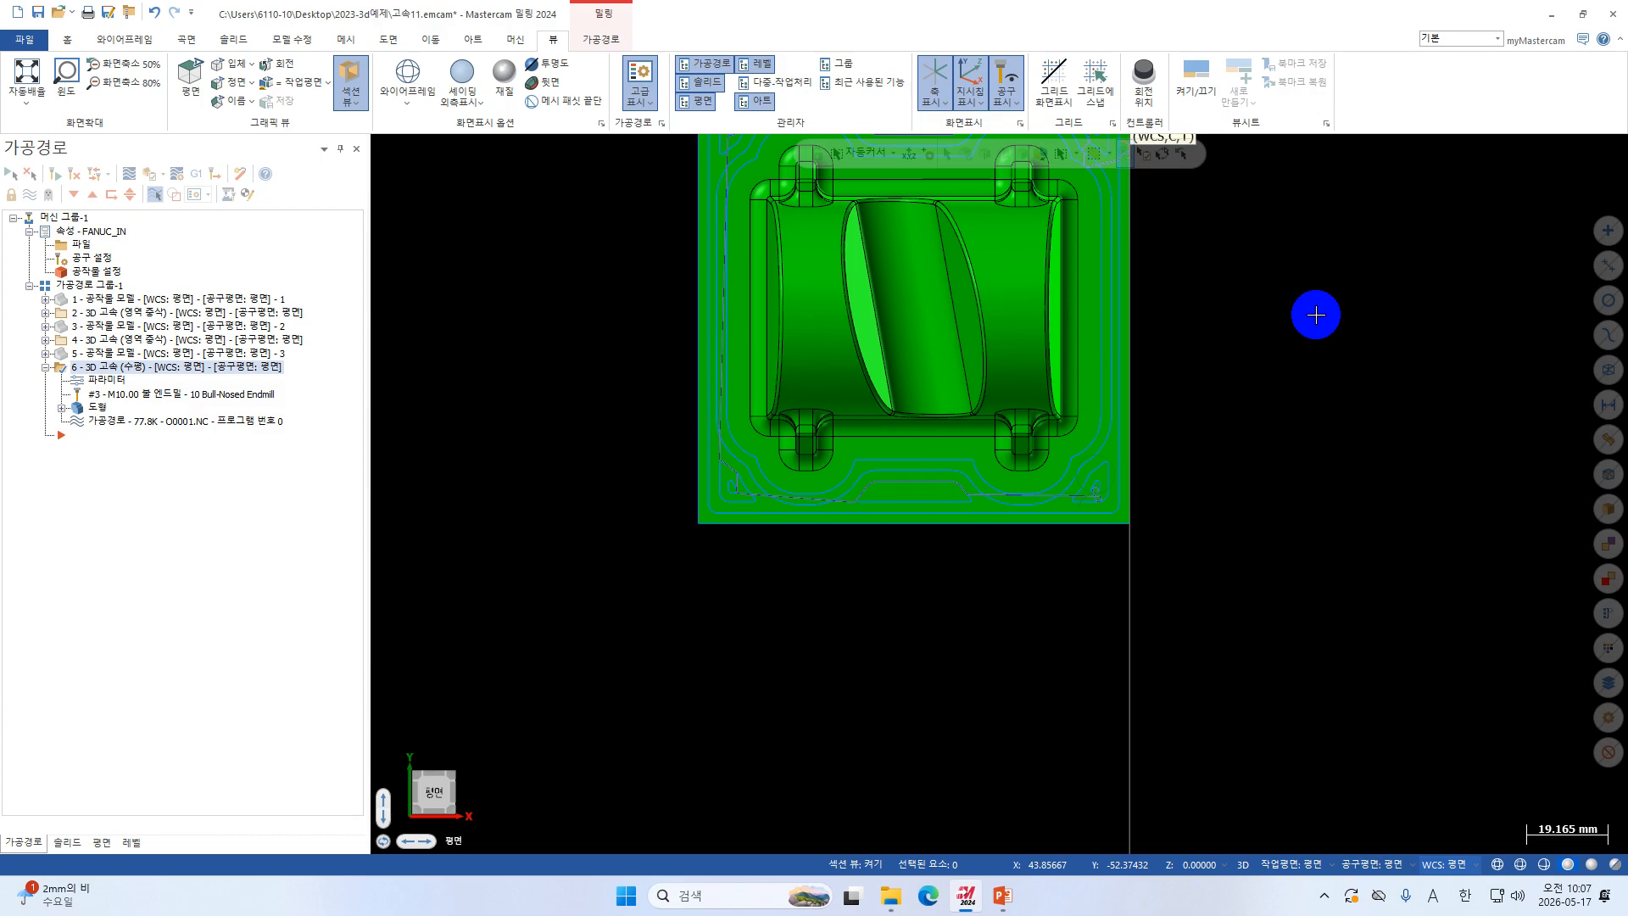
middle_drag(1315, 315, 1108, 407)
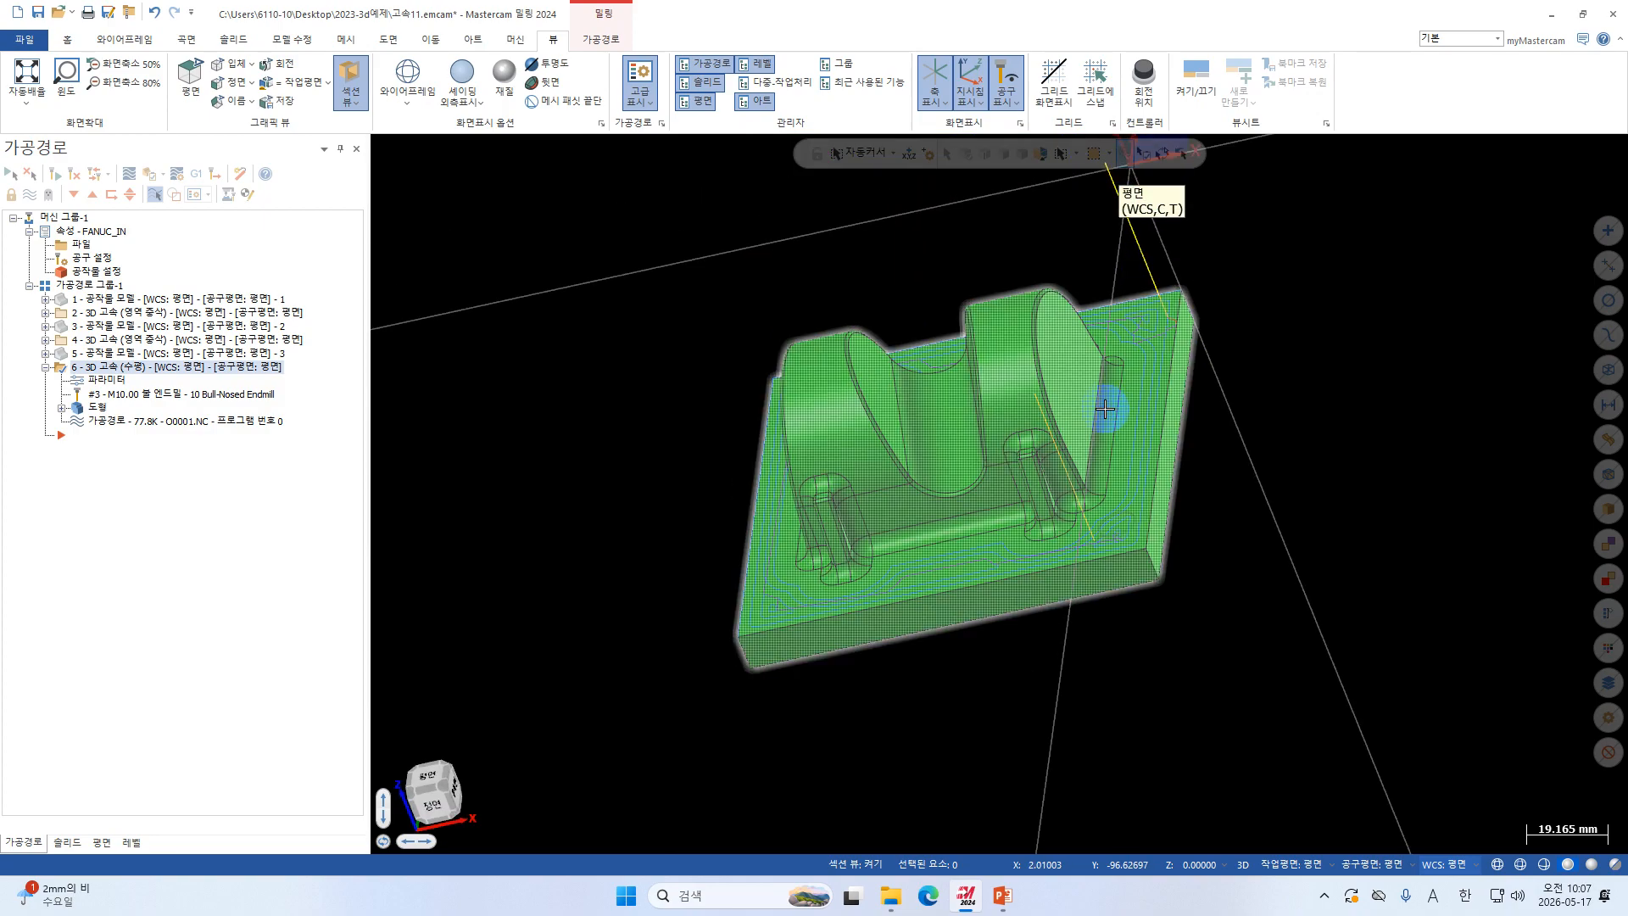
click(45, 367)
middle_drag(1065, 509, 1014, 515)
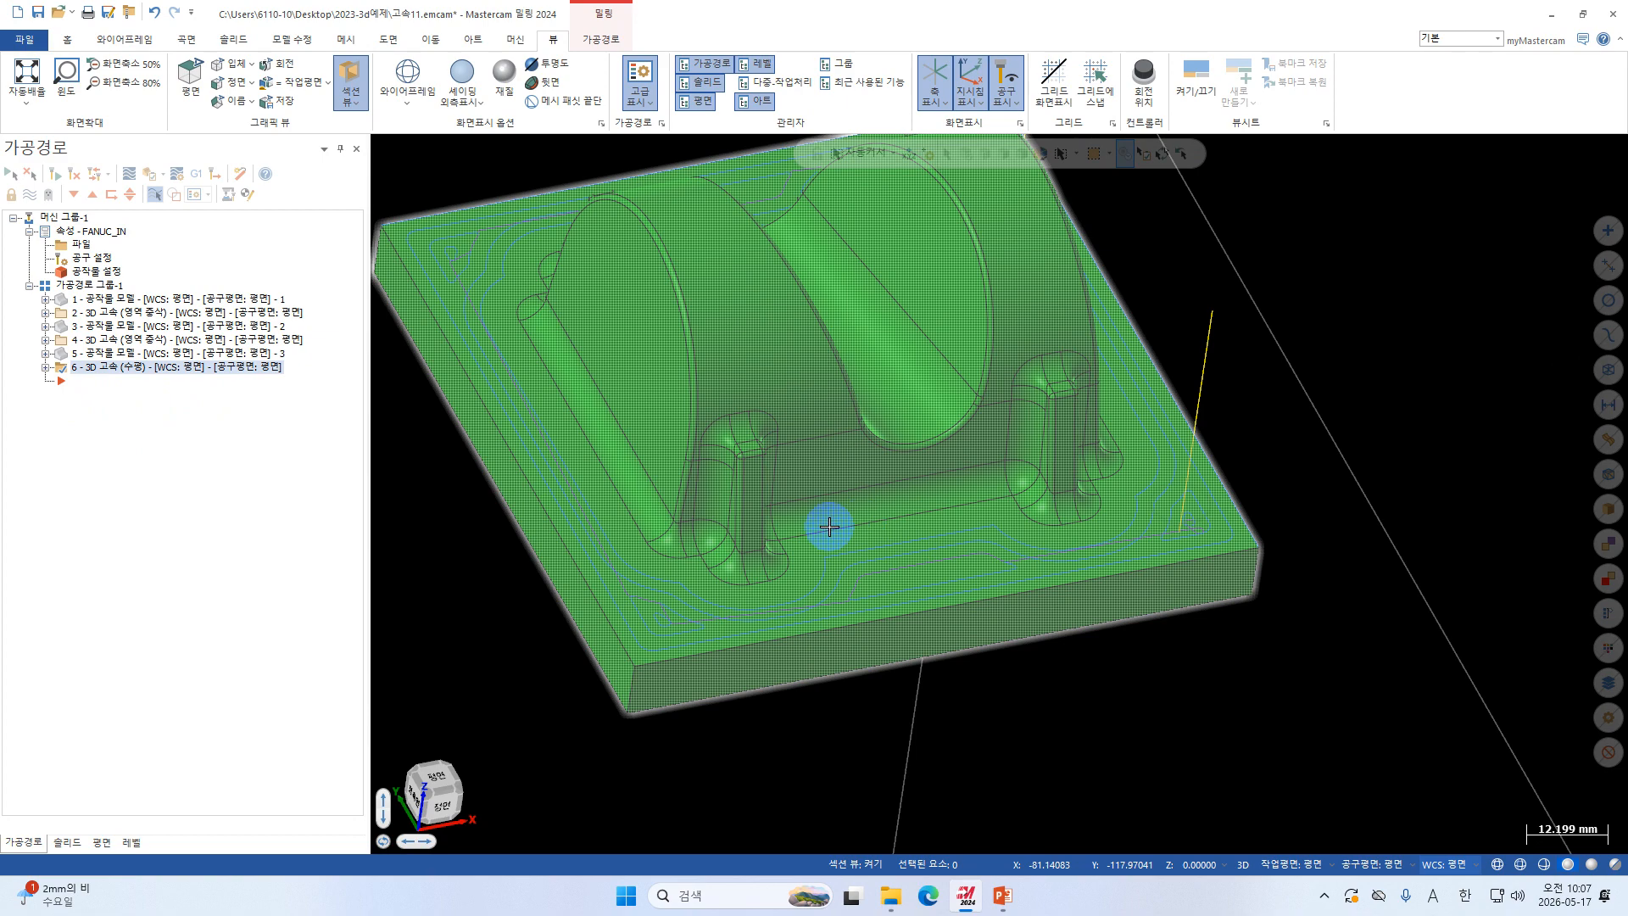
middle_drag(722, 552, 999, 436)
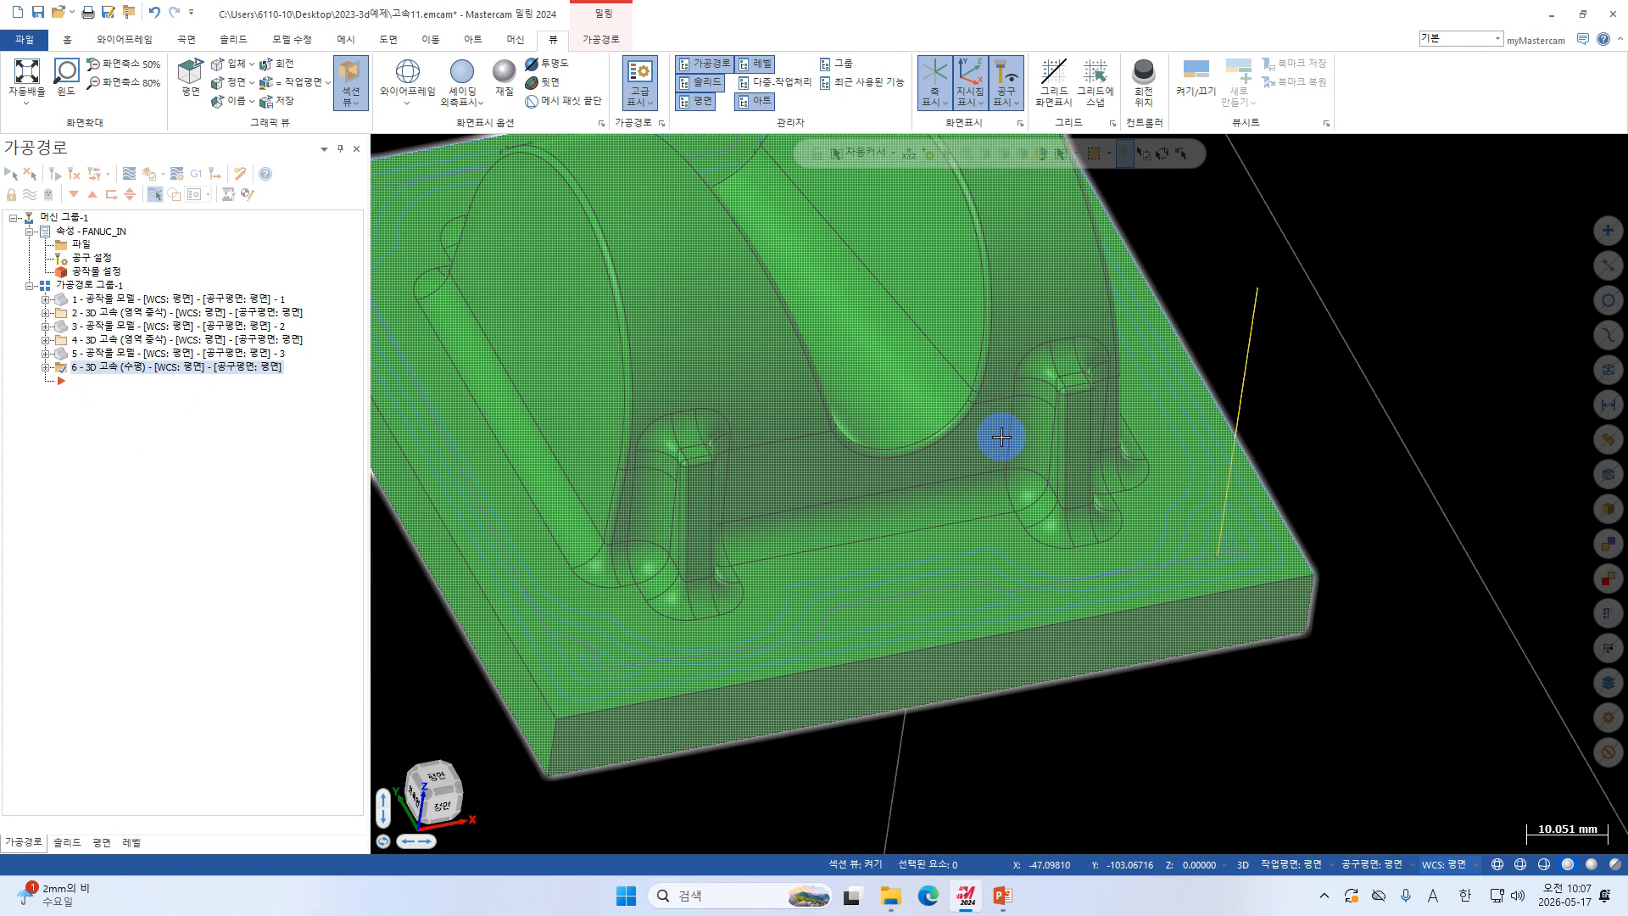
scroll(857, 501, down, 4)
middle_drag(878, 564, 632, 458)
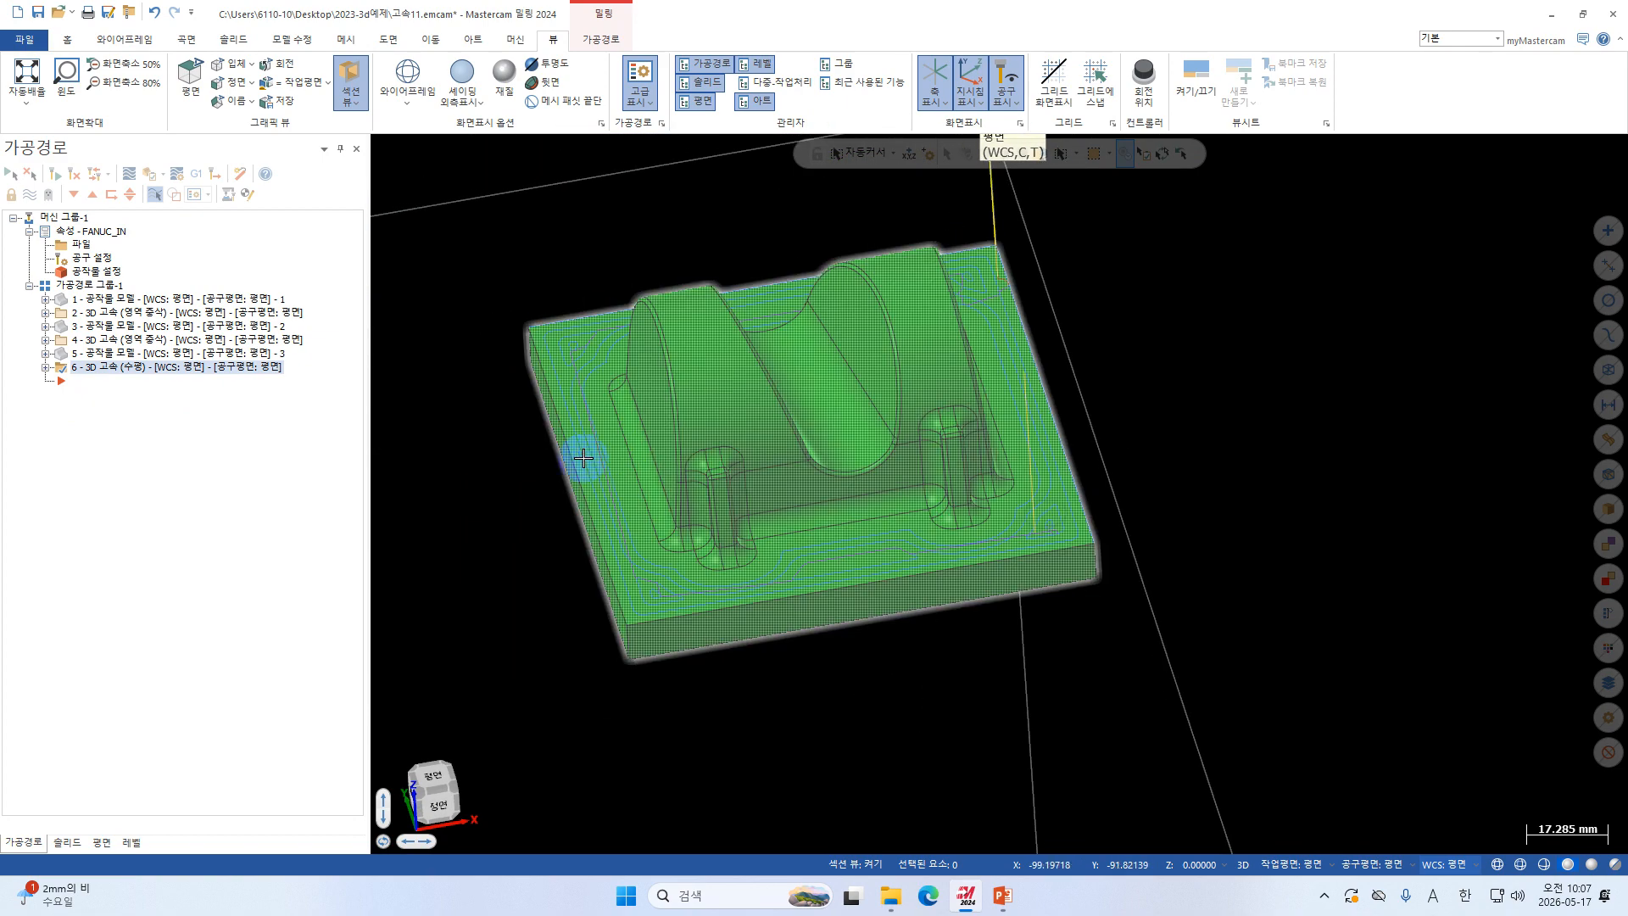
scroll(686, 356, down, 3)
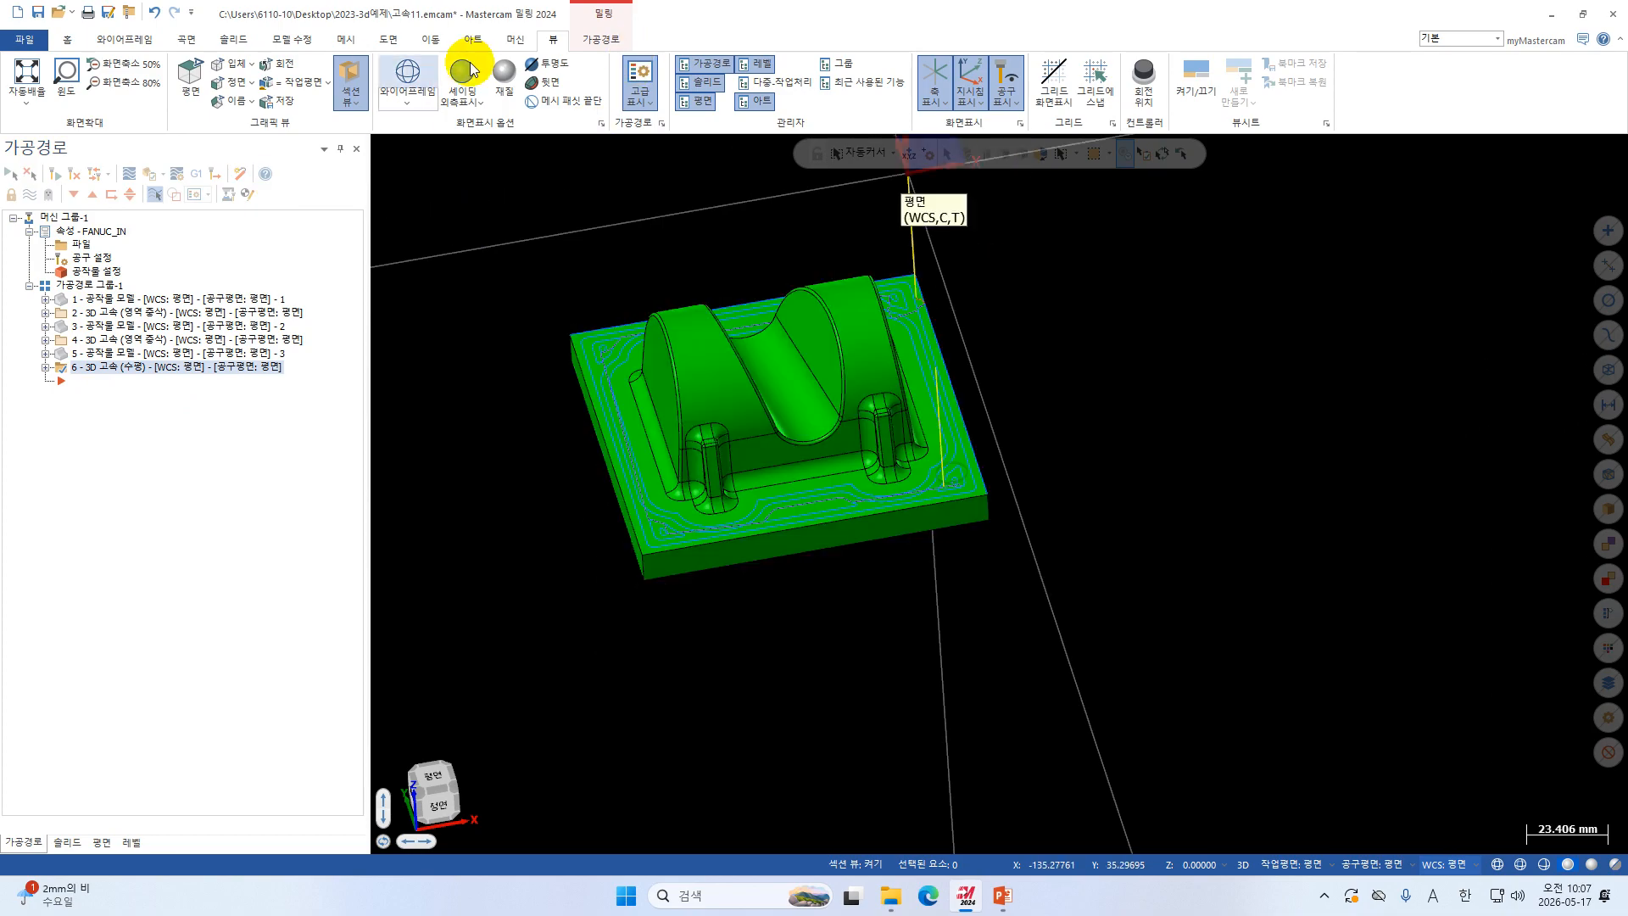
Create a 3D high-speed Waterline toolpath and select the whole part as its machining geometry.
click(597, 39)
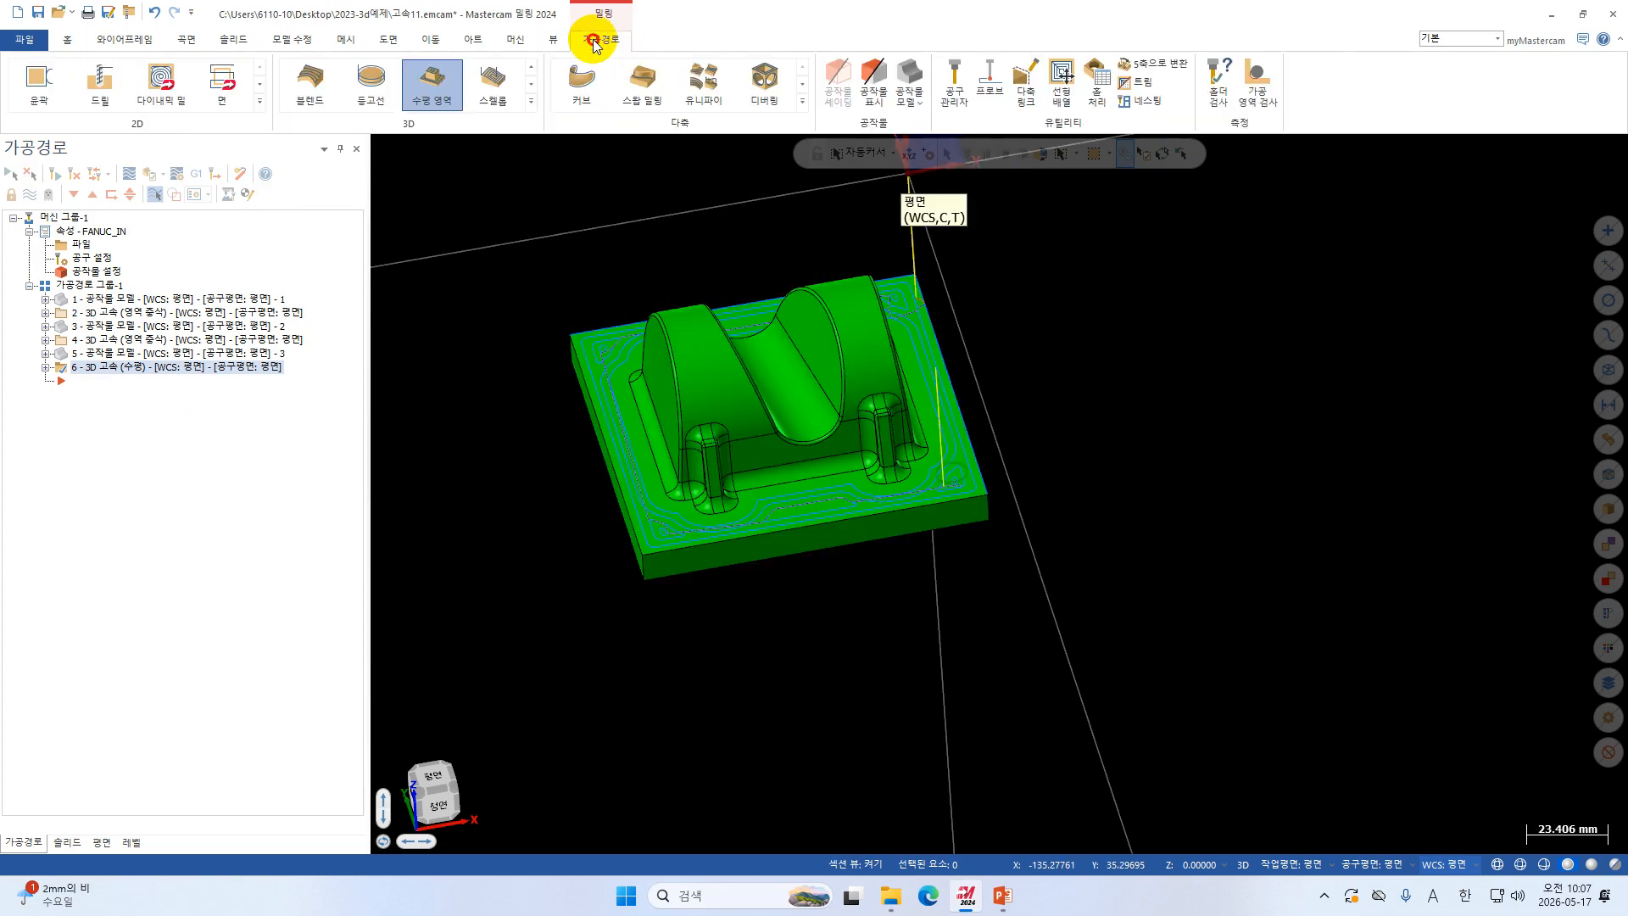
click(530, 102)
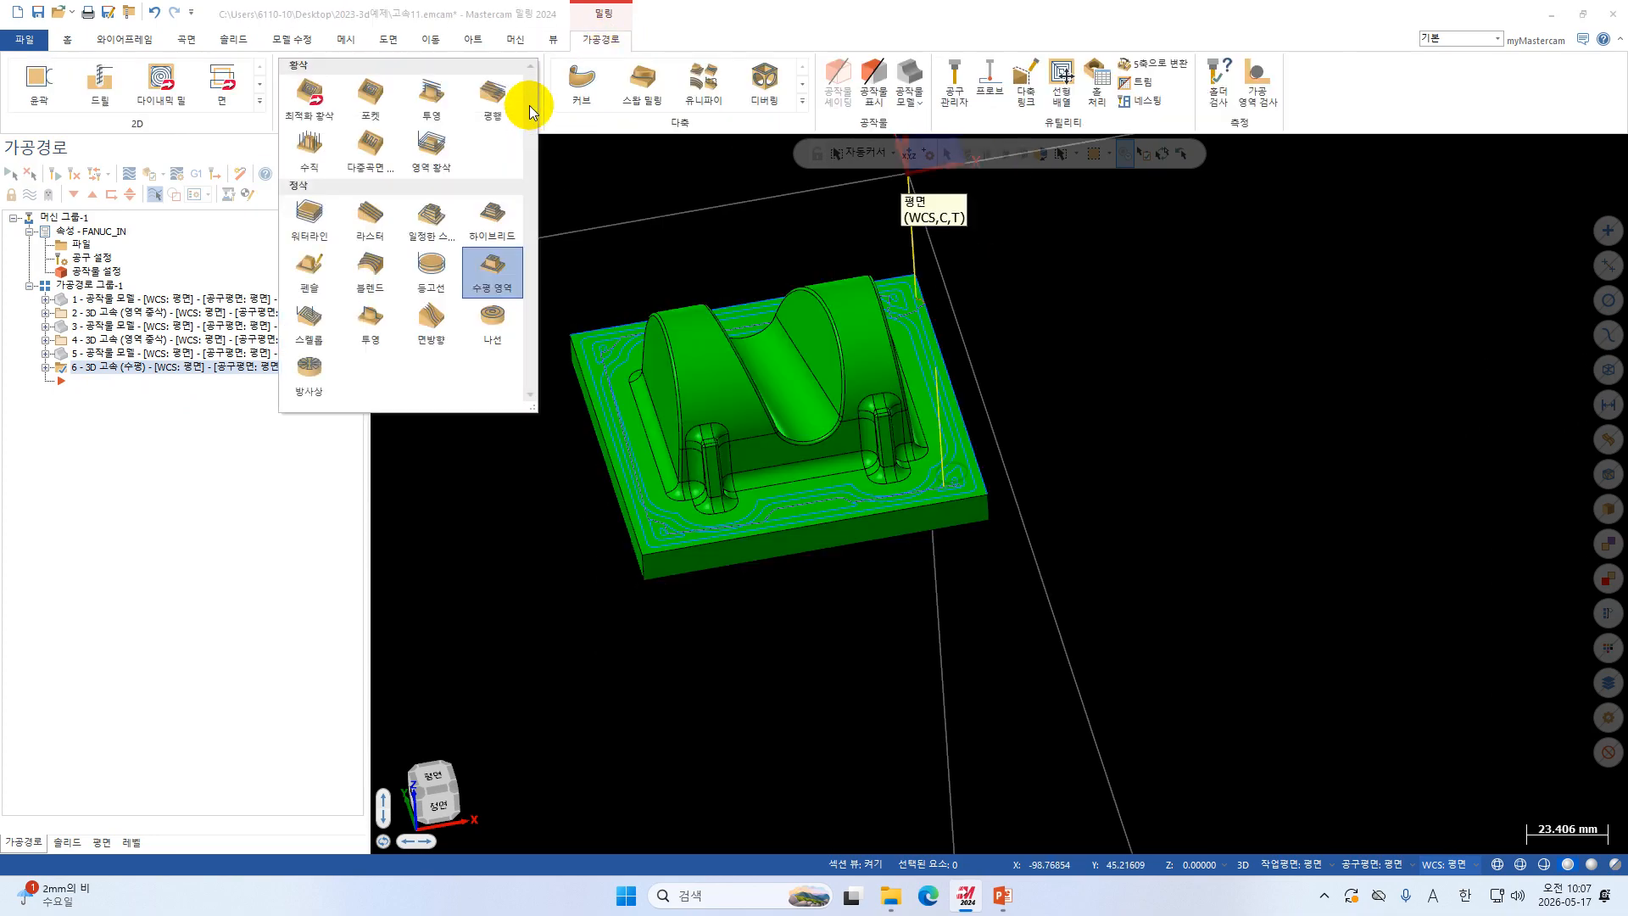
click(307, 213)
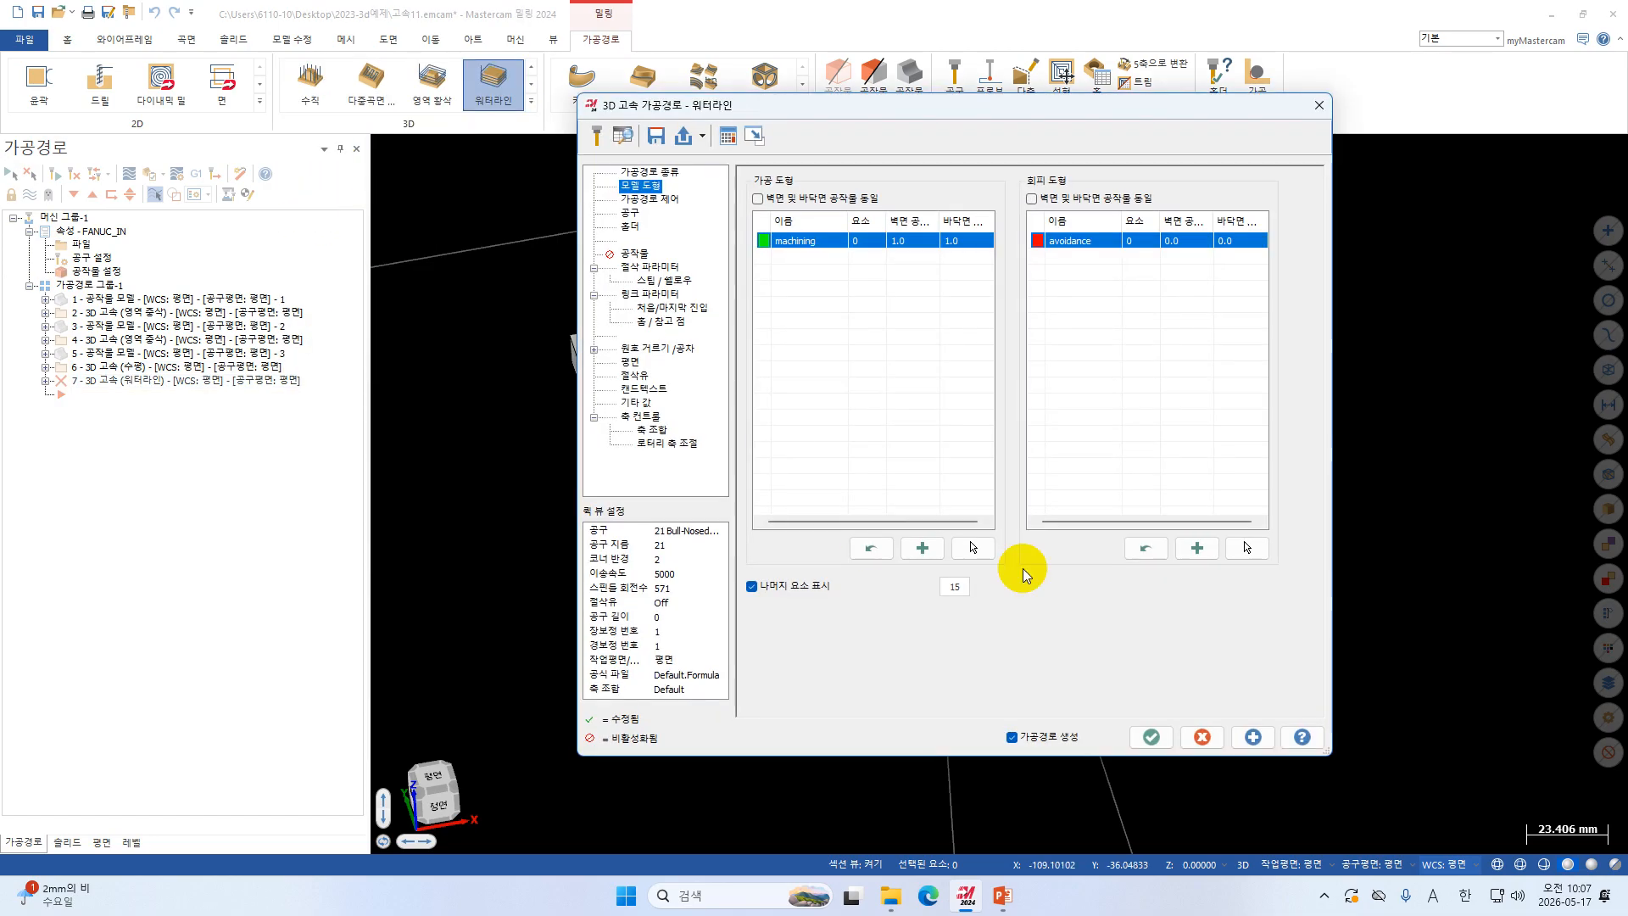
click(970, 547)
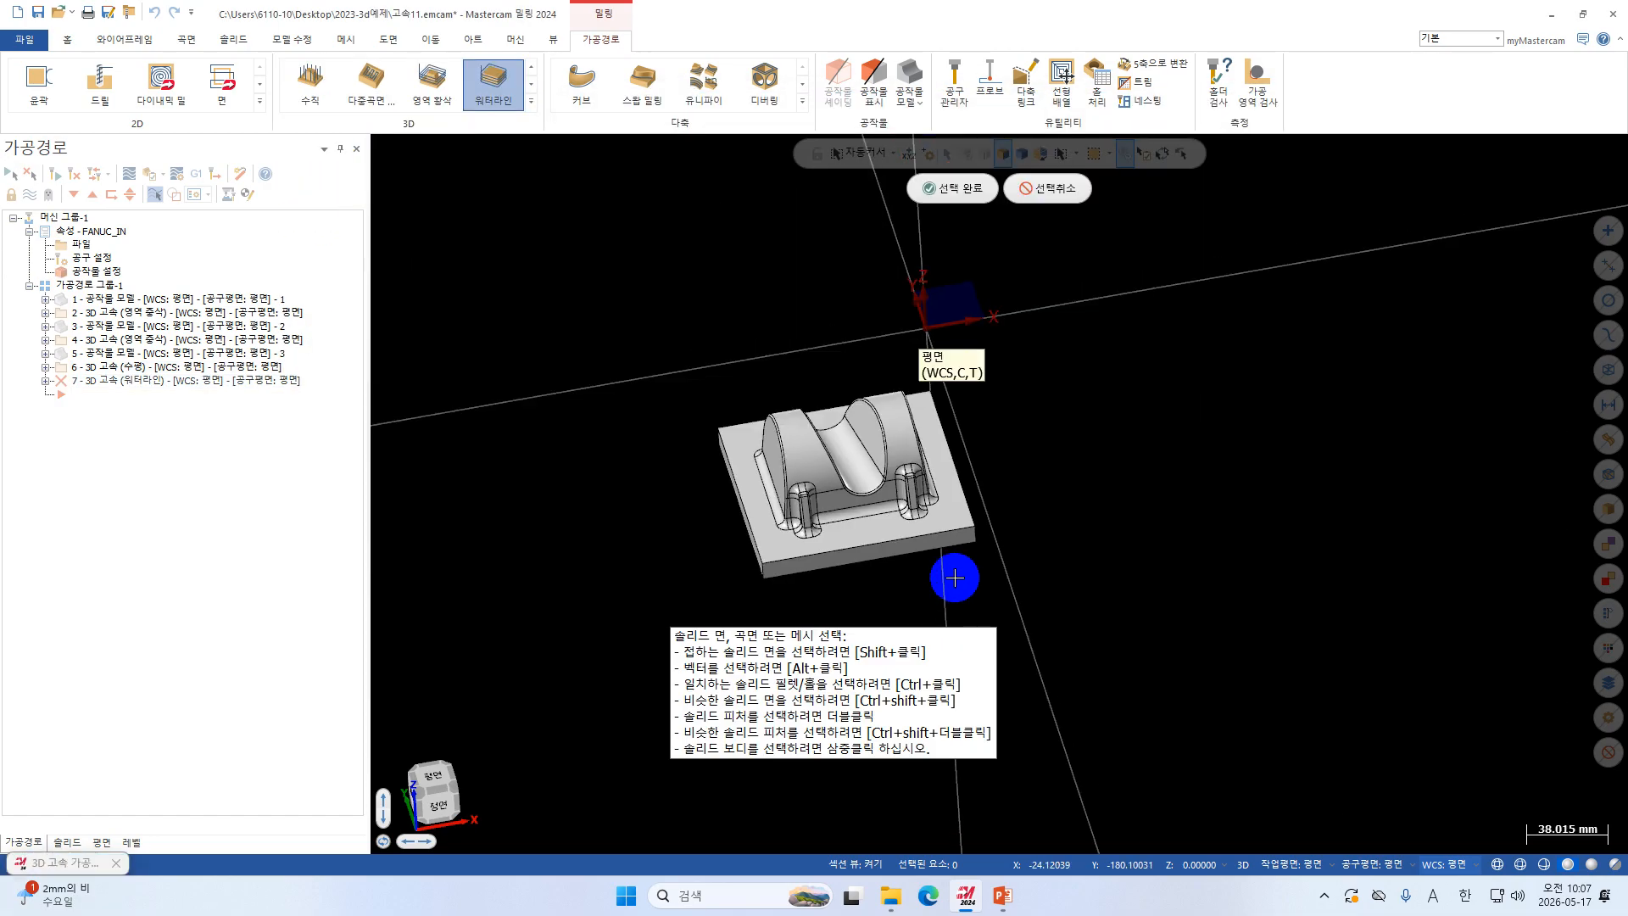
drag(698, 604, 607, 626)
key(Return)
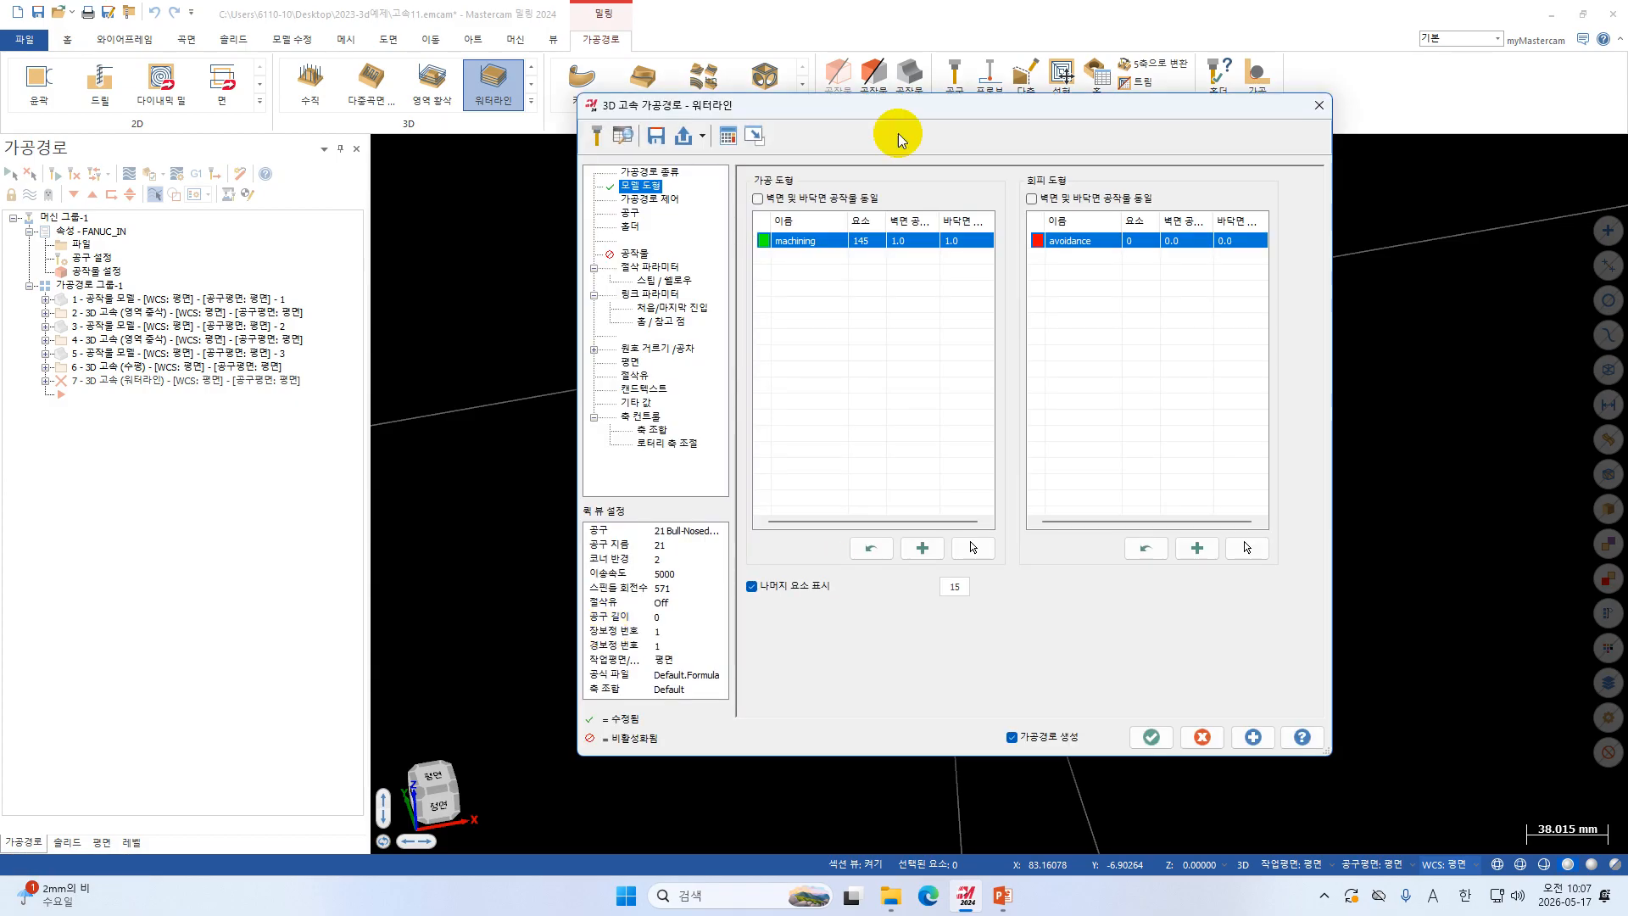
Set the machining geometry's wall and floor stock to 0.1 and keep both stock values the same.
click(901, 246)
text(0.1)
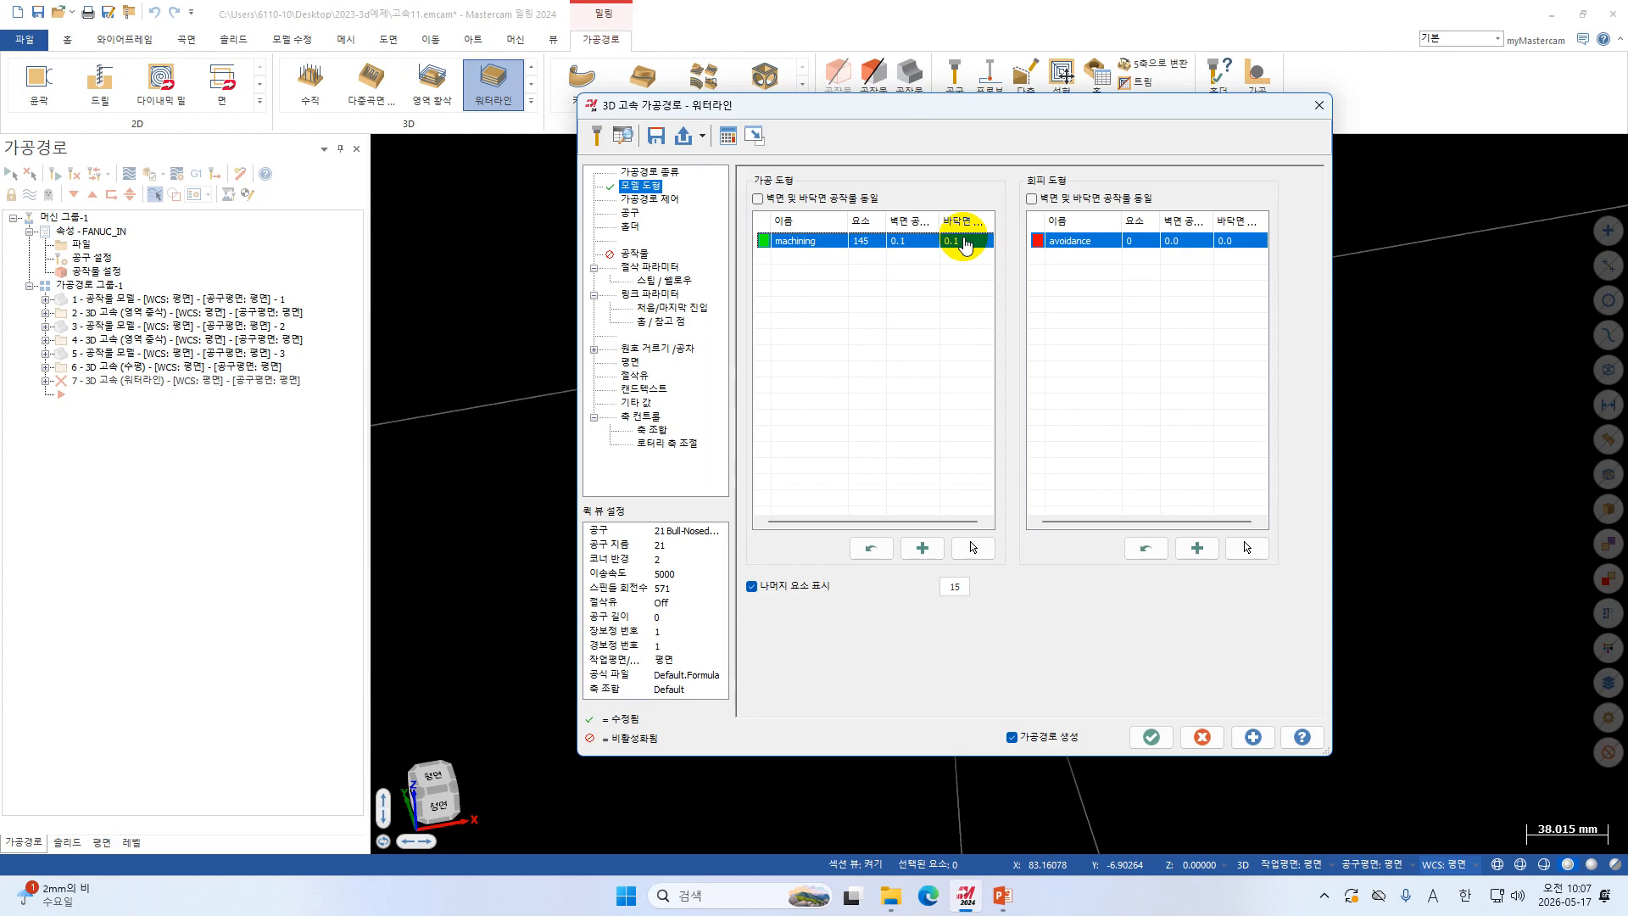
click(789, 199)
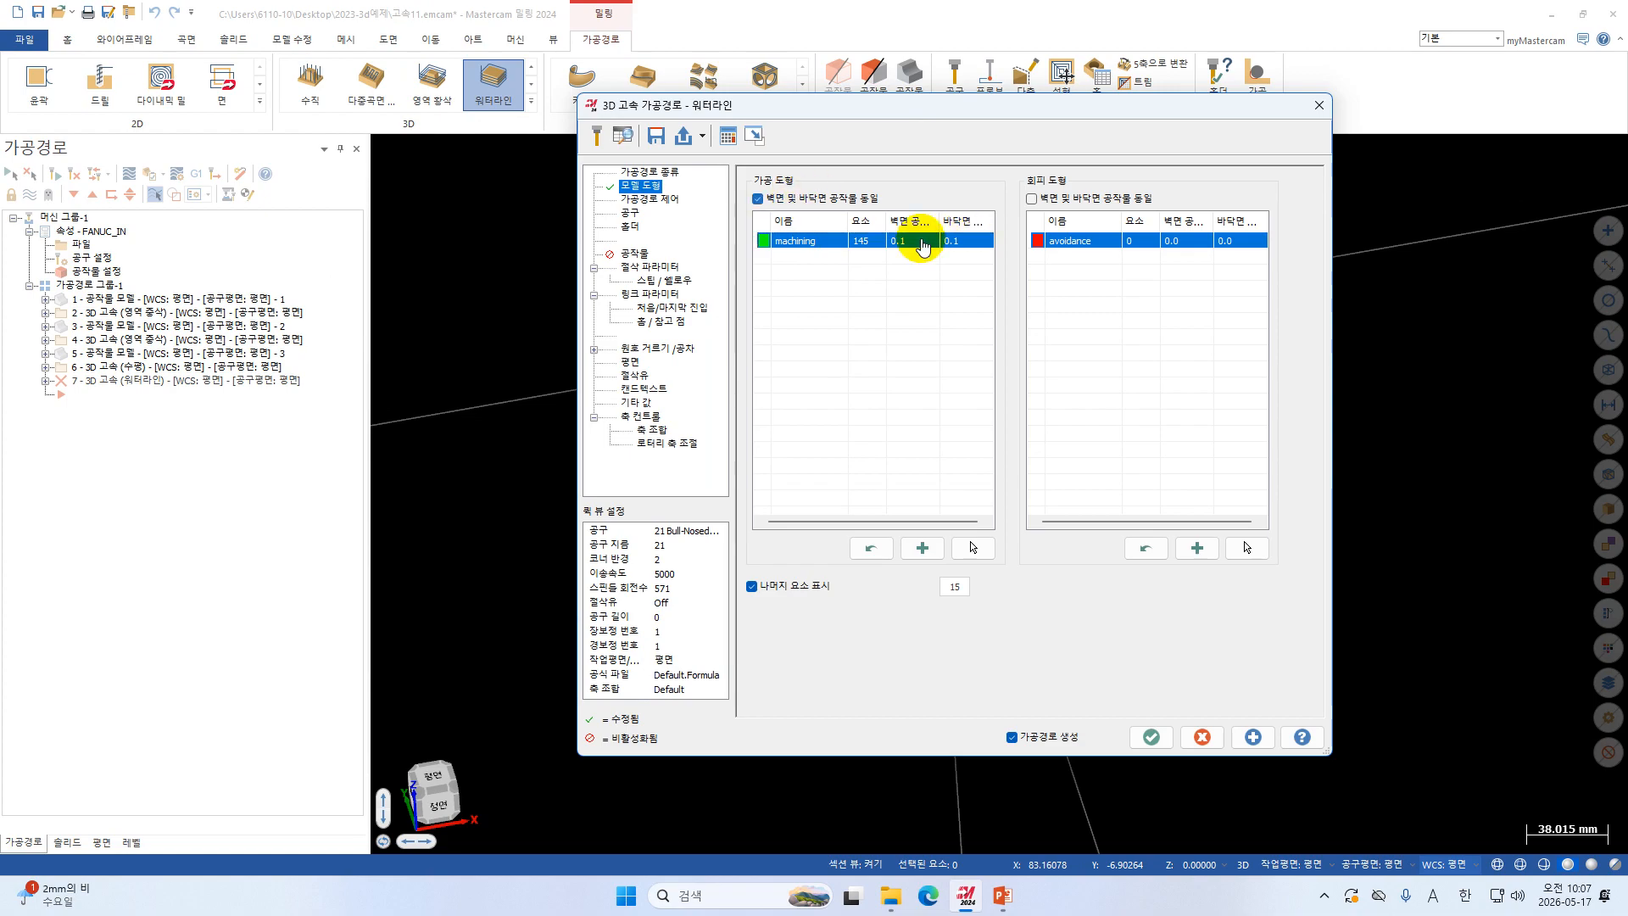
click(944, 292)
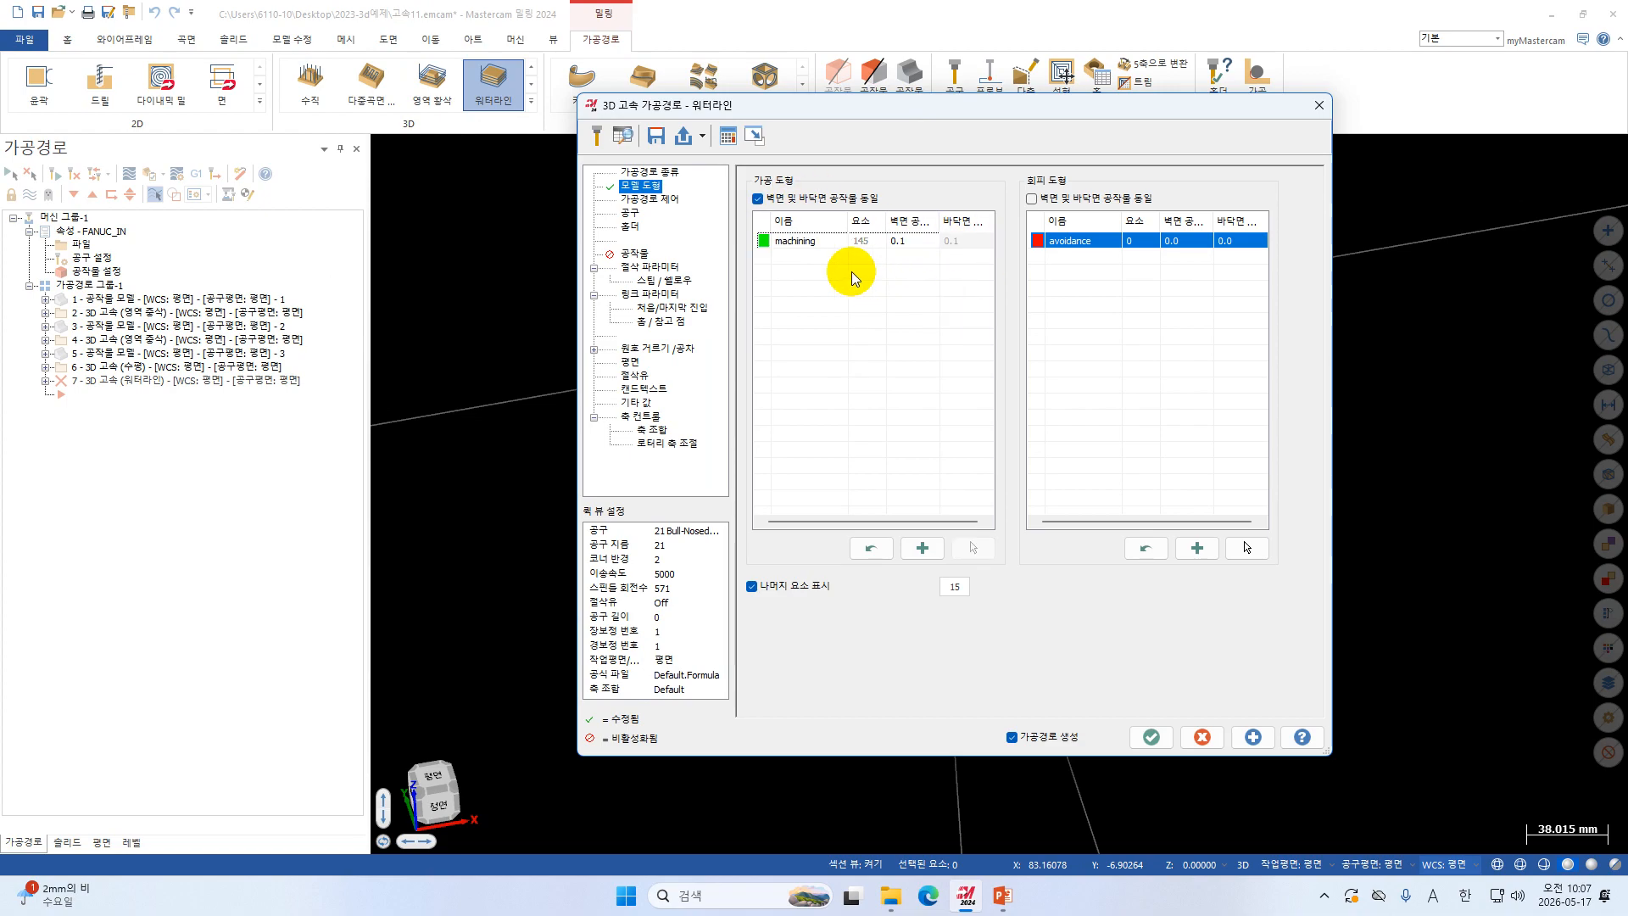
Set the outer edge loop of the base plate's top face as the toolpath's containment chain.
click(666, 200)
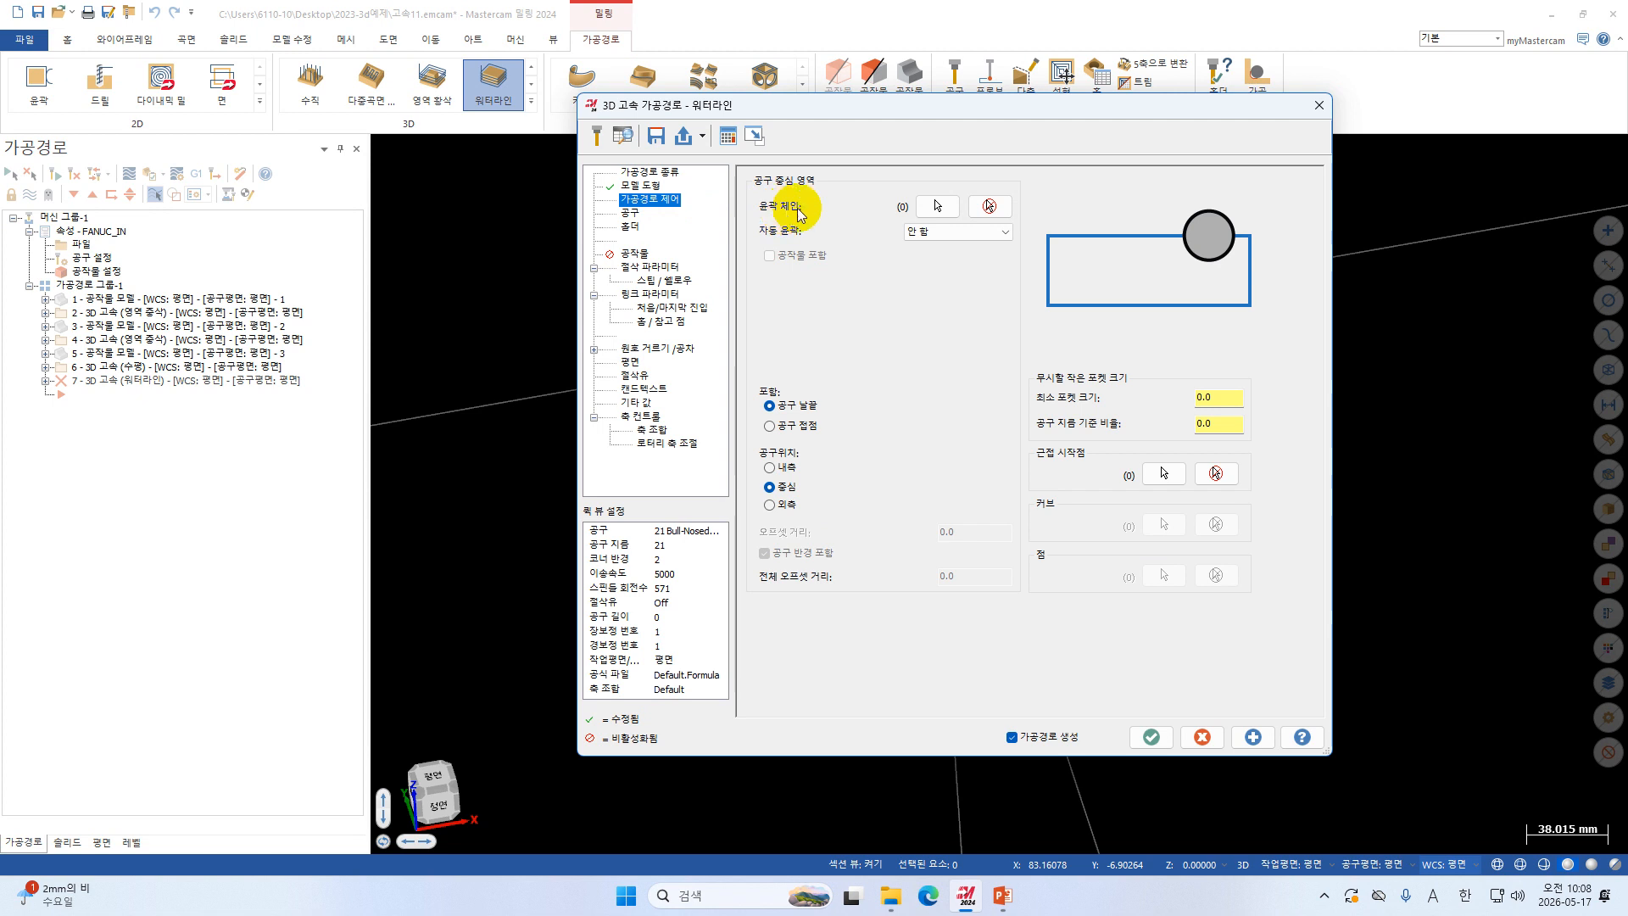
click(935, 203)
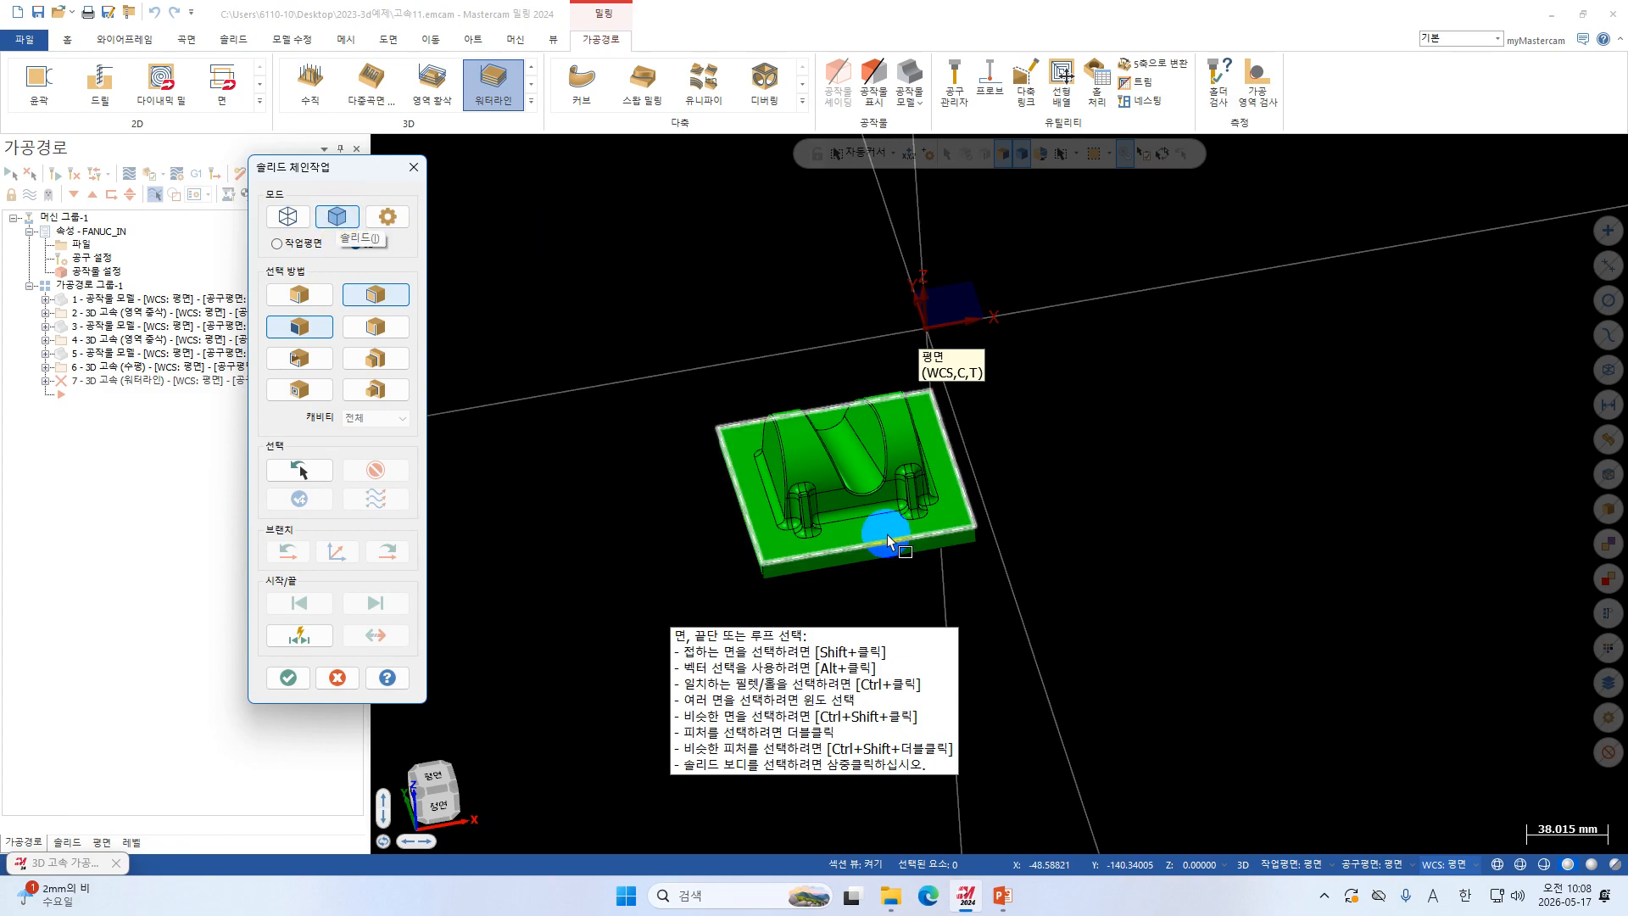
scroll(883, 529, up, 2)
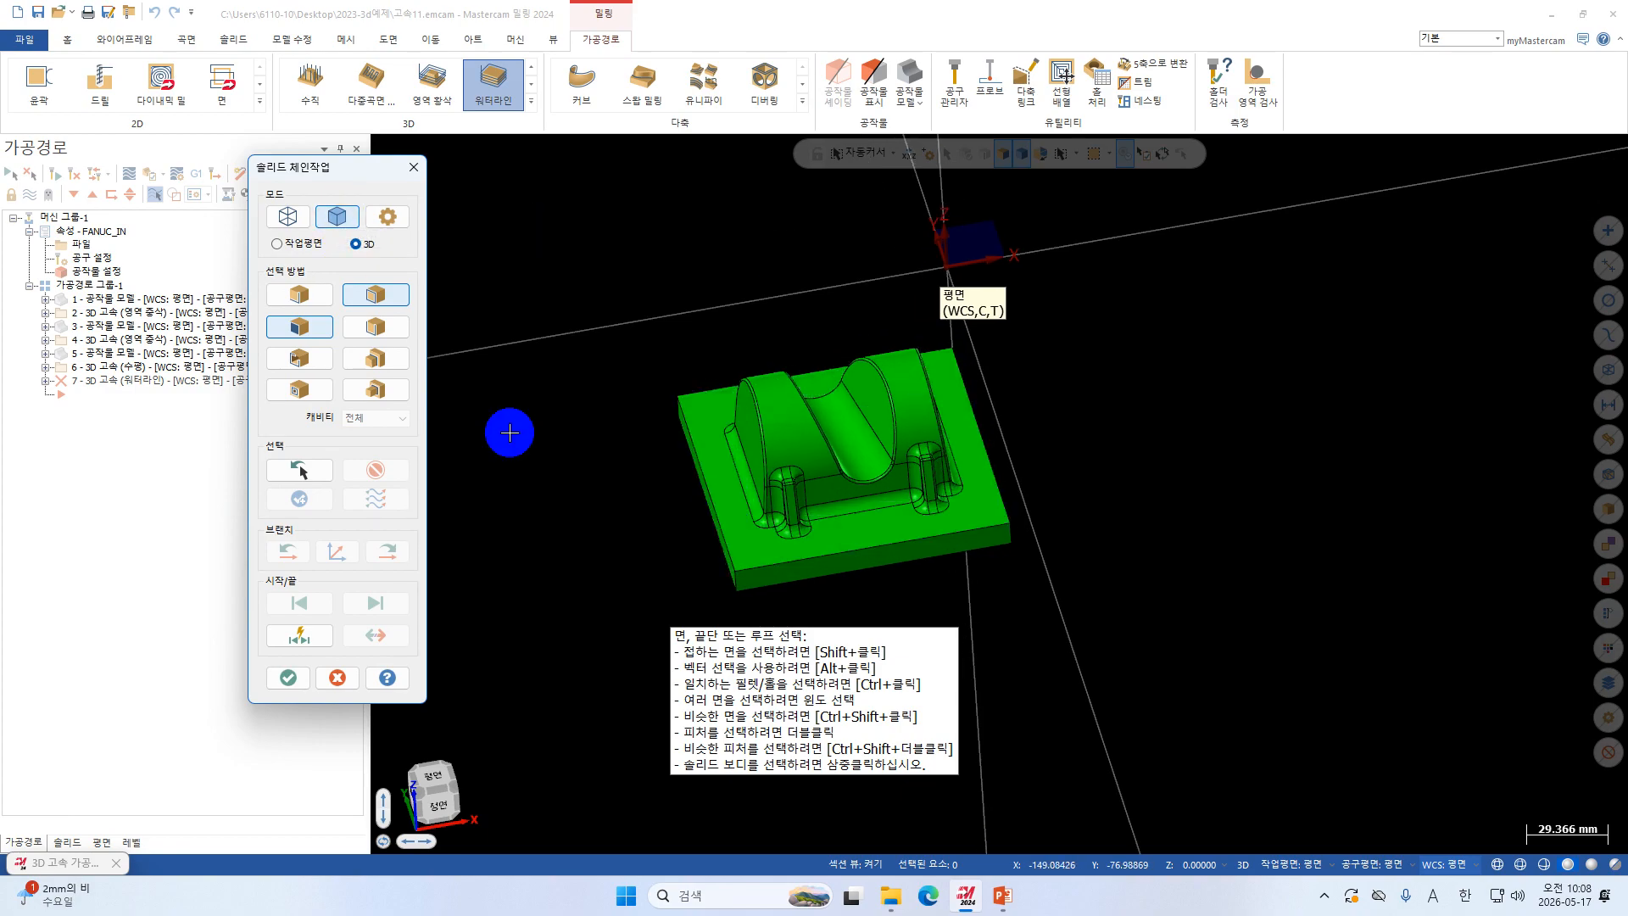
click(825, 524)
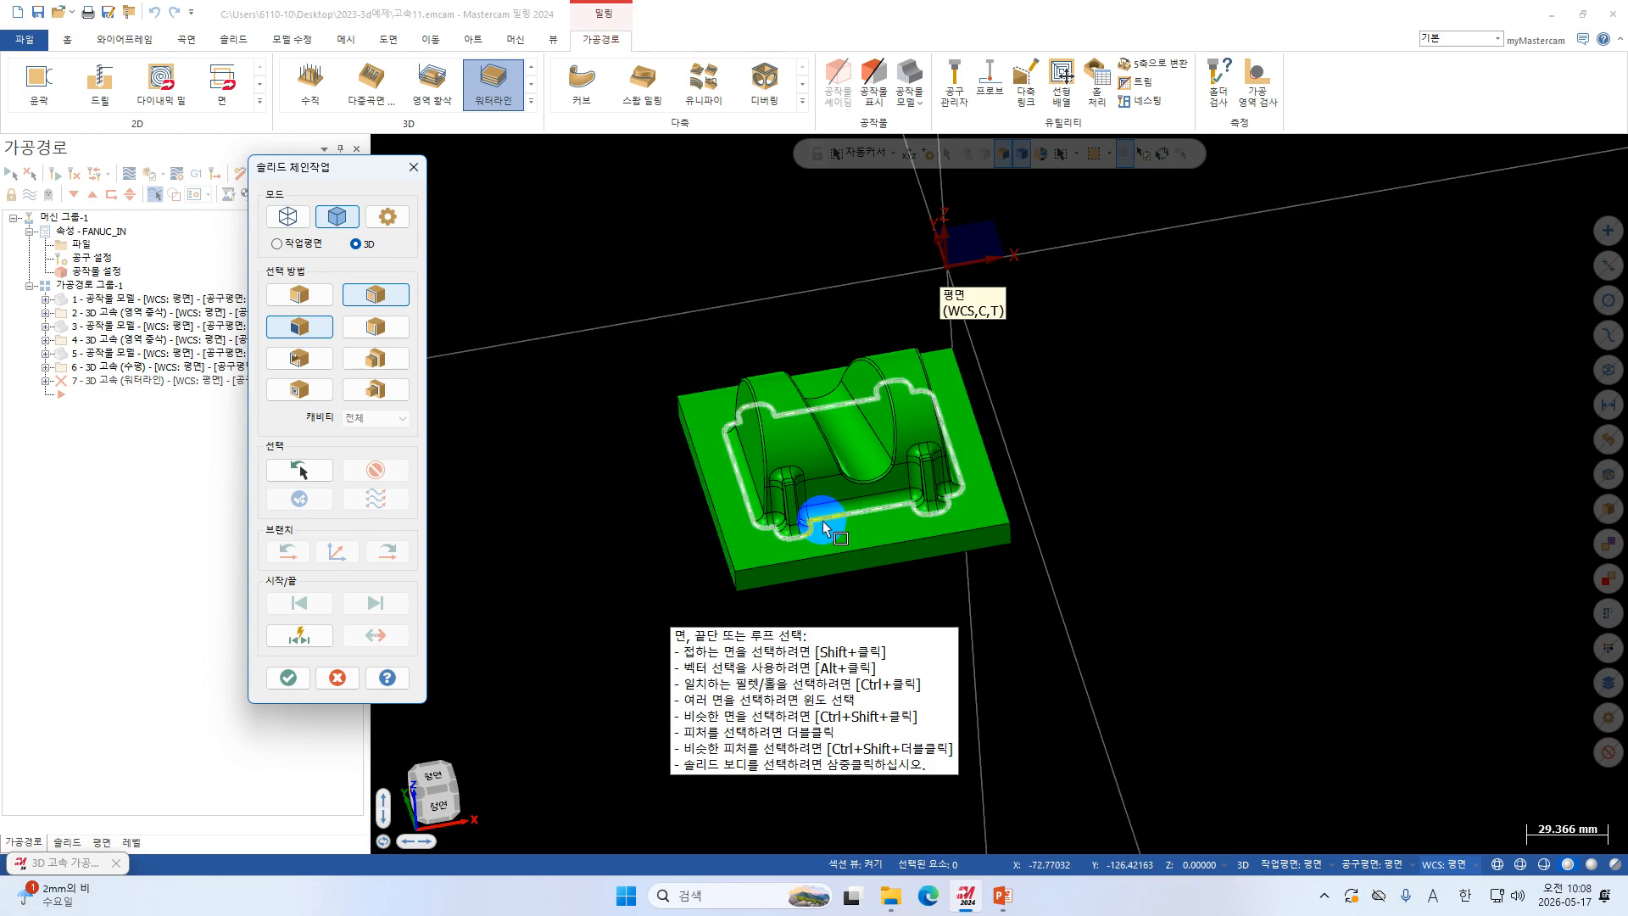
click(689, 405)
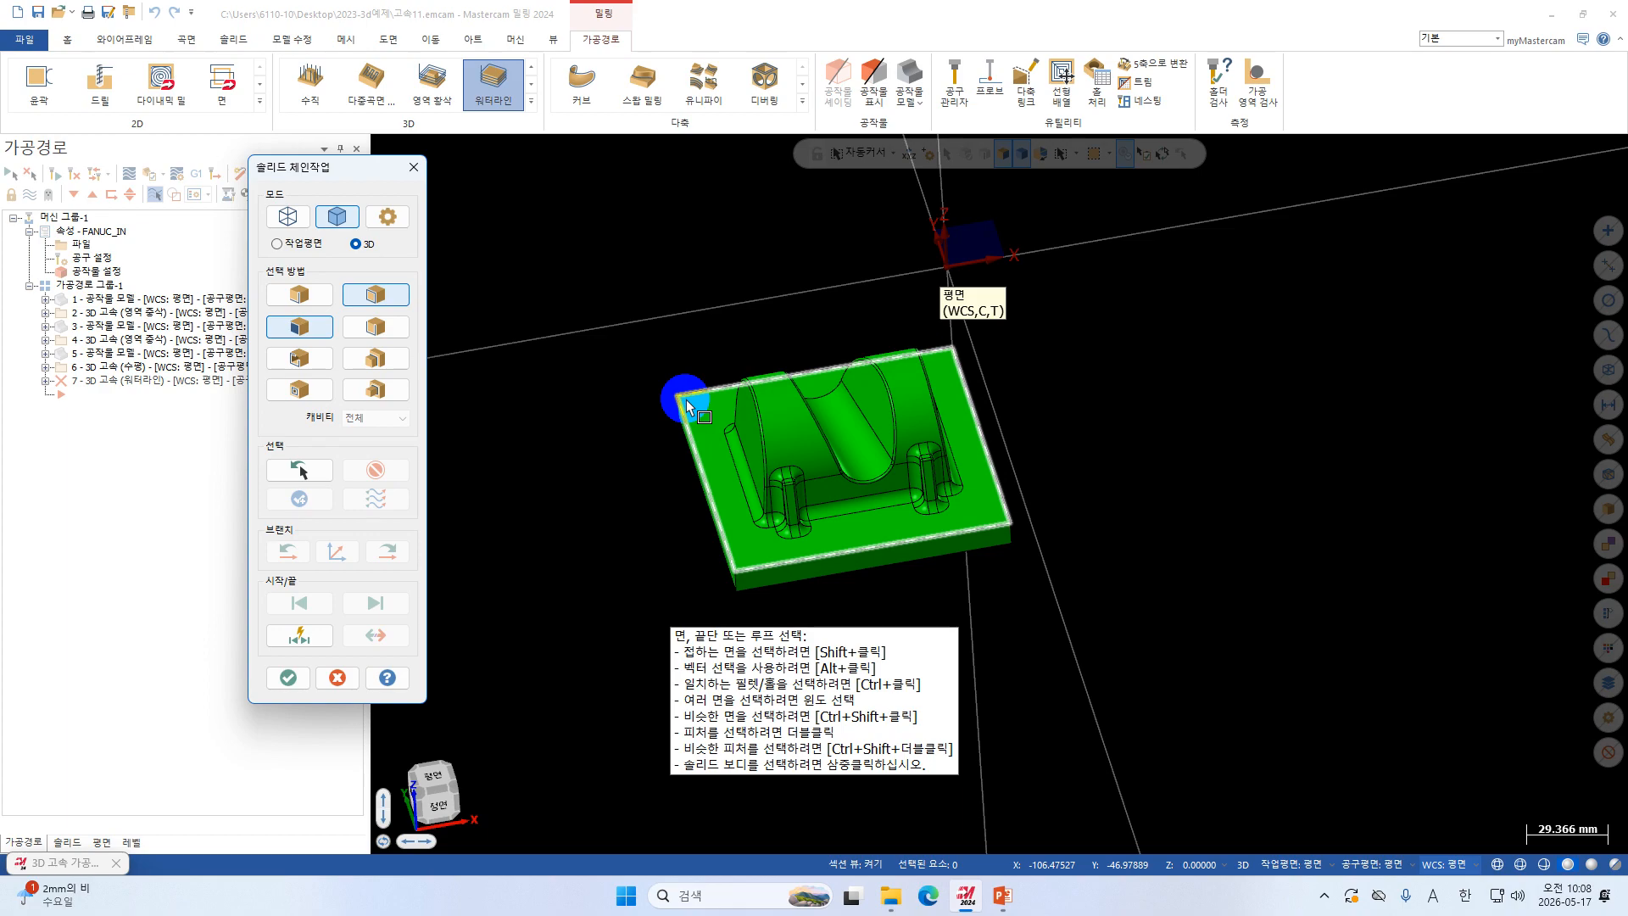
middle_drag(892, 472, 936, 483)
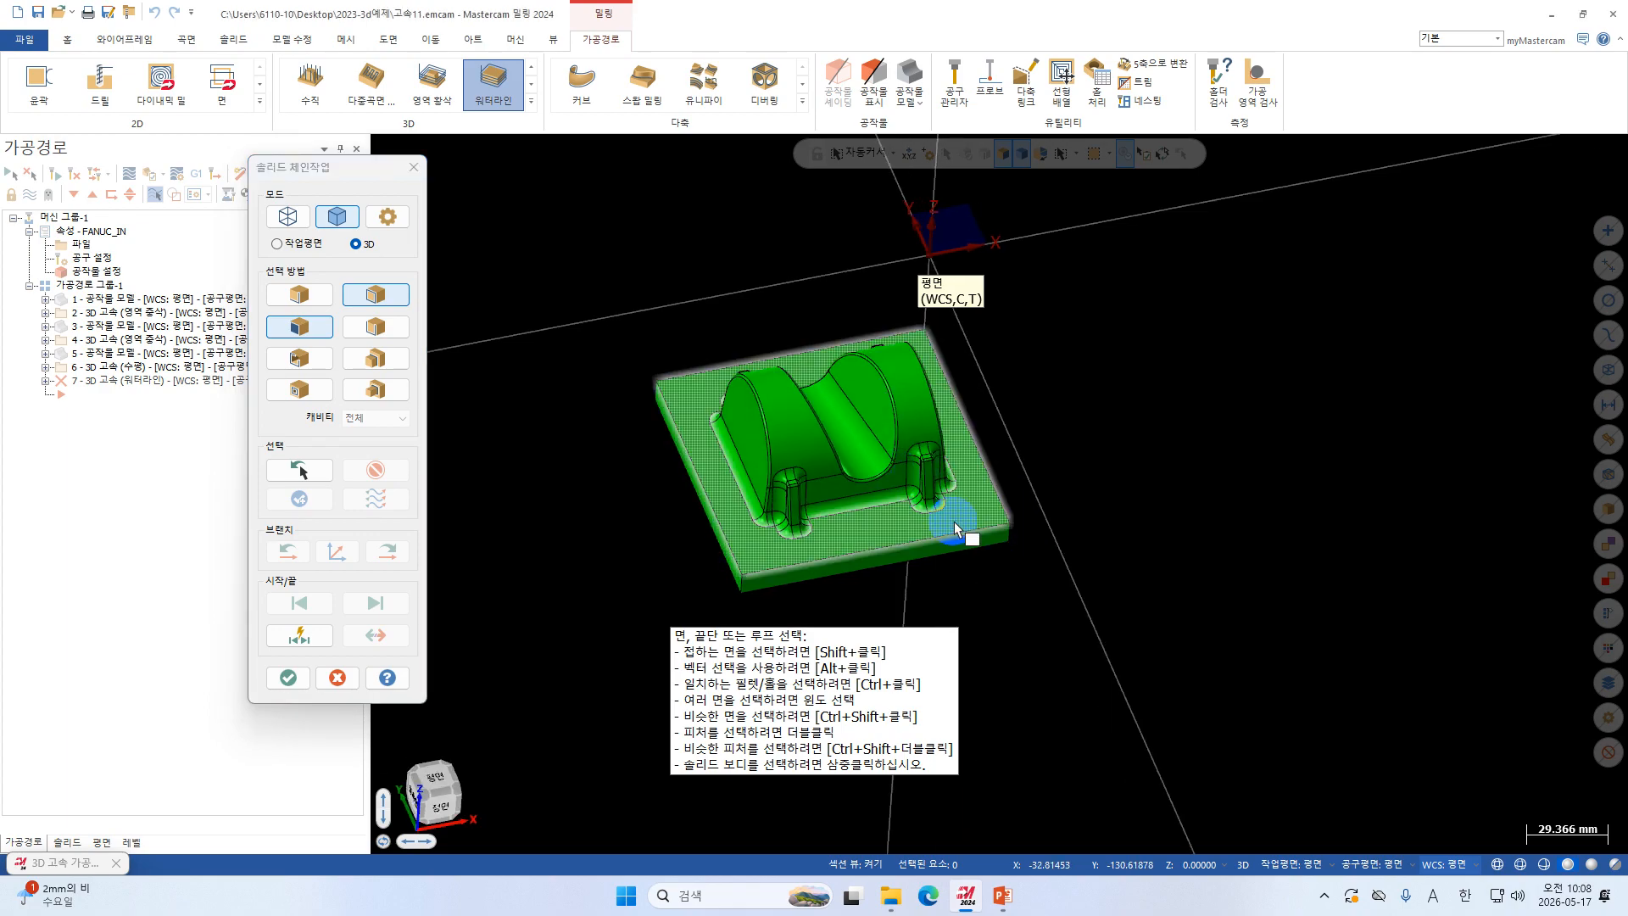
middle_drag(993, 424, 1022, 395)
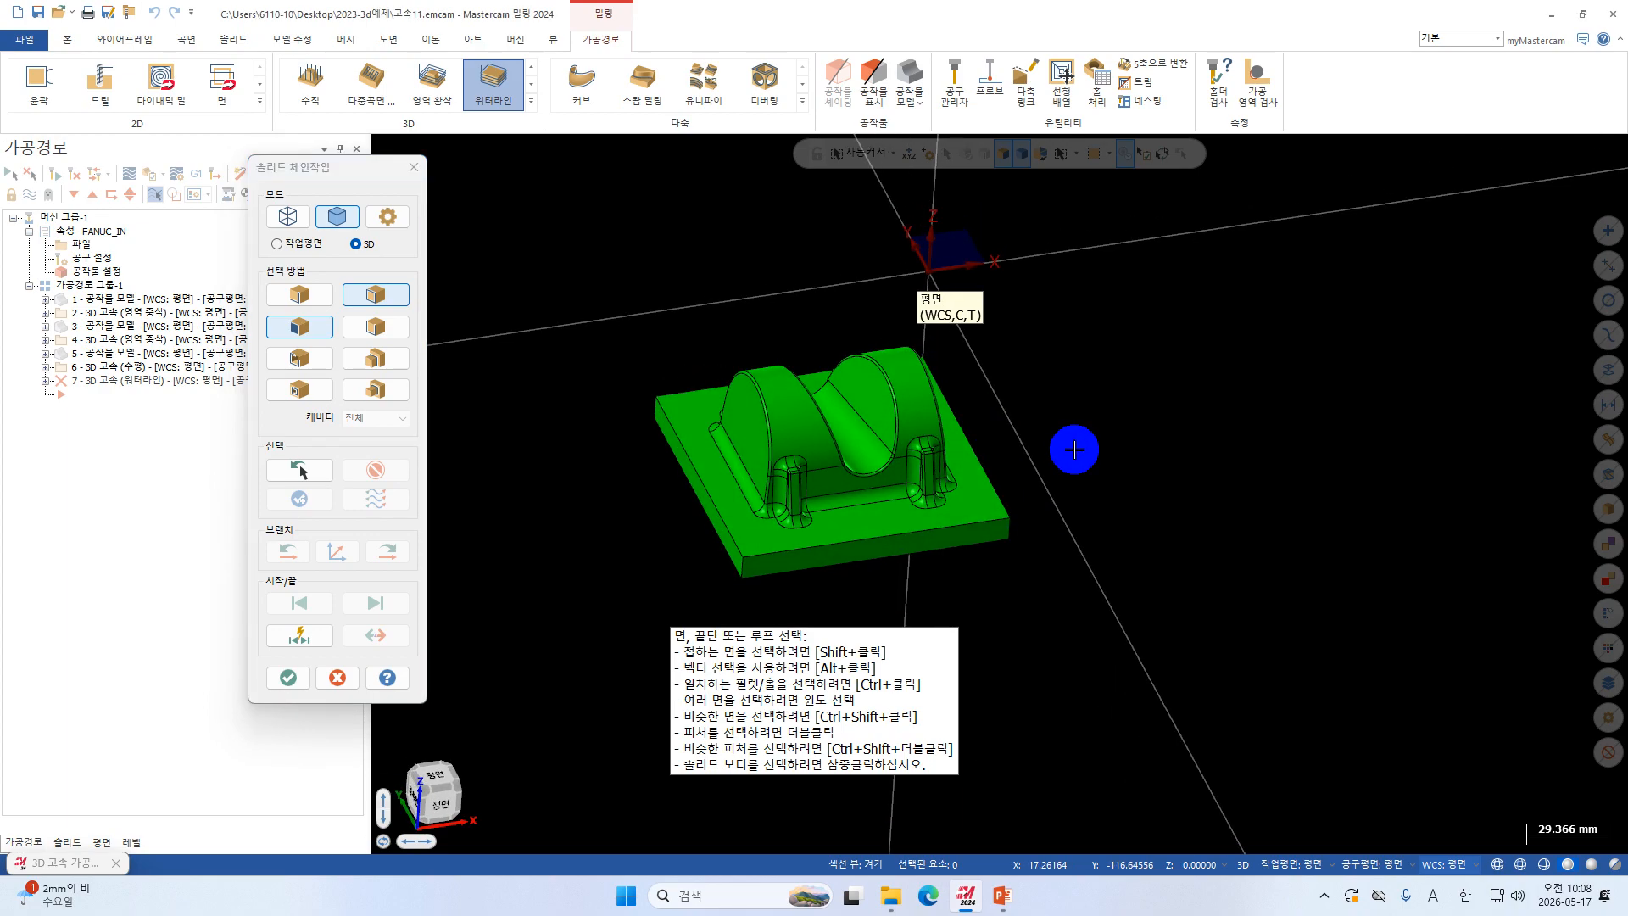
click(990, 521)
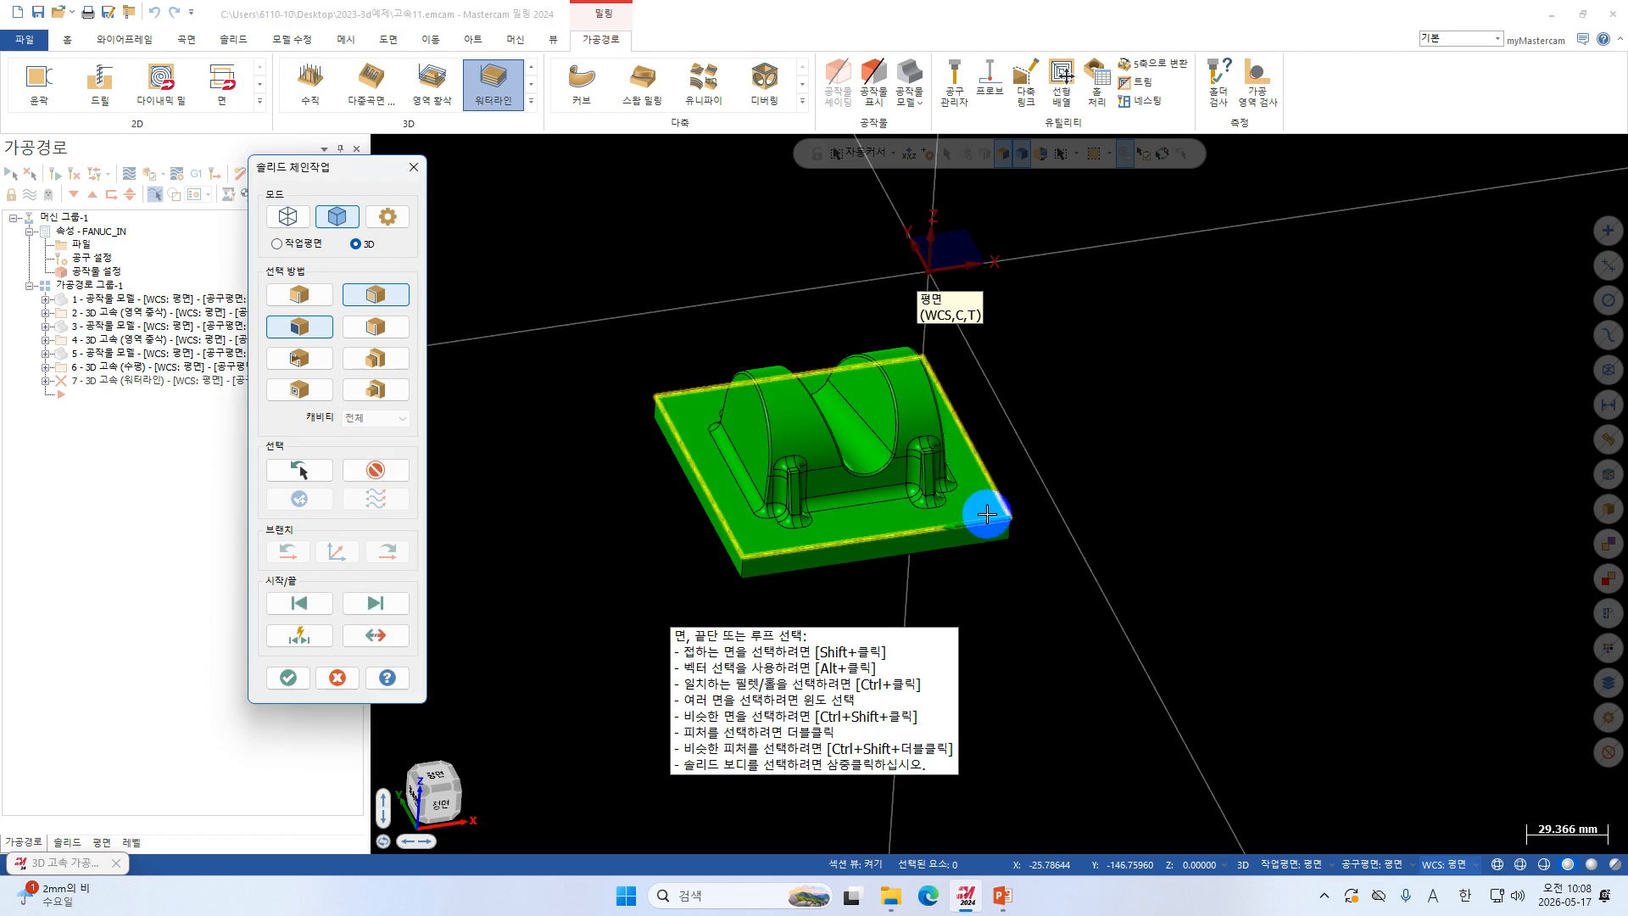
click(288, 678)
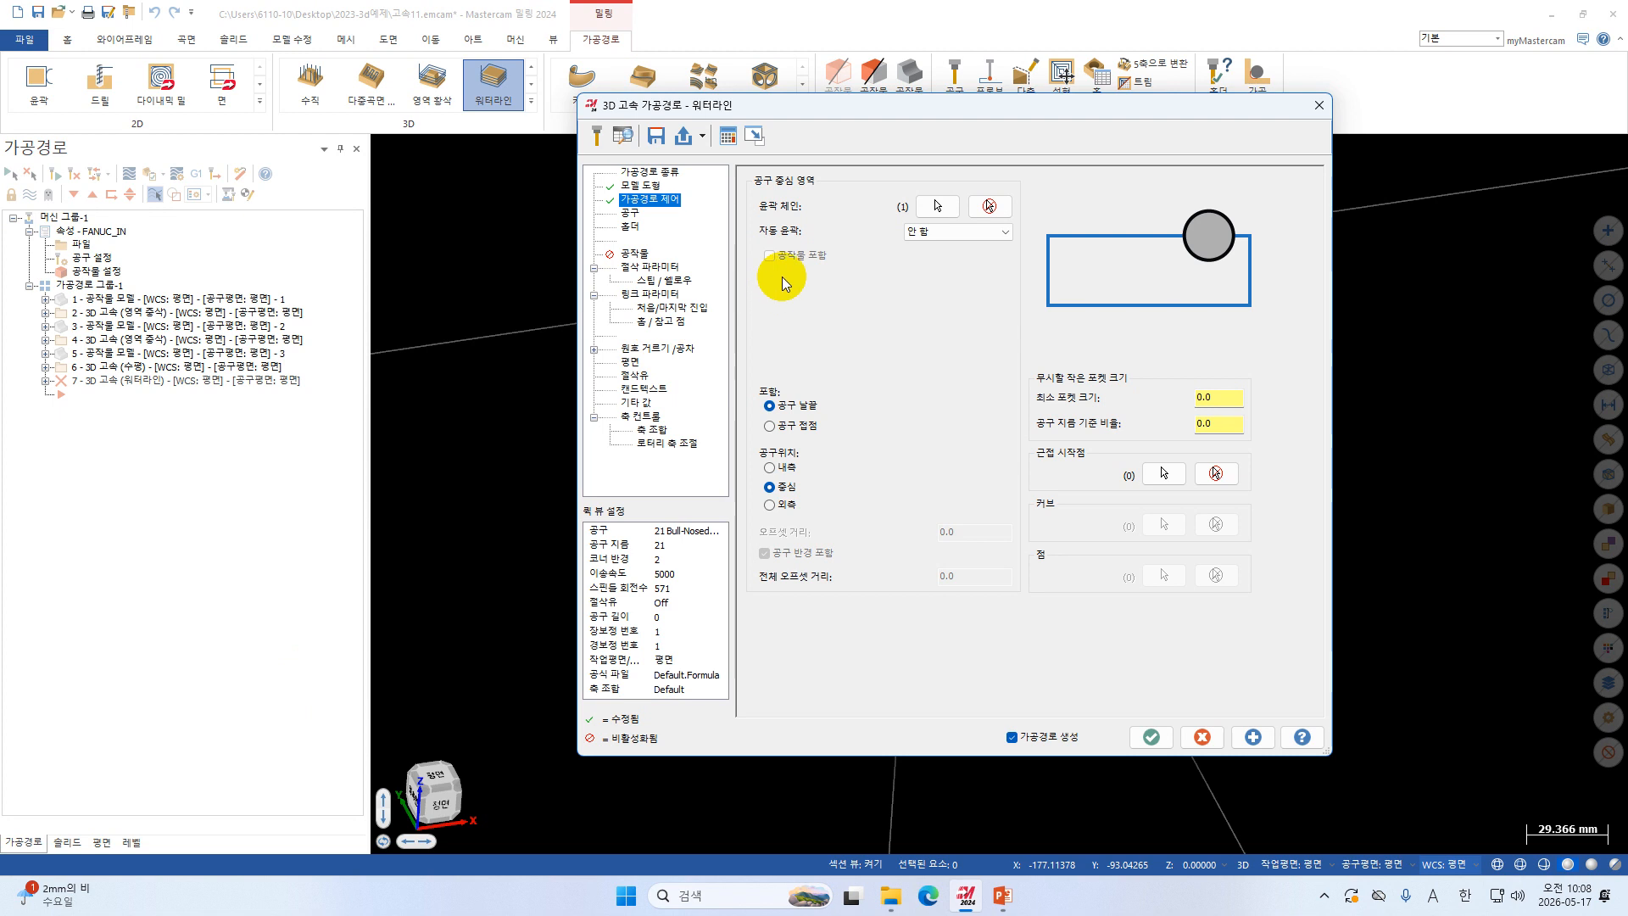
Create a new ball endmill for the toolpath with an 8 mm cutting diameter.
click(631, 213)
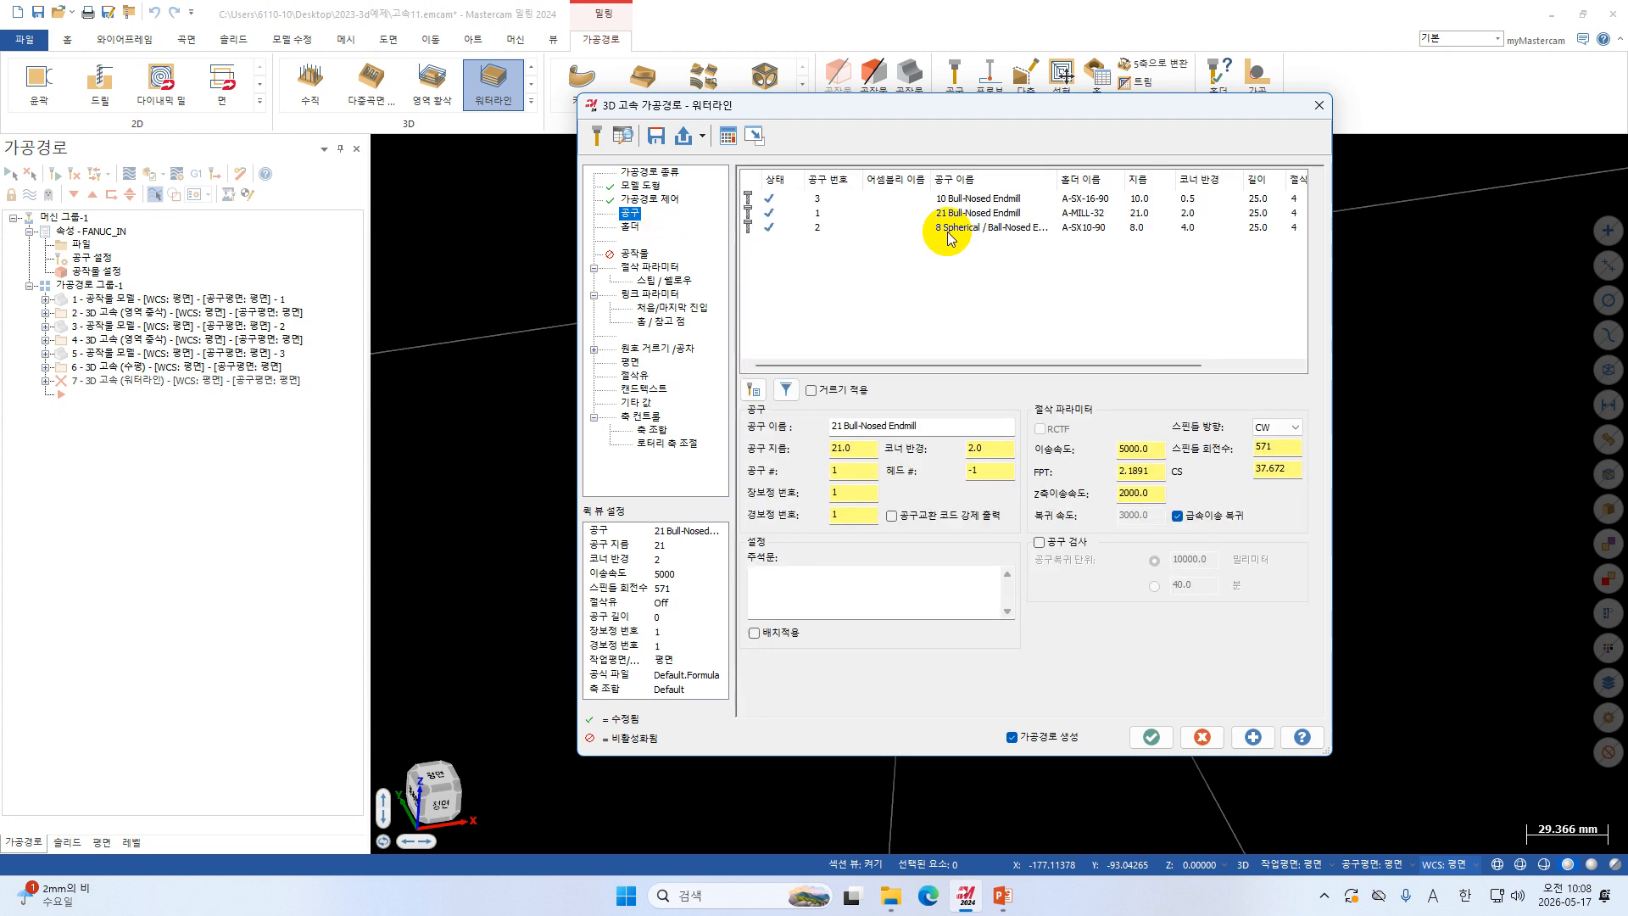
right_click(819, 291)
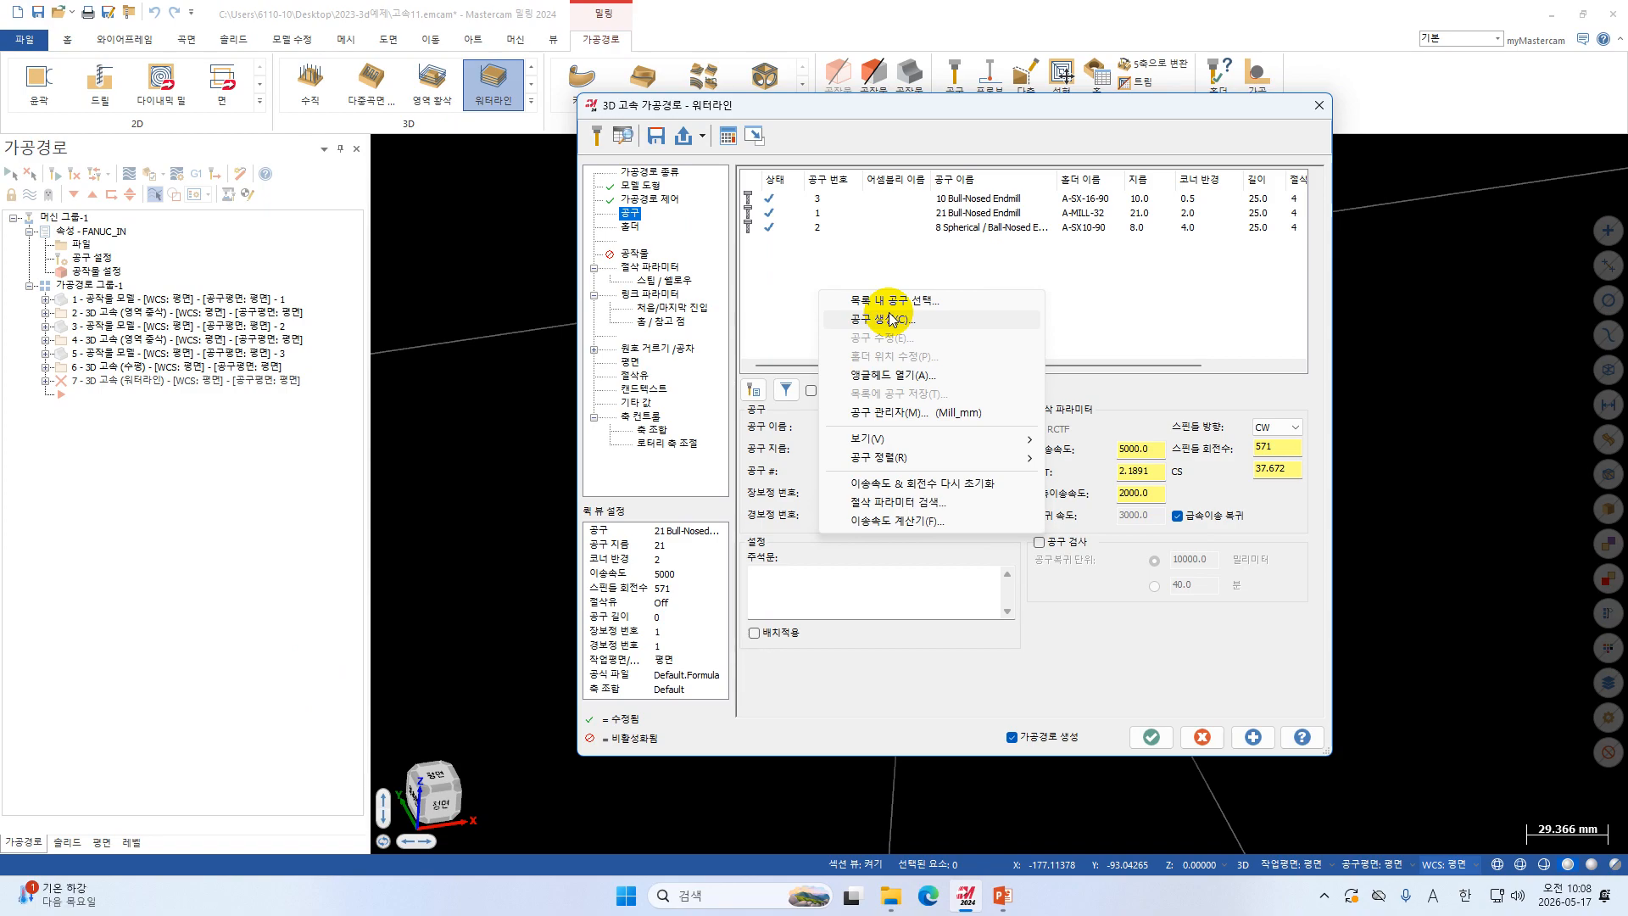
click(891, 319)
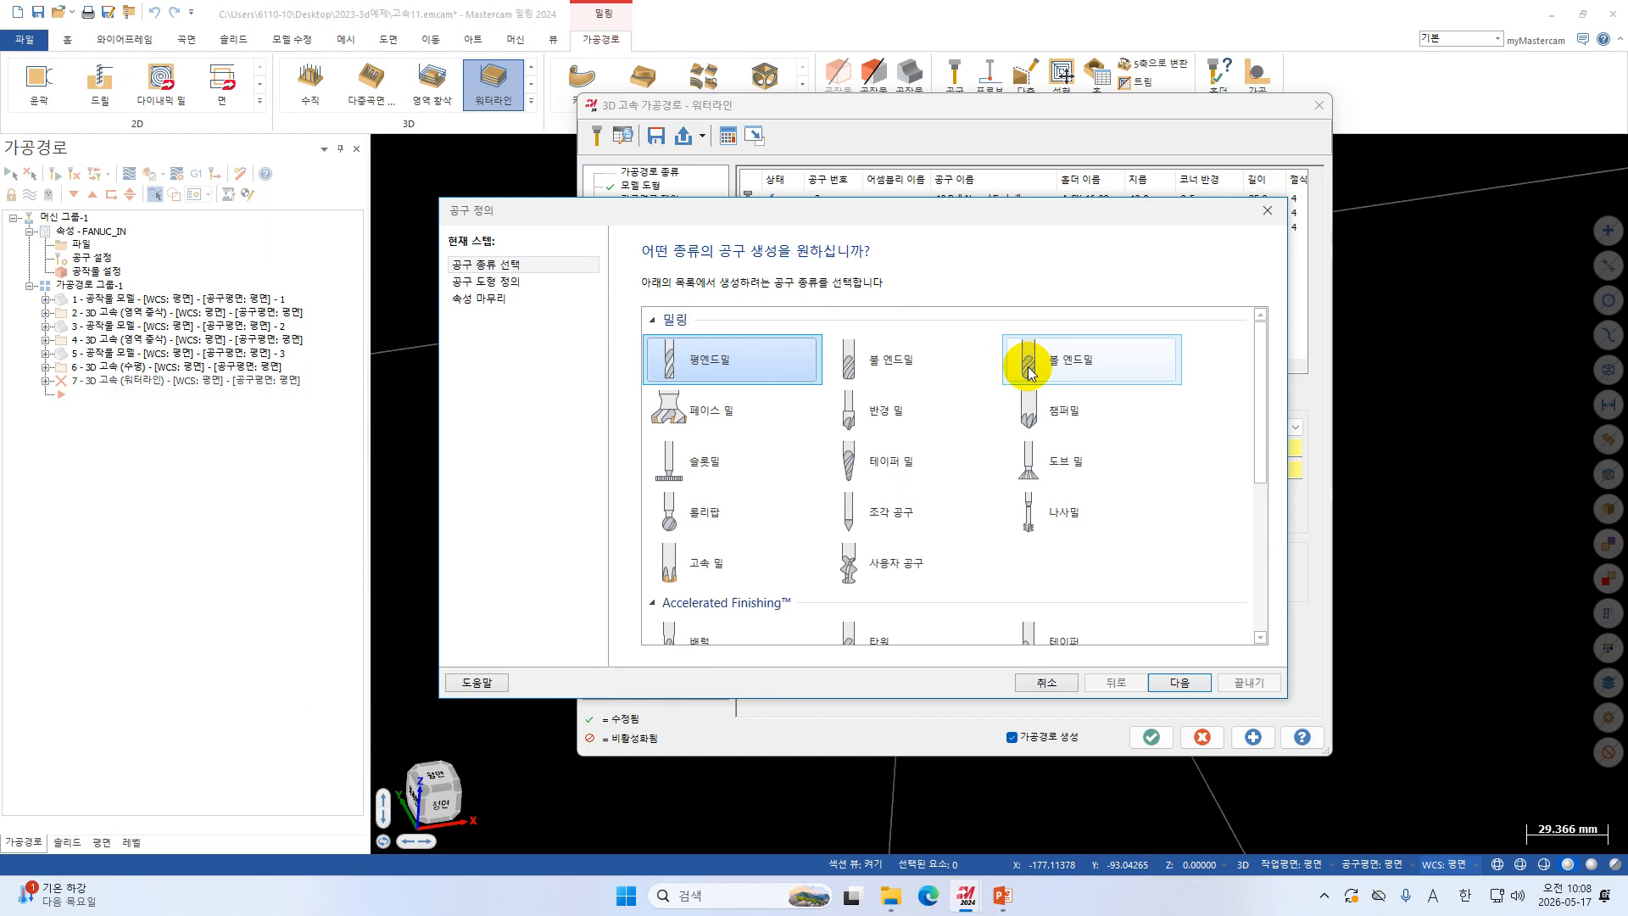
click(1031, 373)
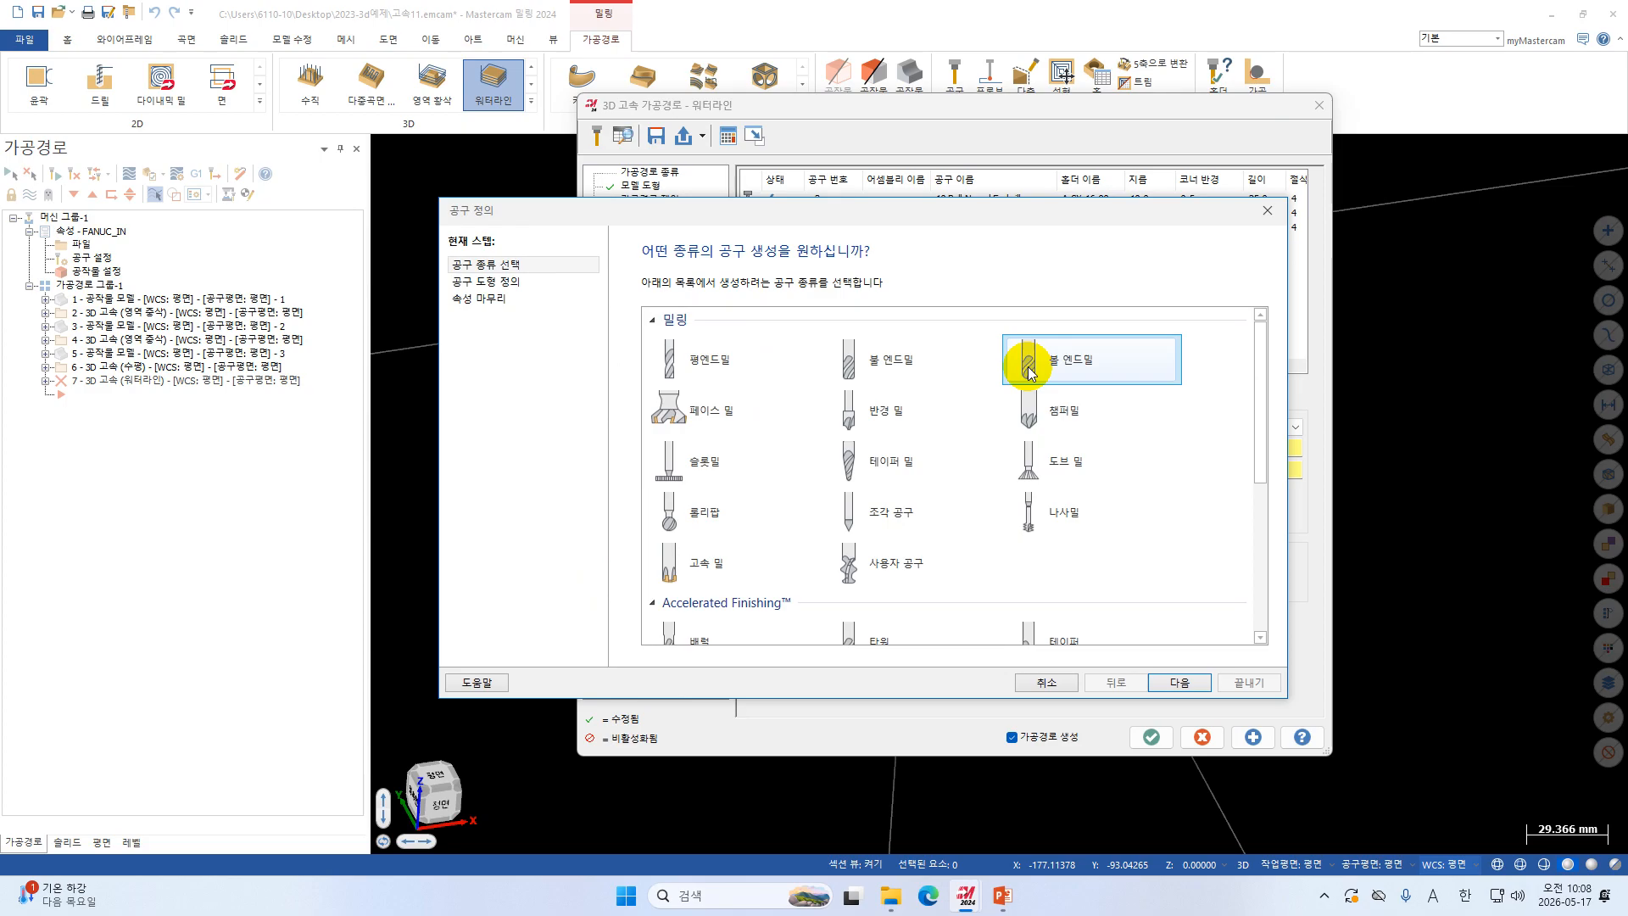
click(1031, 373)
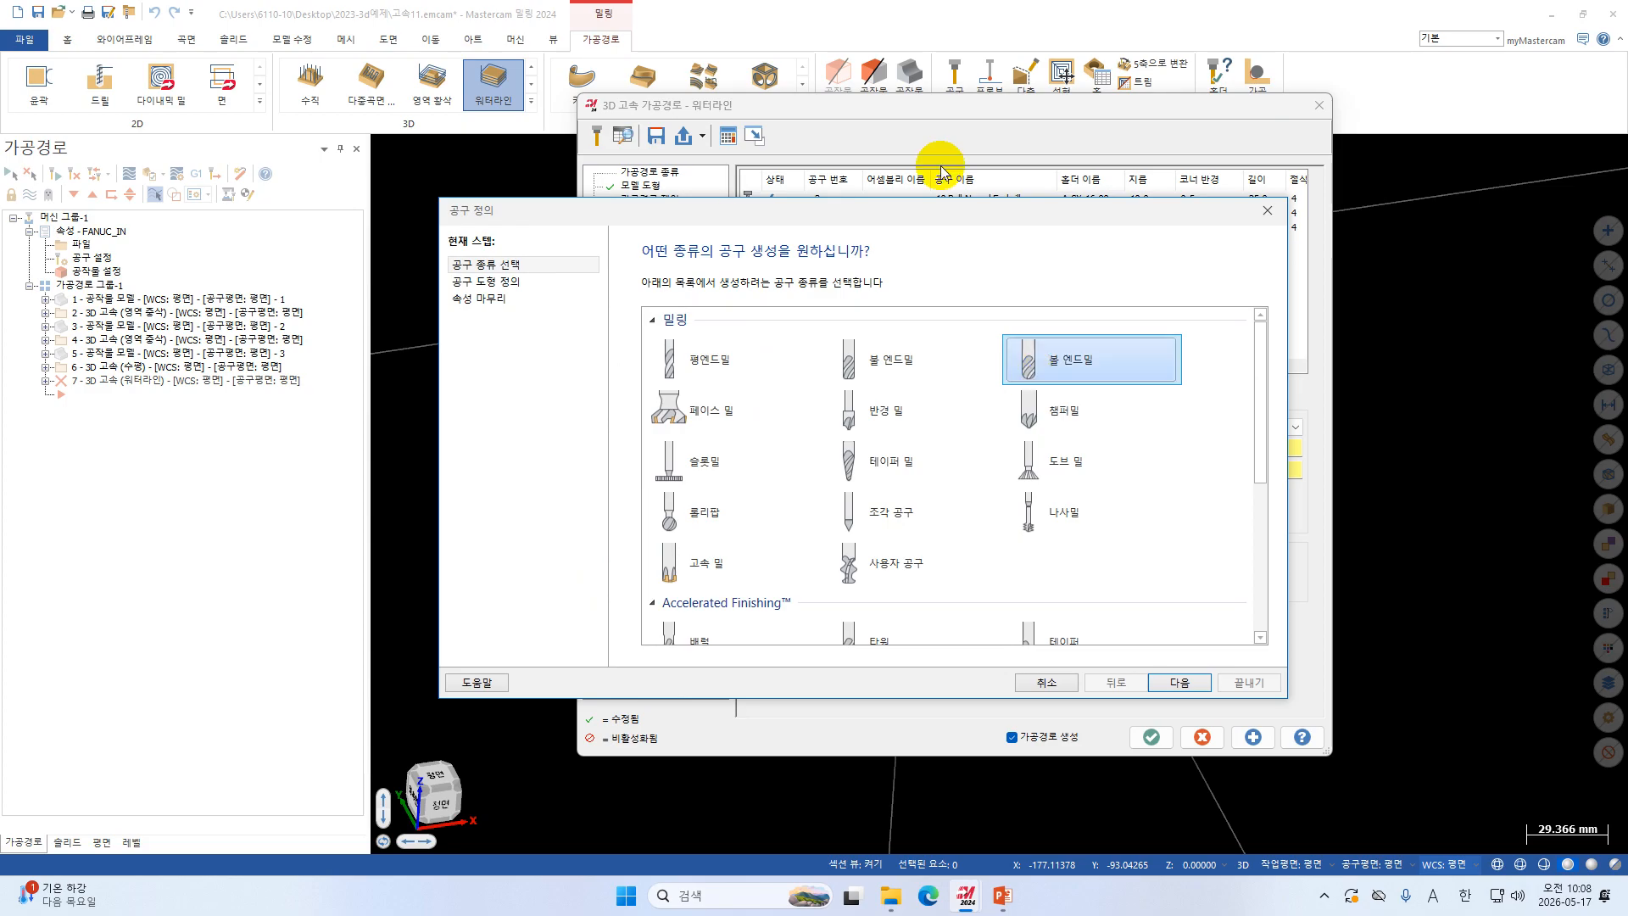
click(499, 282)
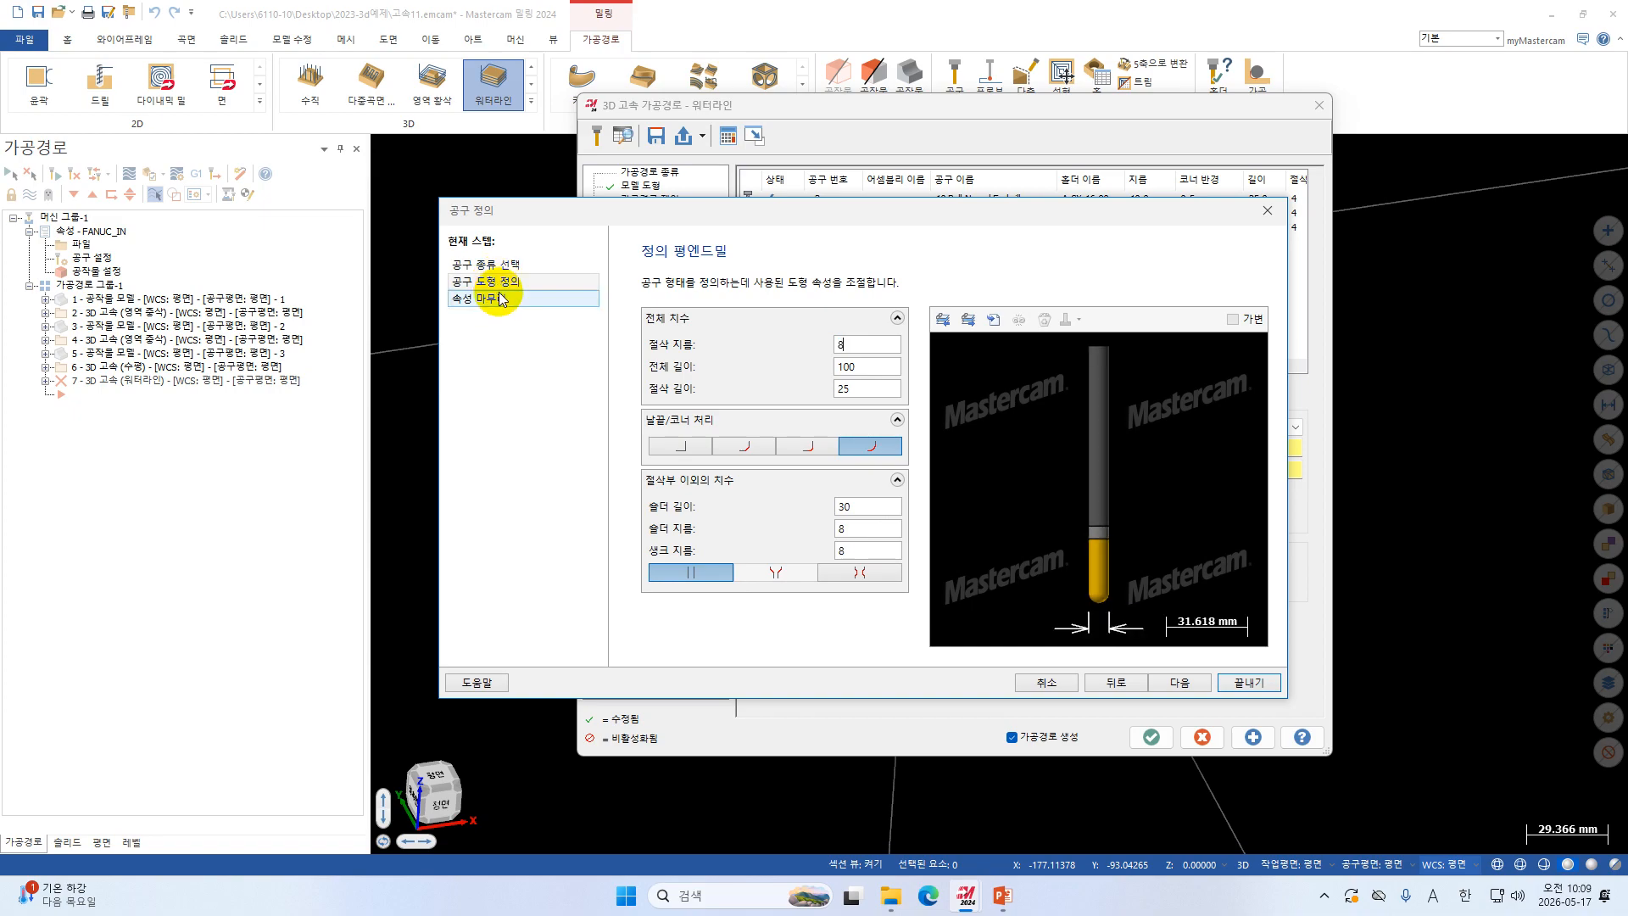
Set the new tool's spindle speed to 8000 and its feed and plunge rates to 2000, and finish the tool definition.
click(501, 300)
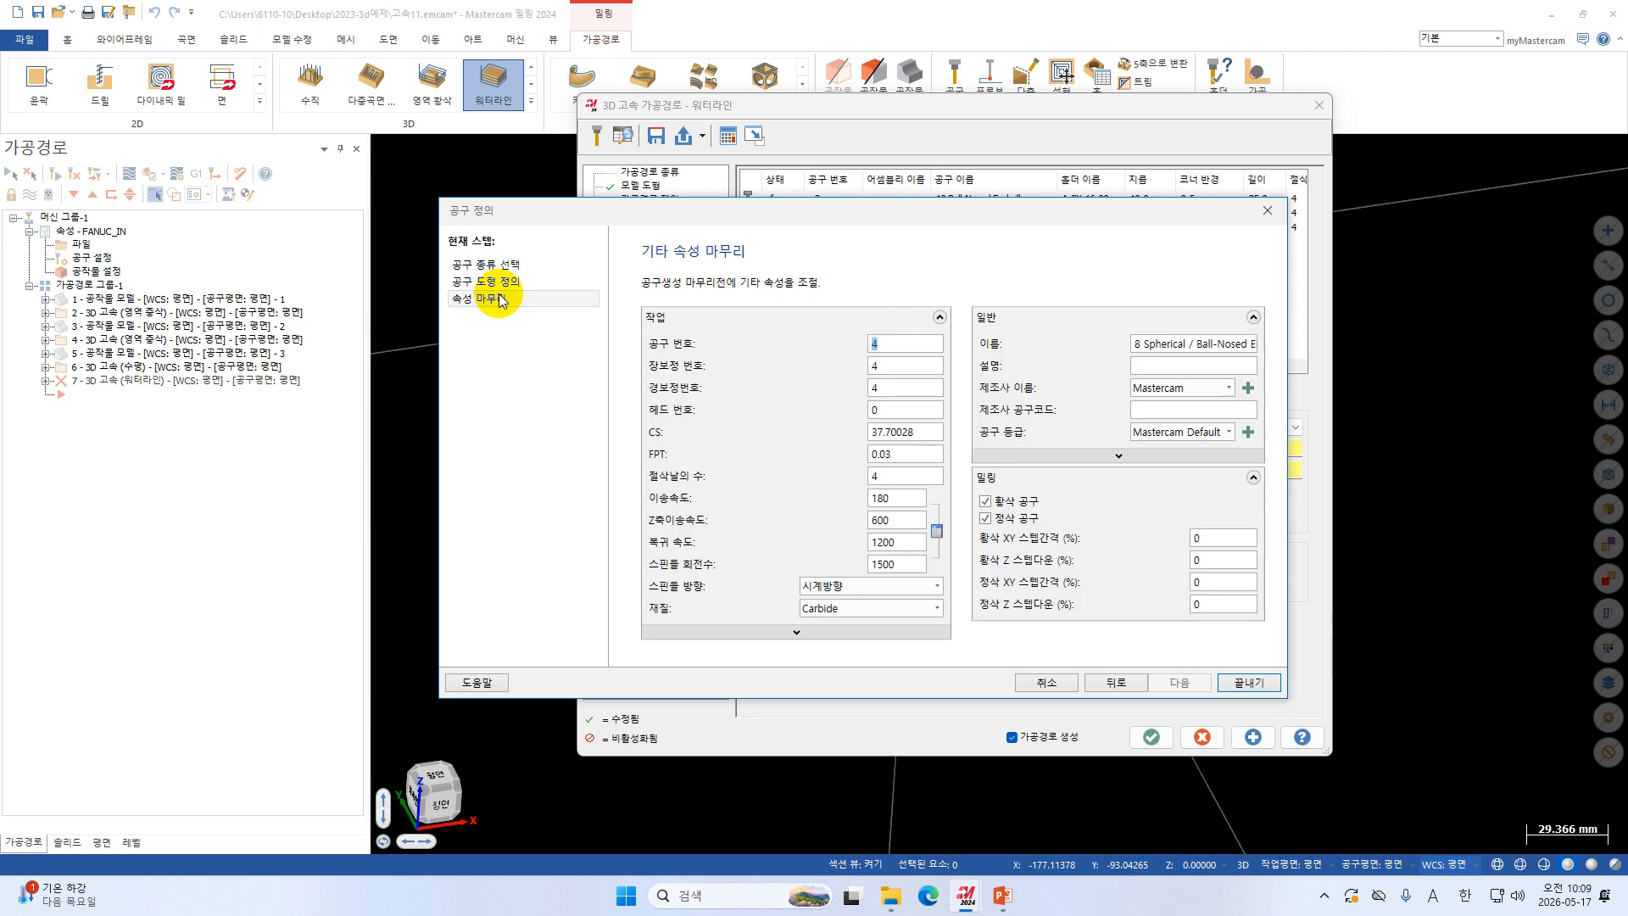
drag(905, 561, 837, 575)
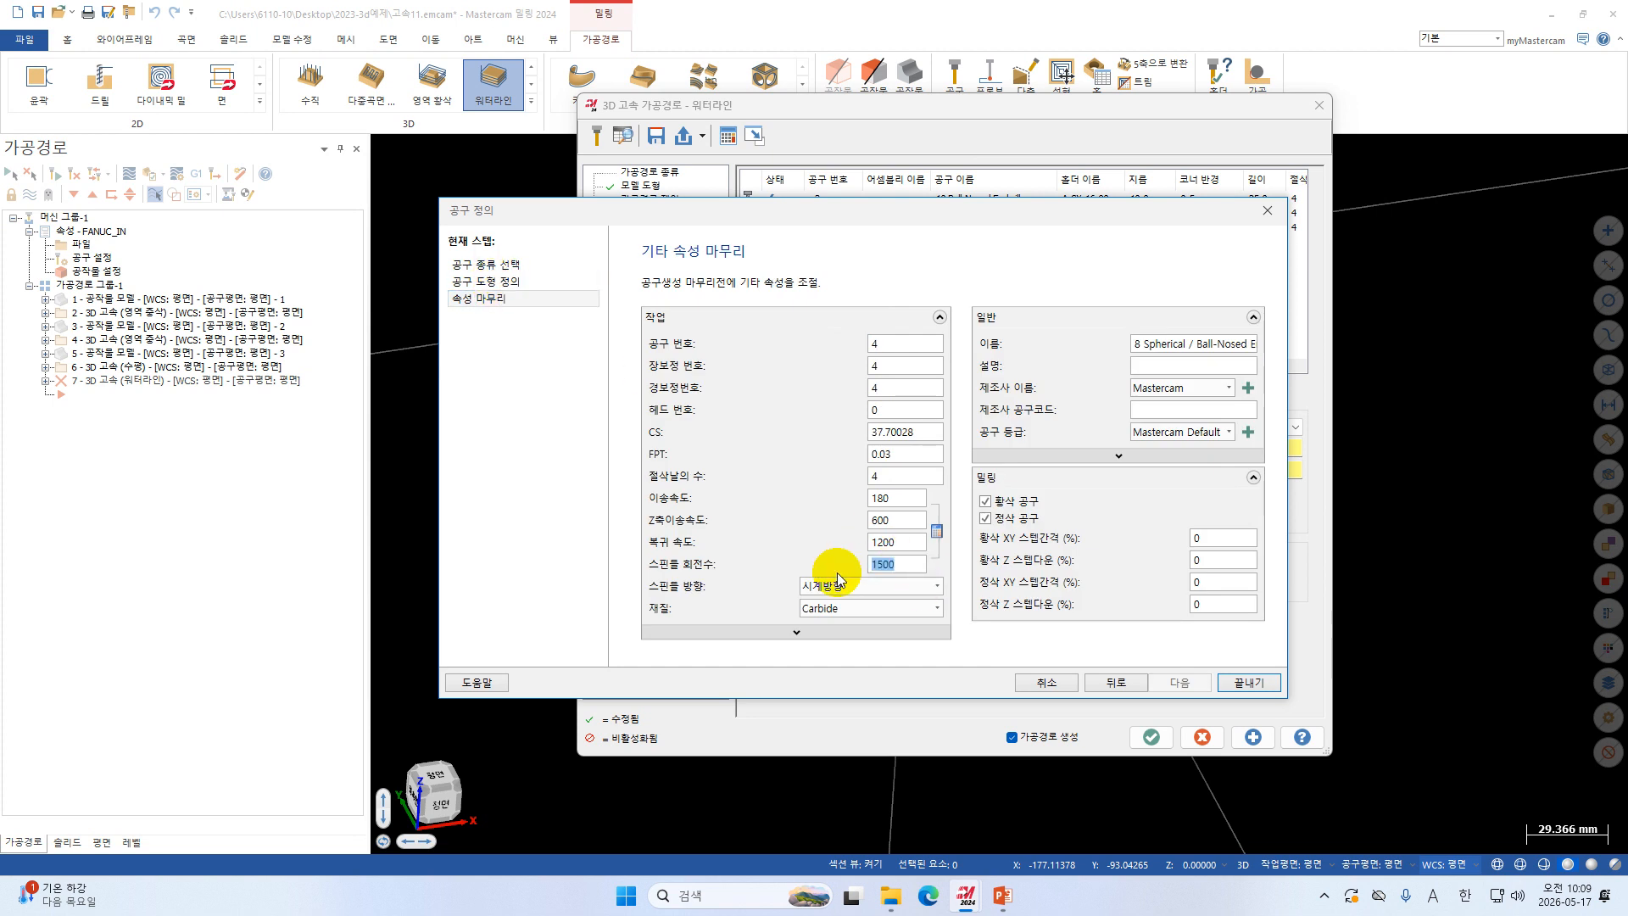
text(8000)
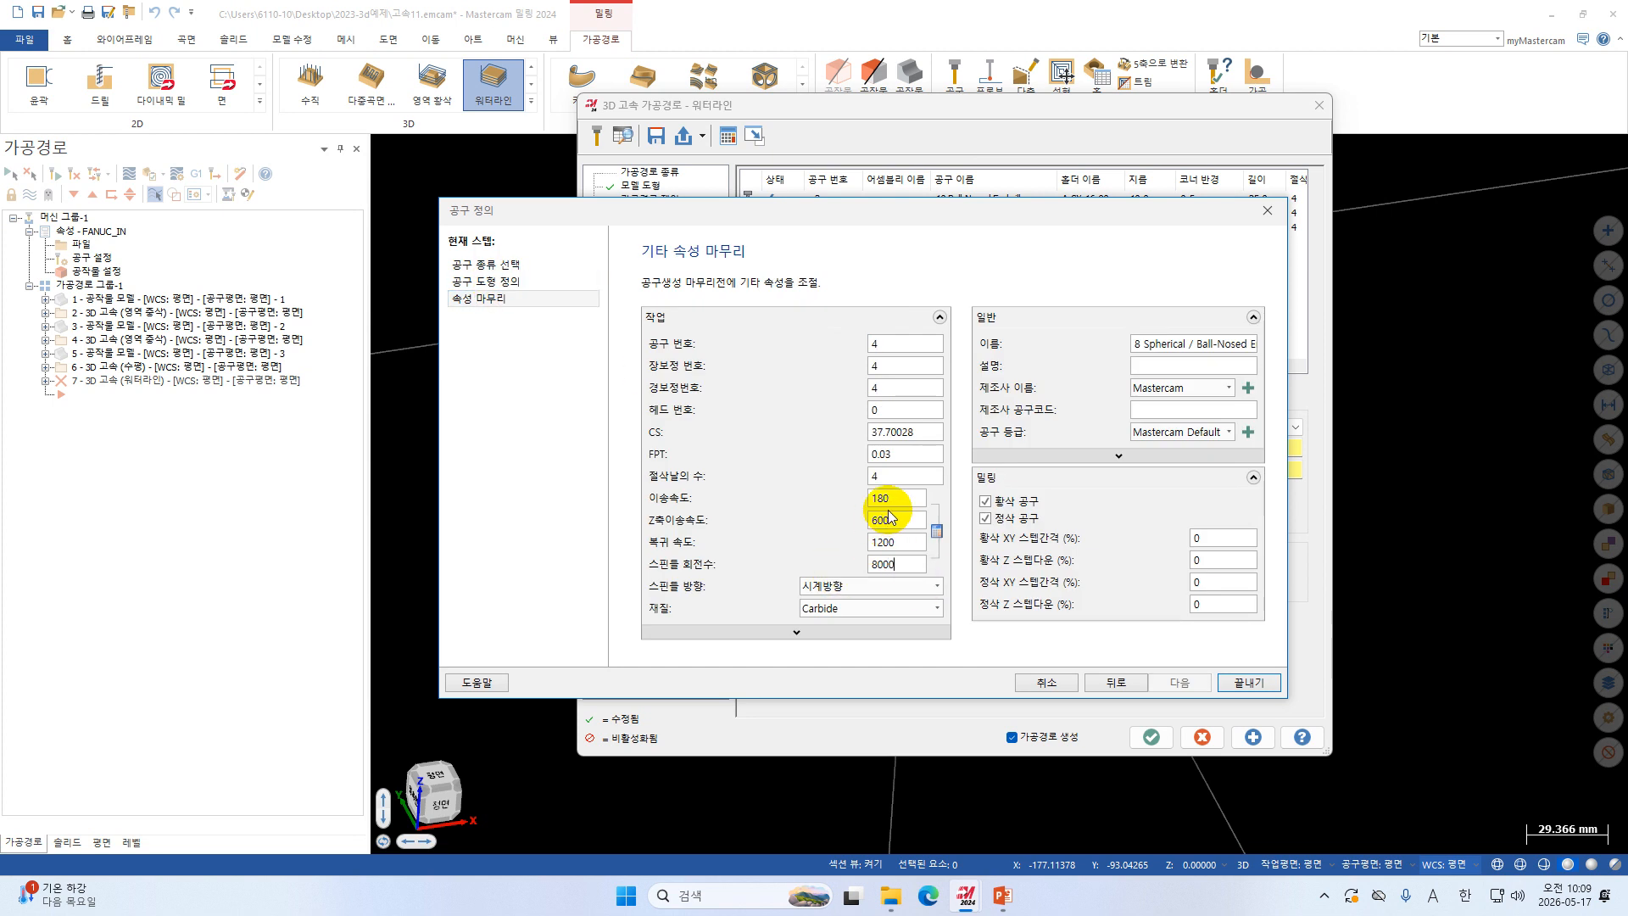
drag(901, 498, 836, 533)
text(20002000)
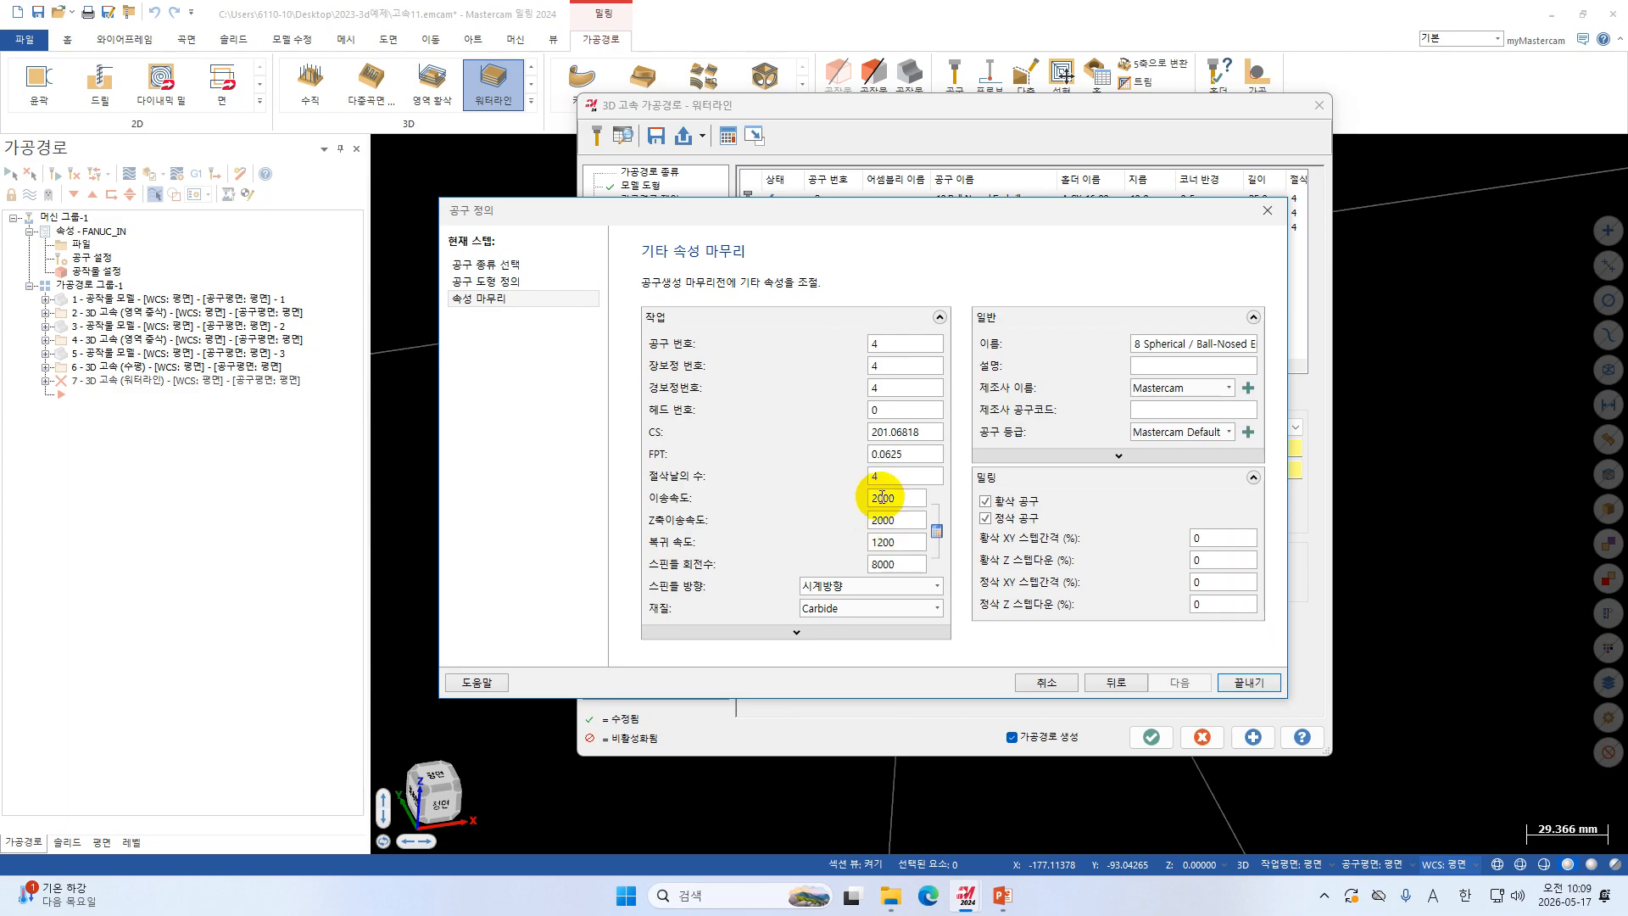
click(1249, 683)
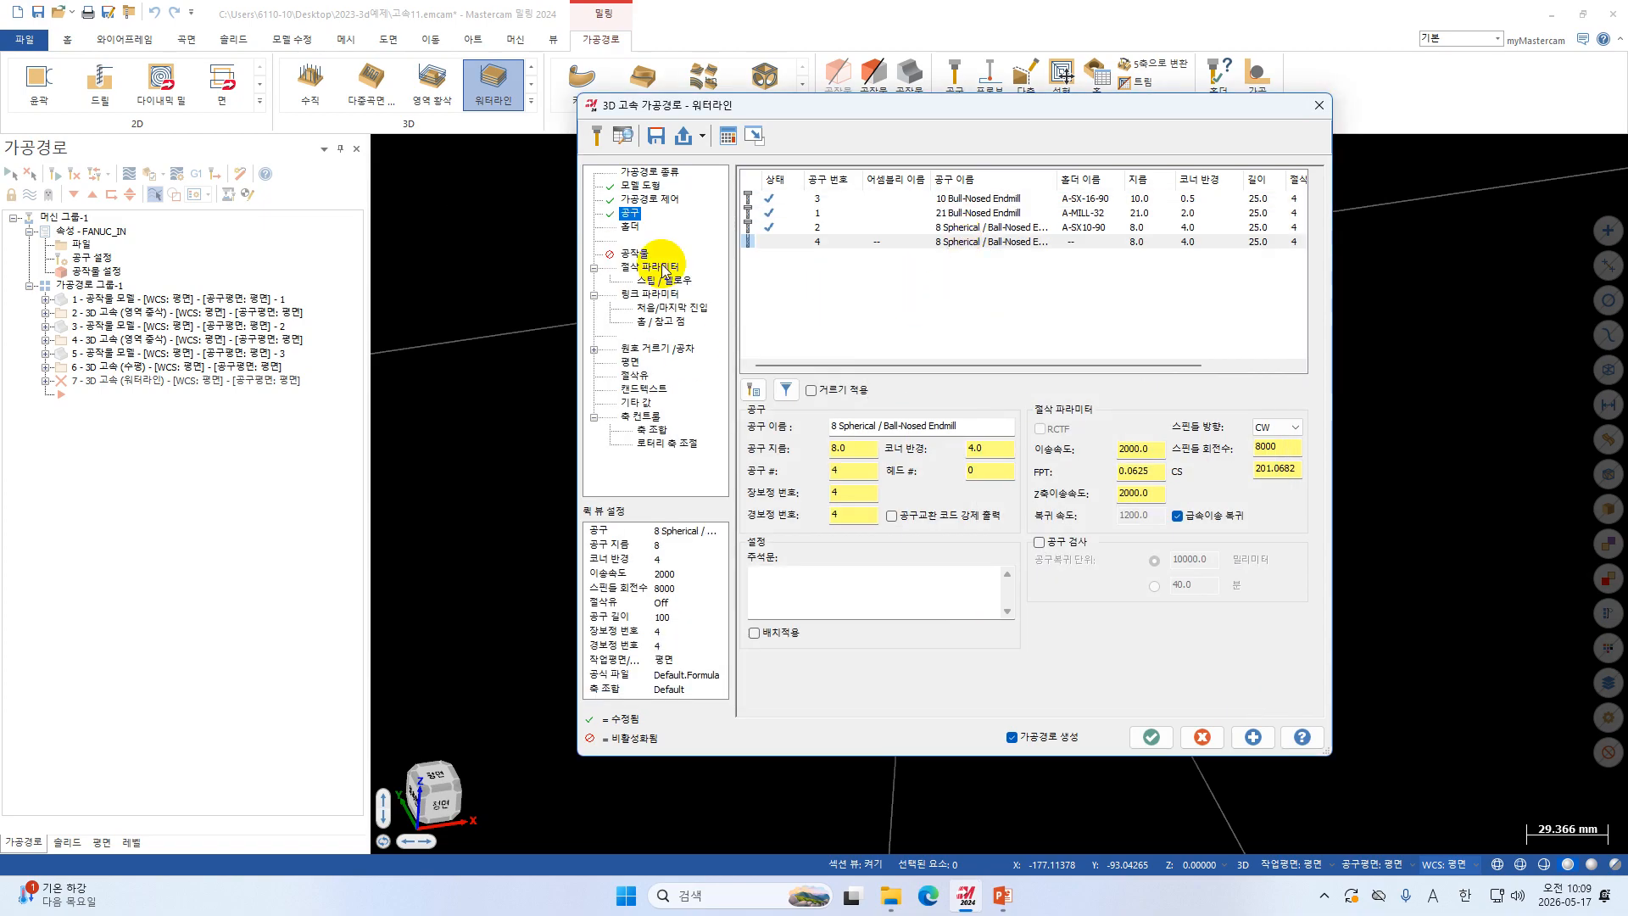
Load the A-BT40 tool library as the source of holders for the new ball endmill.
click(632, 228)
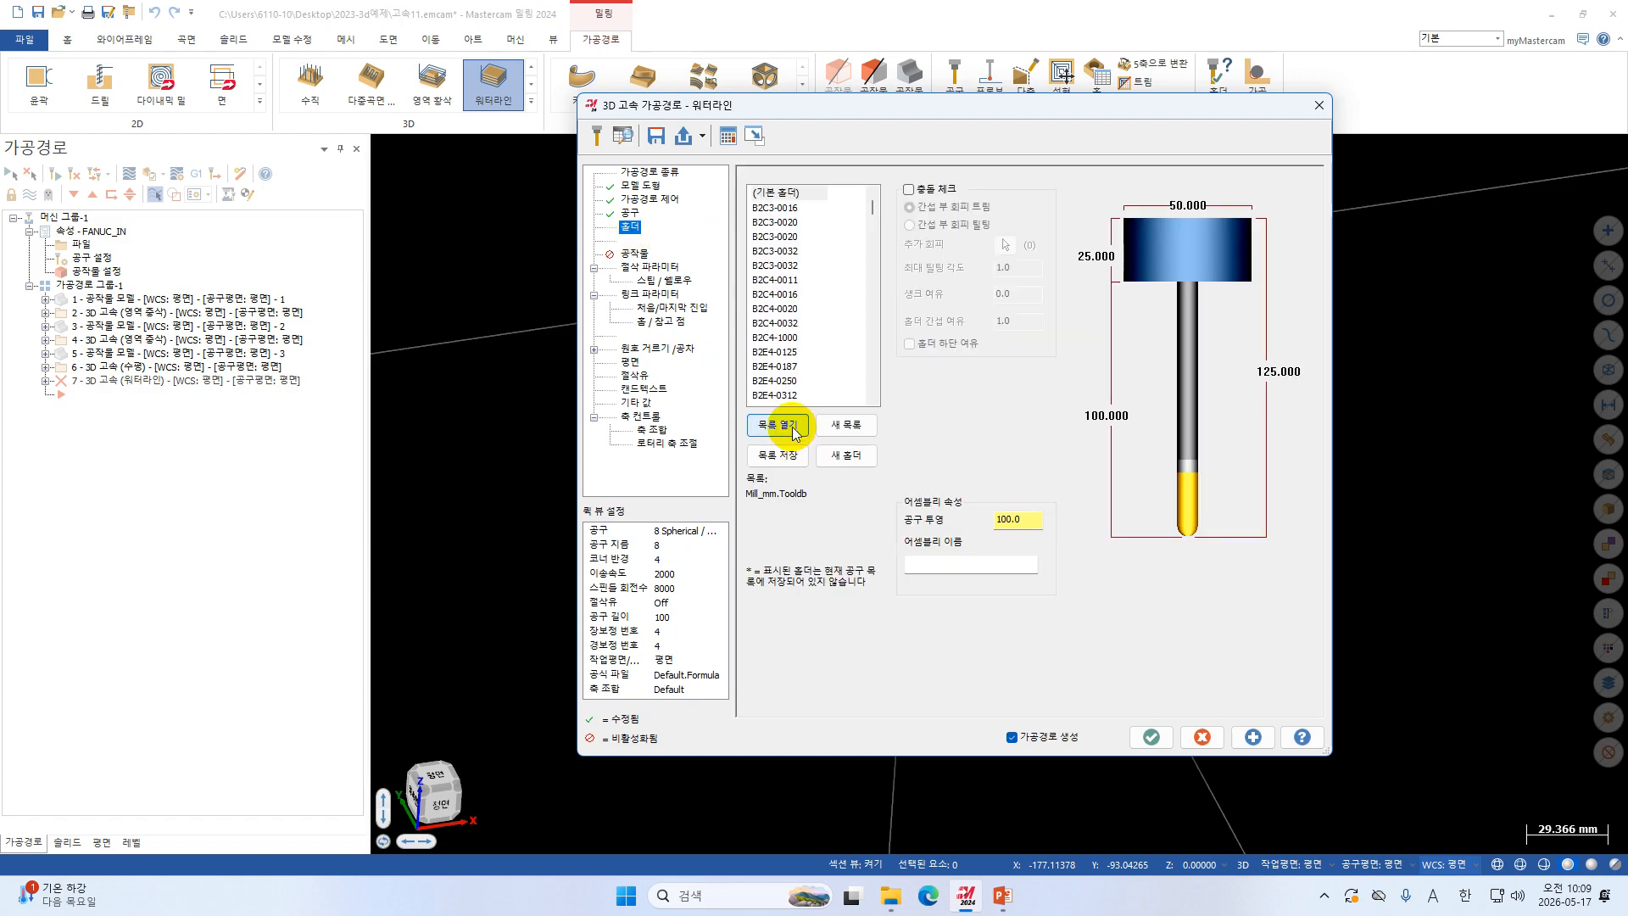
click(794, 428)
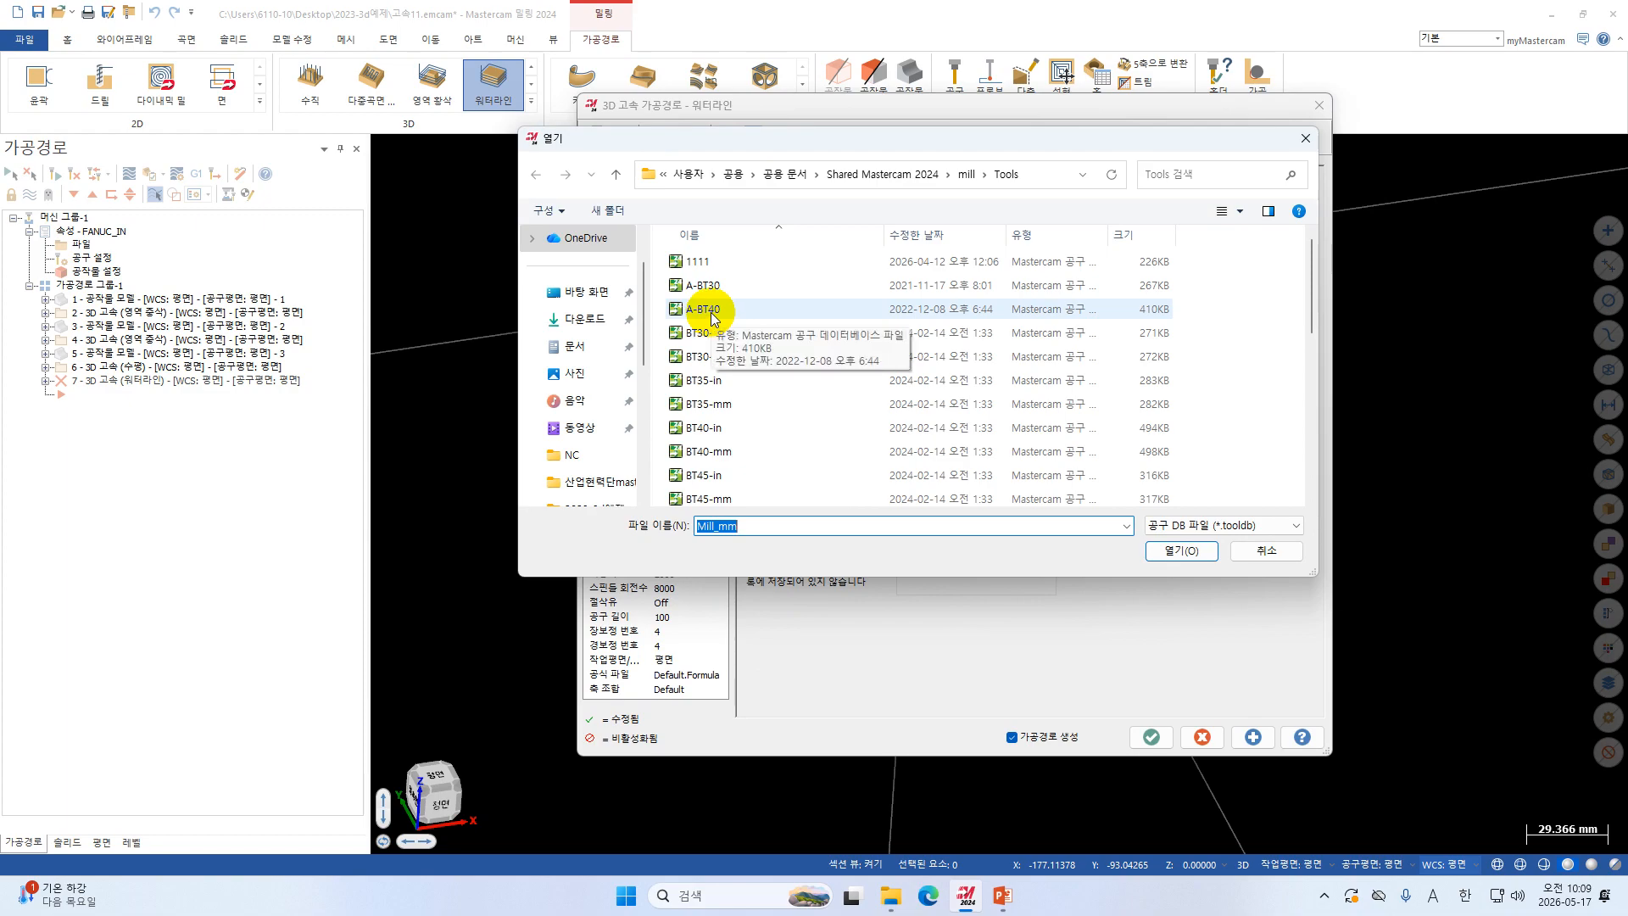
double_click(710, 312)
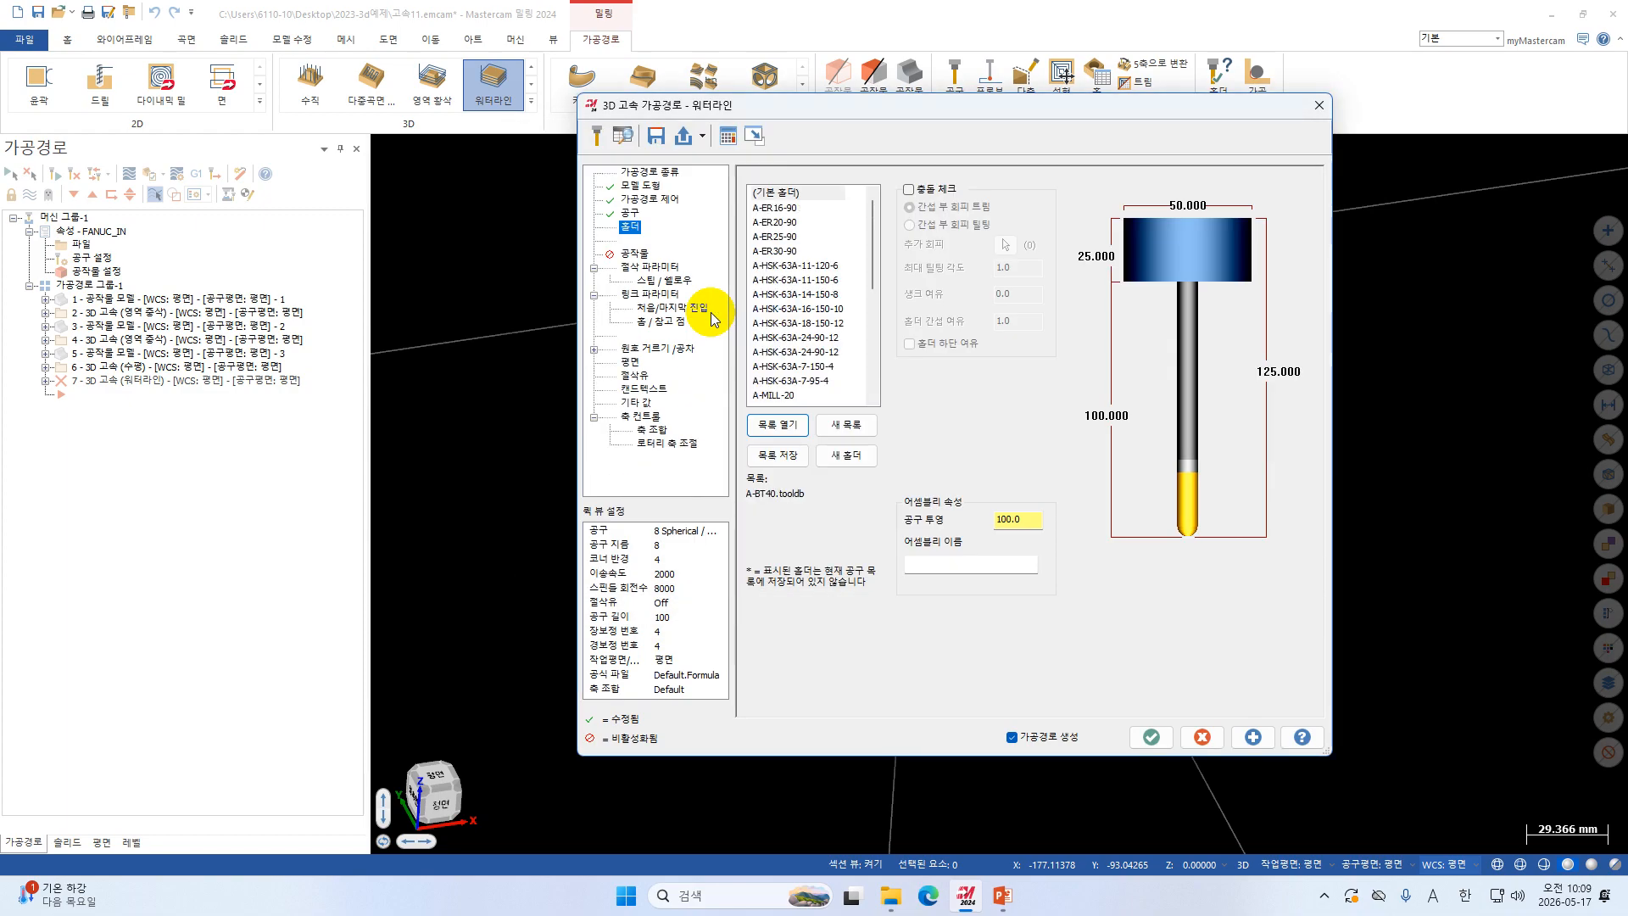
Assign the A-SX10-90 holder to the ball endmill and set the tool projection to 45.
scroll(789, 341, down, 3)
scroll(784, 334, up, 3)
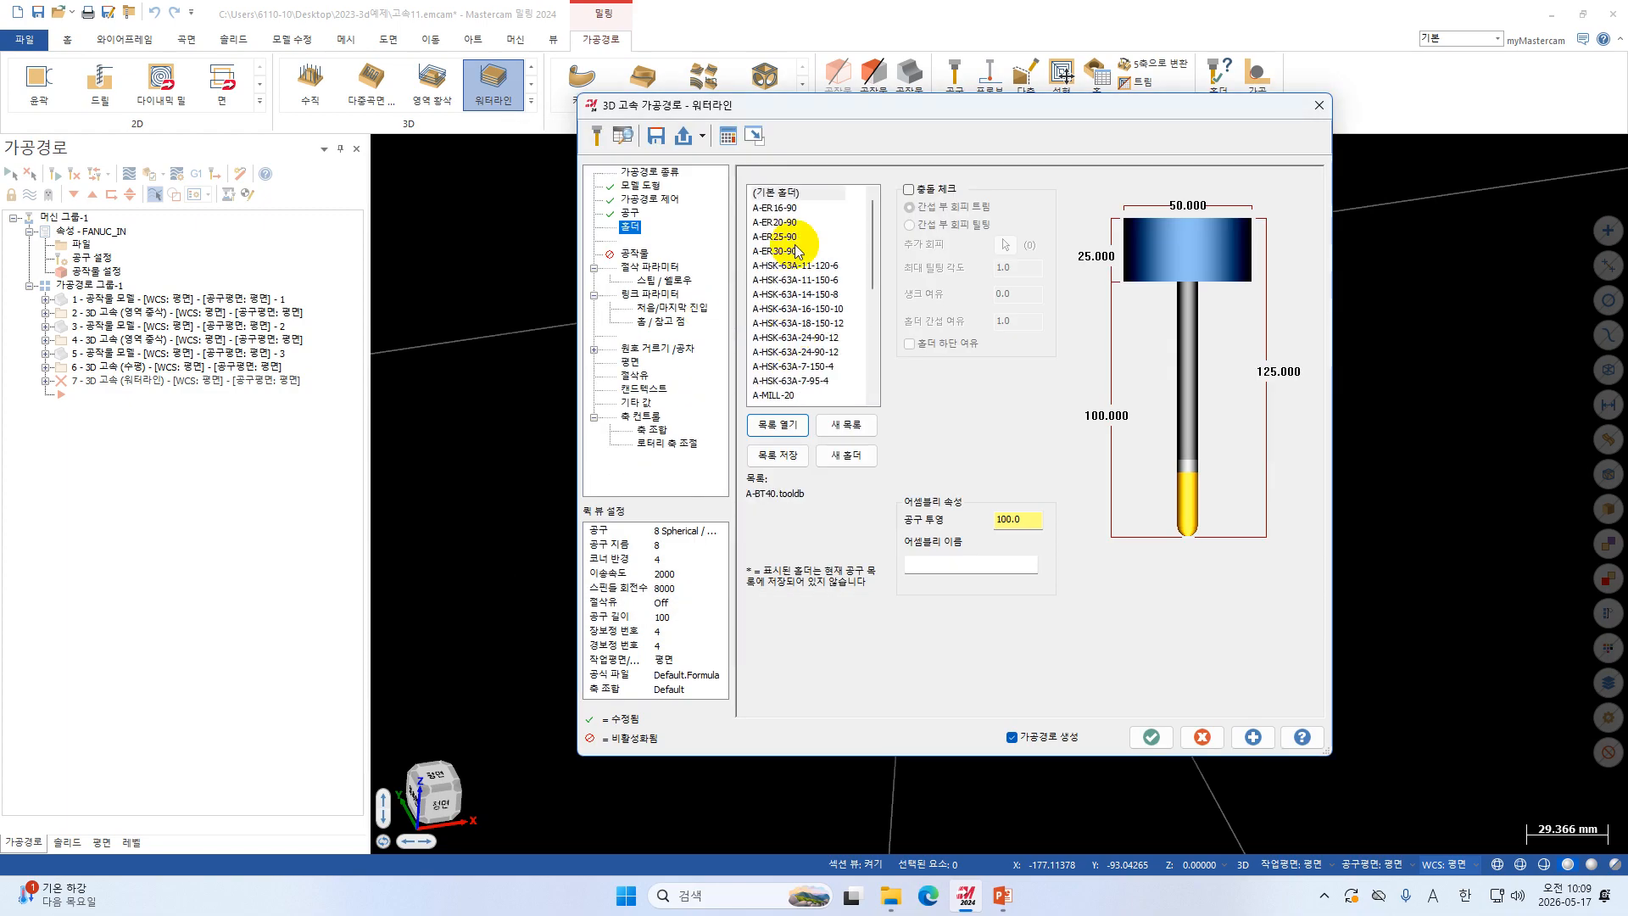
scroll(805, 280, down, 1)
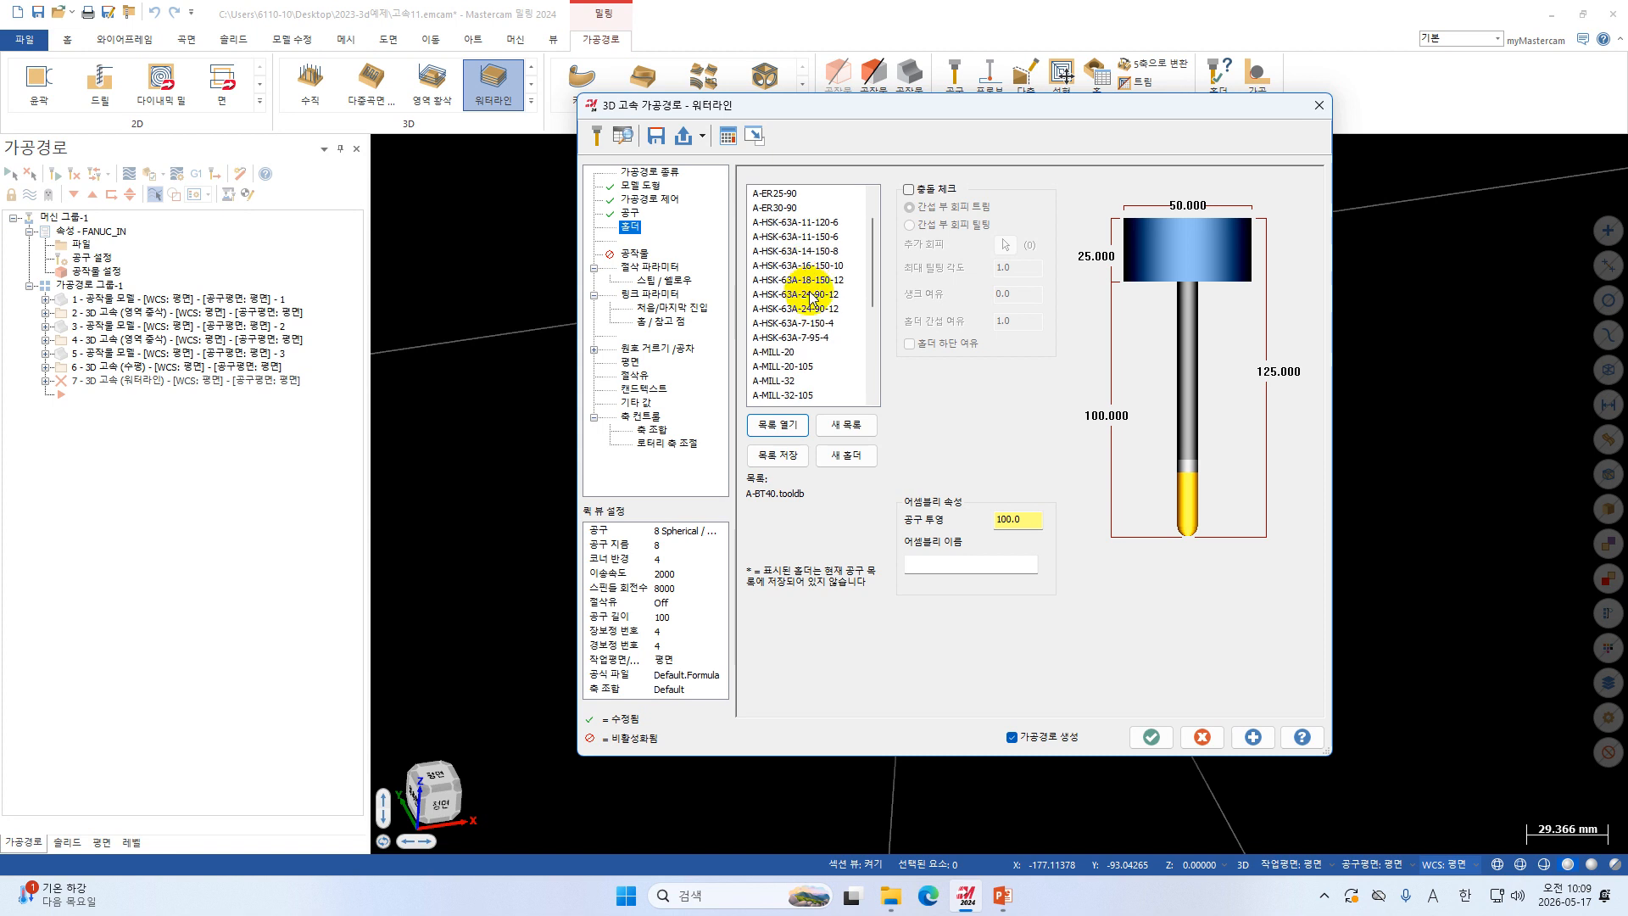
scroll(809, 293, down, 5)
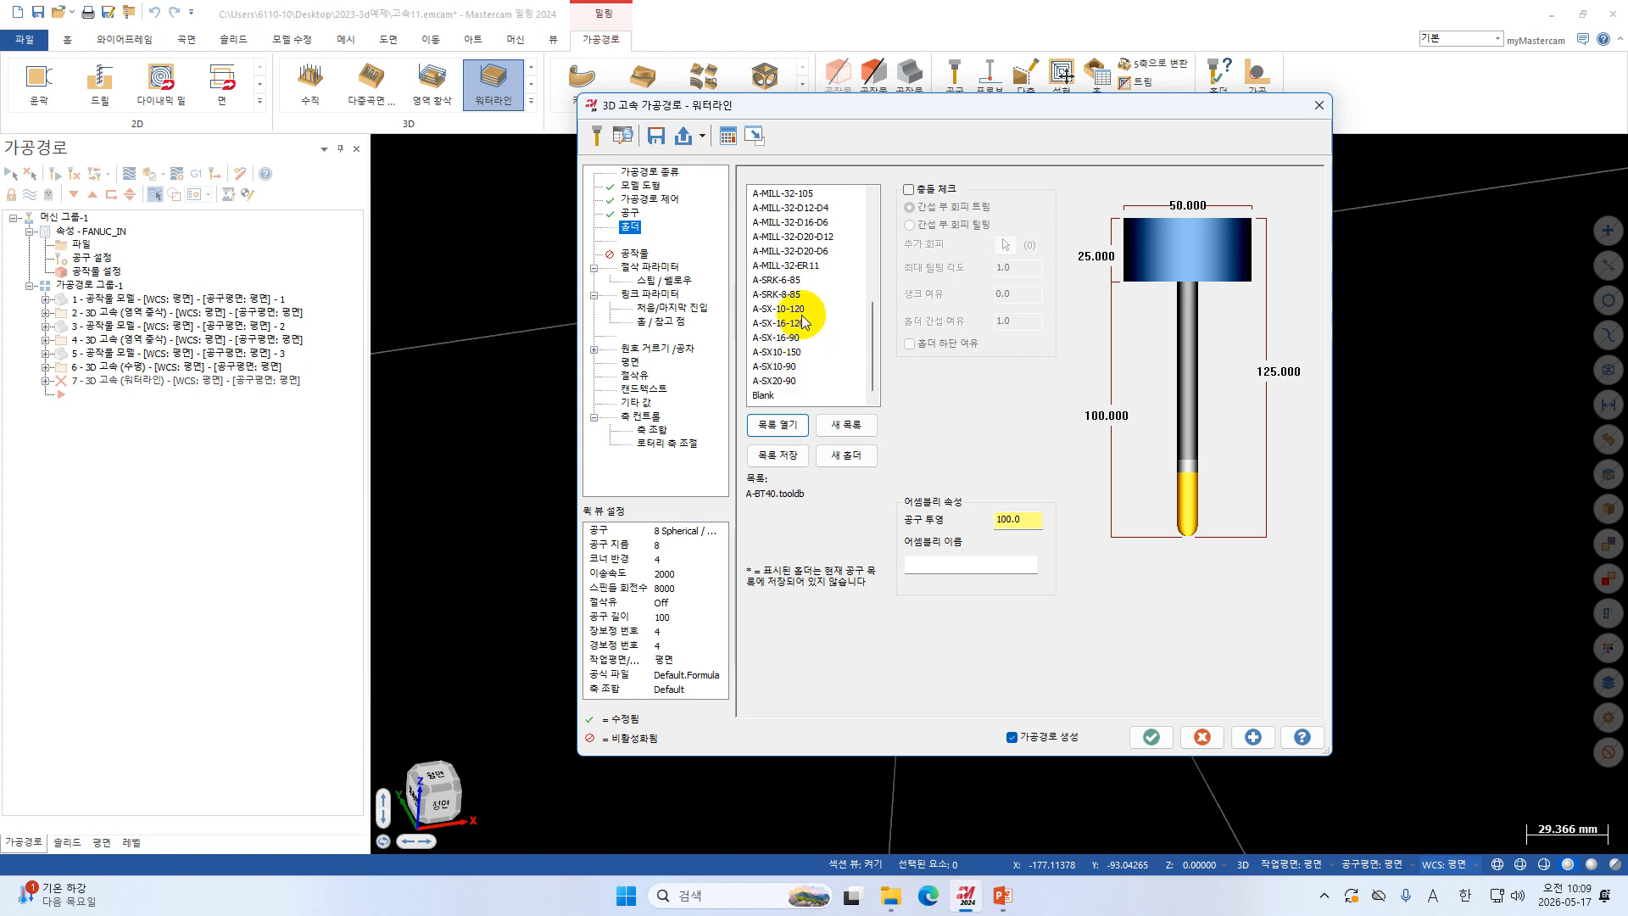
click(786, 369)
double_click(1006, 518)
text(45)
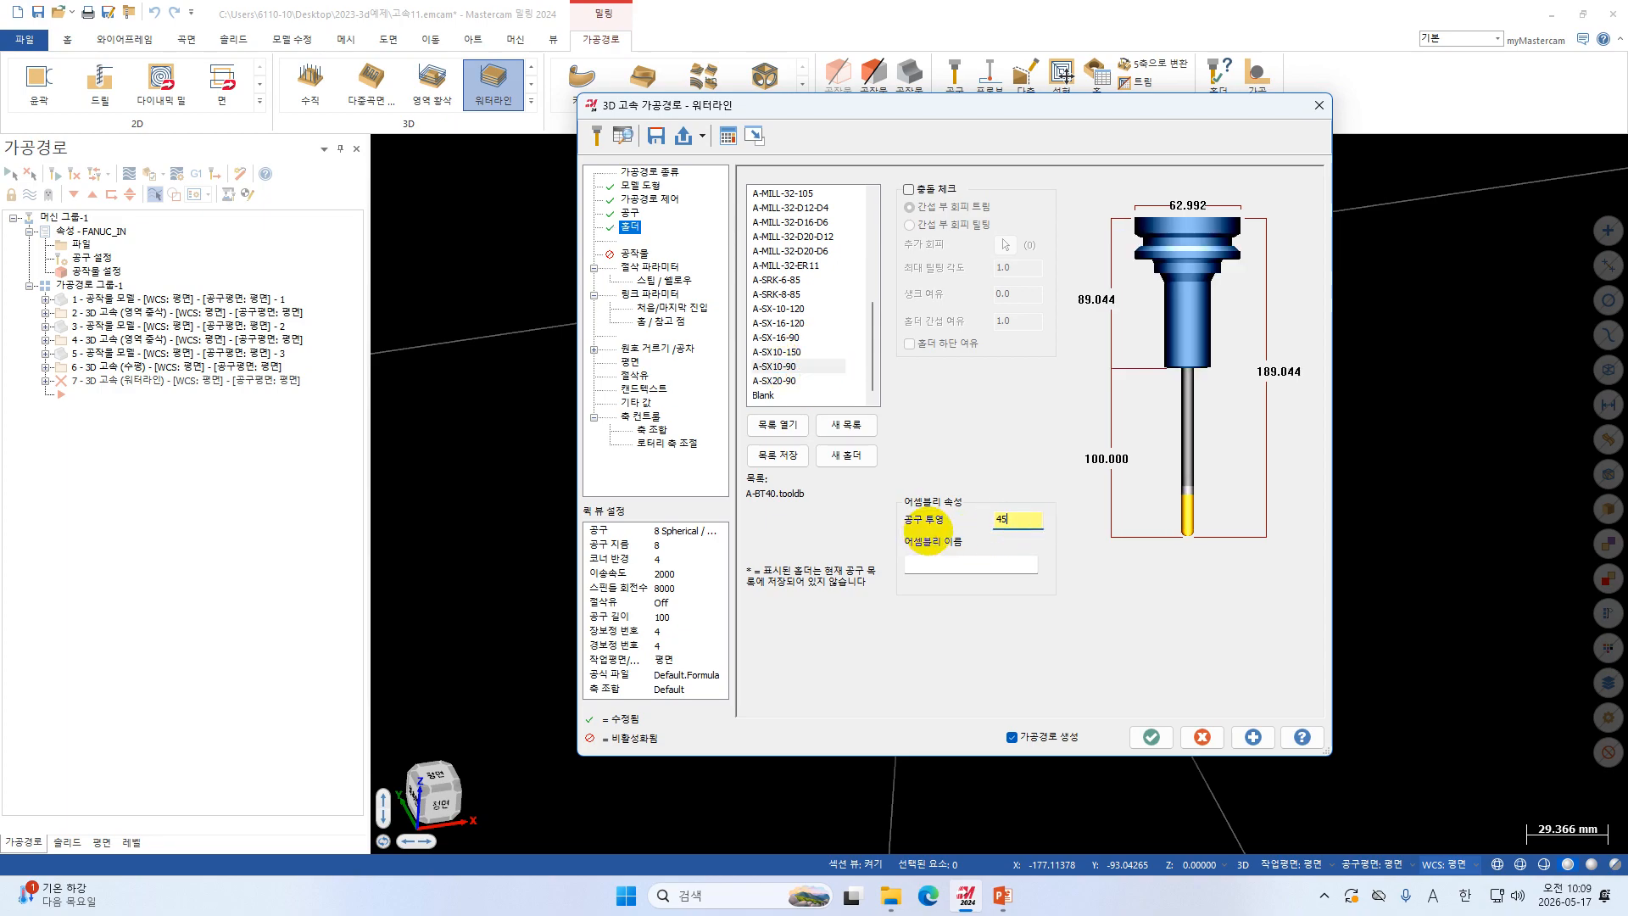
key(Return)
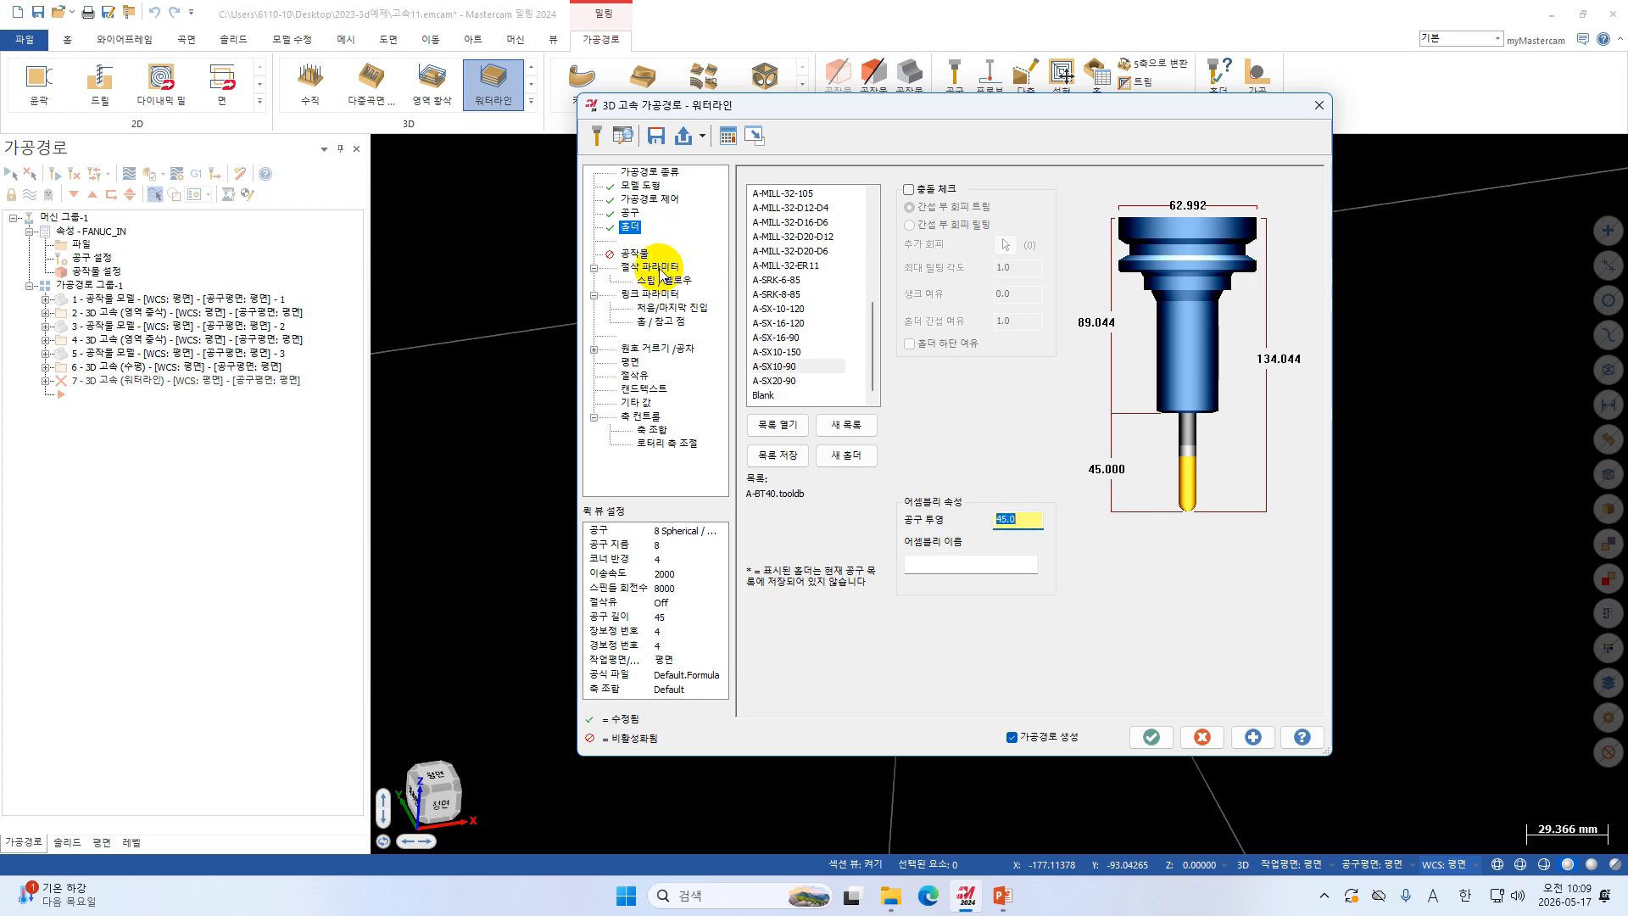
Switch the toolpath to the existing 8 mm ball-nosed endmill, tool number 2, and open the cut parameters.
click(630, 215)
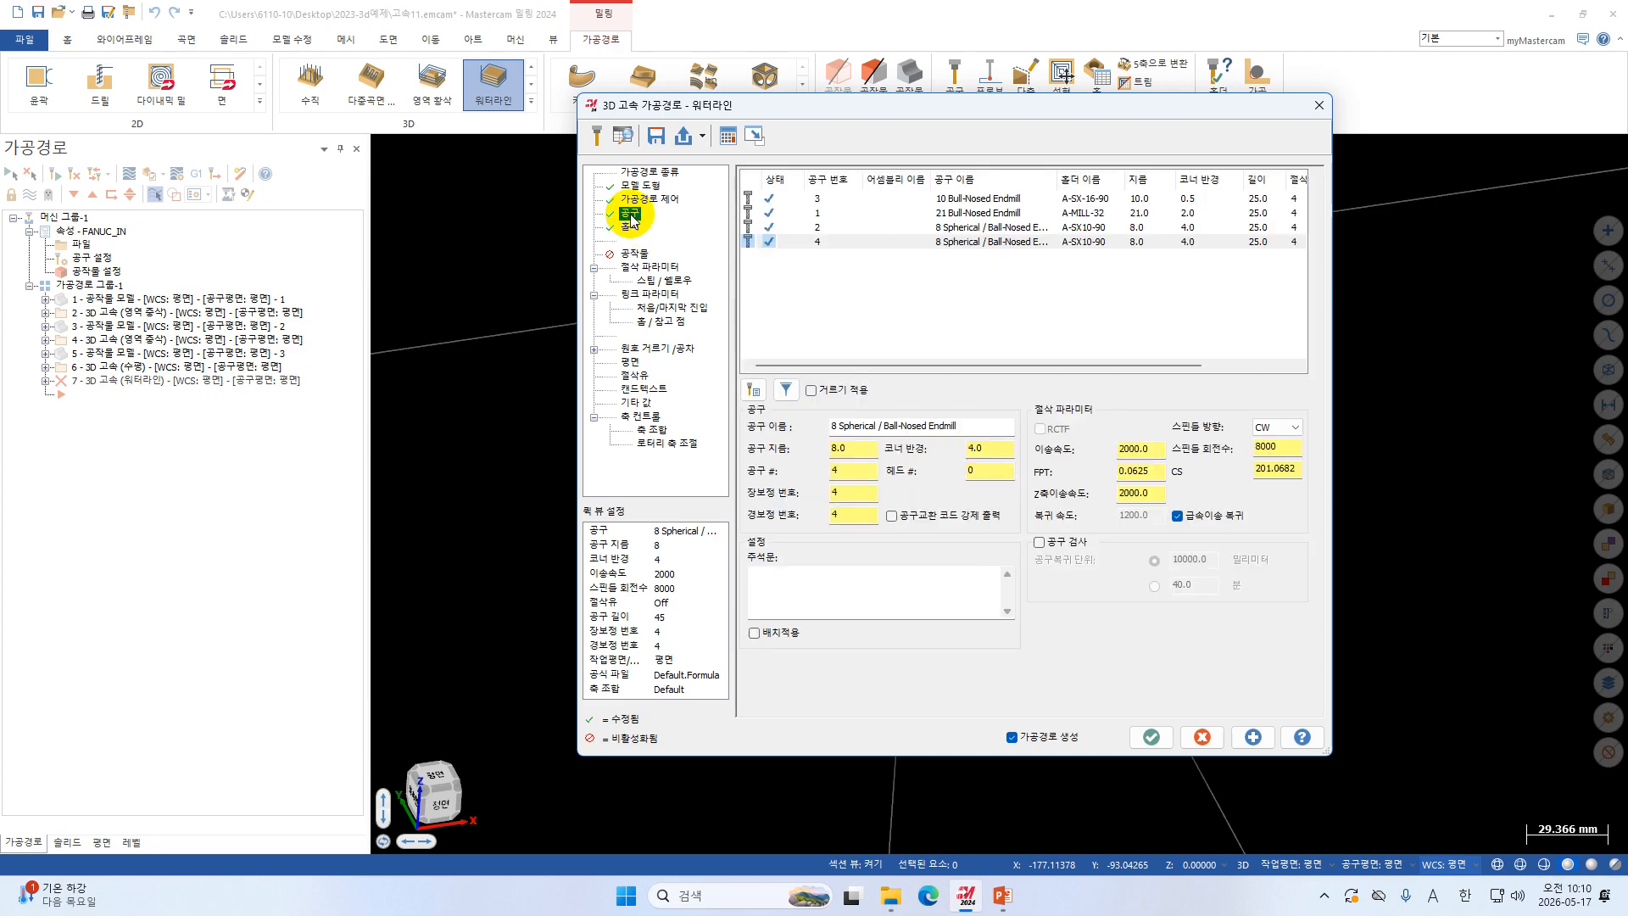
click(1000, 227)
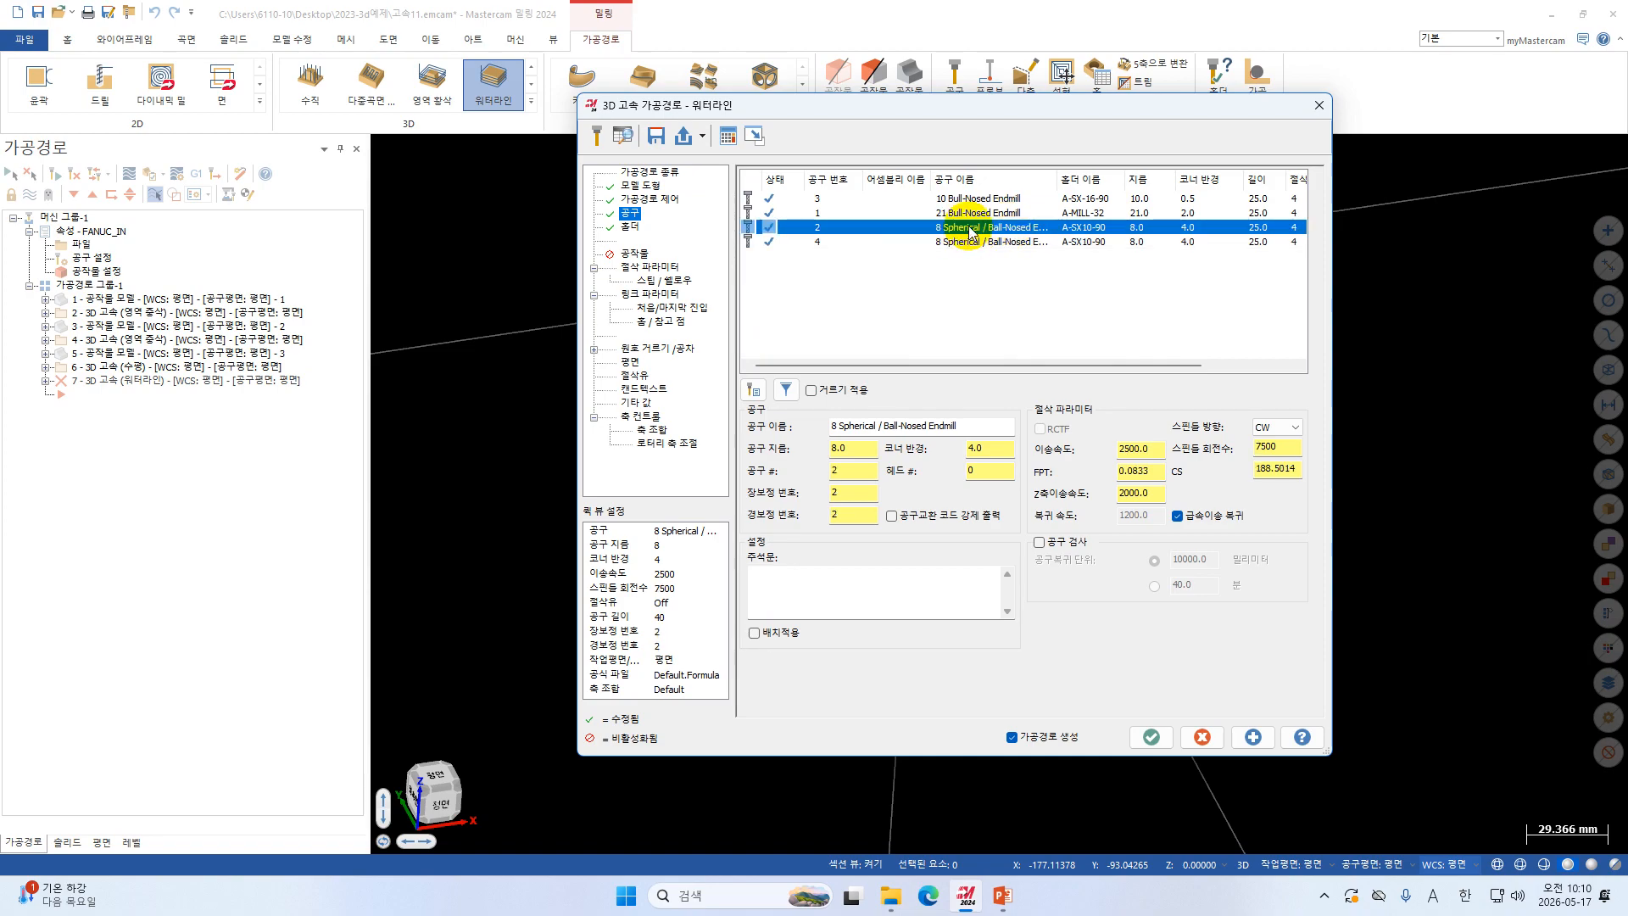
click(659, 266)
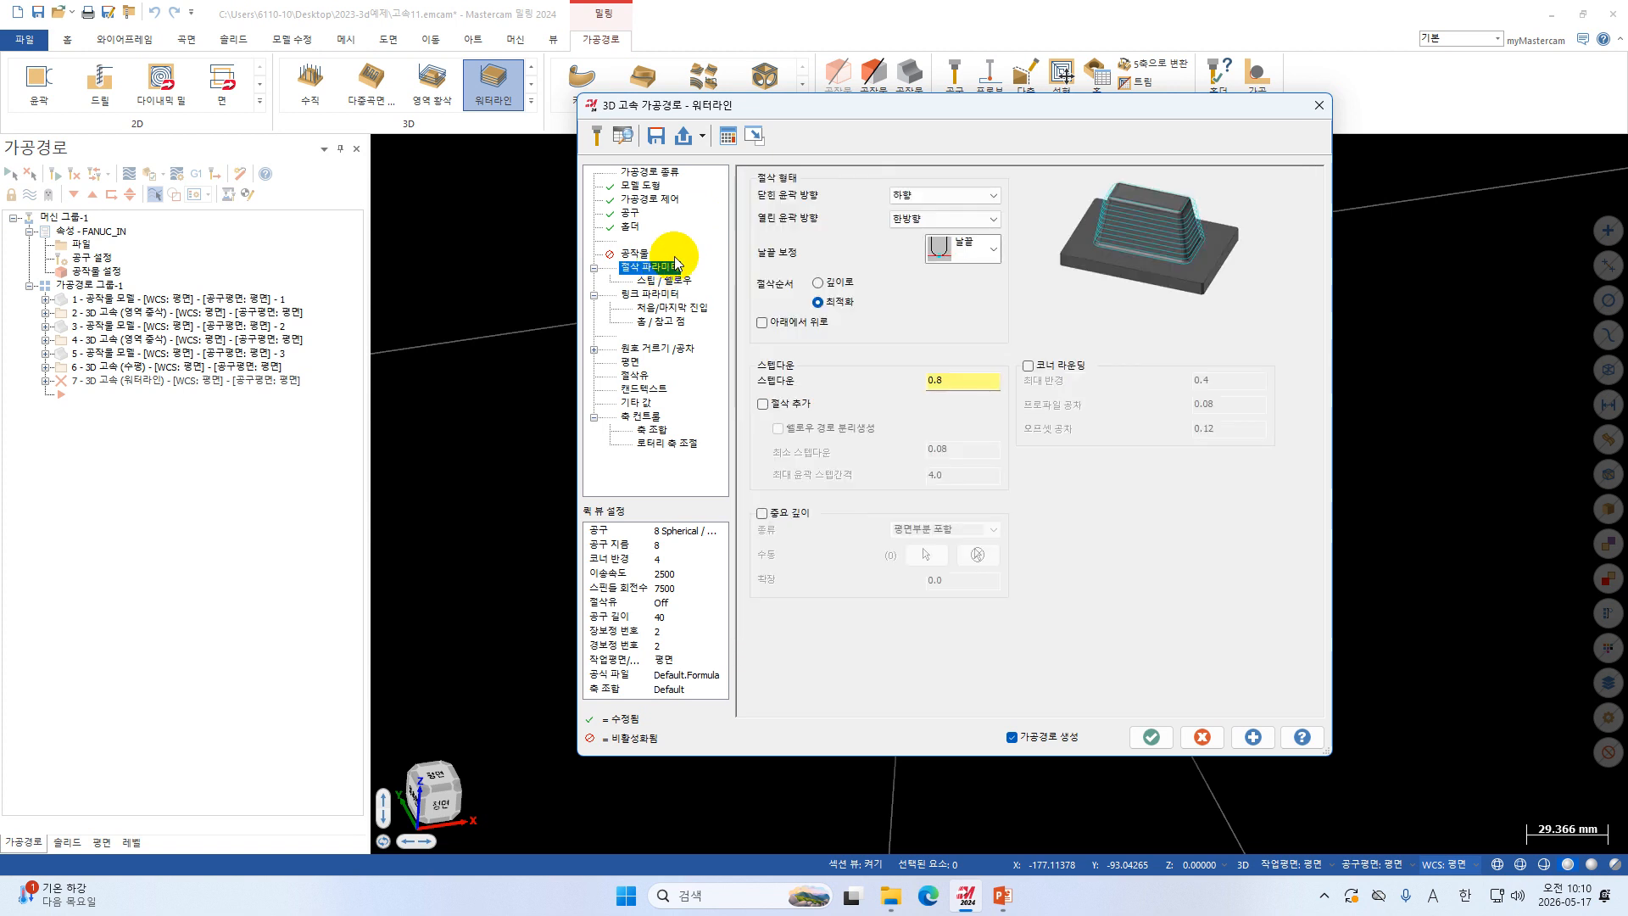
click(954, 388)
key(BackSpace)
key(BackSpace)
key(BackSpace)
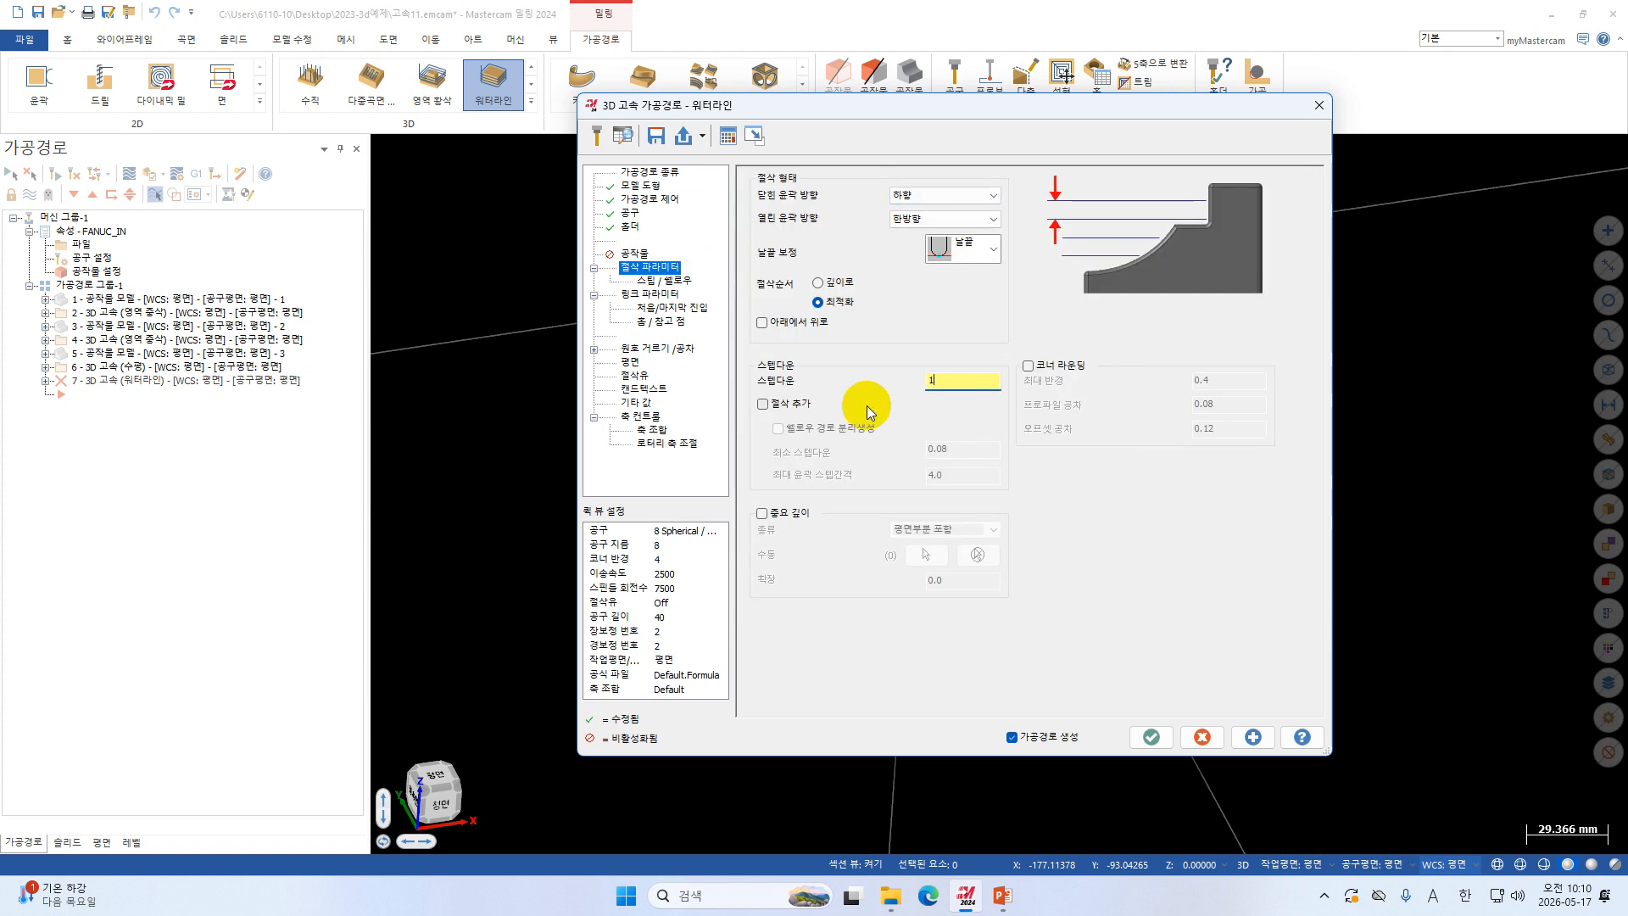
text(0)
key(ctrl+z)
click(974, 380)
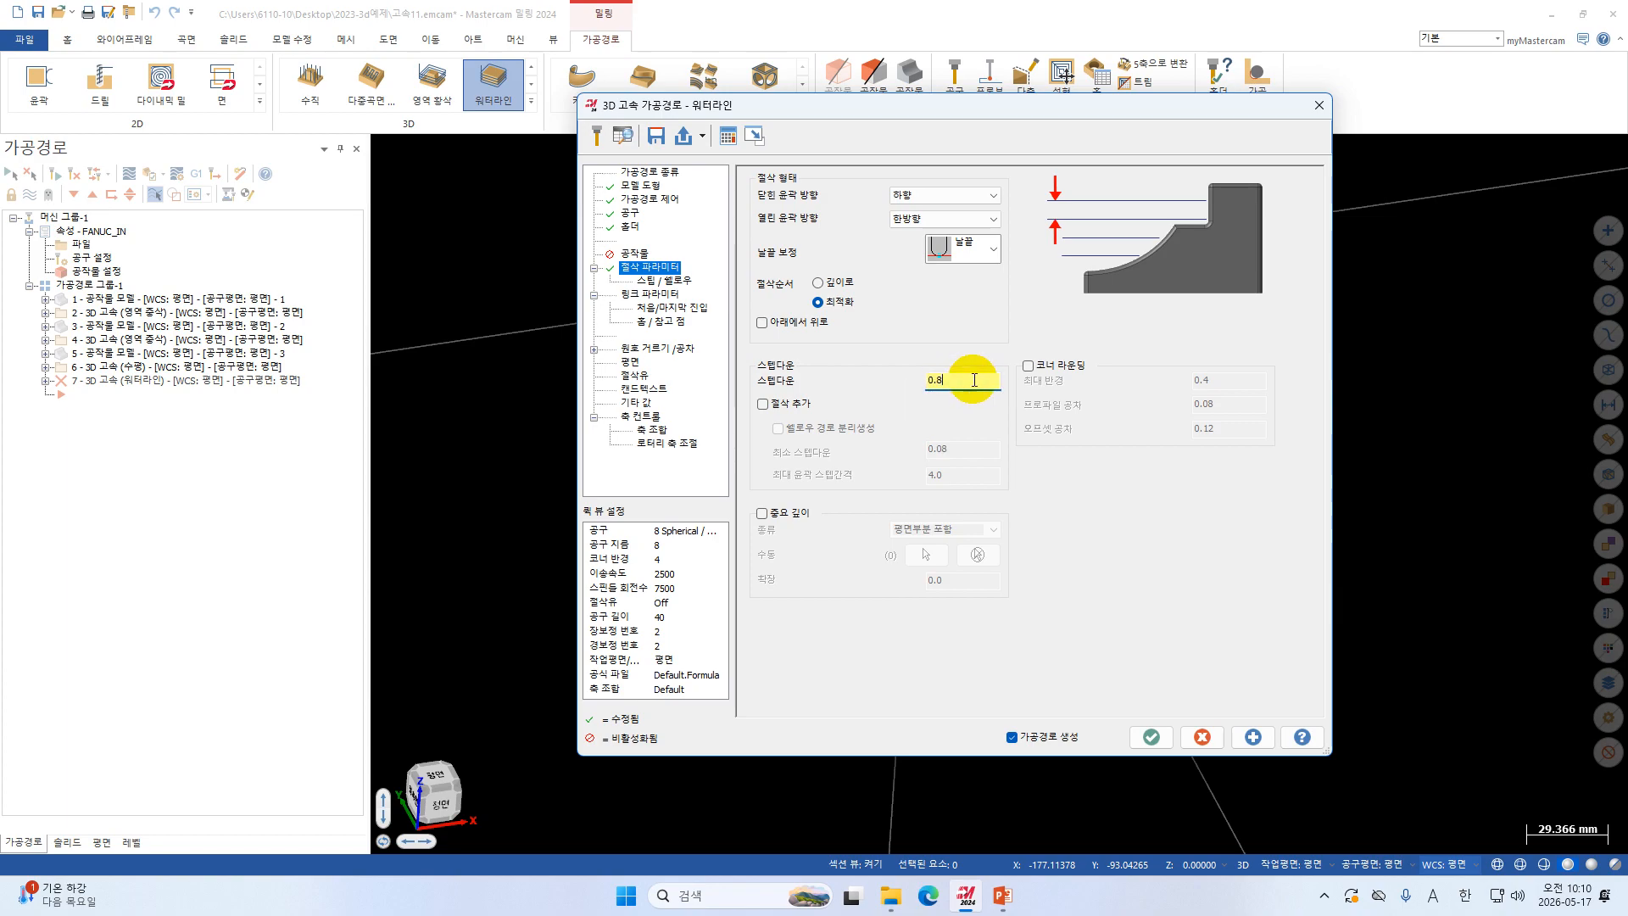
Enable corner rounding and critical depths in the Waterline toolpath's cut parameters.
click(1028, 366)
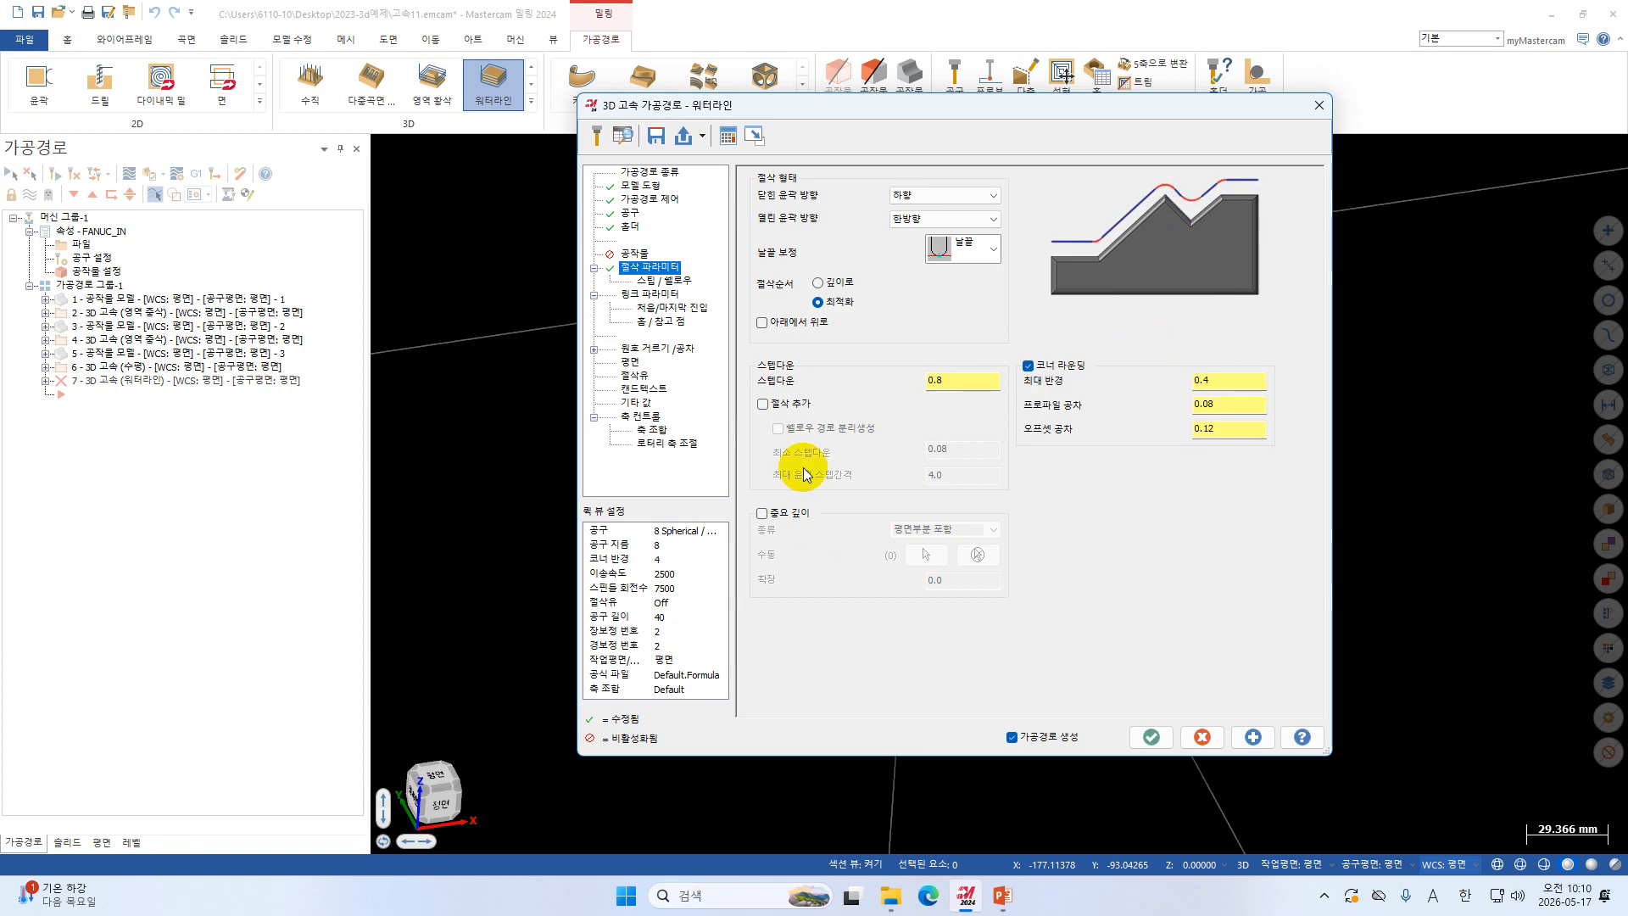
click(792, 514)
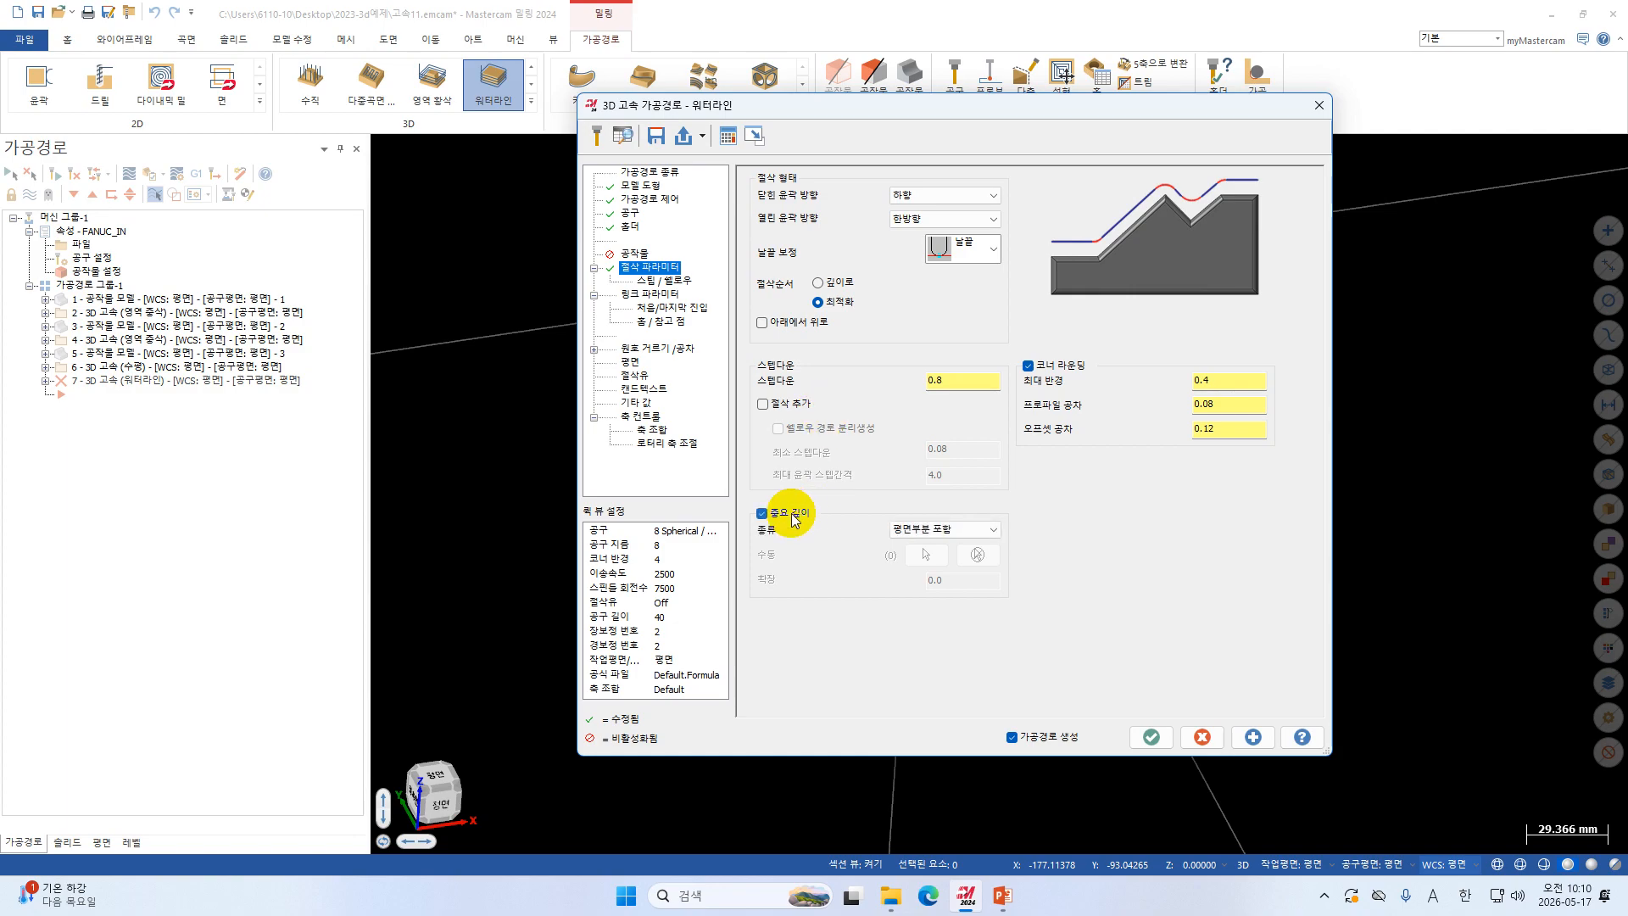
Set the critical depths type to 평면부 접촉 포함 in the Waterline cut parameters.
click(978, 528)
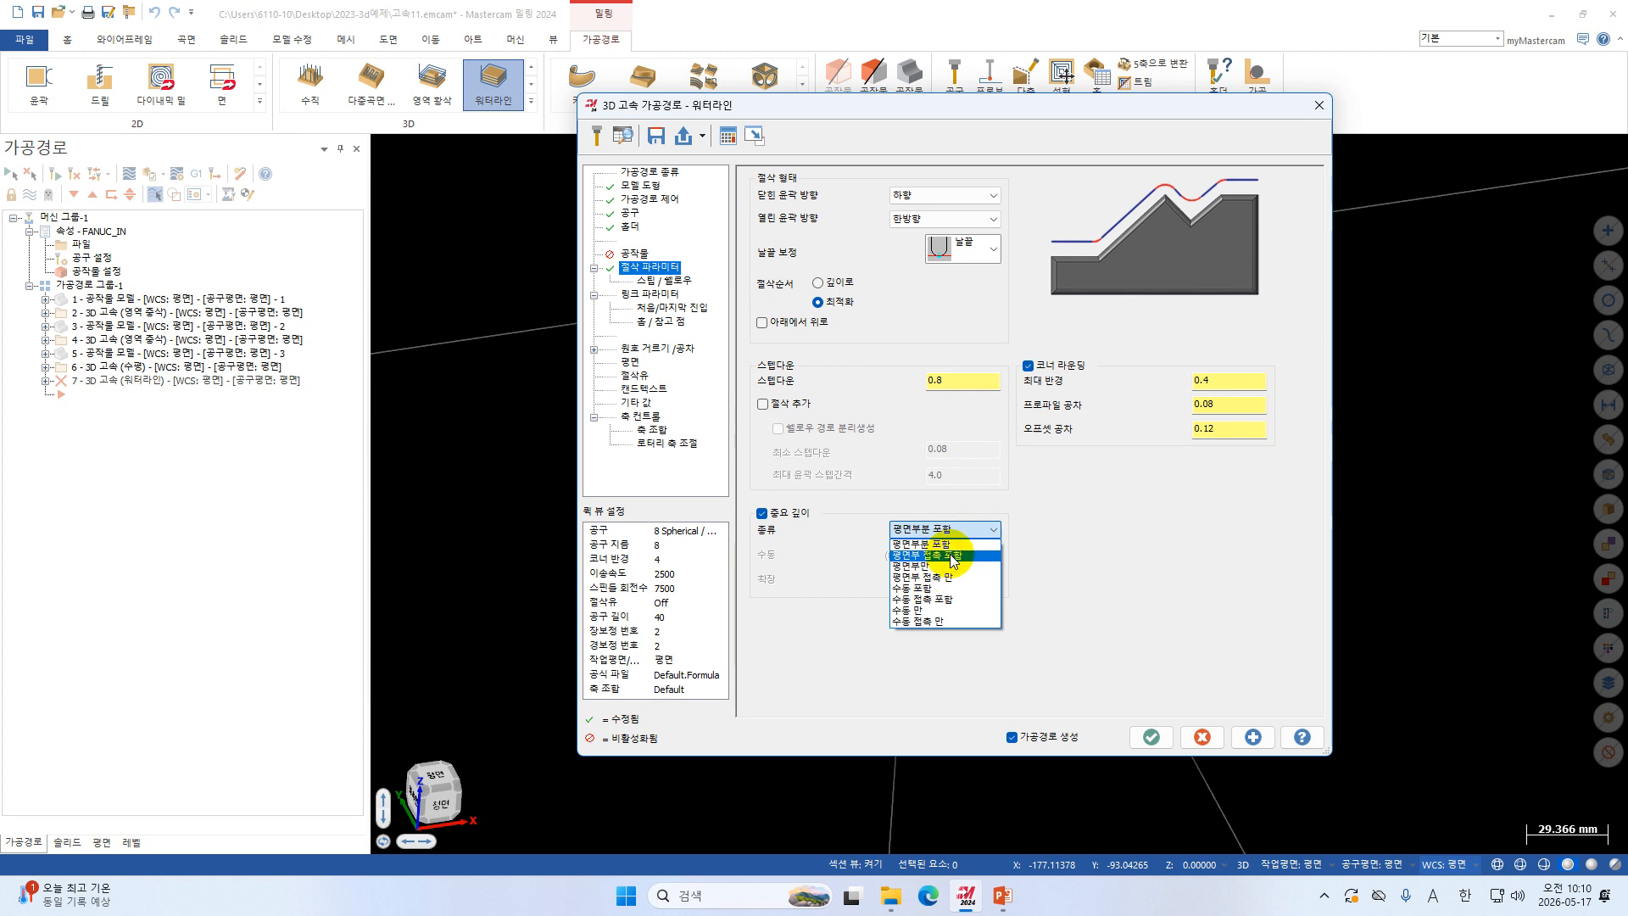
click(949, 555)
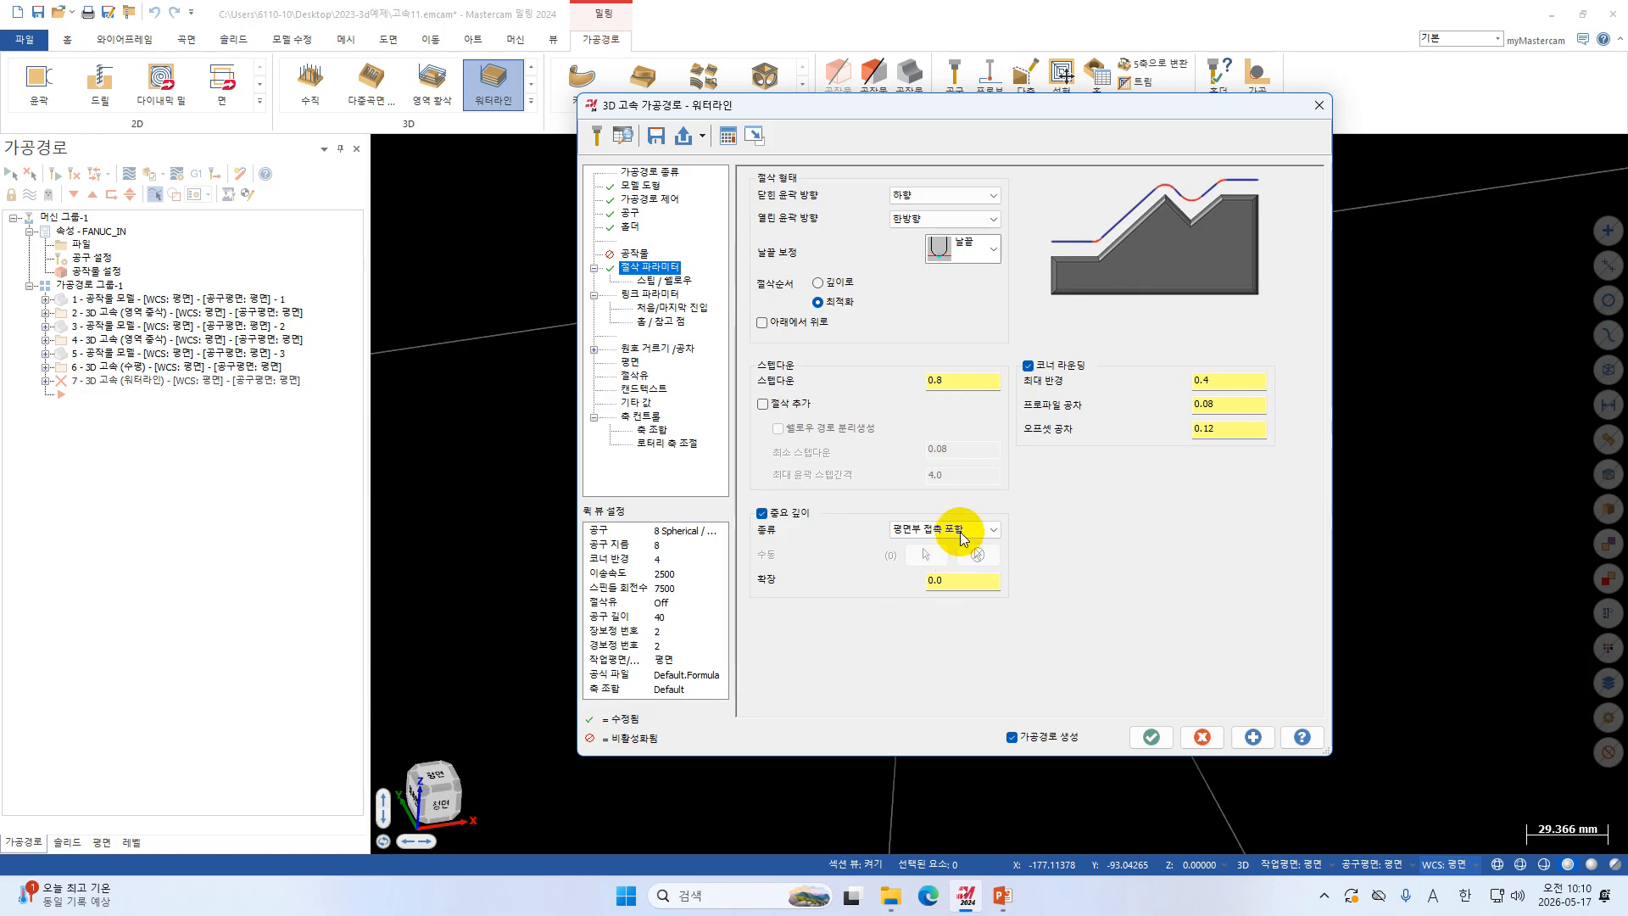
click(961, 532)
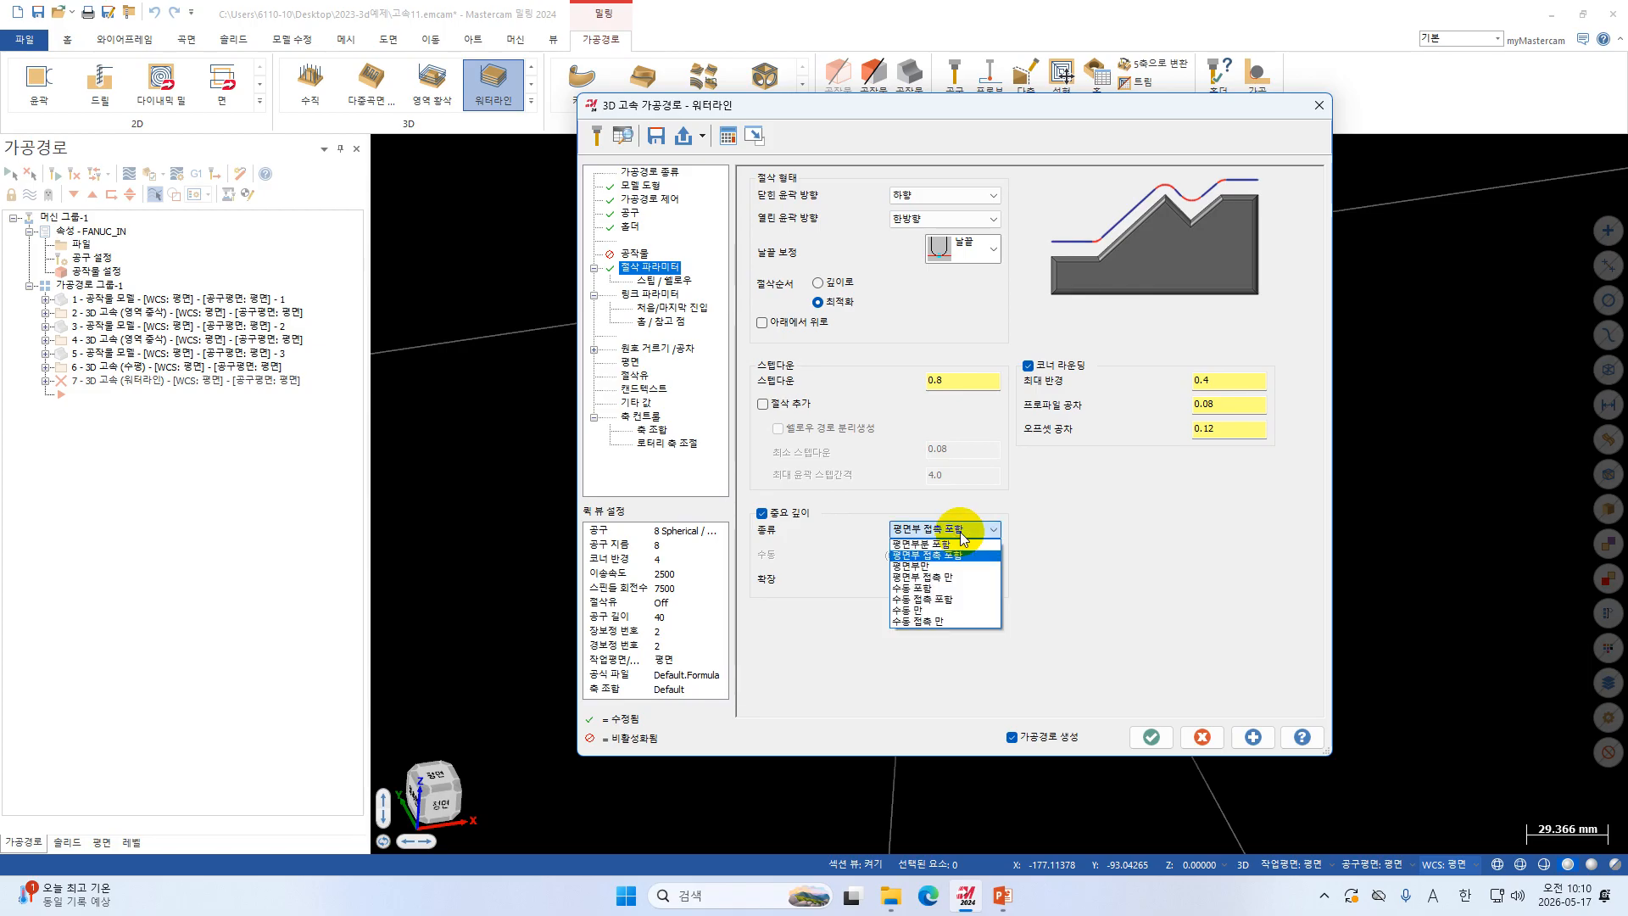
click(965, 557)
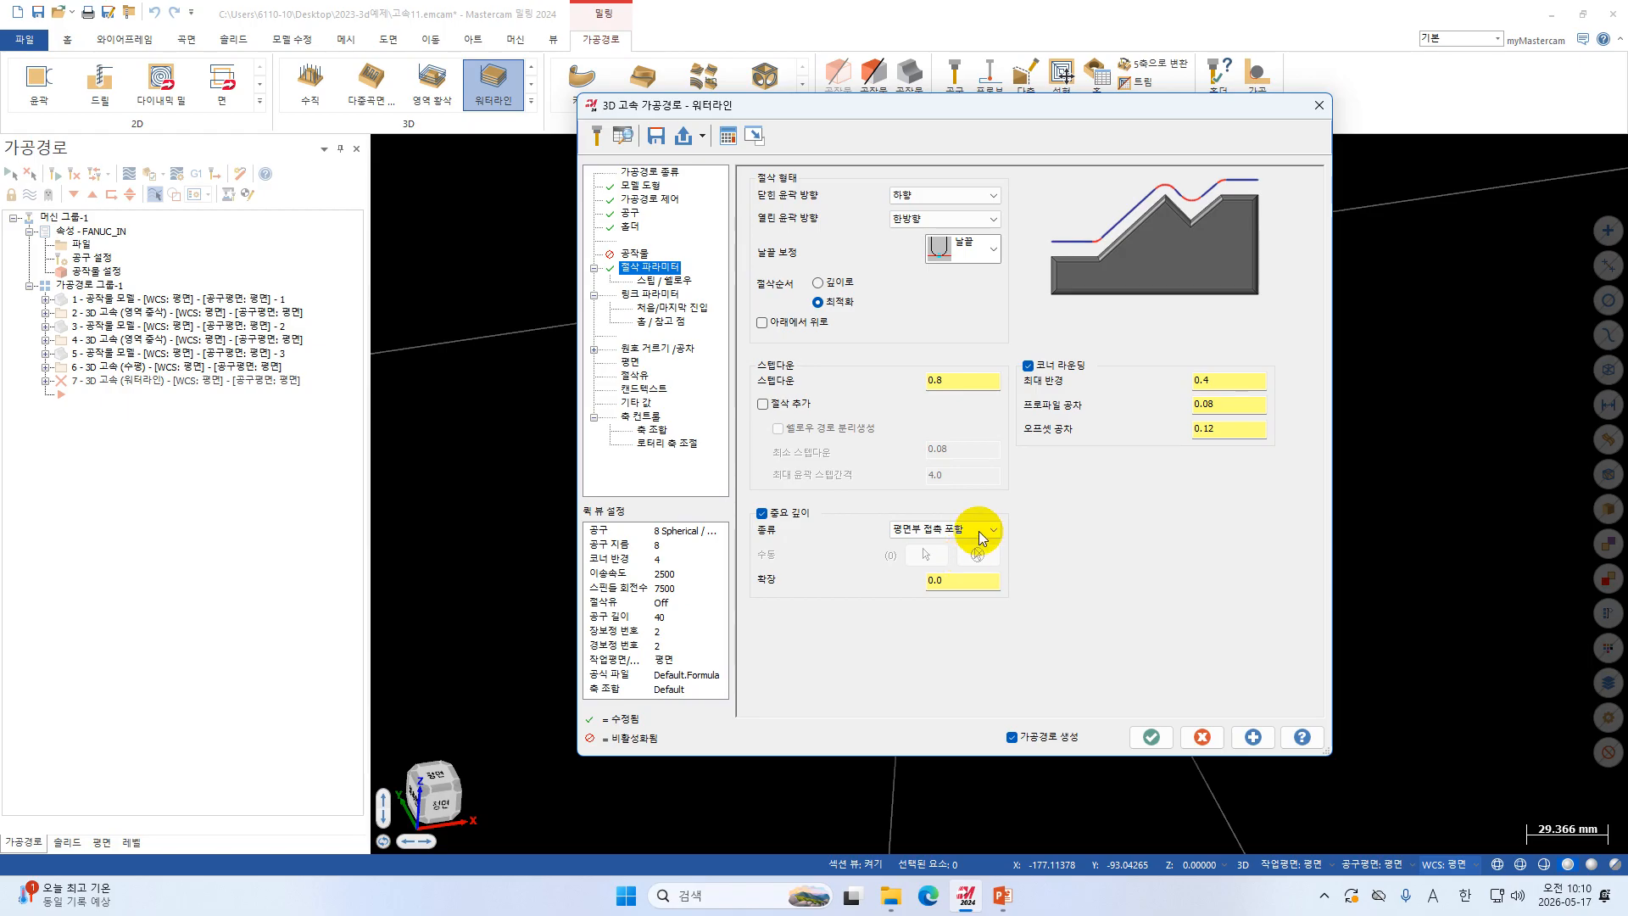
click(978, 531)
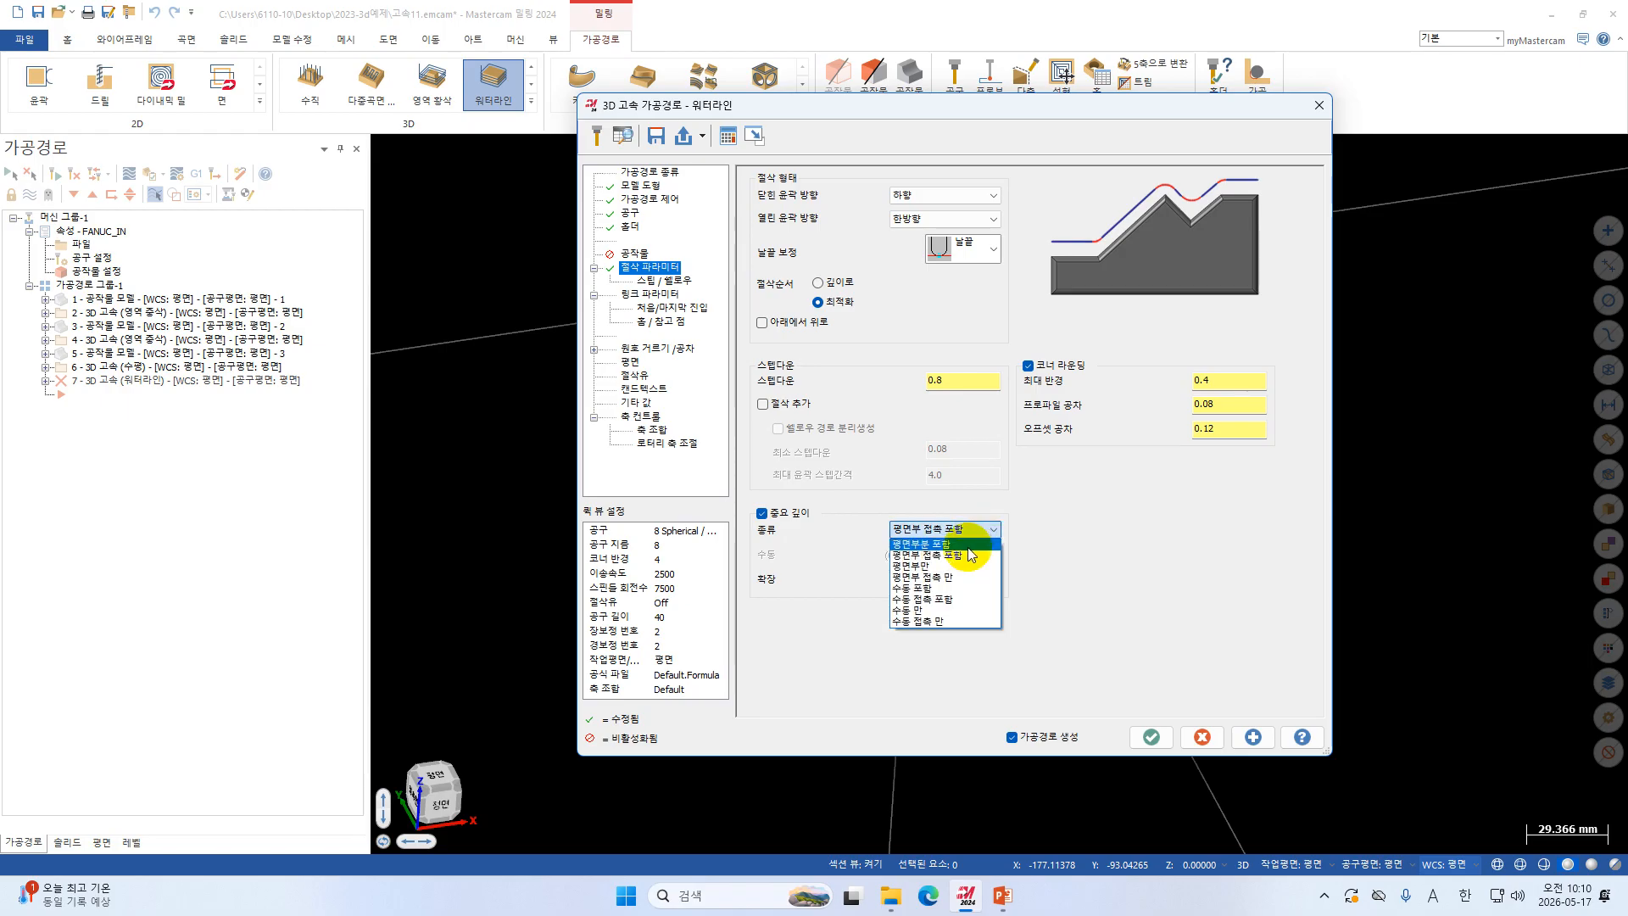
click(970, 544)
click(973, 530)
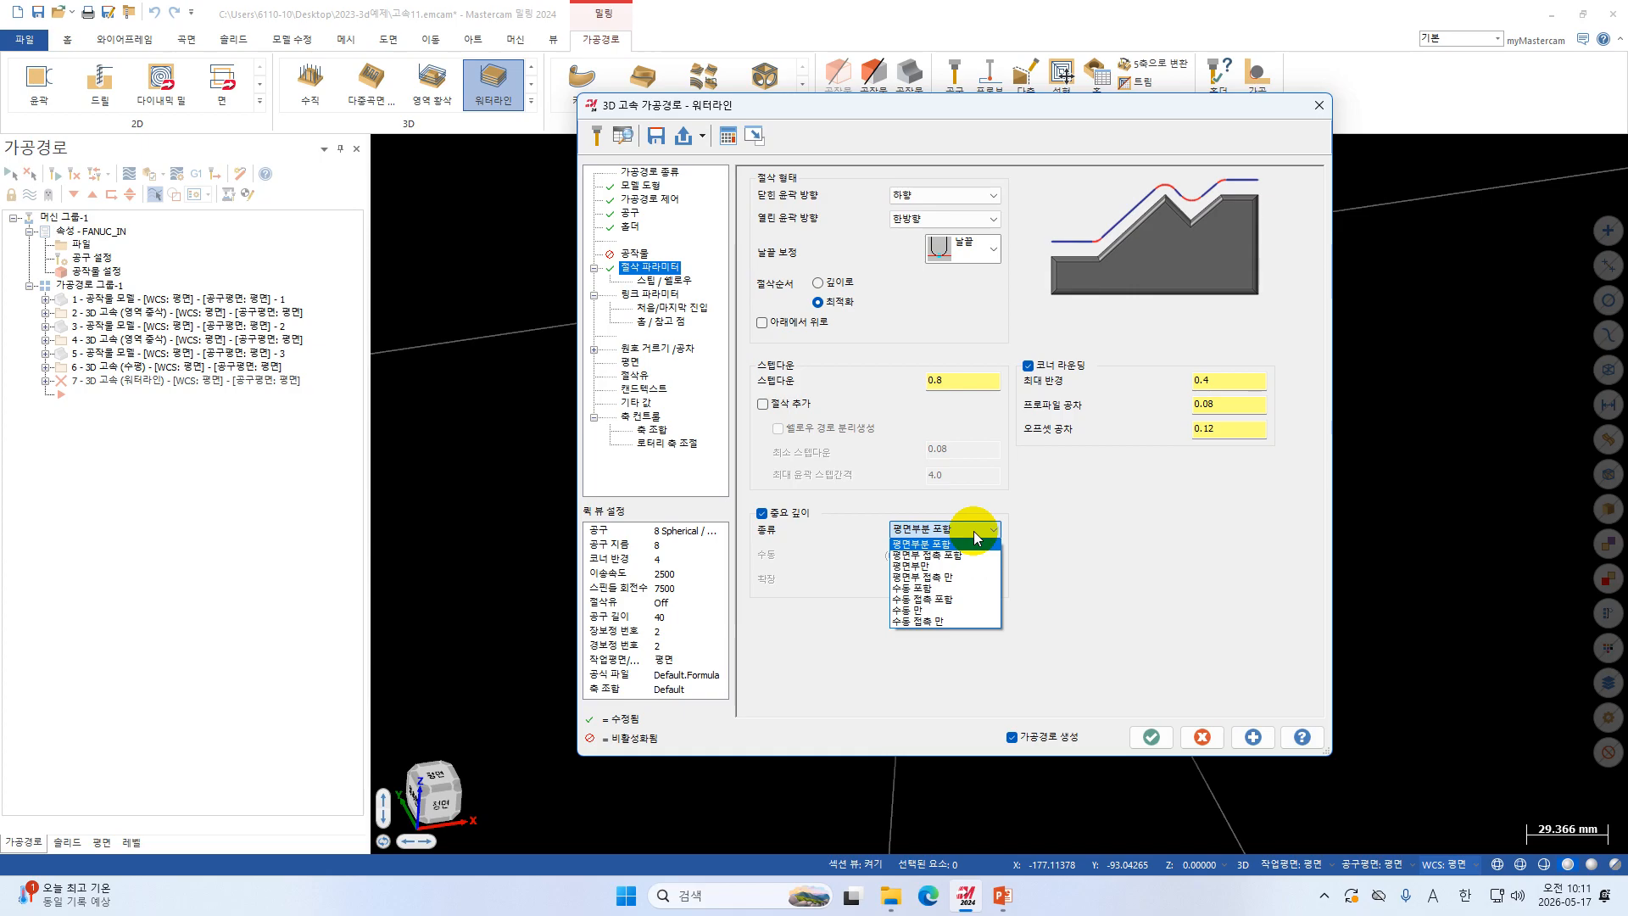
click(955, 552)
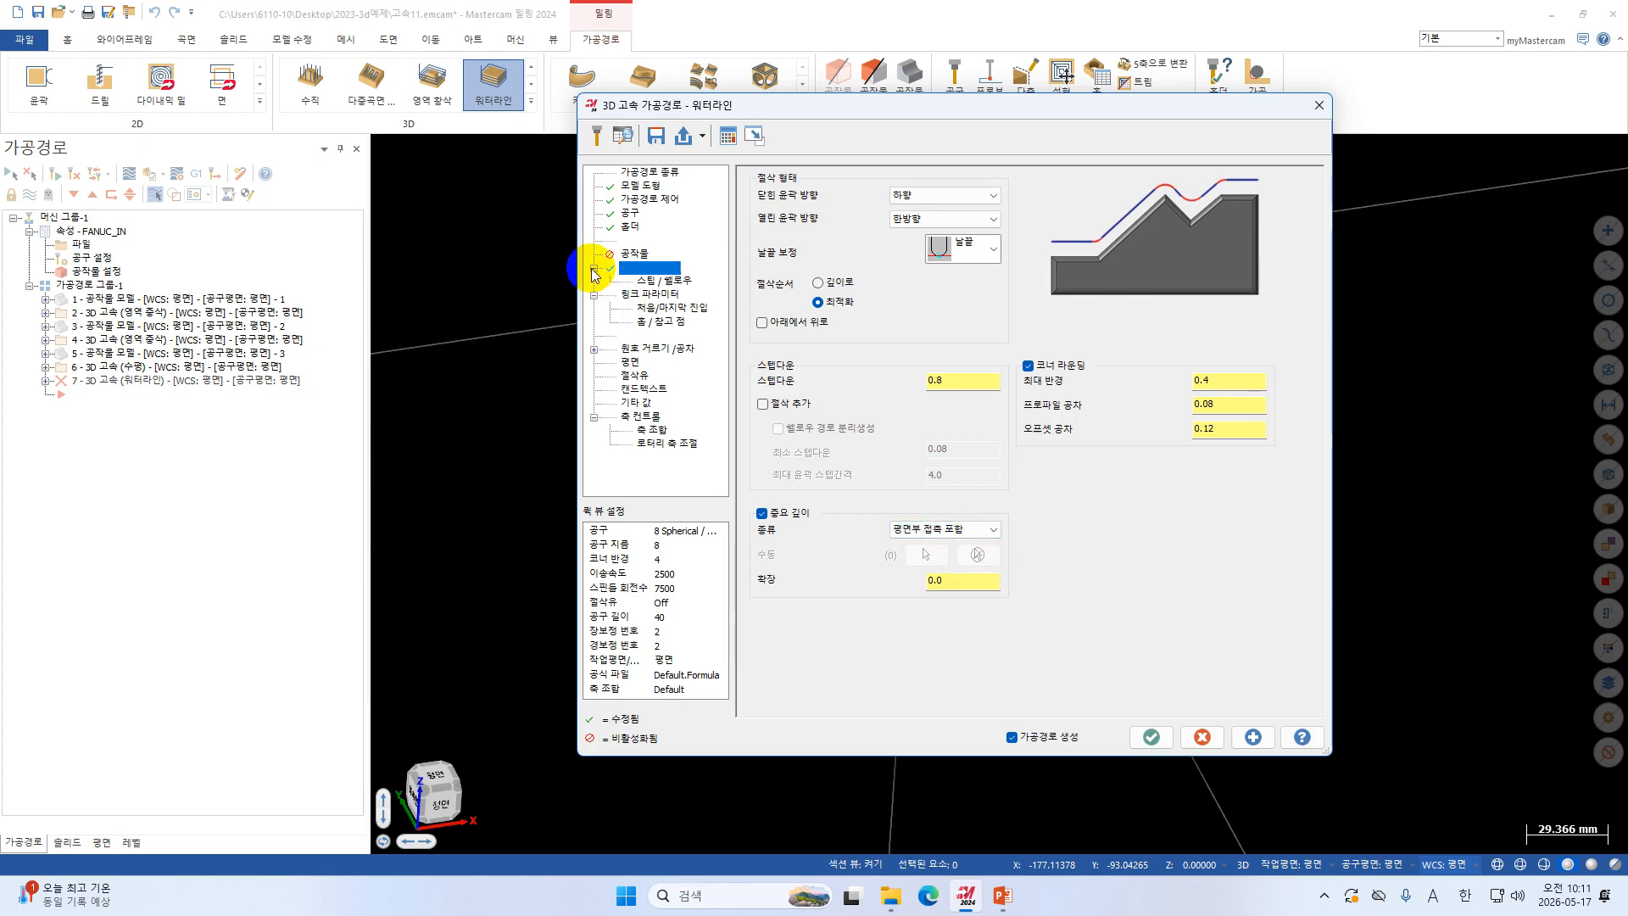
Enable the steep/shallow Z depth limits with minimum depth 1.0, picking the maximum depth at the base plate's upper corner.
click(669, 282)
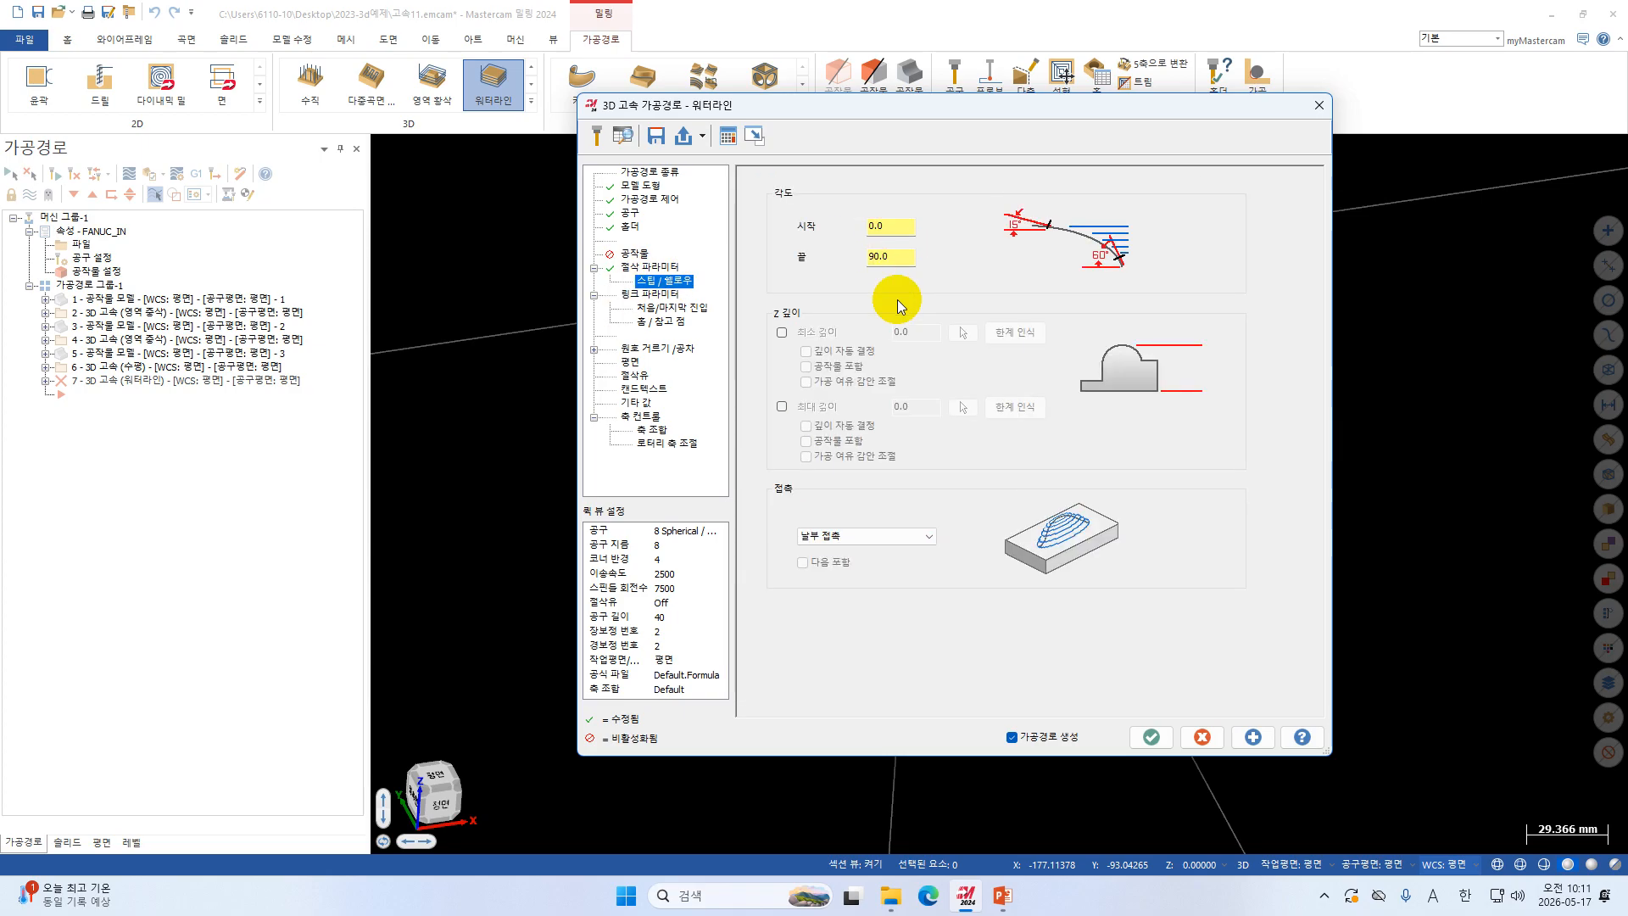
click(782, 332)
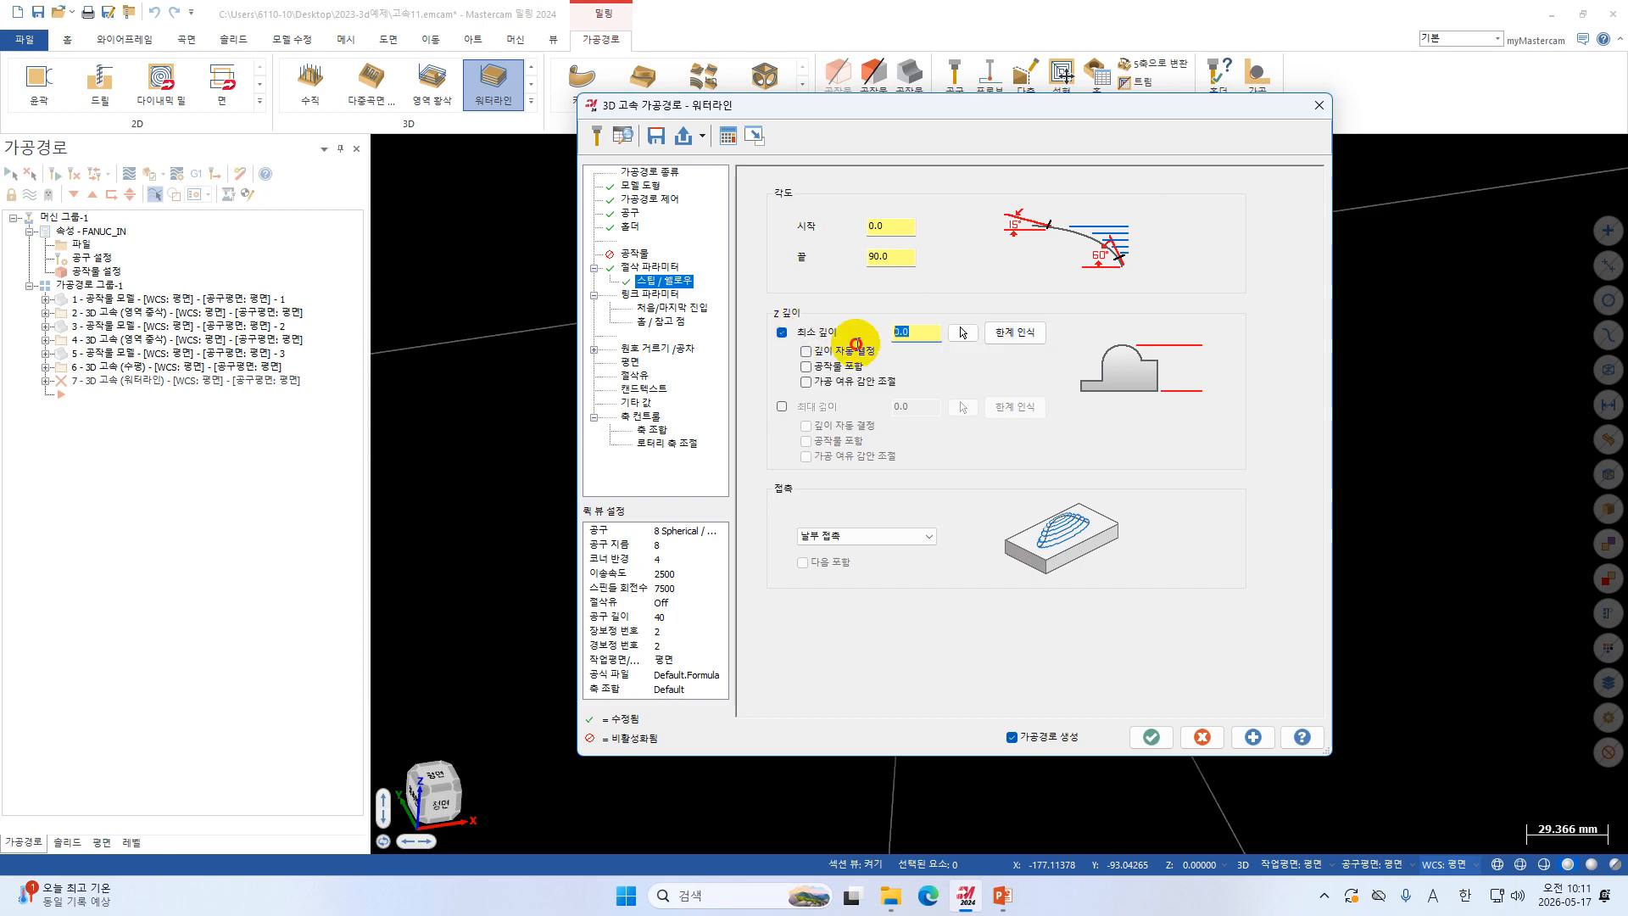
text(1)
click(782, 406)
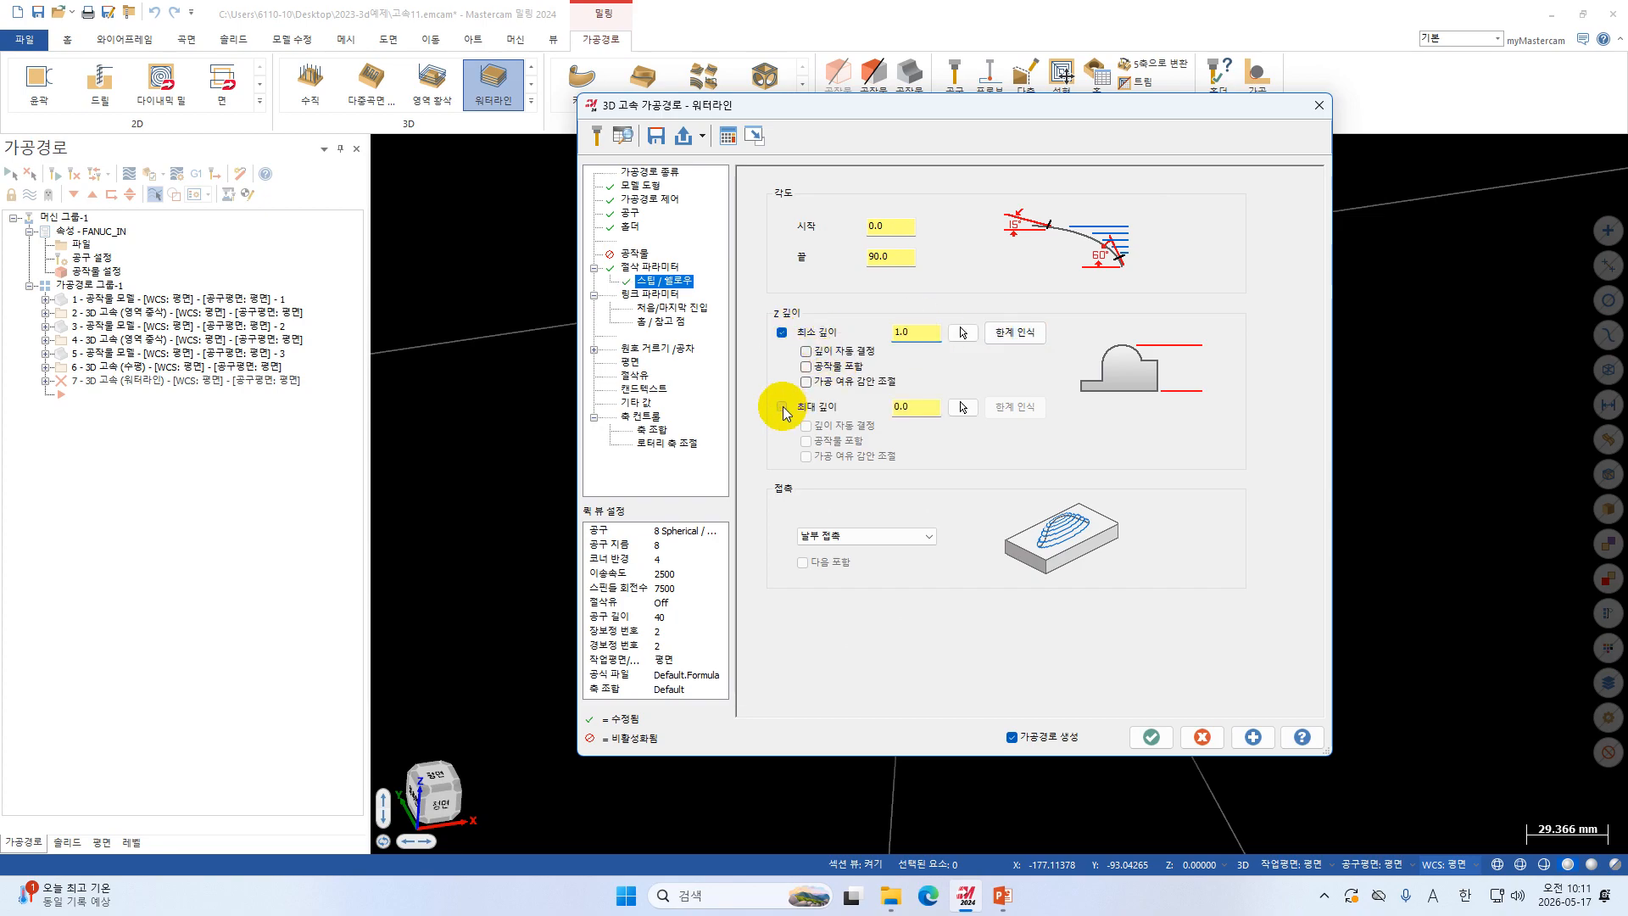
click(963, 407)
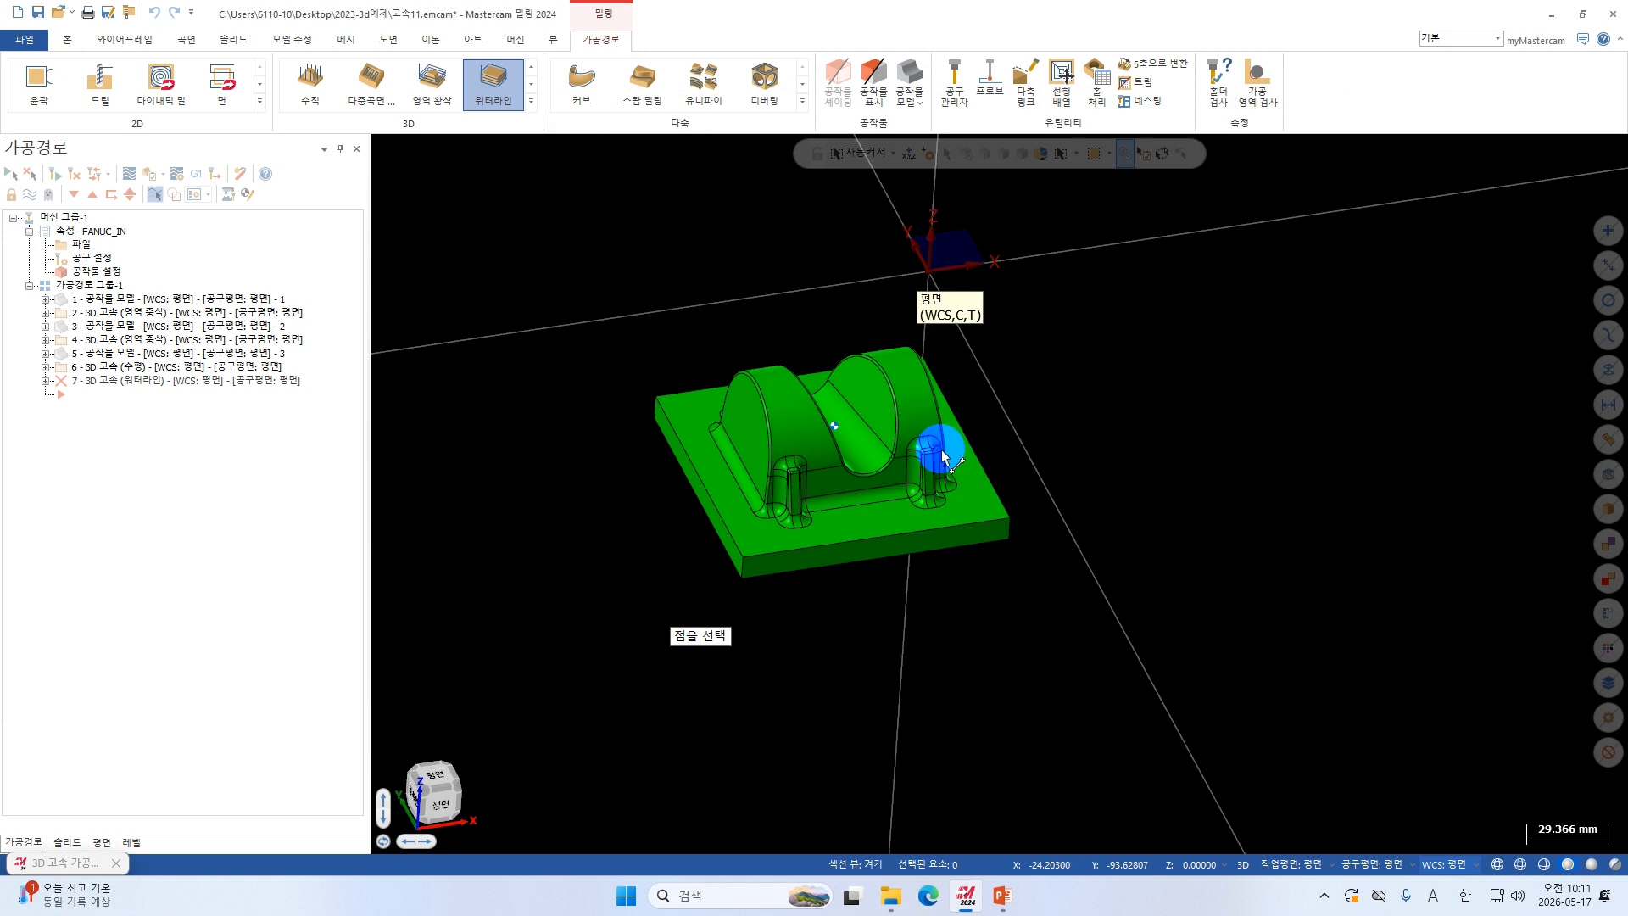
click(1013, 518)
Examine the base plate's top face, edge and lower wall fillets where the maximum depth limit applies.
drag(814, 119, 1373, 173)
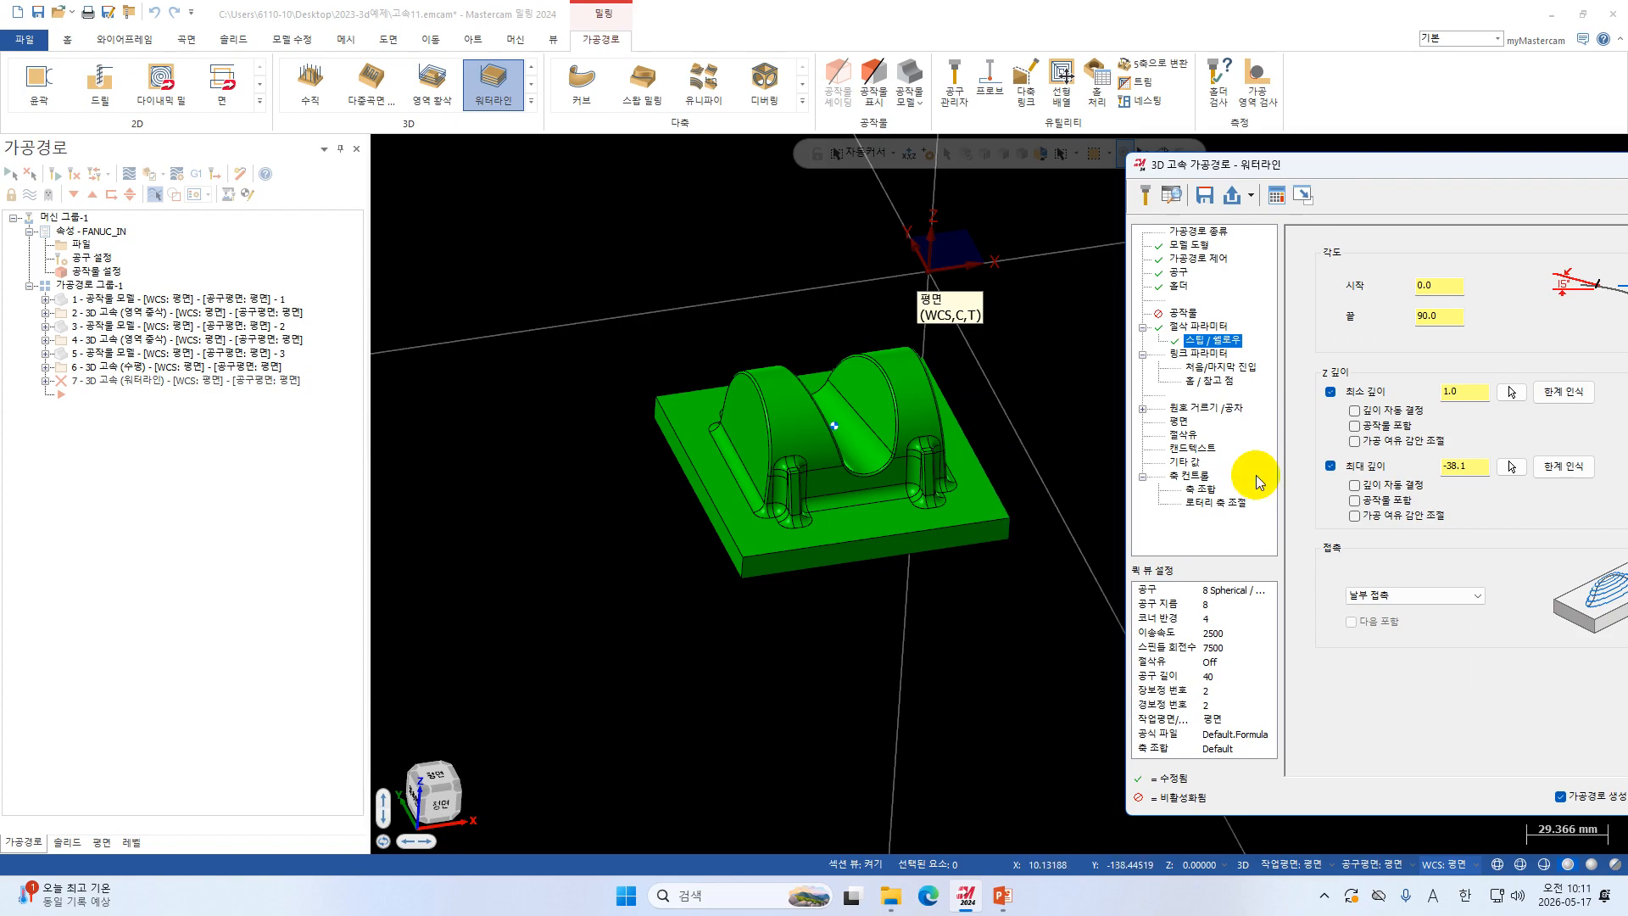
scroll(942, 526, up, 4)
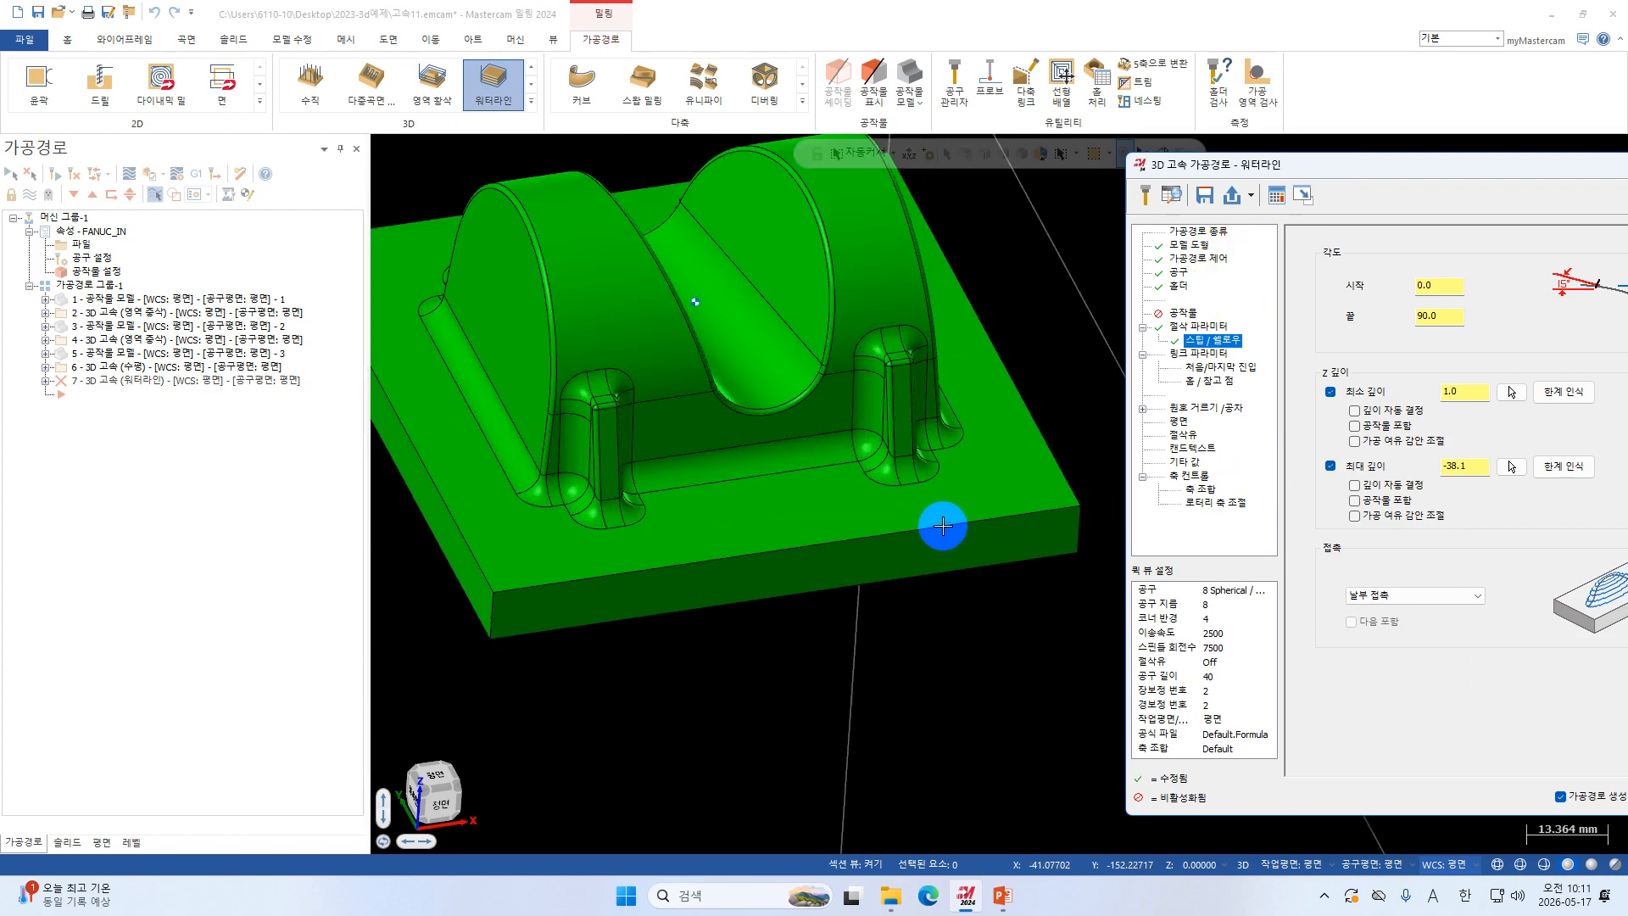
scroll(899, 500, up, 3)
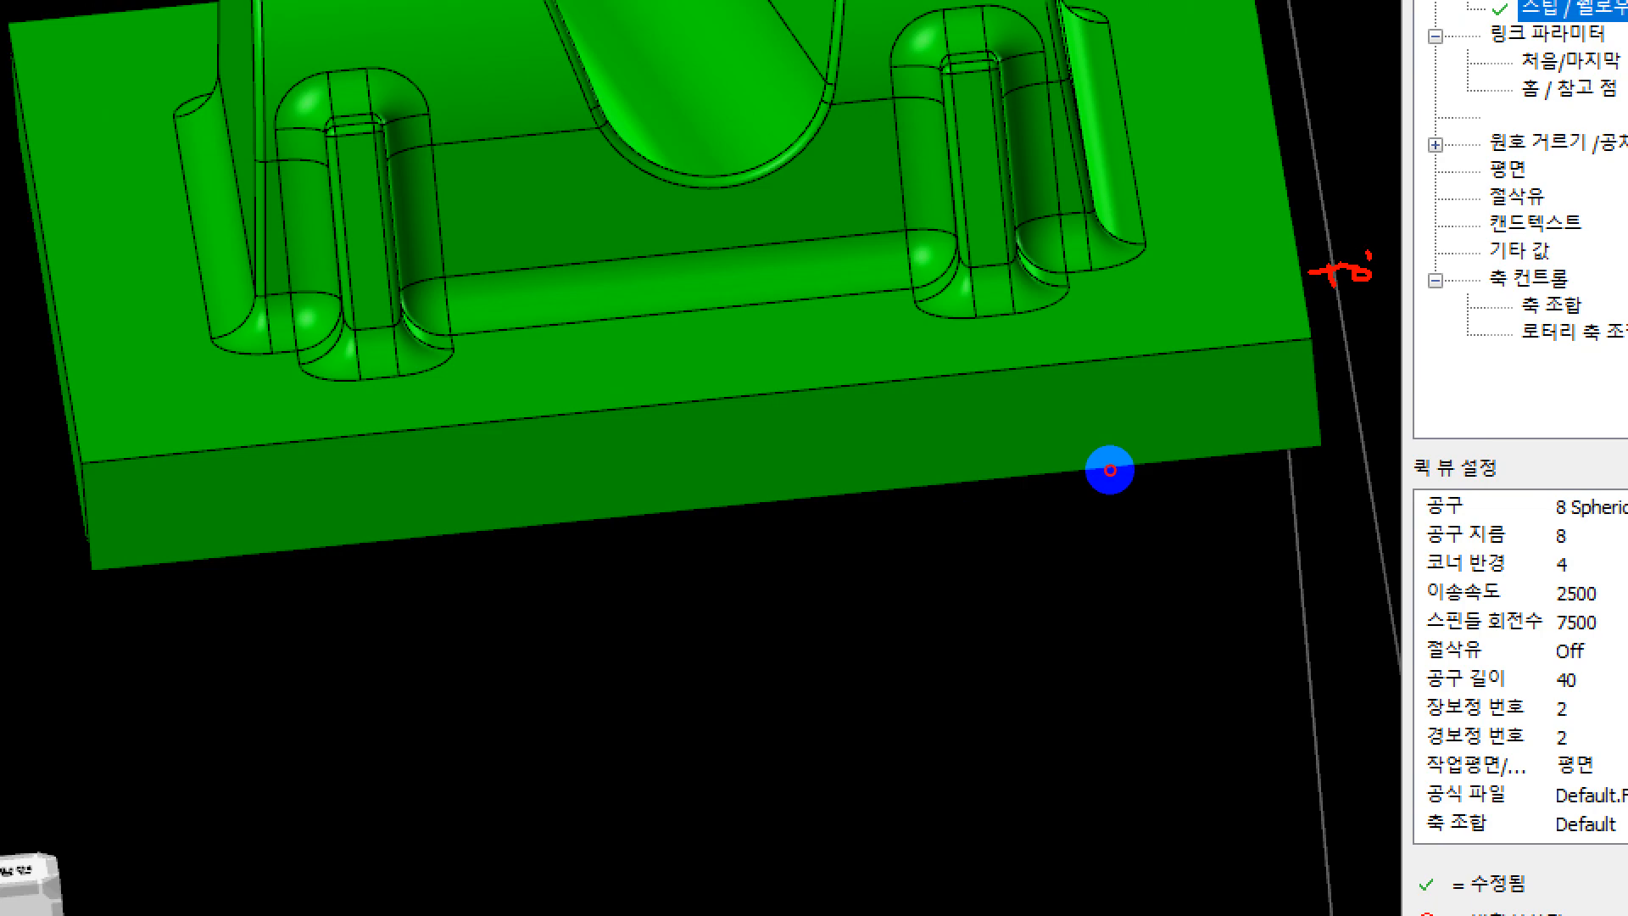
drag(1367, 254, 1376, 281)
mouse_move(1266, 386)
mouse_down()
mouse_move(1295, 444)
mouse_move(1333, 415)
mouse_up()
mouse_move(1342, 357)
mouse_down()
mouse_move(1358, 395)
mouse_move(1390, 375)
mouse_move(1406, 456)
mouse_up()
mouse_move(1307, 270)
mouse_down()
mouse_move(1329, 353)
mouse_move(690, 462)
mouse_move(4, 331)
mouse_move(1204, 59)
mouse_move(1257, 329)
mouse_up()
right_click(1053, 500)
right_click(822, 563)
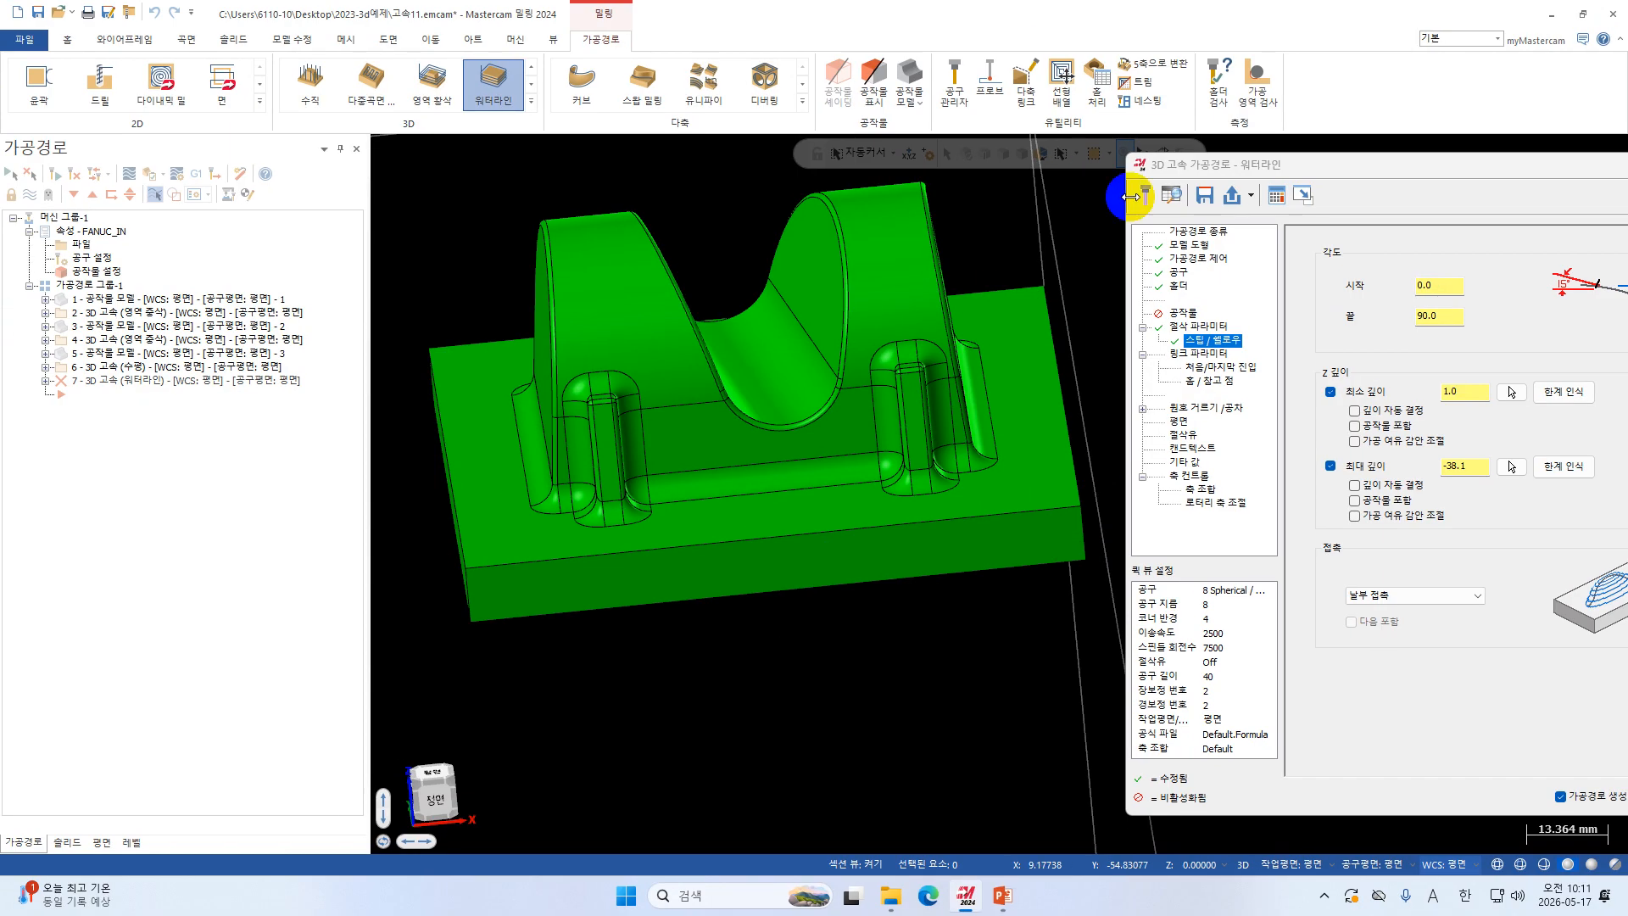
Set the maximum Z depth to -38.0, reviewing the toolpath control, model geometry and cut parameters.
click(1462, 460)
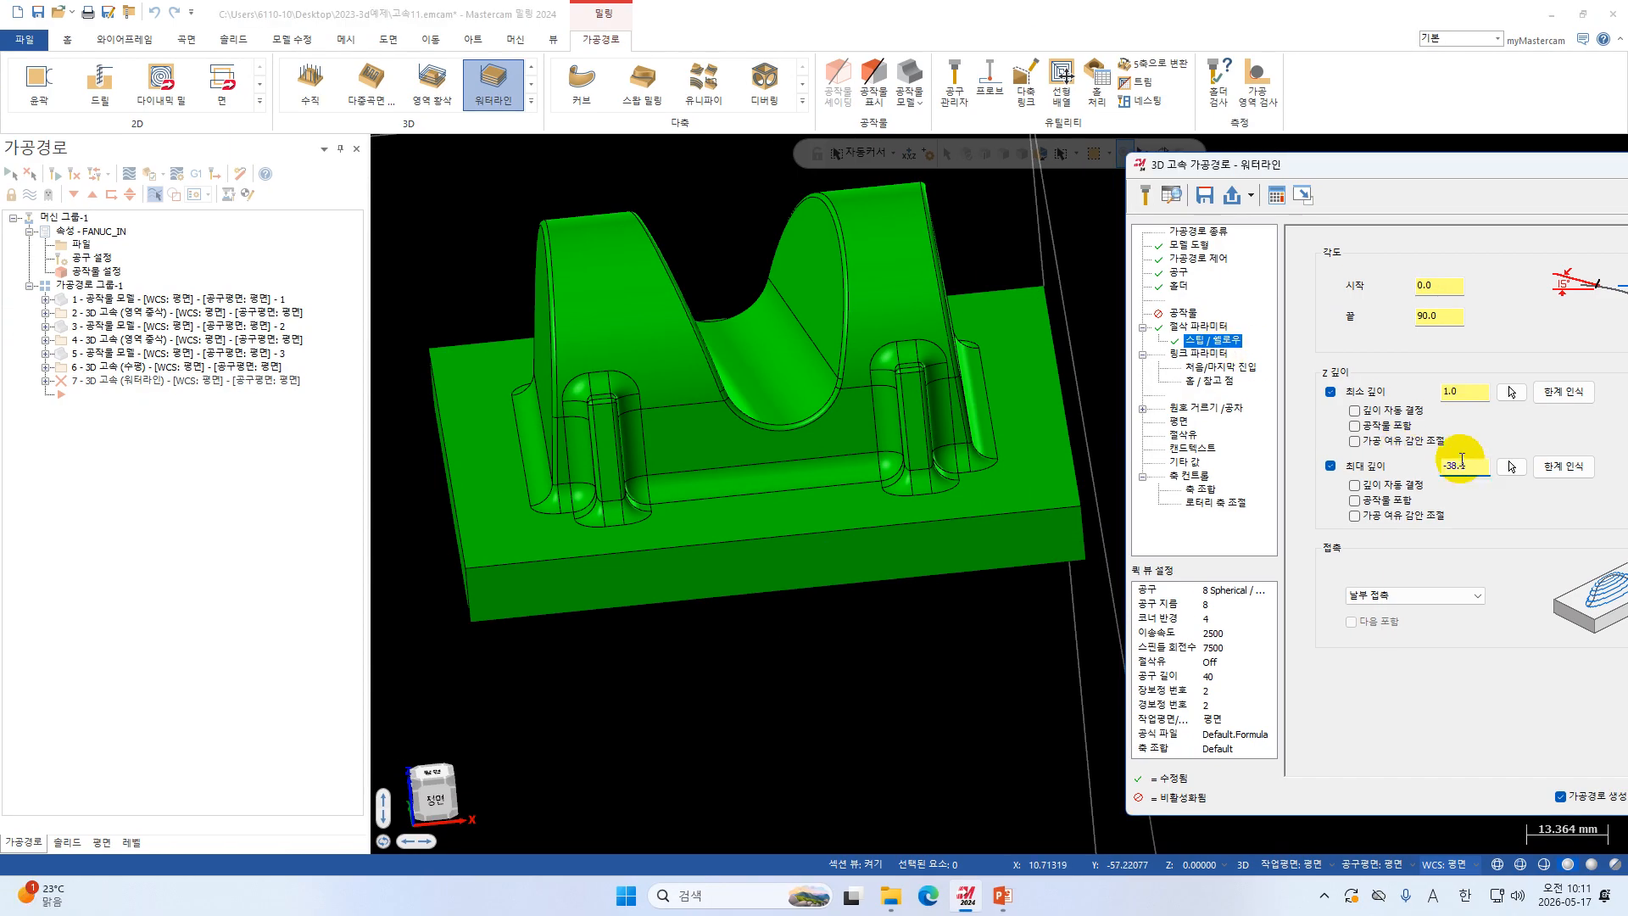
click(1200, 258)
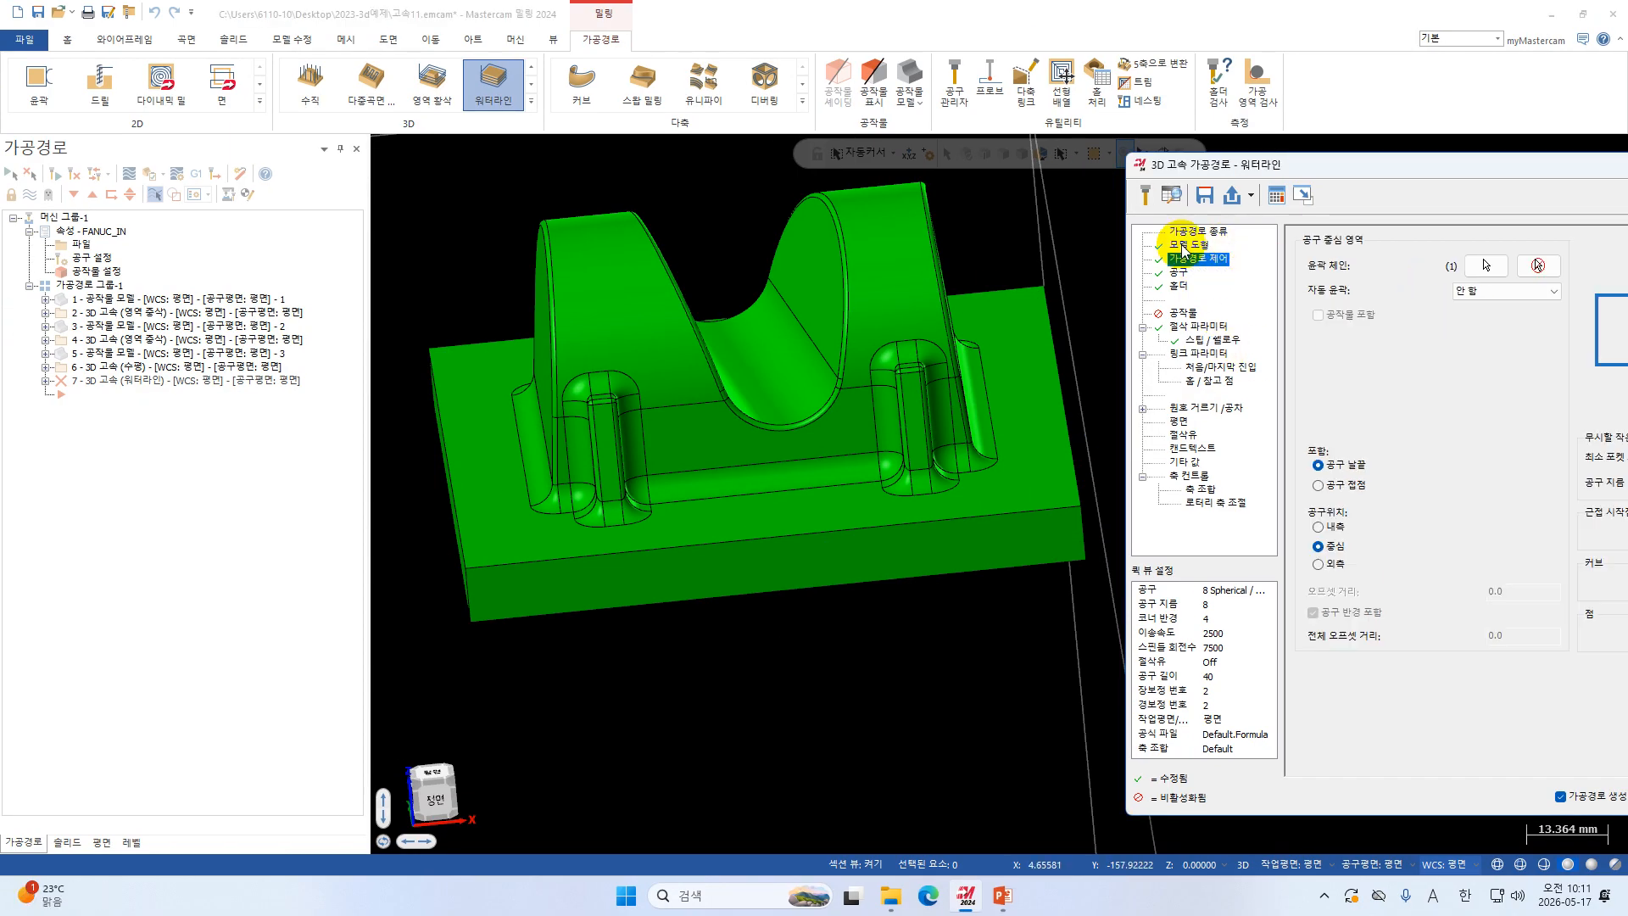
click(1187, 245)
click(1198, 326)
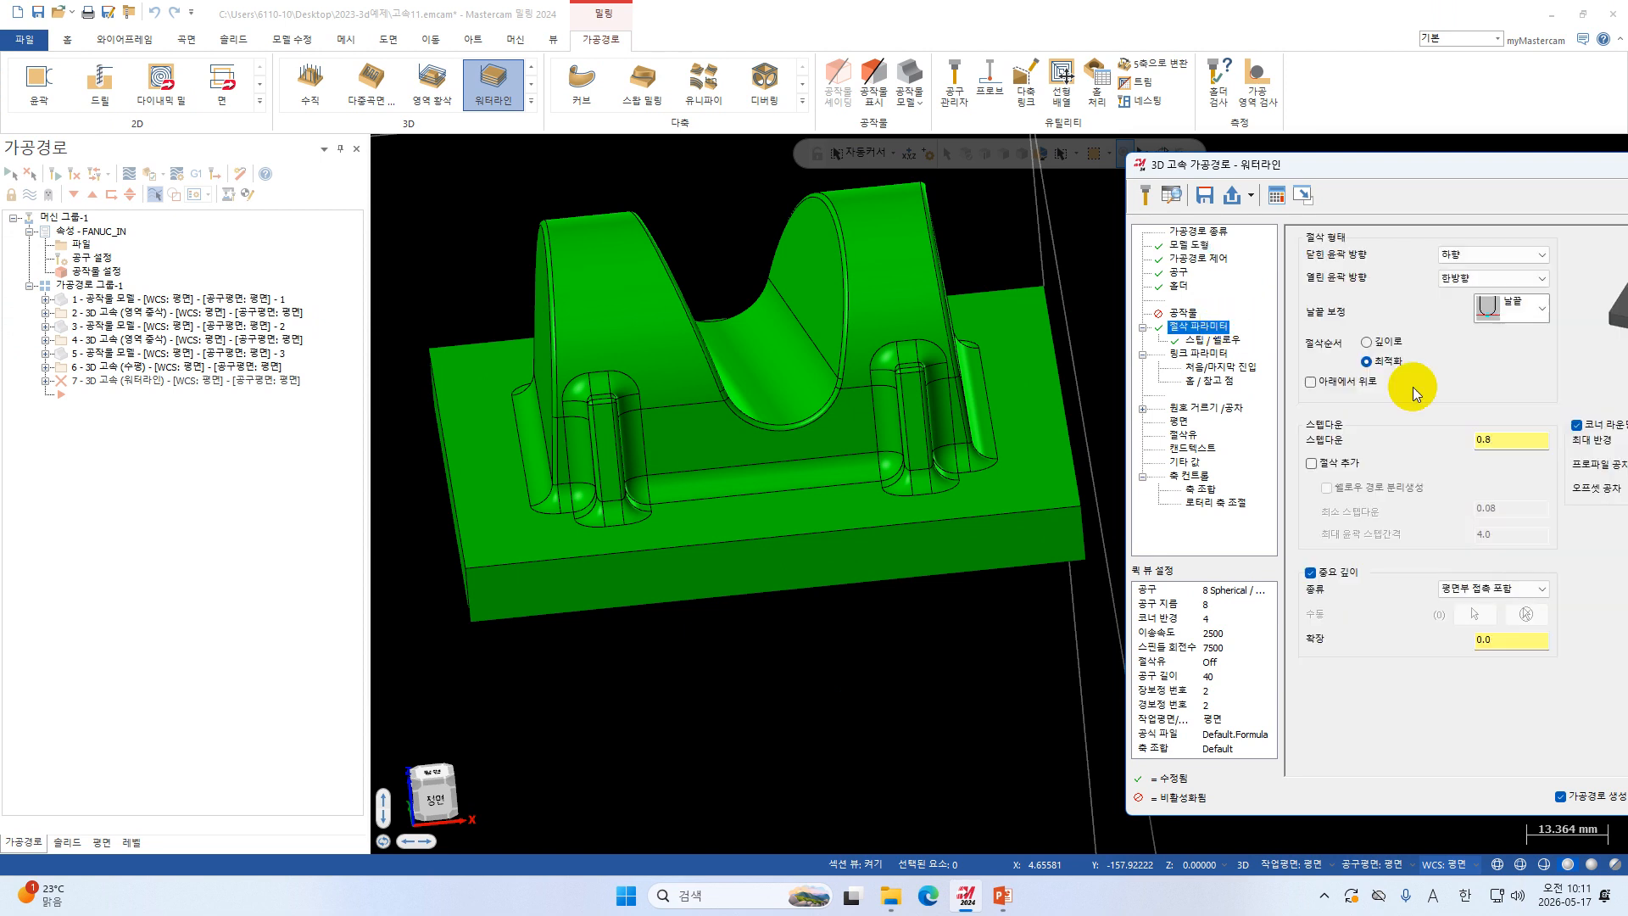
click(1211, 339)
click(1473, 467)
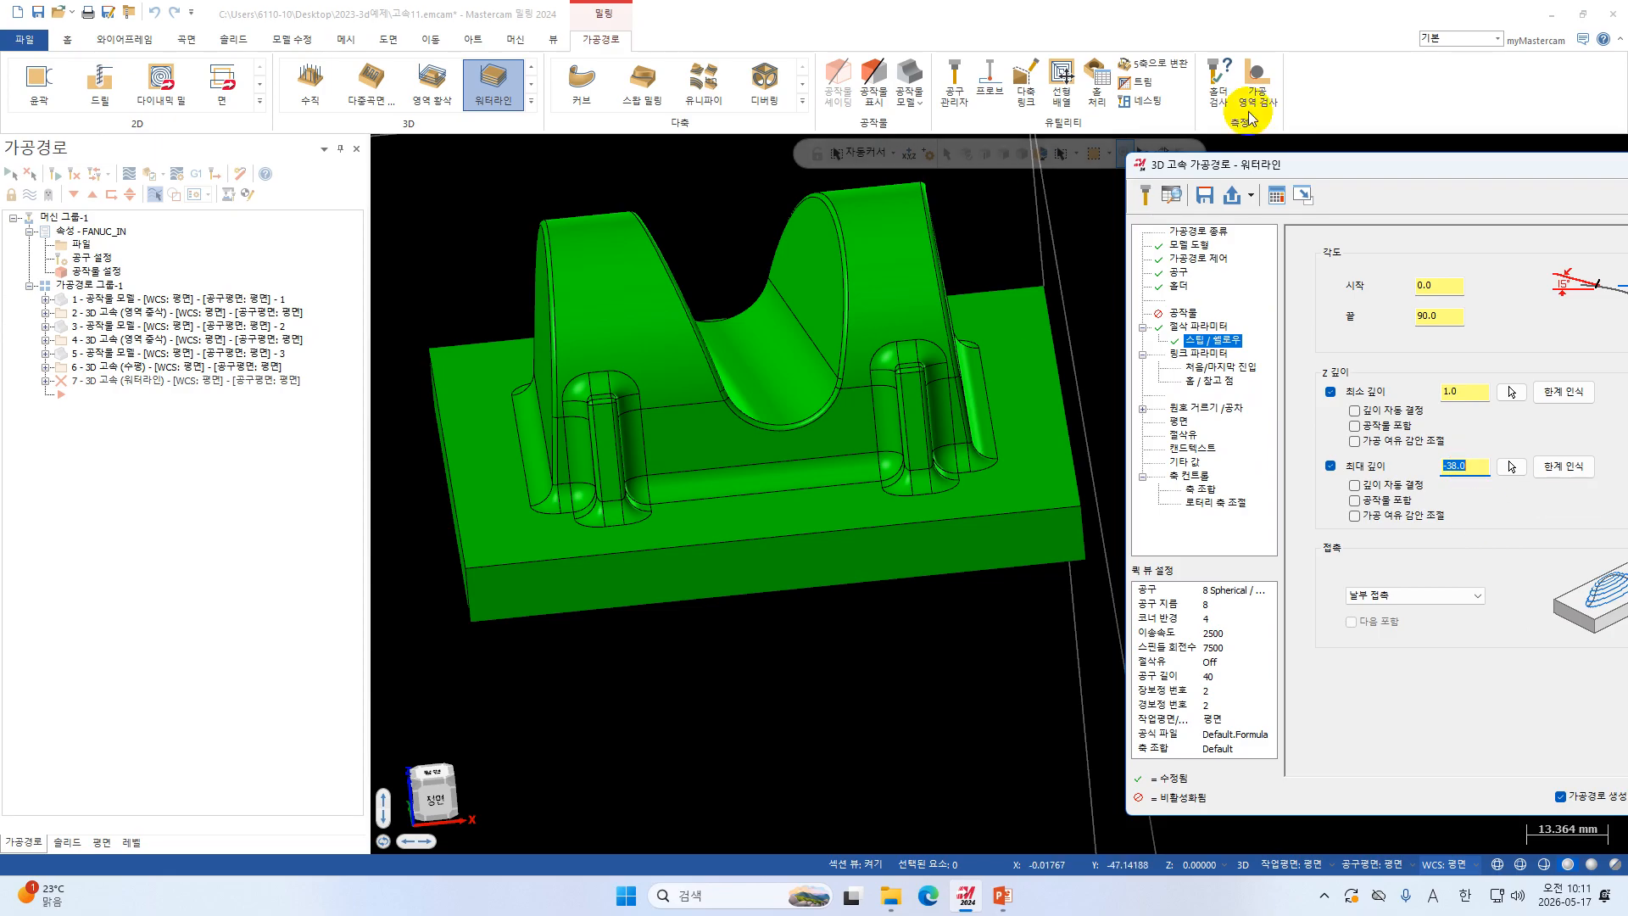
drag(1366, 165, 1114, 152)
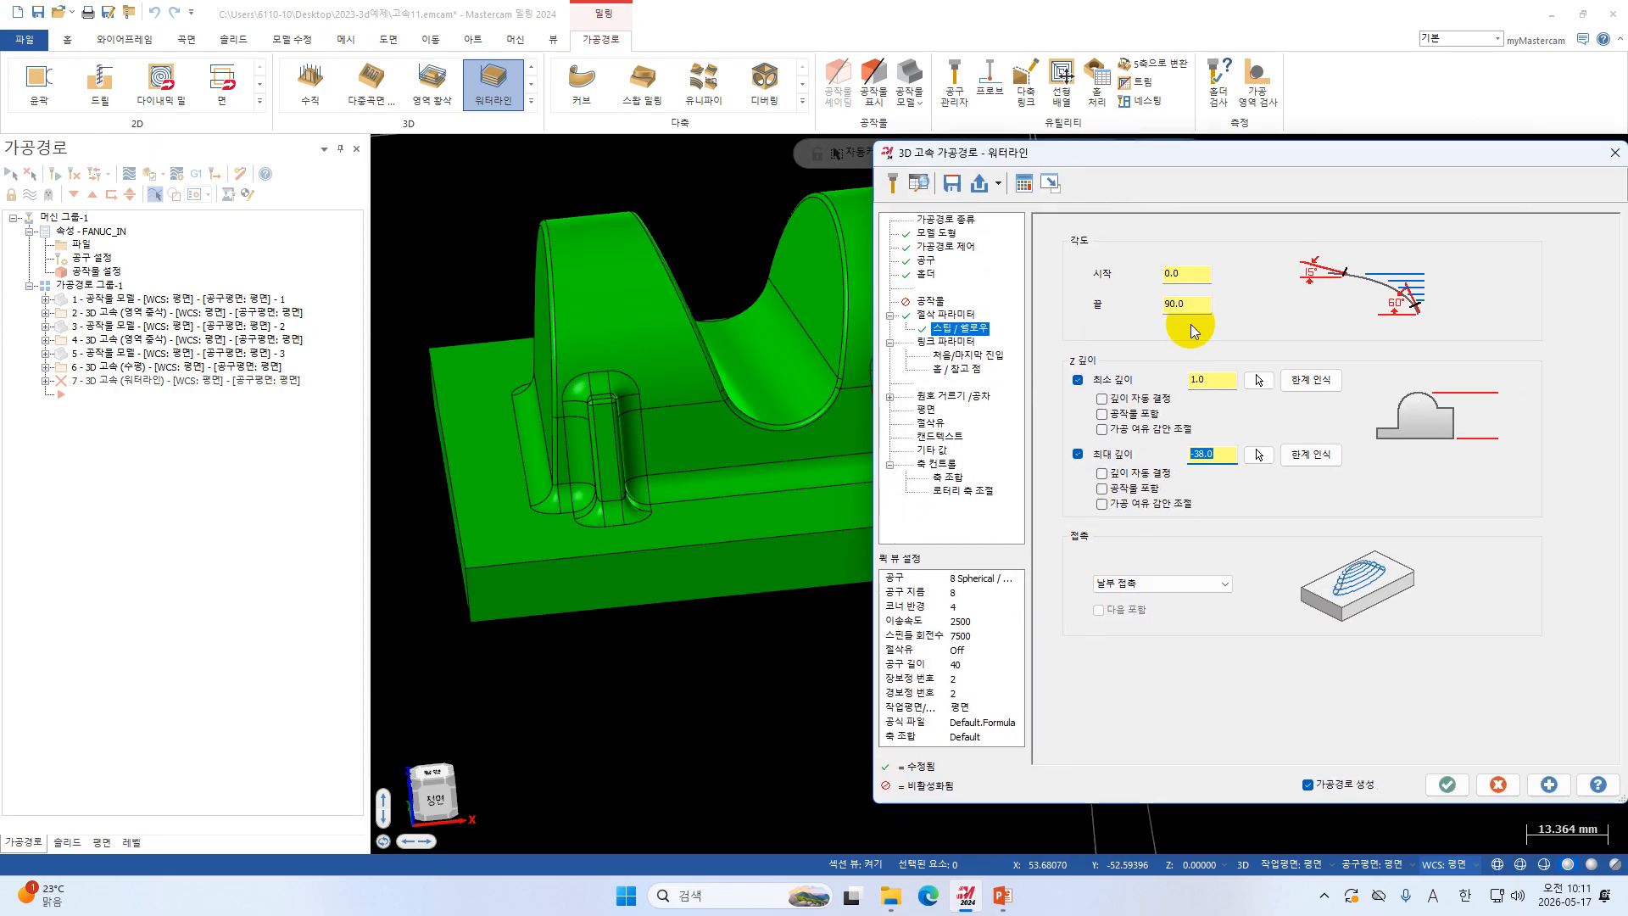
Set the linking entry radius to 4.0 and ramp angle to 15.0, and disable the supplementary entry (진입 보조).
click(967, 344)
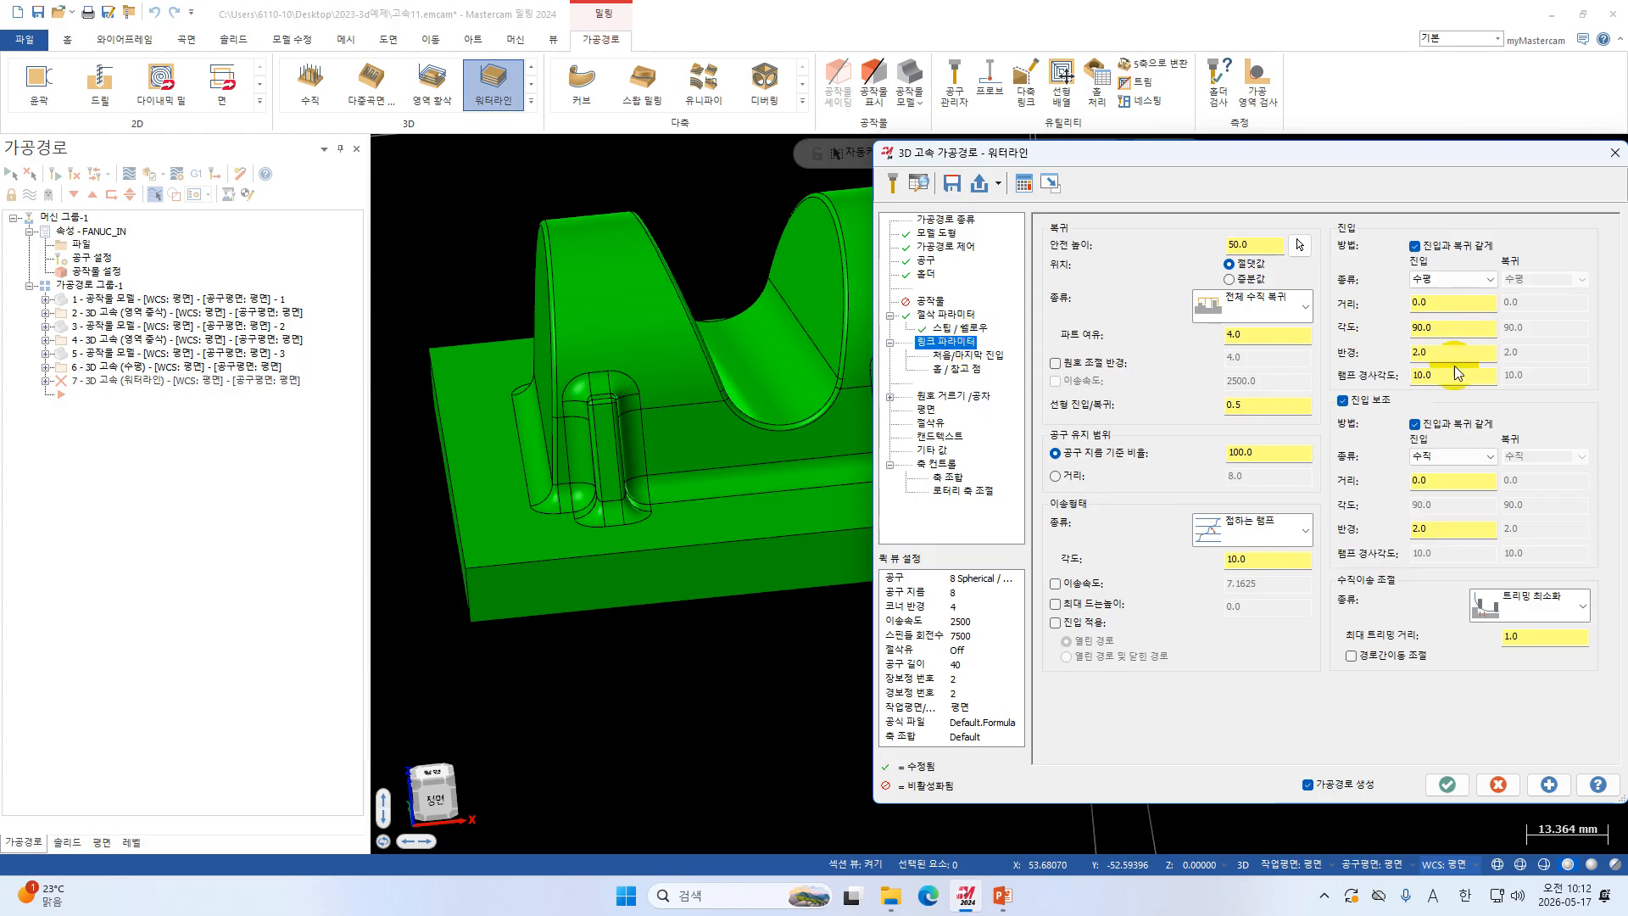
double_click(1442, 352)
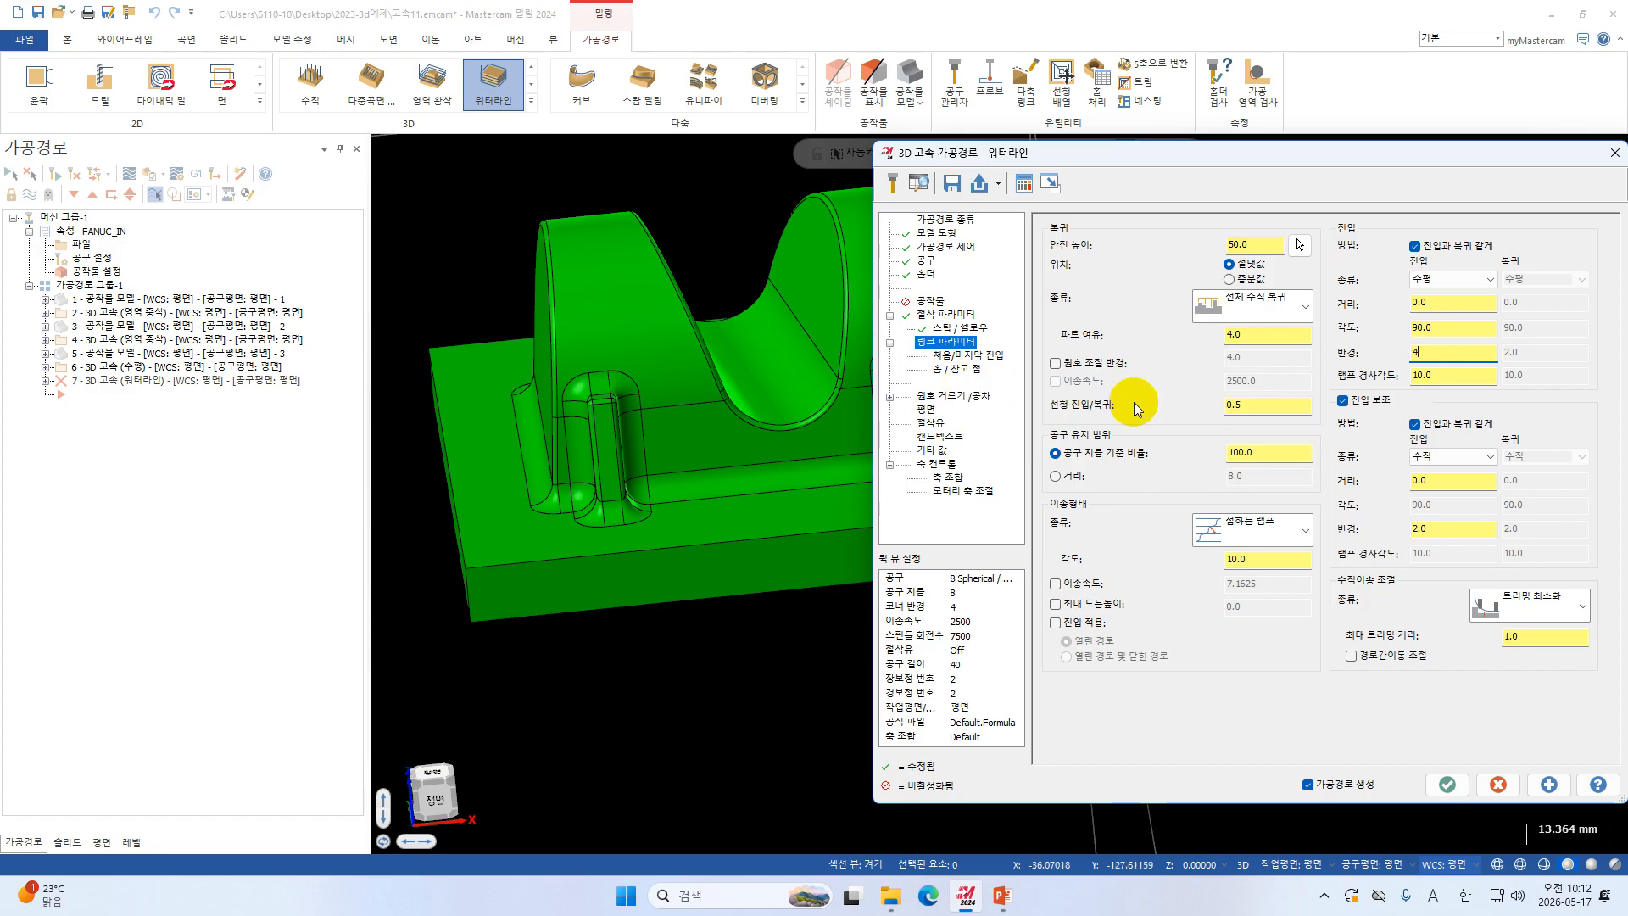
drag(1518, 374, 1398, 391)
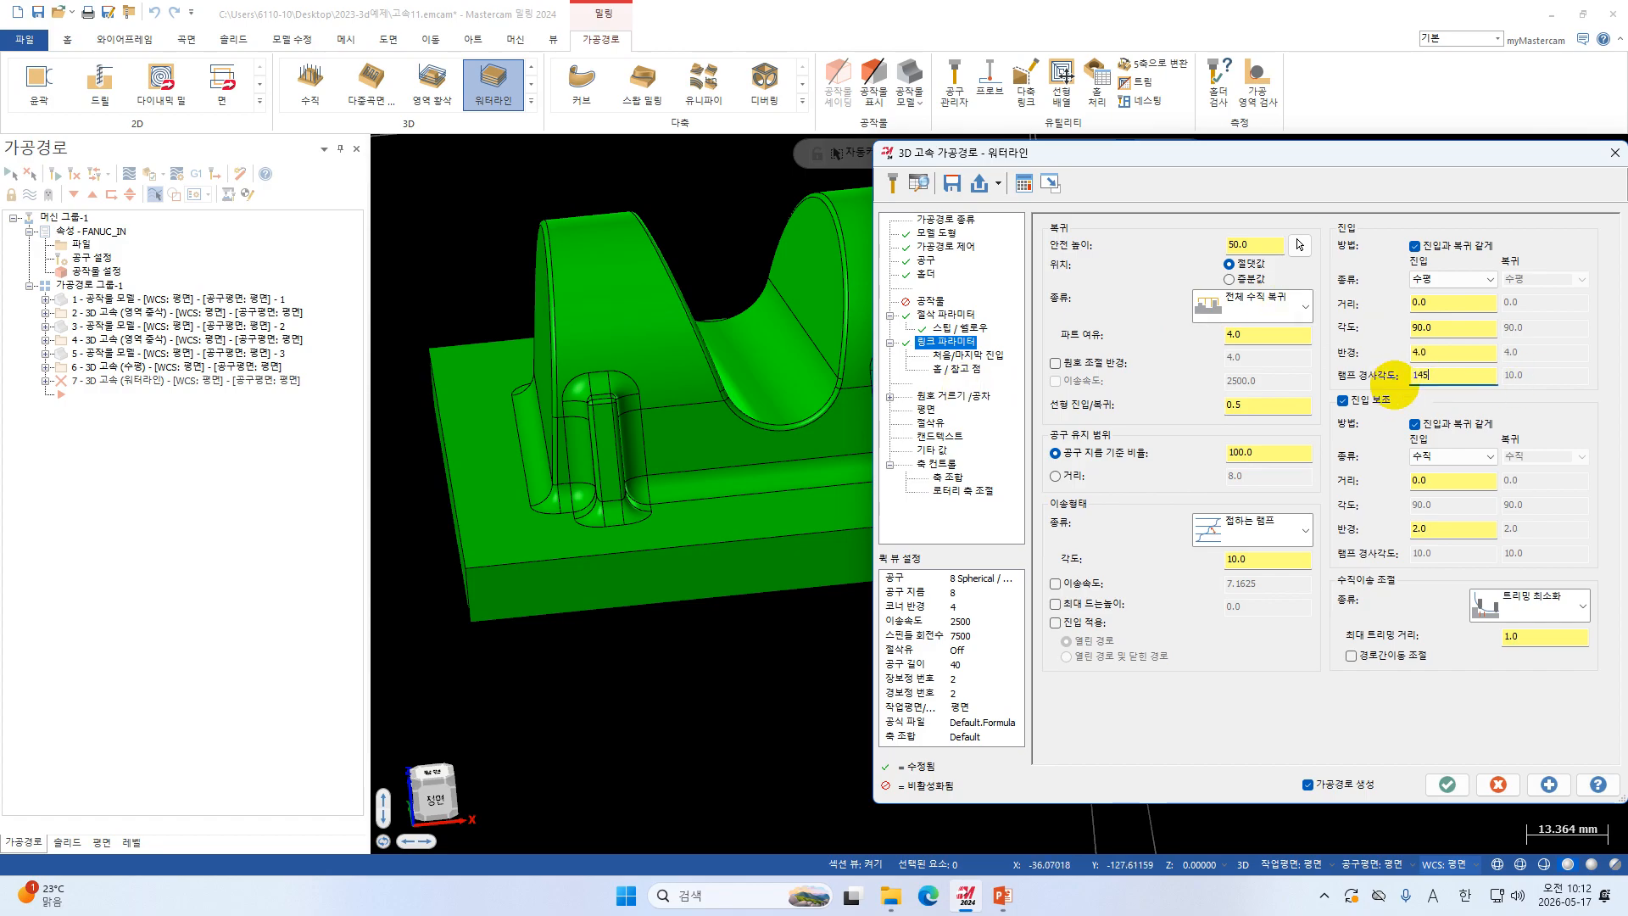
key(Return)
click(1461, 376)
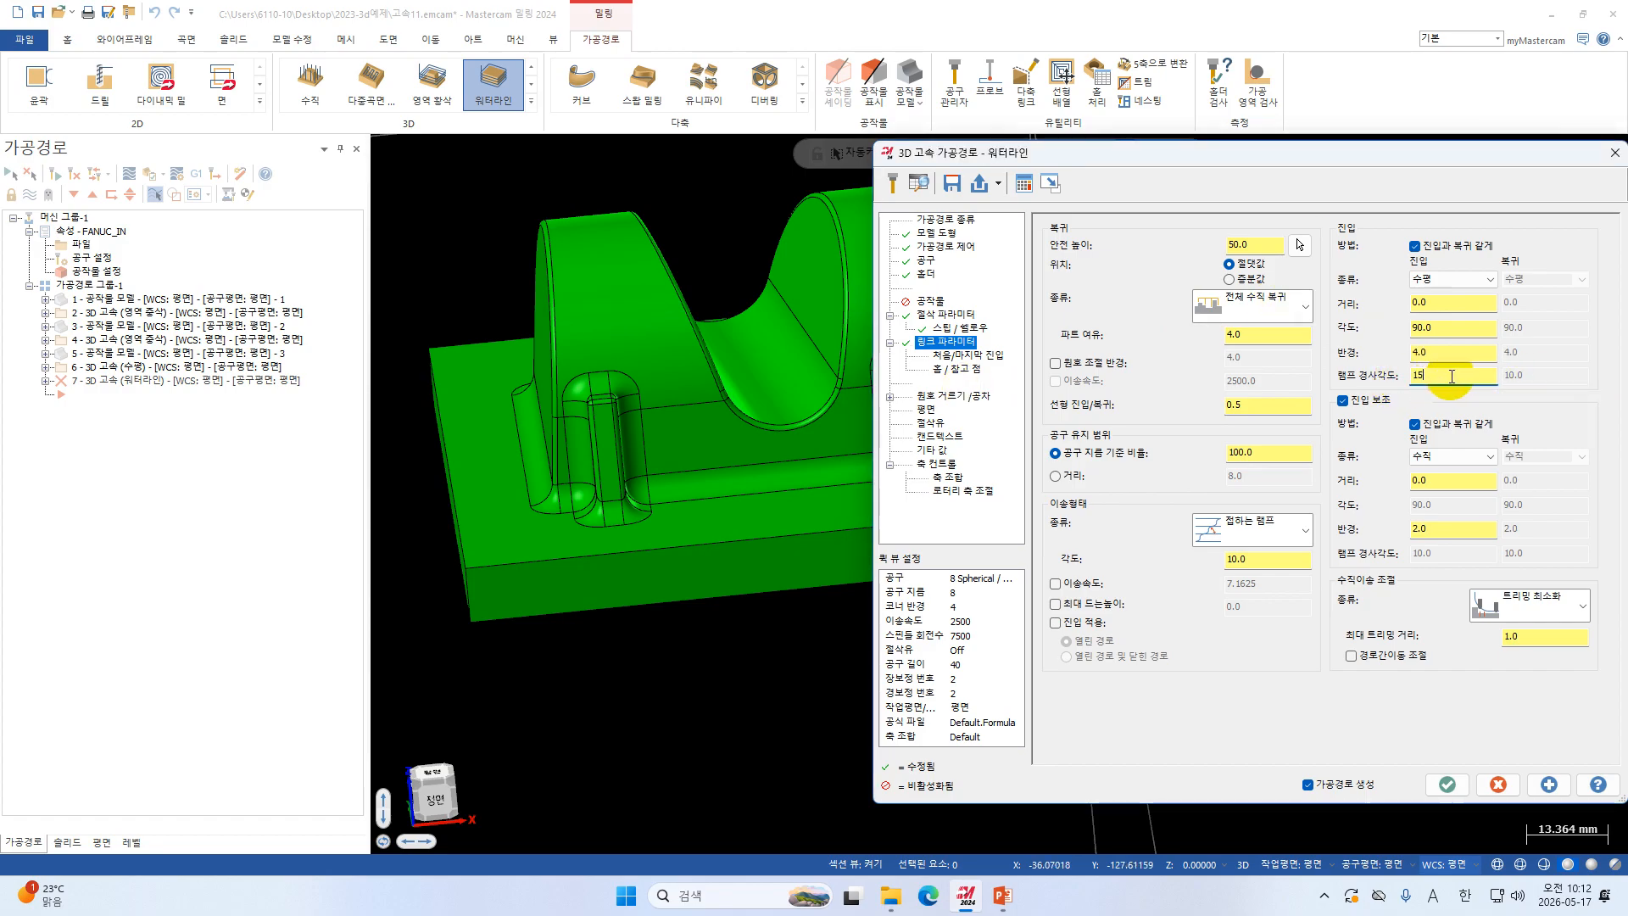
click(1342, 401)
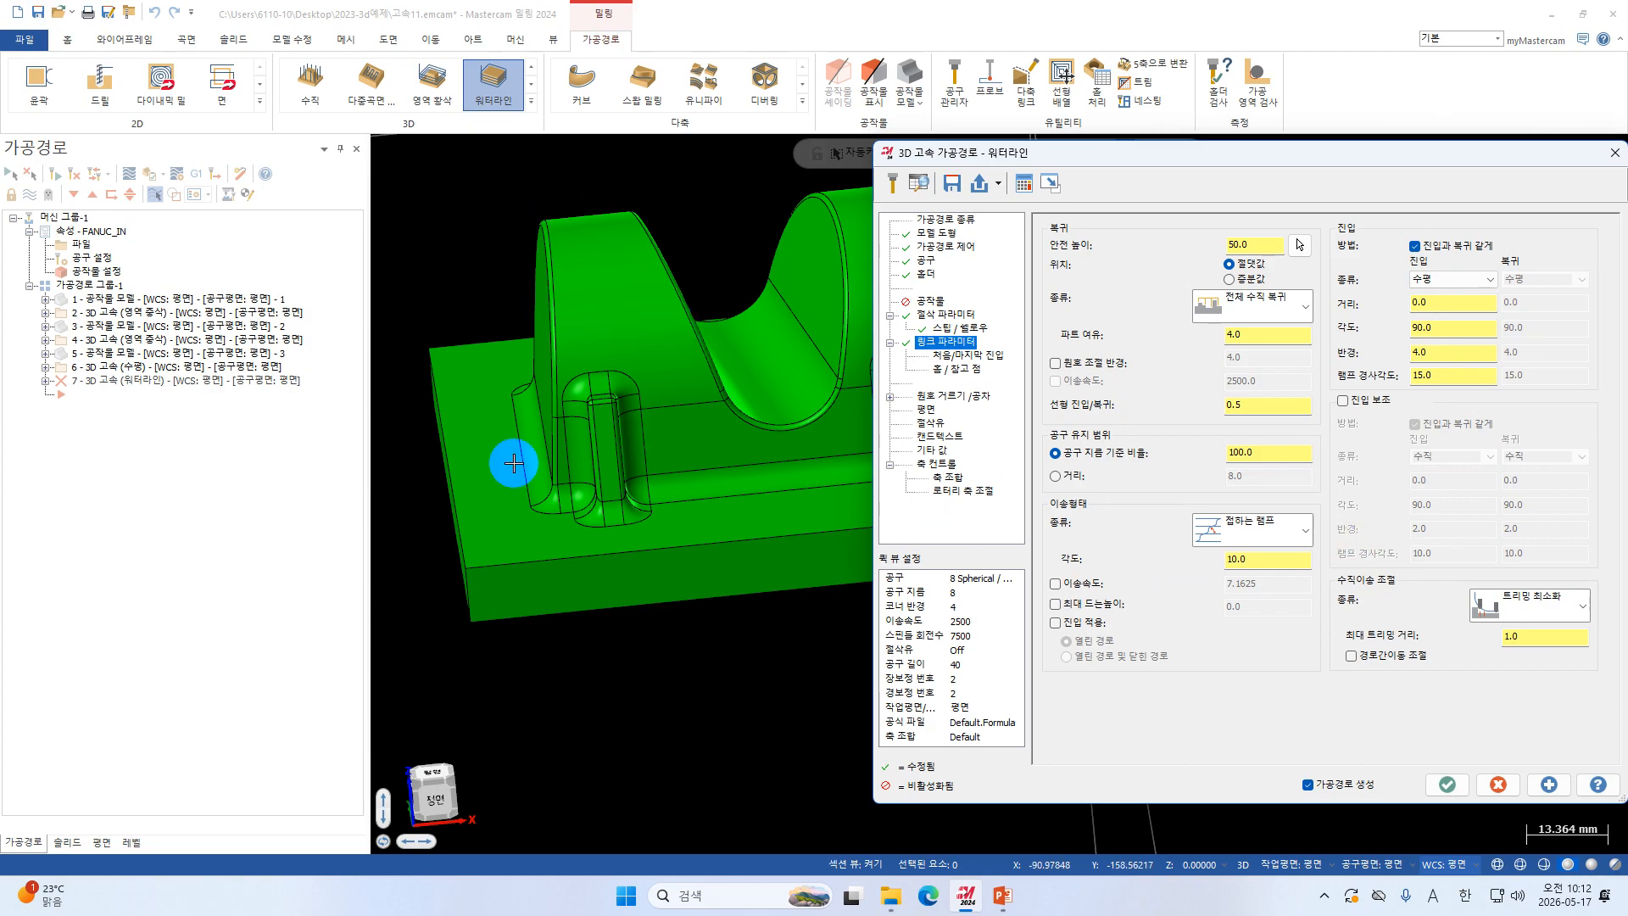
Set the linking transition to straight (직선형태) with a maximum lift height of 0.0, applying entries to open and closed paths.
scroll(715, 429, down, 1)
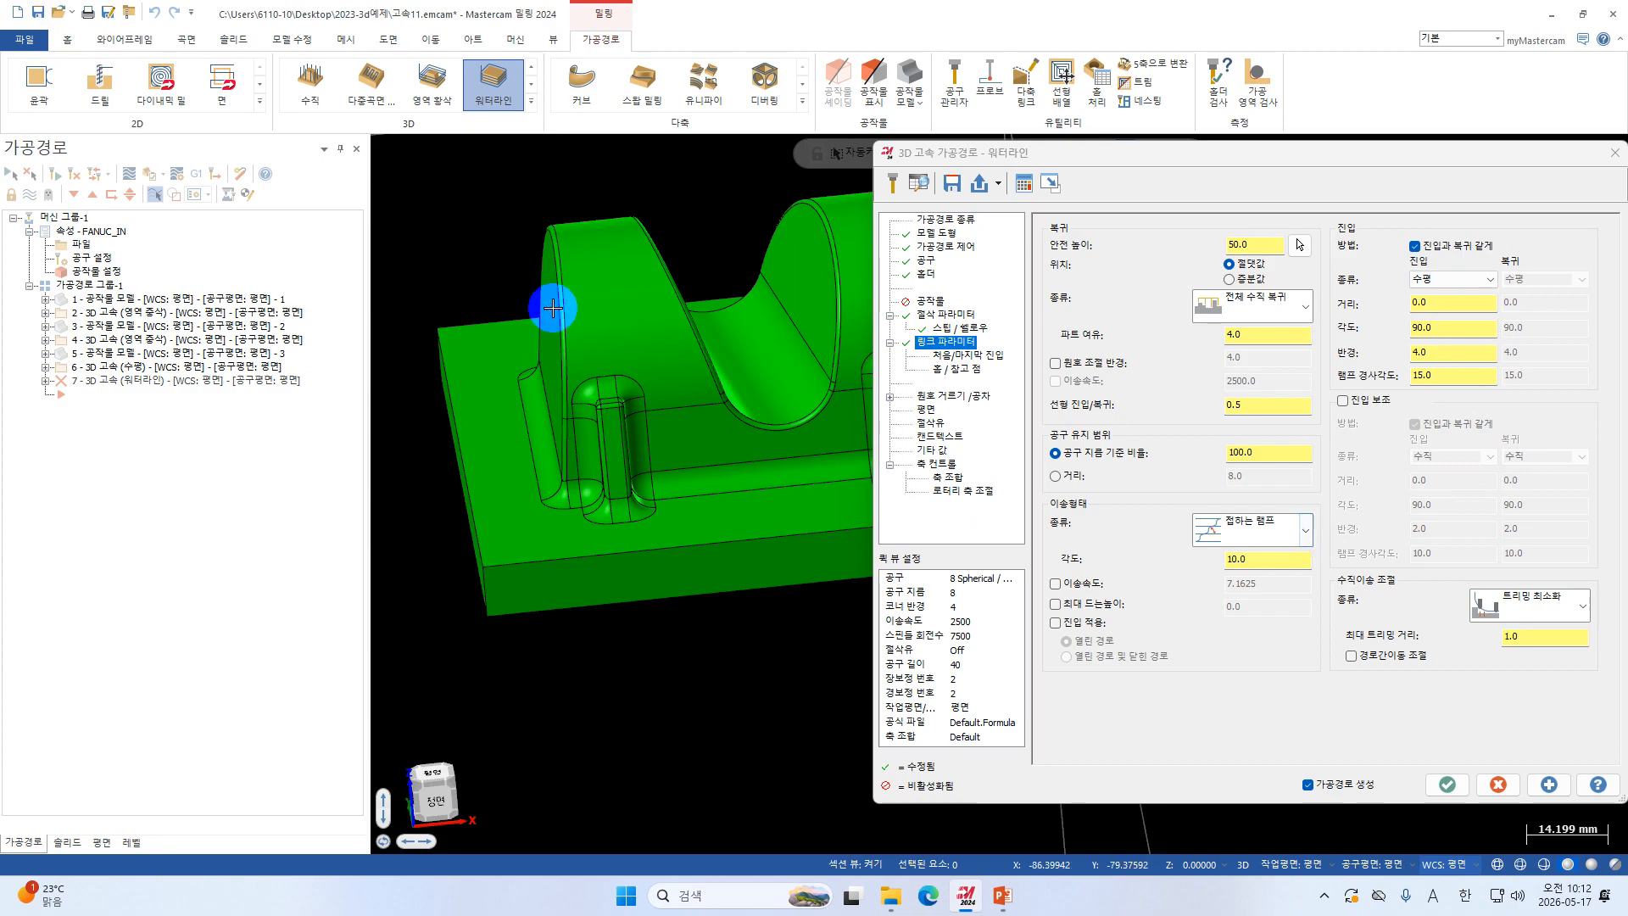
click(1306, 534)
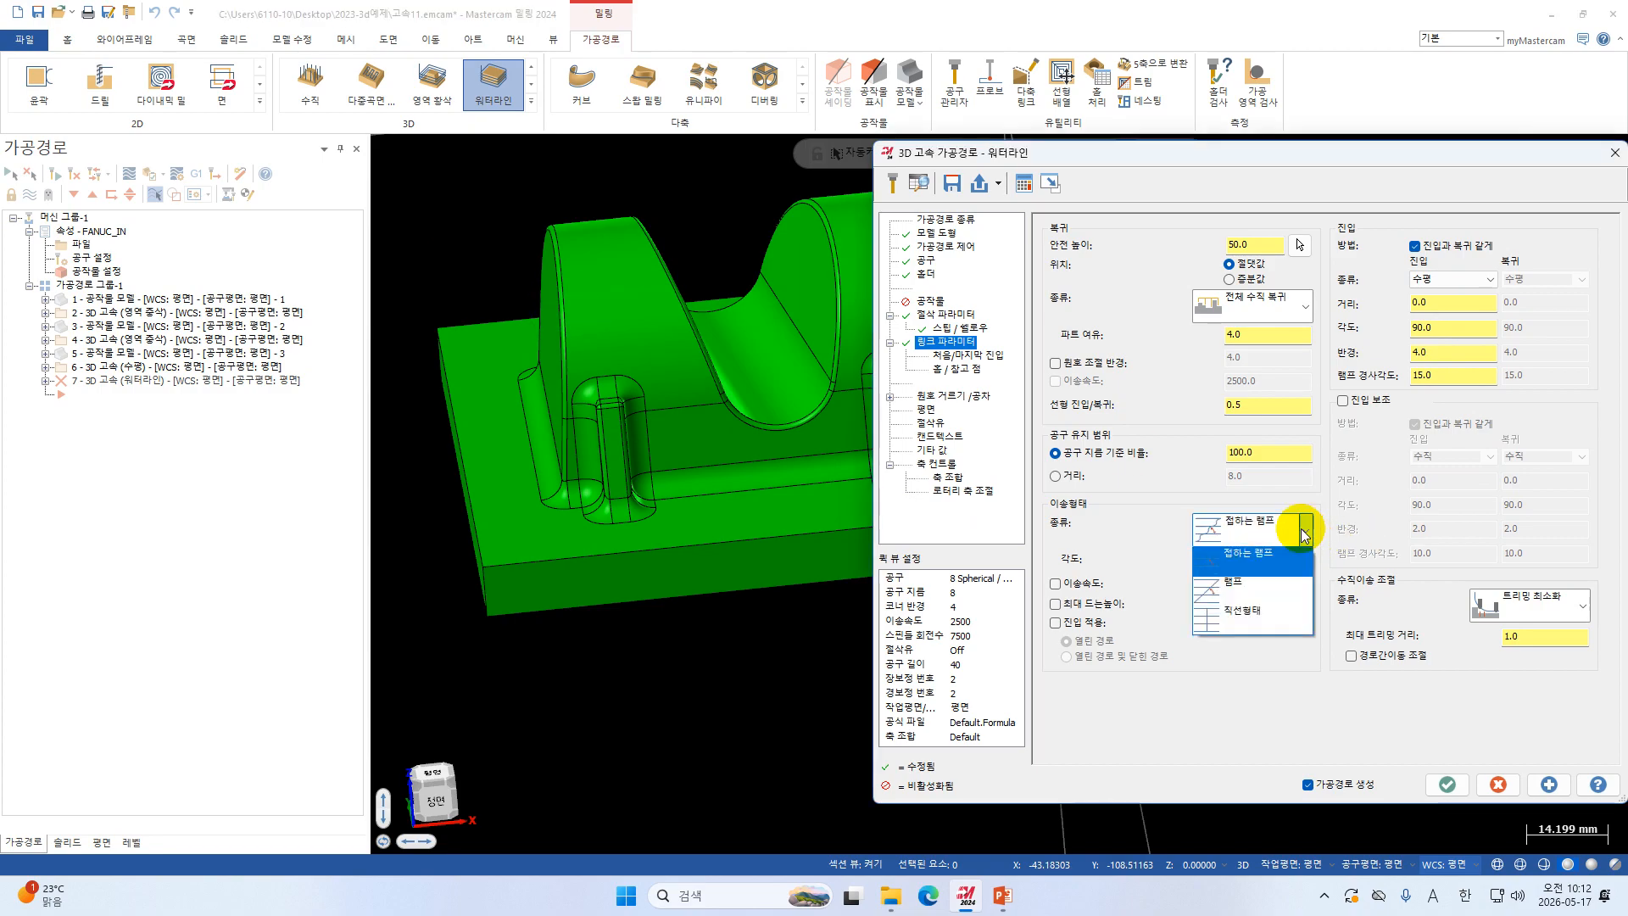
click(1229, 614)
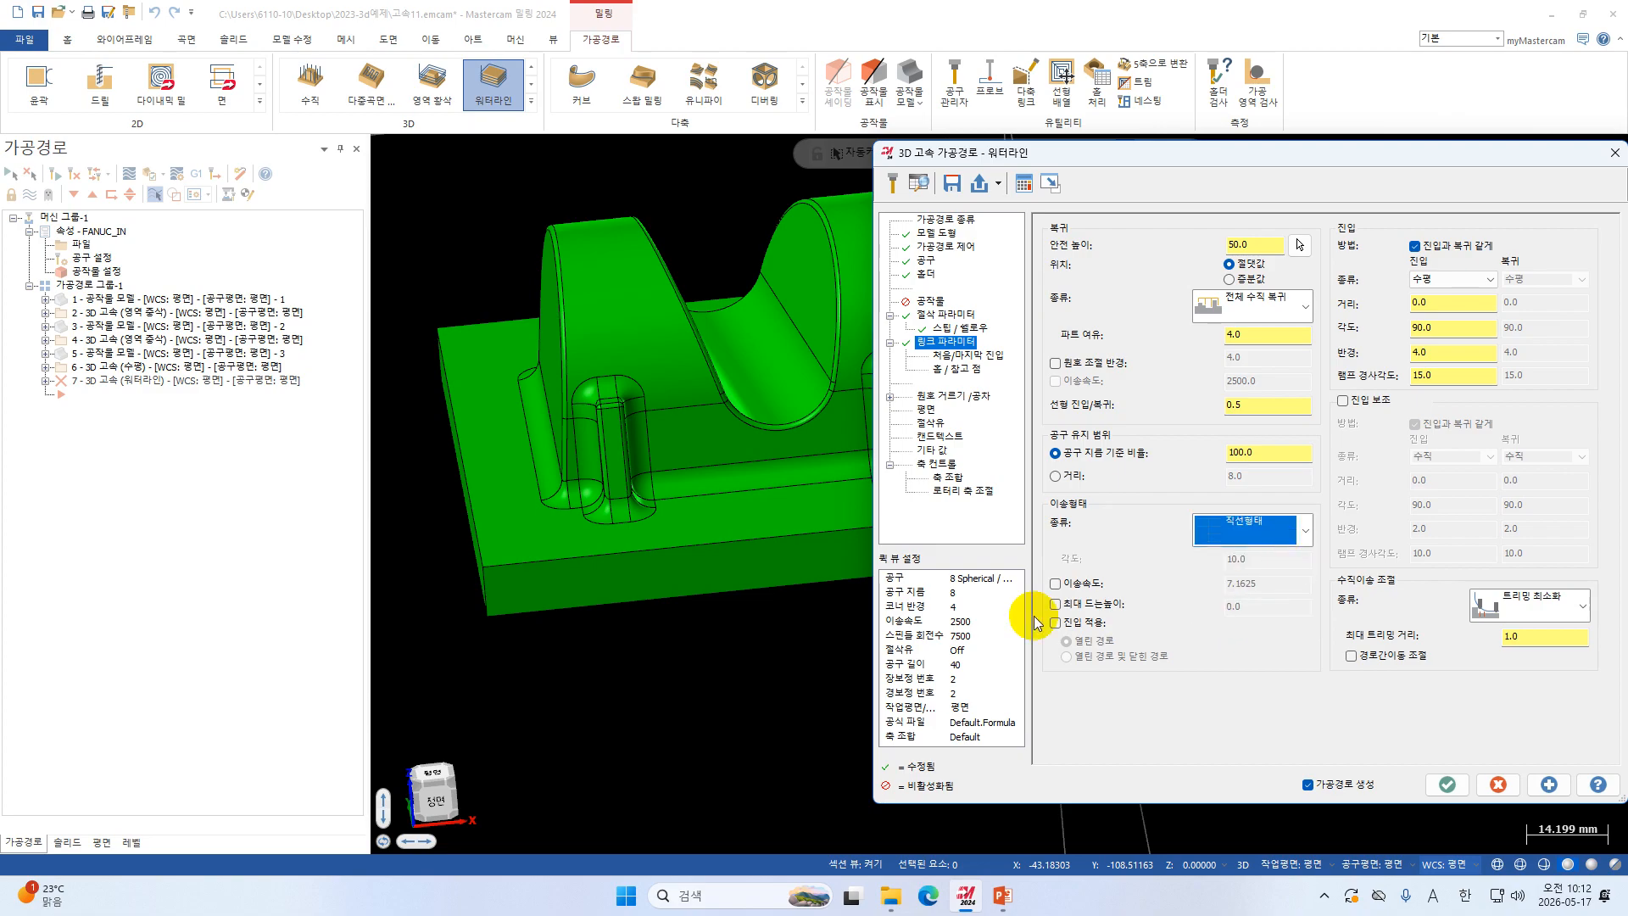
click(1096, 626)
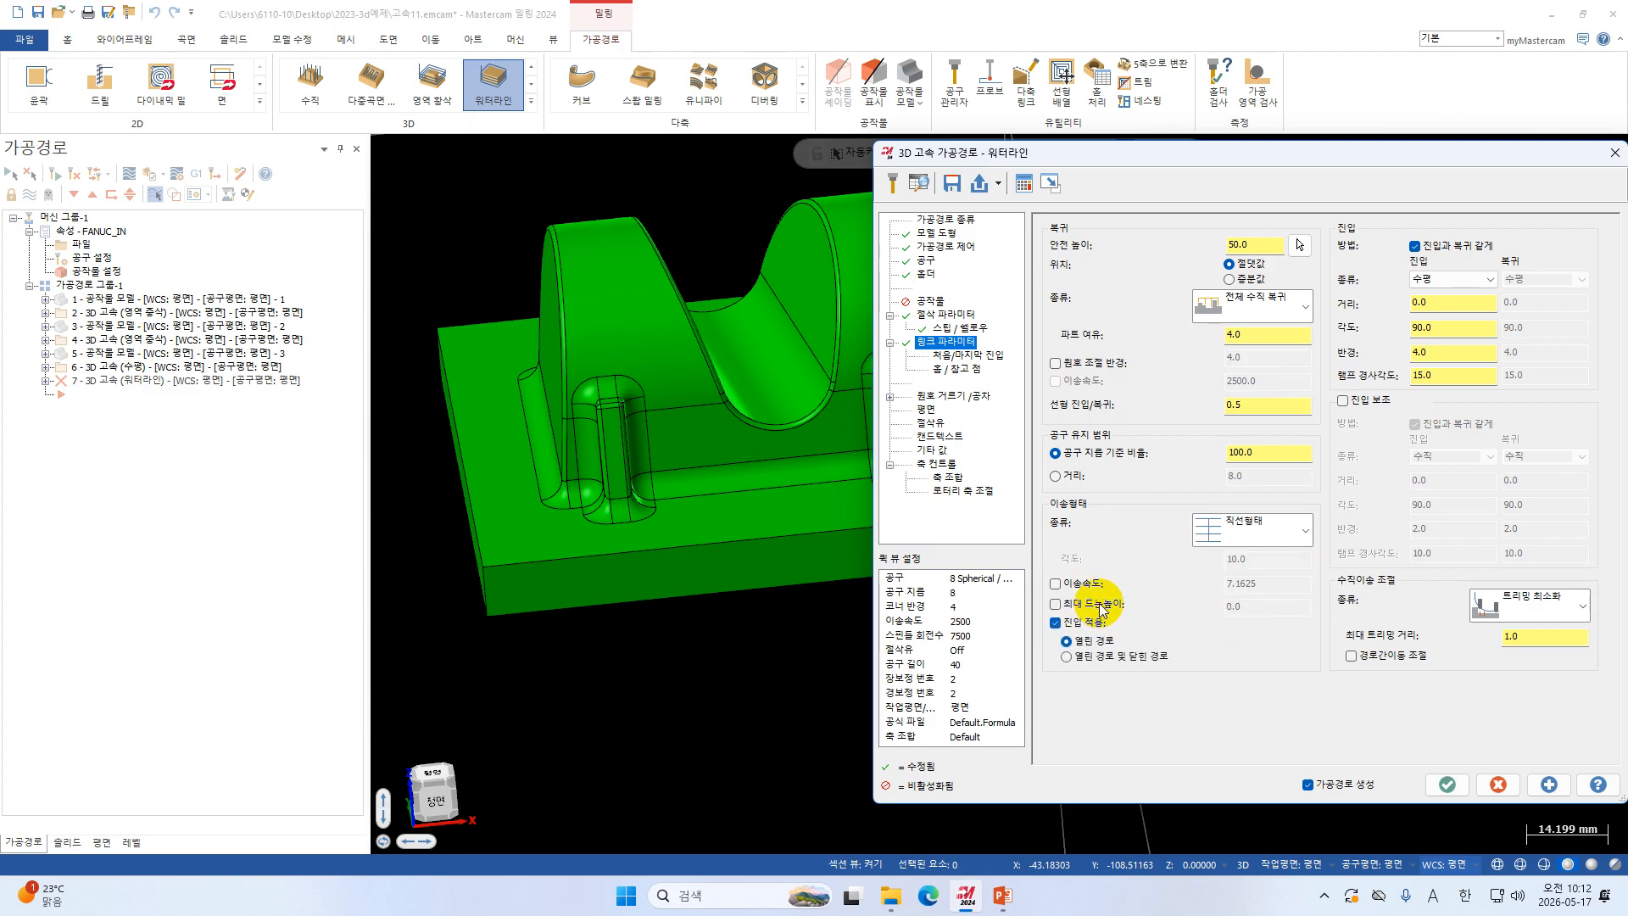
click(1100, 606)
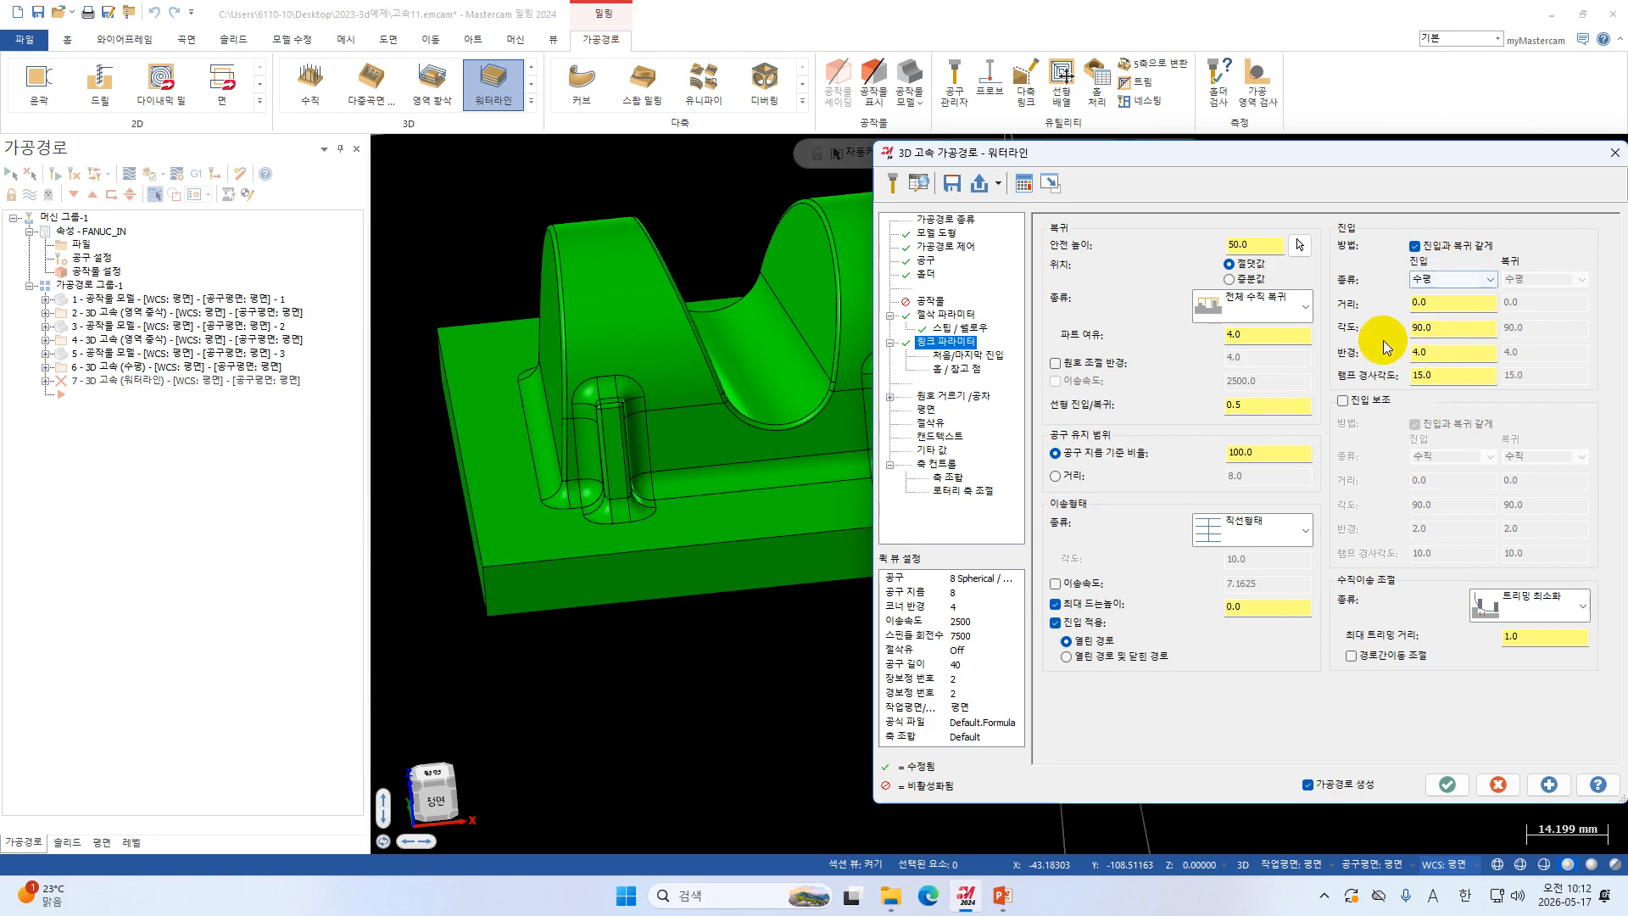
click(1273, 604)
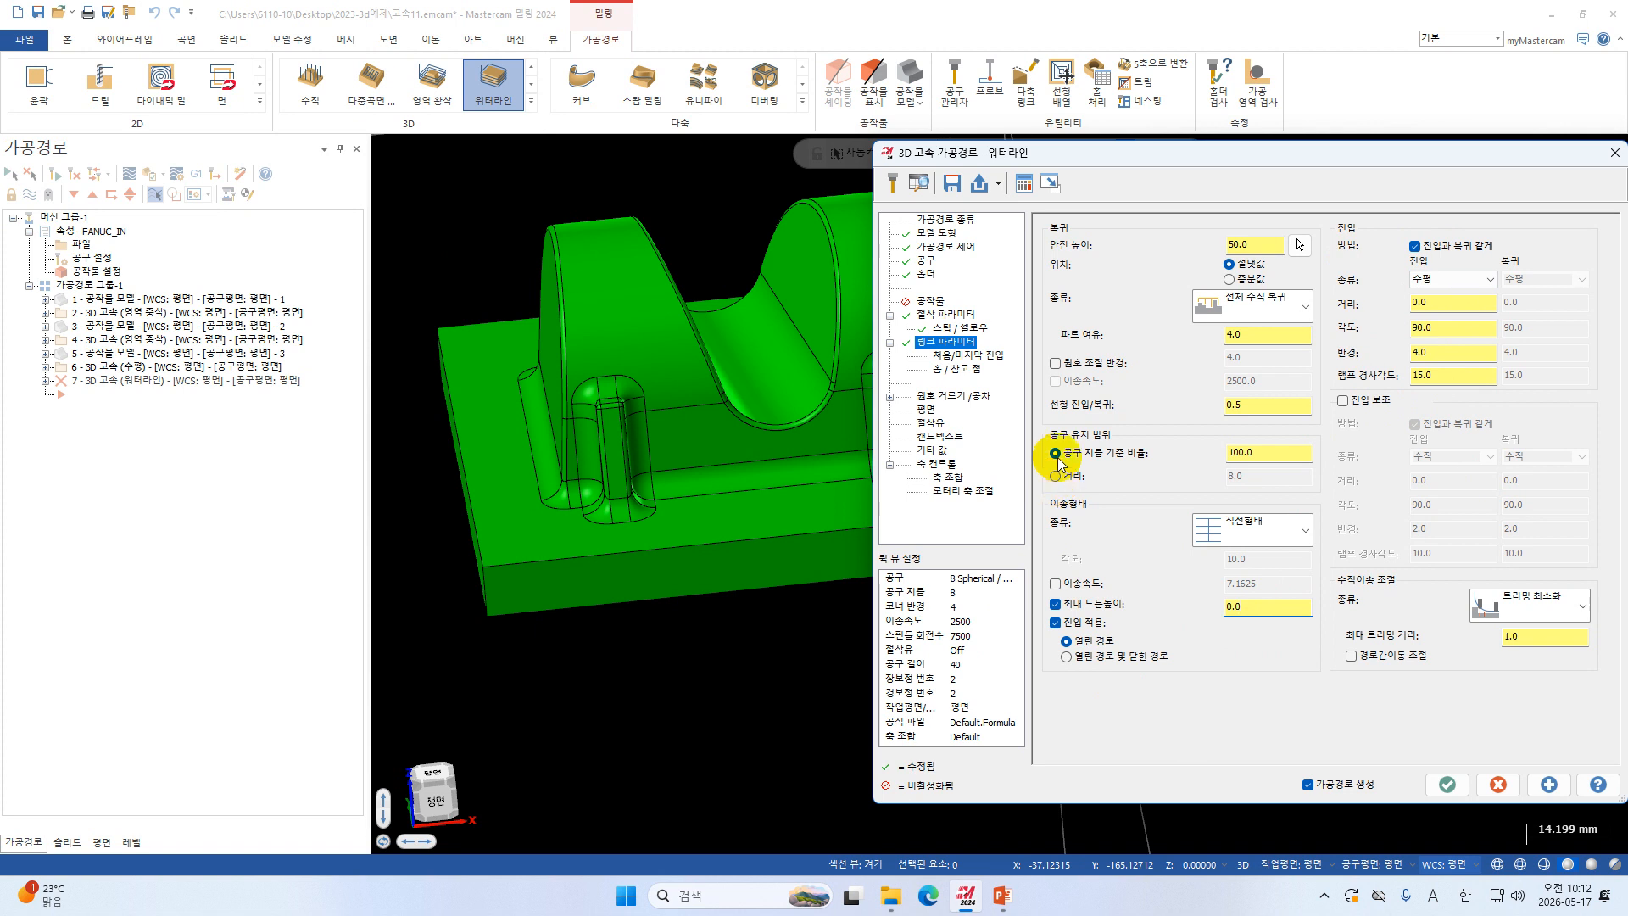
click(1126, 656)
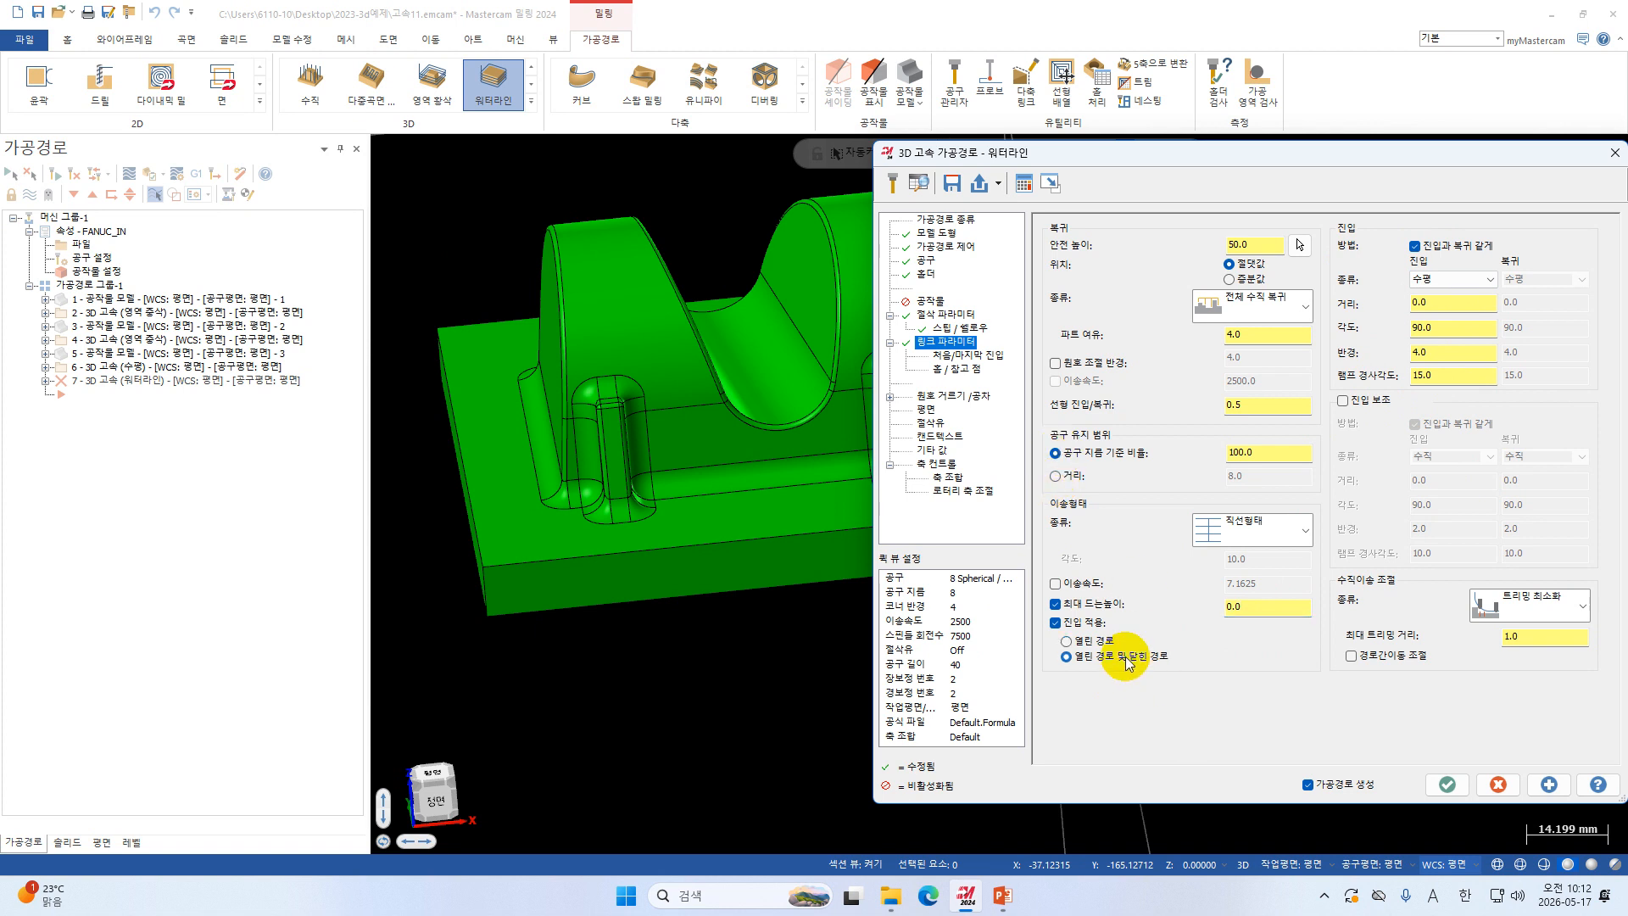
Review the first/last entry and home/reference point settings, and enable line/arc filtering in the XY (G17) plane.
click(979, 356)
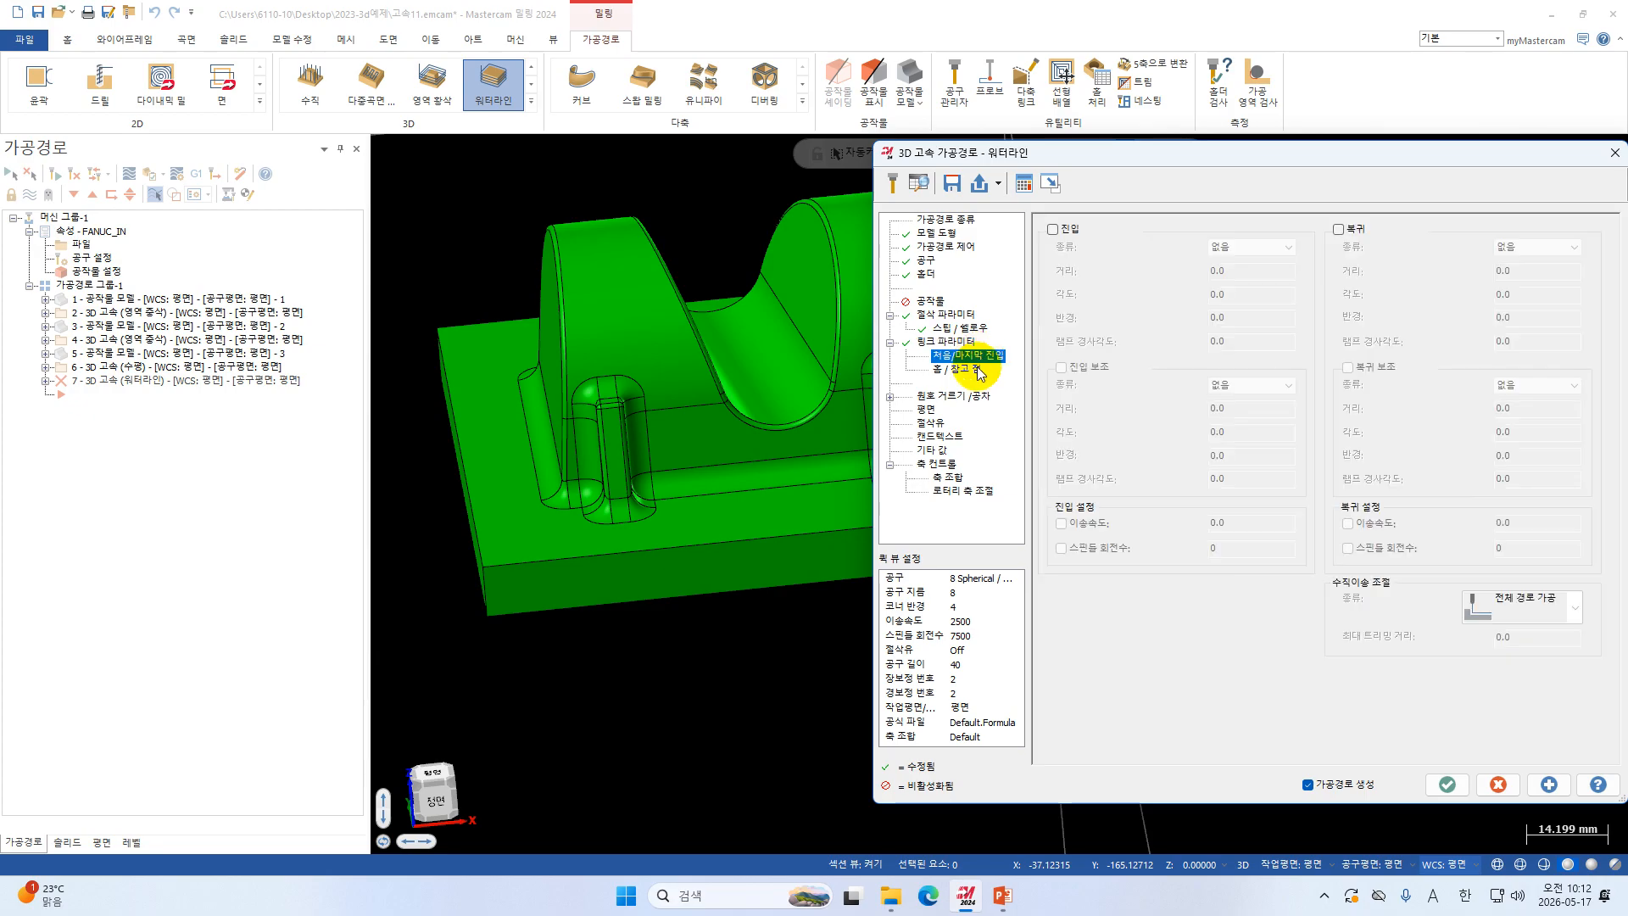
click(975, 370)
click(984, 395)
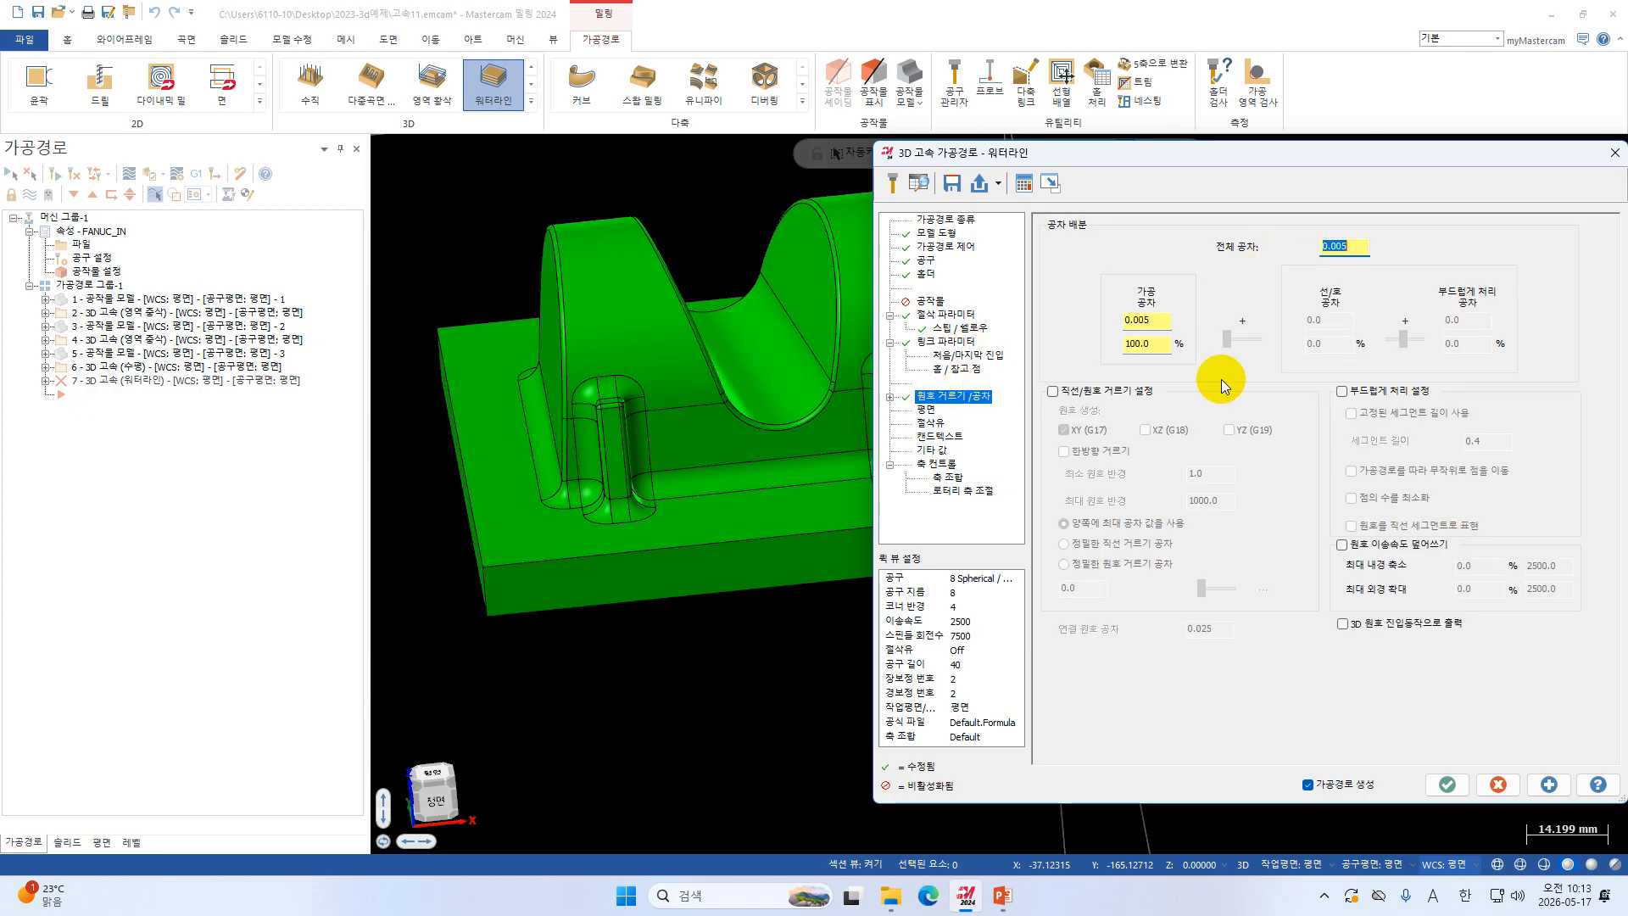
click(1107, 392)
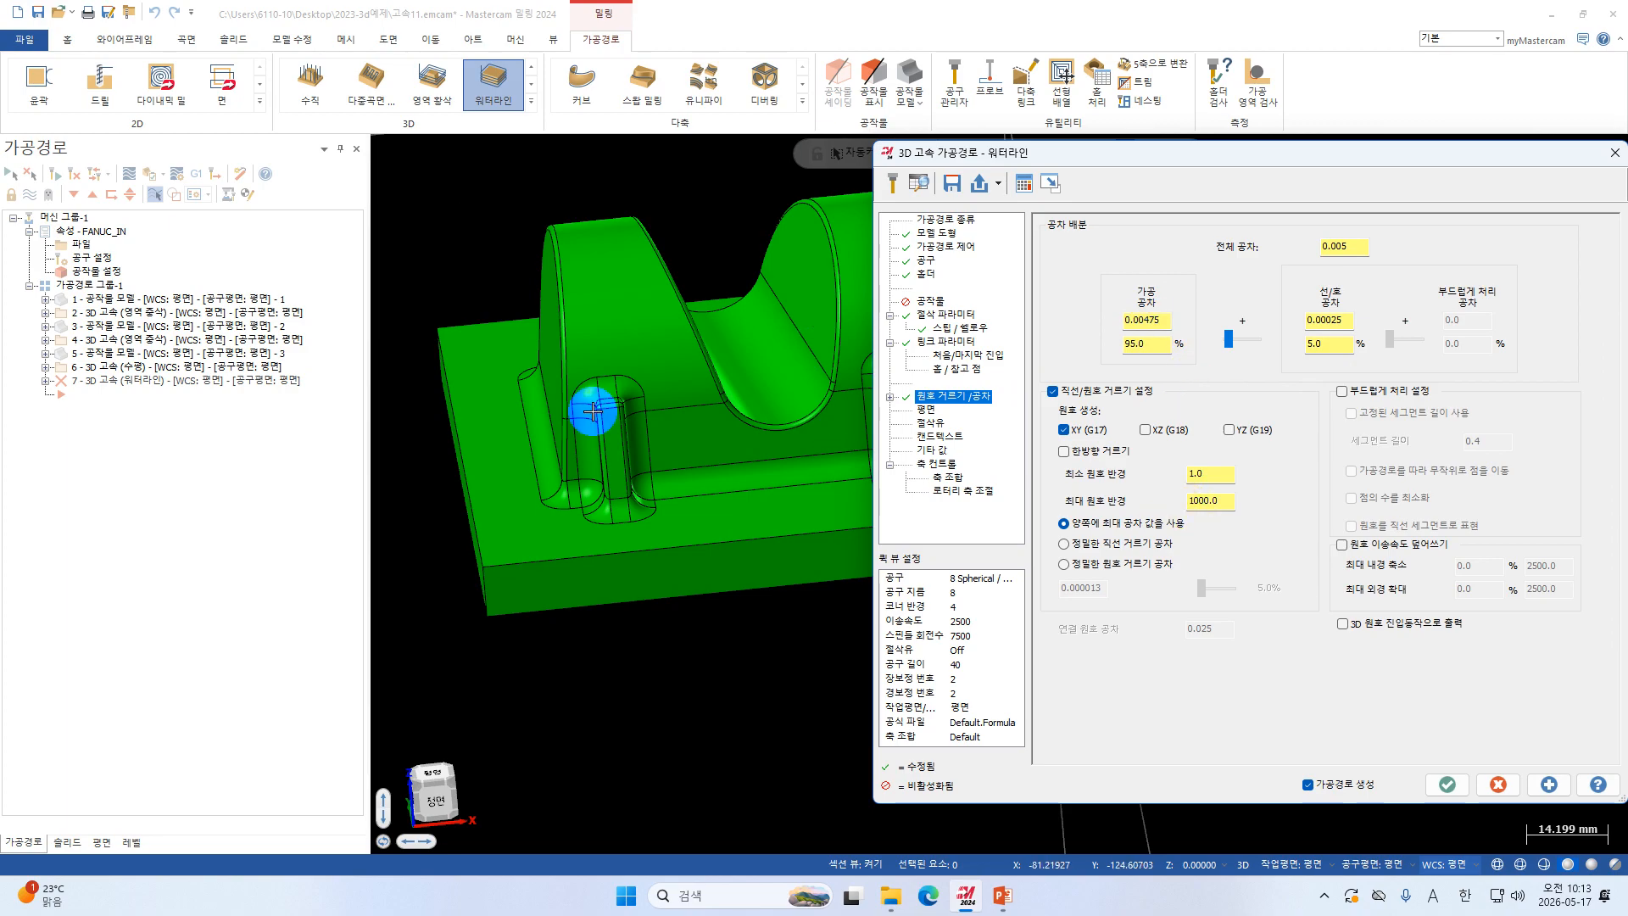
Review the toolpath planes, set the Flood coolant to M08, and generate the Waterline toolpath.
scroll(641, 354, down, 2)
middle_drag(673, 349, 629, 357)
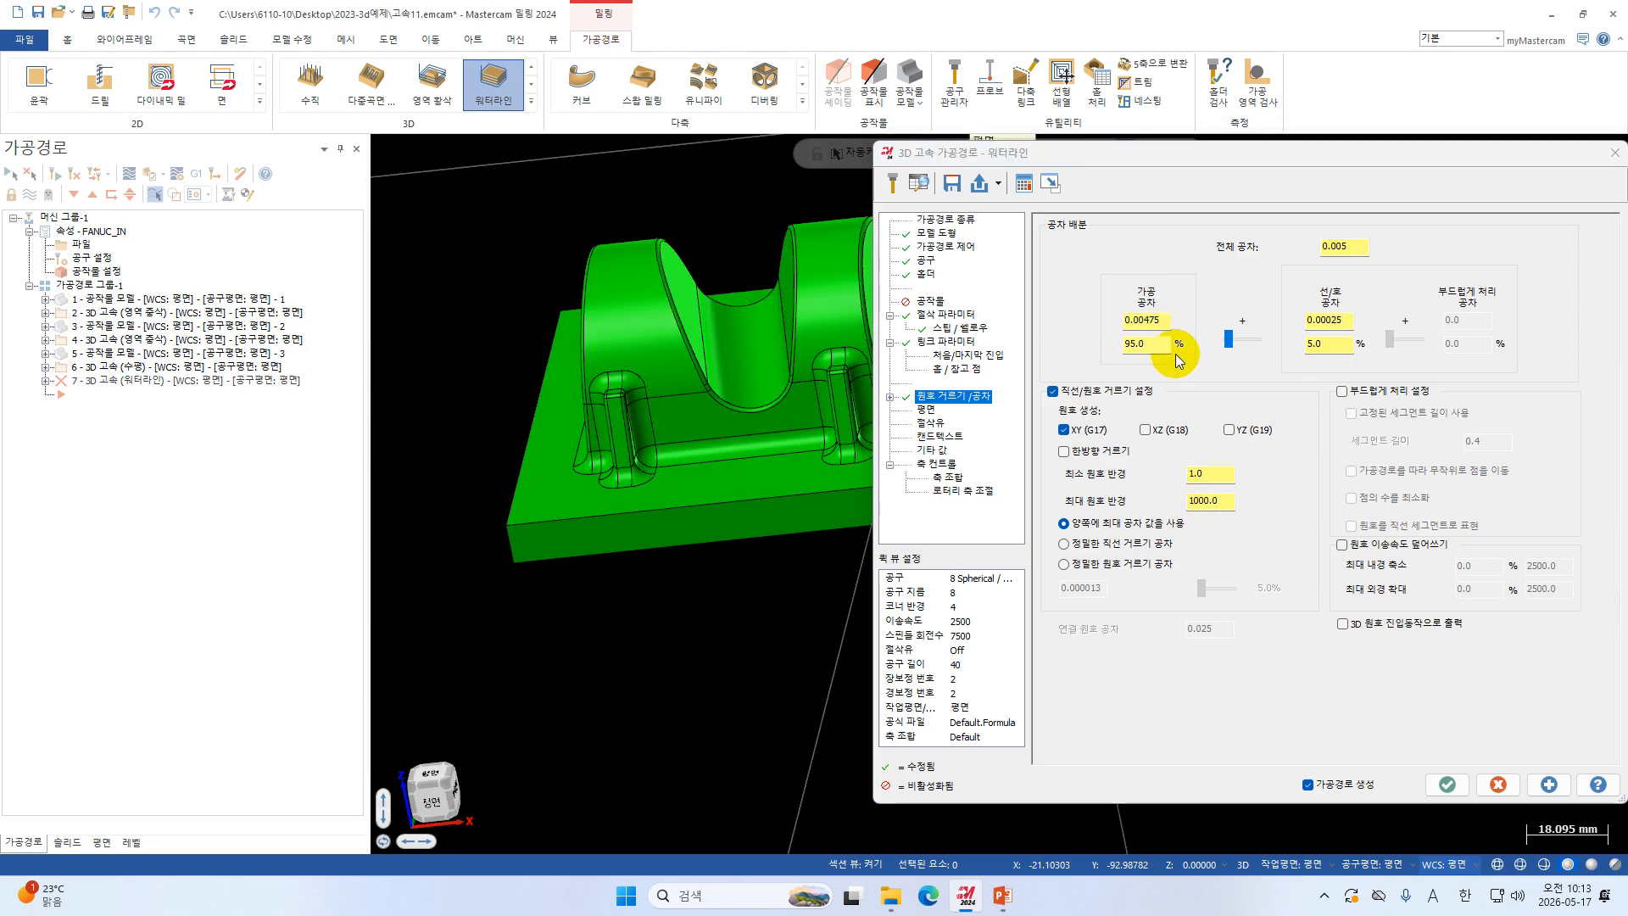
click(928, 410)
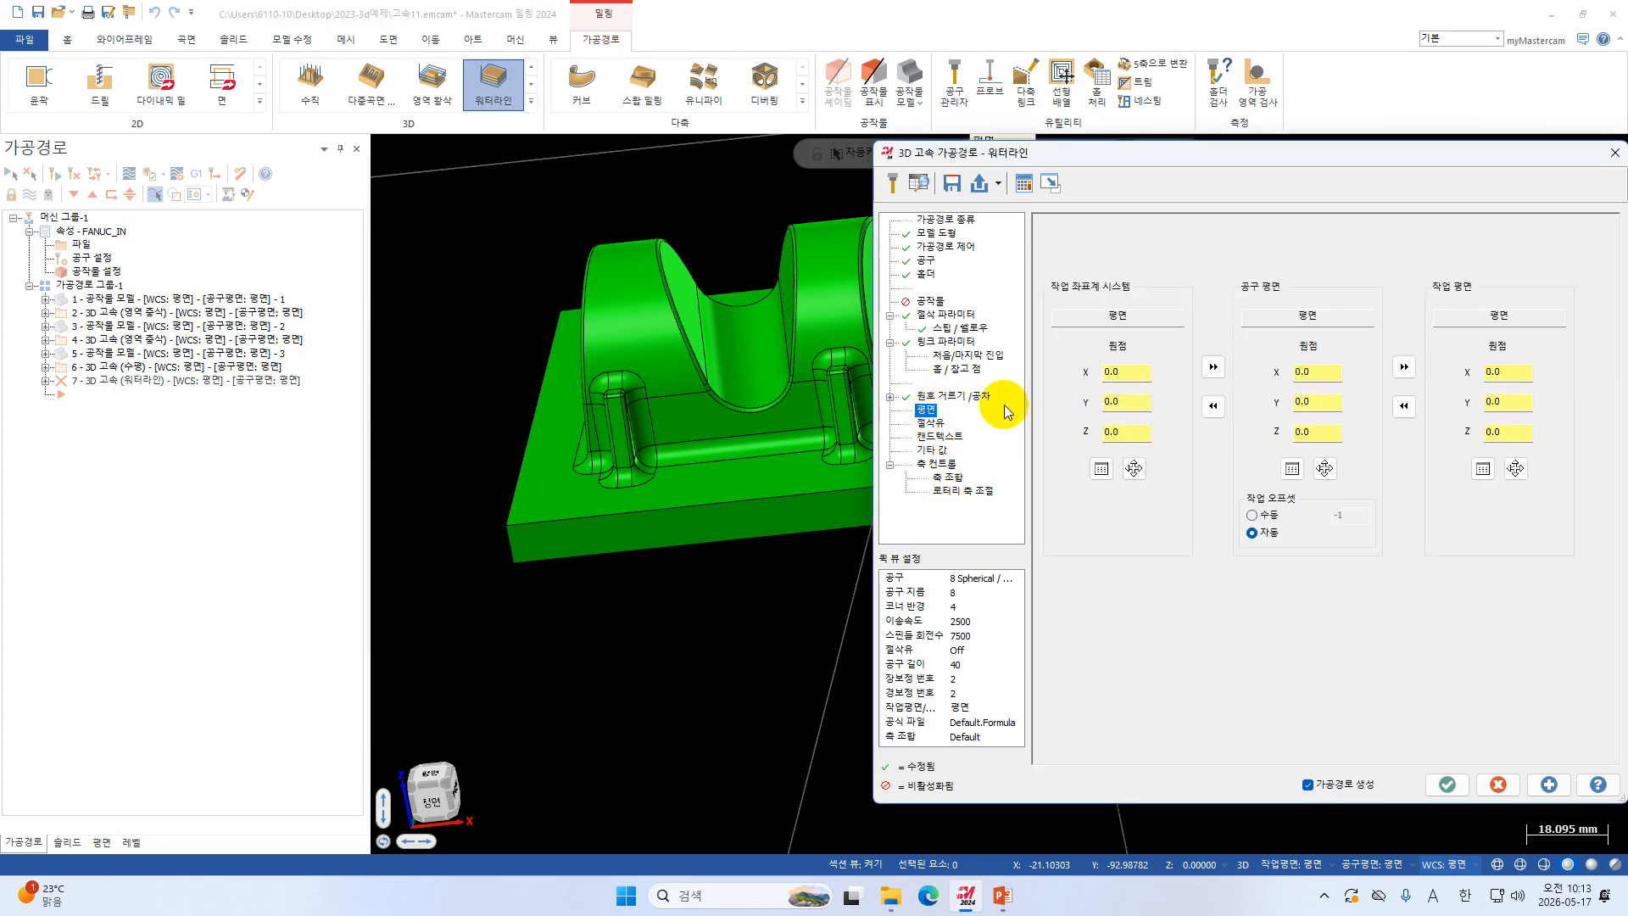
click(937, 423)
click(1325, 337)
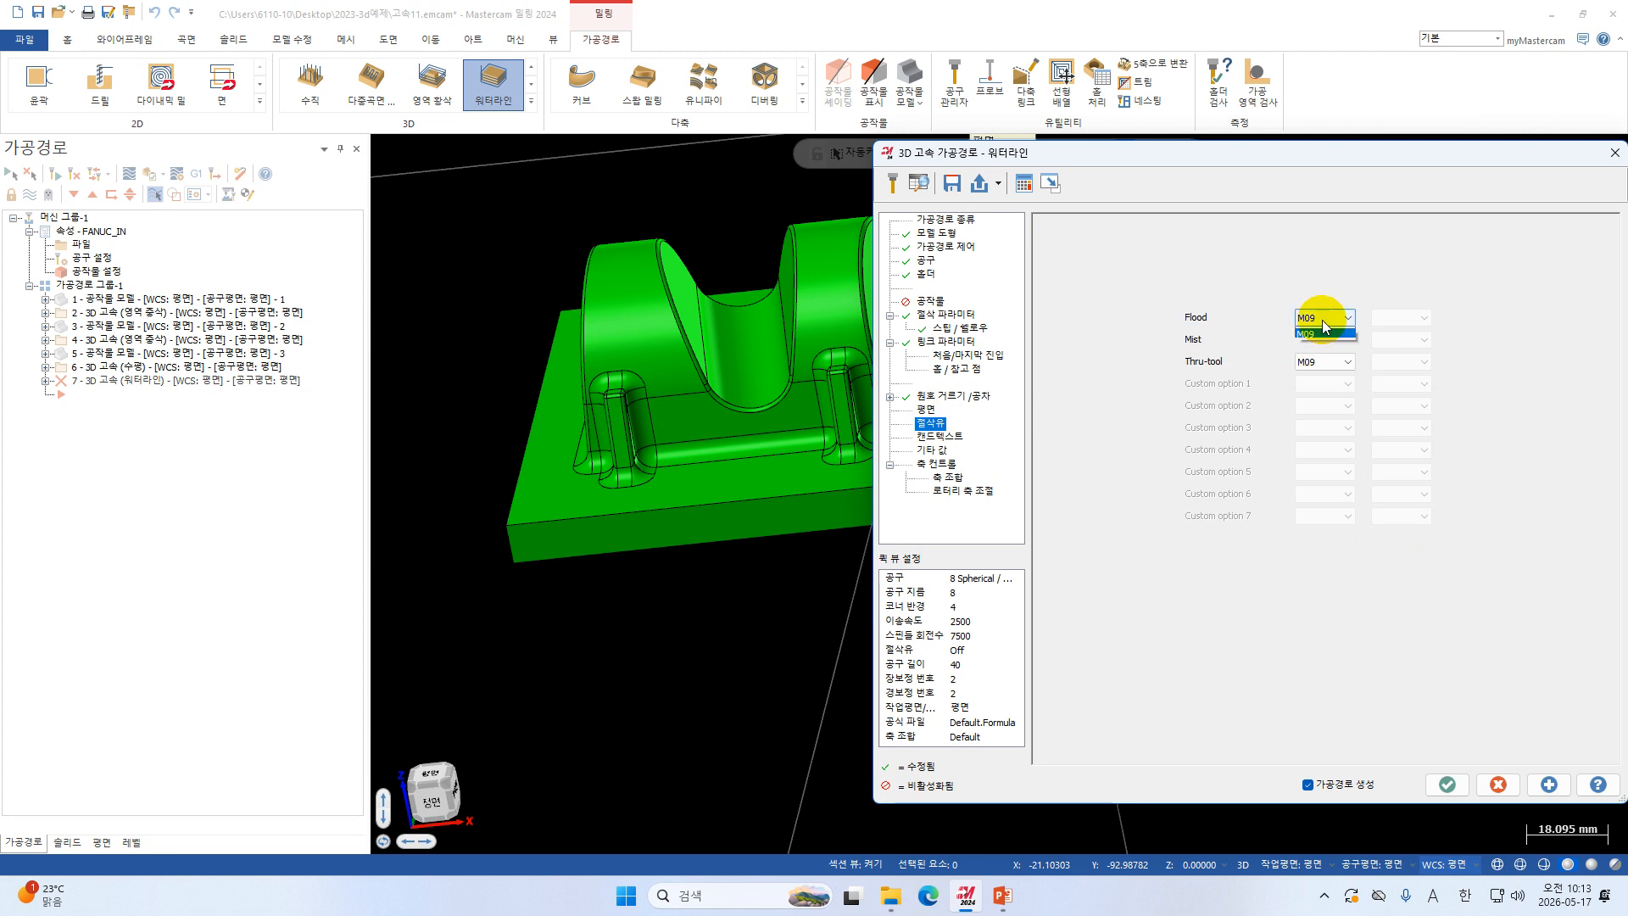
click(1321, 333)
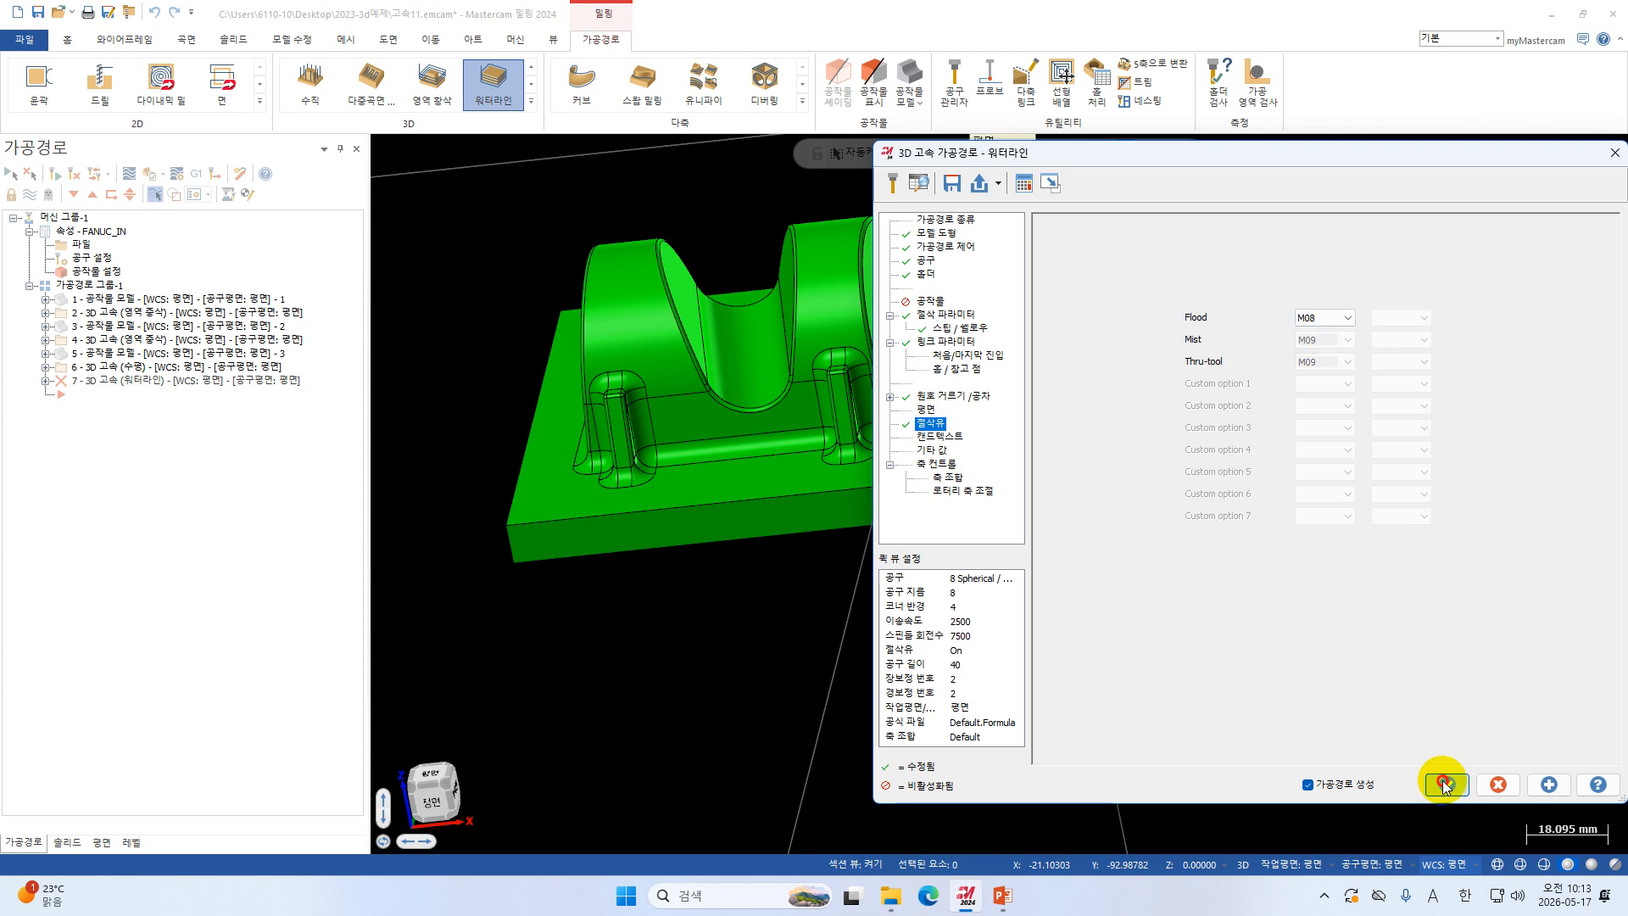
click(1443, 781)
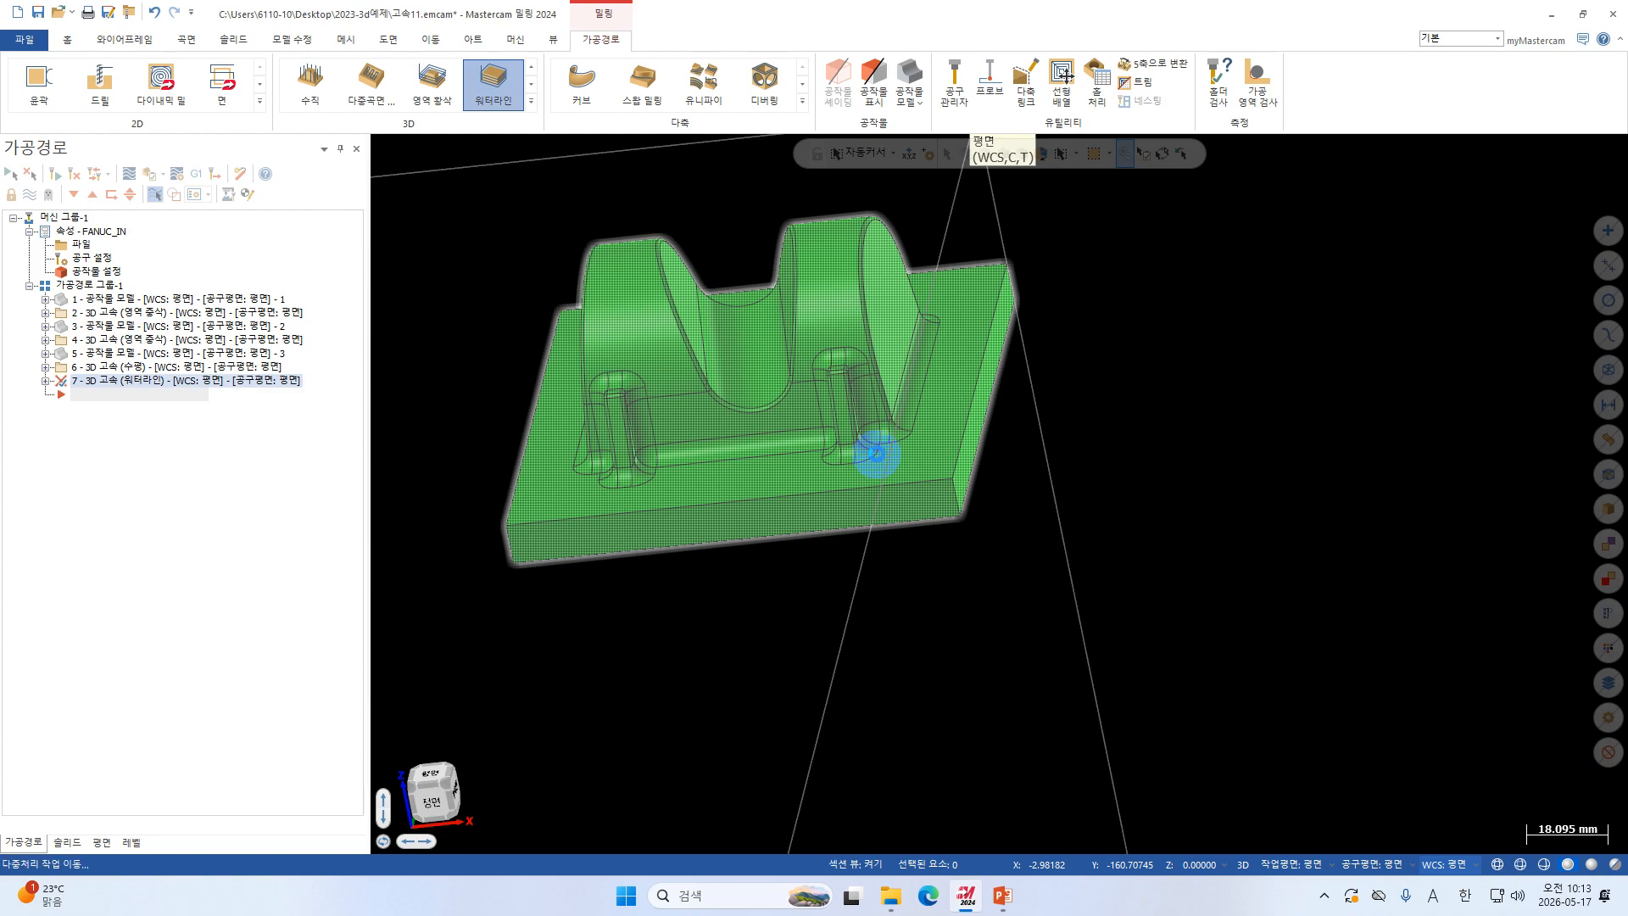
Inspect the Waterline toolpath, select stock model 3 with the horizontal and Waterline operations, and start their verification.
middle_drag(876, 454, 893, 319)
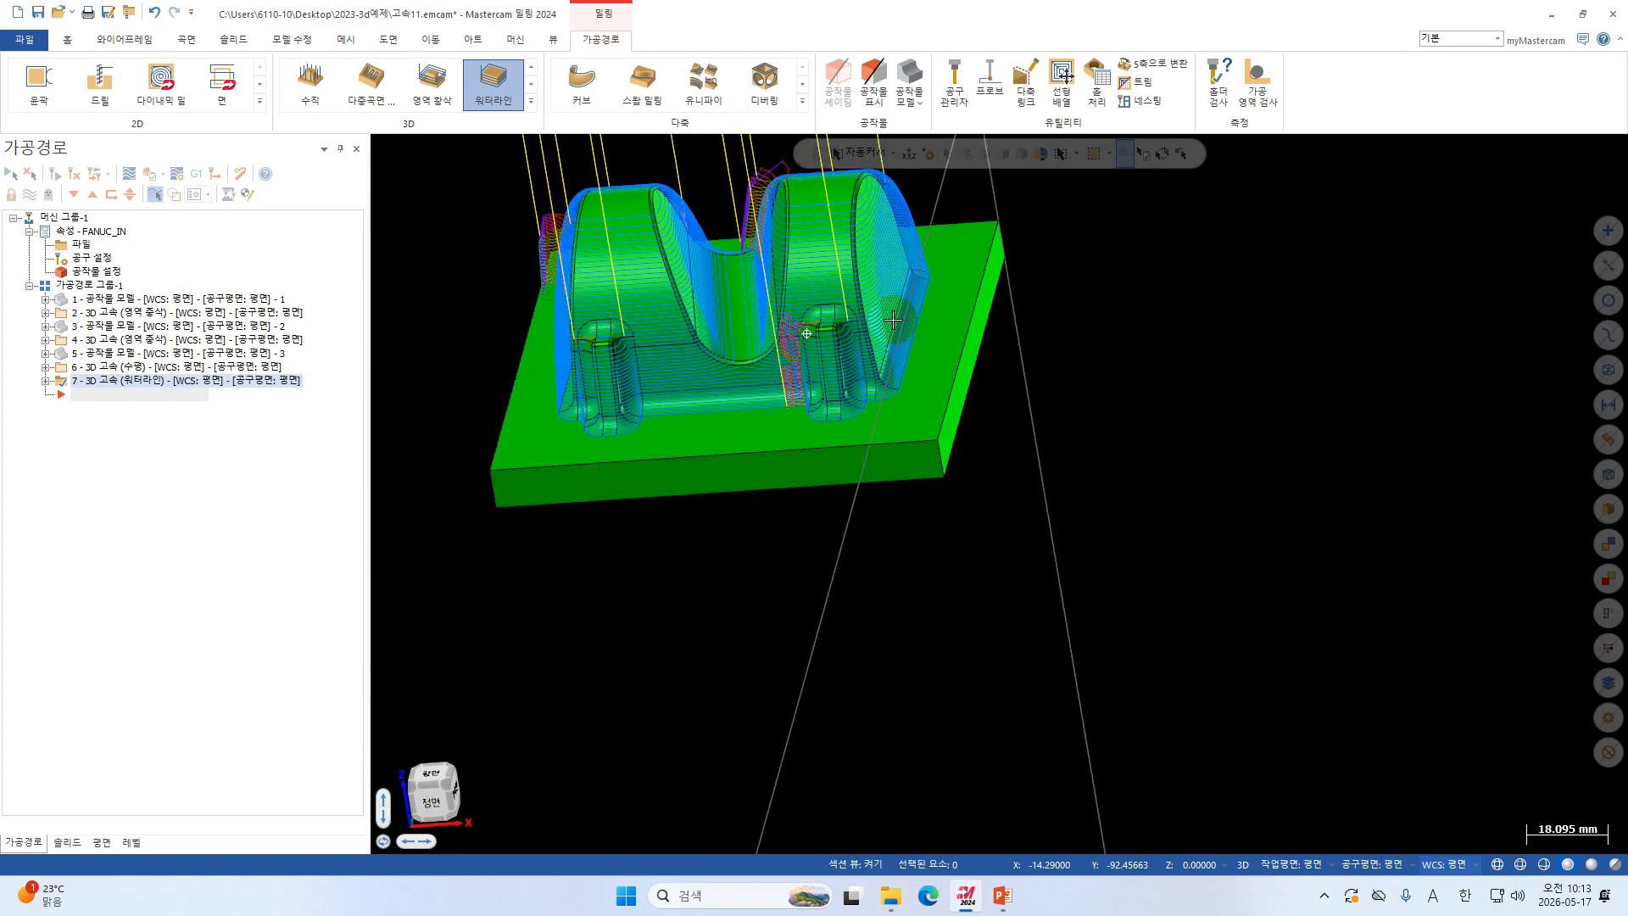
scroll(856, 381, up, 5)
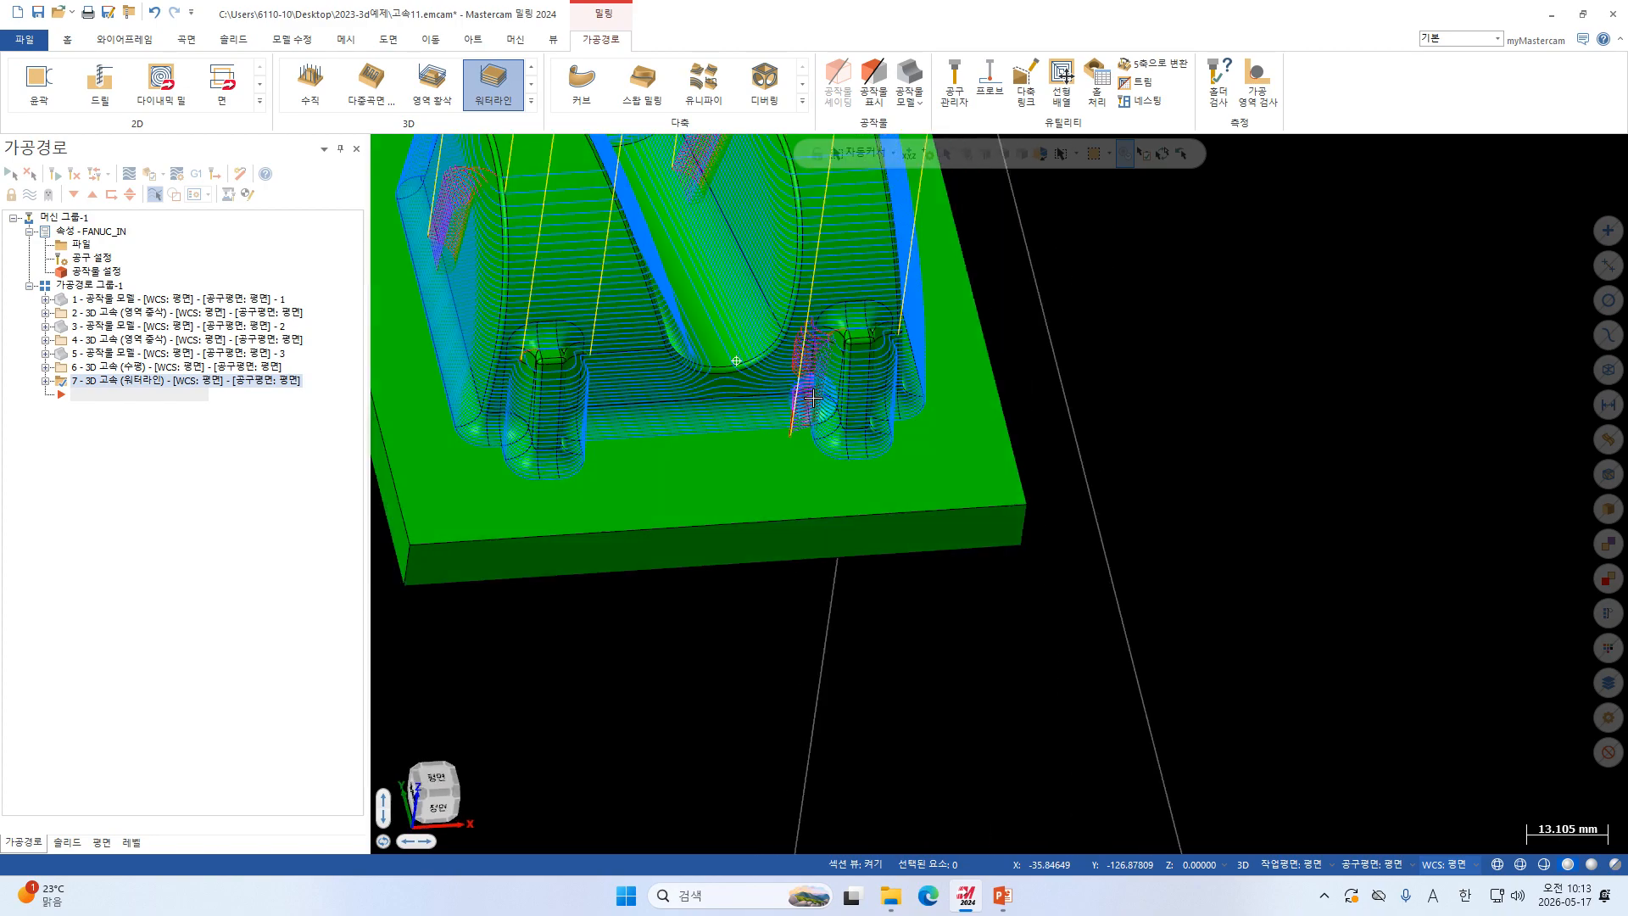
scroll(761, 384, up, 1)
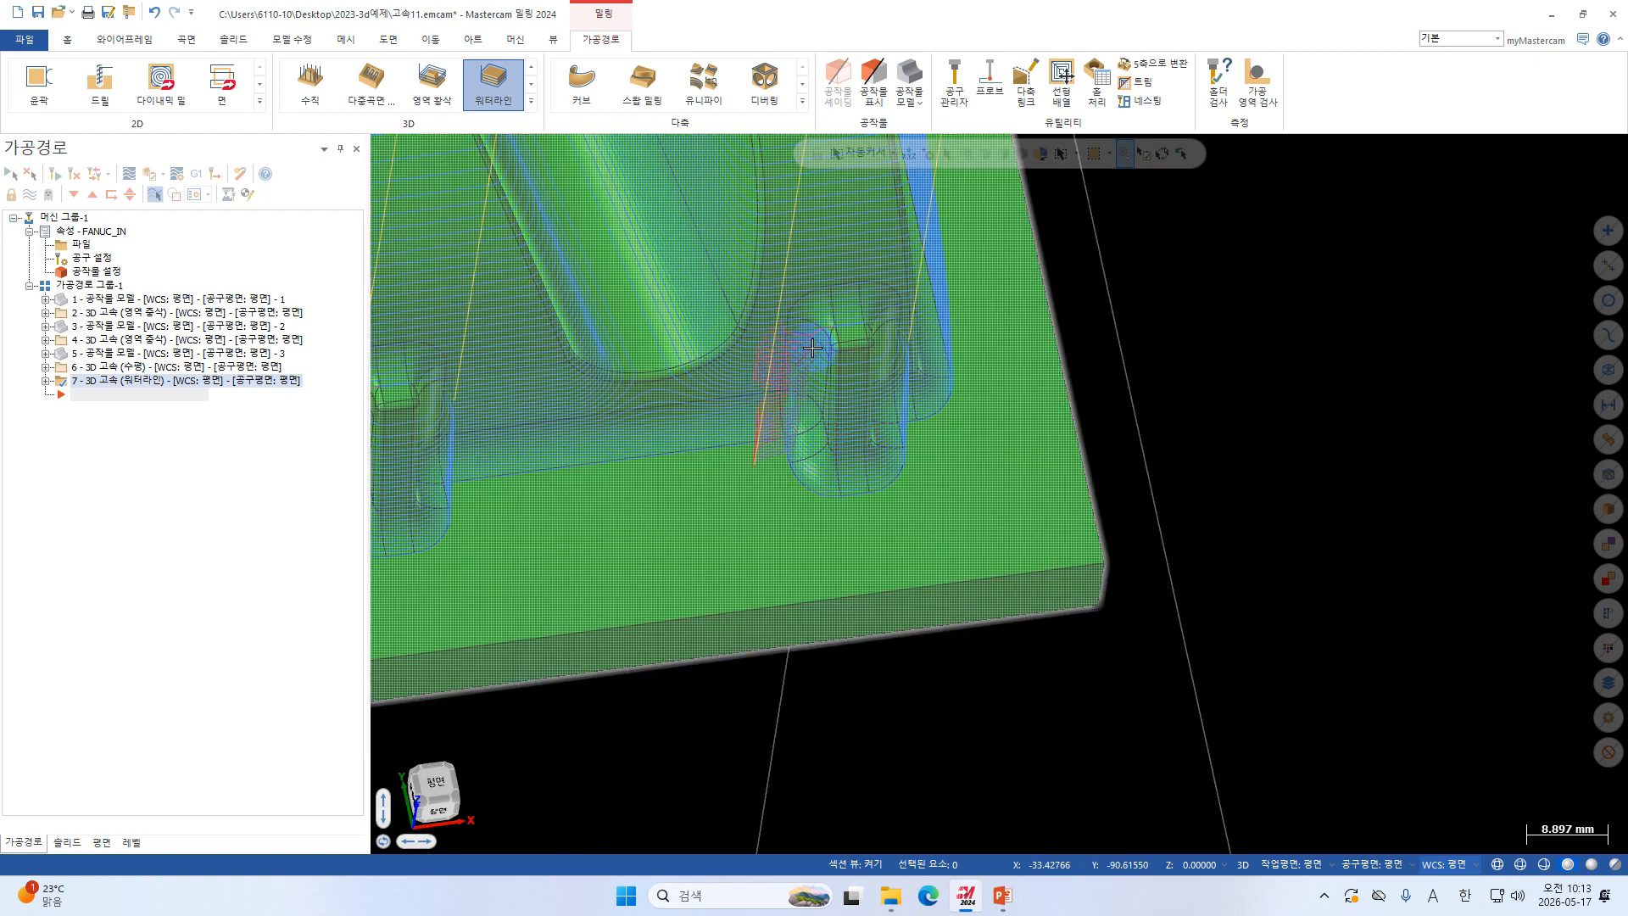
middle_drag(812, 348, 794, 285)
scroll(791, 315, down, 5)
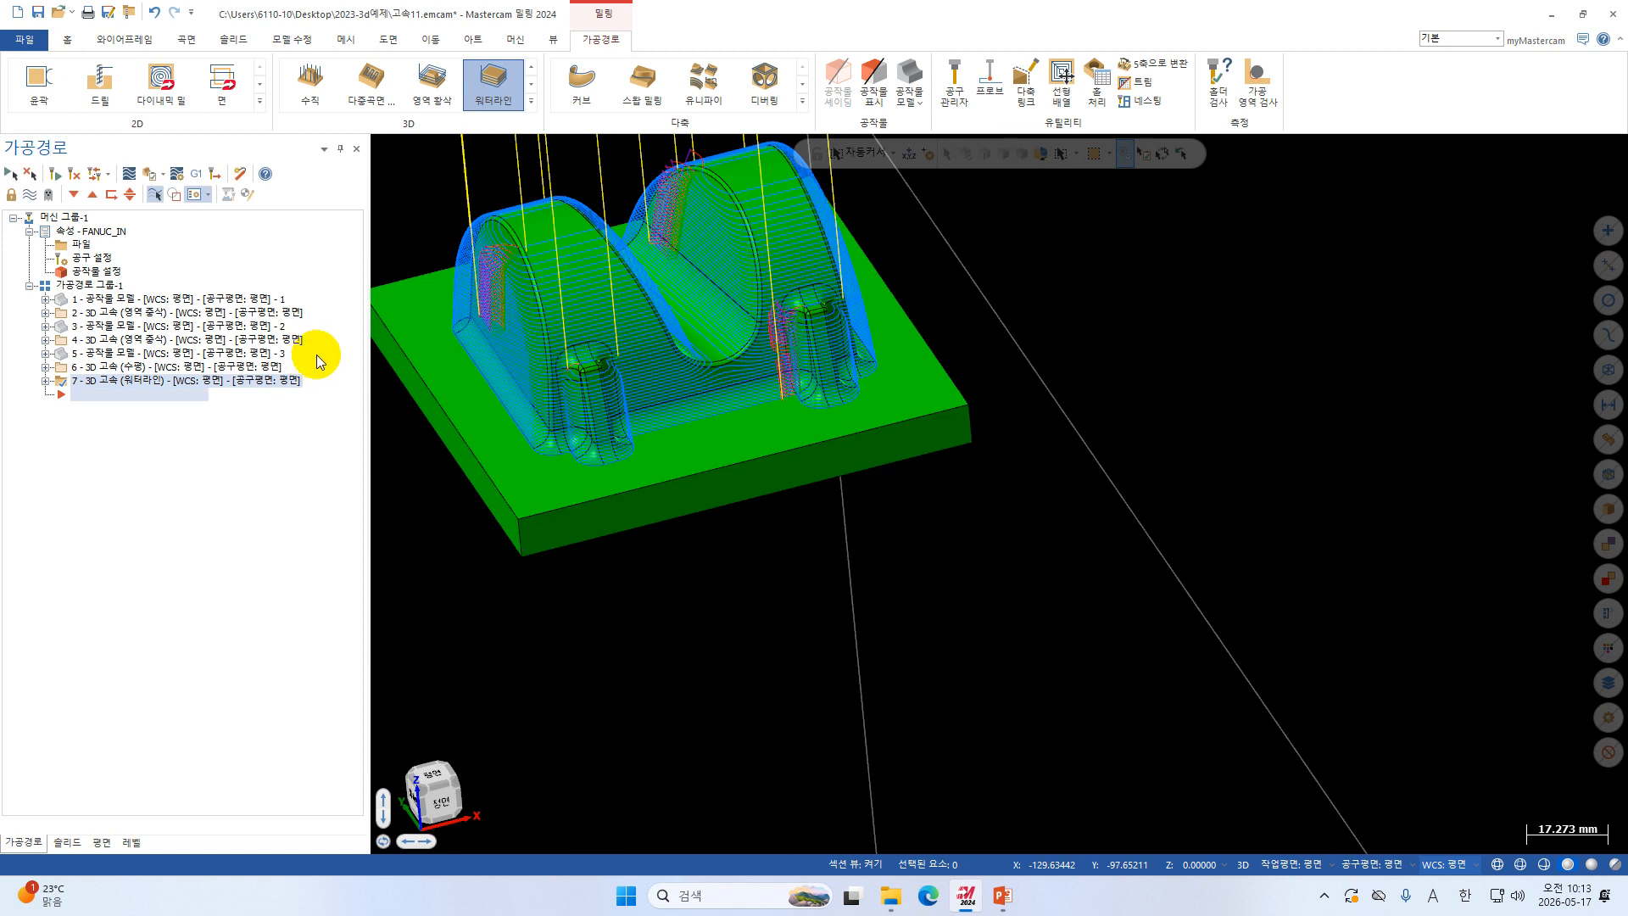
click(58, 386)
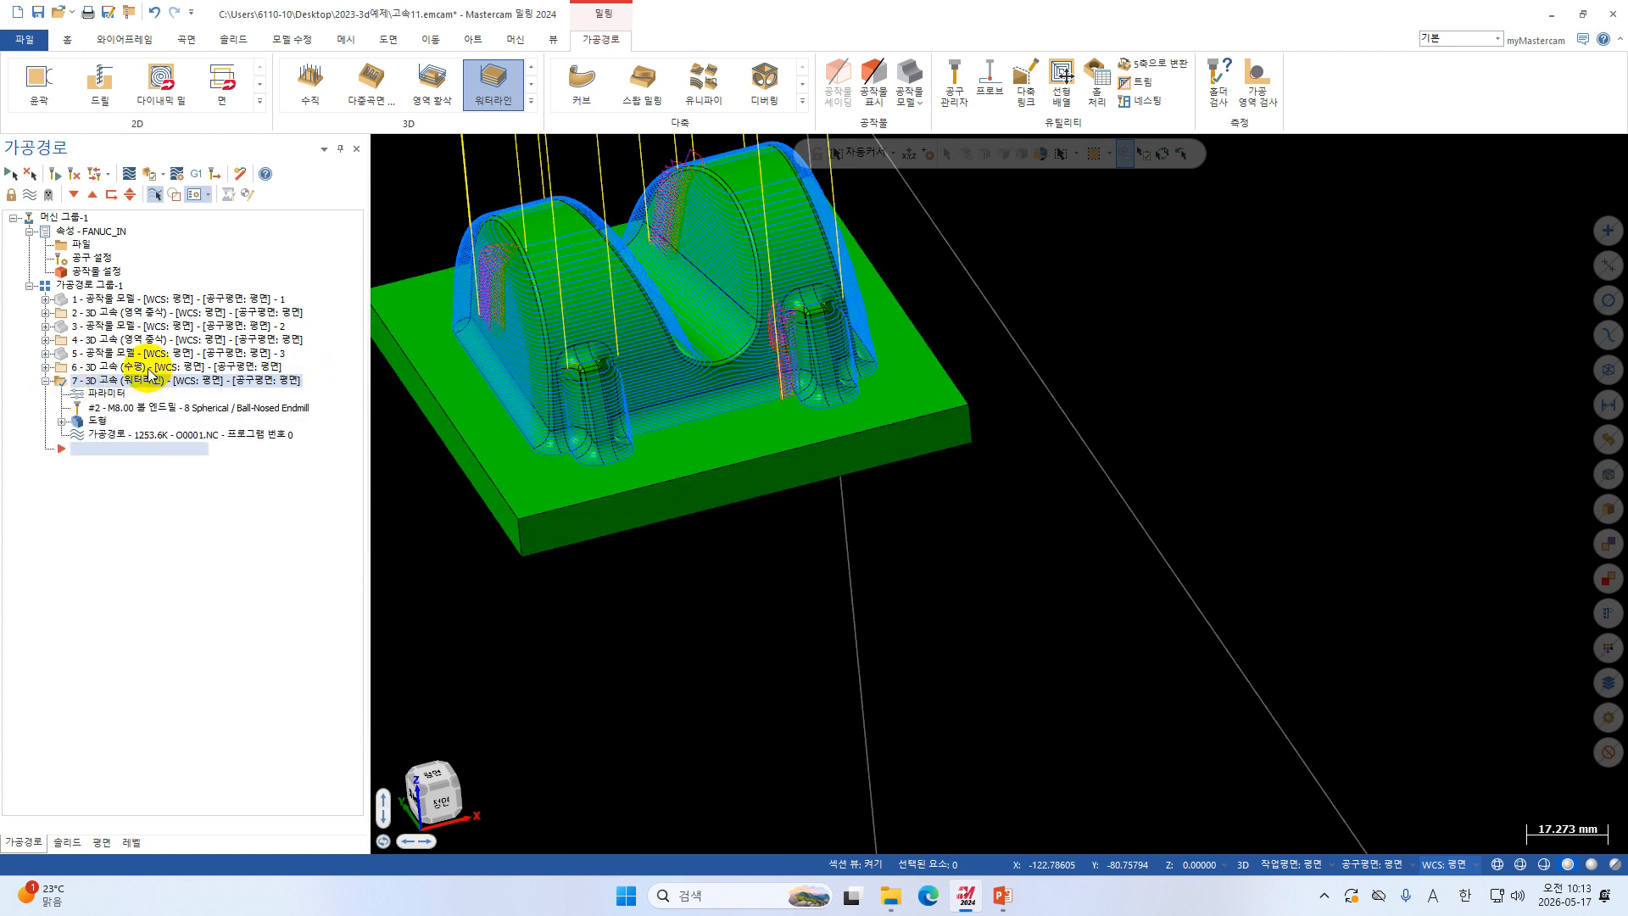
click(91, 368)
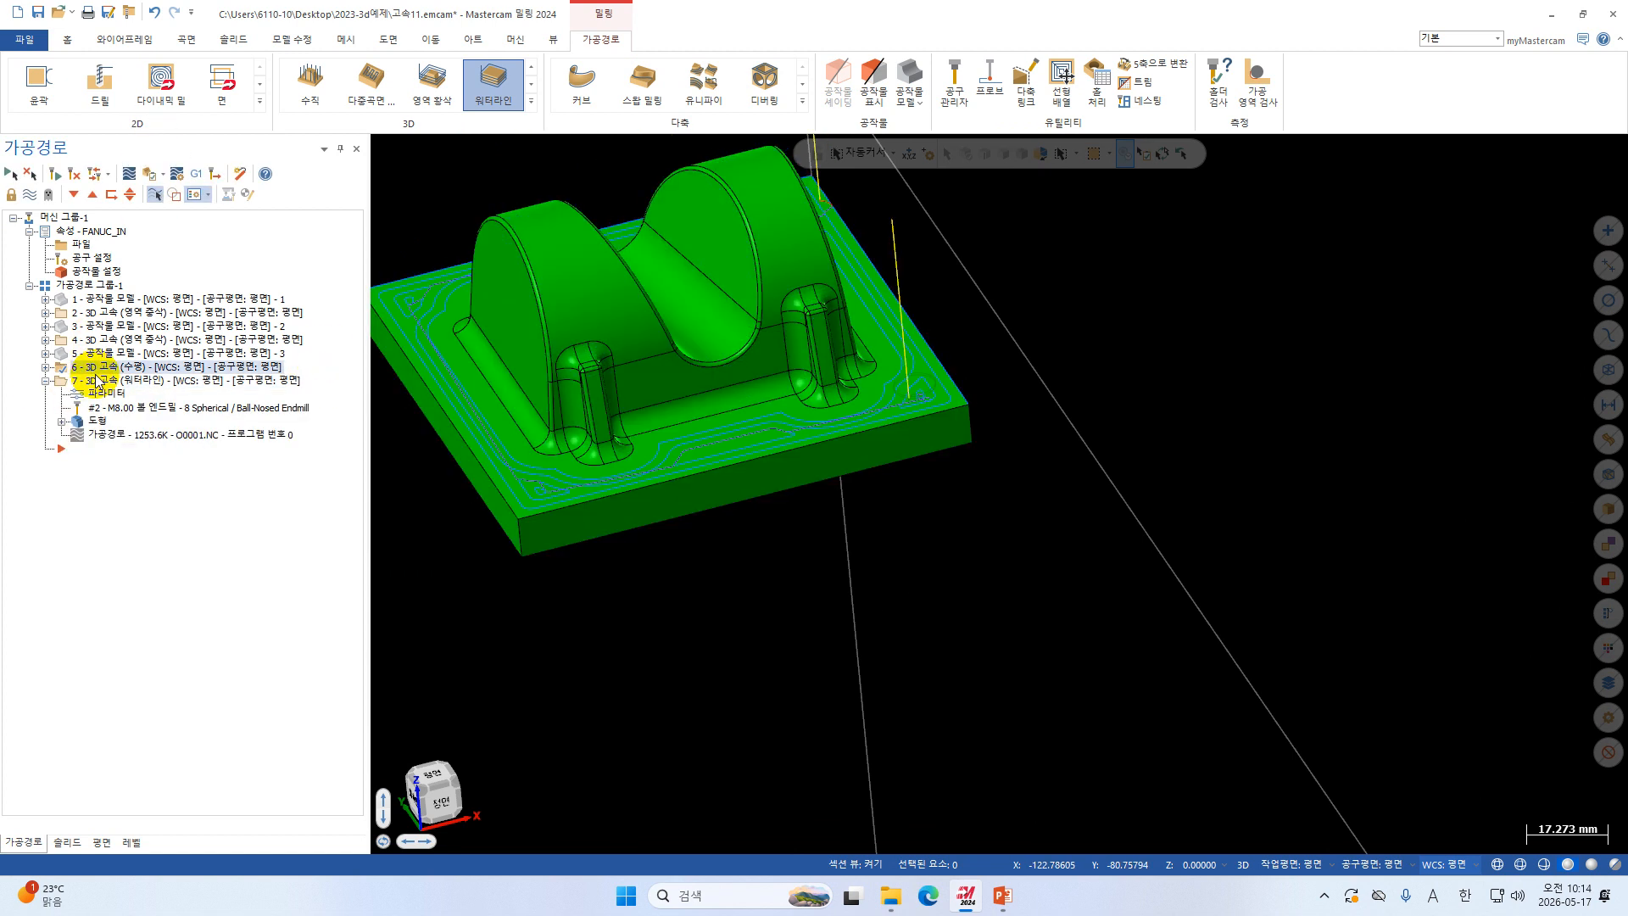
click(88, 355)
click(108, 381)
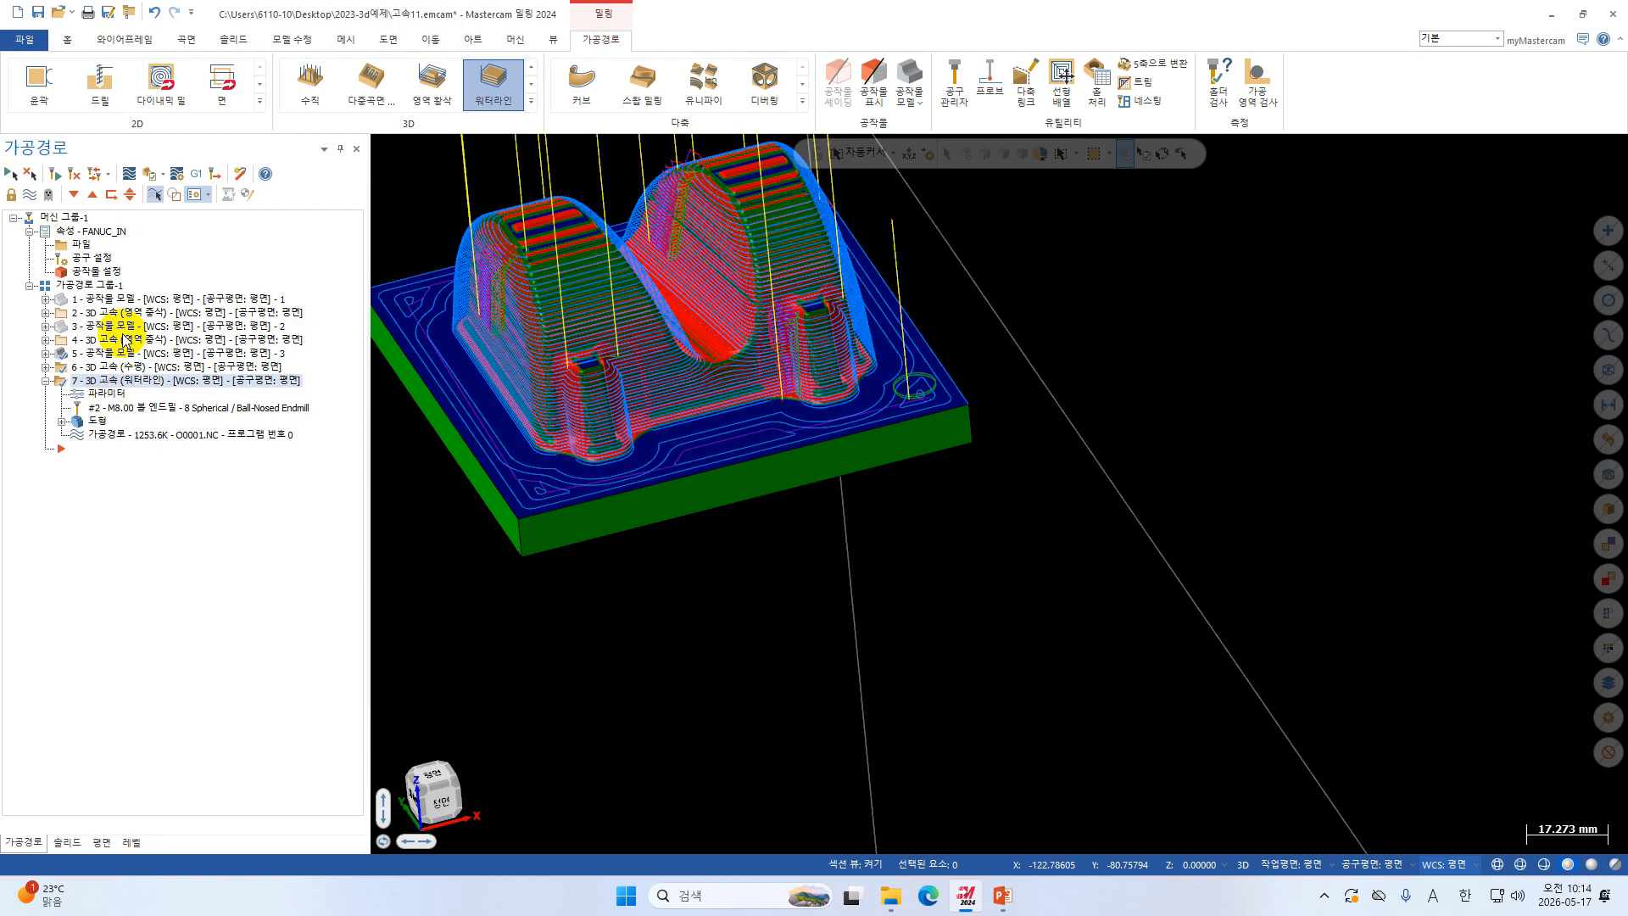
click(155, 177)
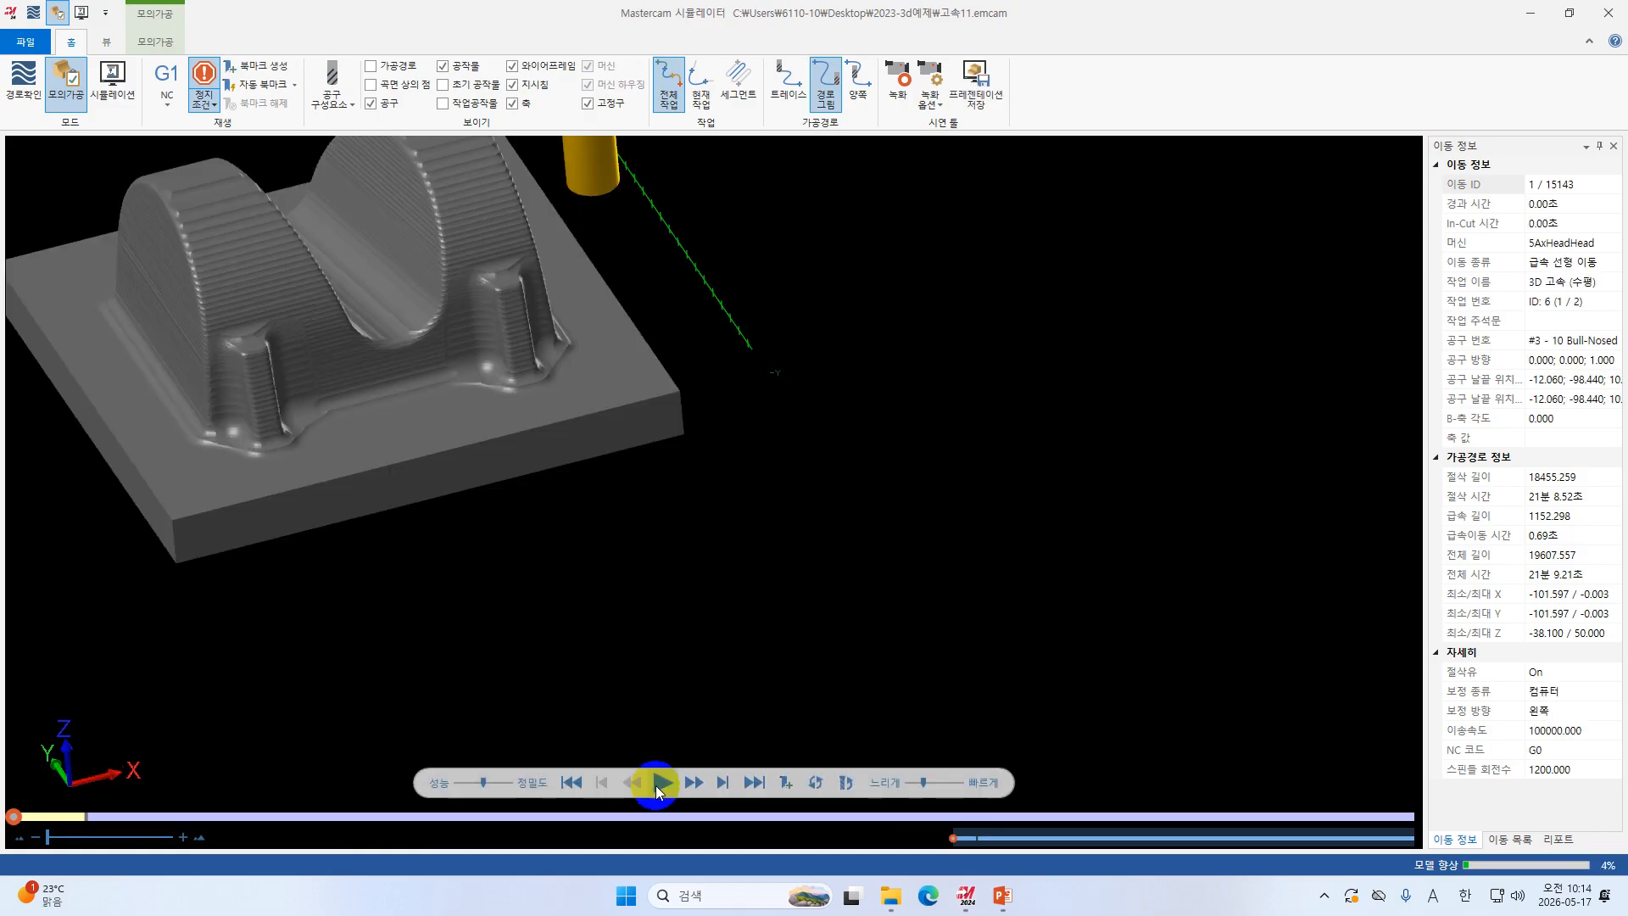
Play the cutting simulation through the tool change to its end, examine the machined part, and close the simulator.
scroll(476, 332, down, 2)
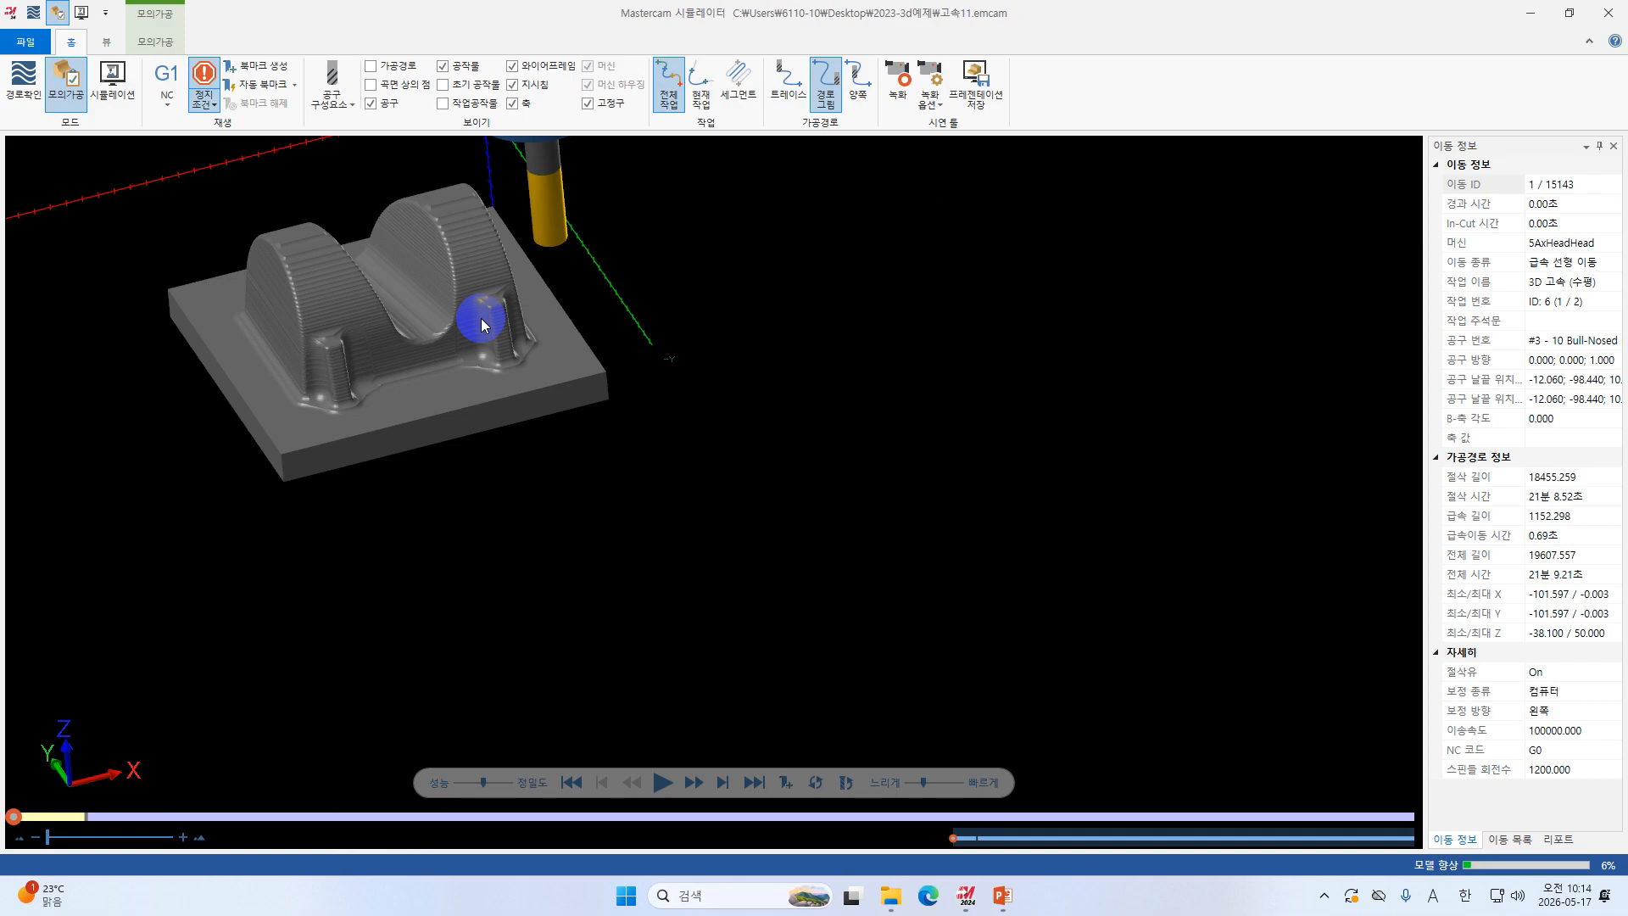
scroll(479, 335, up, 3)
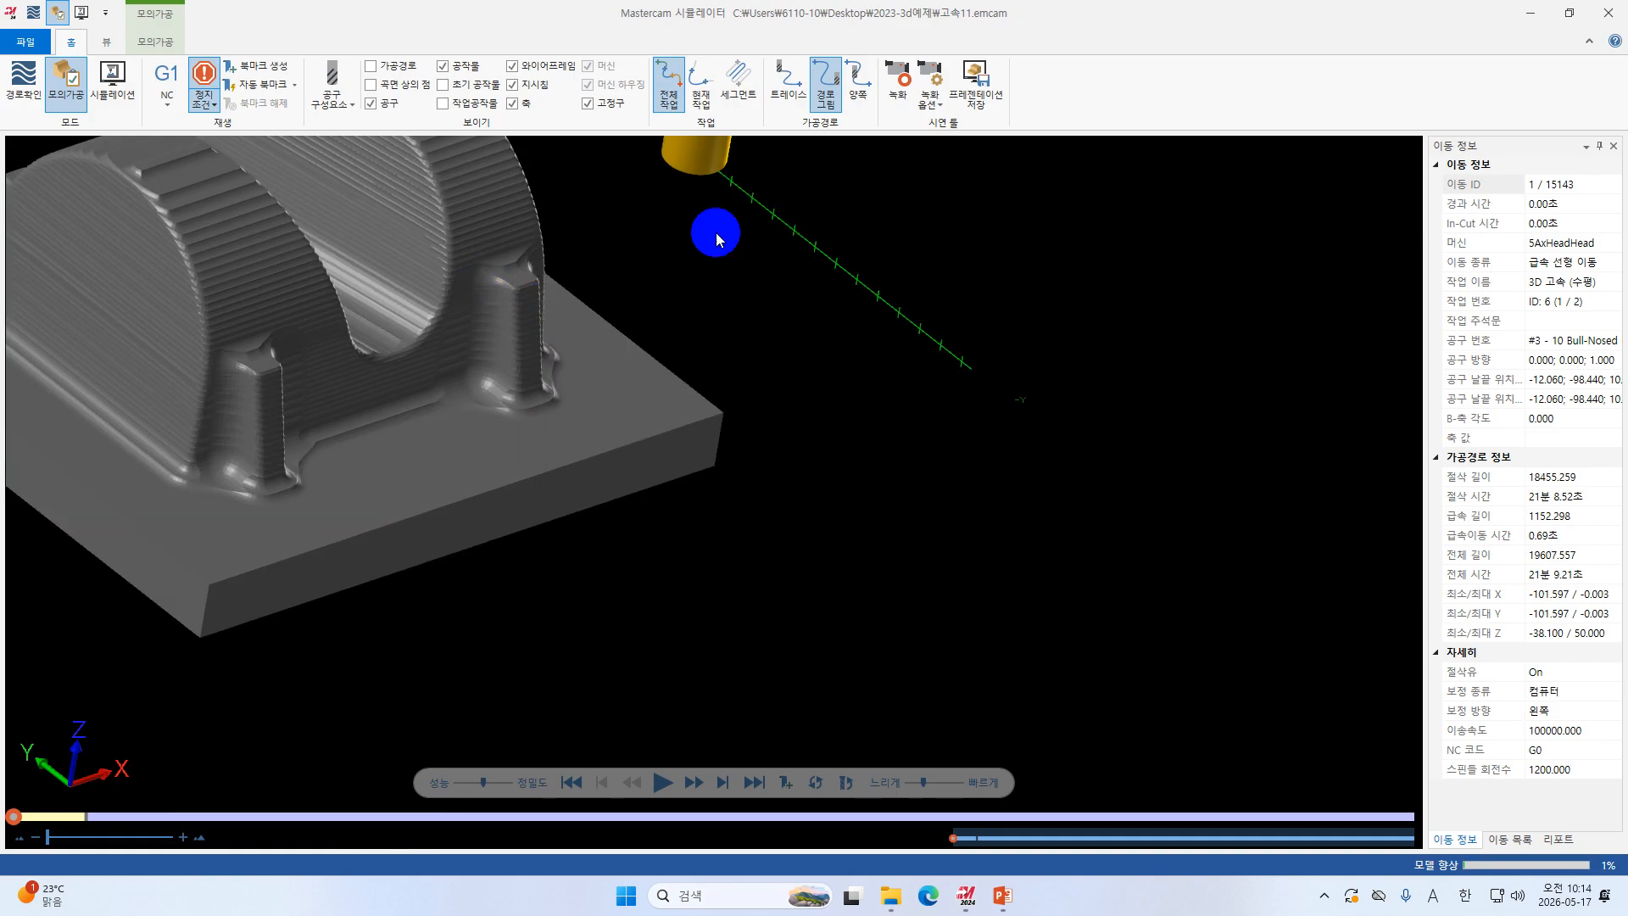
click(665, 783)
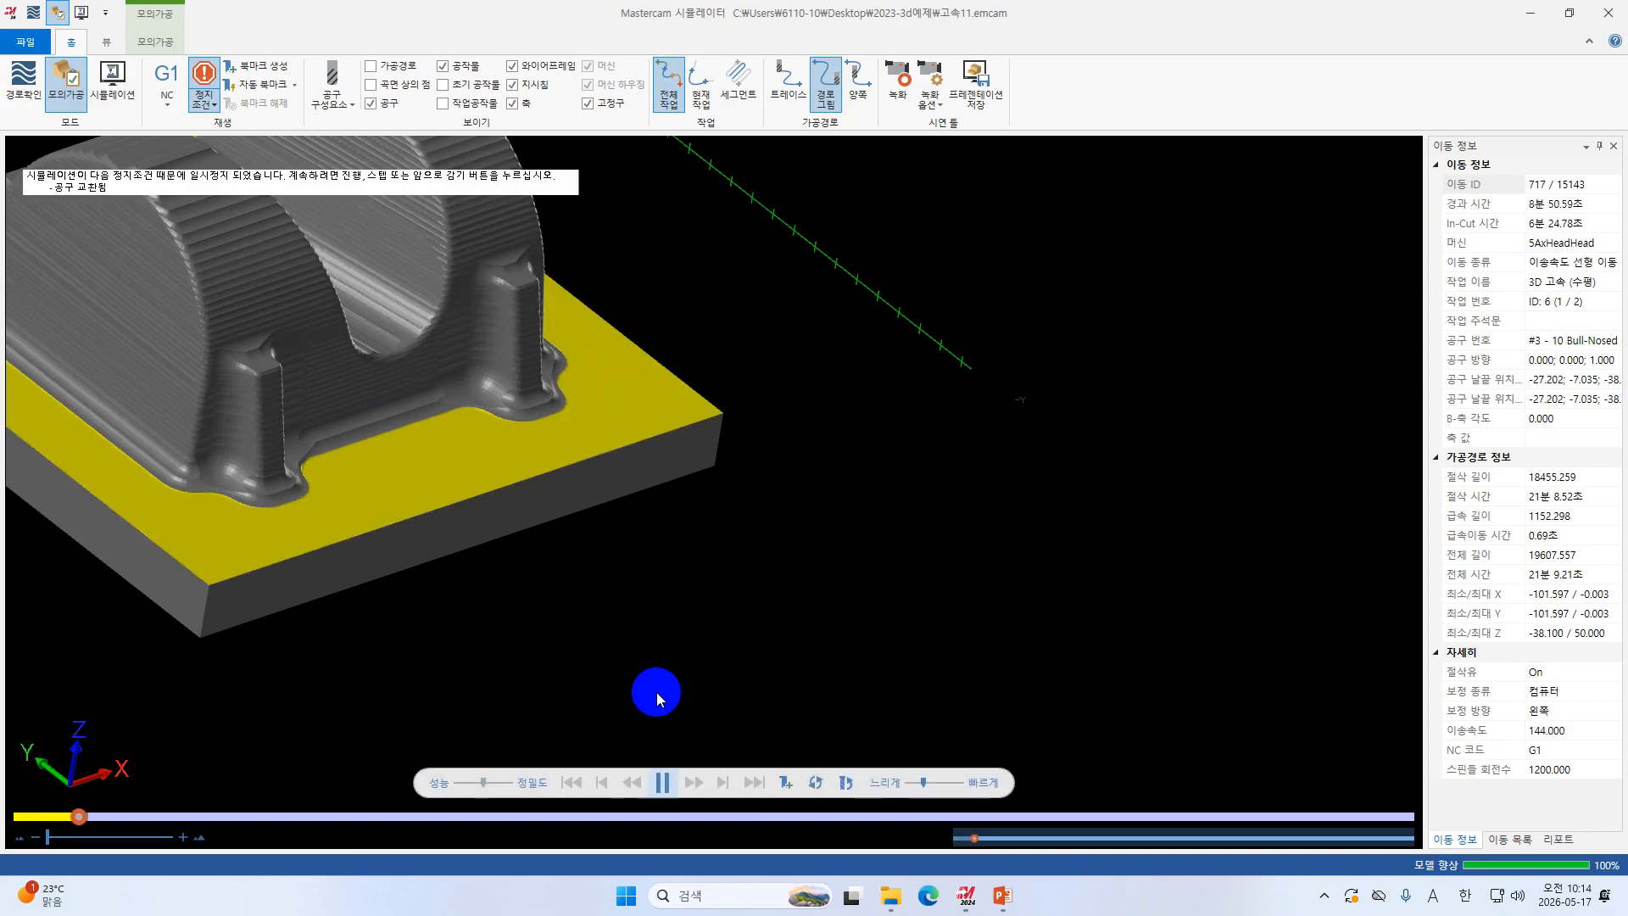
click(654, 783)
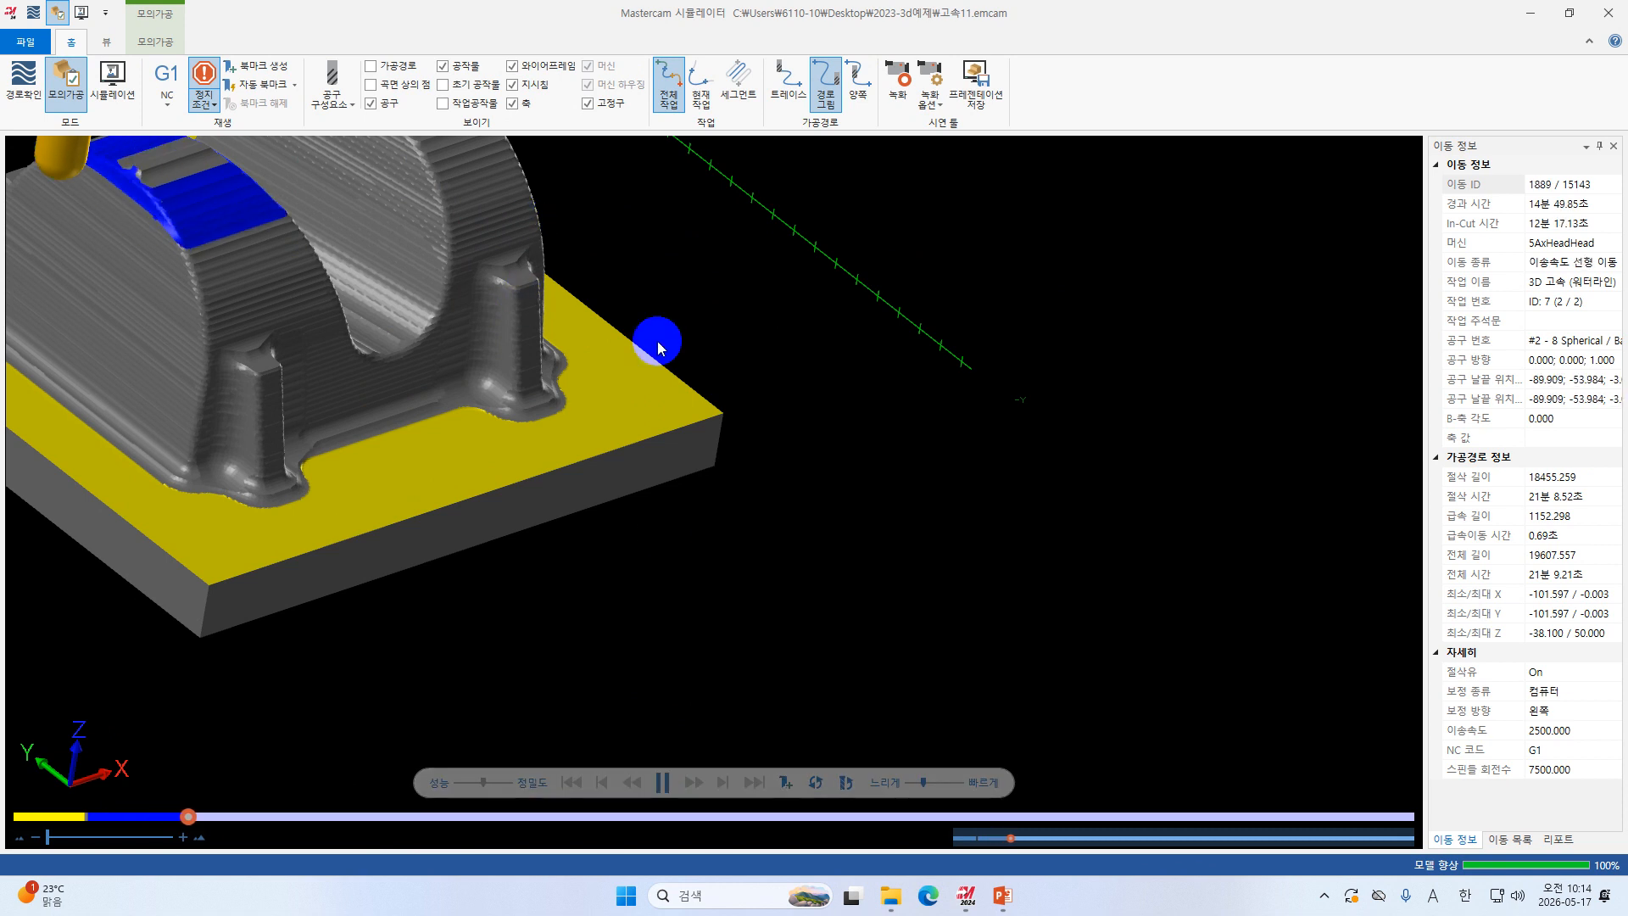
middle_drag(669, 349, 657, 344)
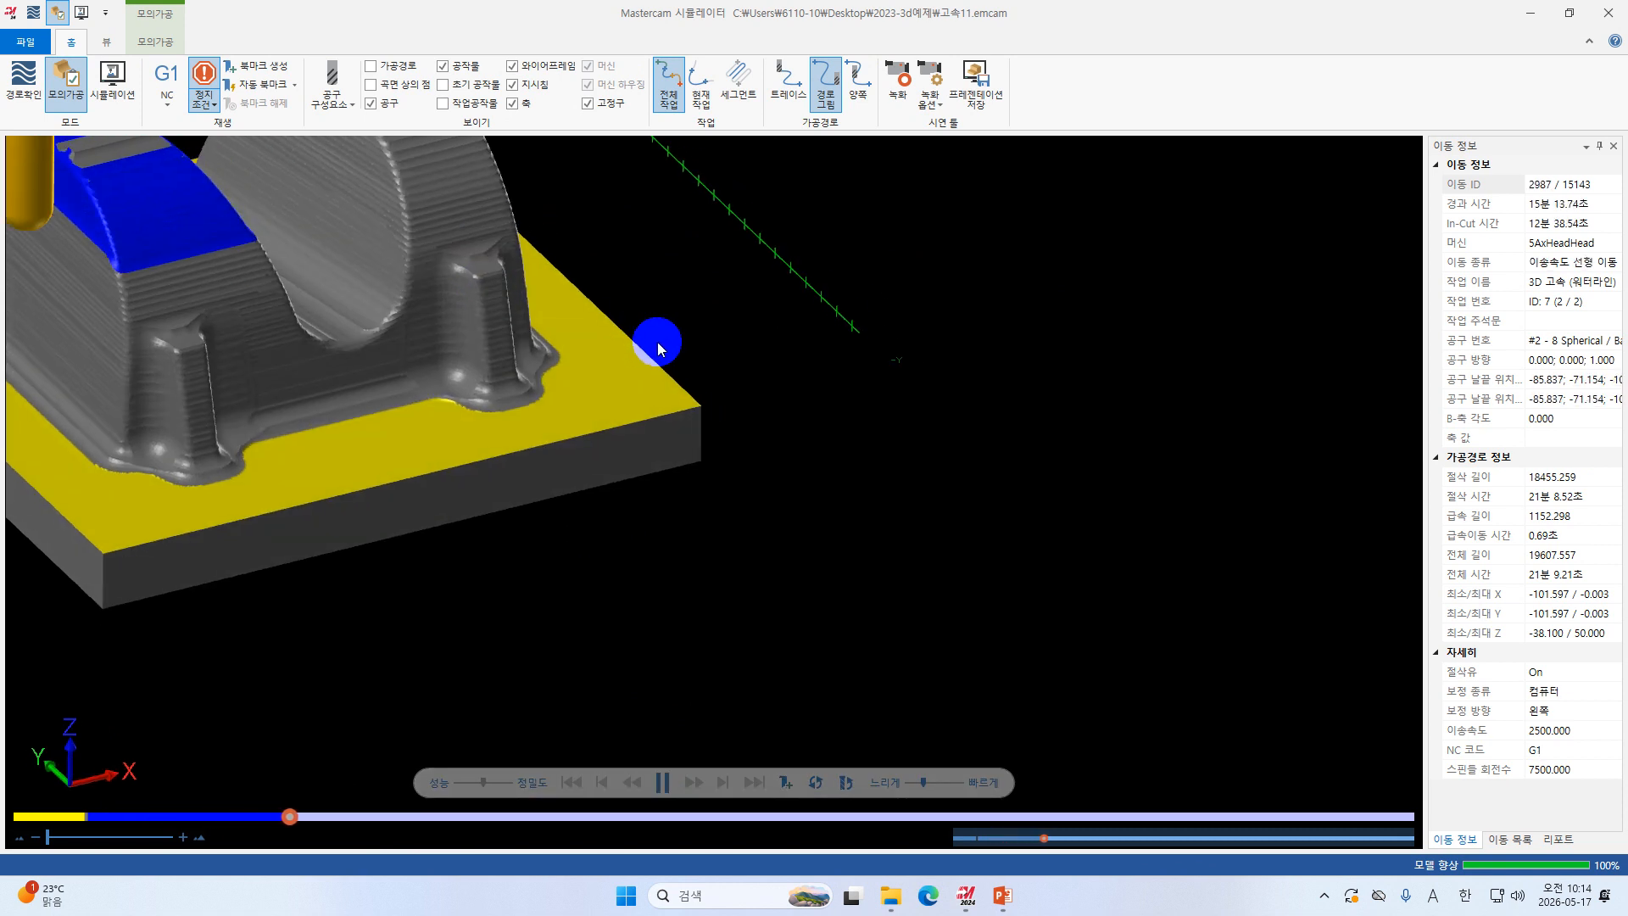
scroll(665, 343, down, 3)
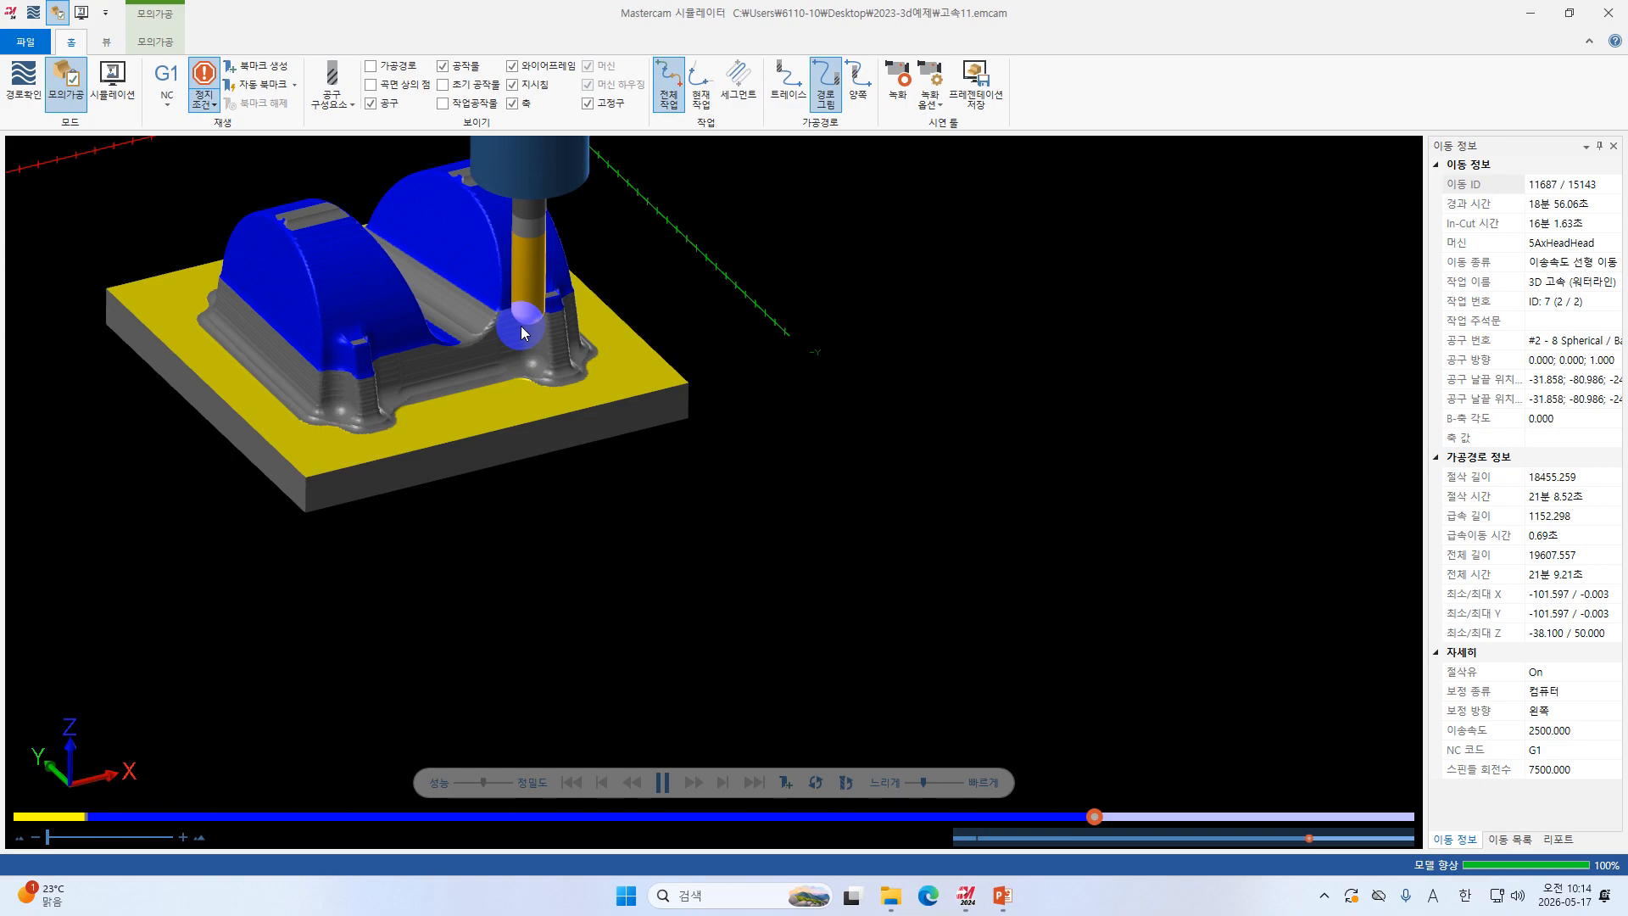
middle_drag(580, 267, 574, 263)
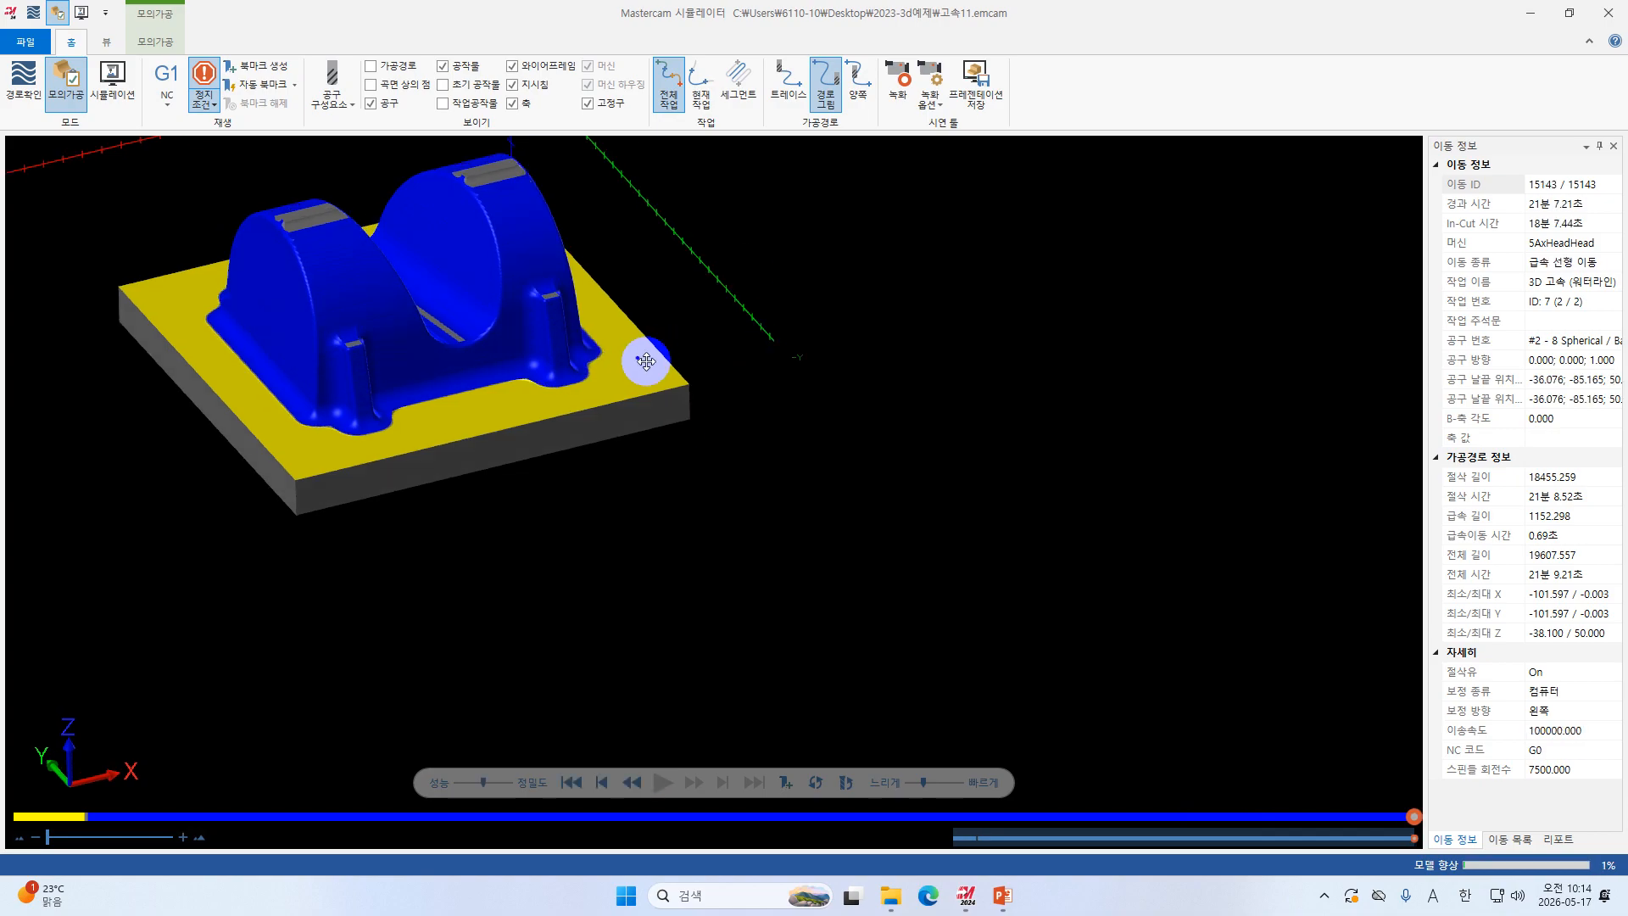
middle_drag(640, 356, 570, 370)
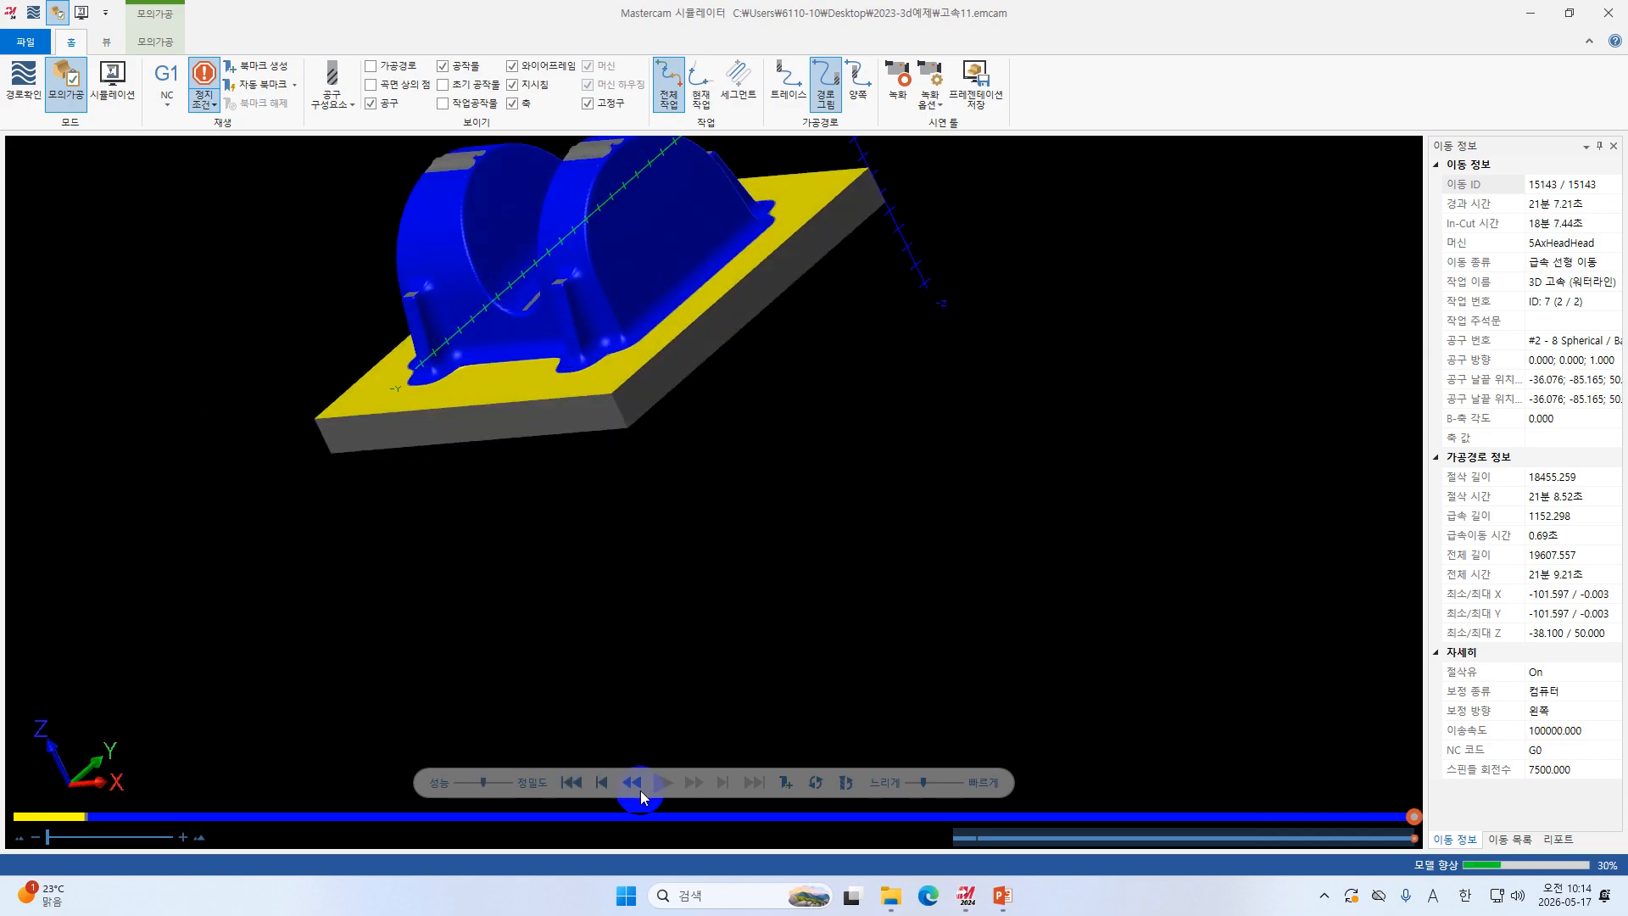
click(1607, 16)
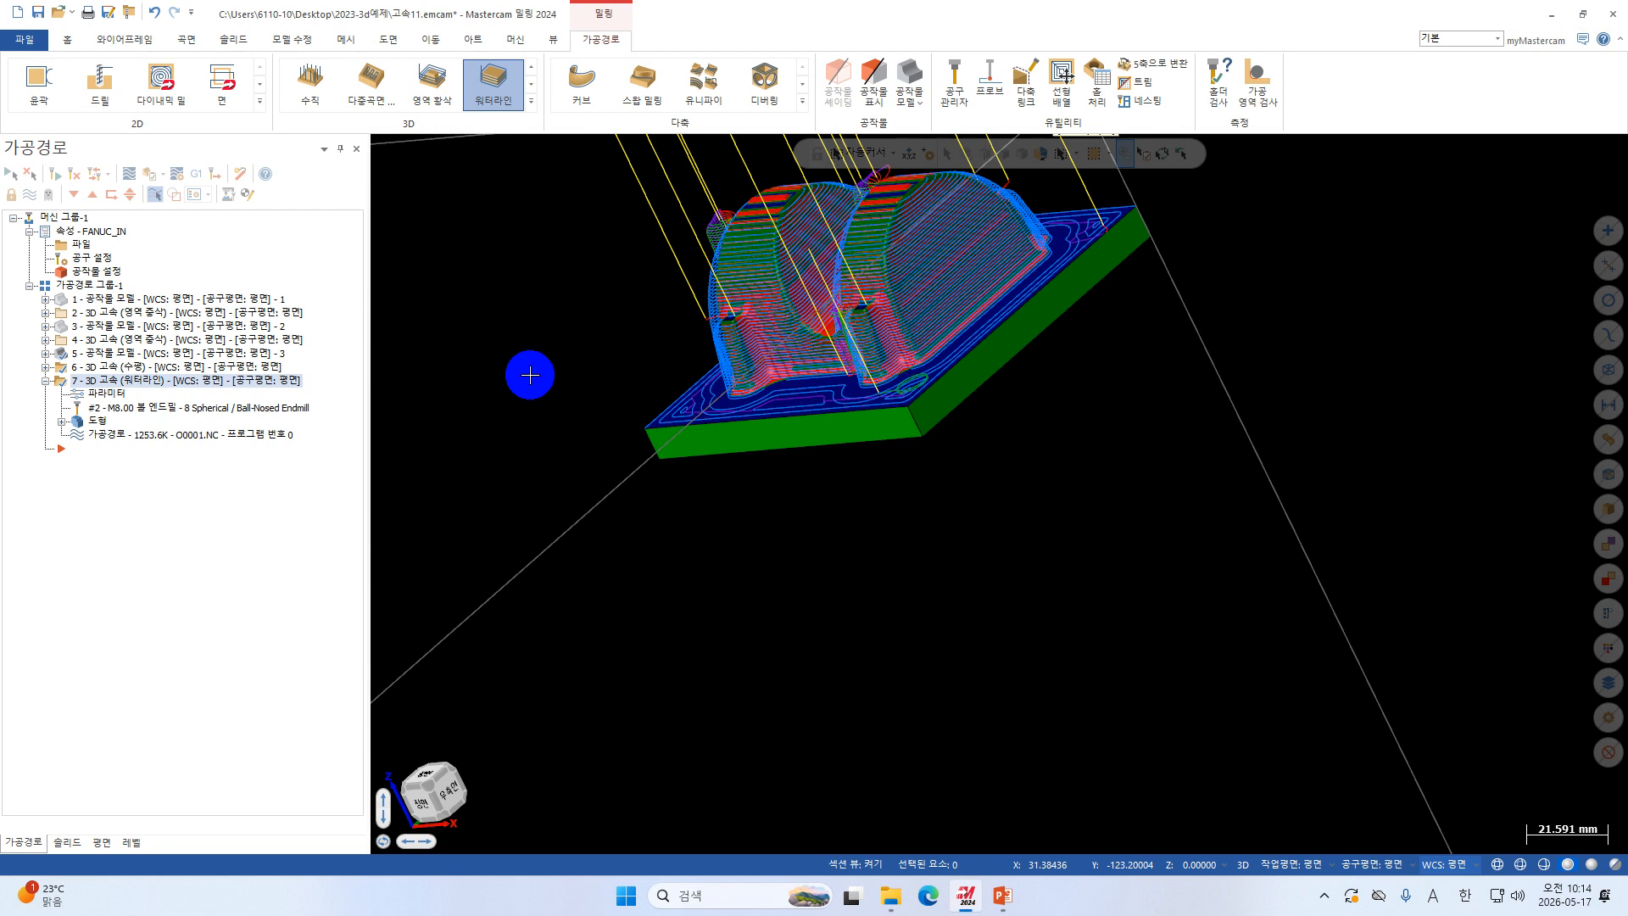
Review the corner rounding in the Waterline cut parameters and examine its toolpath around the part's lower fillets.
click(97, 394)
click(949, 314)
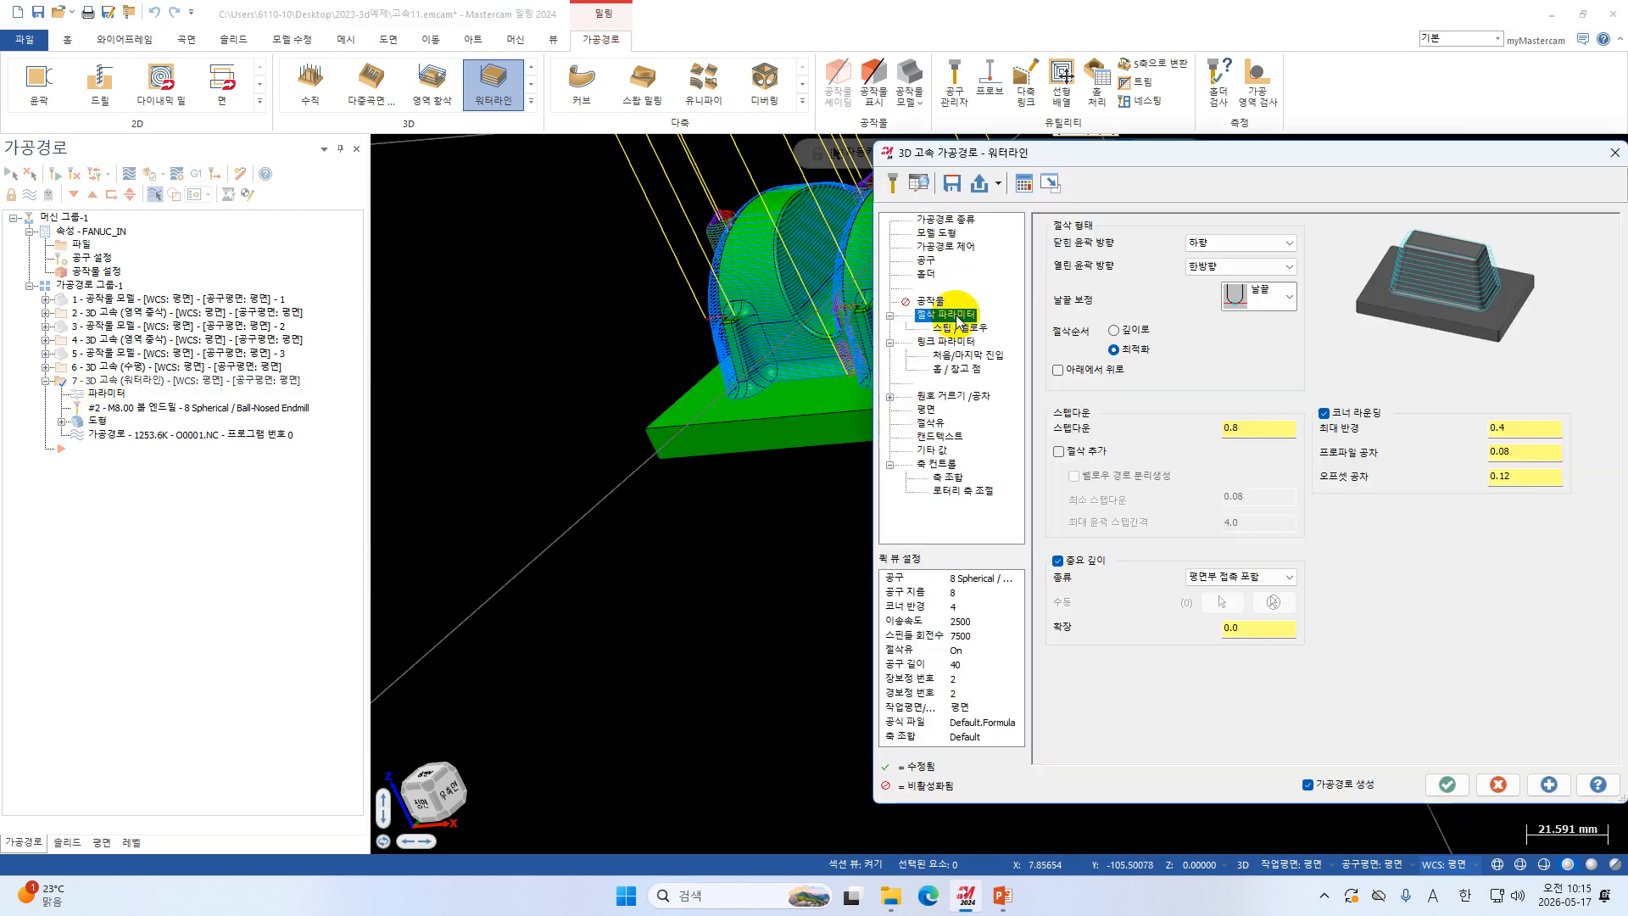
click(1482, 435)
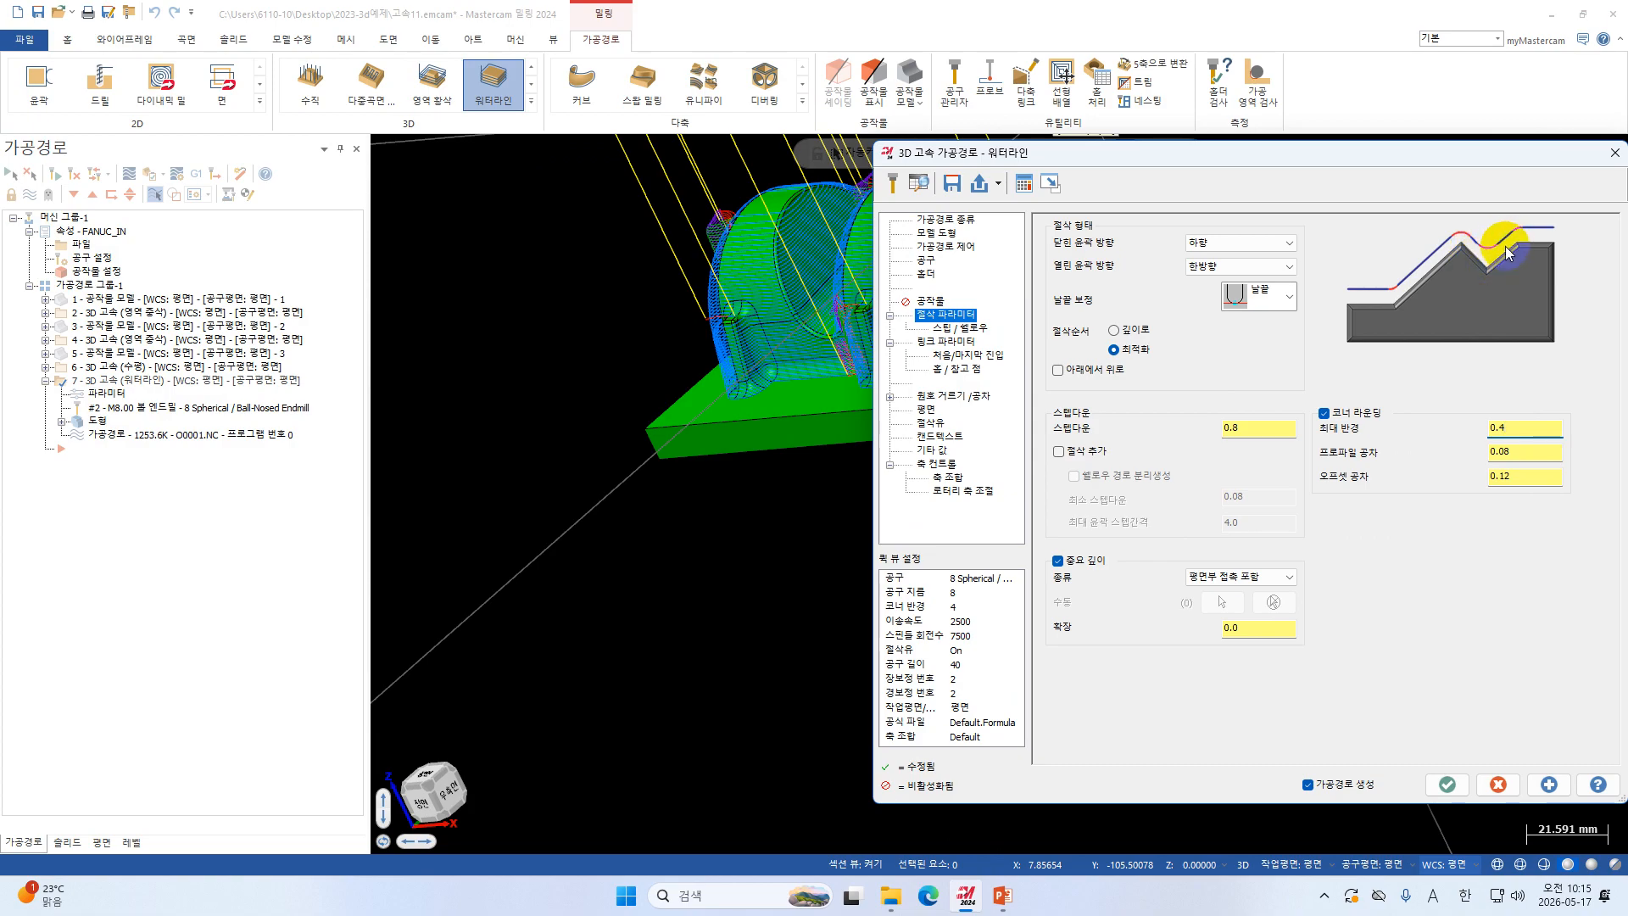
click(1440, 784)
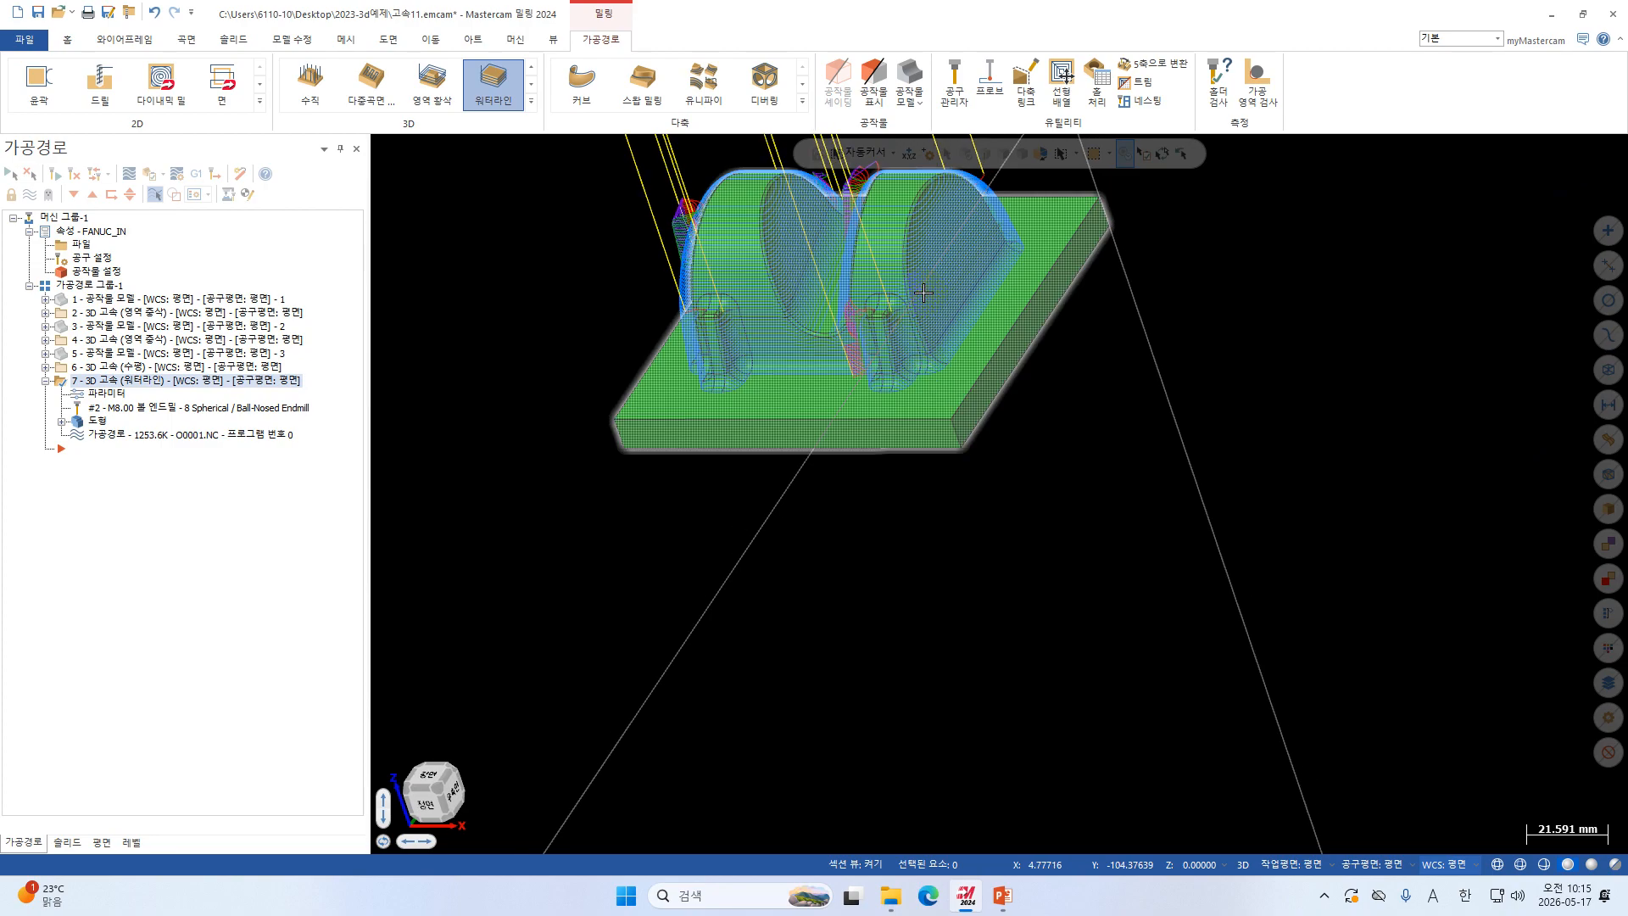
middle_drag(774, 393, 598, 263)
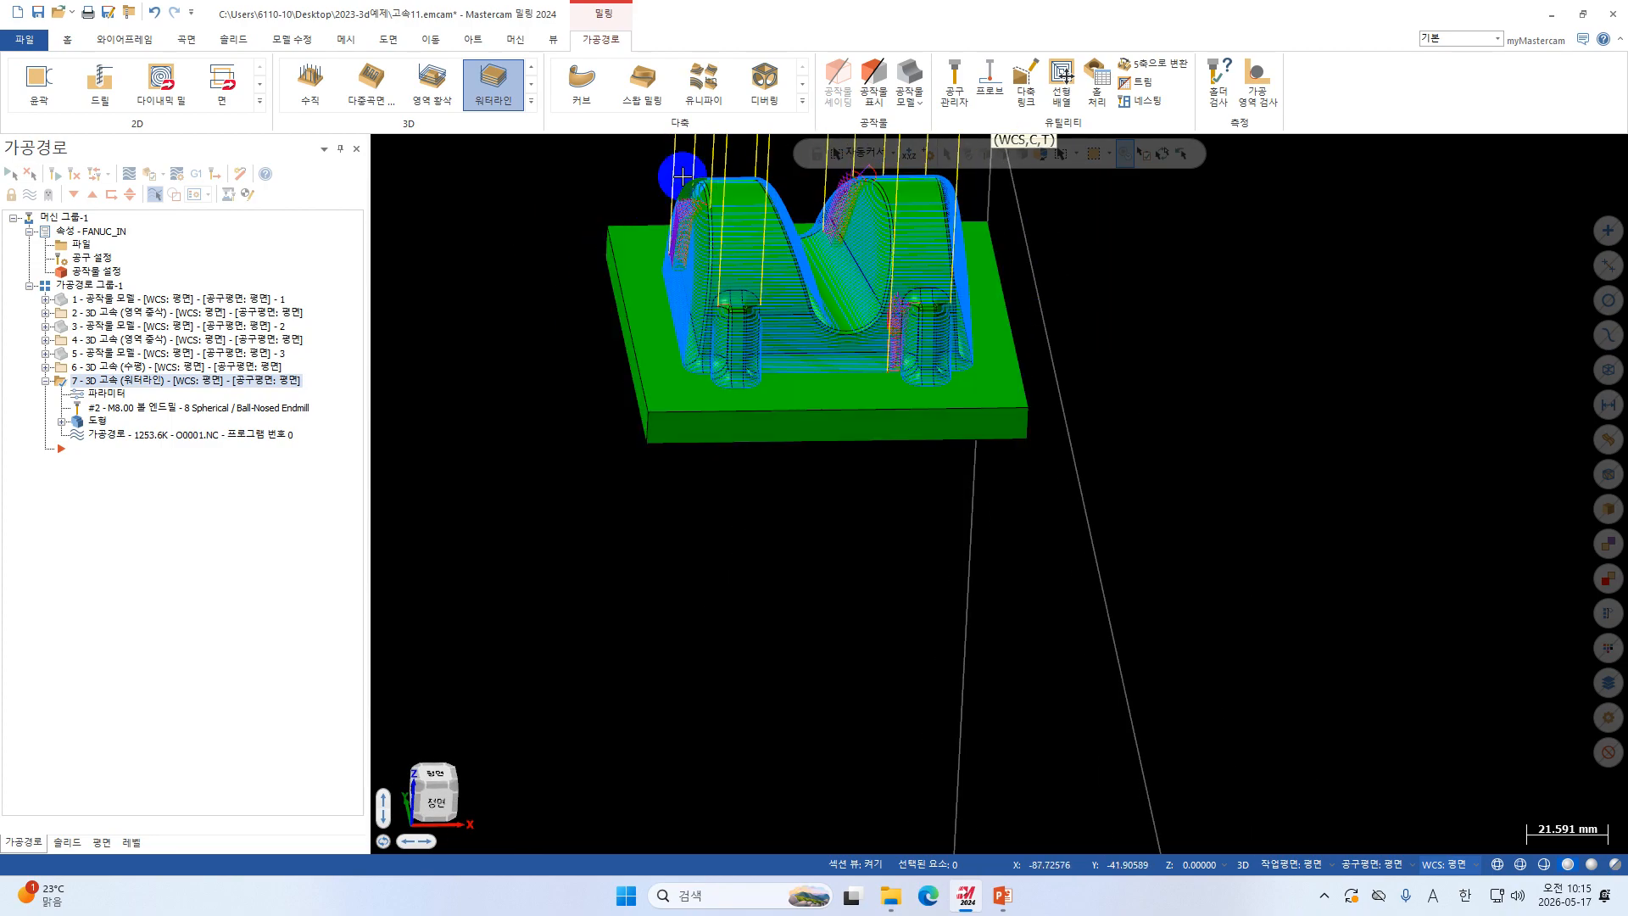
click(46, 380)
scroll(712, 383, up, 2)
scroll(712, 383, up, 3)
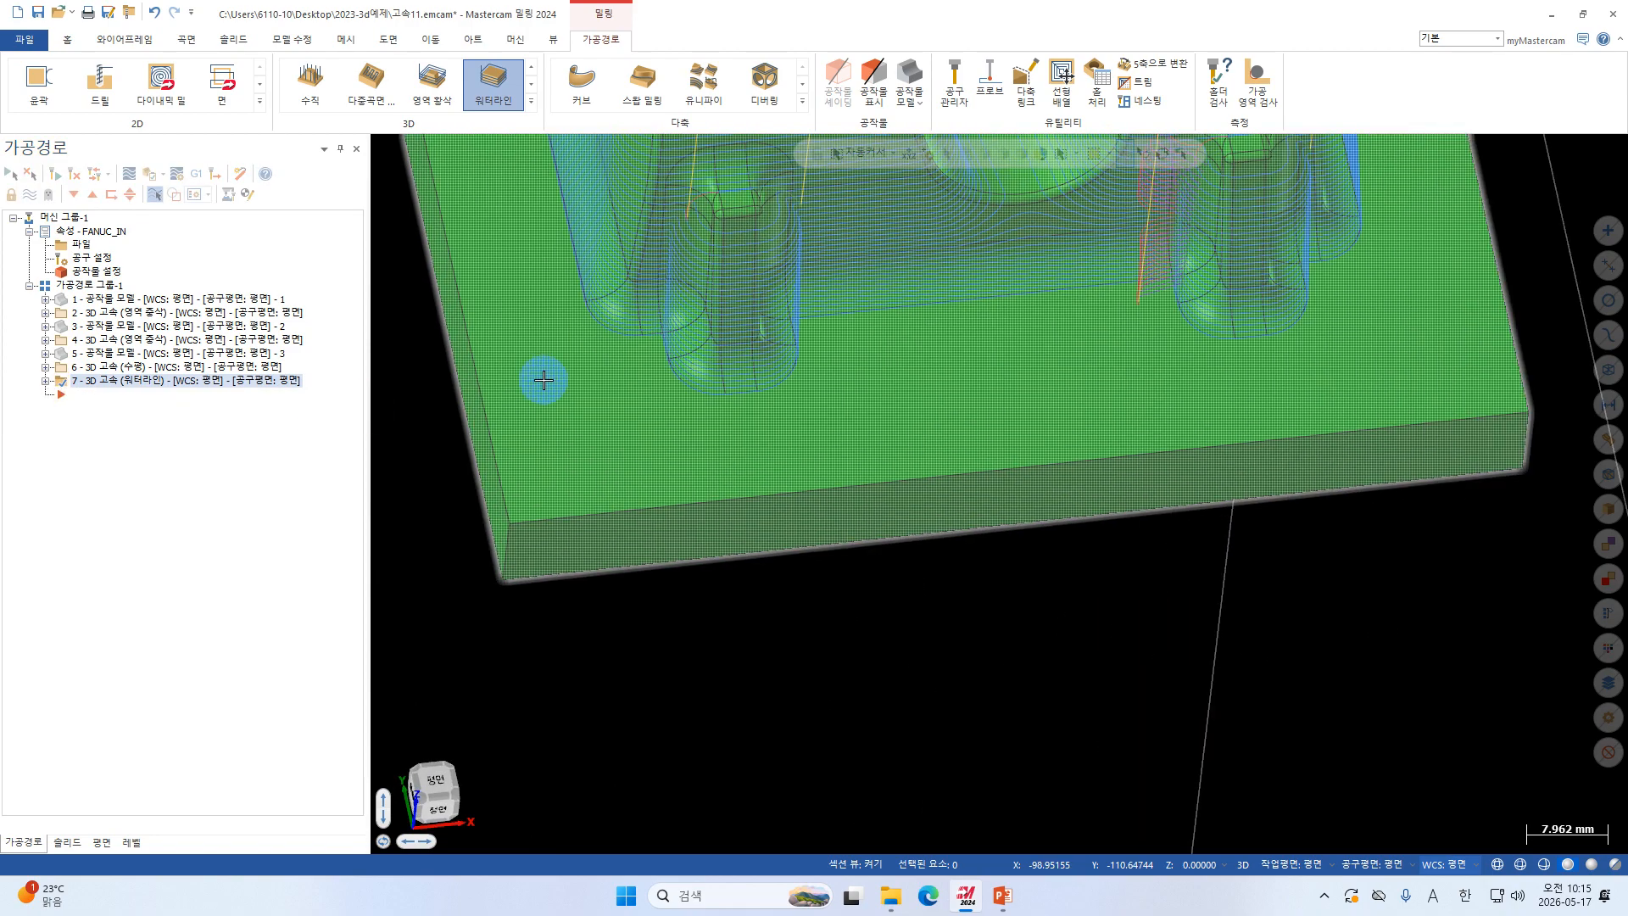
scroll(810, 431, down, 2)
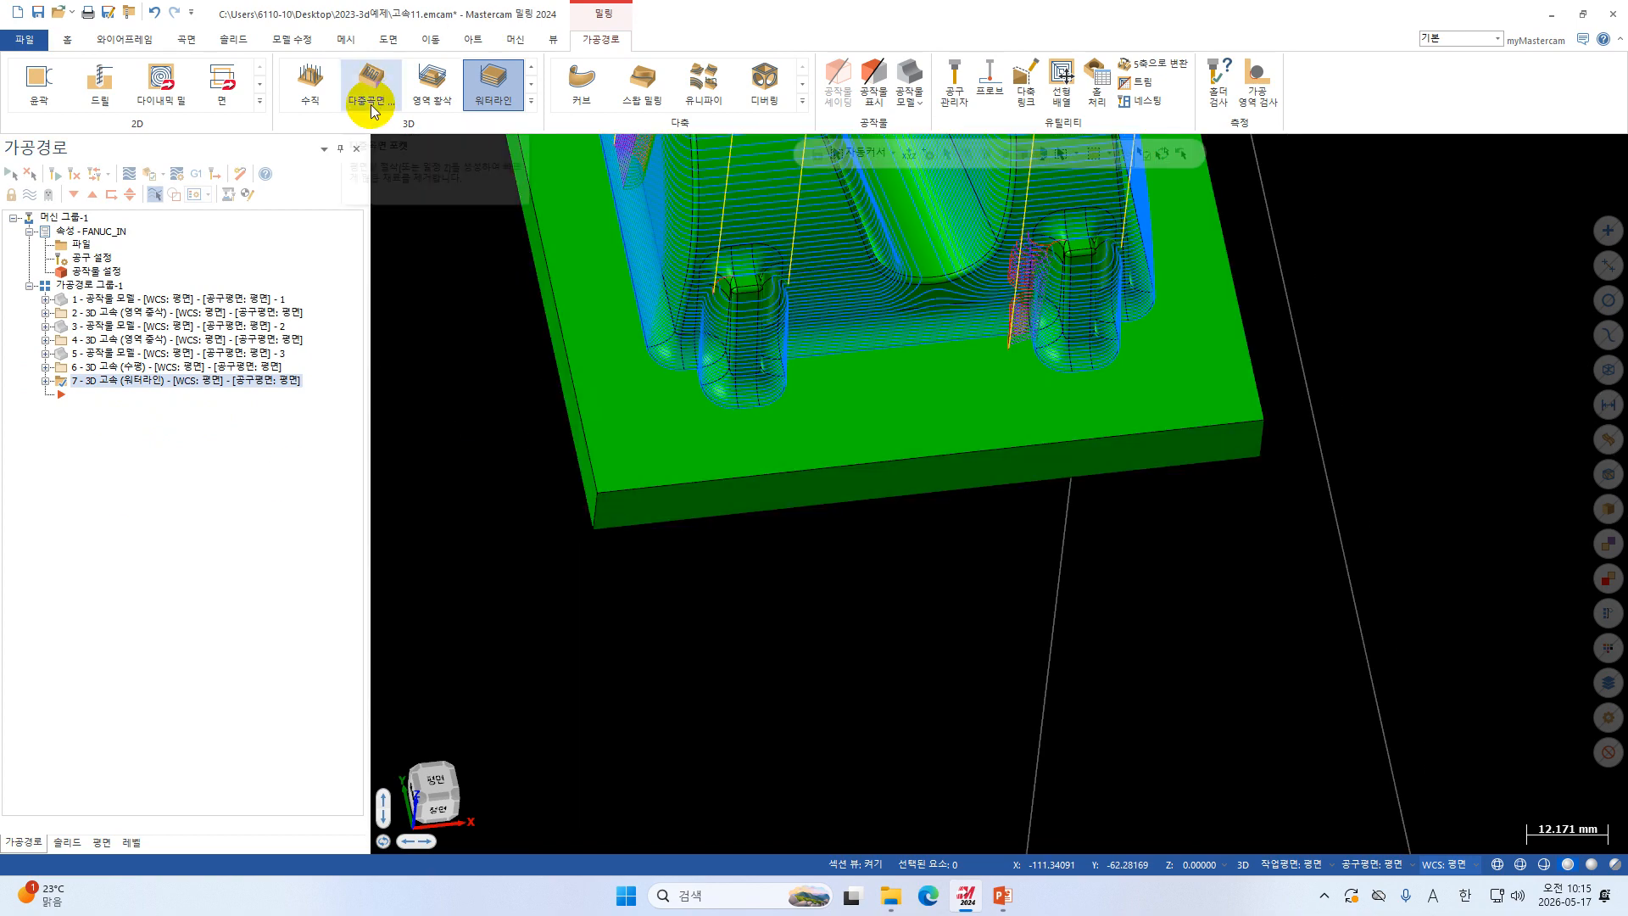
middle_drag(784, 384, 727, 337)
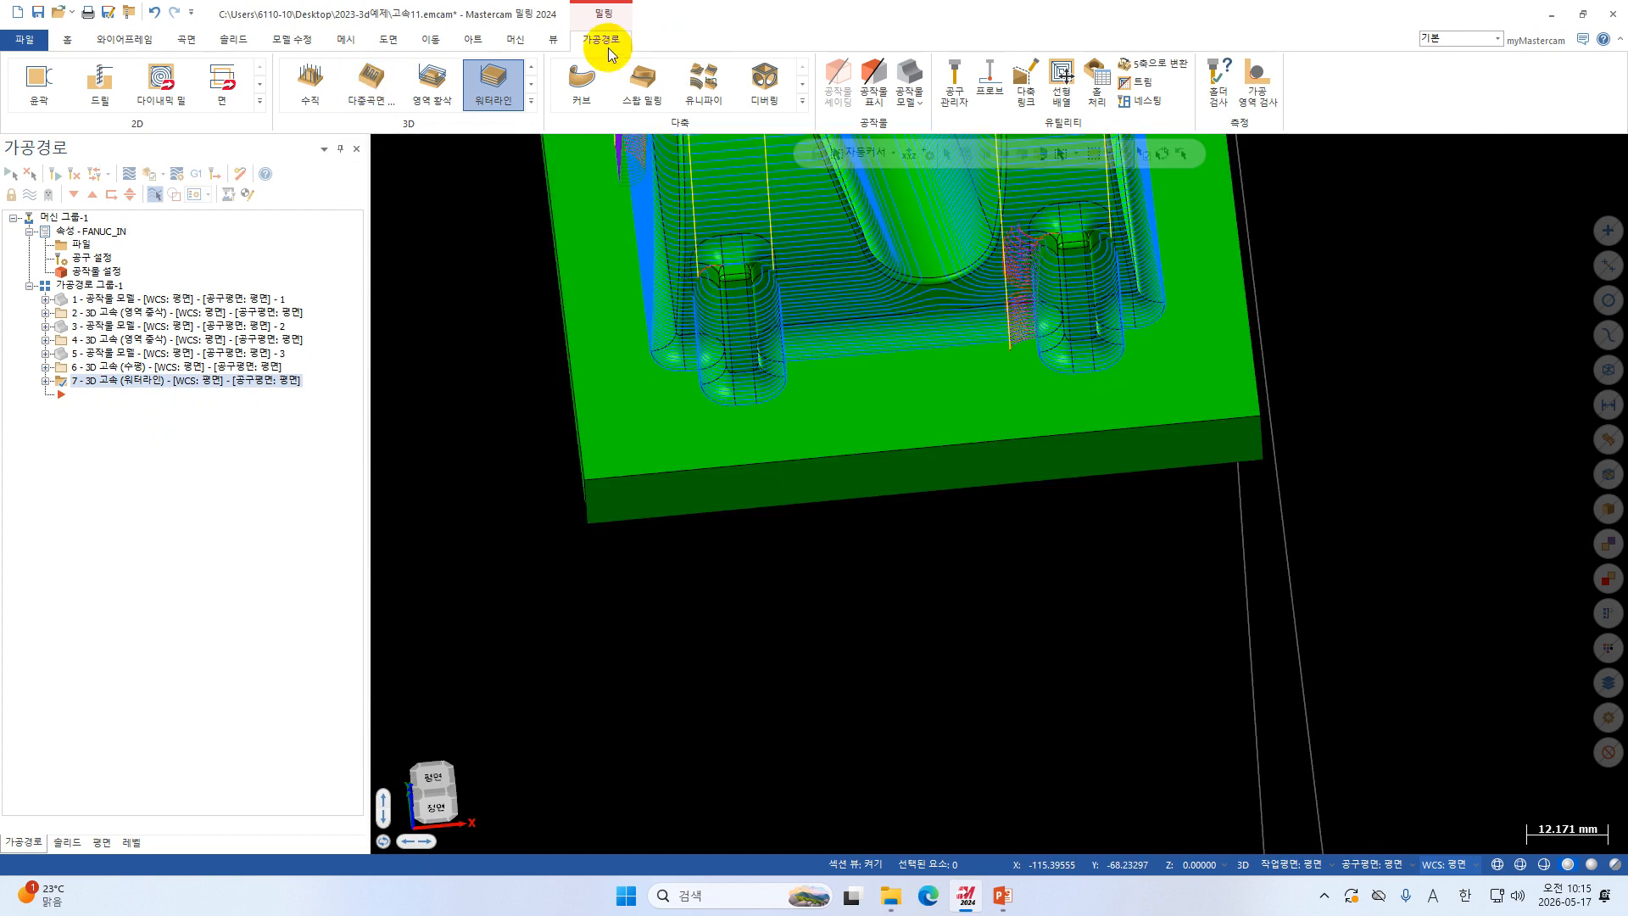
Start a 3D high-speed Raster toolpath on the part with equal wall and floor stock of 0.1, and open its toolpath control settings.
click(534, 101)
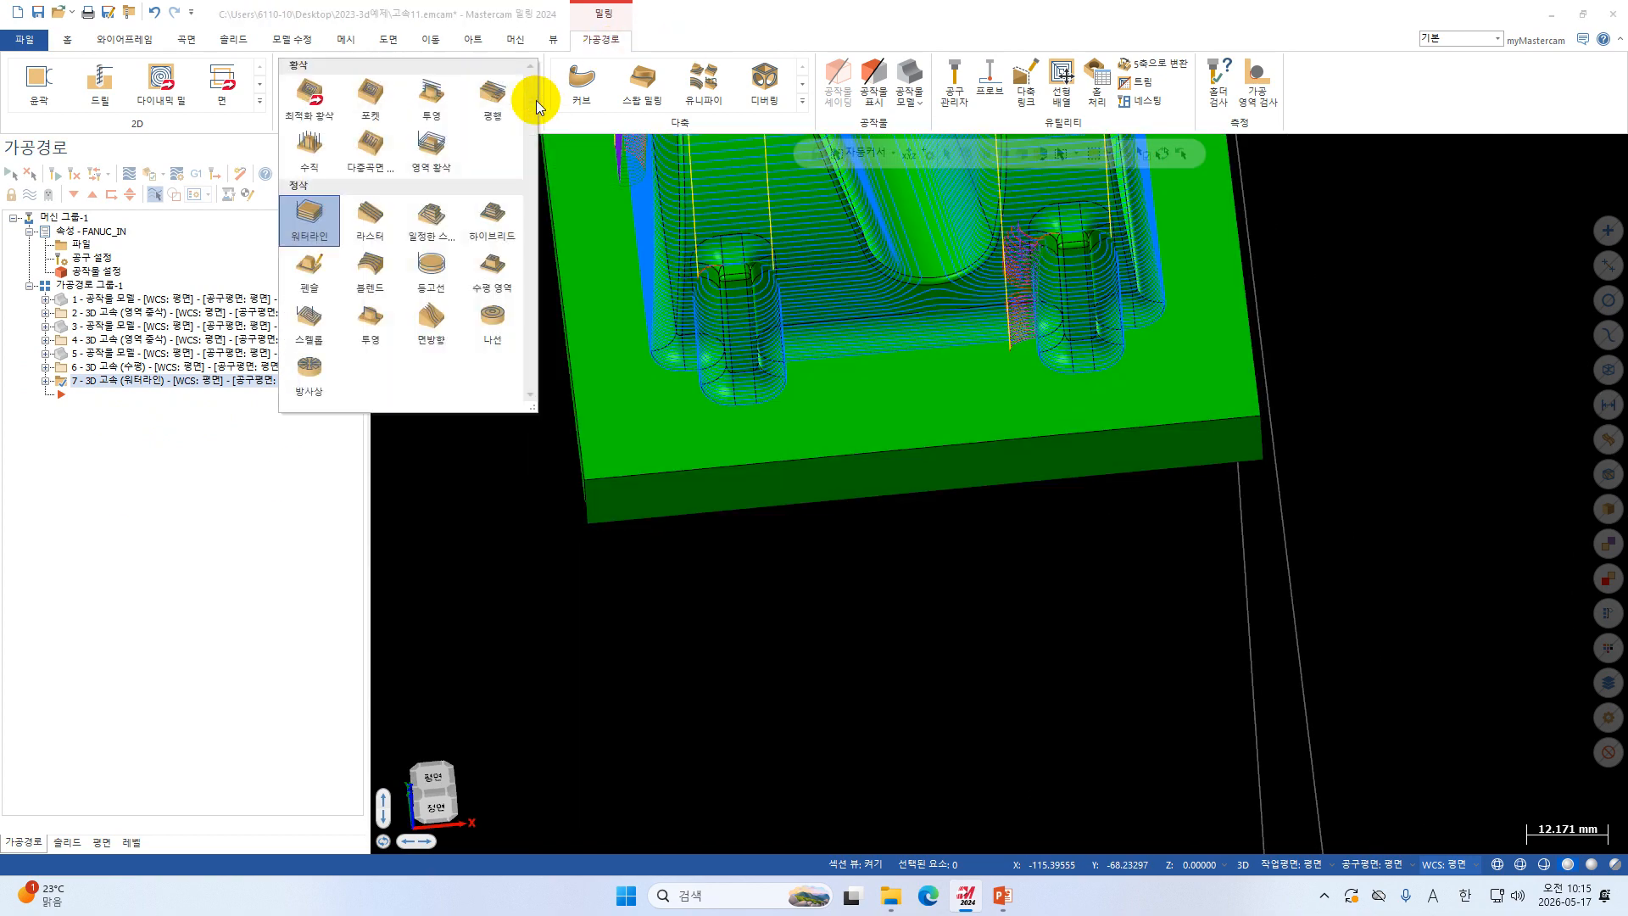
click(371, 227)
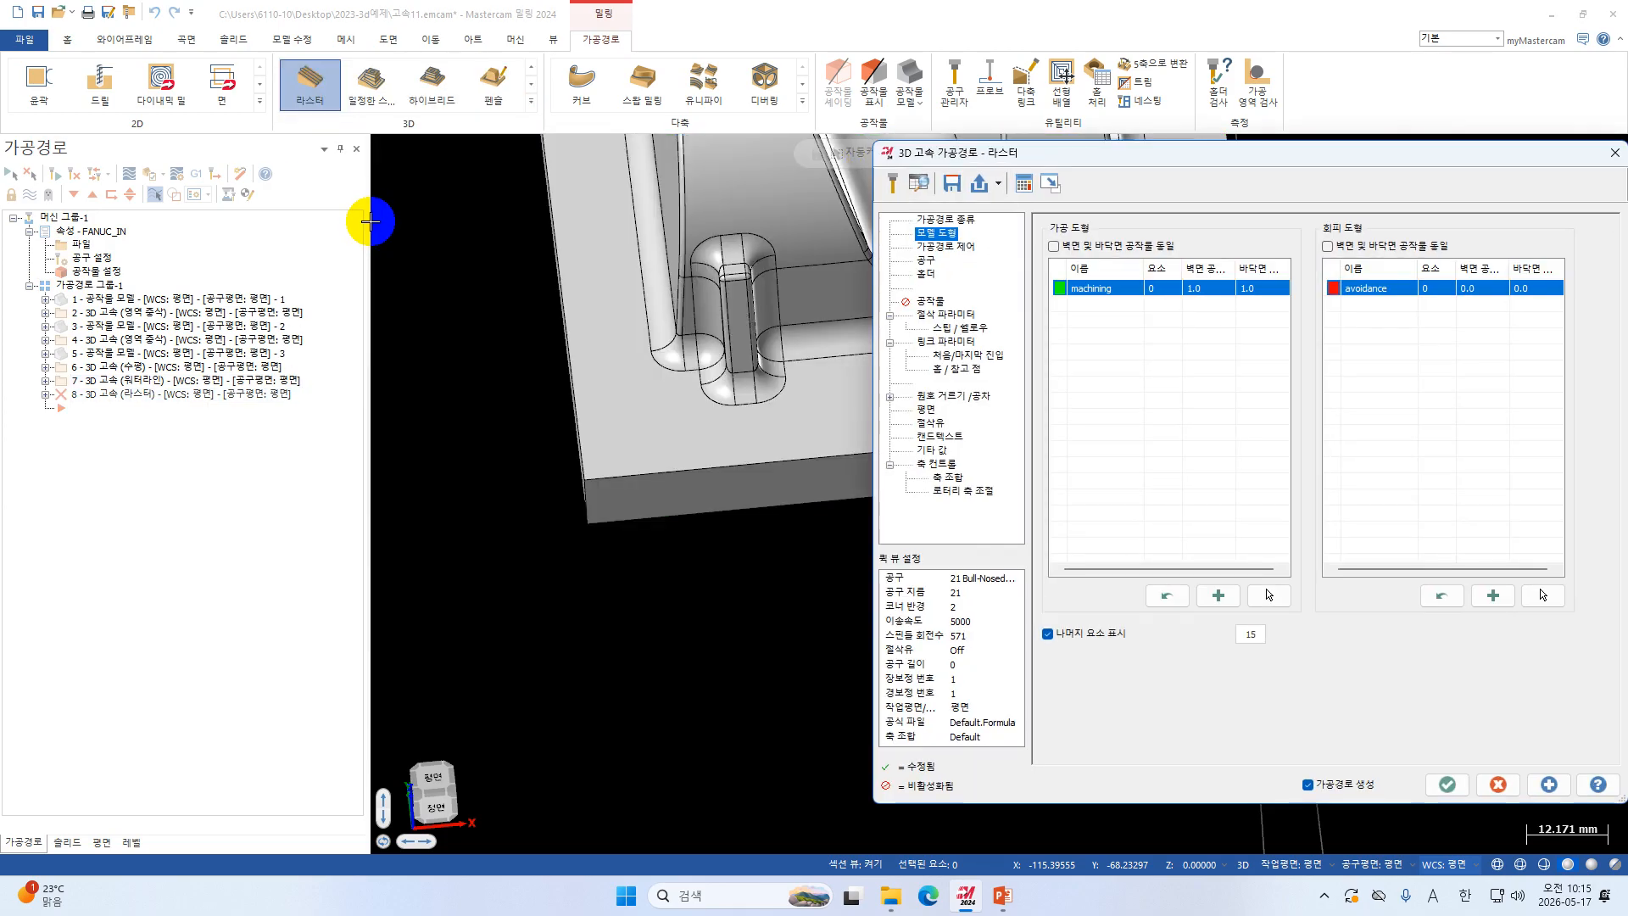
click(1205, 289)
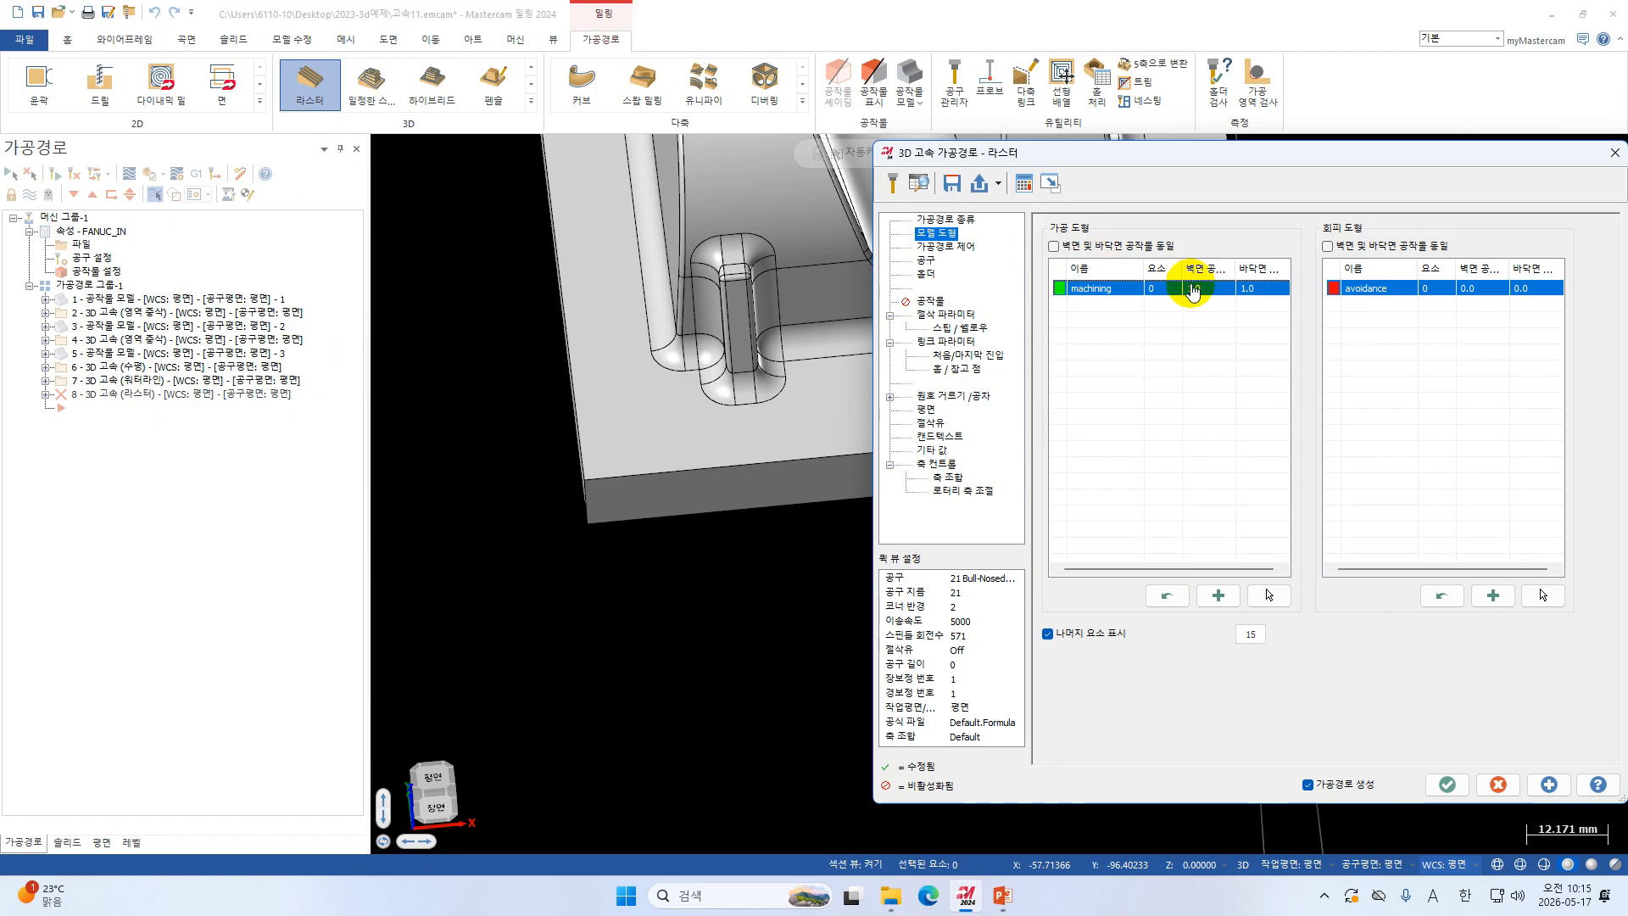
click(1205, 289)
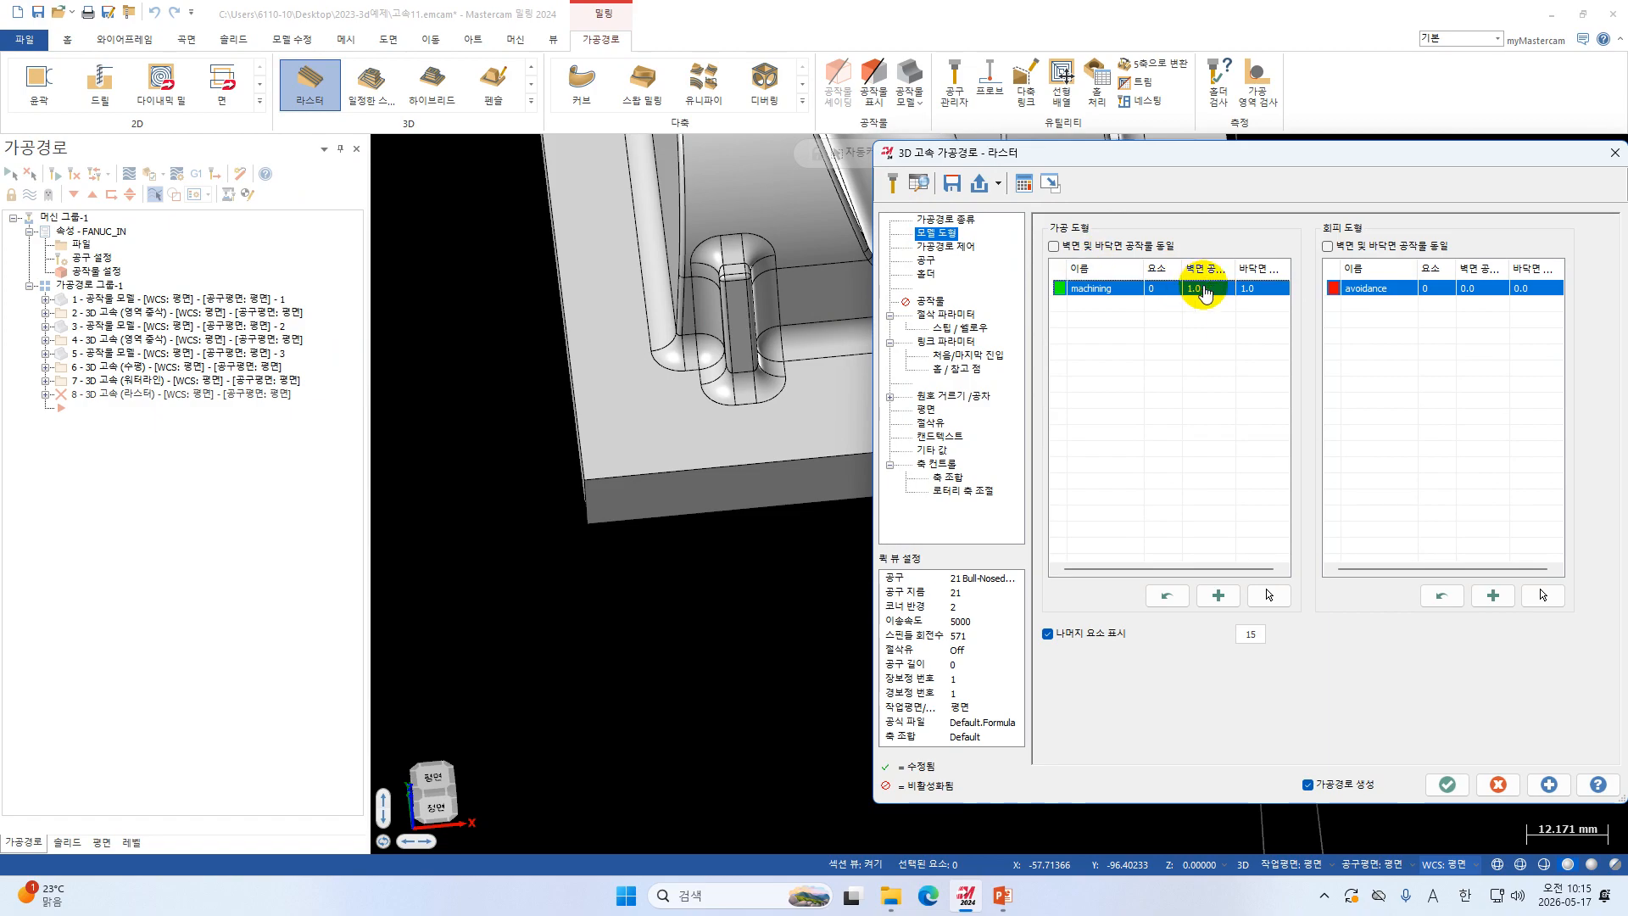
key(BackSpace)
key(Return)
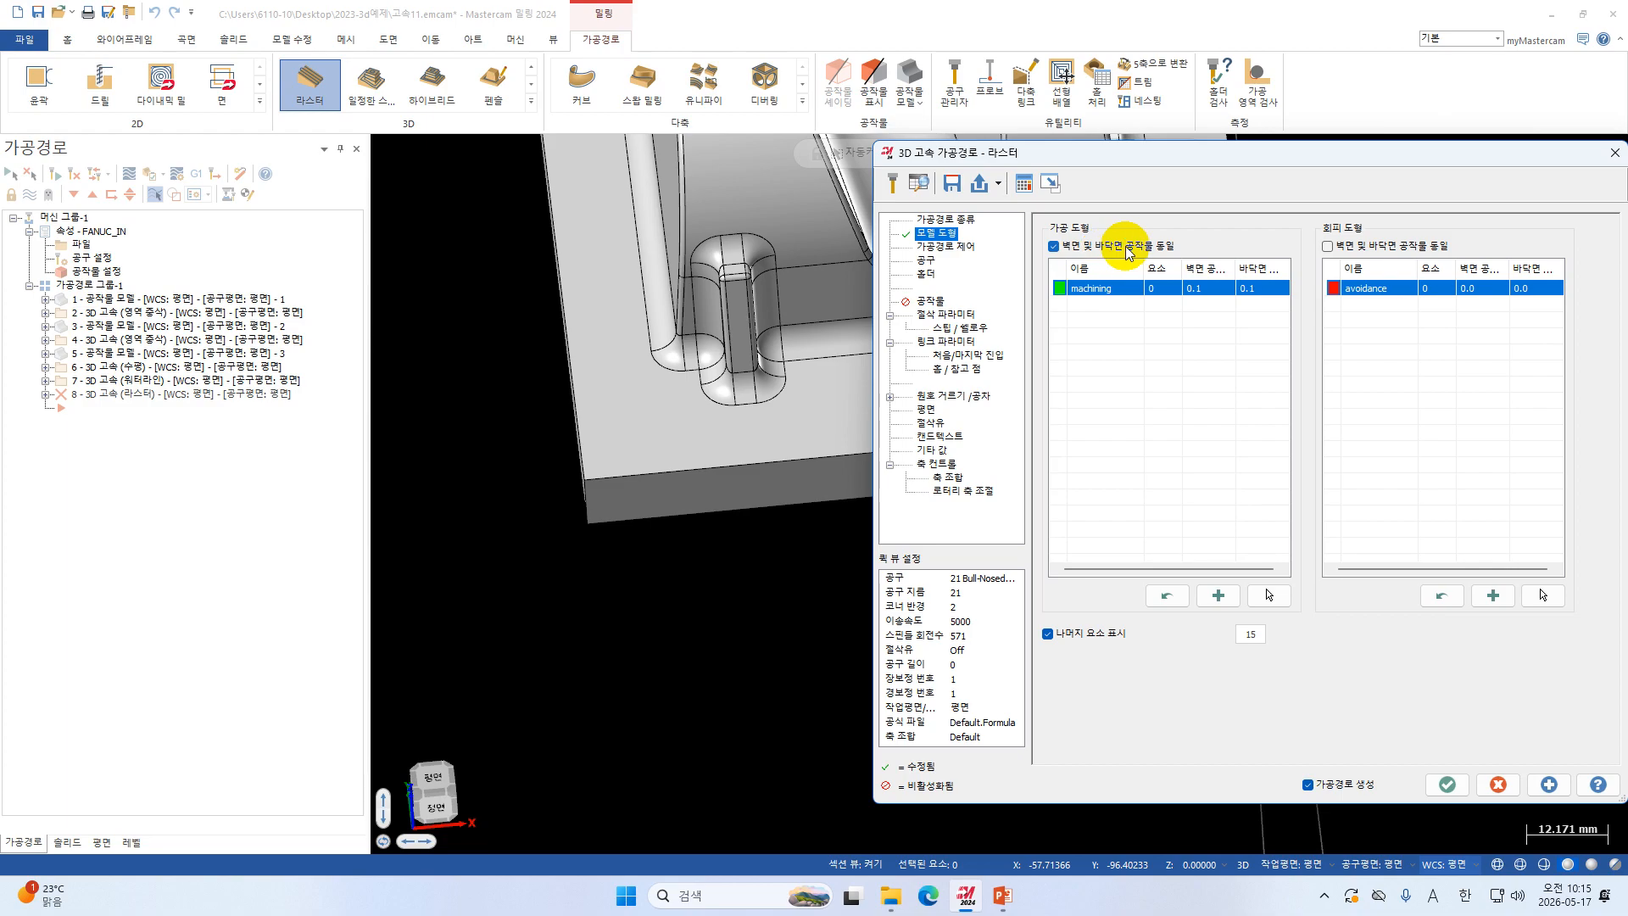
click(966, 247)
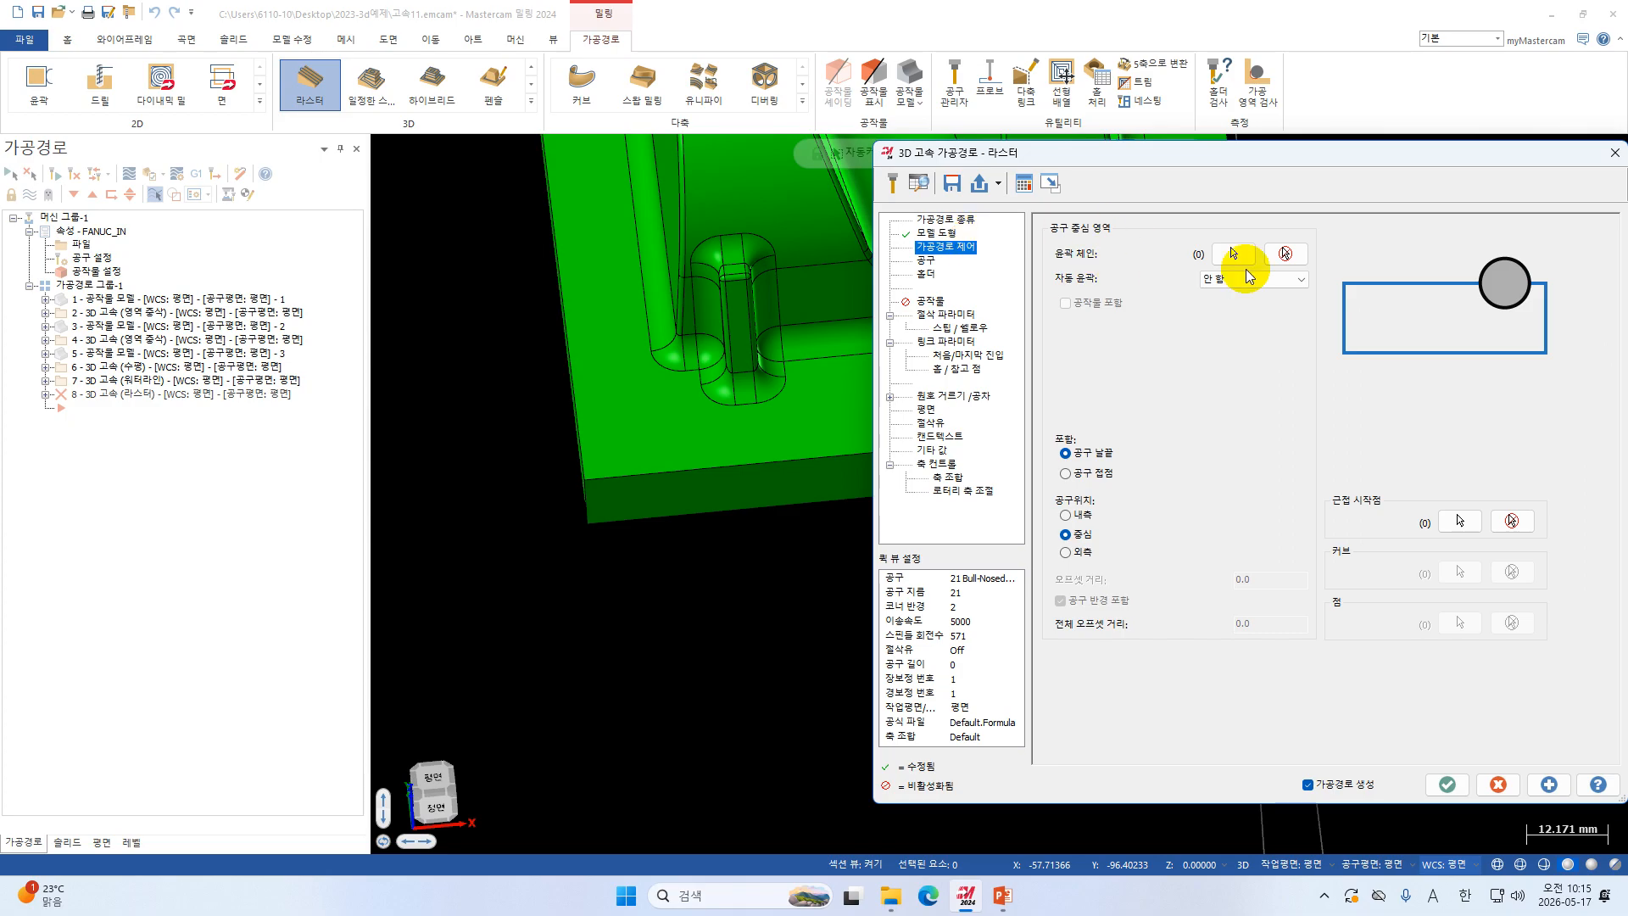
Chain the closed outline where the raised shape meets the base's upper face as the Raster containment boundary.
click(1282, 279)
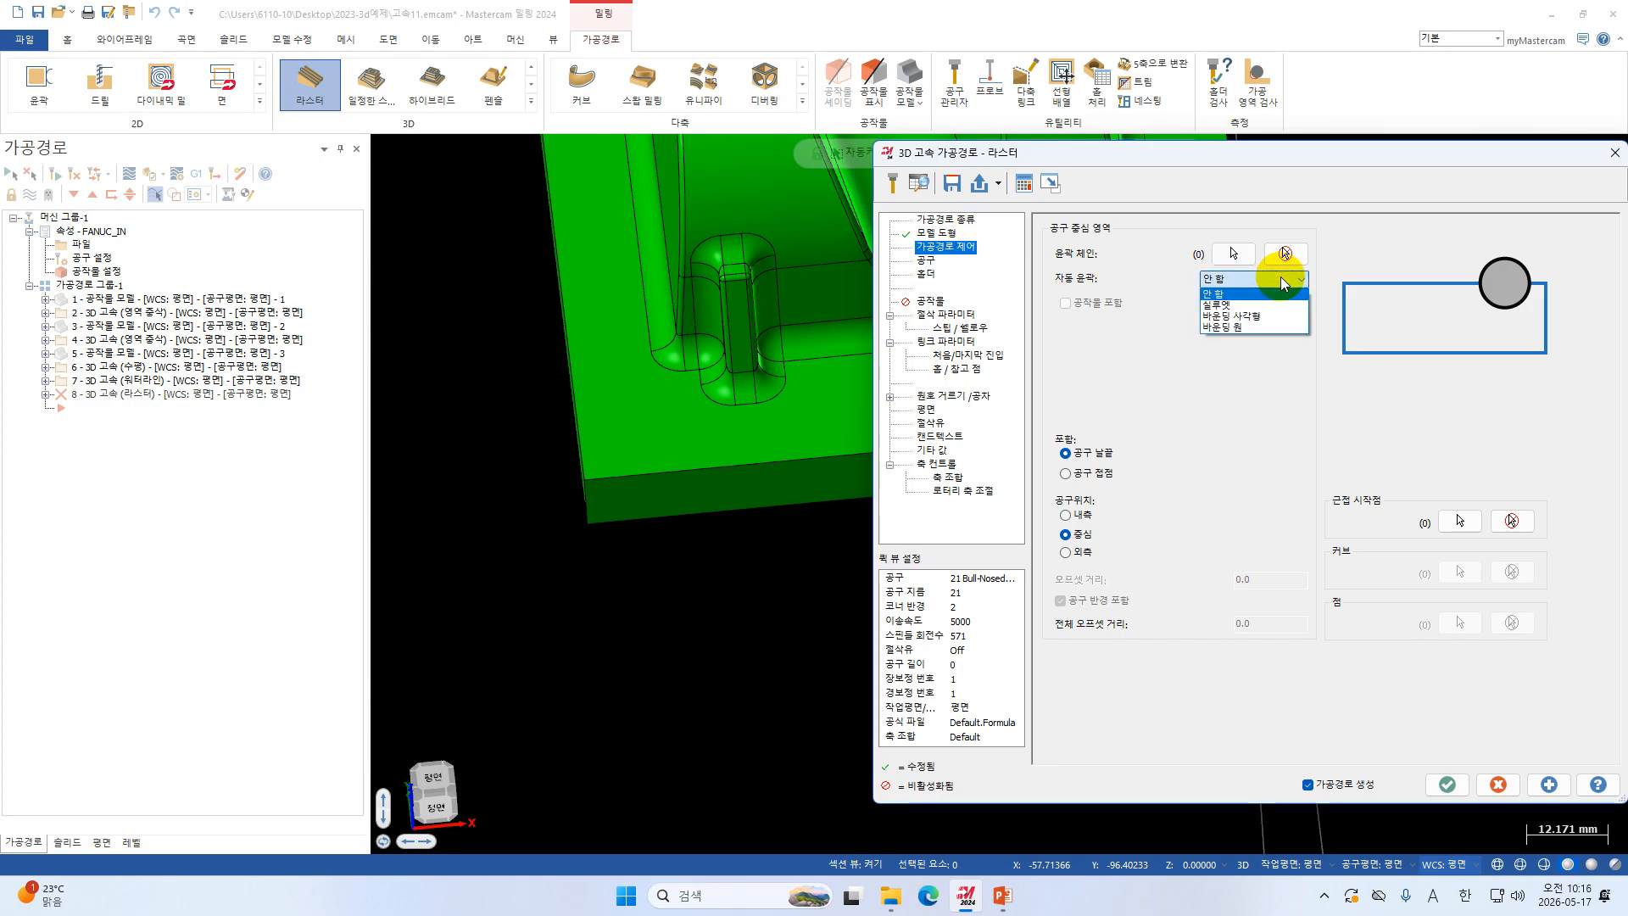
click(1235, 285)
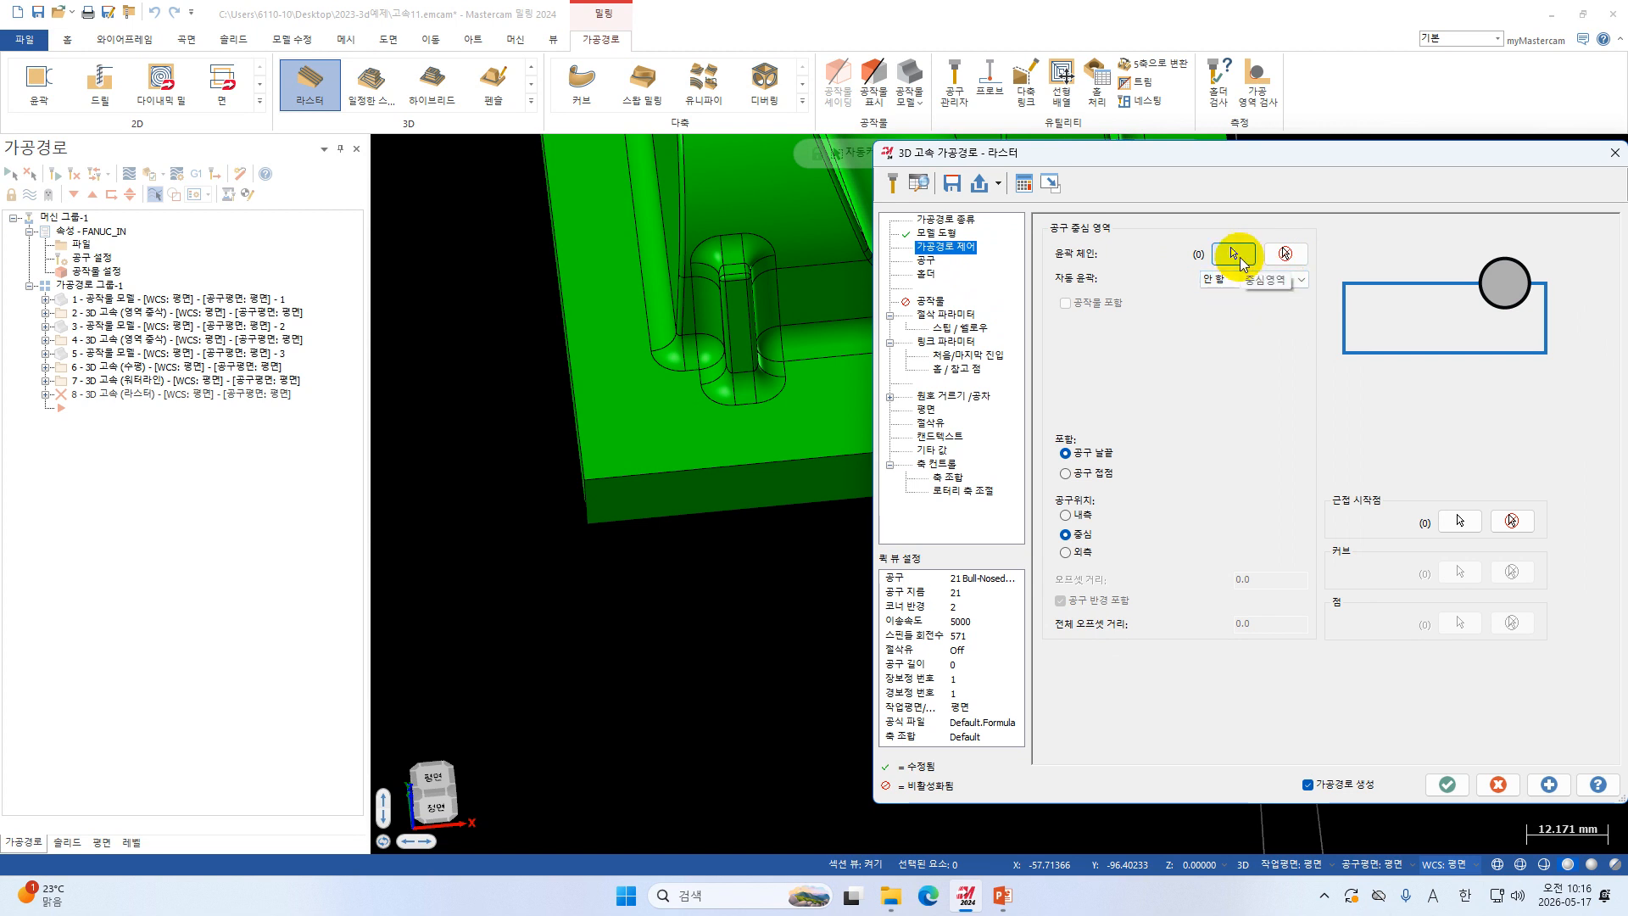
click(1233, 252)
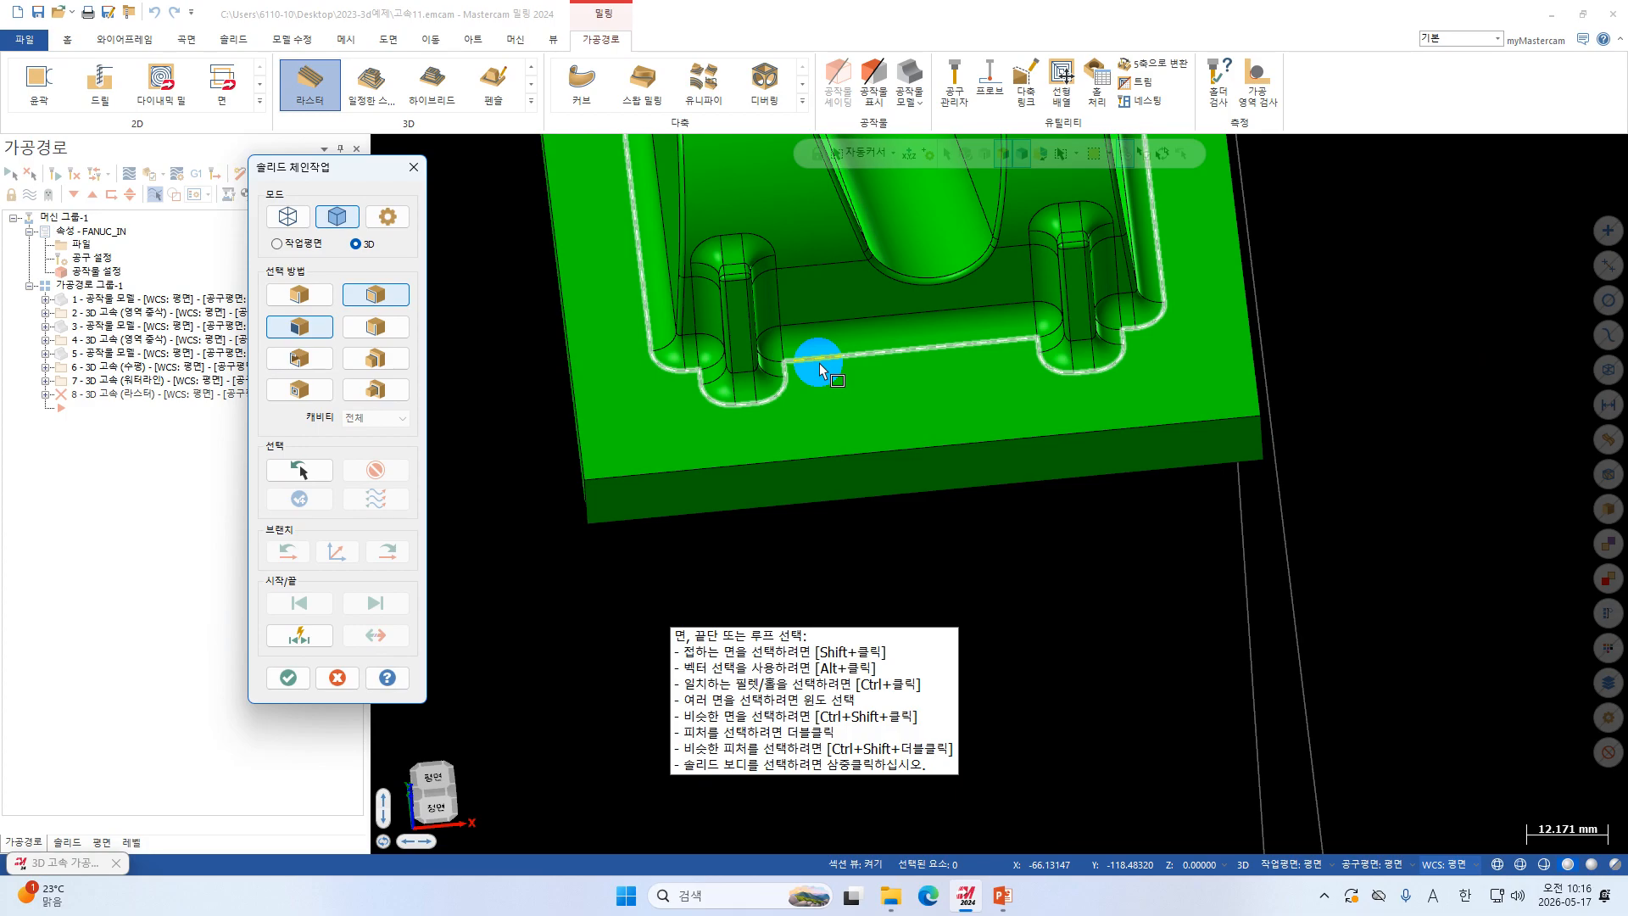
click(810, 364)
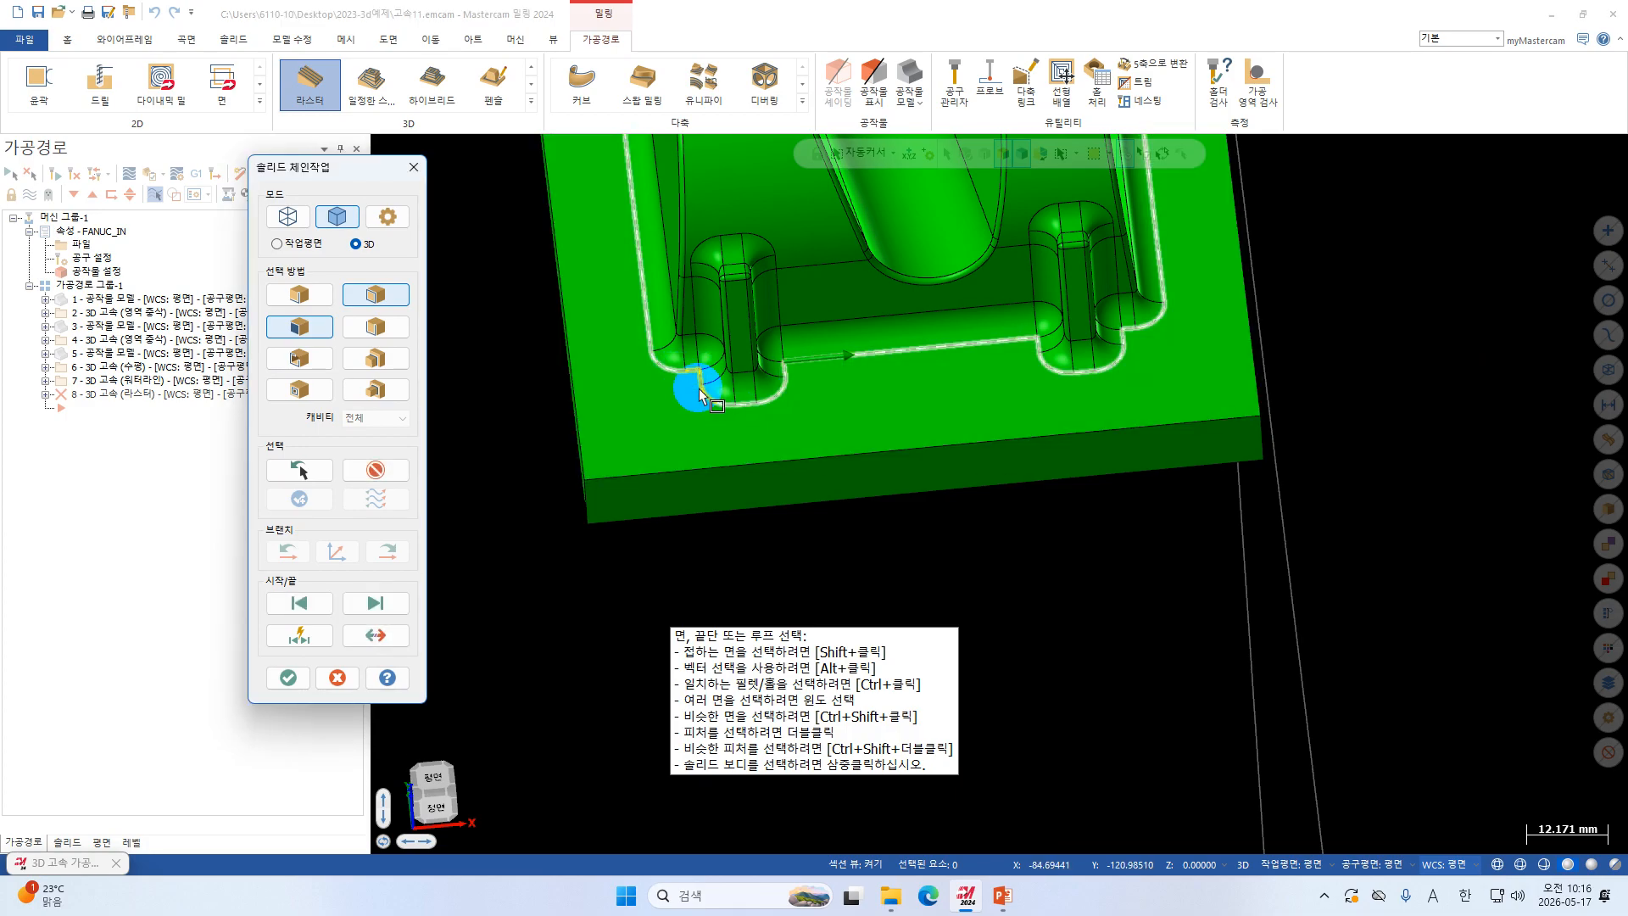
click(289, 677)
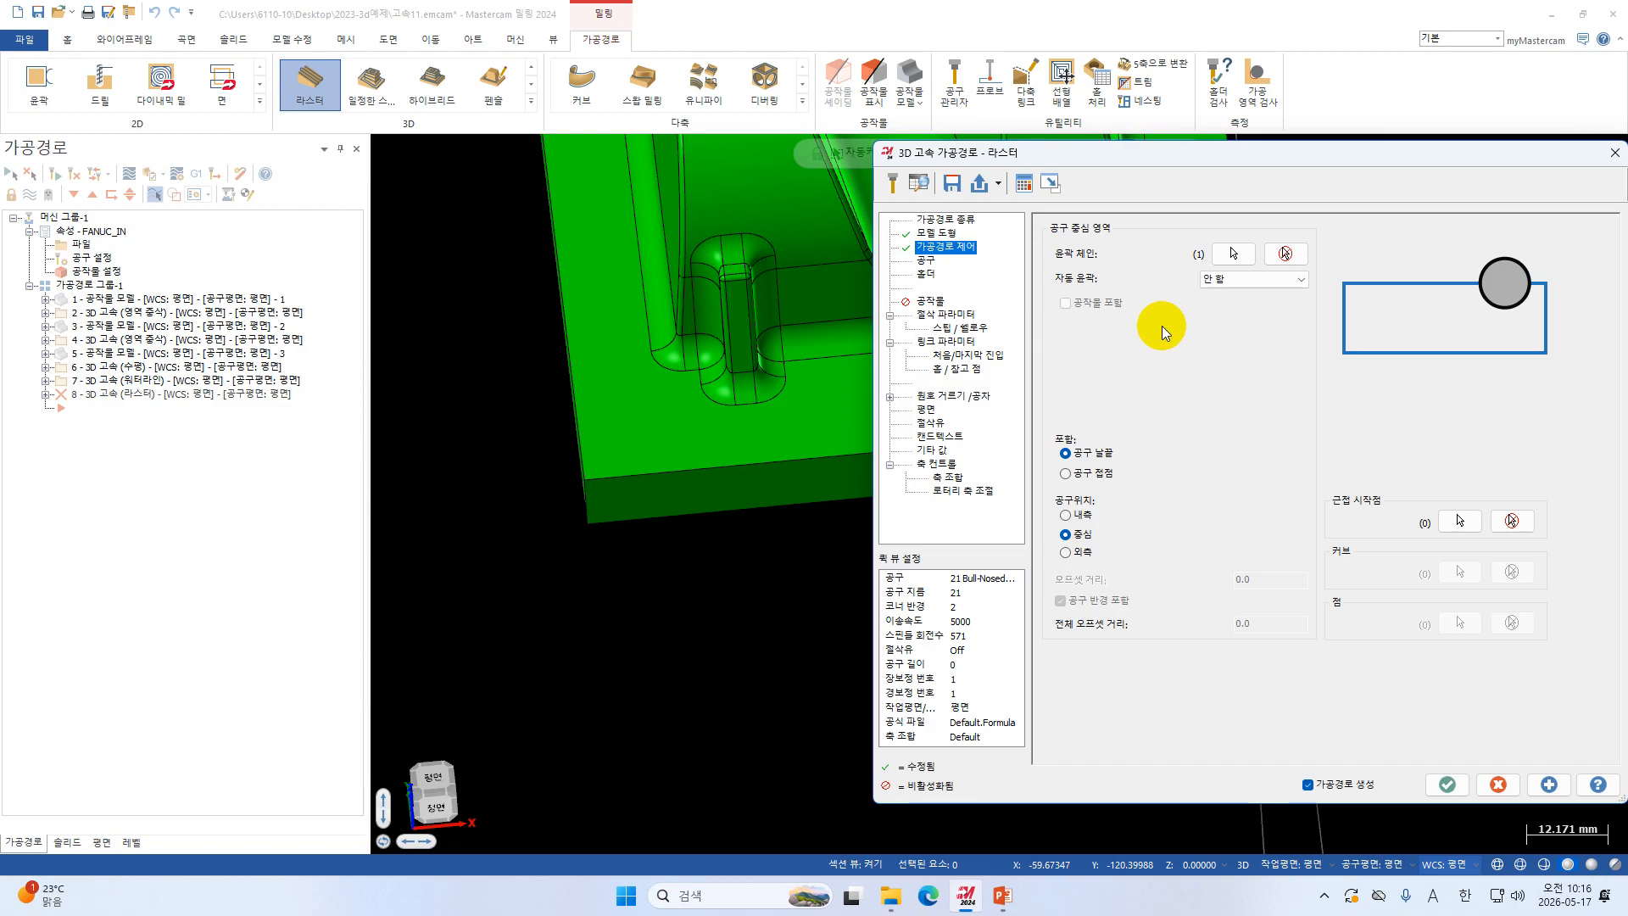
Place the tool outside the containment boundary, excluding the tool radius, with an offset distance of 5.0.
click(1081, 553)
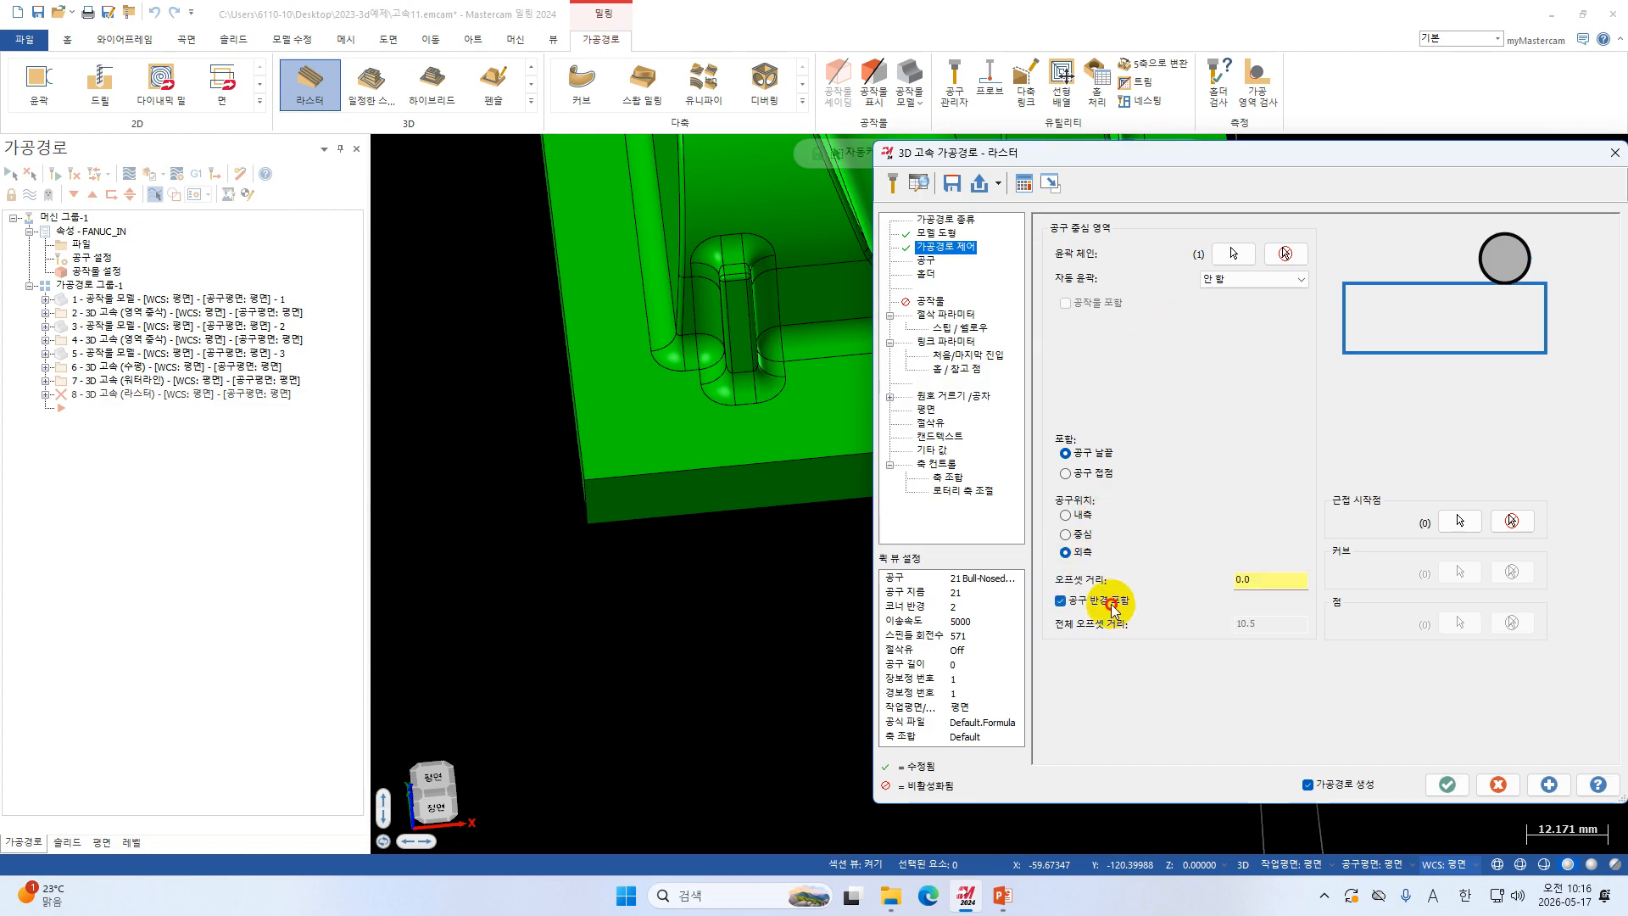
click(1113, 604)
middle_drag(709, 374, 679, 354)
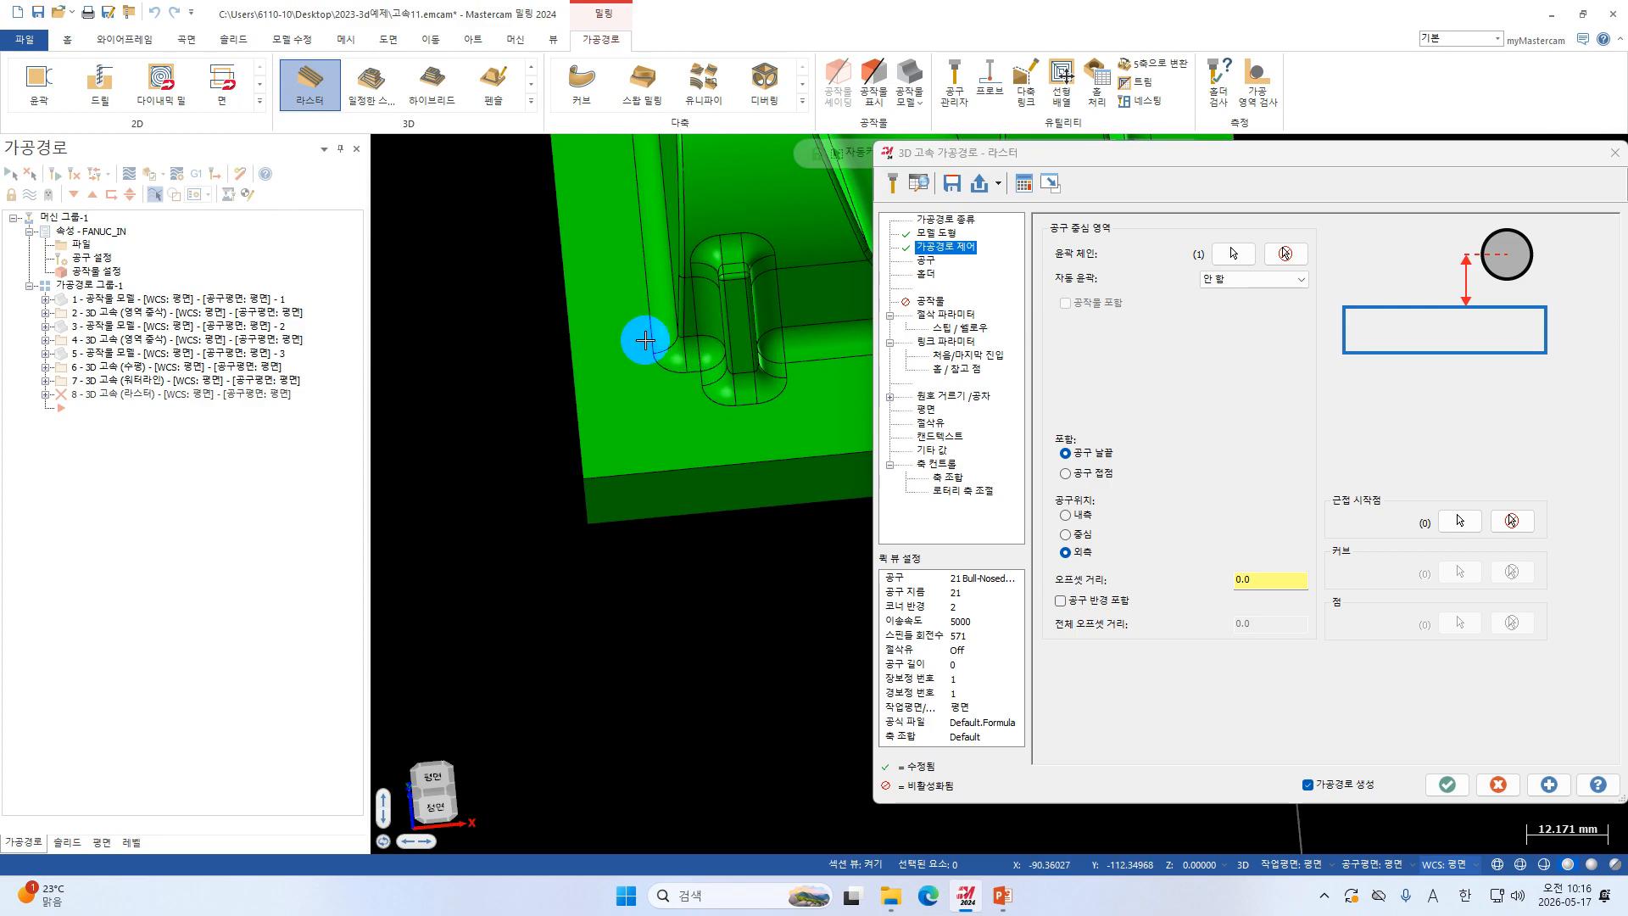
drag(1259, 581, 1165, 597)
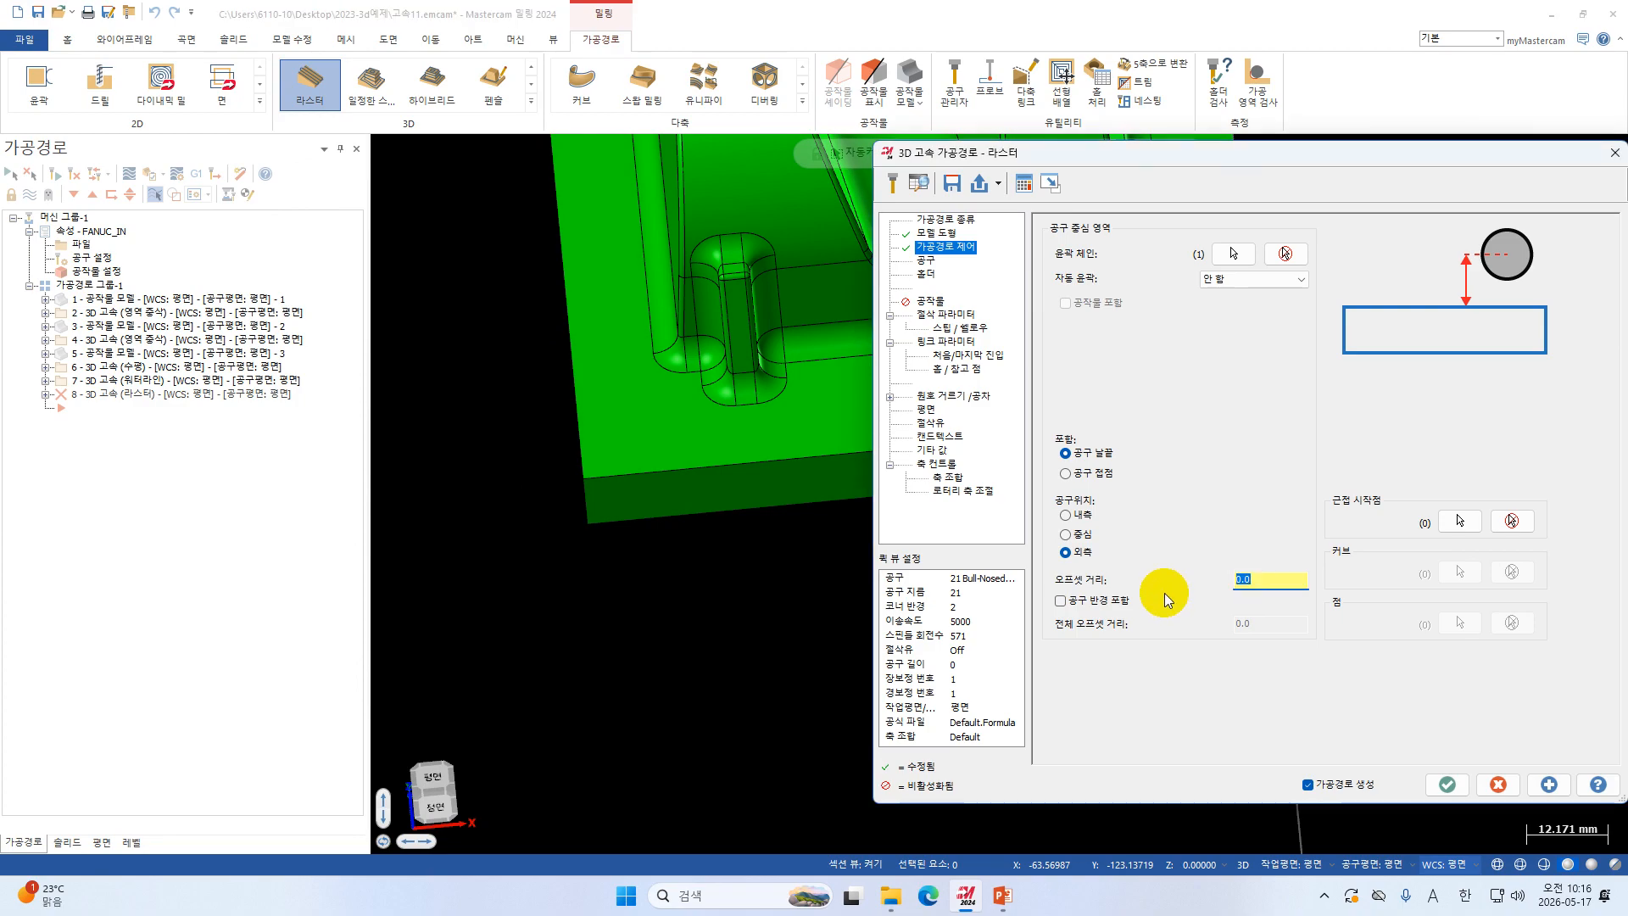
text(5.2)
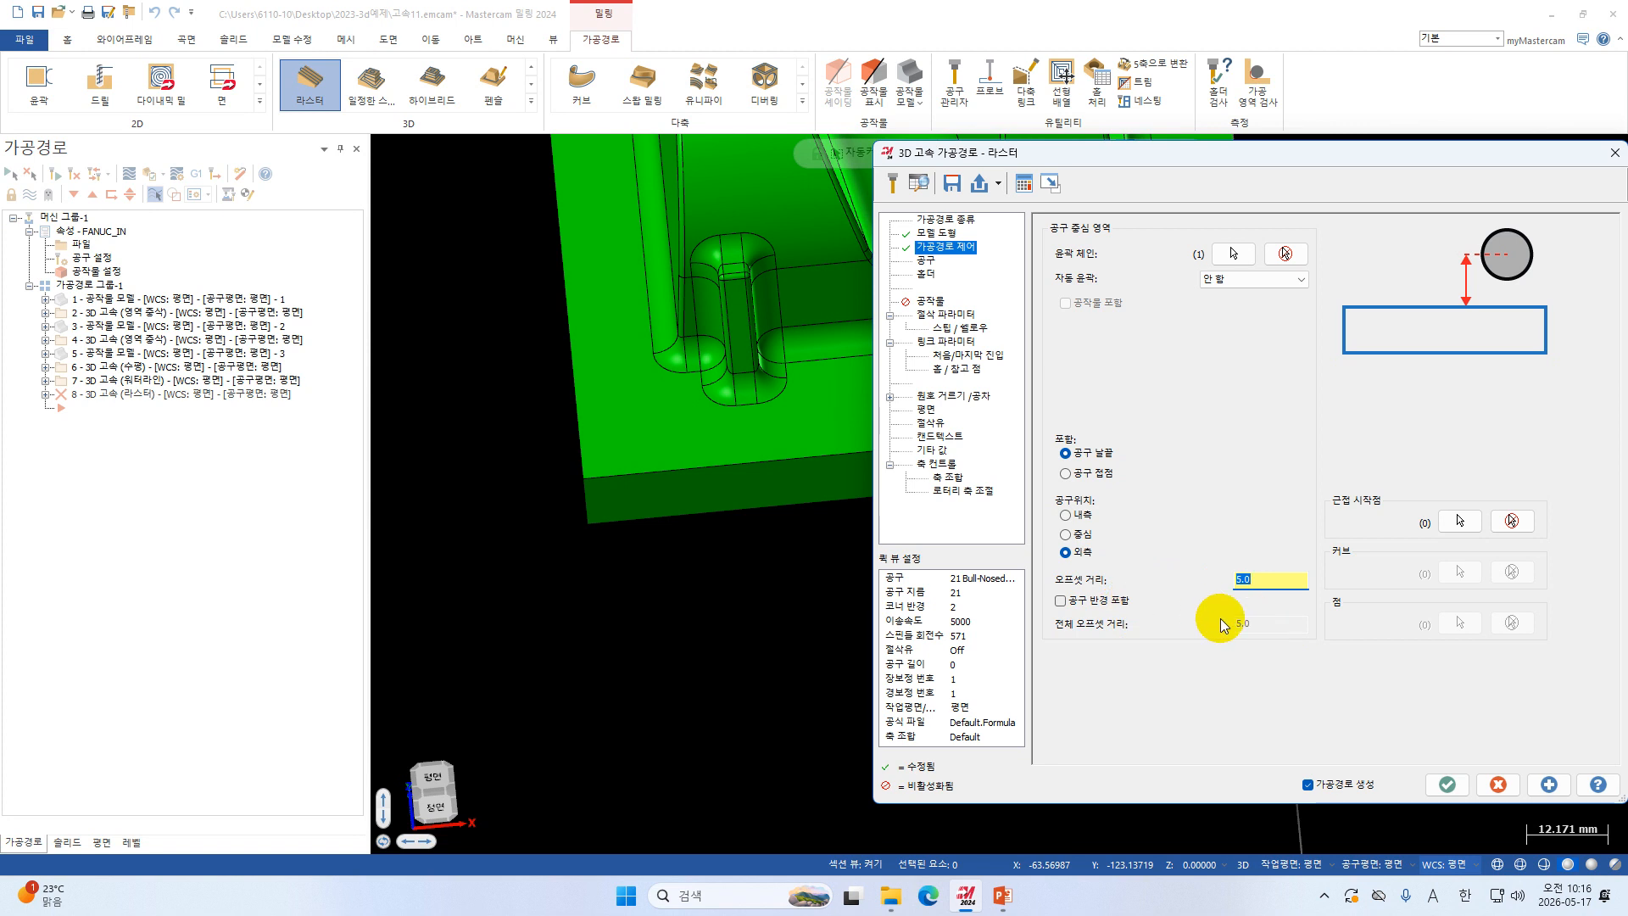
Choose tool 2, the 8 mm ball-nosed endmill, for the Raster toolpath and set the stepover to 0.8.
click(926, 262)
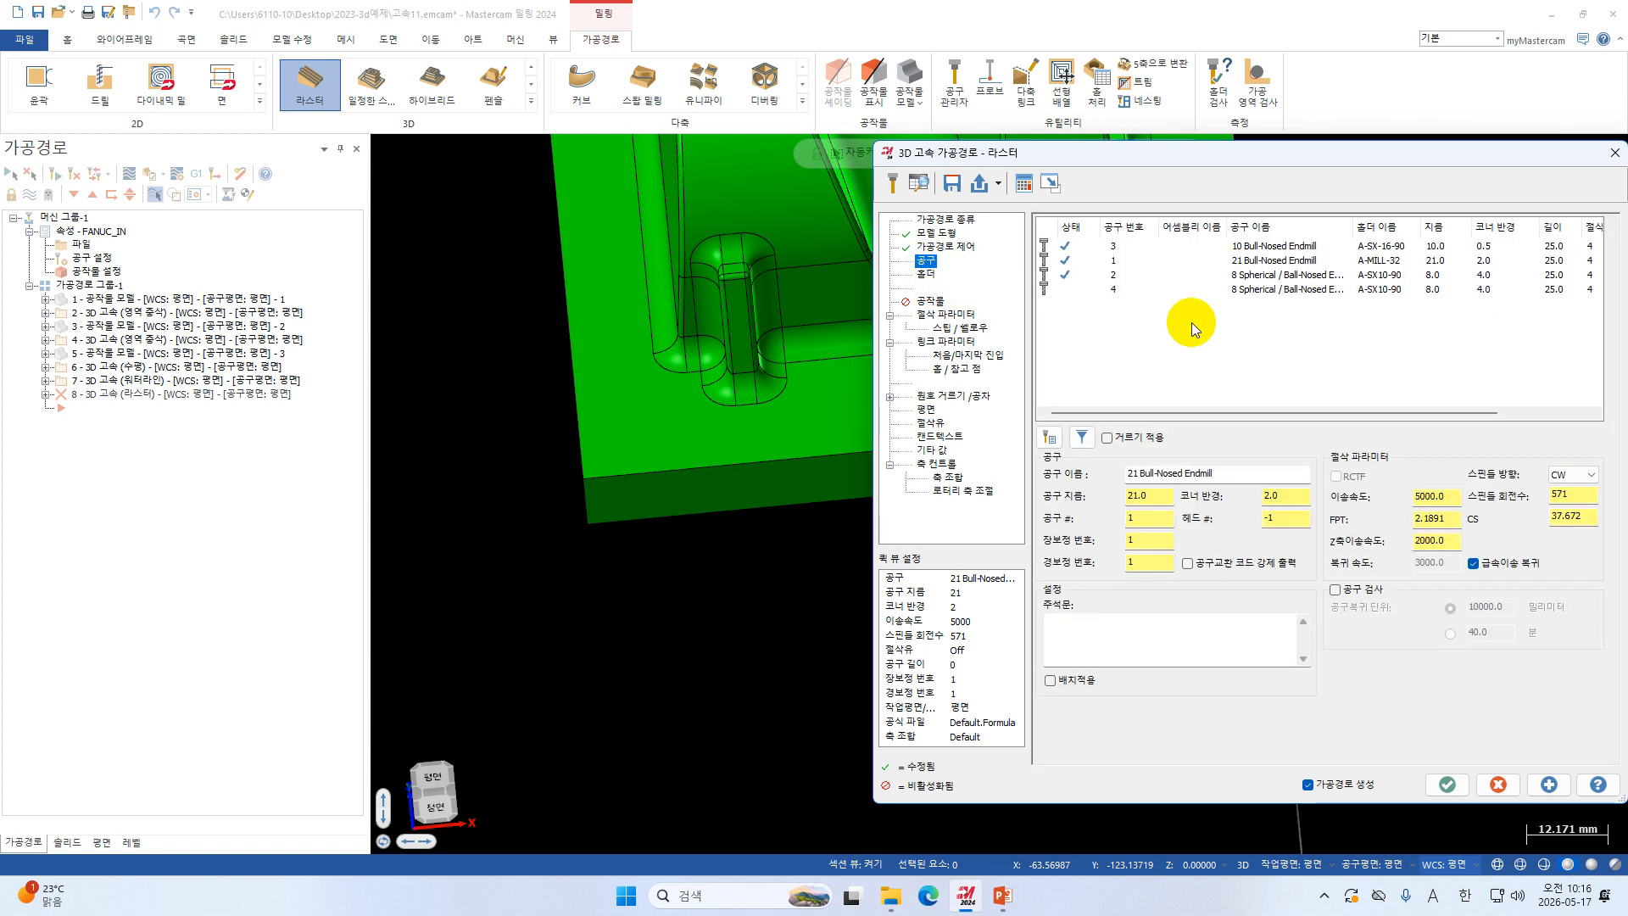
click(1199, 277)
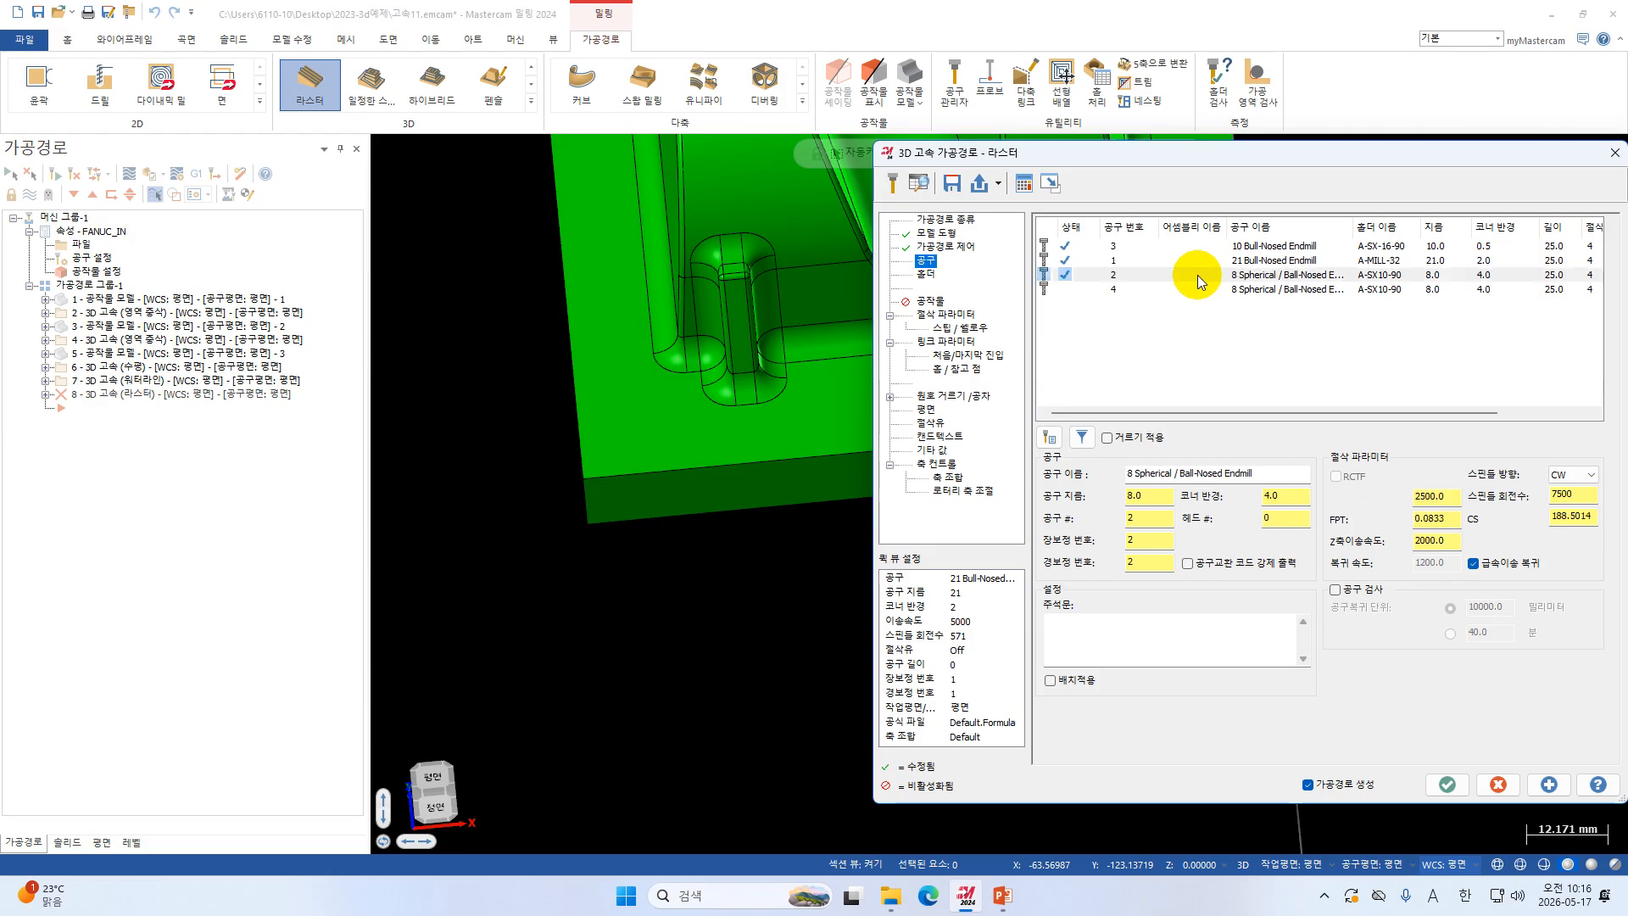
click(946, 314)
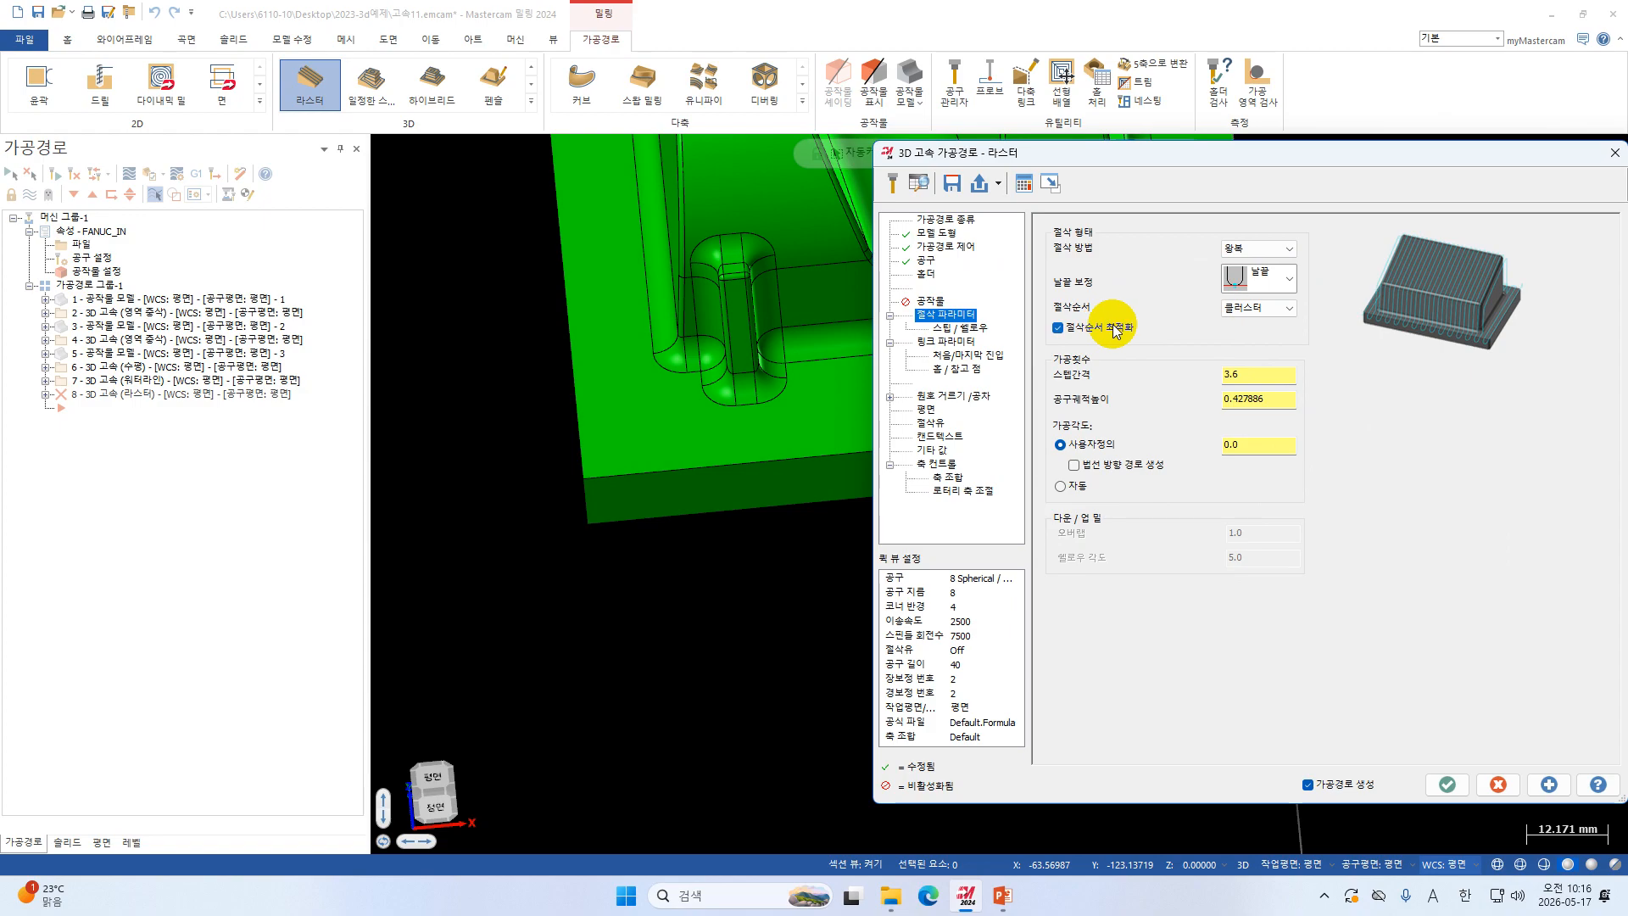
drag(1266, 375, 1177, 387)
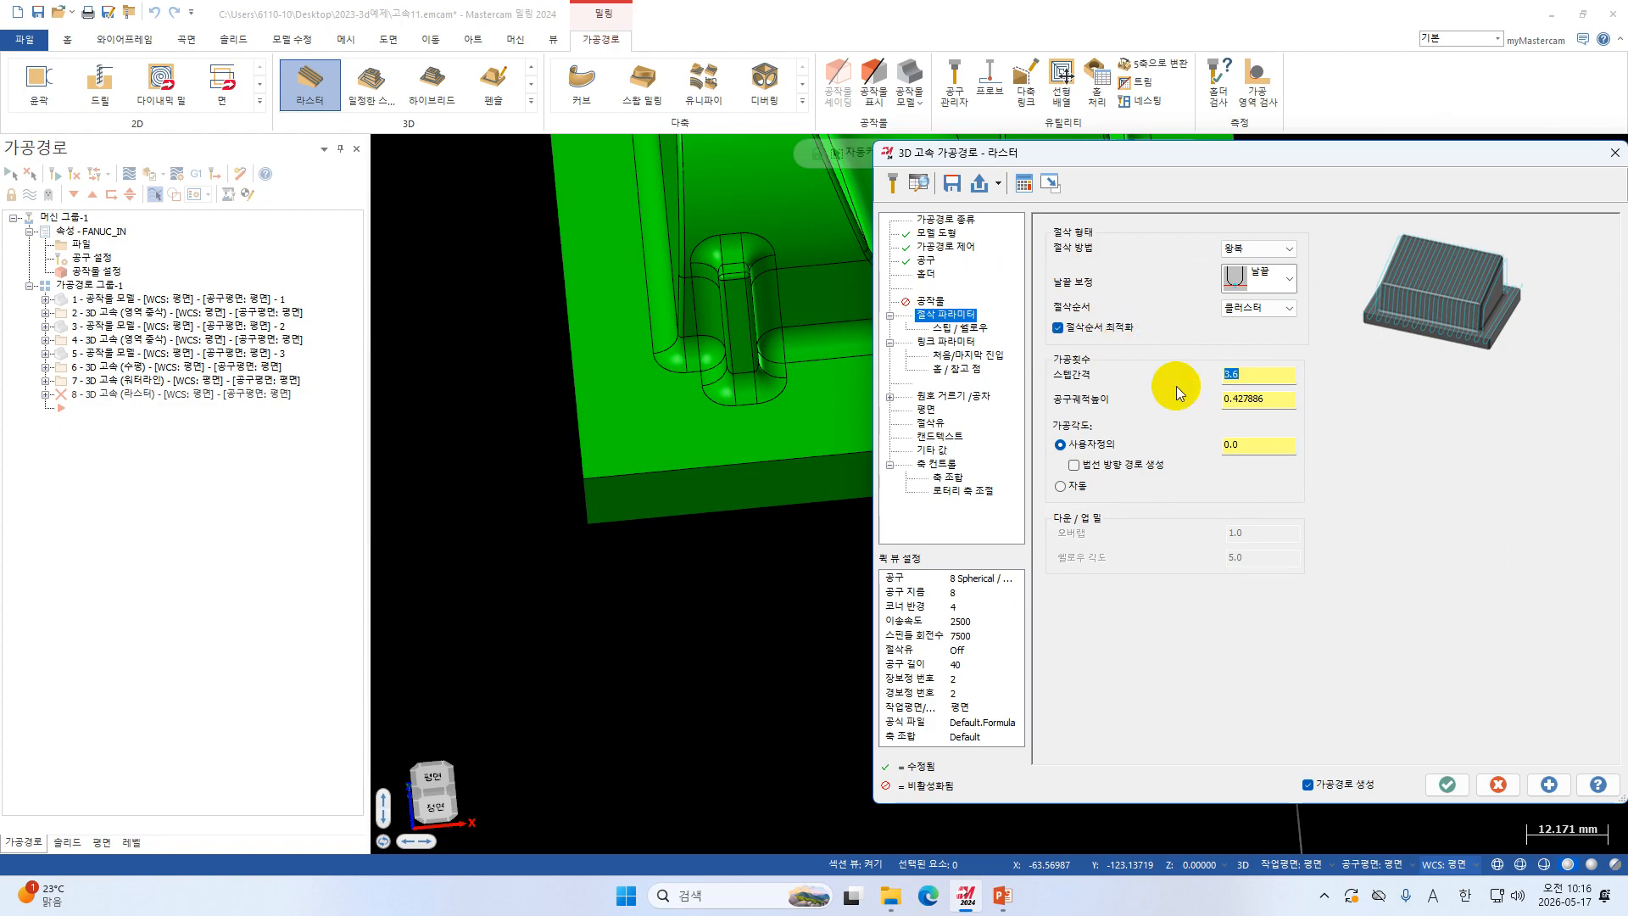
text(0.8)
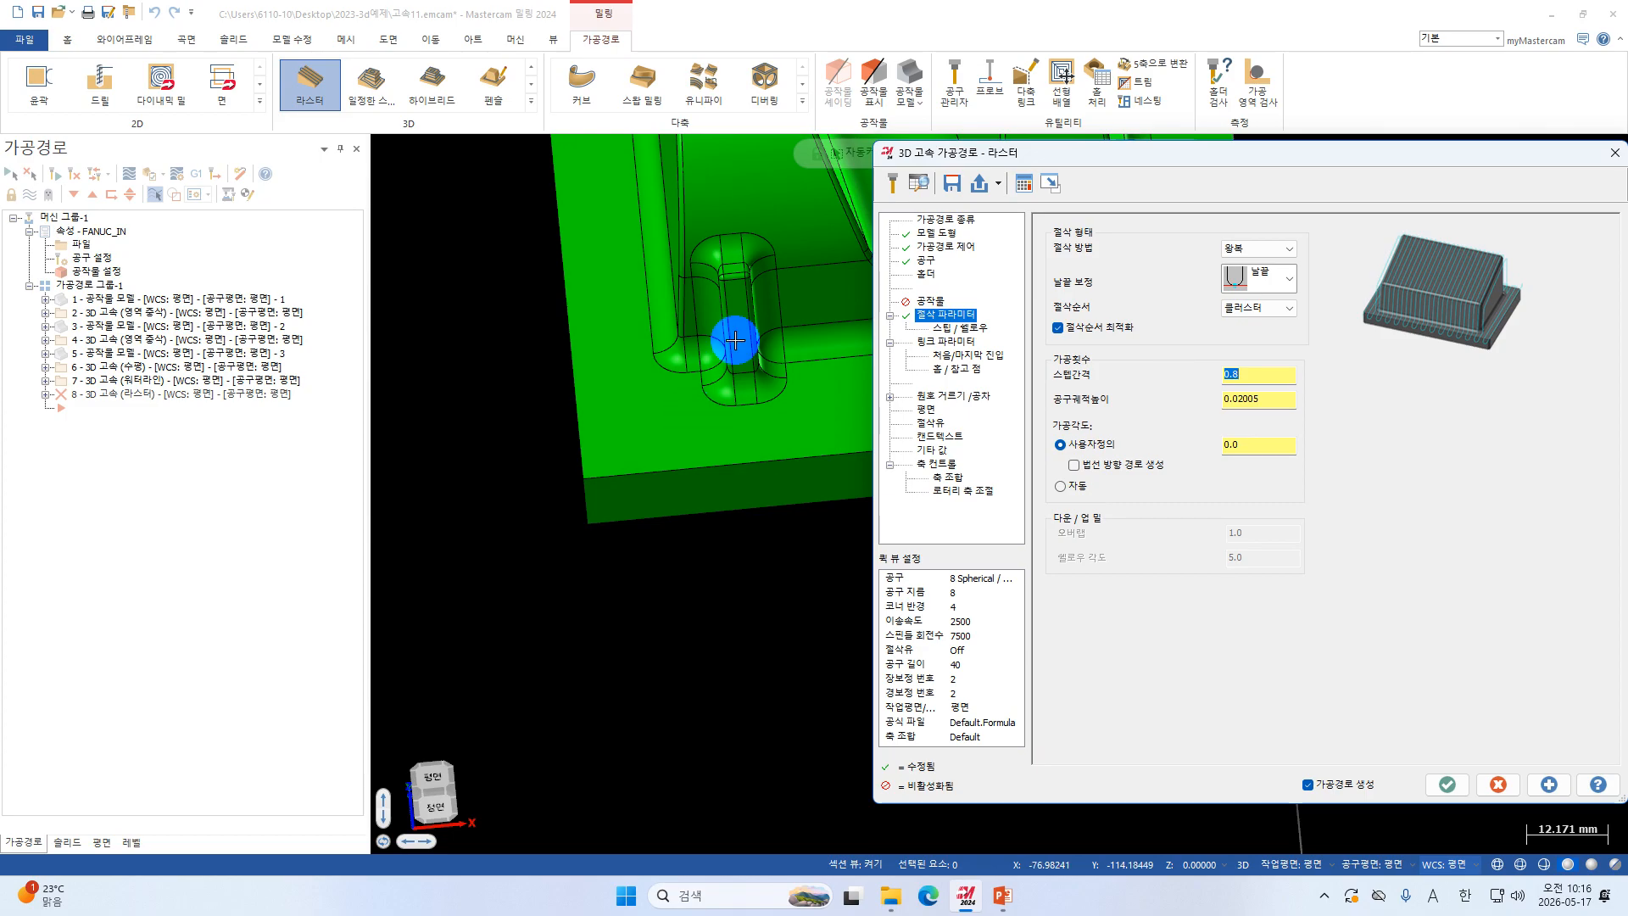
Restrict the Raster steep/shallow cutting angle to a range of 0 to 35 degrees.
click(977, 333)
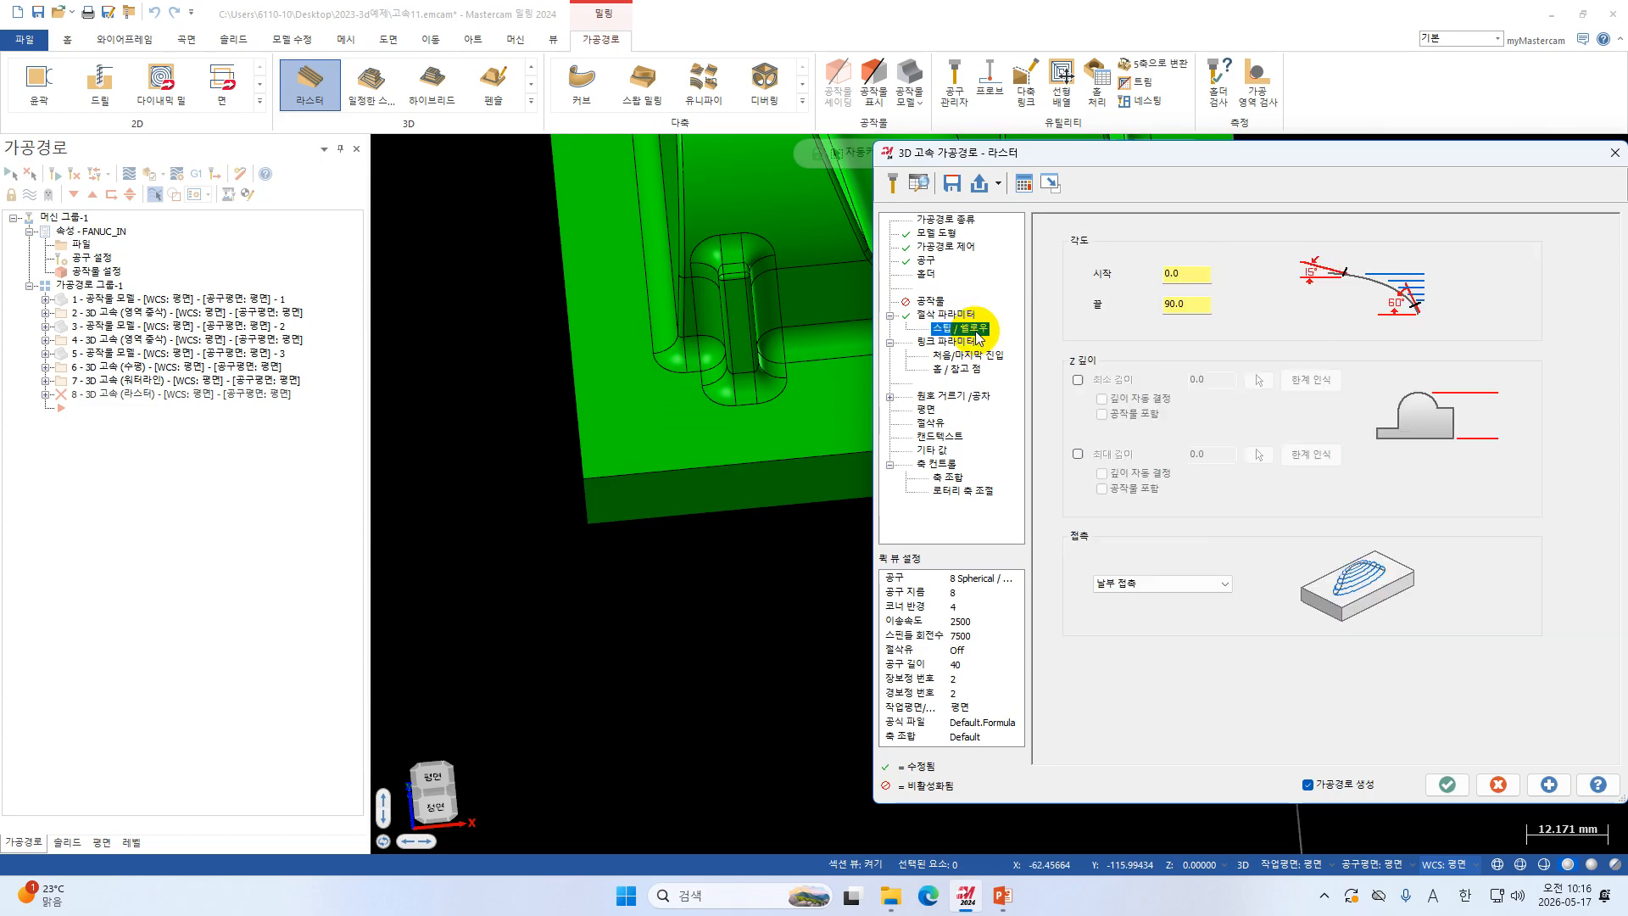
double_click(1175, 274)
key(Tab)
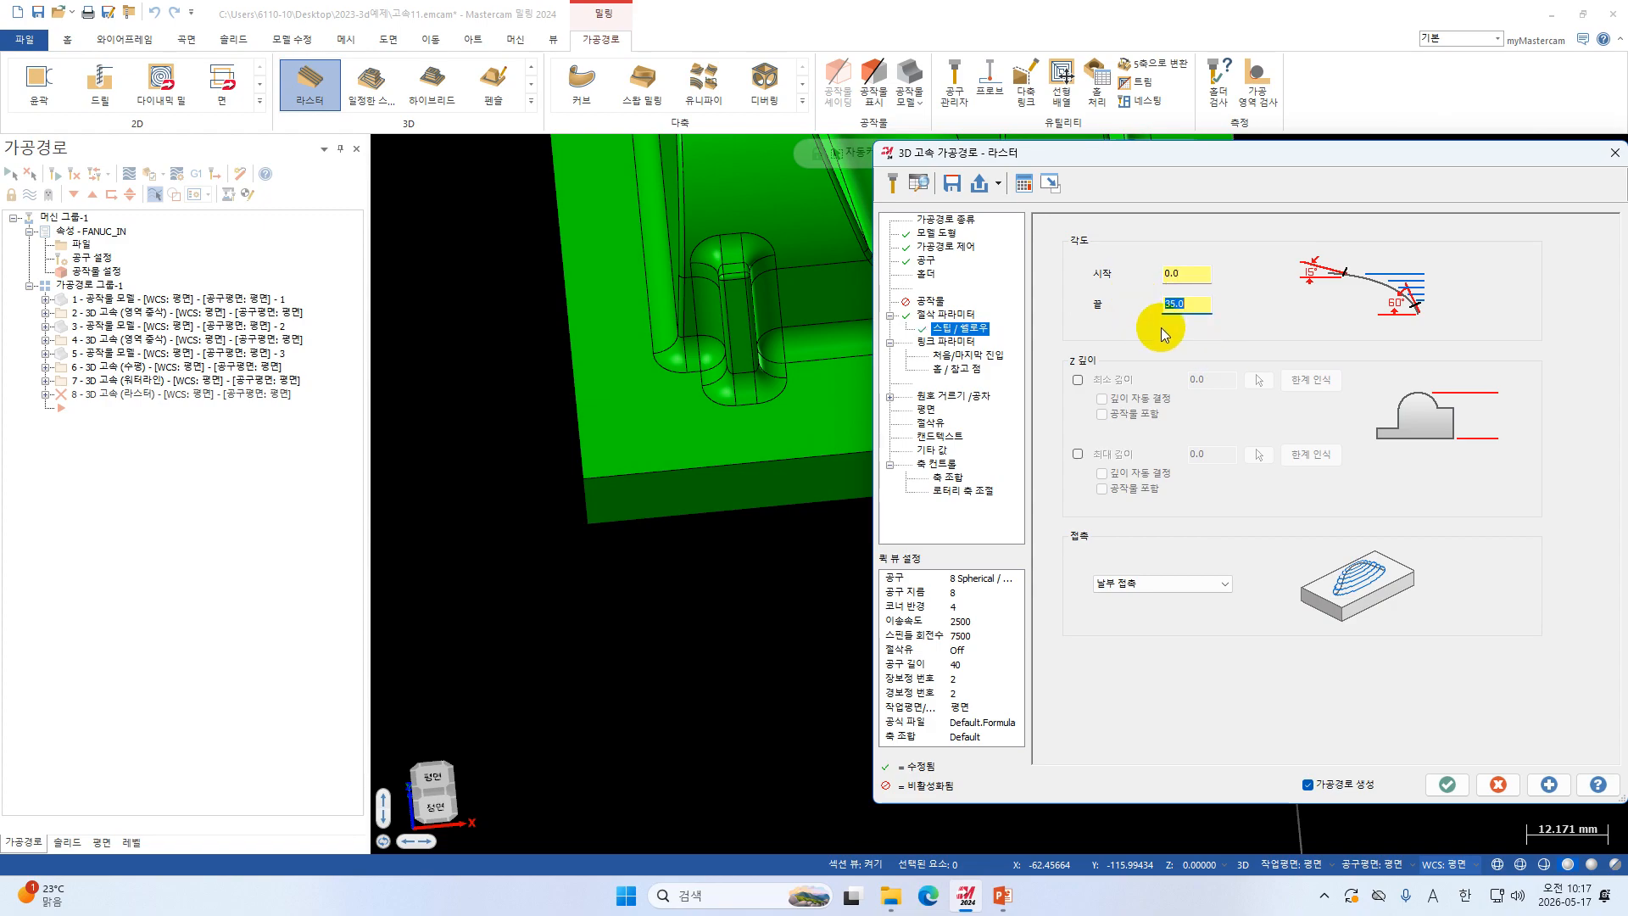
Assign the whole part as machining geometry in the model geometry settings.
click(934, 234)
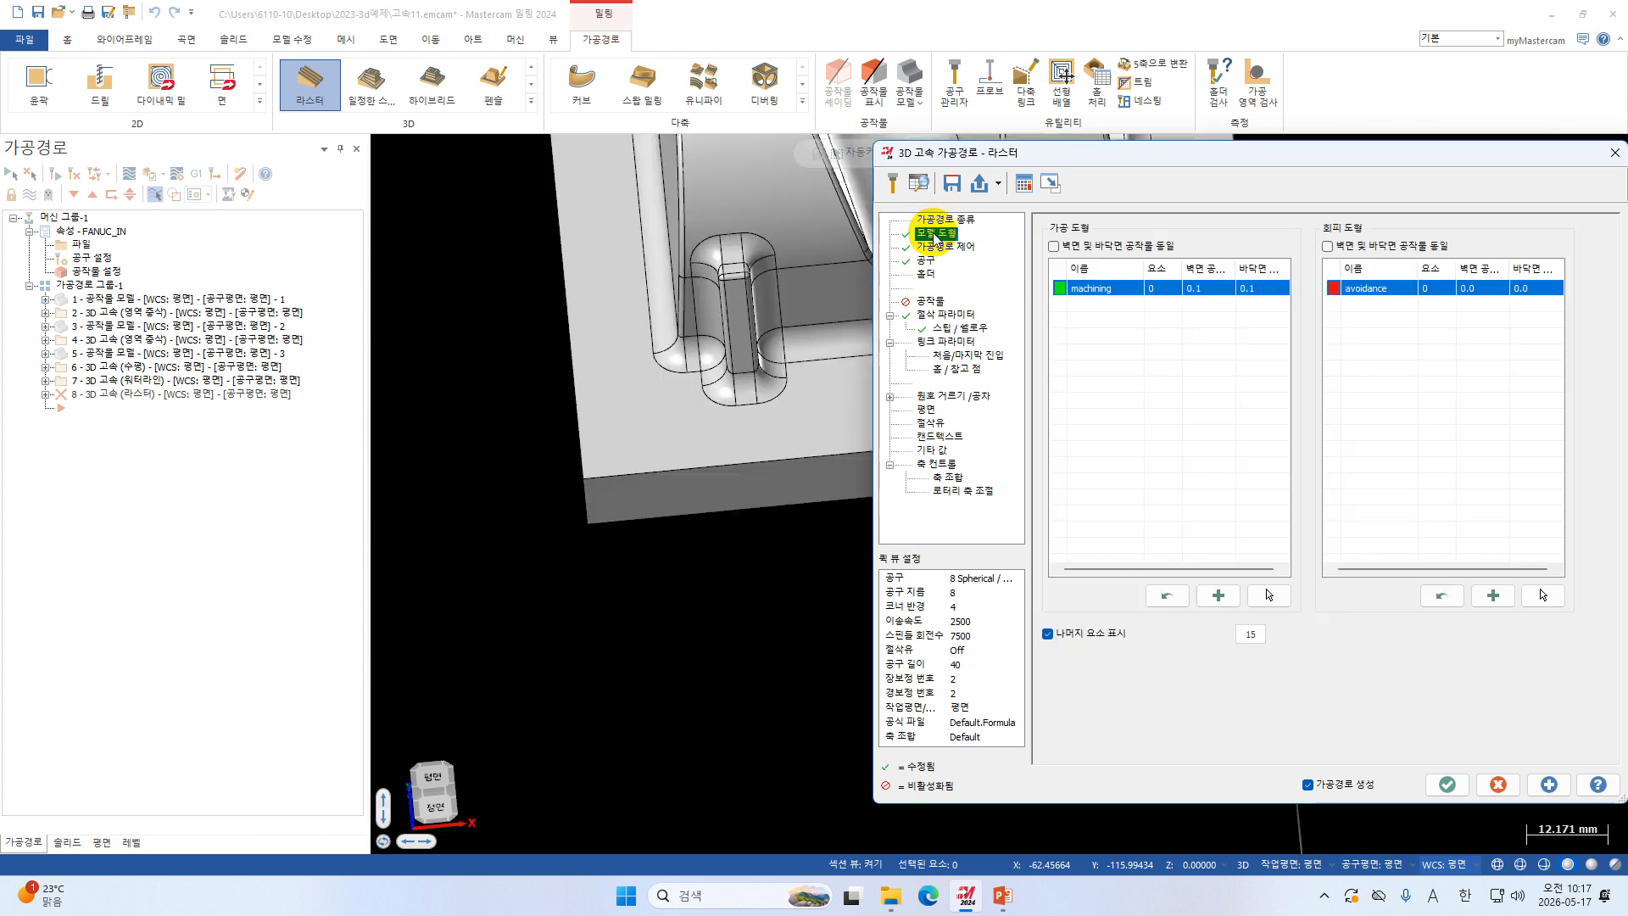
scroll(554, 435, down, 4)
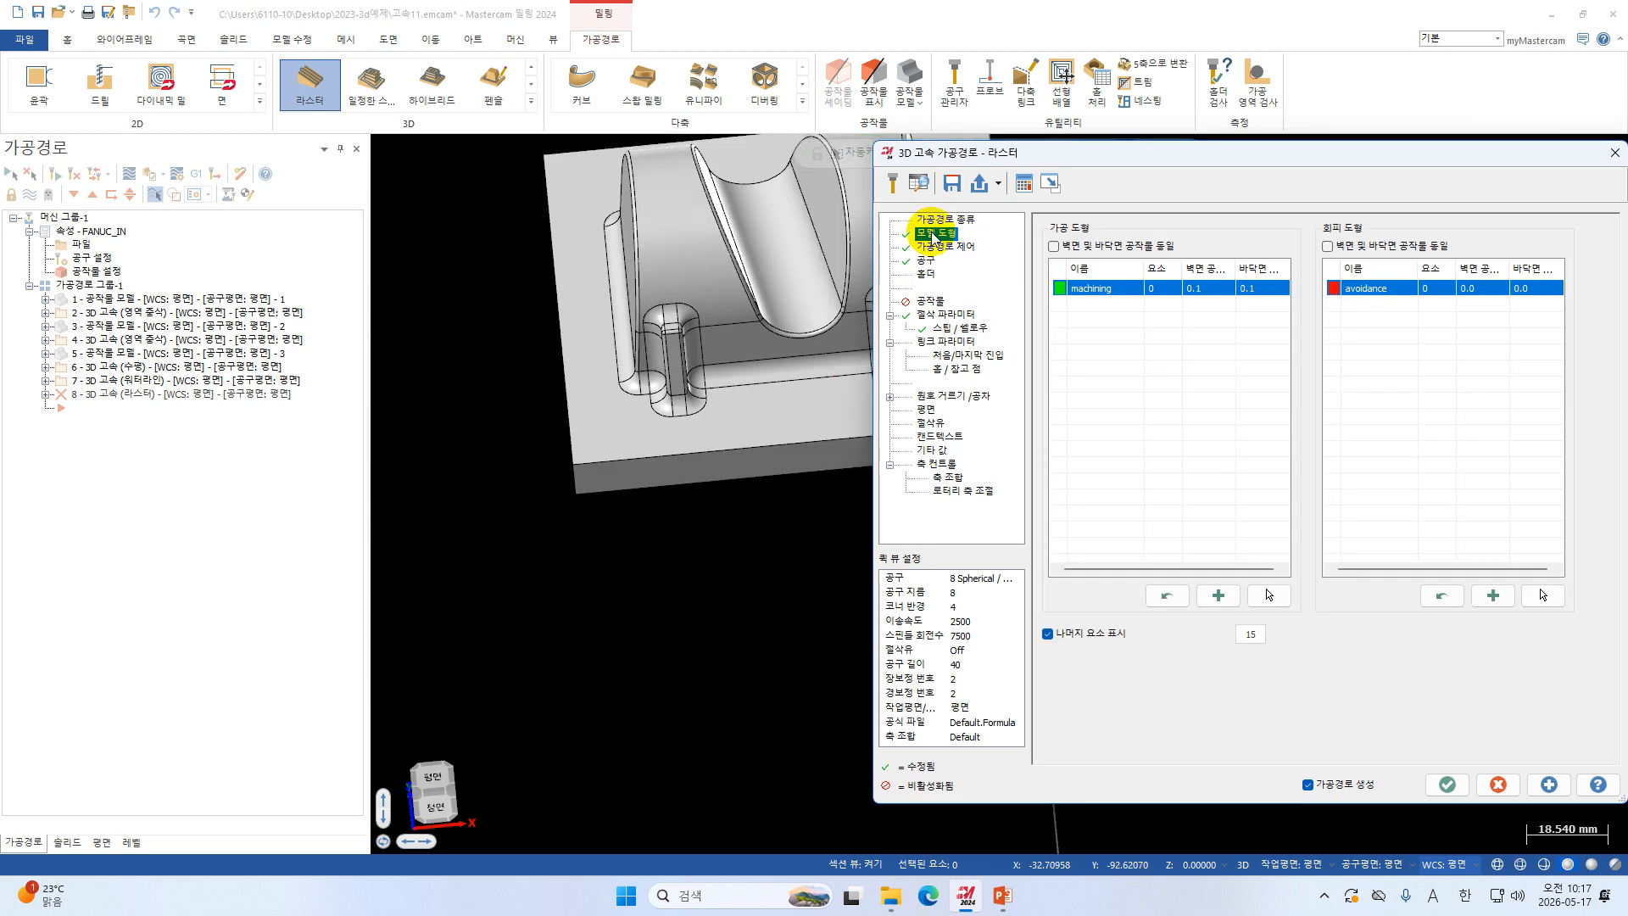
scroll(592, 483, down, 4)
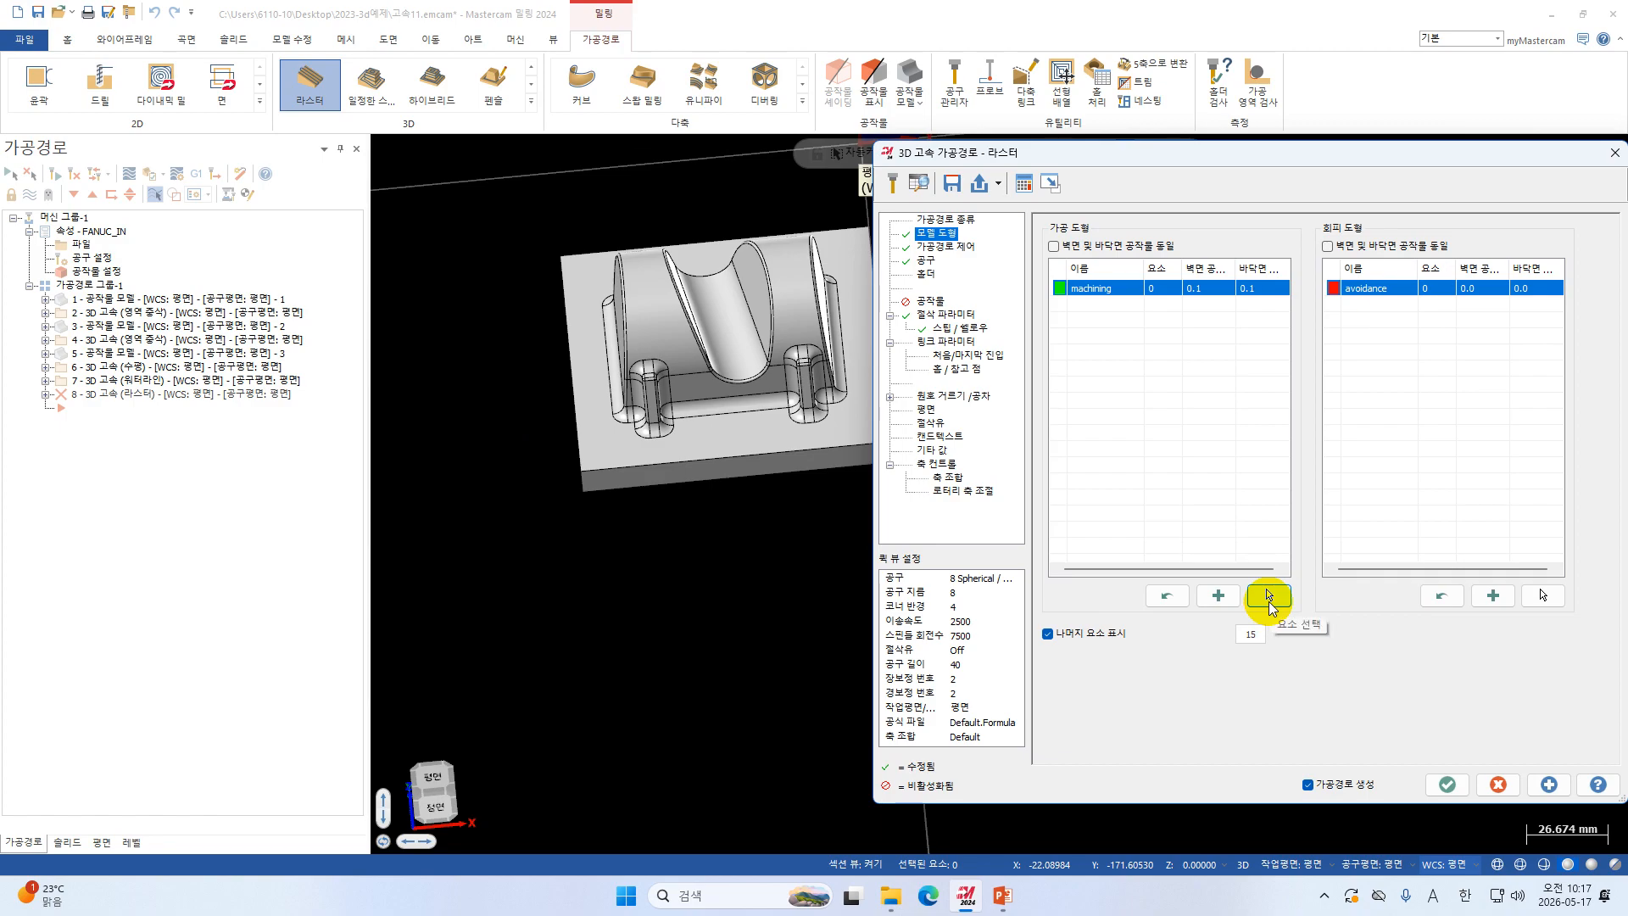
click(1269, 596)
drag(1096, 633, 447, 175)
key(Return)
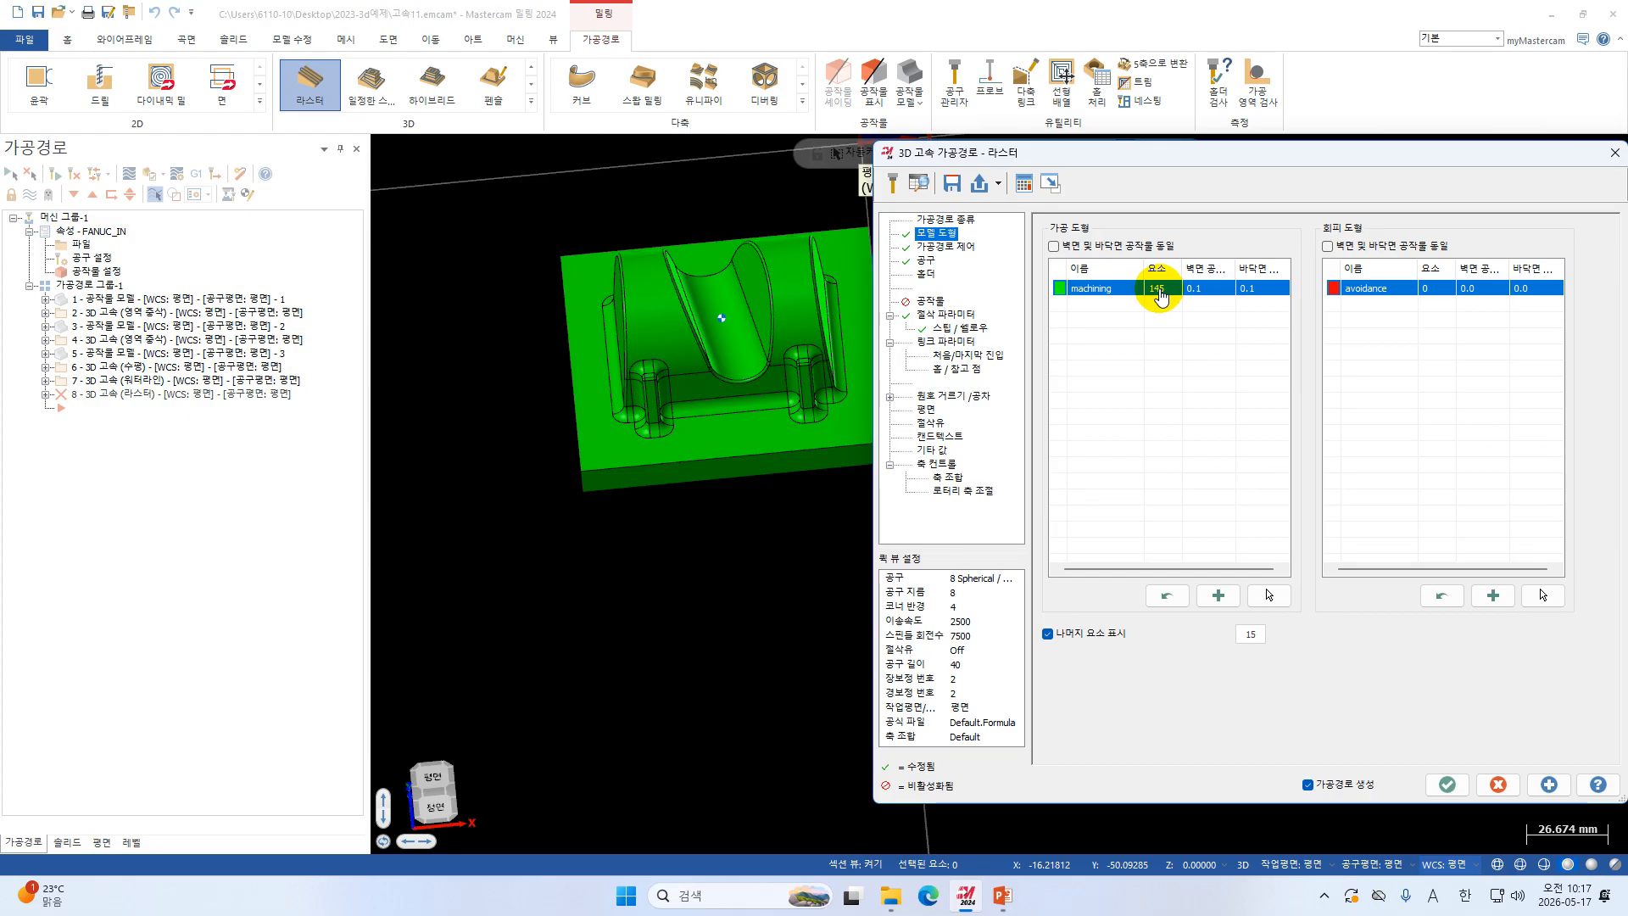
Enable the Raster Z depth limits with a minimum depth of 1.0 and a maximum depth detected from the model's limits.
click(975, 329)
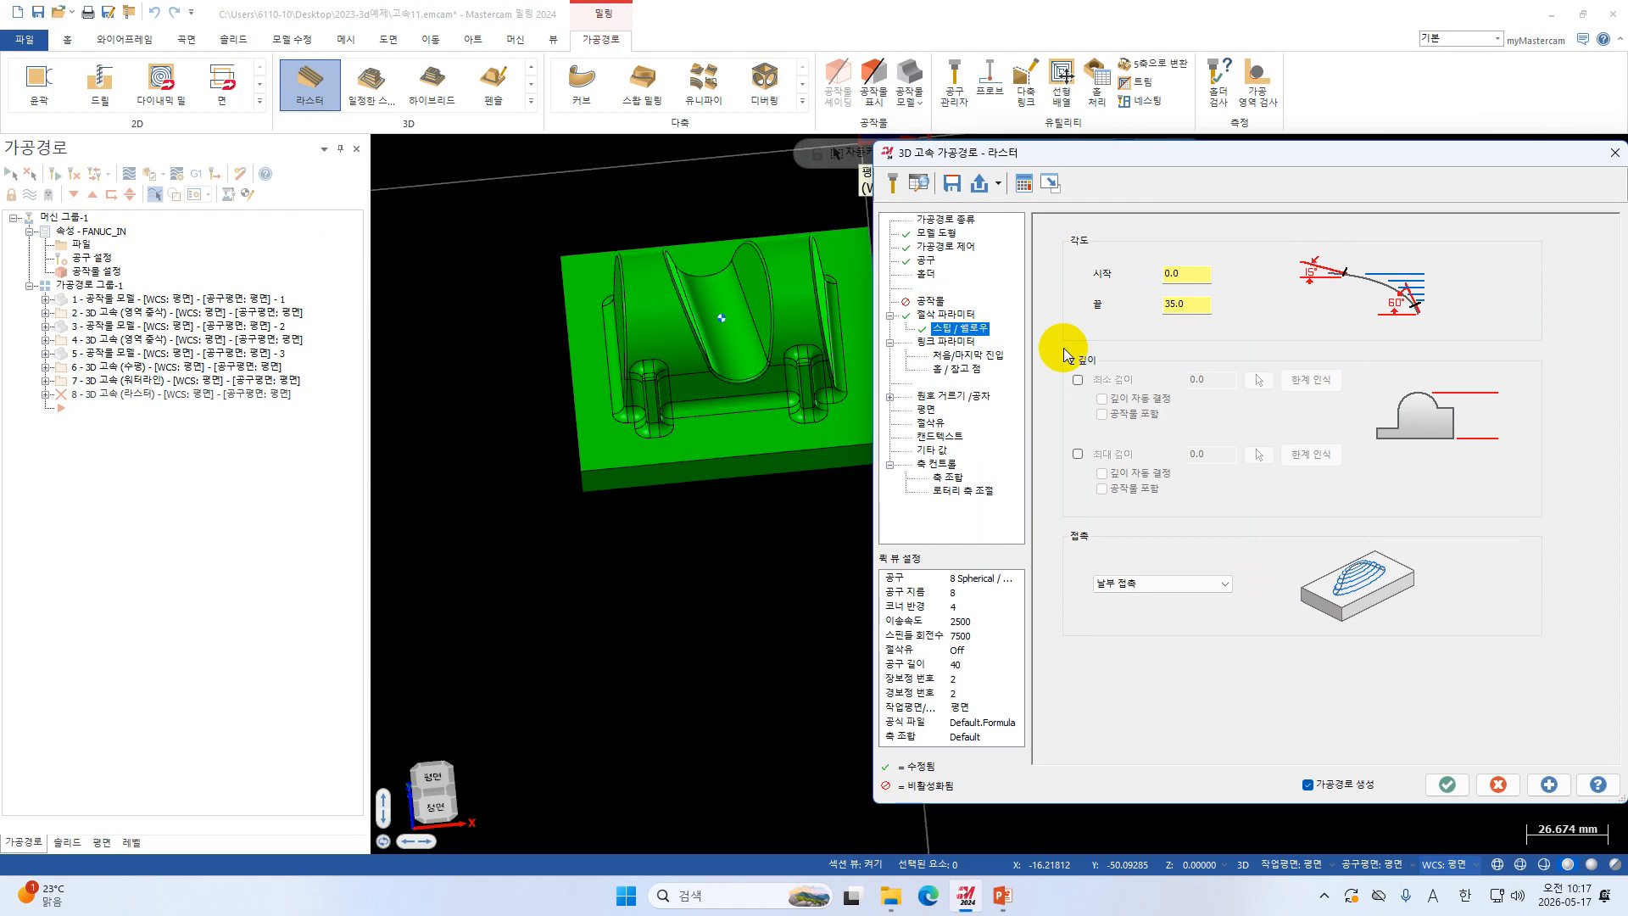
click(1077, 381)
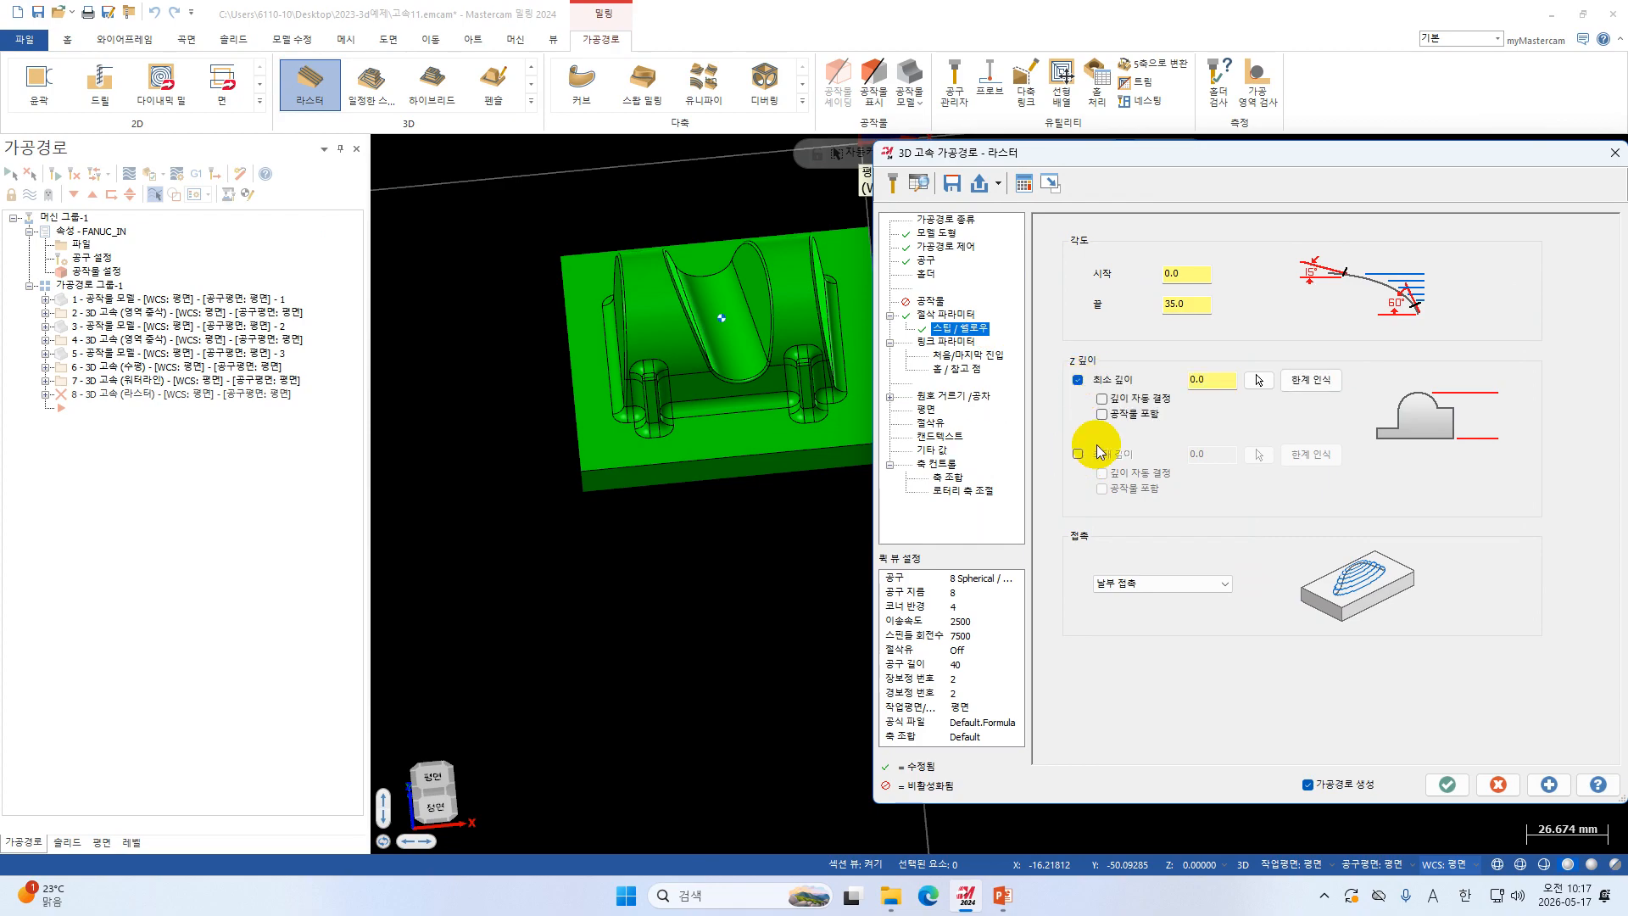
middle_drag(621, 420, 855, 442)
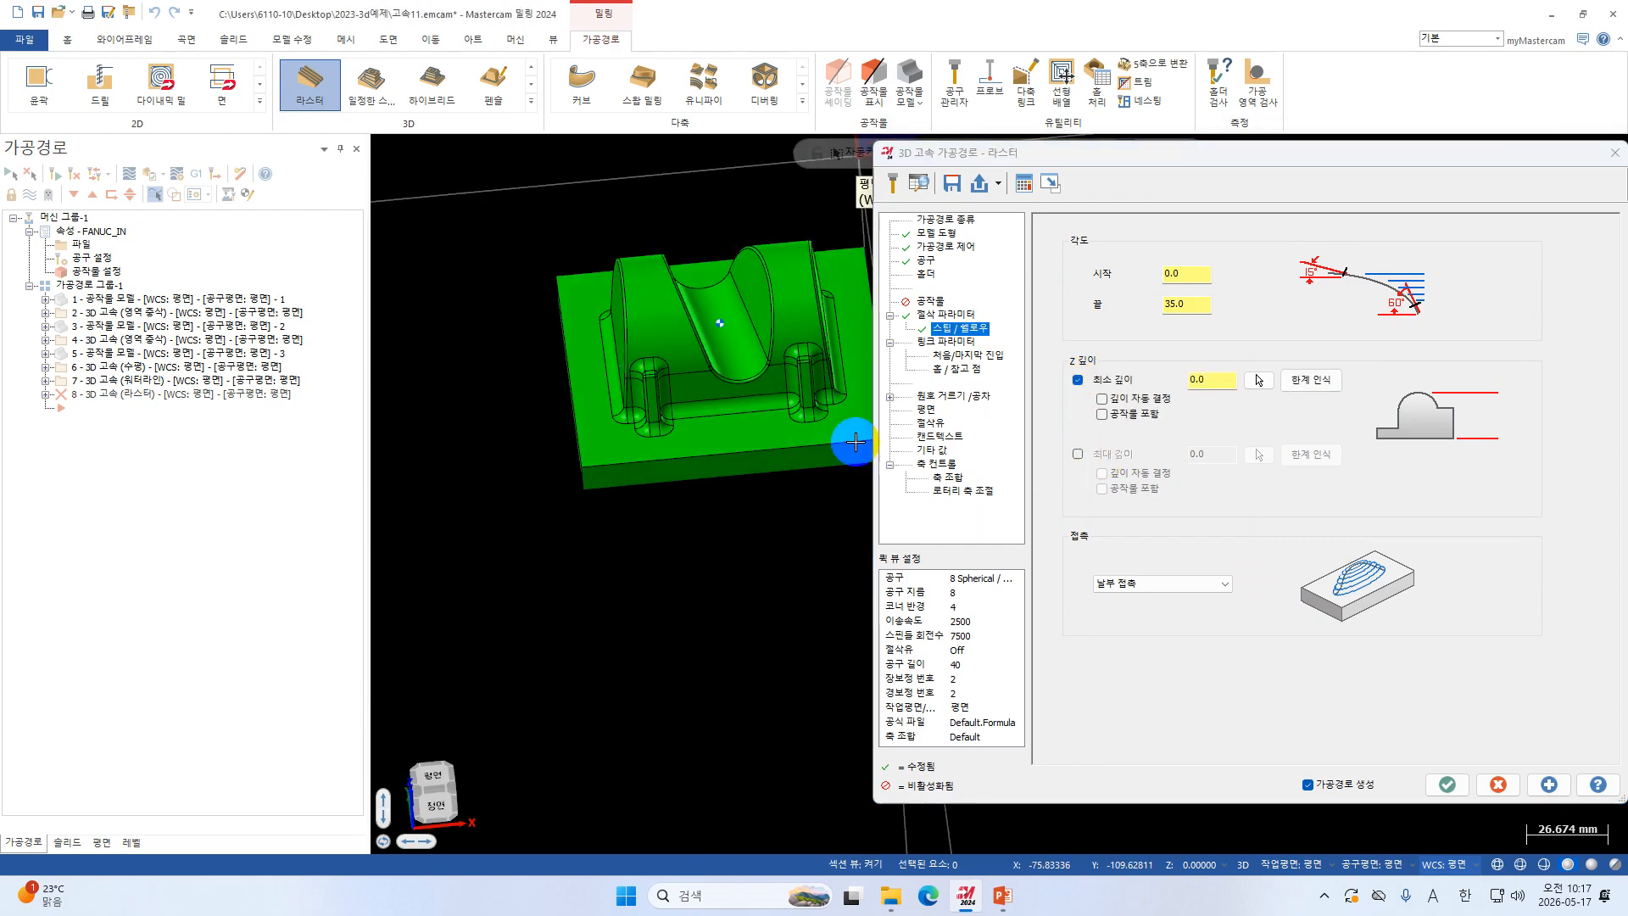
click(1077, 453)
middle_drag(697, 411, 684, 358)
scroll(683, 357, up, 3)
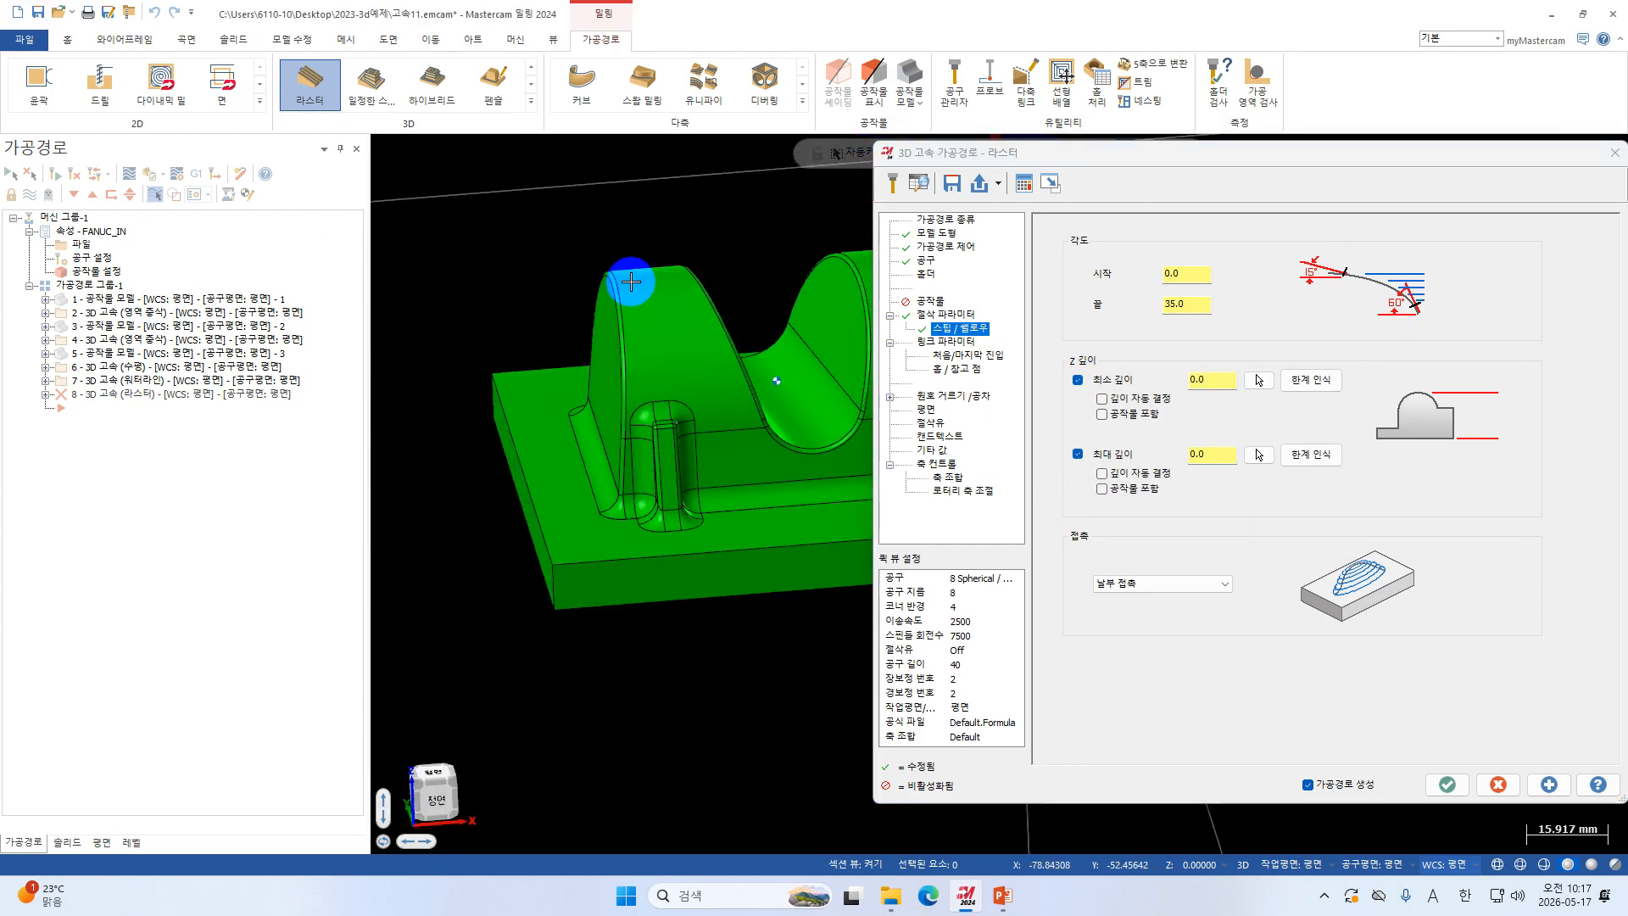
drag(1217, 382, 1109, 393)
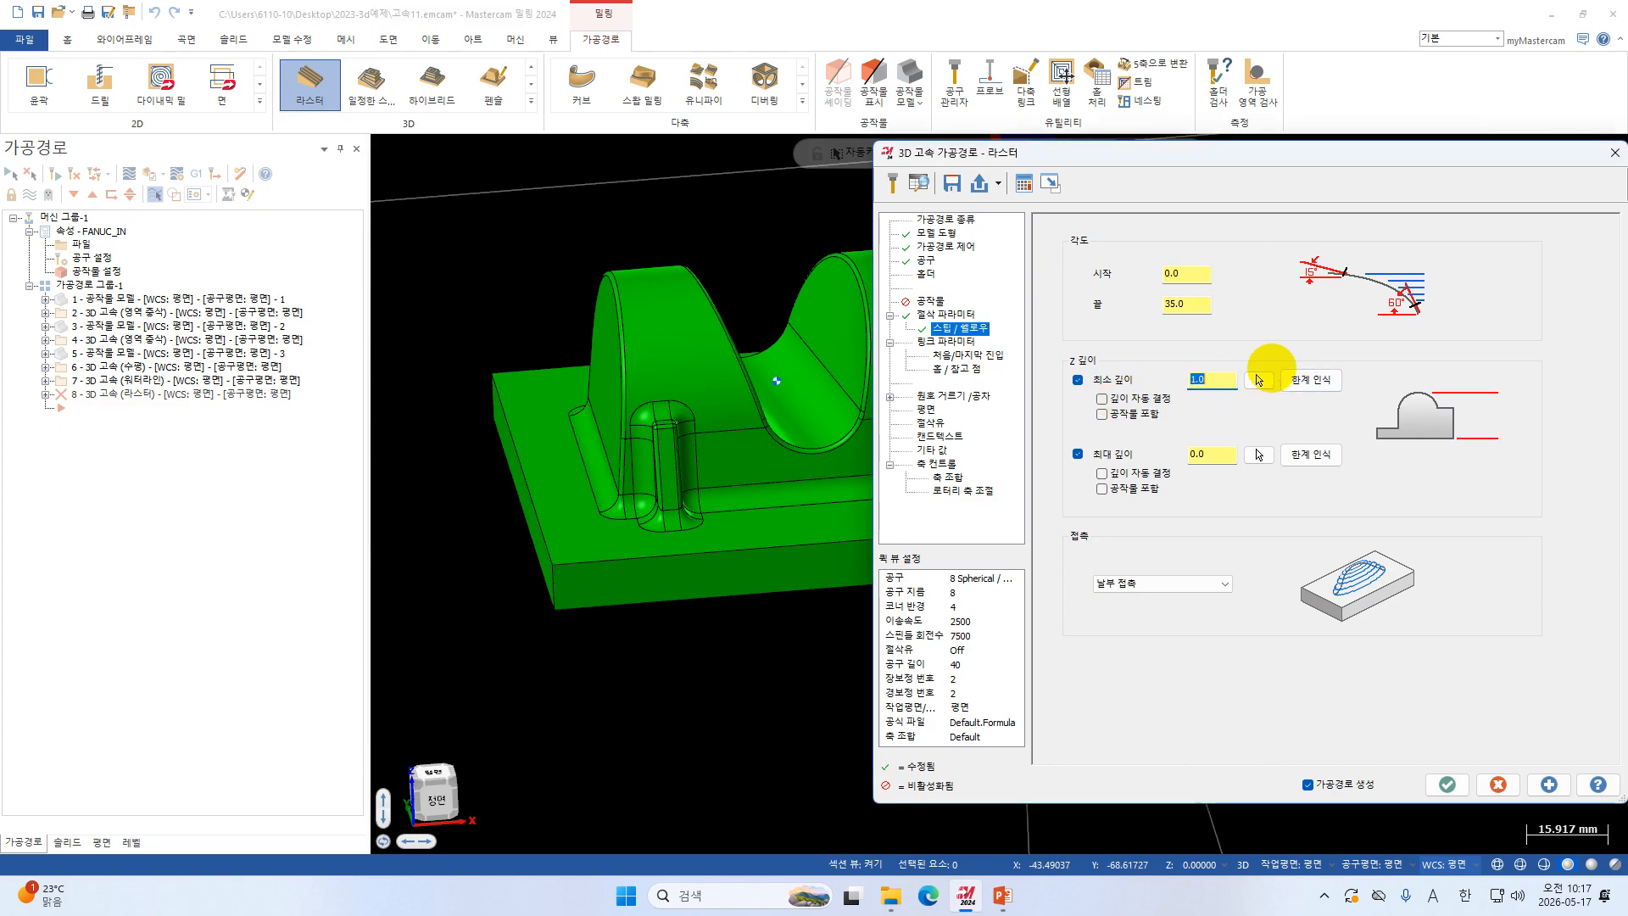
click(1313, 458)
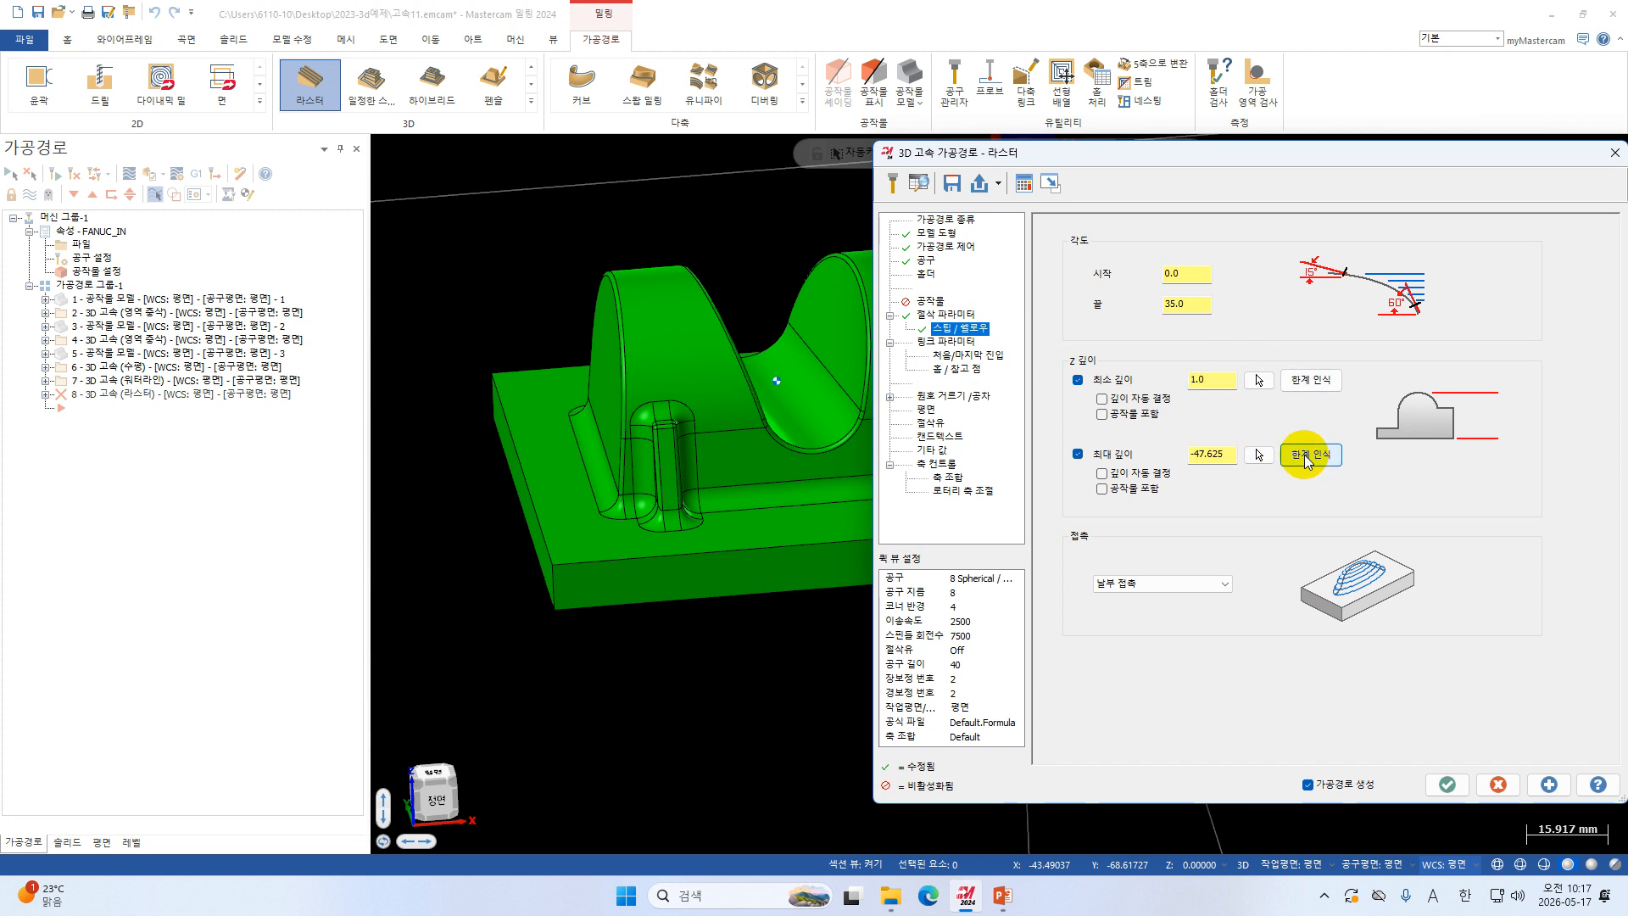
middle_drag(526, 483, 678, 533)
scroll(678, 532, up, 1)
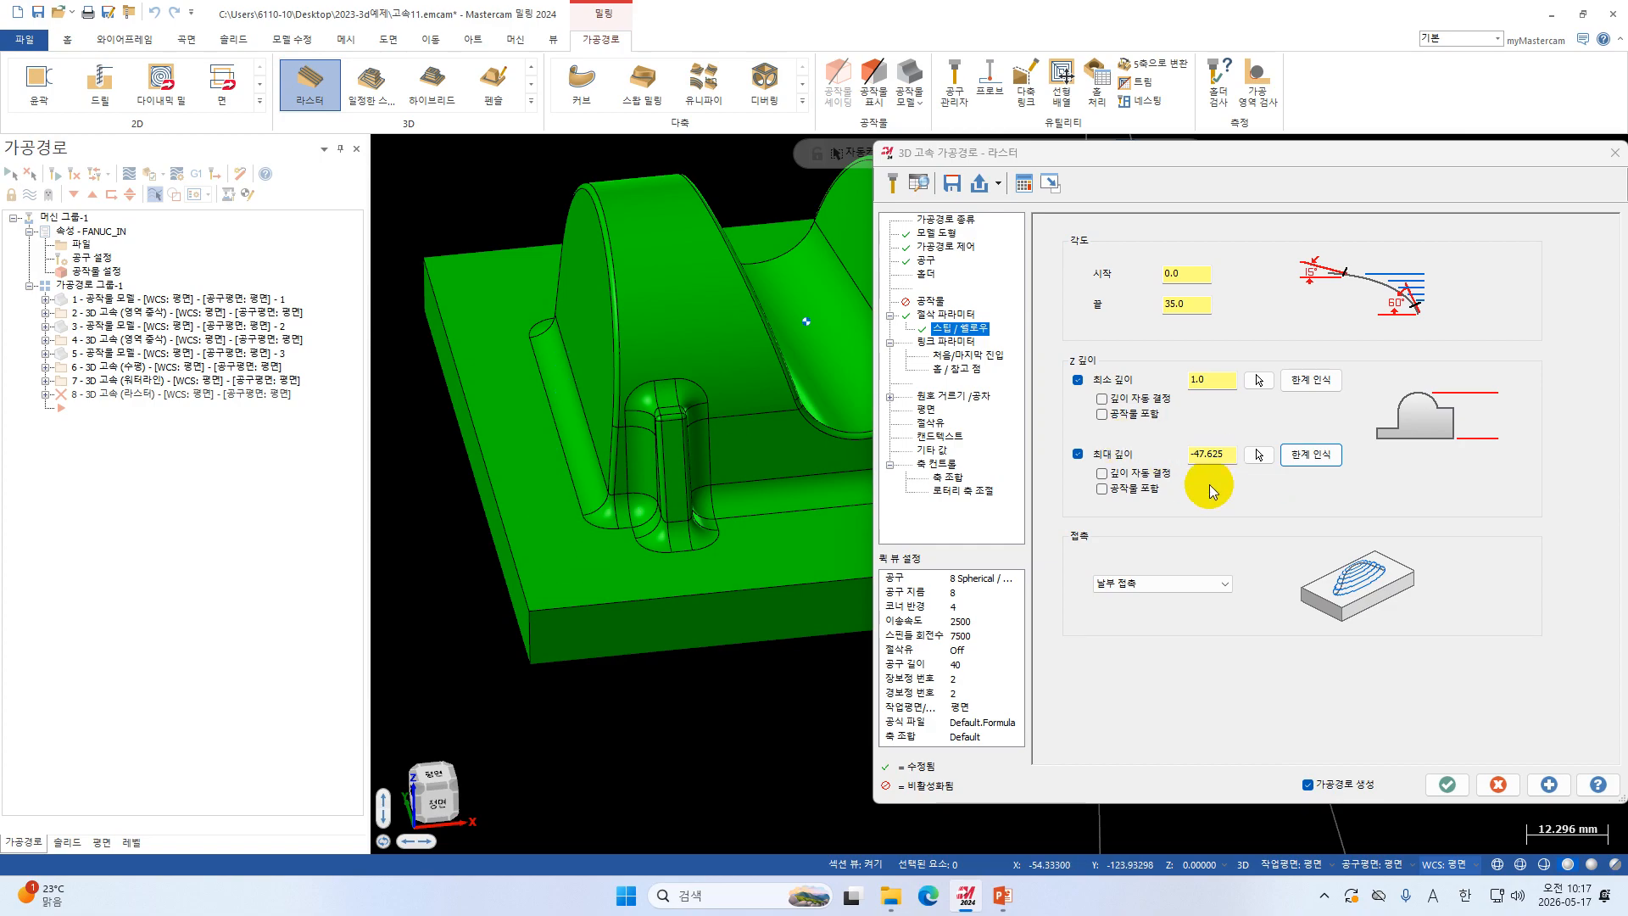
Set the retract to clearance height 10.0, minimum vertical retract, part clearance 3.0 and feed rate 10000.
click(957, 342)
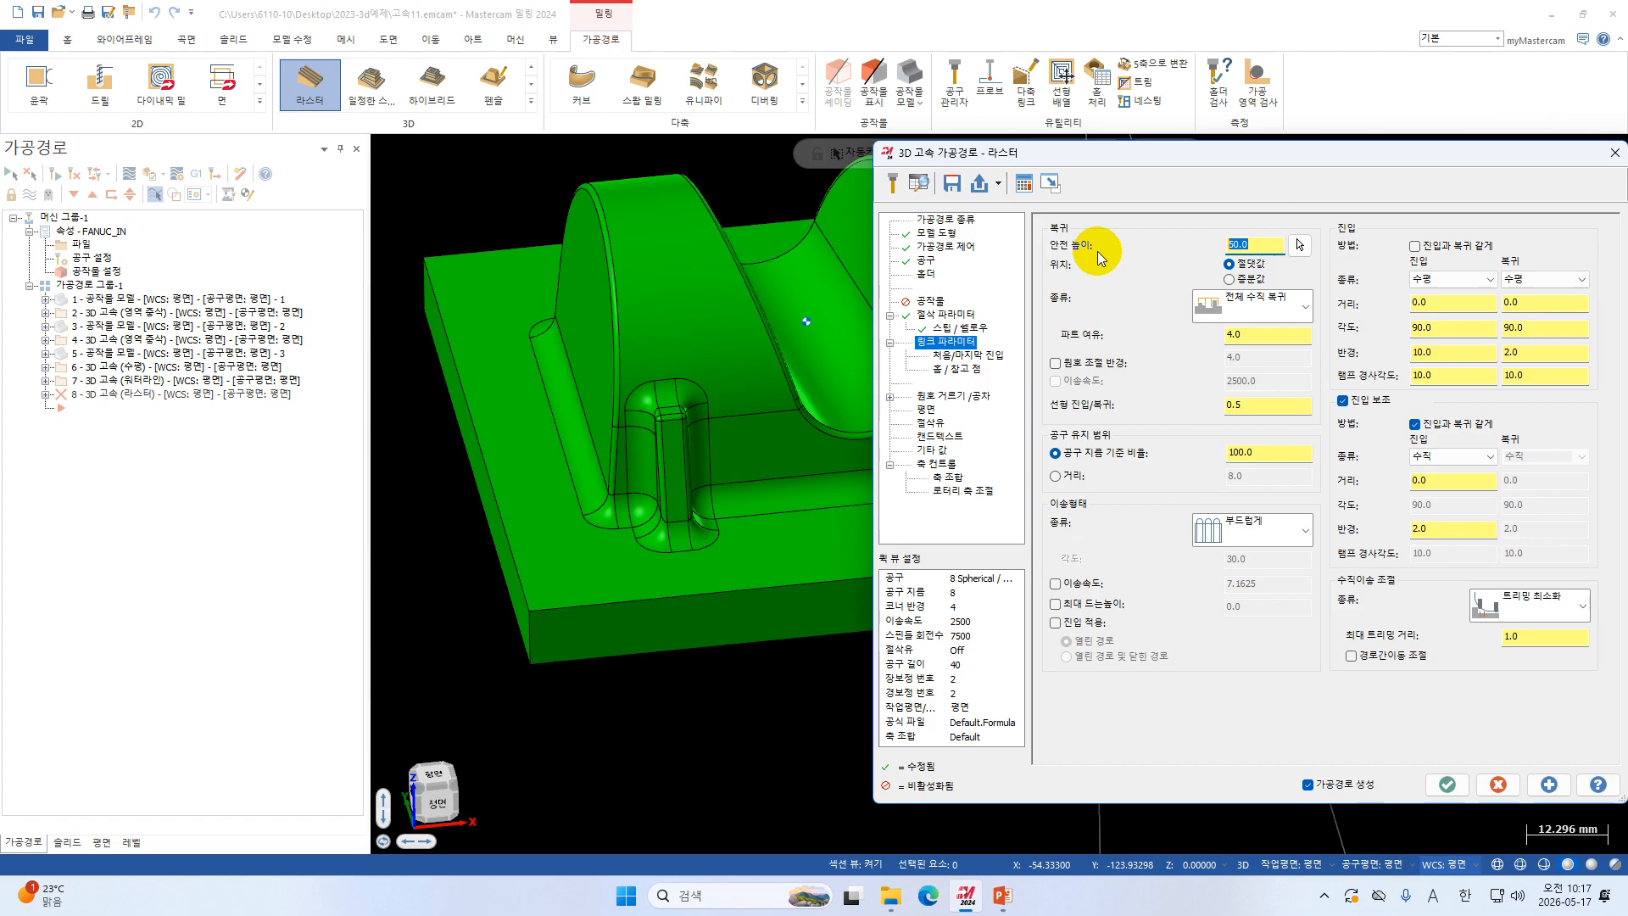
click(1231, 335)
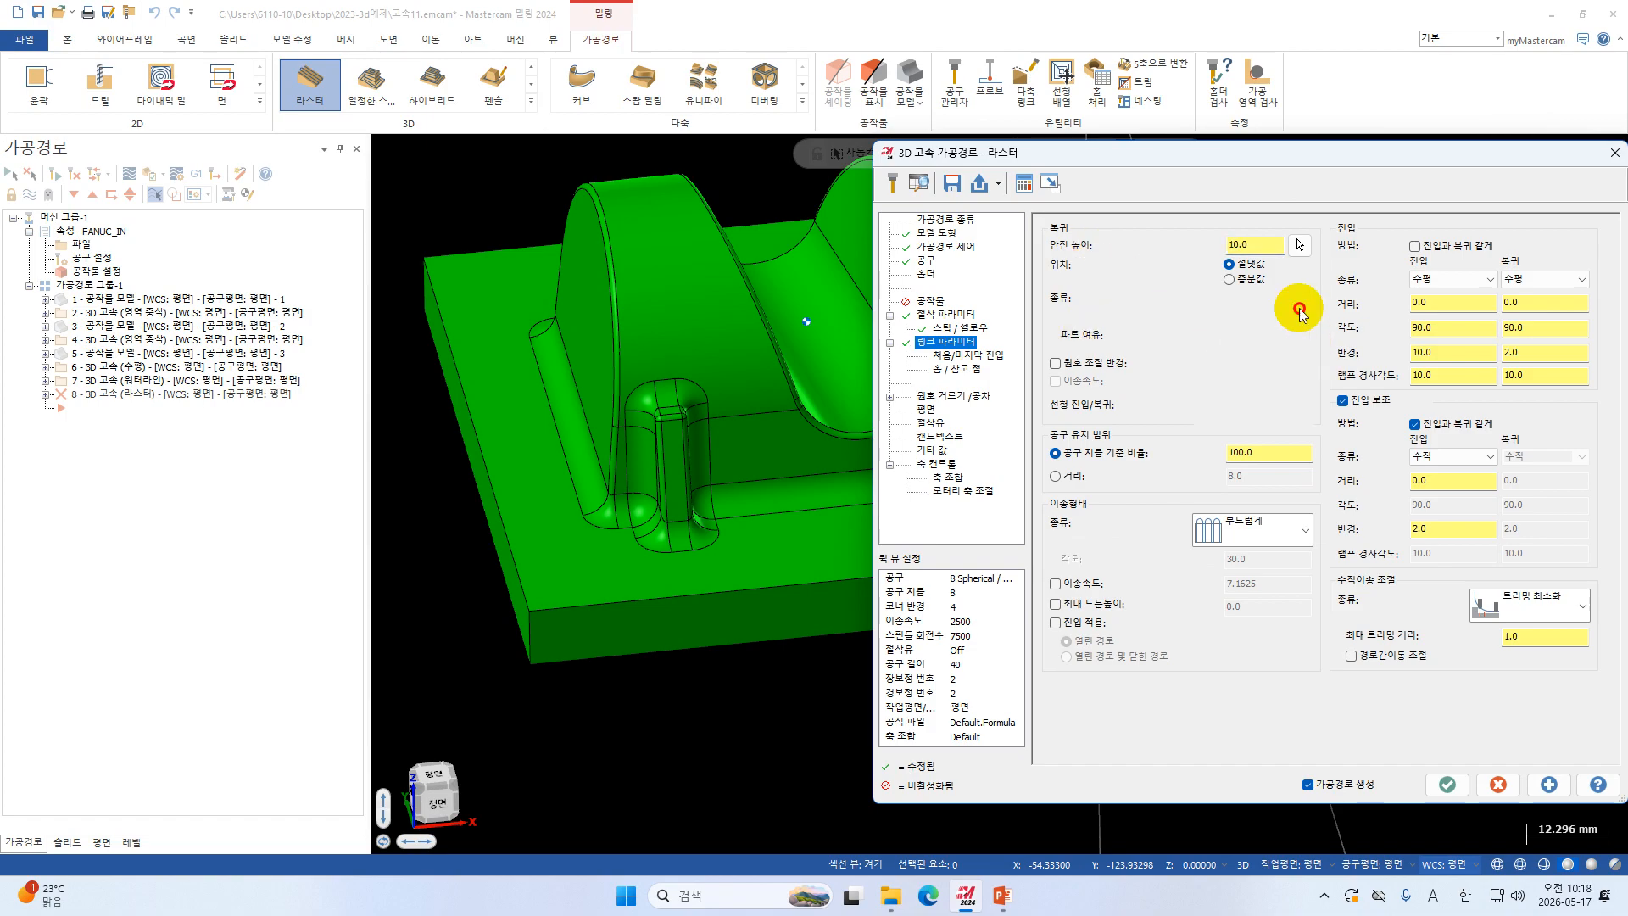
click(1304, 307)
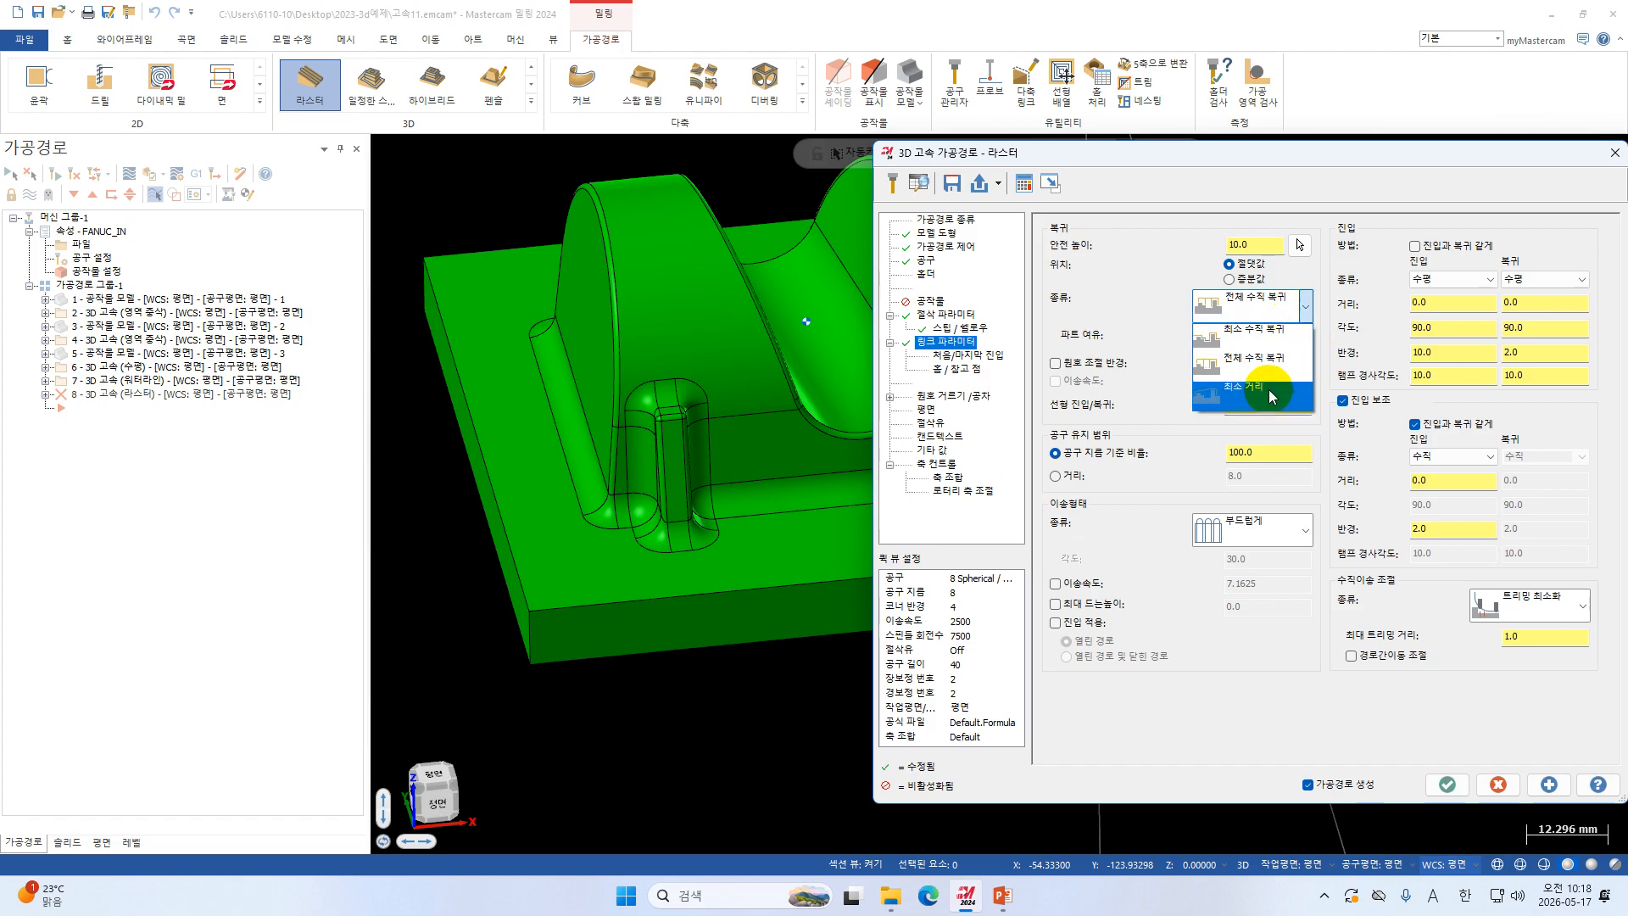
click(1270, 334)
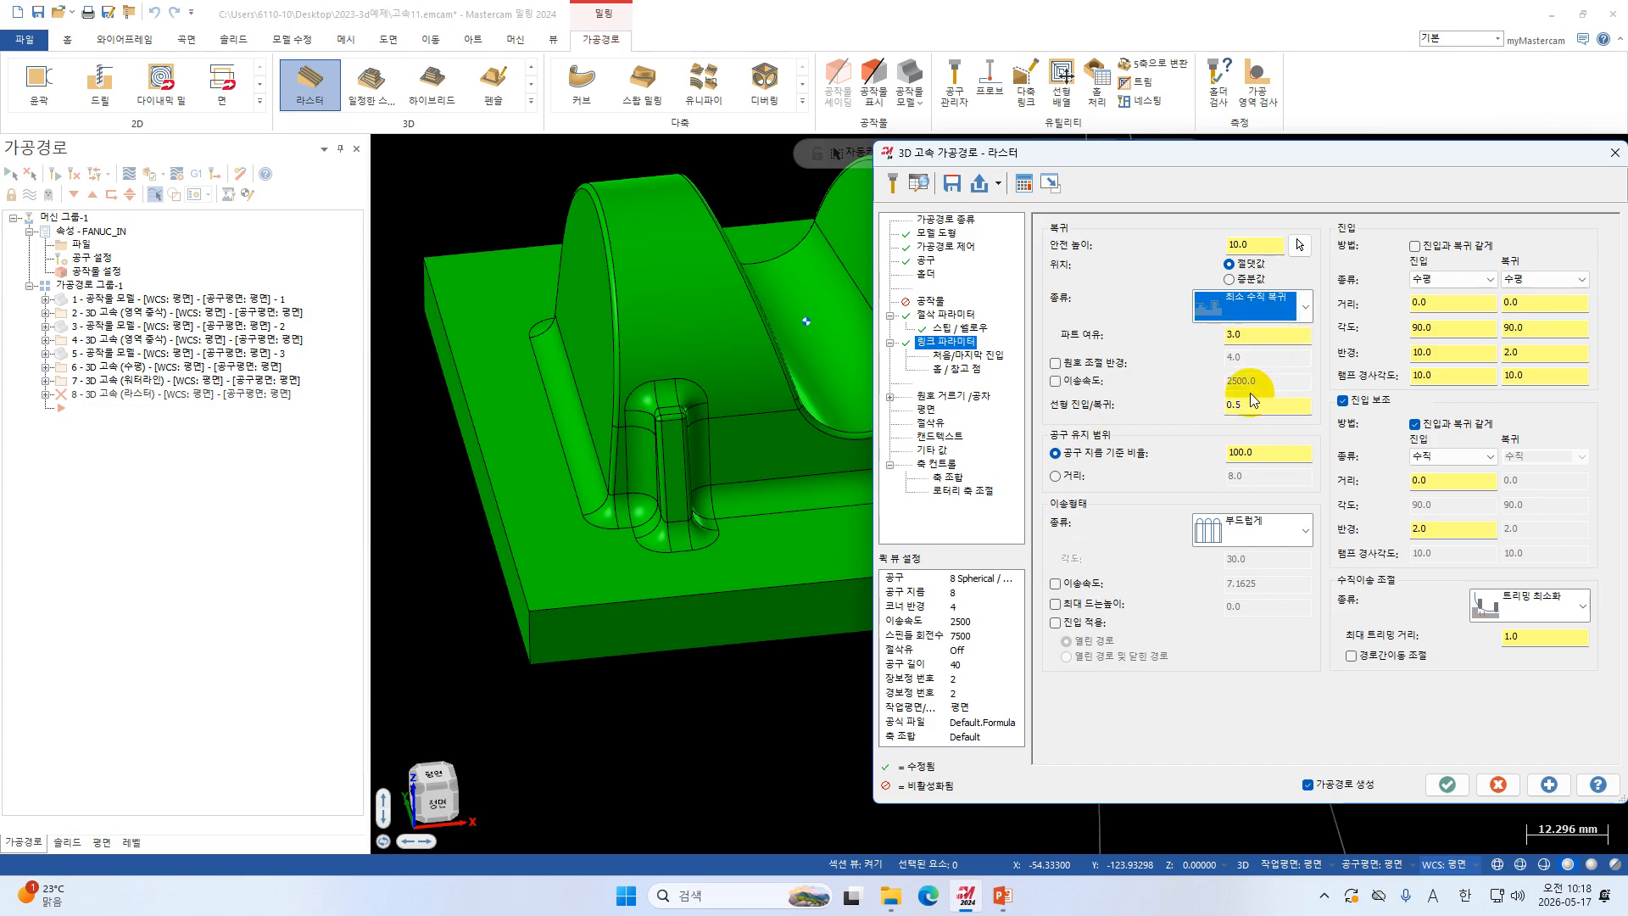
click(1056, 380)
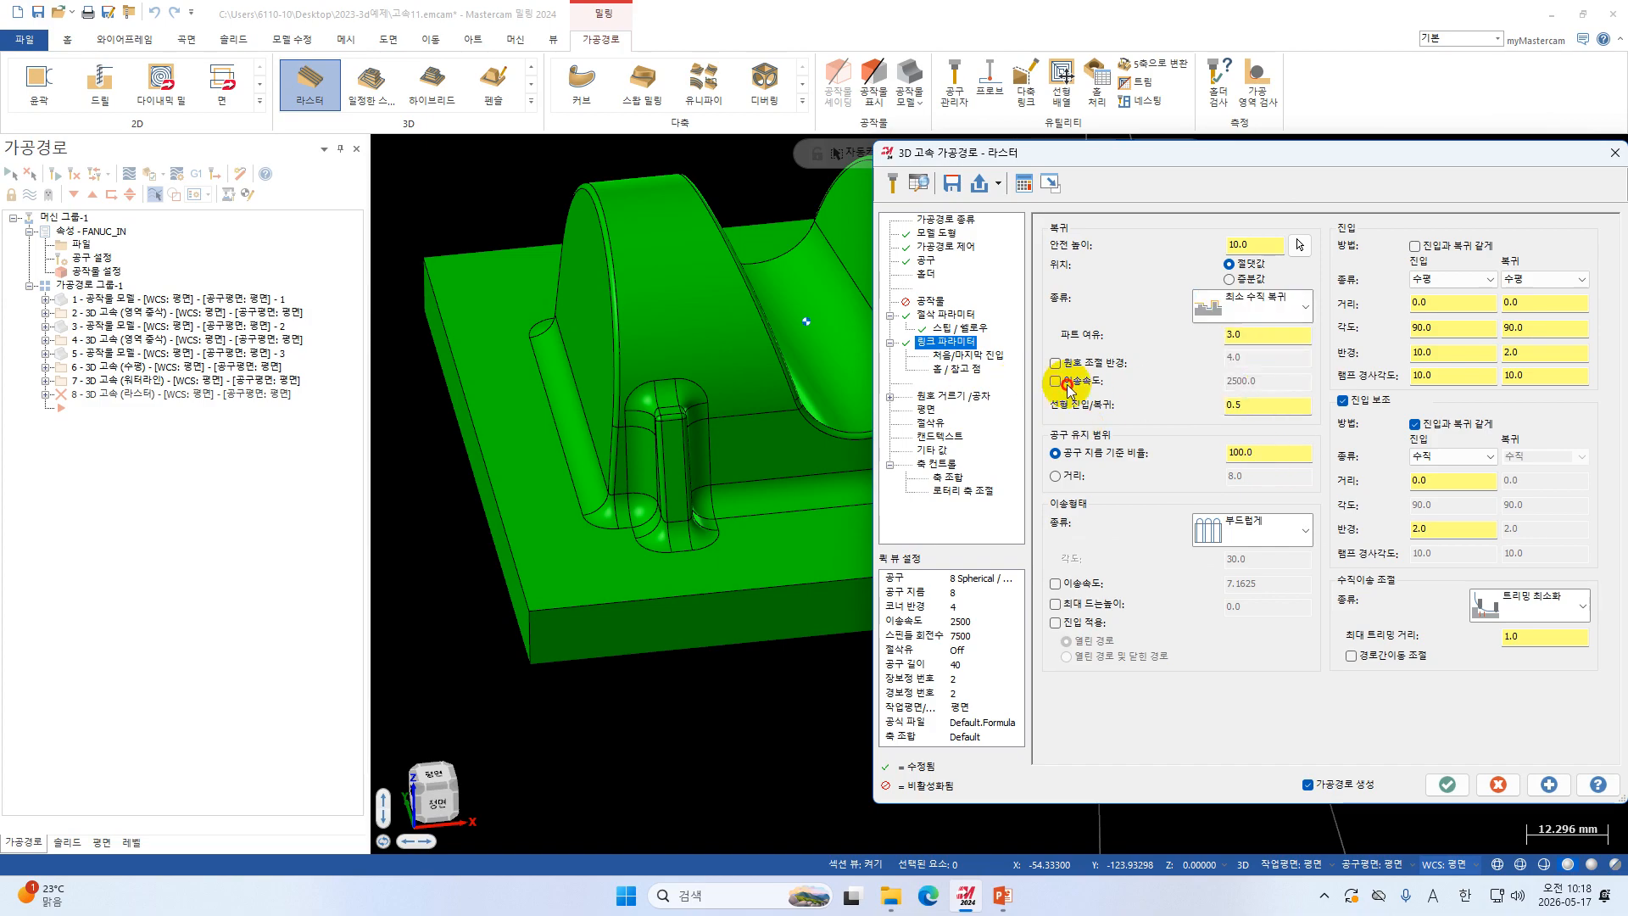
click(1255, 381)
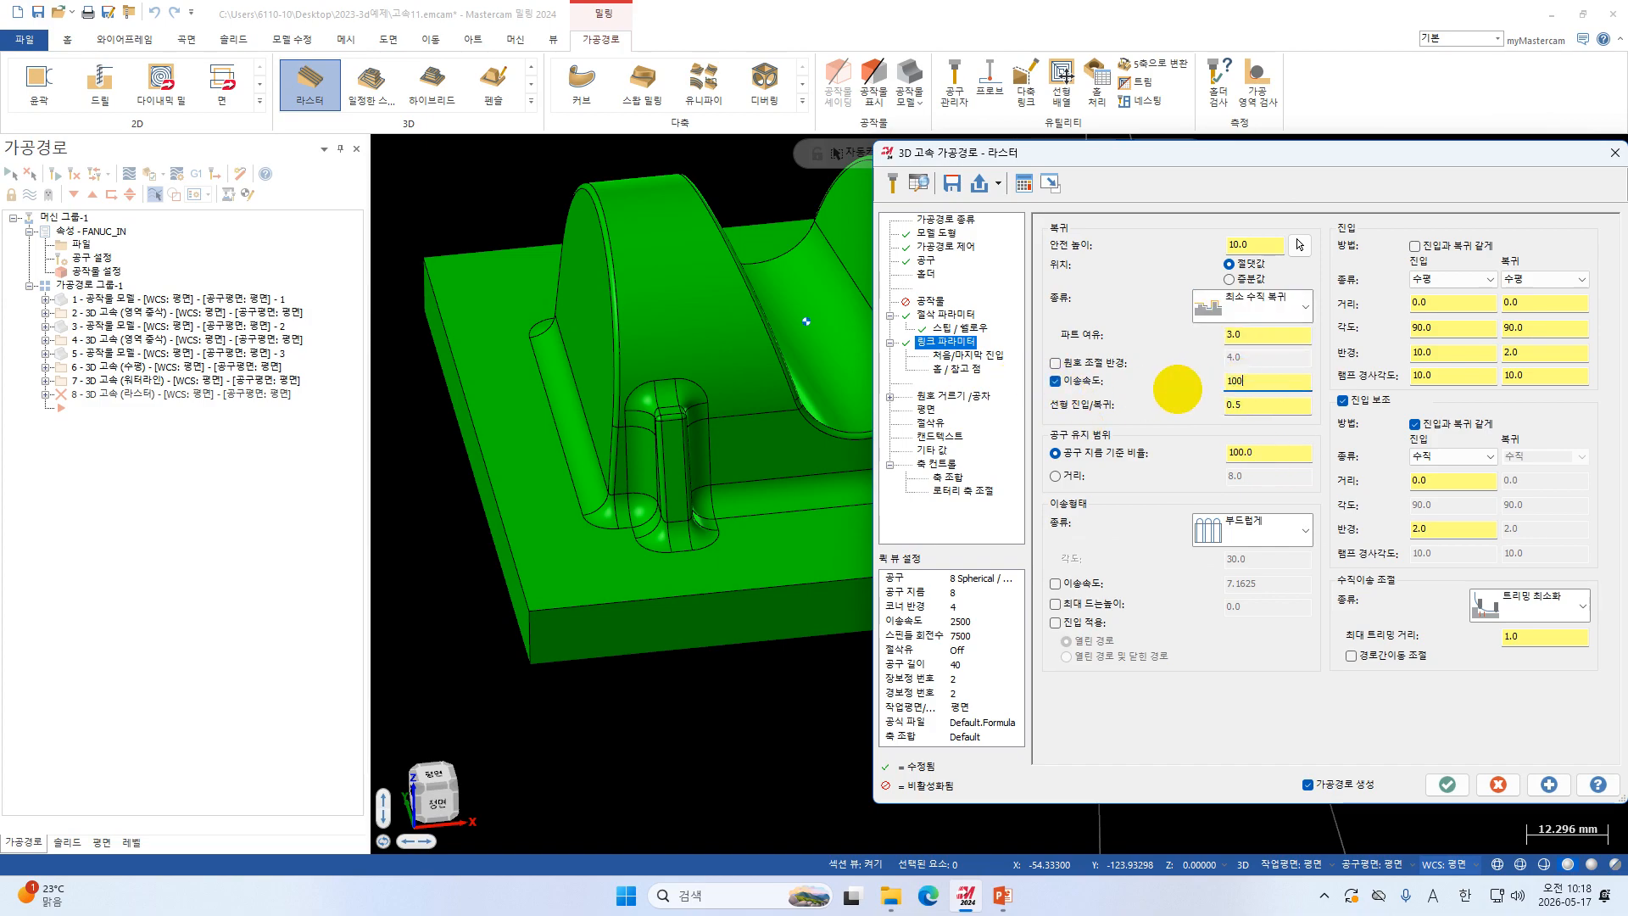
Base the keep-tool-down range on distance and set it to 15.
click(1082, 477)
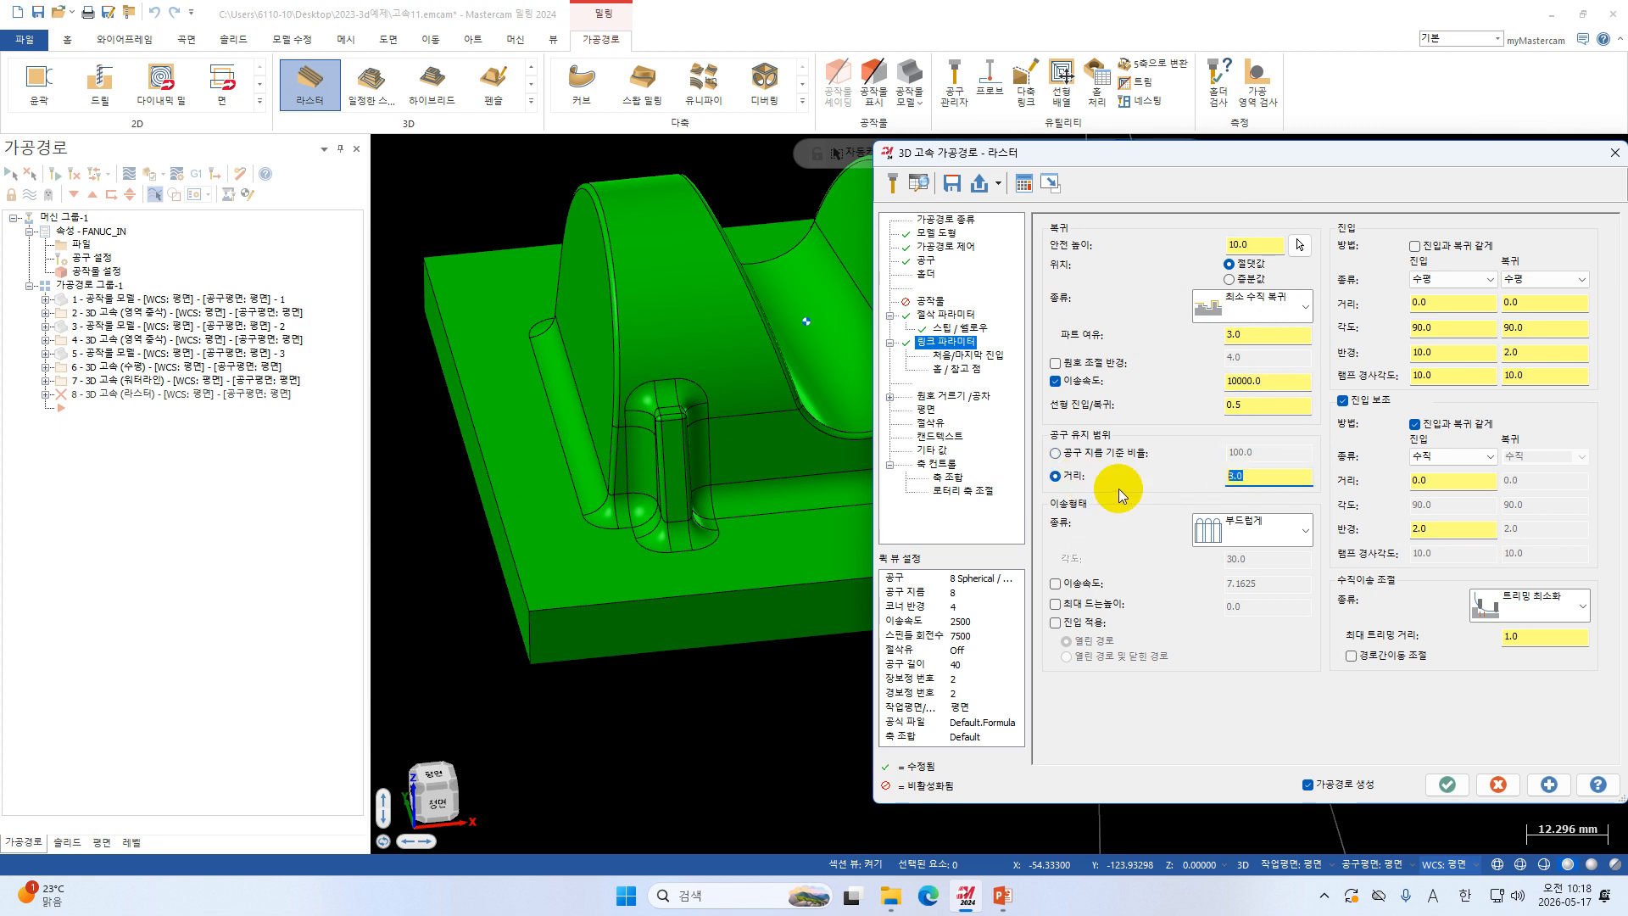
text(15)
key(Return)
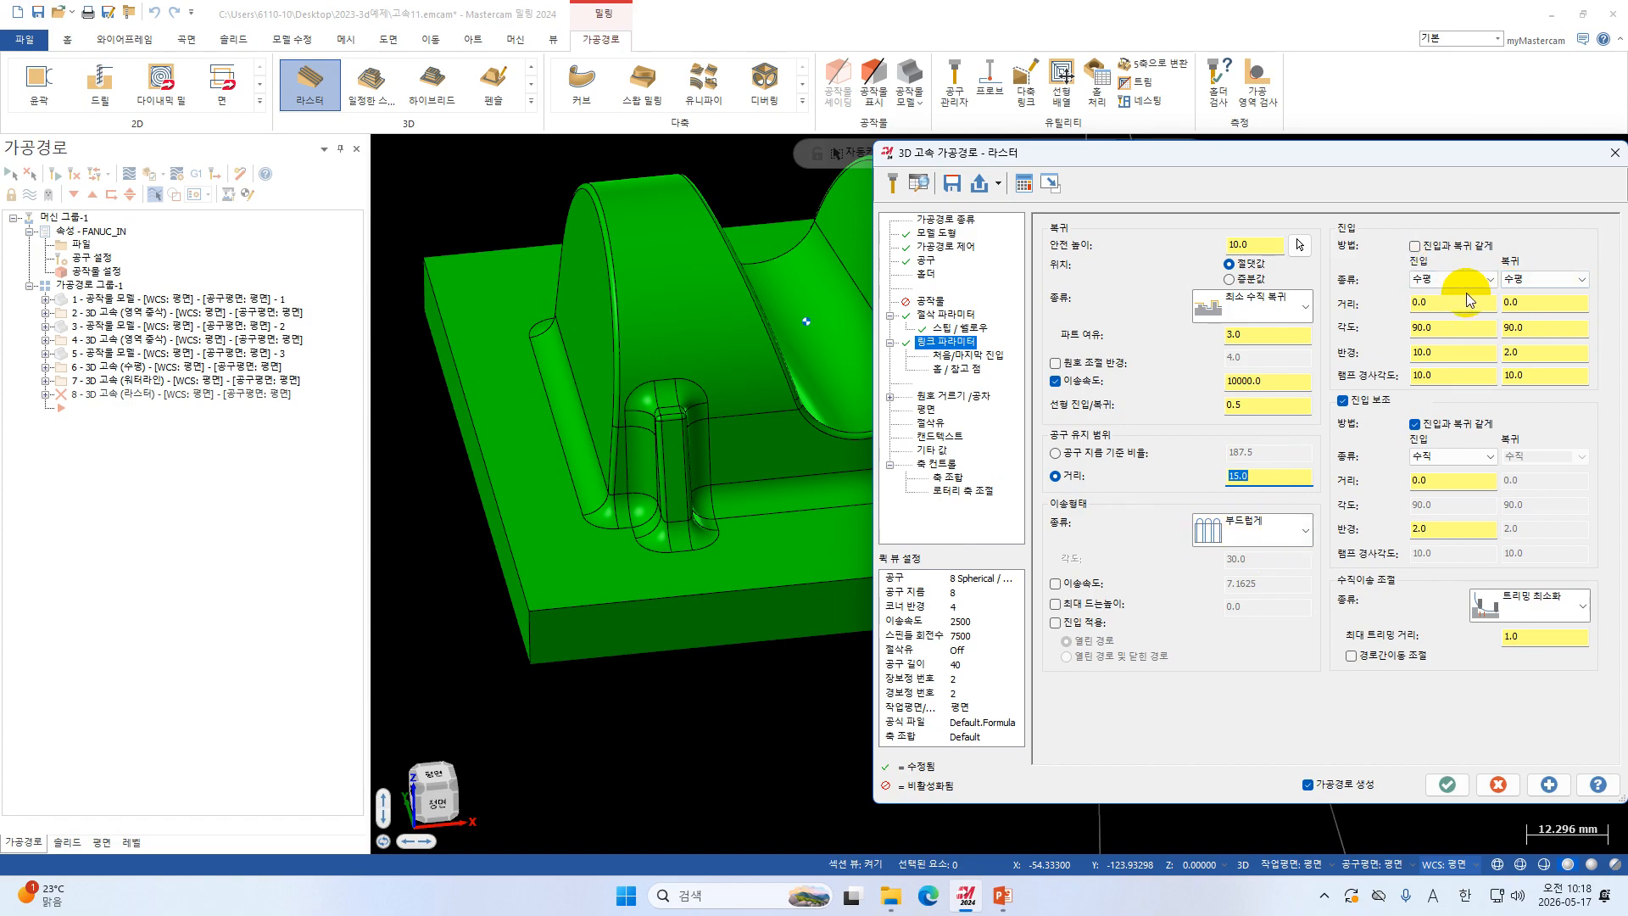
Turn off entry assist and set a vertical lead-in with radius 2.0, using the same settings for entry and retract.
click(1367, 403)
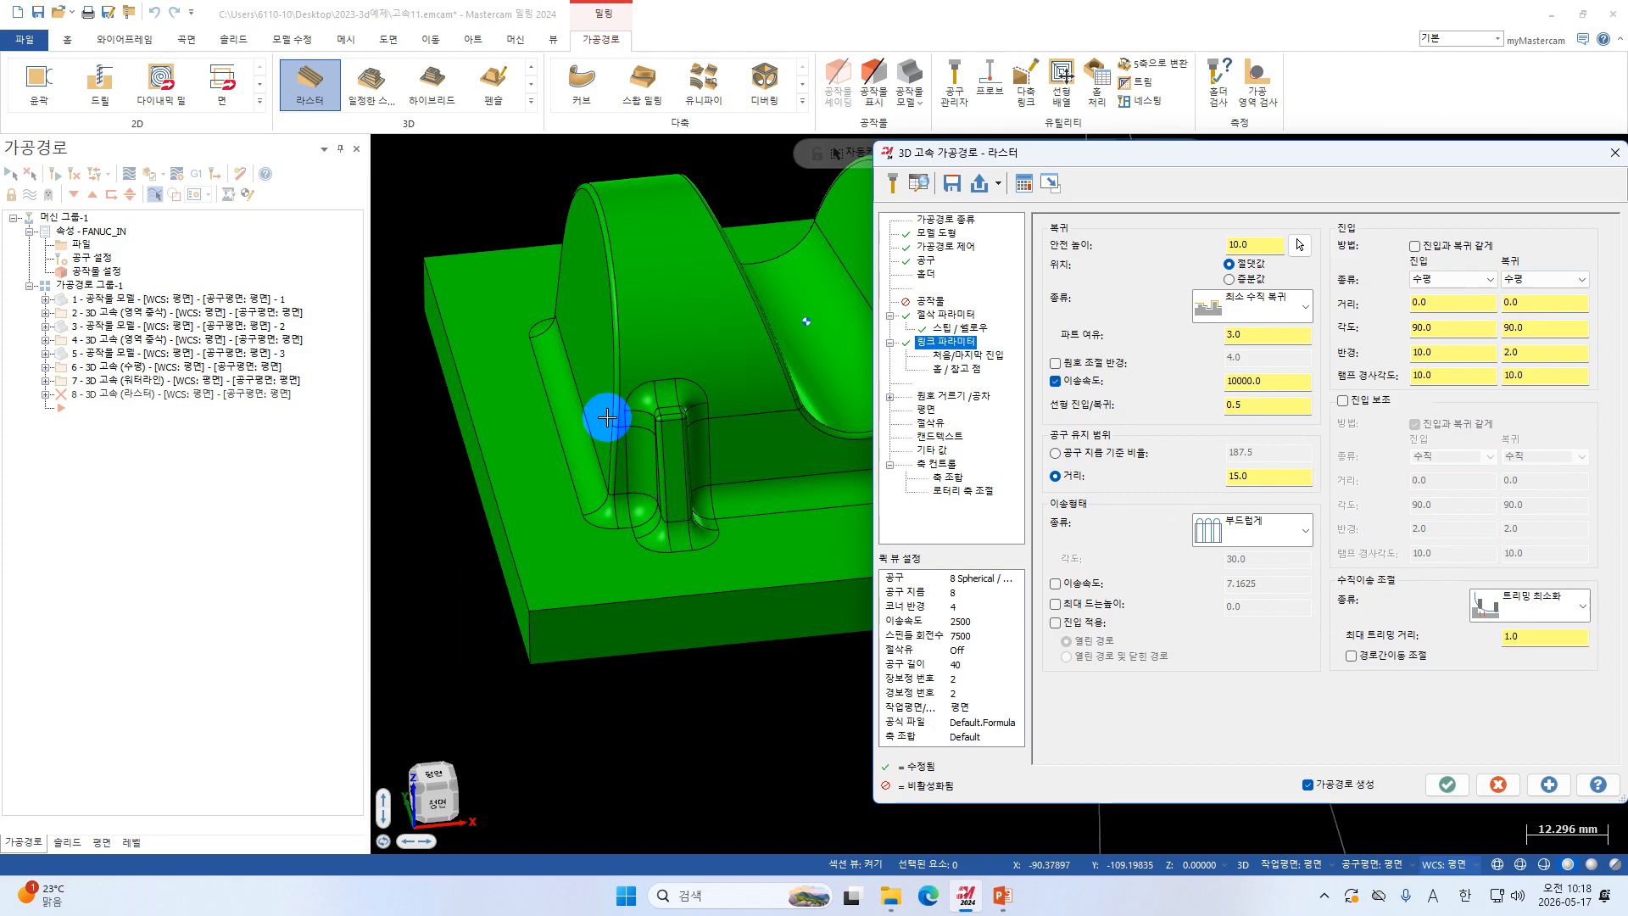
click(1475, 286)
click(1450, 313)
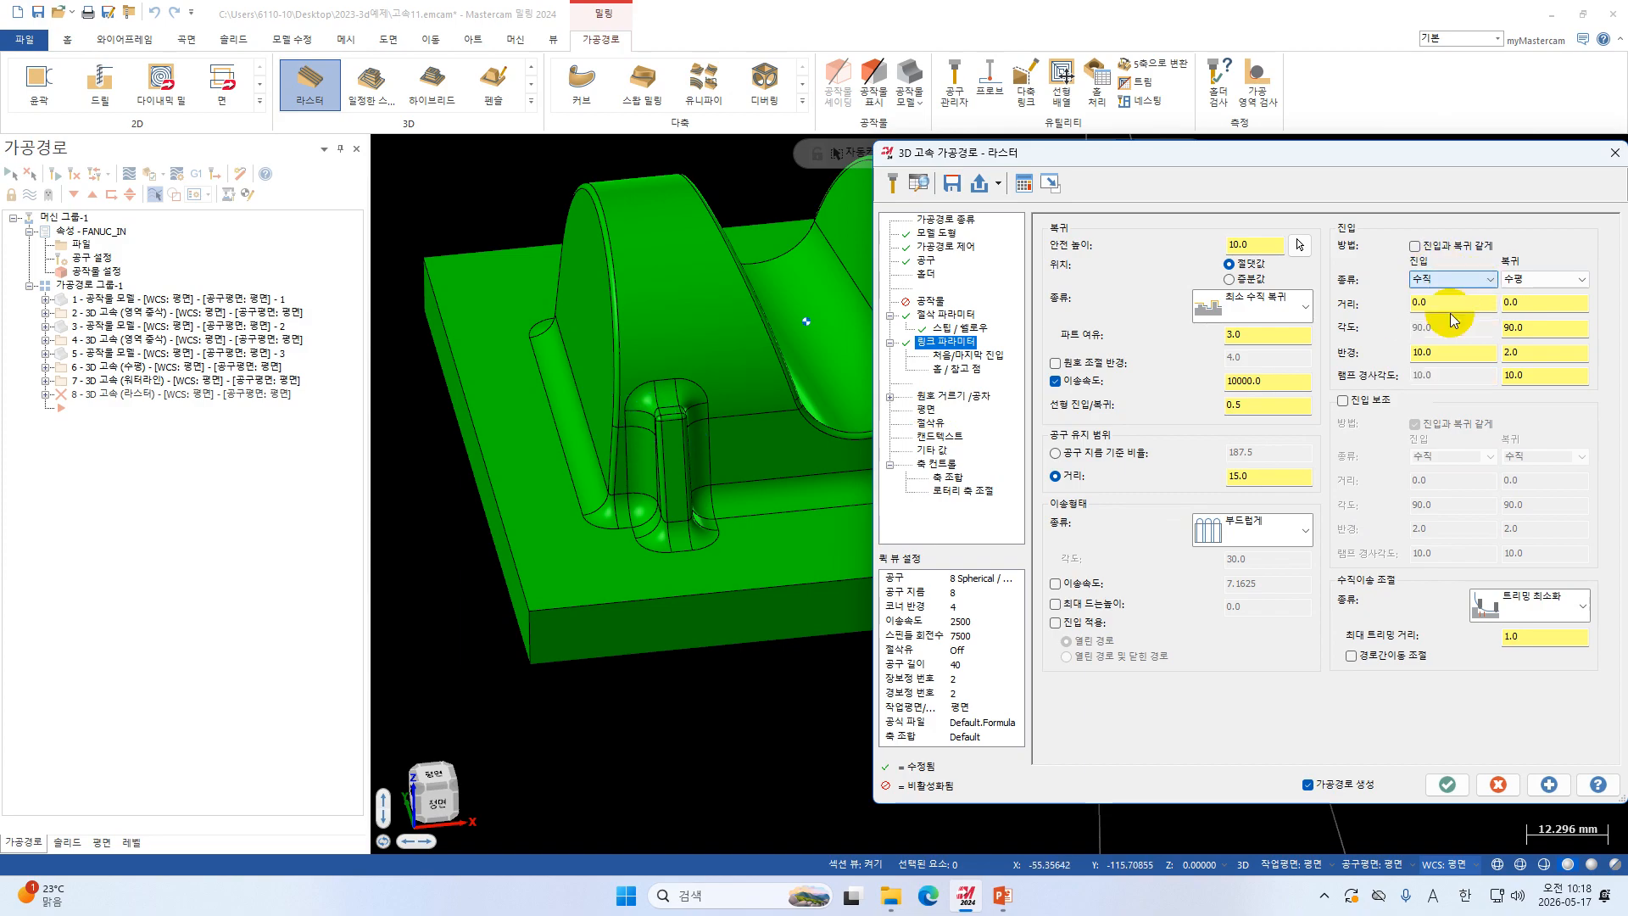
double_click(1463, 359)
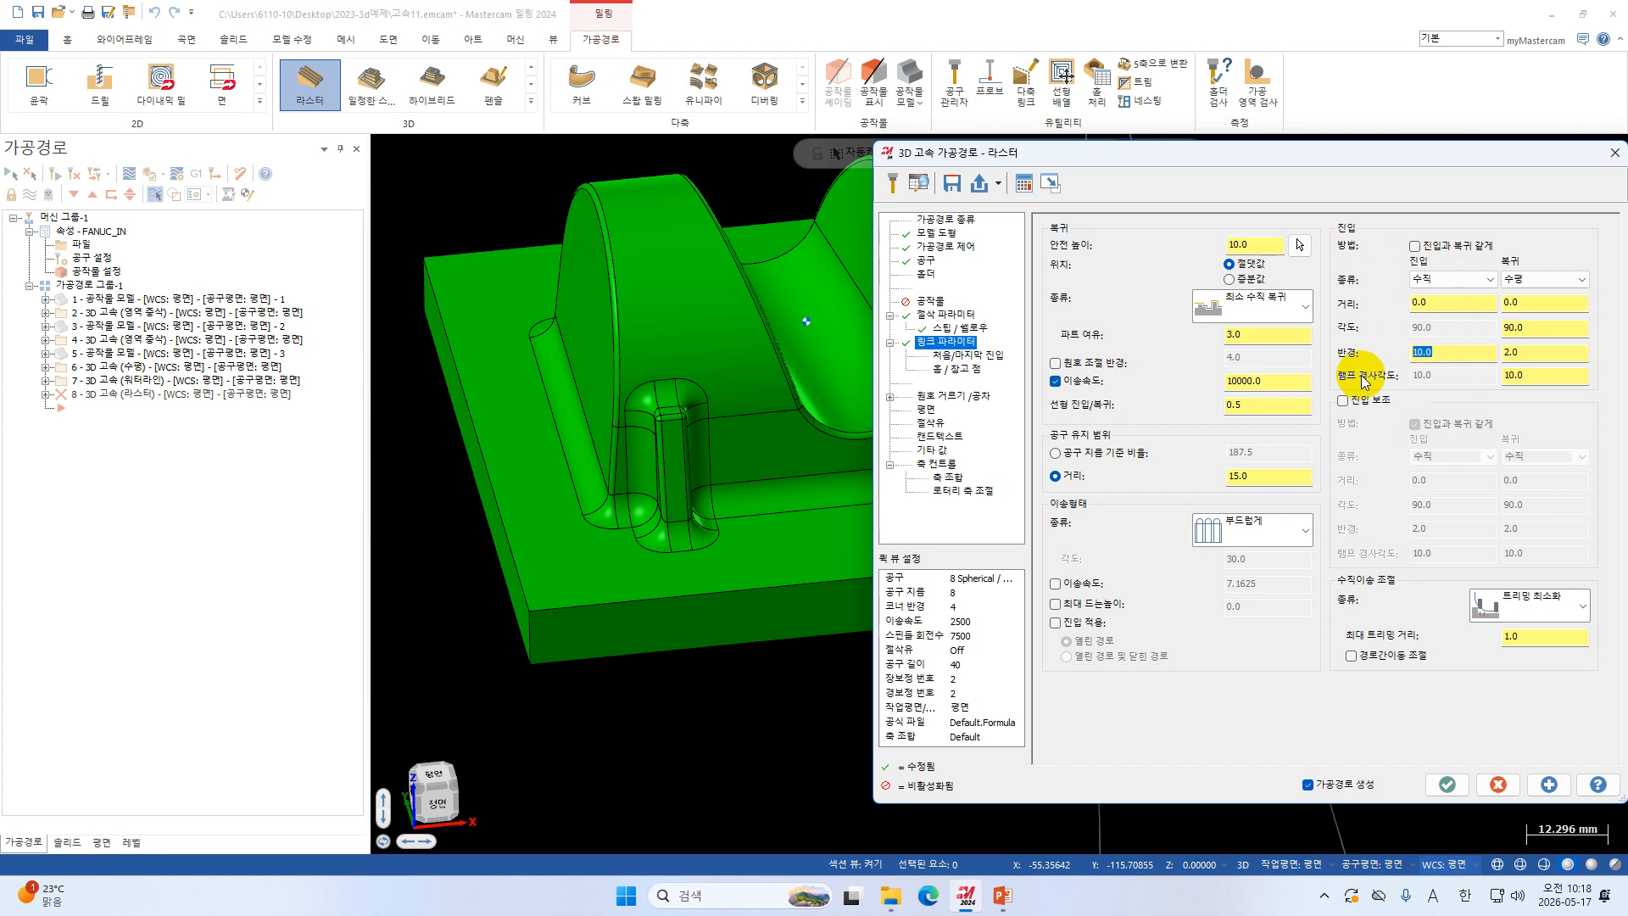
text(1.0)
click(1414, 246)
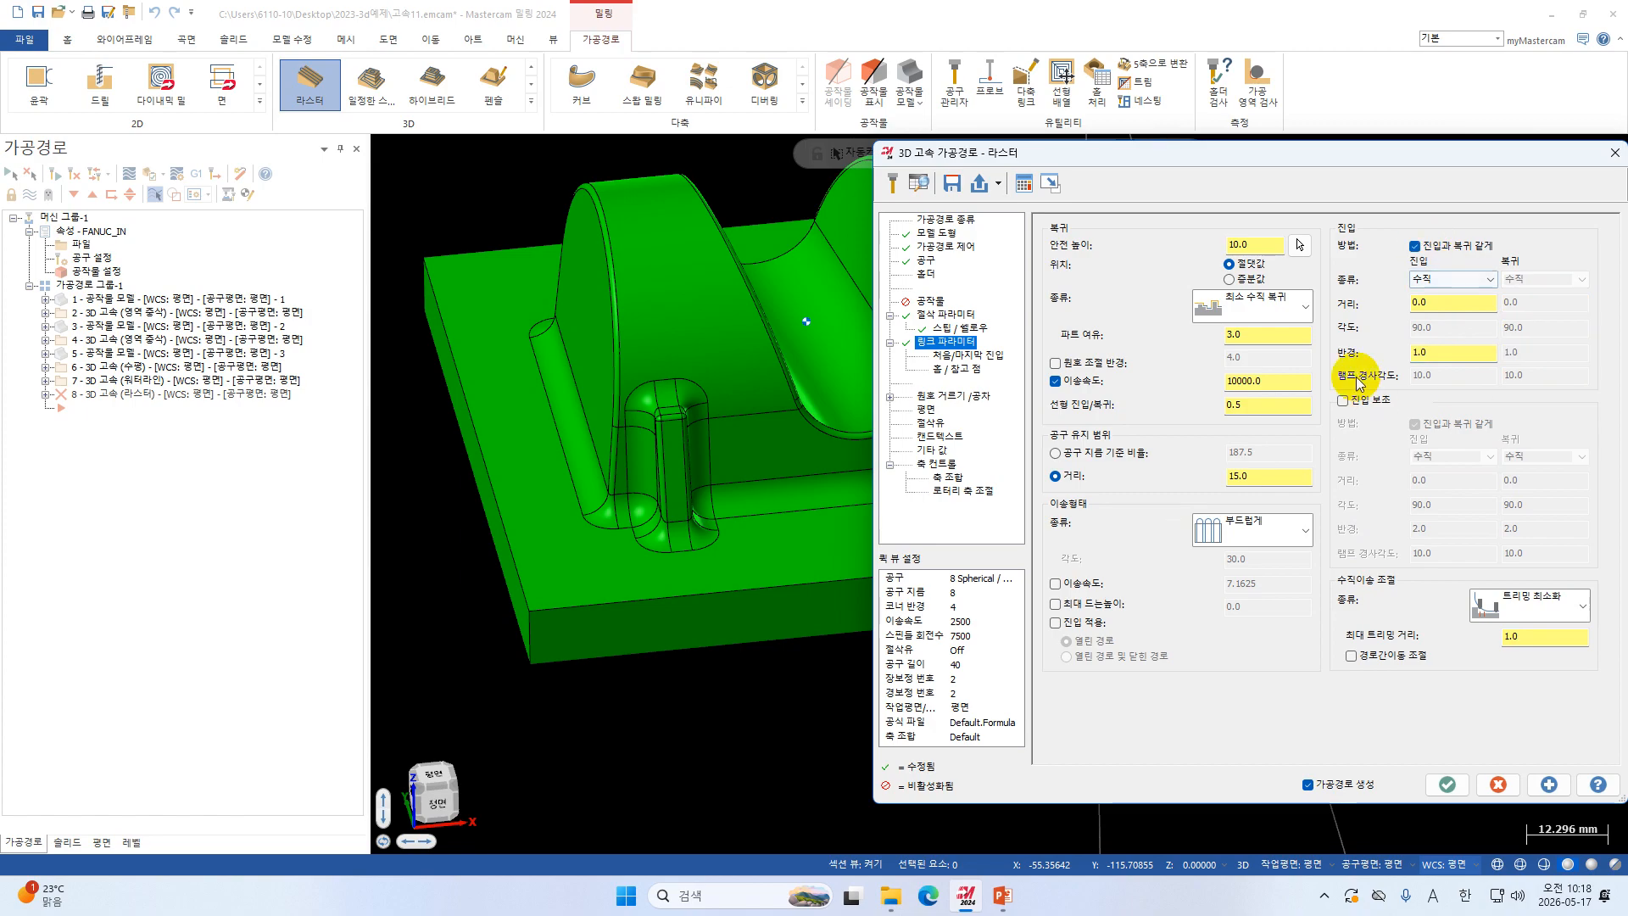
double_click(1436, 353)
text(2)
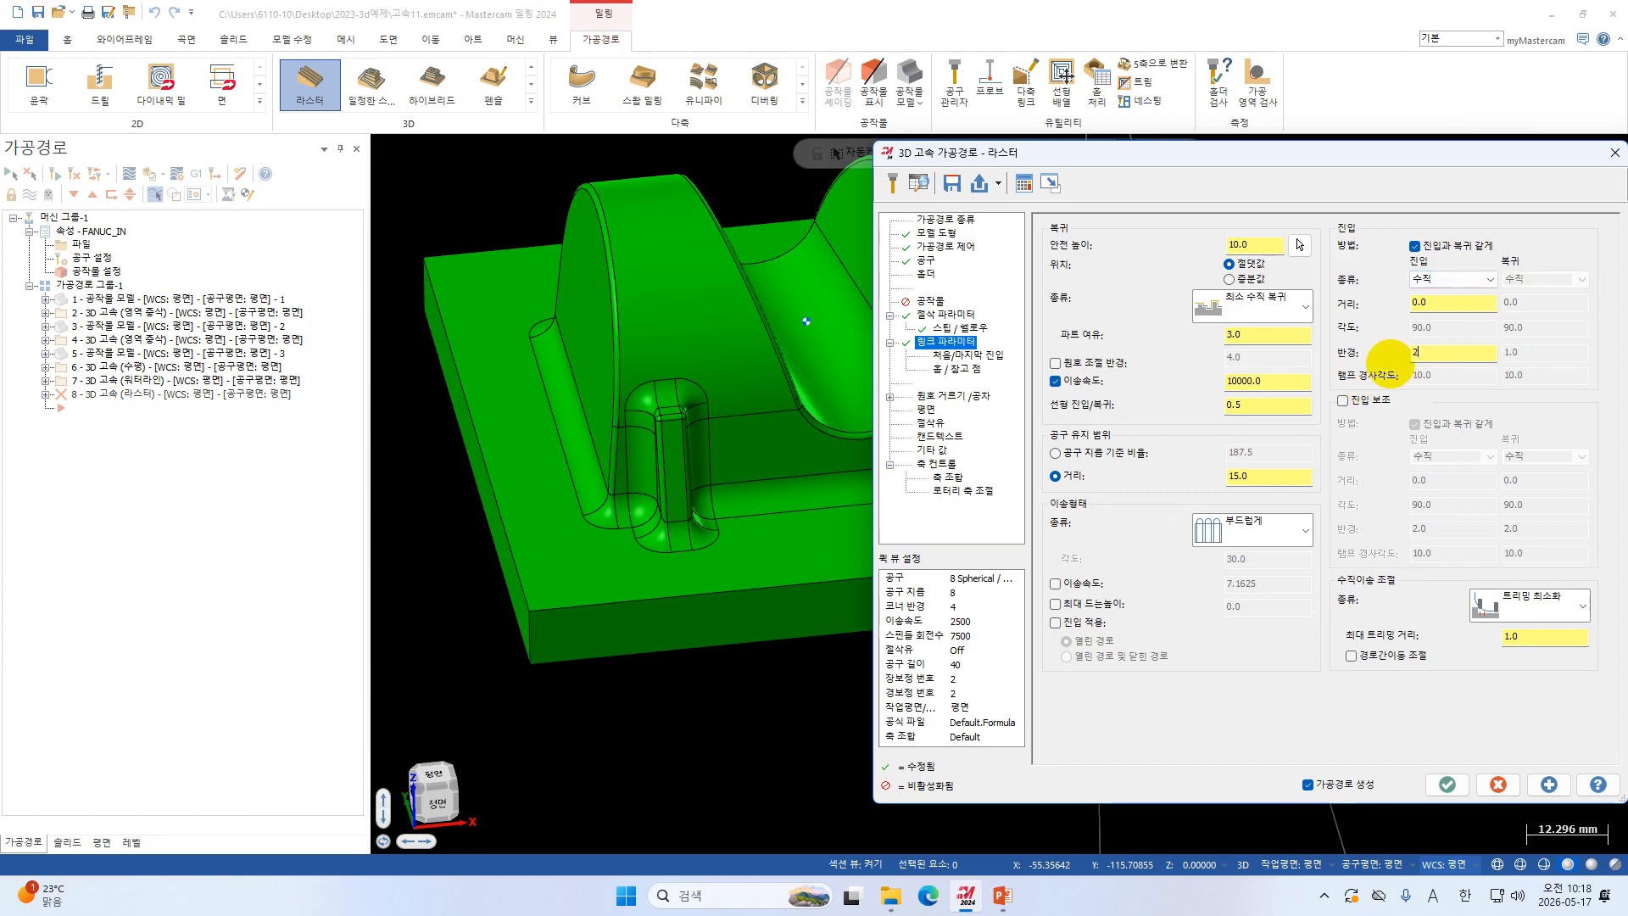
key(Return)
click(1482, 253)
click(1484, 253)
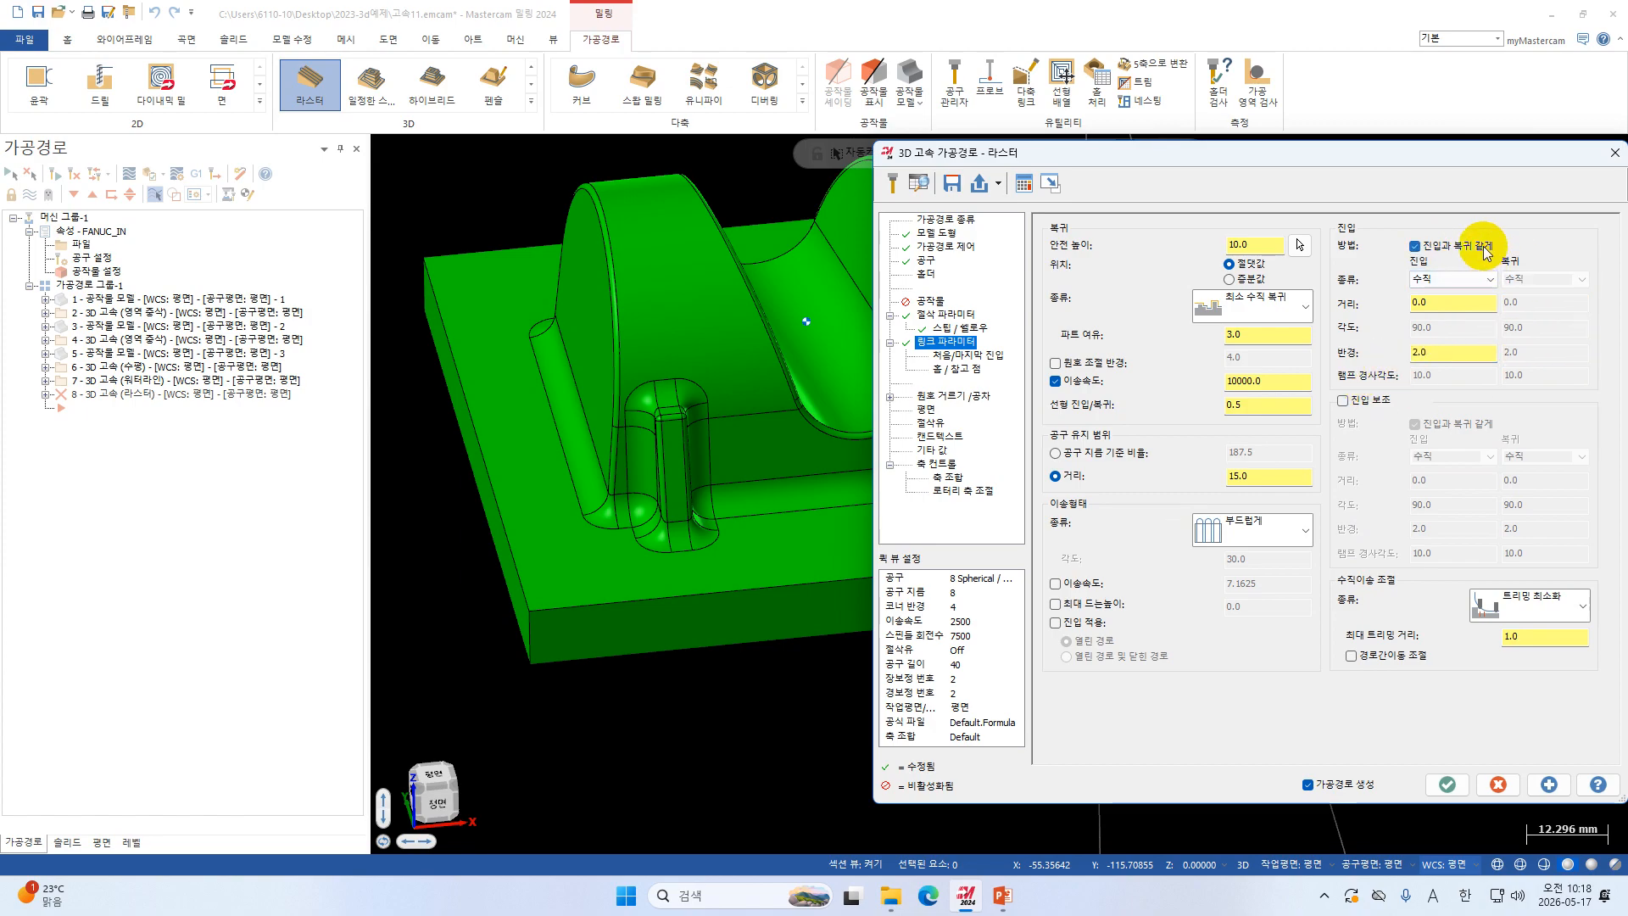
Set the maximum trimming distance for vertical moves to 0.4 and enable the adjustment of moves between passes.
double_click(1539, 638)
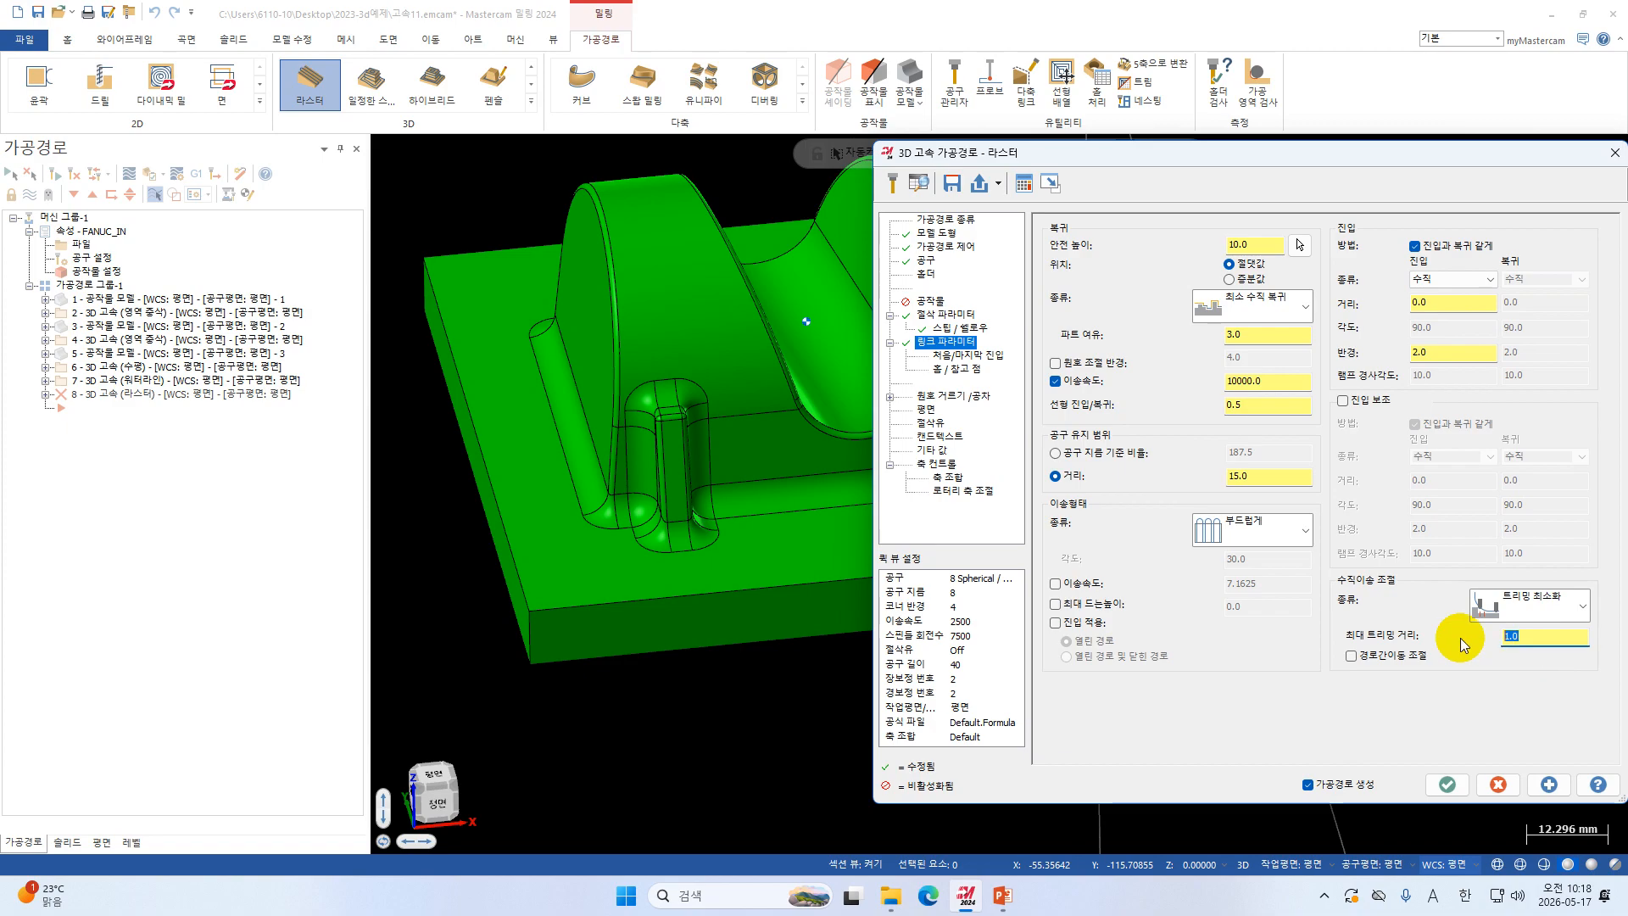
text(0.4)
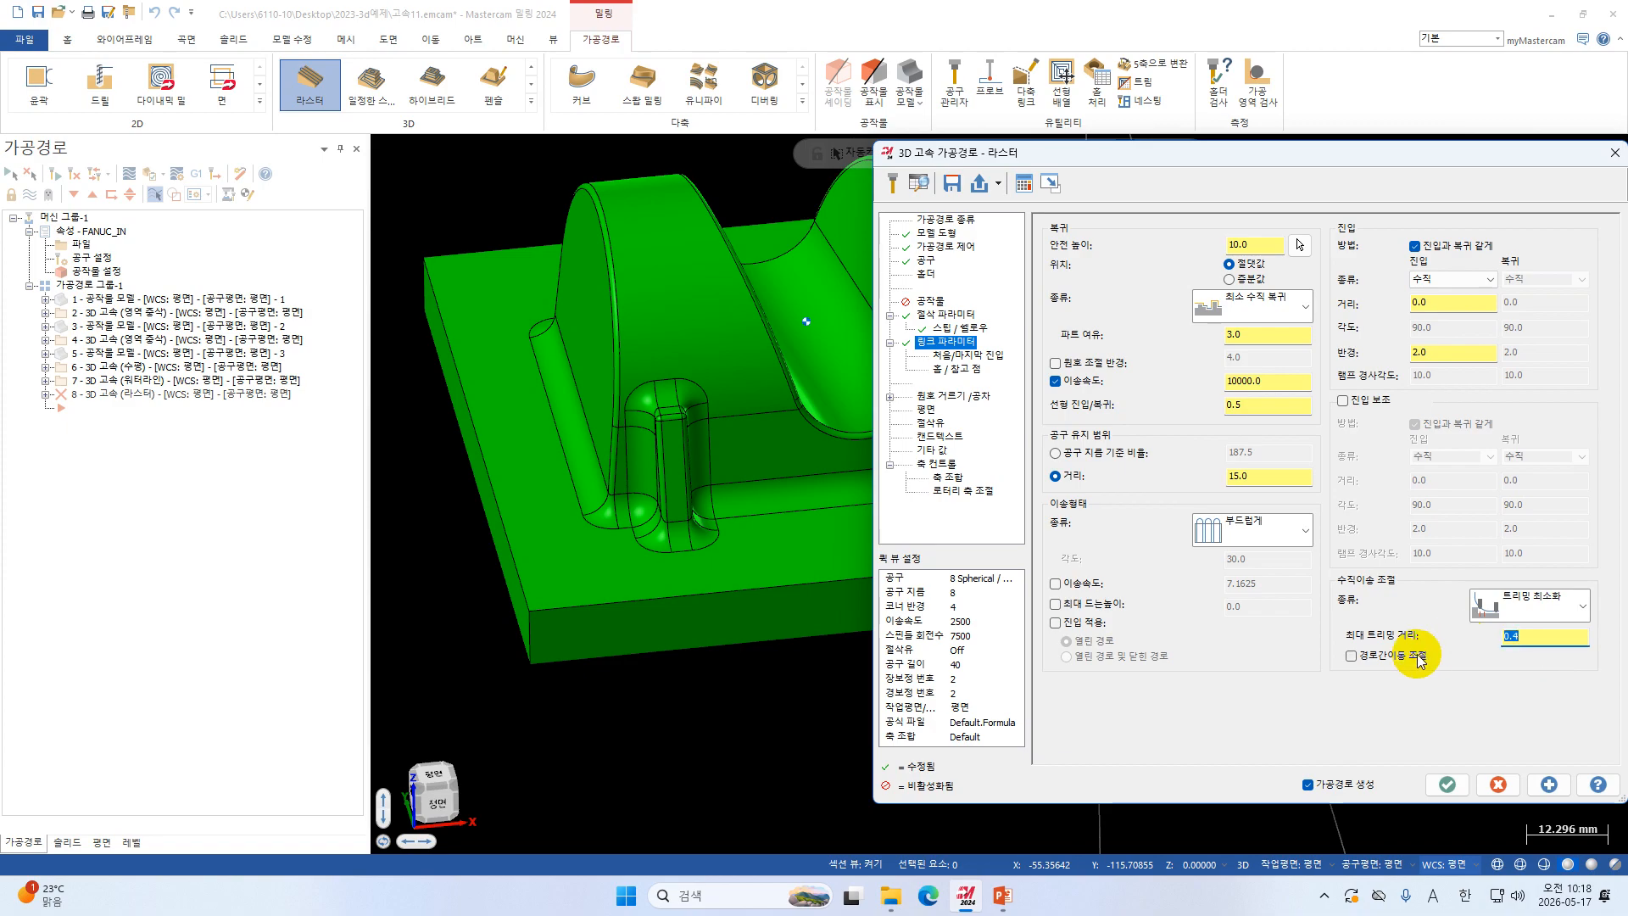
click(1418, 658)
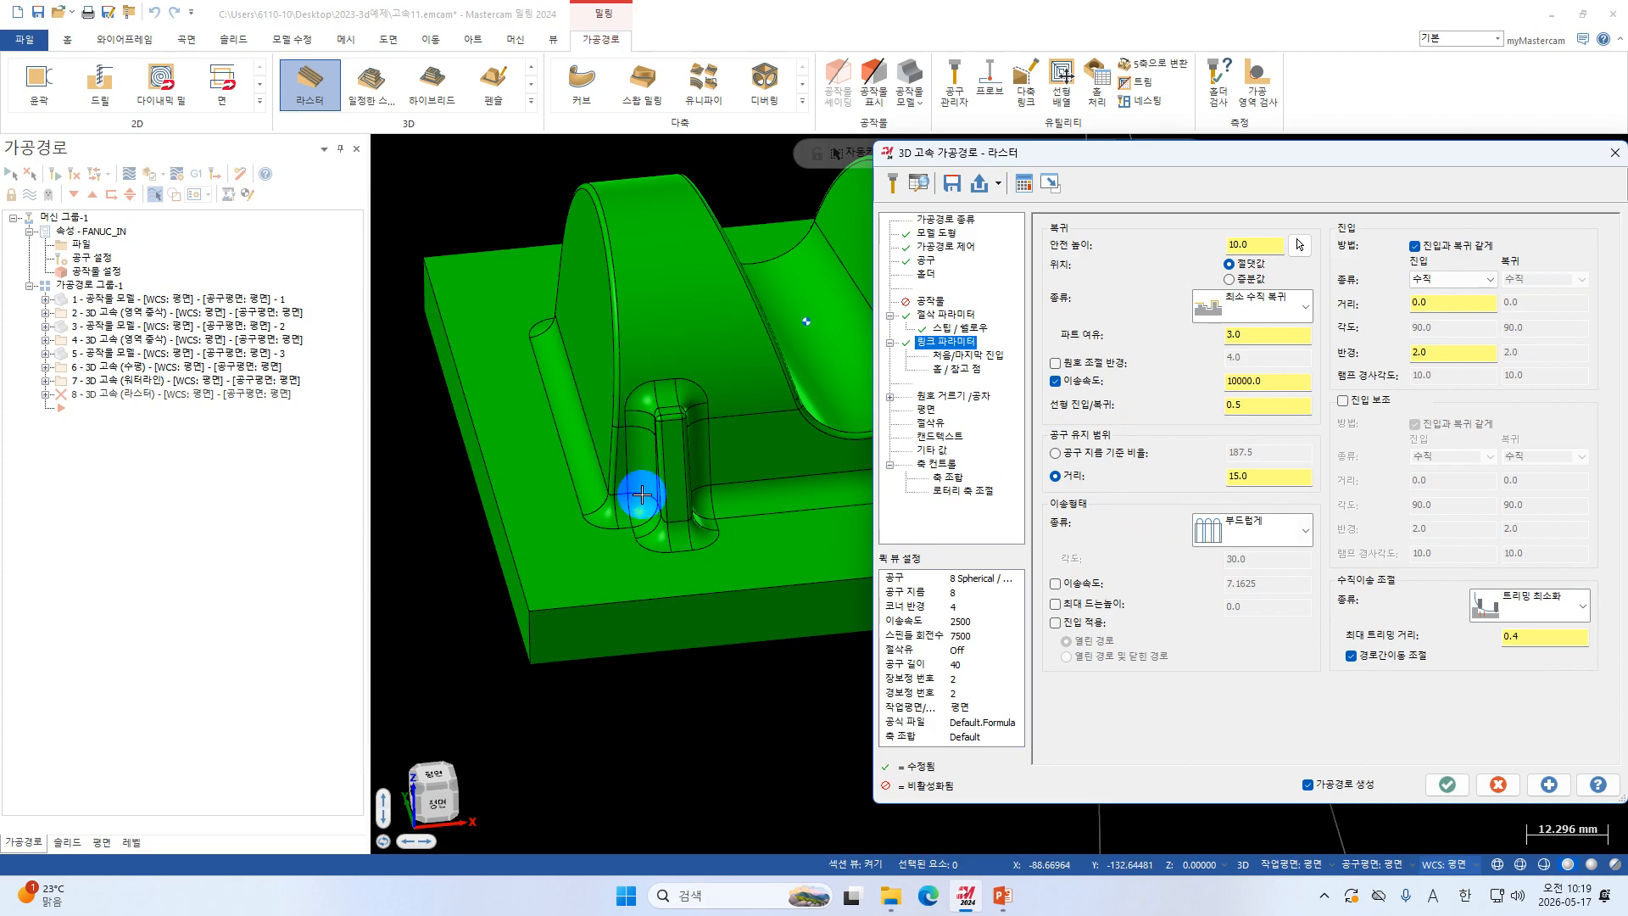
middle_drag(635, 497, 607, 371)
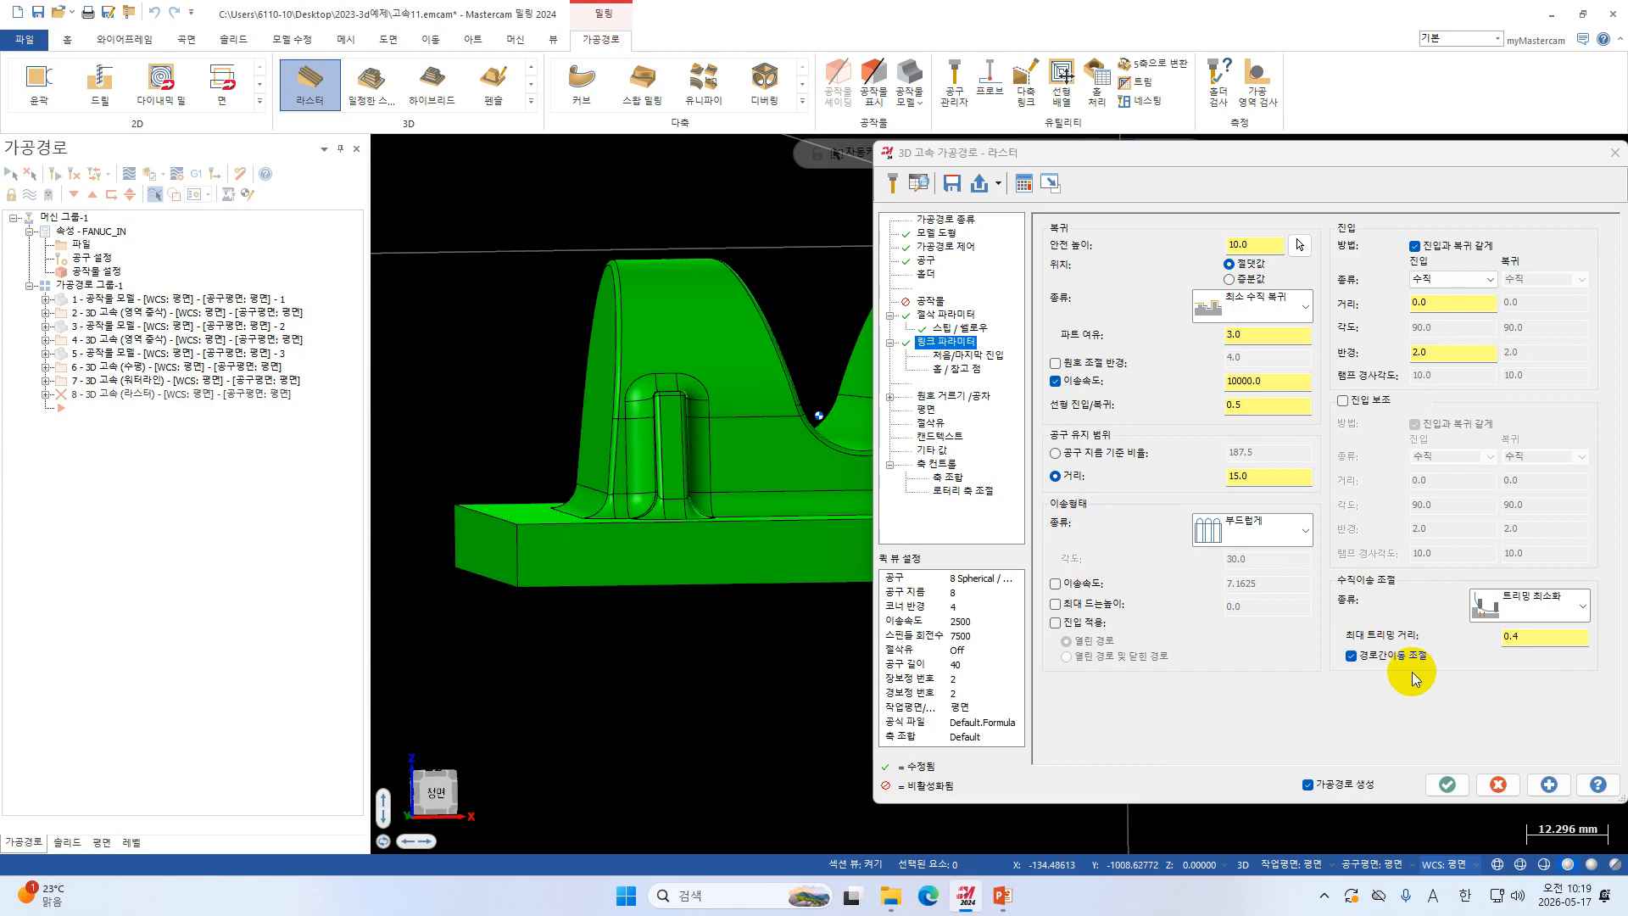
middle_drag(761, 483, 757, 526)
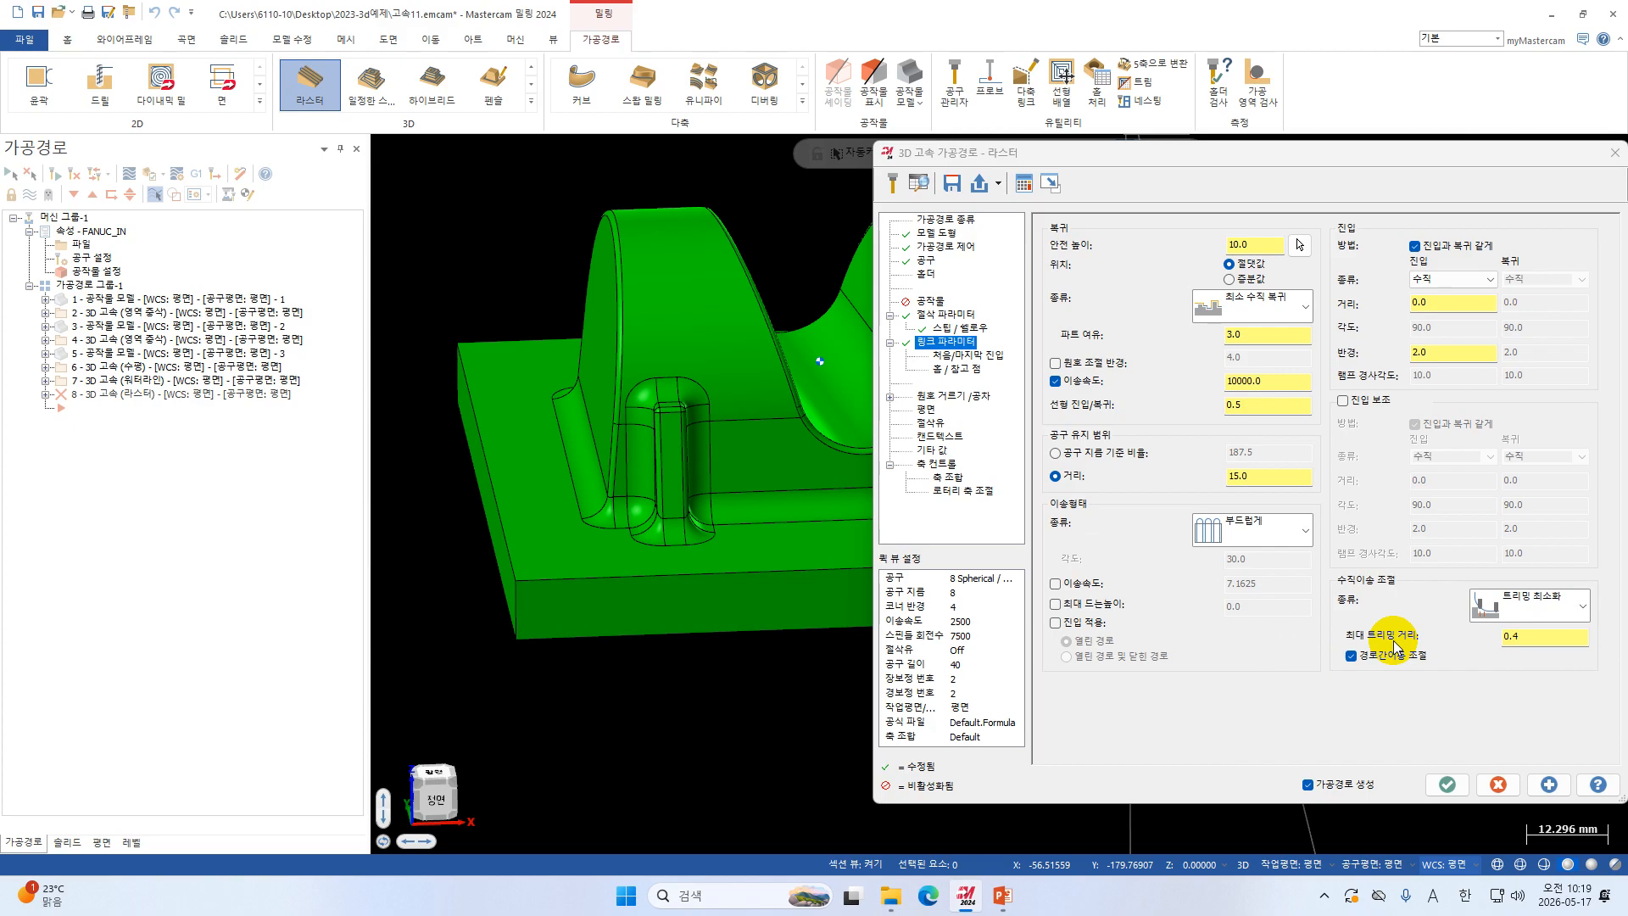
Set the total tolerance to 0.005 in the Raster arc filter and tolerance settings.
click(986, 360)
click(975, 371)
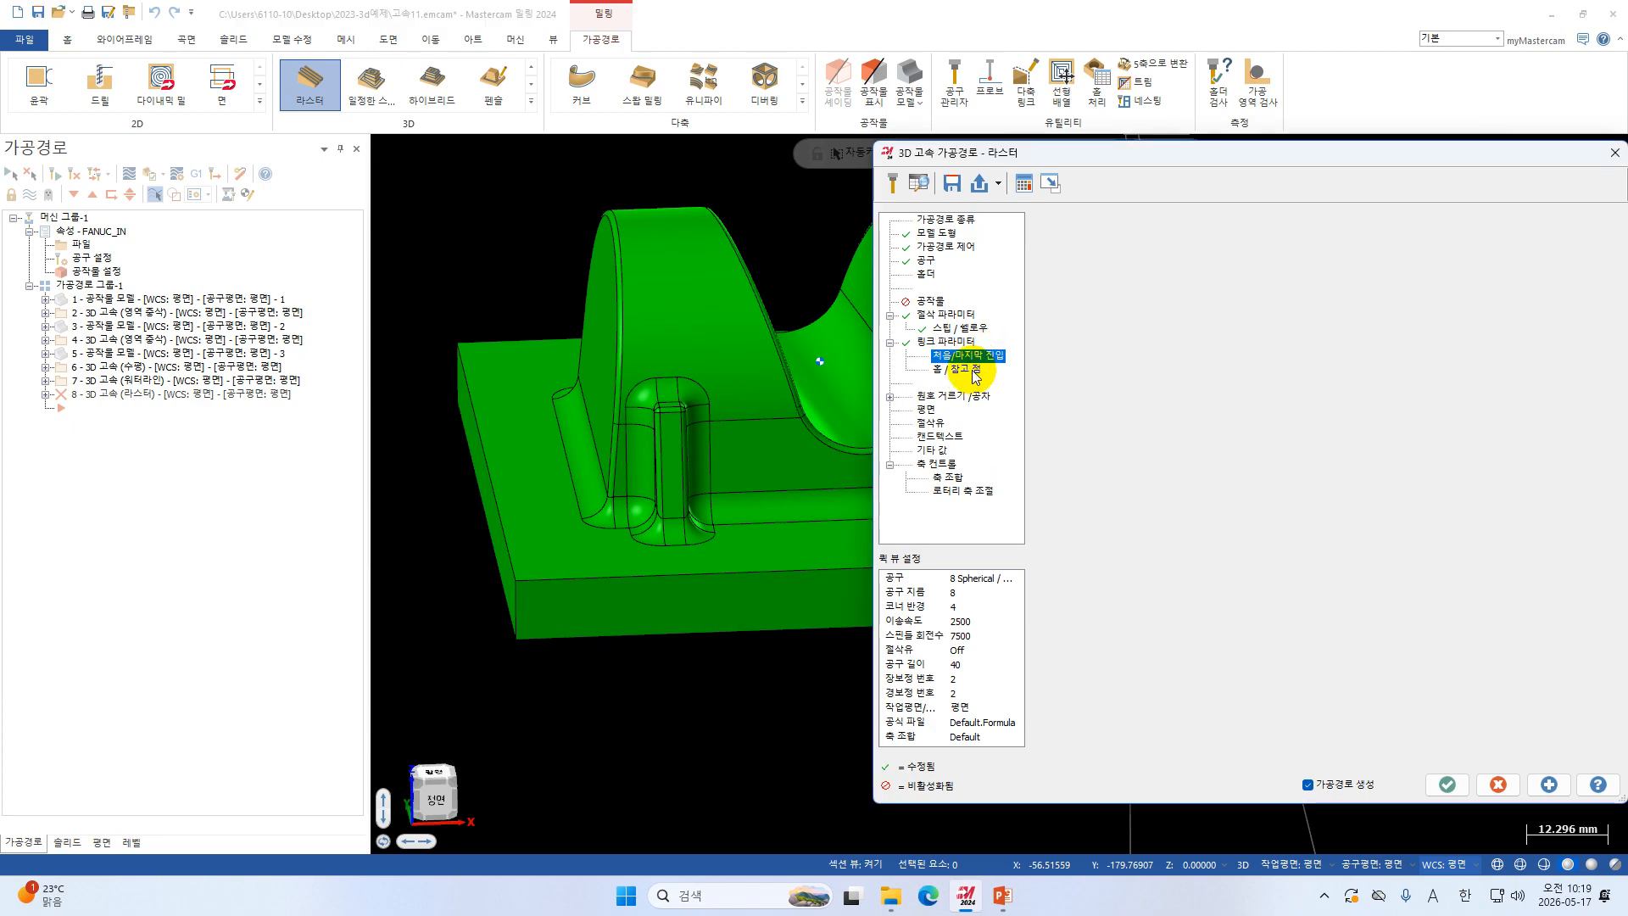
click(969, 402)
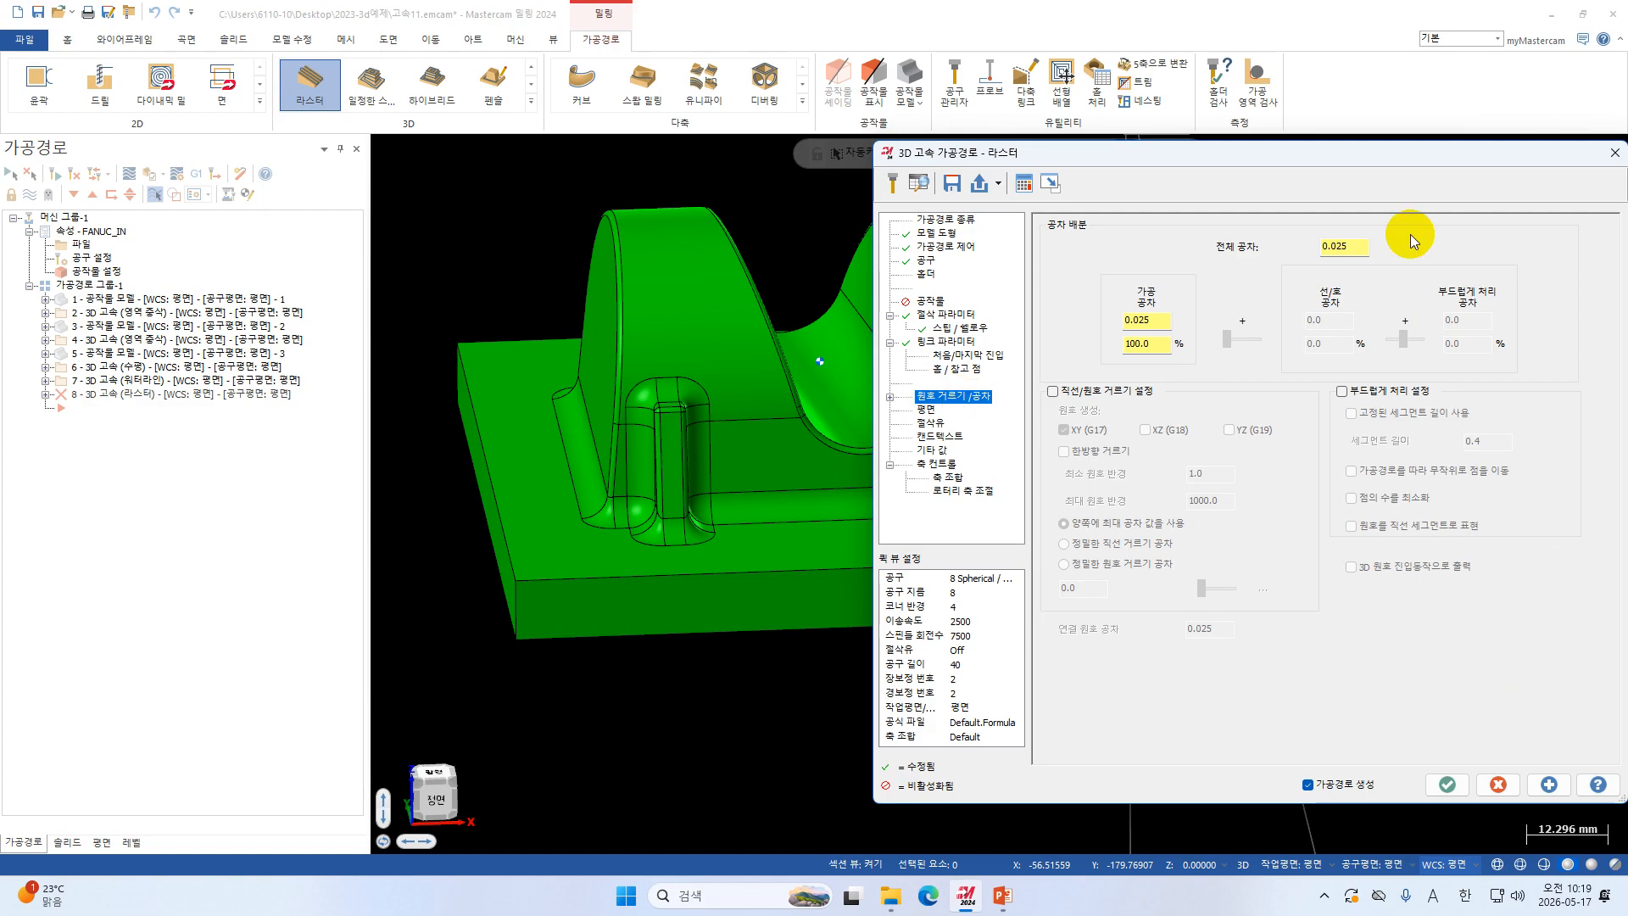
double_click(1349, 246)
text(0.005)
key(Return)
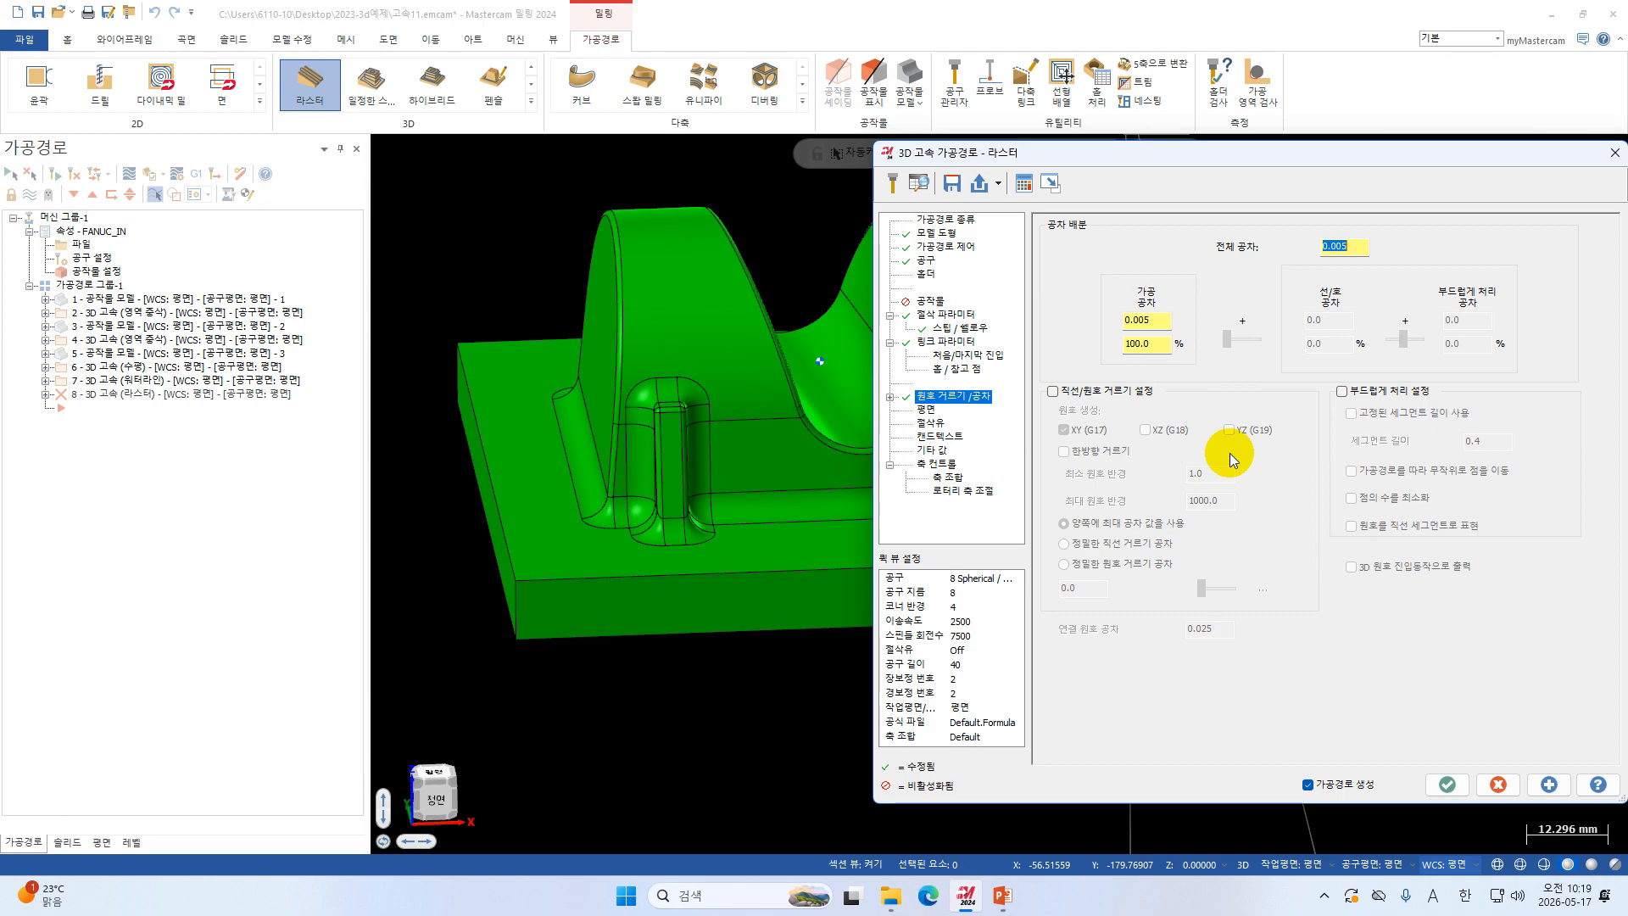
Set the flood coolant of the Raster toolpath to M08.
click(941, 423)
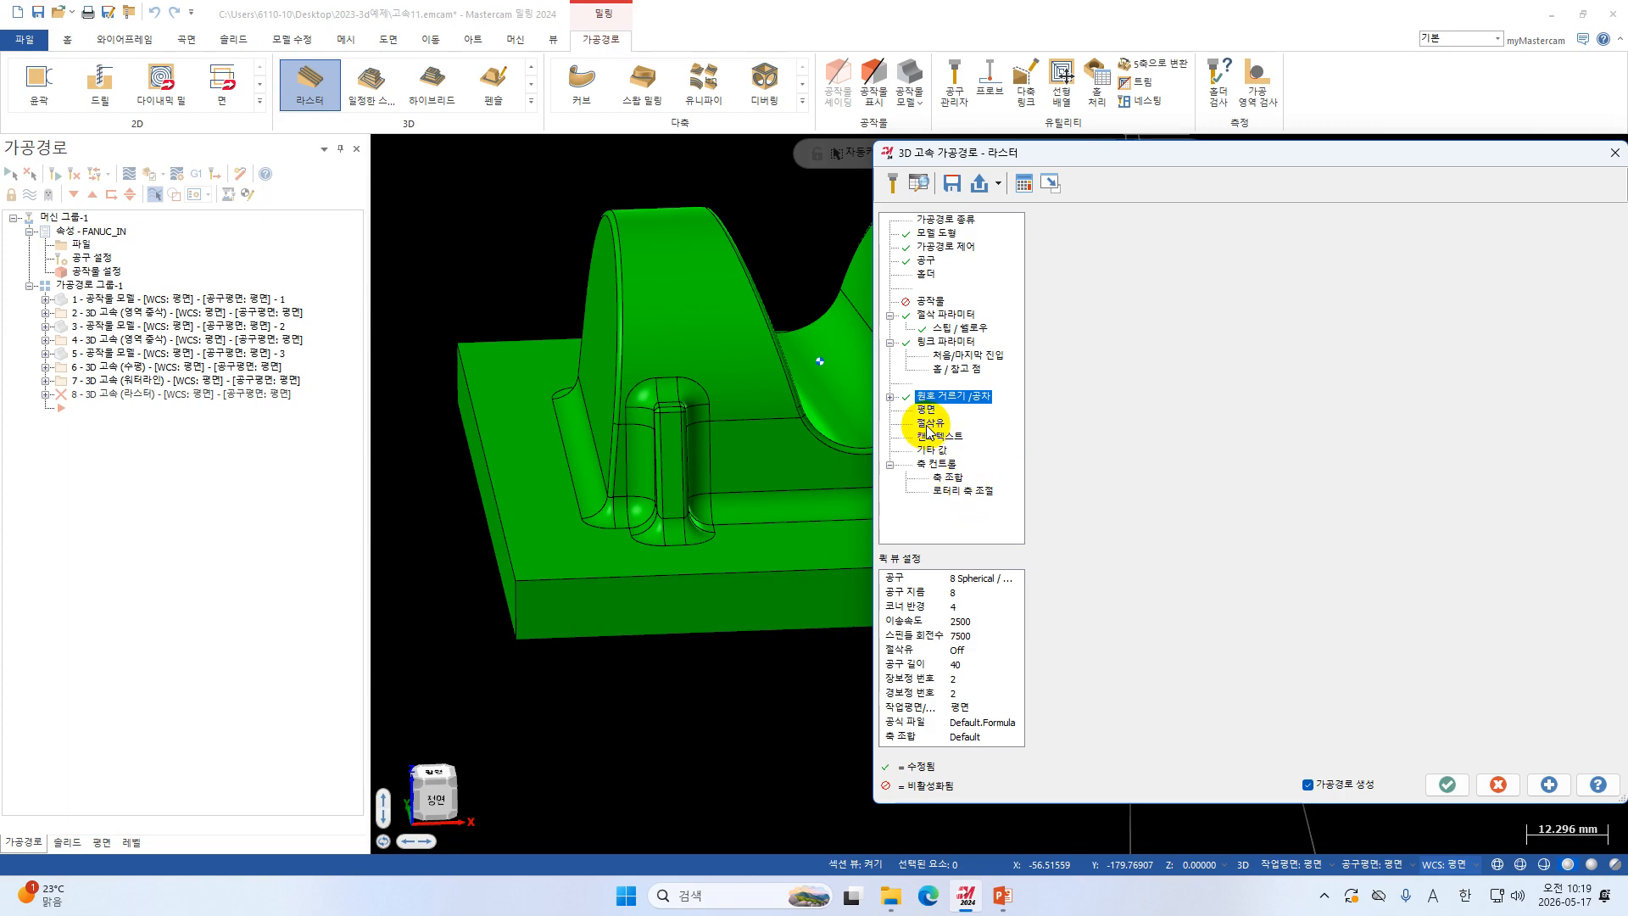
click(1330, 317)
click(1328, 331)
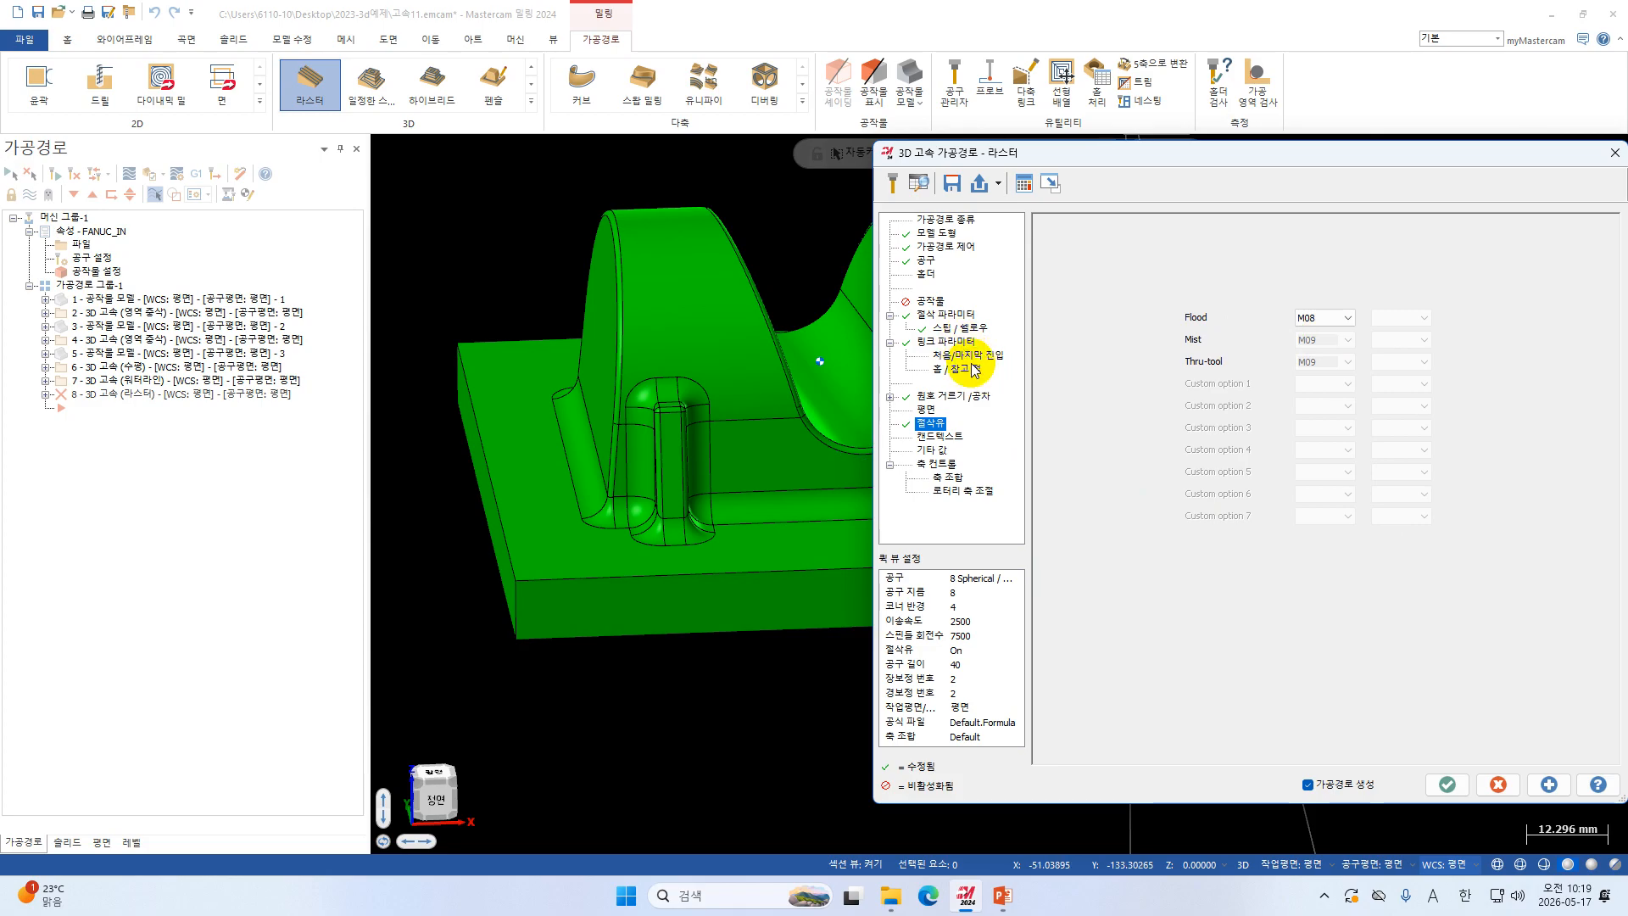
Edit the custom machining angle in the Raster cut parameters, accept the settings and generate the toolpath.
click(960, 328)
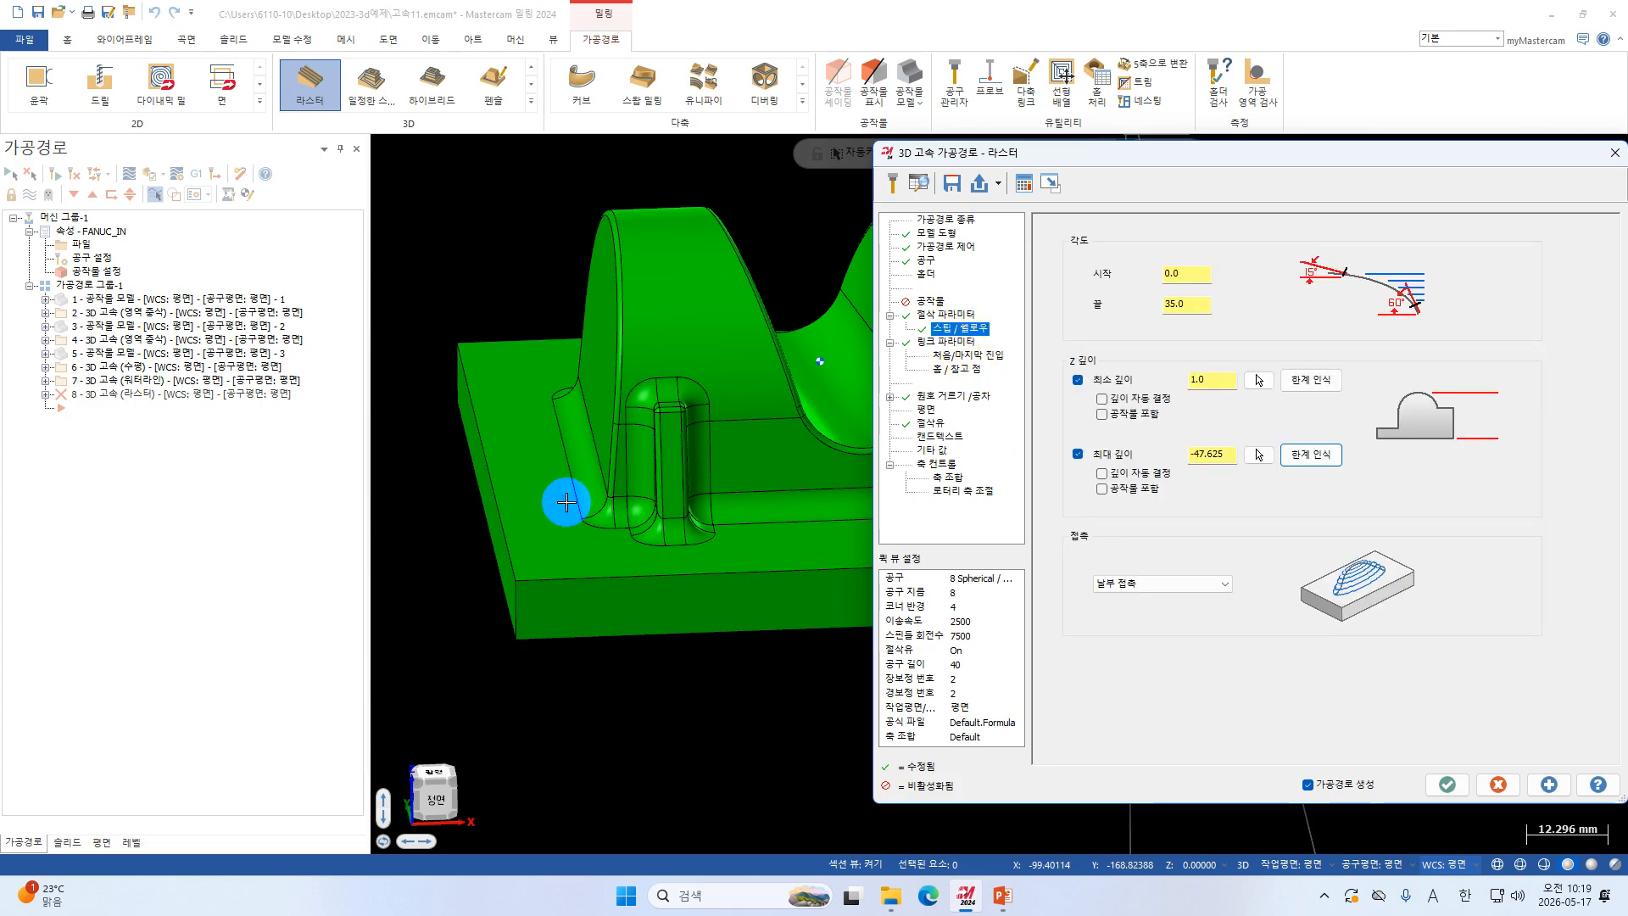
click(943, 315)
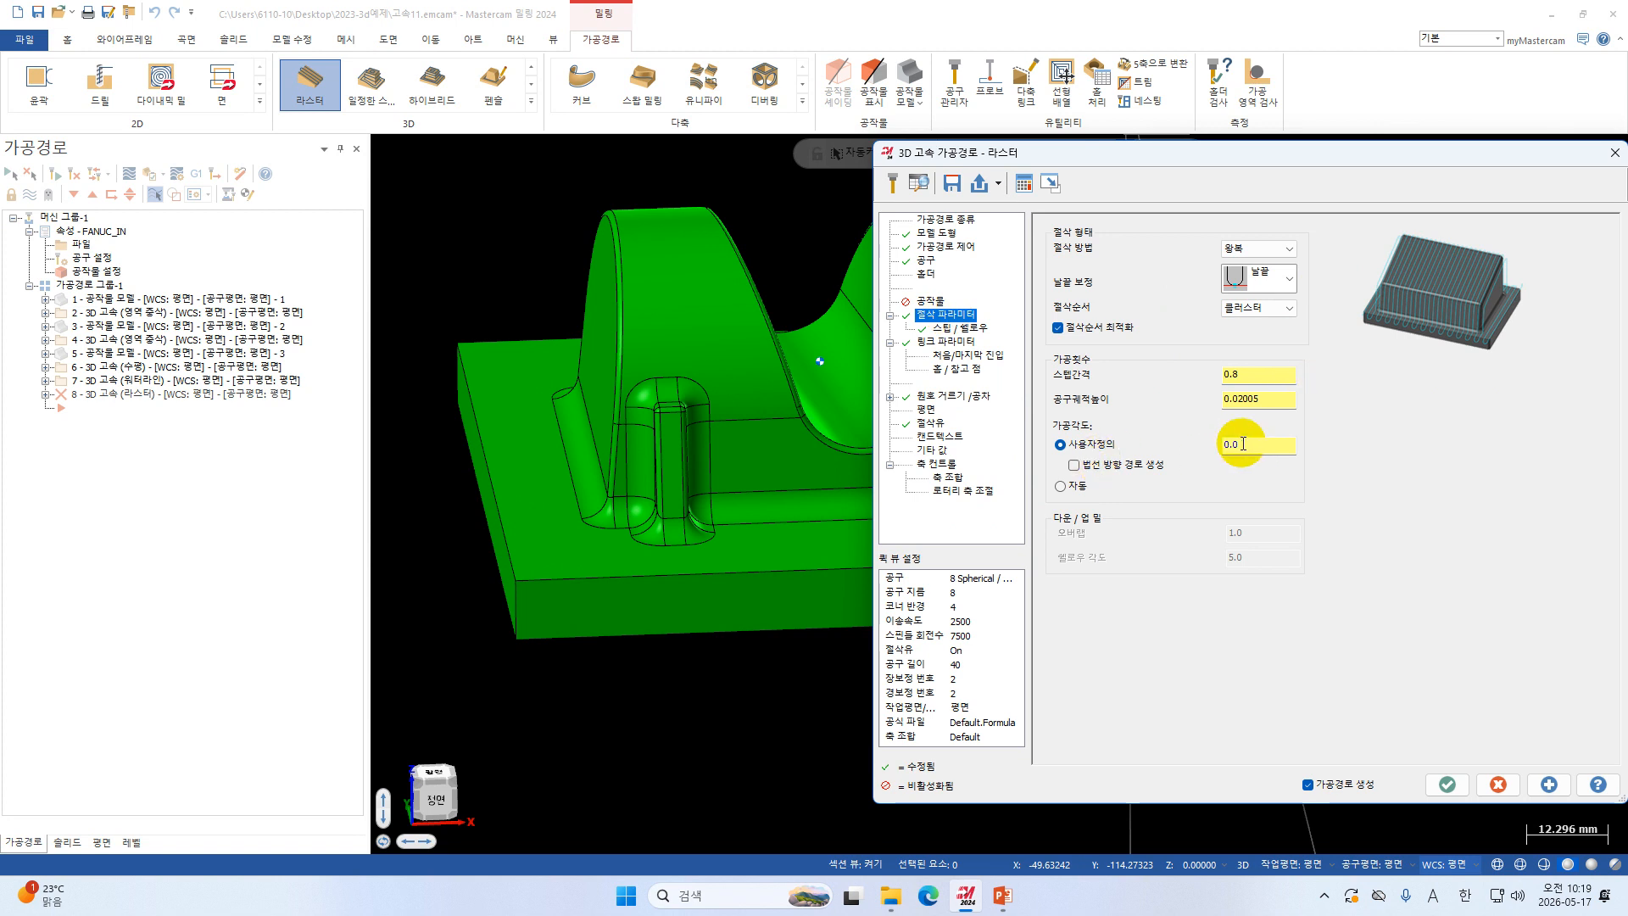
middle_drag(514, 534, 569, 529)
scroll(570, 530, down, 2)
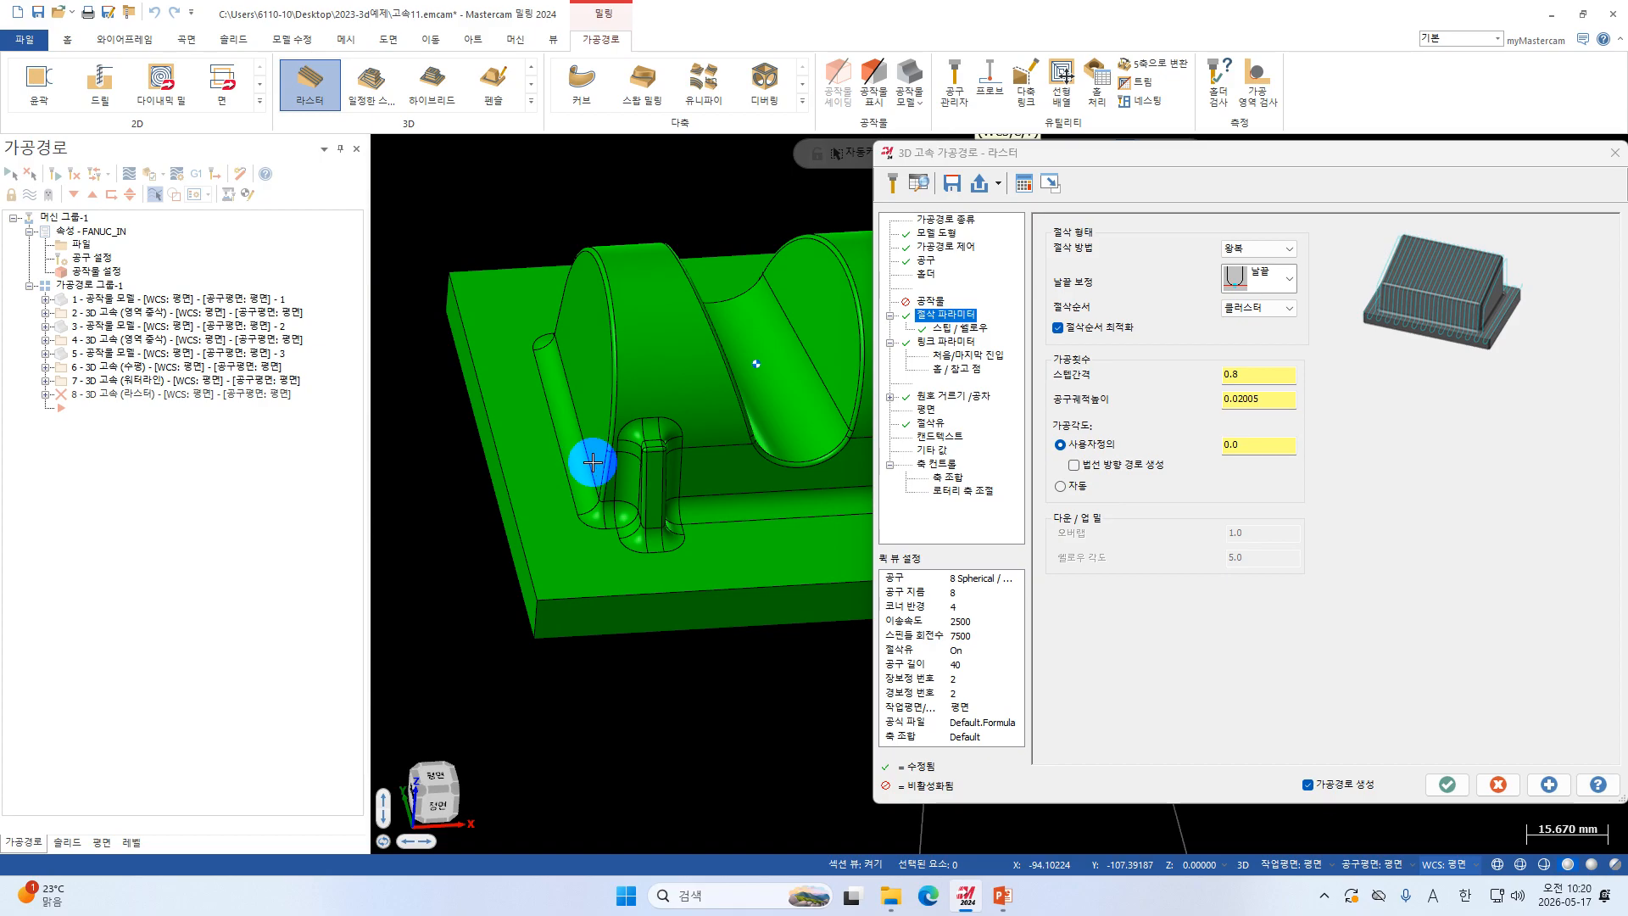
scroll(593, 472, up, 1)
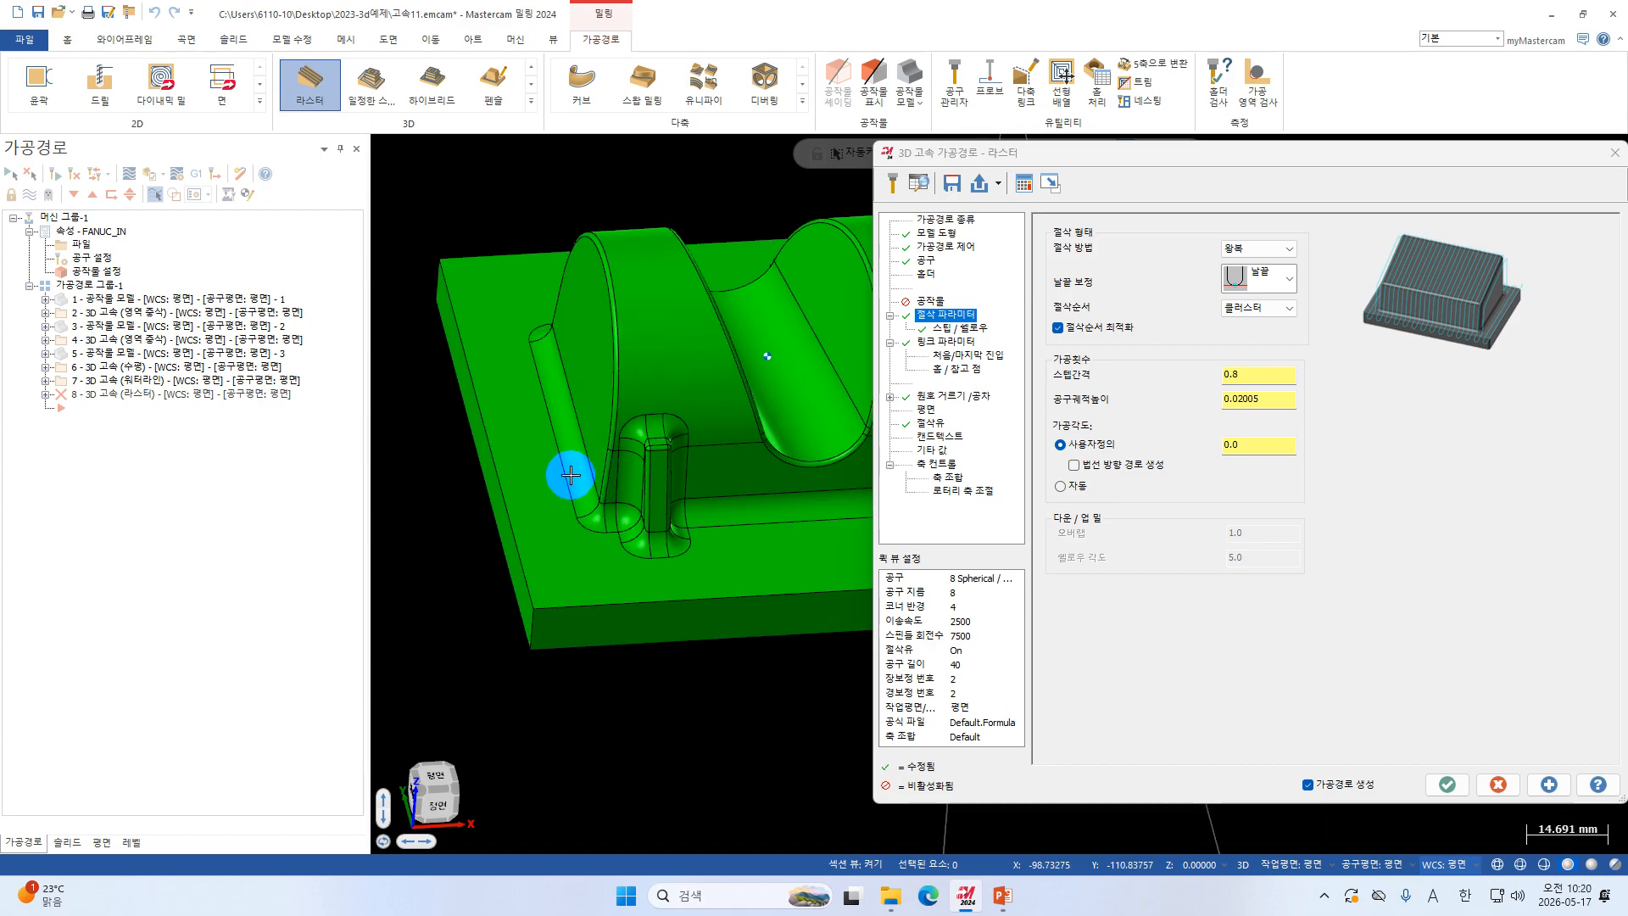
middle_drag(570, 475, 563, 477)
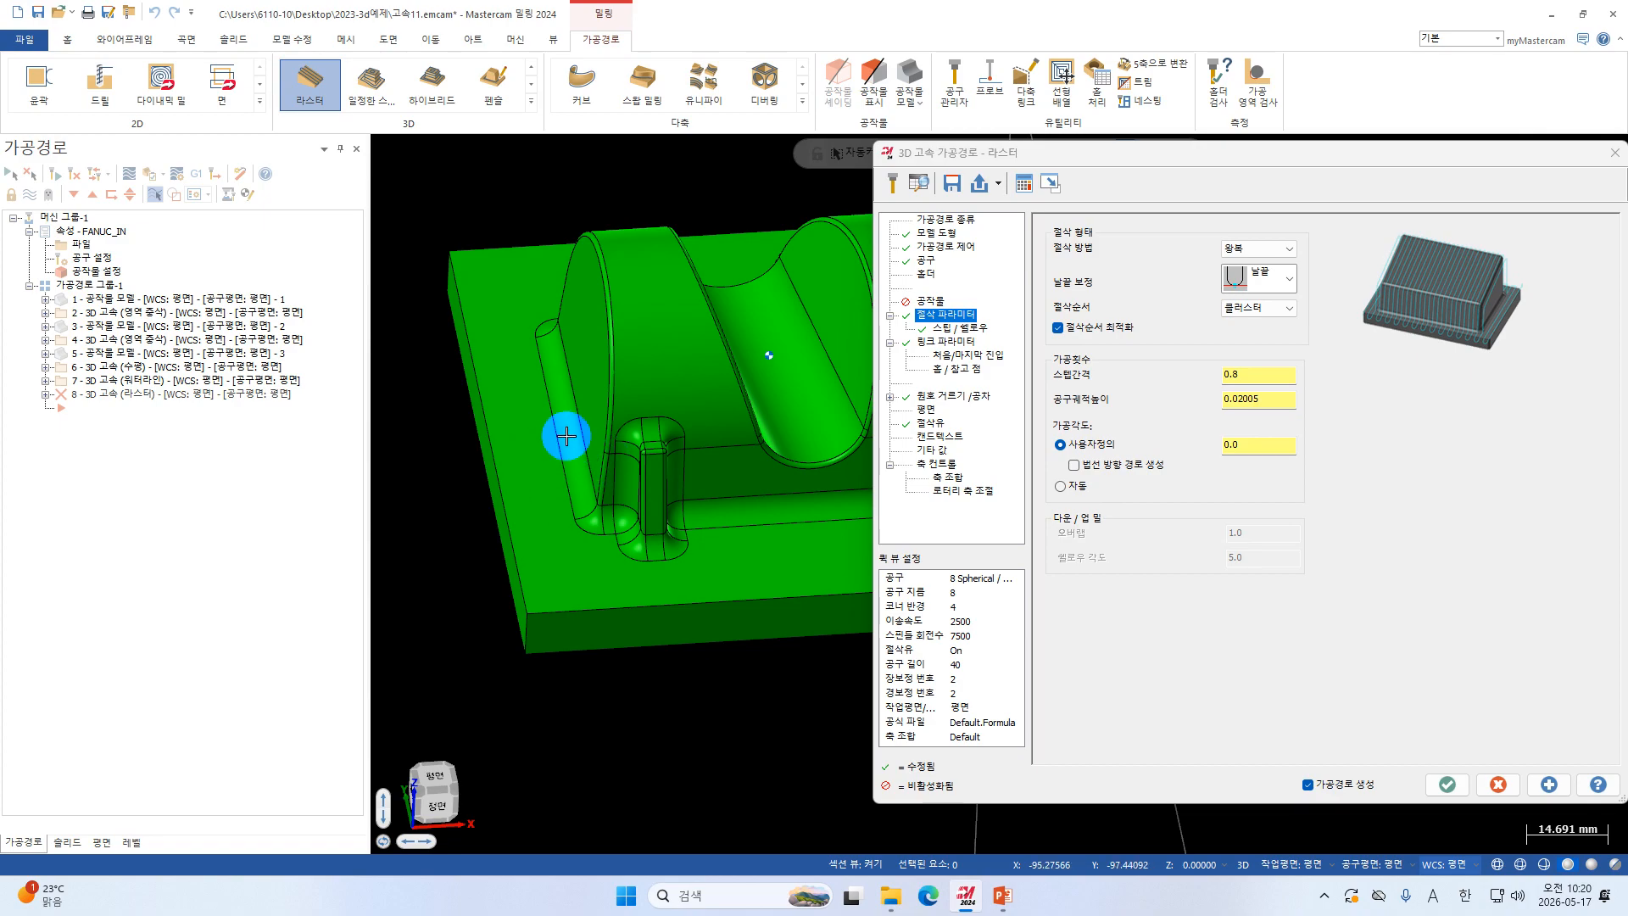
mouse_move(563, 435)
middle_down()
mouse_move(592, 443)
mouse_move(545, 461)
middle_up()
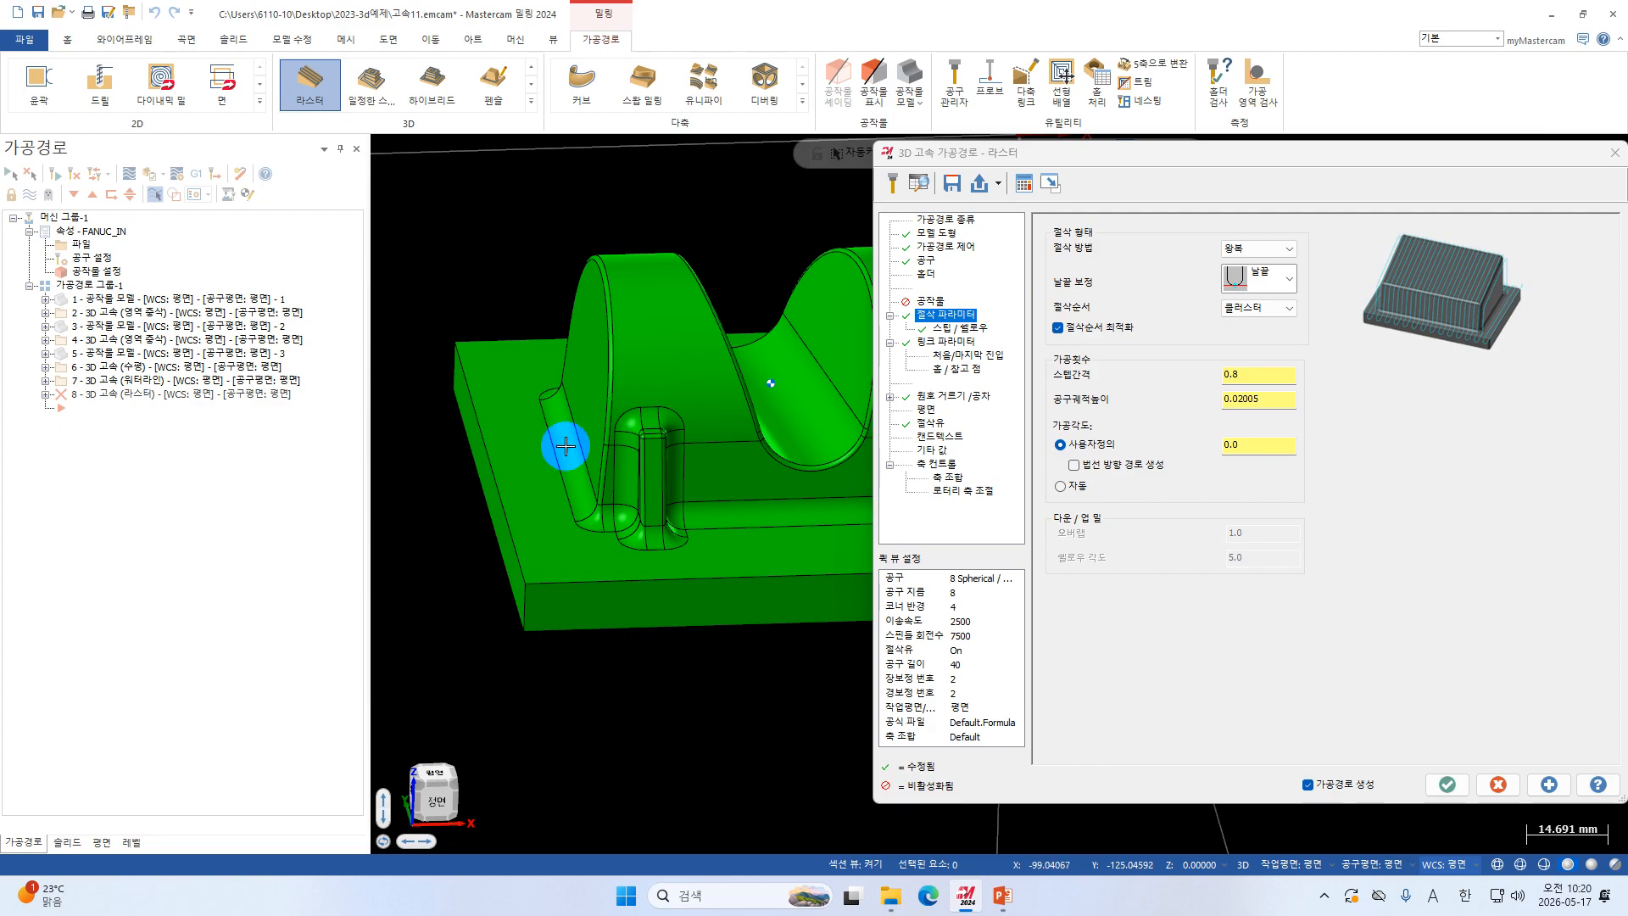
drag(1249, 452, 1217, 457)
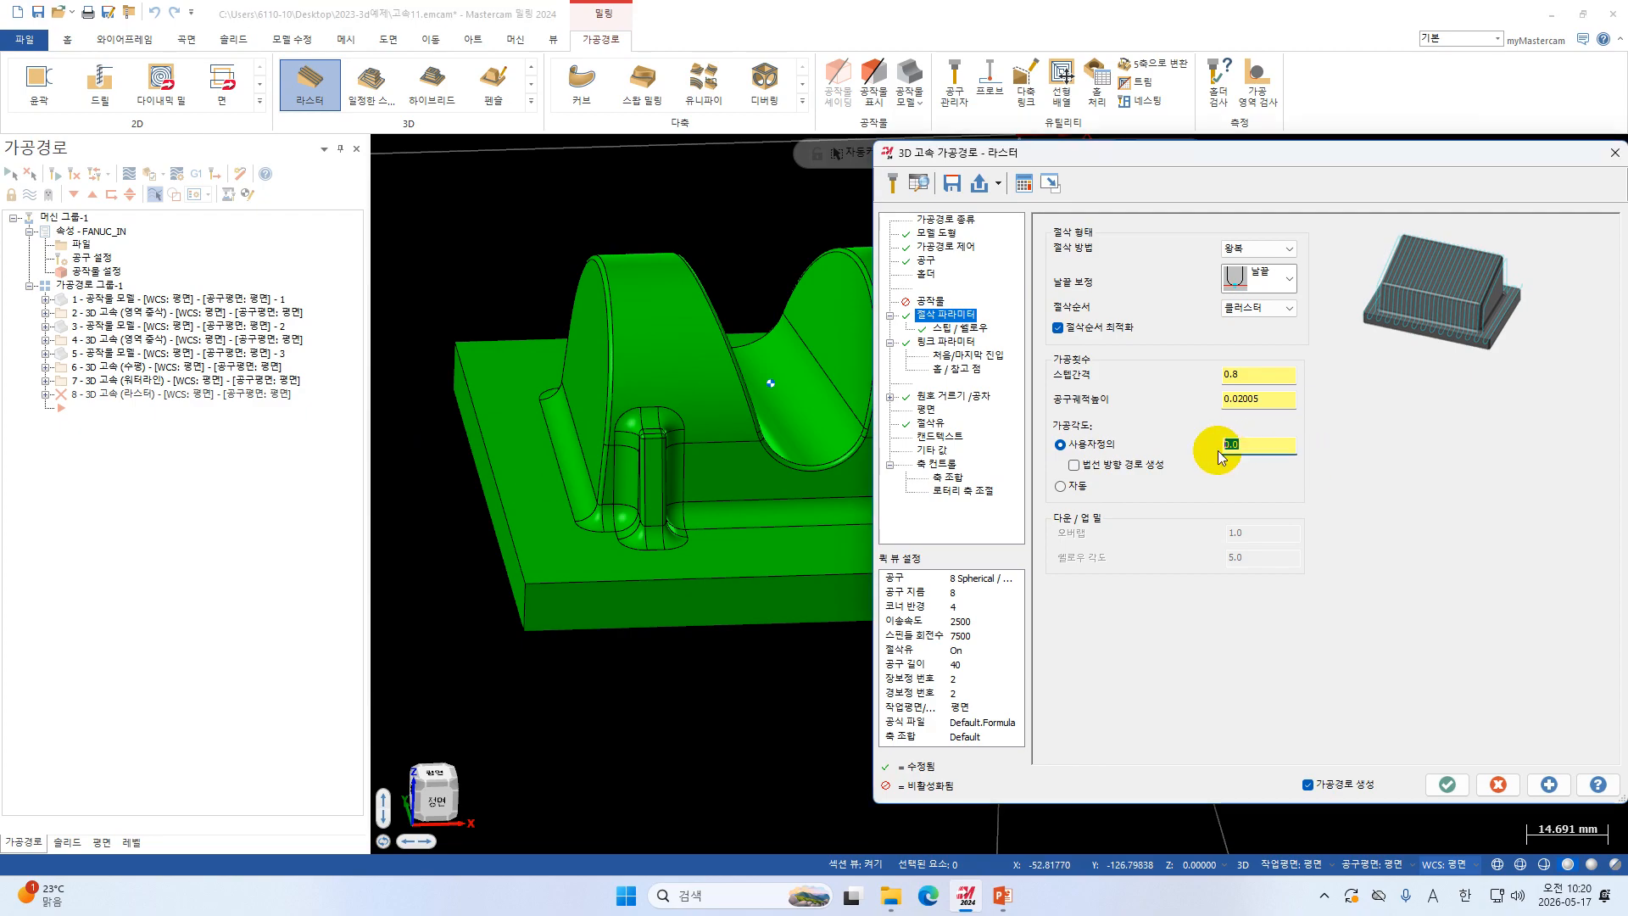
key(Return)
click(1450, 785)
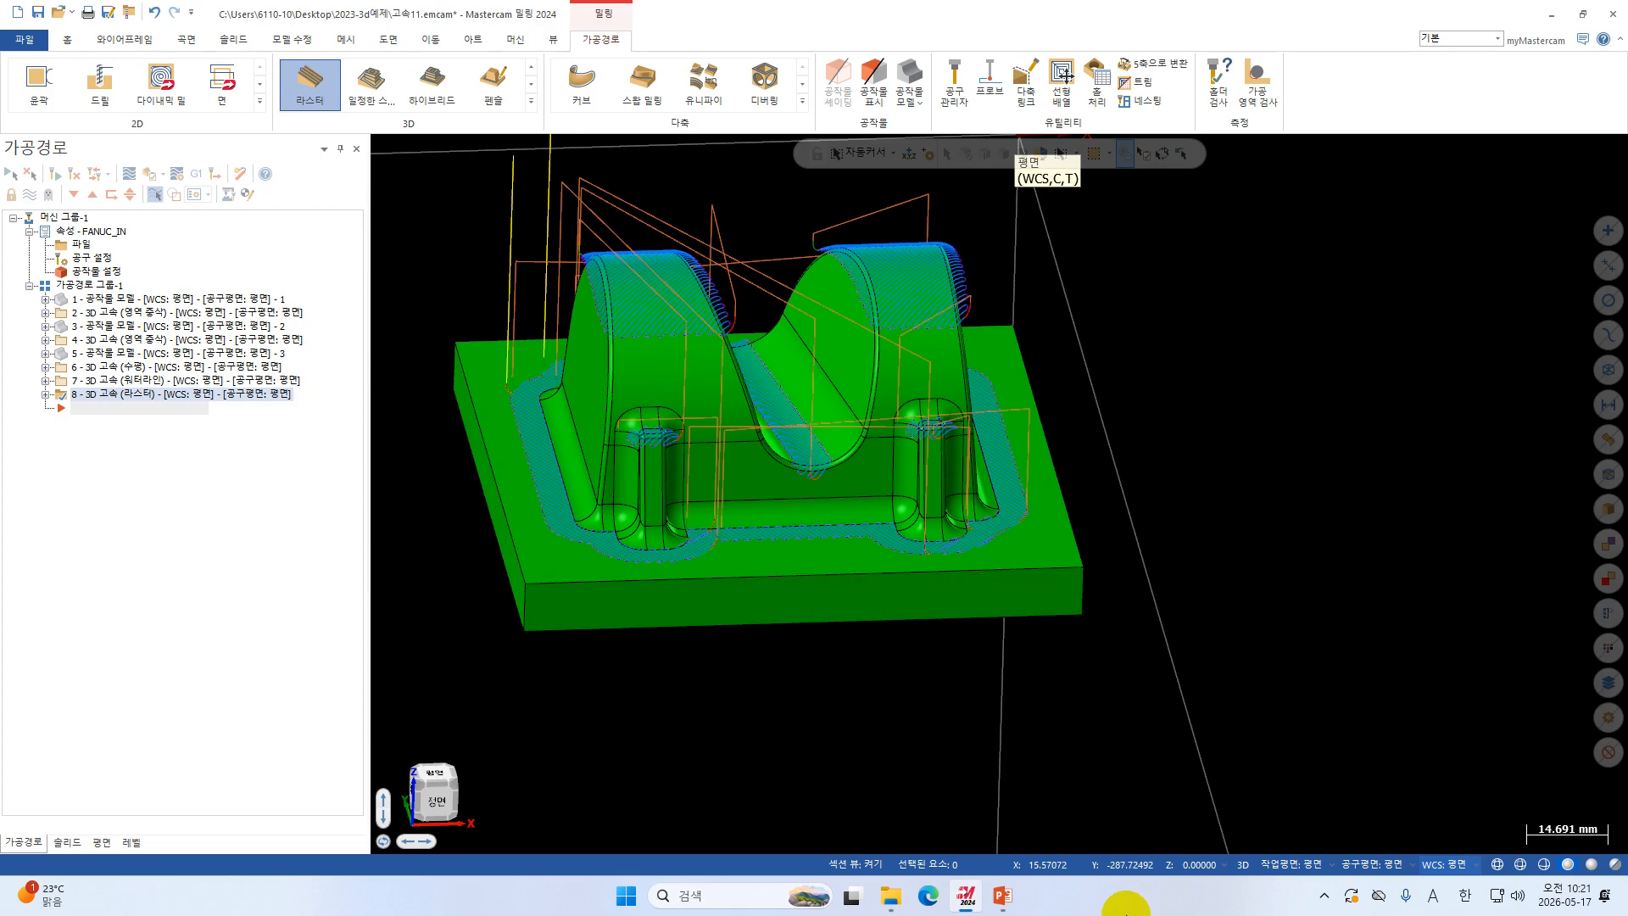
Inspect the generated Raster toolpath on the part's shallow areas, ribs and fillets from the front and several angles.
key(alt+2)
scroll(565, 483, up, 3)
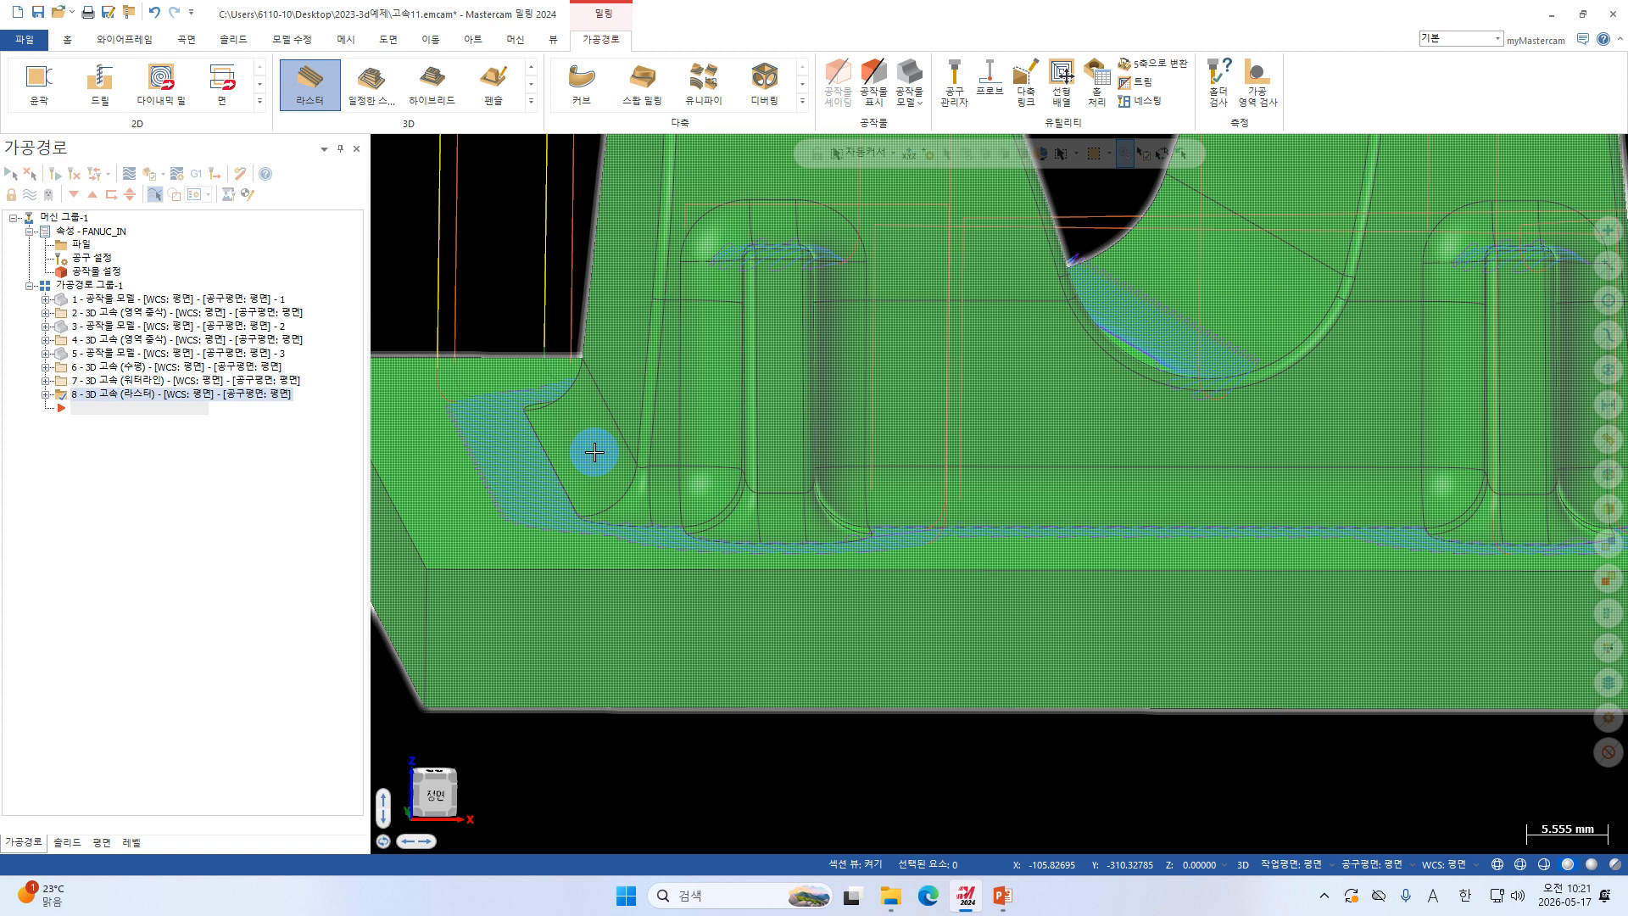
scroll(543, 492, up, 1)
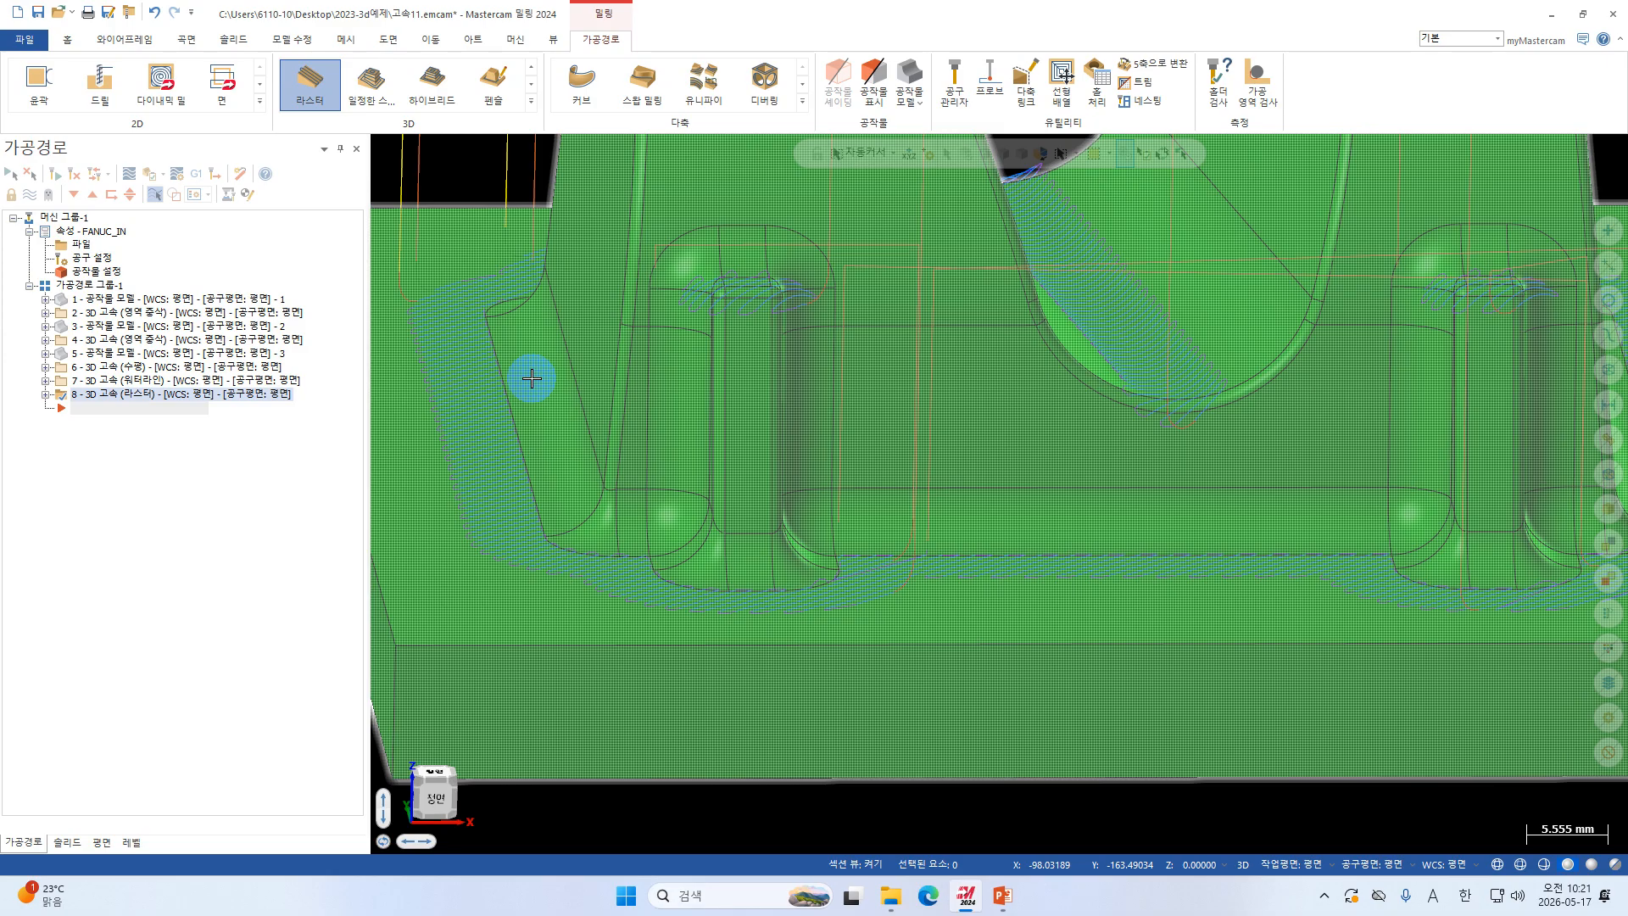
scroll(892, 564, down, 4)
middle_drag(896, 565, 919, 596)
scroll(920, 595, down, 4)
scroll(919, 595, down, 2)
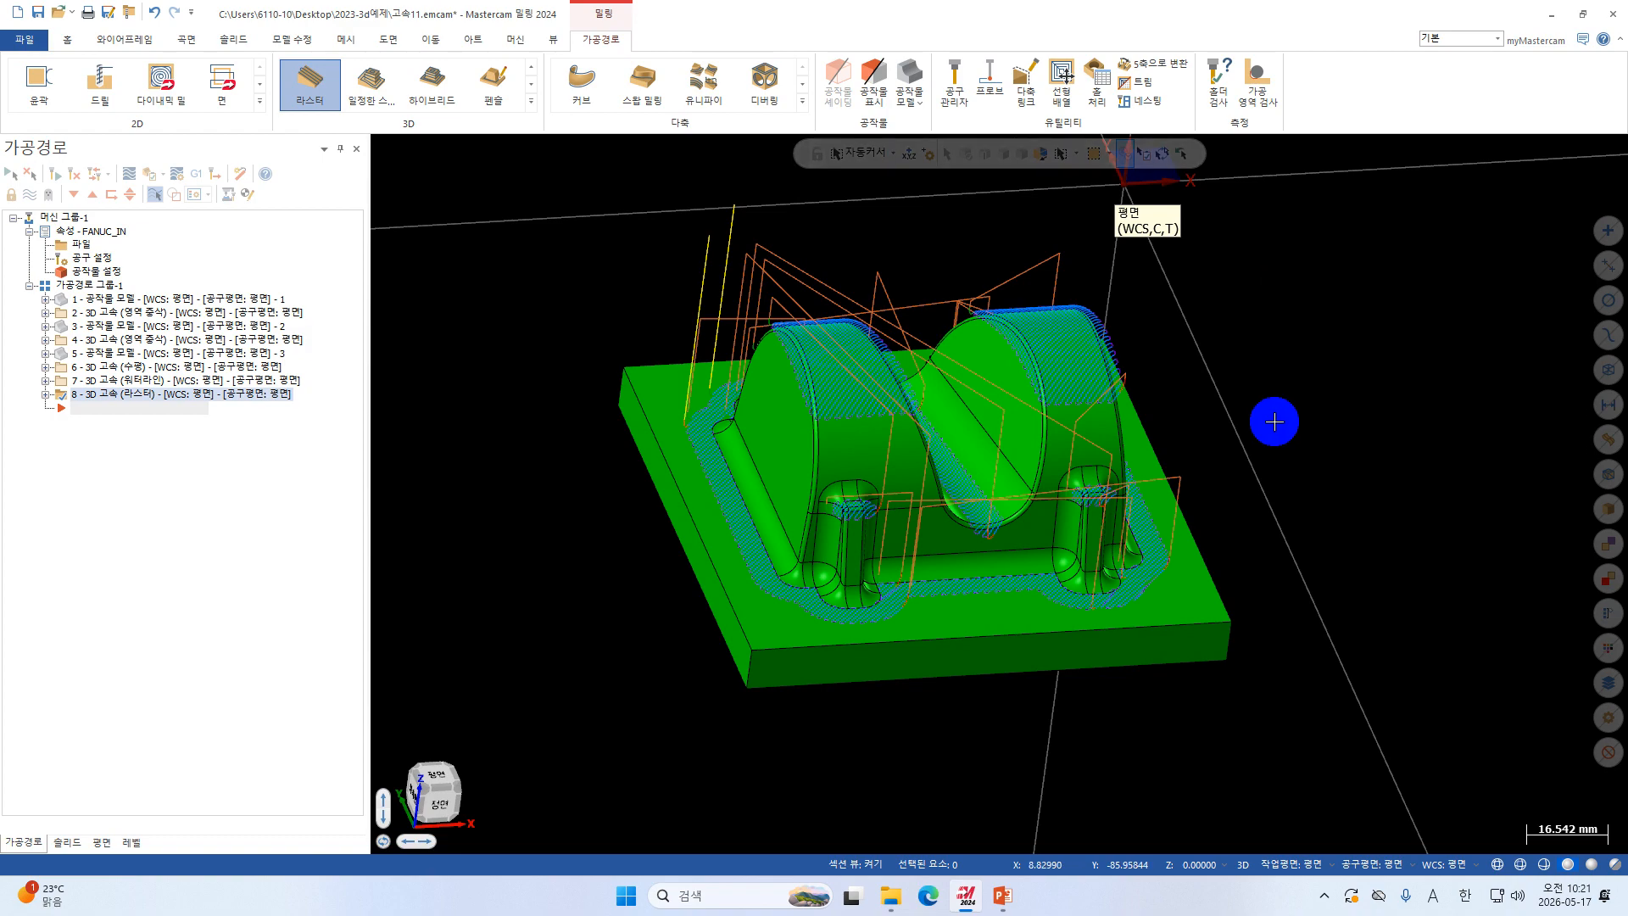
middle_drag(1275, 421, 1204, 427)
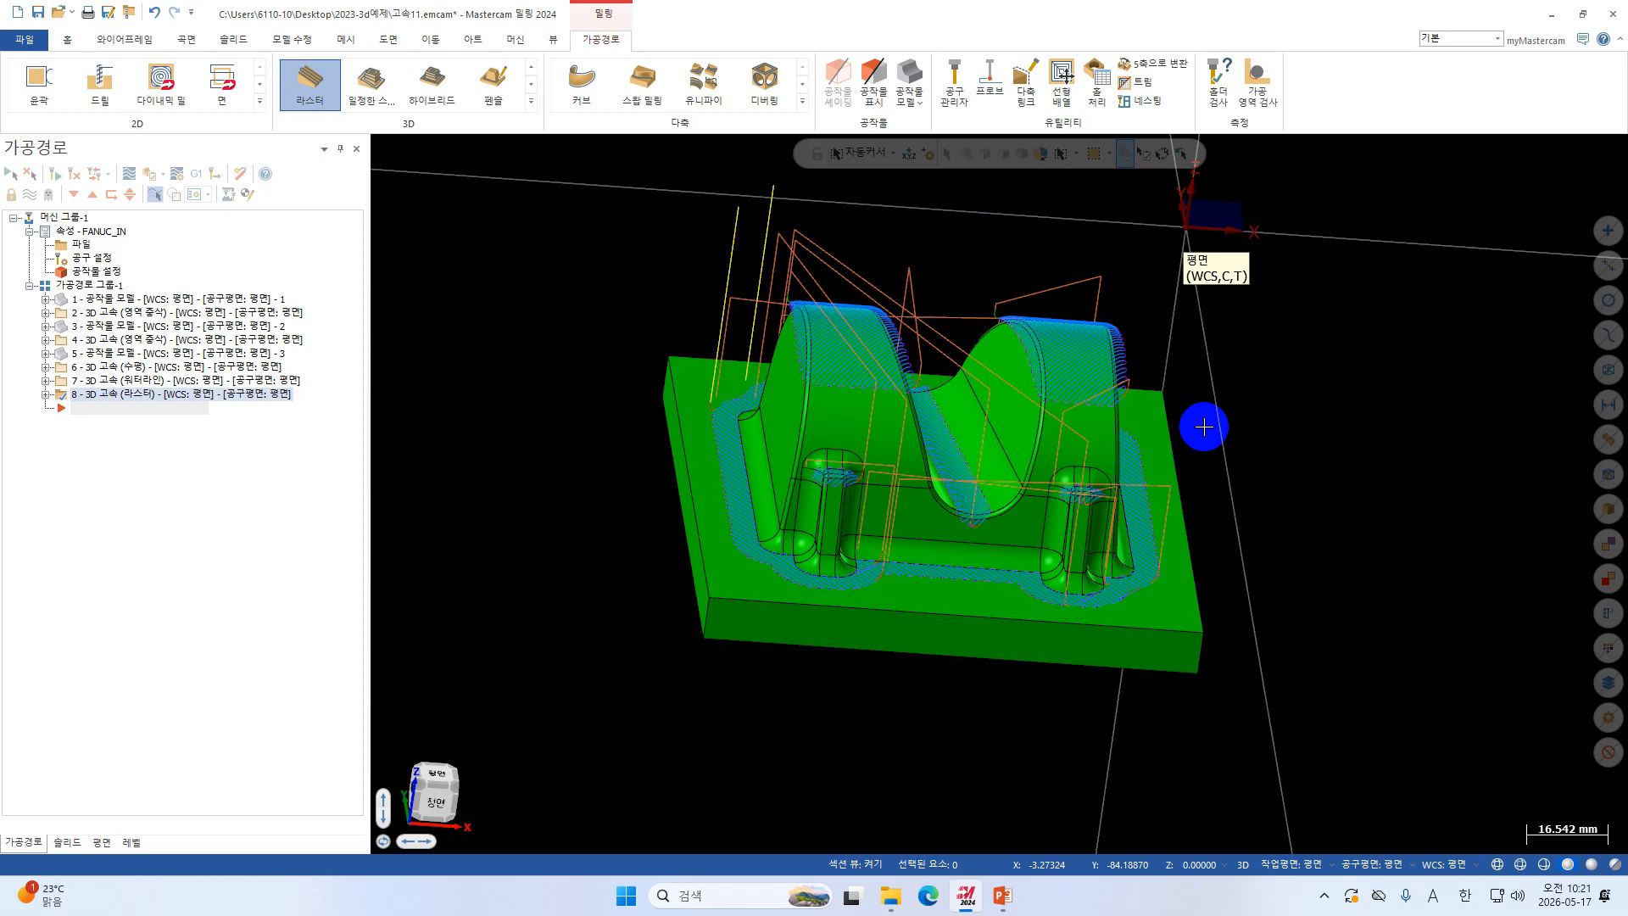
middle_drag(1204, 426, 1066, 501)
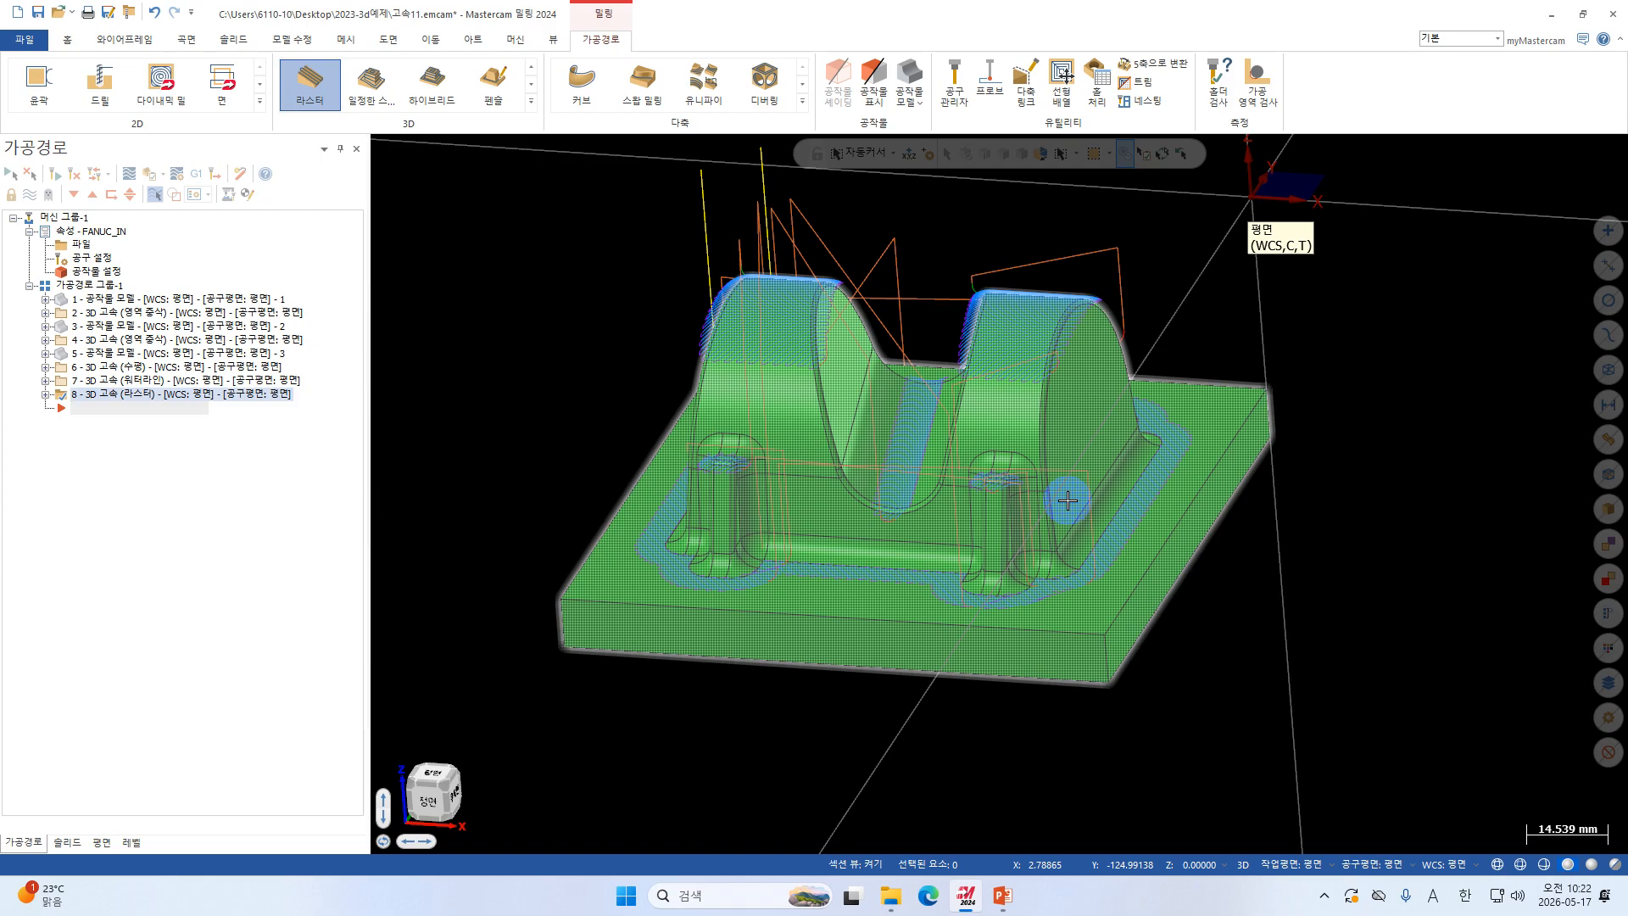
middle_drag(1067, 500, 726, 484)
scroll(826, 517, up, 5)
scroll(821, 522, down, 2)
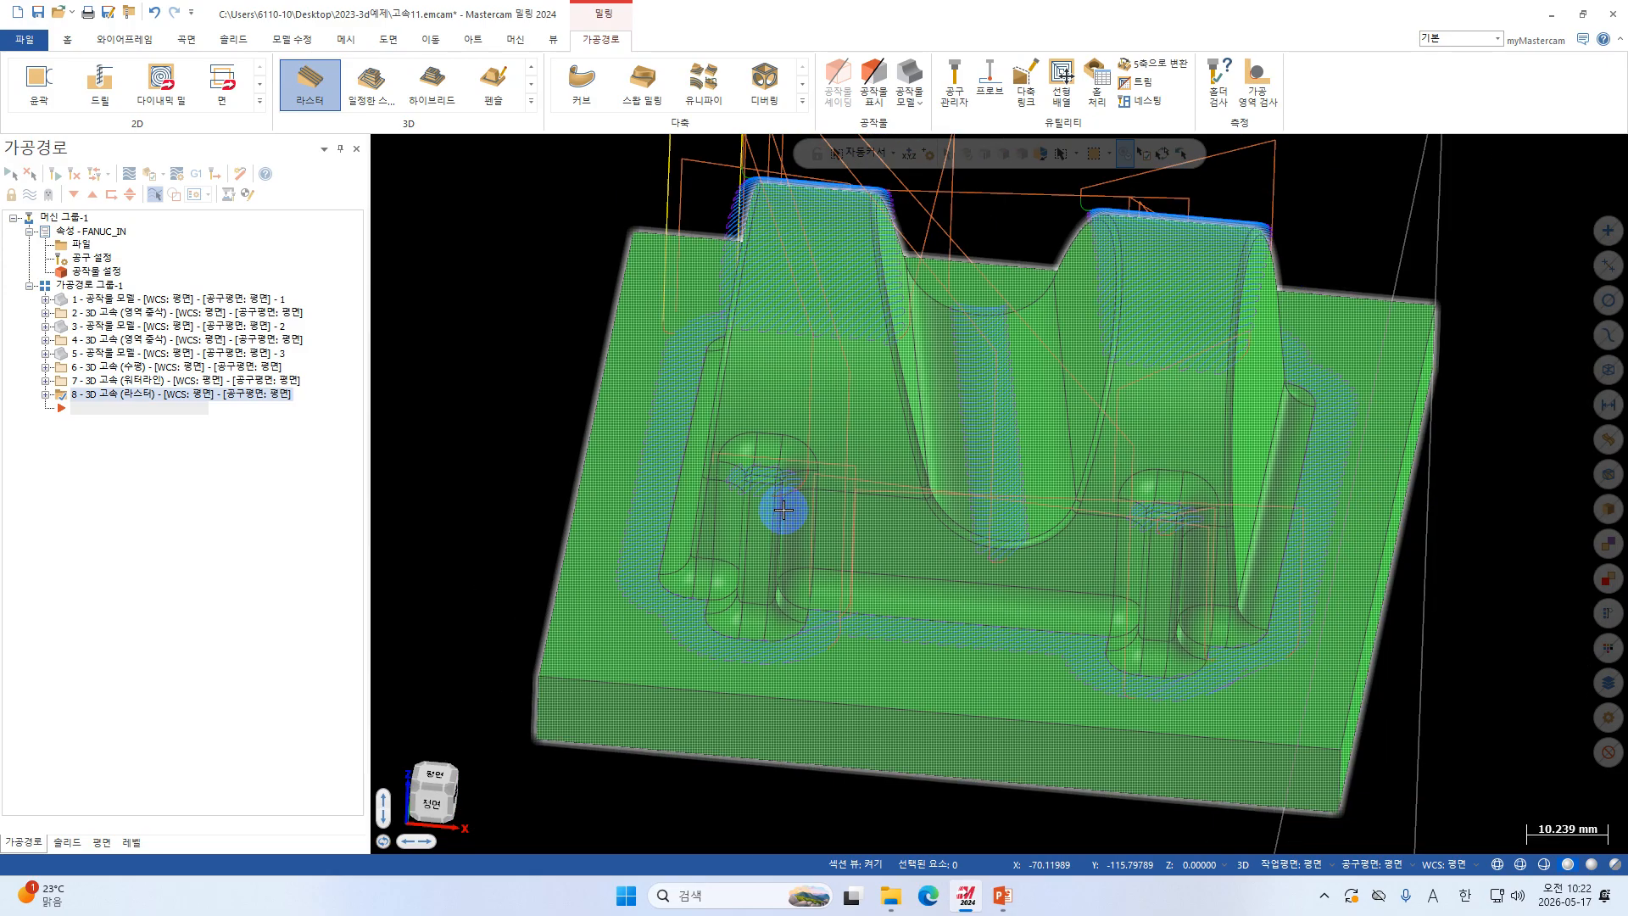
middle_drag(783, 509, 695, 603)
scroll(1094, 385, down, 2)
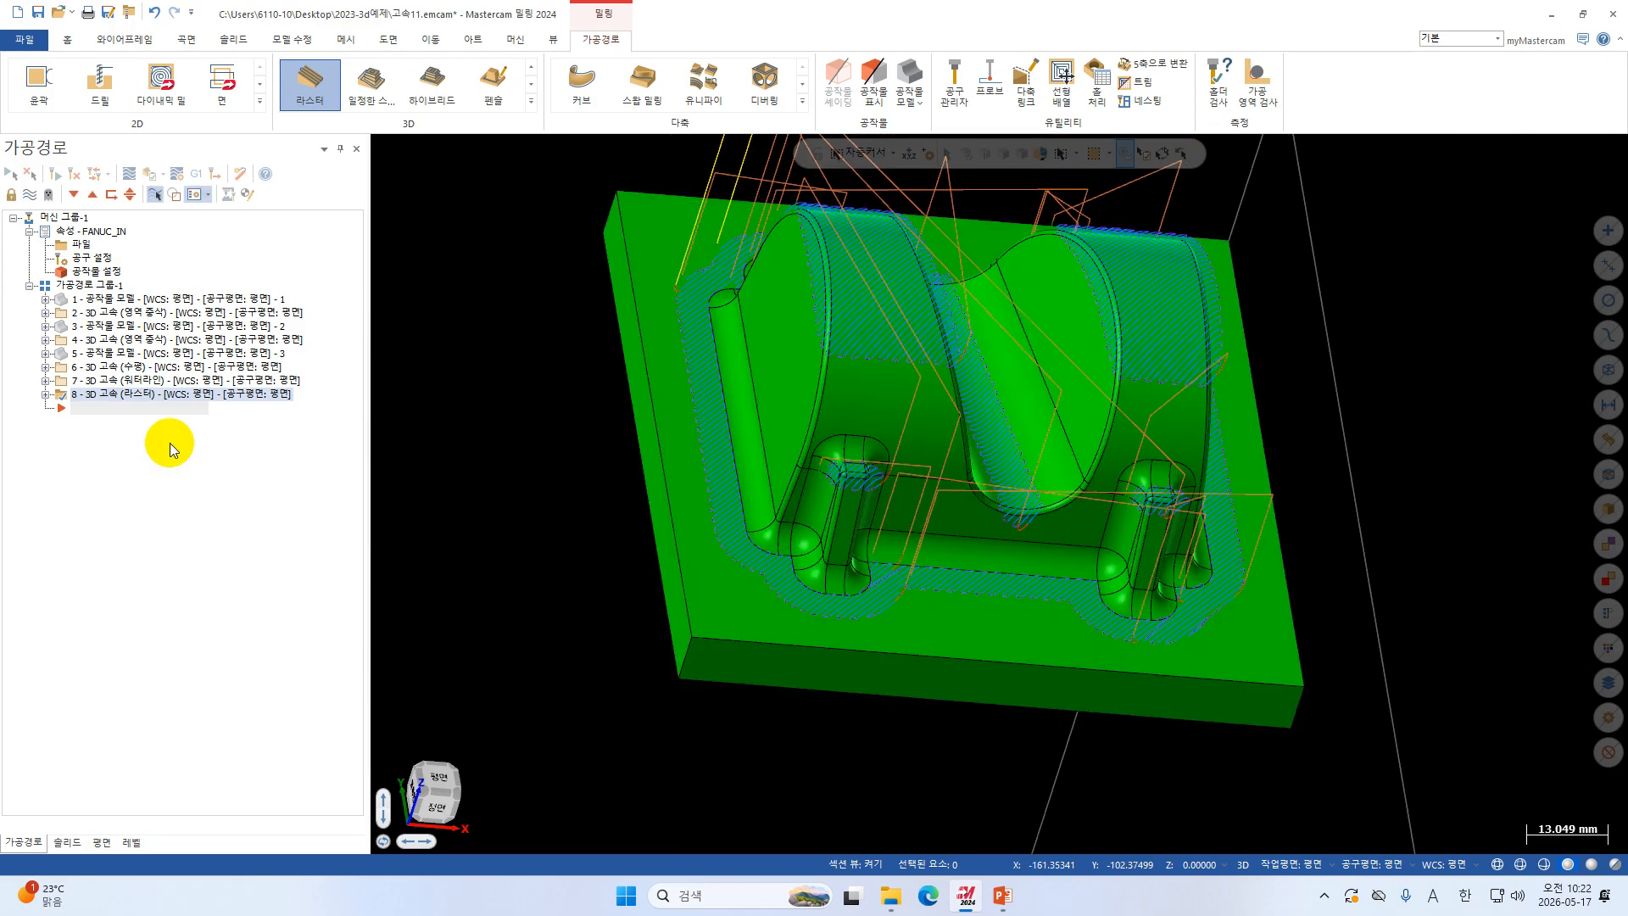
Start a Waterline finishing toolpath with the whole part as machining geometry and wall and floor stock kept equal.
click(532, 105)
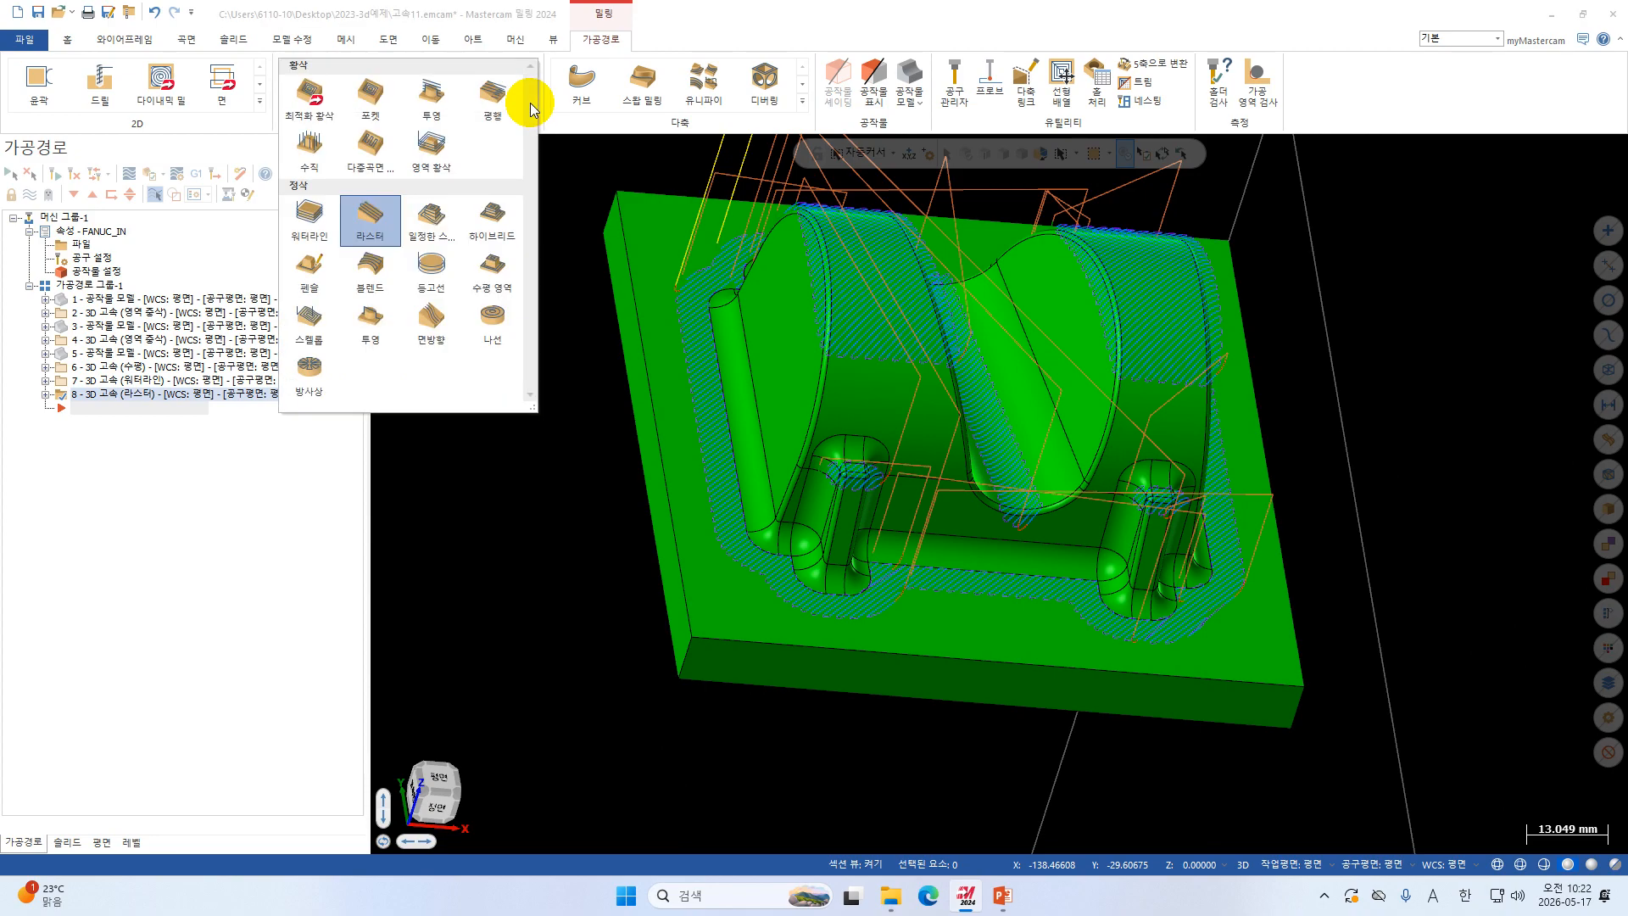
click(307, 212)
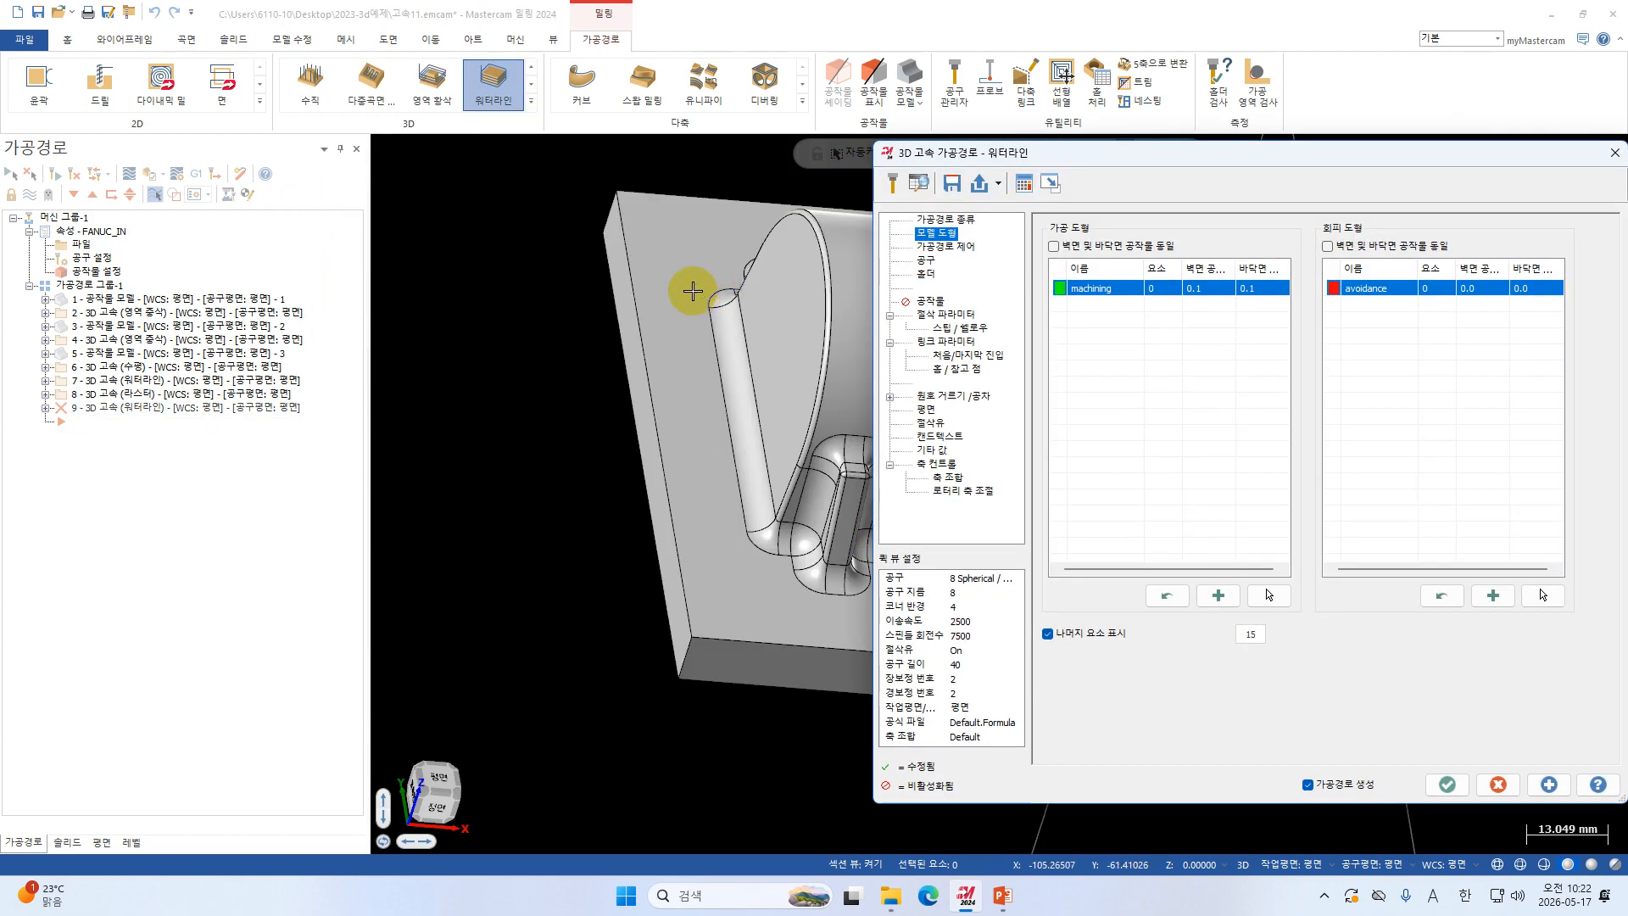
mouse_move(684, 291)
middle_down()
mouse_move(595, 261)
mouse_move(399, 260)
mouse_move(556, 280)
mouse_move(617, 388)
middle_up()
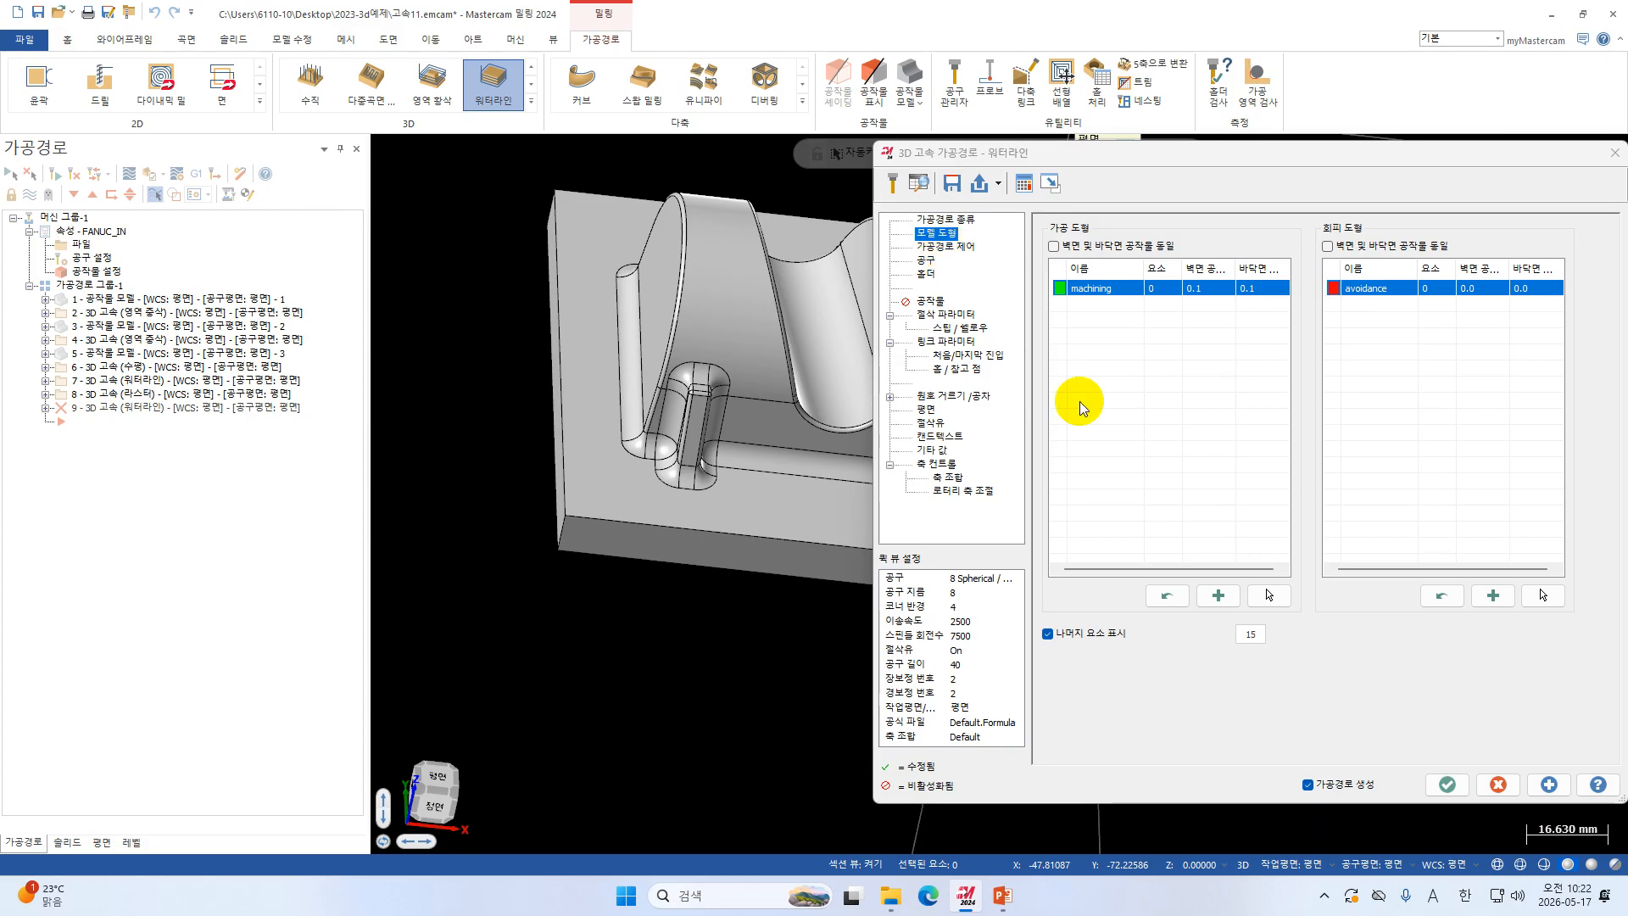
click(1271, 597)
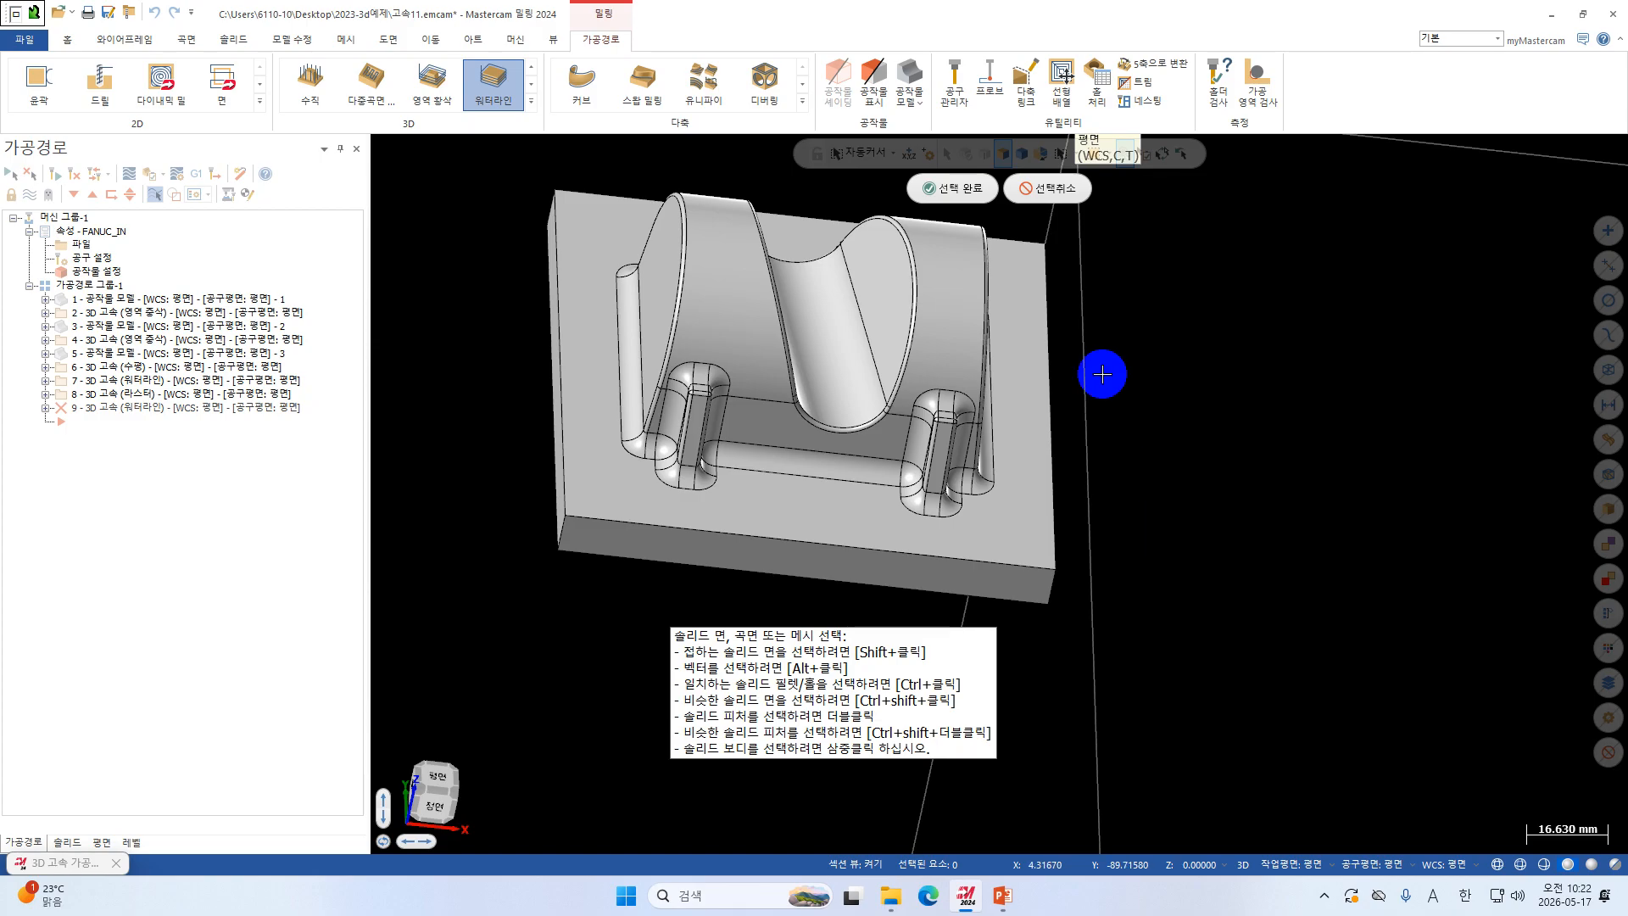
scroll(1263, 580, down, 3)
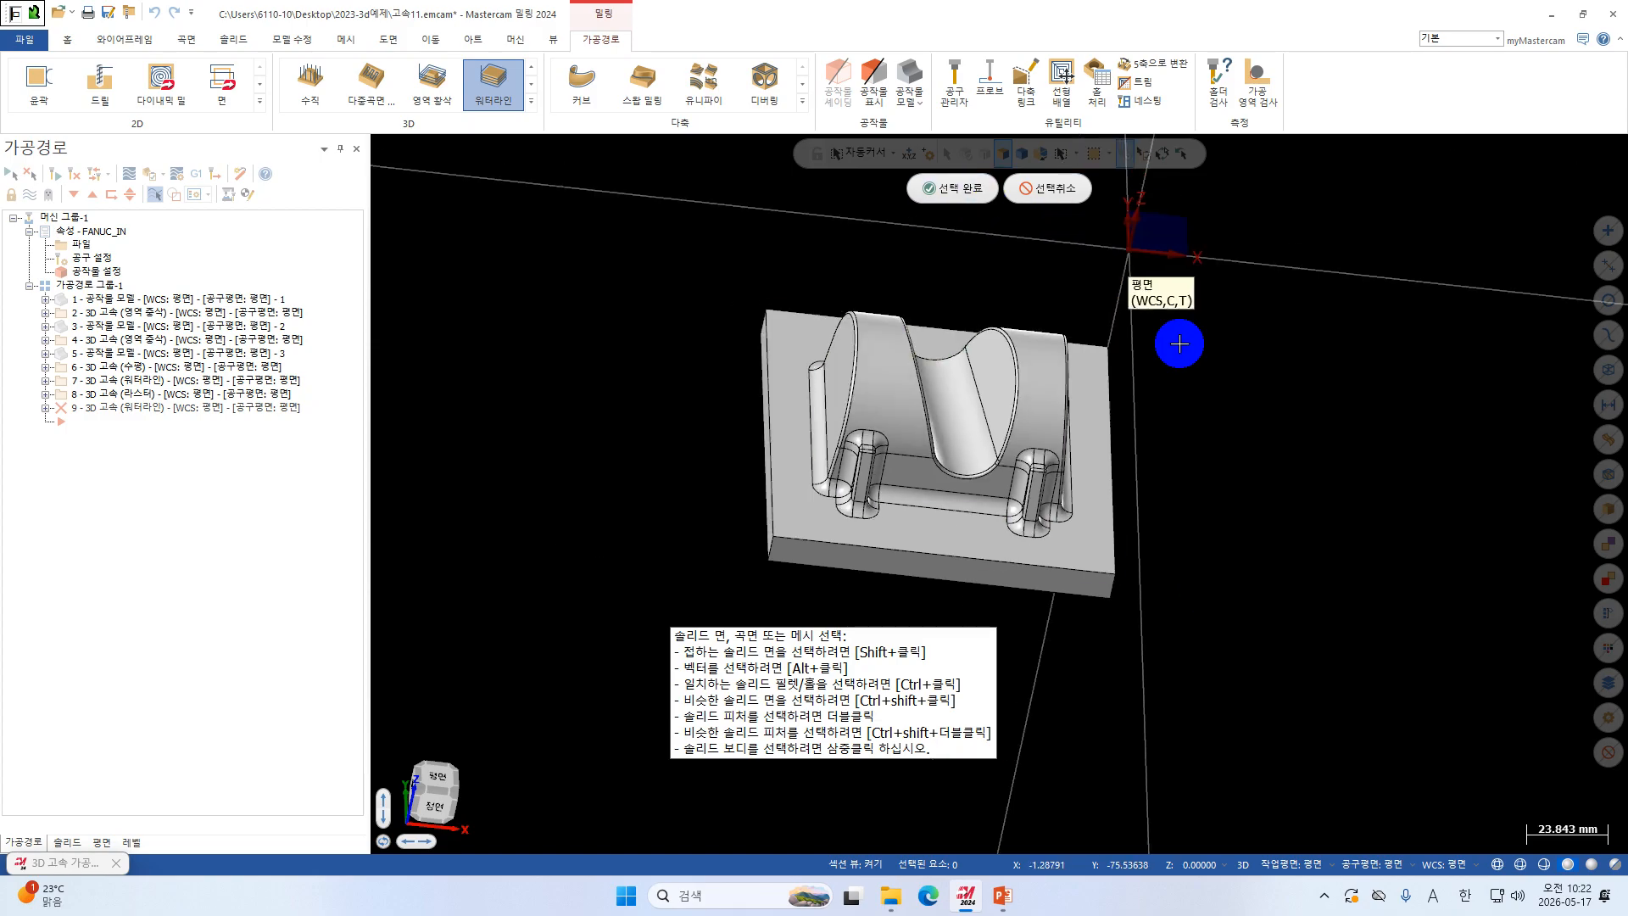
drag(1309, 247, 720, 618)
key(Return)
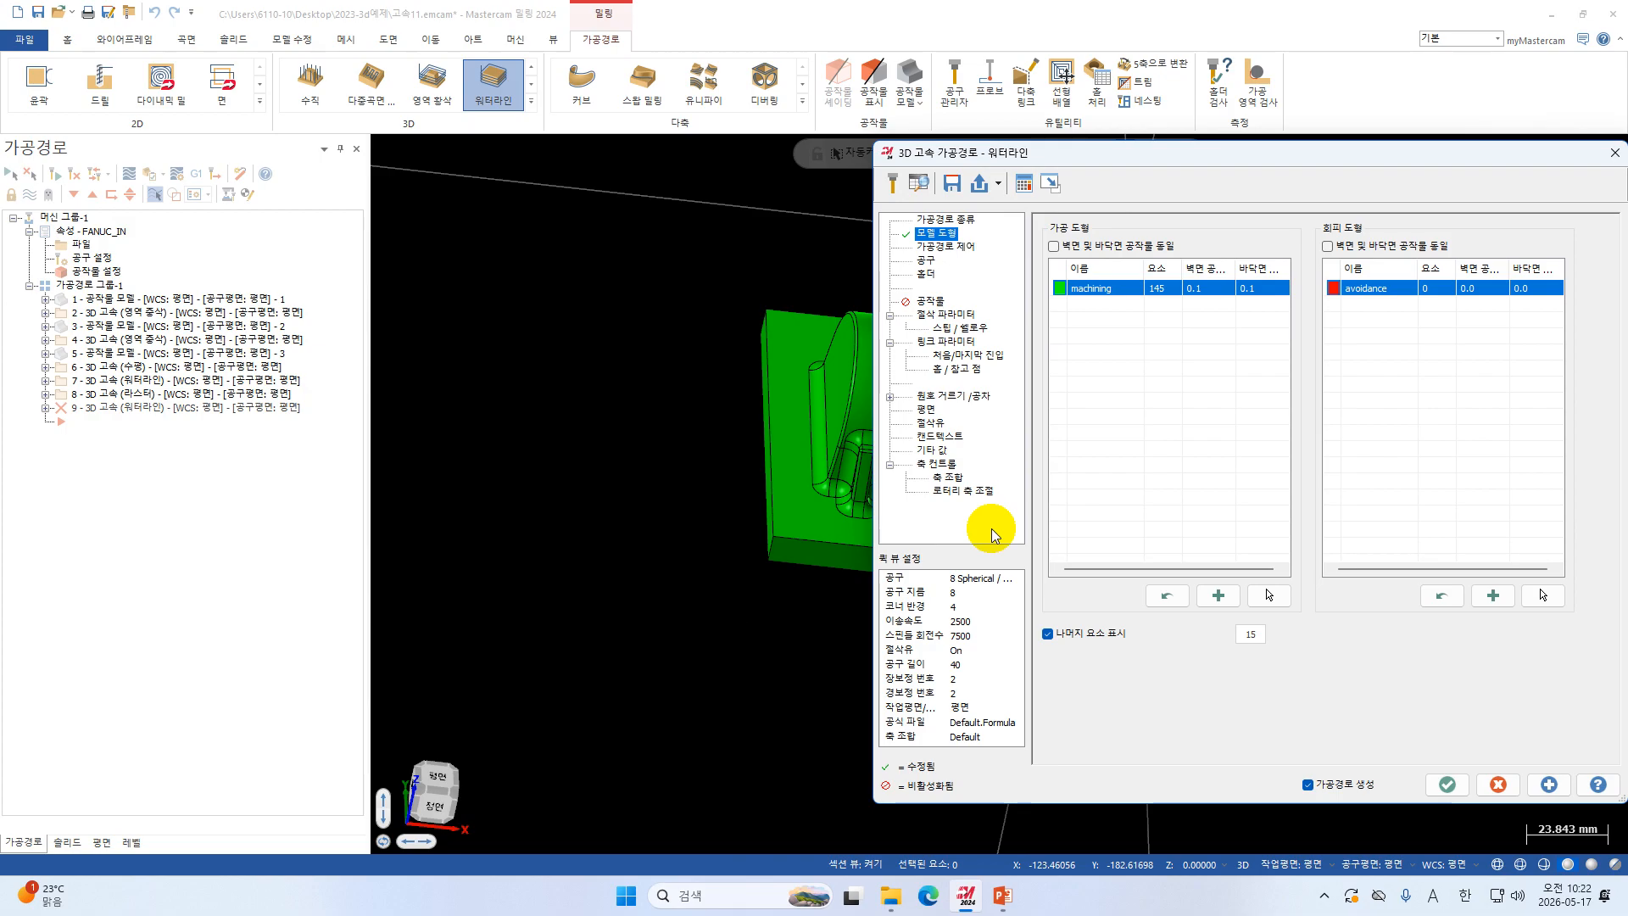
click(1104, 249)
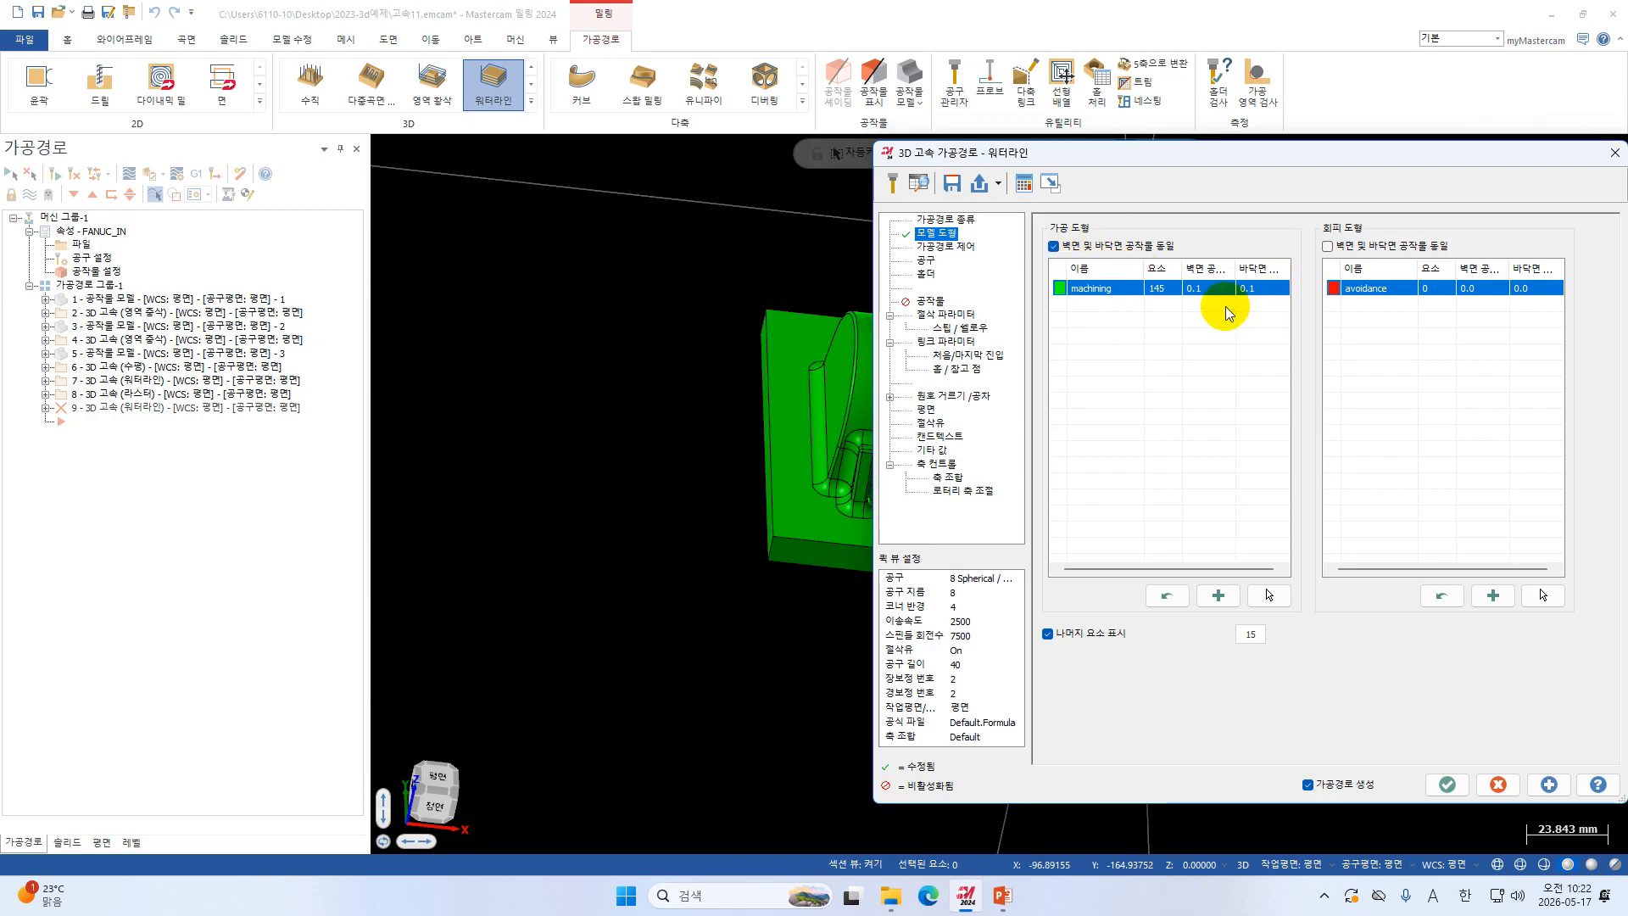
Set the edge loop around the base of the raised features as the Waterline containment chain.
click(957, 248)
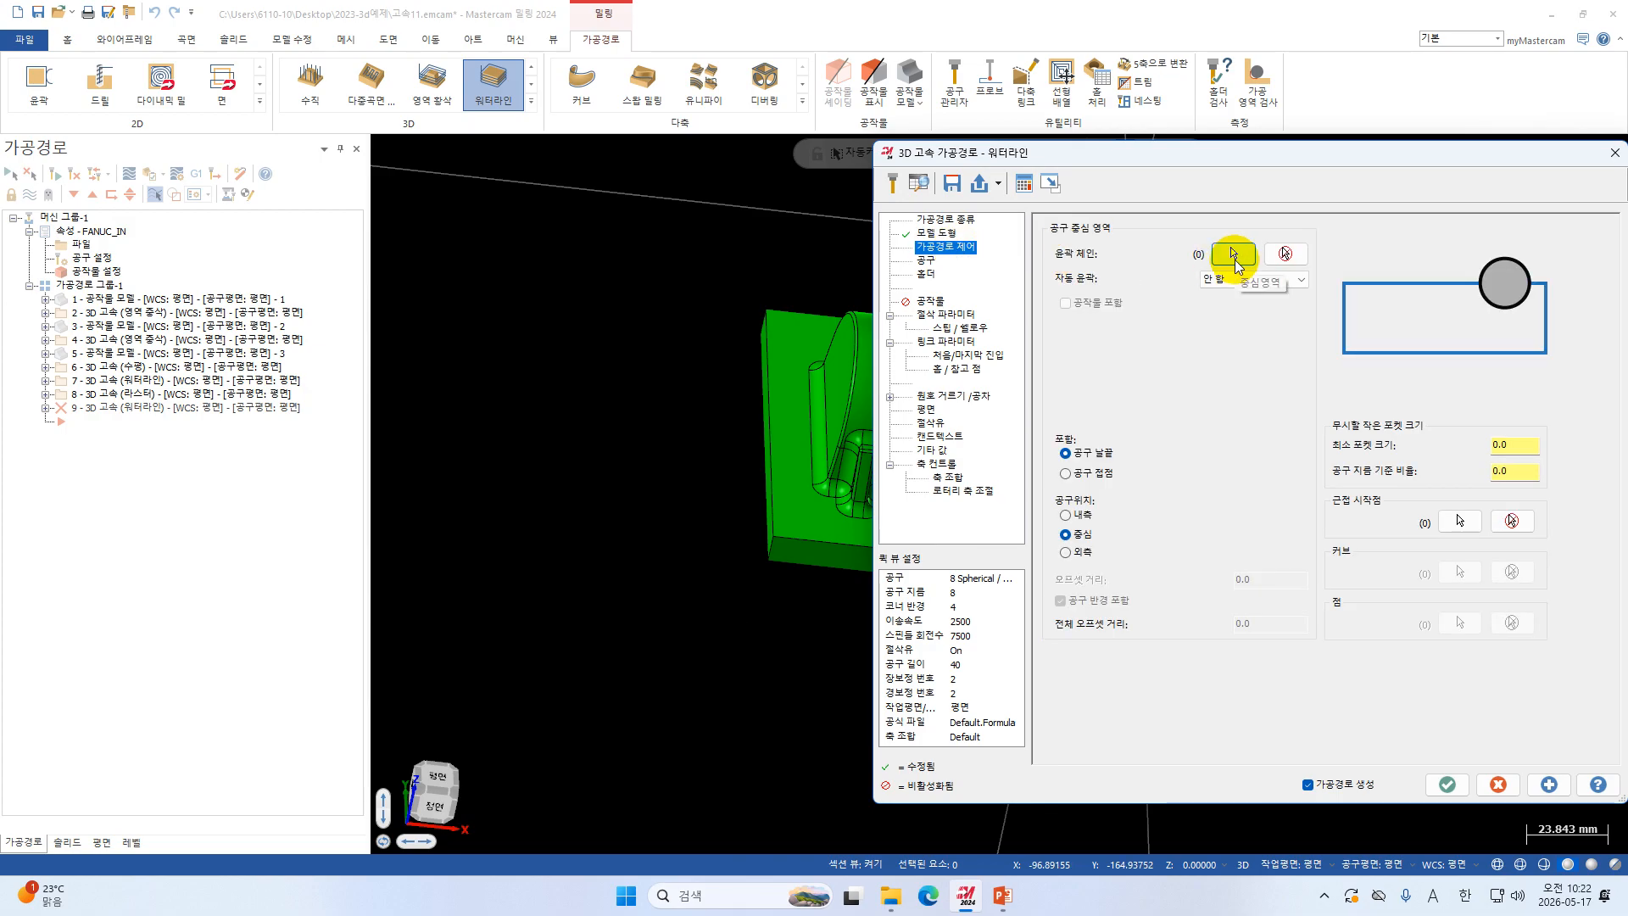
click(1234, 253)
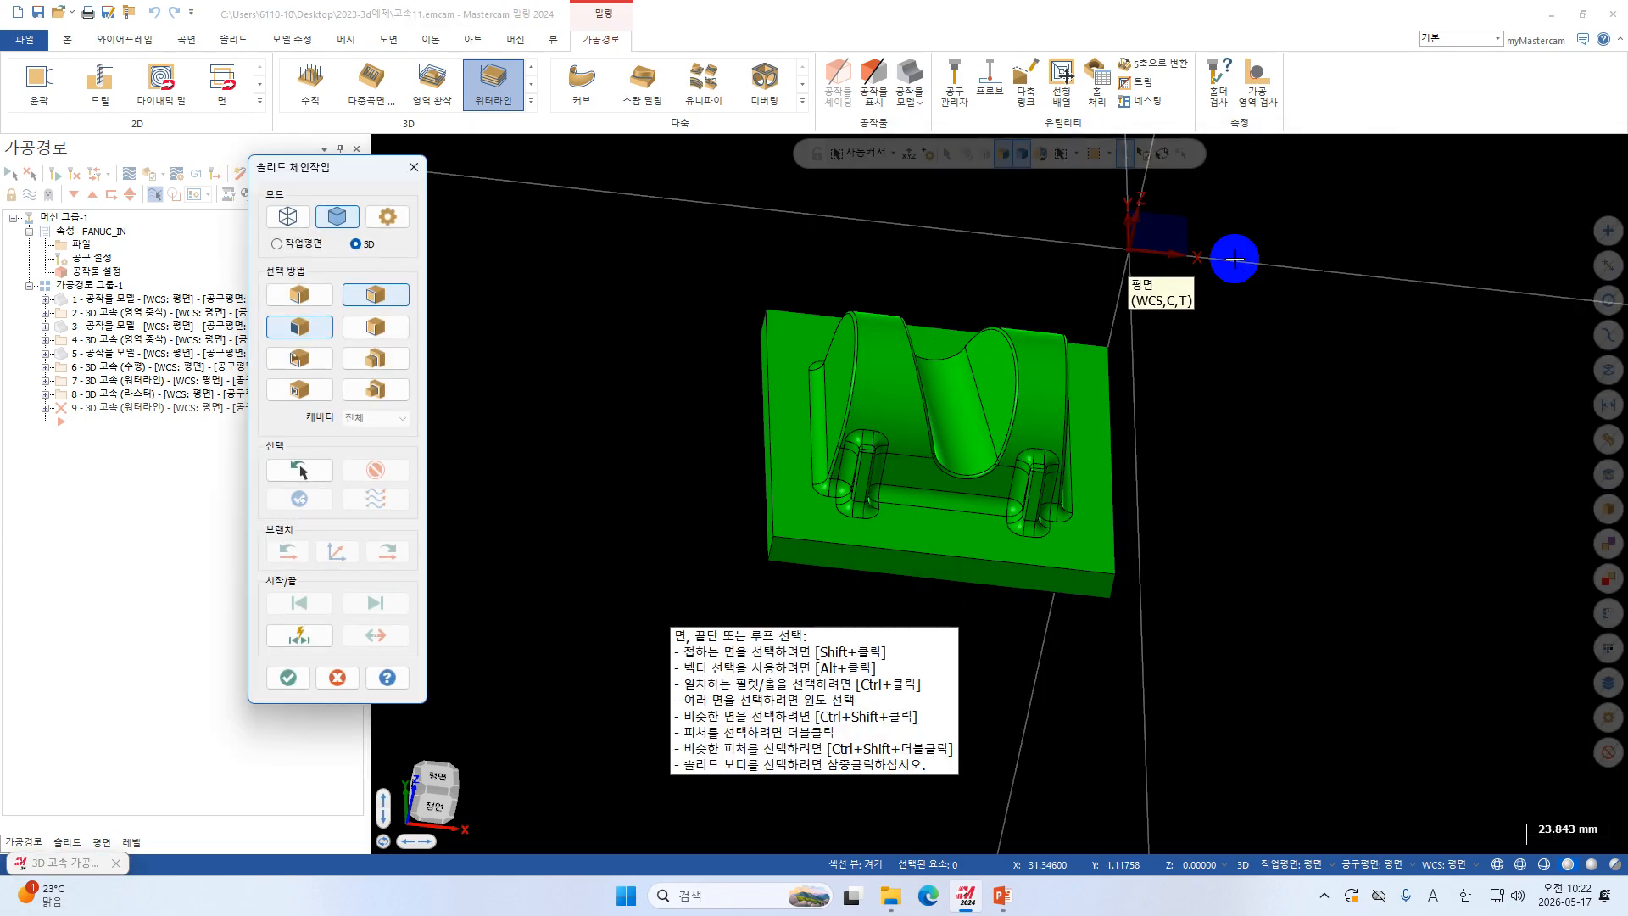
click(931, 519)
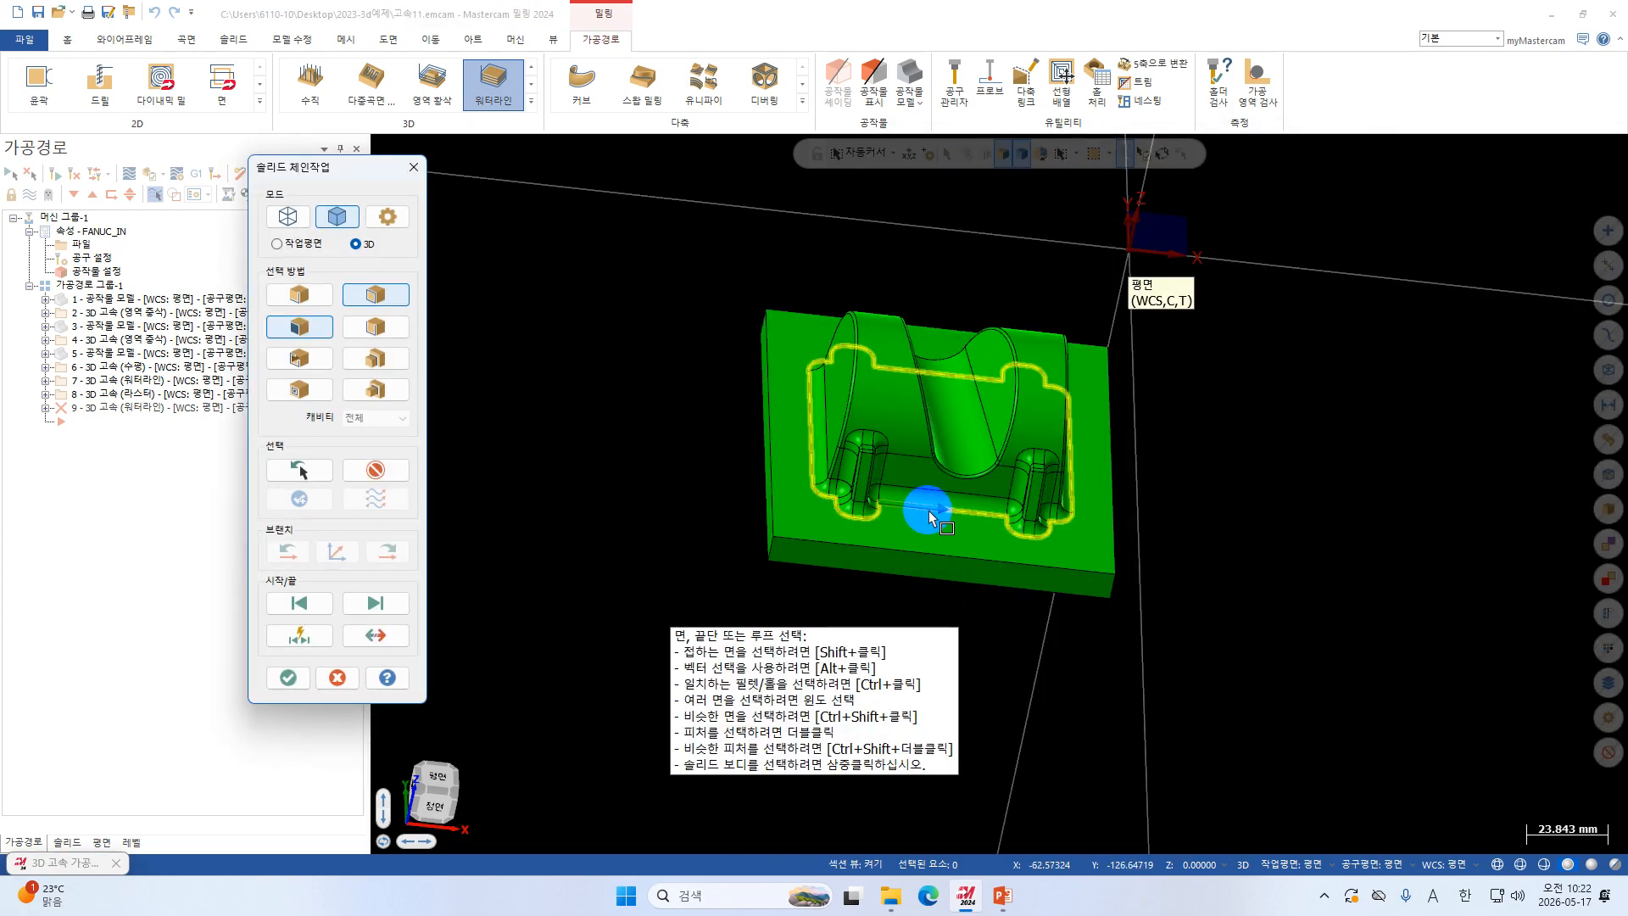
click(276, 679)
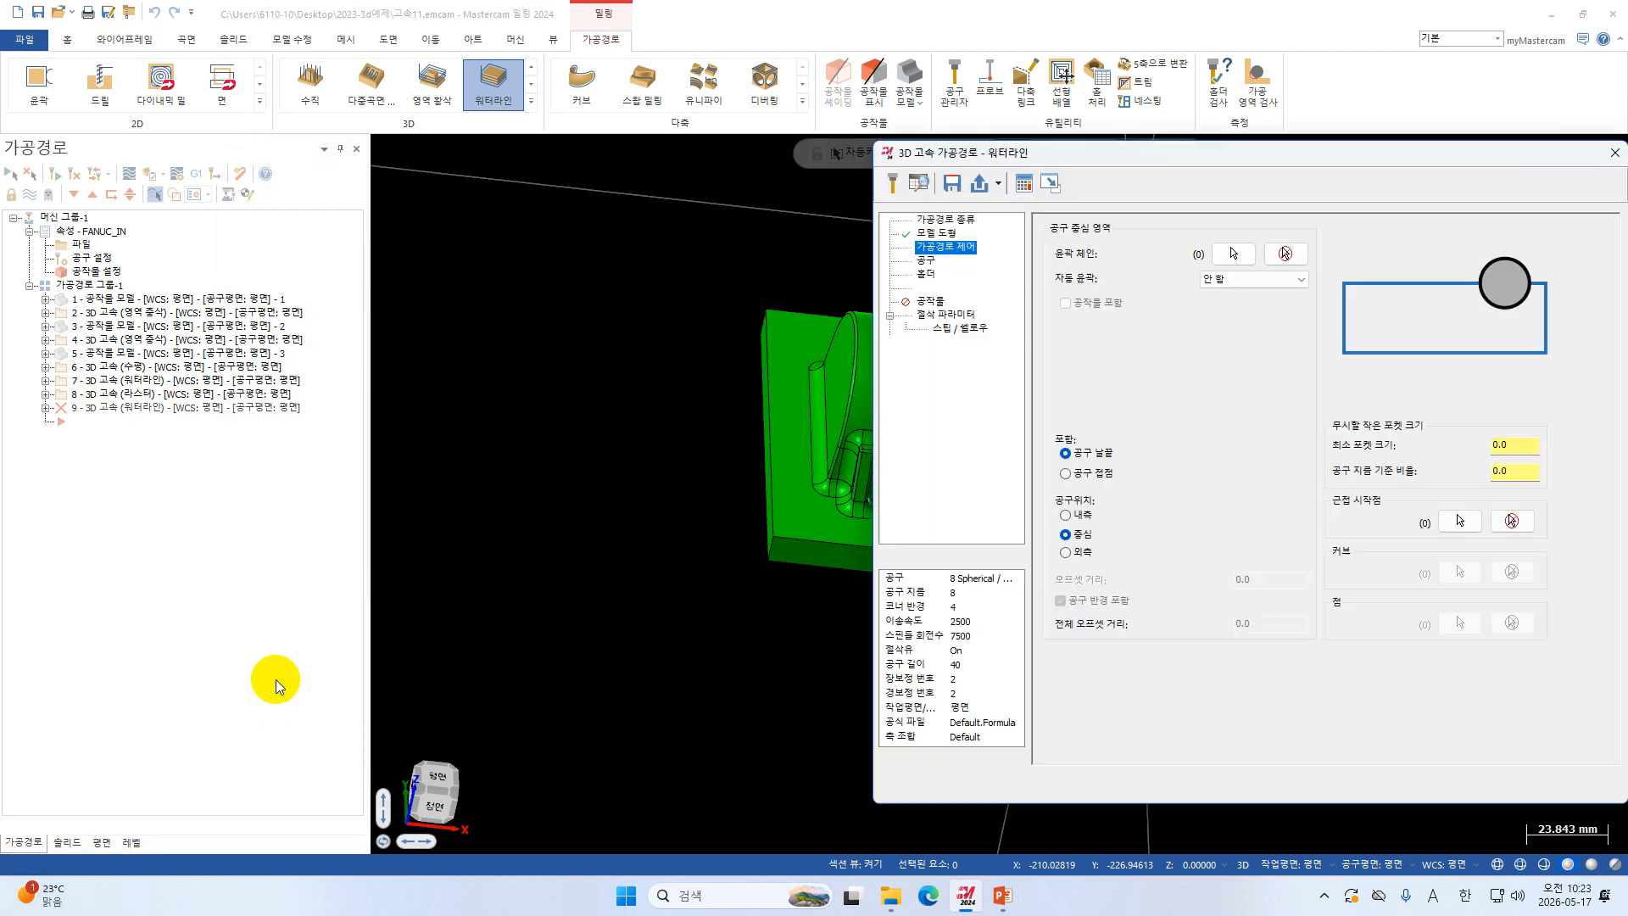
Position the tool outside the containment boundary with an offset distance of 5.0, excluding the tool radius.
click(1099, 557)
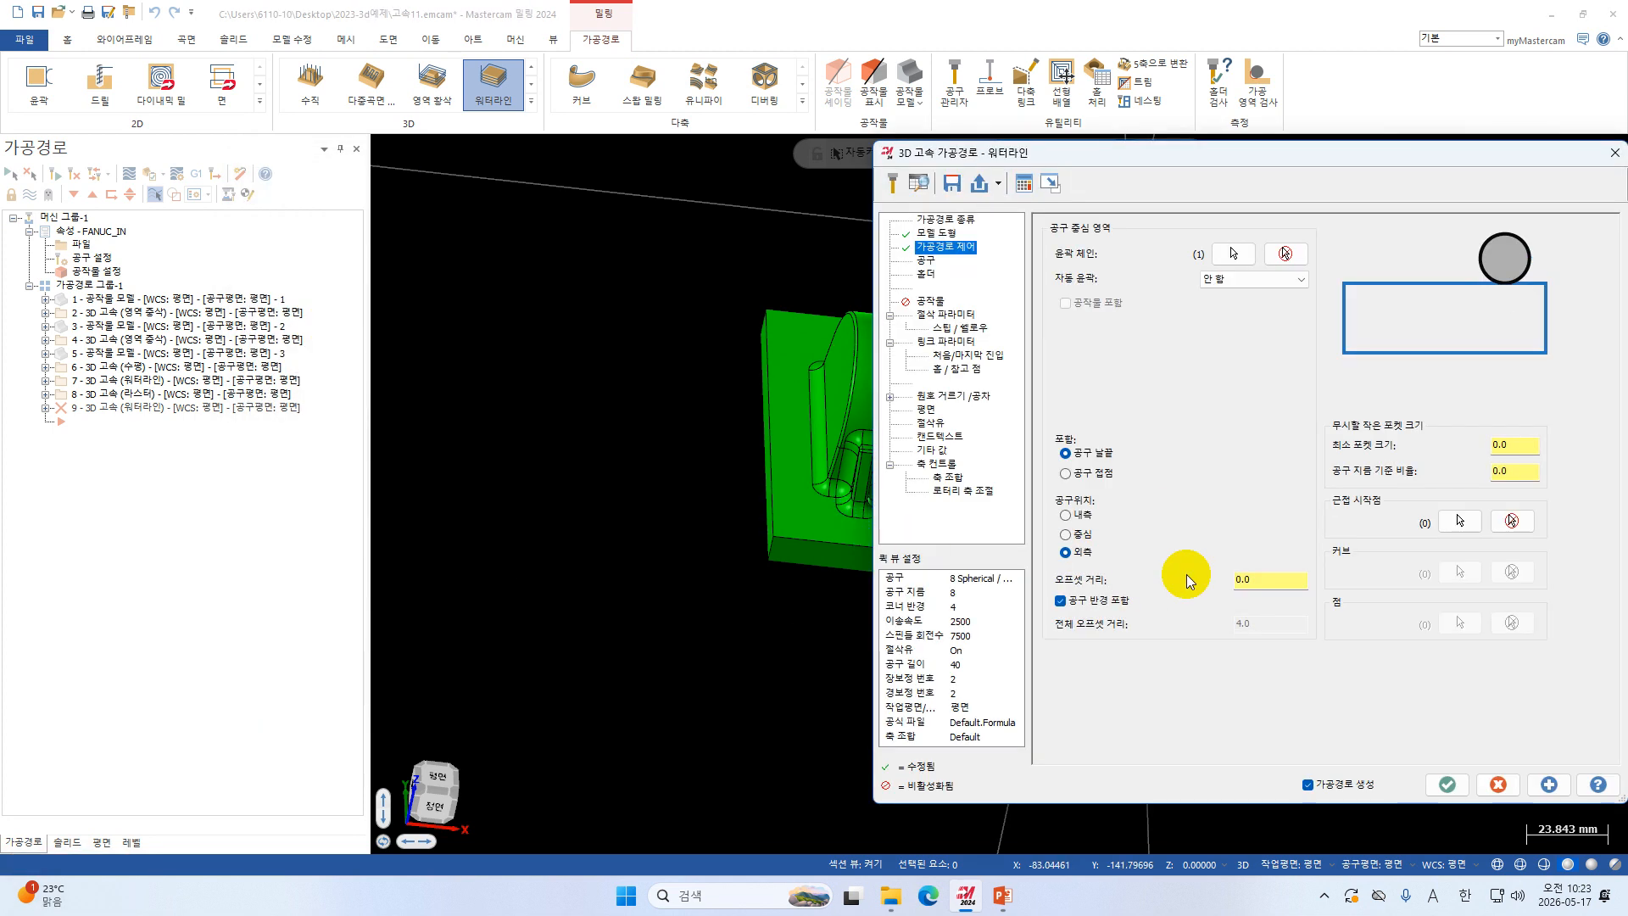
click(1246, 580)
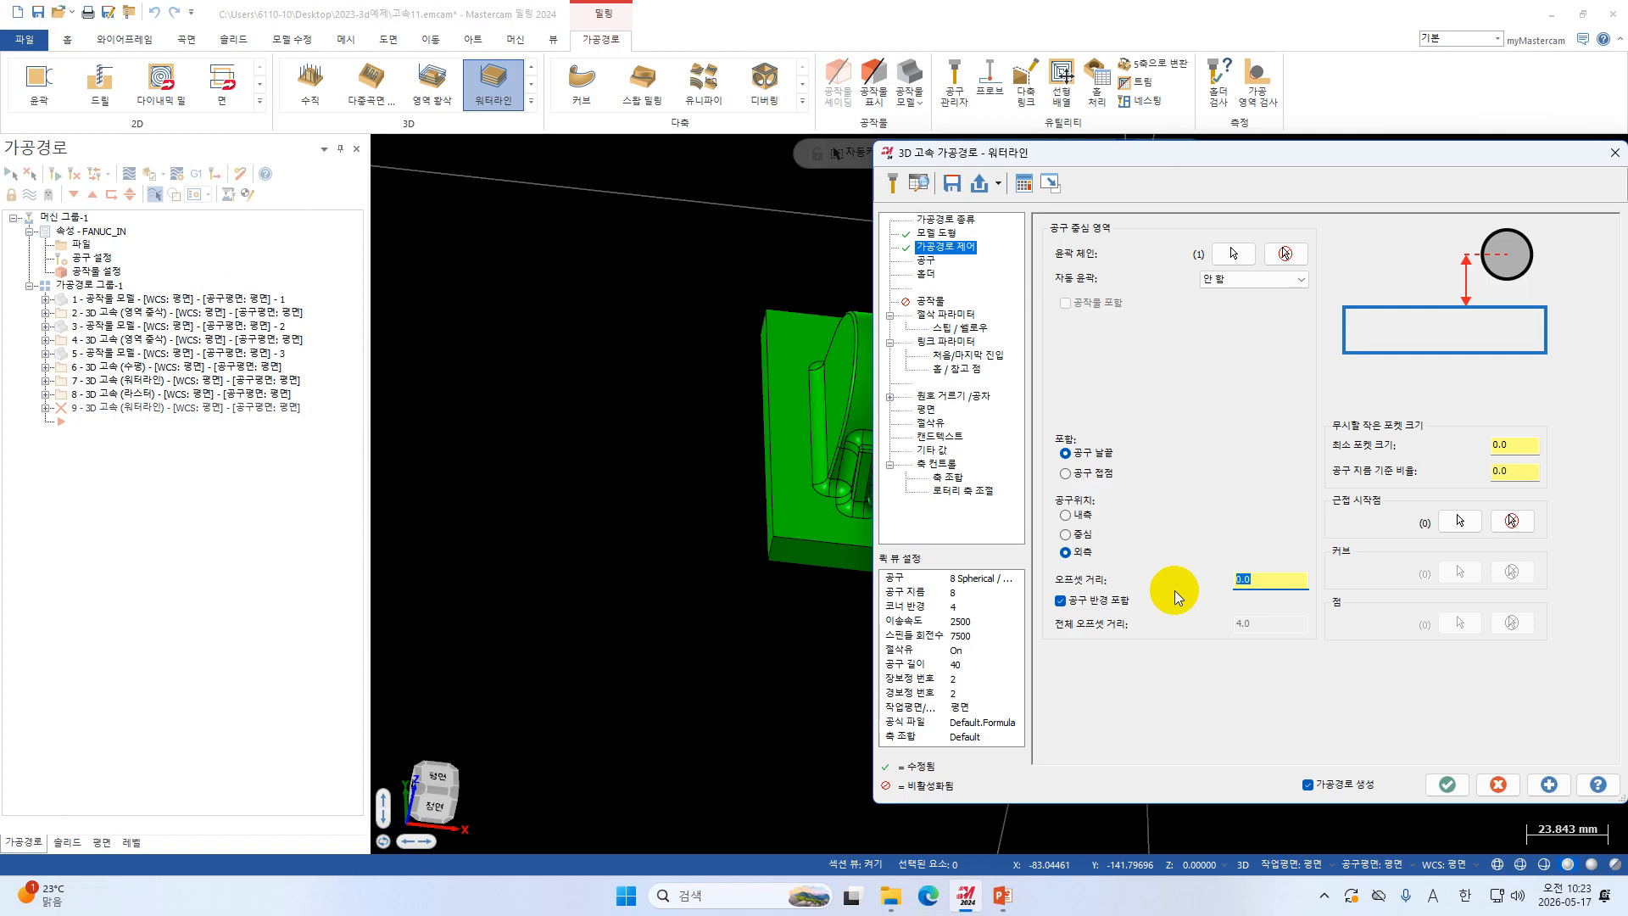
text(4)
drag(1243, 584, 1195, 589)
text(5)
key(Return)
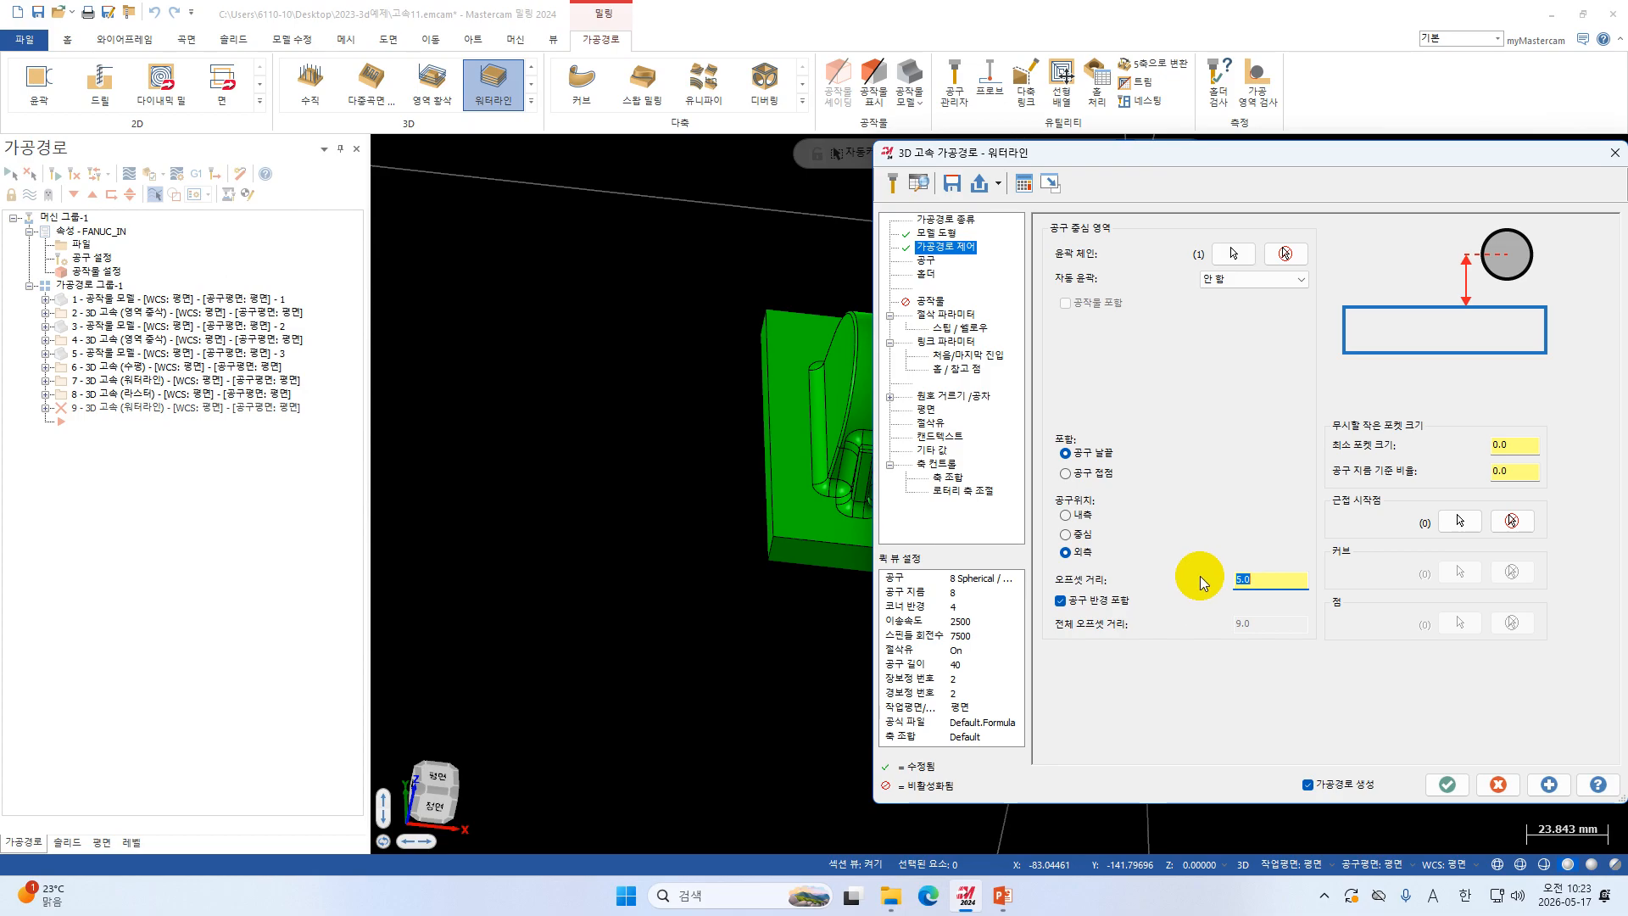
click(1099, 602)
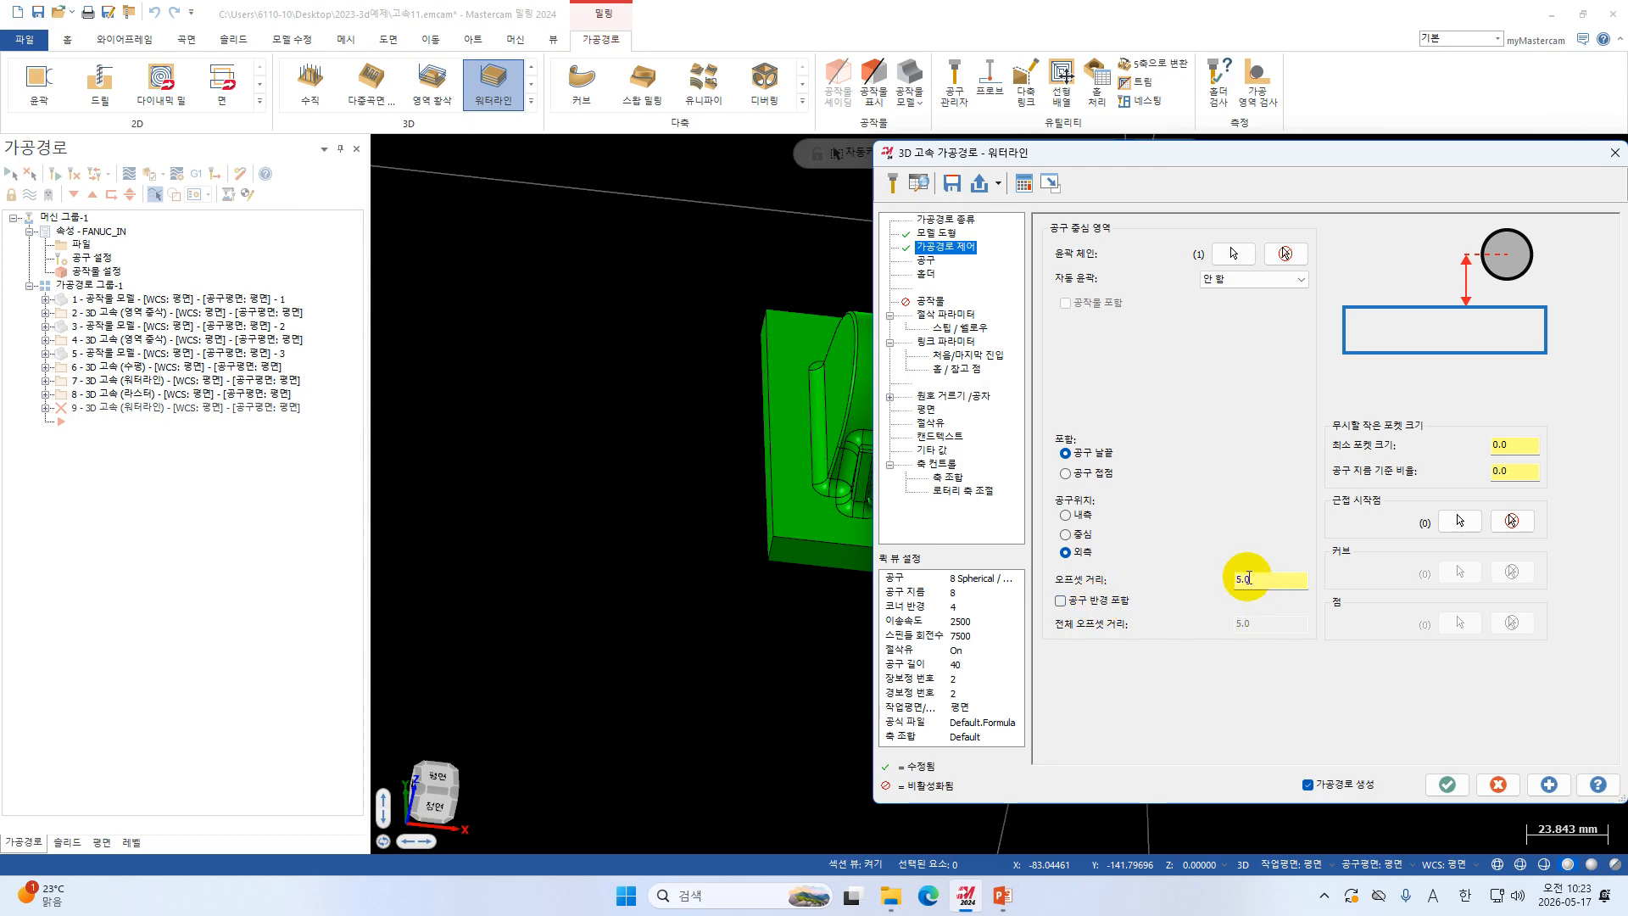
scroll(602, 374, up, 4)
scroll(629, 372, down, 6)
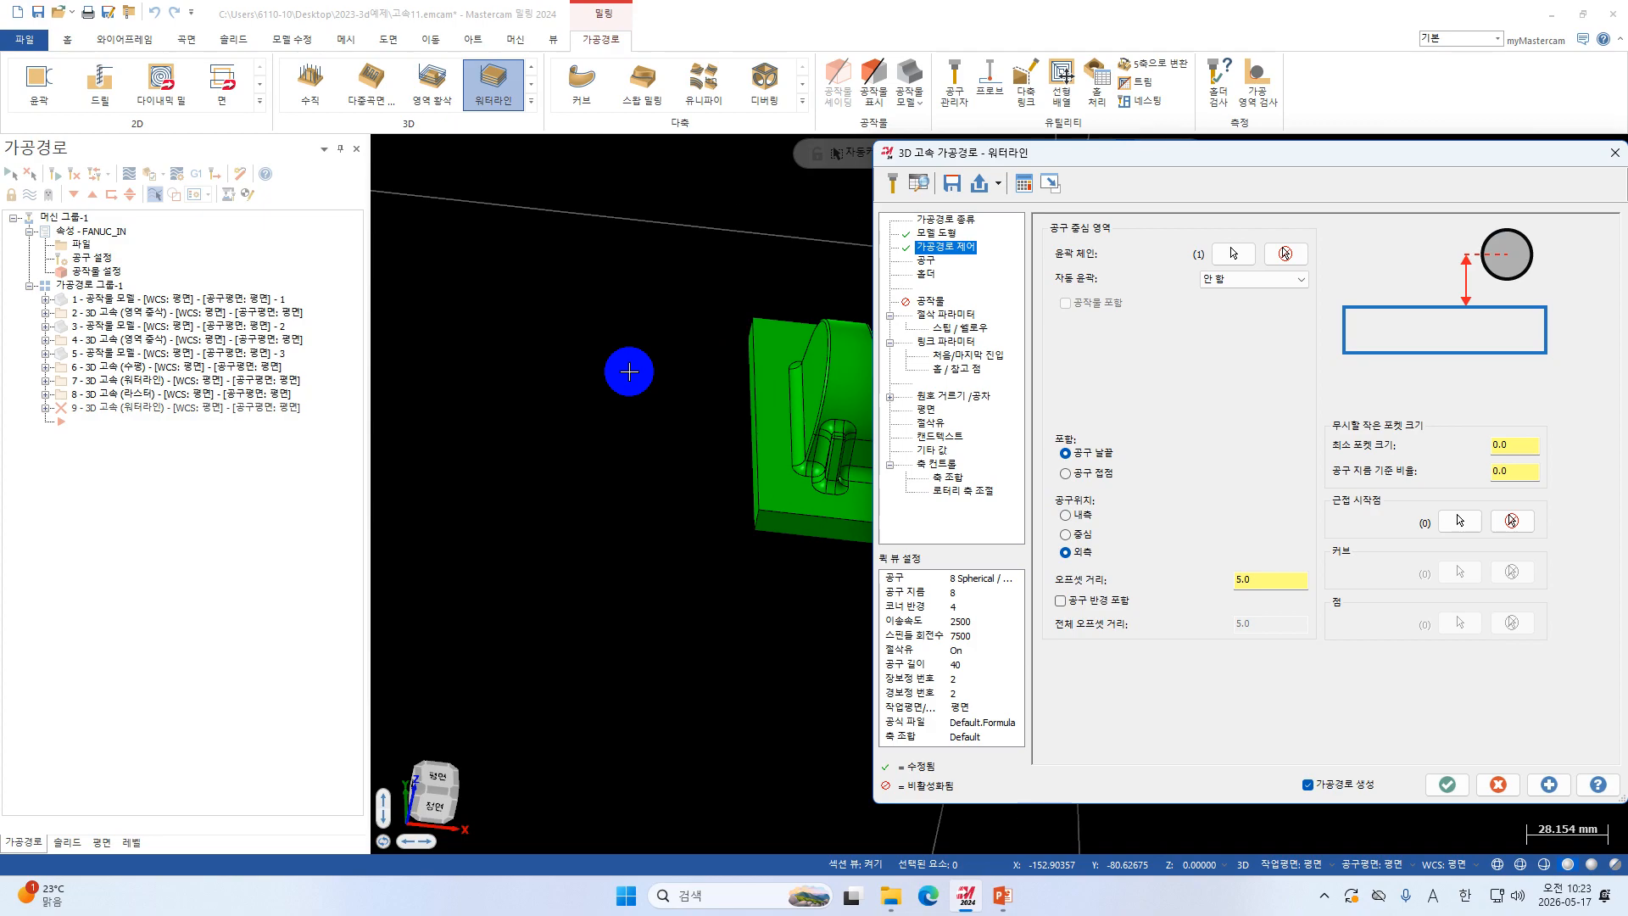
middle_drag(629, 372, 831, 390)
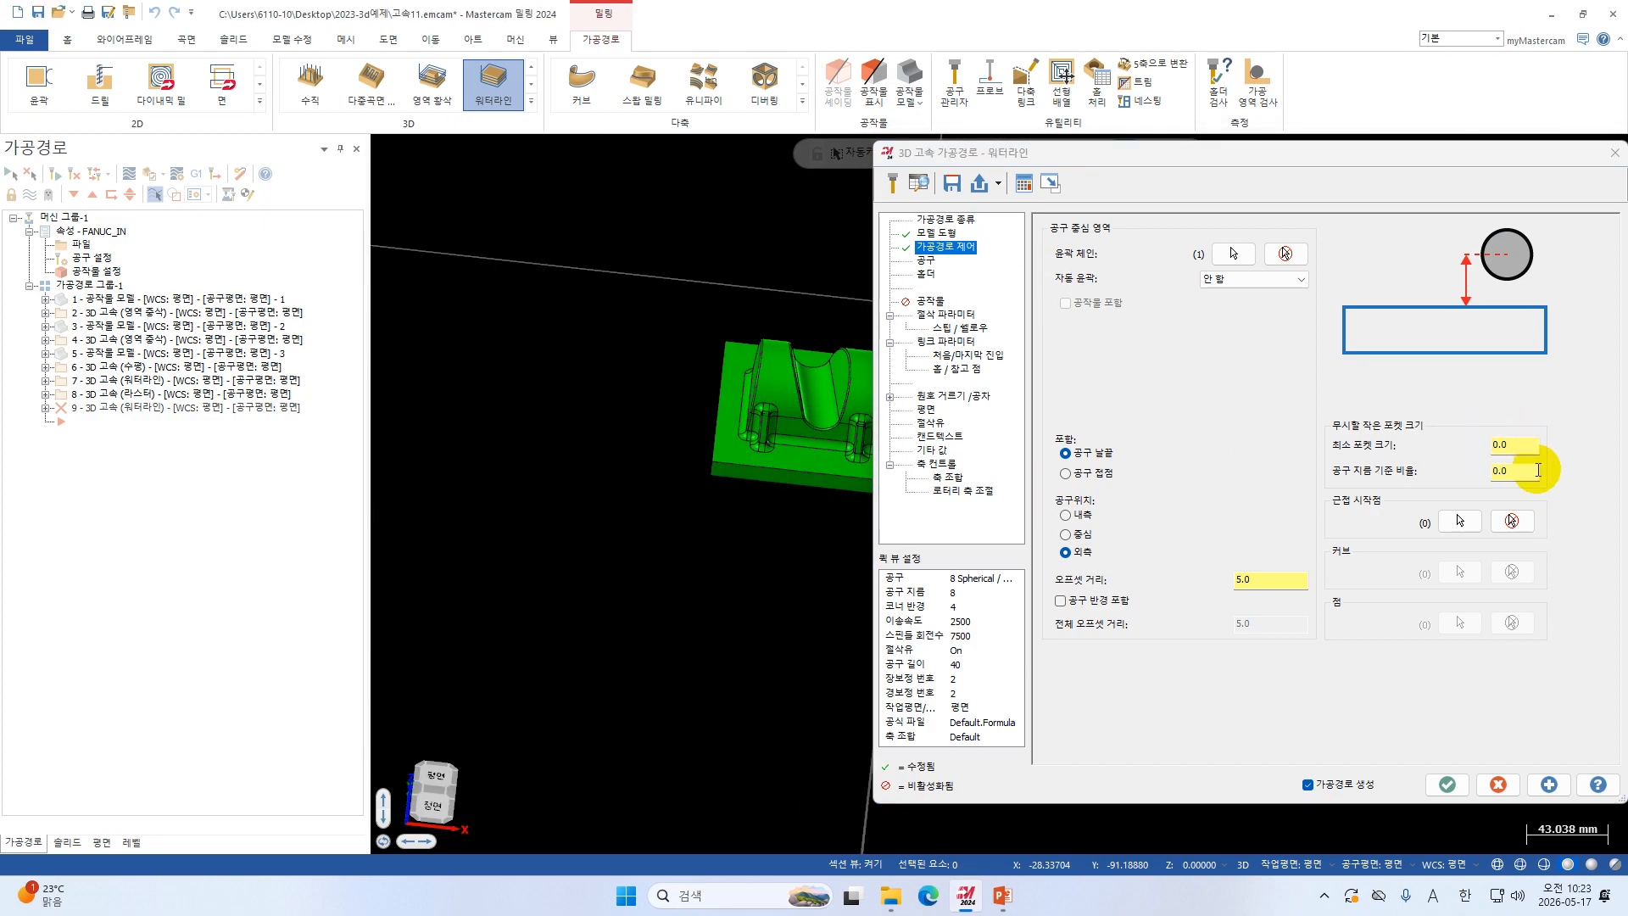
Create a new ball endmill for the Waterline toolpath with a cutting diameter of 6 mm.
click(930, 263)
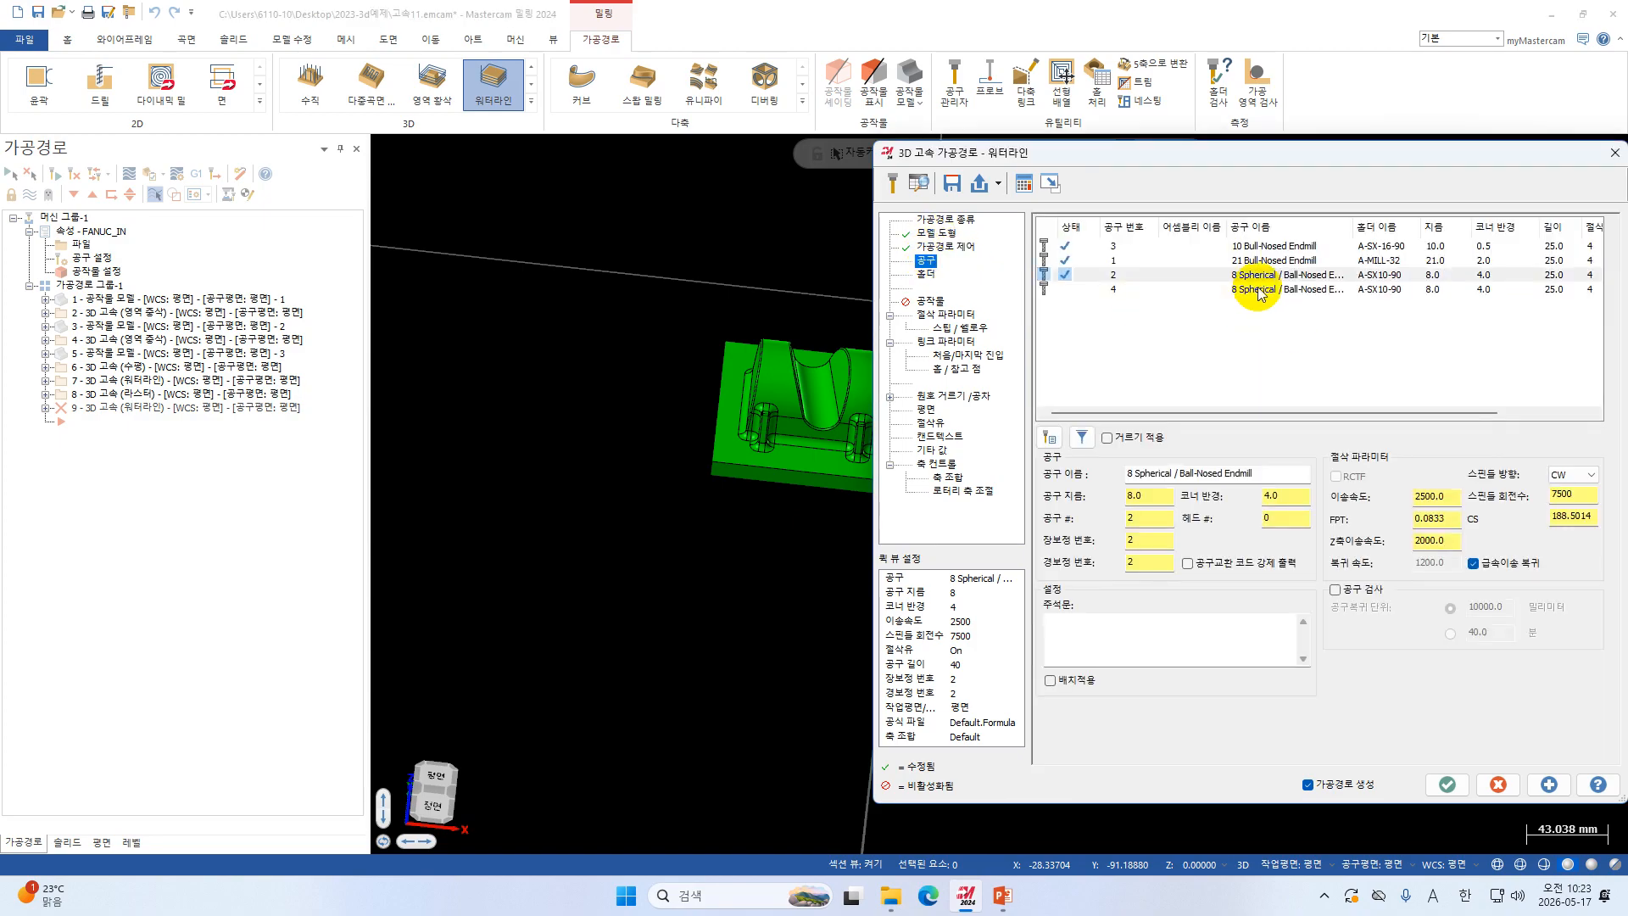
right_click(1151, 329)
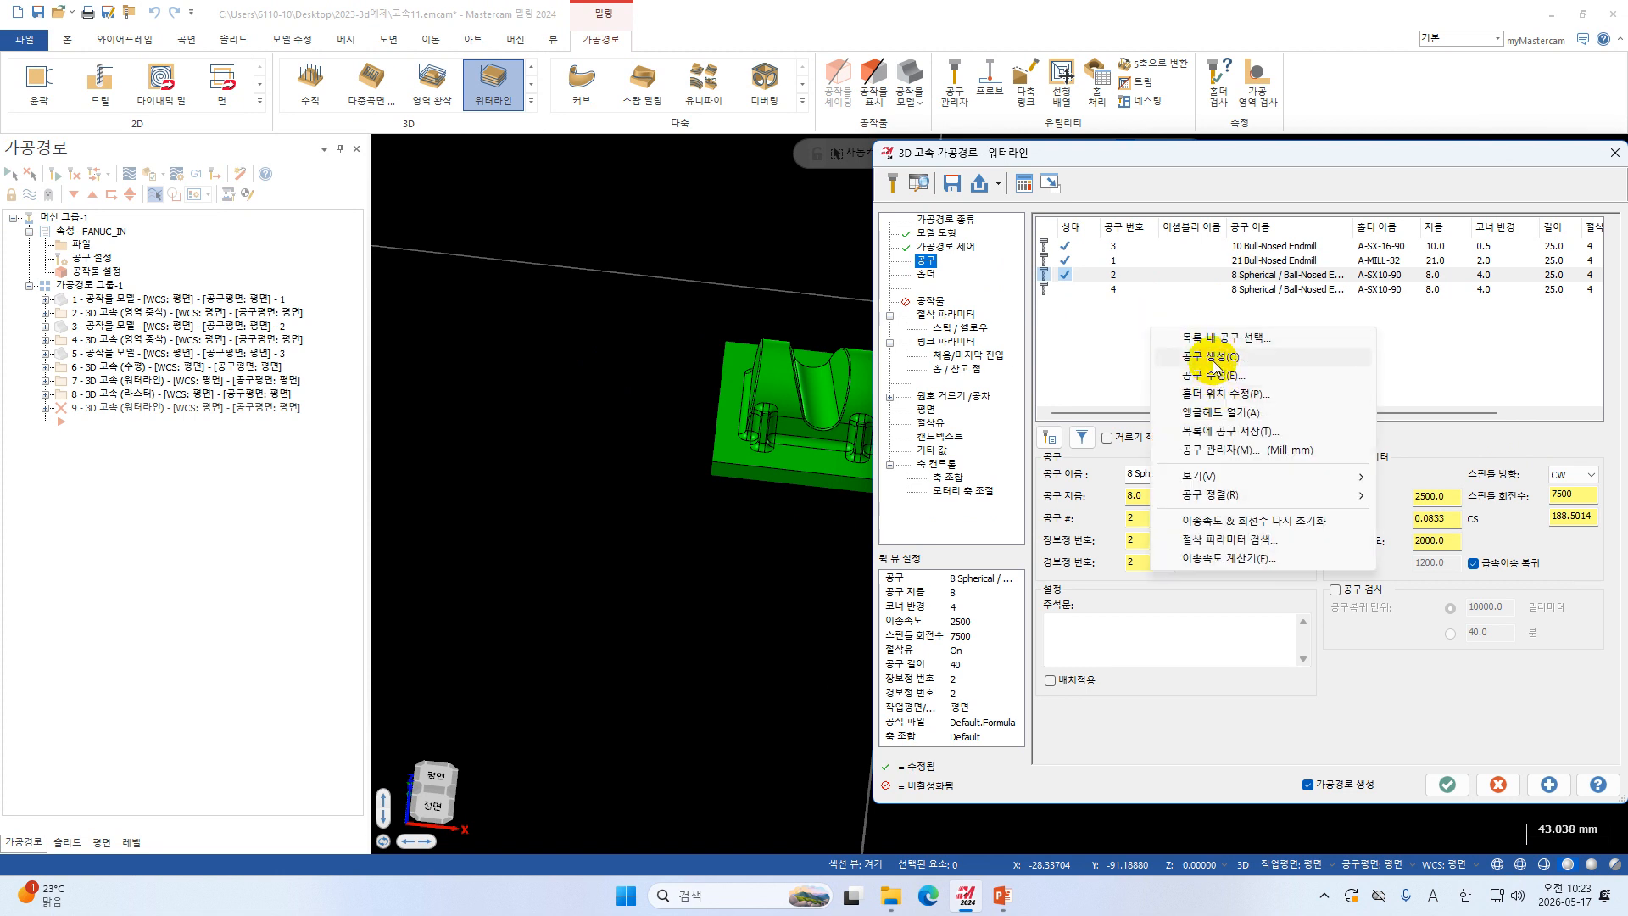
click(1213, 359)
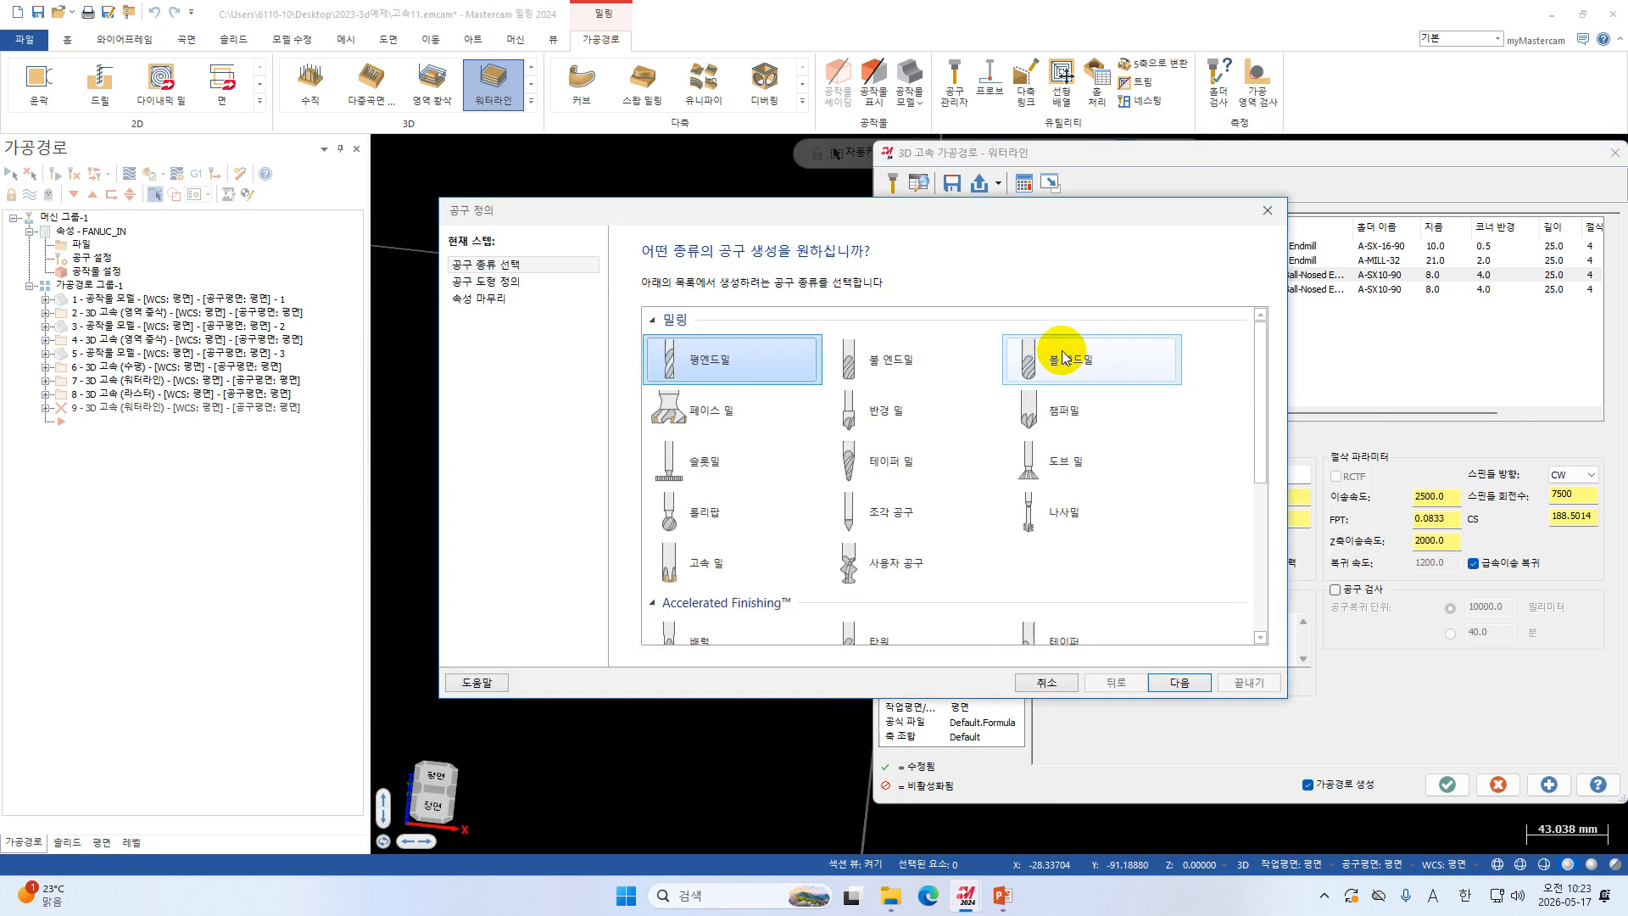
click(1063, 356)
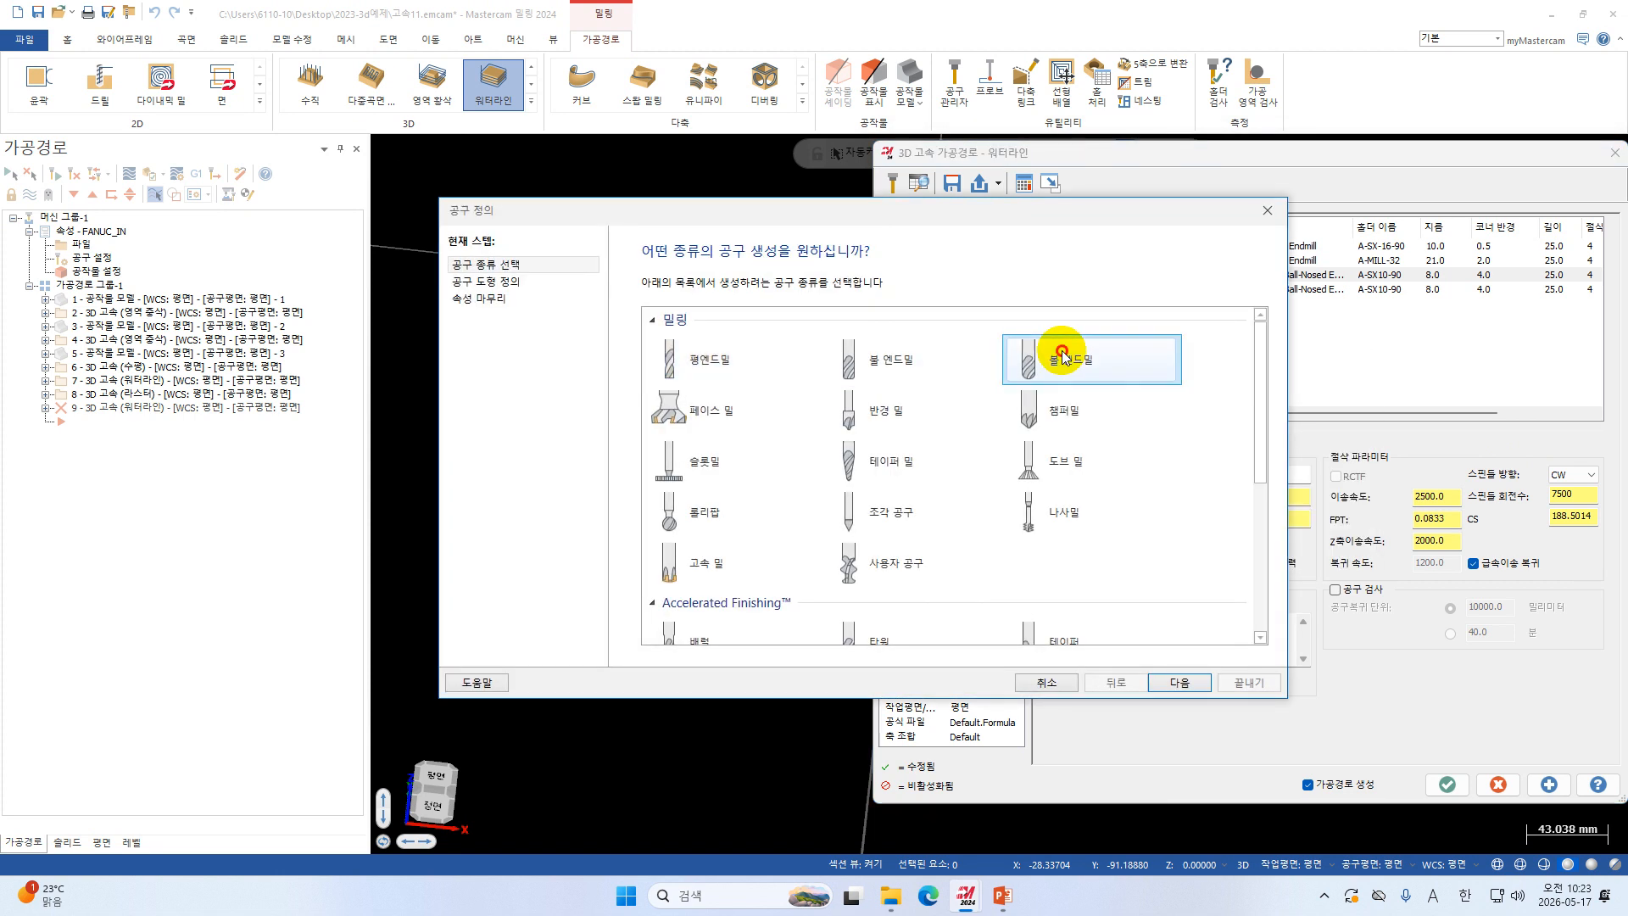
click(513, 281)
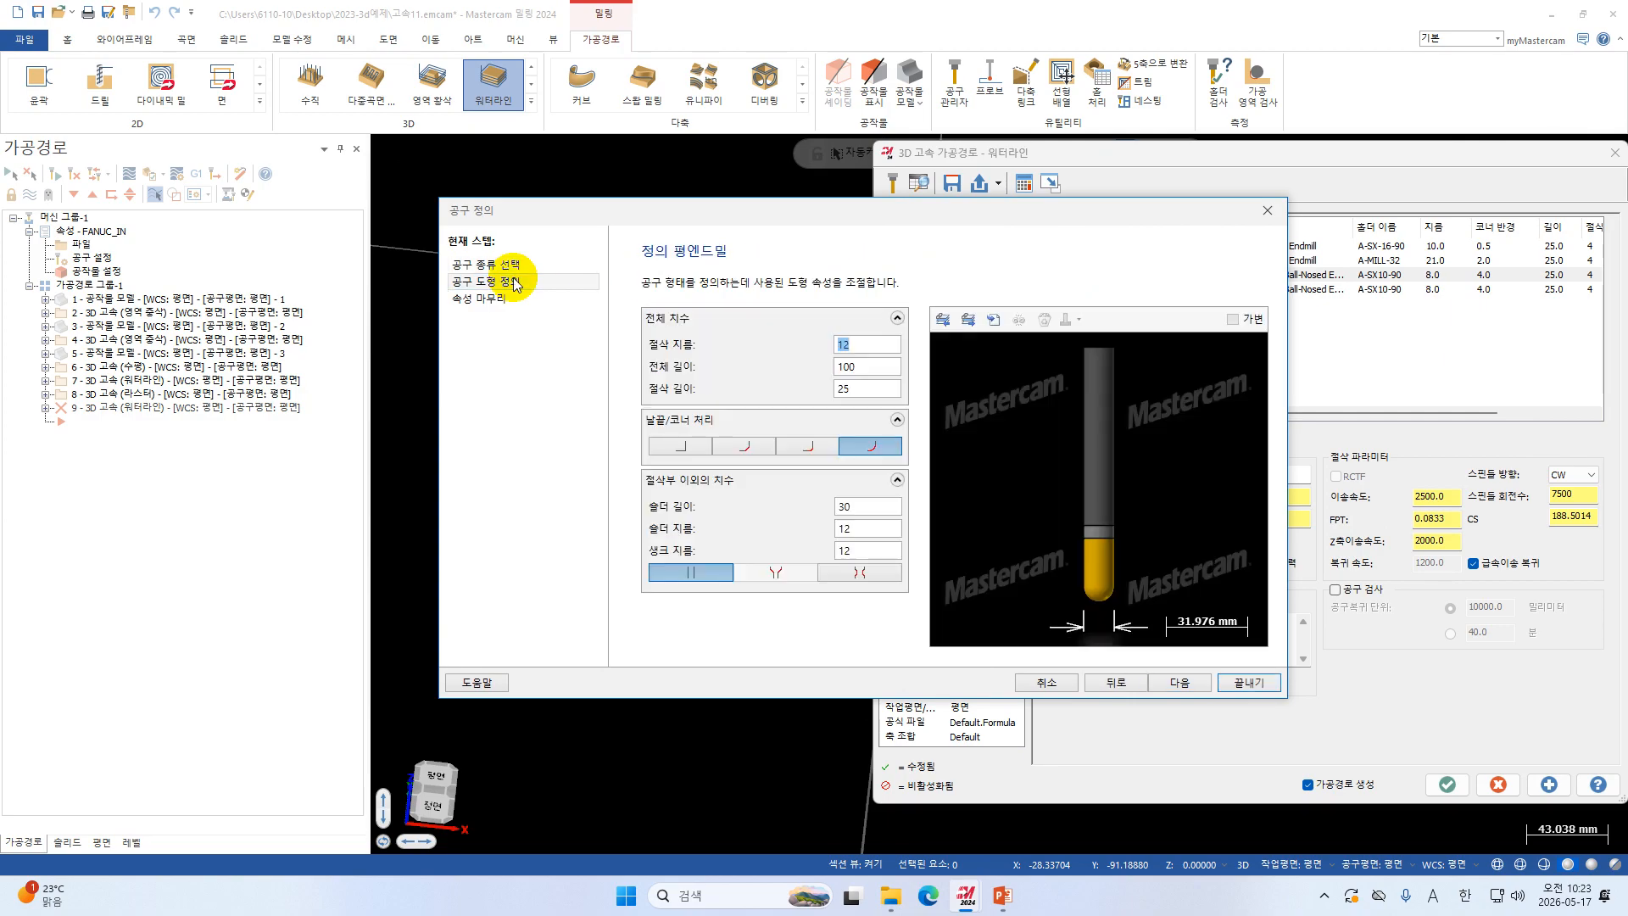
text(6)
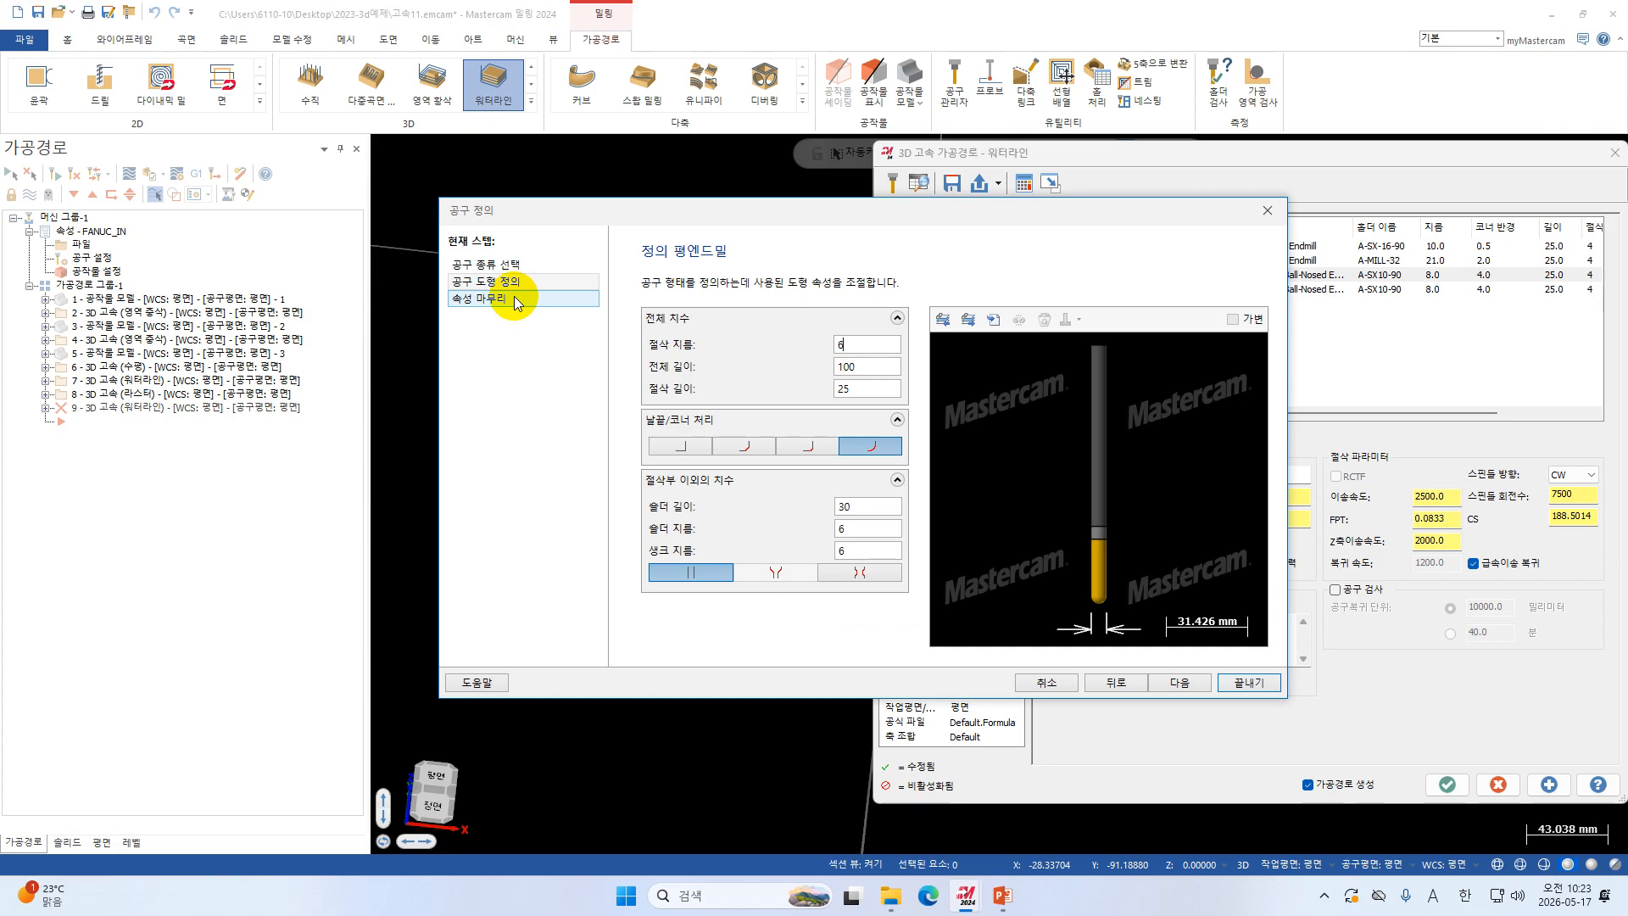
Give the new ball endmill a feed rate of 1800, plunge rate of 2000 and spindle speed of 8200, and finish its definition.
click(515, 300)
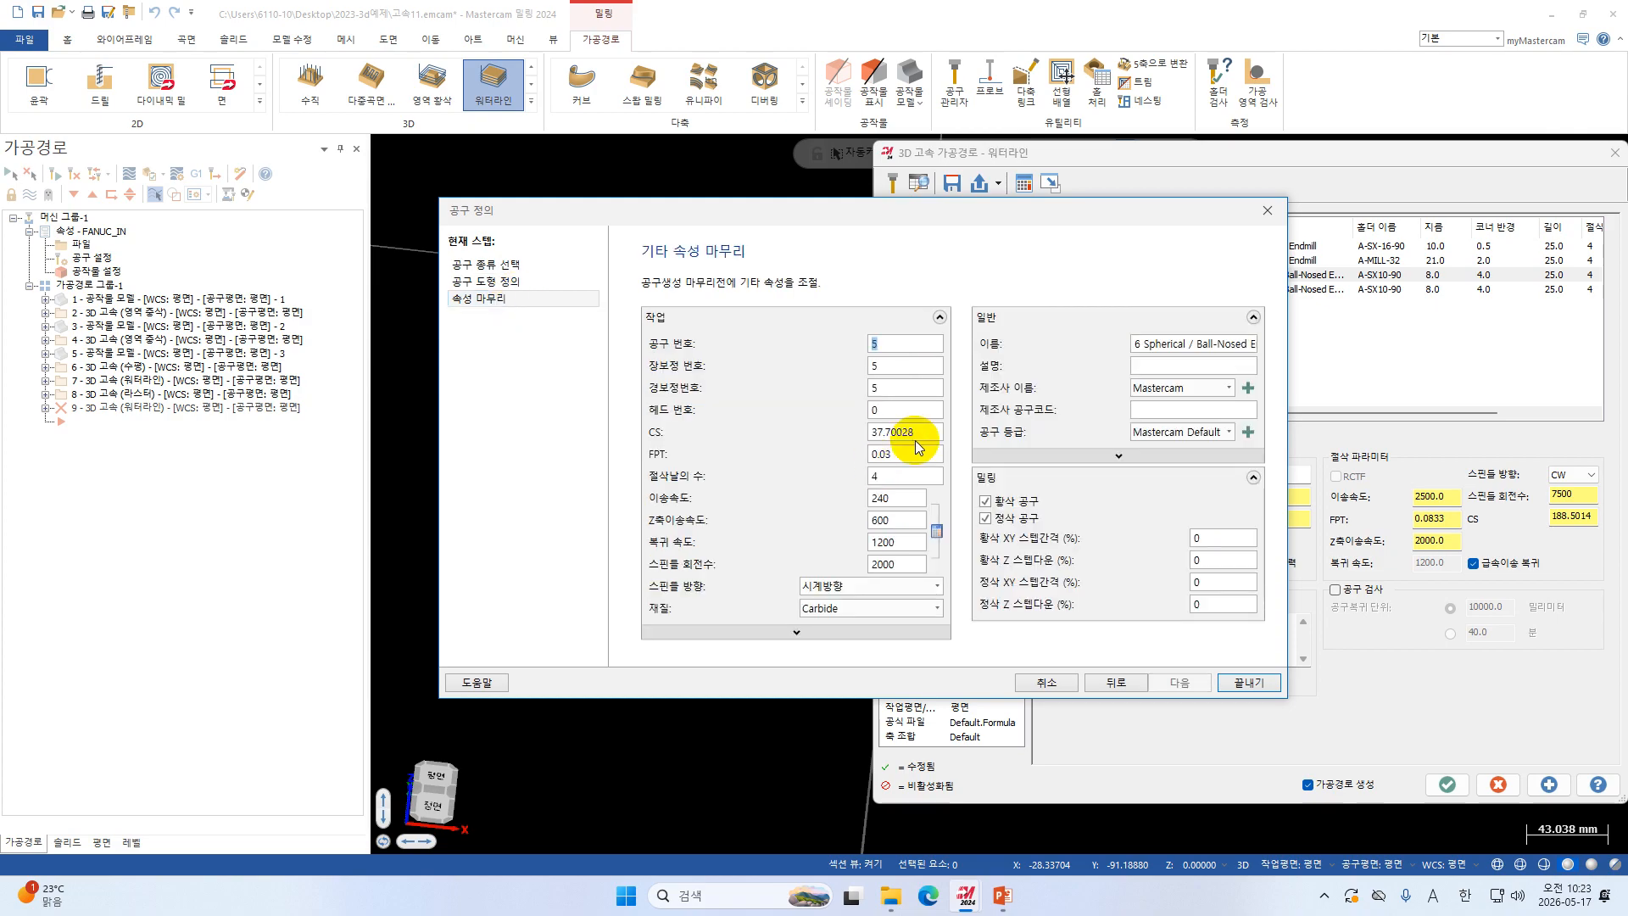
drag(904, 498, 835, 507)
text(1800)
key(Tab)
text(2)
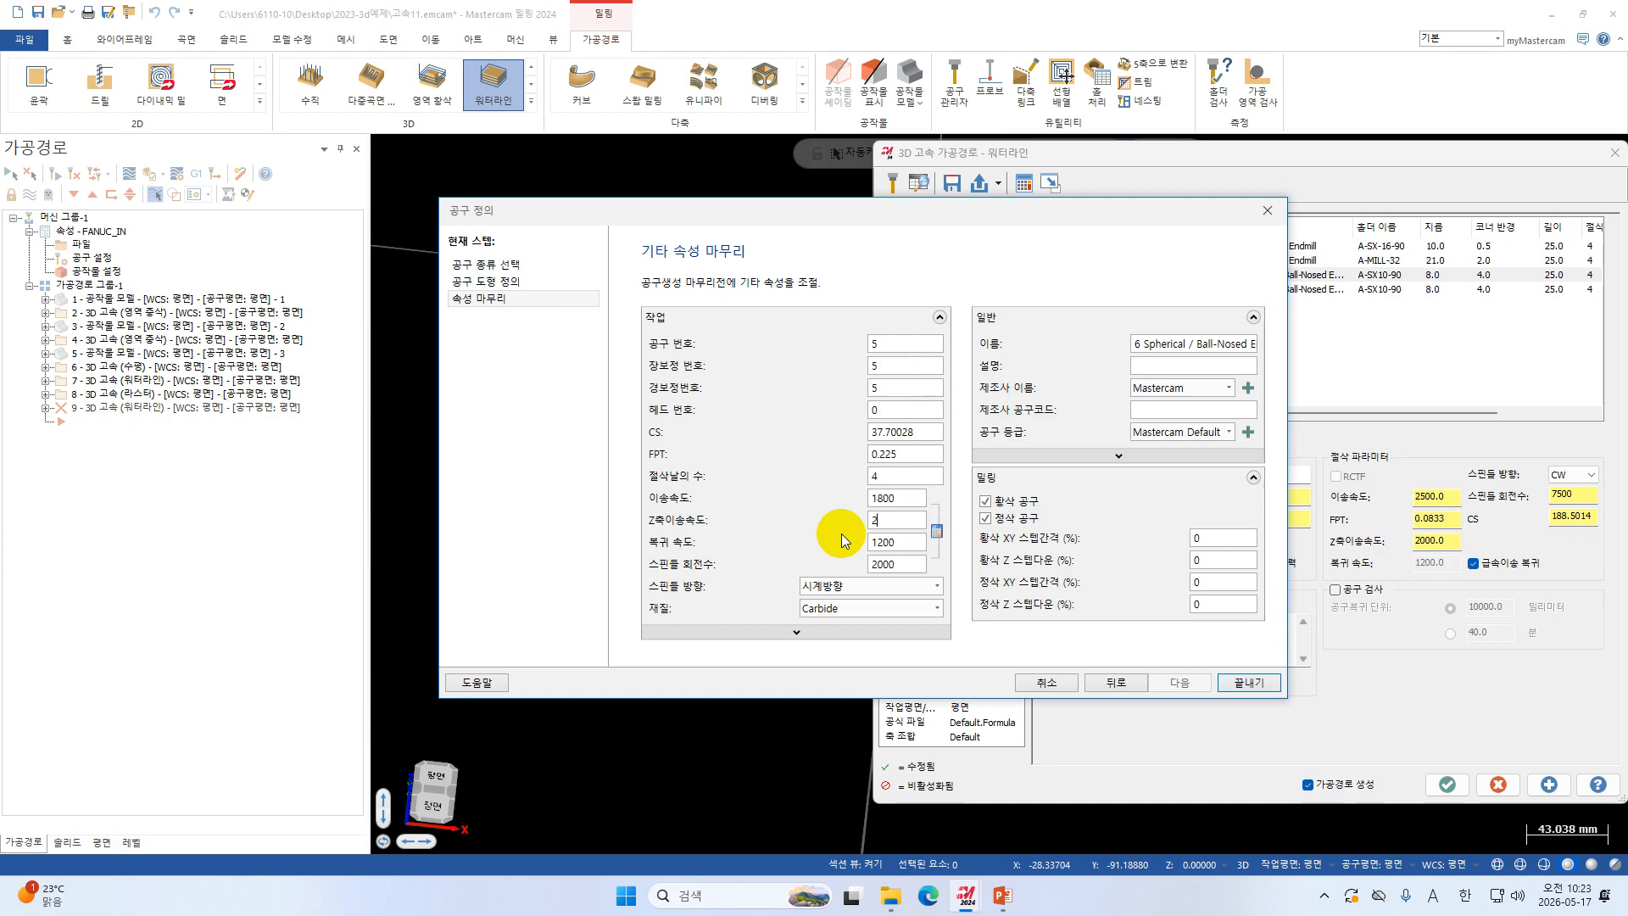
text(000)
key(Tab)
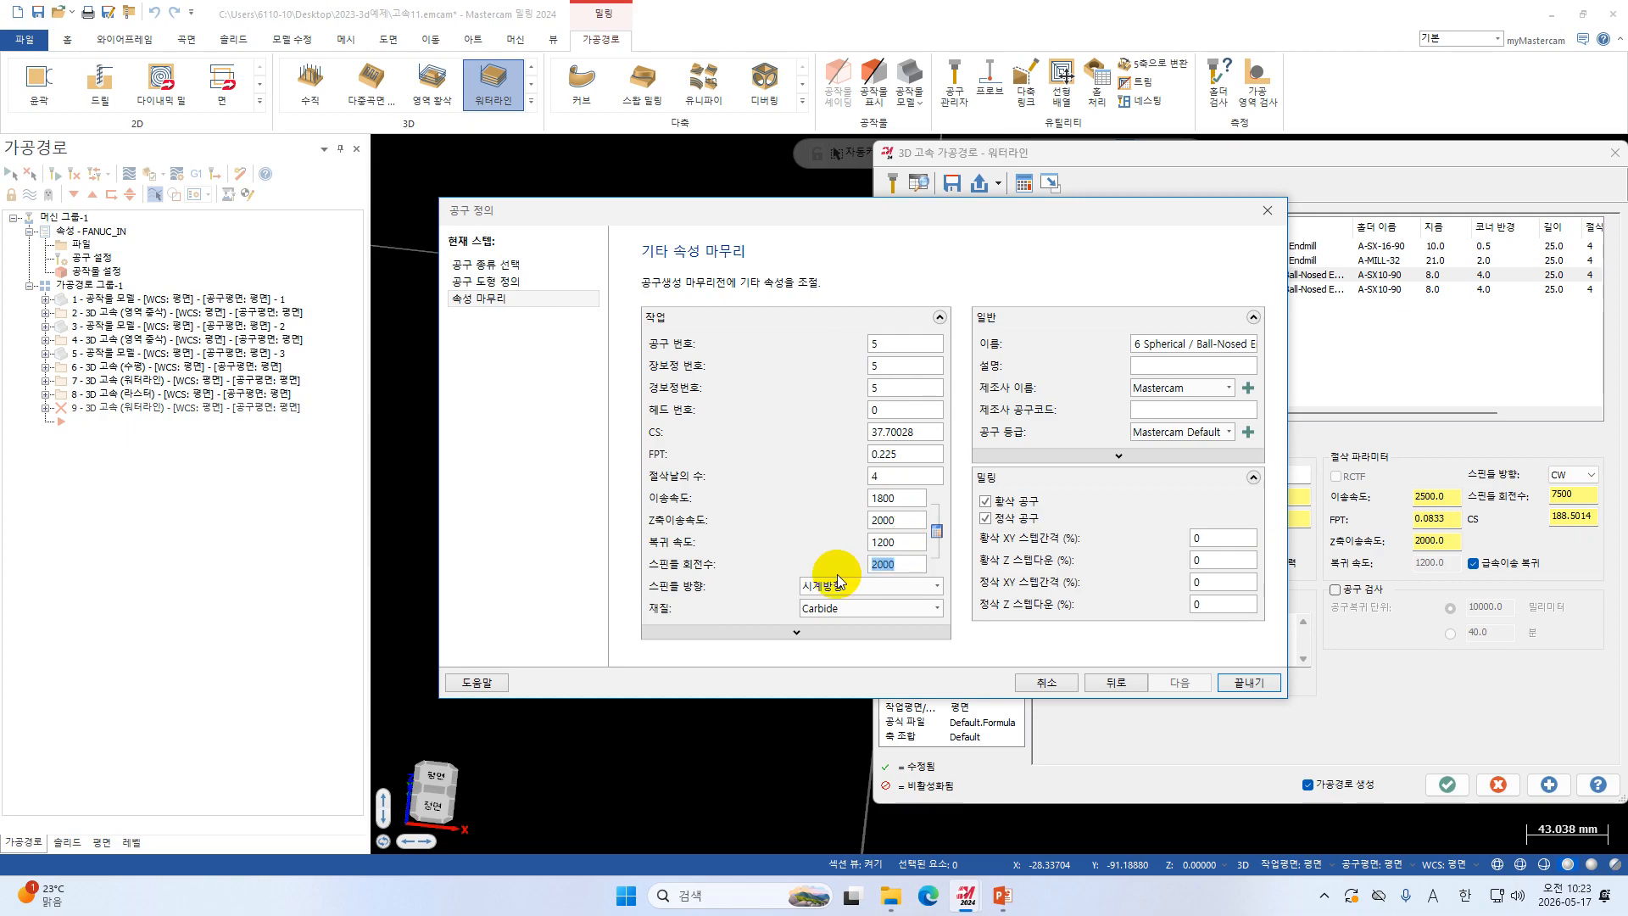
text(8200)
key(Tab)
click(1244, 684)
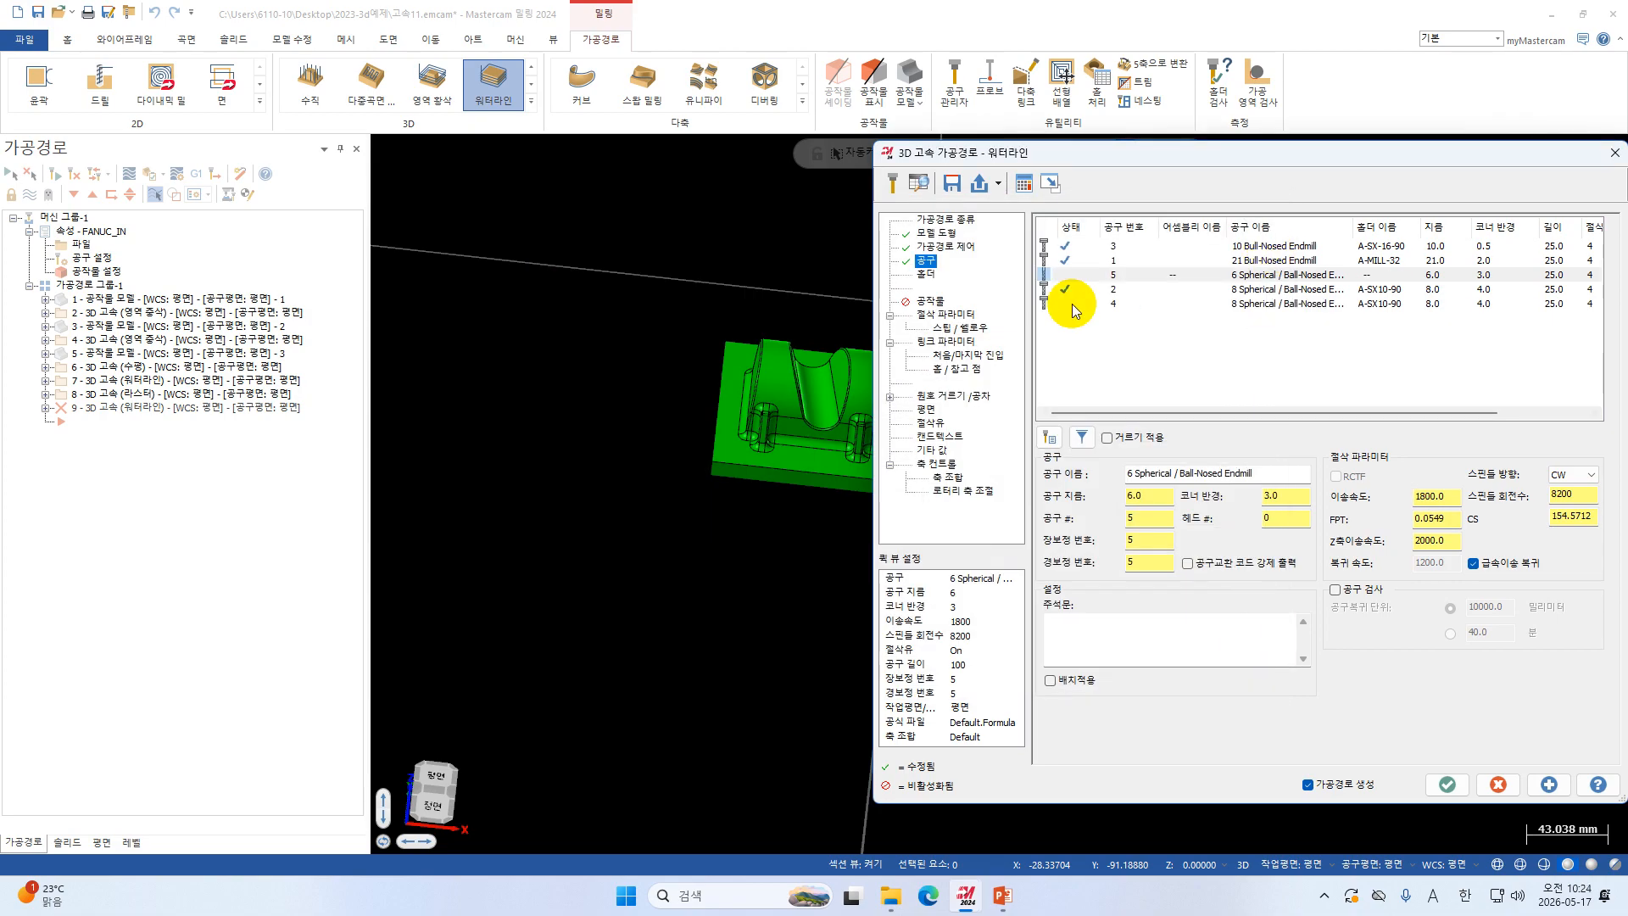
Load the A-BT40 holder library and assign the A-SX10-90 holder to the 6 mm ball endmill.
click(931, 275)
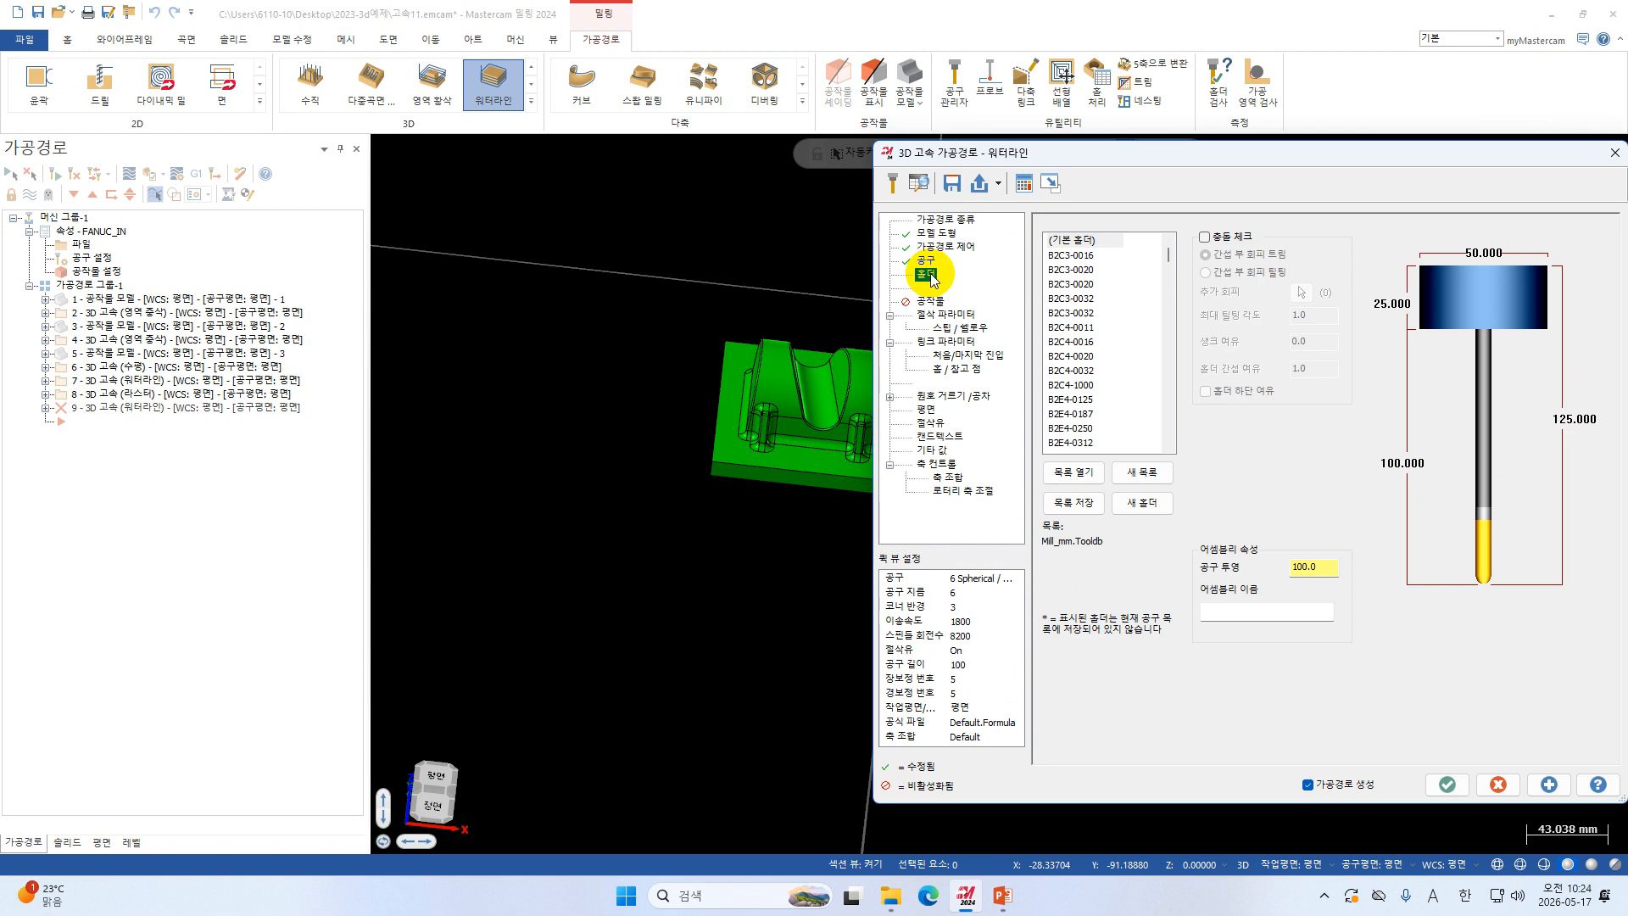
click(1071, 472)
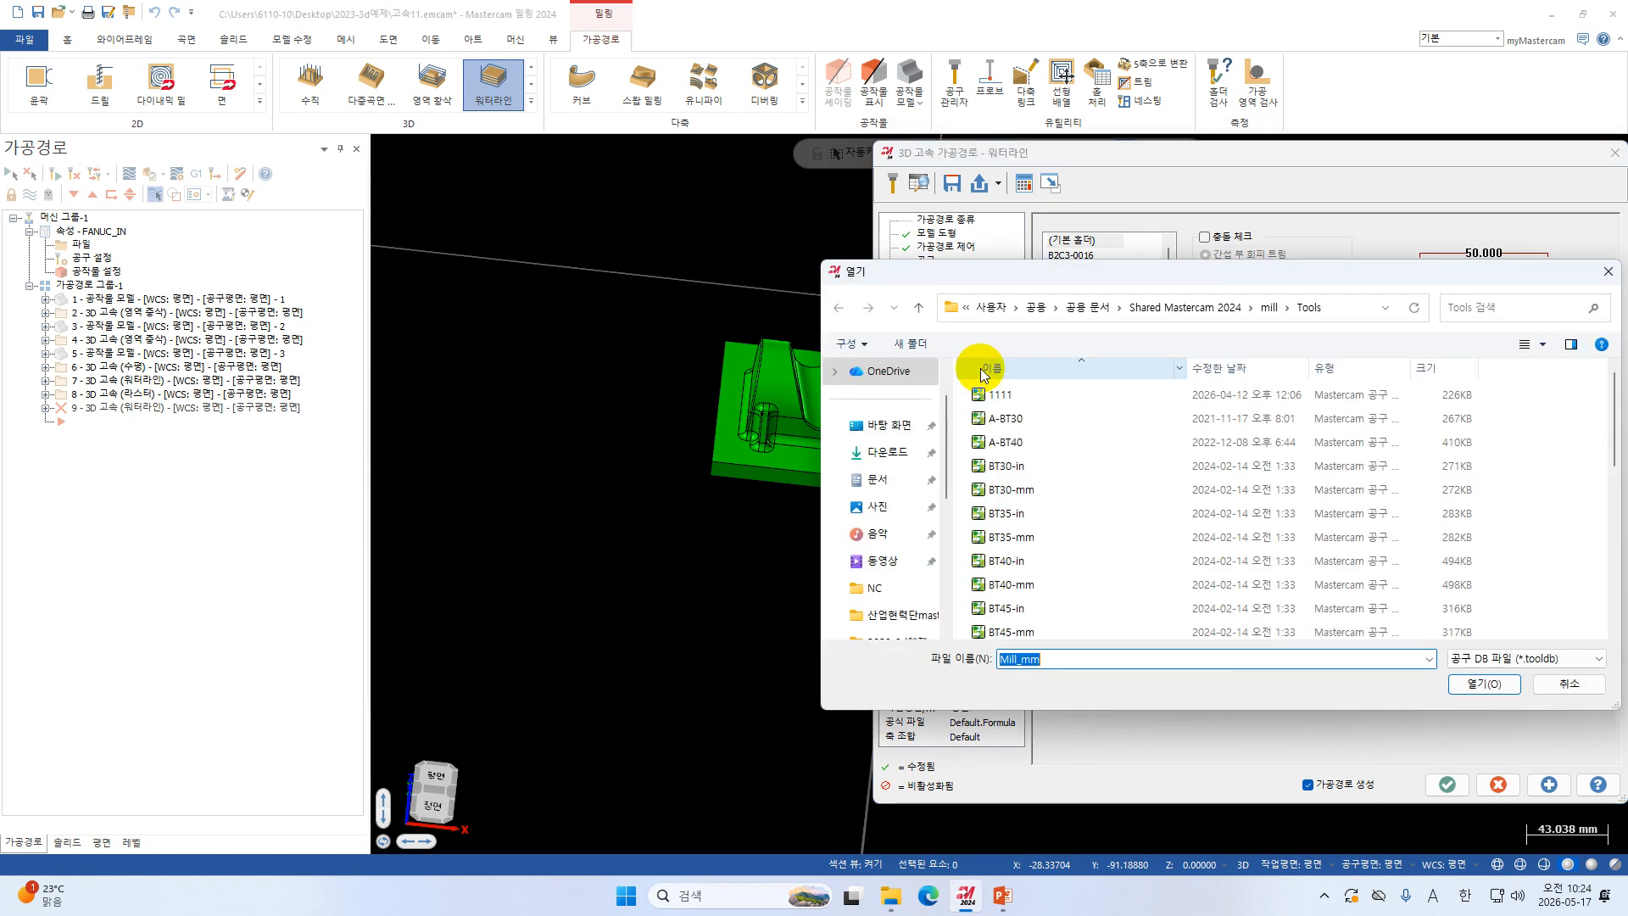
double_click(1030, 445)
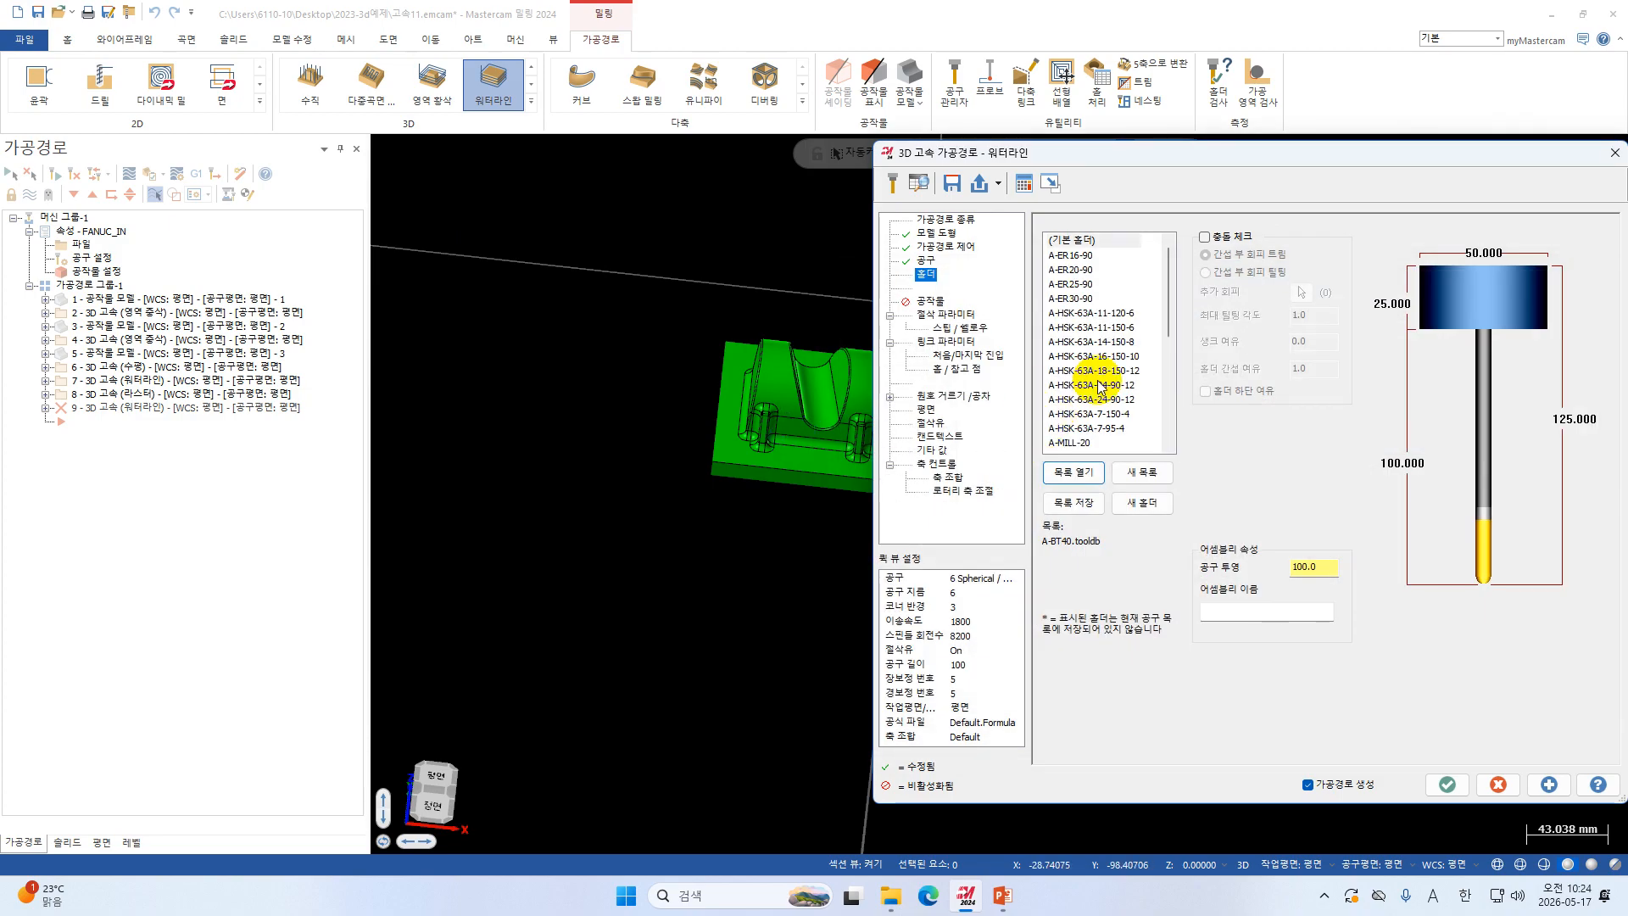
scroll(1105, 384, down, 7)
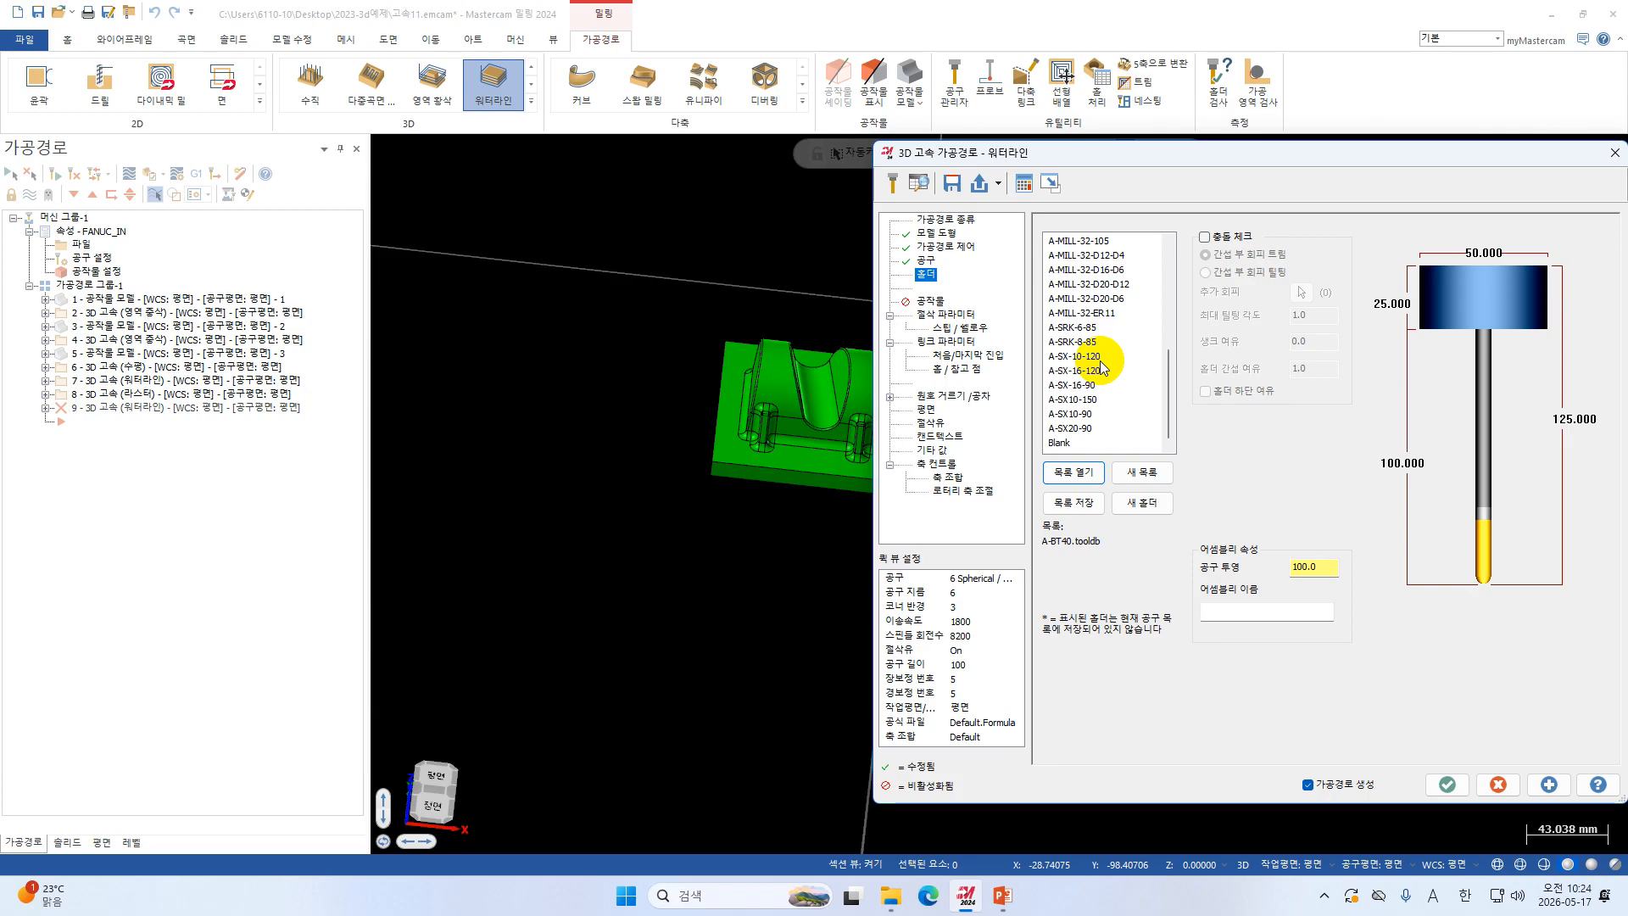
click(1072, 413)
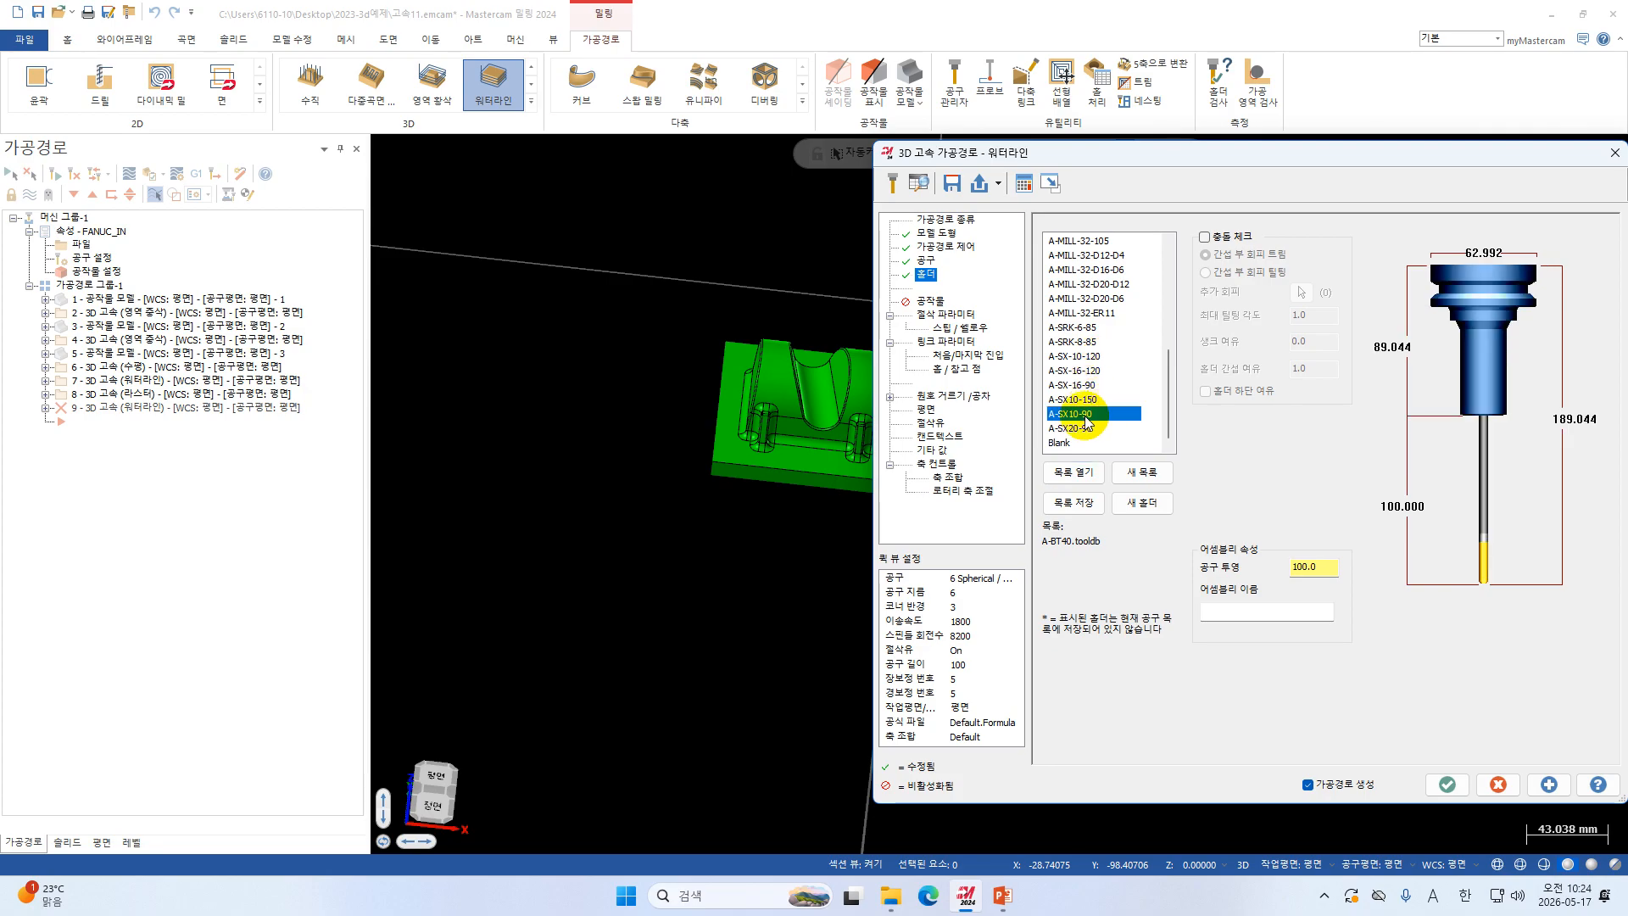
Set the tool projection of the 6 mm ball endmill assembly to 35 mm.
click(1314, 566)
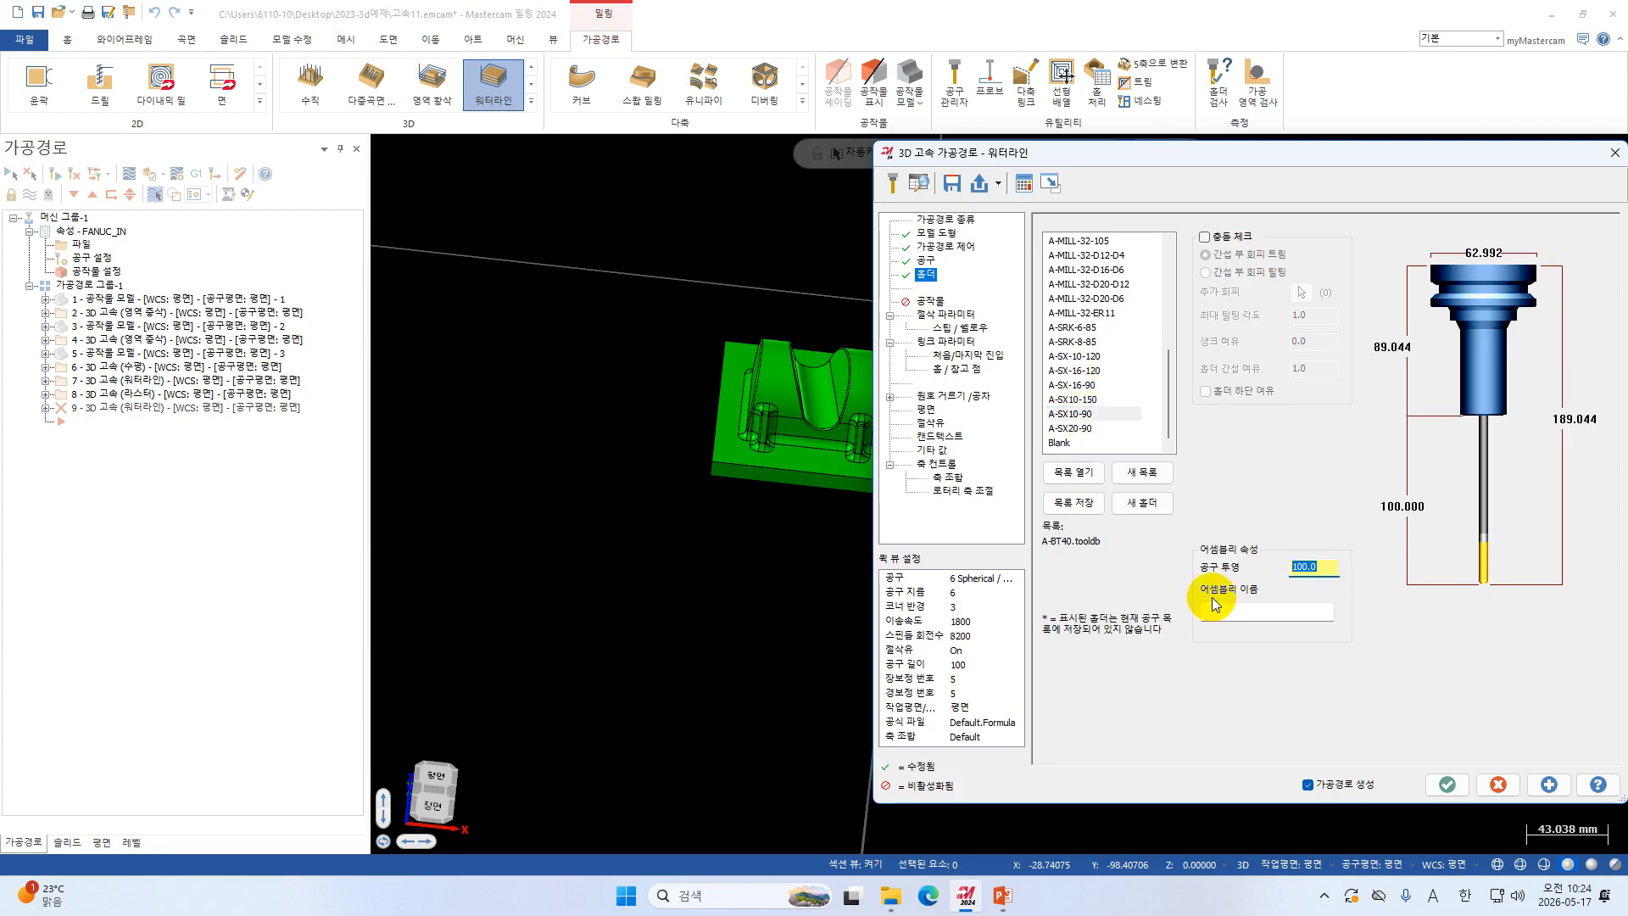
text(4)
click(1299, 567)
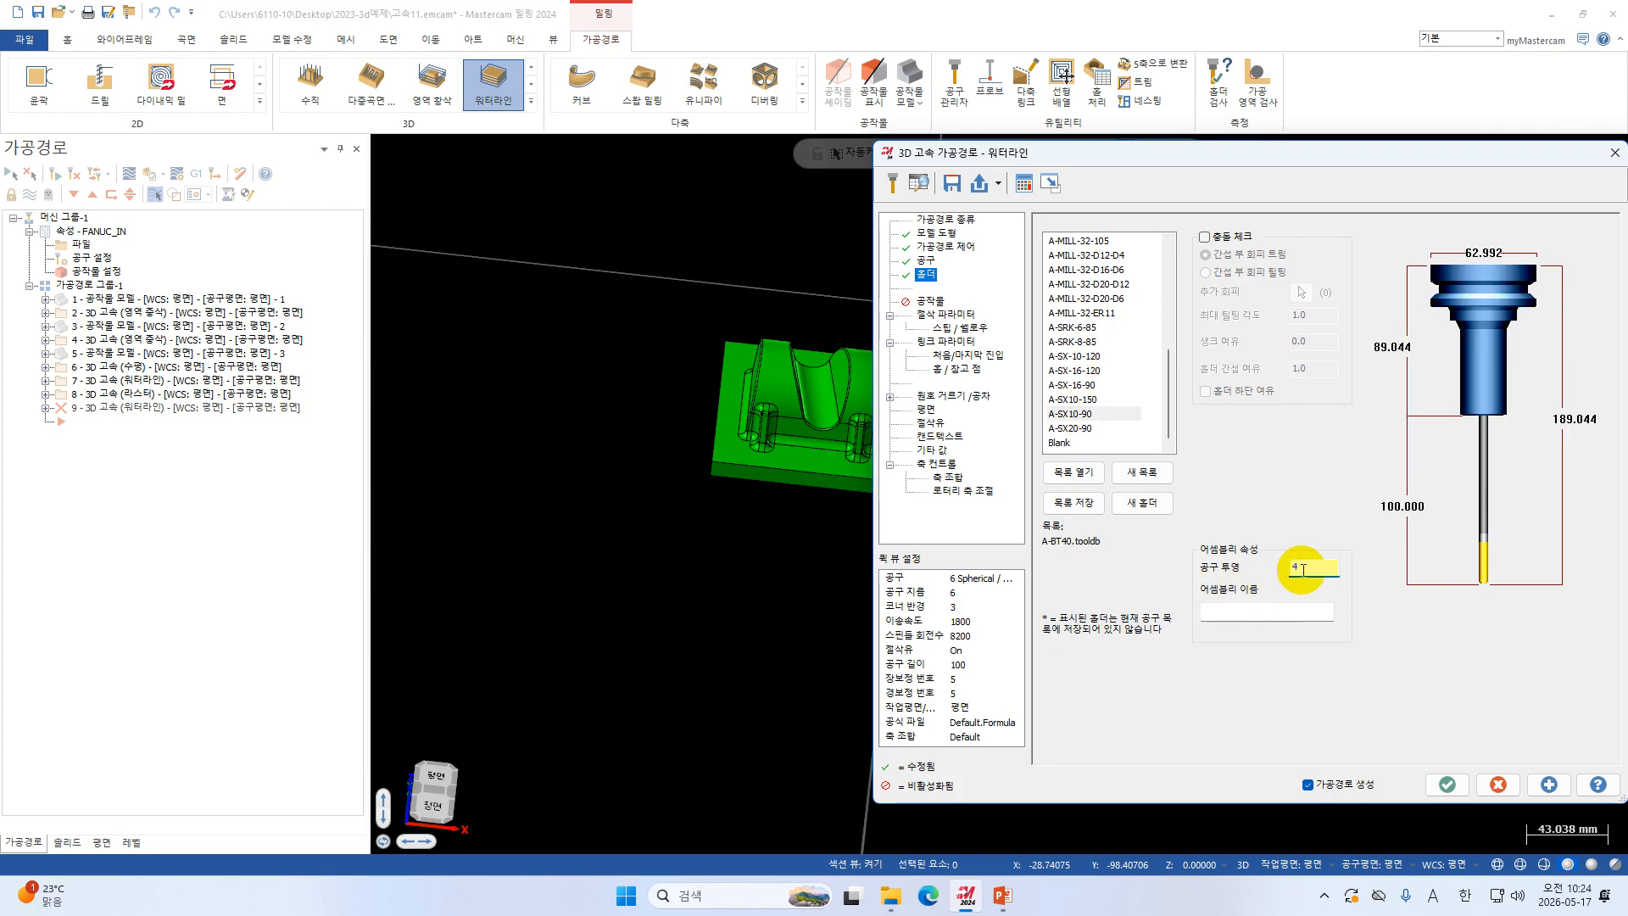
text(35)
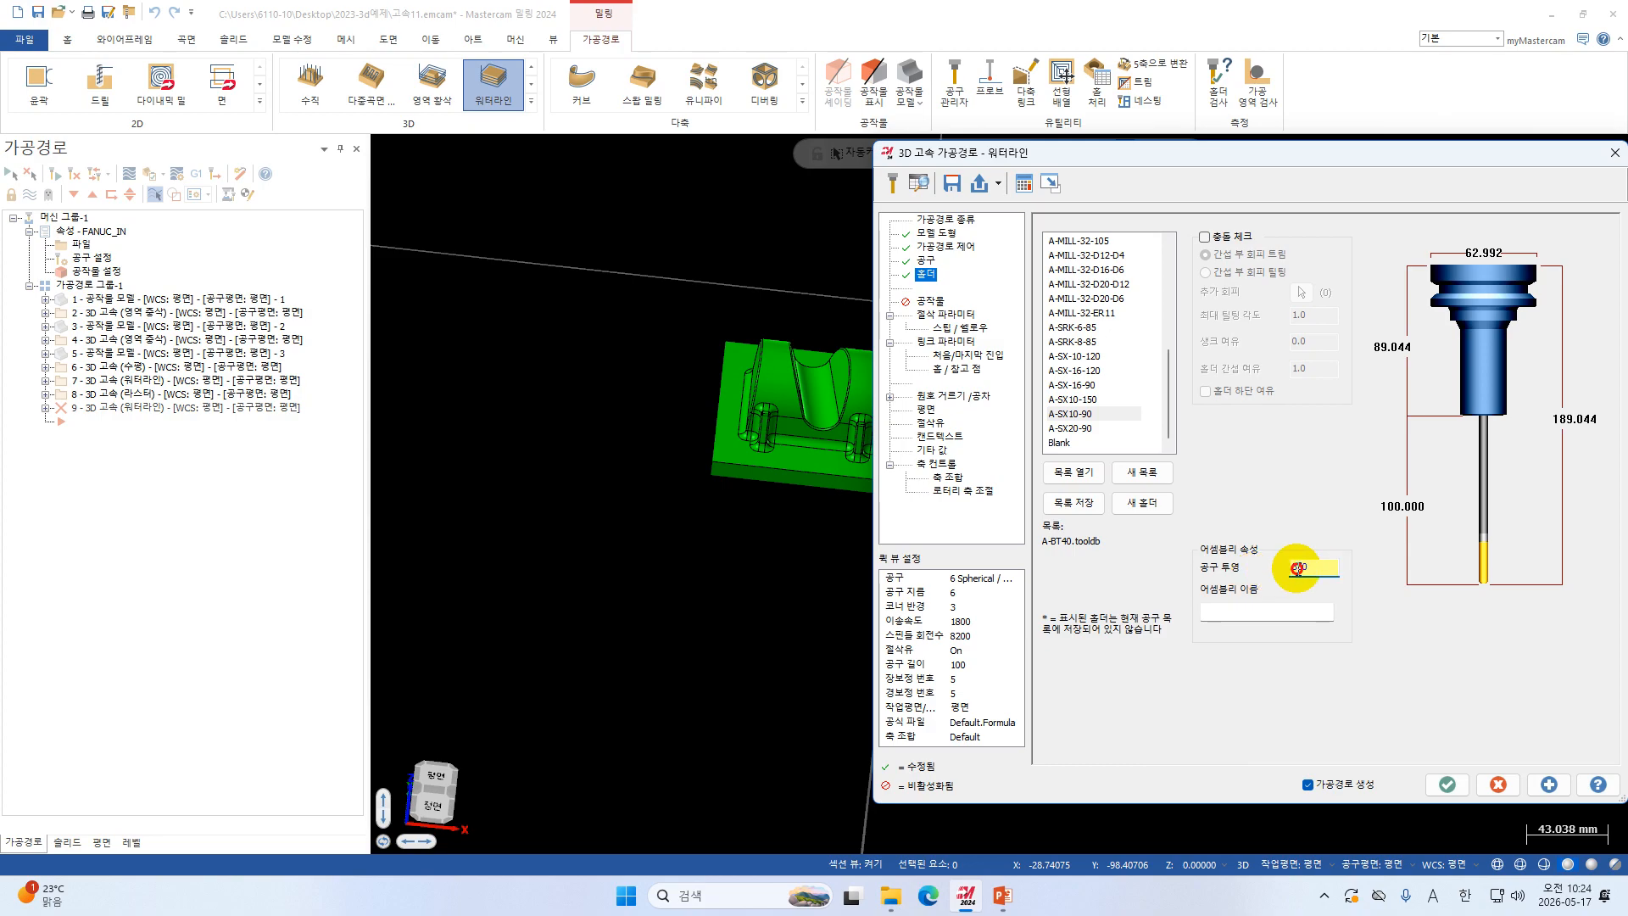
key(Return)
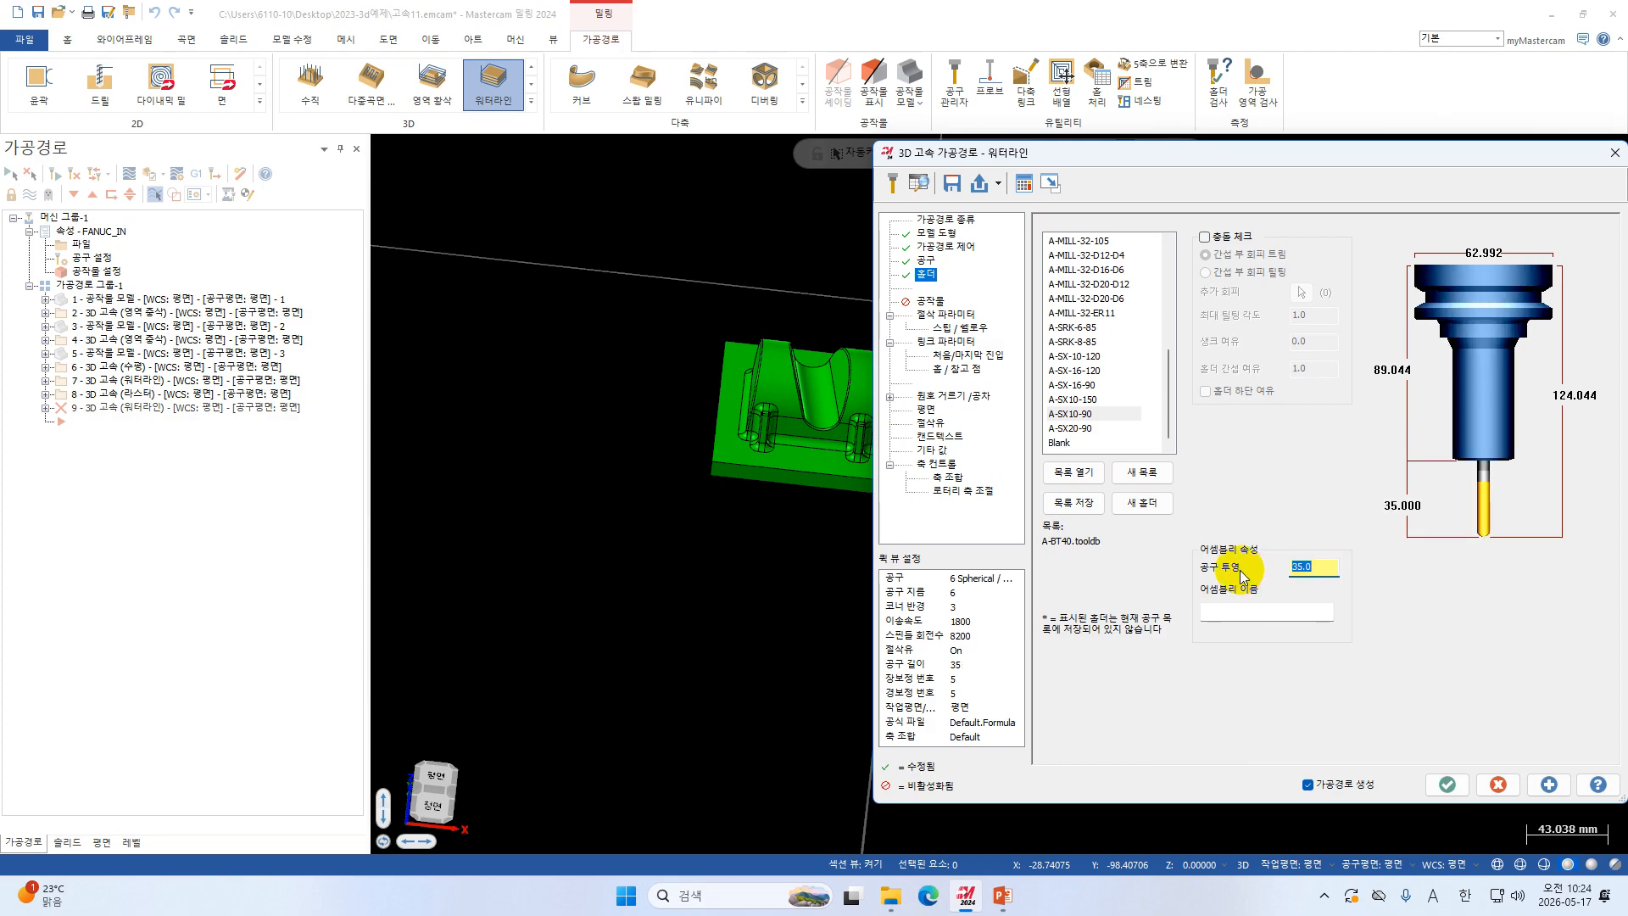
Review the open contour direction options and the stepdown in the Waterline cut parameters.
click(958, 317)
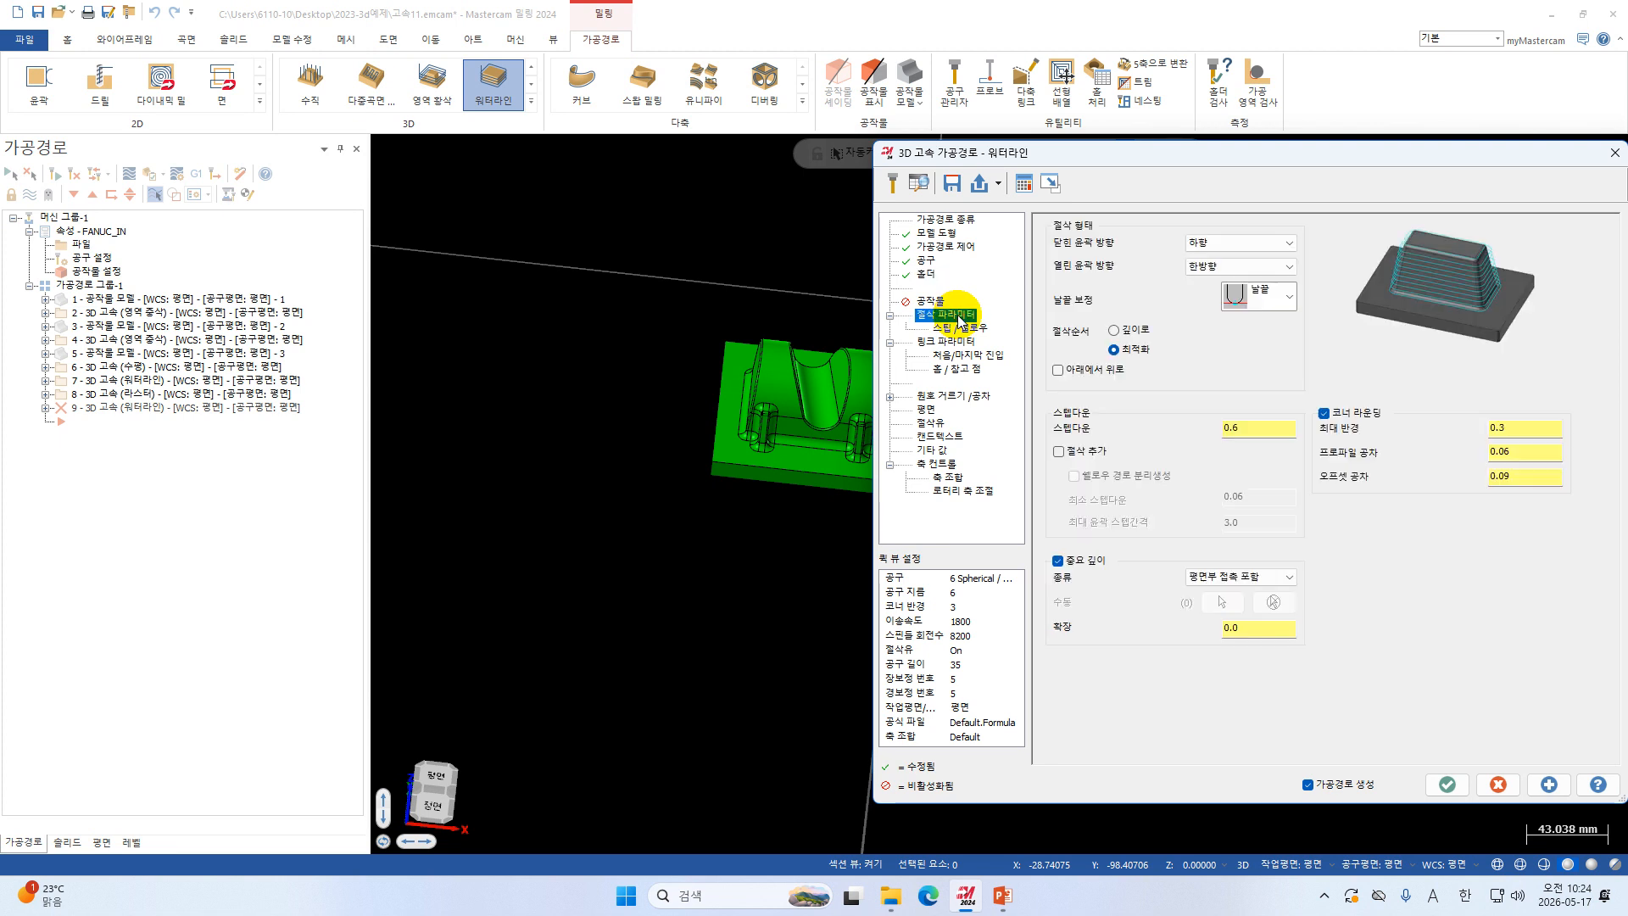
click(1236, 263)
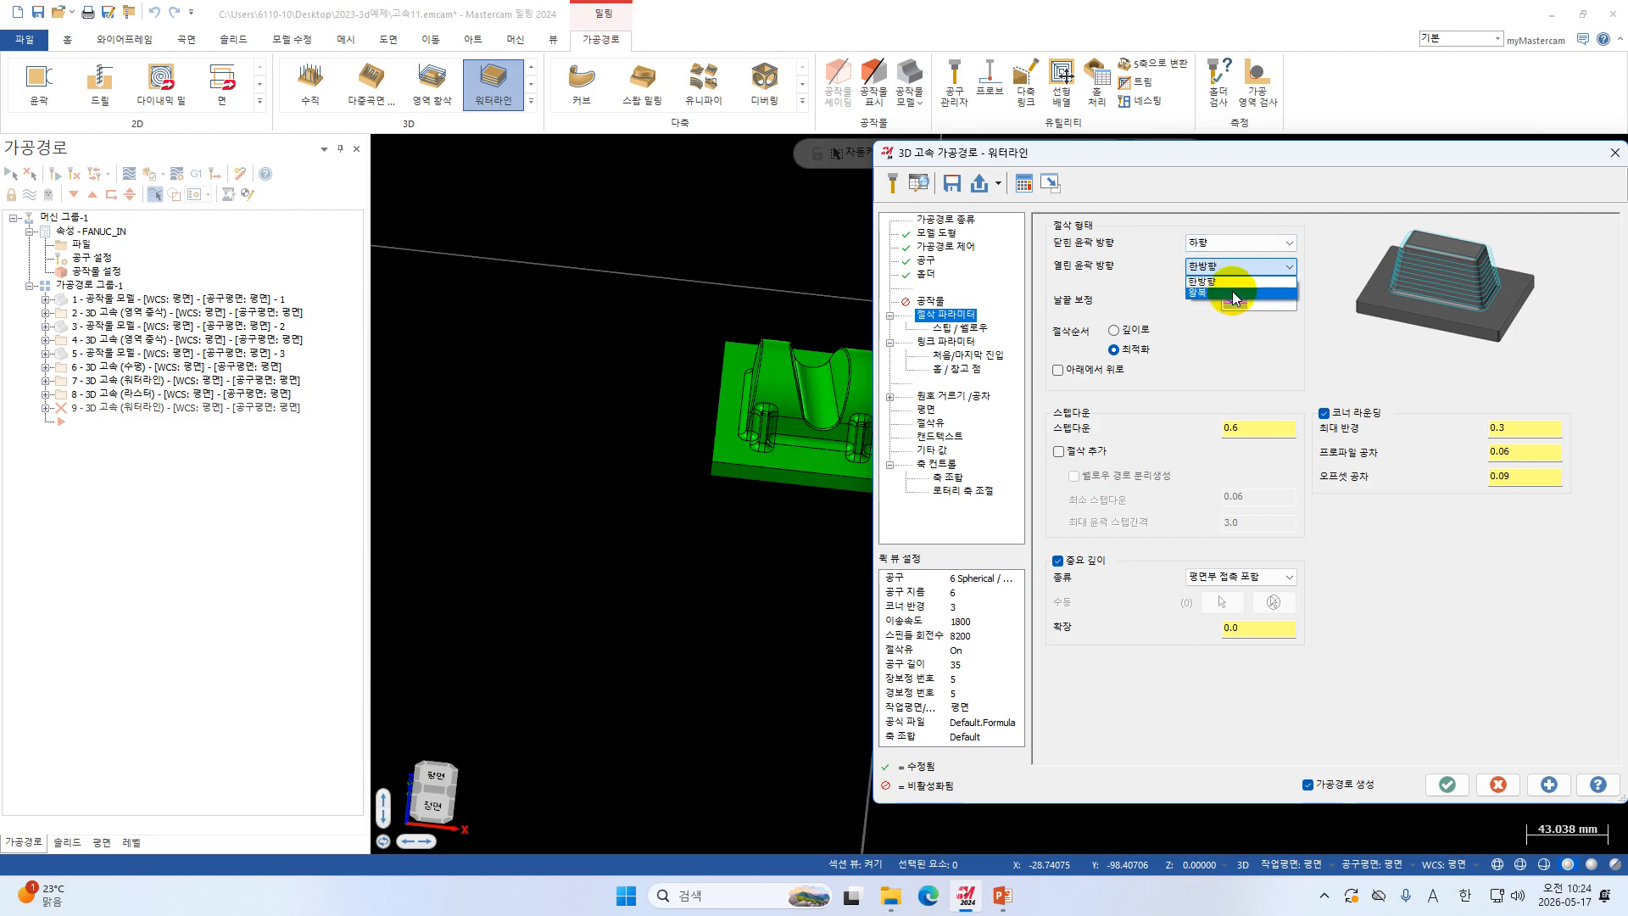
click(1214, 266)
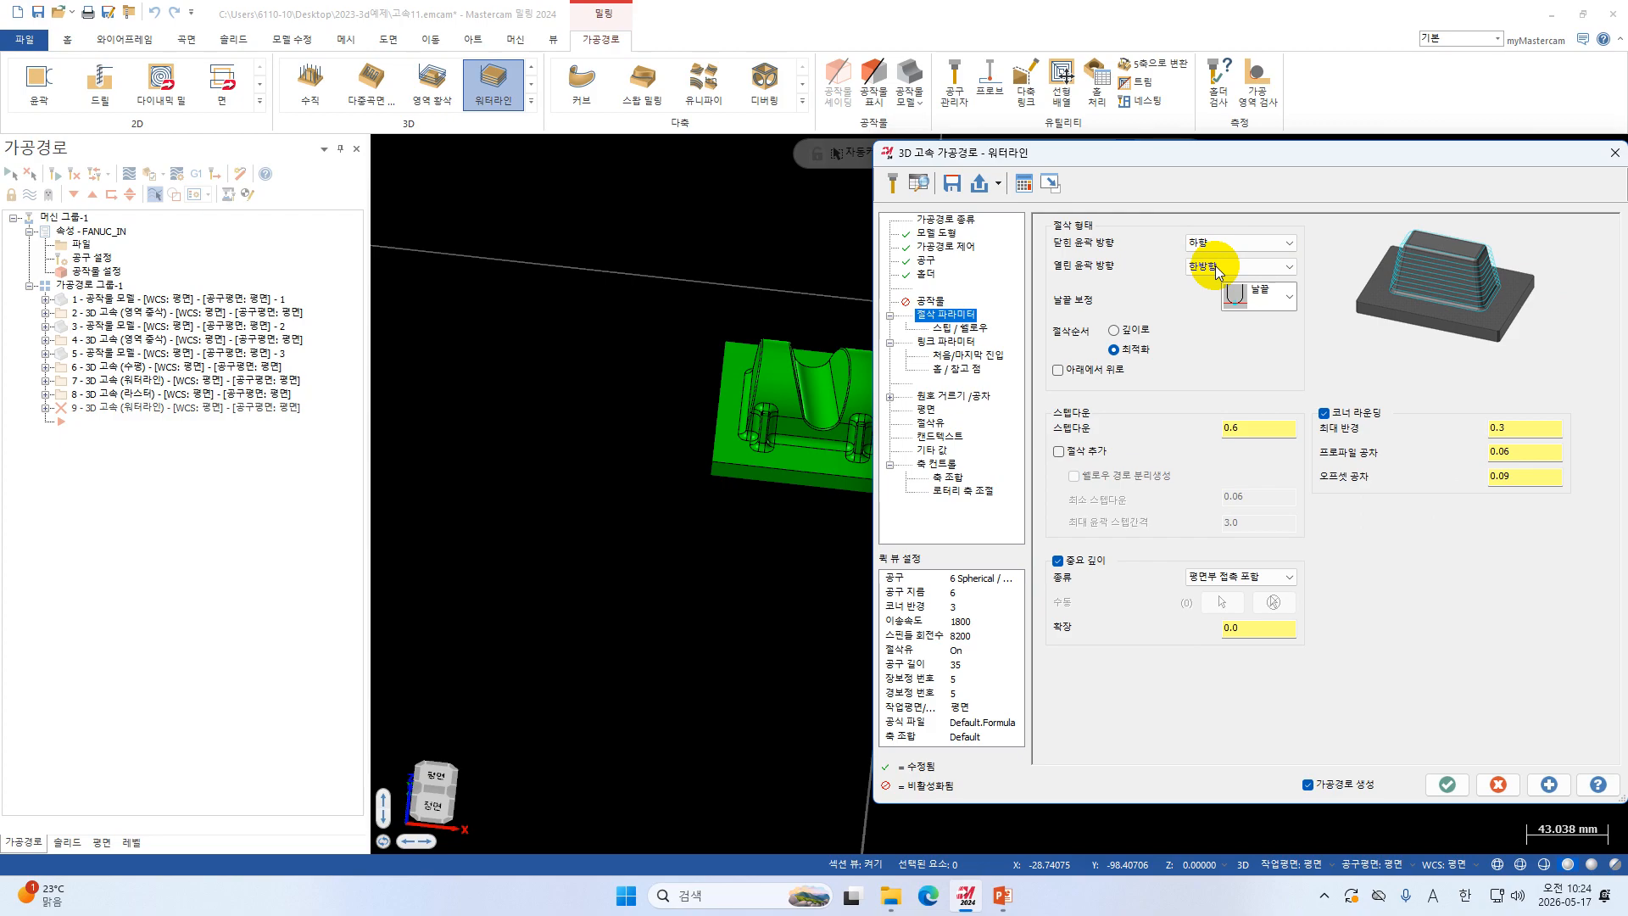
click(1240, 431)
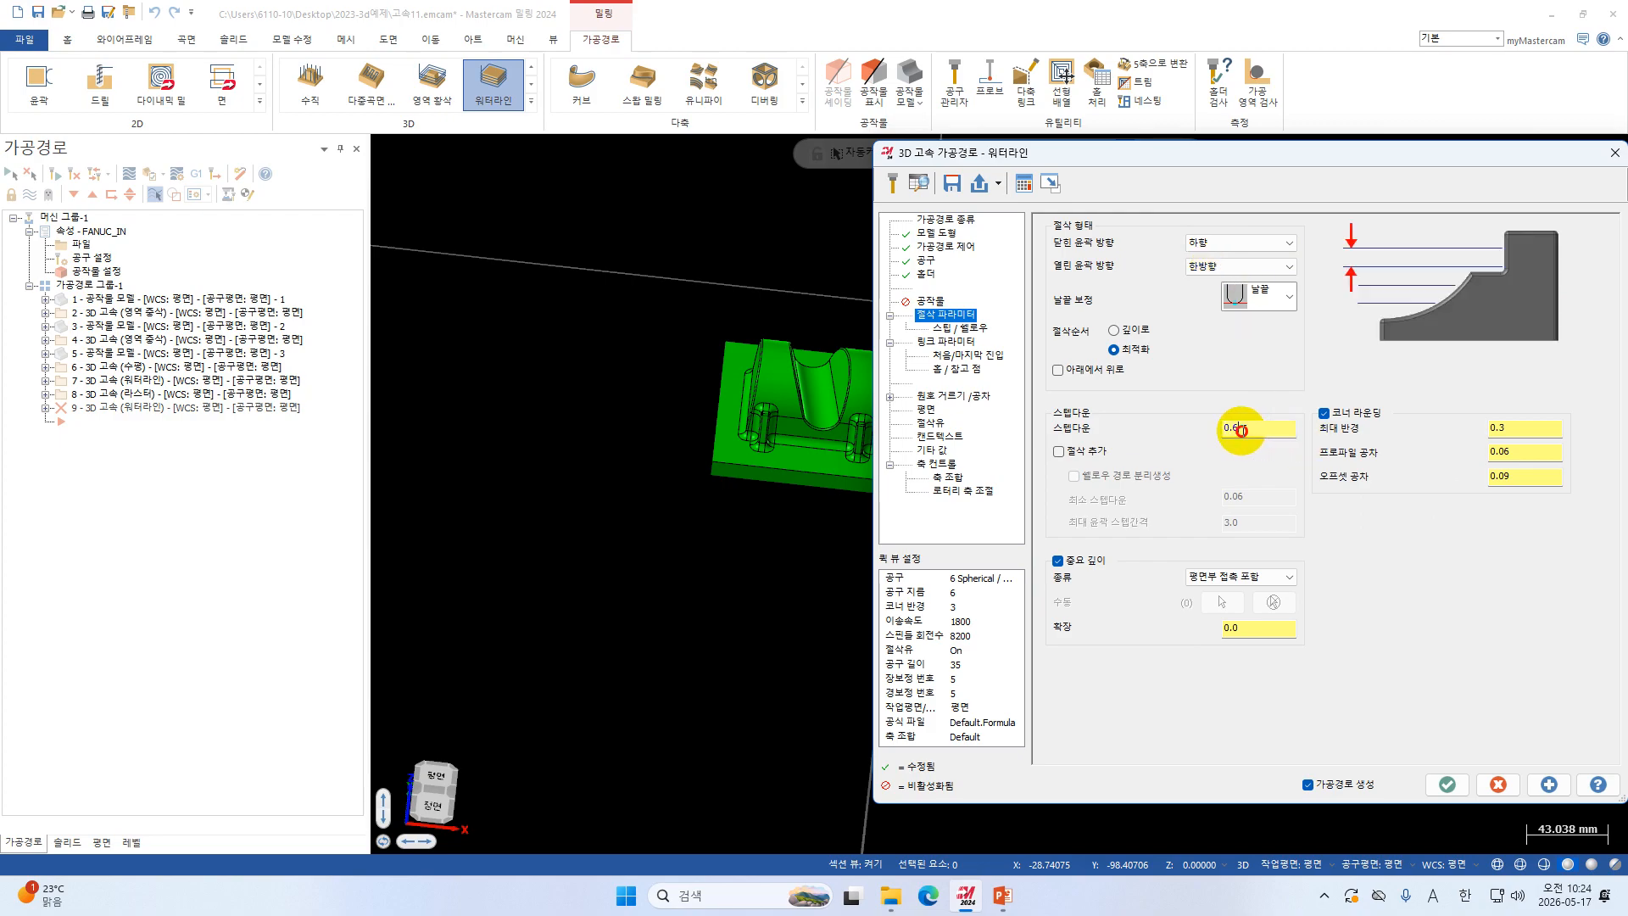
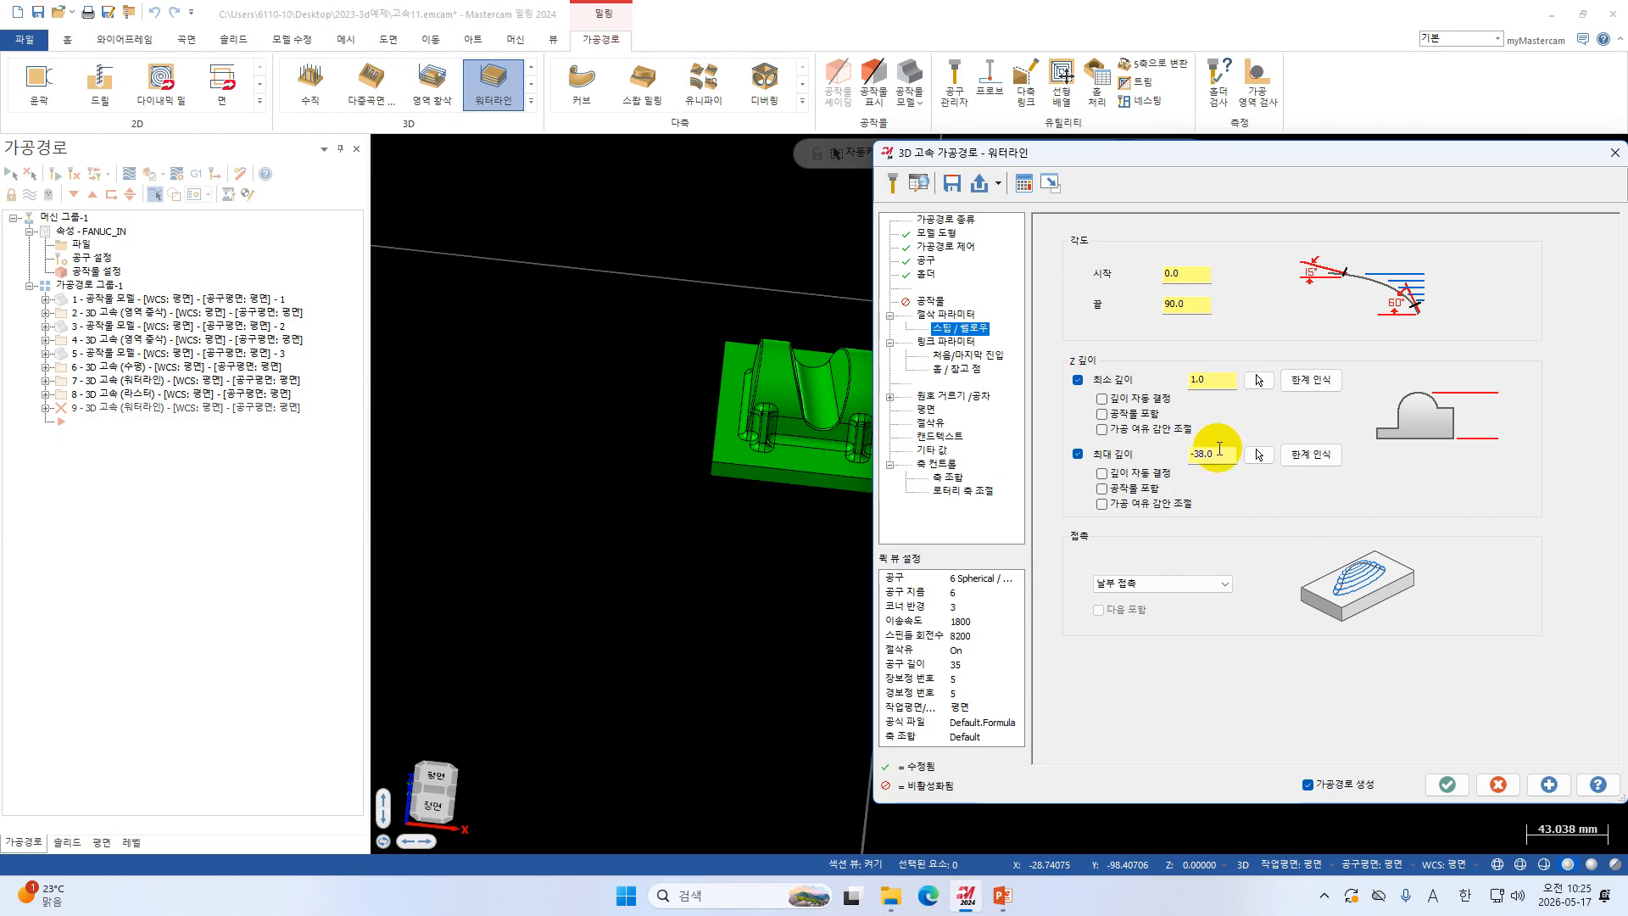
Enable rest material processing based on a roughing tool with diameter 8.0 and corner radius 4.0.
click(932, 302)
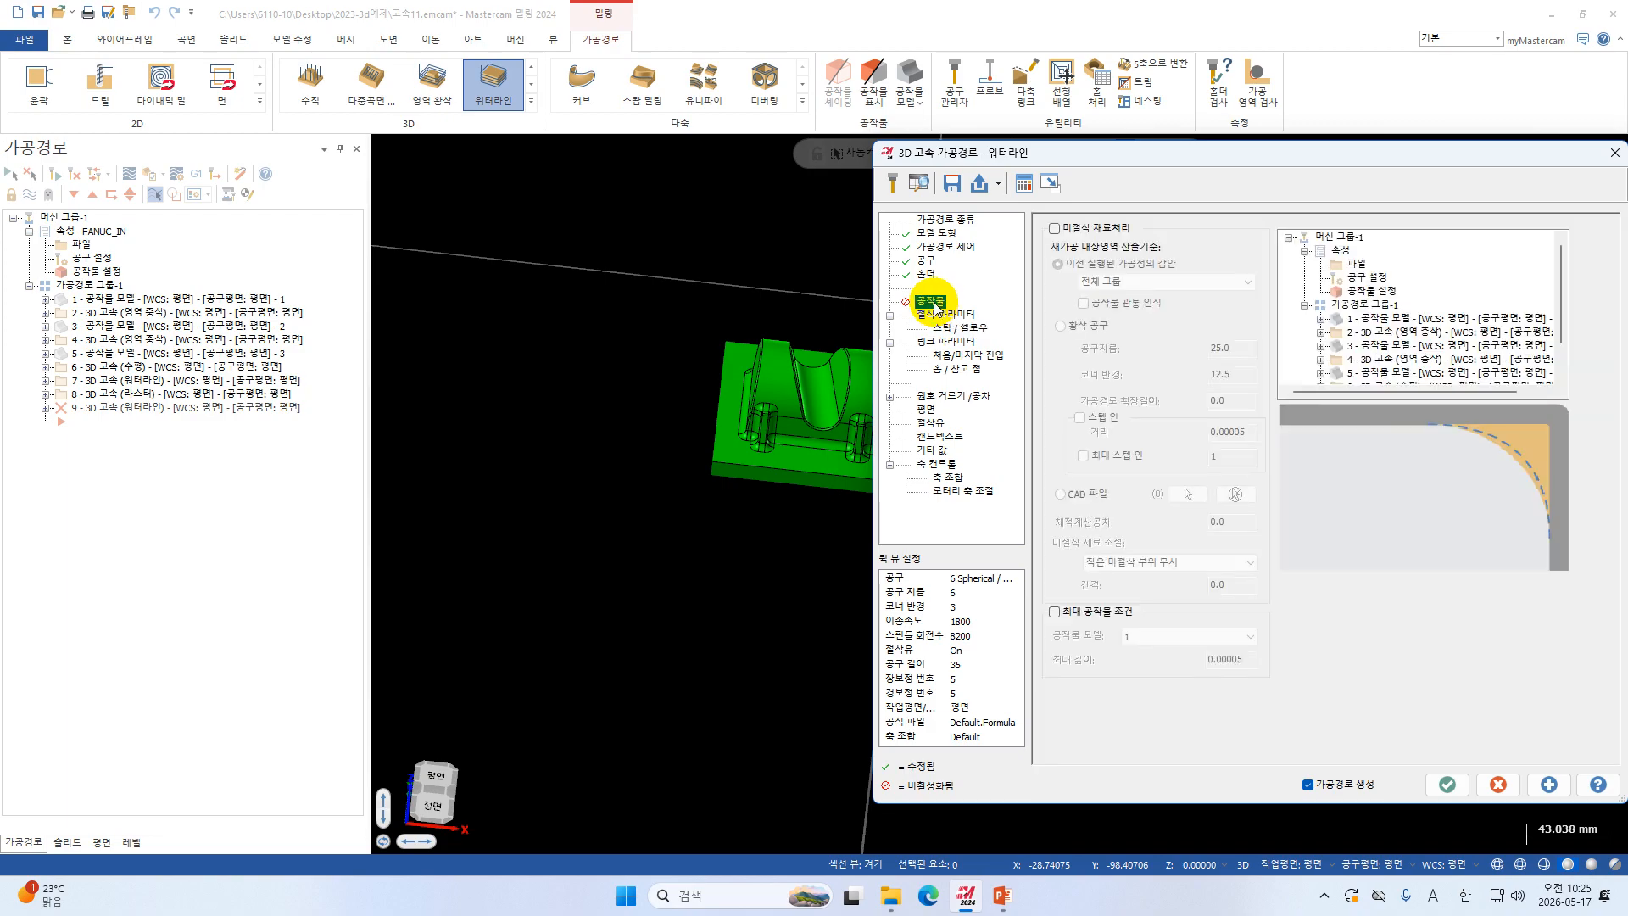
click(1054, 228)
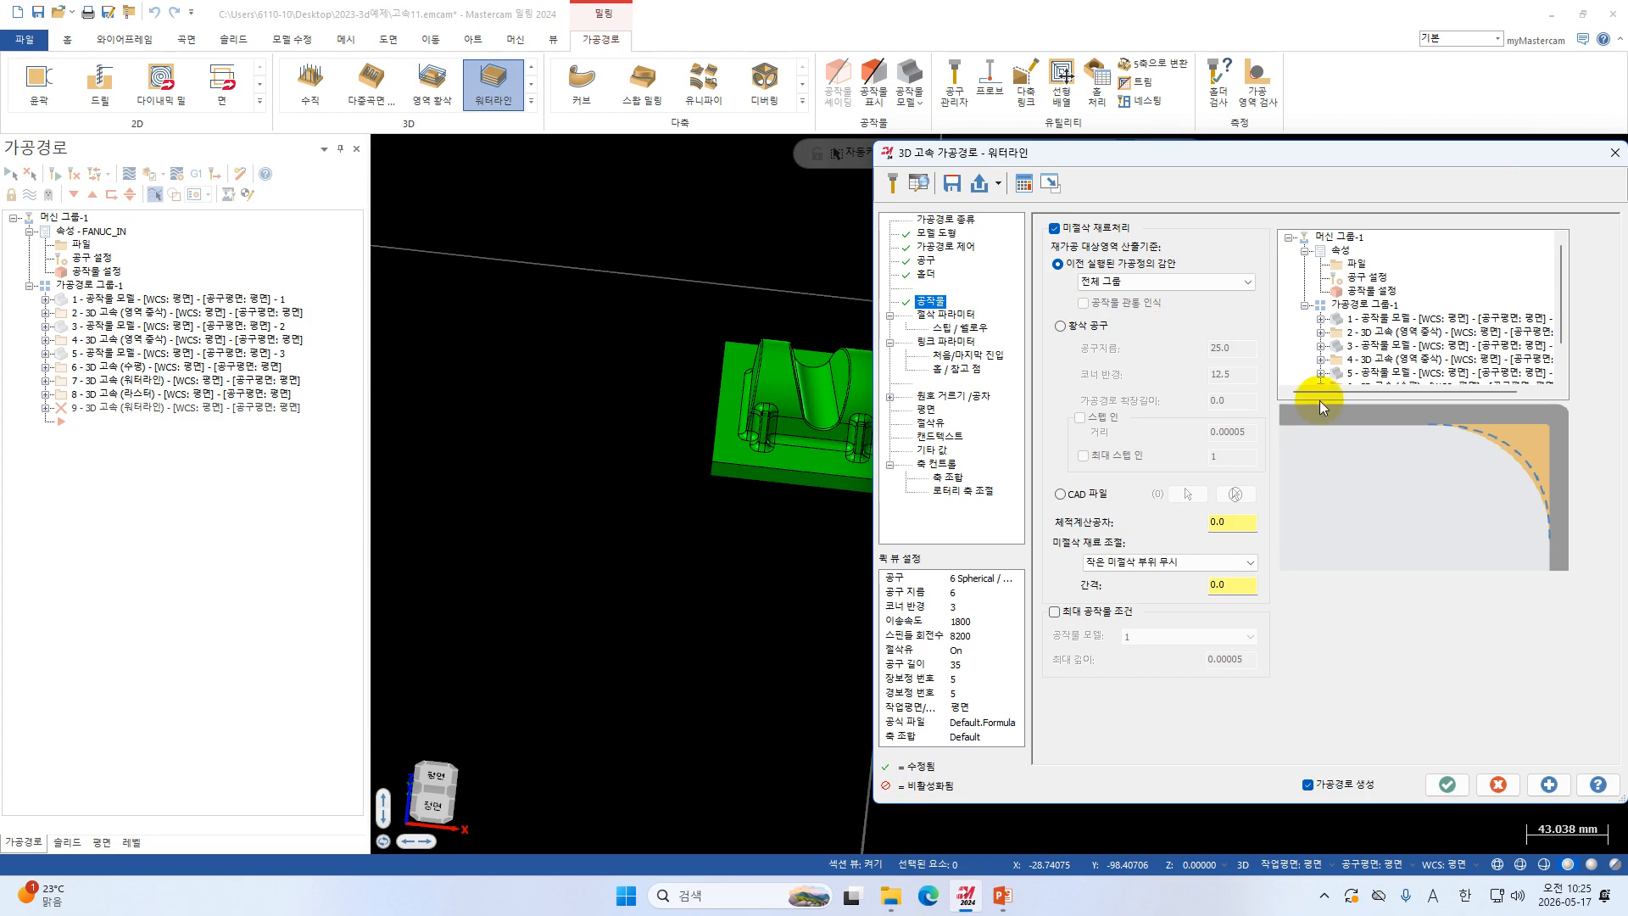
click(1067, 329)
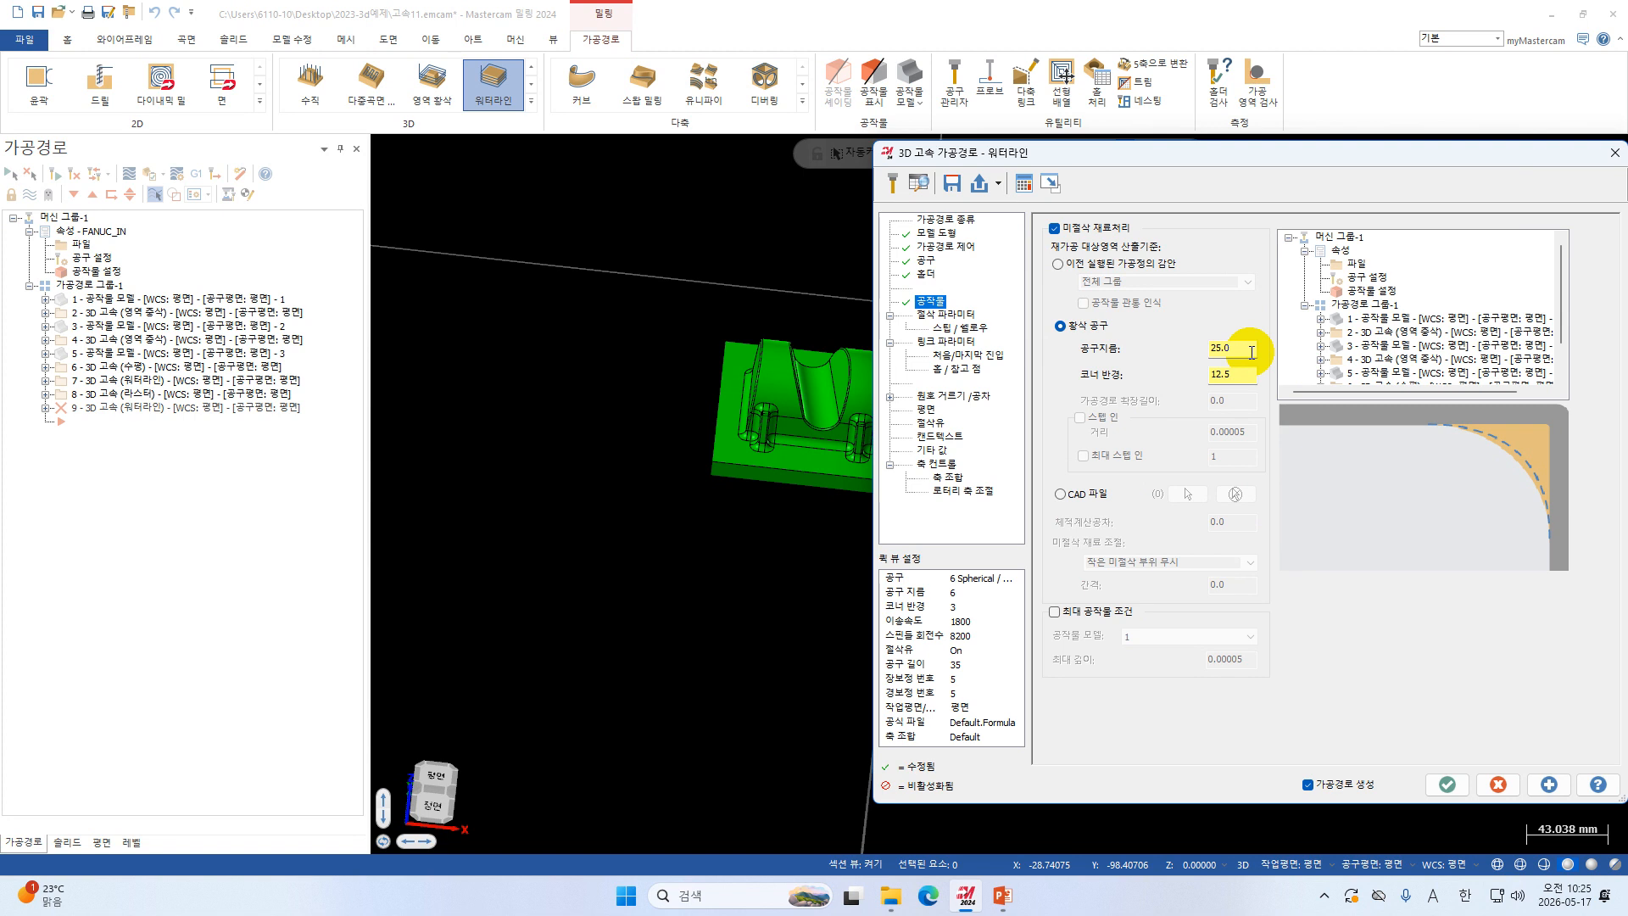
drag(1252, 352, 1138, 360)
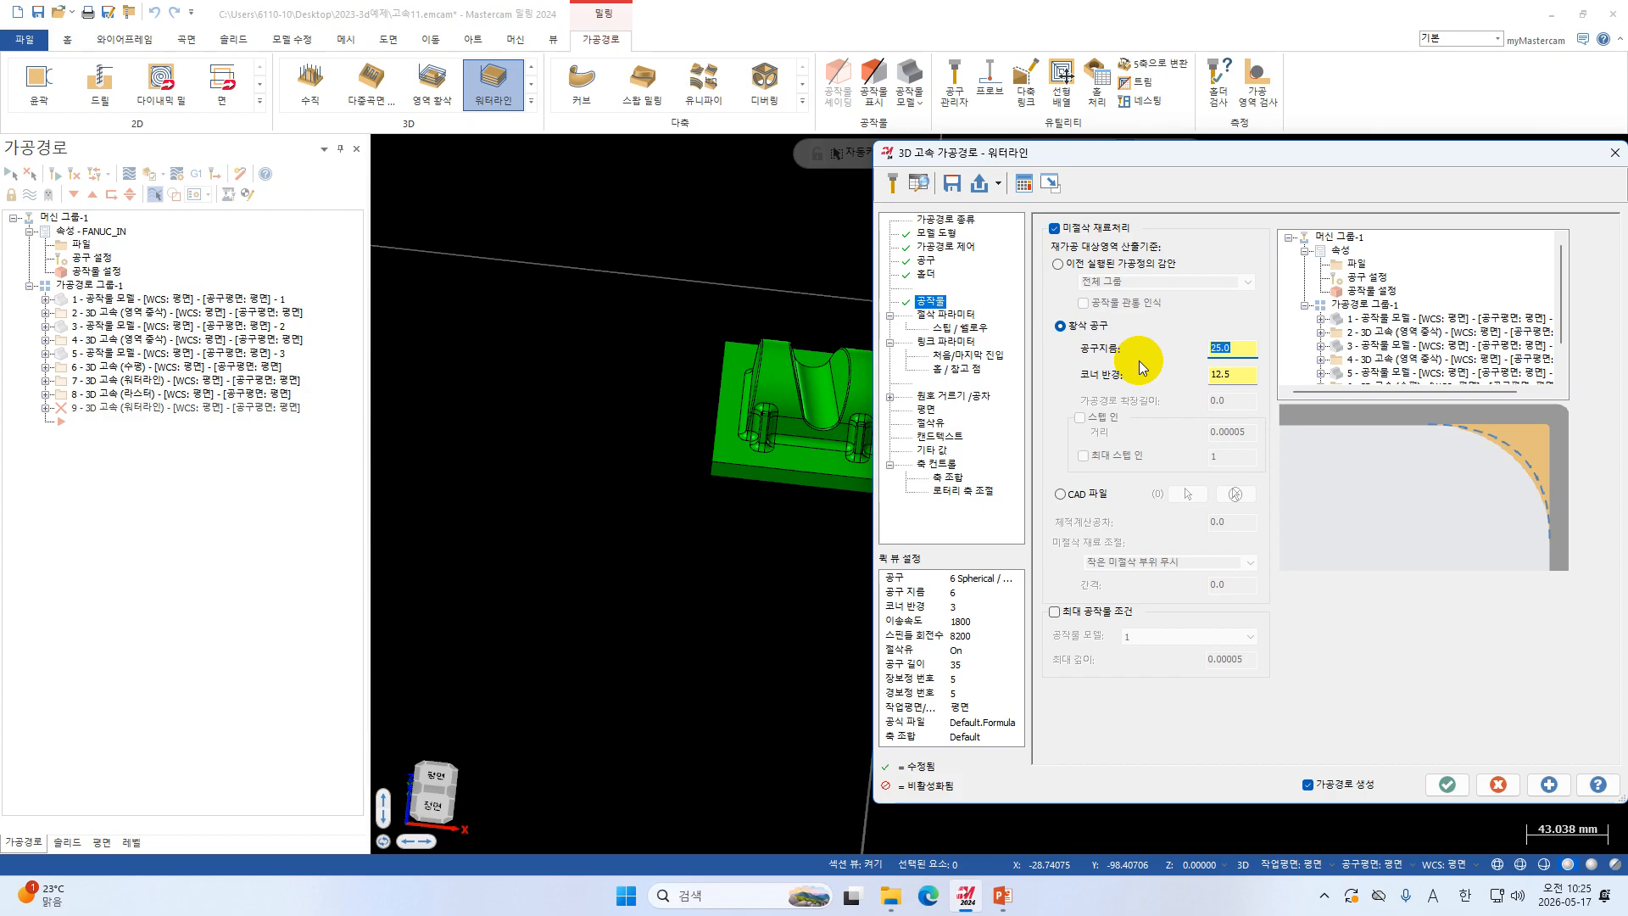
text(8.0)
drag(1240, 379, 1180, 389)
text(4.0)
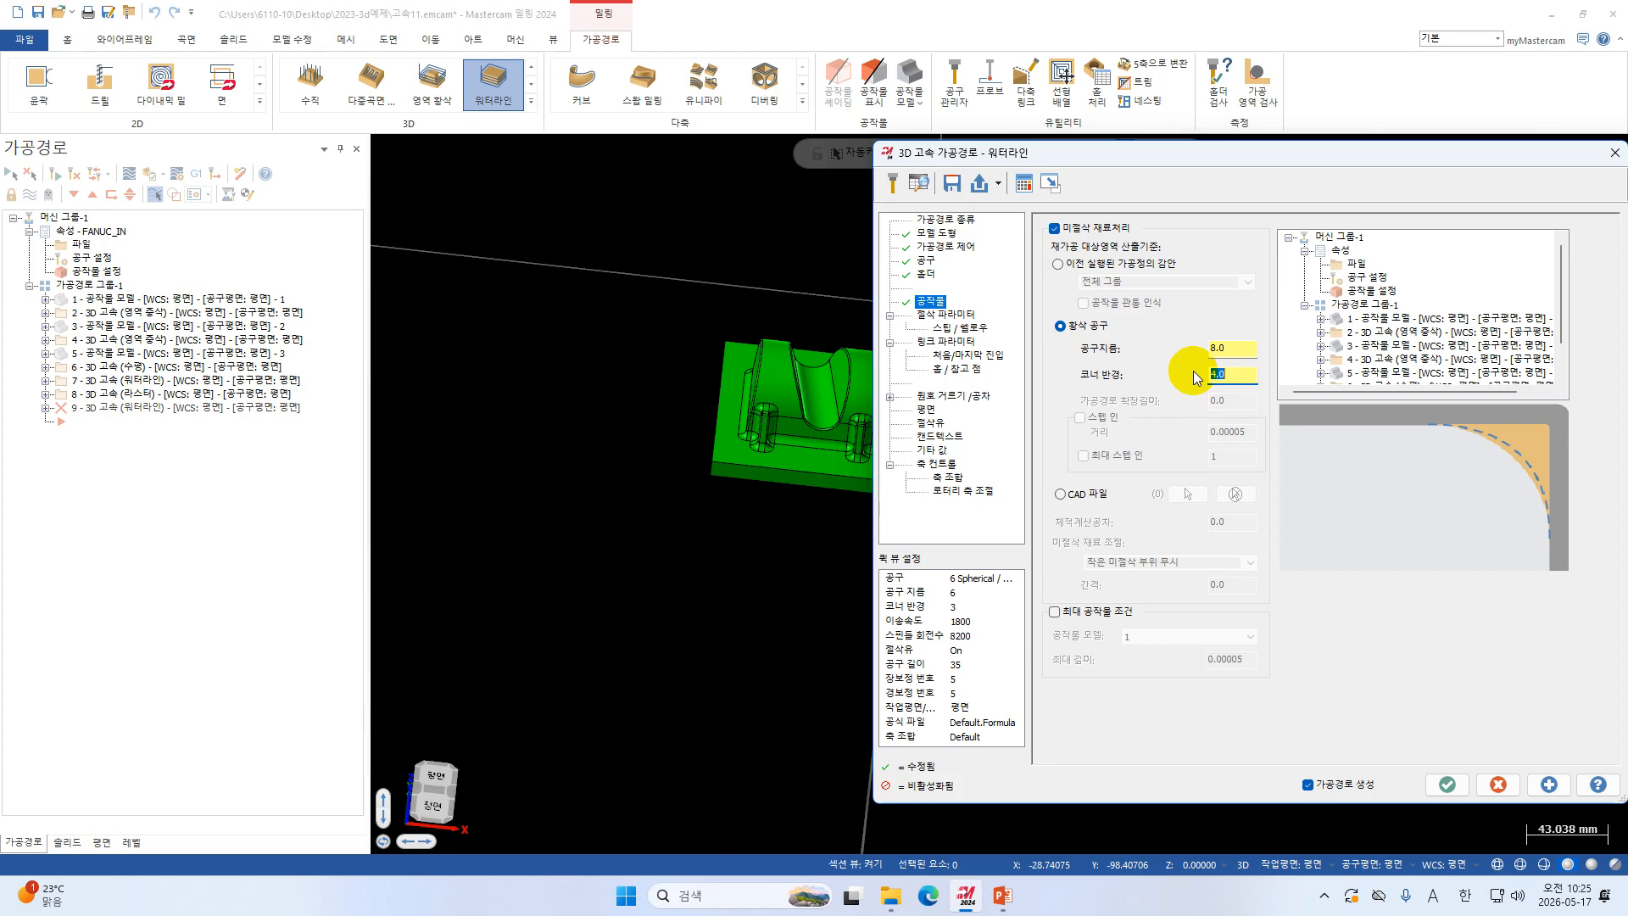
Set the rest material roughing tool's diameter to 9.0 and its corner radius to 4.5.
drag(1227, 351, 1185, 375)
text(9)
key(Return)
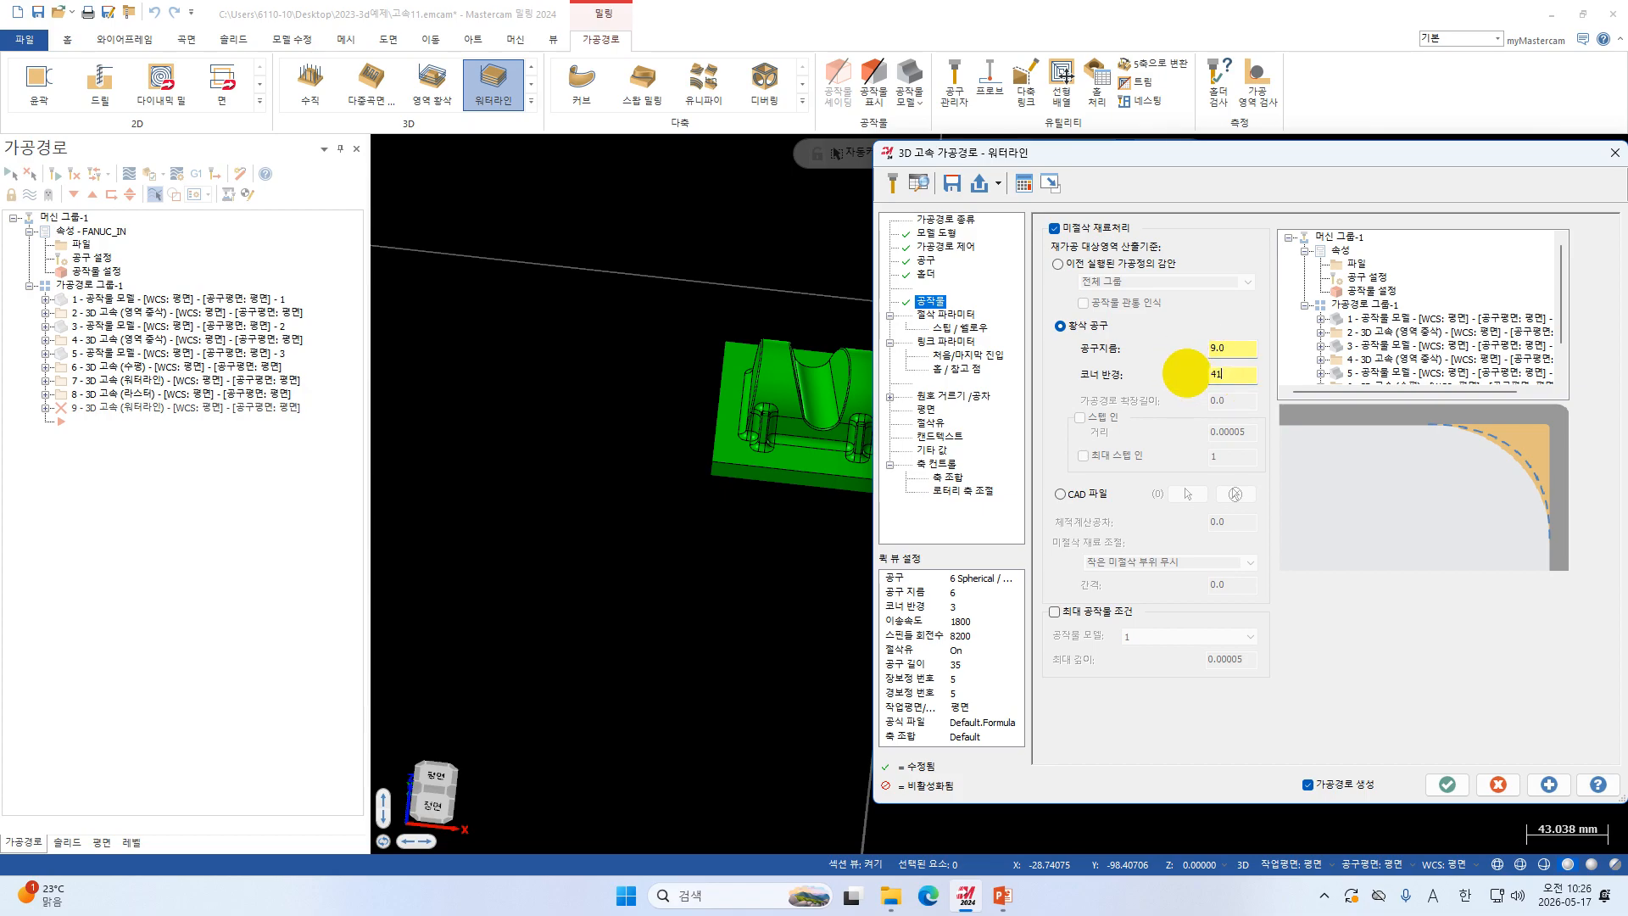
text(4.5)
key(Return)
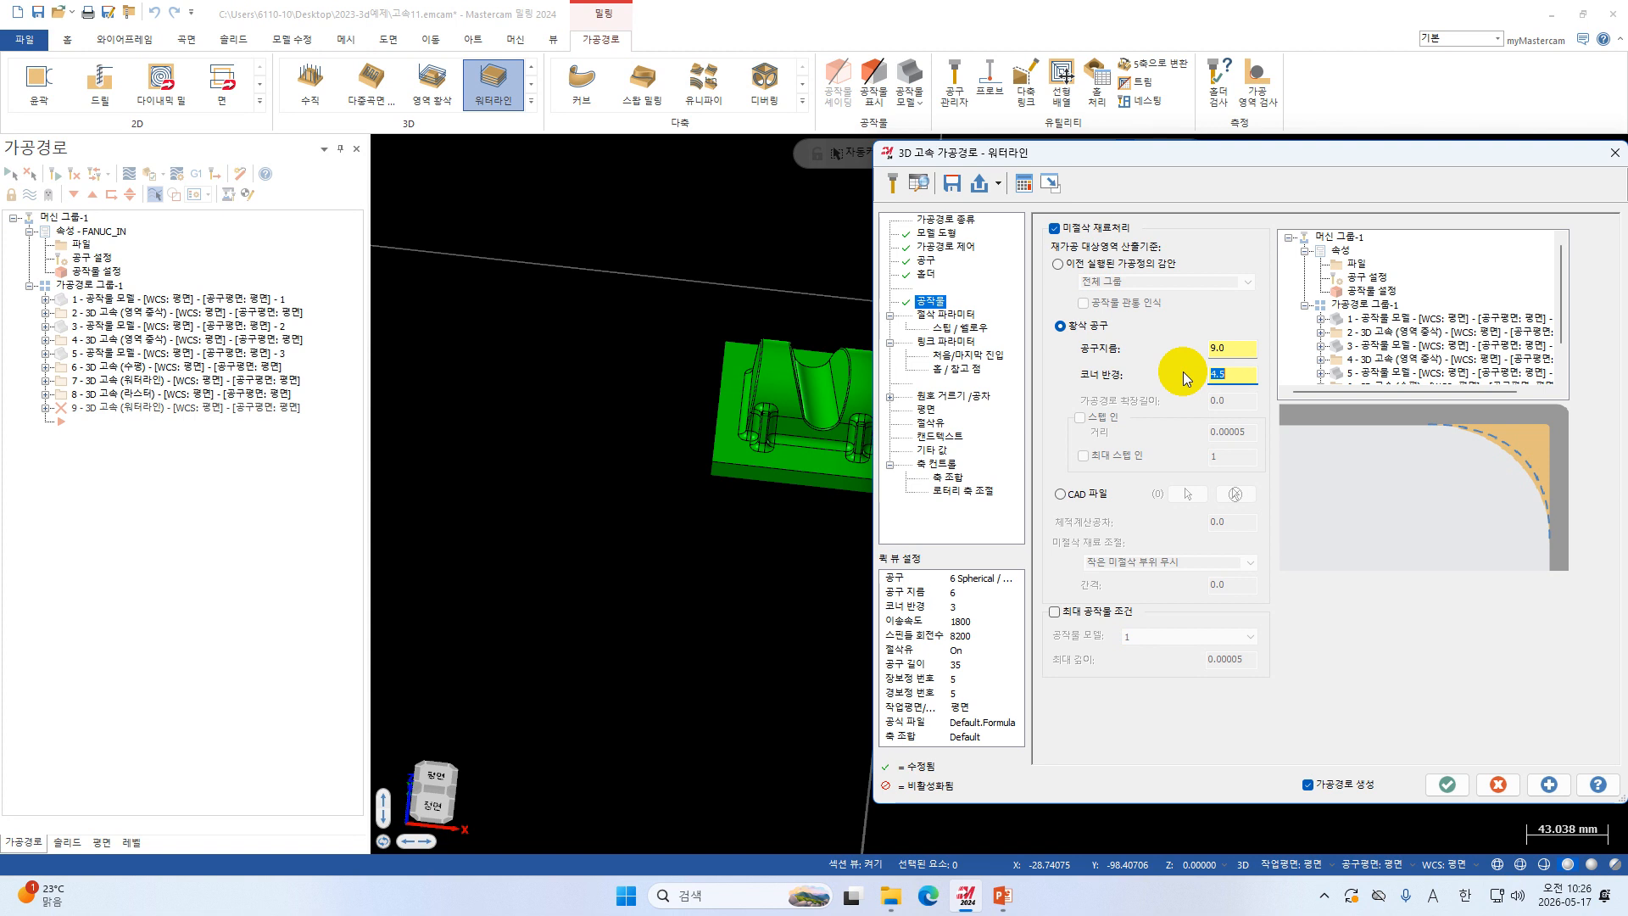
click(1226, 348)
Set the lead-in radius to 3.0 and the ramp angle to 10.0 in the linking parameters.
click(962, 316)
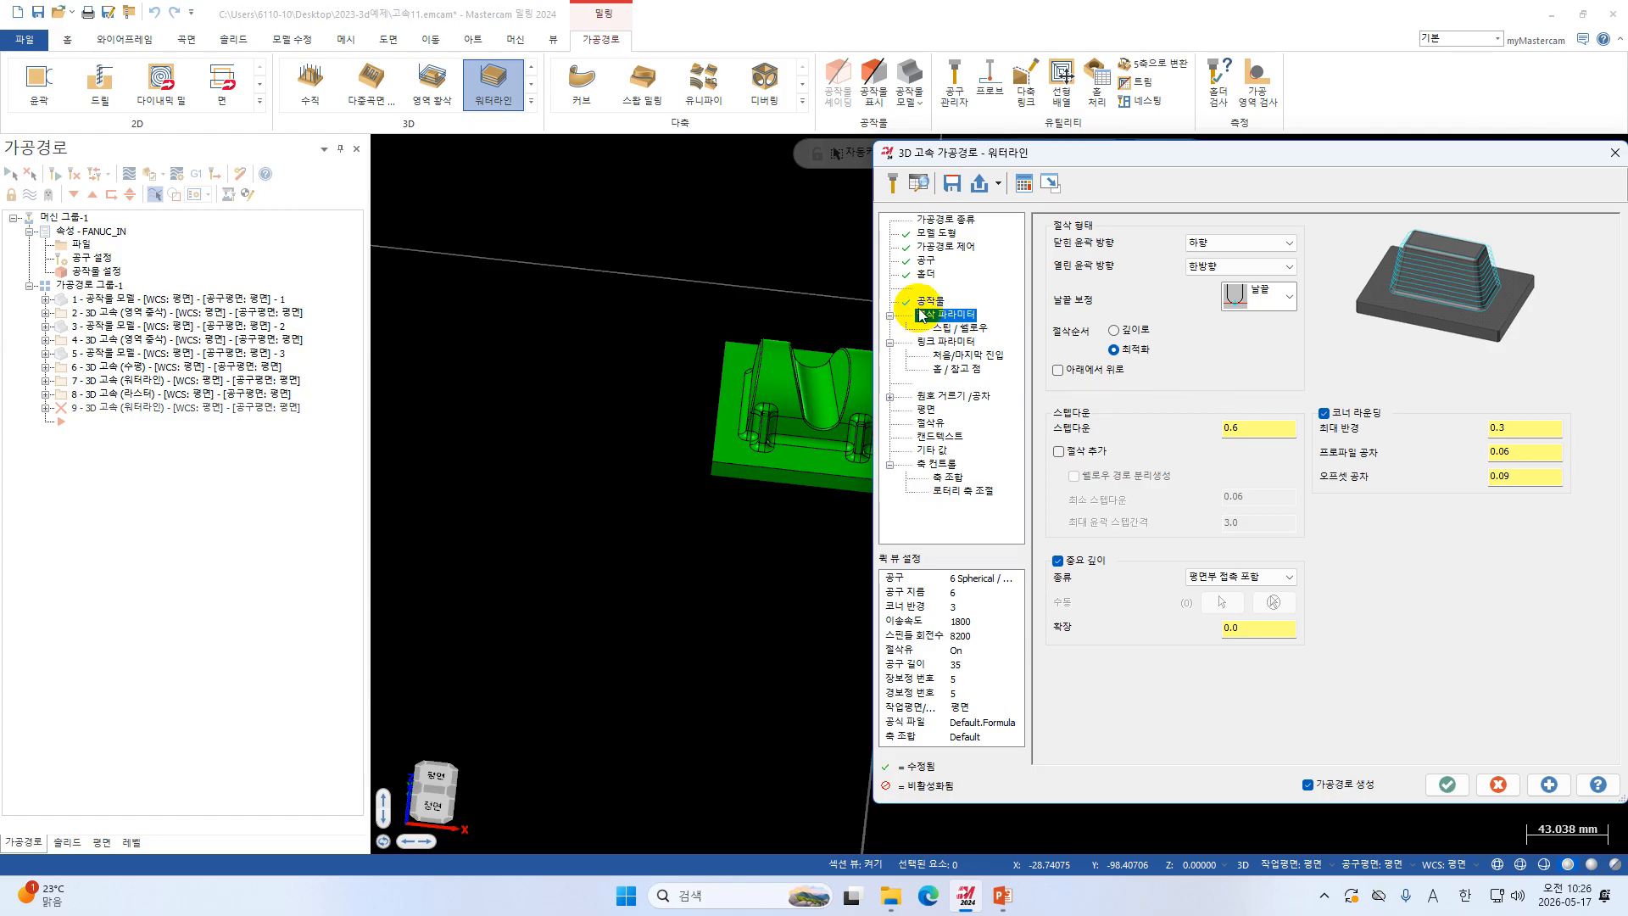
click(958, 329)
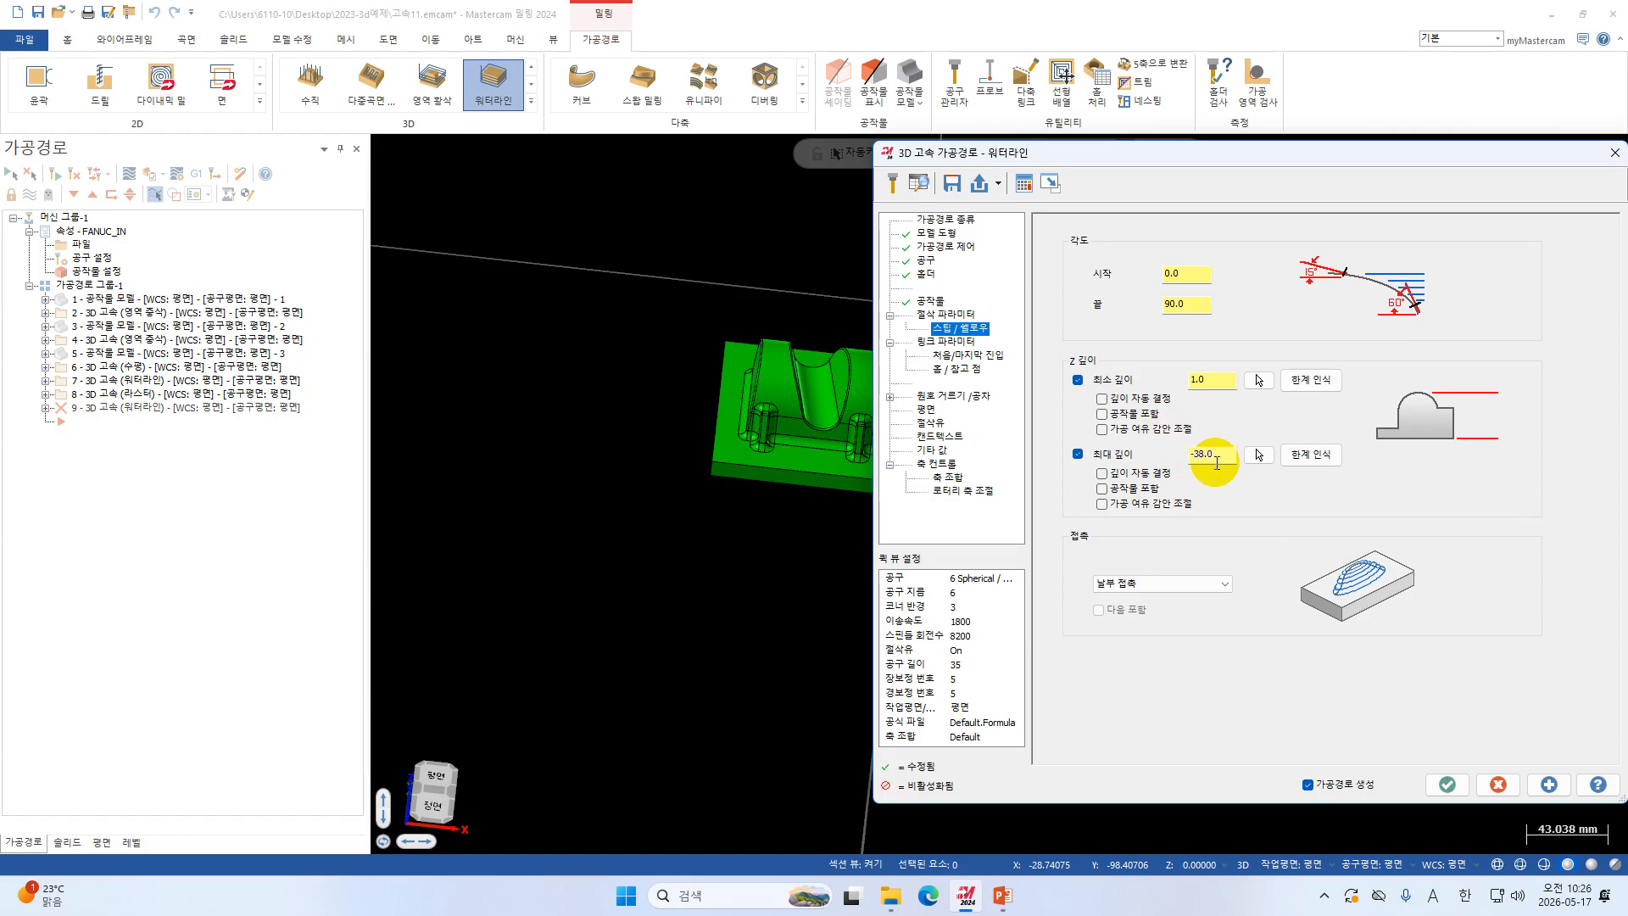
click(946, 342)
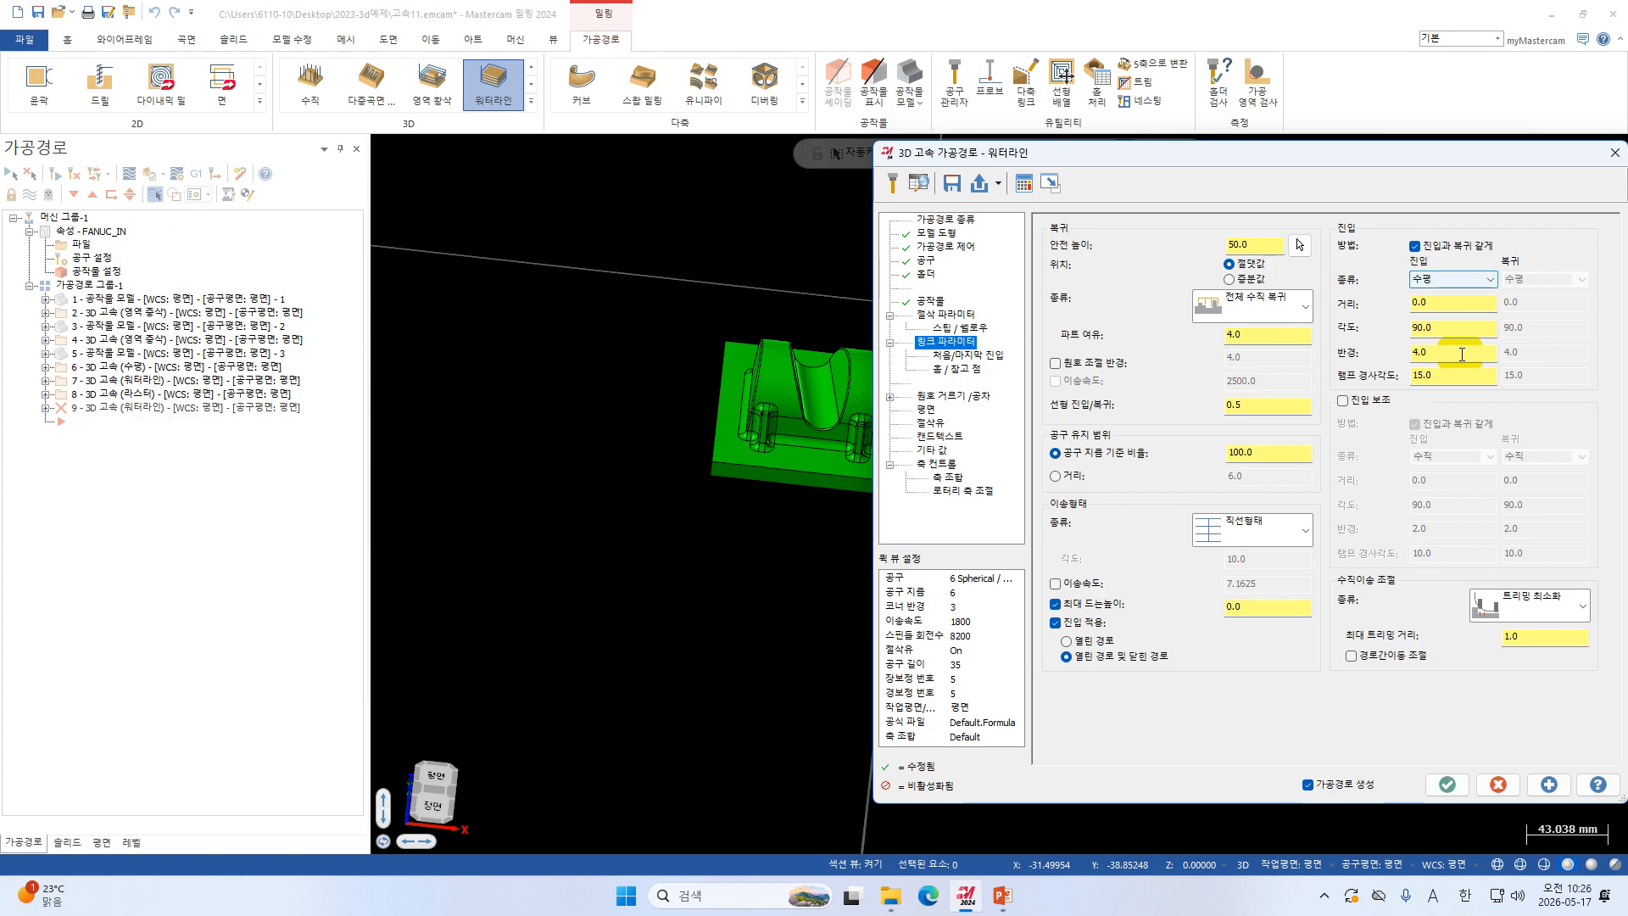
click(1423, 355)
drag(1423, 357, 1327, 357)
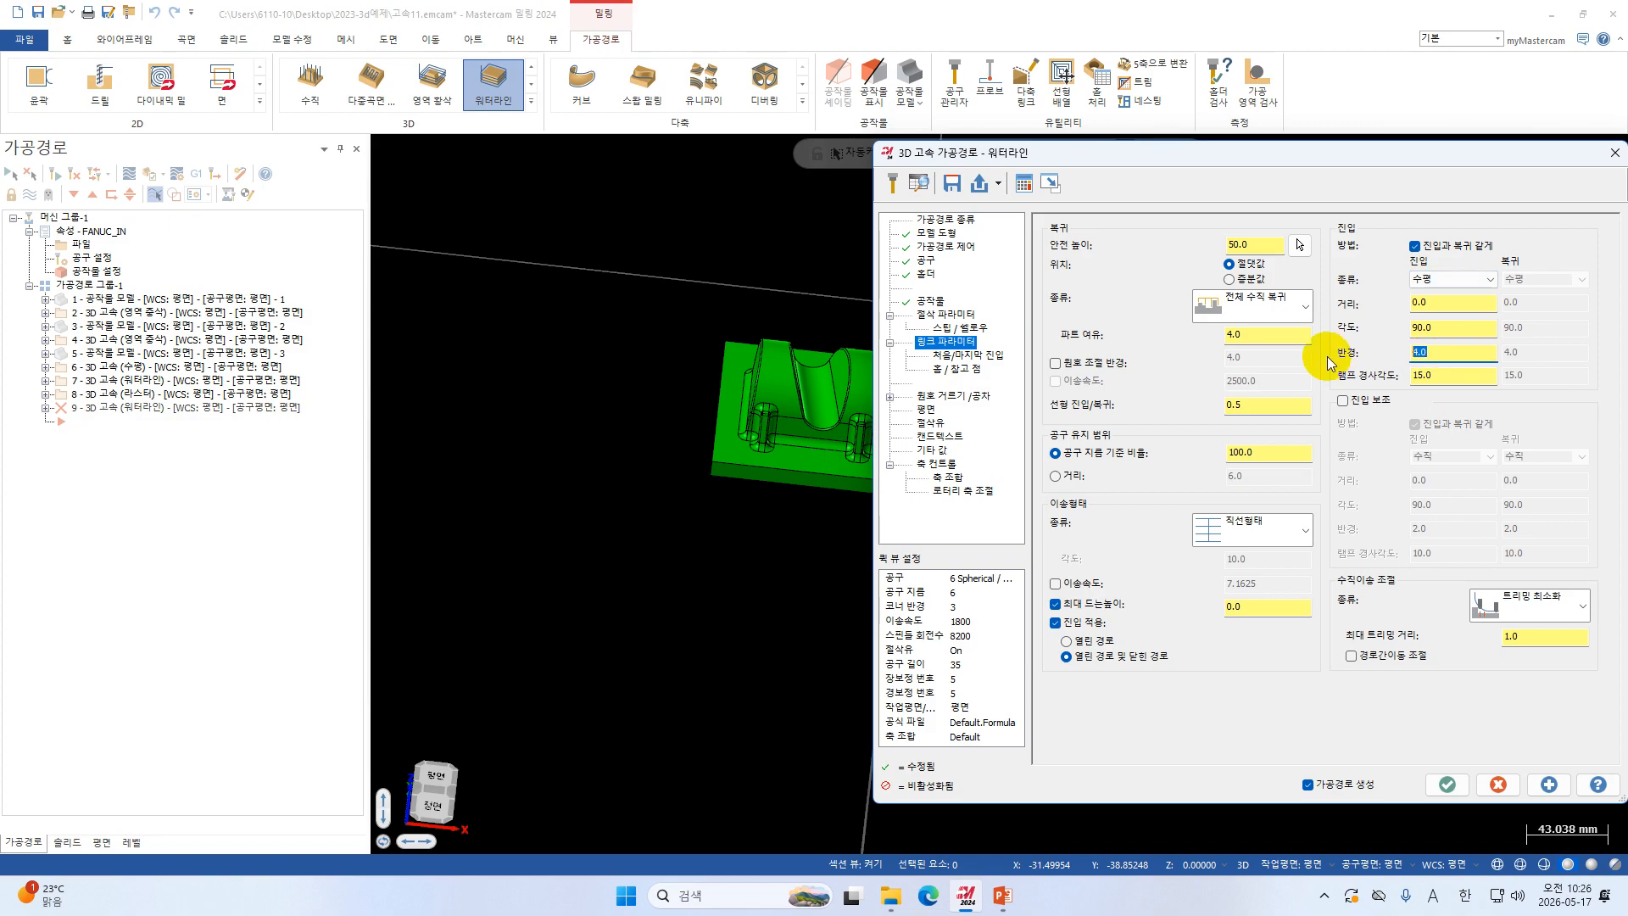
text(3)
key(Return)
drag(1448, 381, 1361, 381)
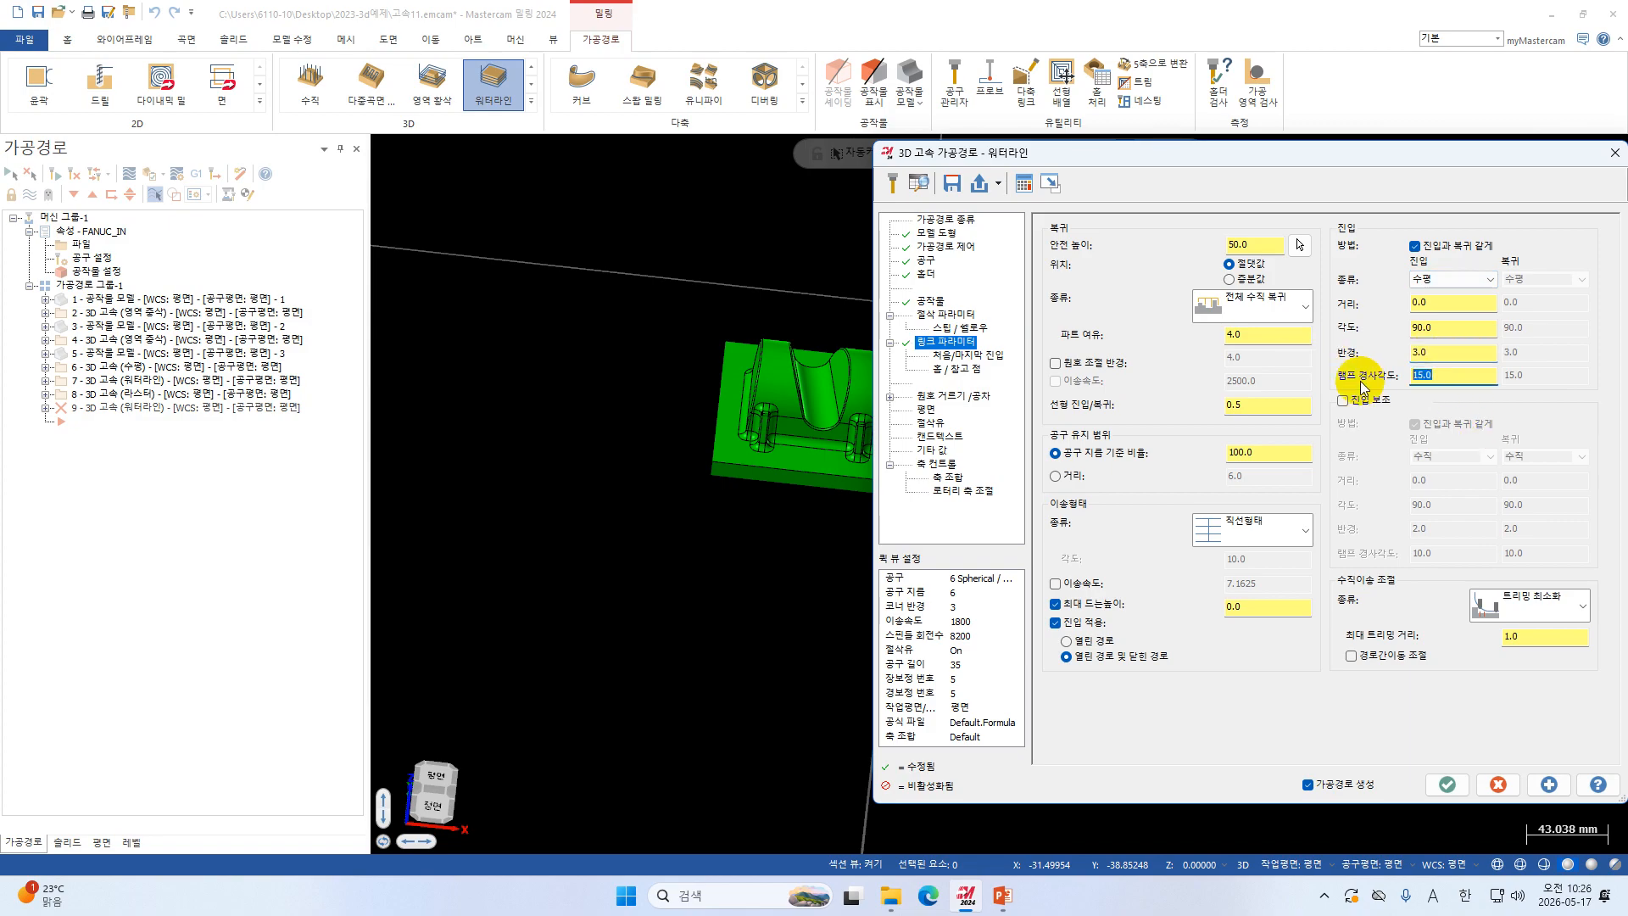
text(10)
key(Return)
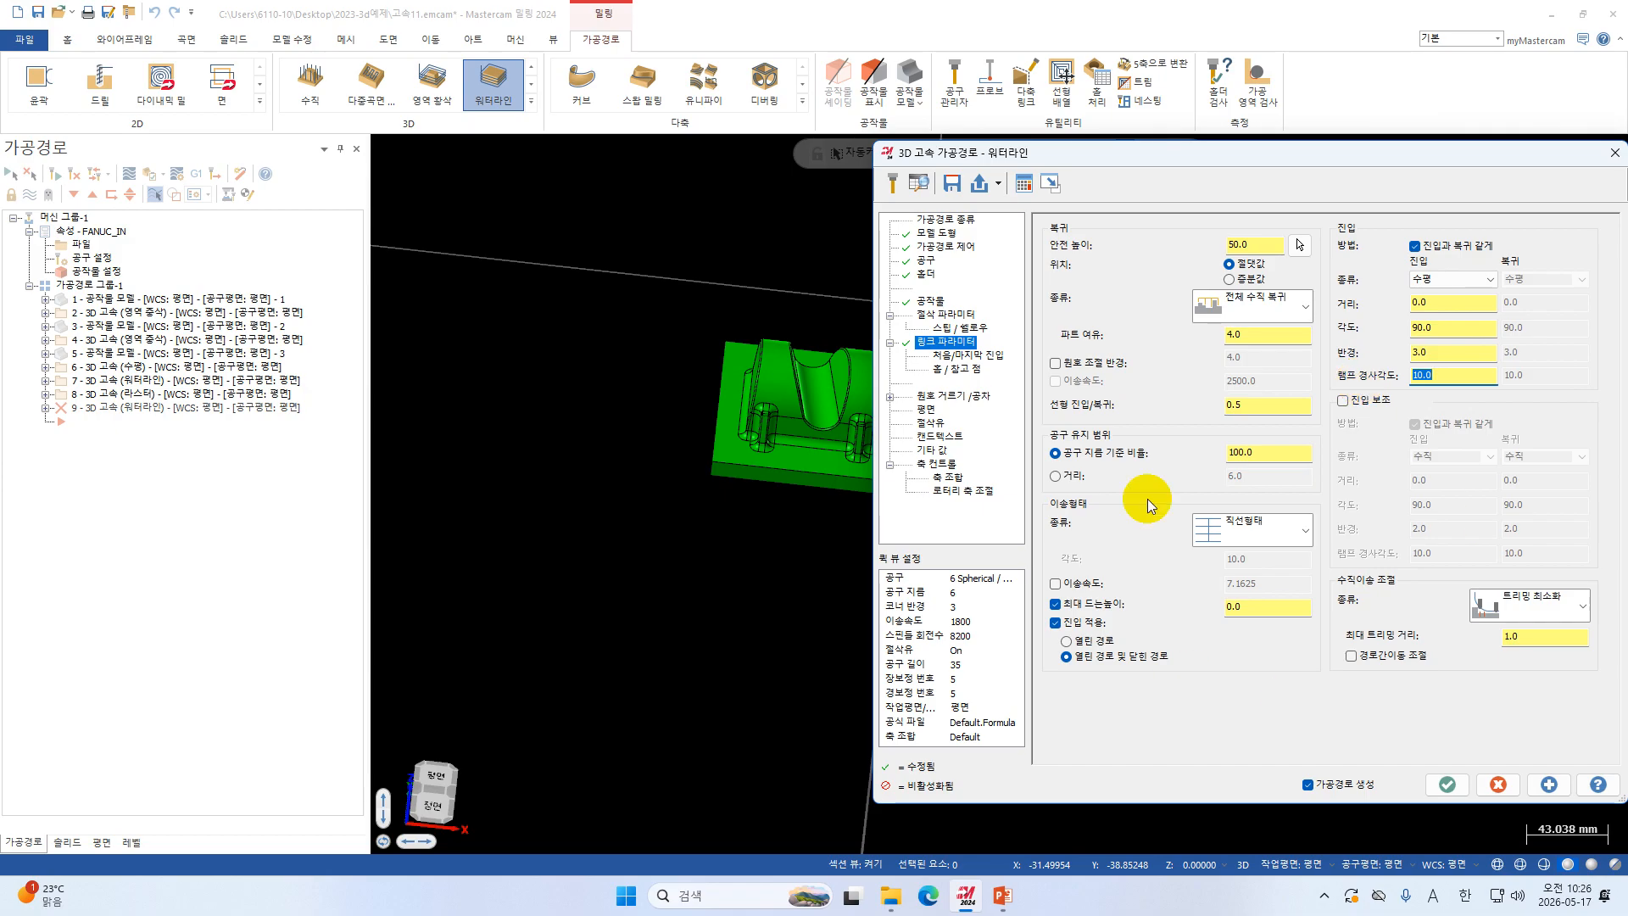
Set the maximum trimming distance for vertical move fitting to 0.3 and enable adjustment of moves between passes.
drag(1531, 636, 1425, 648)
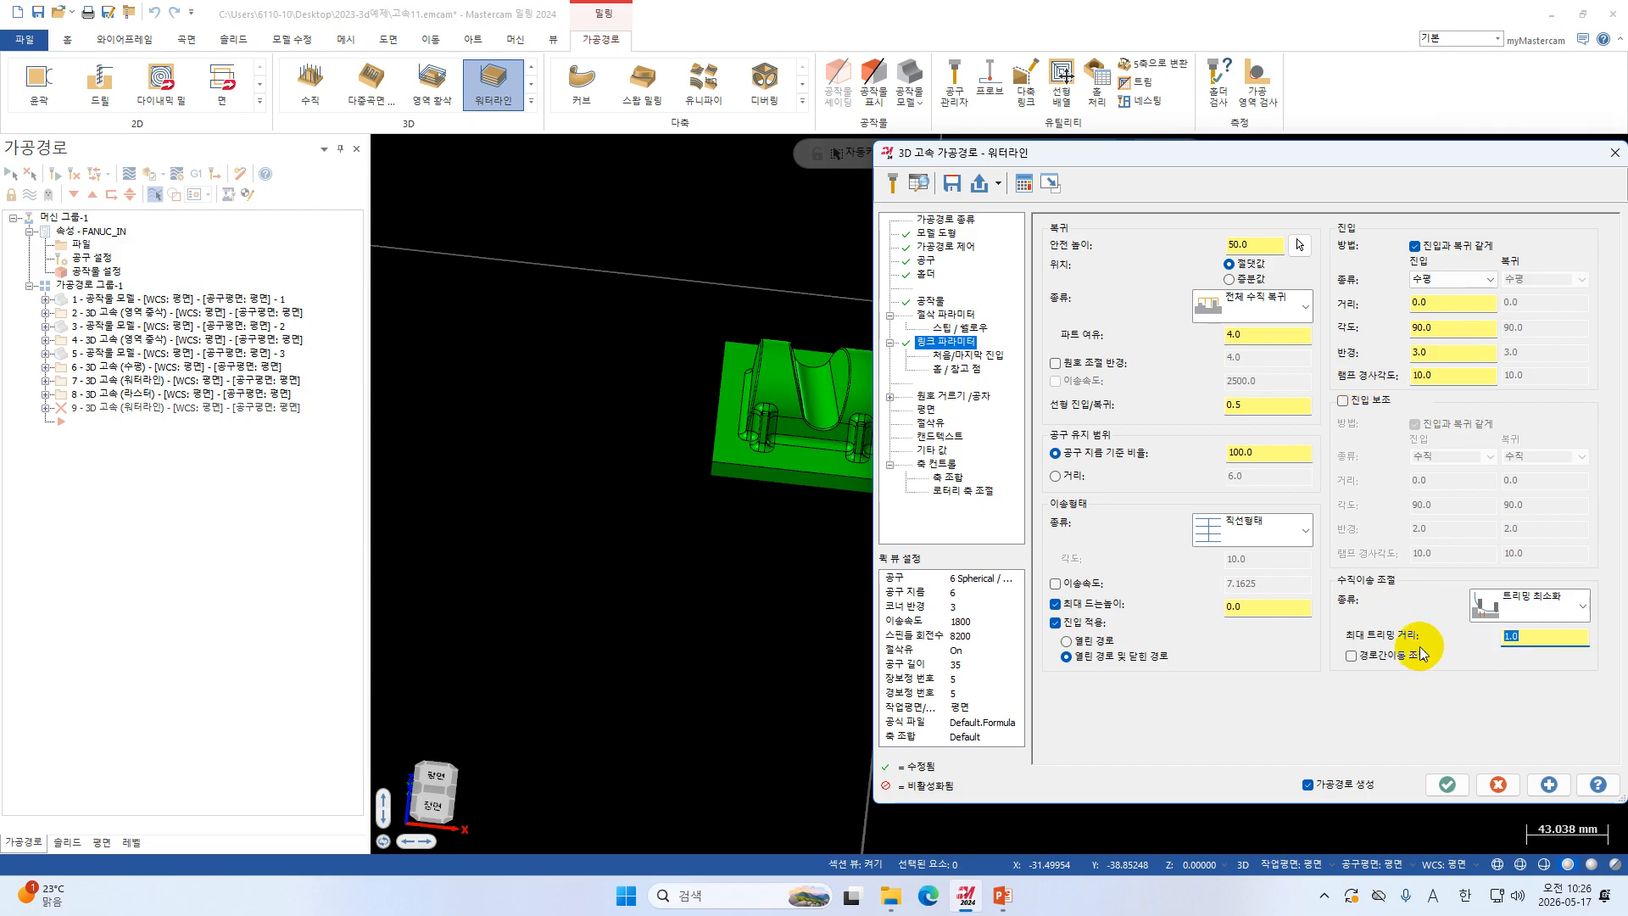
text(0.4)
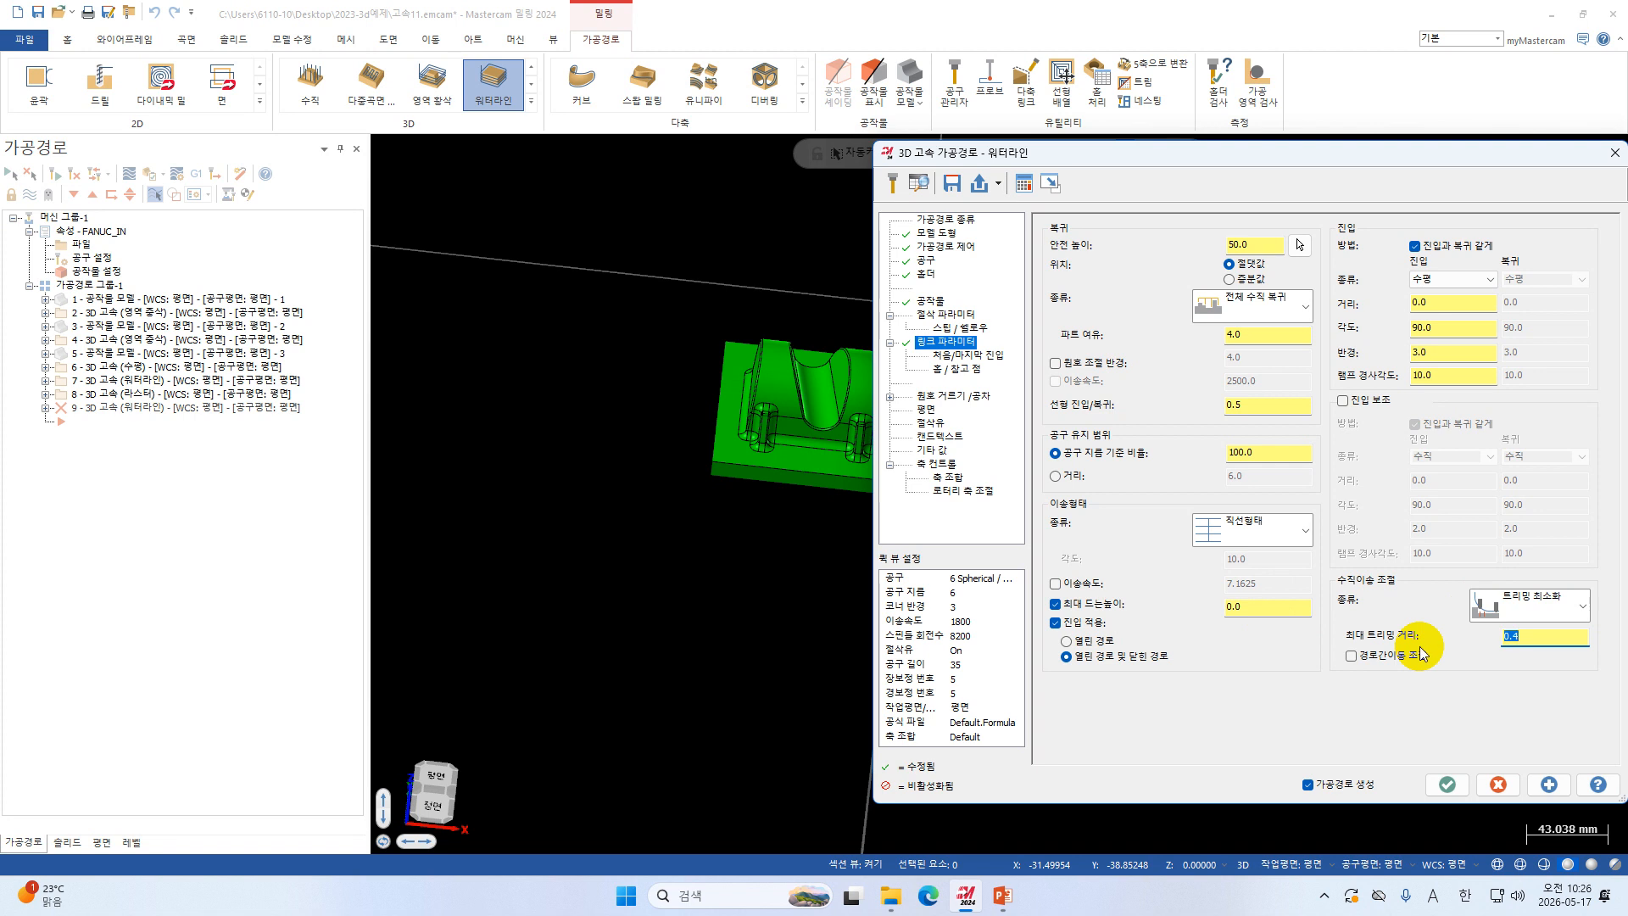
text(0.3)
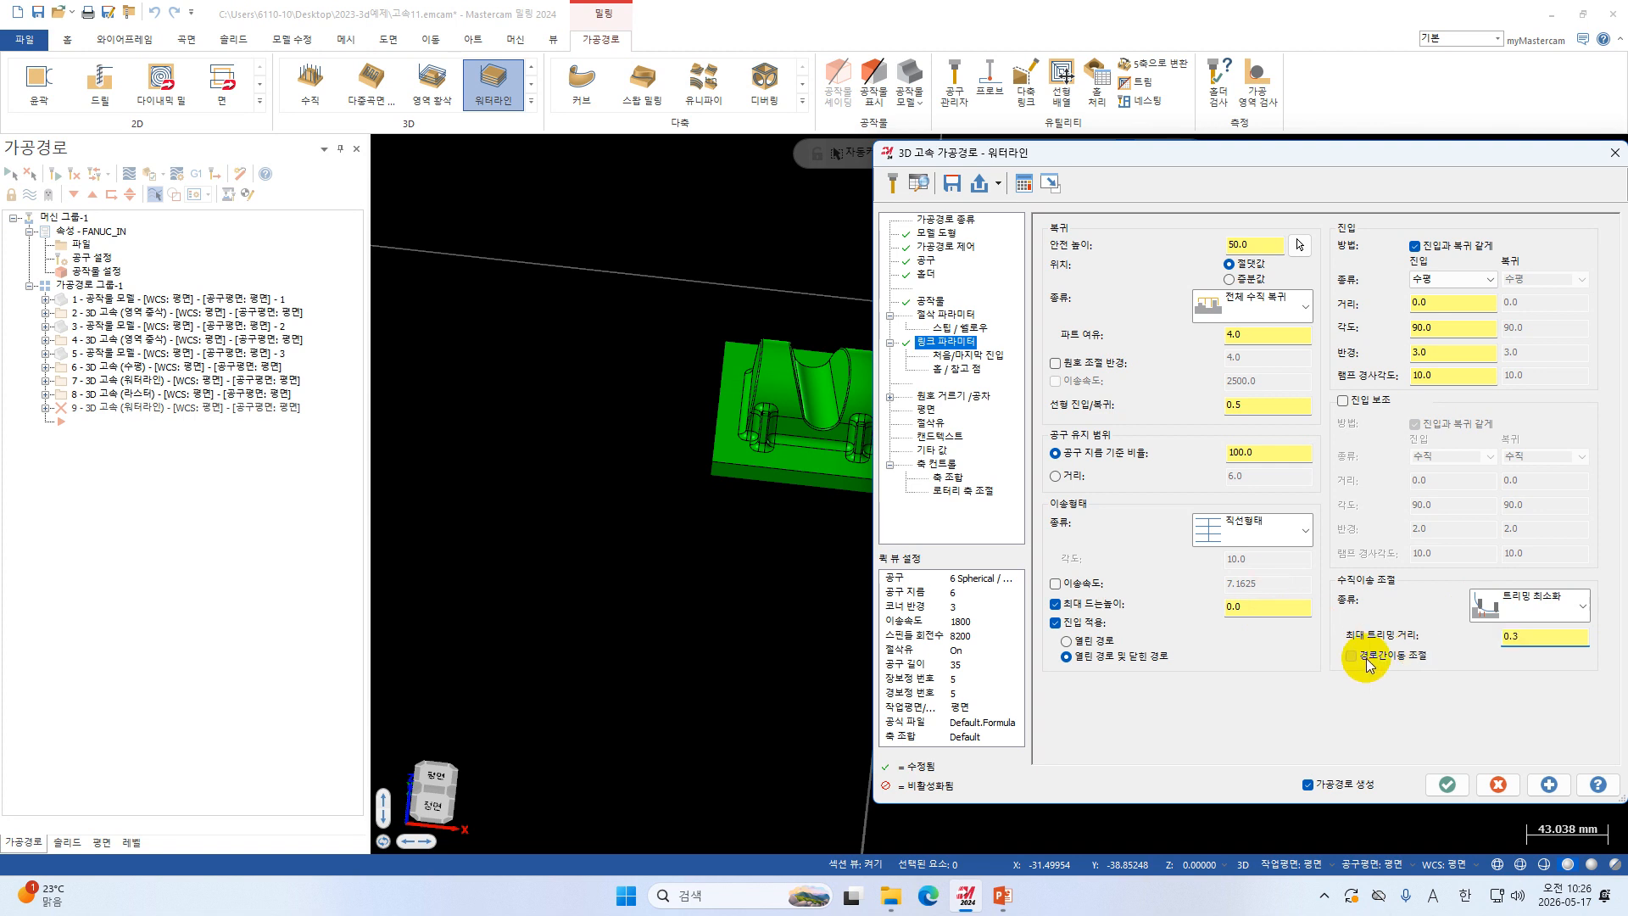
click(1352, 655)
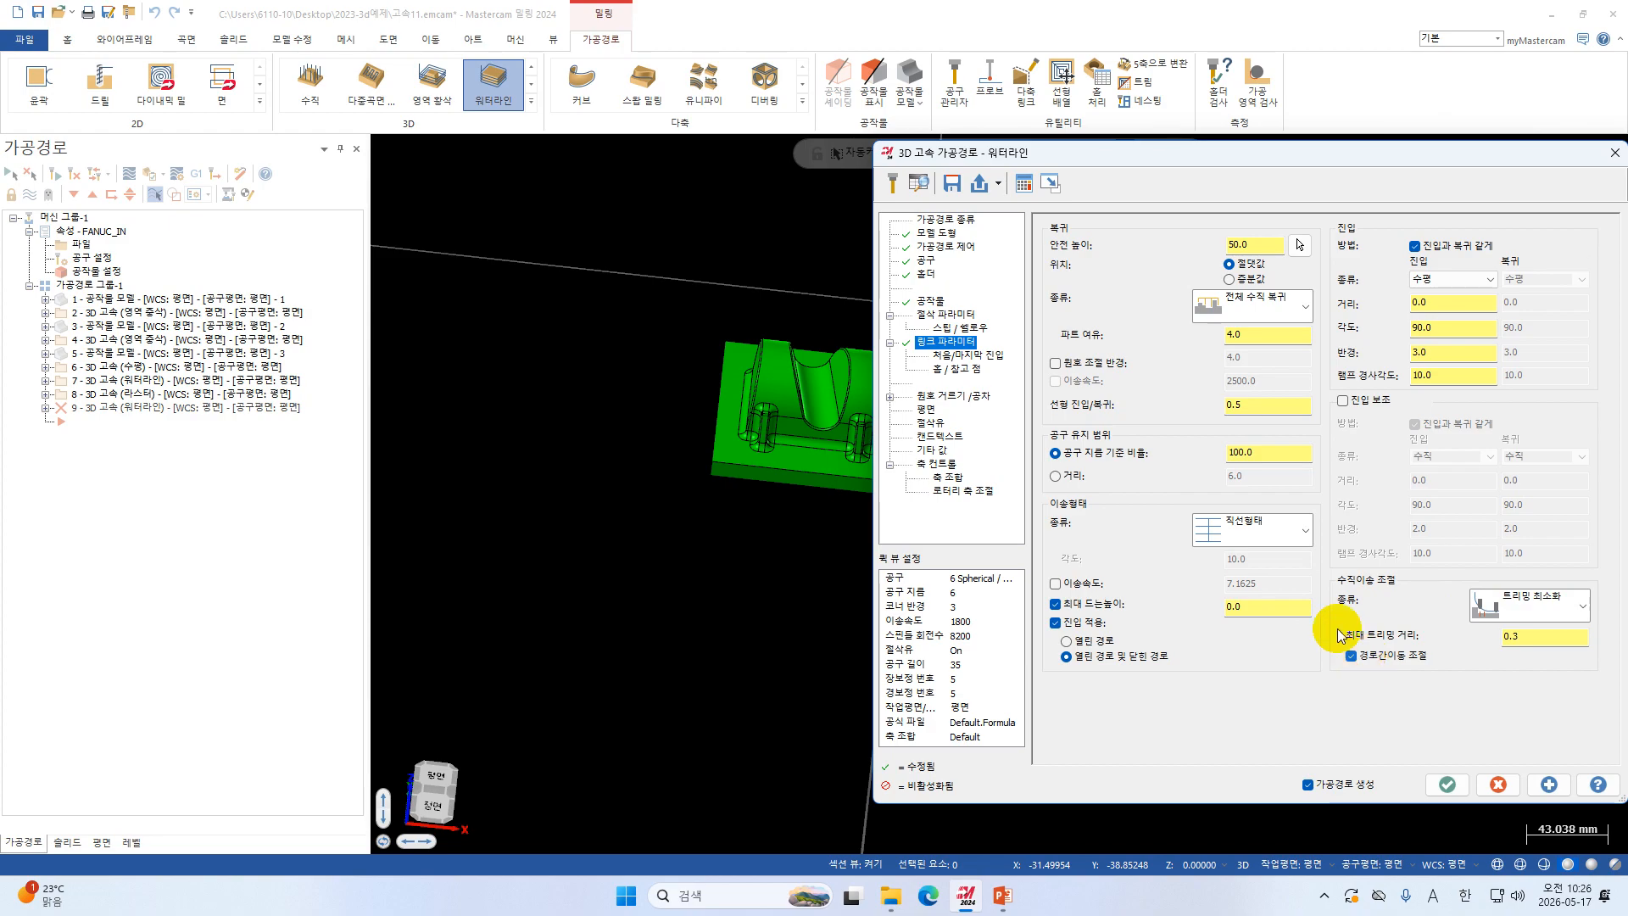
Check the arc filter tolerance and coolant settings, and accept the parameters to generate the Waterline rest toolpath.
click(971, 356)
click(976, 398)
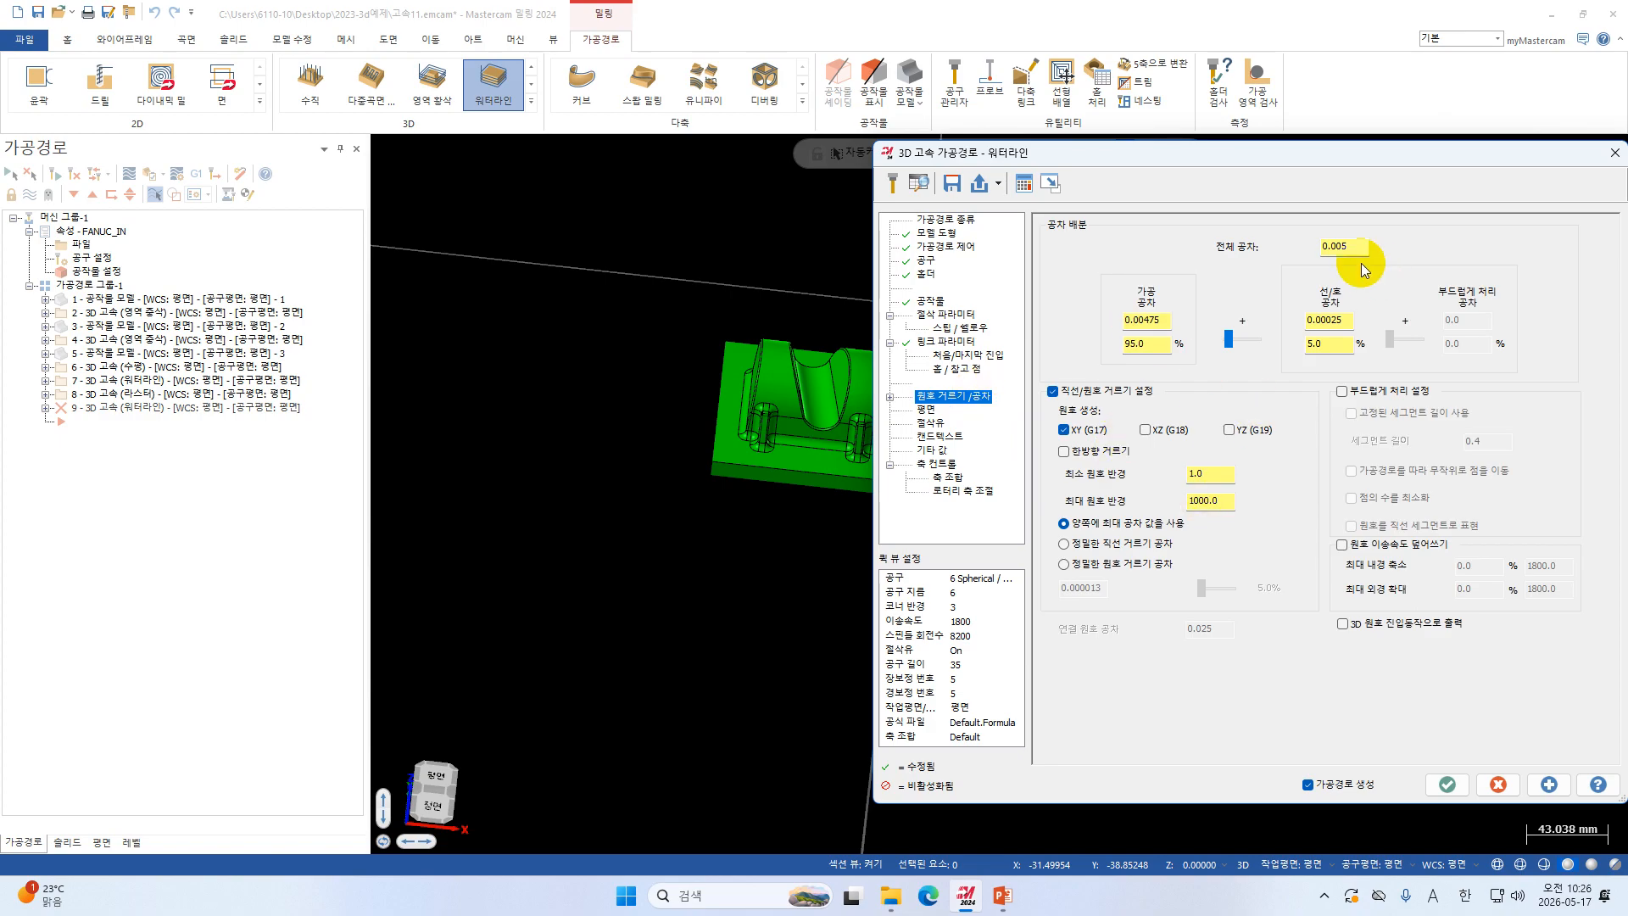
click(931, 423)
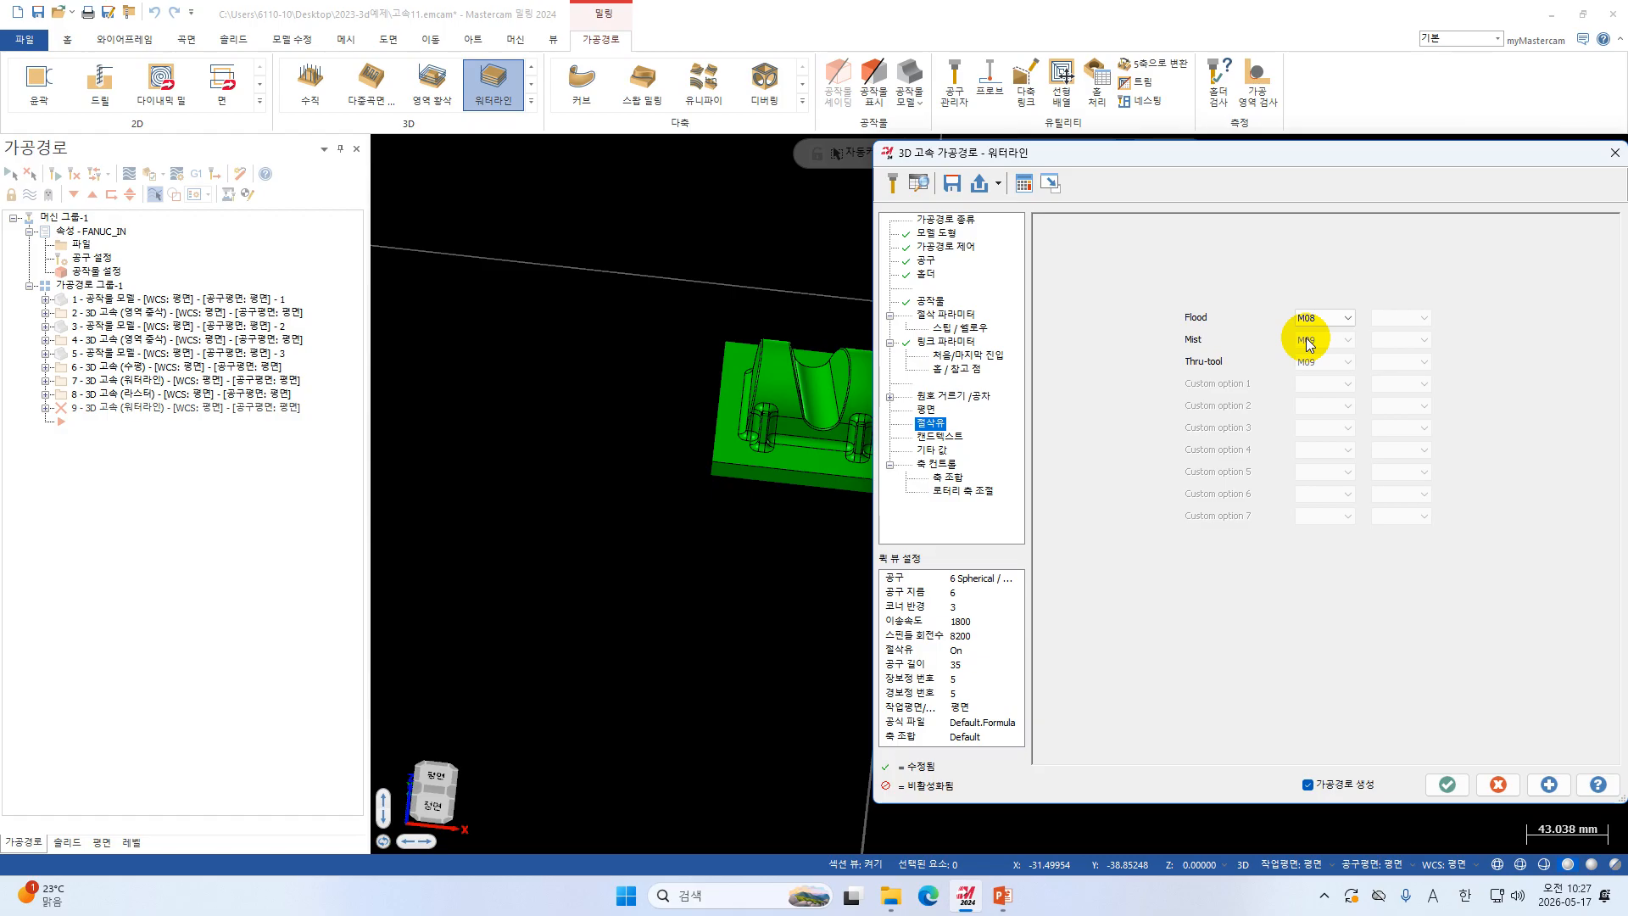
click(1444, 787)
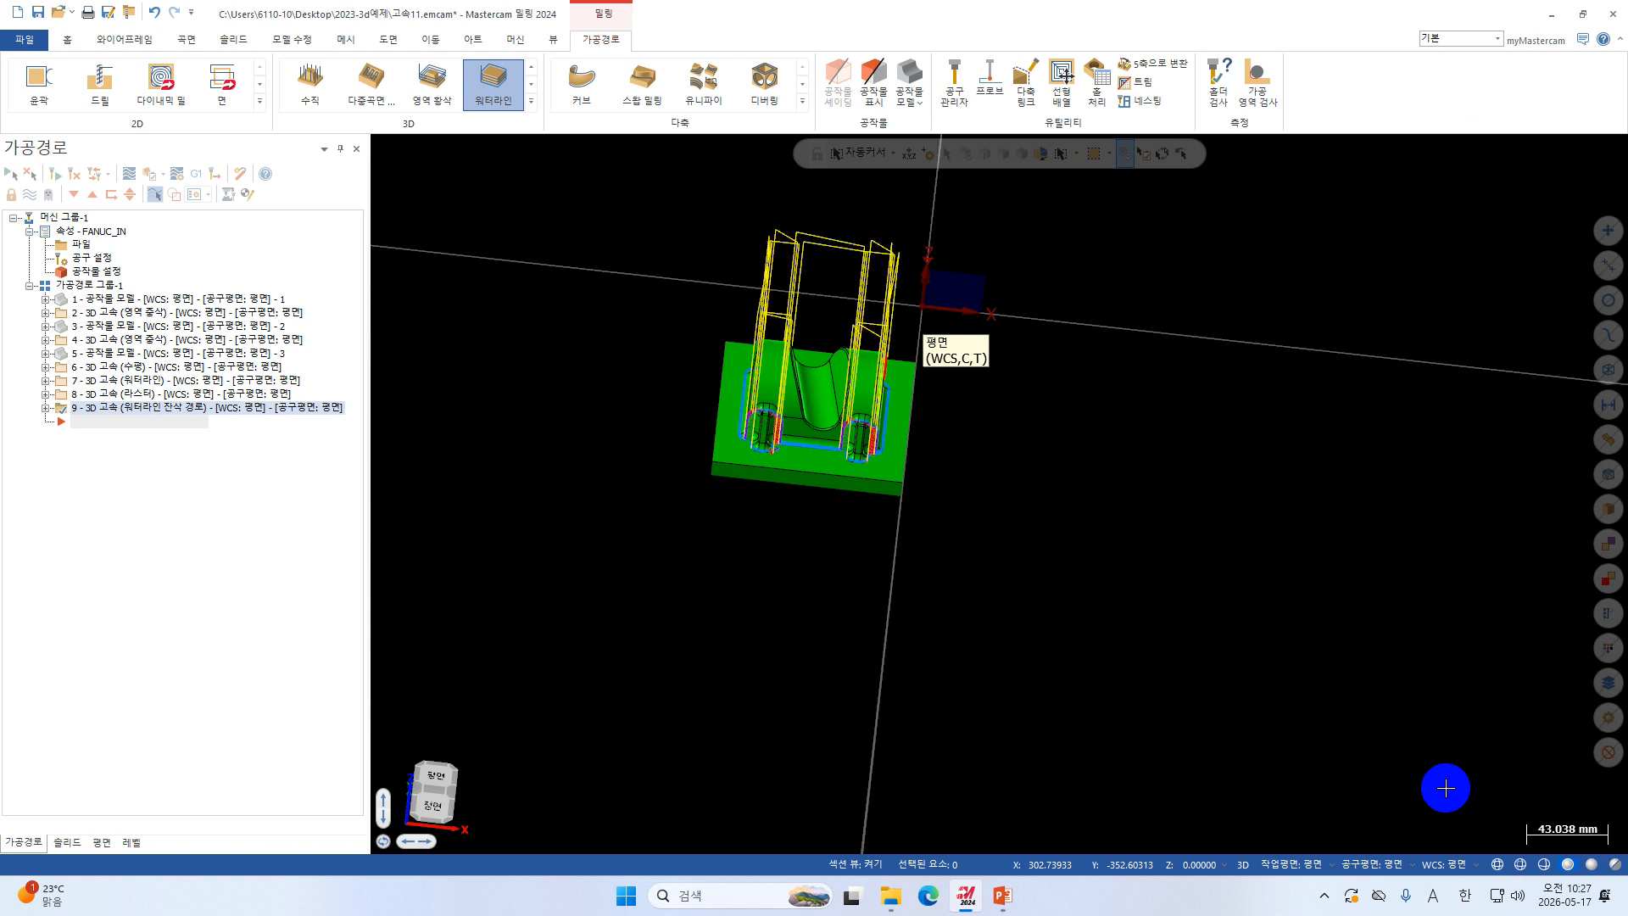
Set the clearance height to 10.0 in the Waterline rest toolpath's linking parameters and regenerate the toolpath.
scroll(780, 417, down, 4)
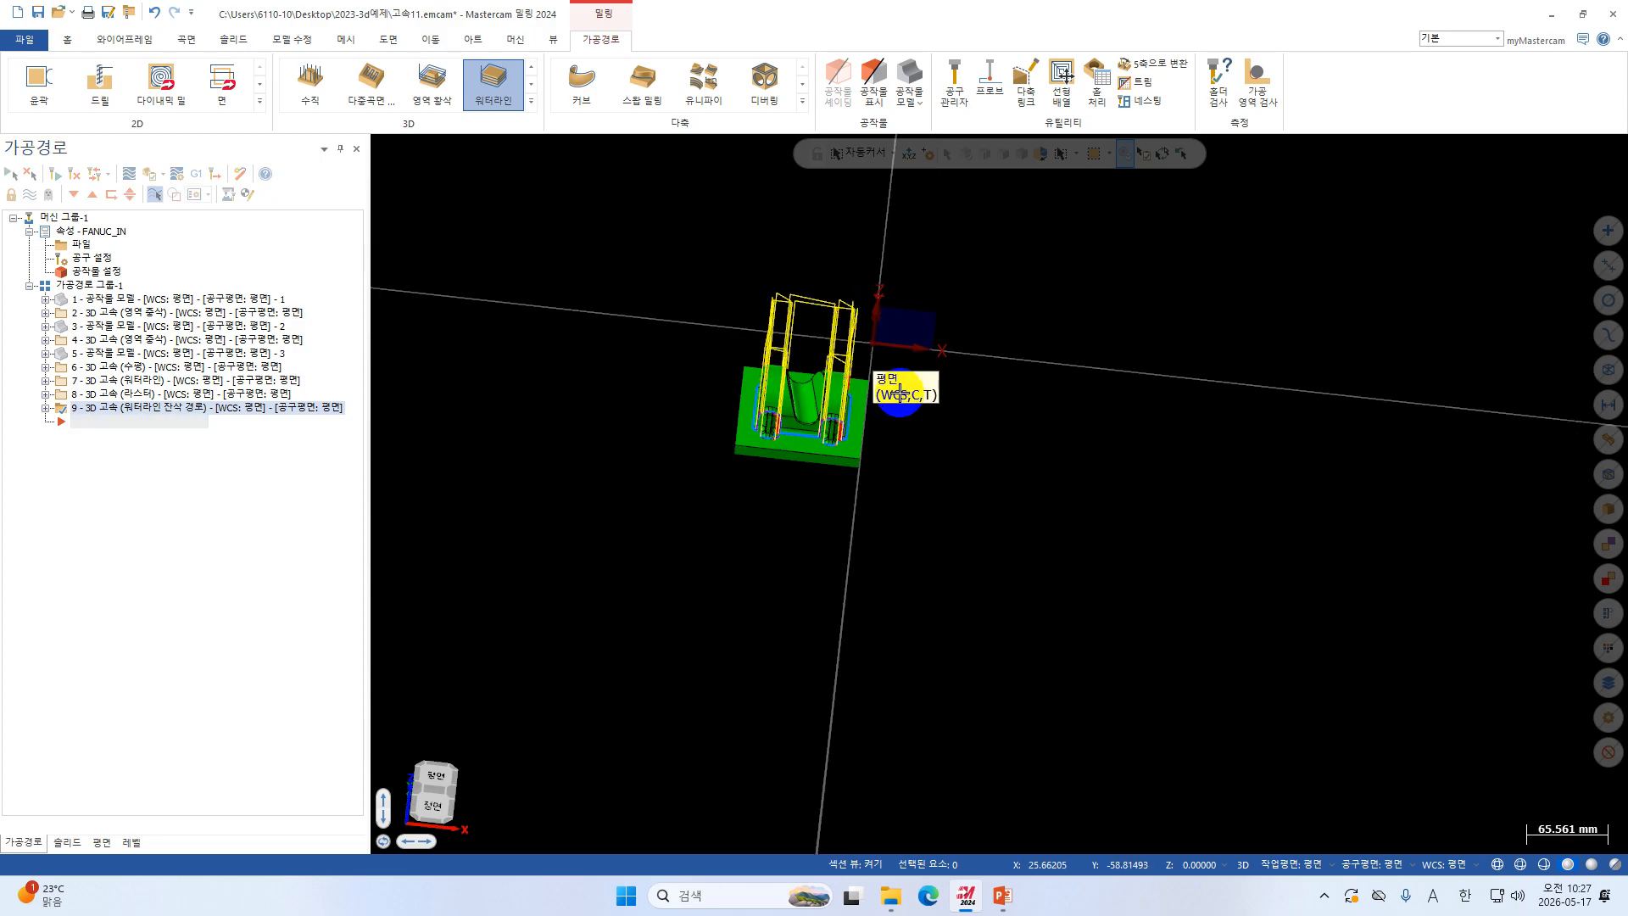
scroll(857, 383, up, 7)
middle_drag(789, 395, 567, 447)
scroll(731, 470, up, 4)
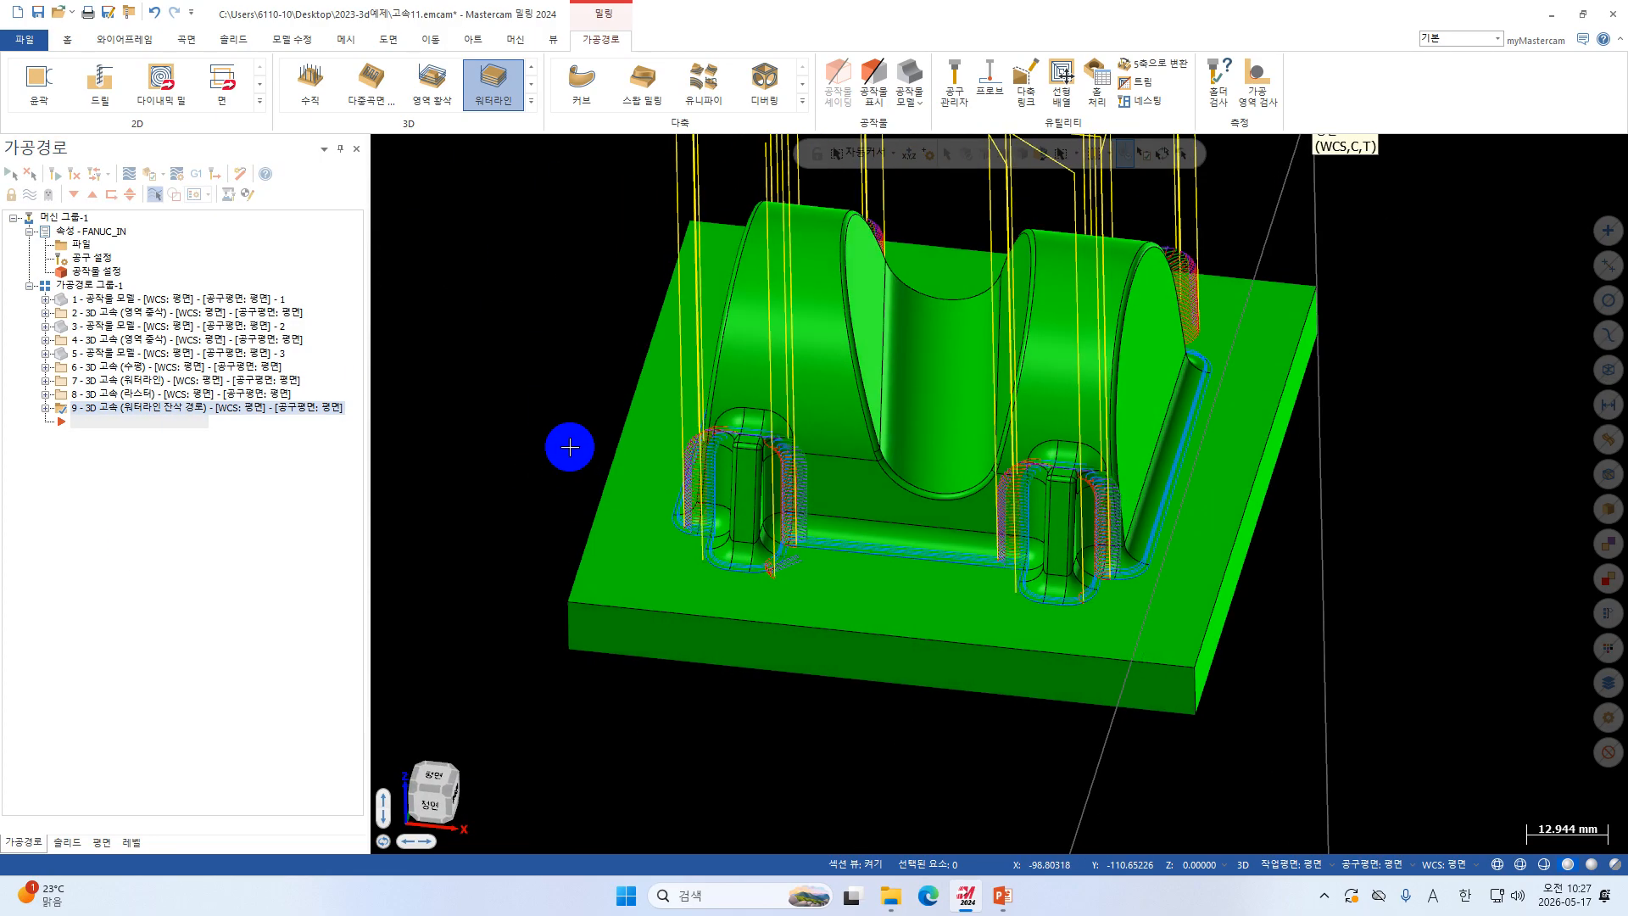
click(49, 414)
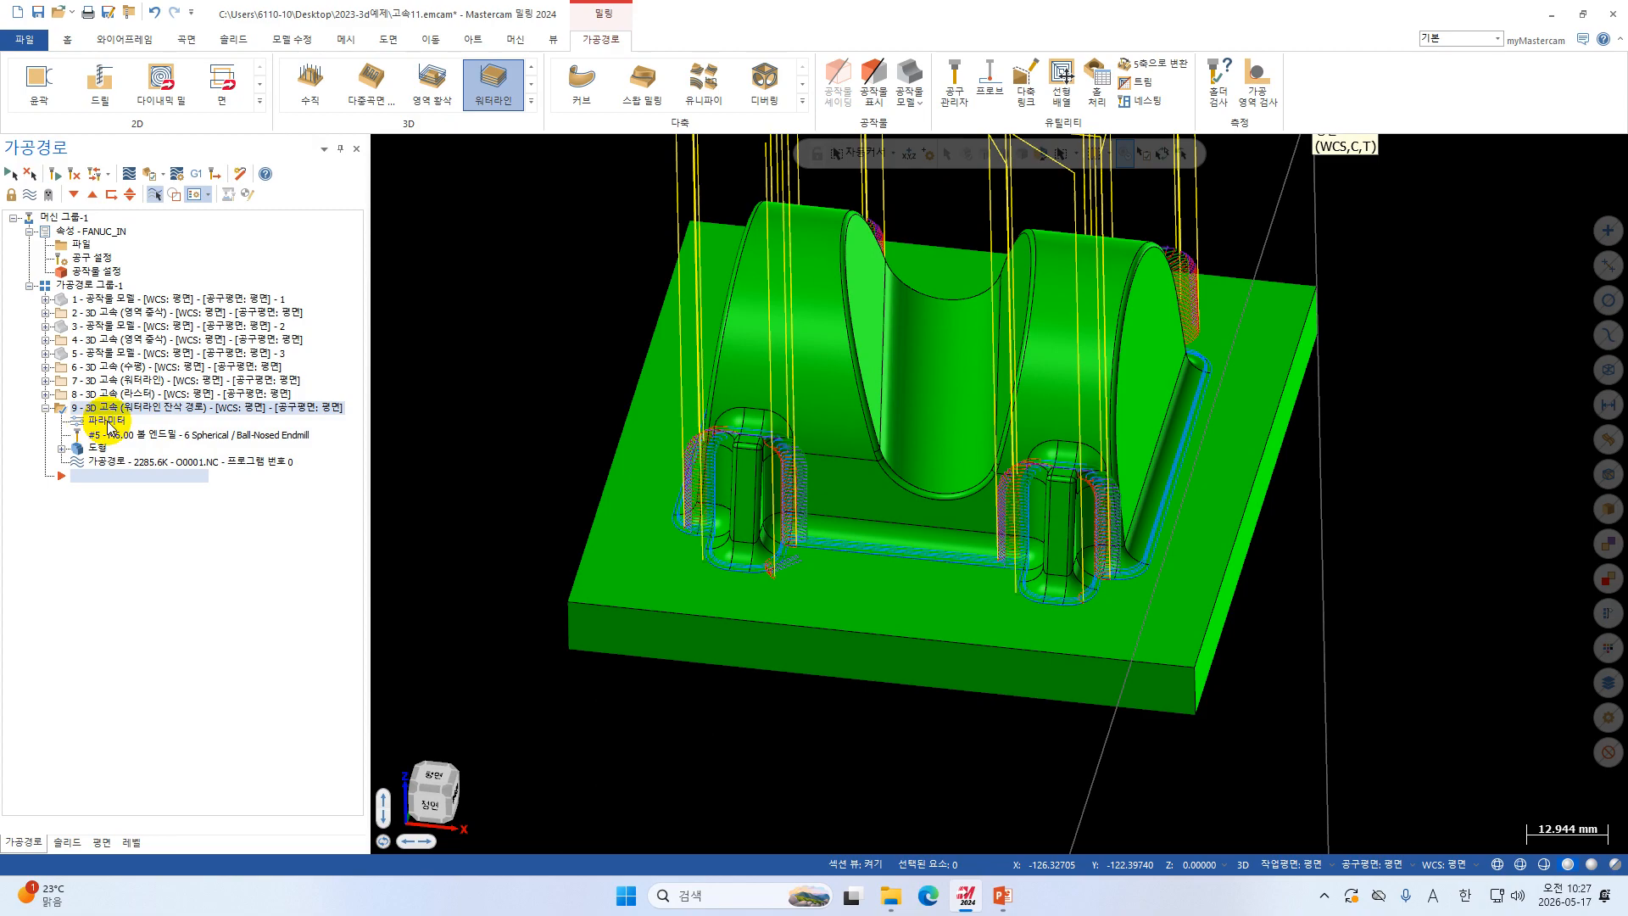
click(108, 426)
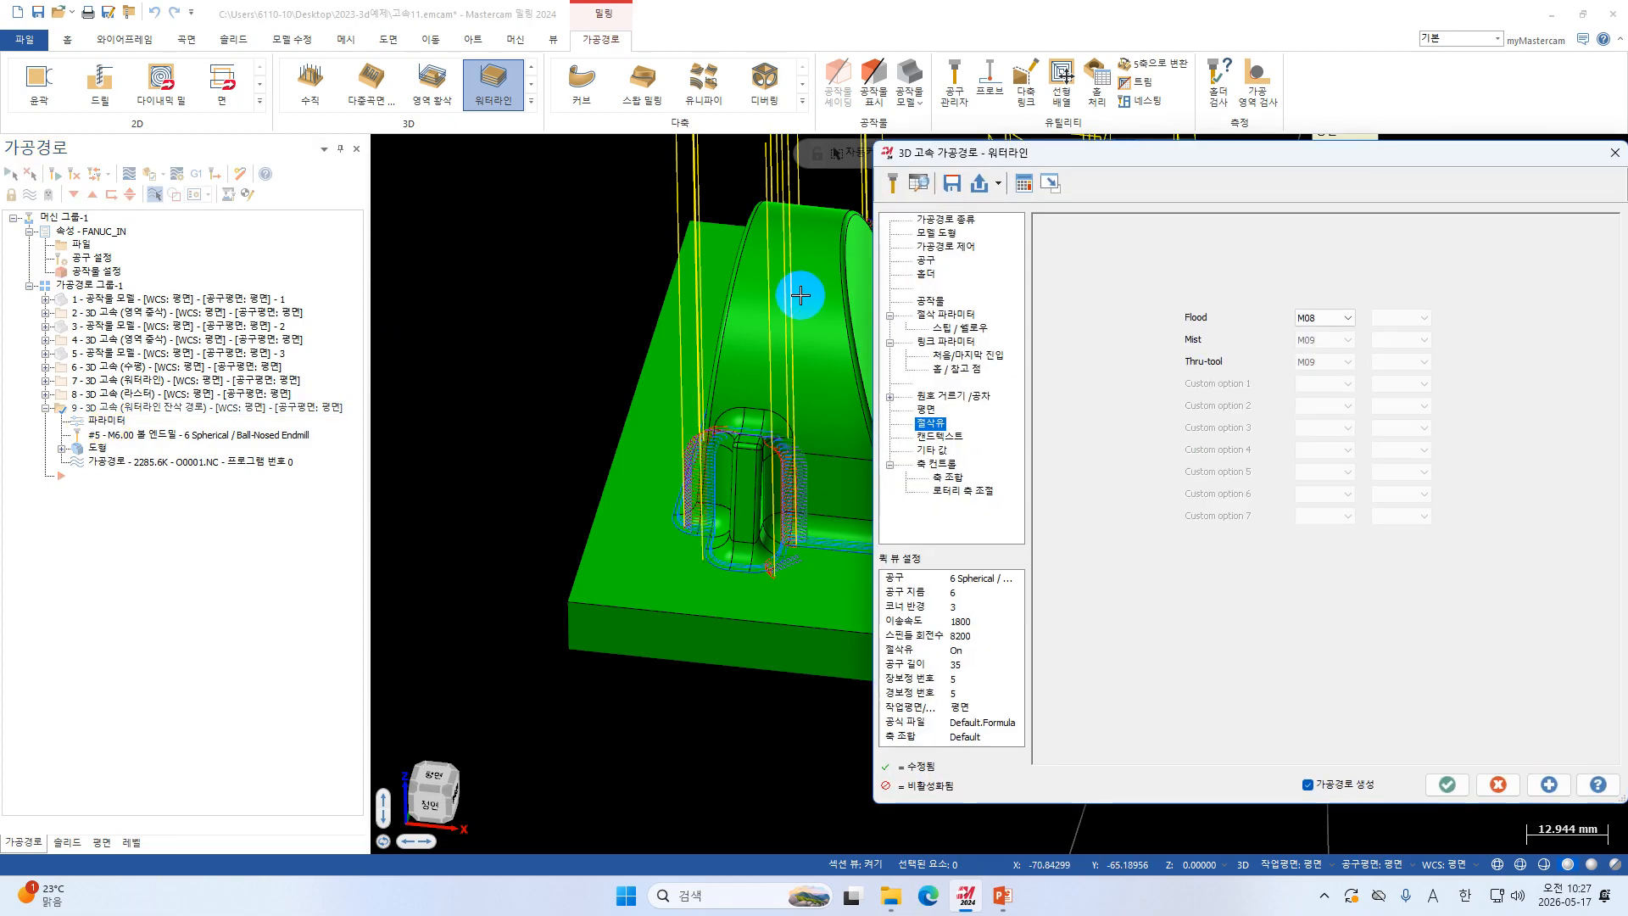
click(941, 314)
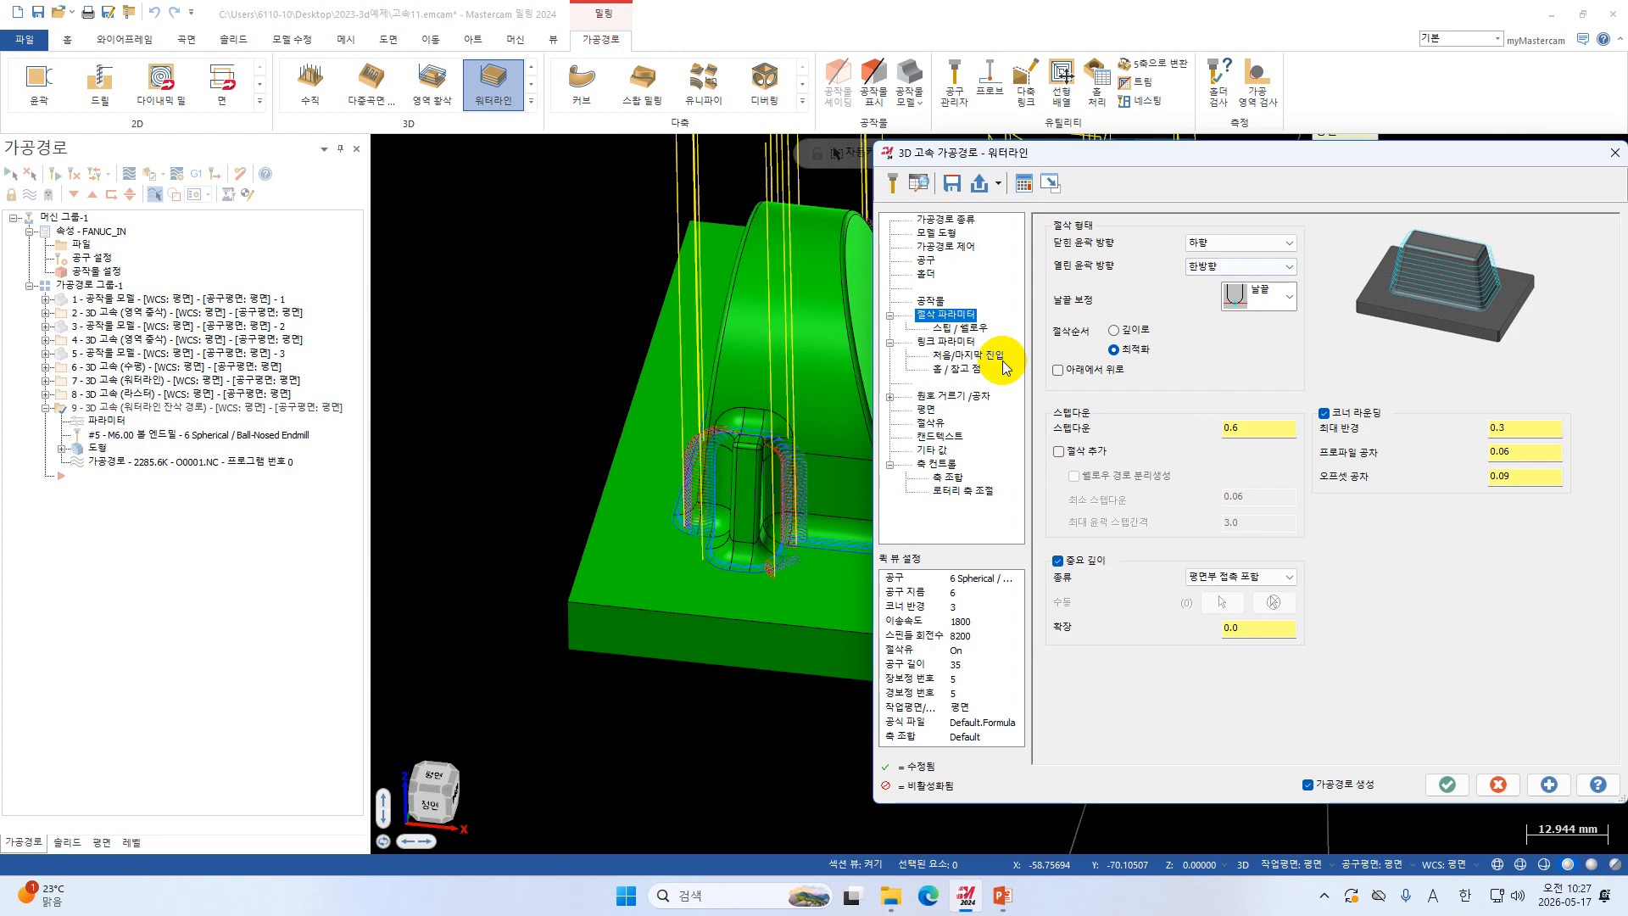
click(943, 341)
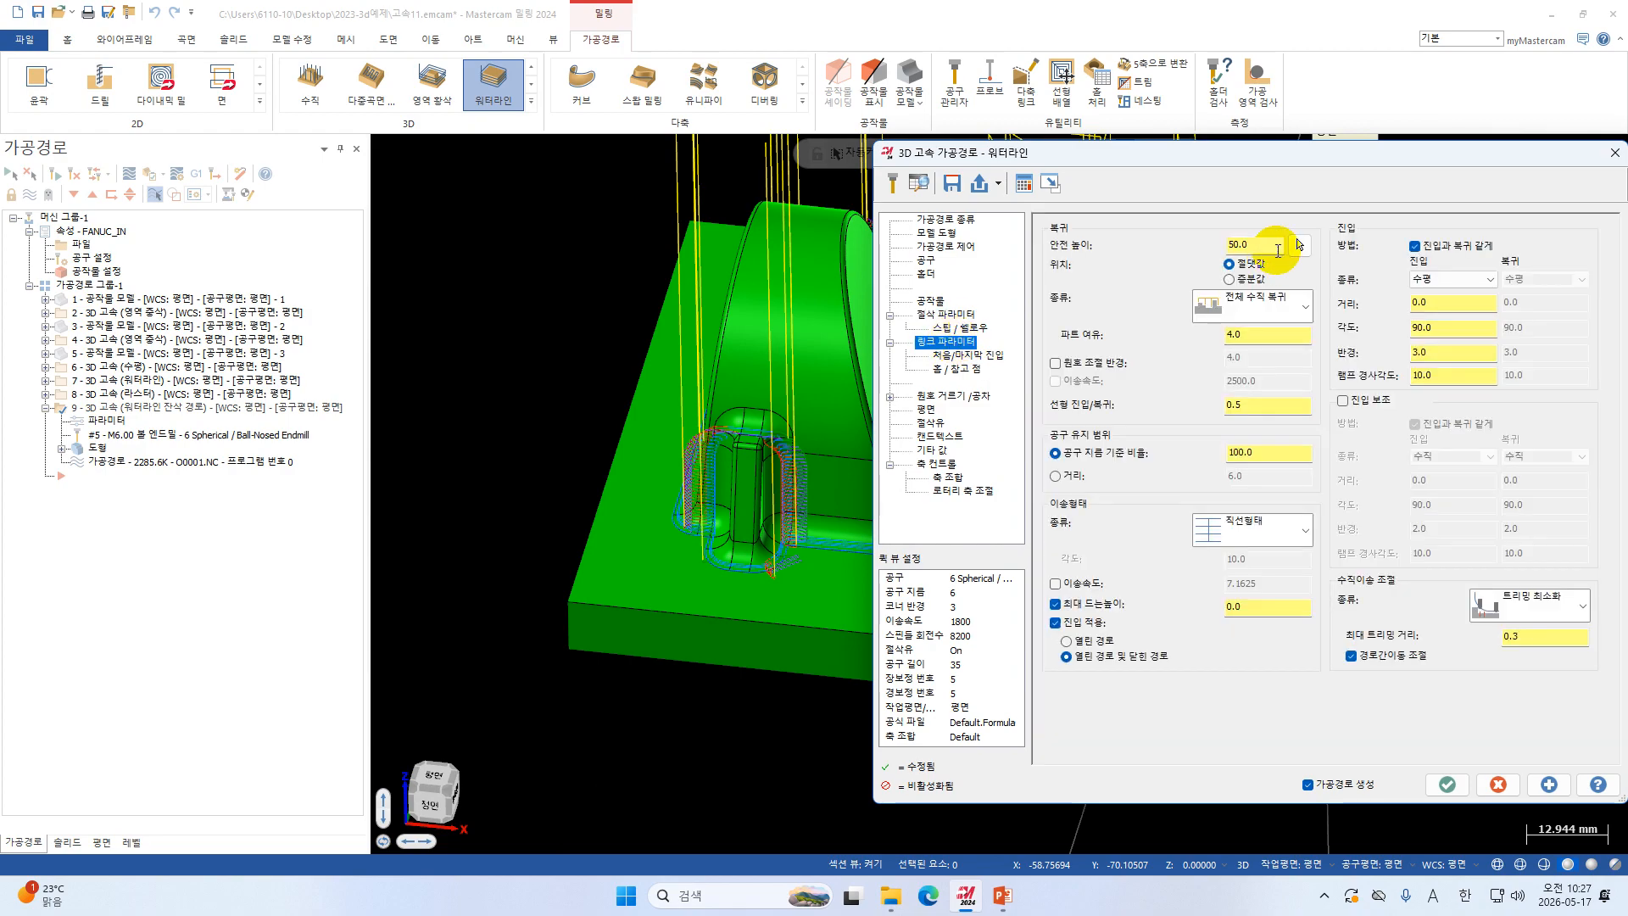
drag(1275, 247, 1072, 260)
text(10)
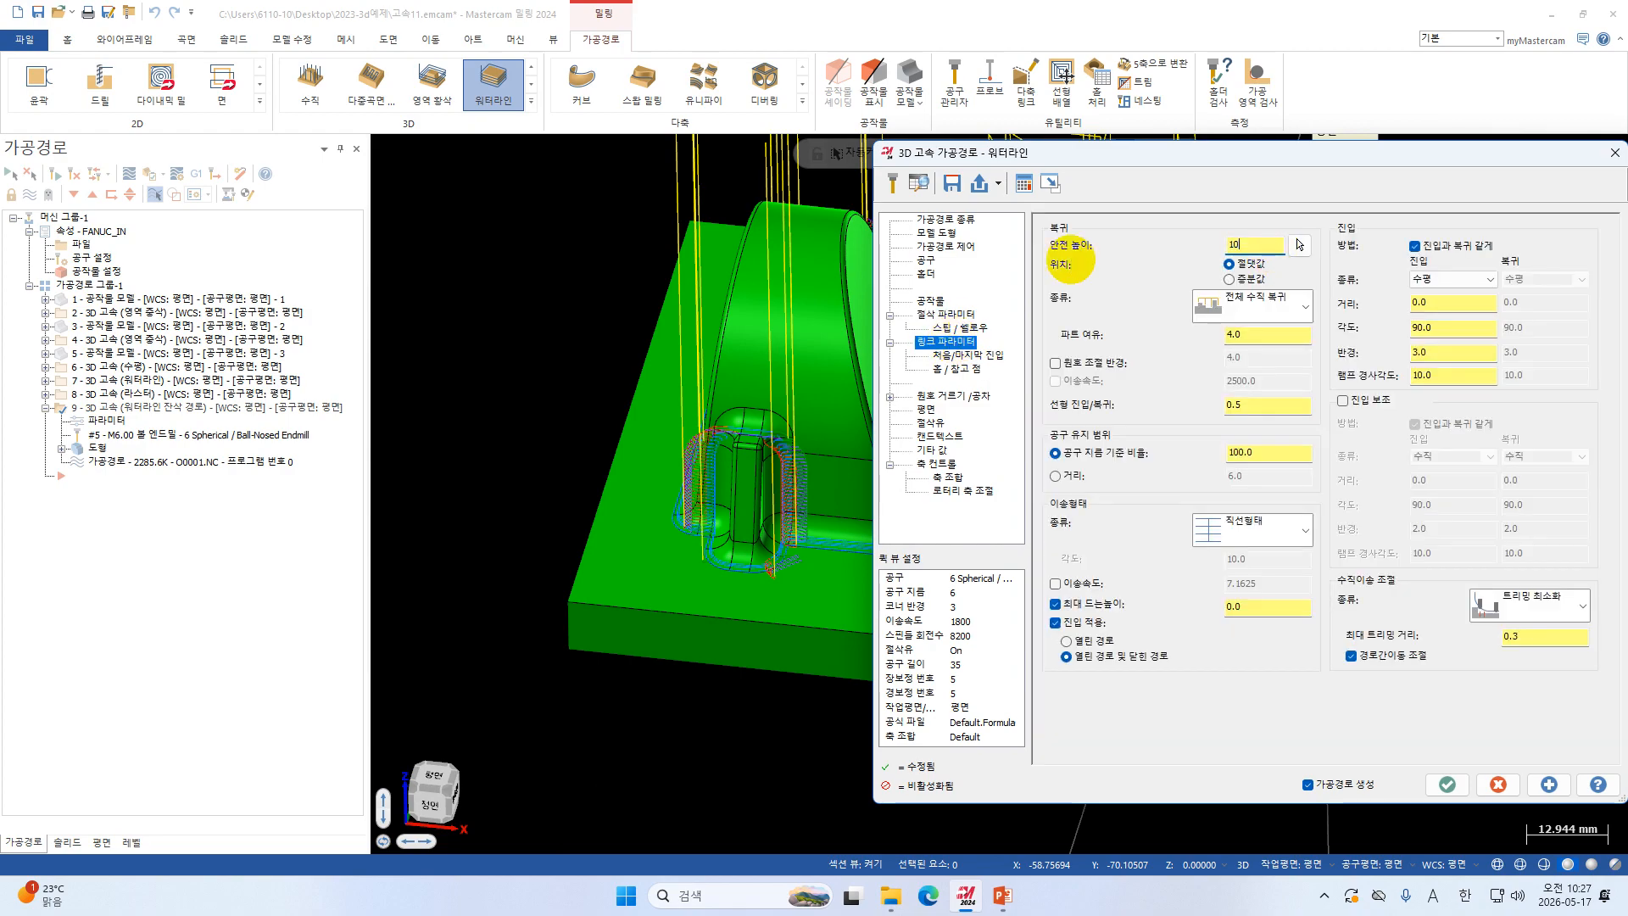
key(Return)
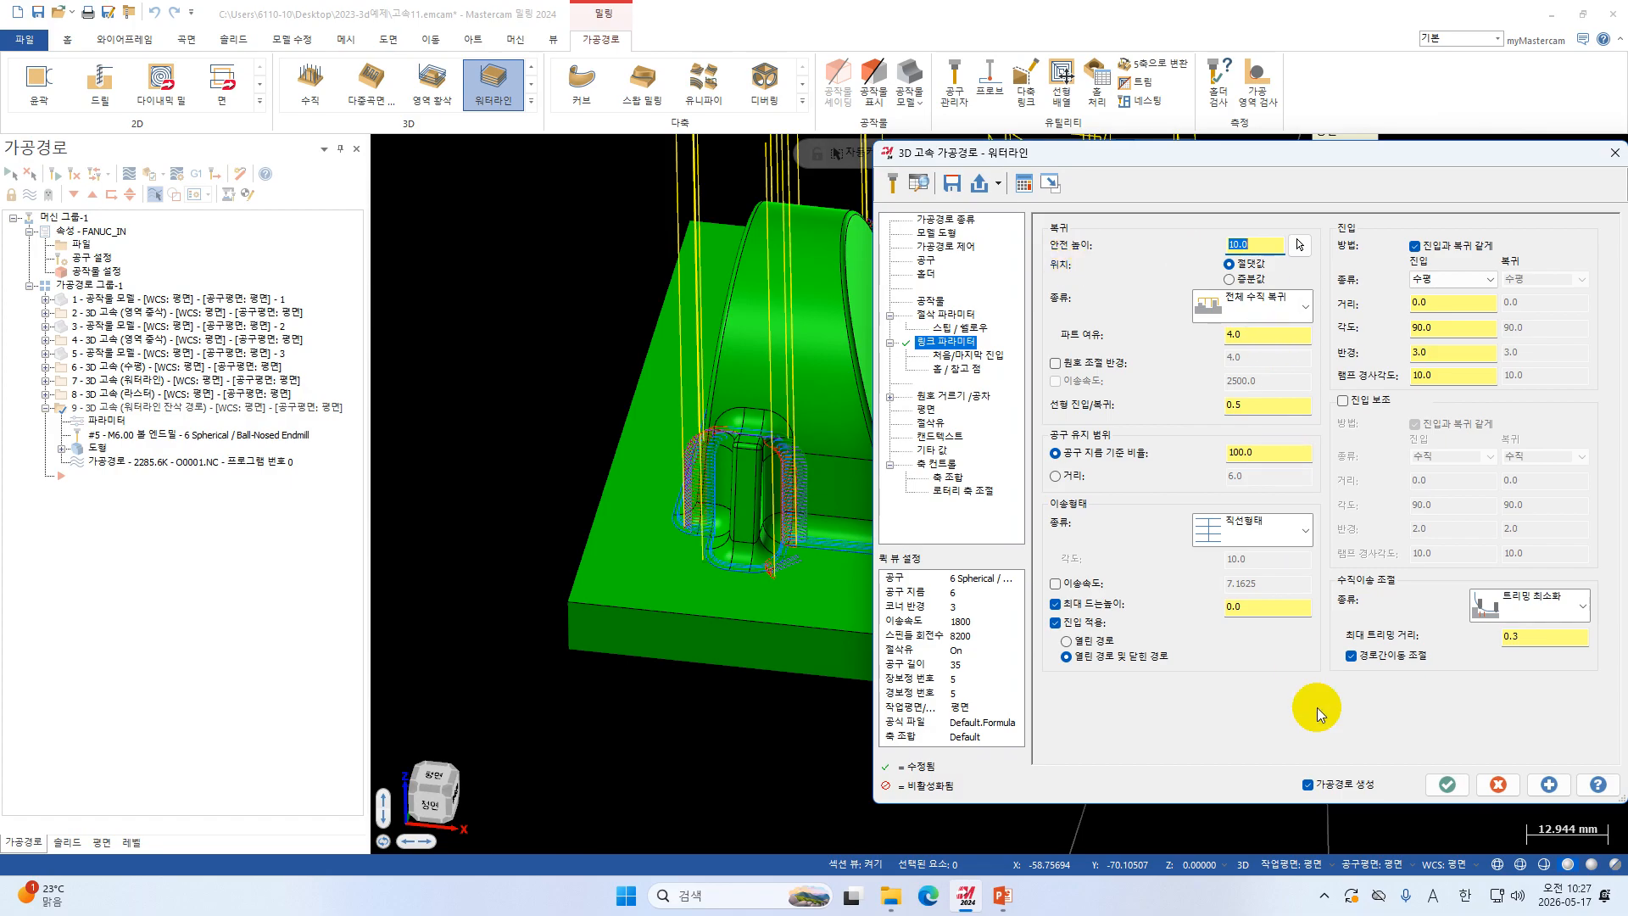
click(1445, 786)
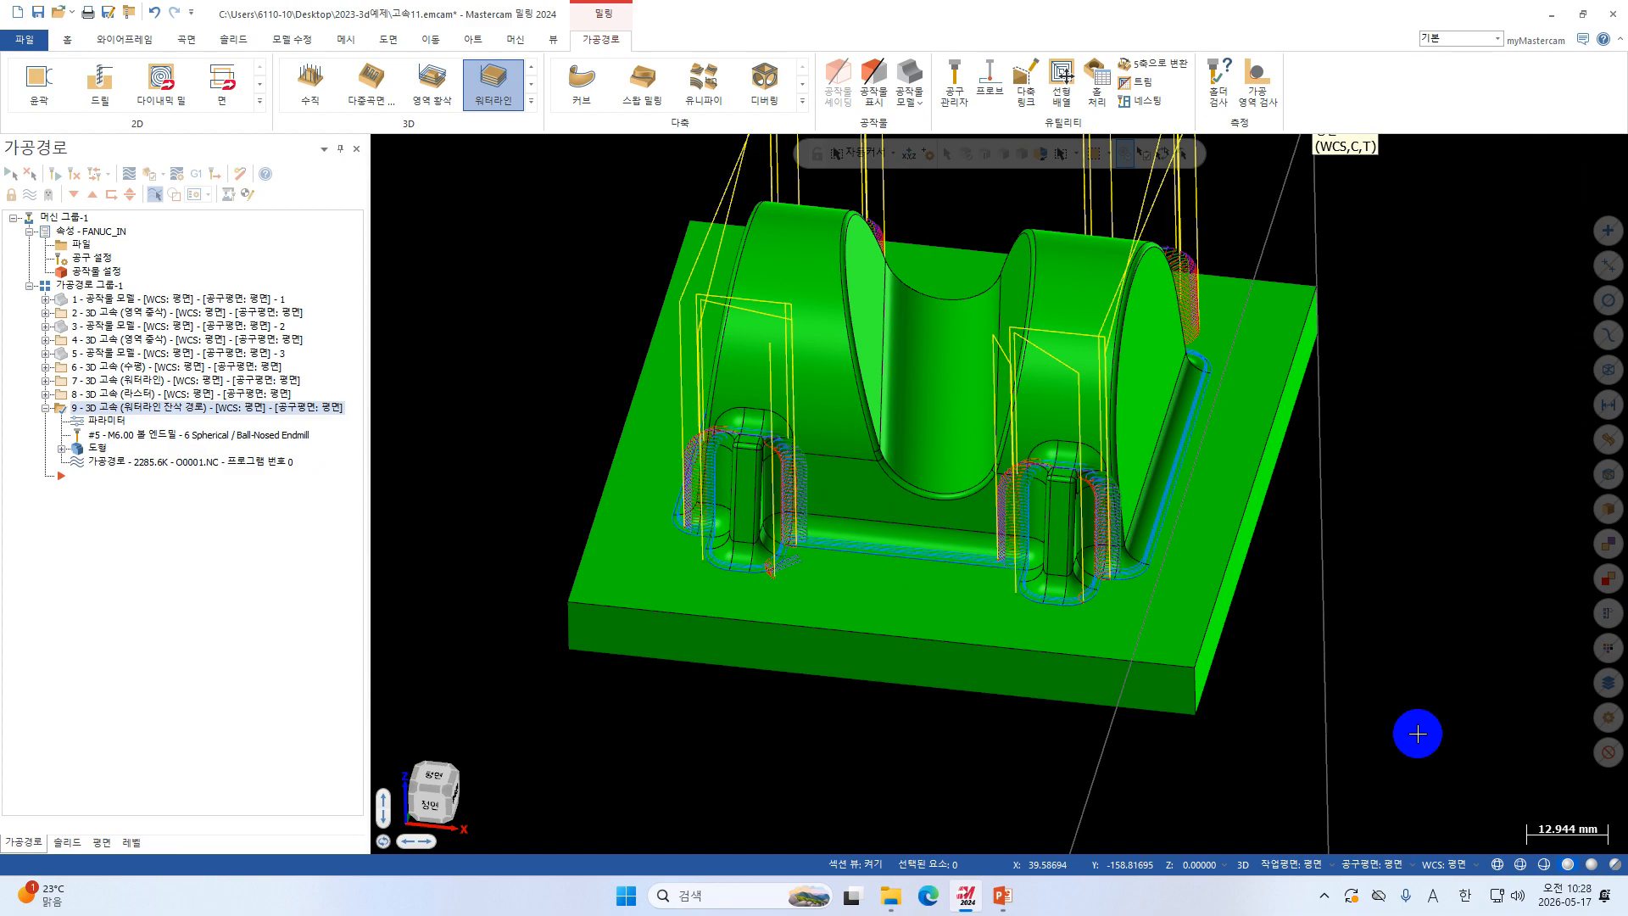
Examine the regenerated Waterline rest toolpath and its retract moves around the ribs and base fillets.
middle_drag(1417, 730, 1054, 592)
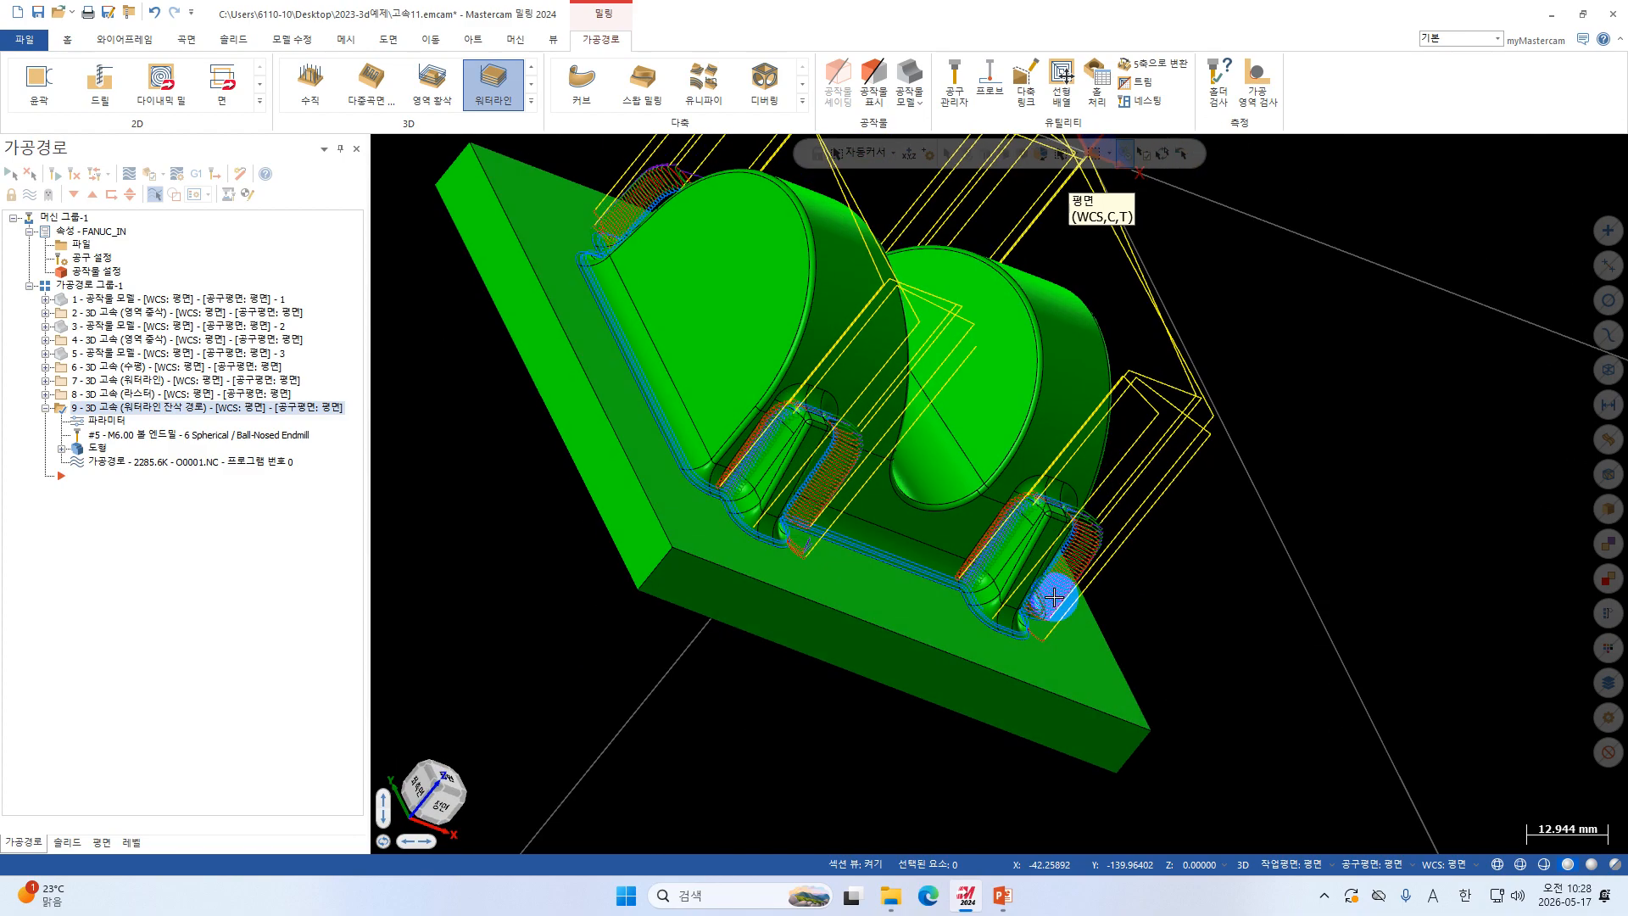
scroll(796, 542, up, 2)
scroll(1195, 625, down, 1)
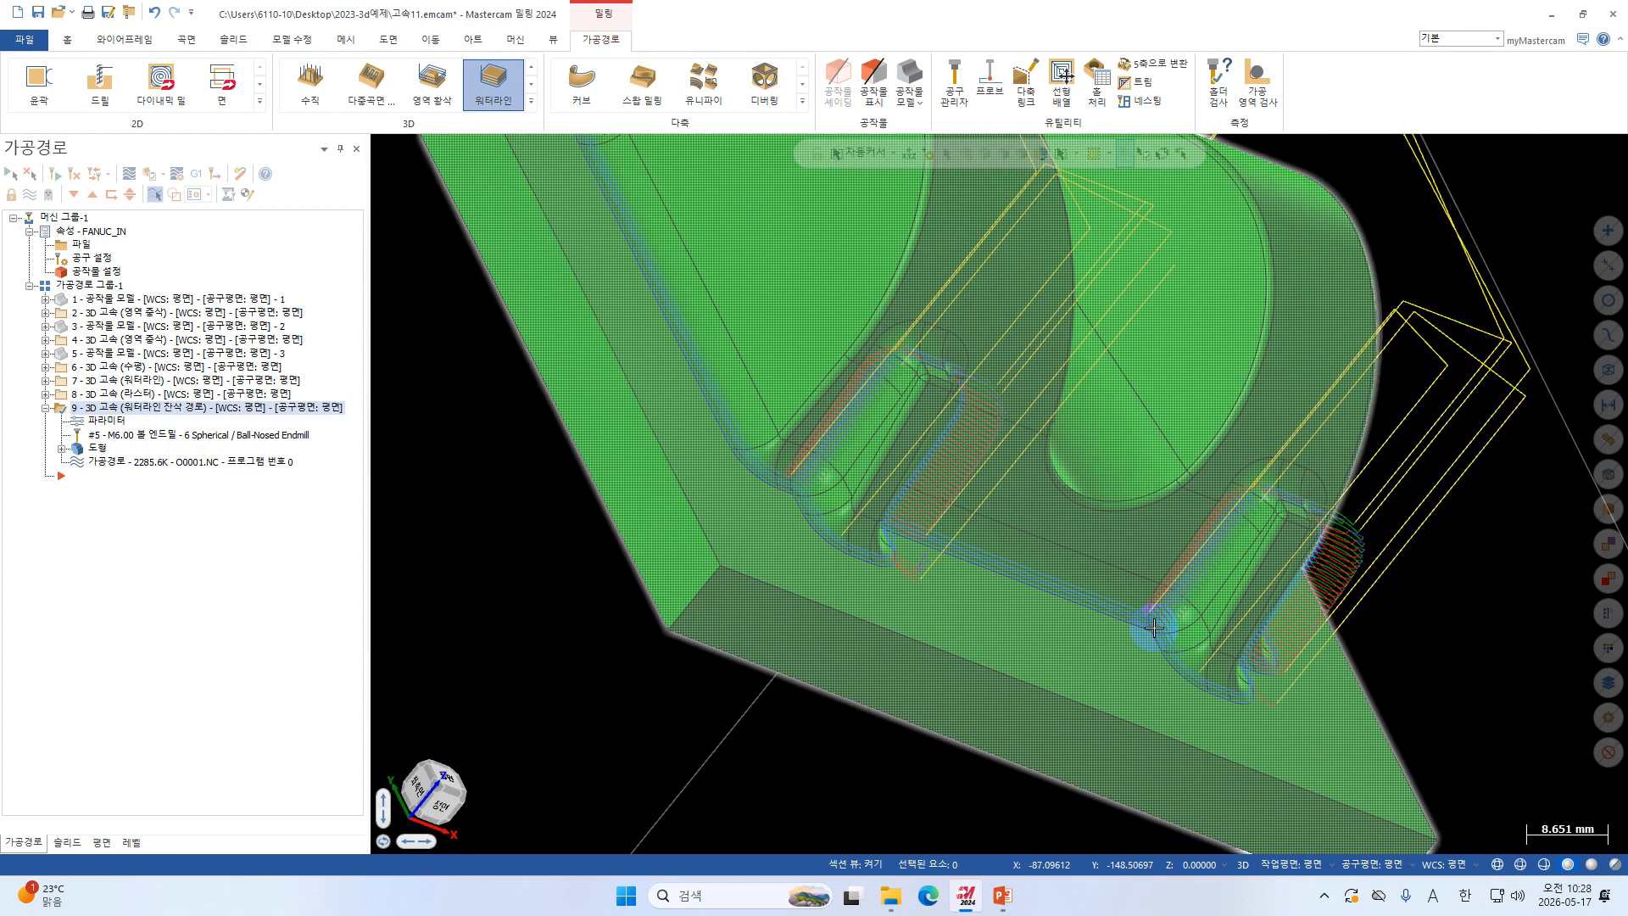
middle_drag(1187, 628, 928, 563)
scroll(1104, 604, up, 5)
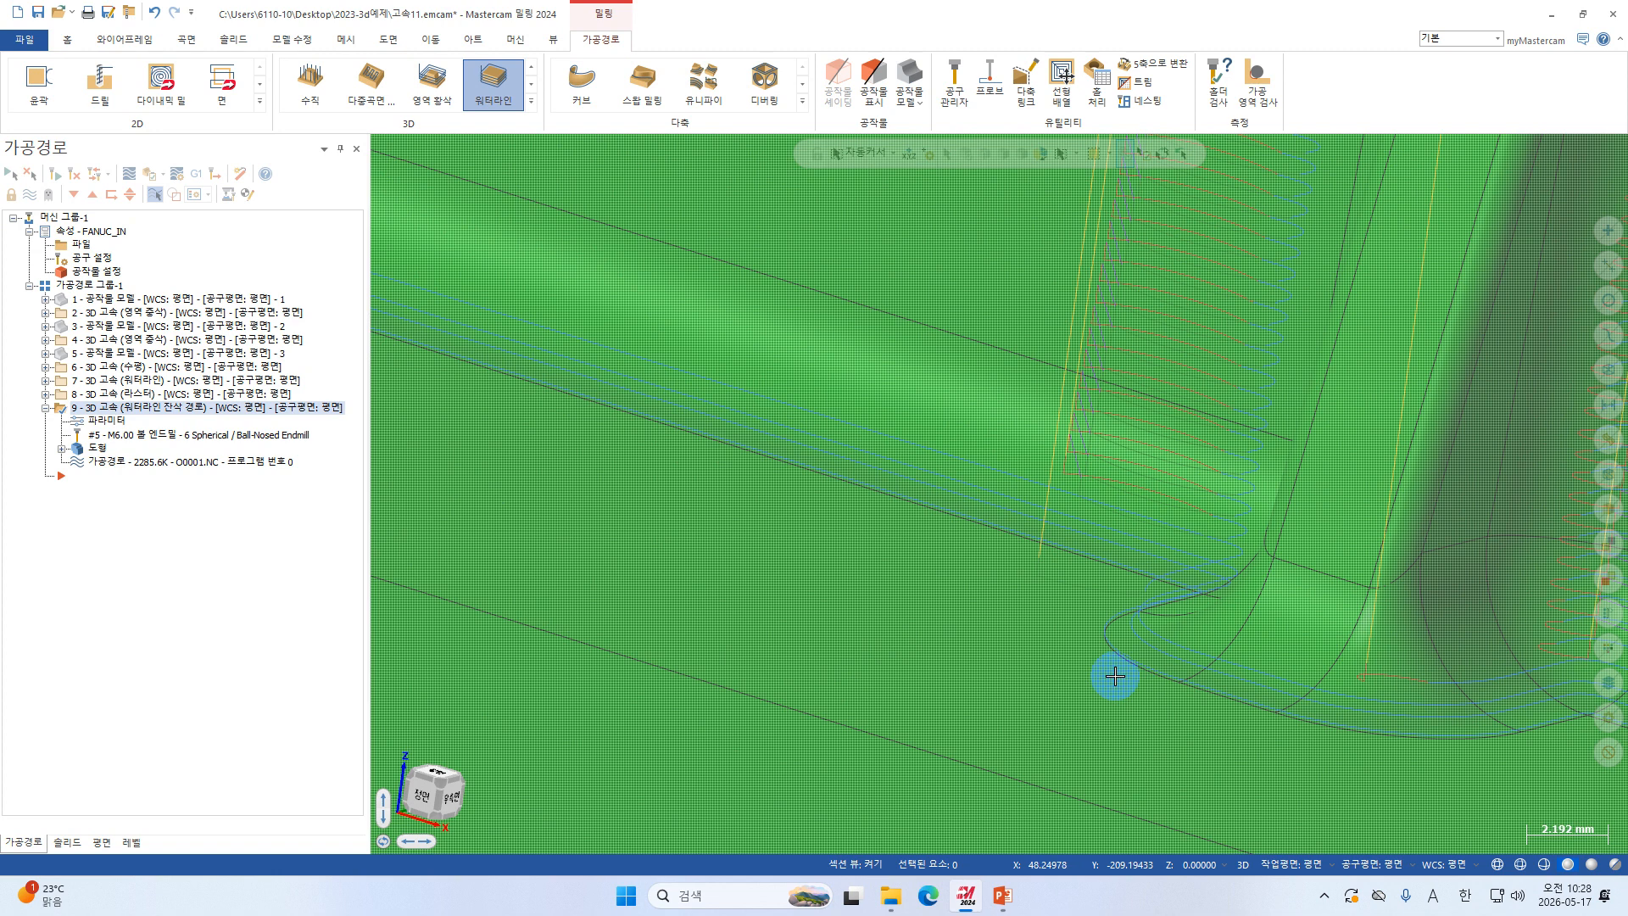
scroll(1175, 683, down, 4)
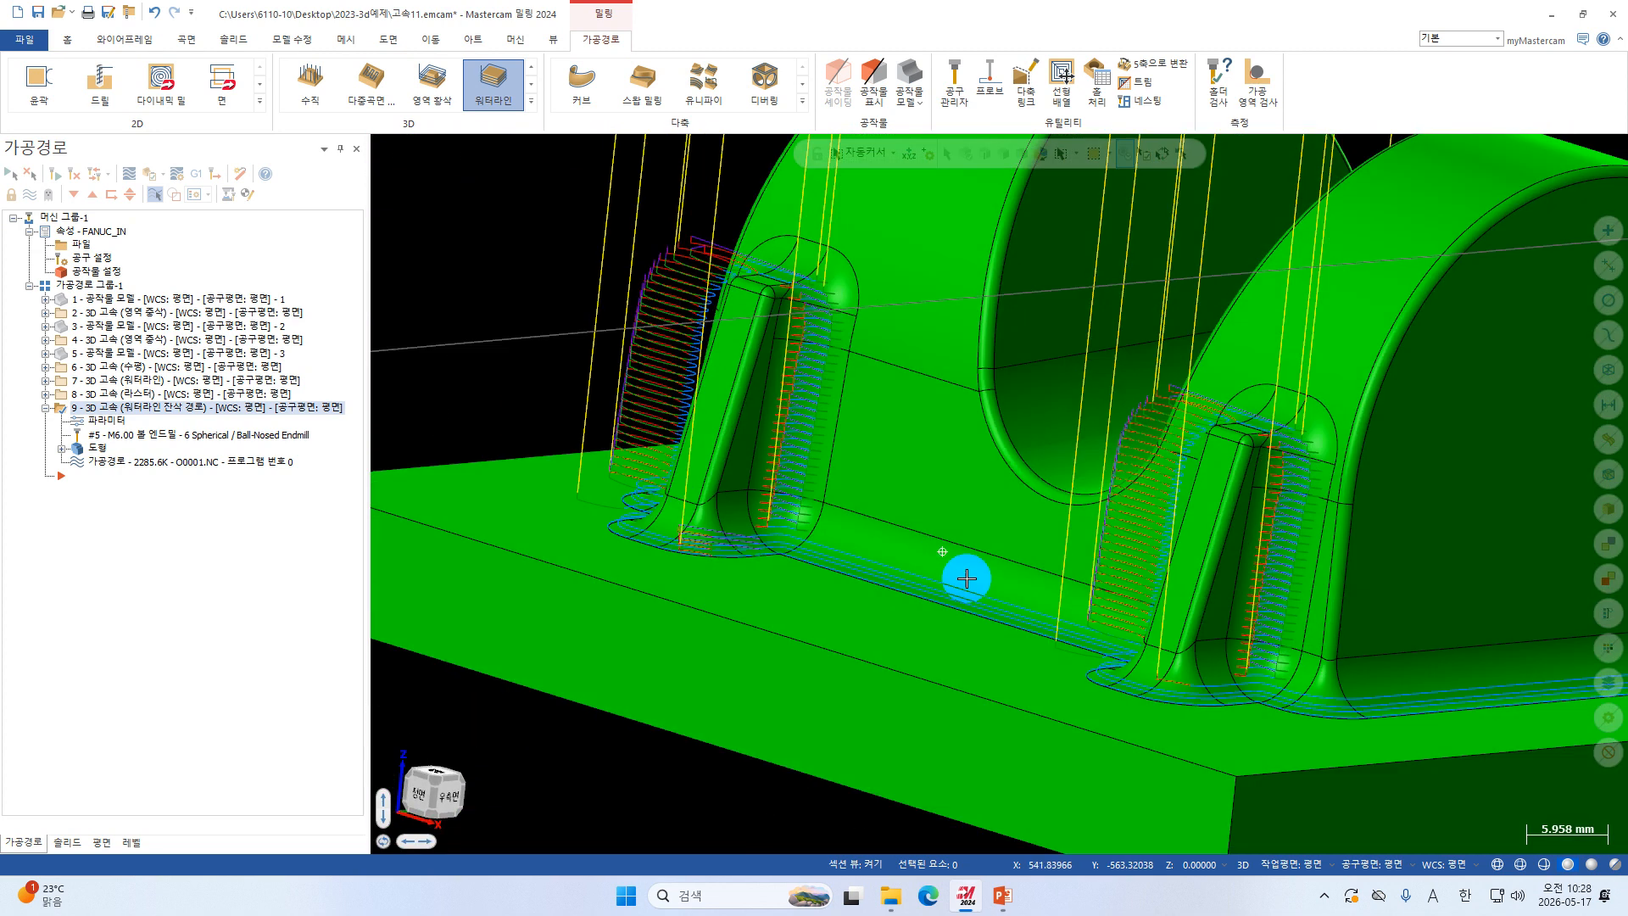
middle_drag(966, 578, 1148, 548)
scroll(1000, 625, down, 2)
scroll(902, 407, up, 2)
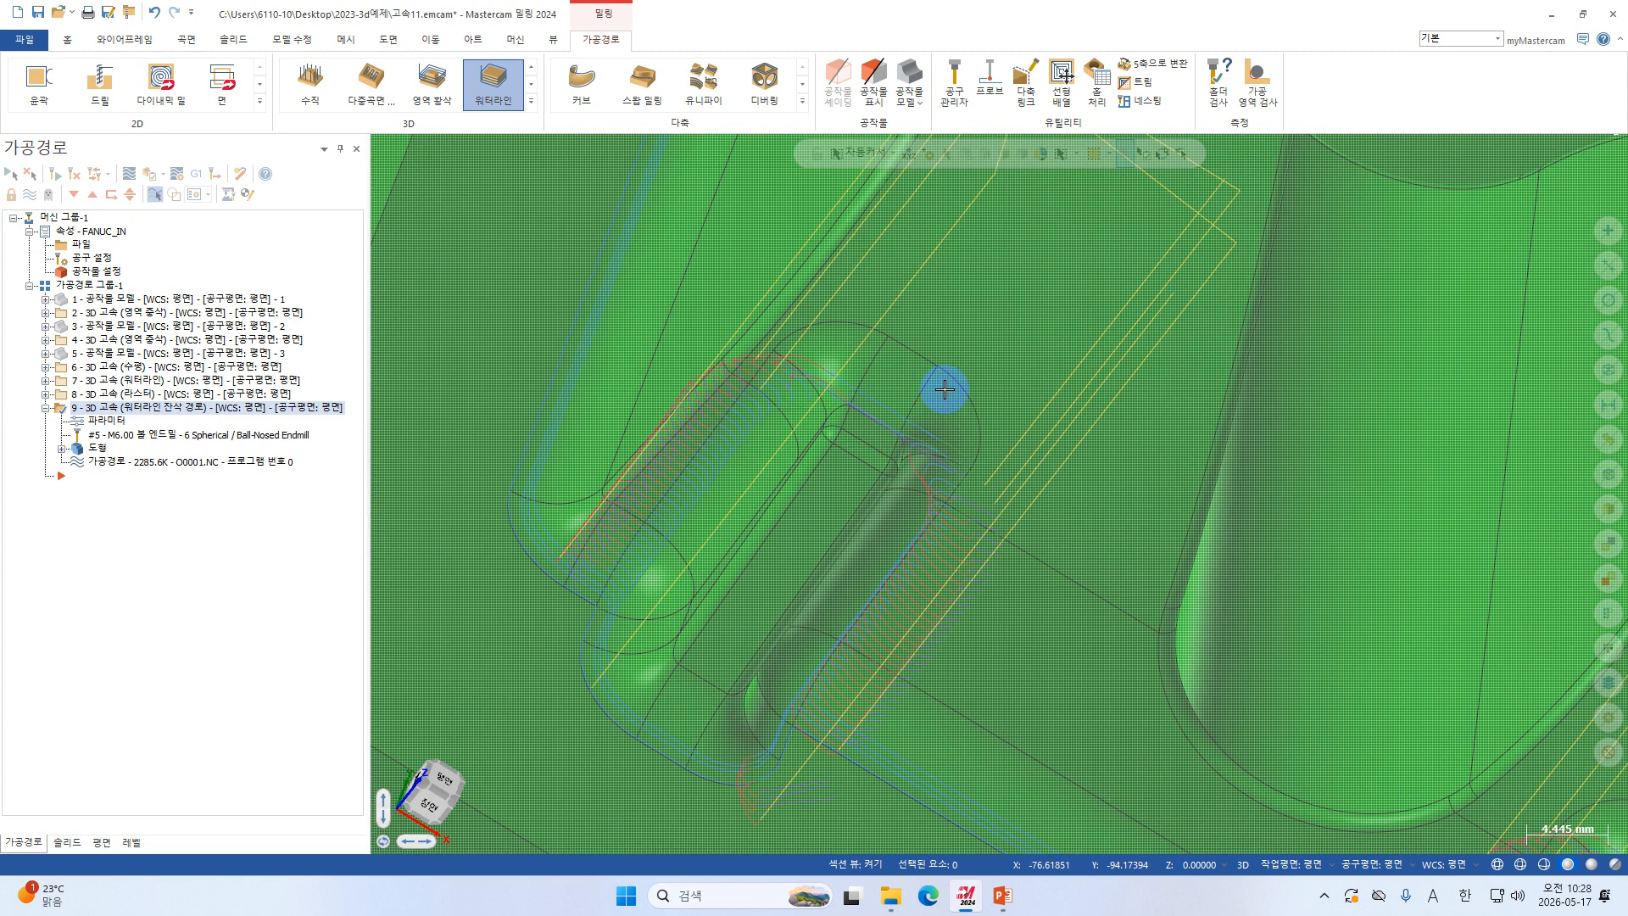
scroll(912, 498, down, 2)
scroll(909, 504, down, 2)
middle_drag(912, 506, 867, 467)
click(46, 408)
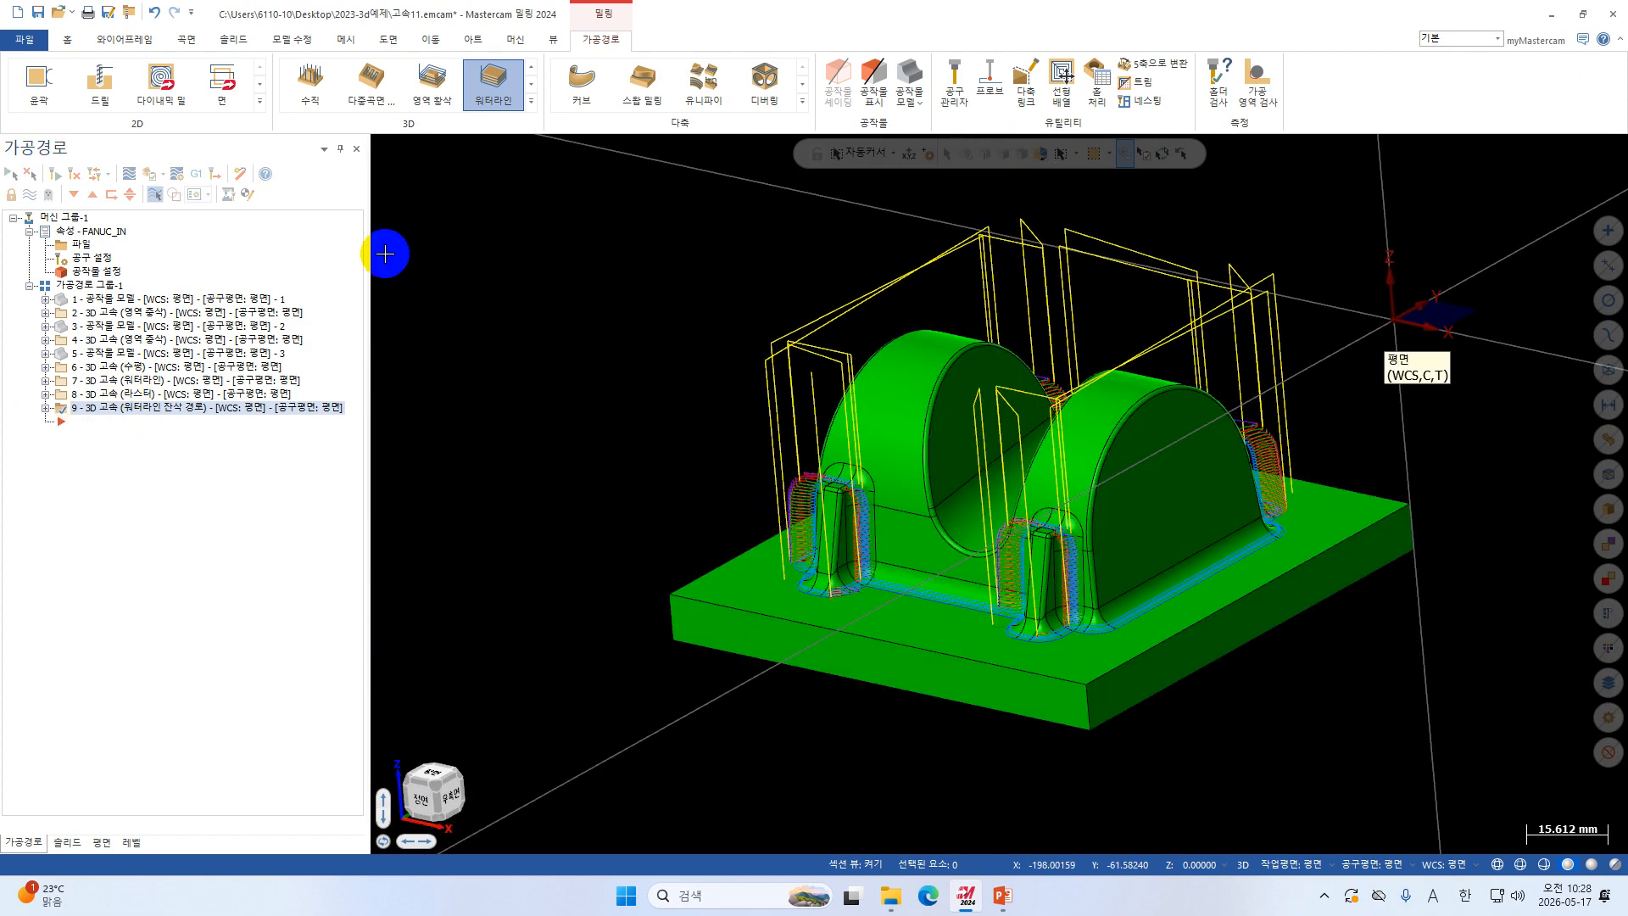
scroll(1065, 558, up, 2)
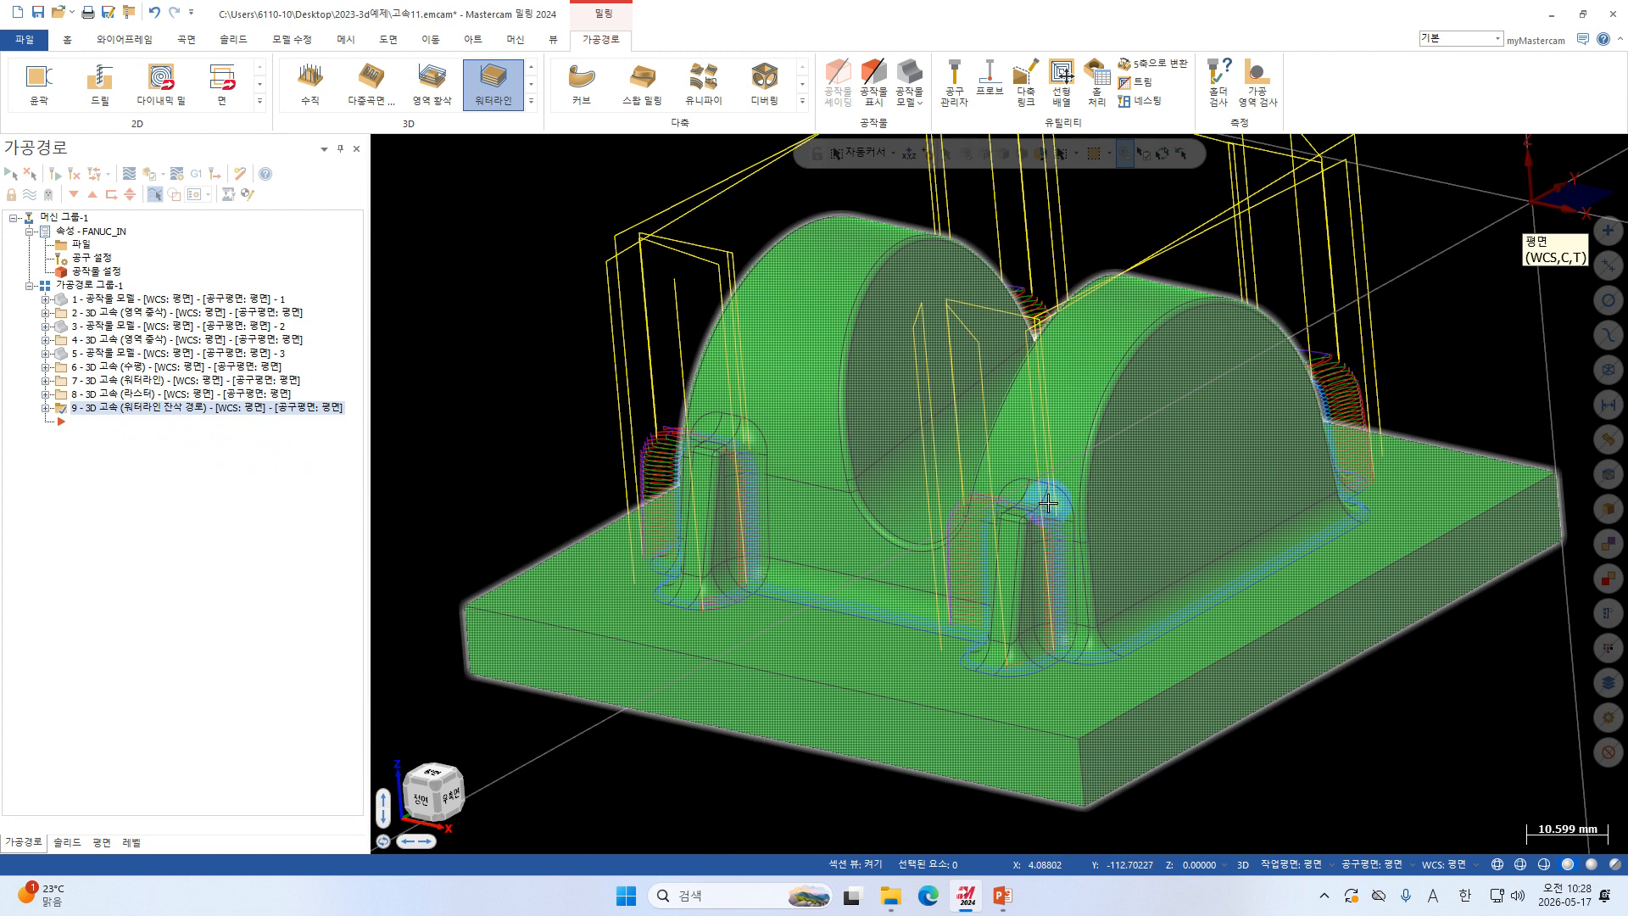
scroll(1048, 504, down, 2)
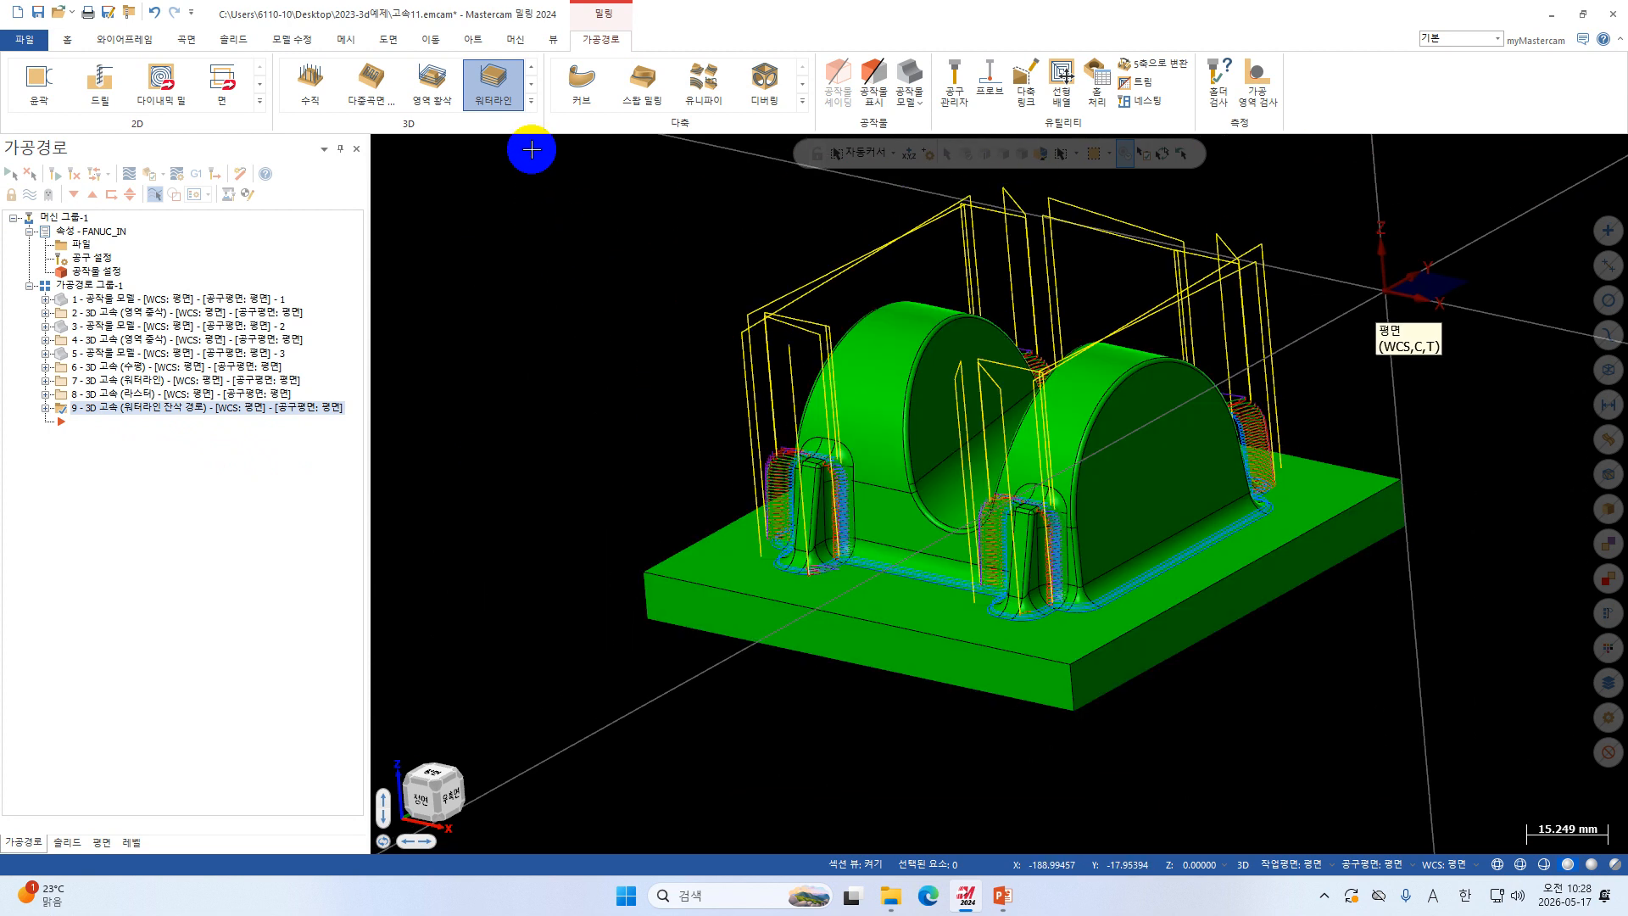
middle_drag(807, 476, 897, 636)
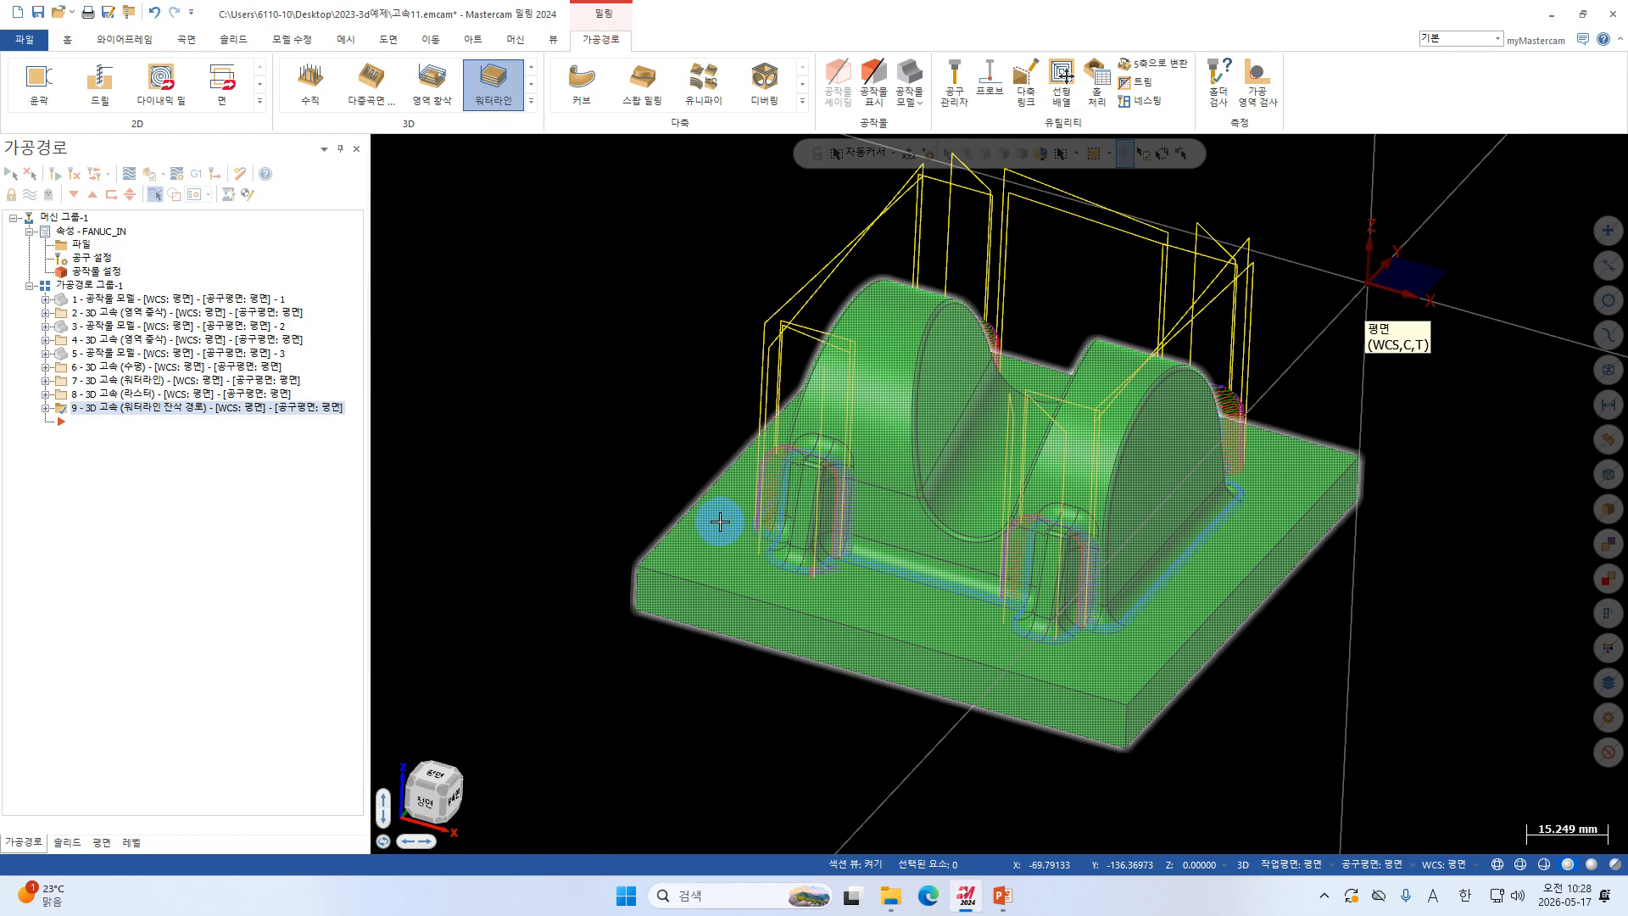
scroll(720, 522, up, 2)
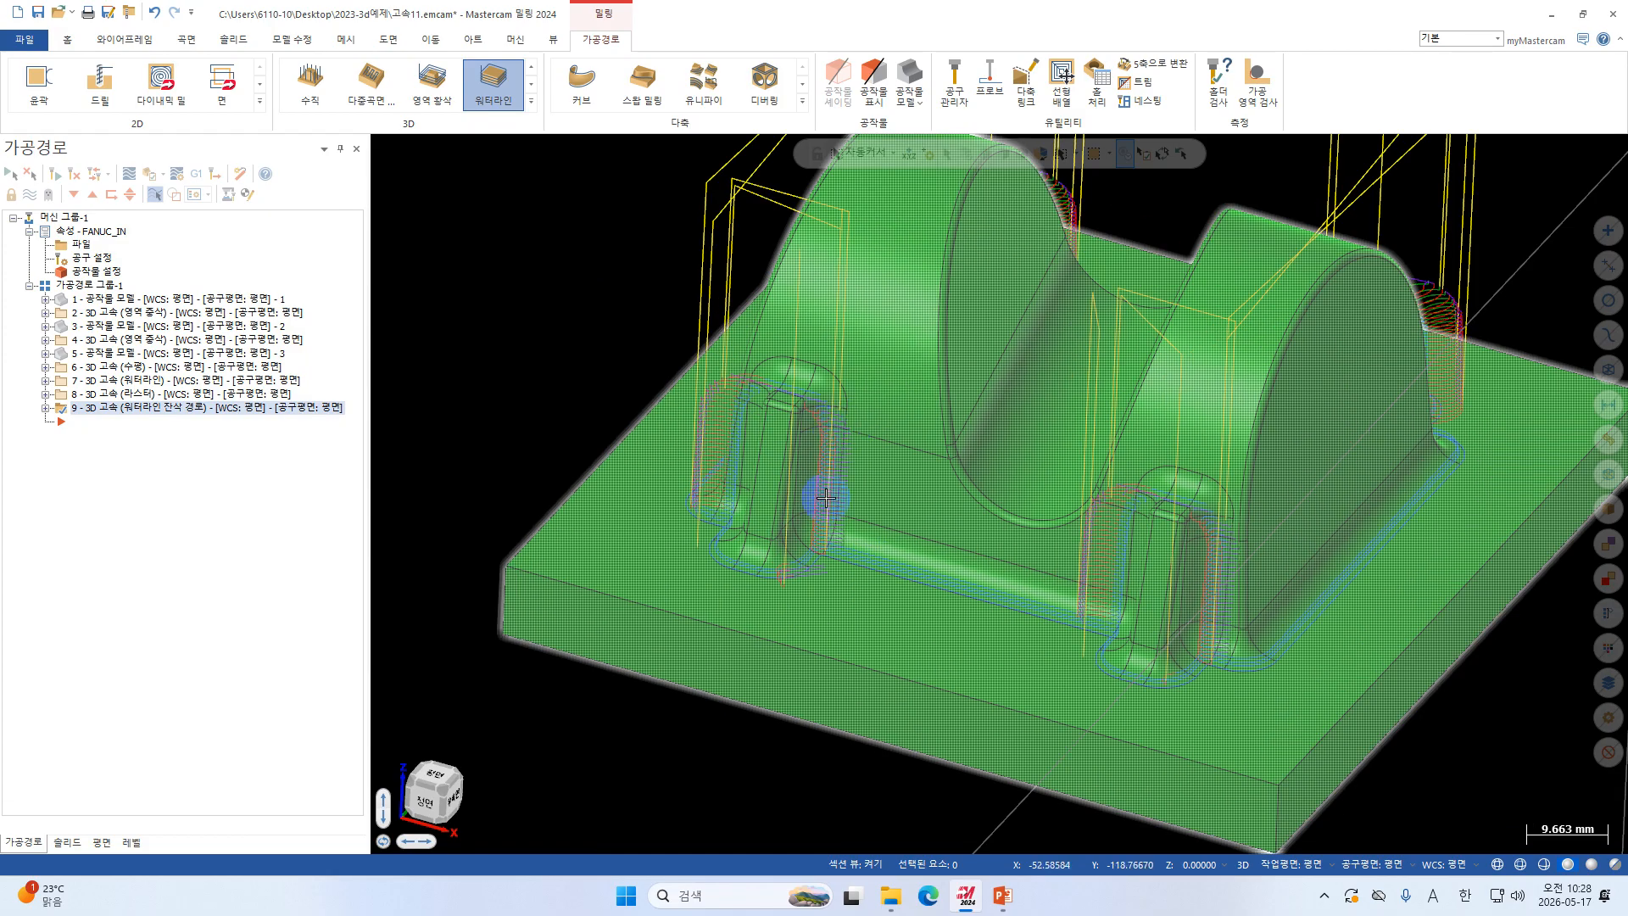
scroll(899, 573, up, 1)
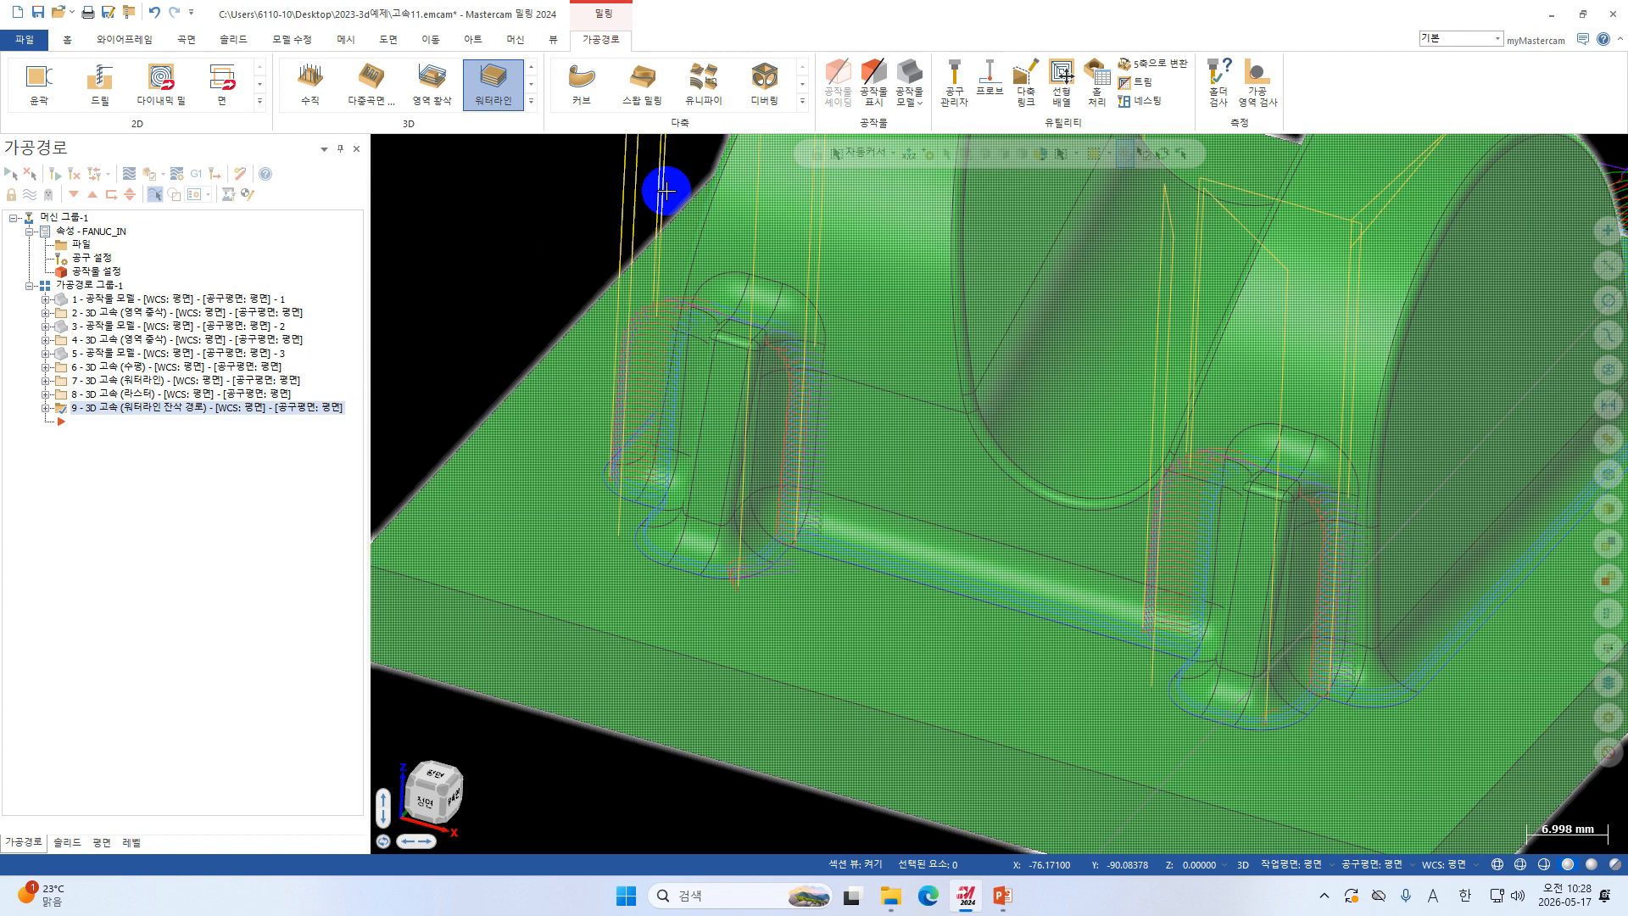
Create a 3D high-speed Scallop finishing toolpath and select the entire part as its machining geometry.
click(531, 101)
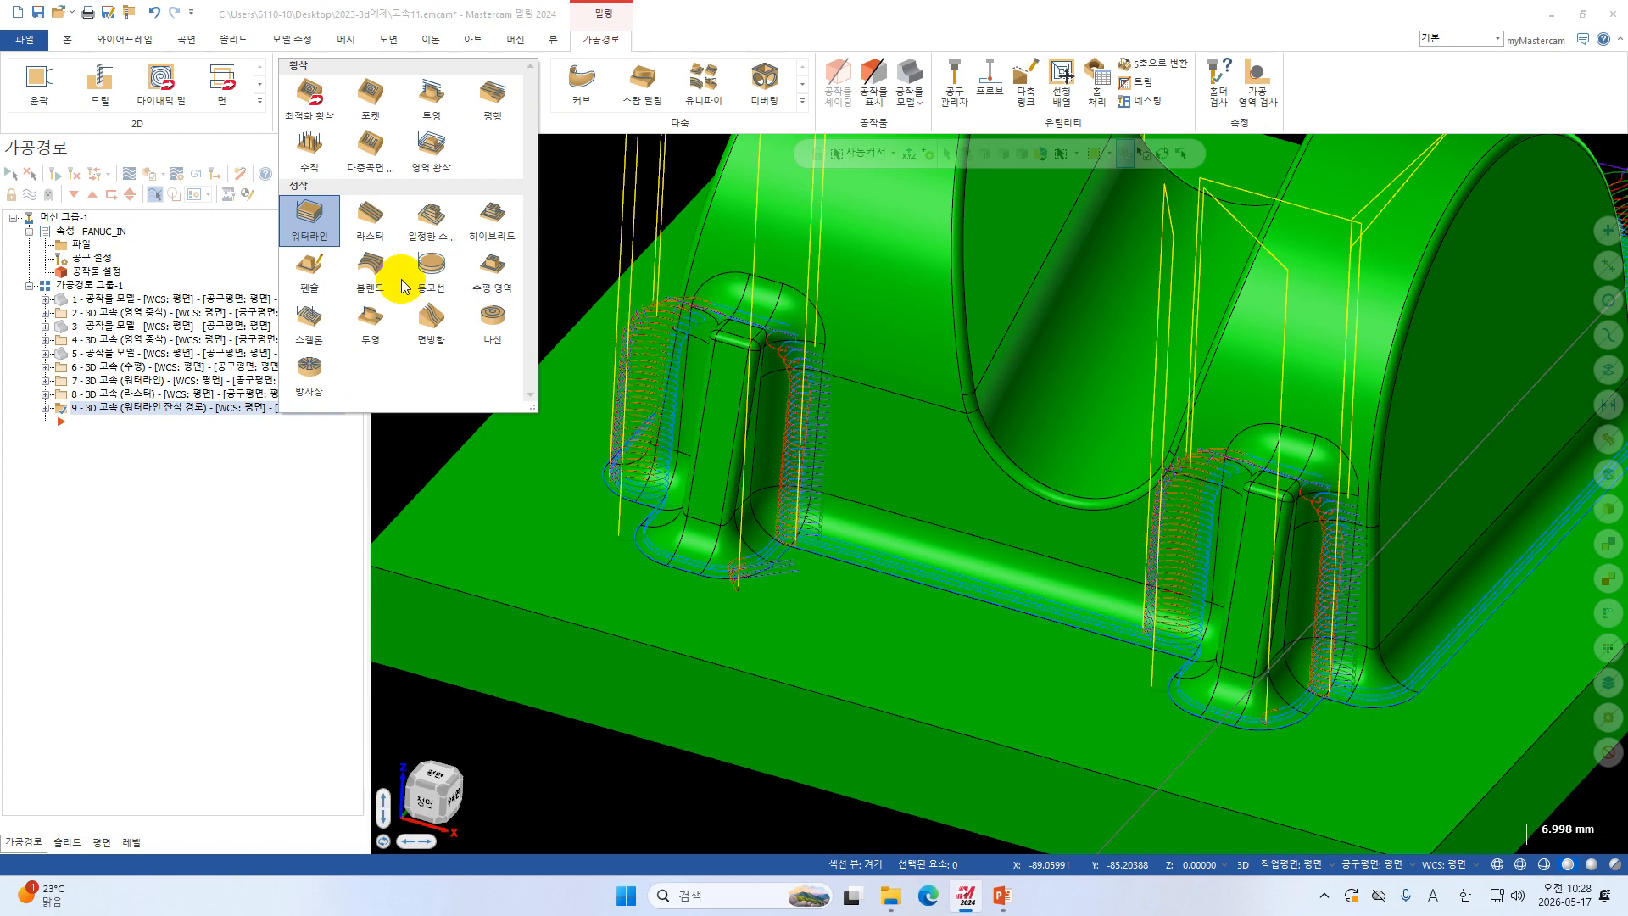
click(305, 318)
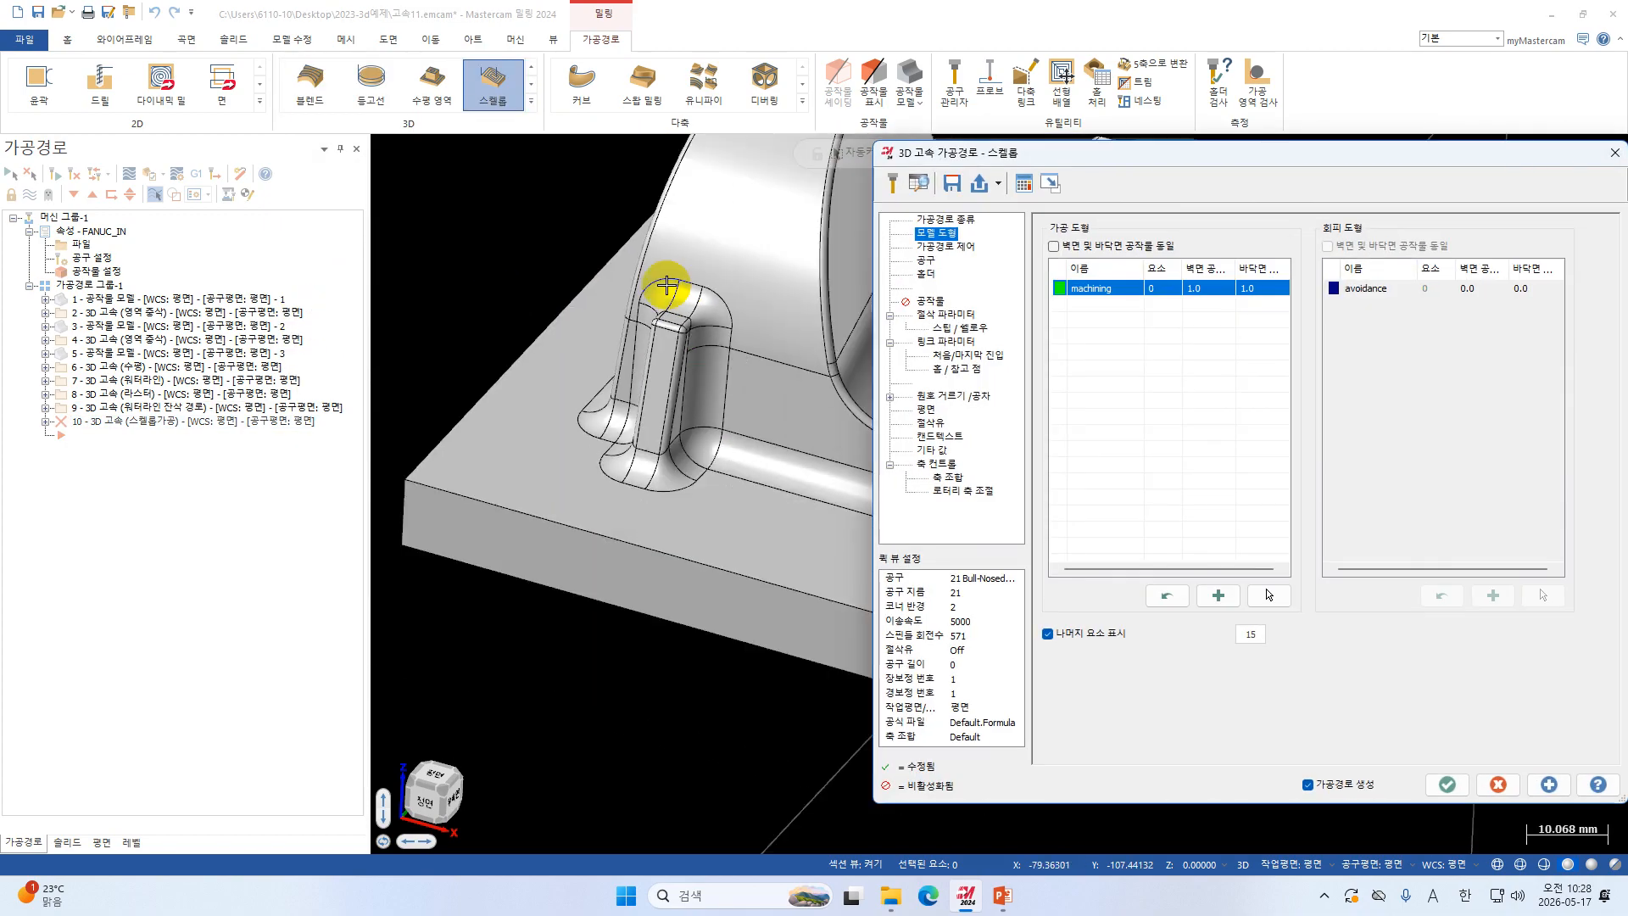
scroll(546, 282, down, 6)
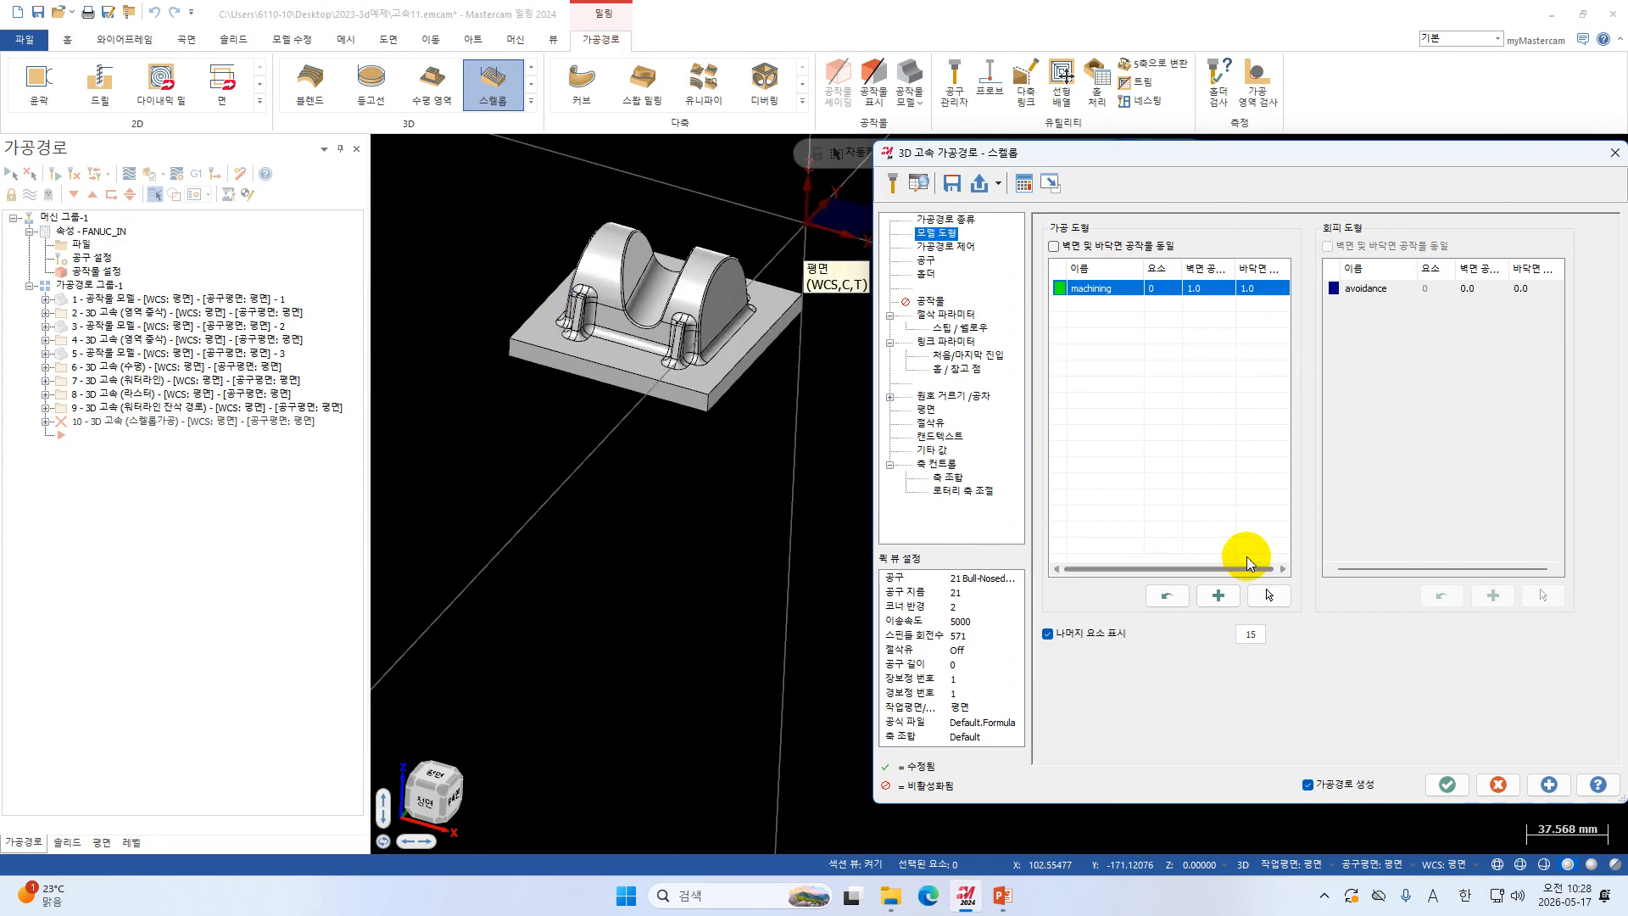
scroll(777, 381, down, 1)
middle_drag(779, 298, 836, 360)
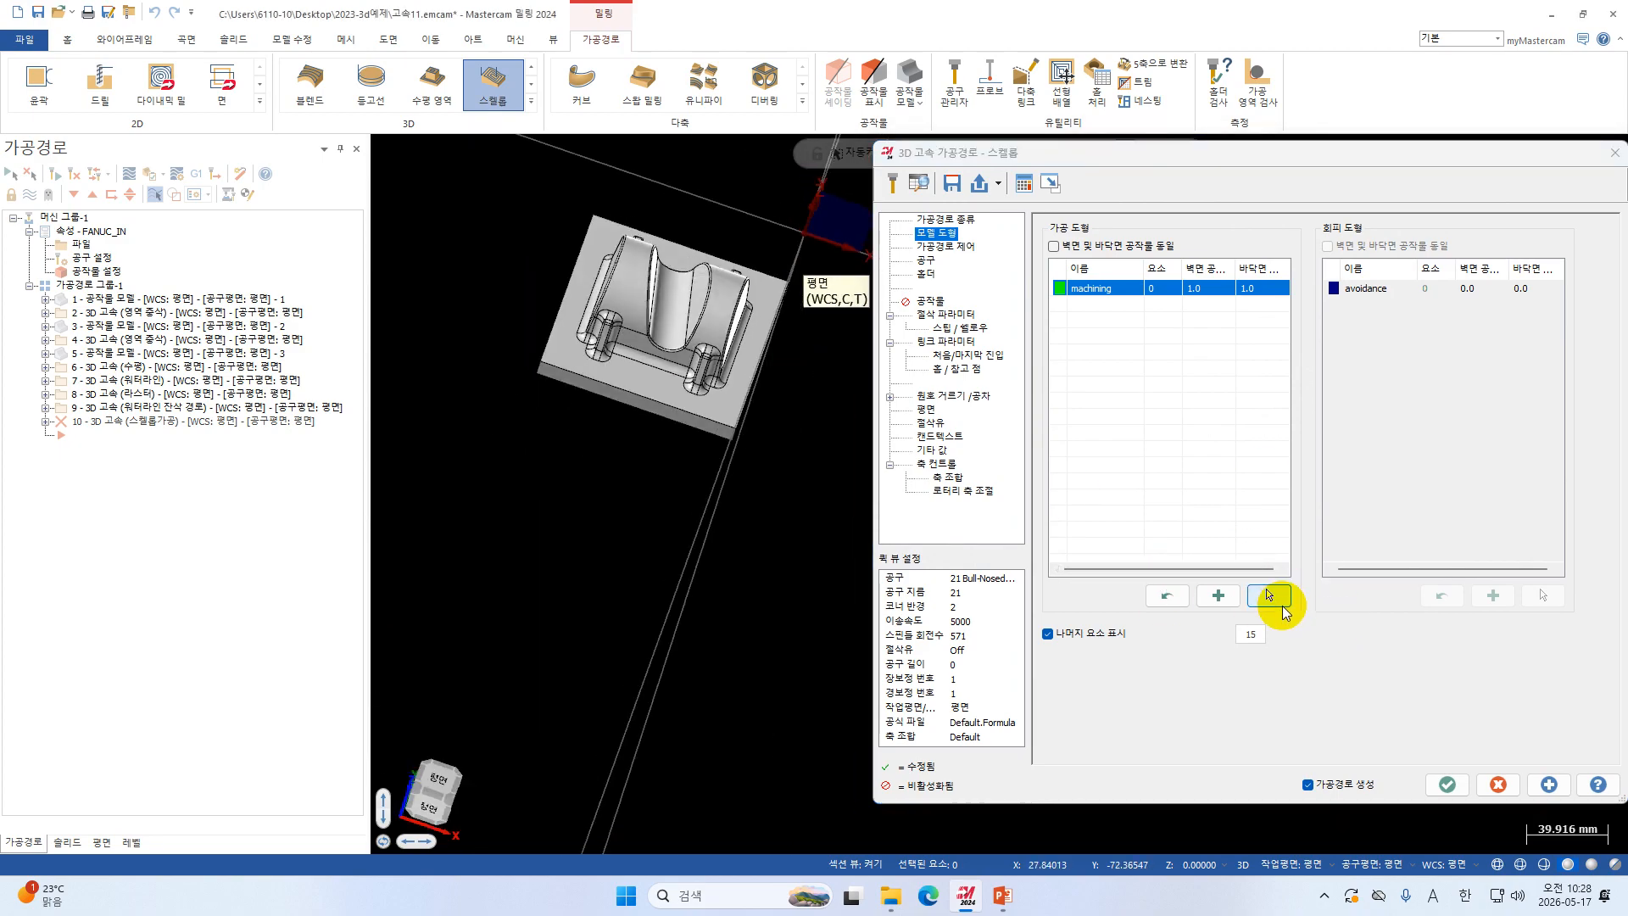
click(1269, 594)
drag(1003, 543, 466, 148)
key(Return)
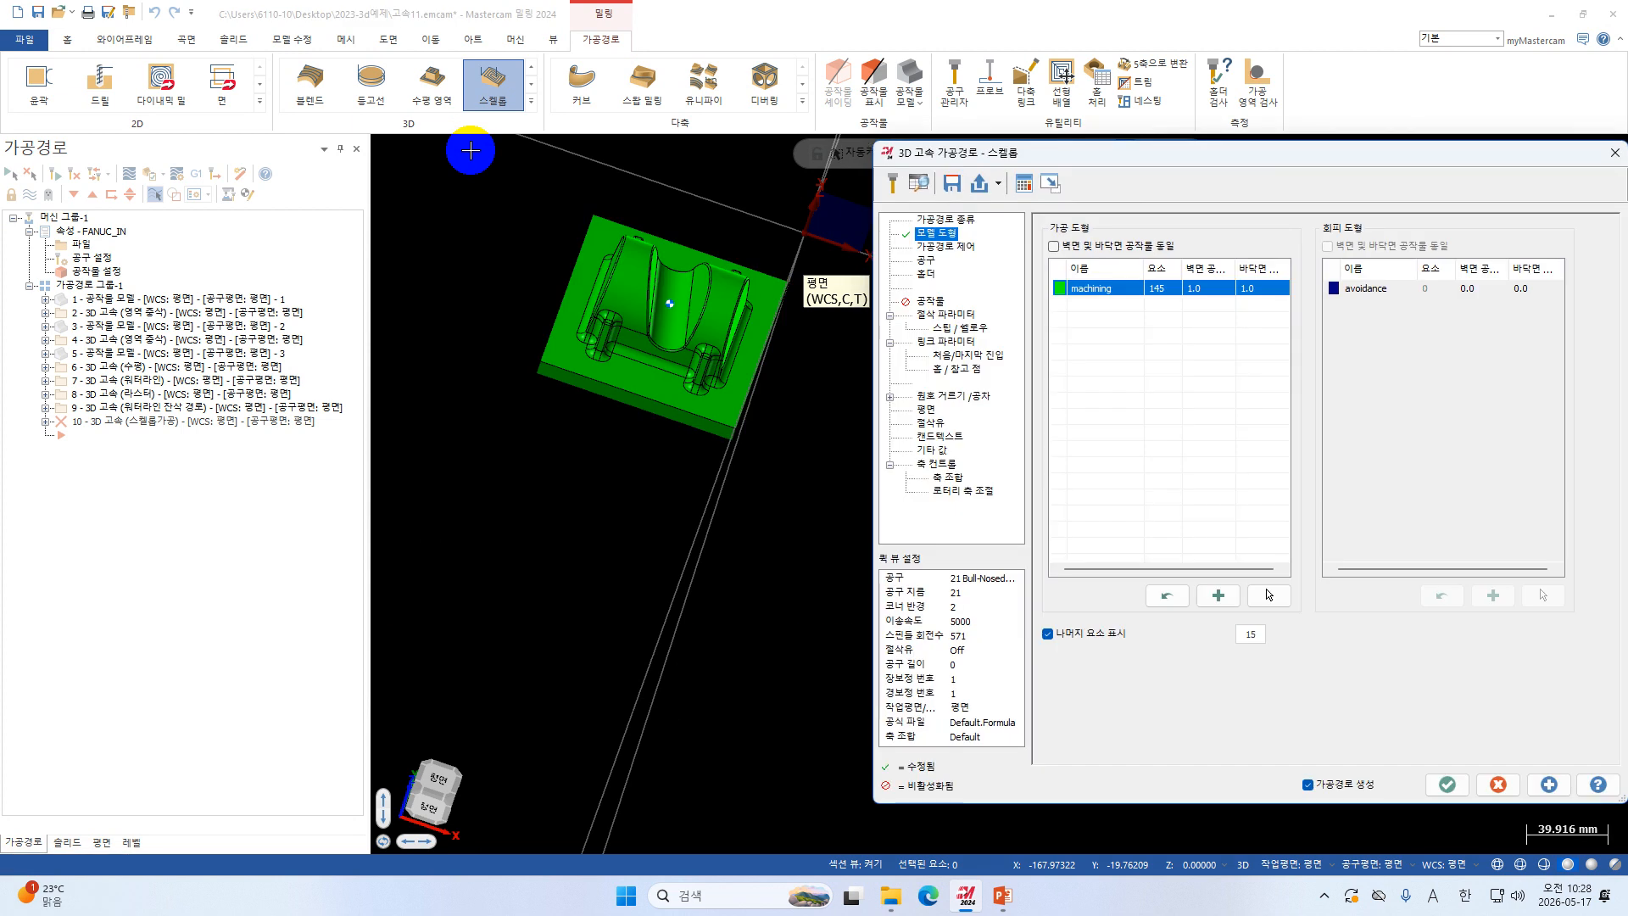
Make wall and floor stock equal for the machining geometry and set the stock to leave to 0.1.
click(1077, 246)
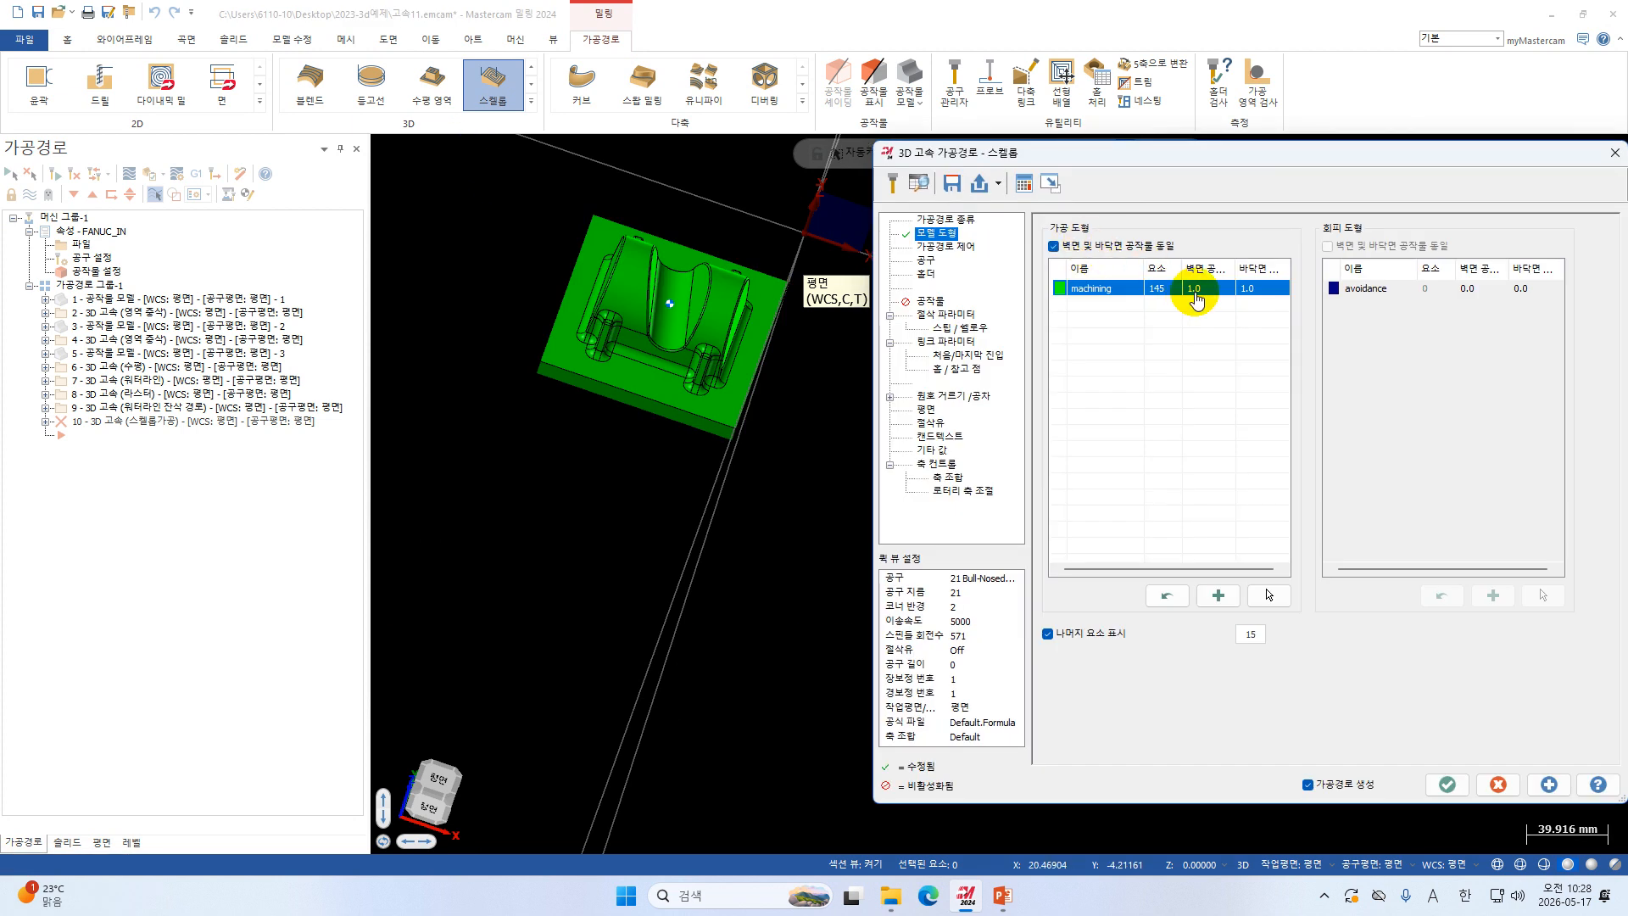
double_click(1197, 290)
text(0.1)
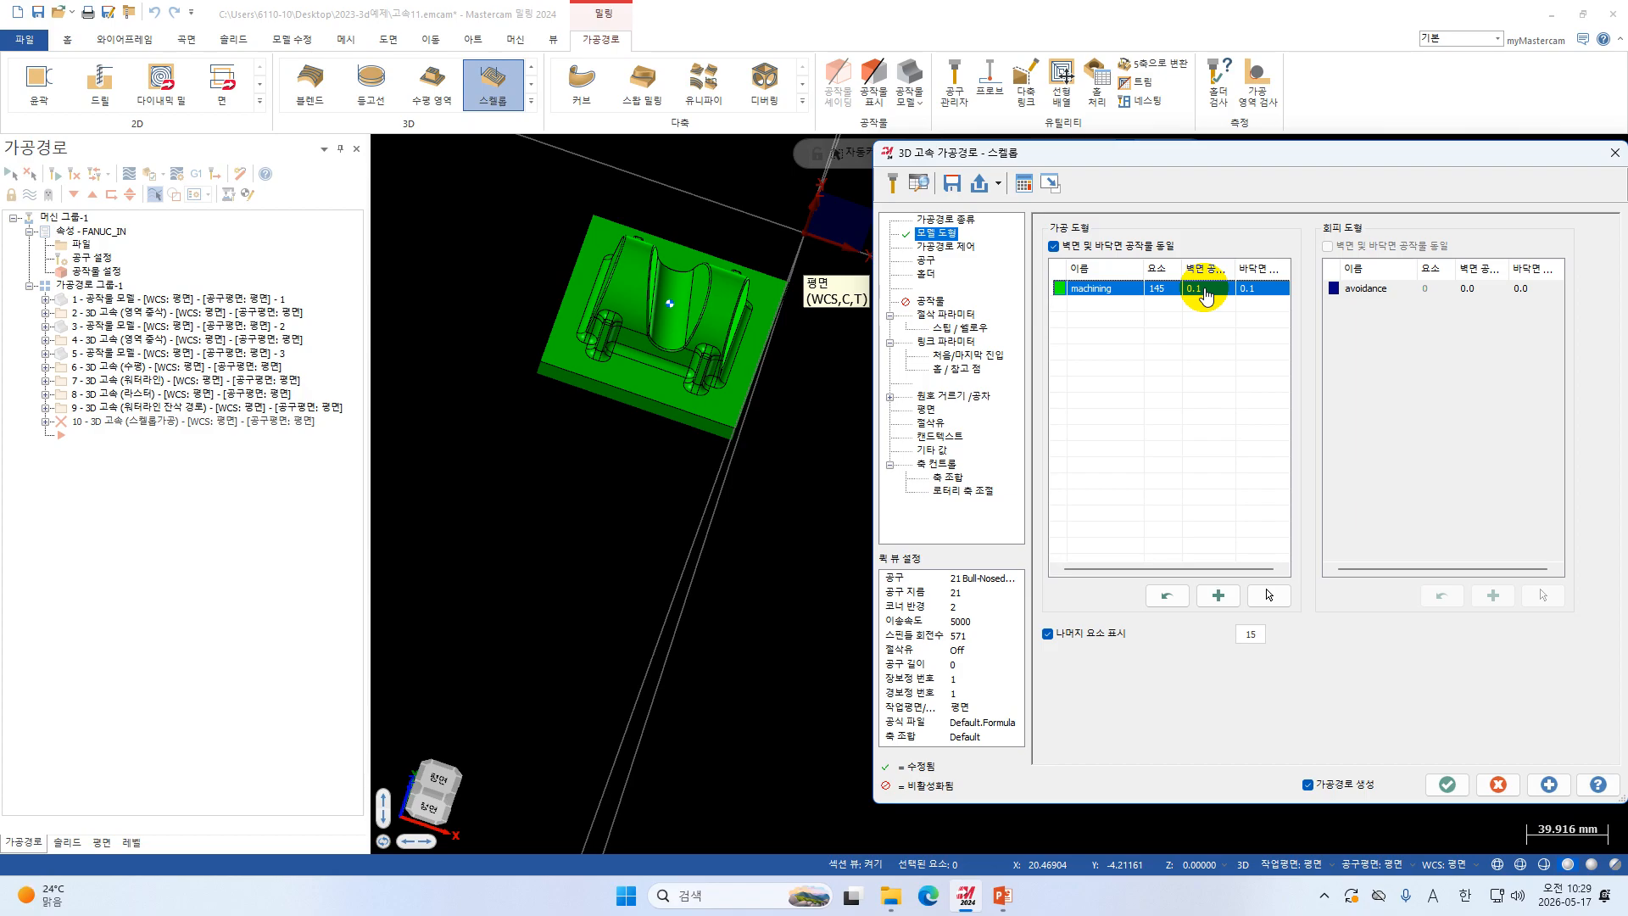
click(1215, 289)
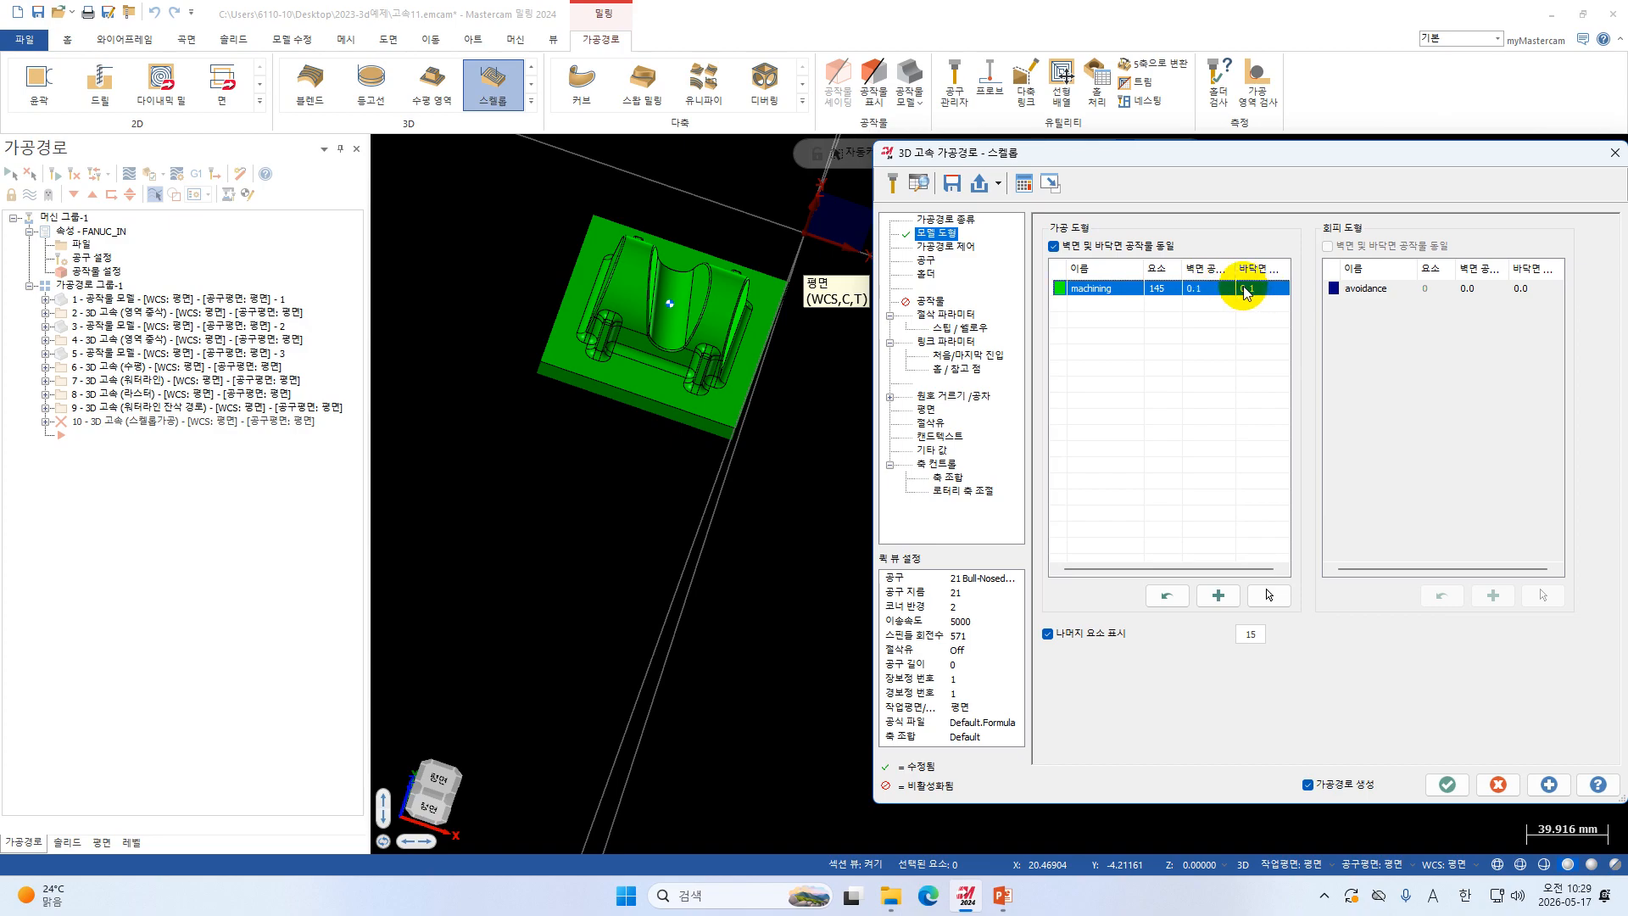
click(1102, 246)
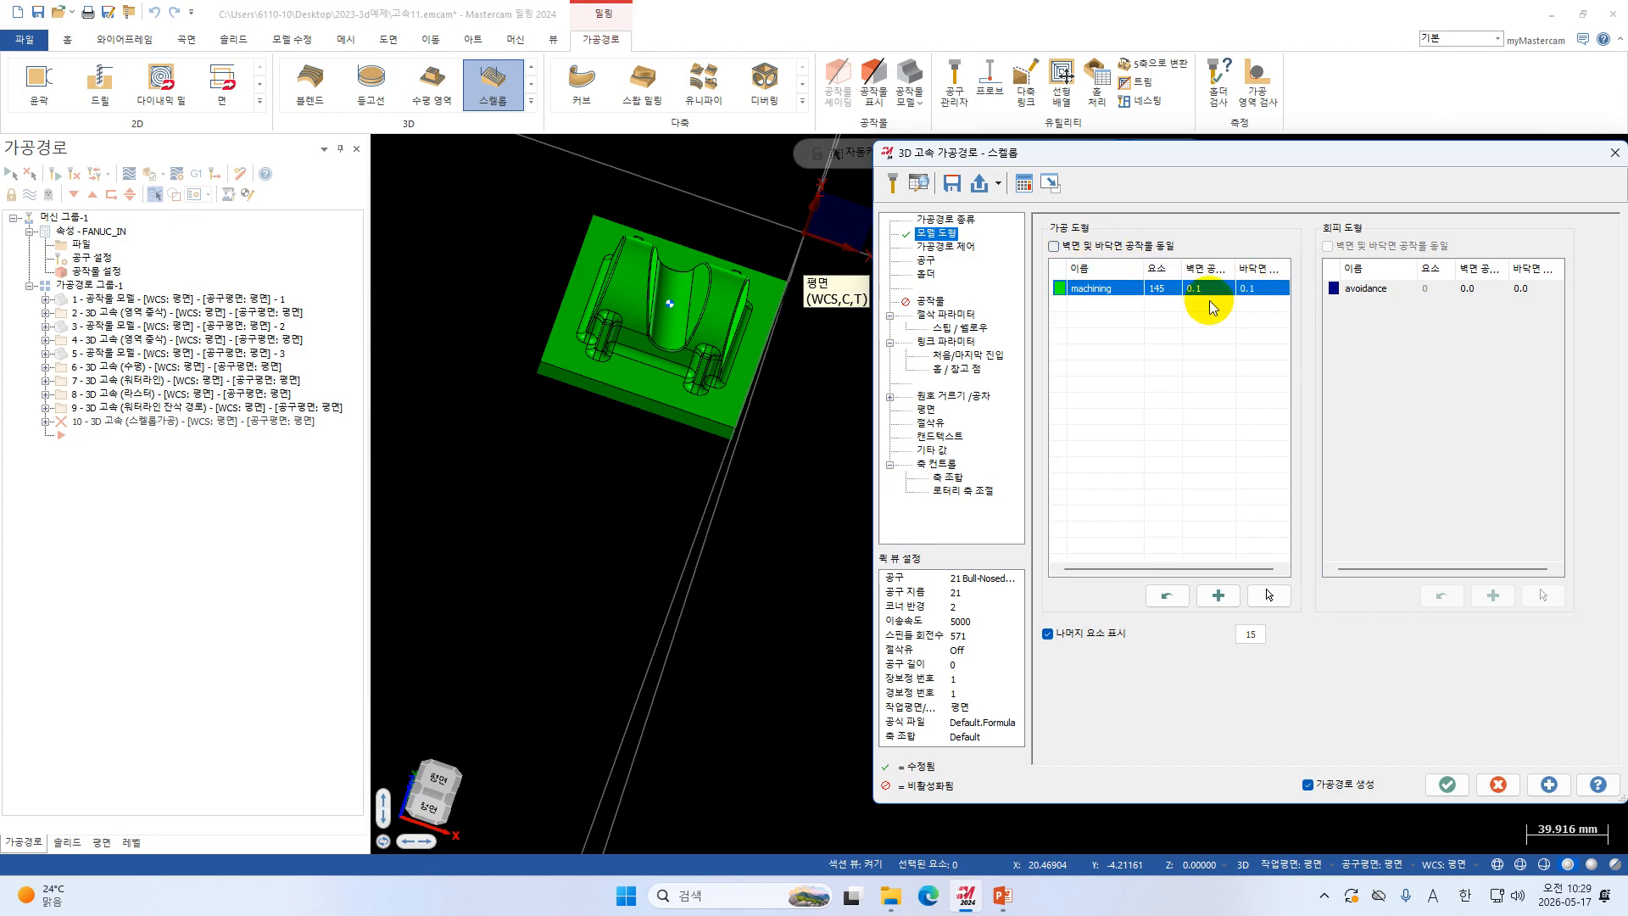
click(1054, 247)
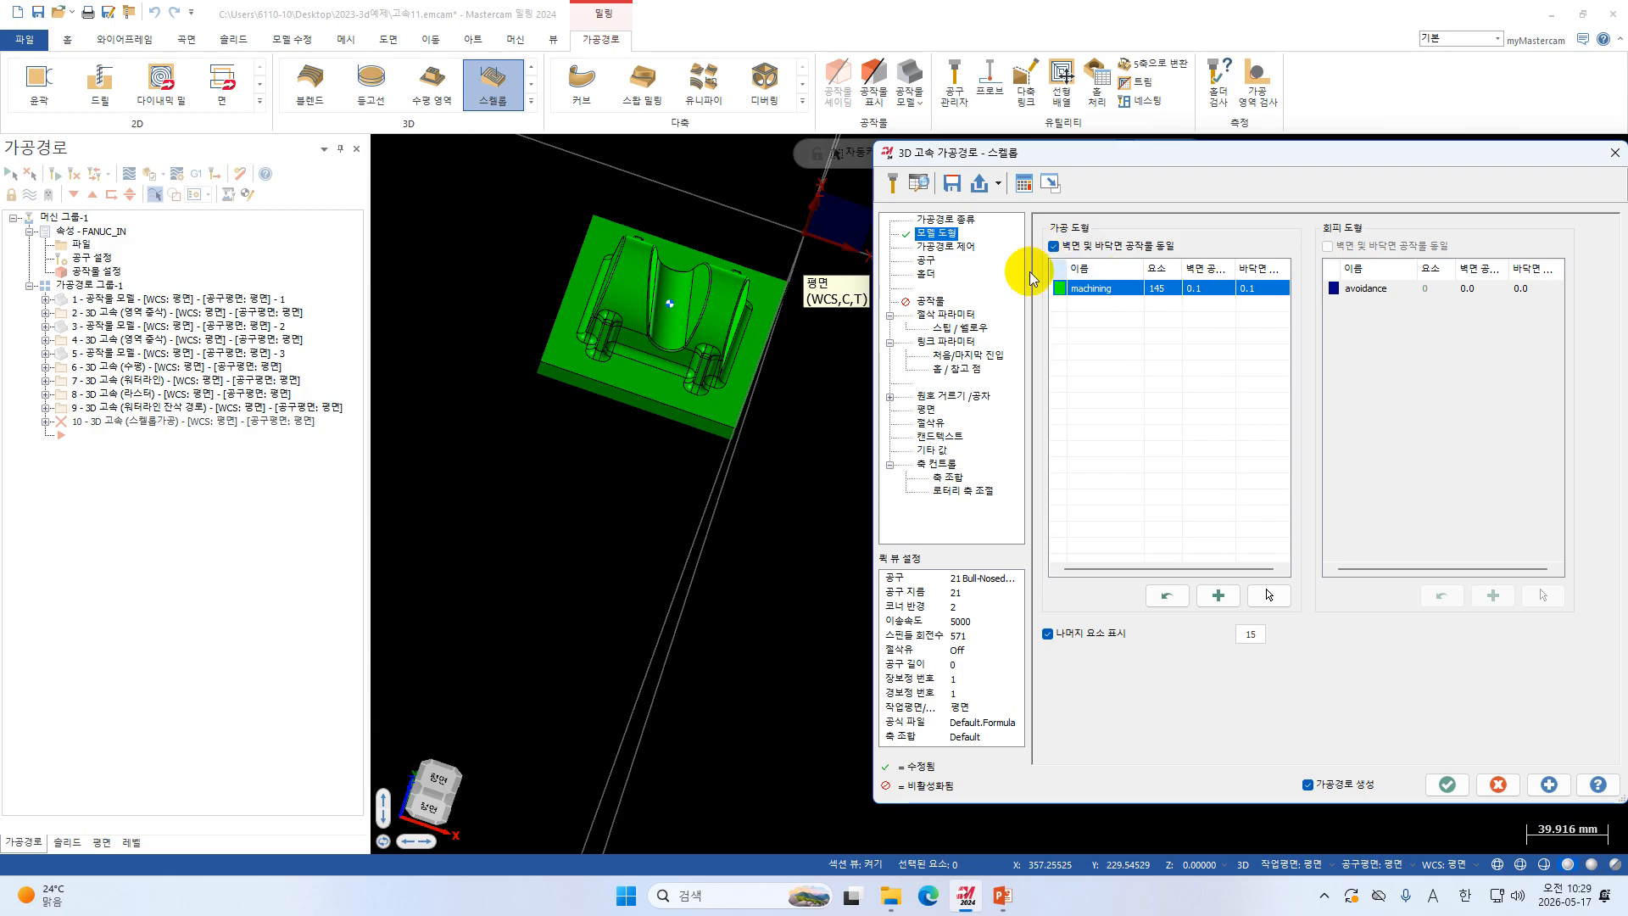
Chain the closed loop on the base face around the central raised shape as the scallop toolpath's containment boundary.
click(971, 247)
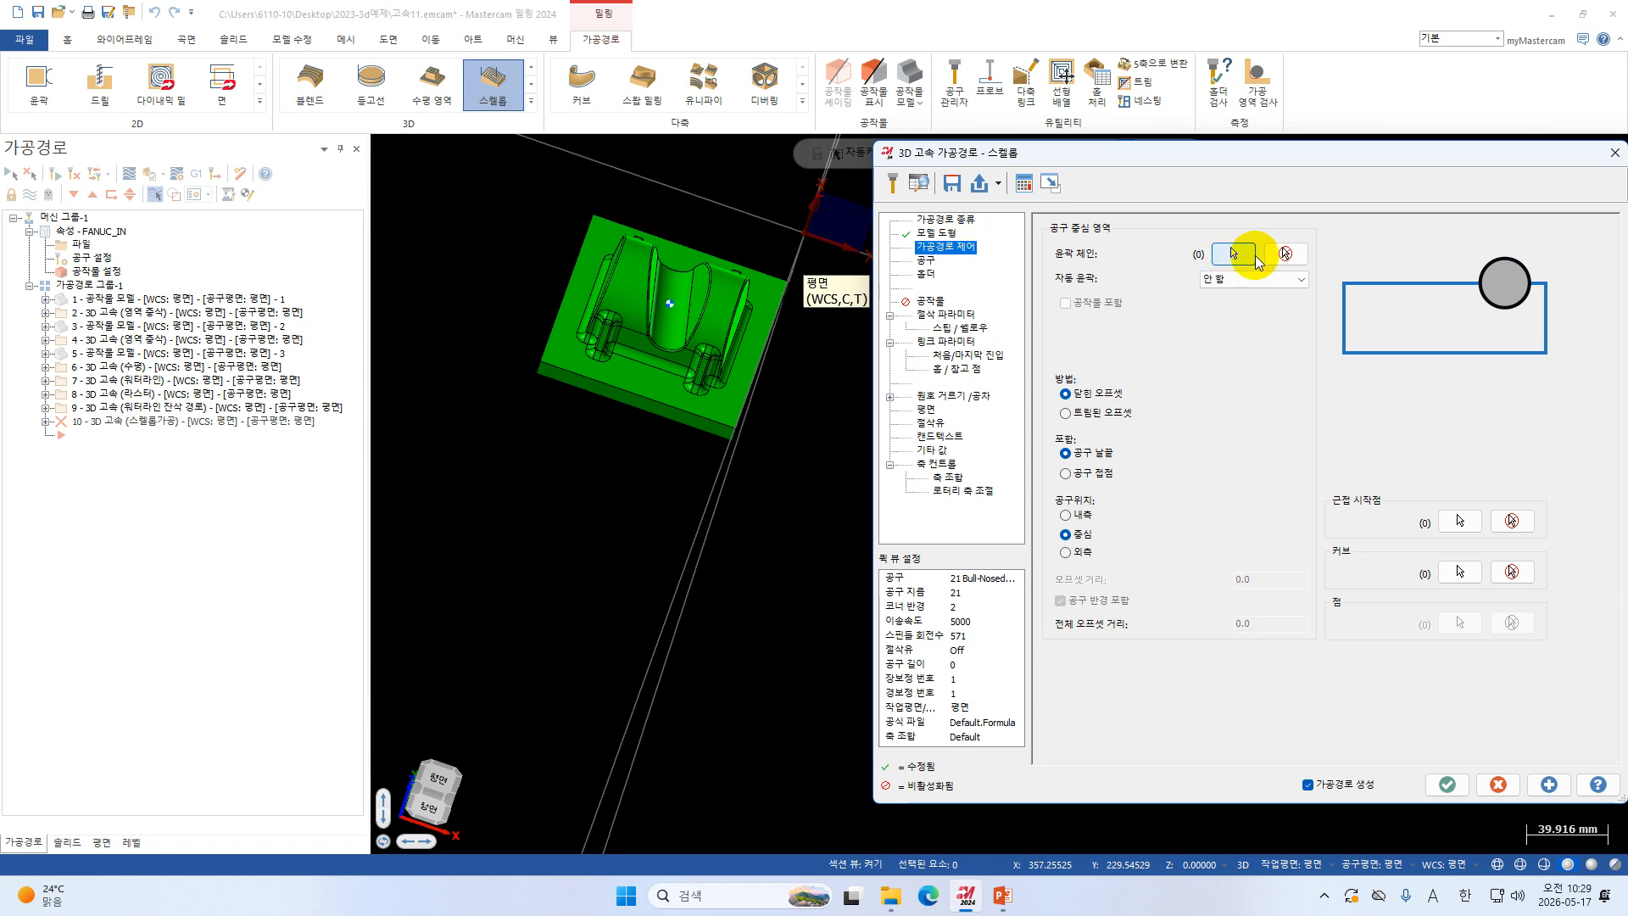
click(1240, 255)
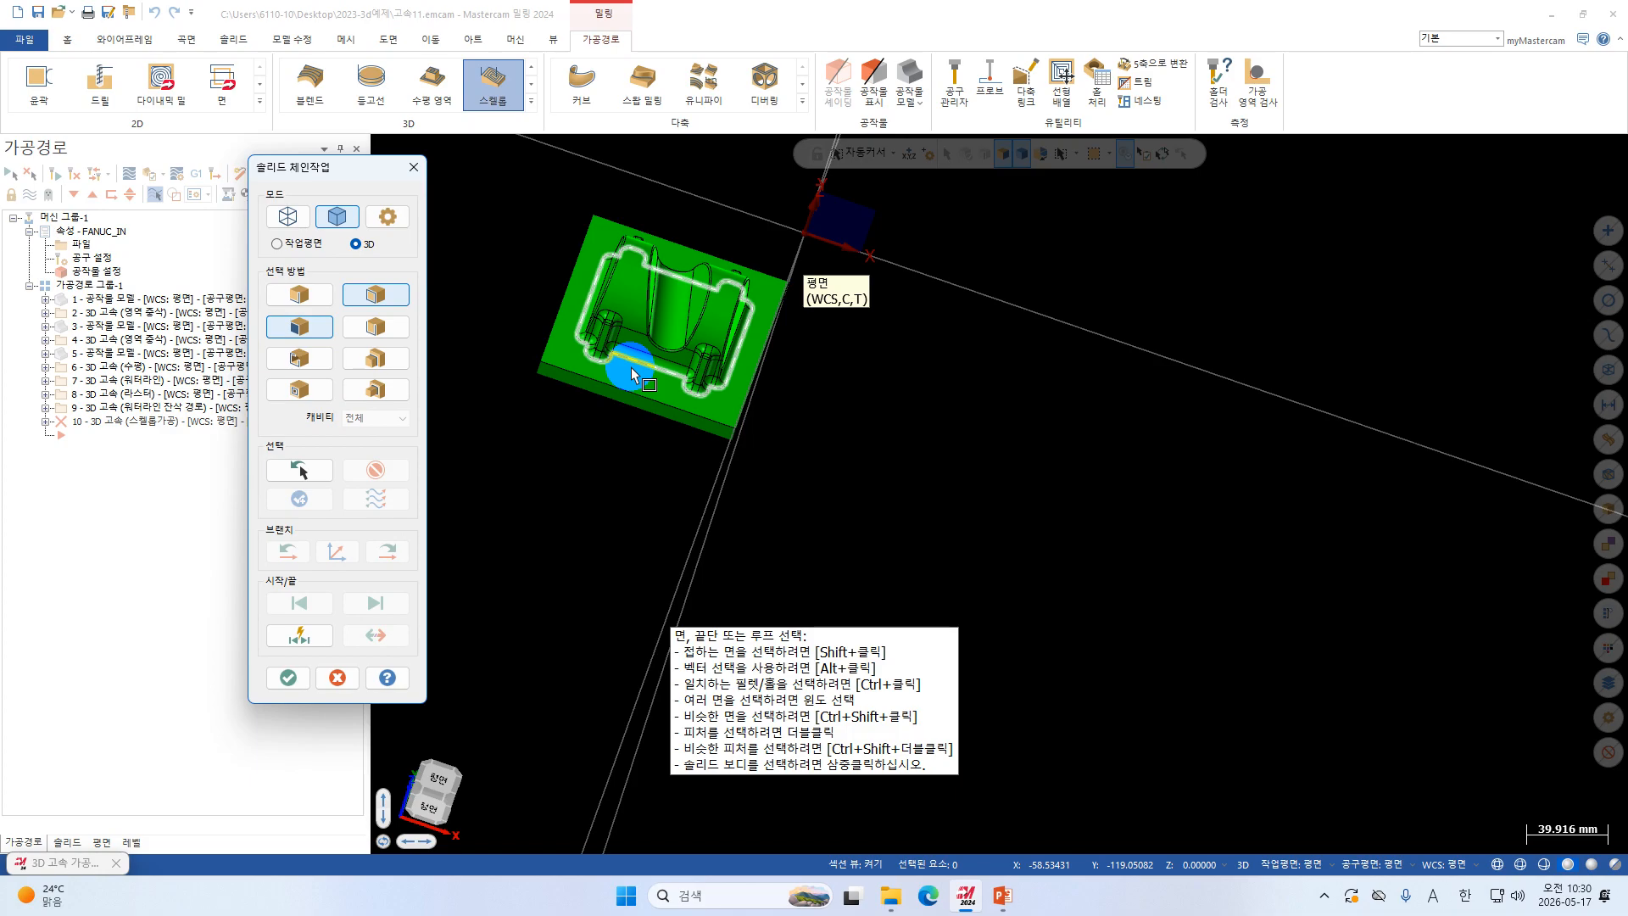
click(631, 368)
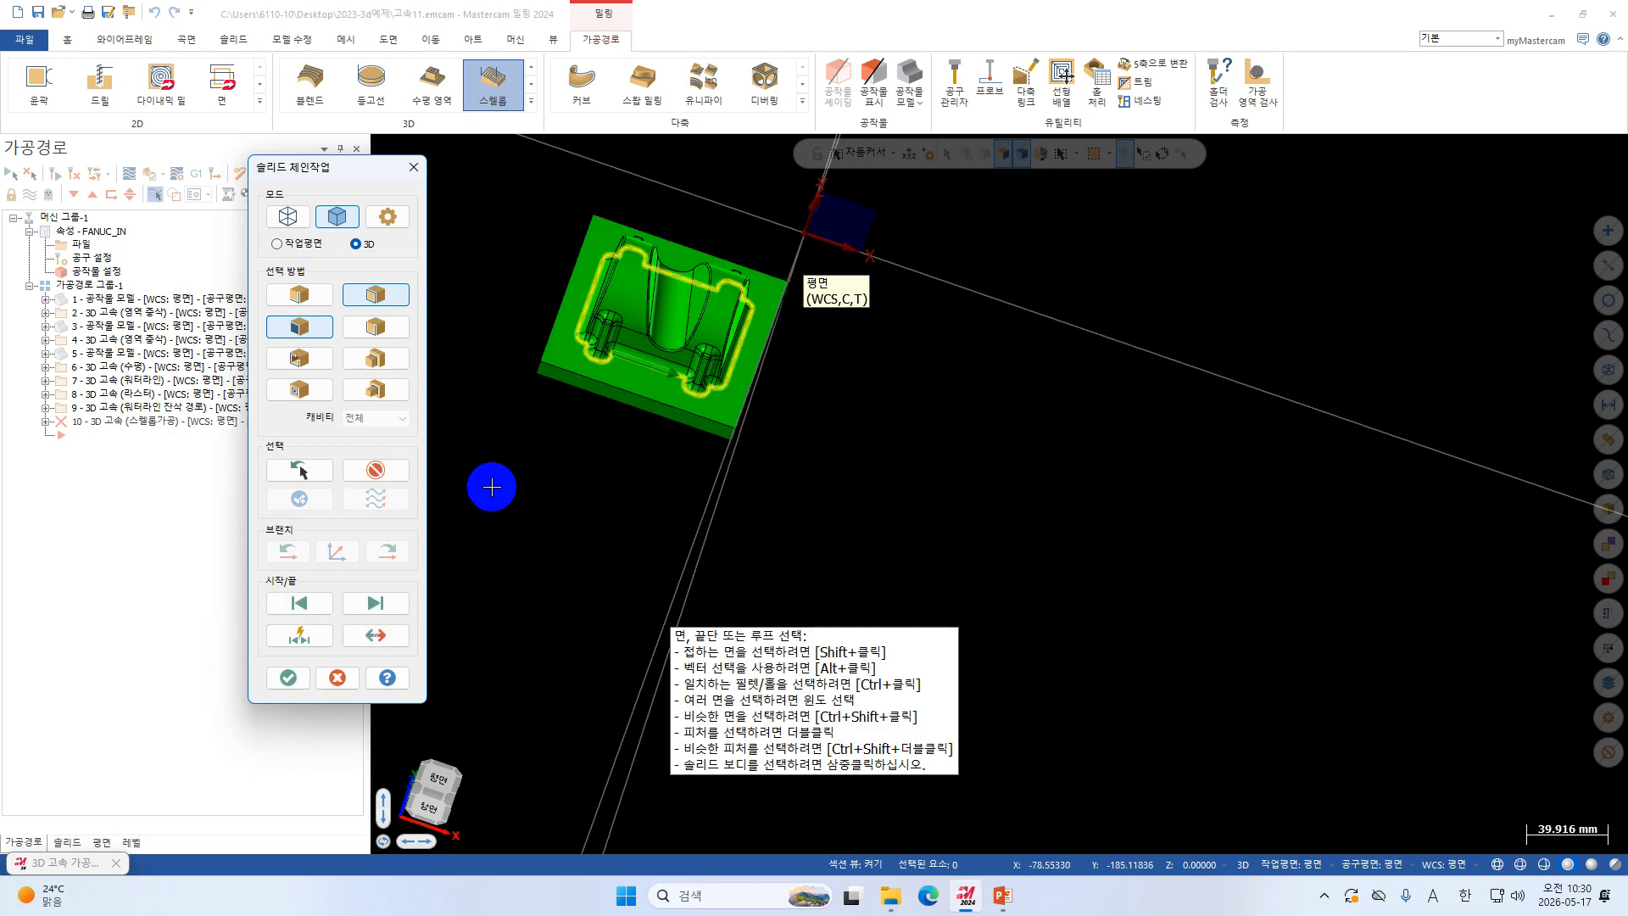
click(279, 678)
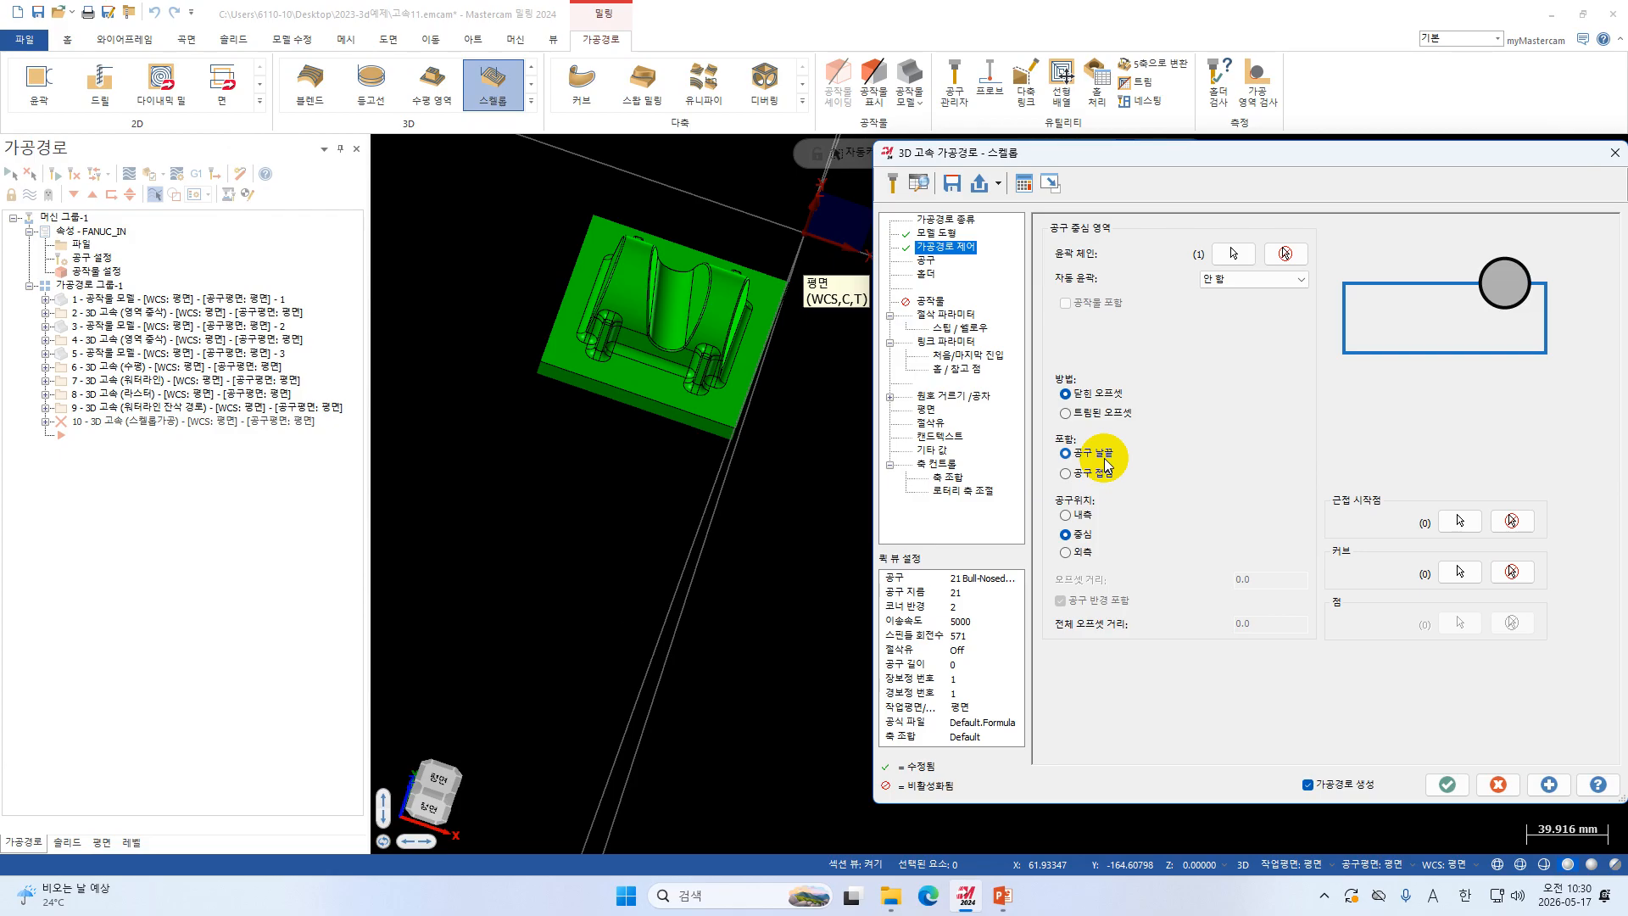
Set the containment tool position to outside (외측) without including the tool radius, with an offset distance of 3.
click(1086, 554)
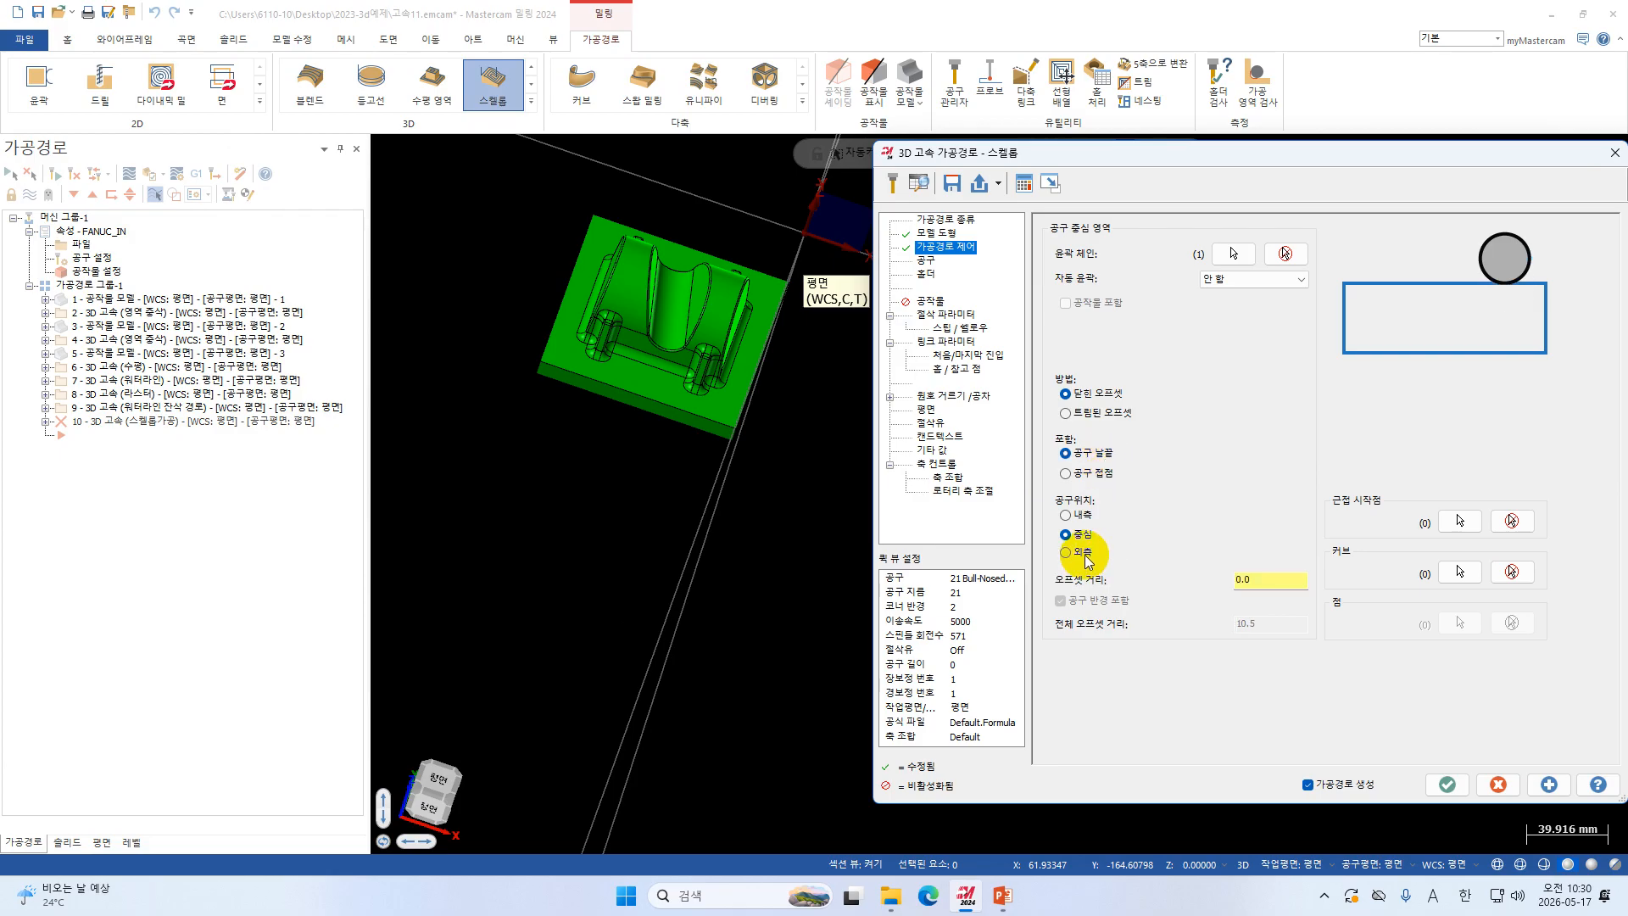
click(1094, 602)
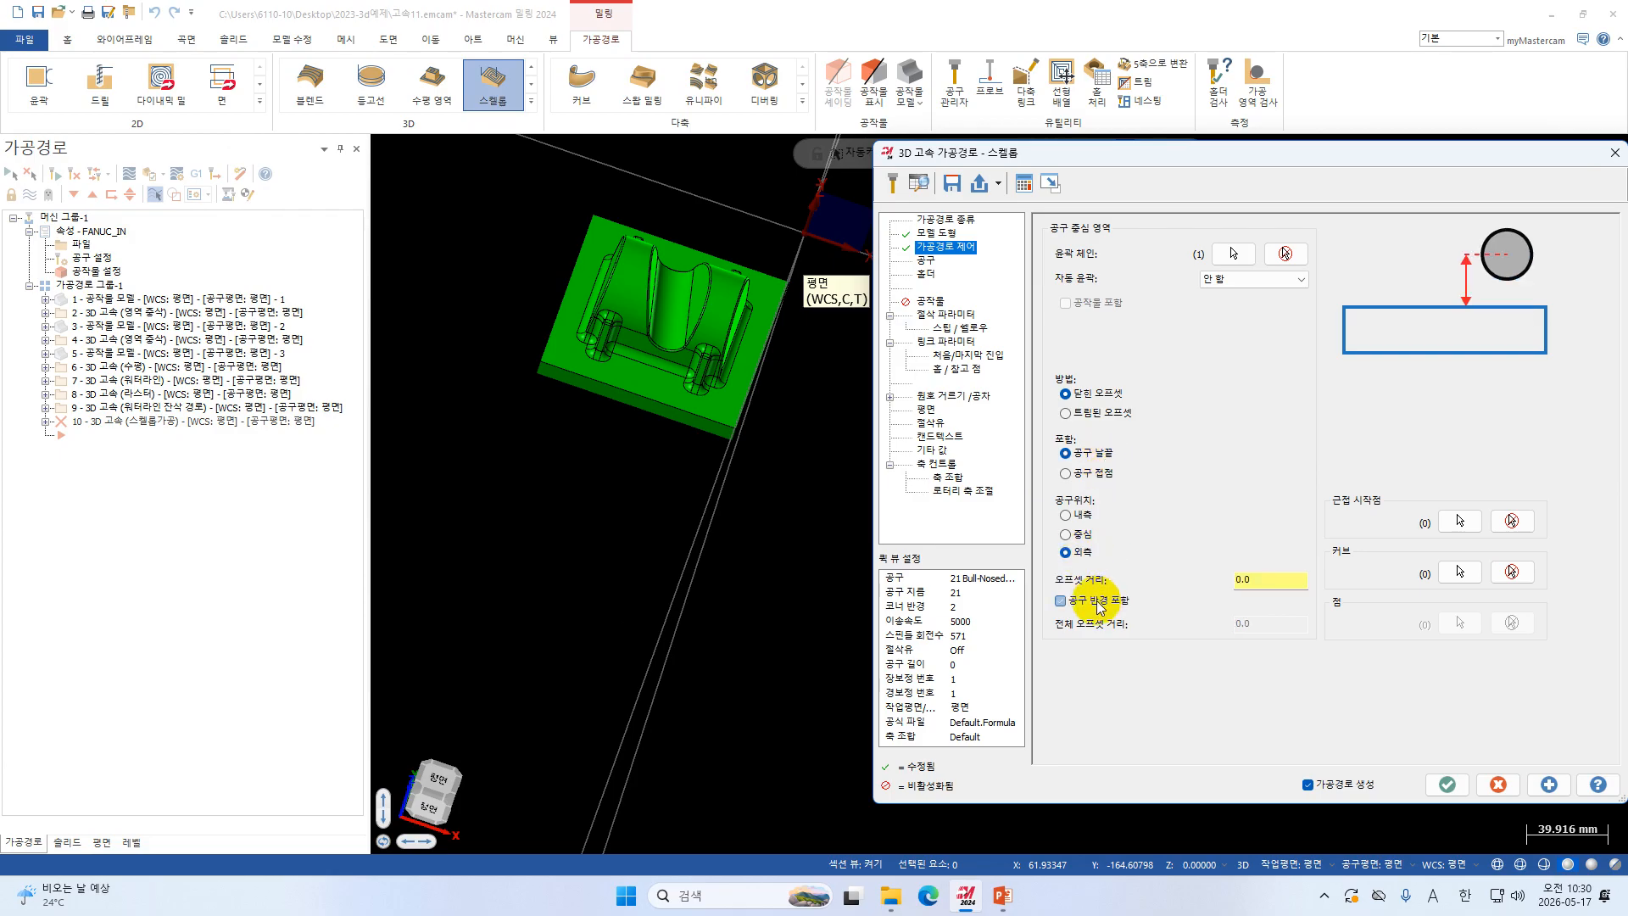
double_click(1246, 580)
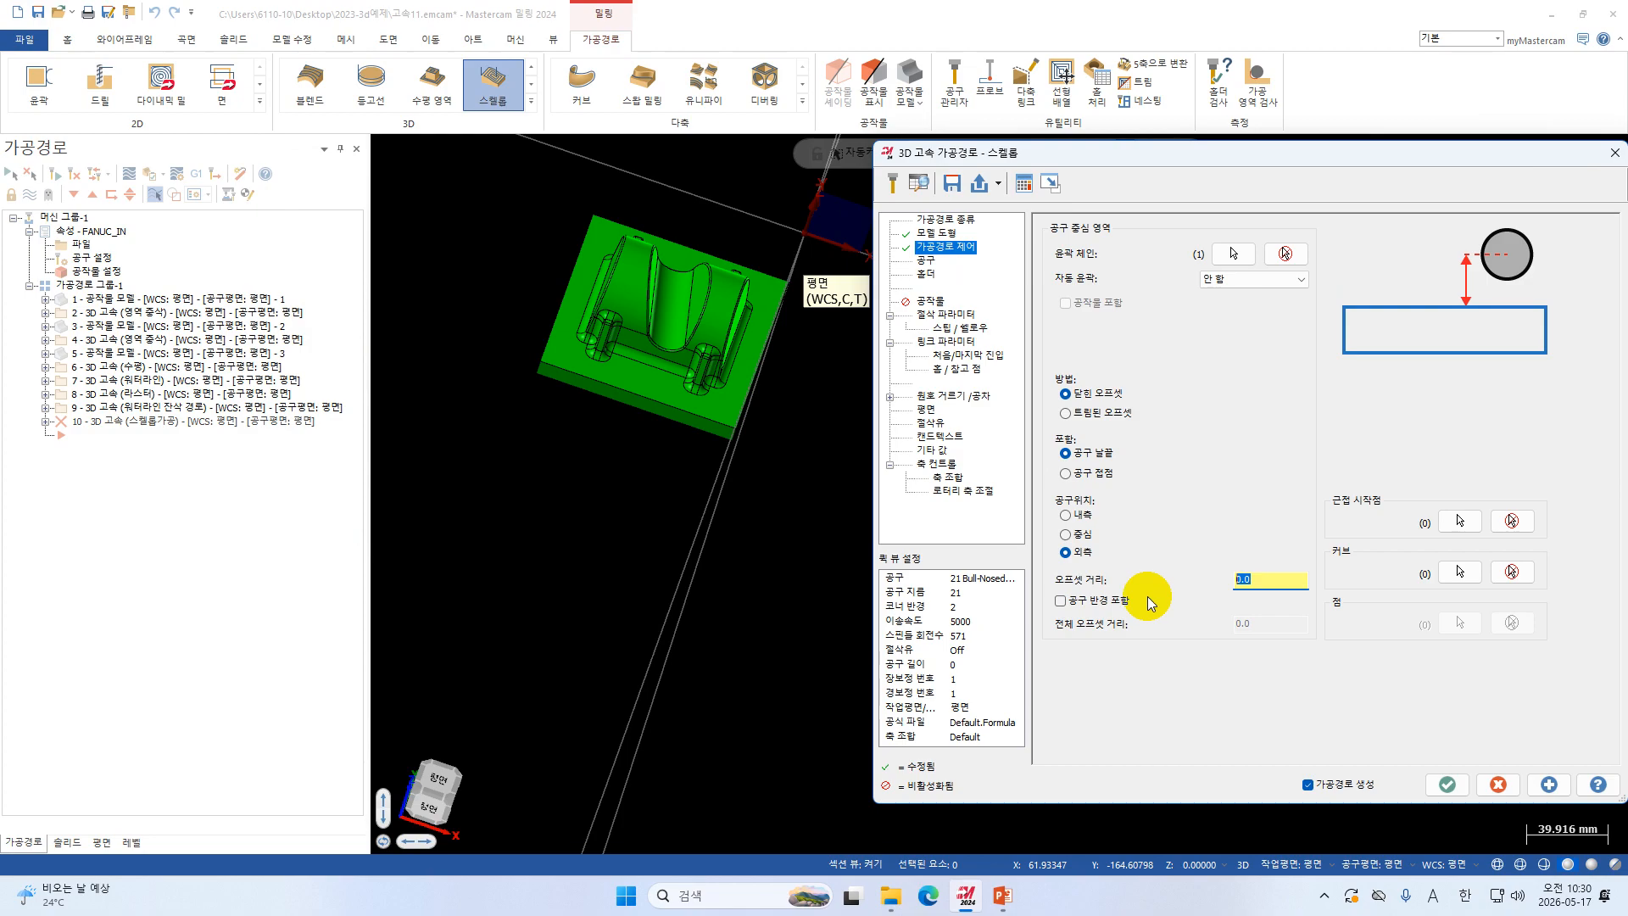
text(5)
key(Return)
text(3)
key(Return)
Choose tool 5, the 6 Spherical / Ball-Nosed Endmill, and set the cutting method to 역방향 (reverse direction).
click(924, 262)
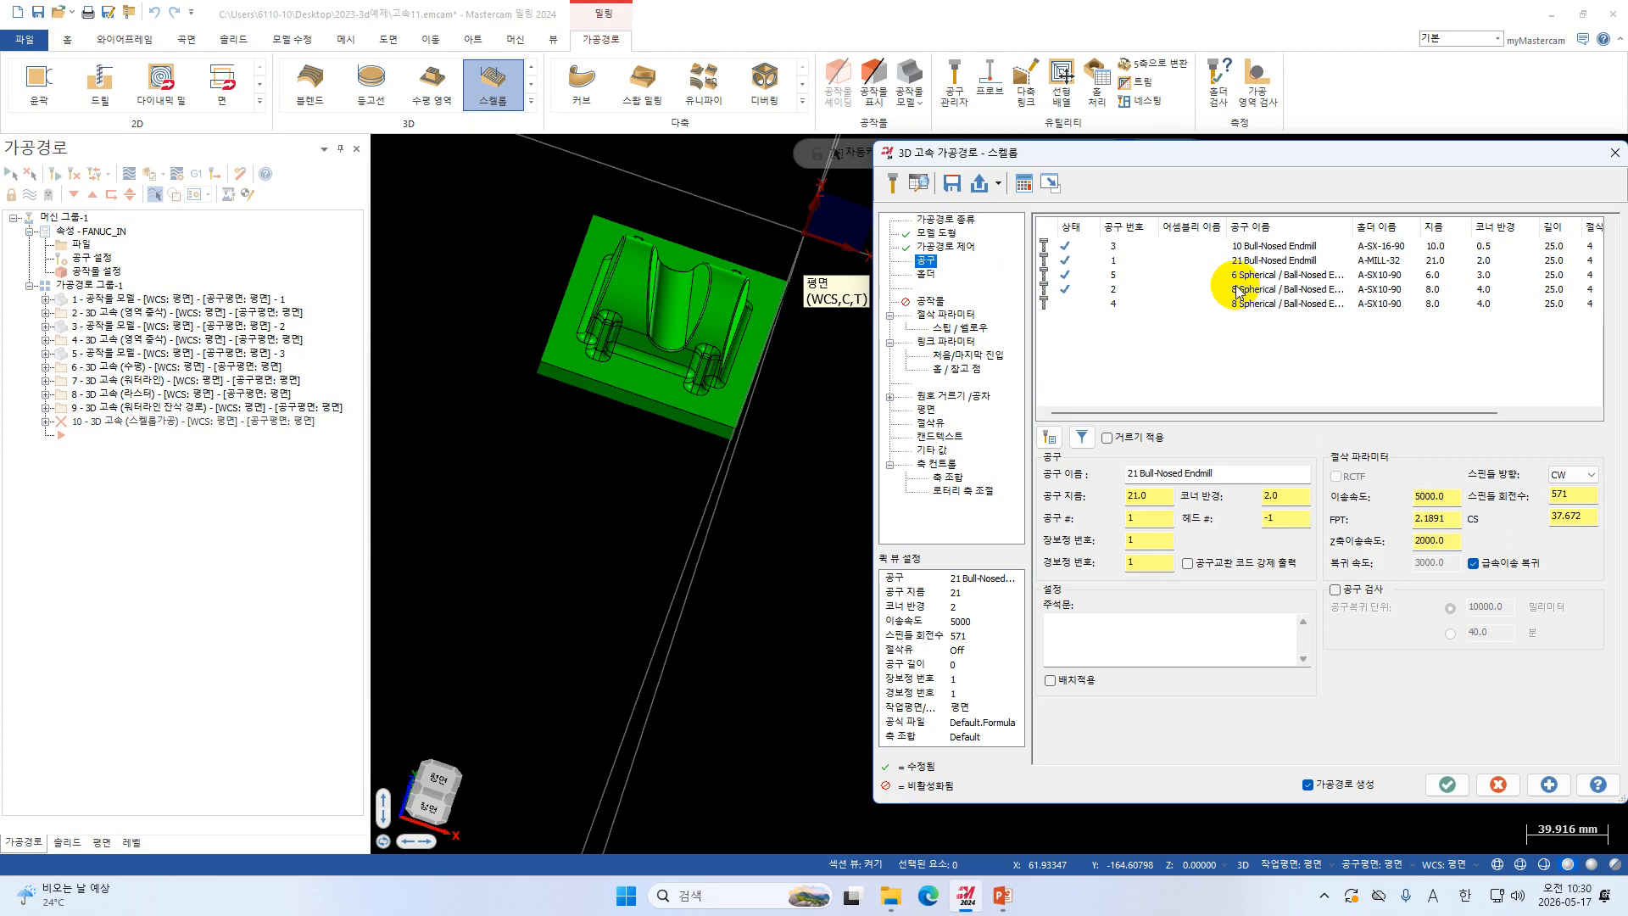
click(1236, 281)
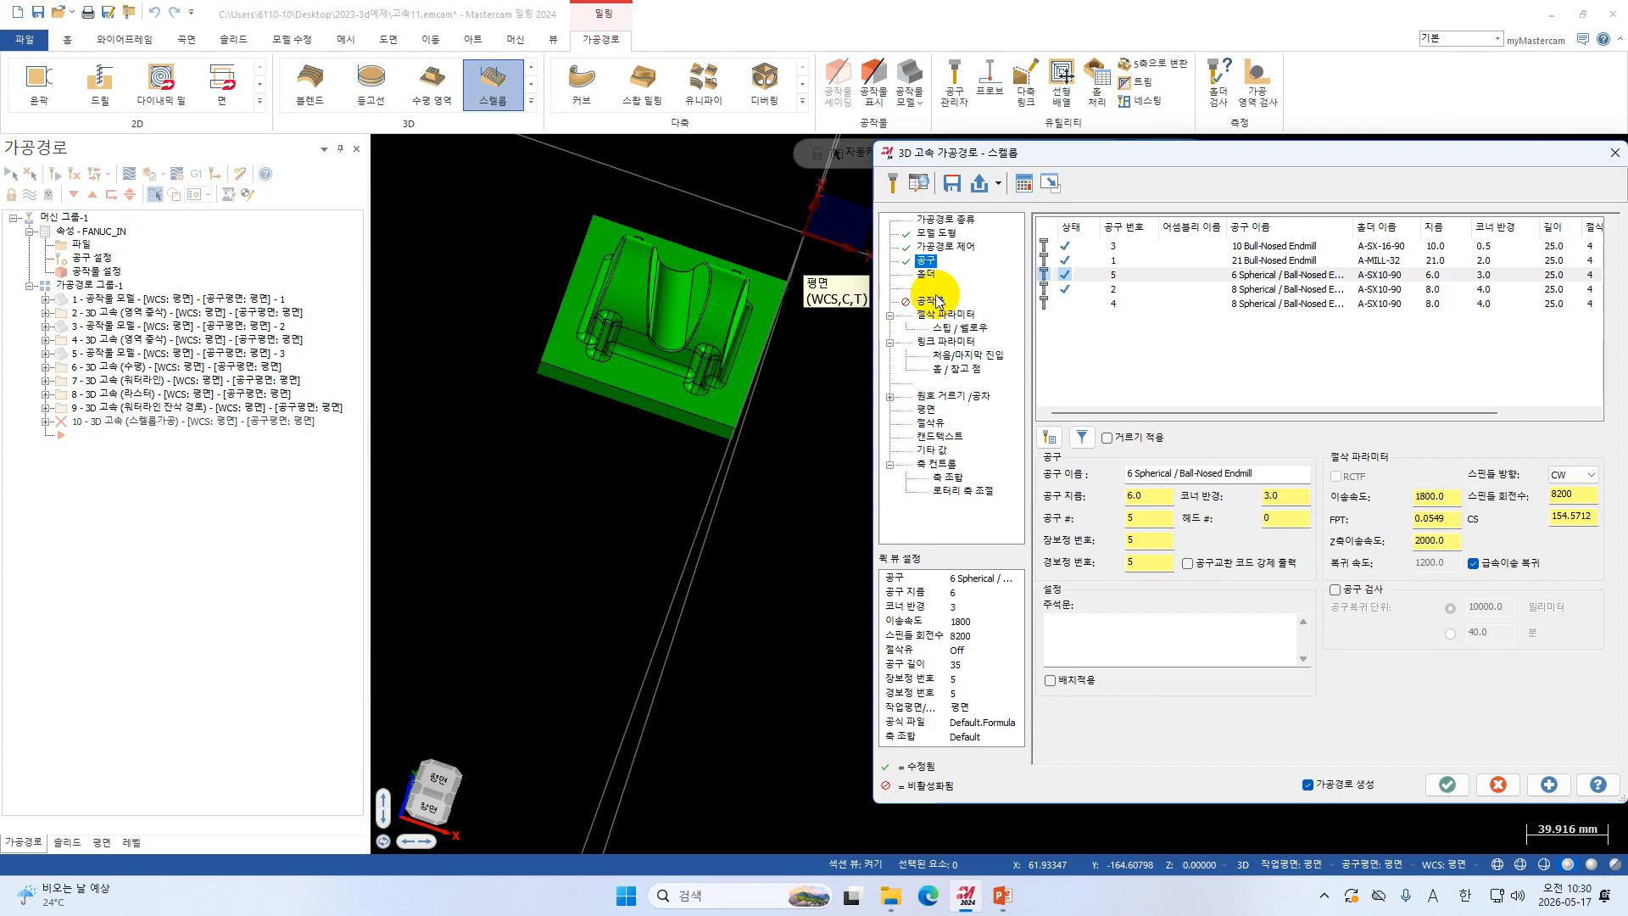
click(953, 315)
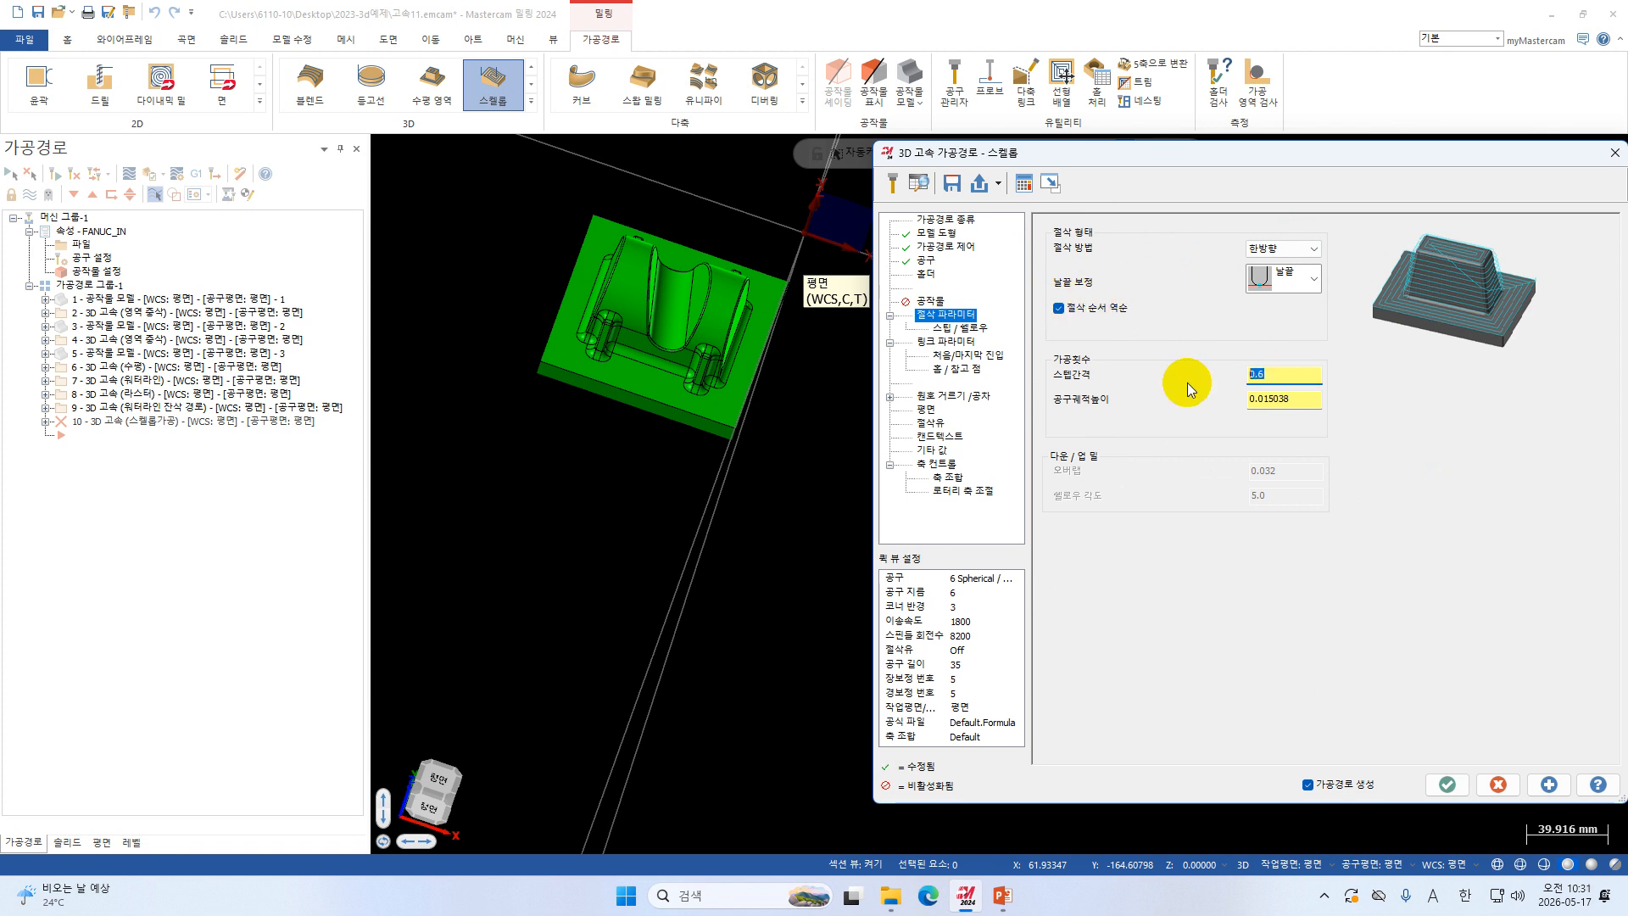
double_click(1257, 381)
click(1306, 248)
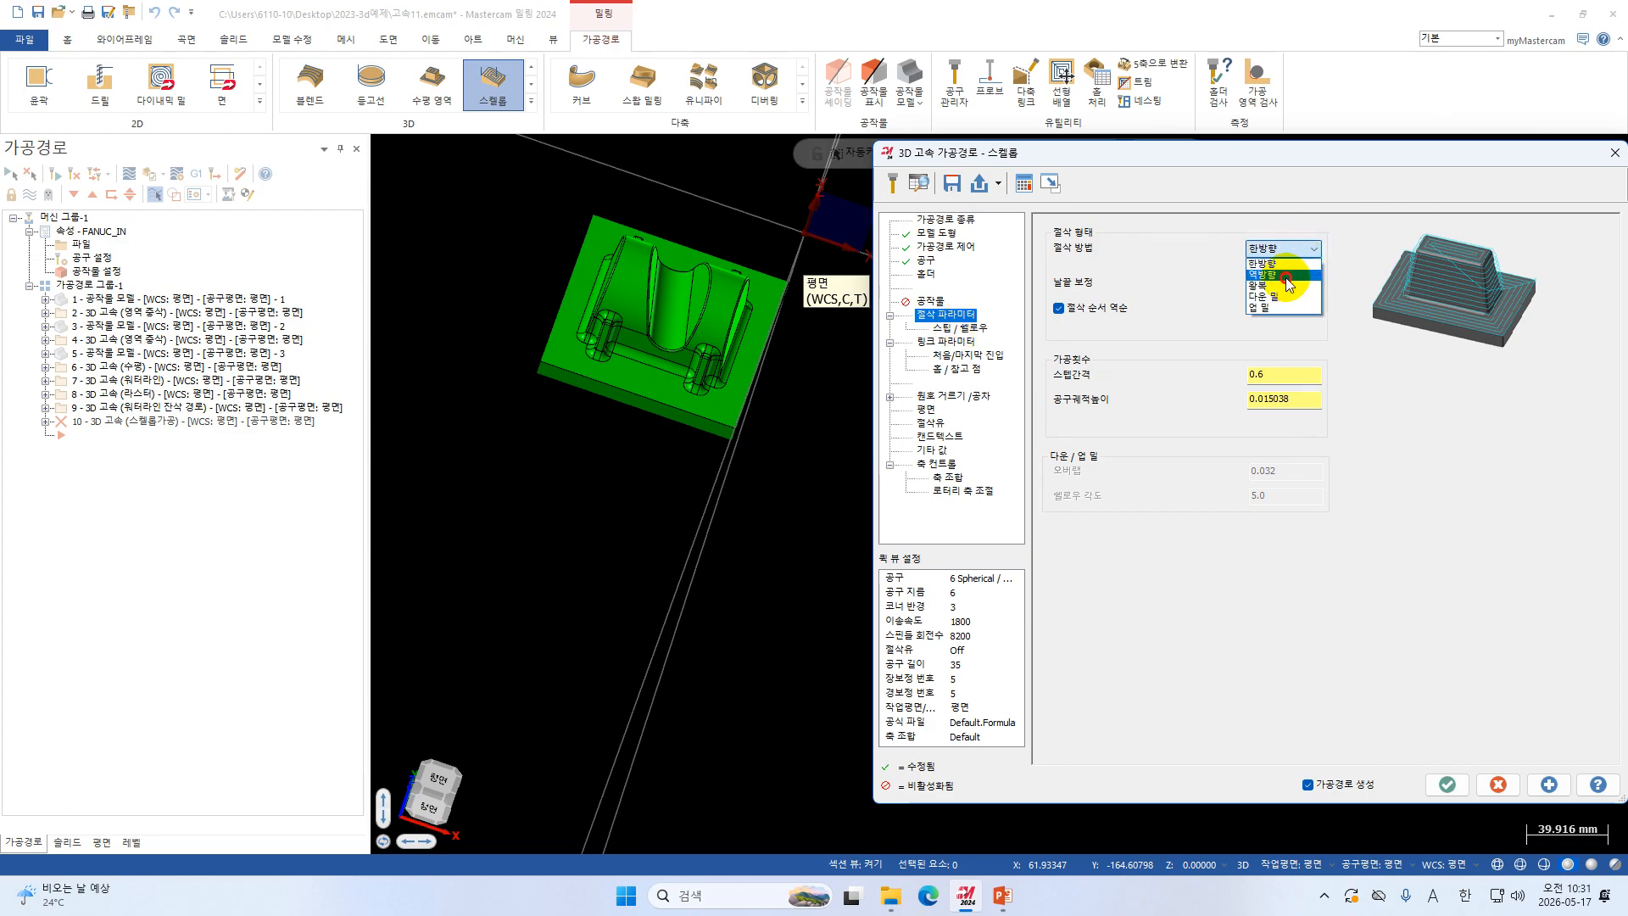
click(1286, 278)
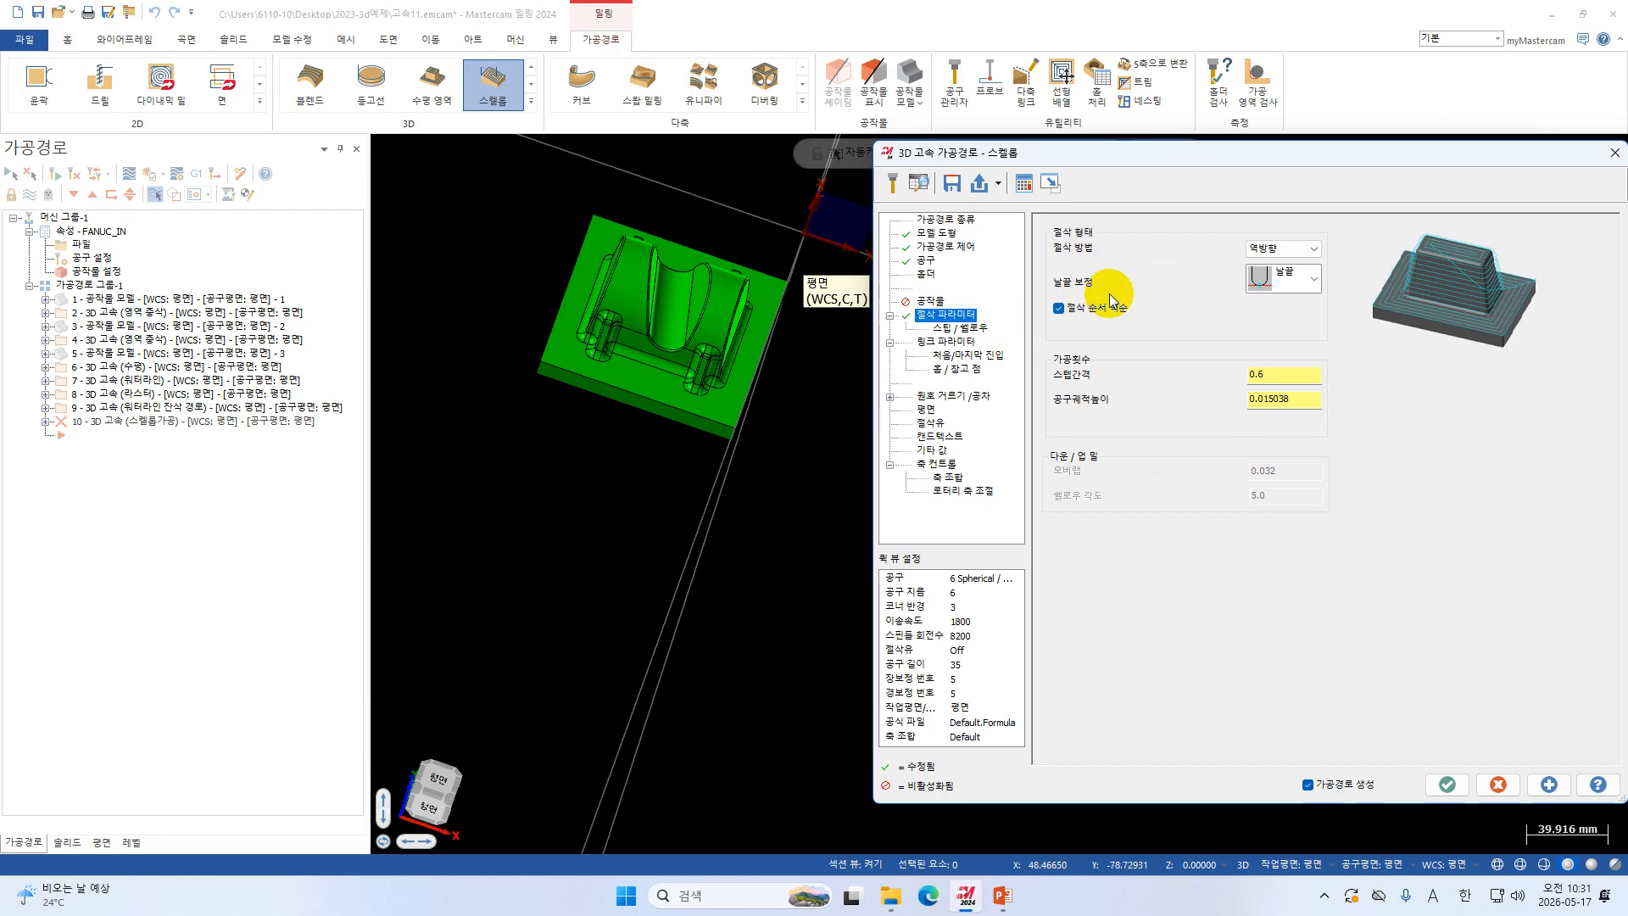
Set the end angle of the steep/shallow range to 35 degrees.
click(958, 327)
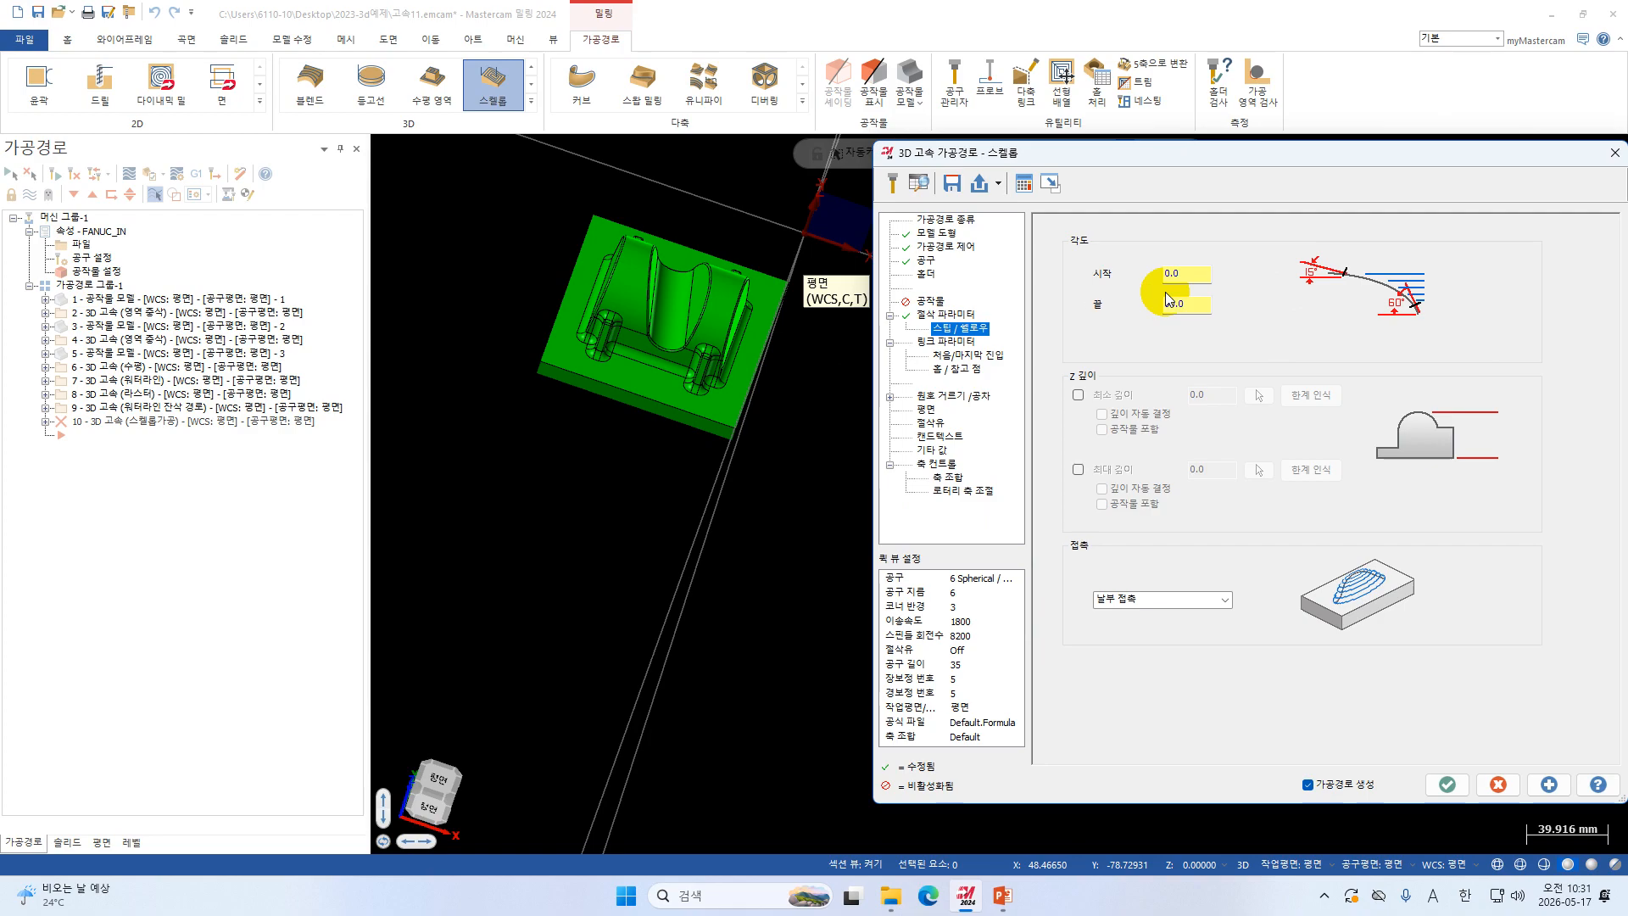
click(1210, 307)
text(35)
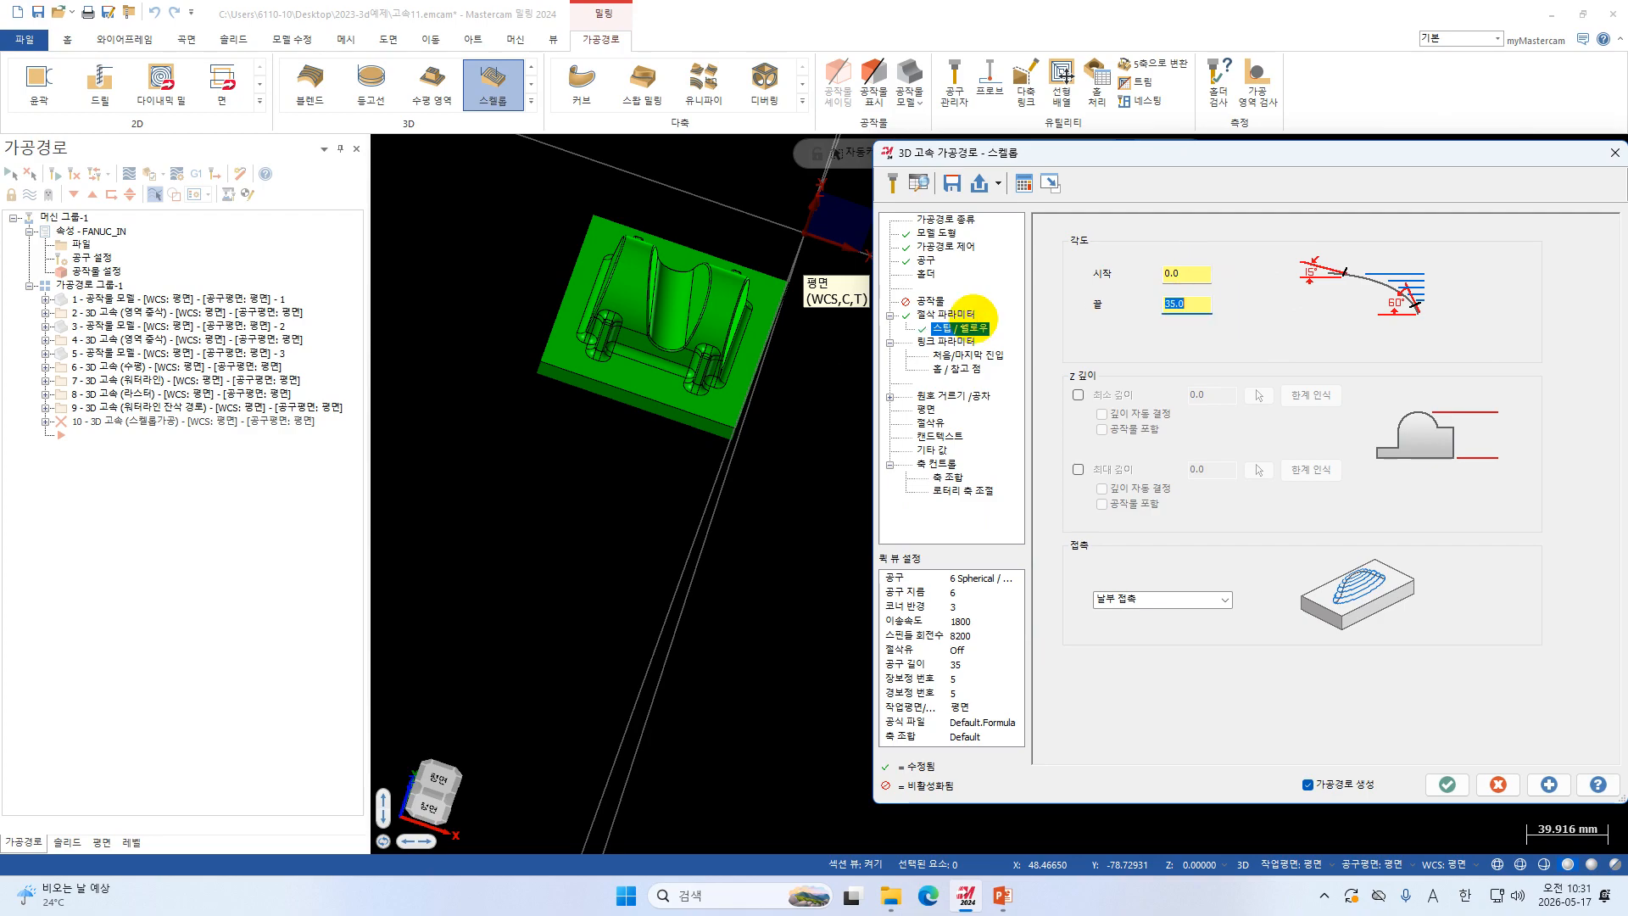
Enable both Z depth limits without stock, using a minimum depth of 1.0 and a maximum depth of -38.1 picked from the model.
click(1078, 395)
click(1078, 470)
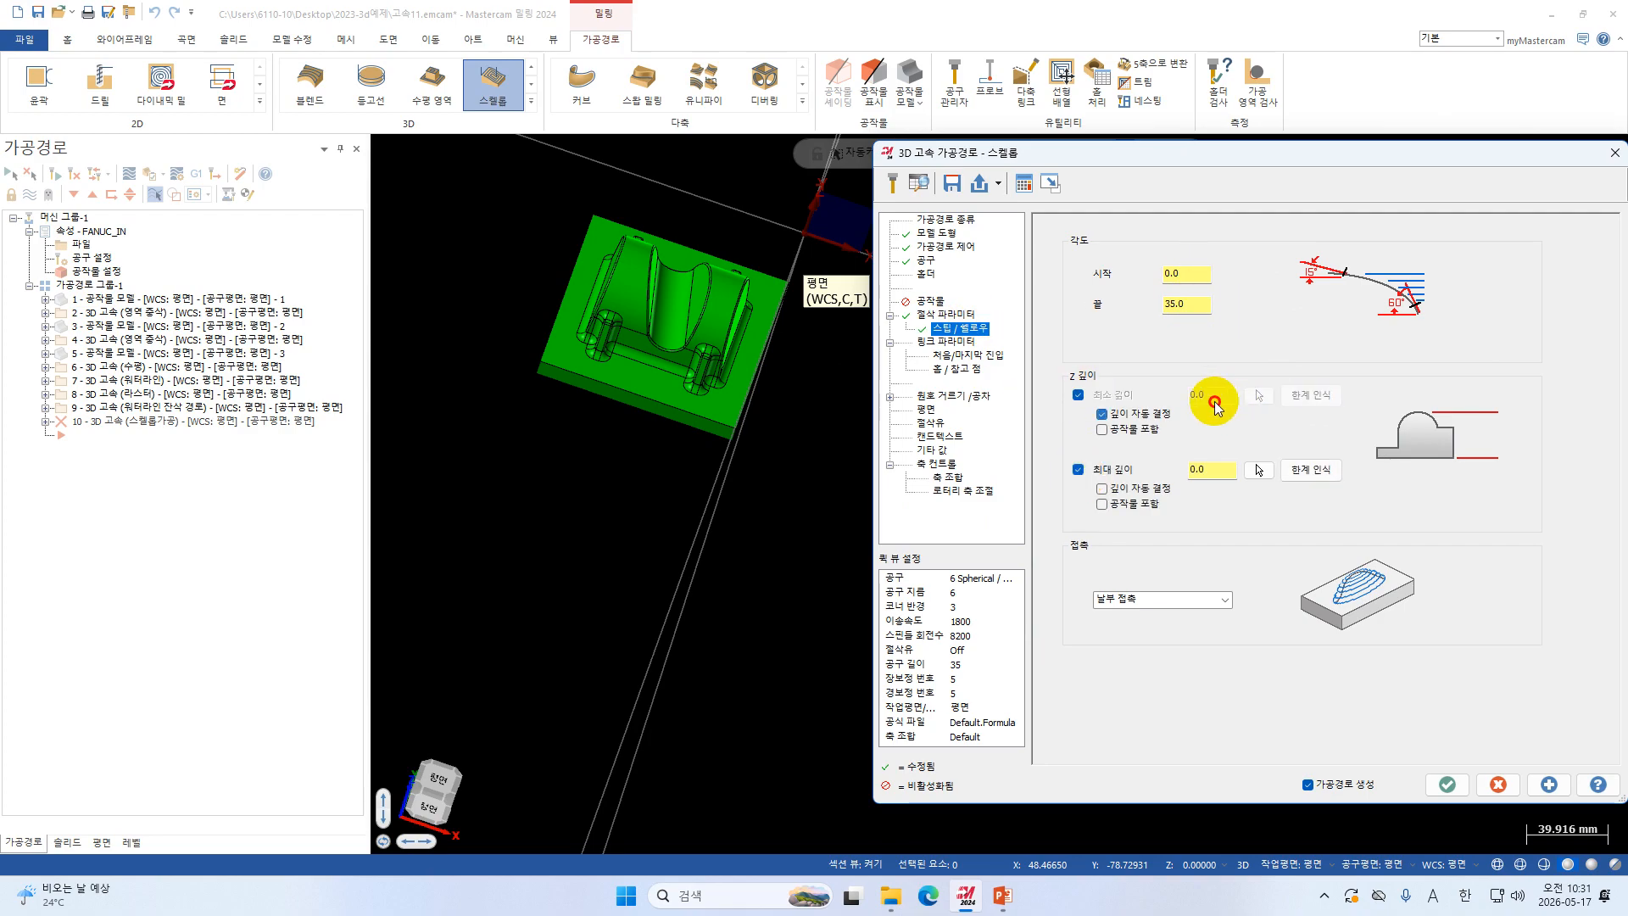
click(1102, 430)
click(1312, 396)
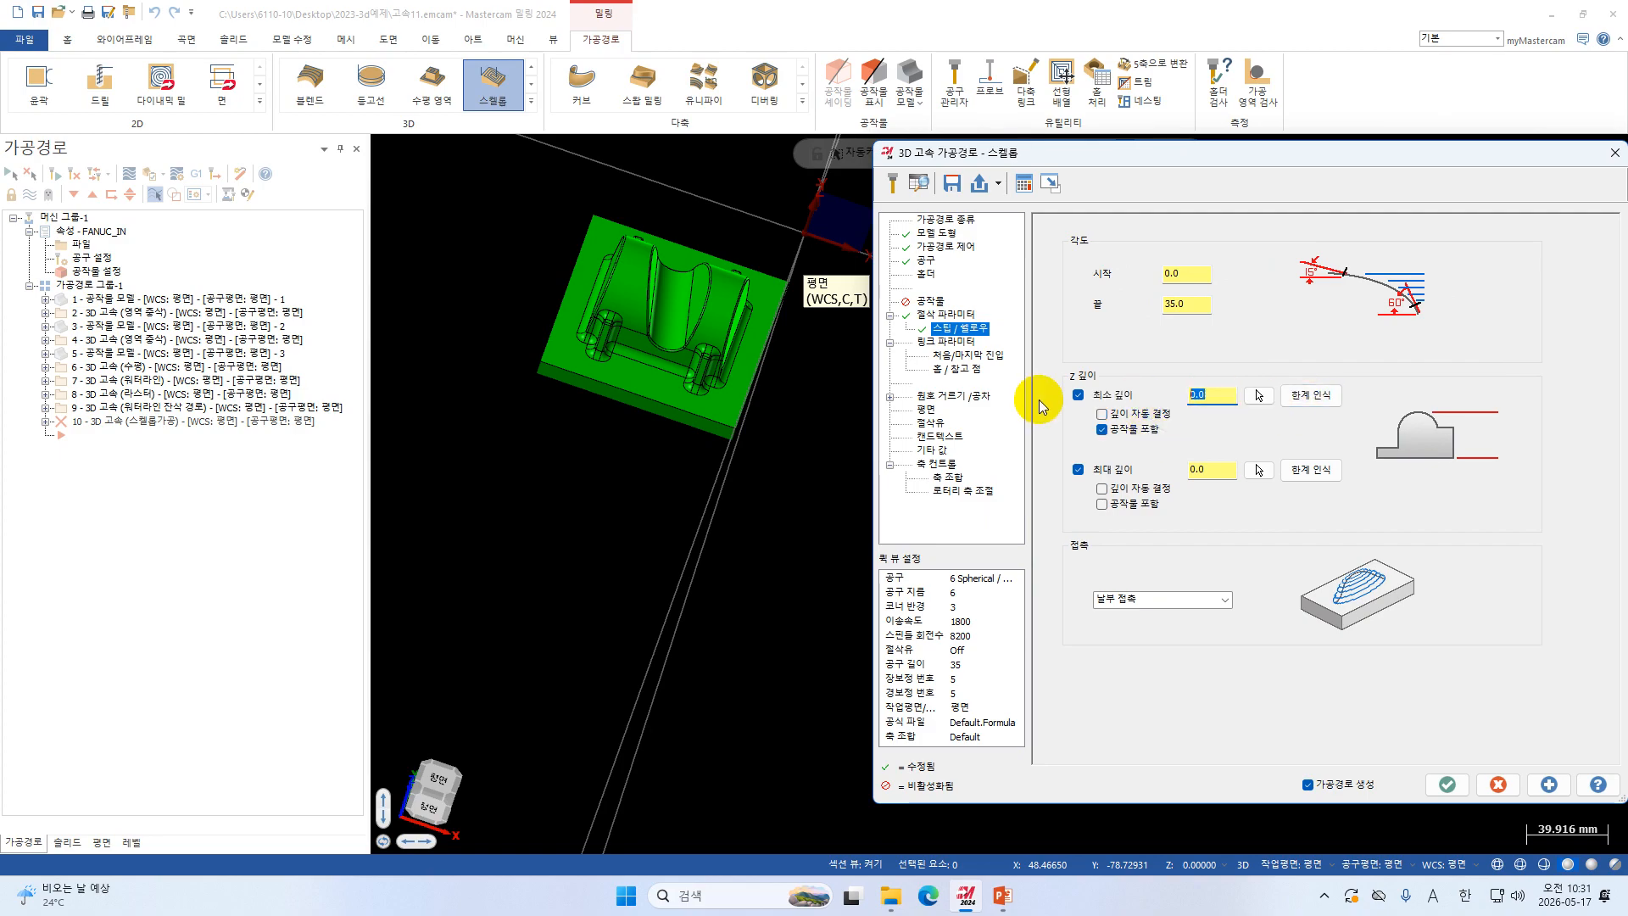
click(1324, 468)
click(1257, 472)
click(723, 404)
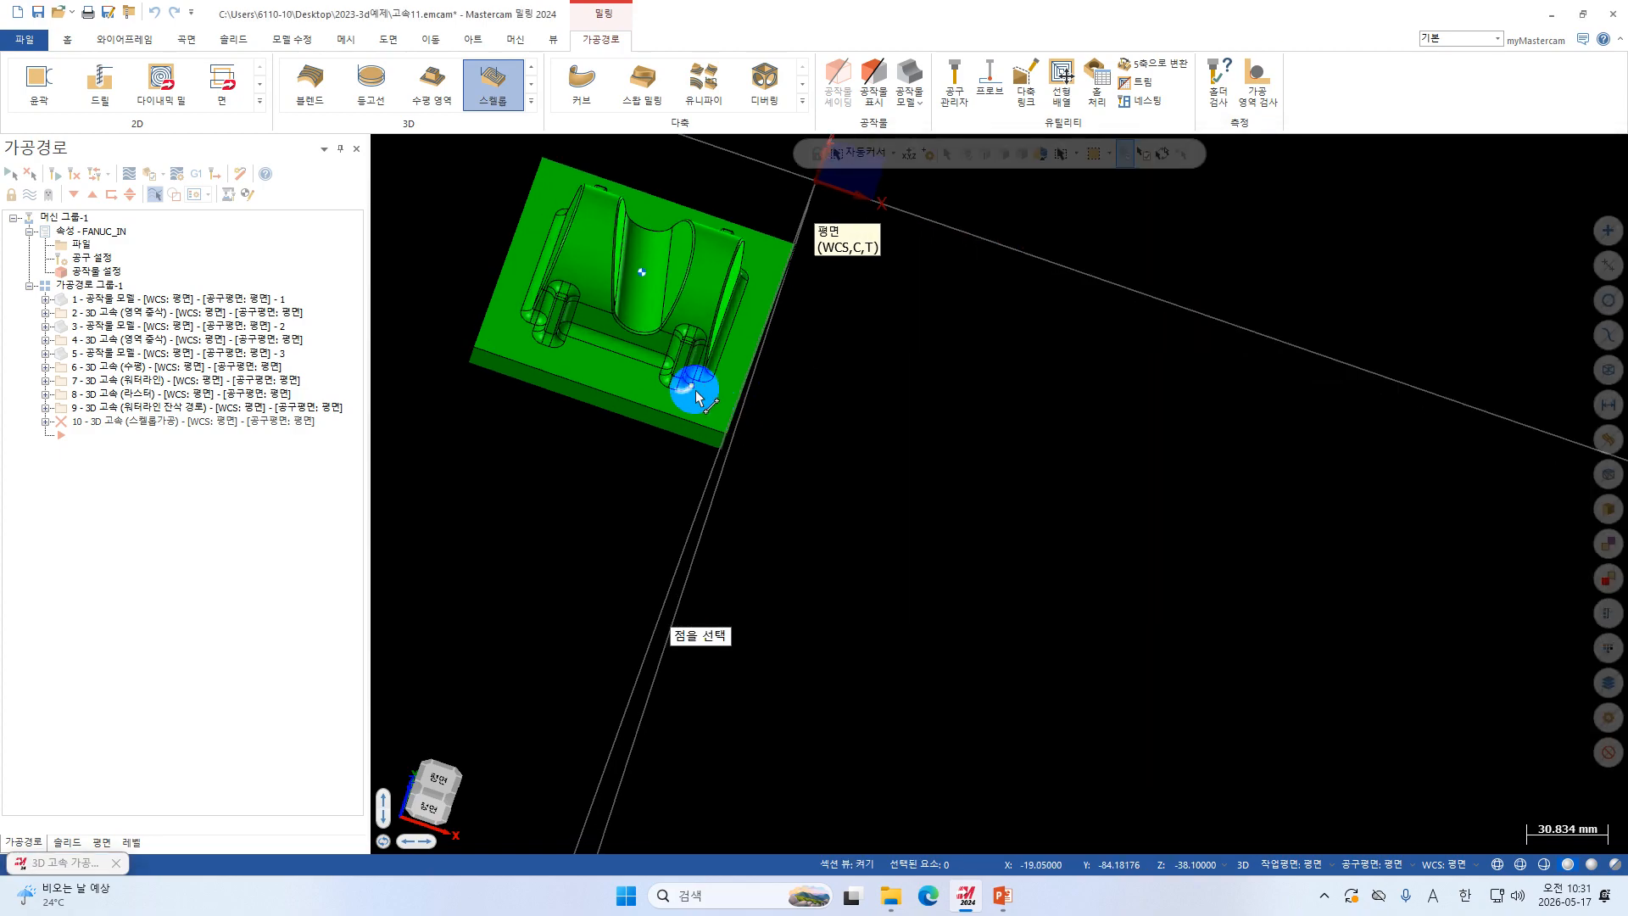
click(1226, 469)
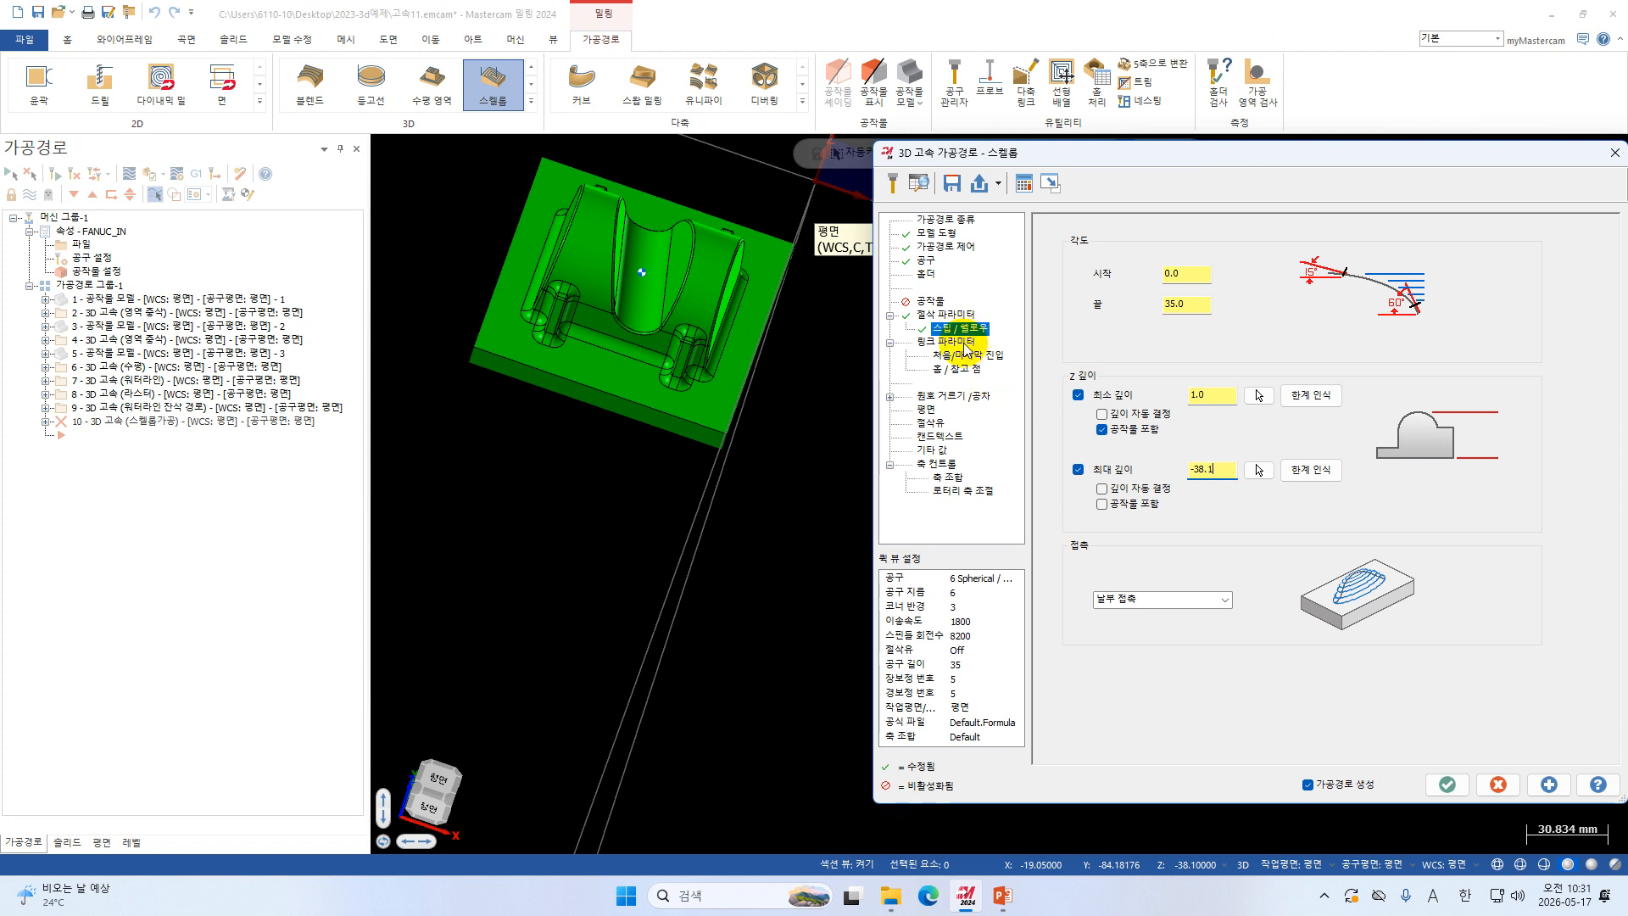
click(1110, 429)
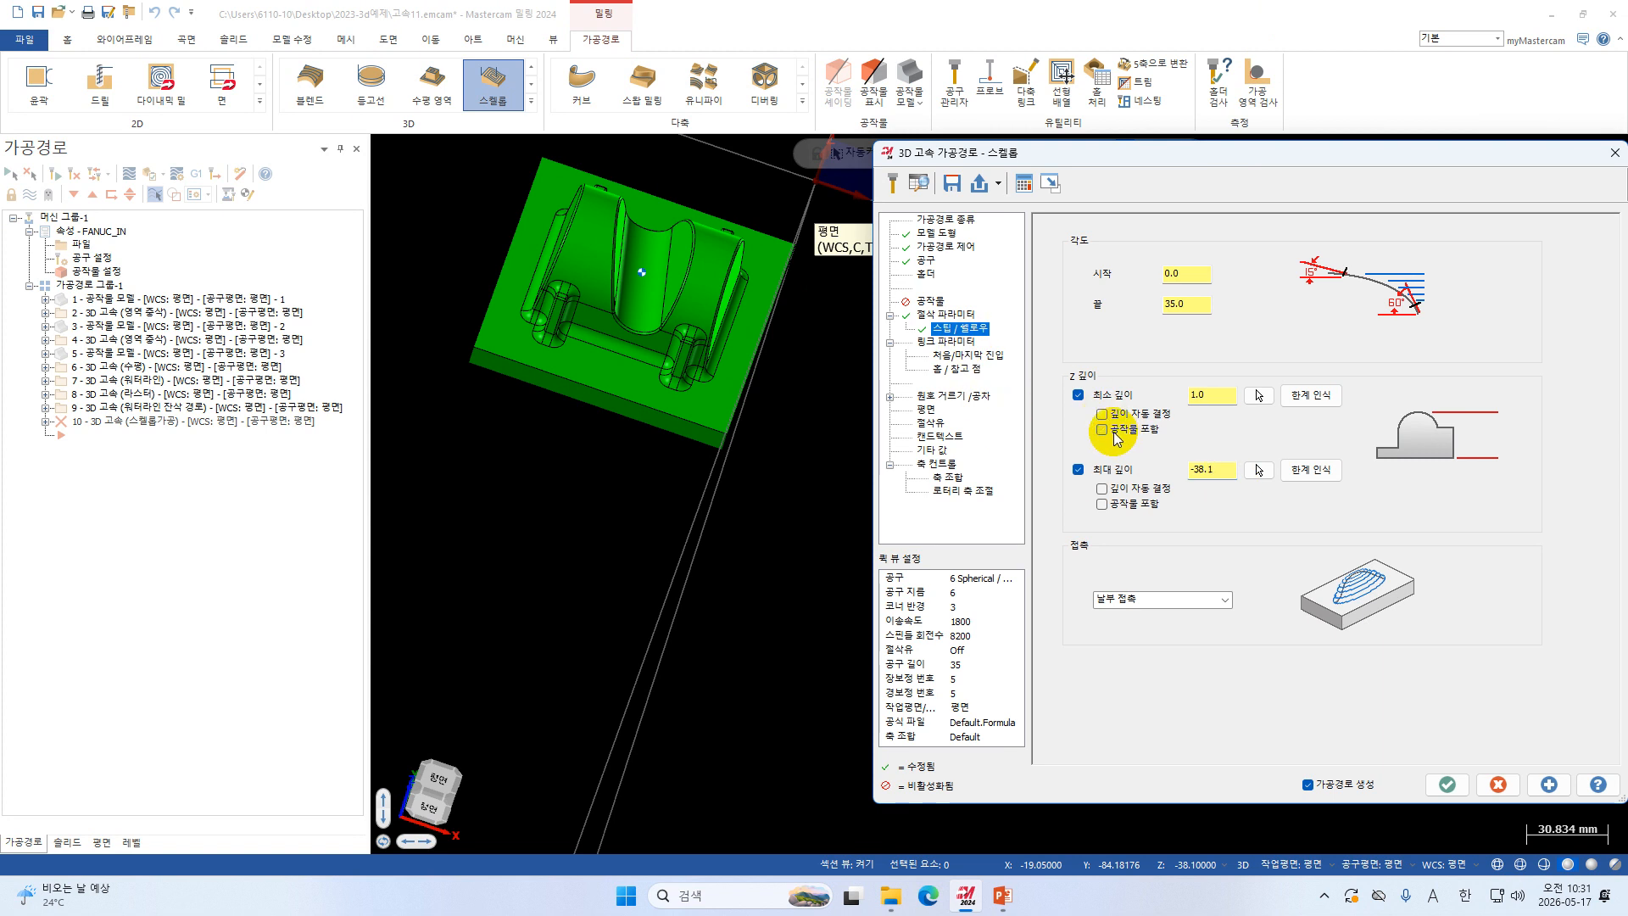
Set the linking entry to vertical (수직) with radius 1.0, make the exit match it, and disable the auxiliary entry.
click(971, 343)
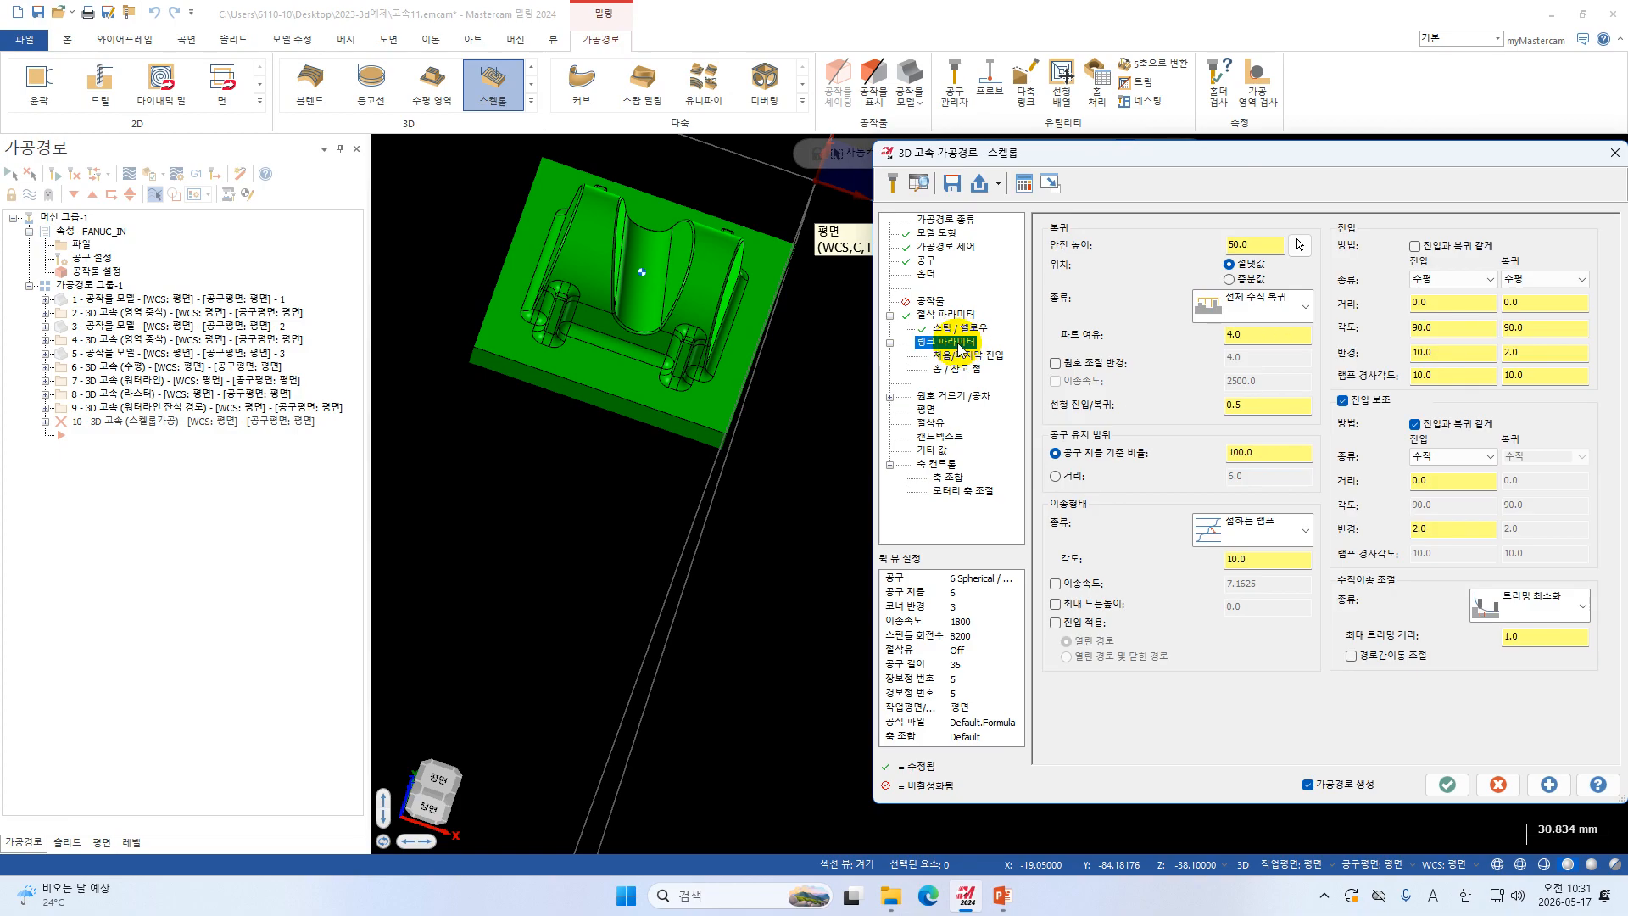
click(1470, 280)
click(1456, 316)
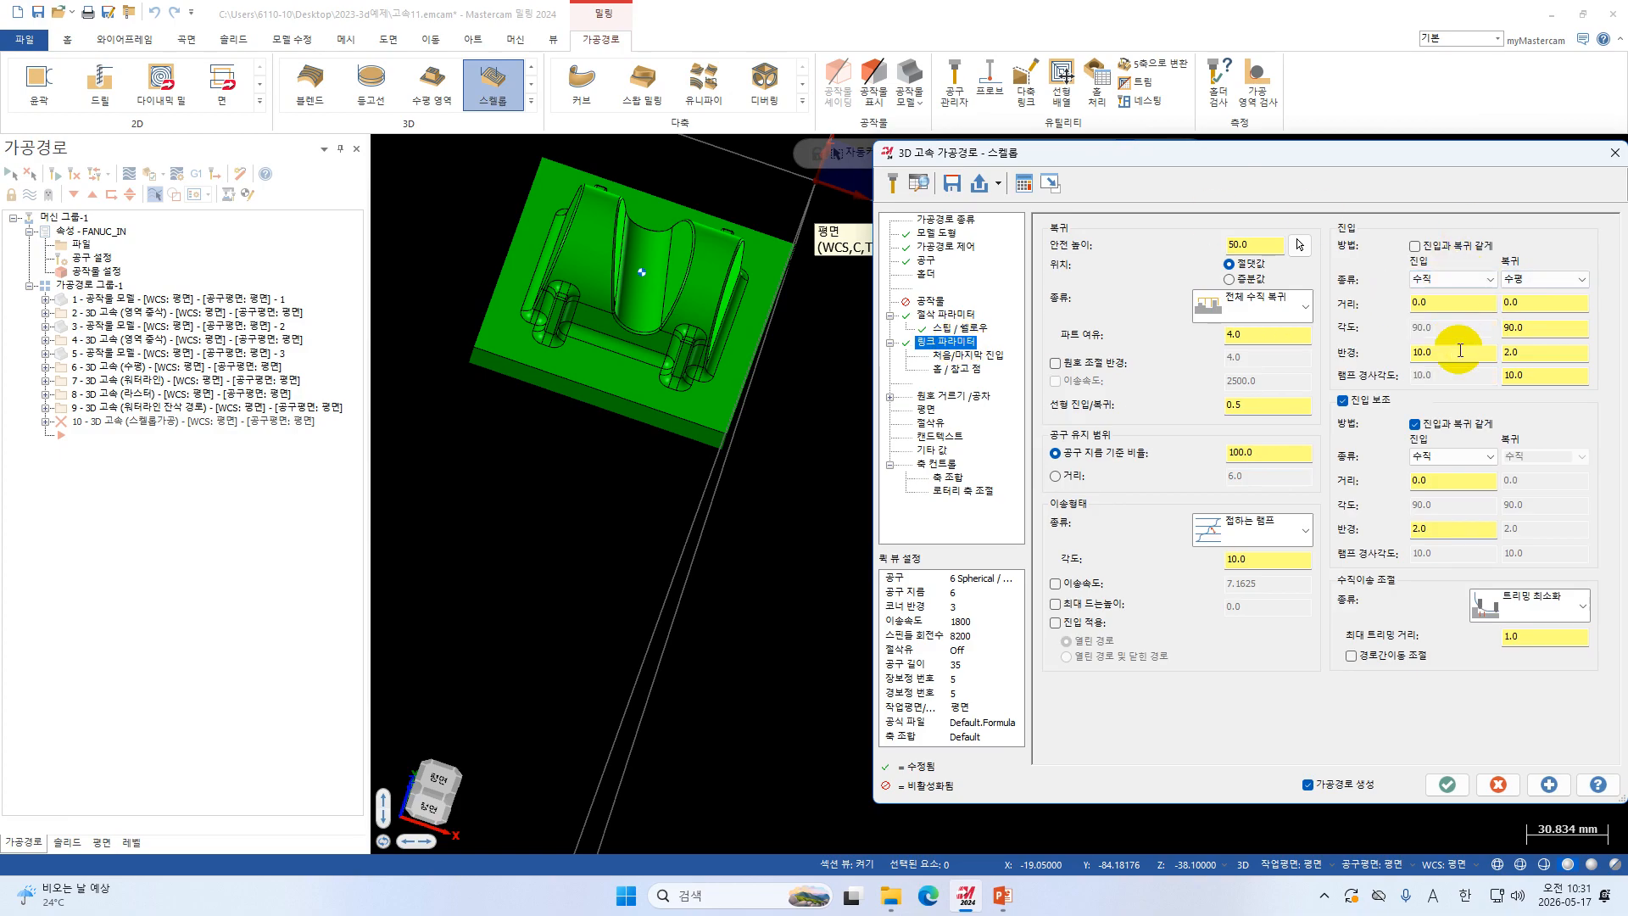
double_click(1460, 351)
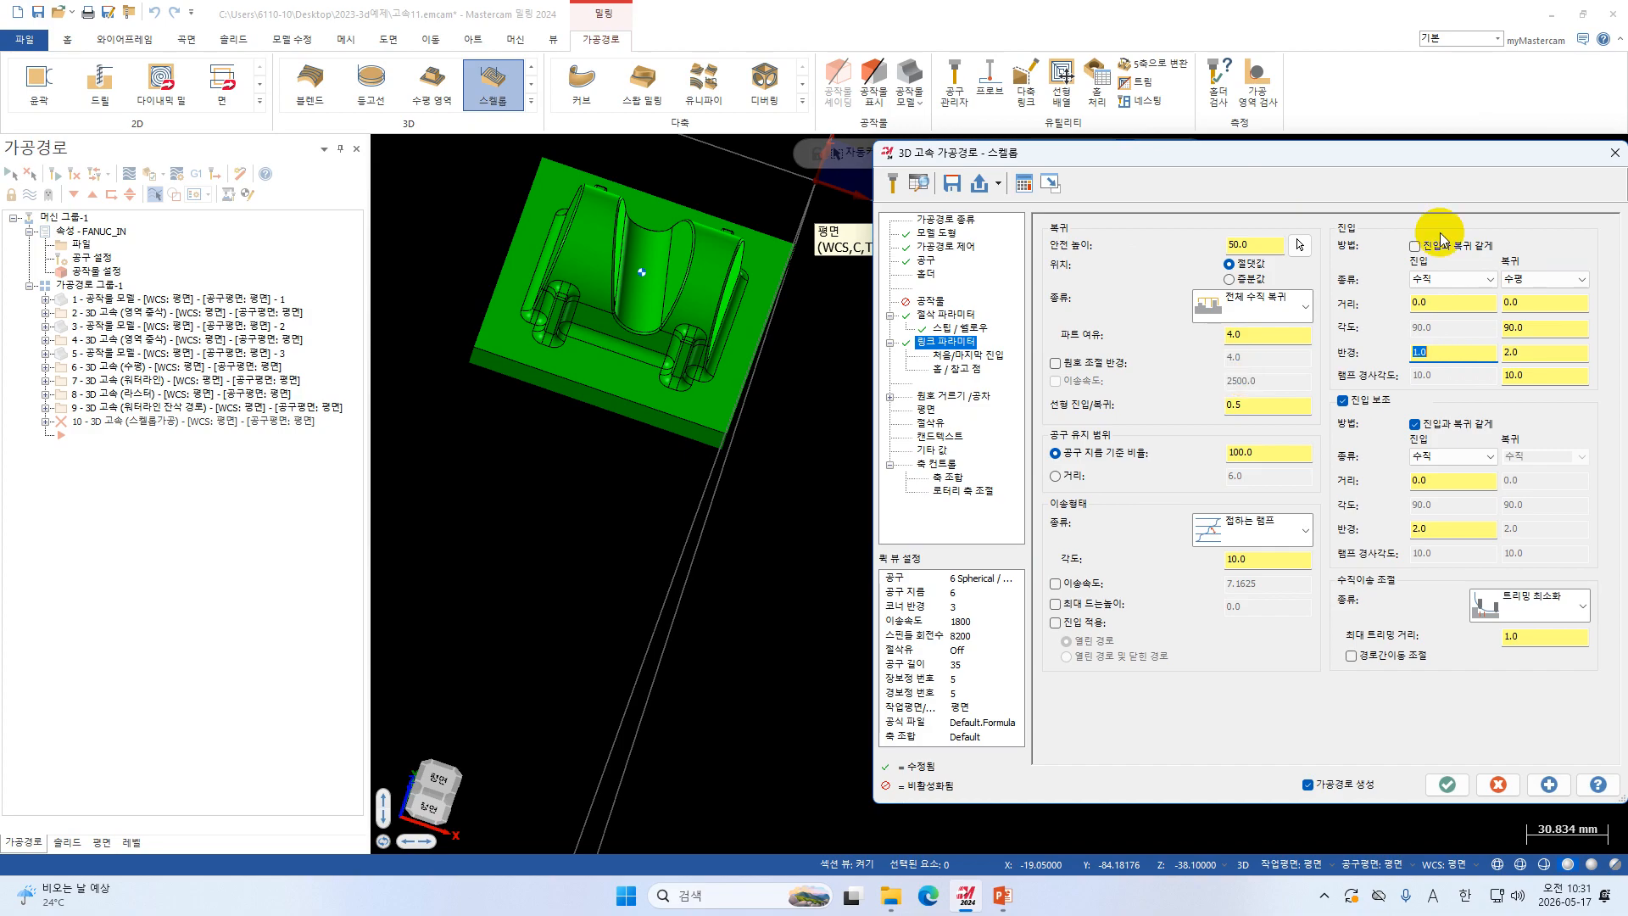
click(1343, 400)
click(1415, 247)
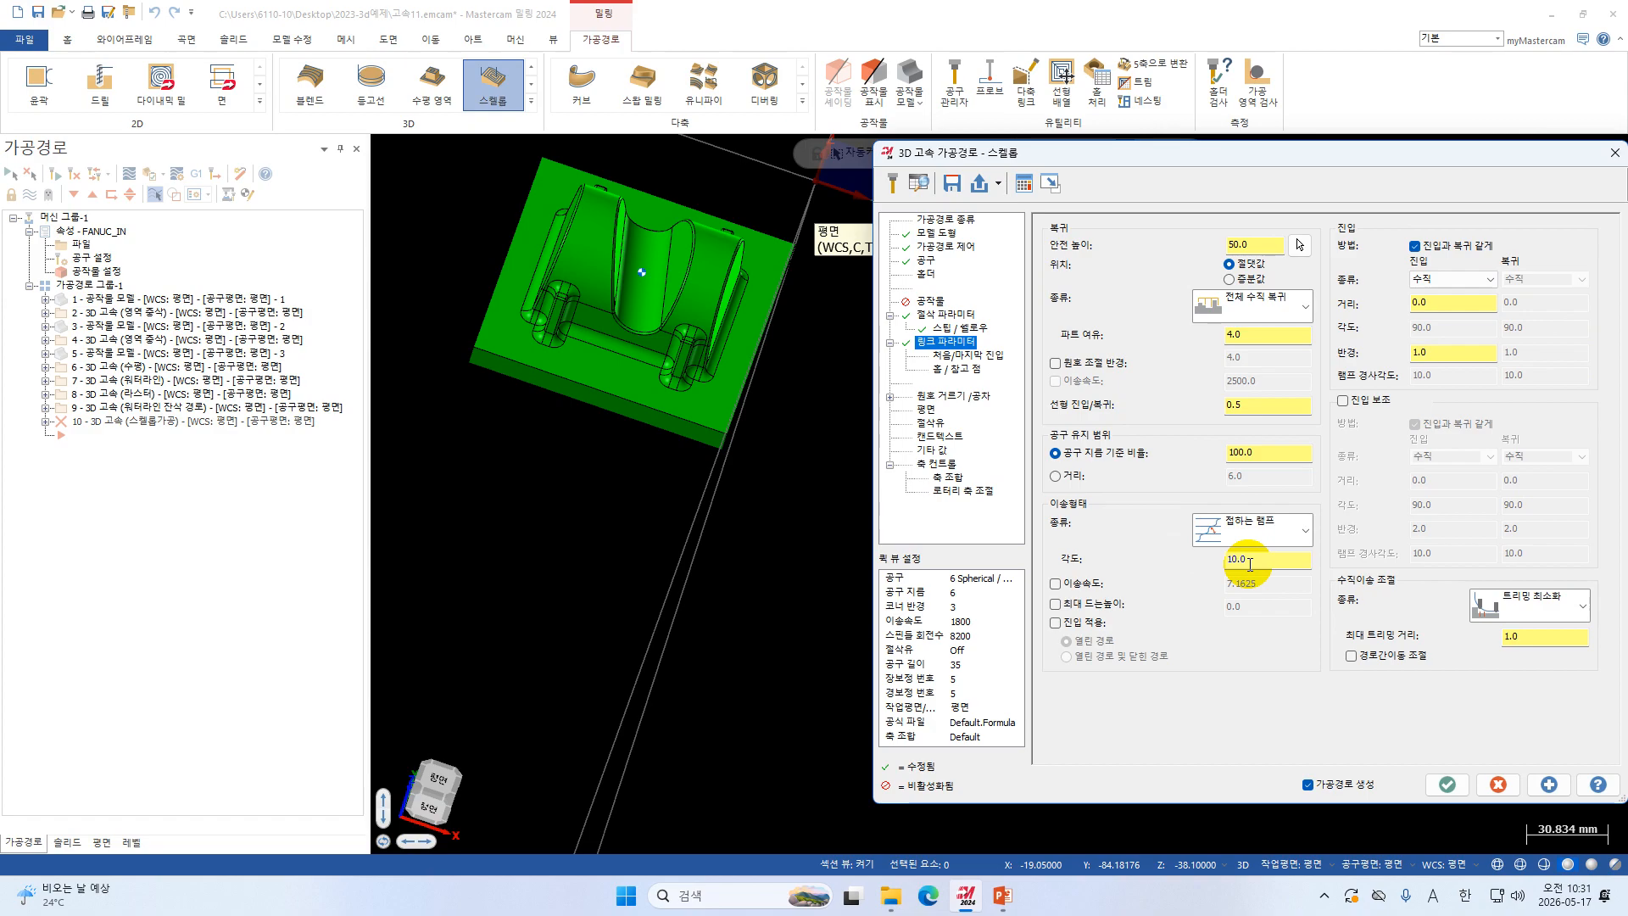
Enable the between-path adjustment for the vertical transitions and set the maximum trimming distance to 0.3.
click(1433, 656)
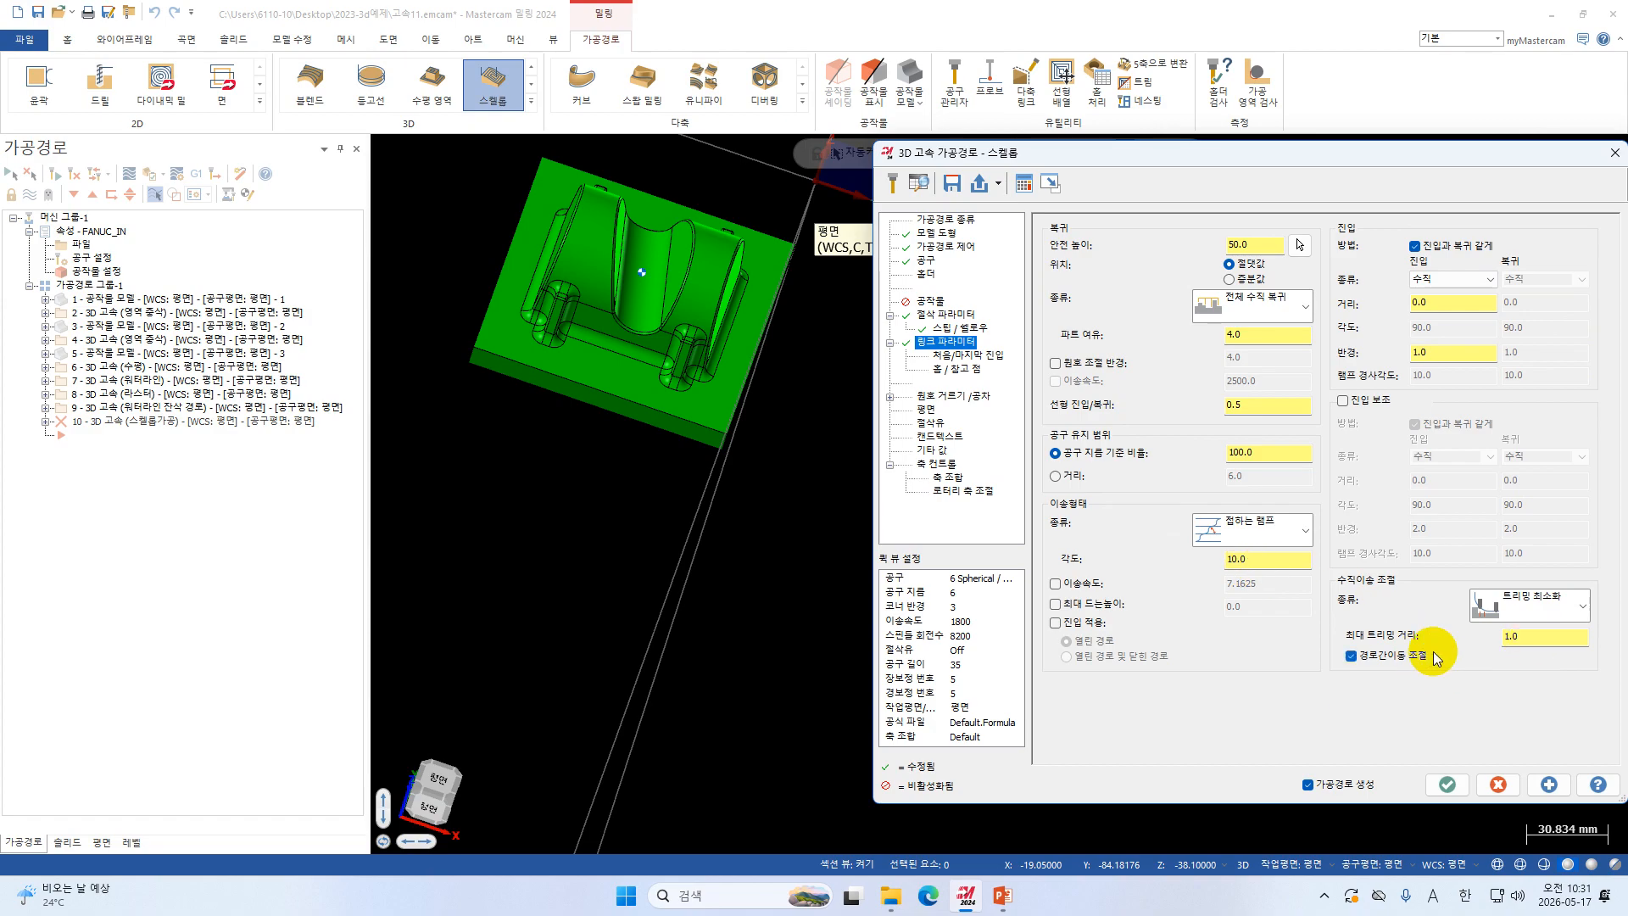
click(1526, 636)
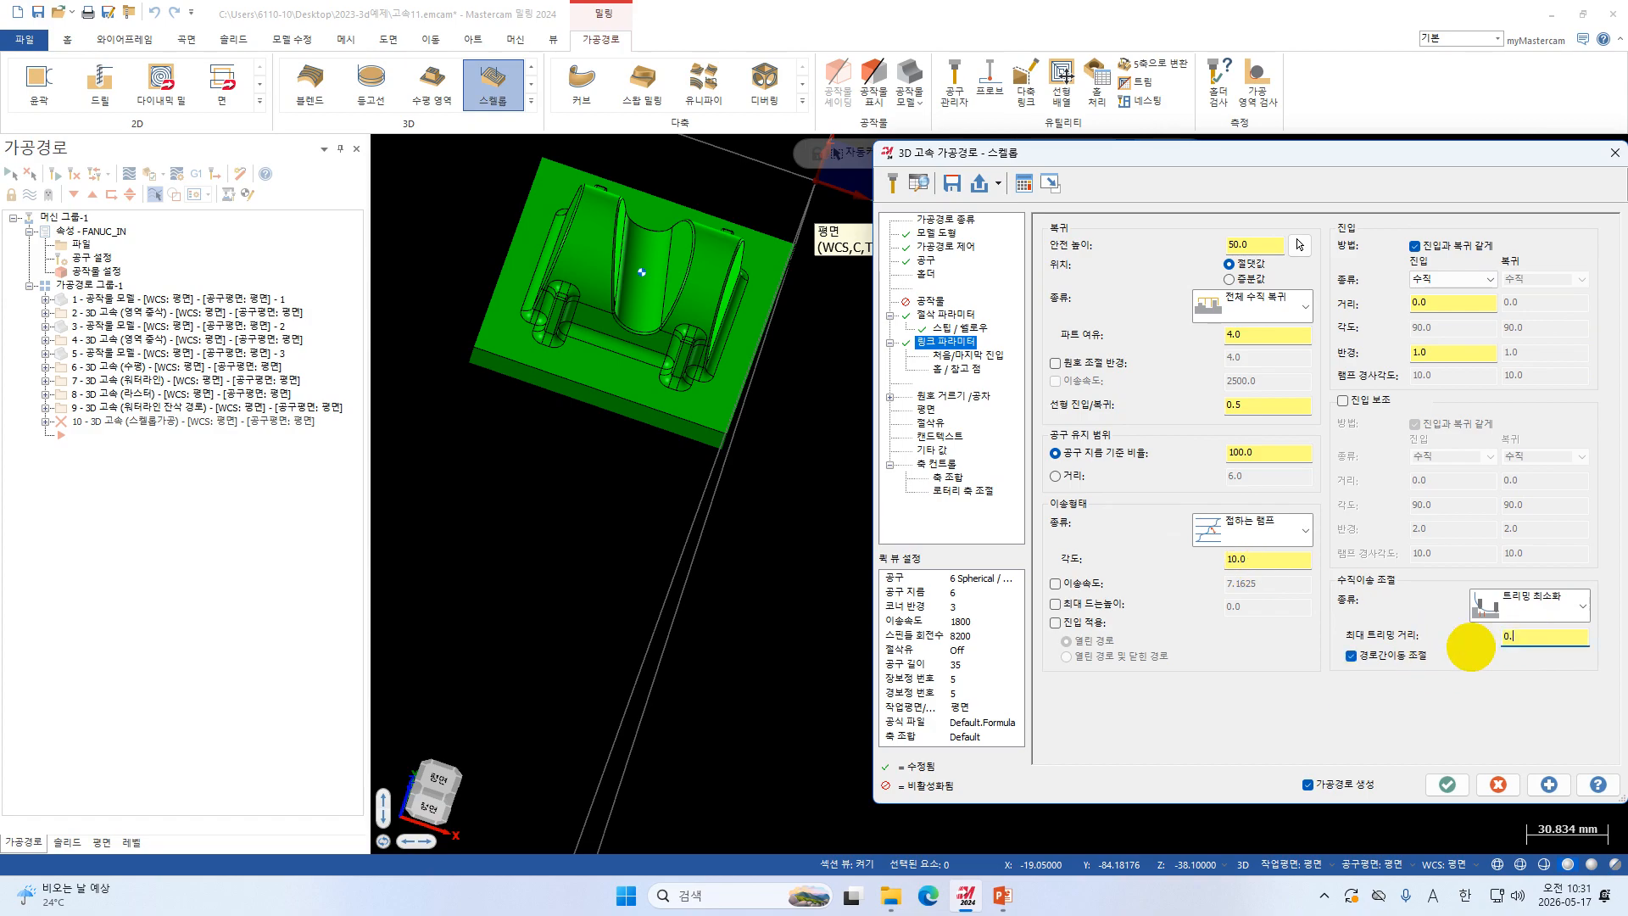
text(0.3)
key(Return)
Set the total tolerance of the scallop toolpath to 0.005.
click(975, 397)
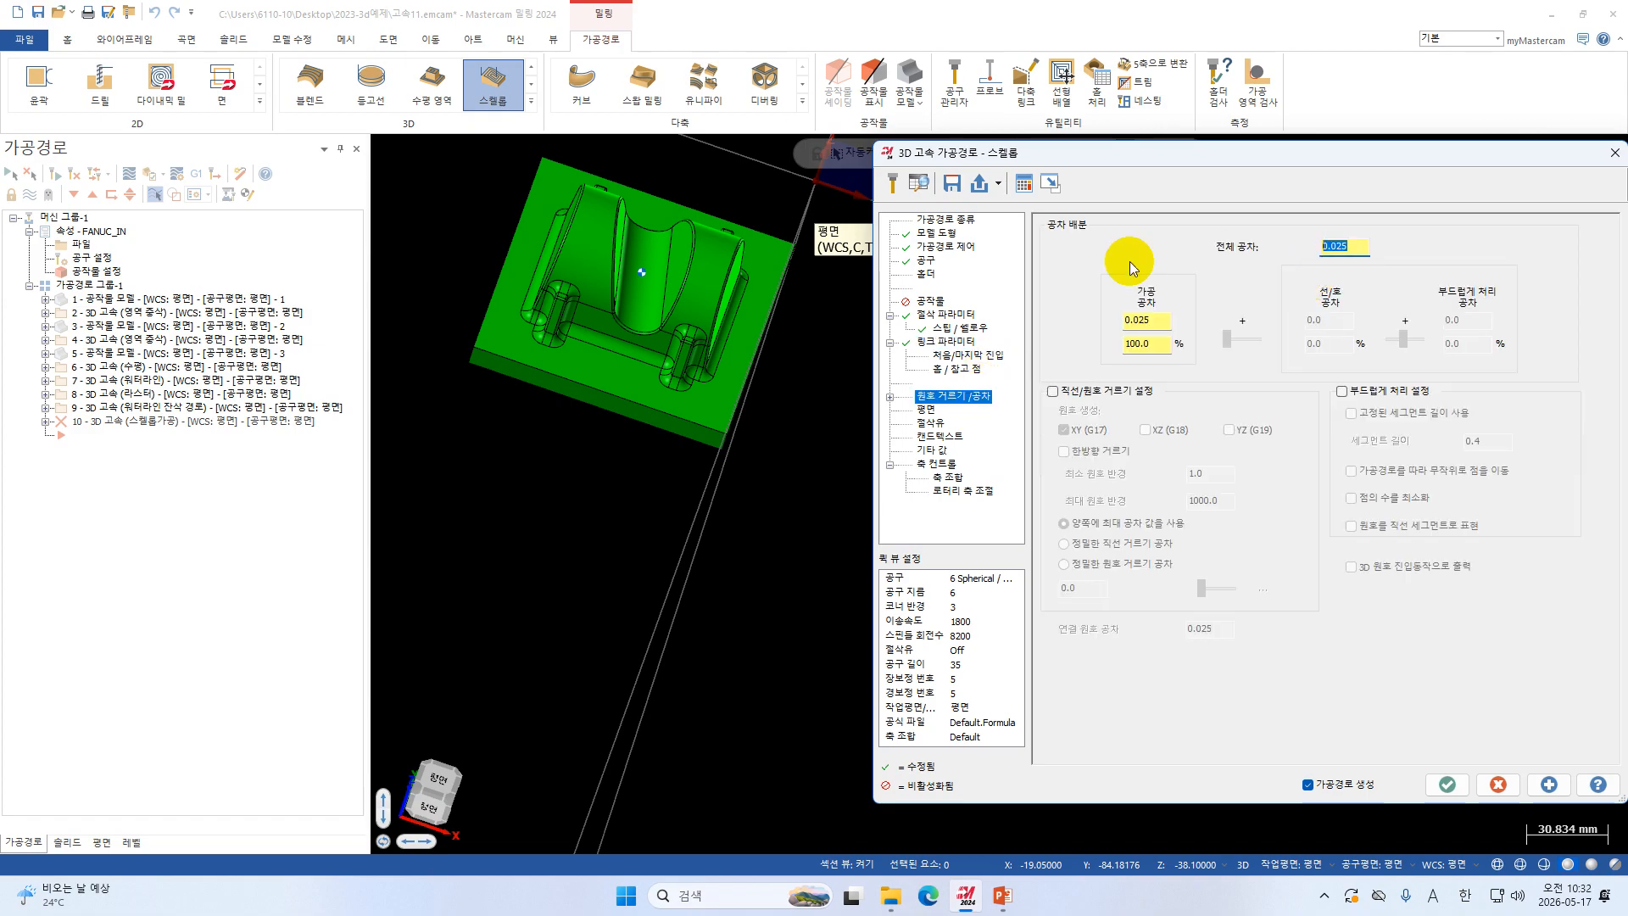
text(0.005)
key(Return)
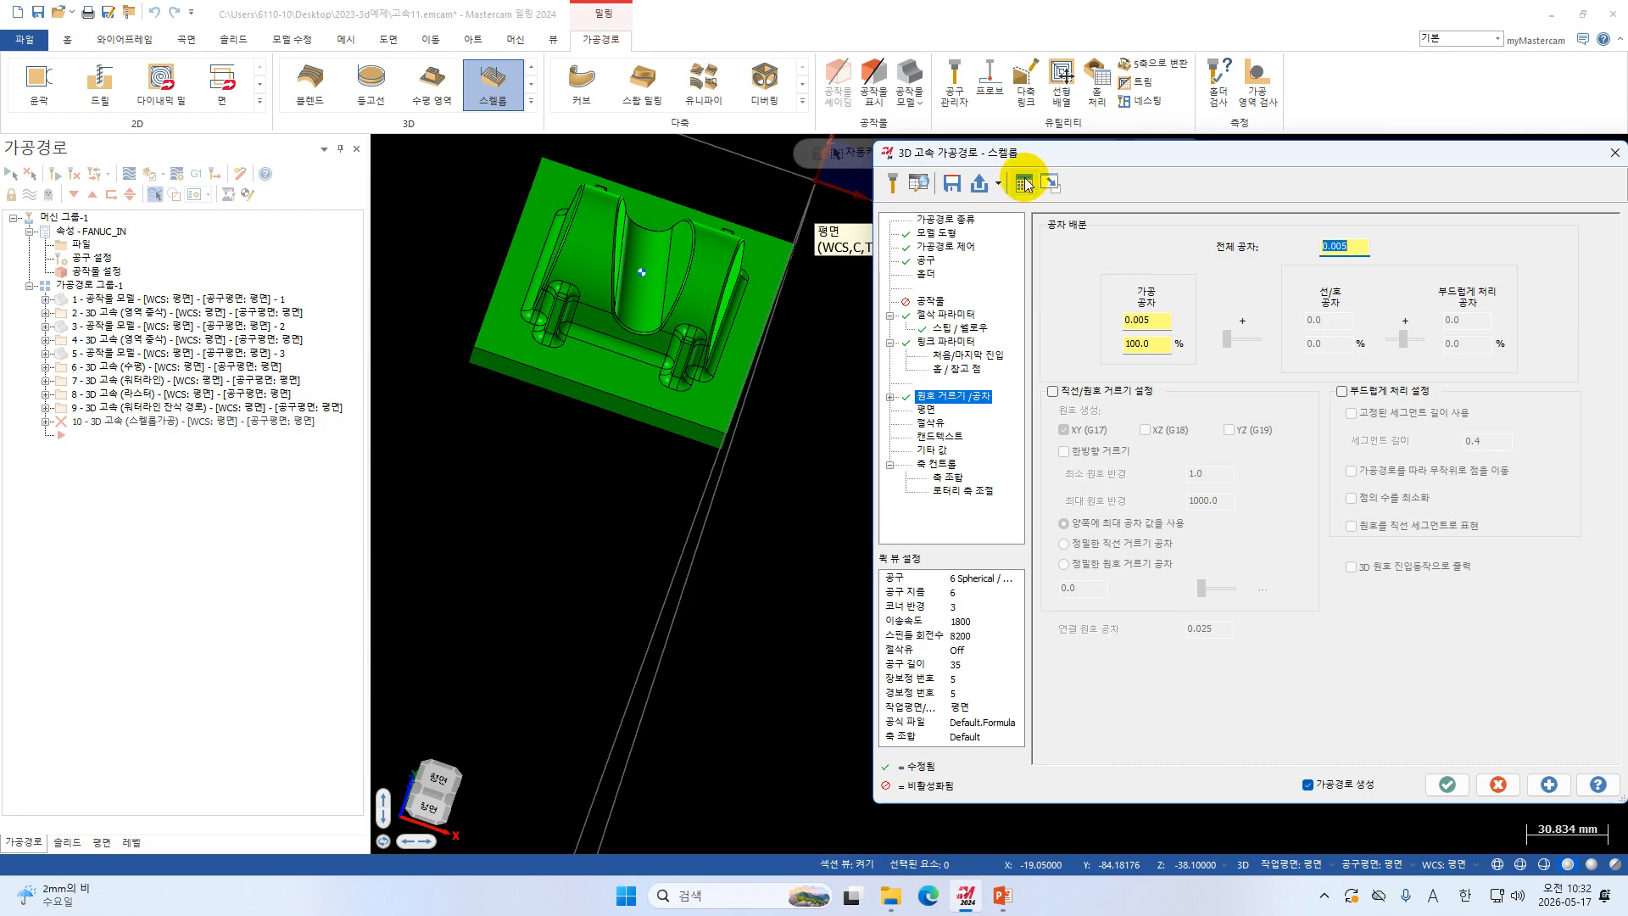
Turn on Flood coolant with M08 and accept the scallop parameters to generate the toolpath.
click(956, 425)
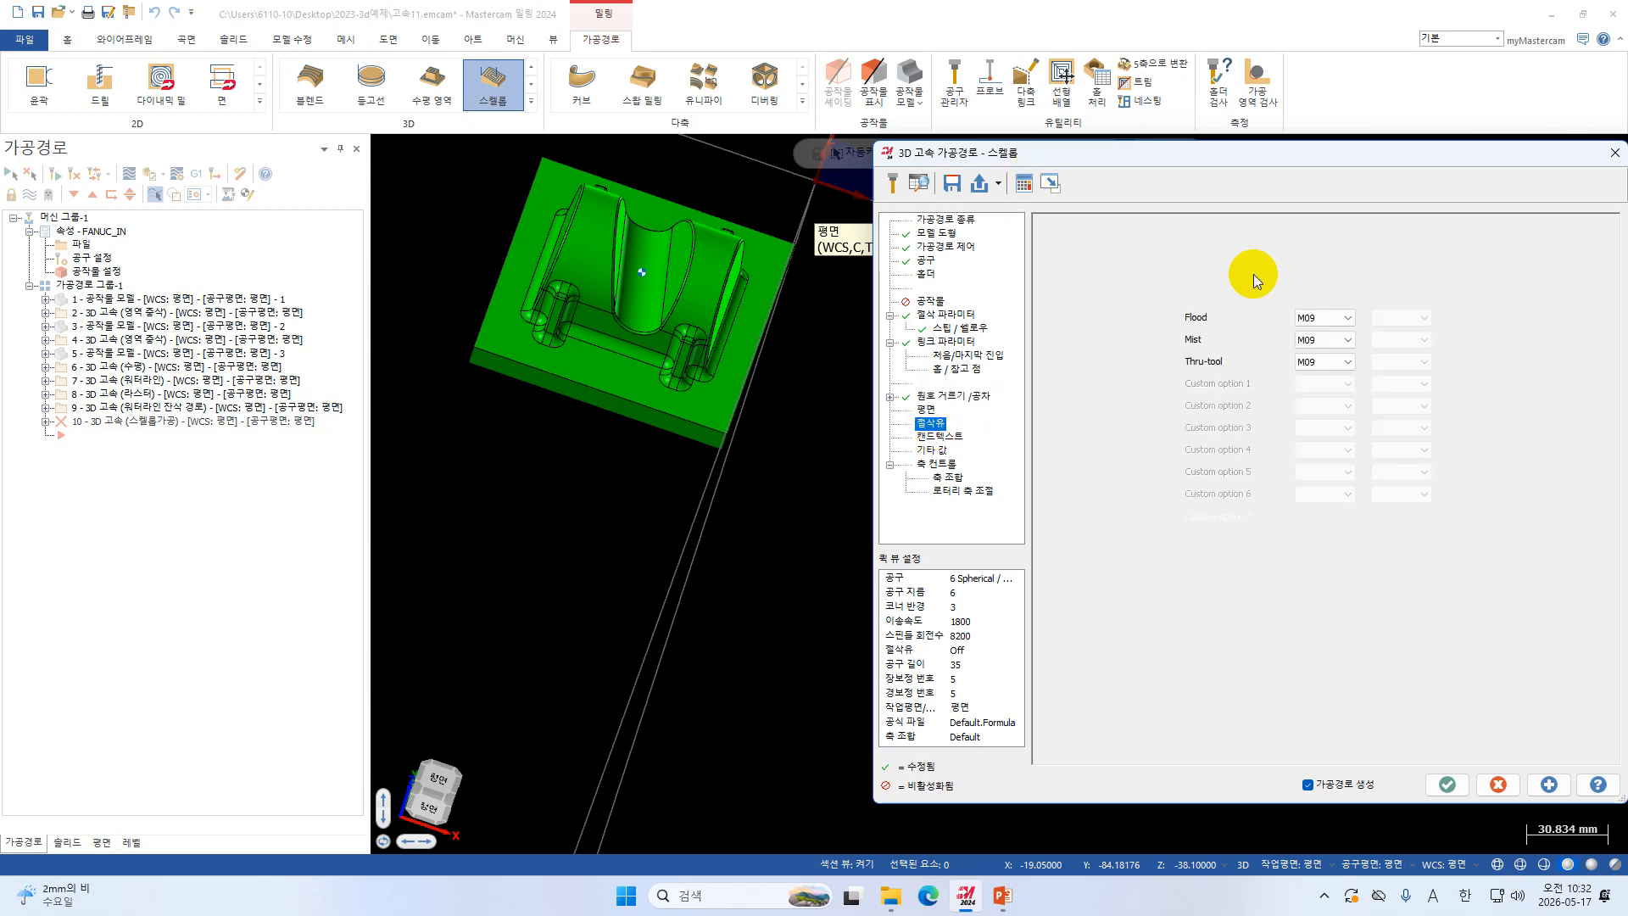
click(1319, 318)
click(1321, 334)
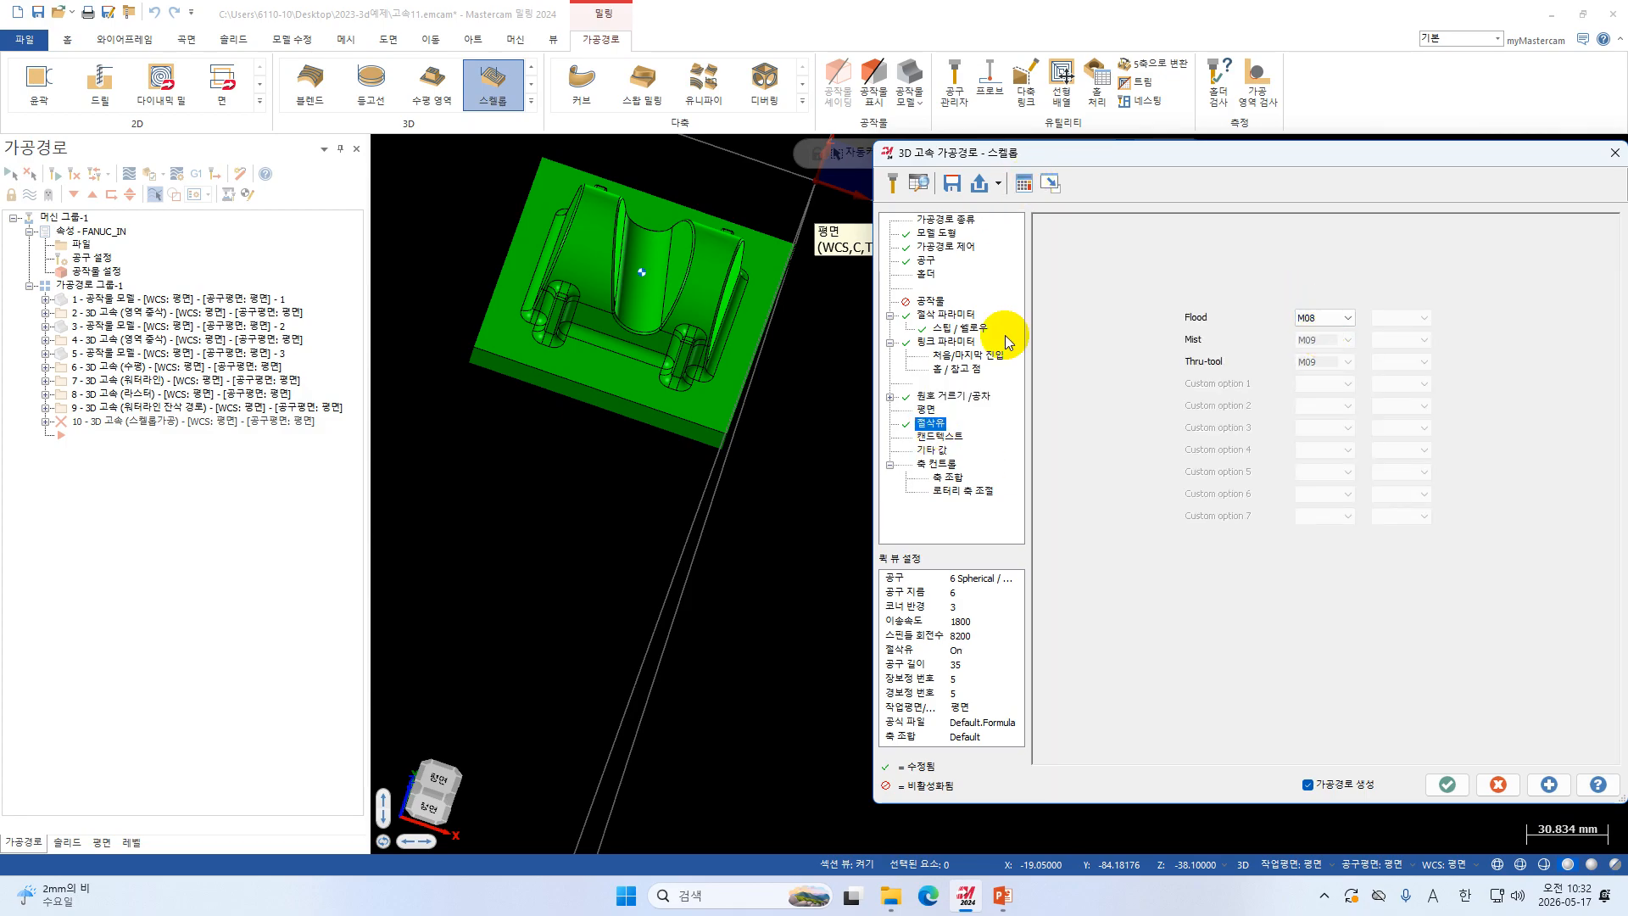
scroll(623, 336, up, 3)
middle_drag(622, 334, 566, 312)
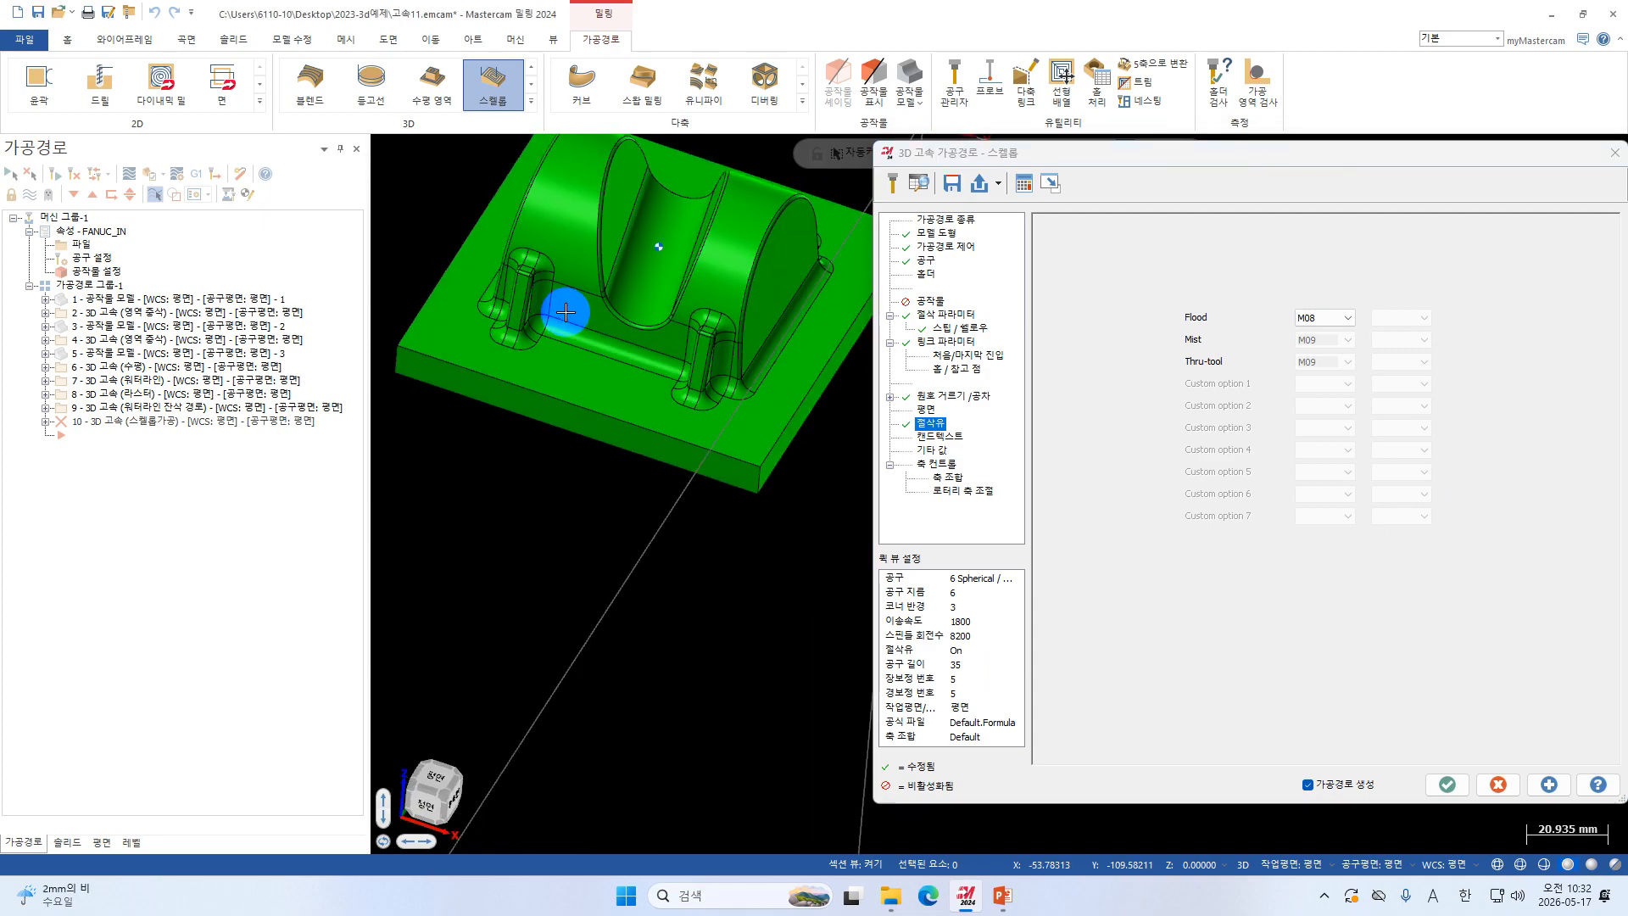
scroll(565, 313, up, 3)
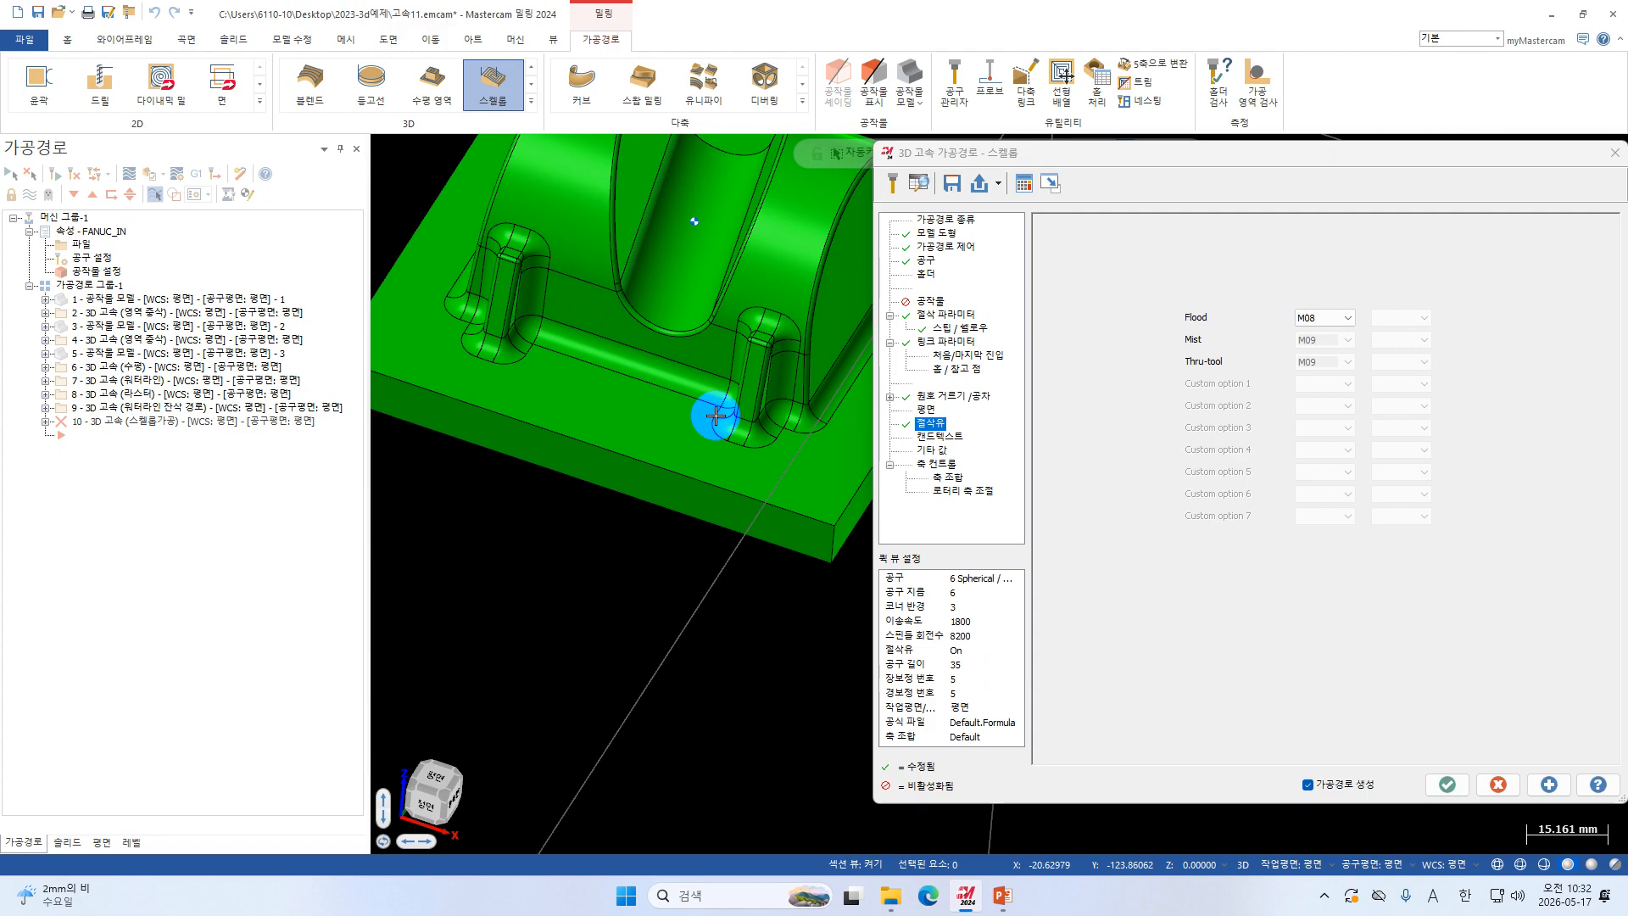
click(1447, 785)
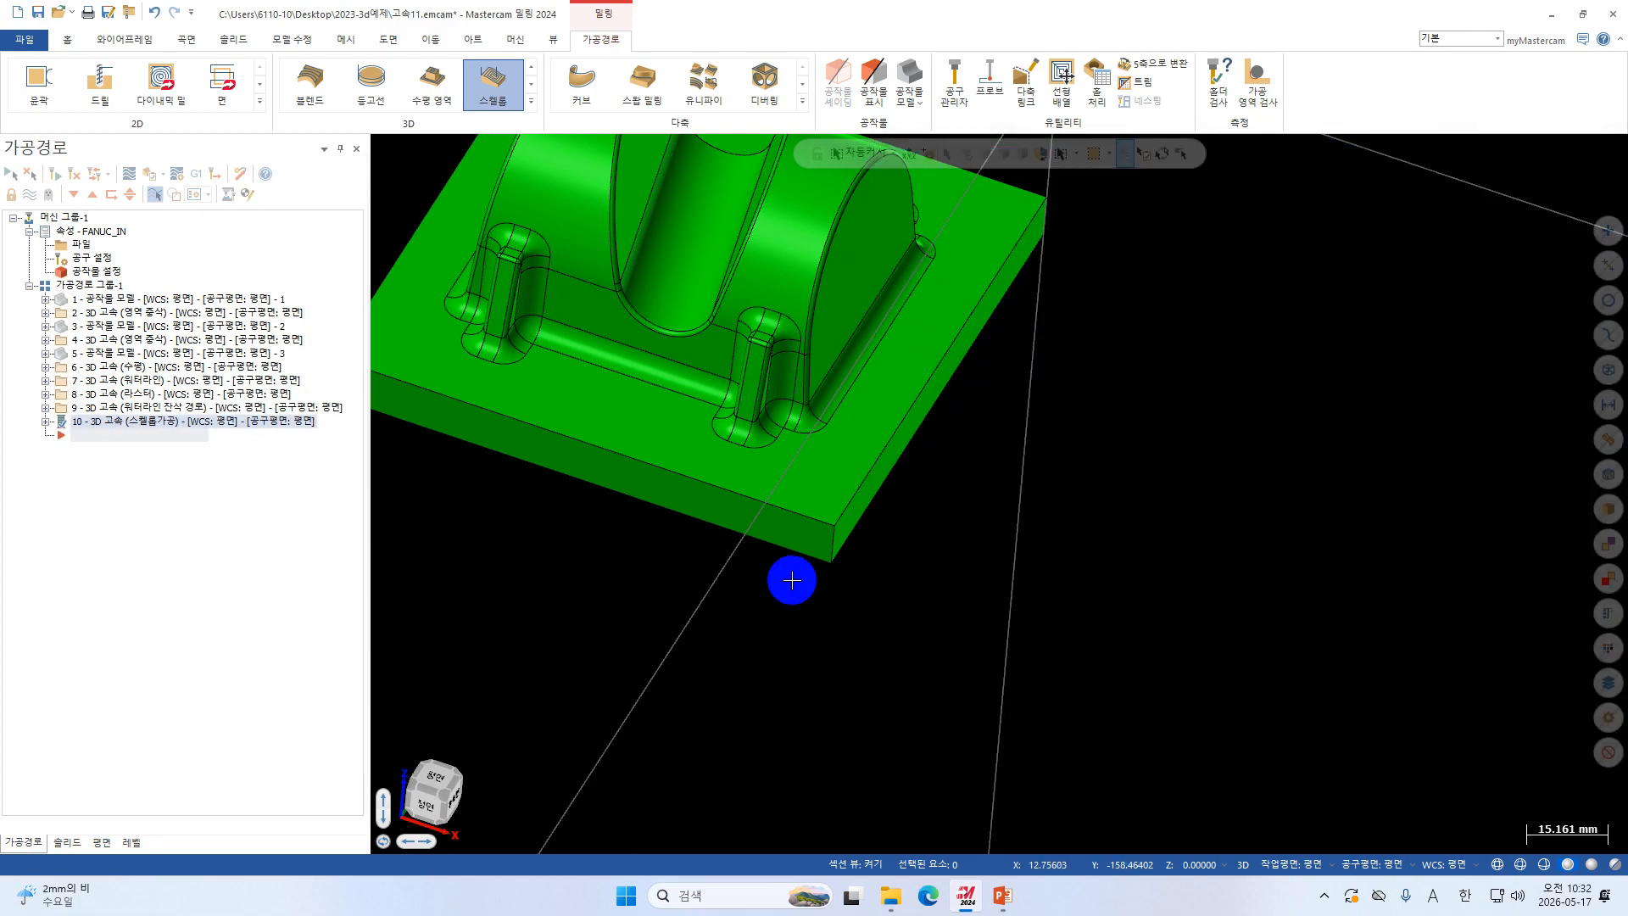
Examine the generated scallop toolpath on the part from several angles and briefly check its backplot.
scroll(792, 581, down, 3)
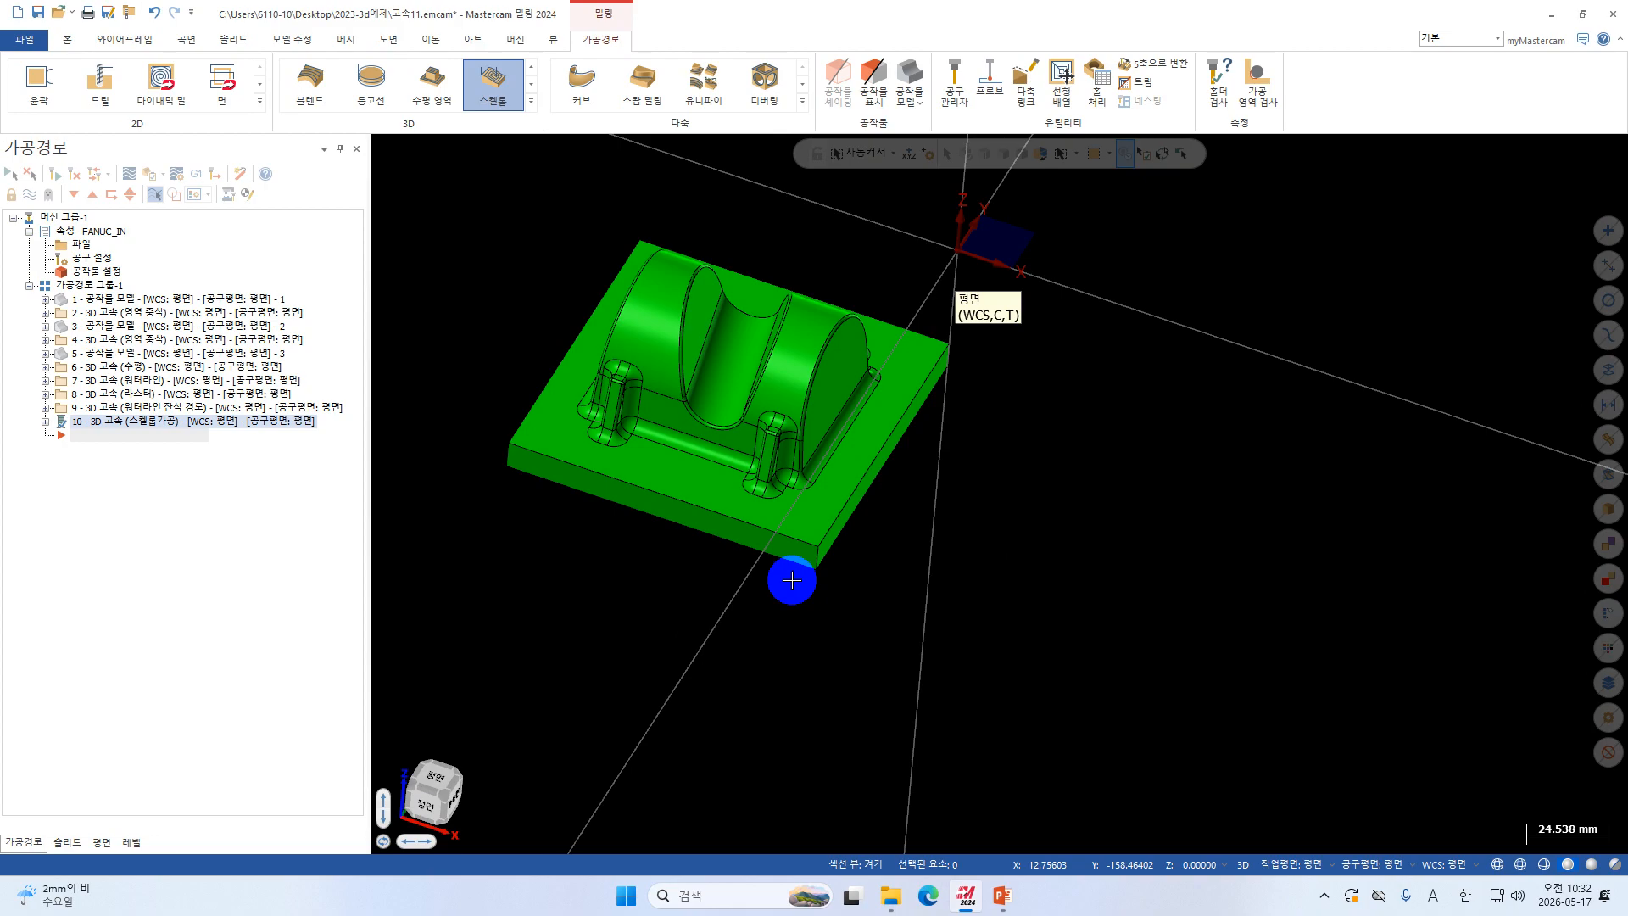
scroll(619, 364, up, 2)
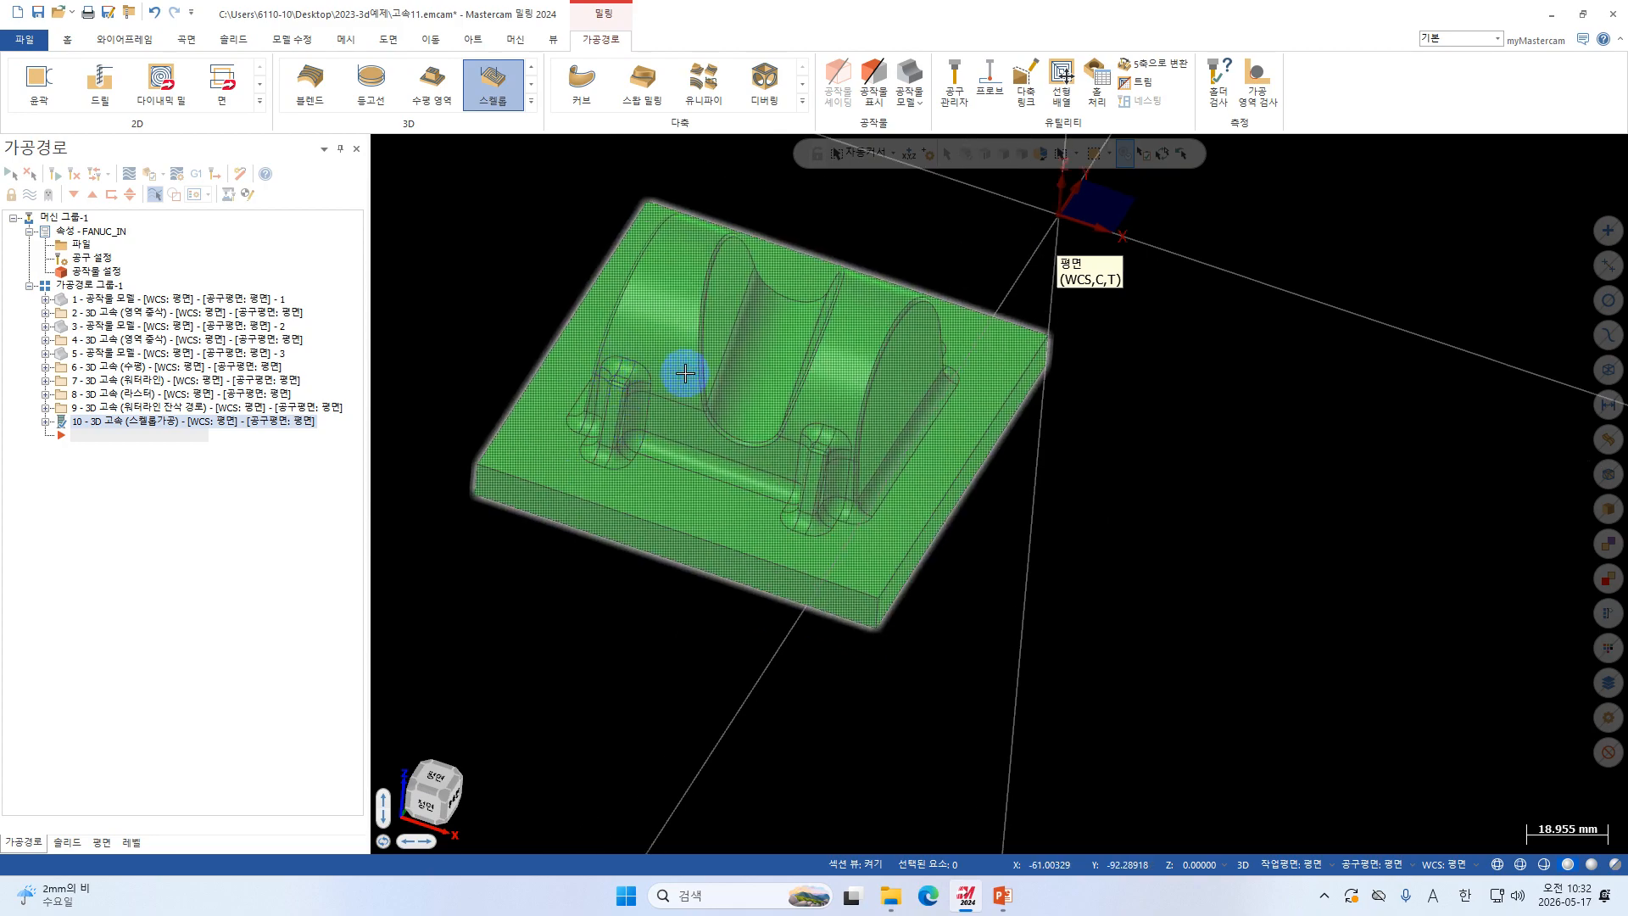
middle_drag(685, 373, 602, 379)
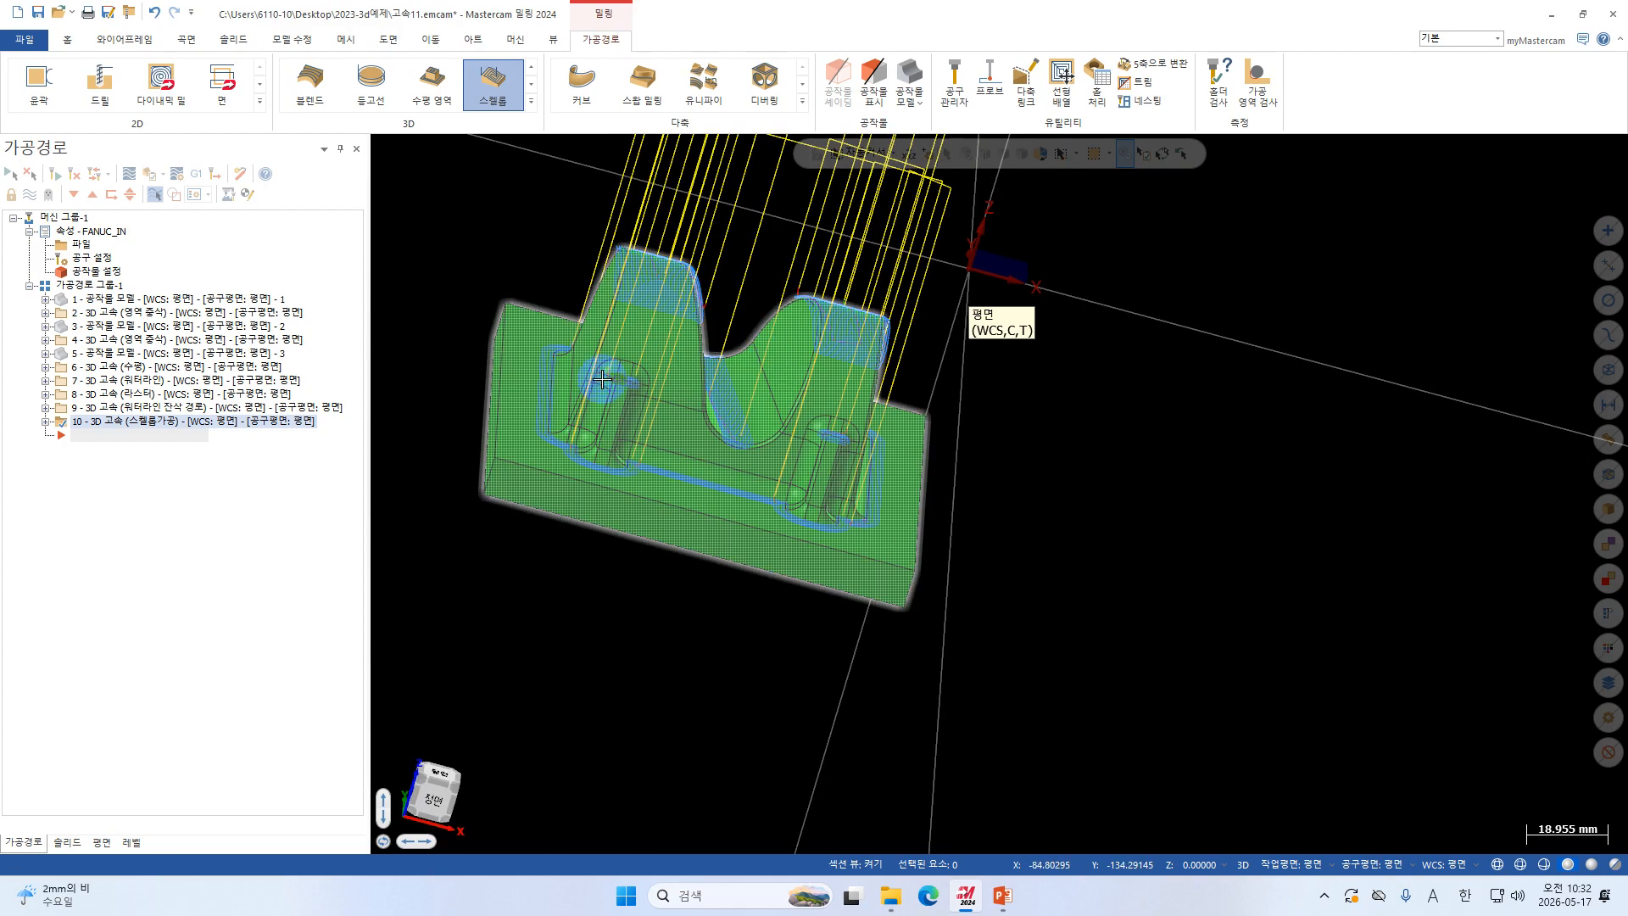
scroll(602, 379, up, 2)
middle_drag(559, 478, 569, 511)
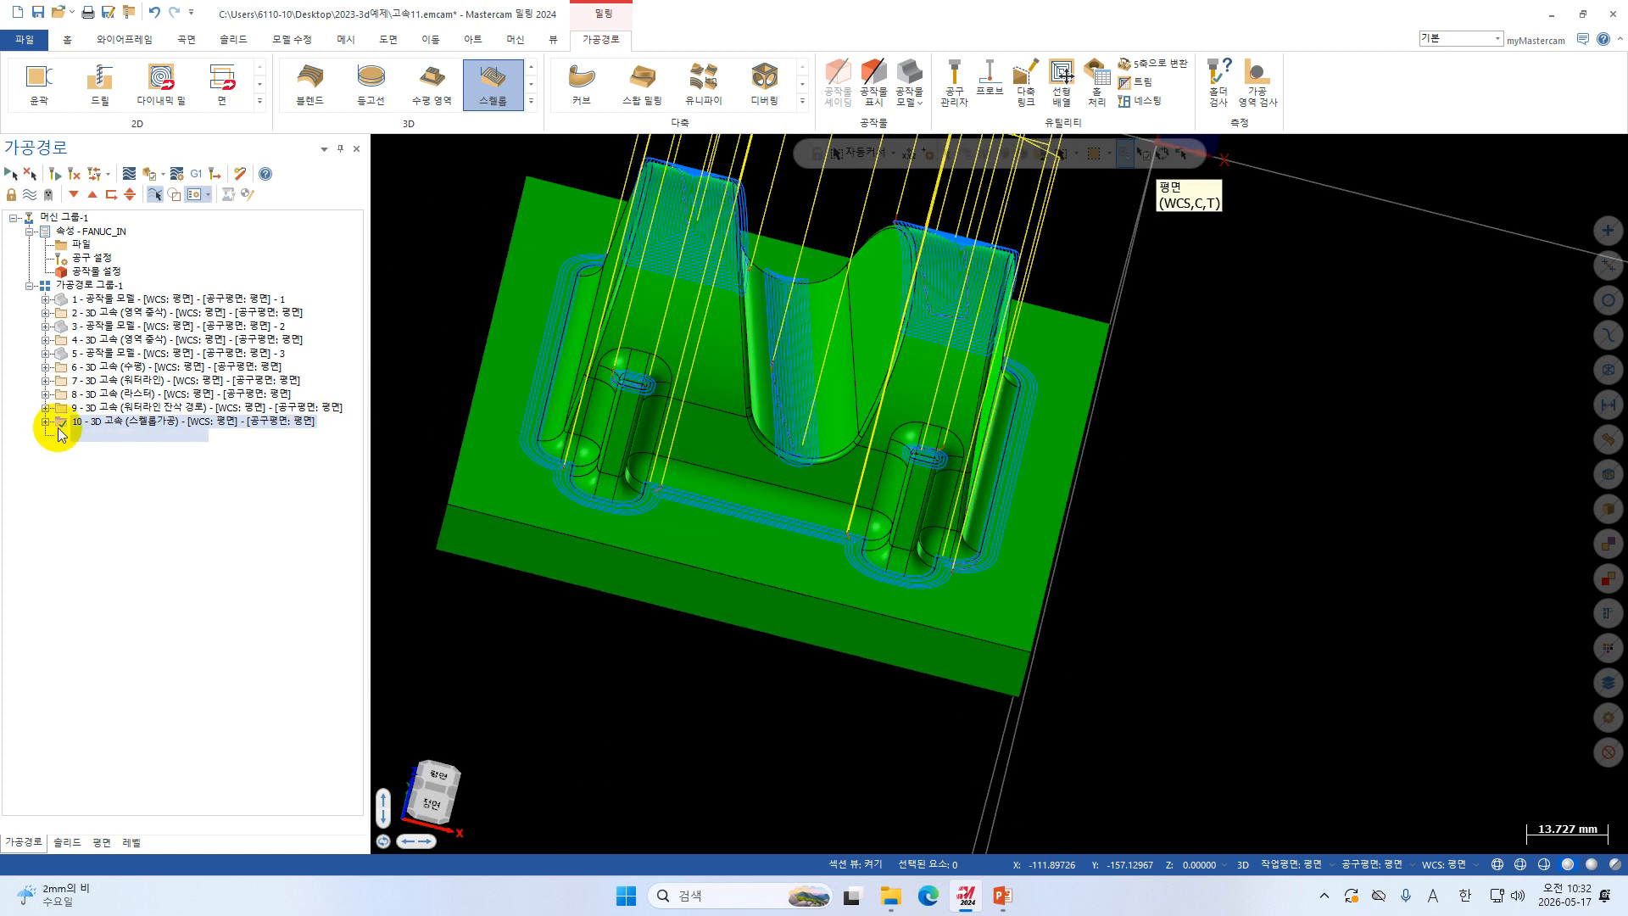
scroll(541, 354, up, 1)
middle_drag(682, 198, 756, 212)
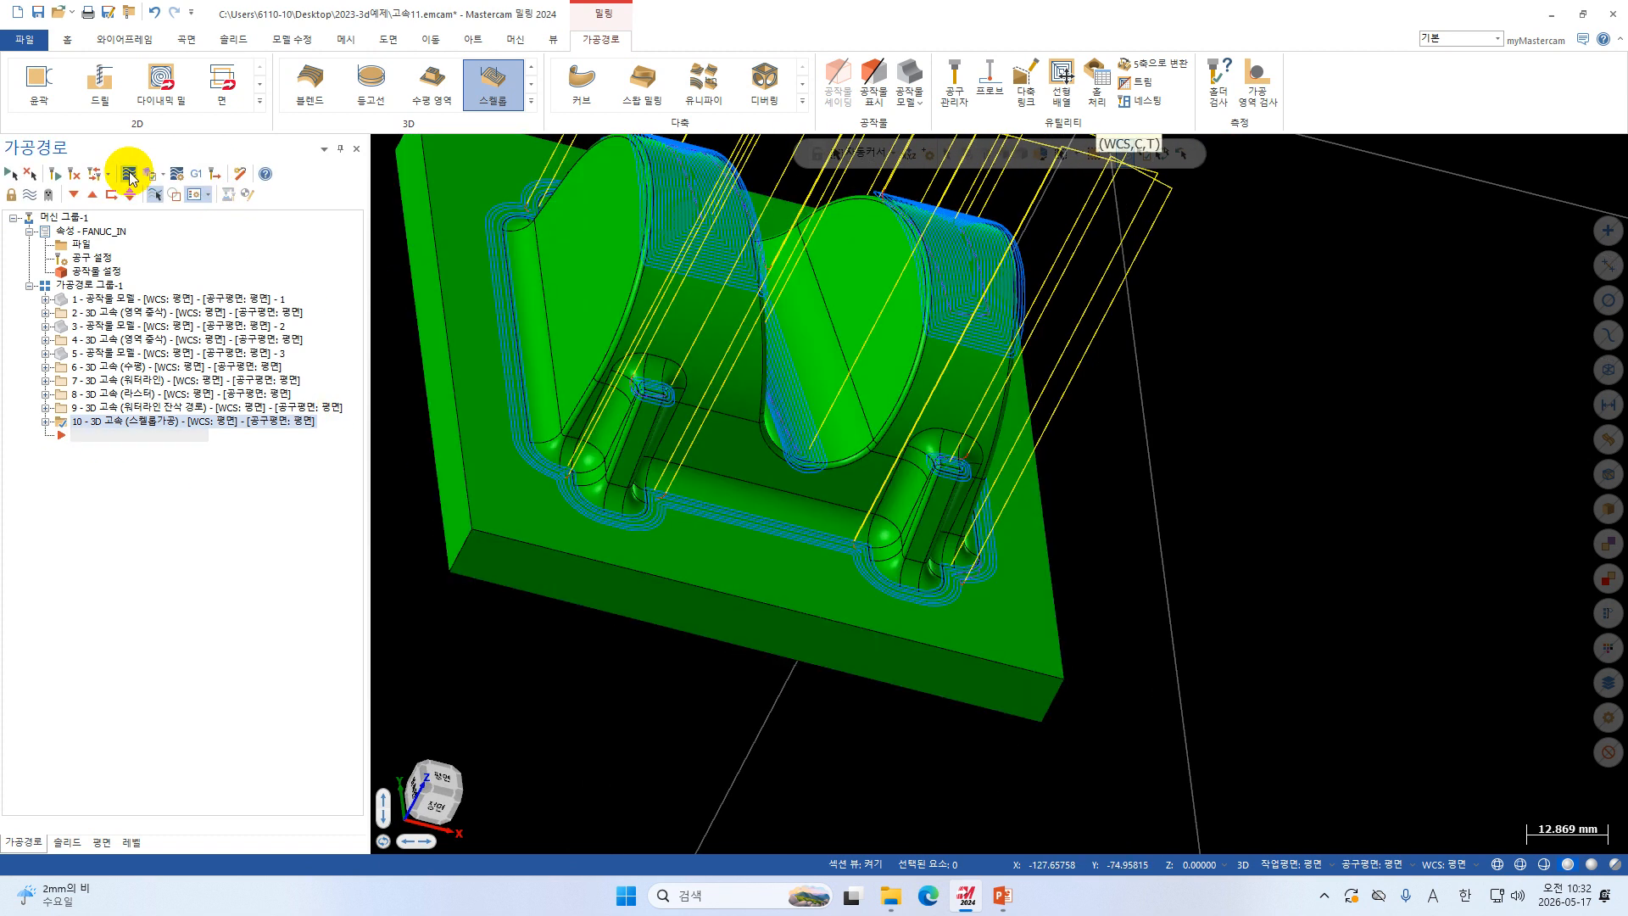
click(129, 175)
scroll(637, 384, down, 2)
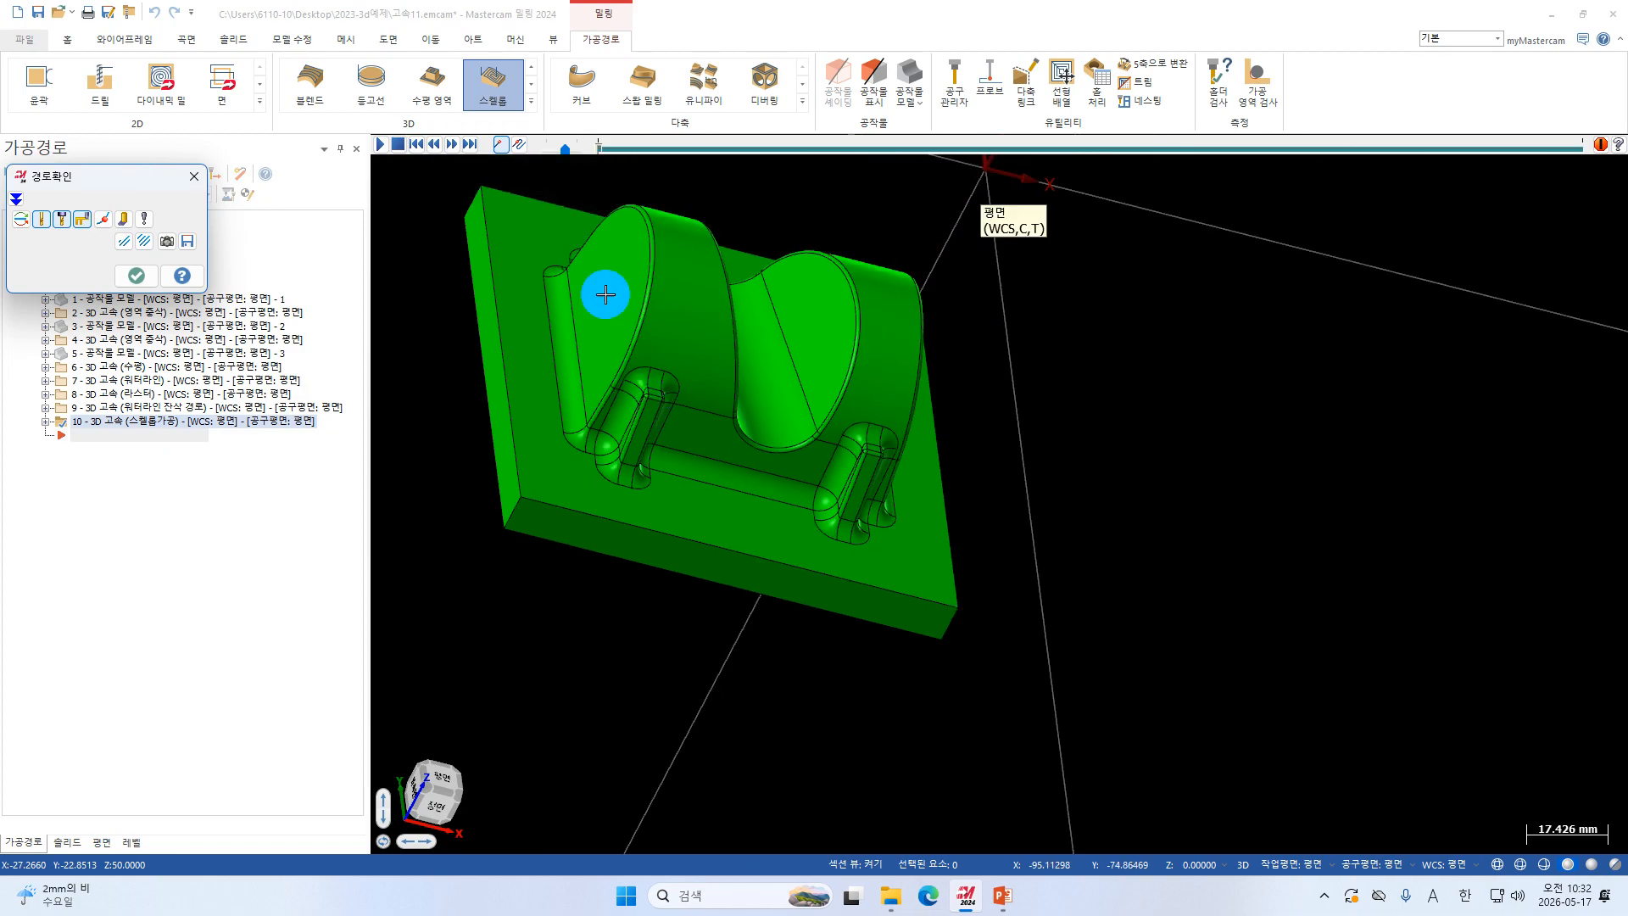
scroll(605, 294, down, 5)
click(194, 175)
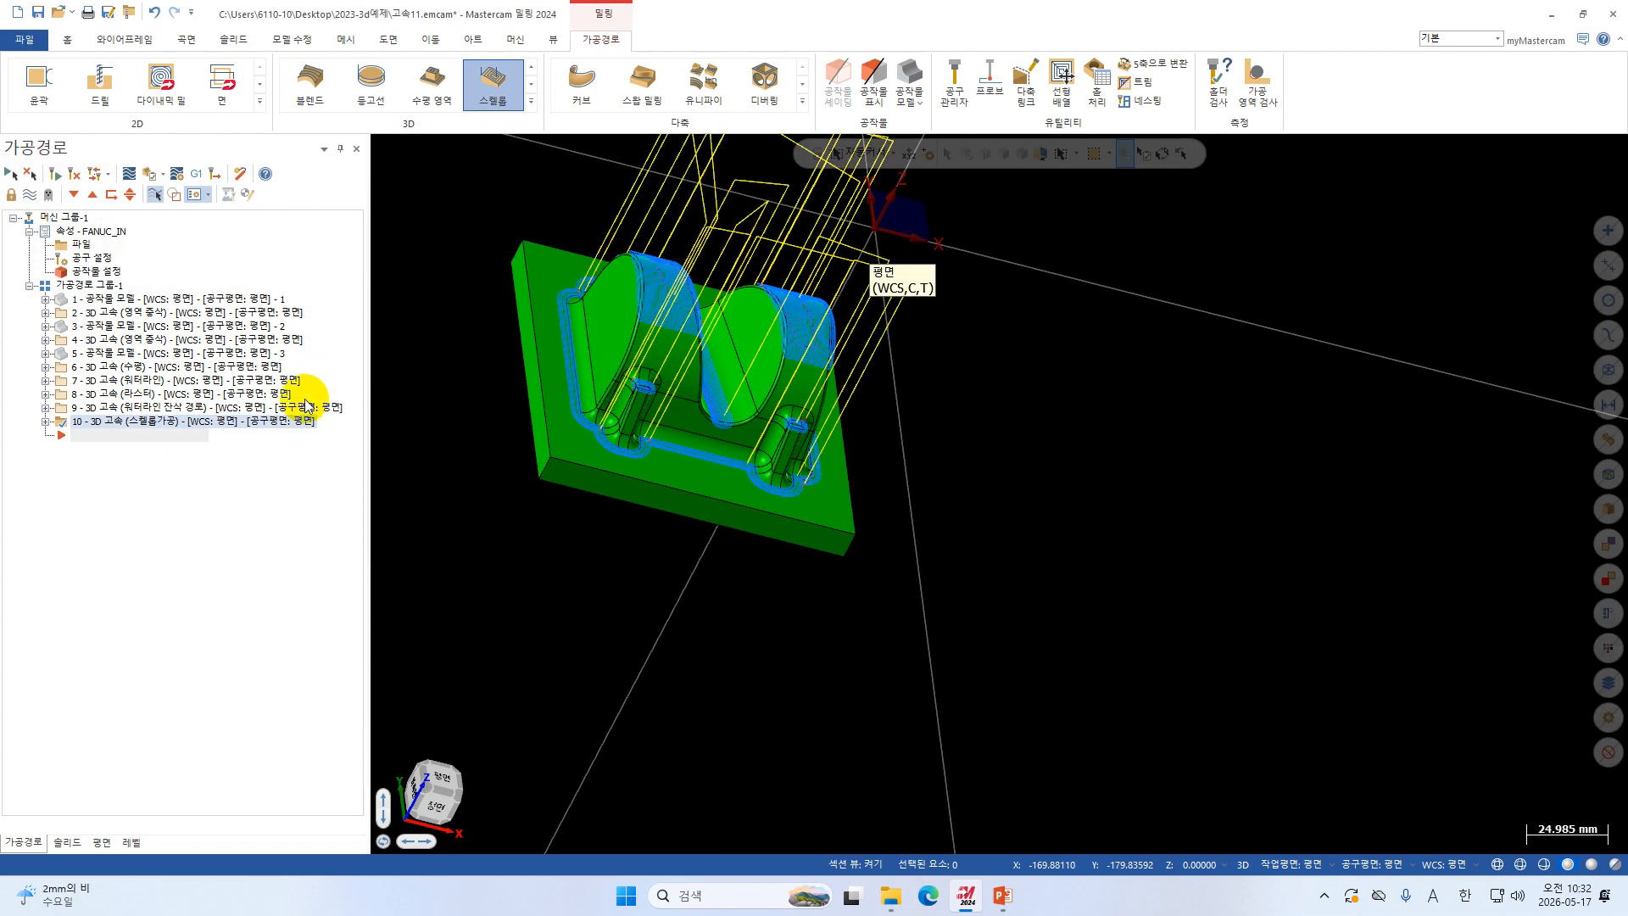
Enable rest material machining (미절삭 재료처리) in the stock settings of scallop operation 10.
click(45, 422)
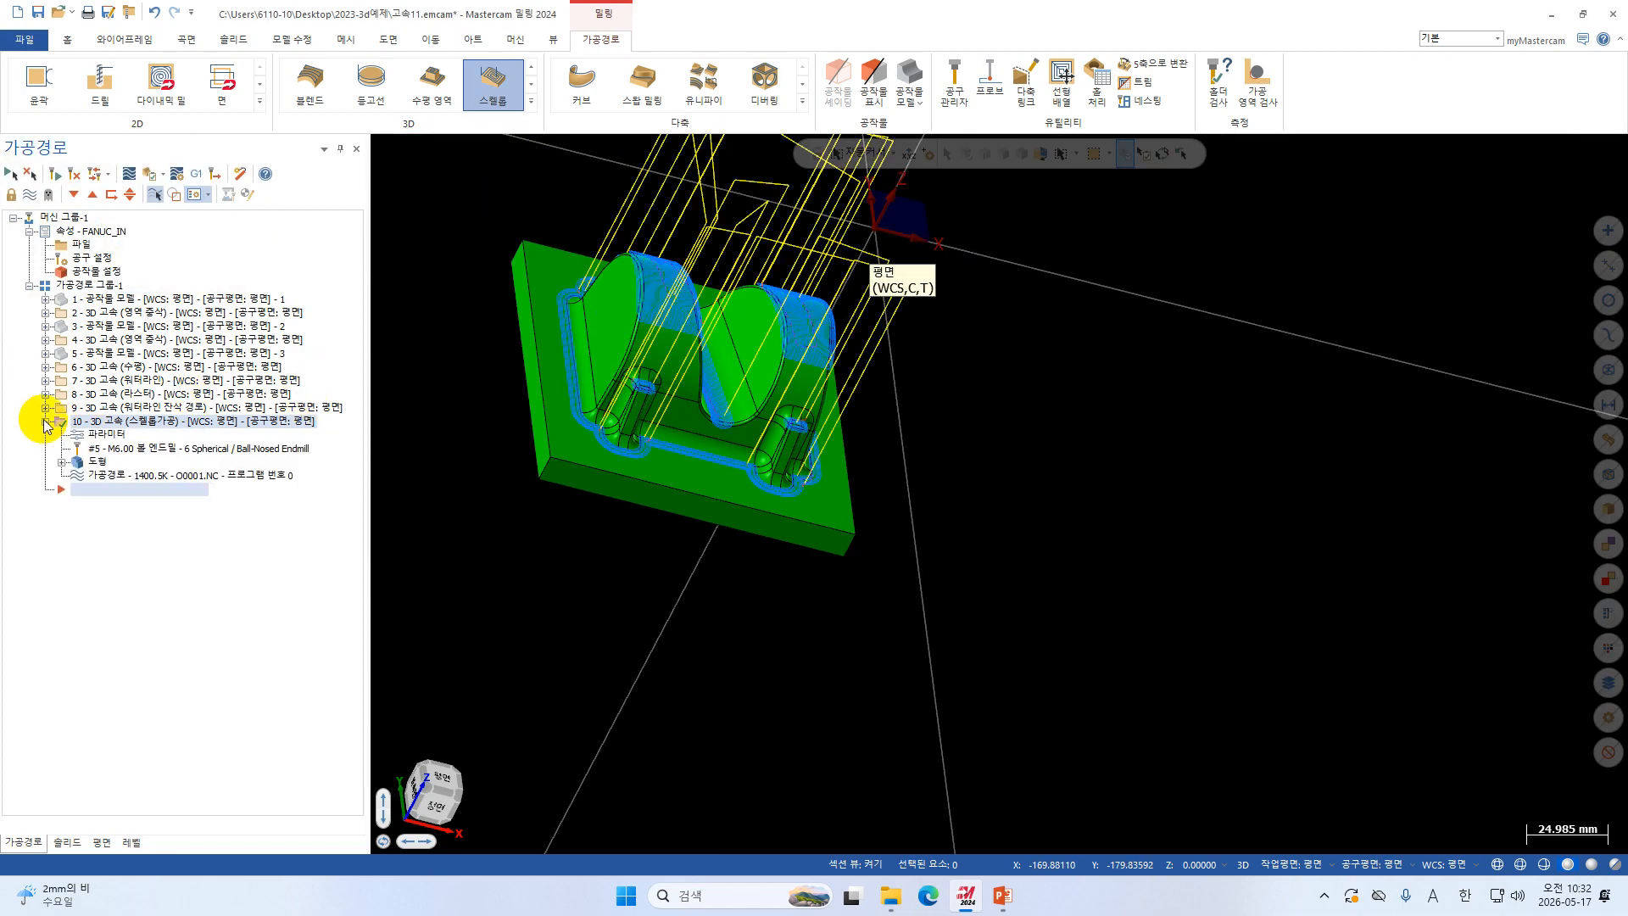
scroll(645, 259, up, 3)
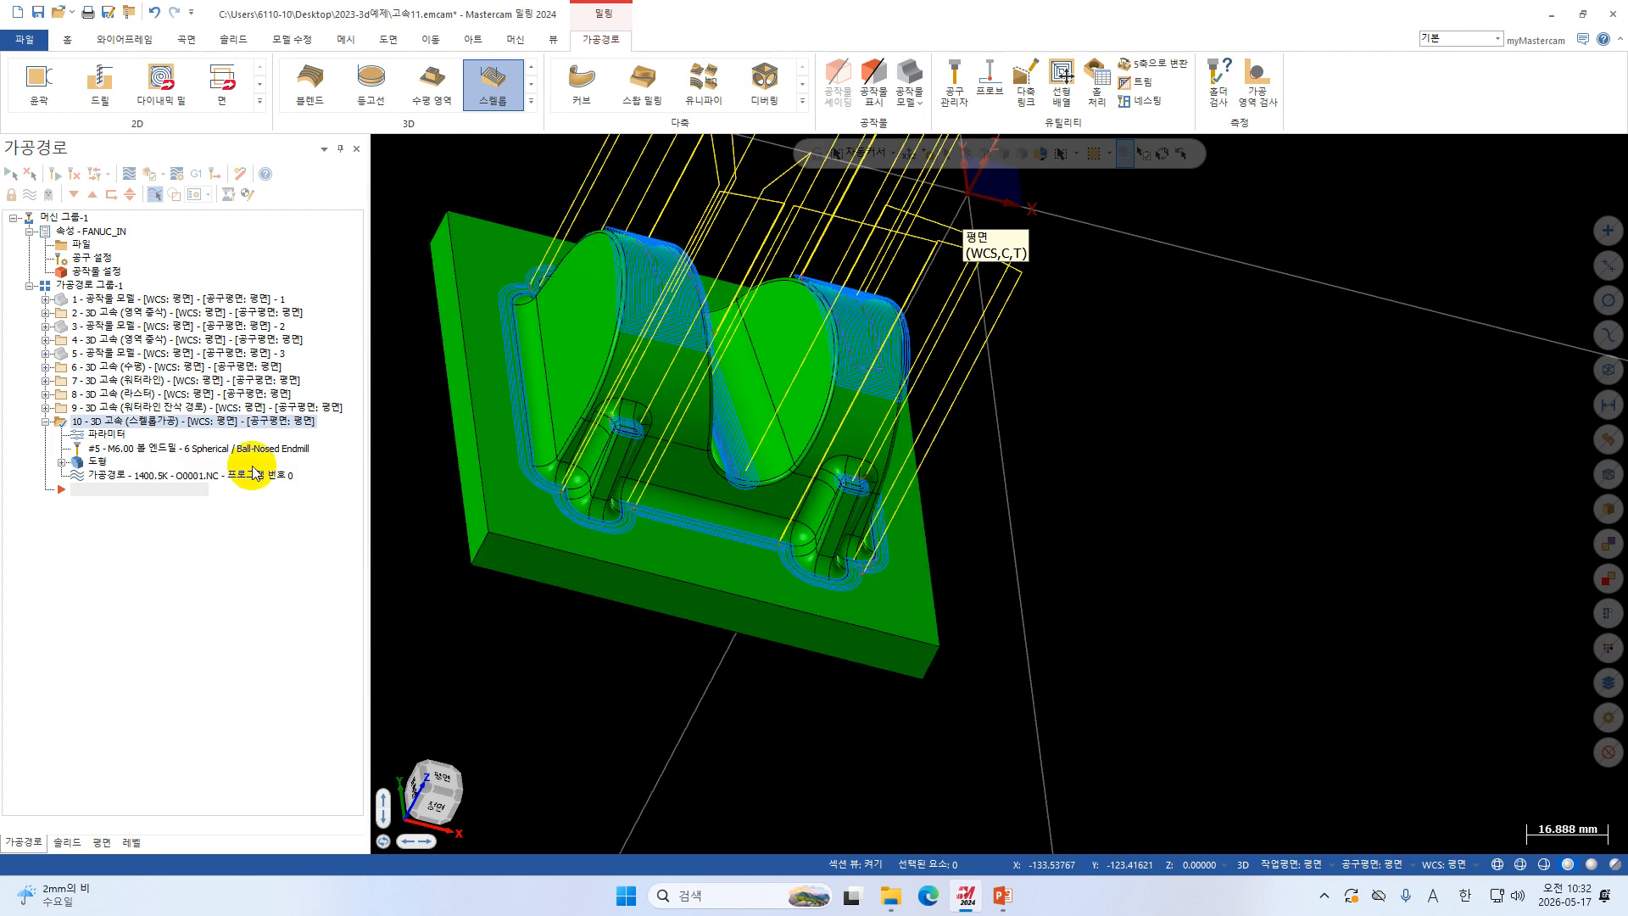
click(107, 435)
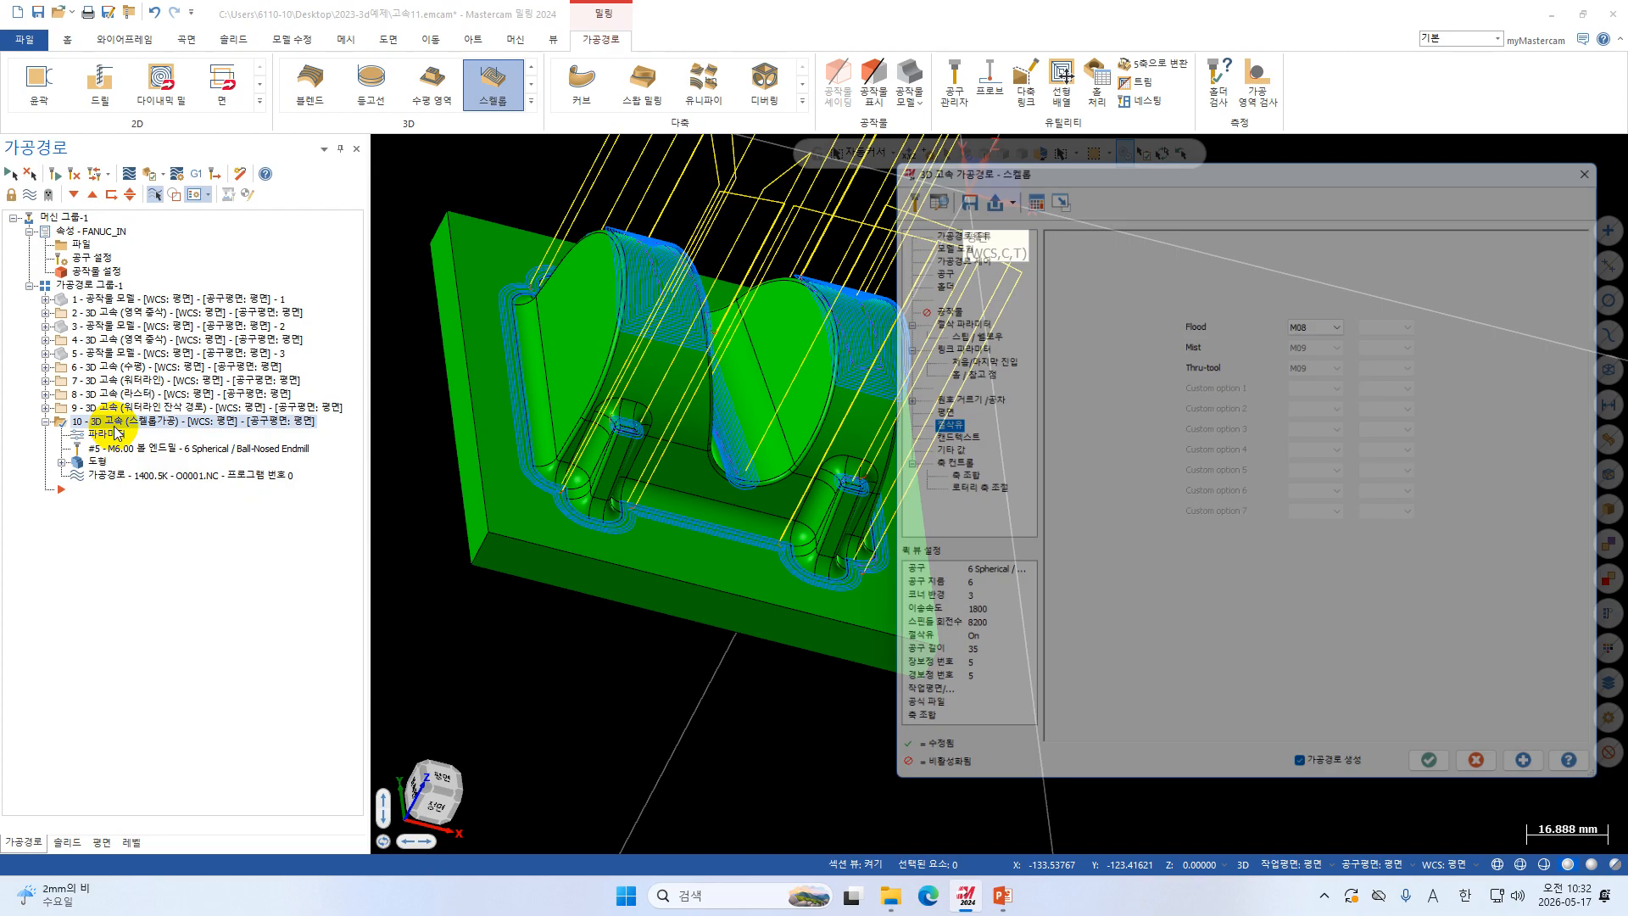
scroll(650, 514, up, 1)
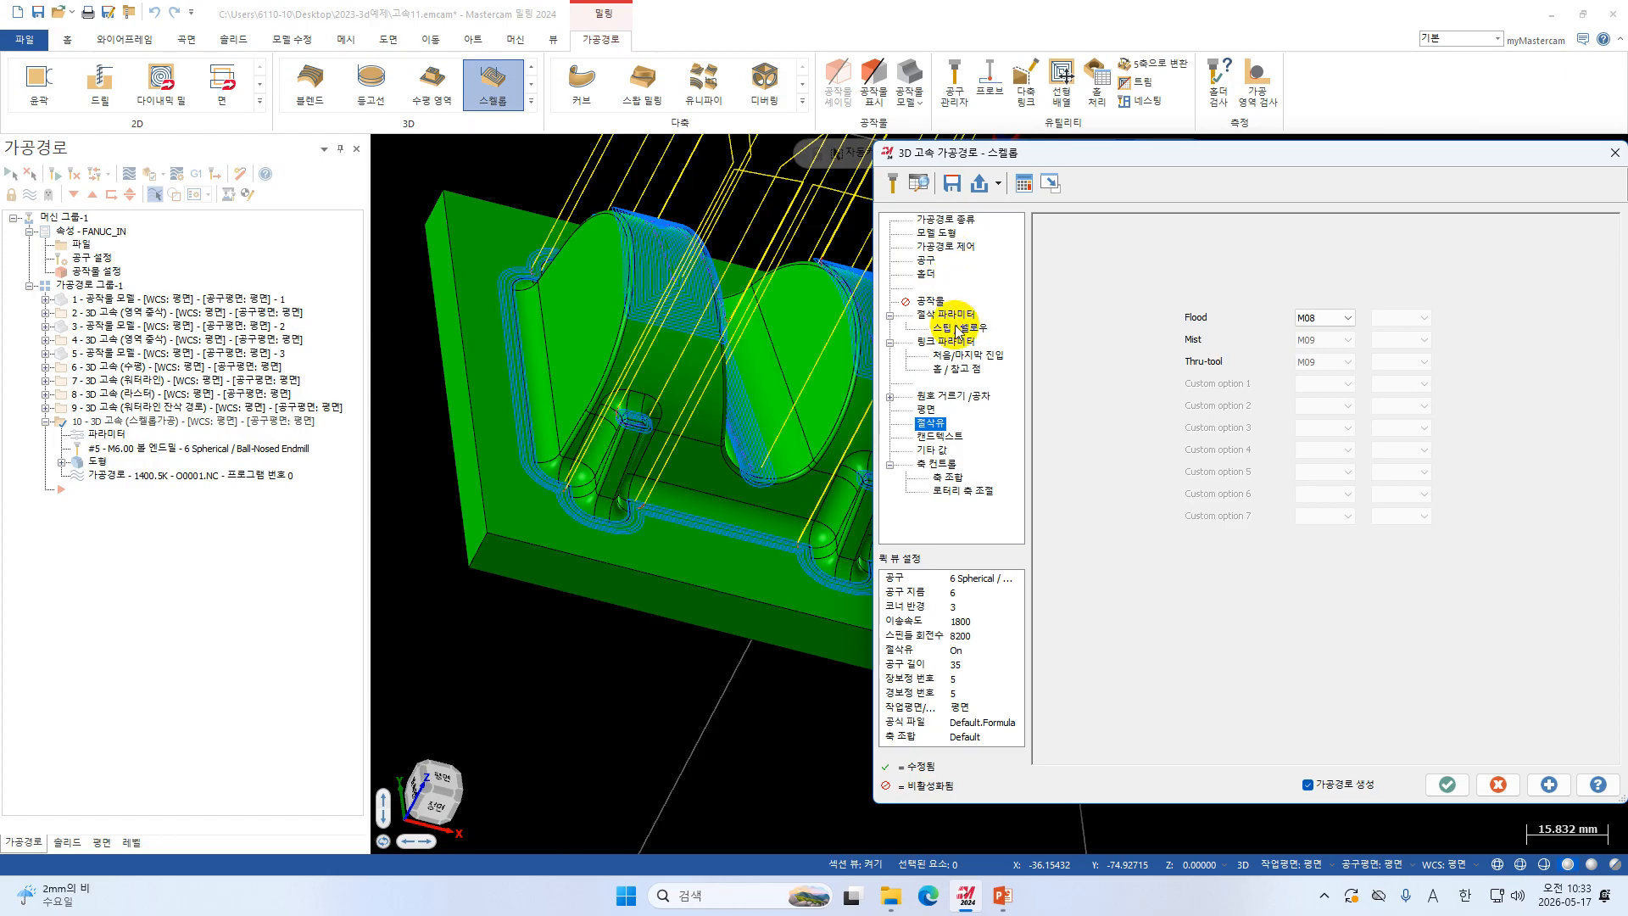
click(927, 305)
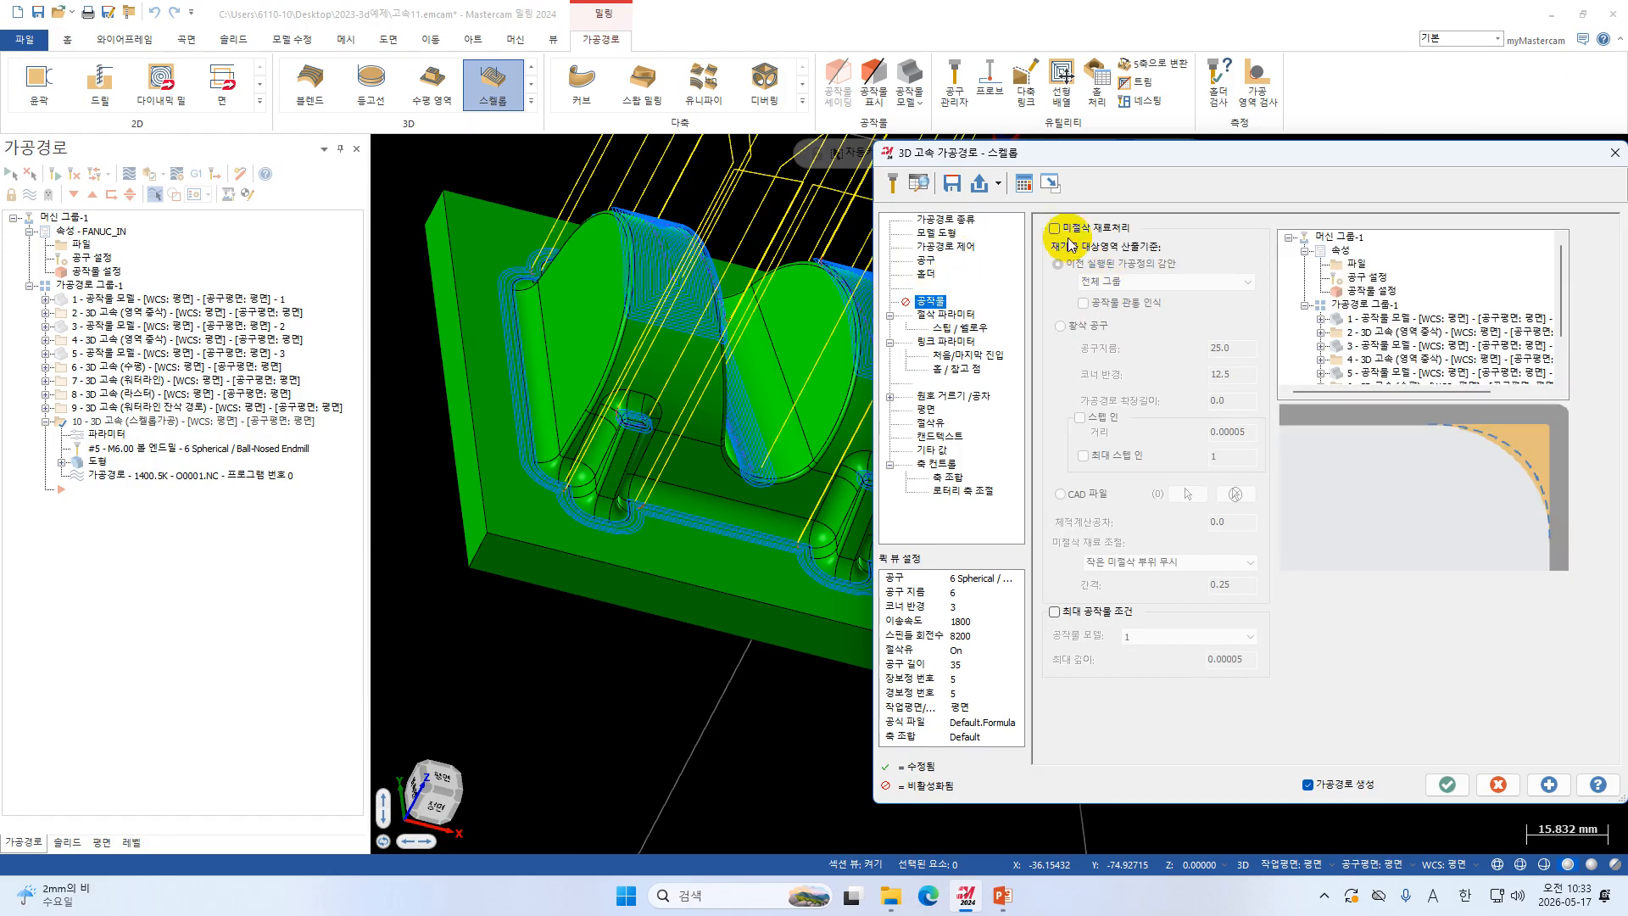
click(1056, 231)
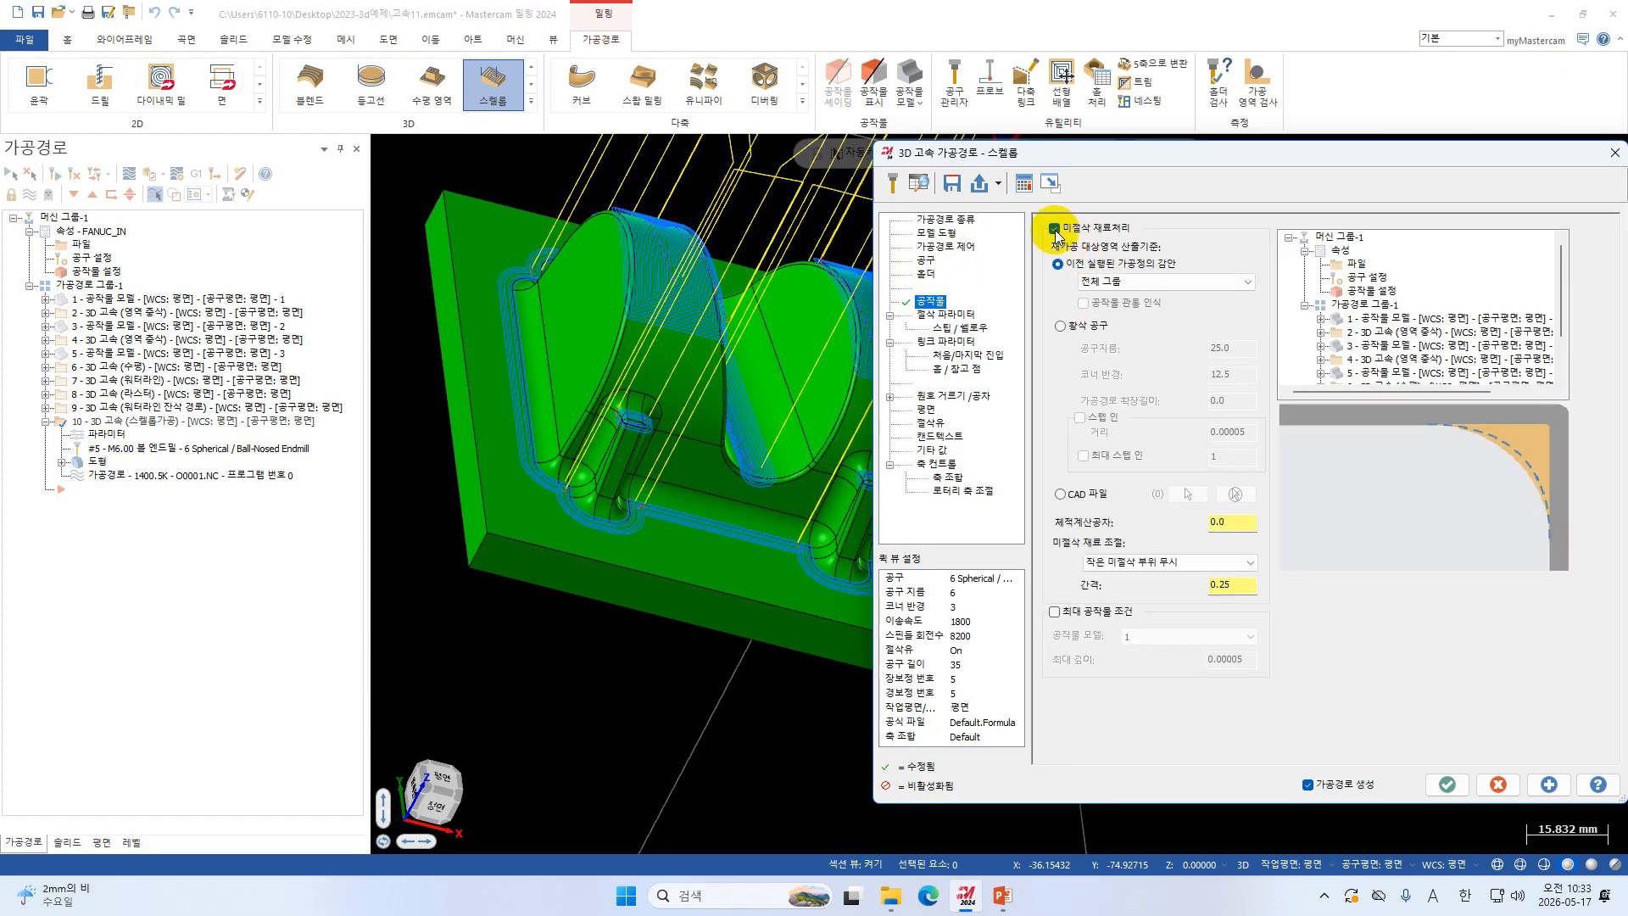
Base the rest material on a roughing tool (황삭 공구) of diameter 9.0 and corner radius 4.5, and regenerate the toolpath.
click(1098, 328)
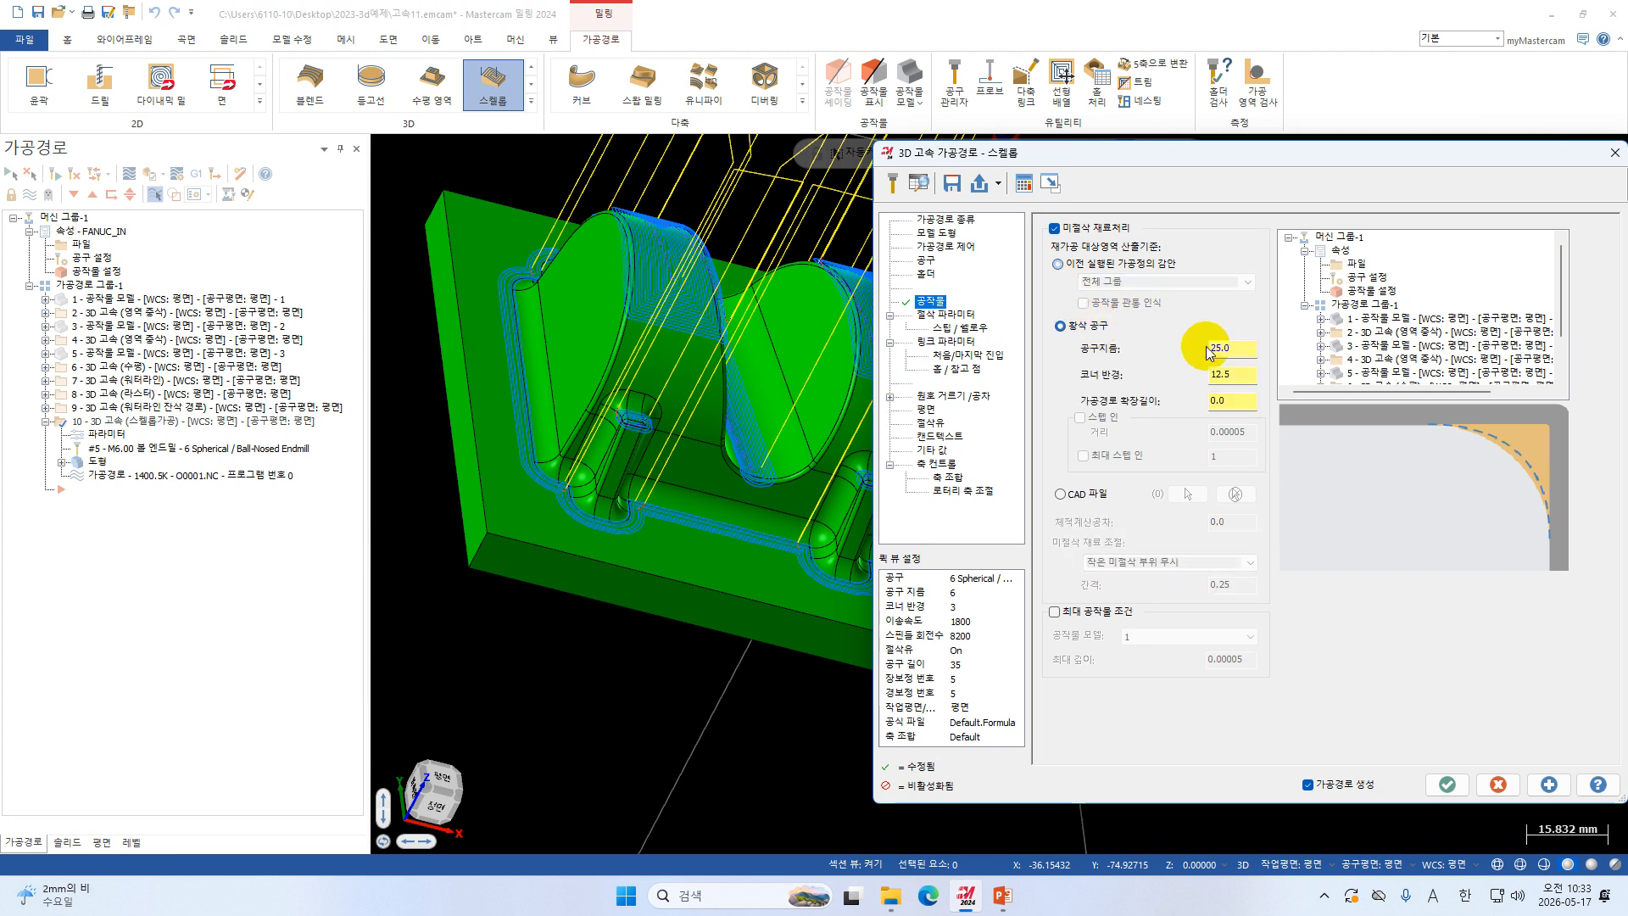
double_click(1237, 350)
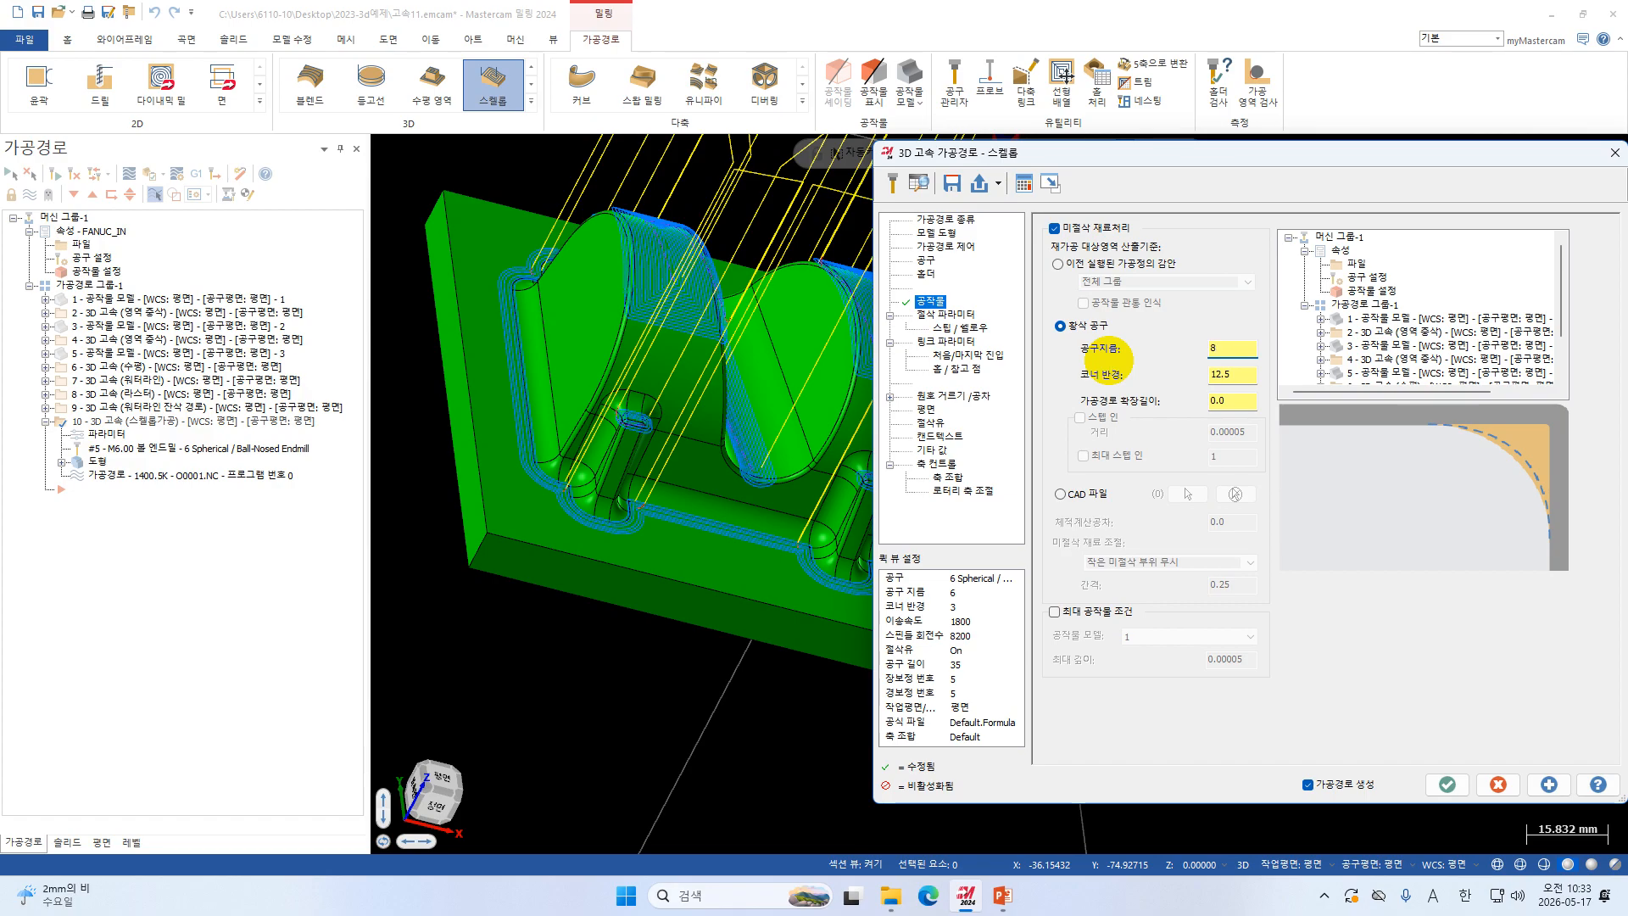
double_click(1230, 374)
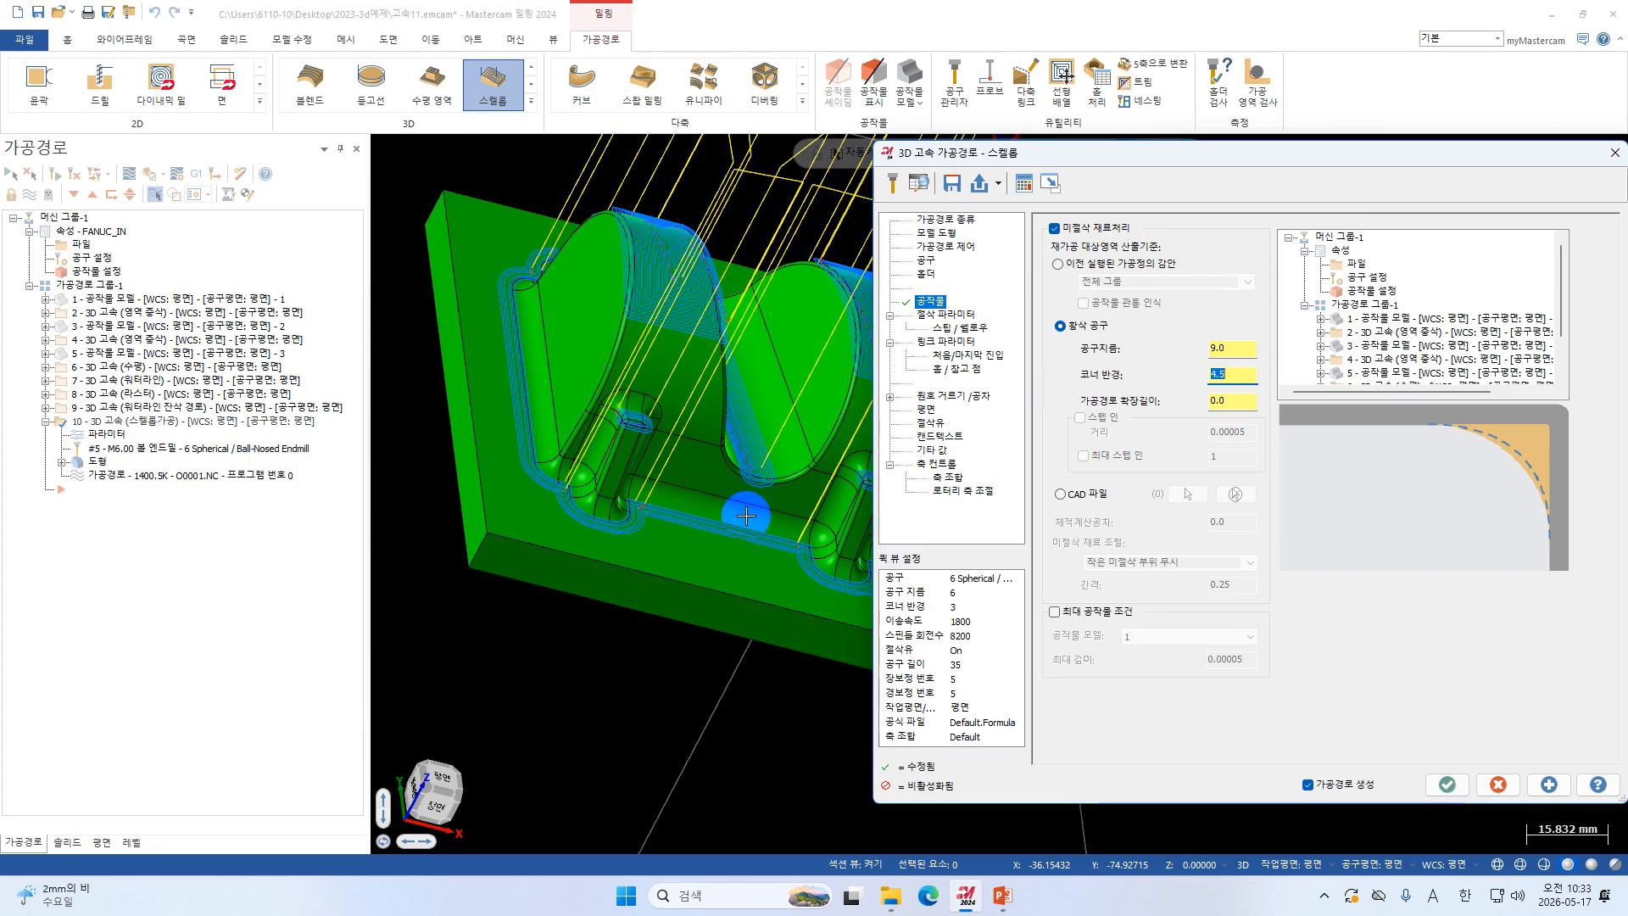
click(1447, 784)
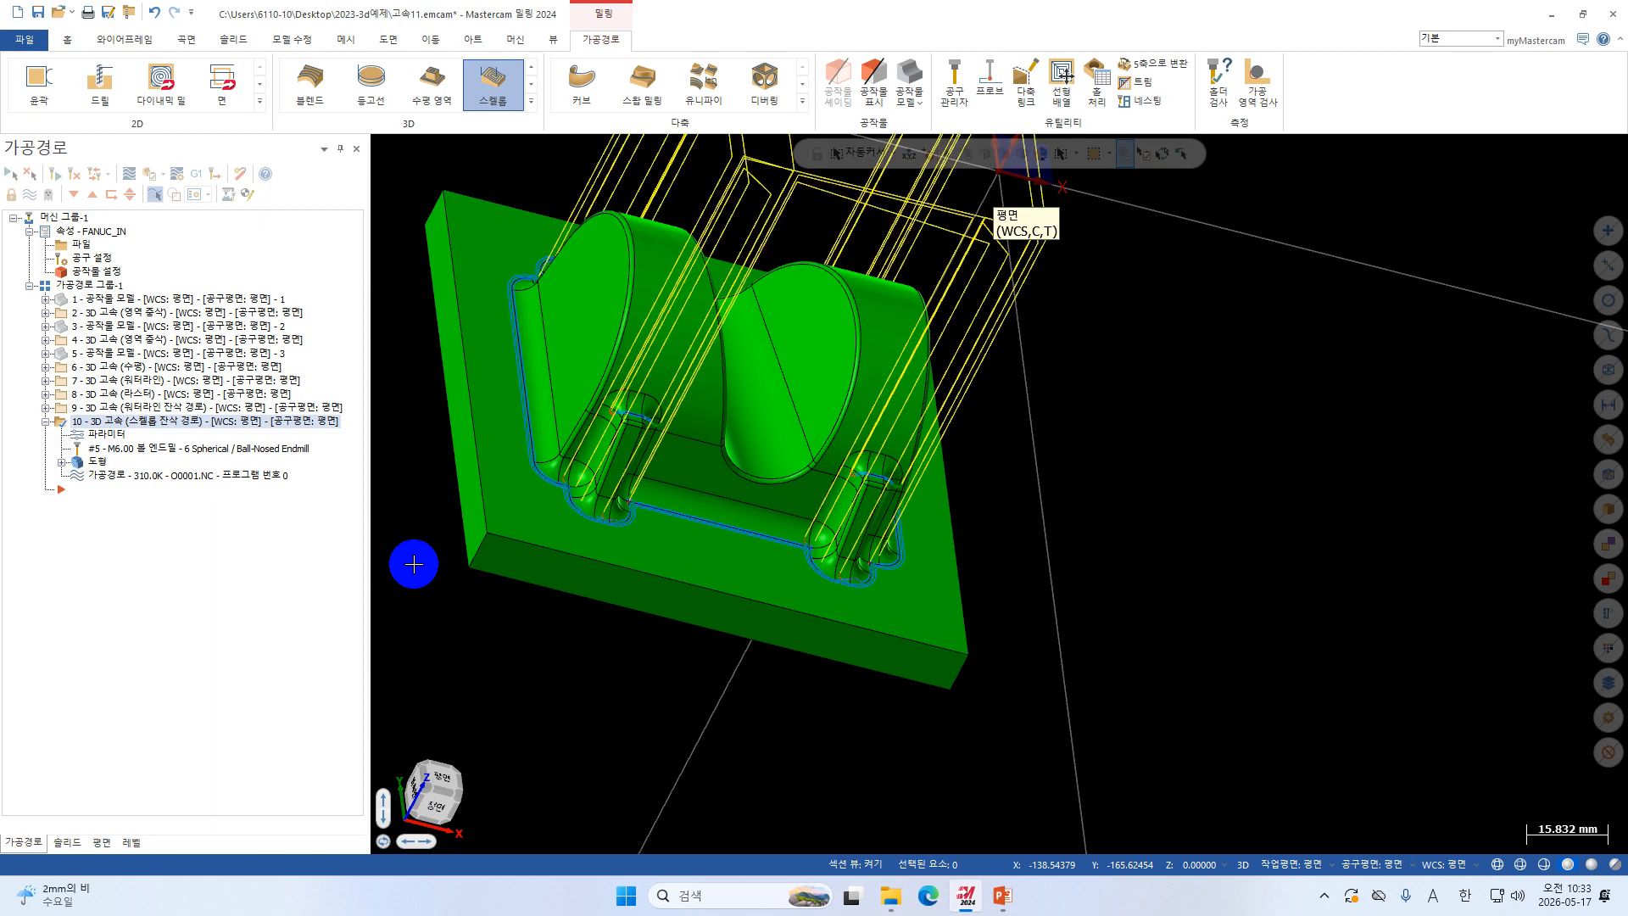
Play the backplot of the rest scallop toolpath to examine the tool motion around the part, and close it.
scroll(566, 407, up, 2)
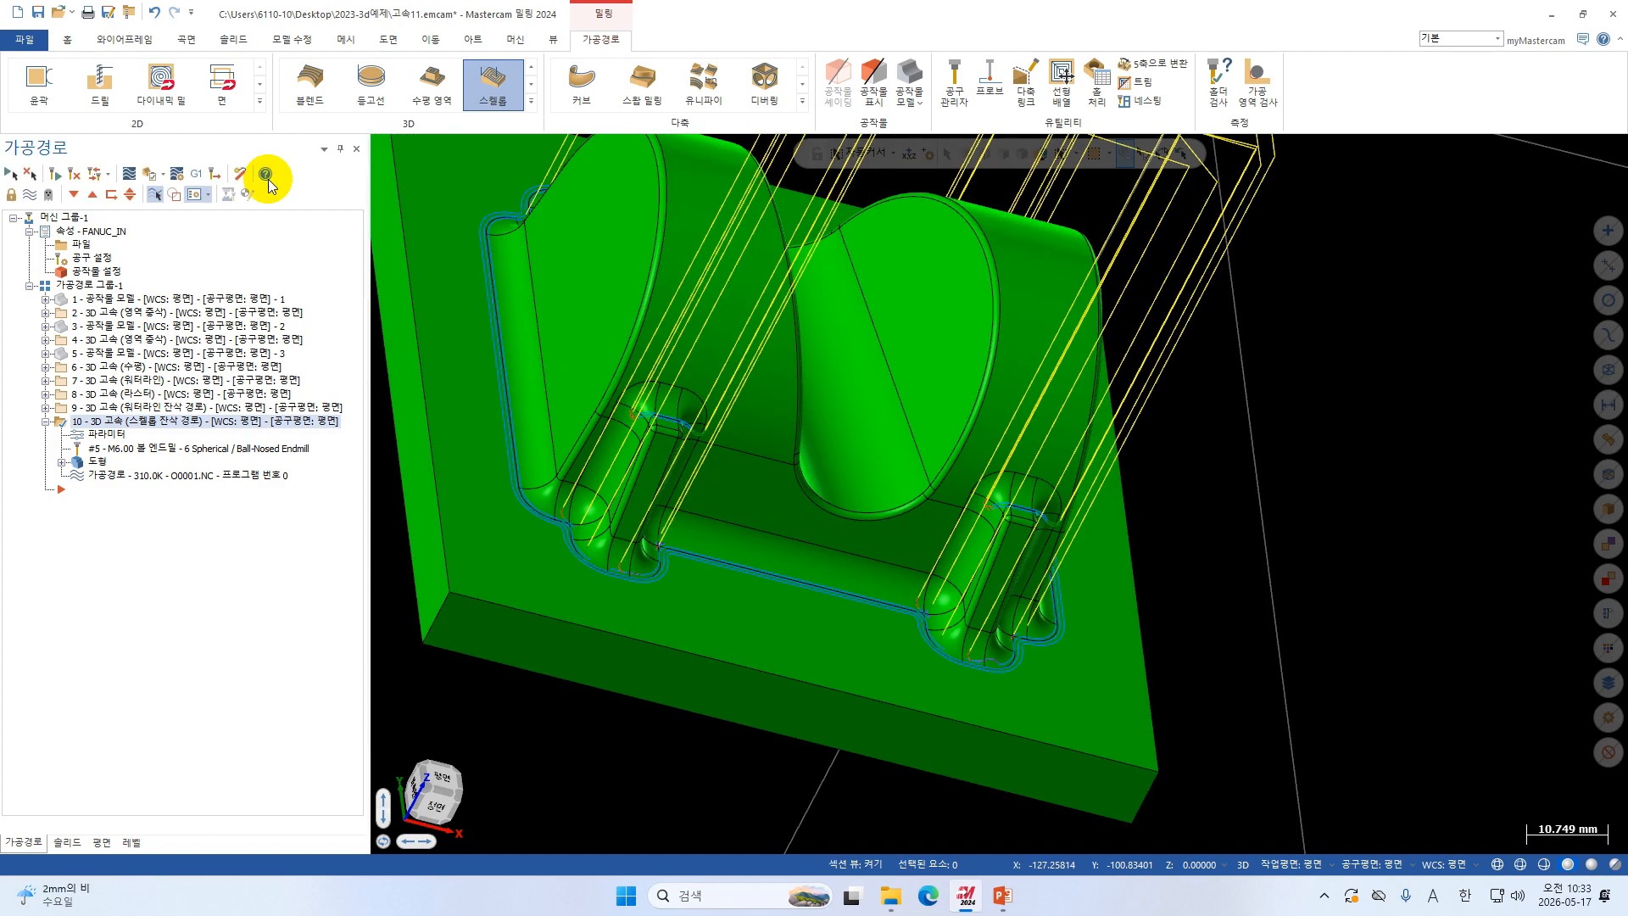
click(128, 173)
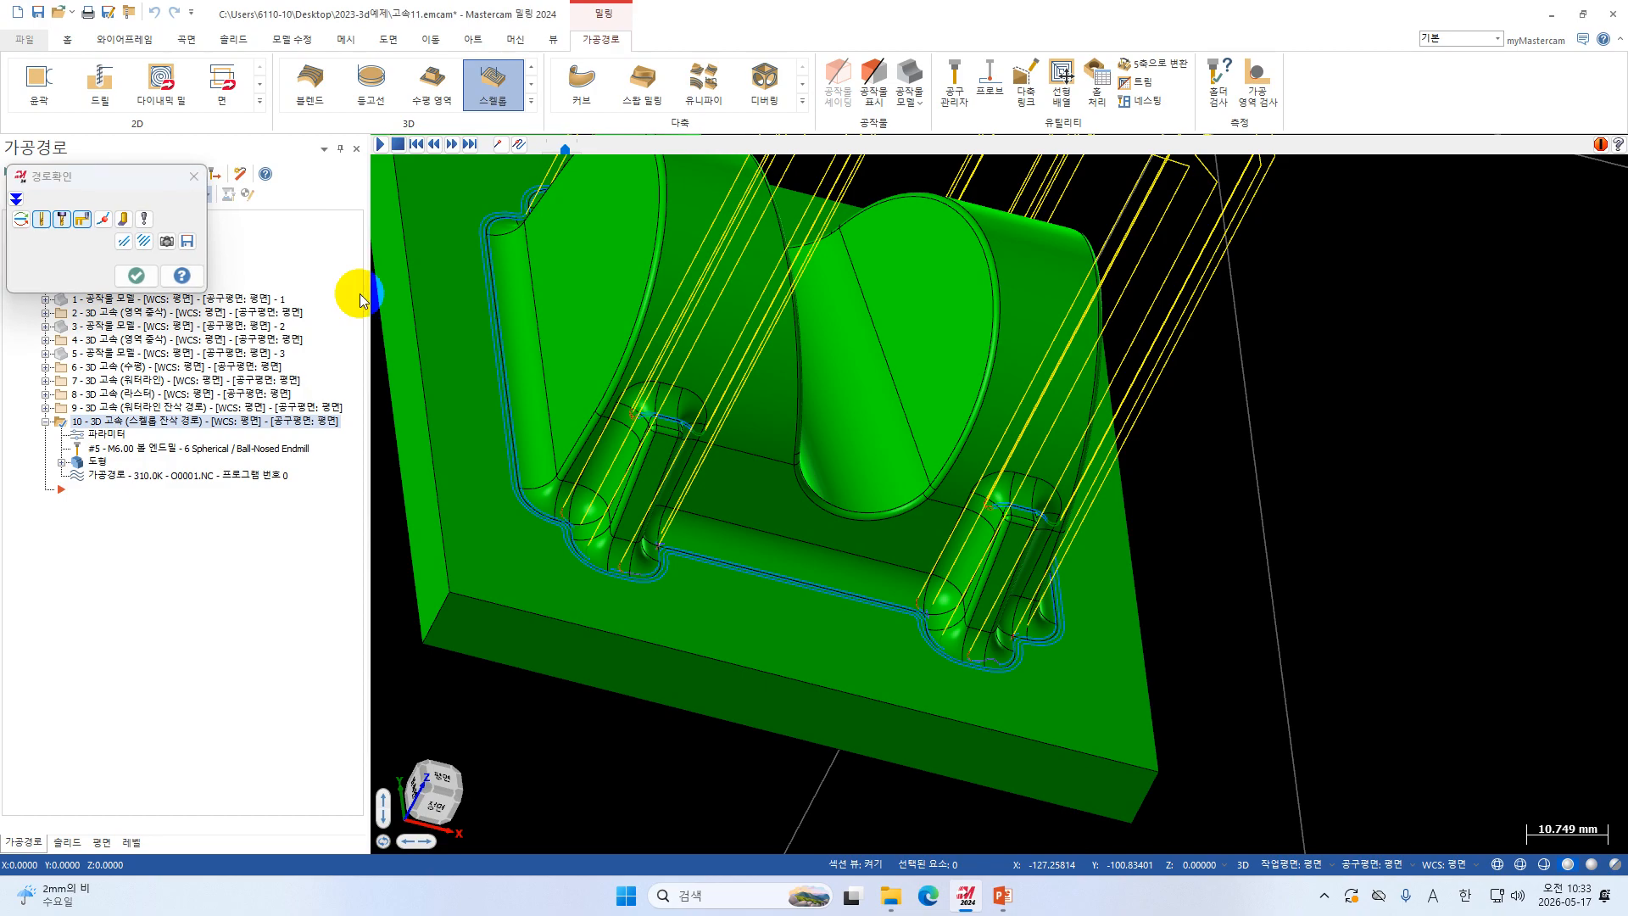
scroll(751, 525, down, 4)
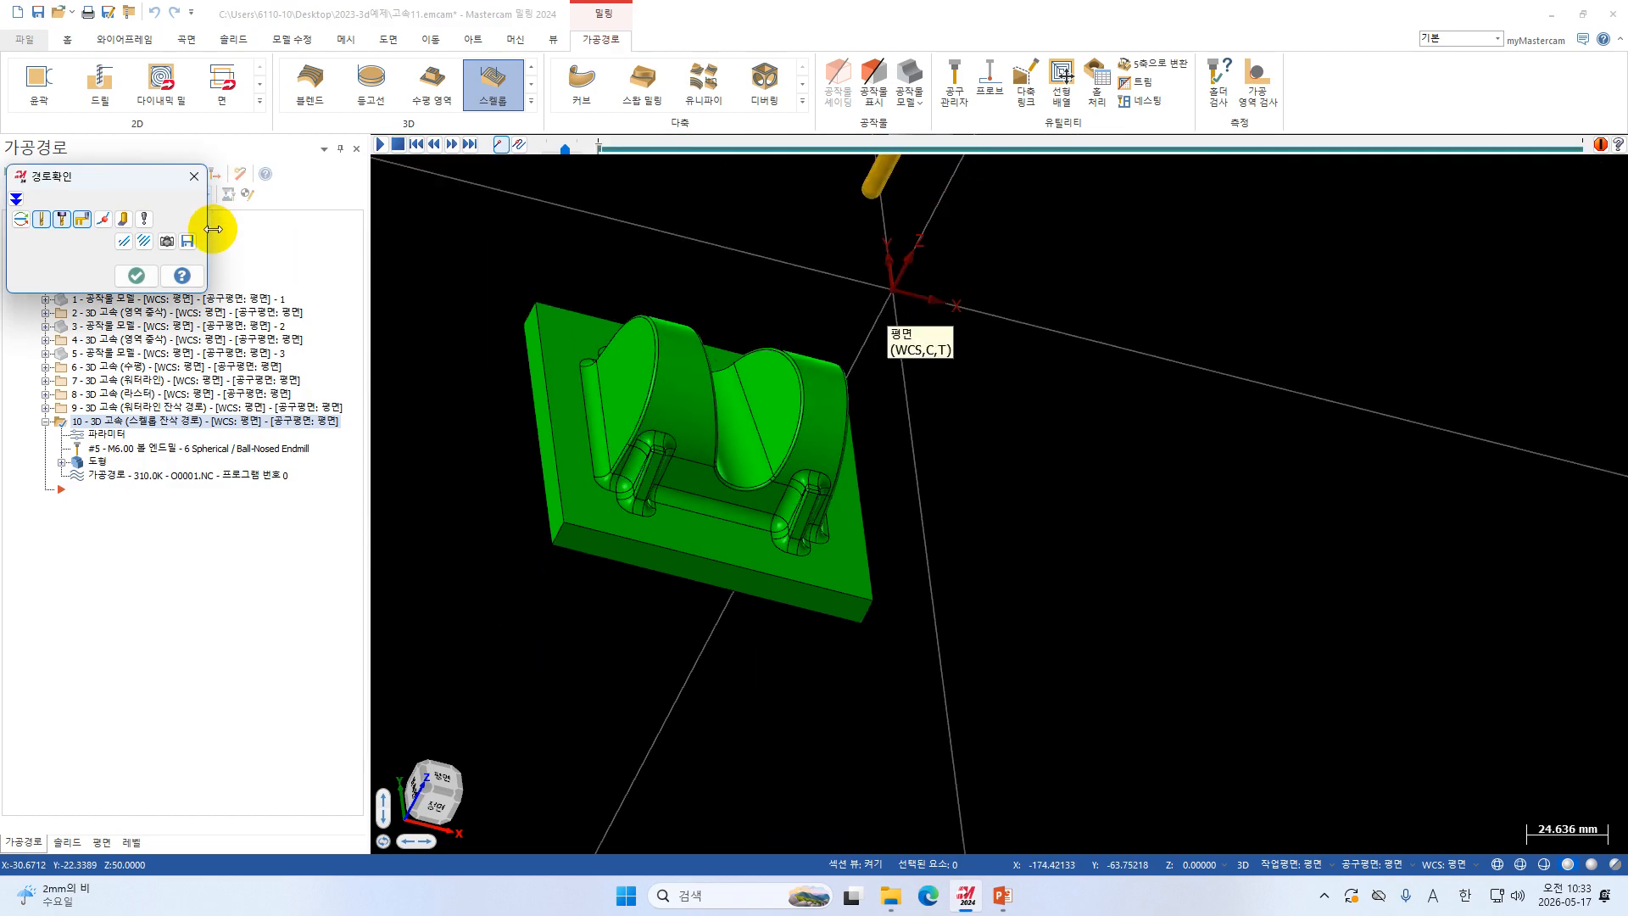
click(384, 151)
click(386, 144)
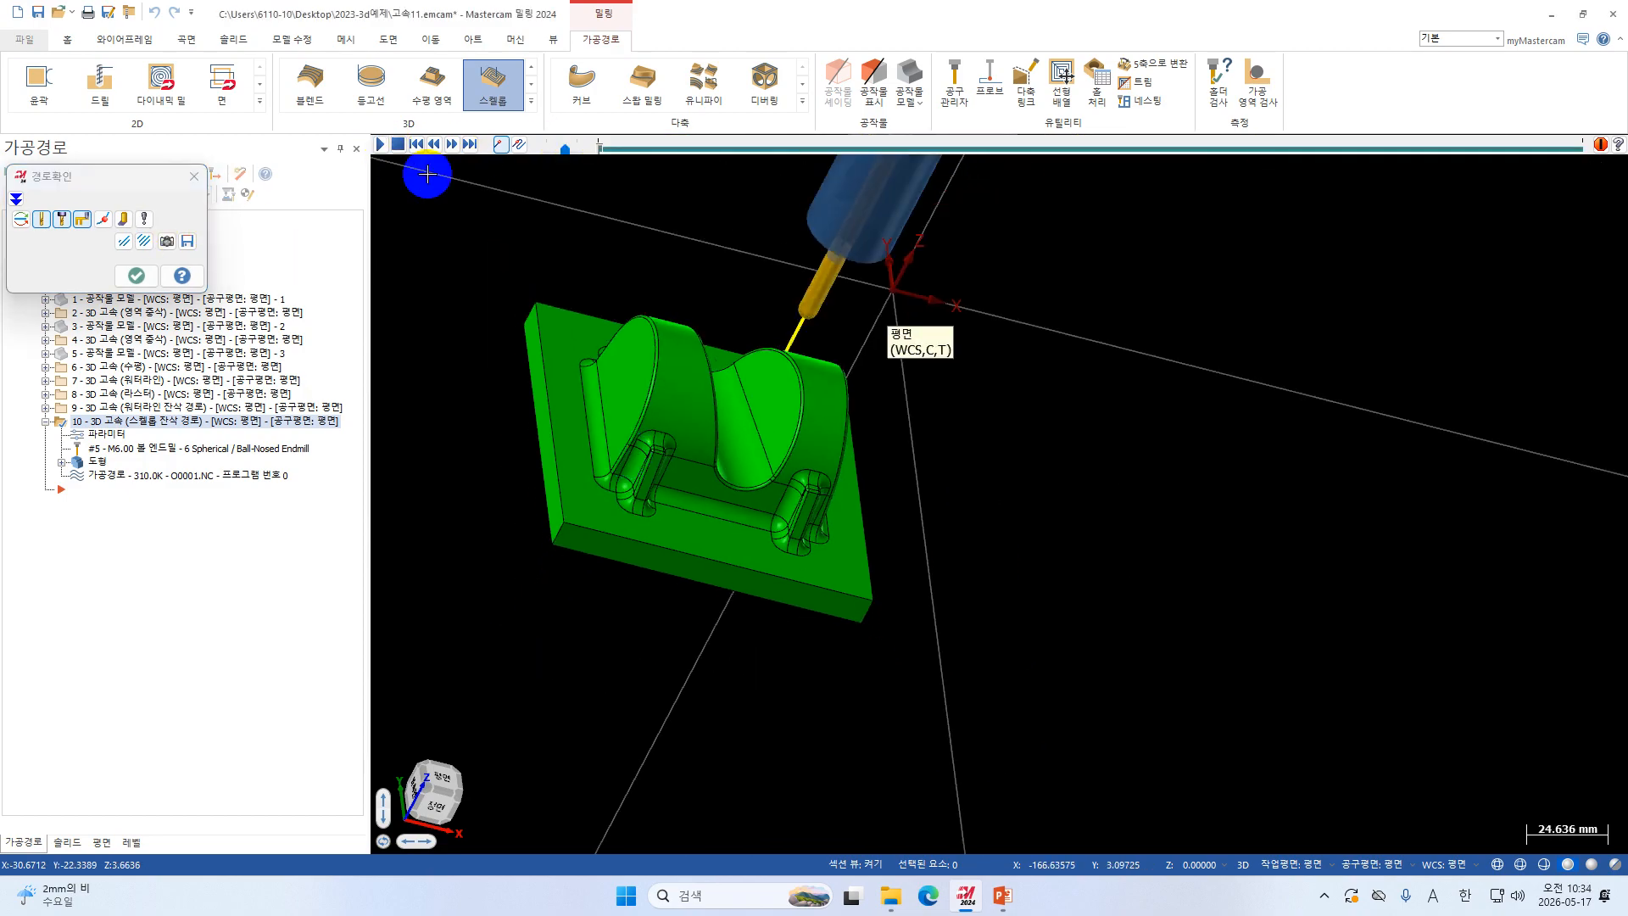
mouse_move(791, 358)
middle_down()
mouse_move(843, 425)
mouse_move(811, 390)
middle_up()
scroll(786, 304, up, 2)
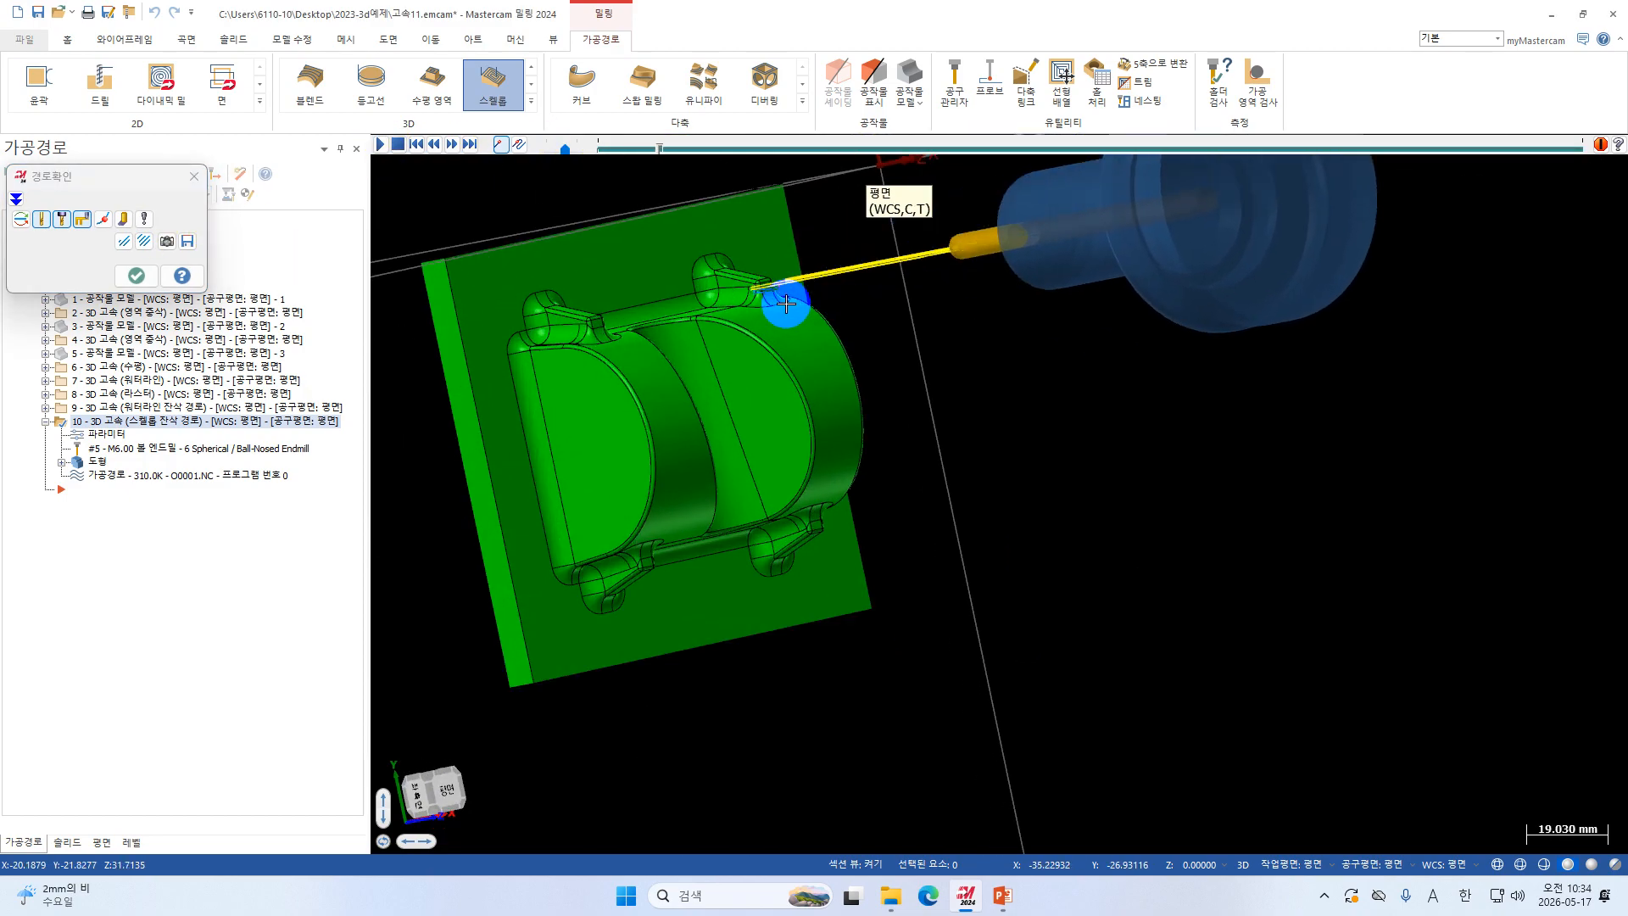
middle_drag(781, 302, 766, 269)
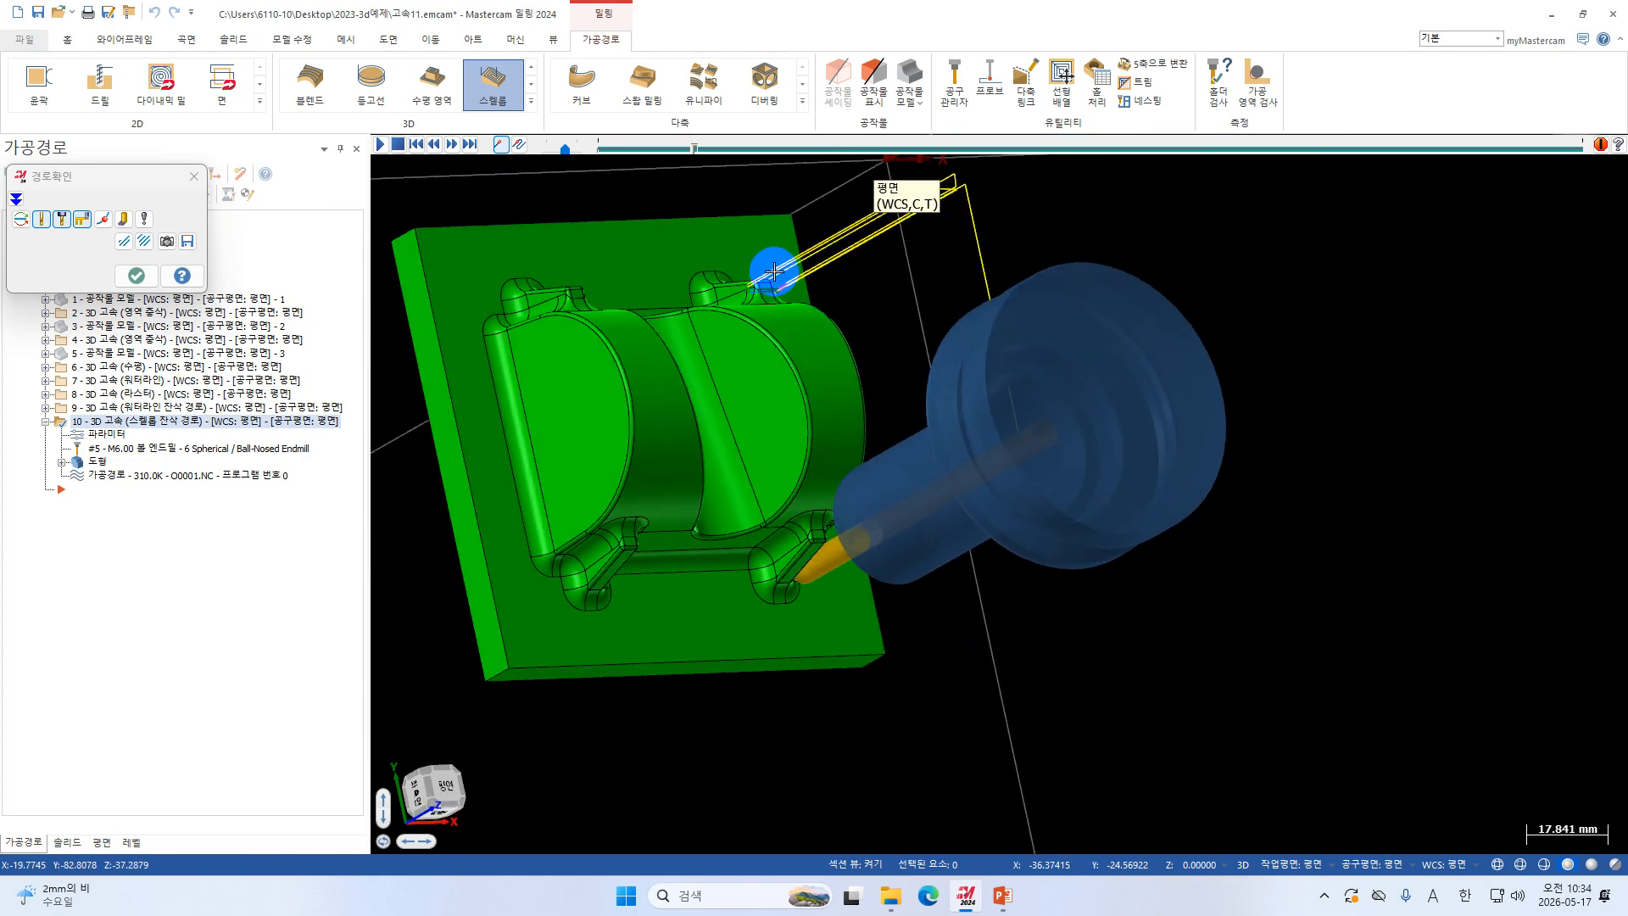
scroll(774, 272, up, 1)
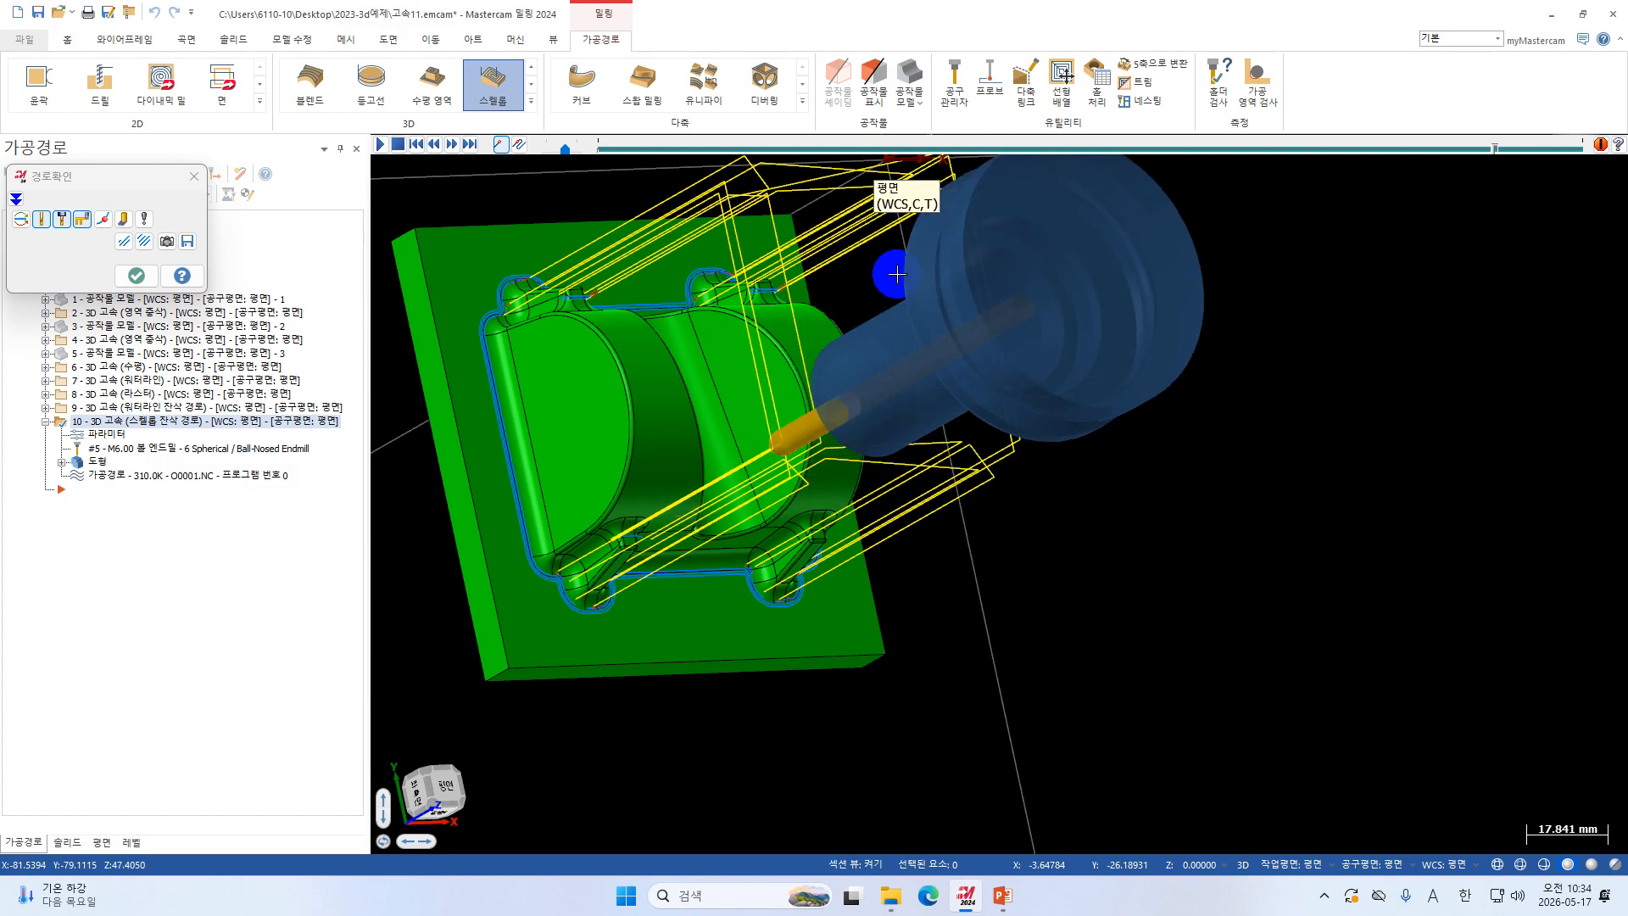
click(135, 276)
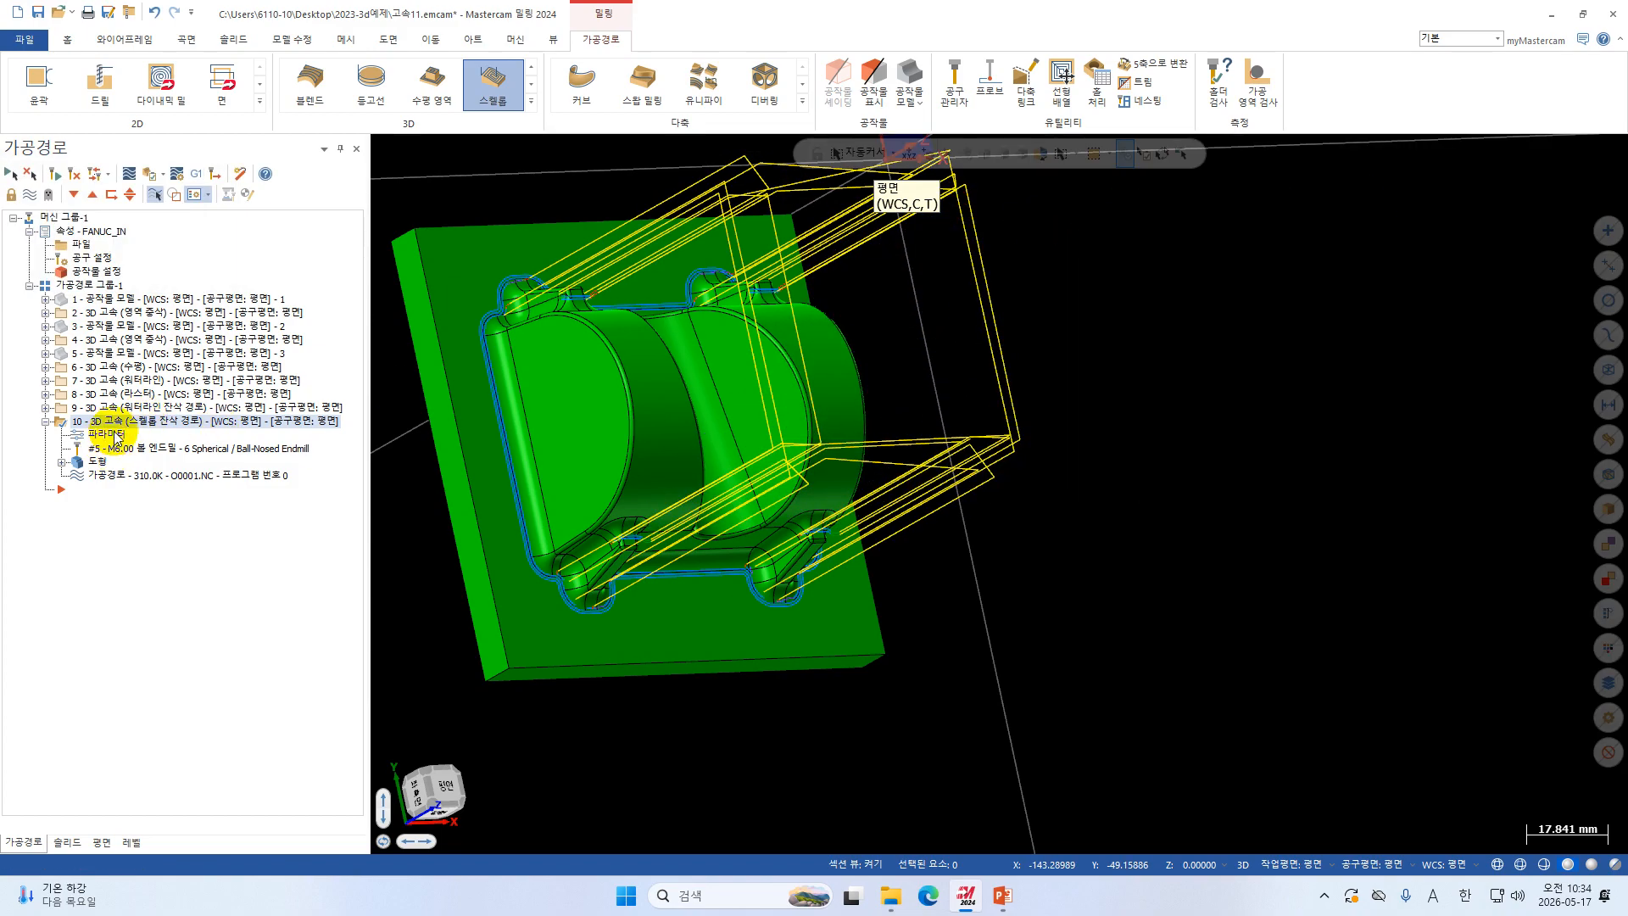
Set the clearance height (안전 높이) in the linking parameters of the rest scallop operation to 10.0.
click(119, 438)
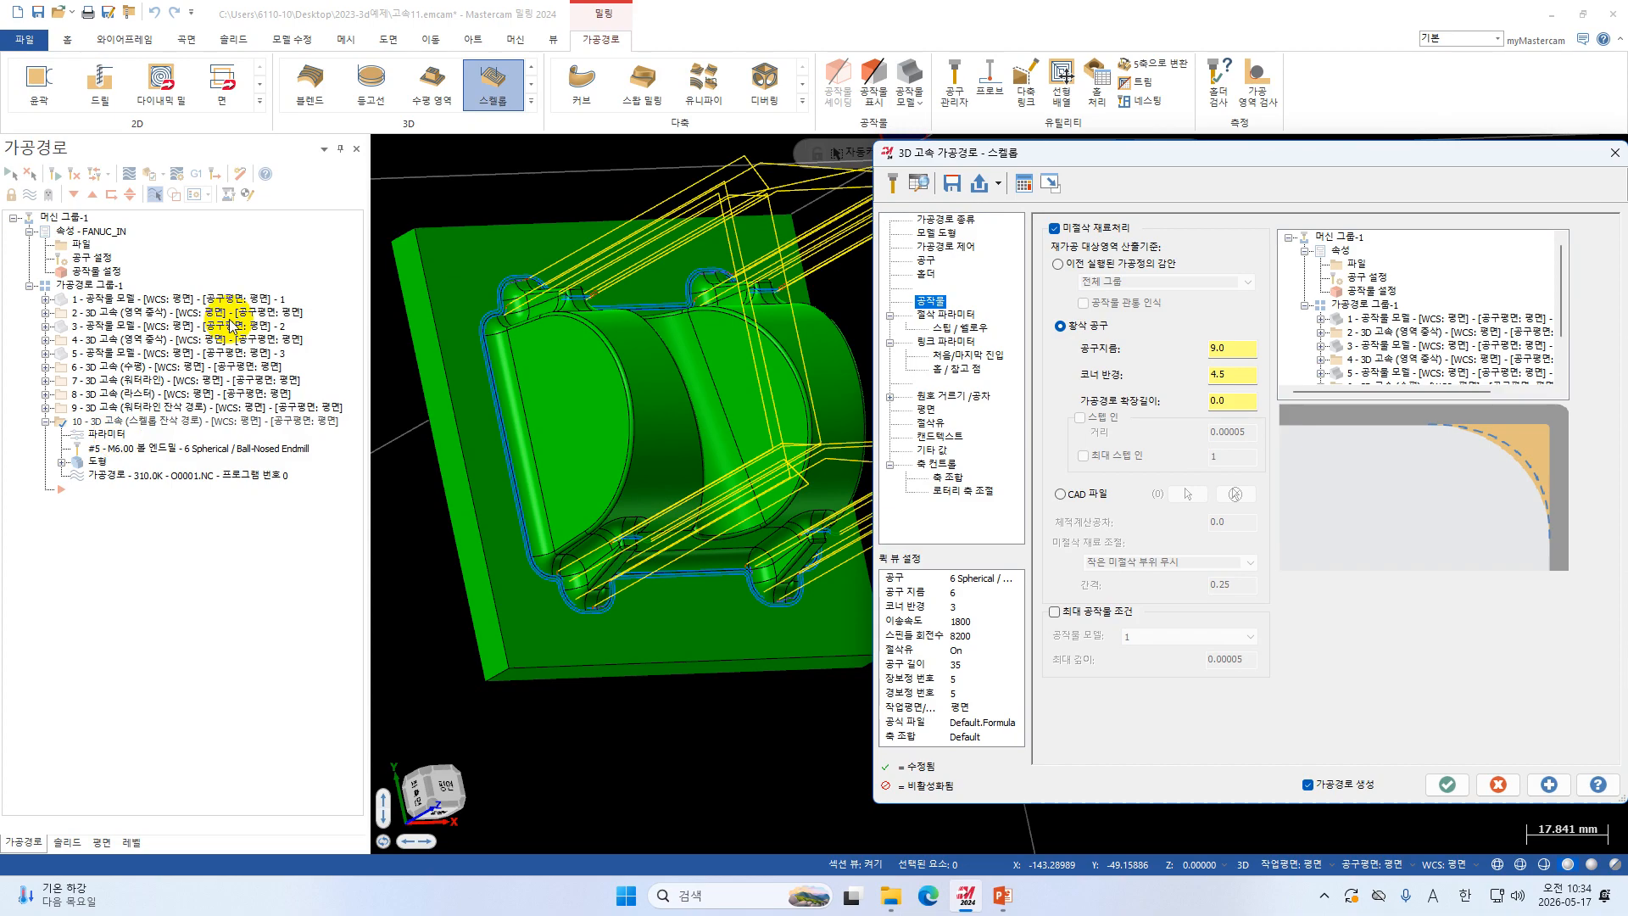
click(940, 316)
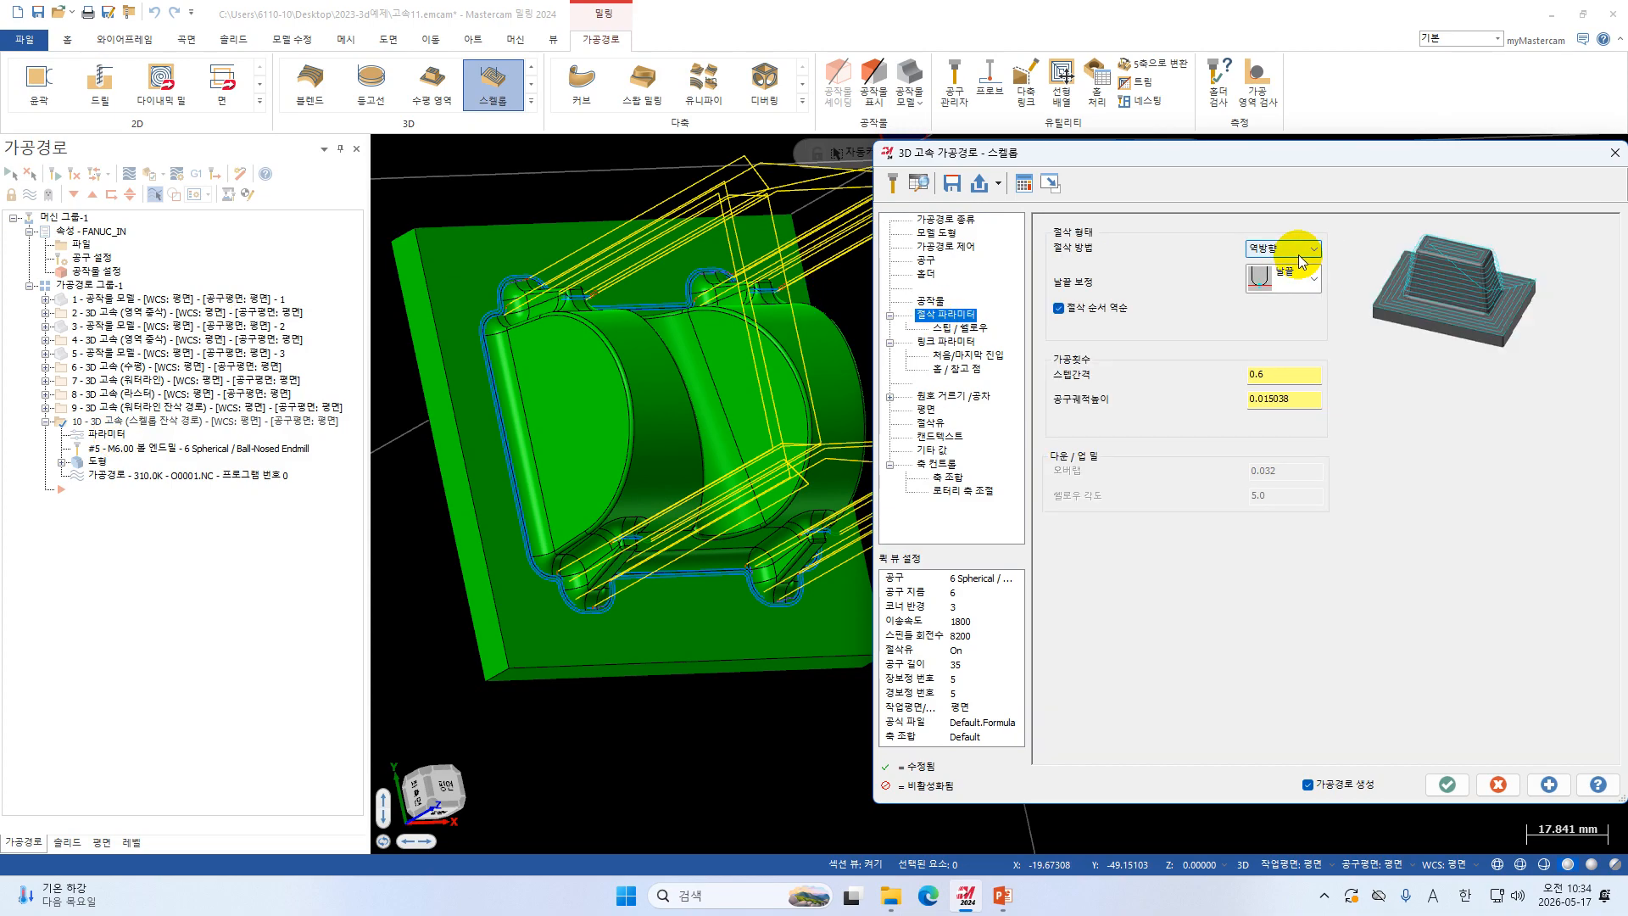
click(962, 343)
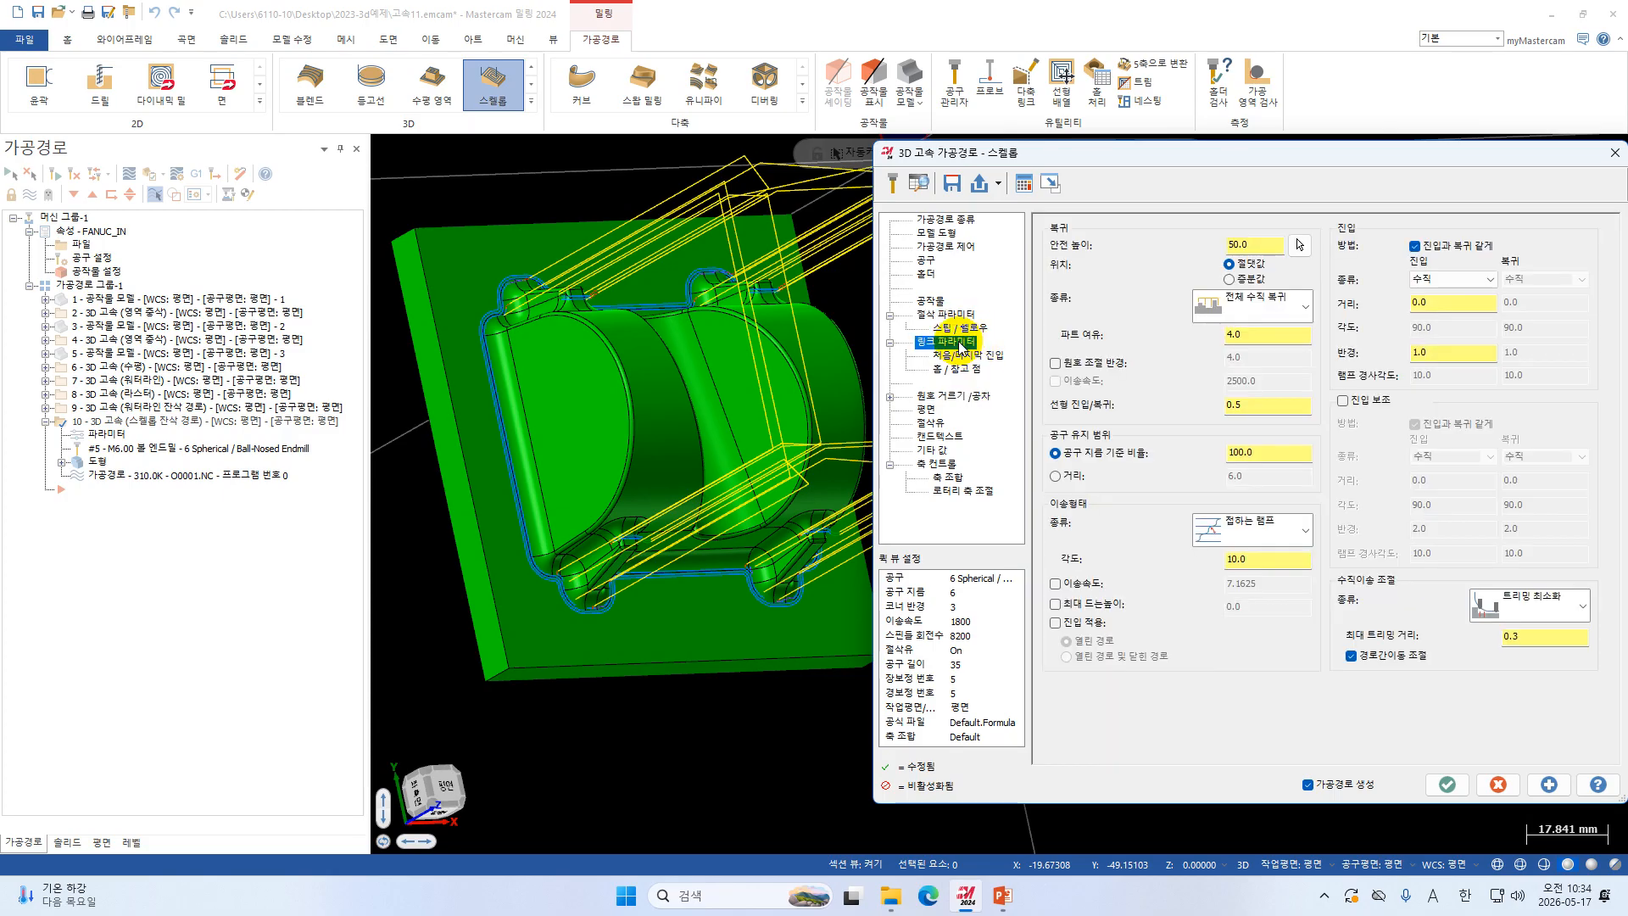
double_click(1259, 245)
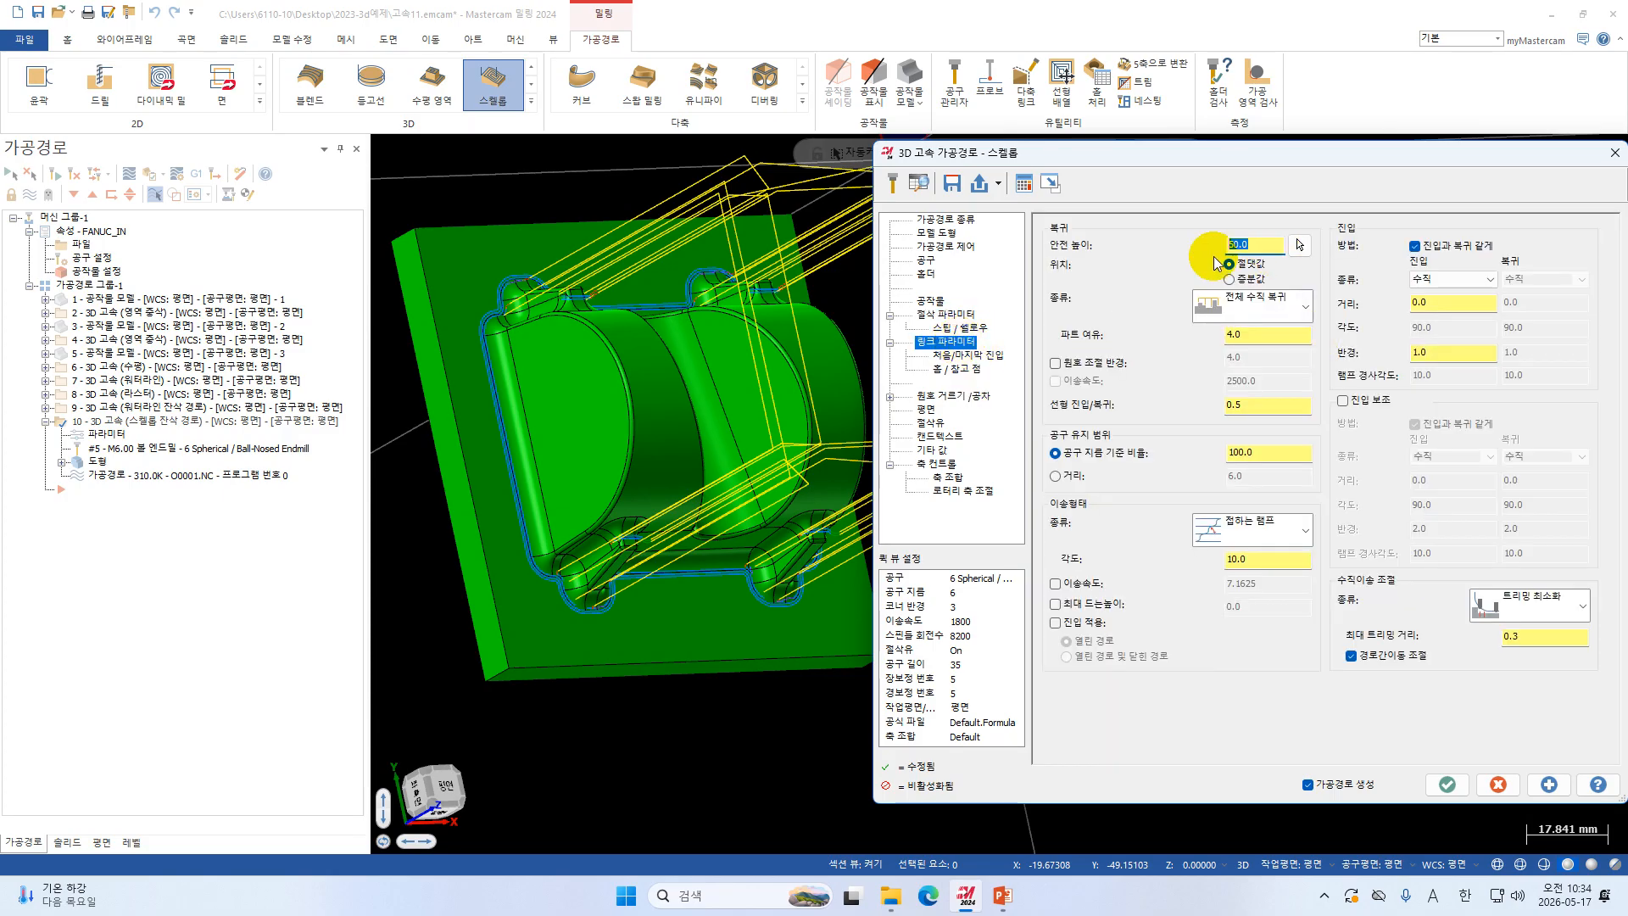
text(10.0)
Define the tool-keeping range (공구 유지 범위) by a distance of 15, regenerate the rest scallop toolpath and inspect it on the part.
click(1078, 475)
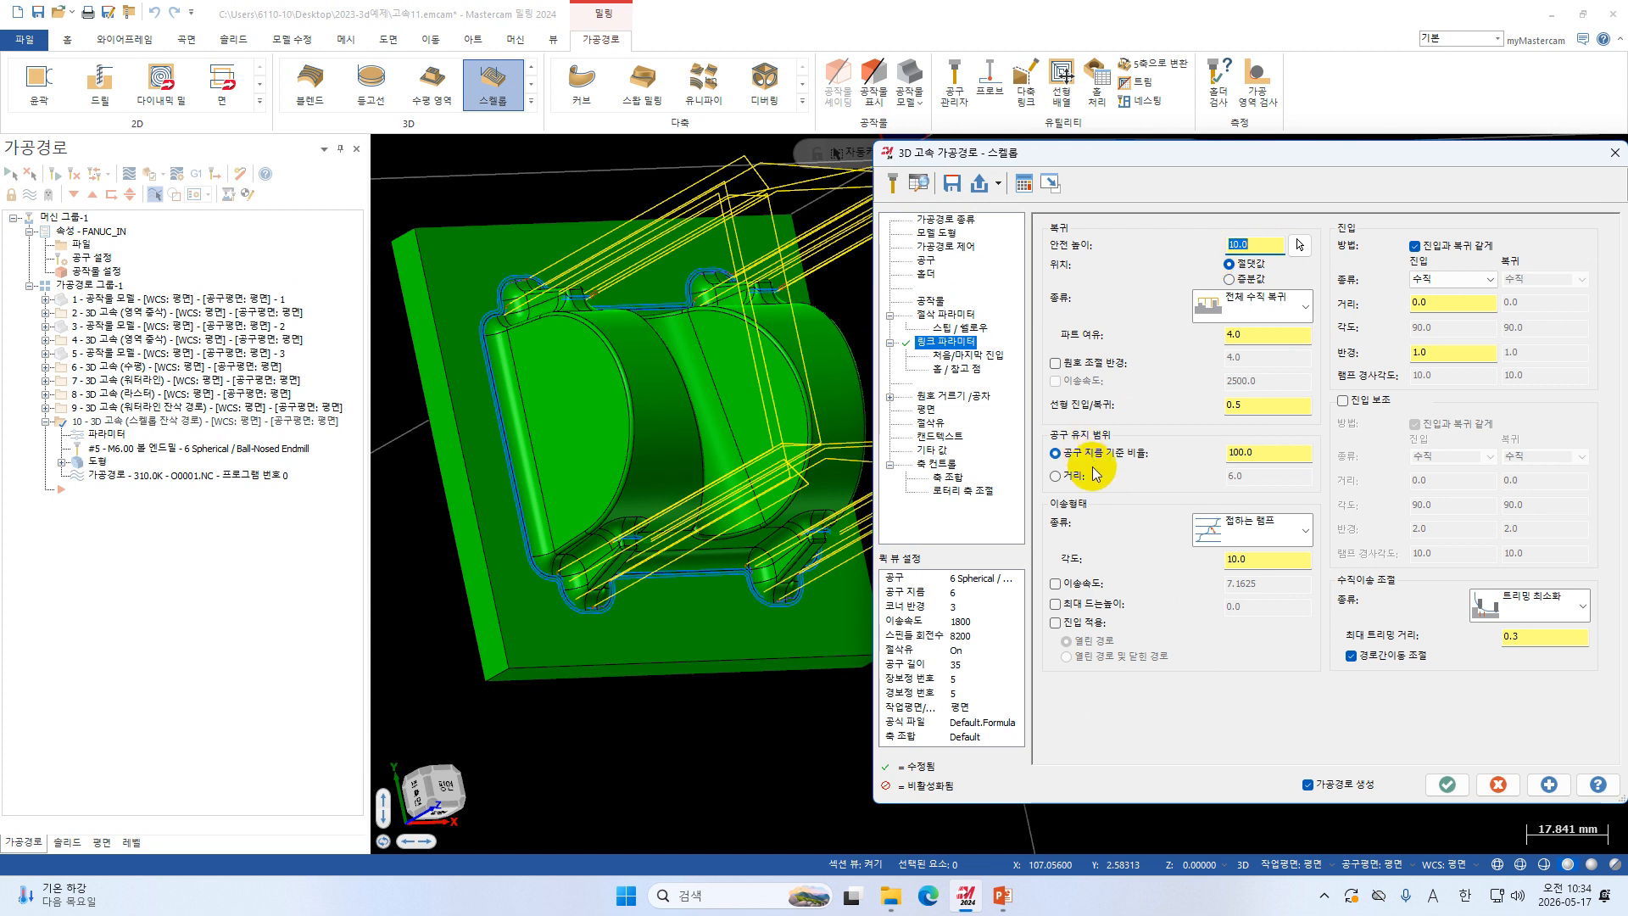
key(Tab)
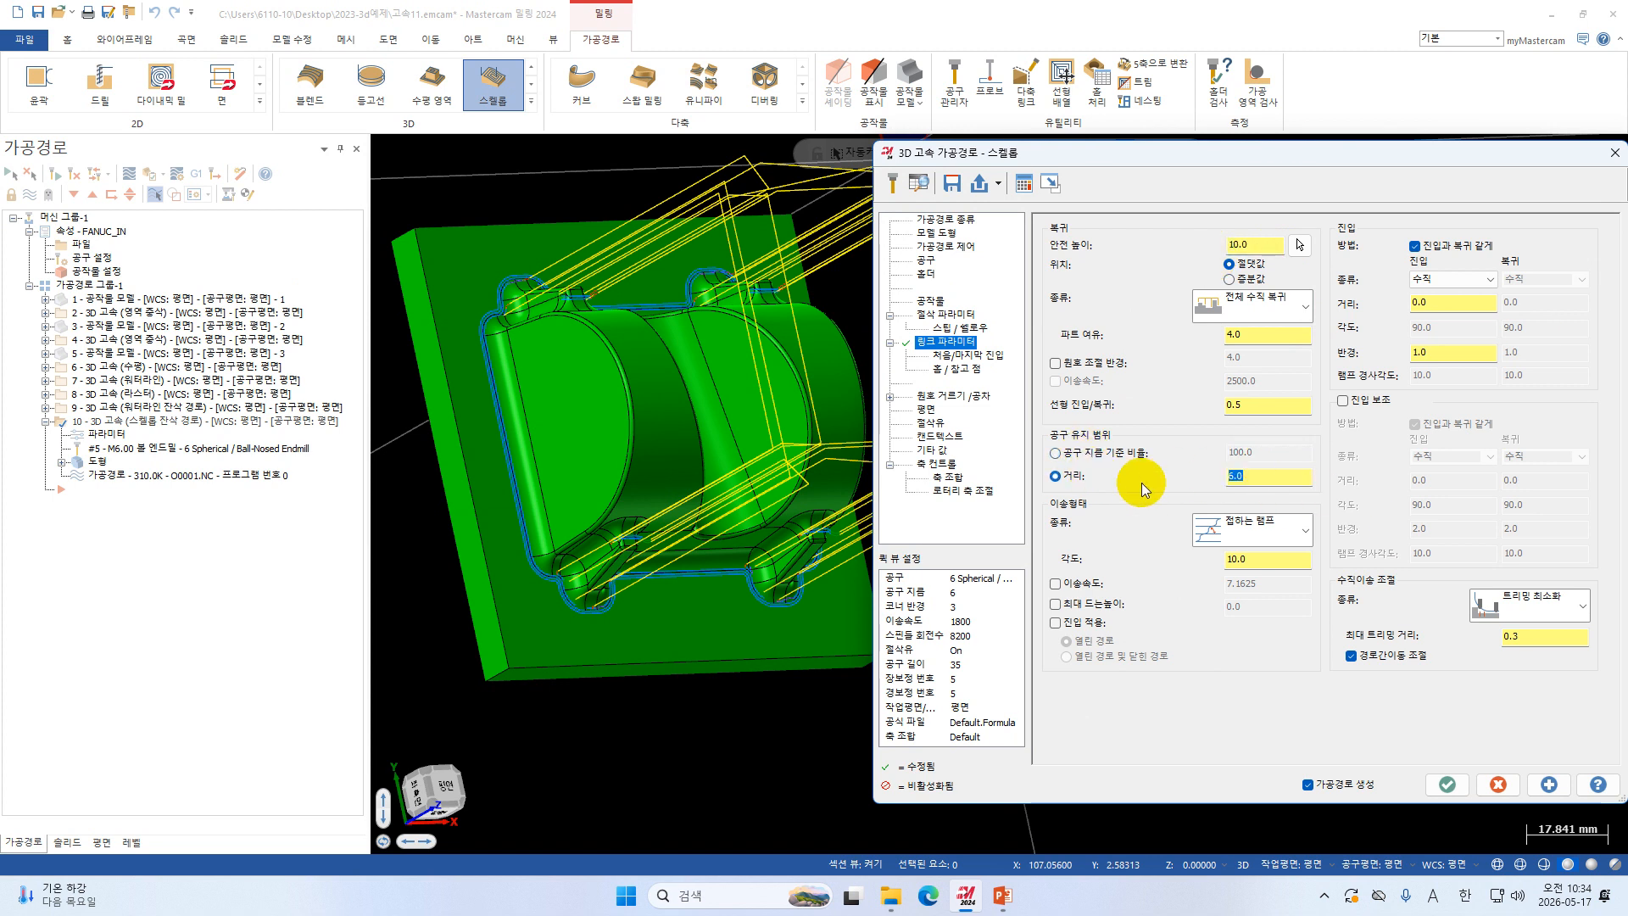
text(15)
click(1448, 784)
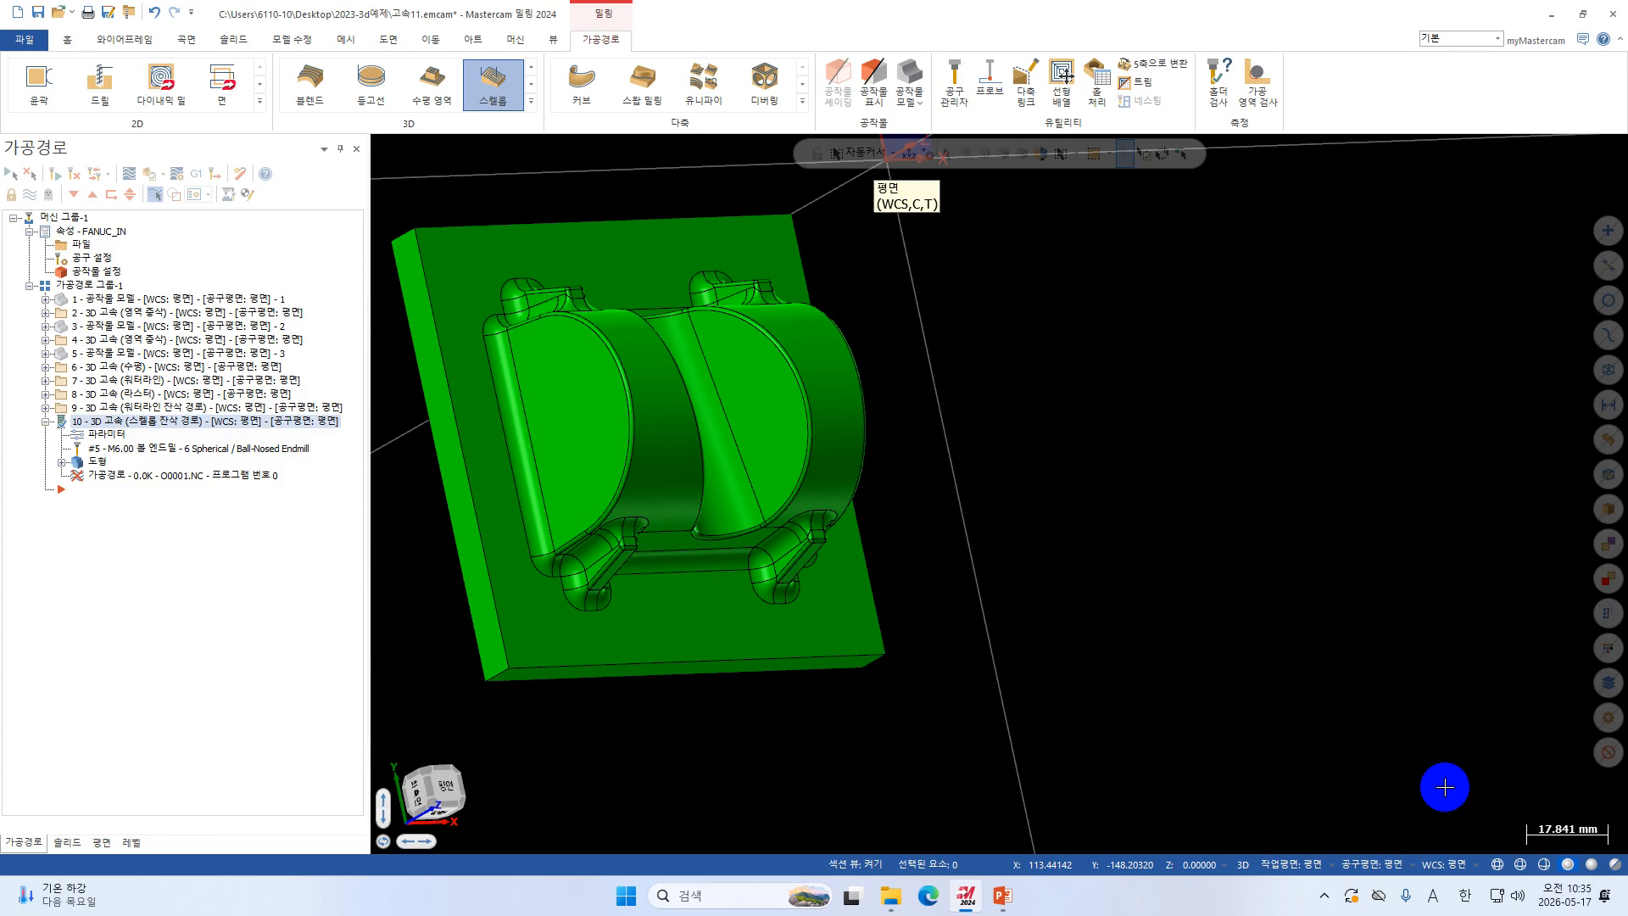
click(45, 421)
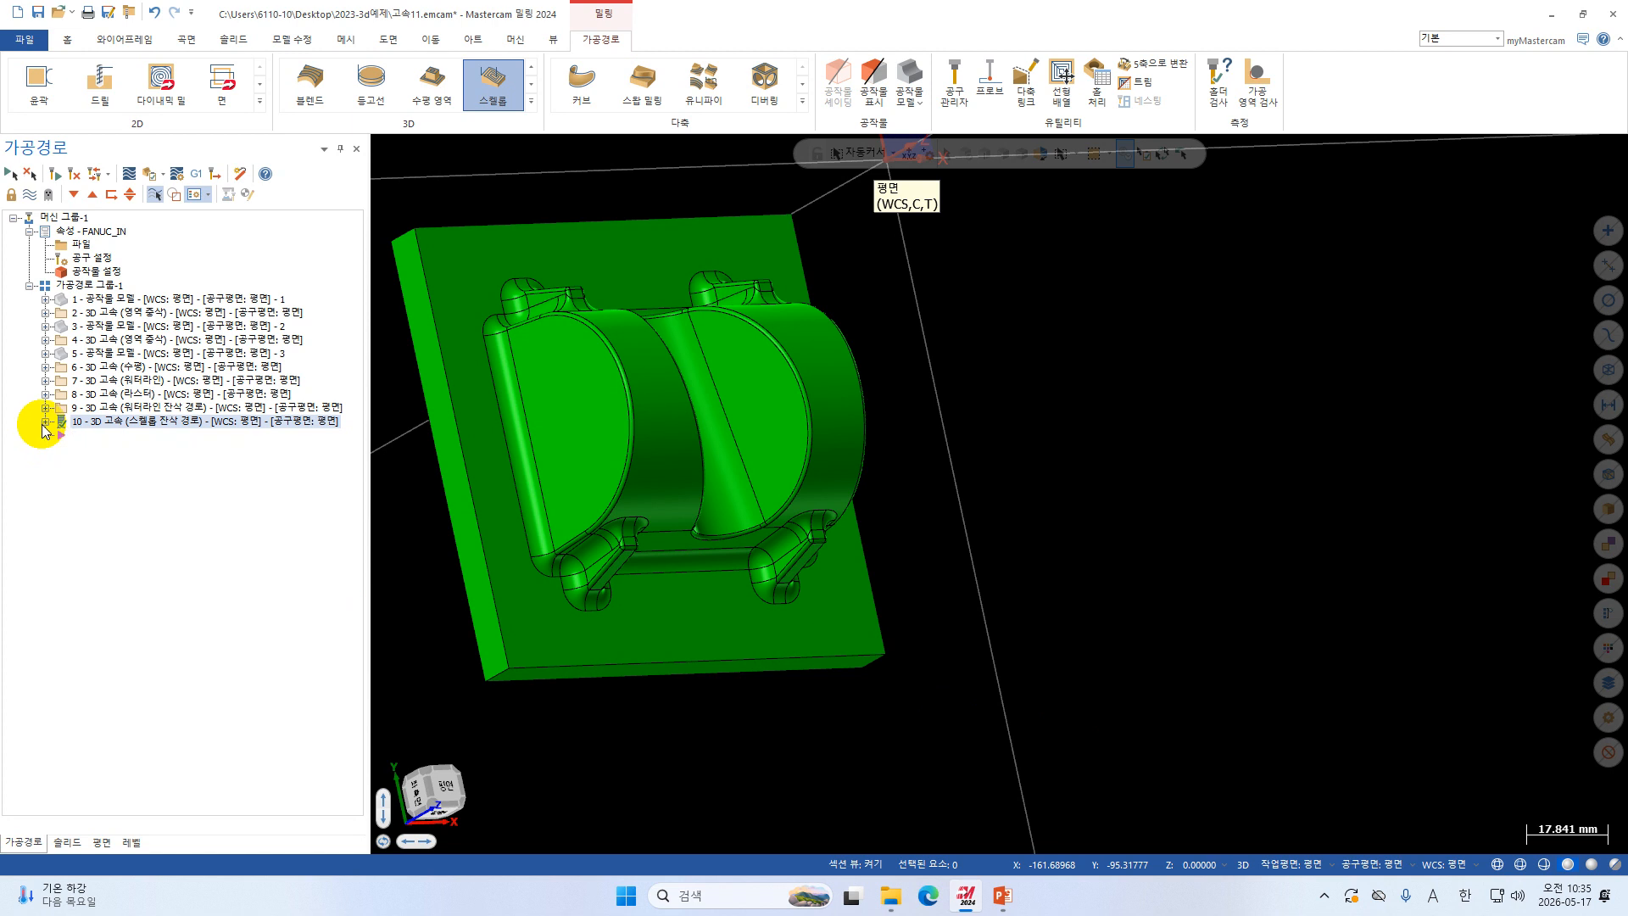
middle_drag(447, 585, 492, 458)
mouse_move(645, 508)
middle_down()
mouse_move(678, 490)
mouse_move(705, 503)
middle_up()
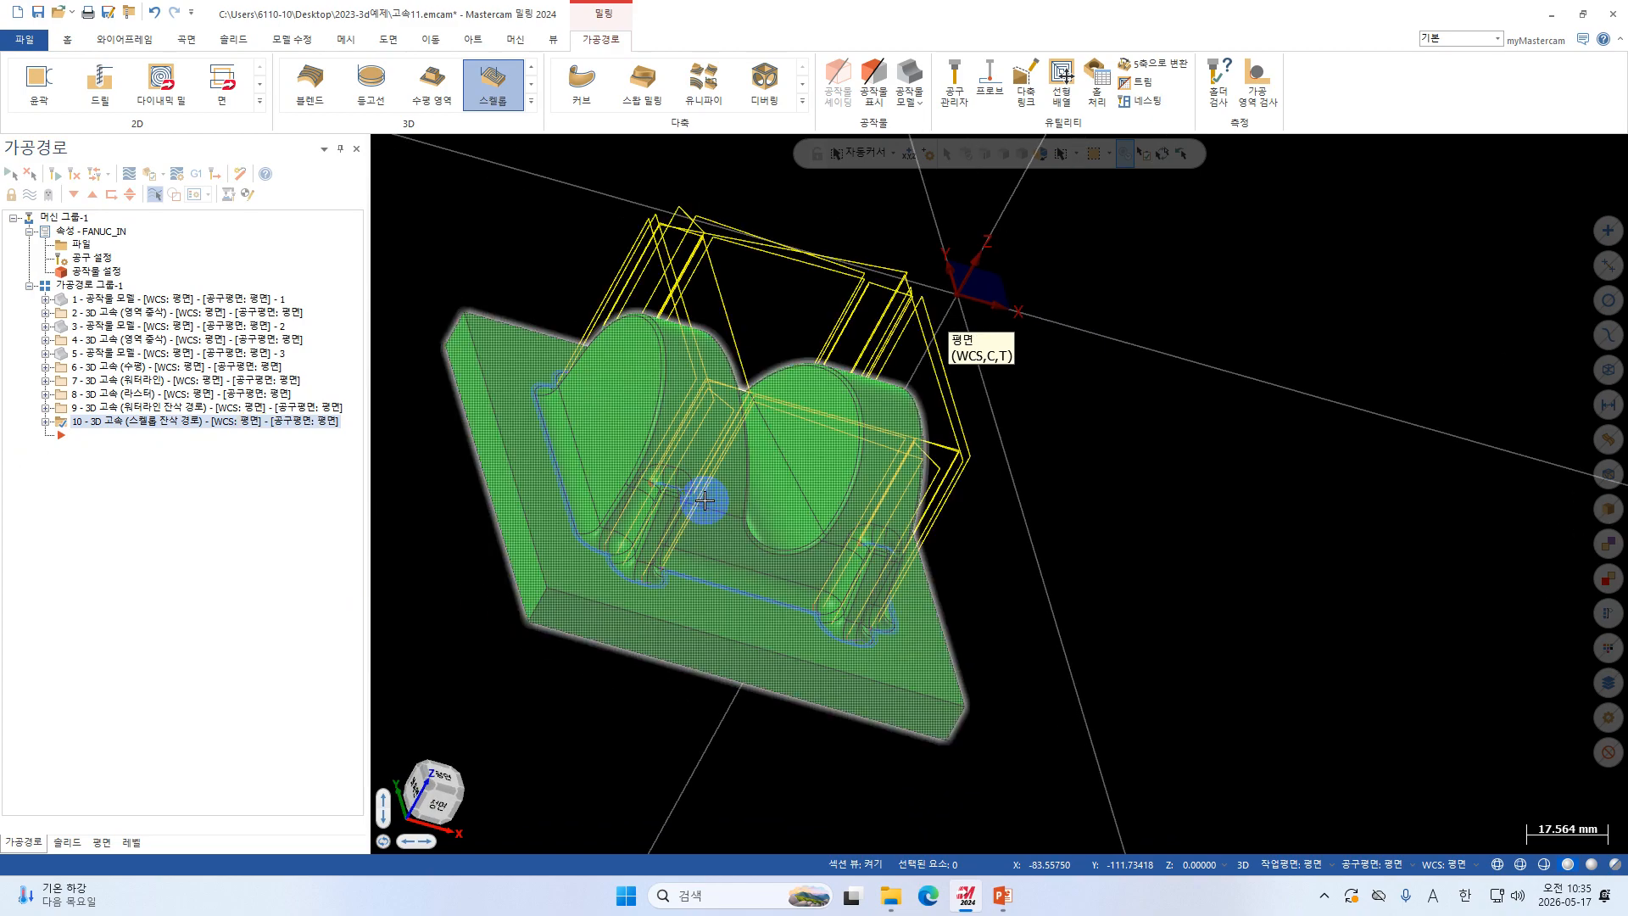
middle_drag(705, 501, 614, 540)
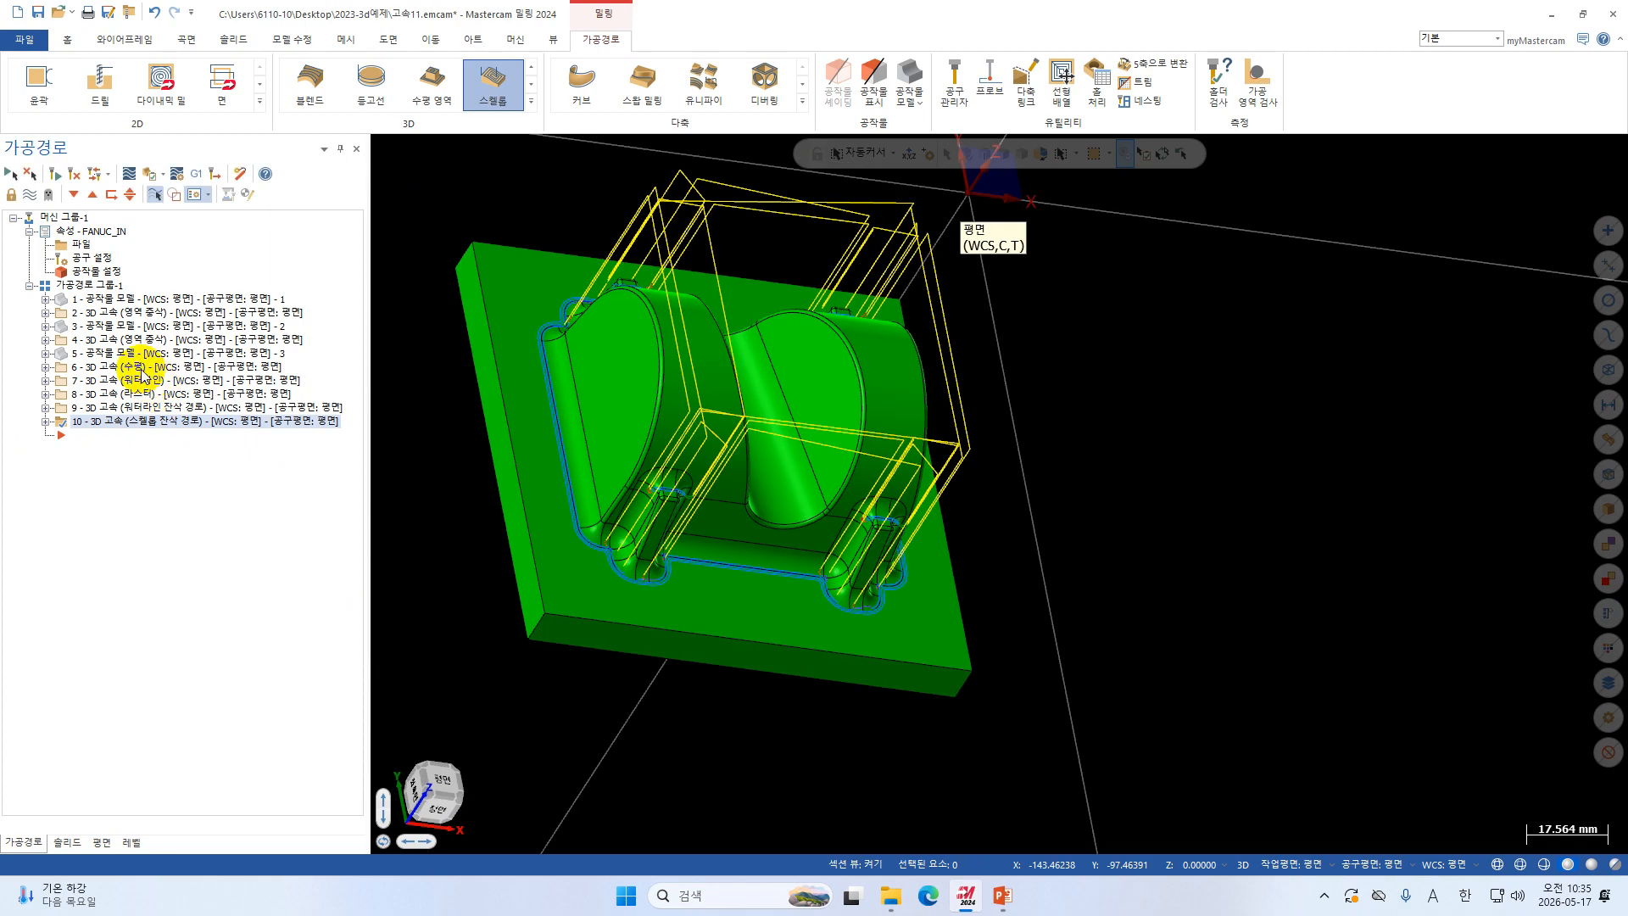
Verify operations 5 to 10 in the machining simulator (모의가공), playing the horizontal (수평) operation while viewing the tool and part.
shift+click(131, 354)
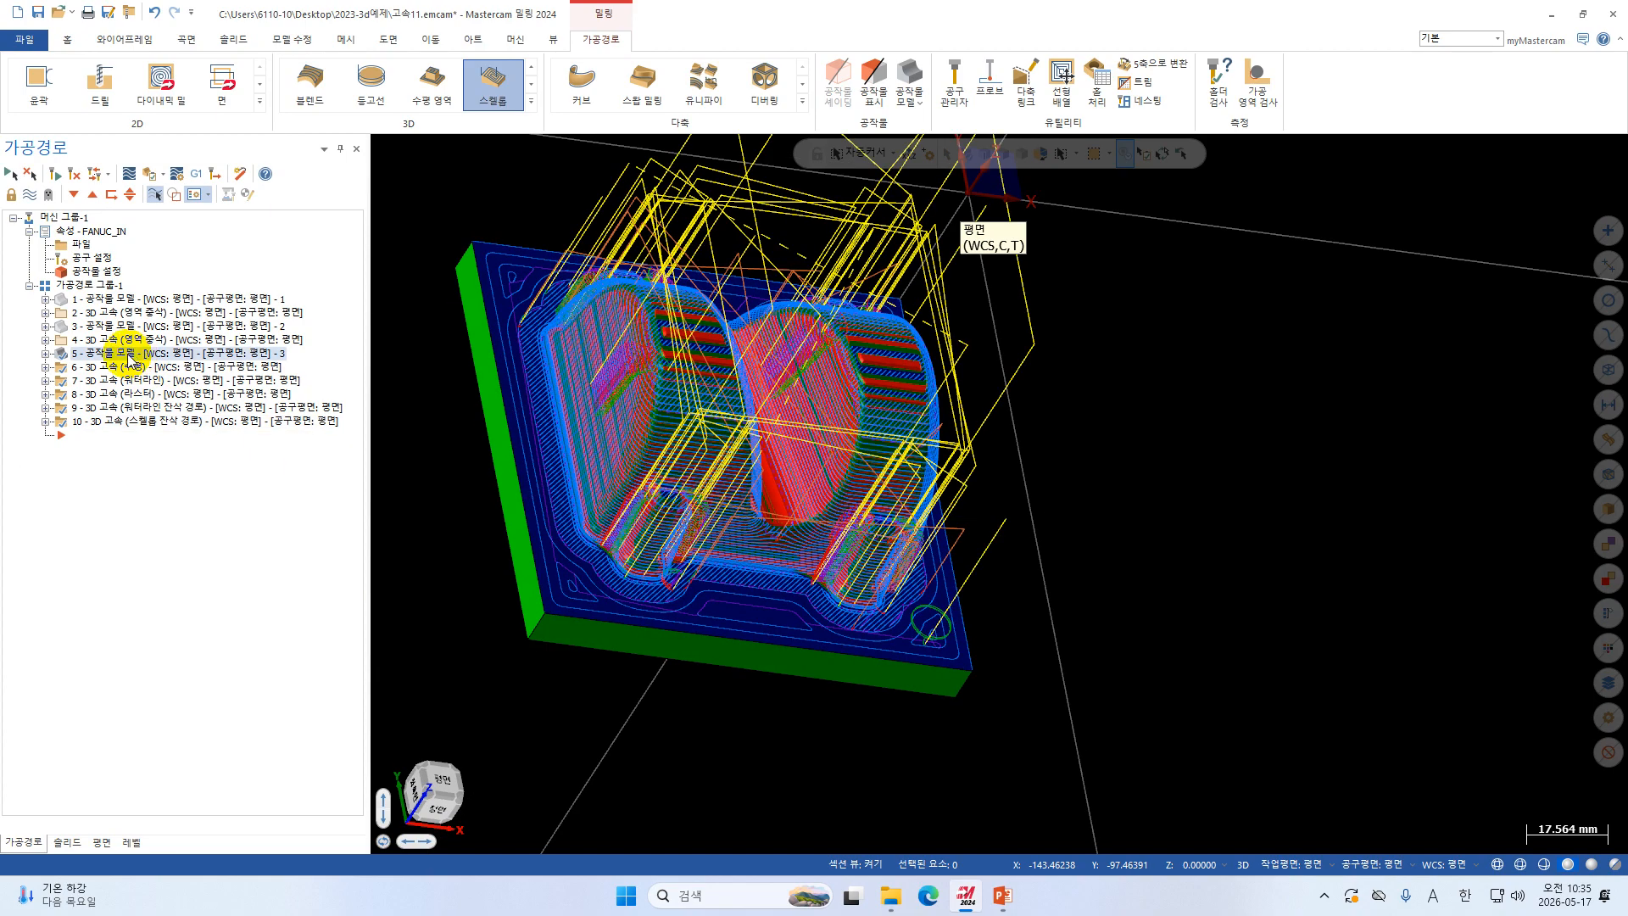
click(151, 178)
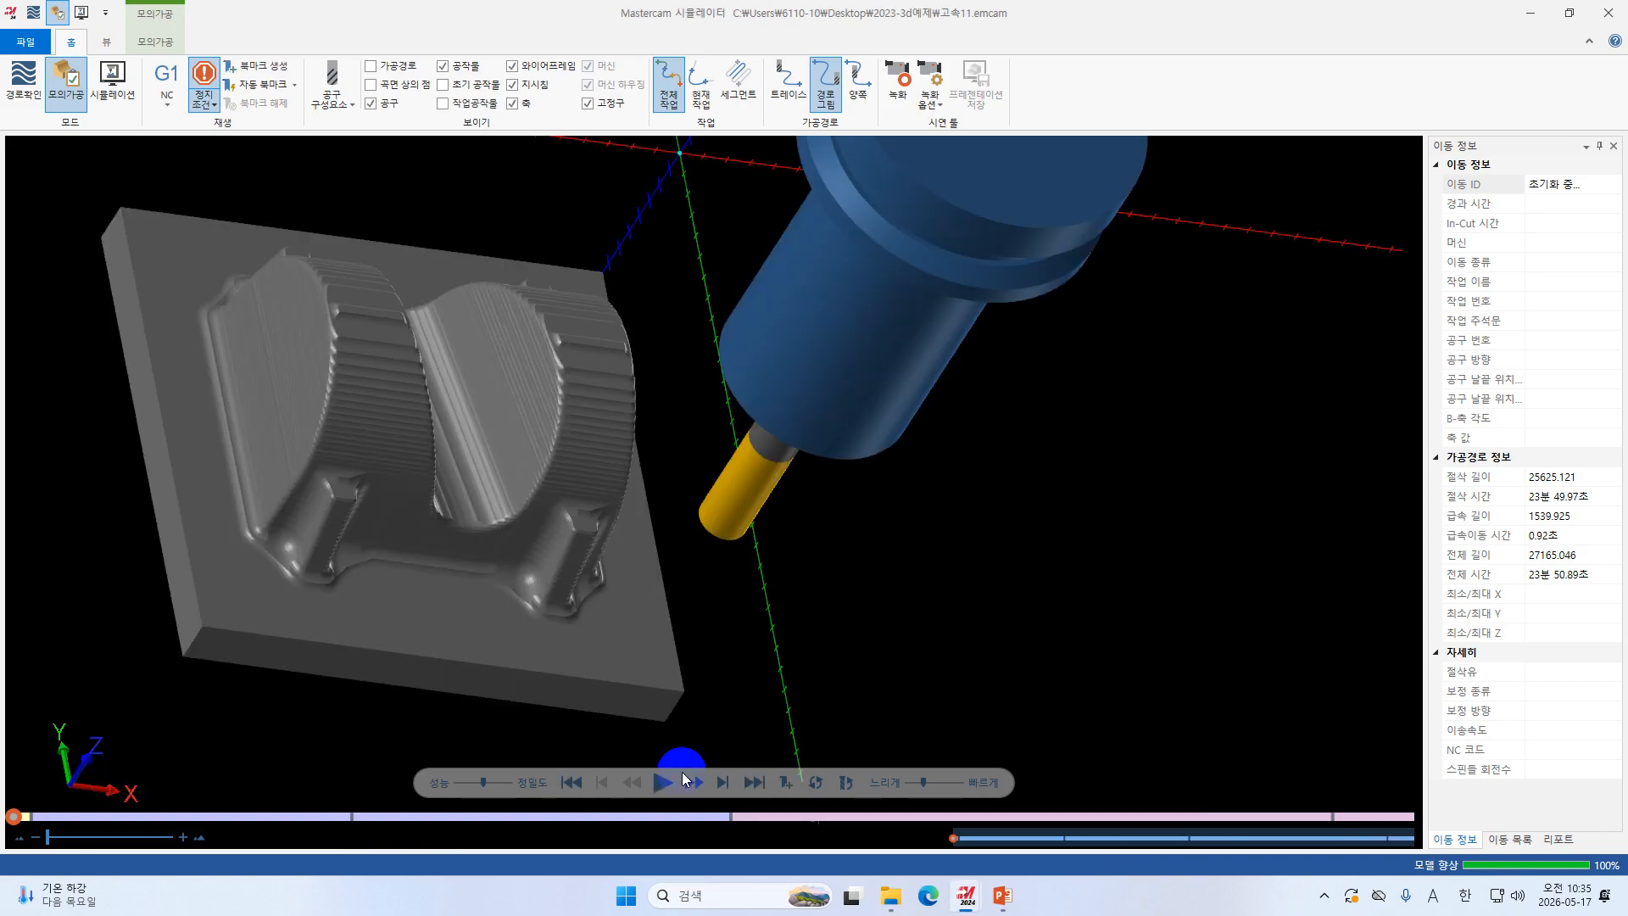
click(655, 785)
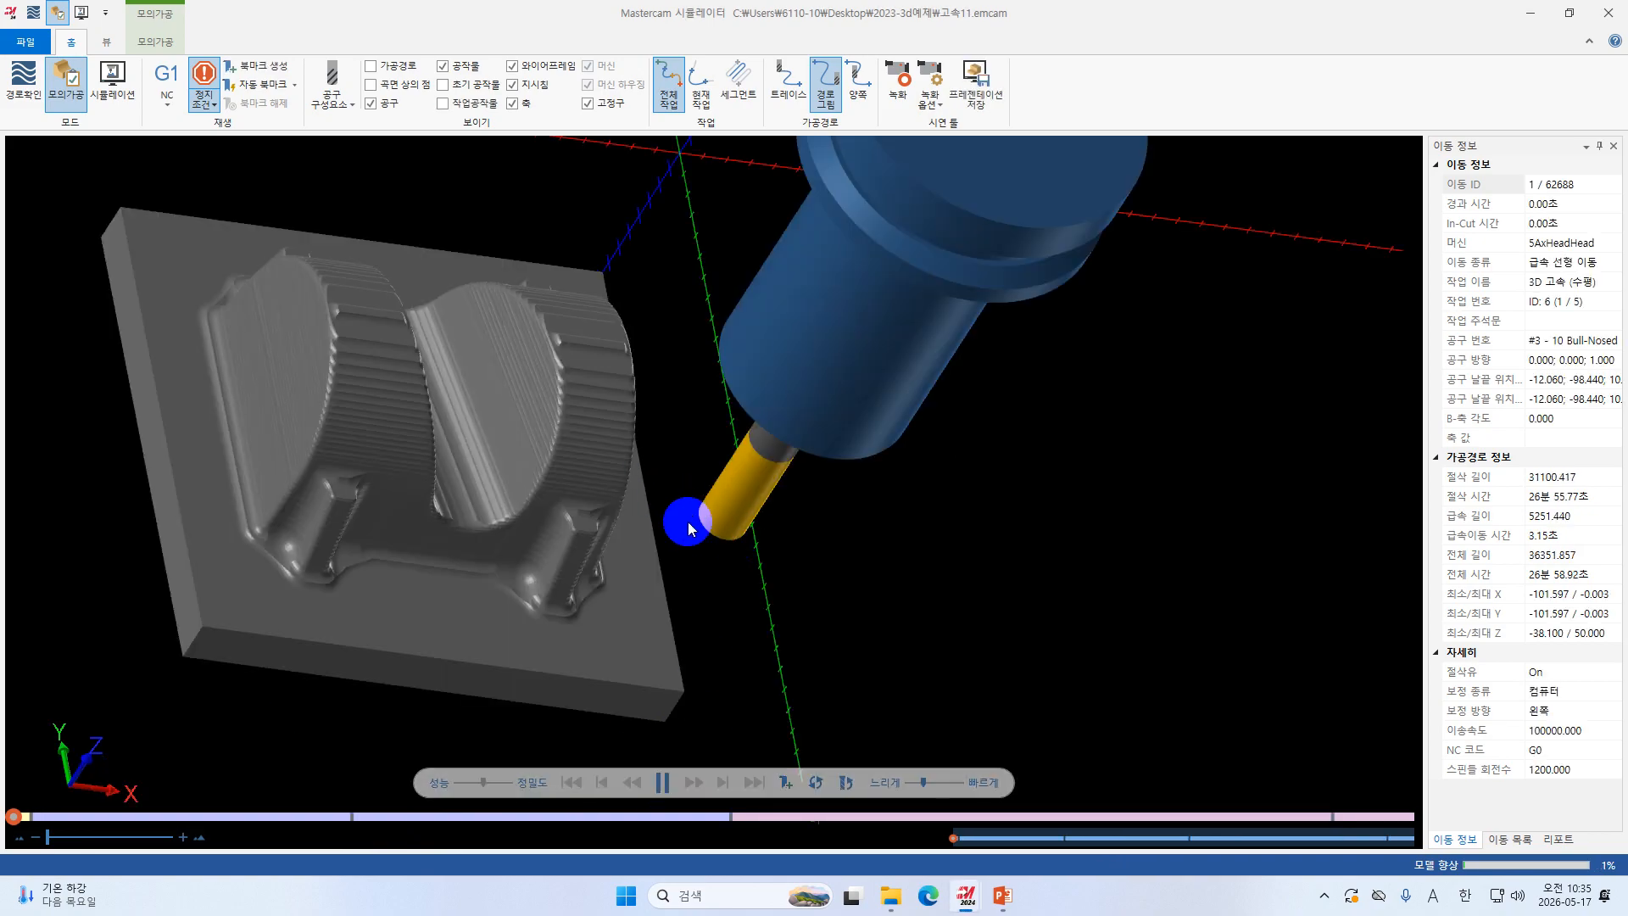
click(650, 781)
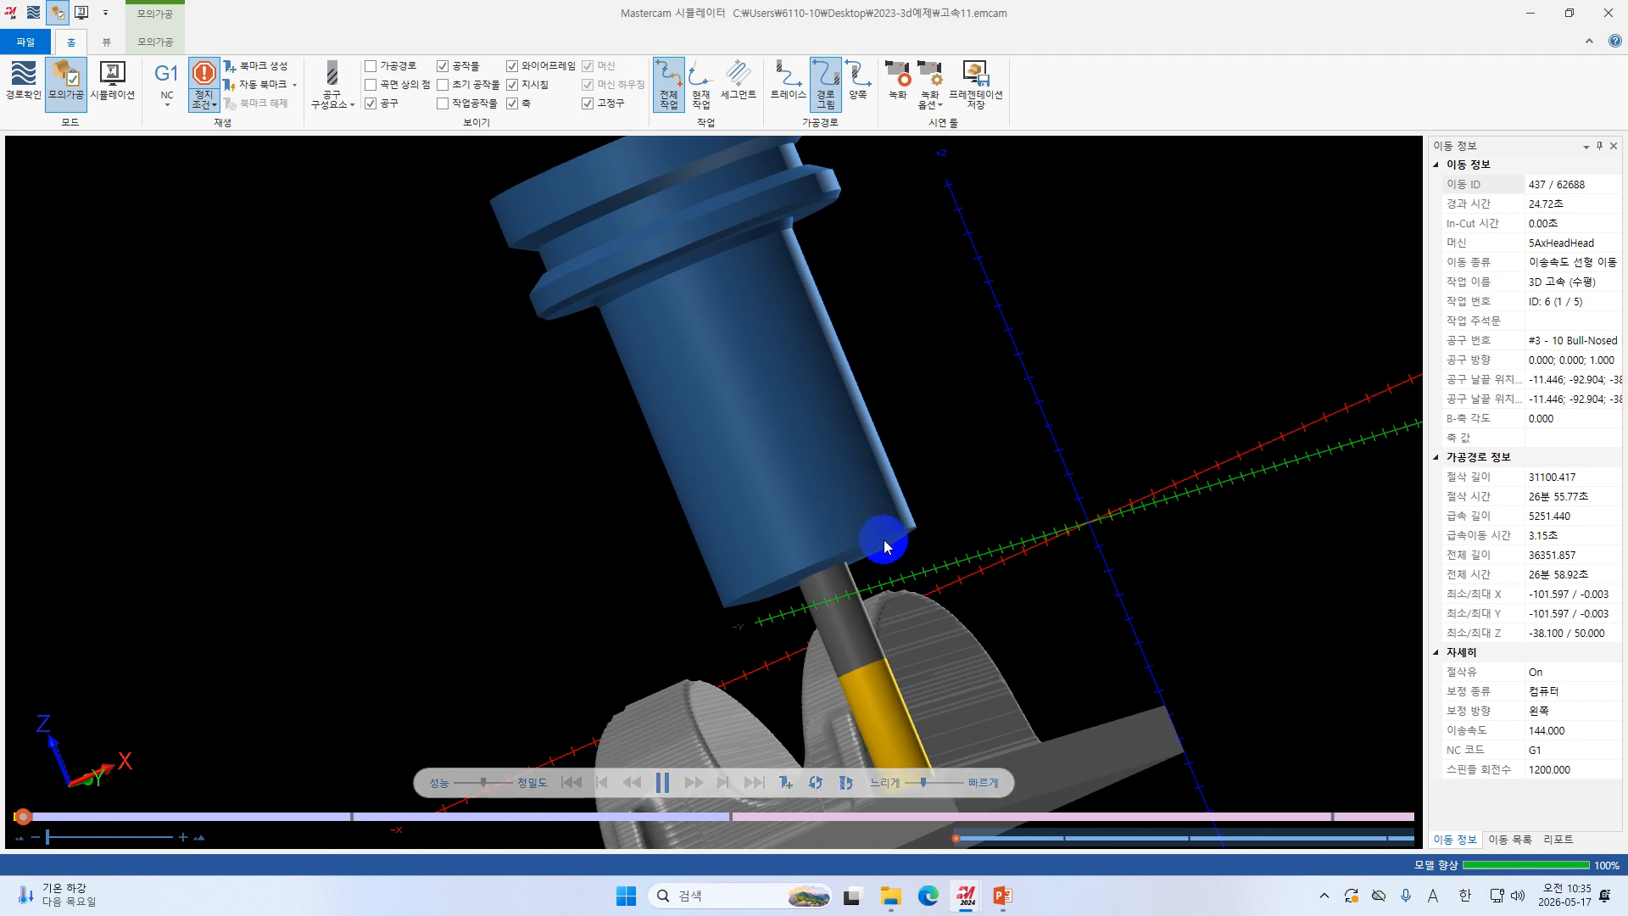
mouse_move(884, 540)
middle_down()
mouse_move(836, 472)
mouse_move(962, 804)
middle_up()
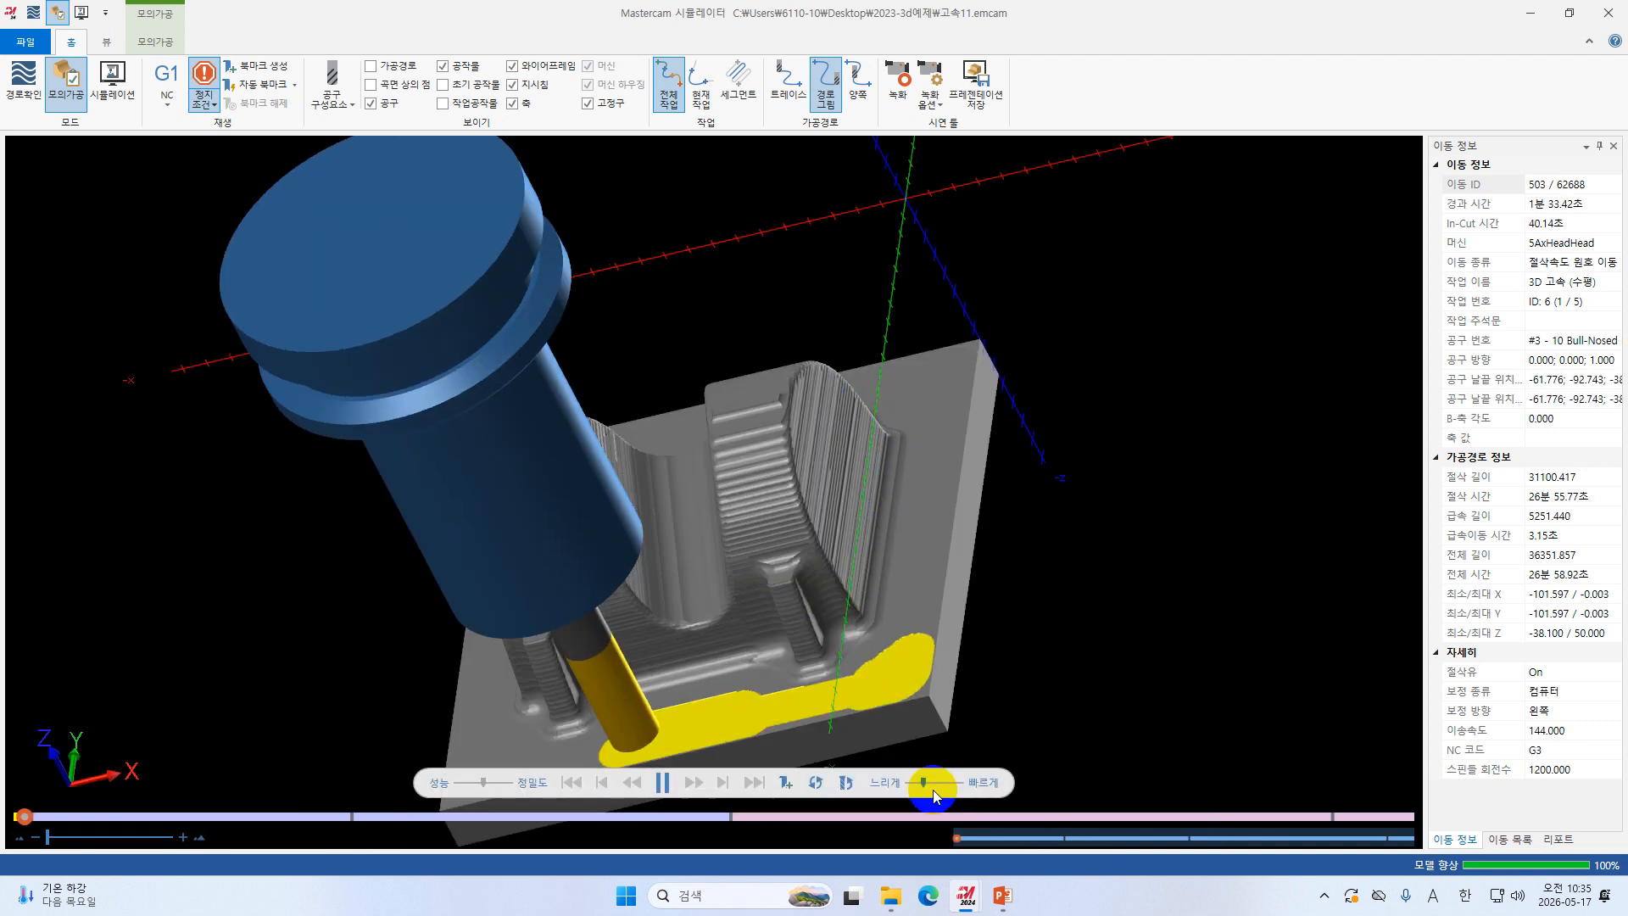
scroll(730, 645, down, 2)
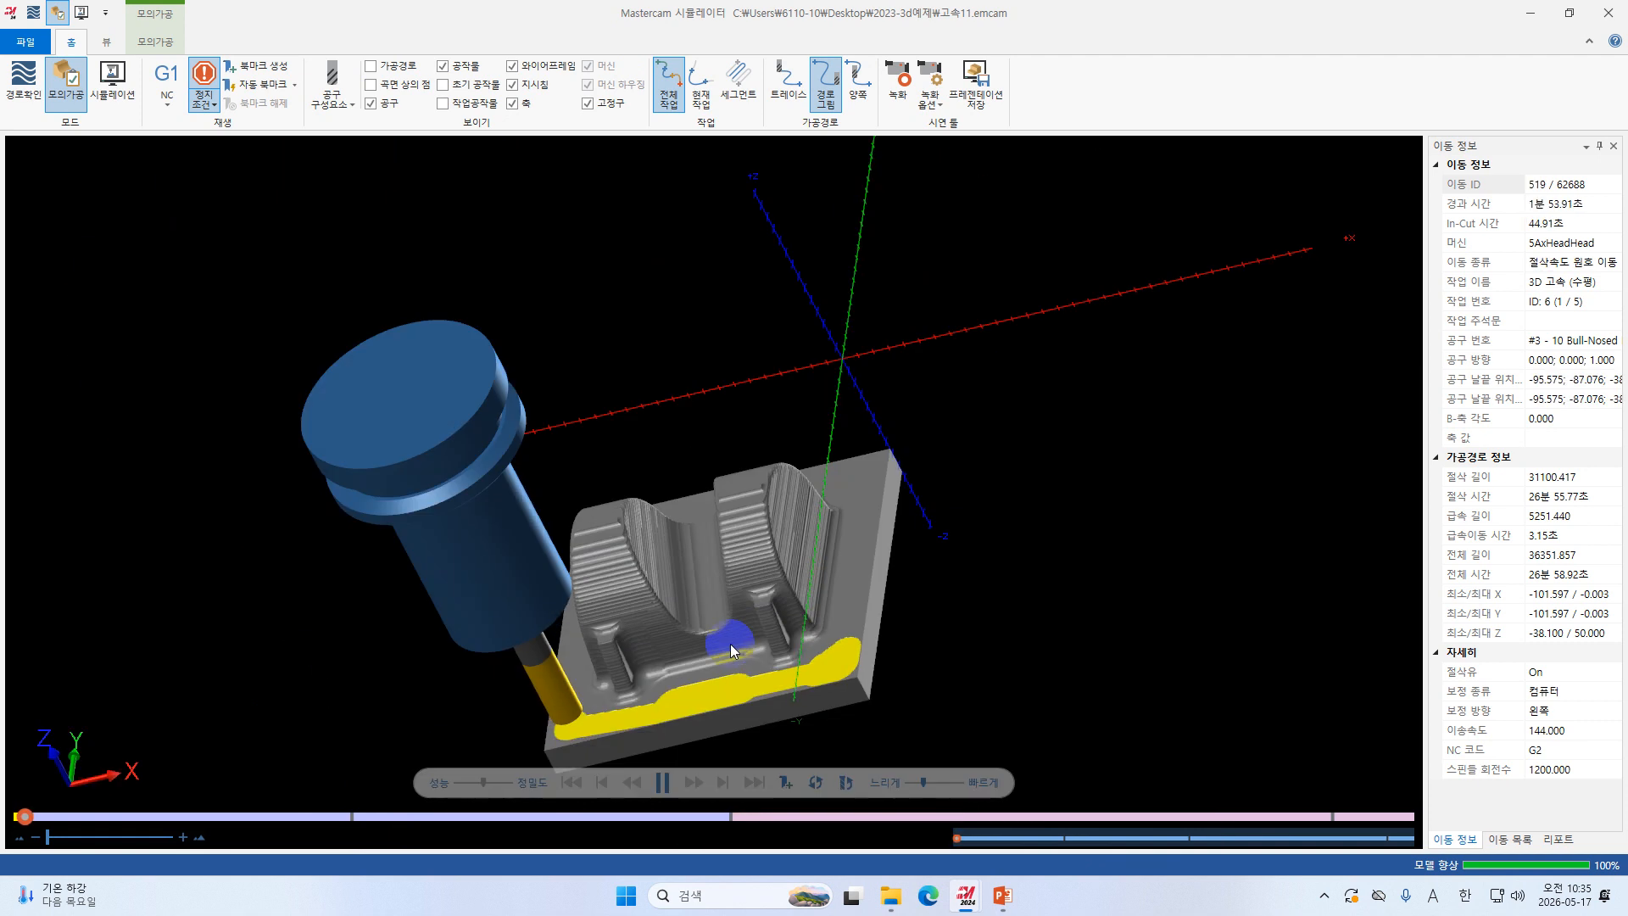
mouse_move(925, 782)
mouse_down()
mouse_move(946, 782)
mouse_move(922, 782)
mouse_up()
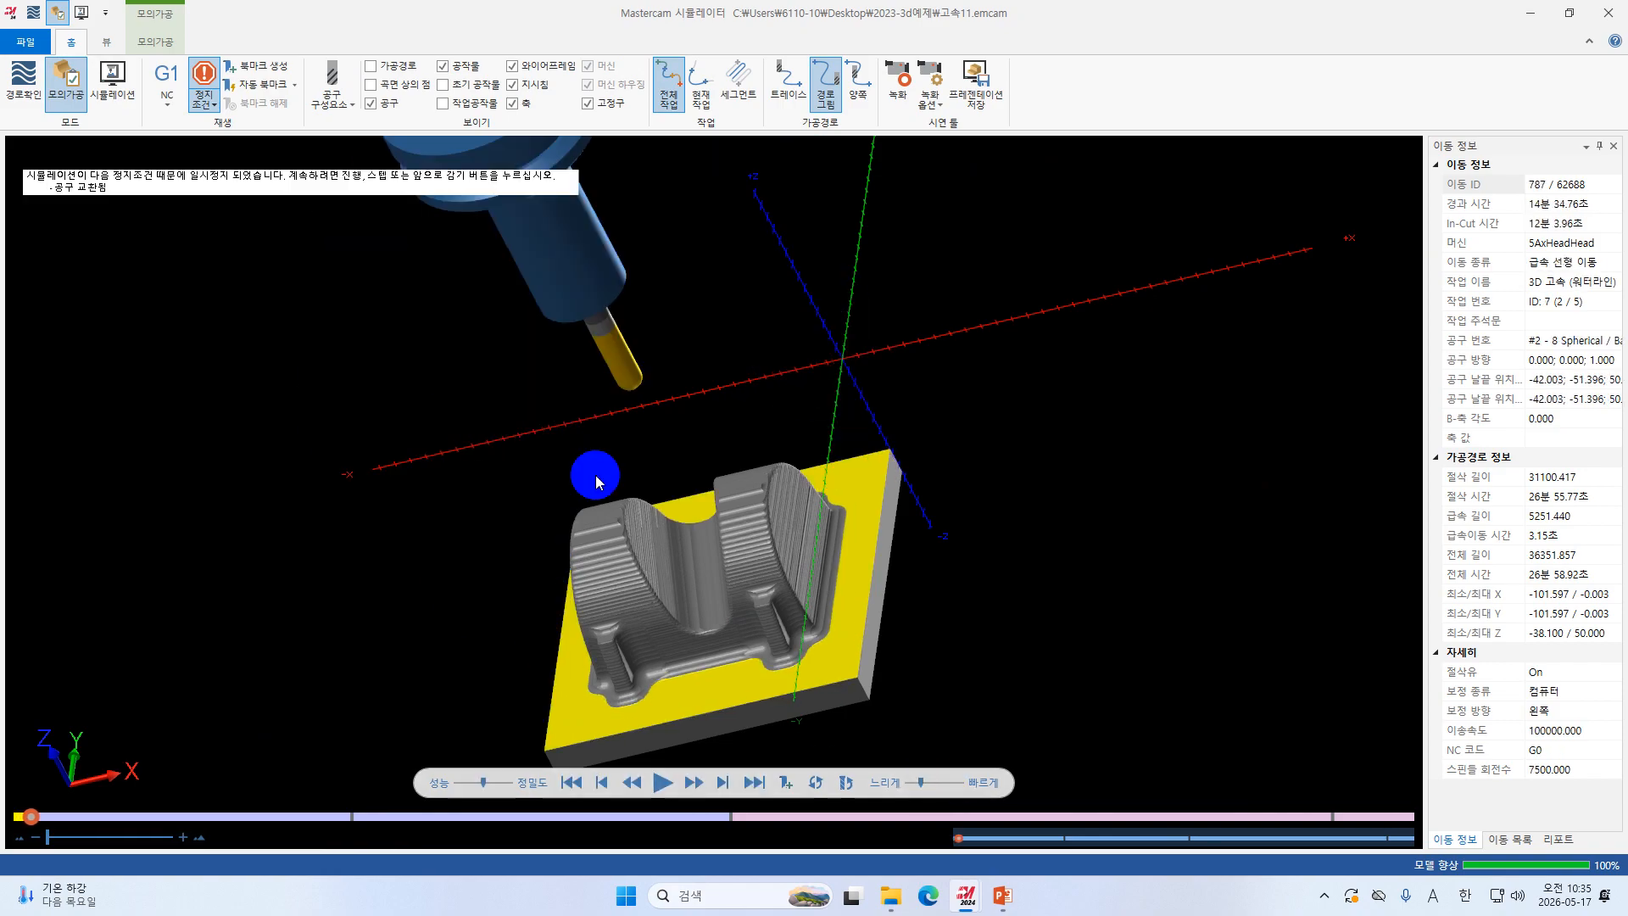
Resume the simulation and examine the cutting of the waterline (워터라인) and raster (래스터) operations at an adjusted playback speed.
middle_drag(593, 472, 574, 389)
click(668, 784)
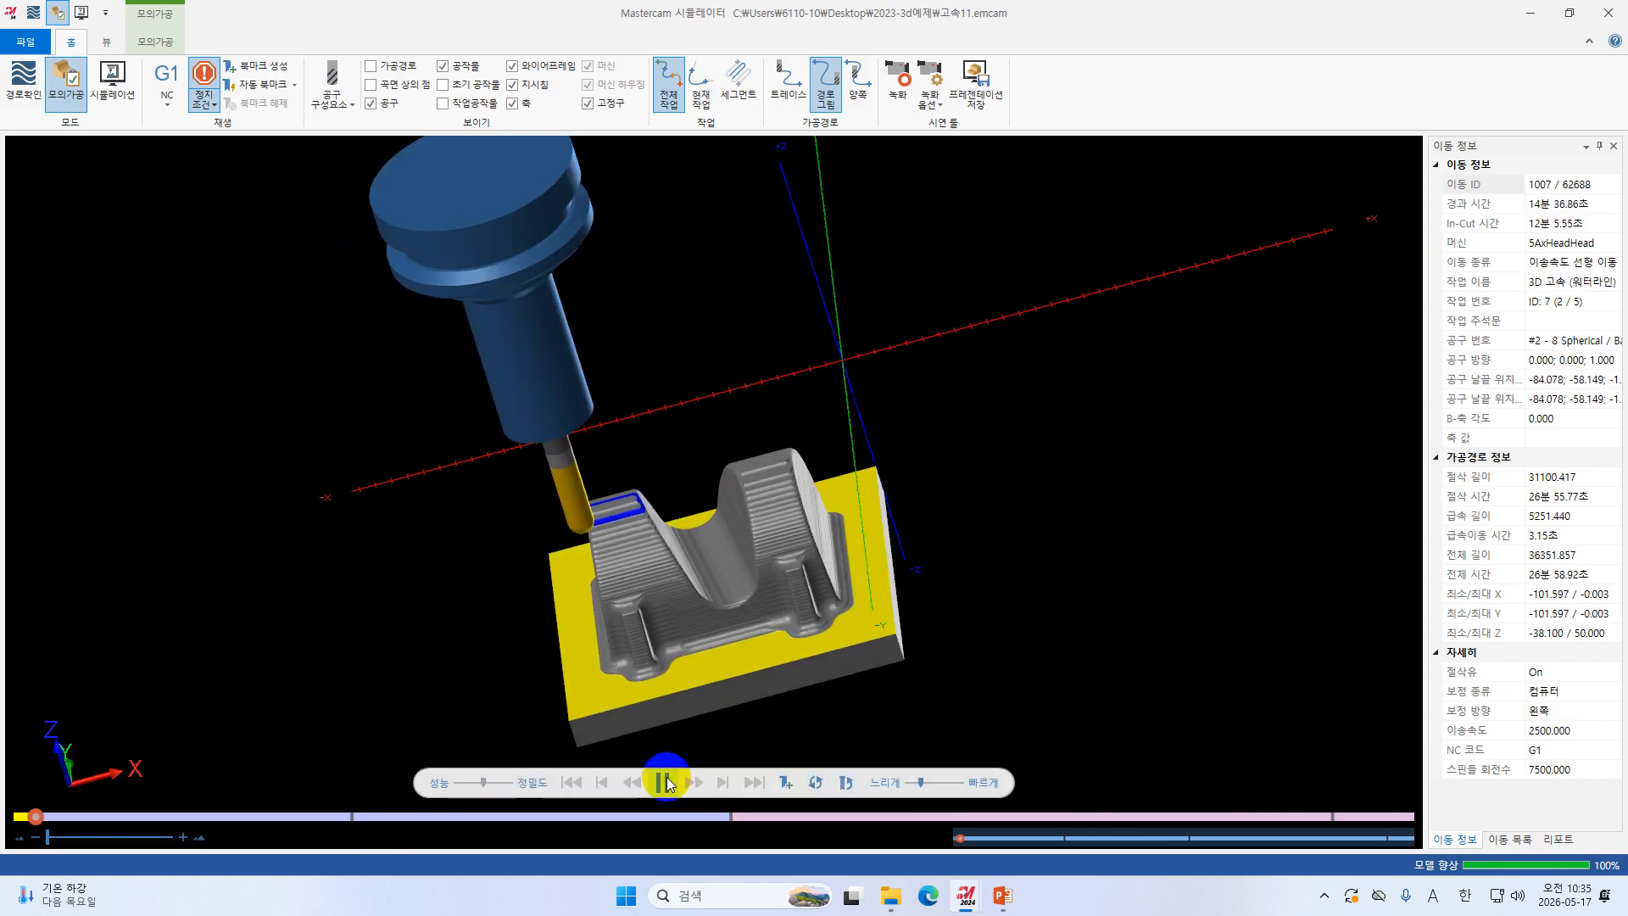
drag(914, 787, 935, 785)
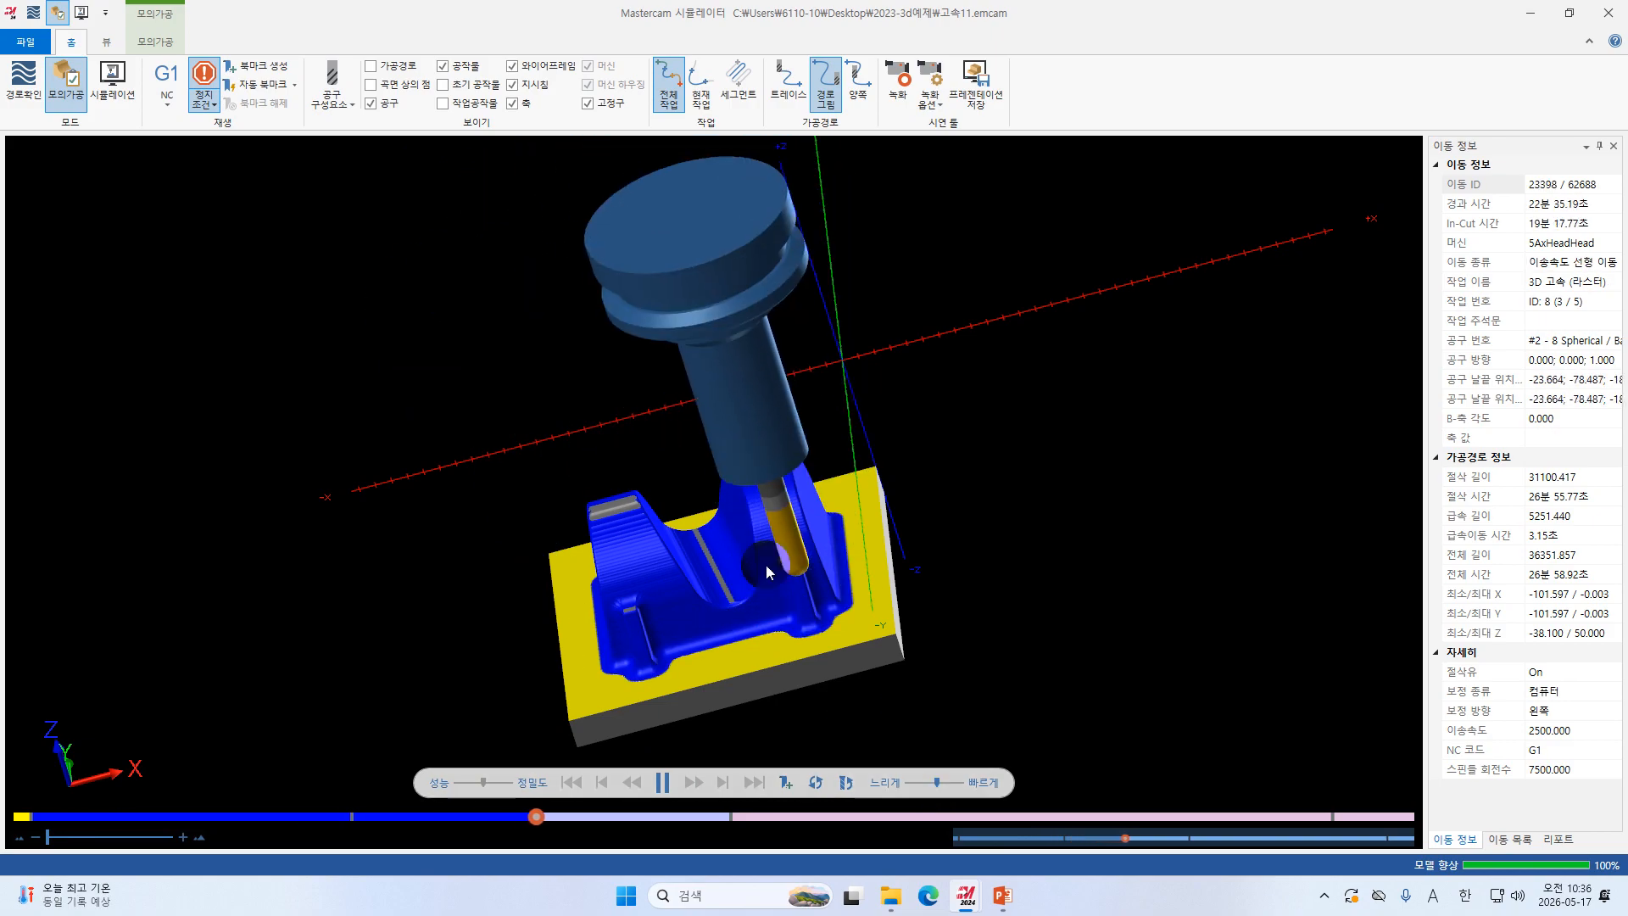
scroll(701, 536, down, 3)
scroll(659, 528, up, 4)
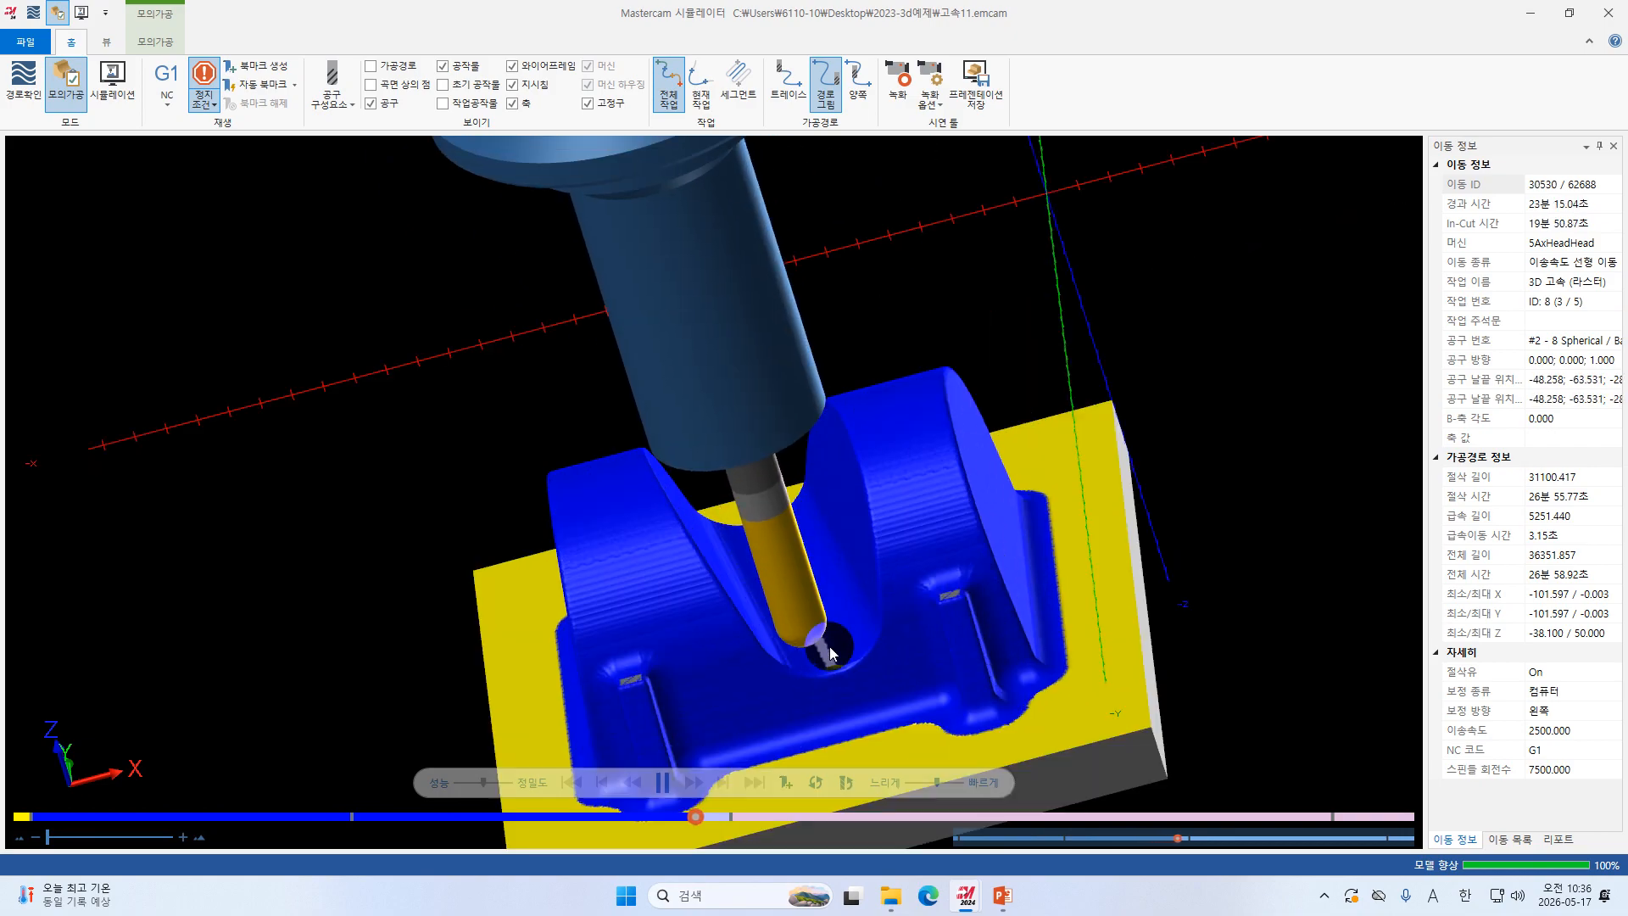
scroll(831, 650, up, 2)
scroll(767, 608, down, 1)
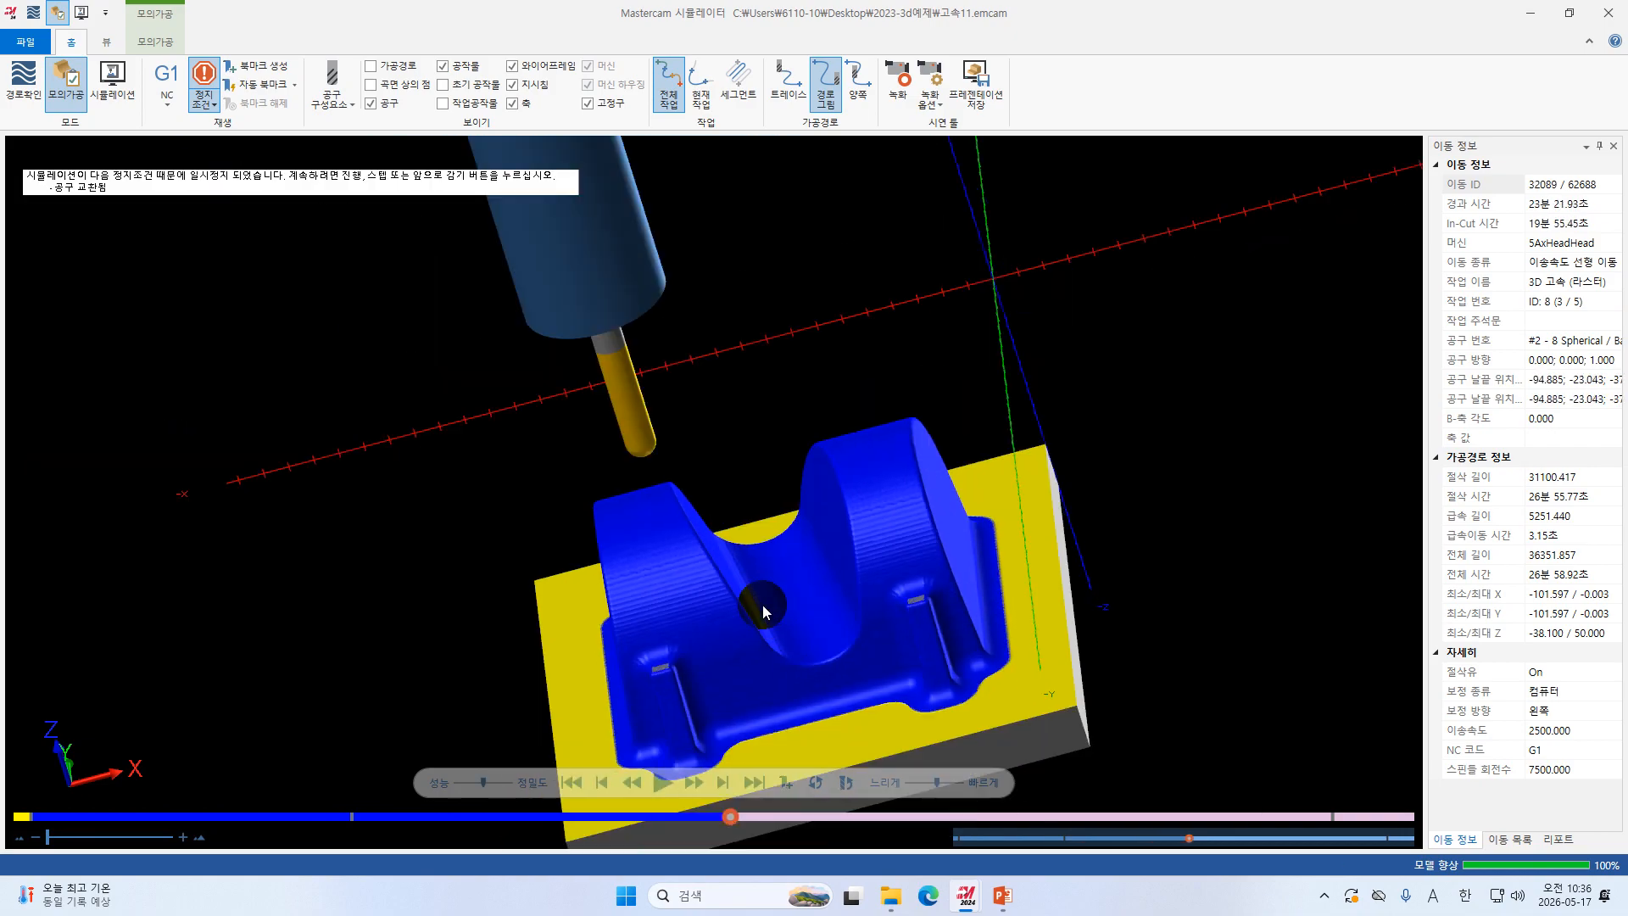
Continue the simulation through the rest waterline and rest scallop operations, examining how the corners around the ribs are cut.
click(663, 782)
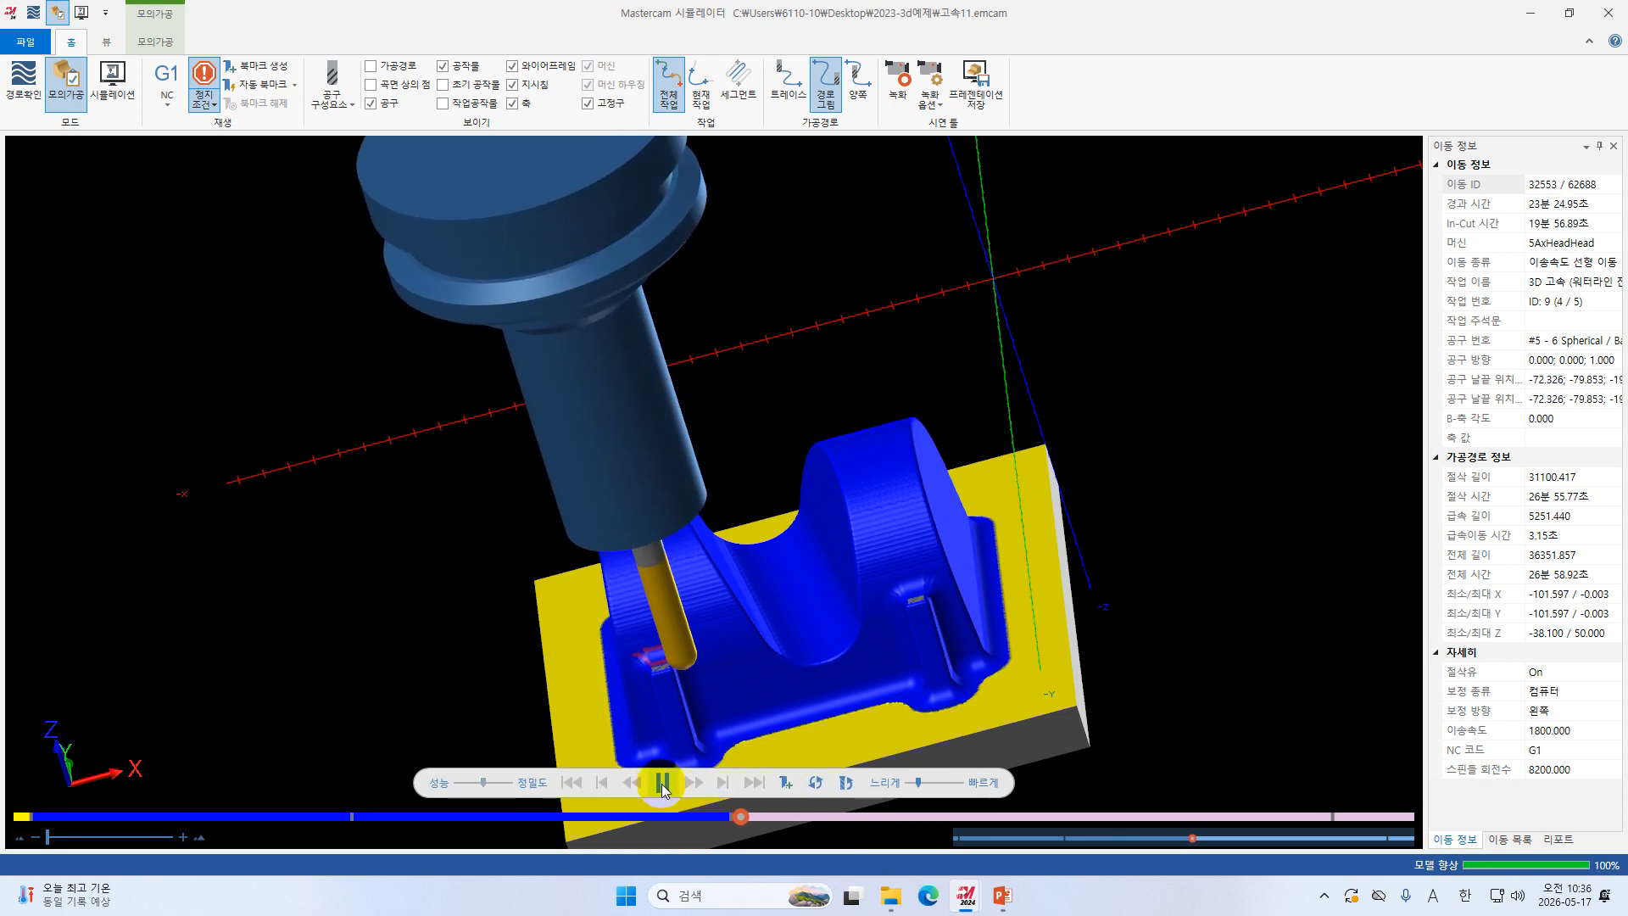
scroll(662, 587, down, 3)
middle_drag(661, 587, 612, 553)
middle_drag(689, 618, 691, 633)
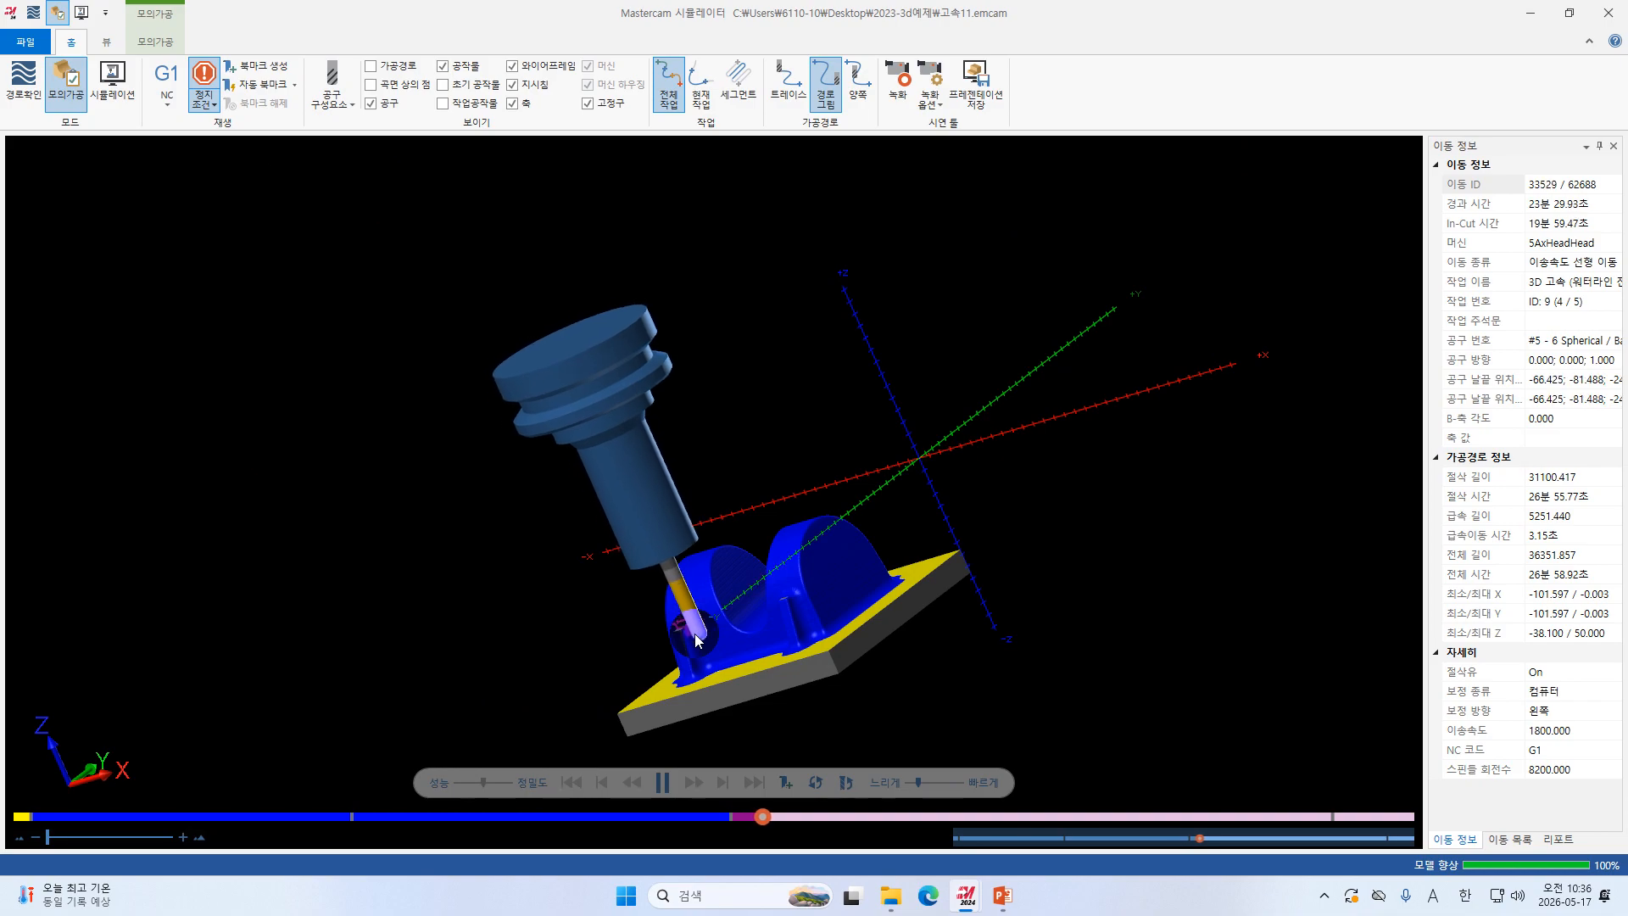
scroll(694, 633, up, 3)
middle_drag(697, 637, 669, 603)
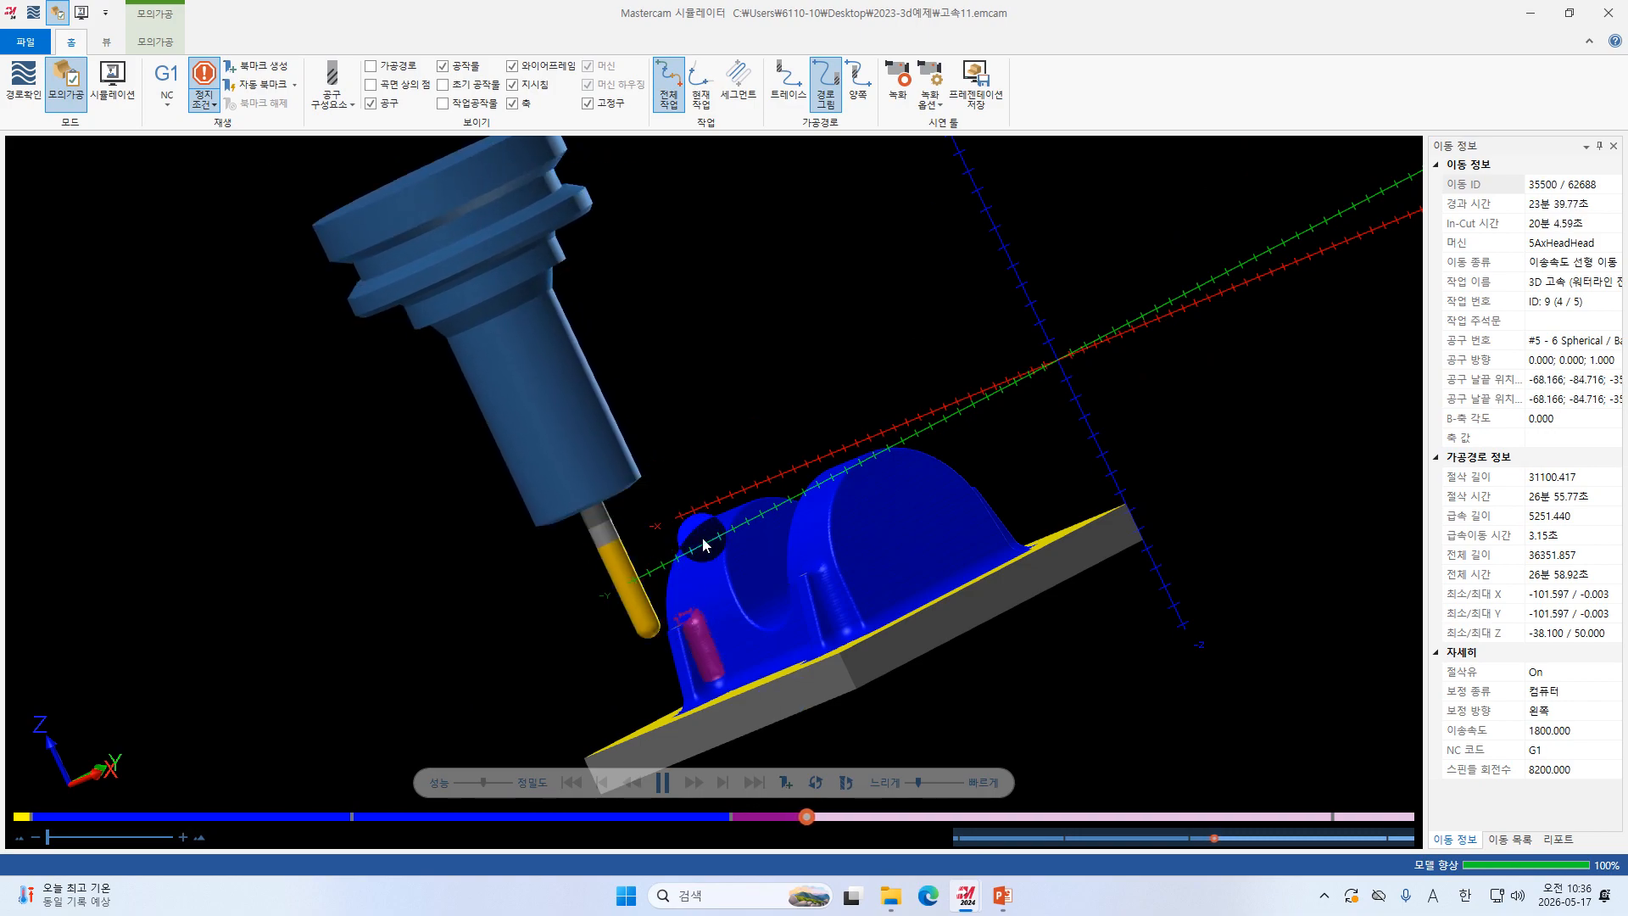
middle_drag(704, 545, 742, 595)
drag(918, 782, 932, 782)
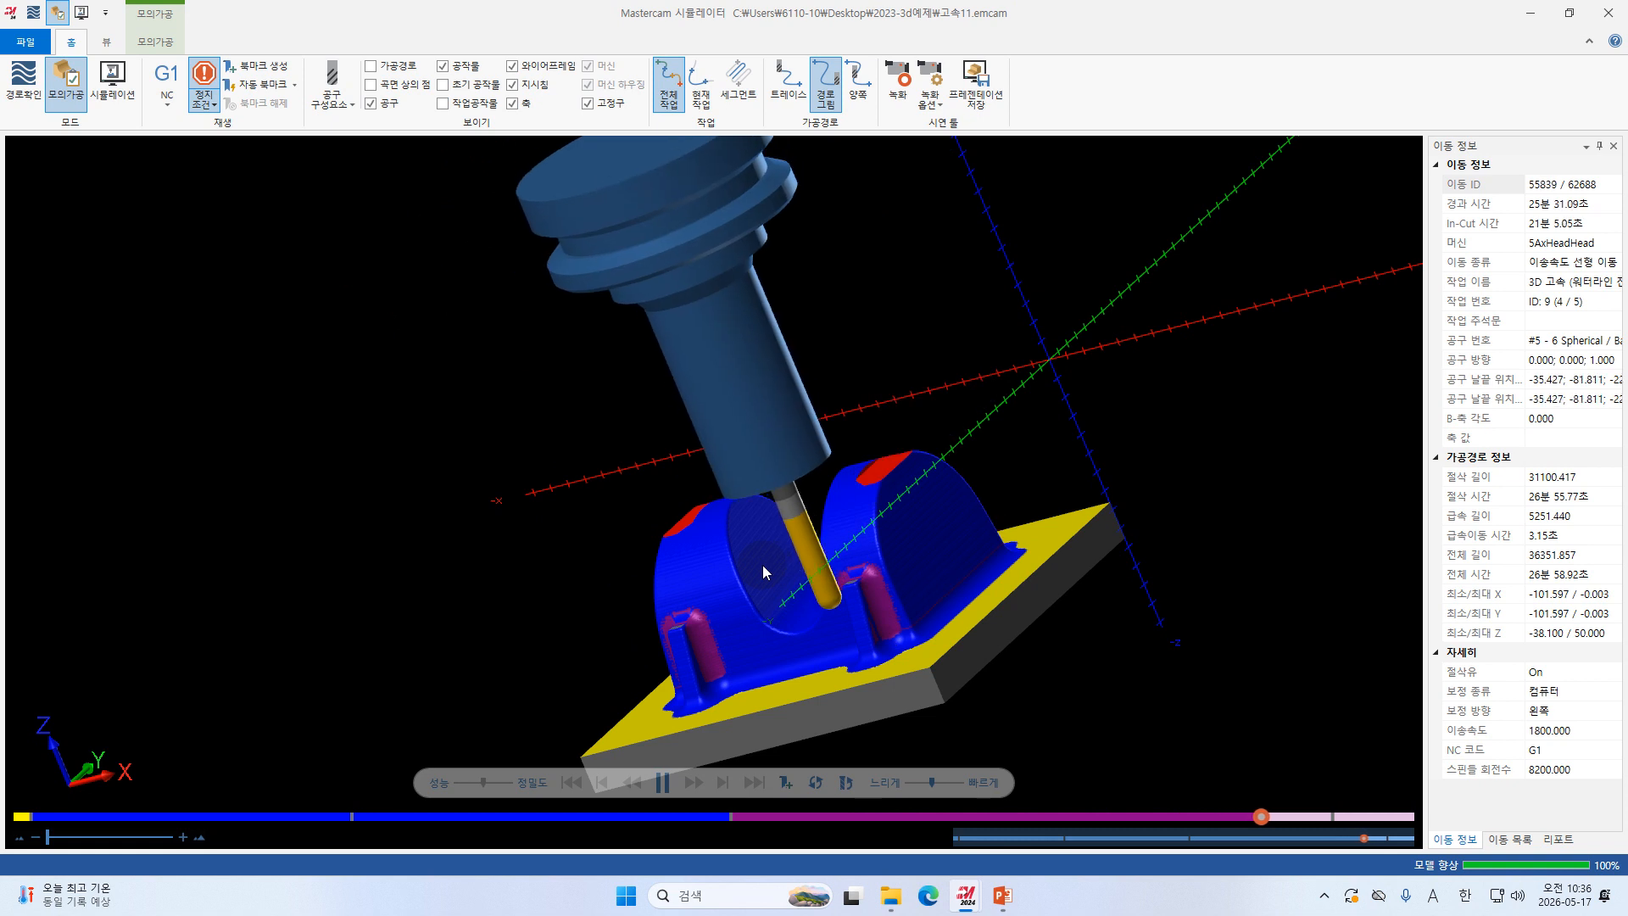
scroll(882, 458, up, 2)
scroll(865, 483, down, 4)
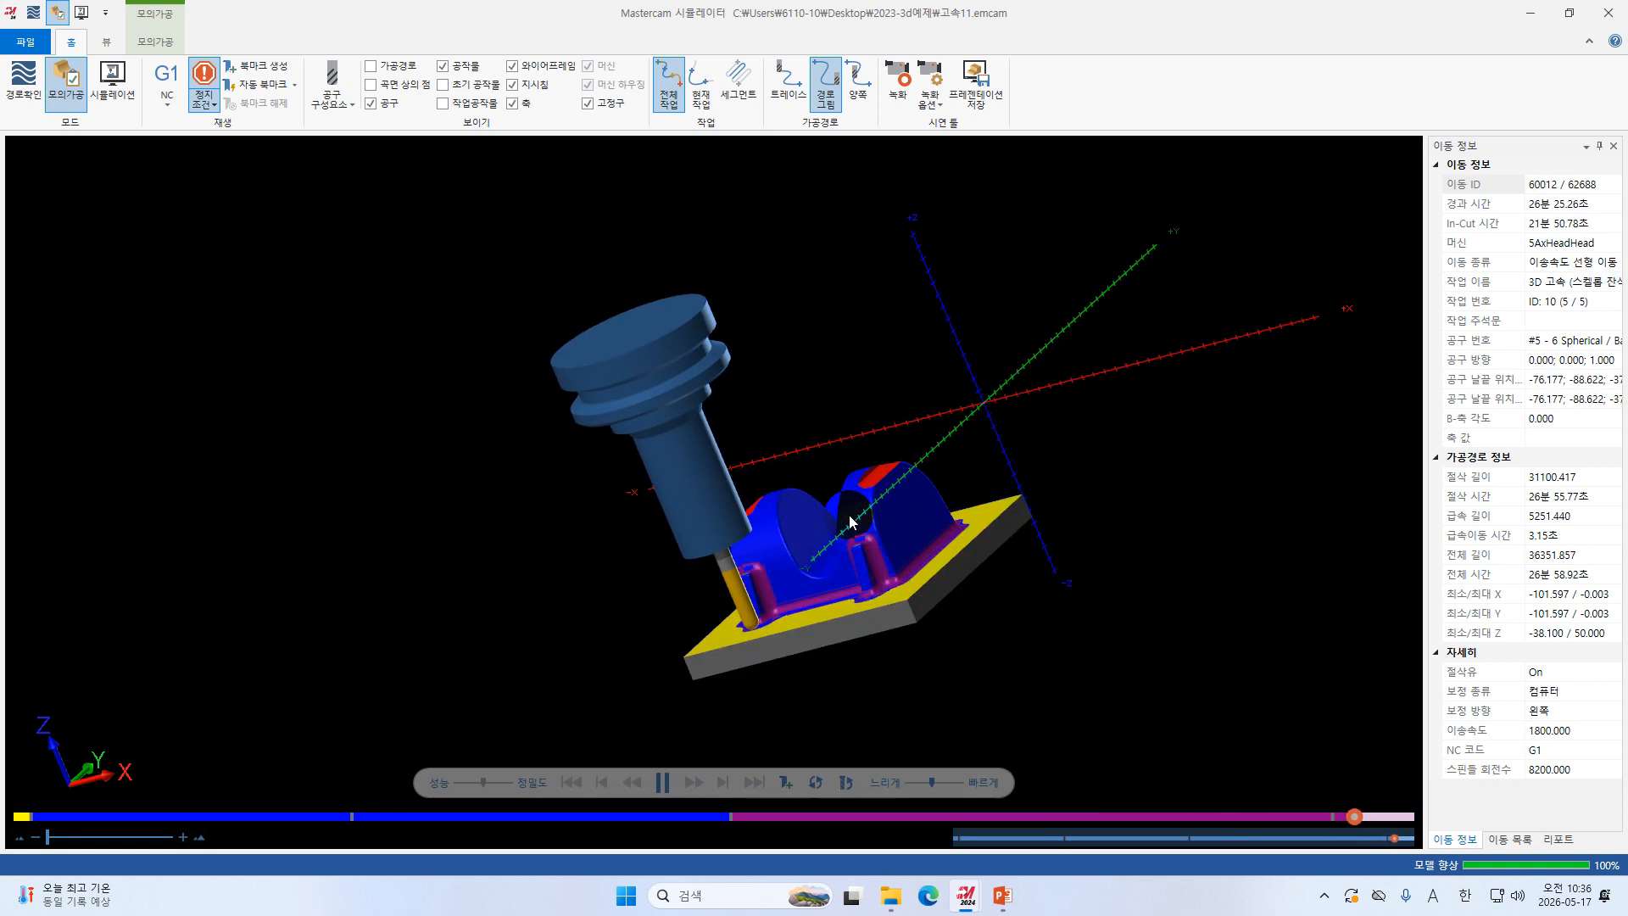
Add collision (충돌) to the simulation's stop conditions.
click(216, 105)
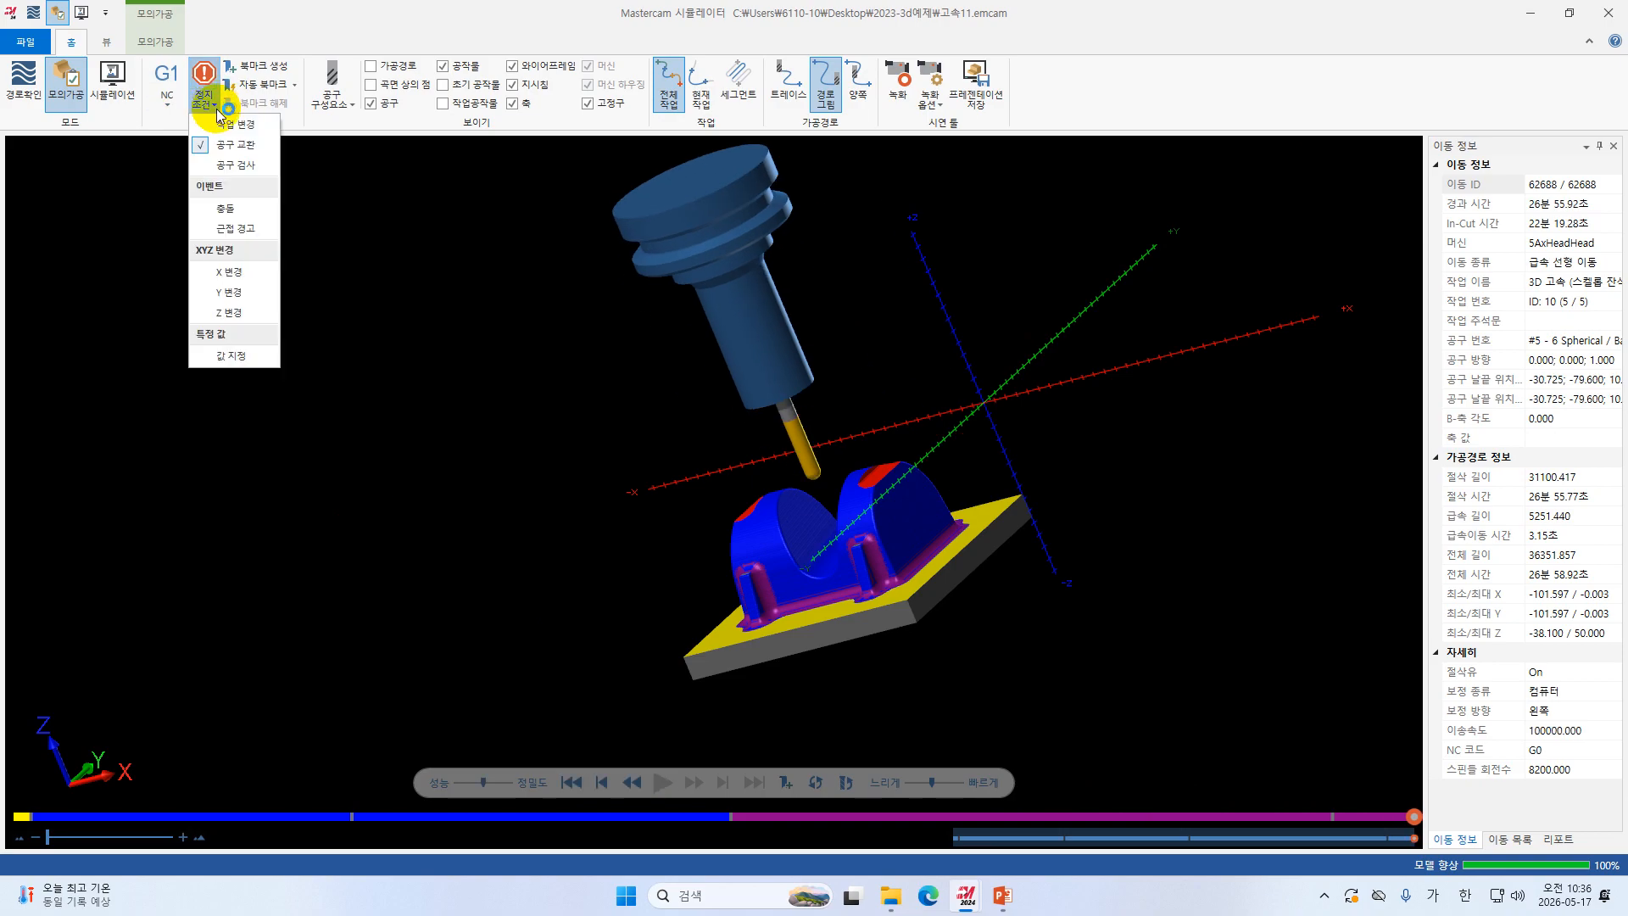
click(671, 475)
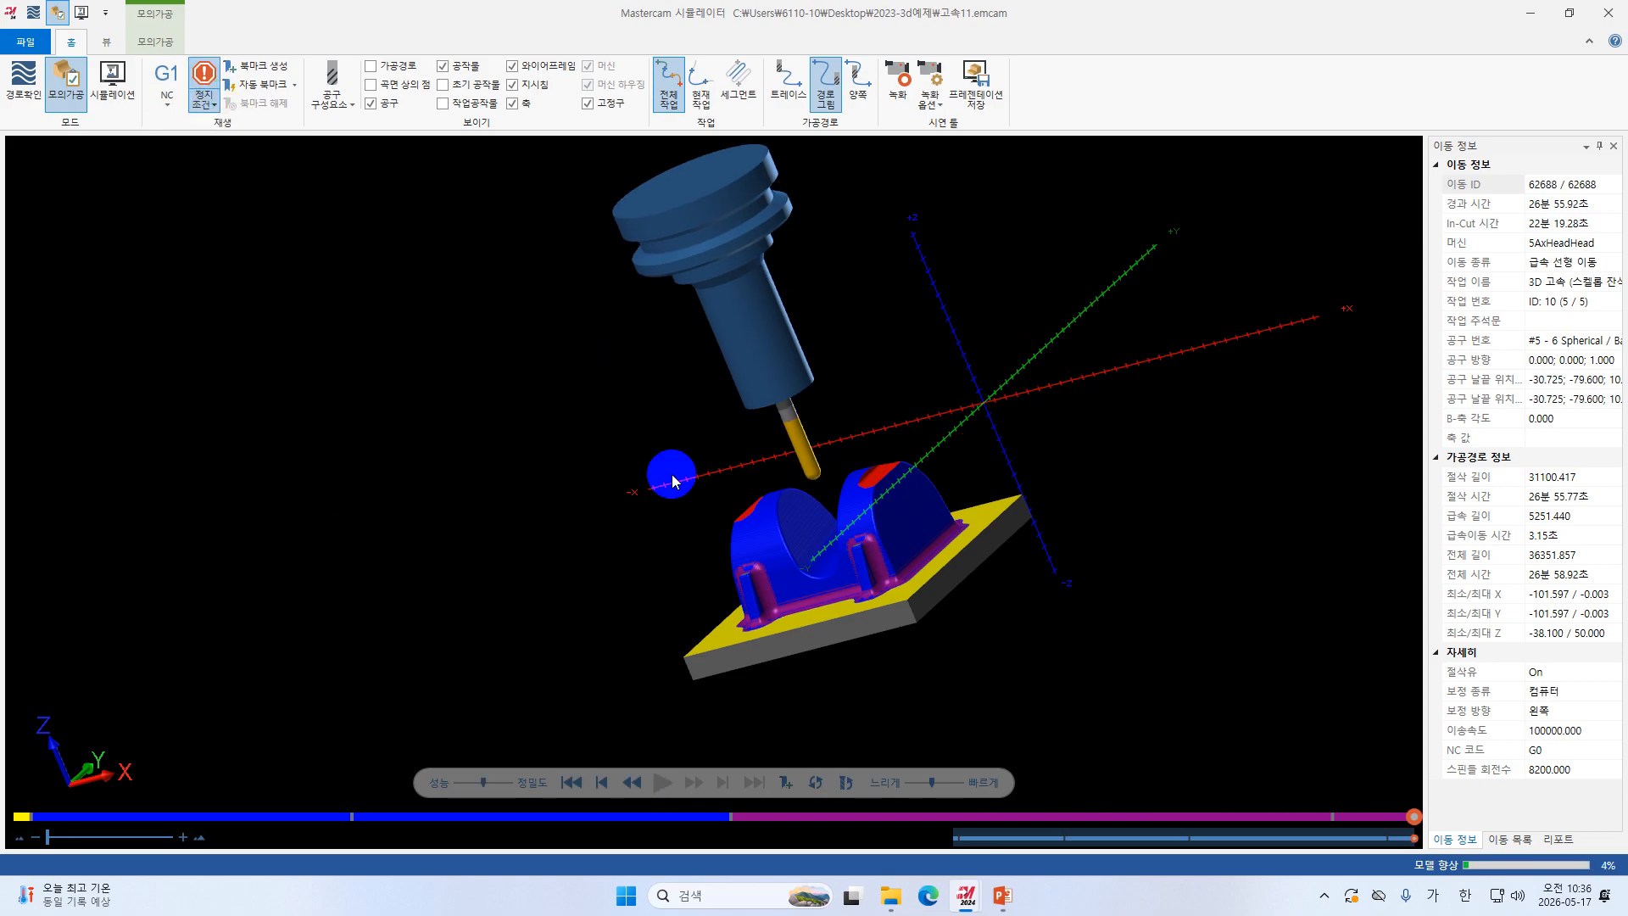
middle_drag(671, 475, 704, 478)
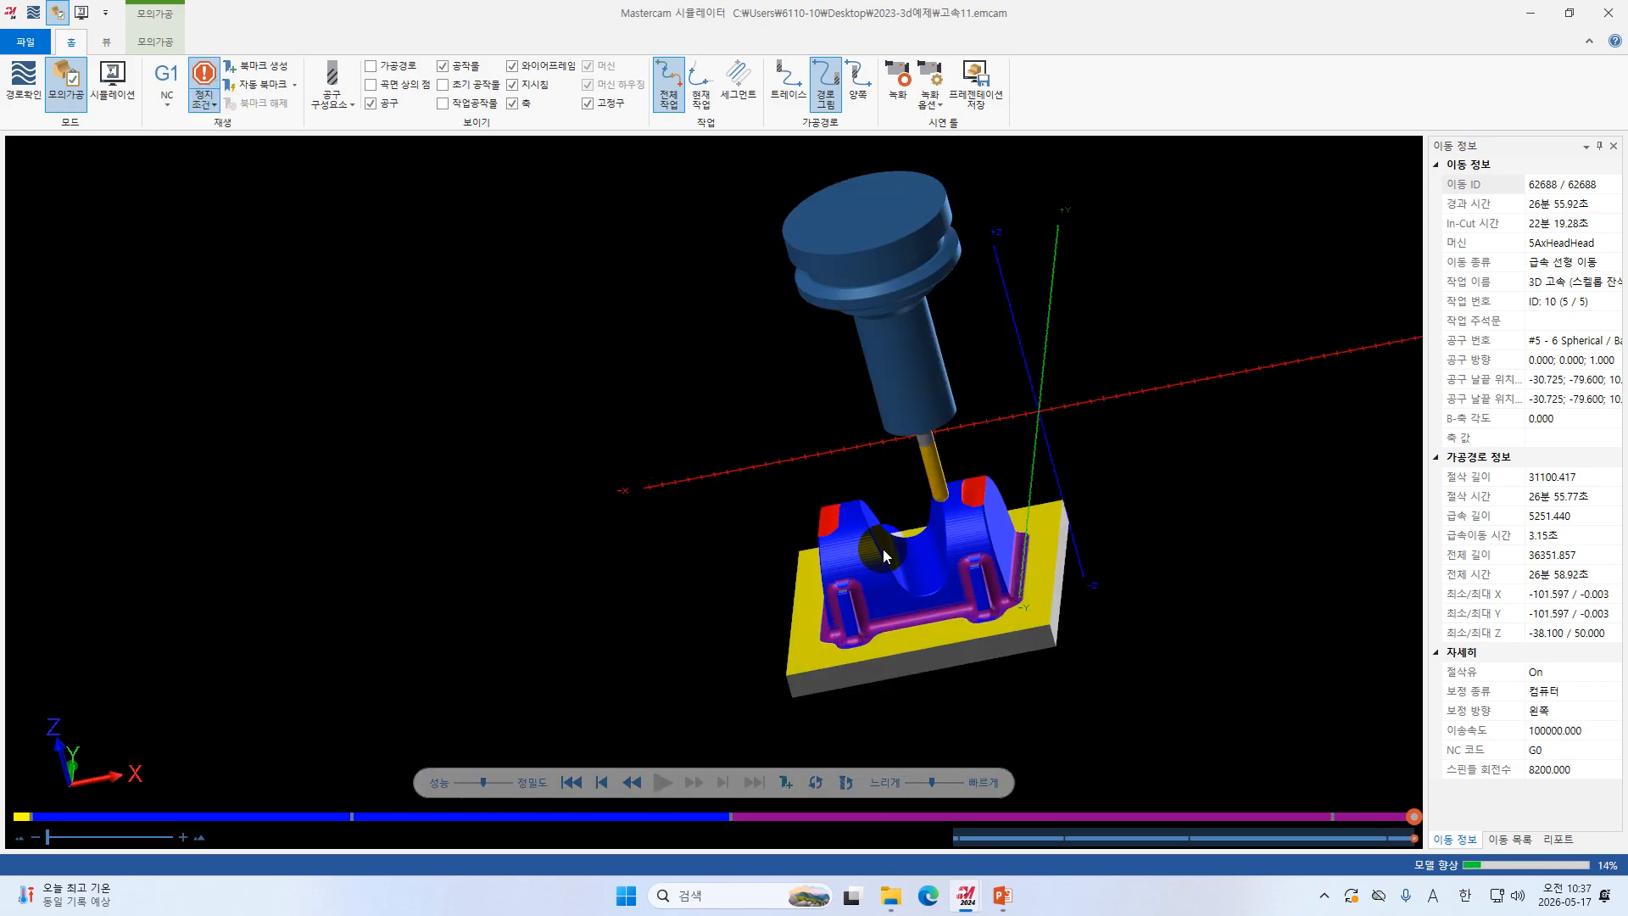
click(208, 100)
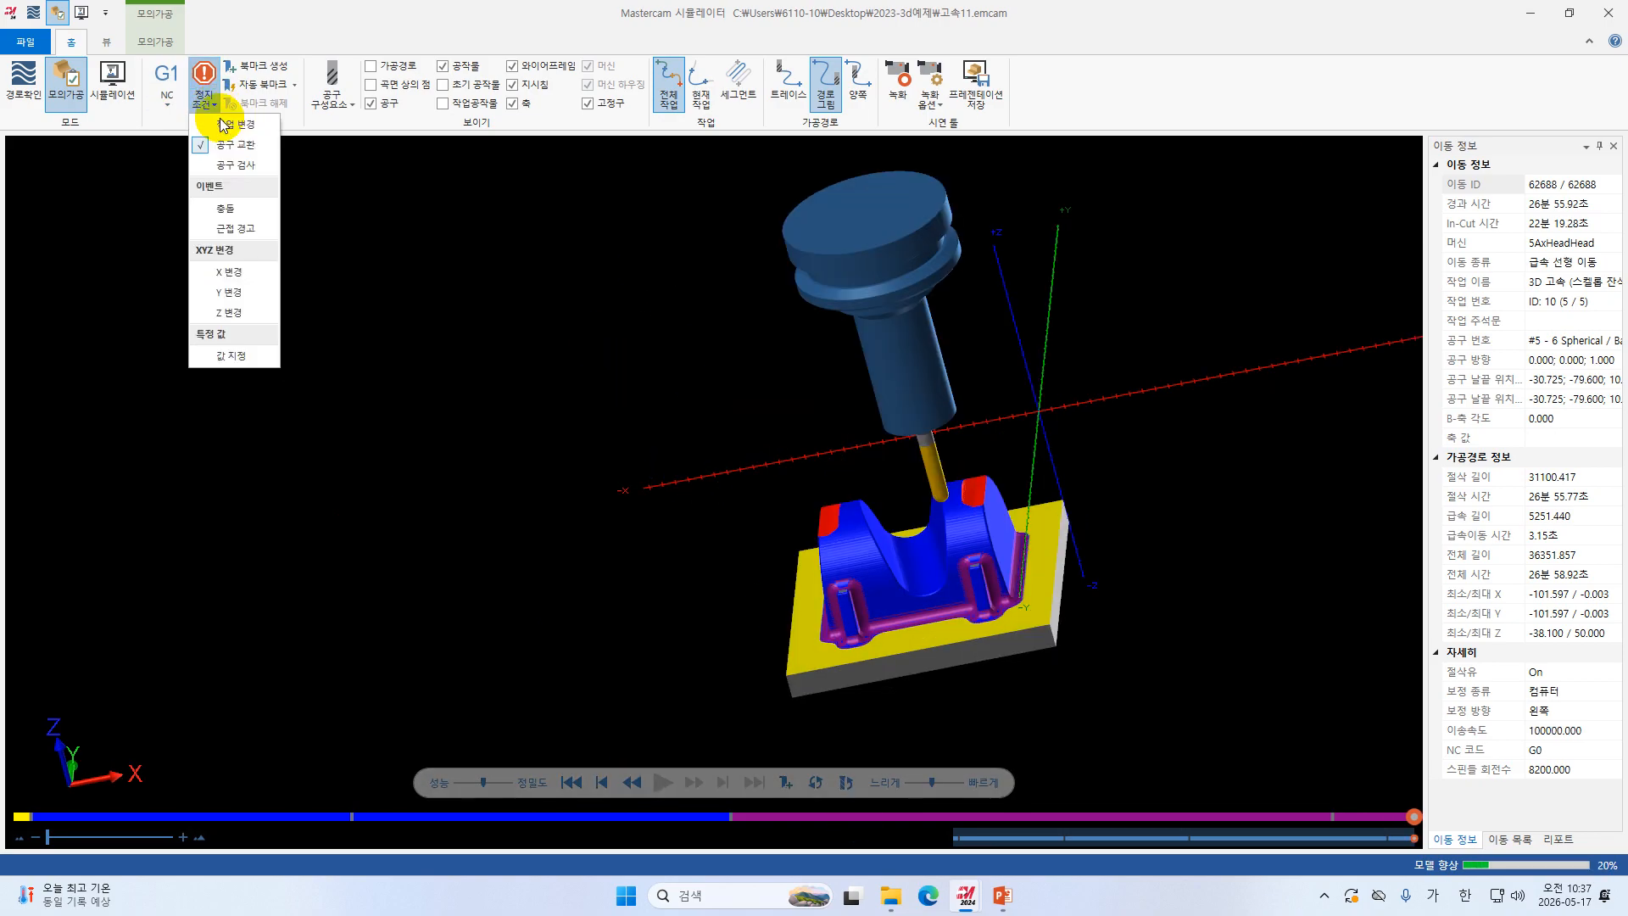
click(247, 206)
Inspect the simulated part's ribs, fillets and curved tops from several sides, and close the simulator.
scroll(803, 592, up, 5)
click(664, 596)
scroll(877, 538, up, 1)
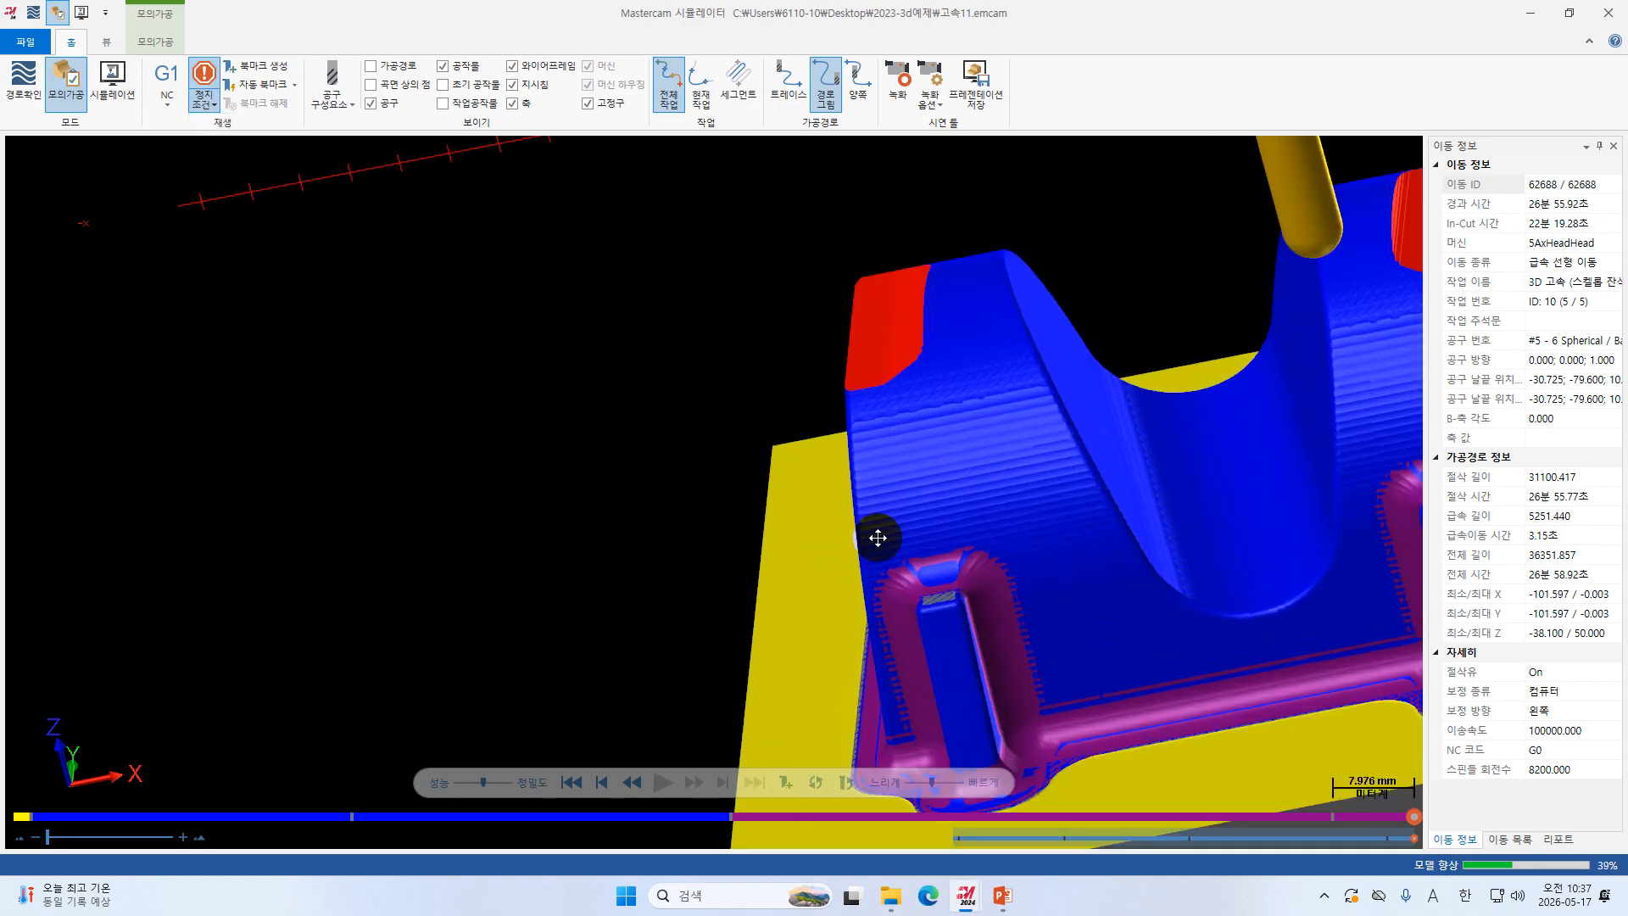
middle_drag(878, 538, 788, 384)
scroll(735, 714, up, 1)
mouse_move(458, 599)
middle_down()
mouse_move(501, 639)
mouse_move(473, 617)
middle_up()
scroll(522, 460, down, 2)
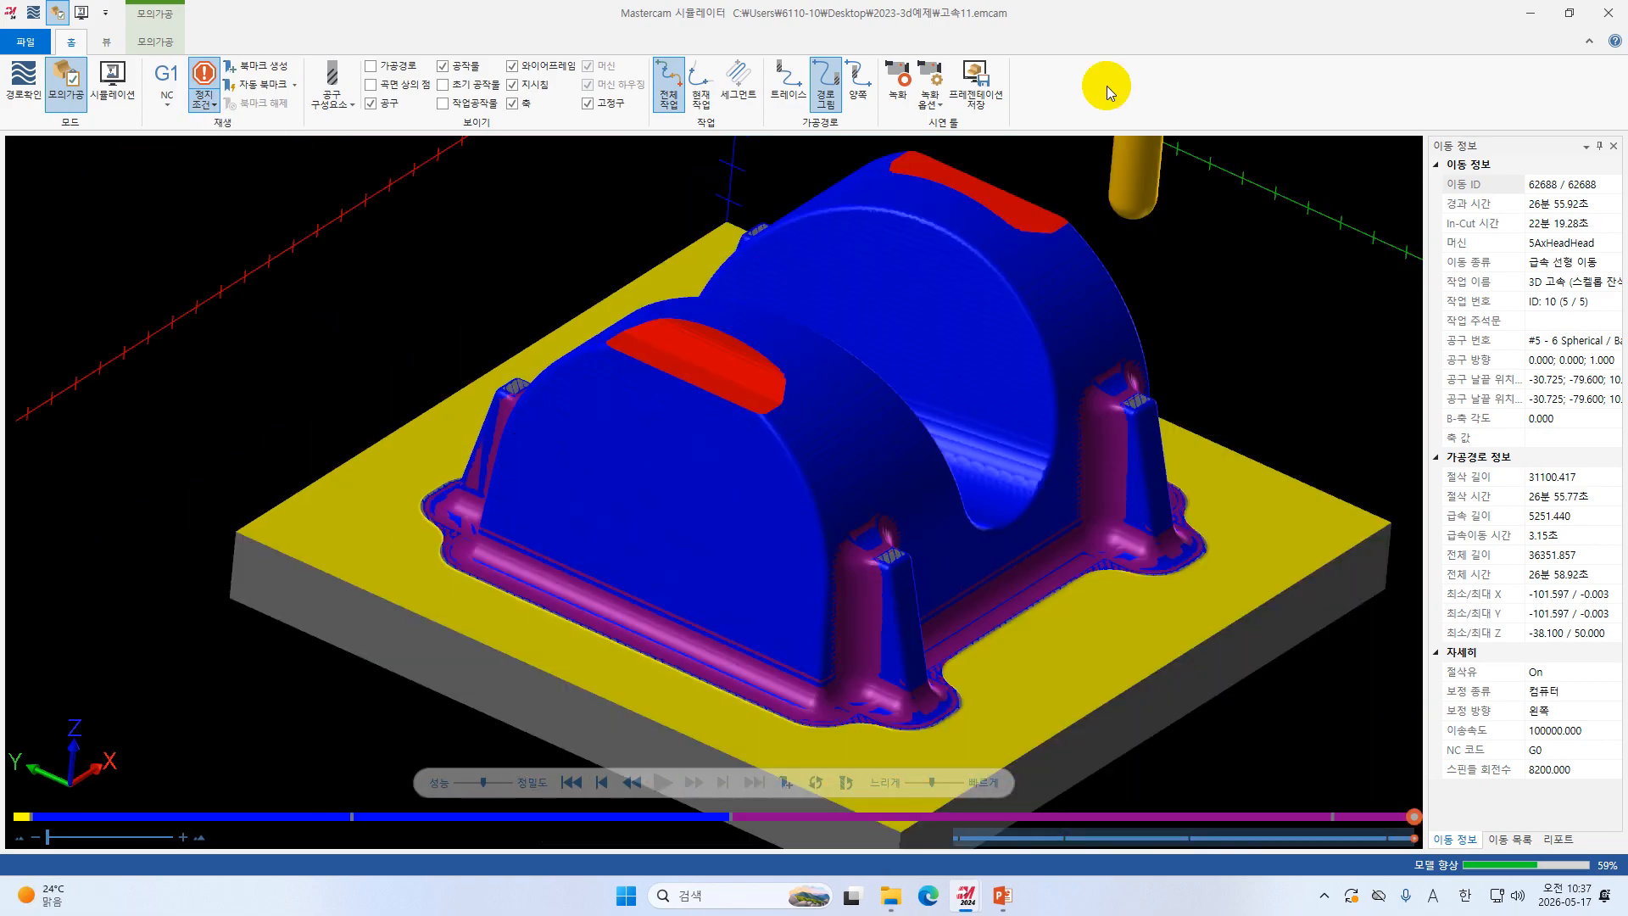
click(1611, 14)
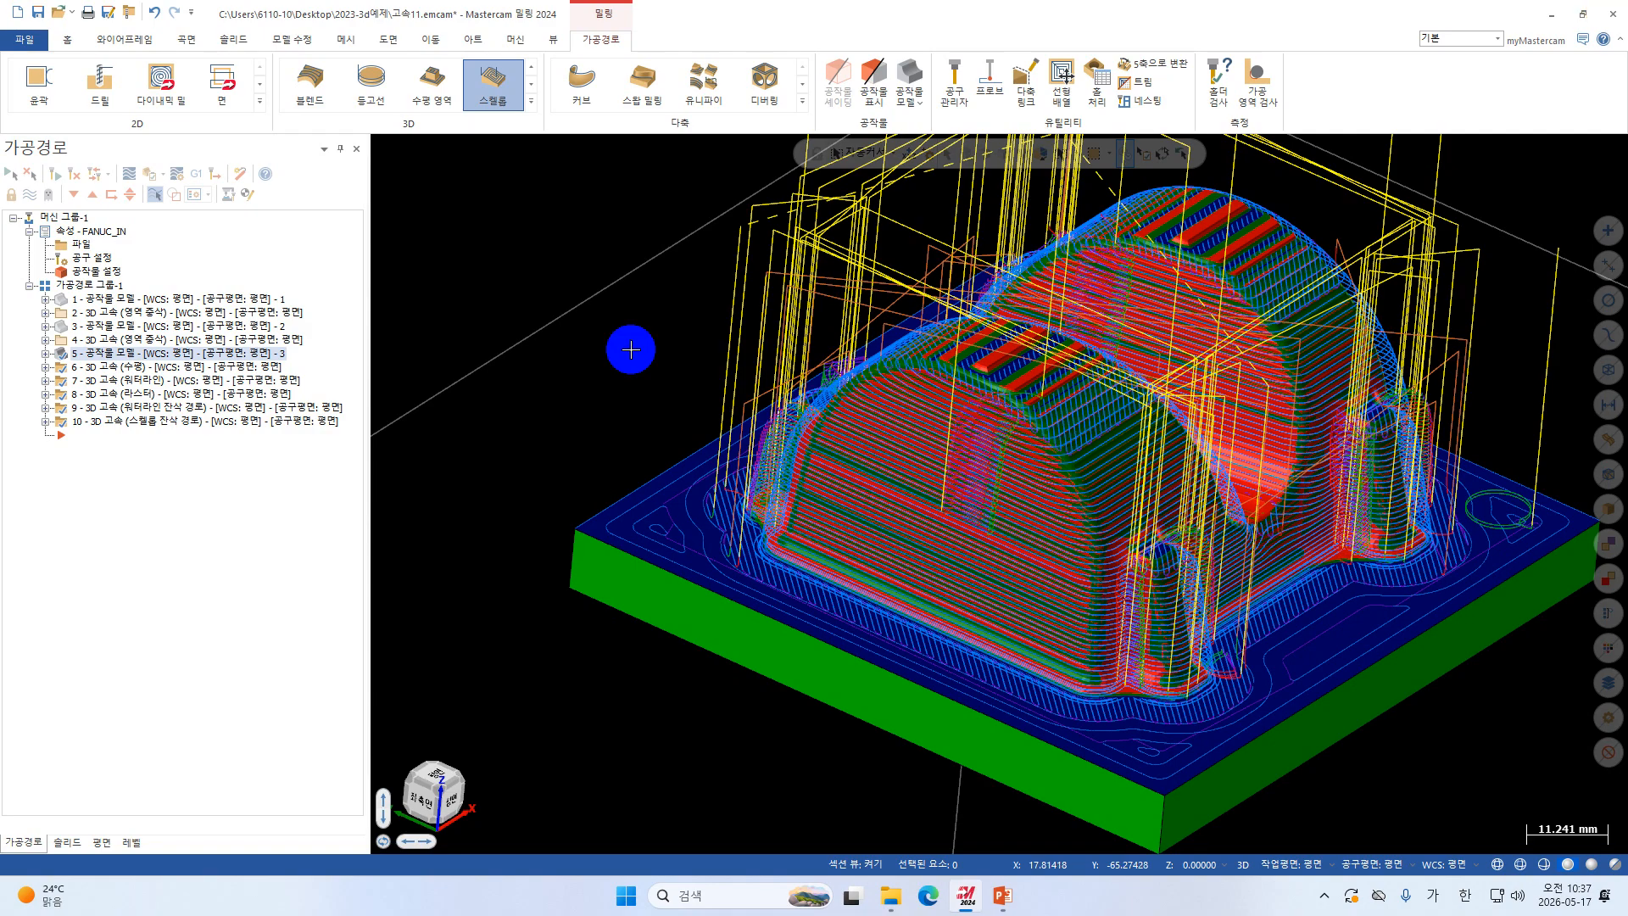
Try a holder check (홀더 검사) on the rest waterline operation with the 조도 value set to 0.05, and cancel it.
click(188, 410)
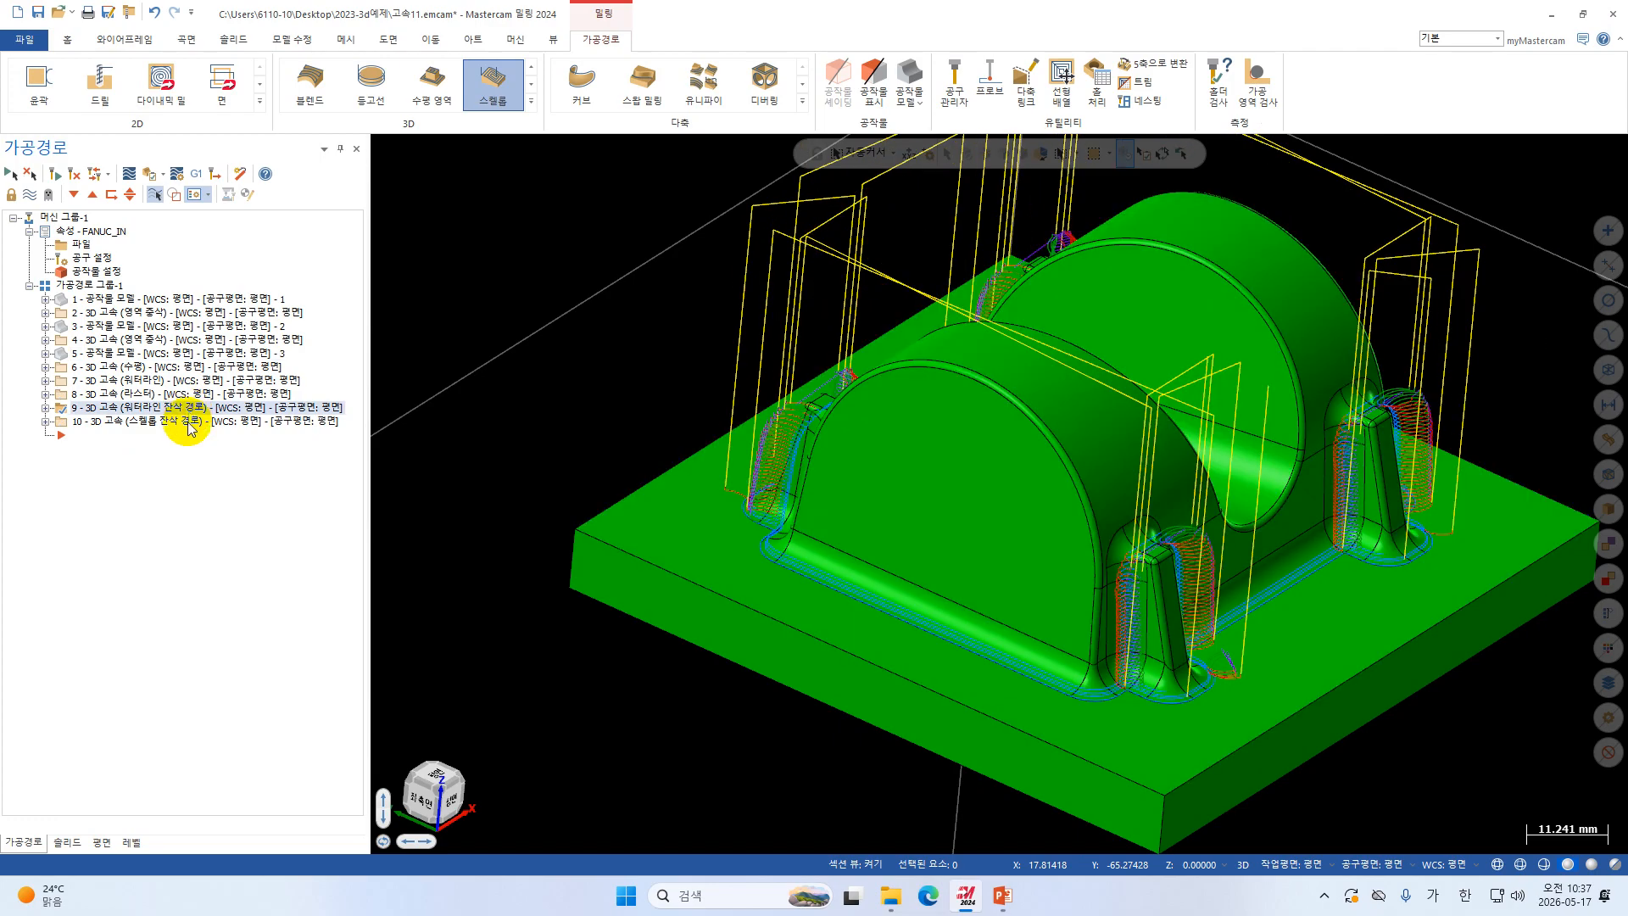
middle_drag(1444, 420, 1280, 415)
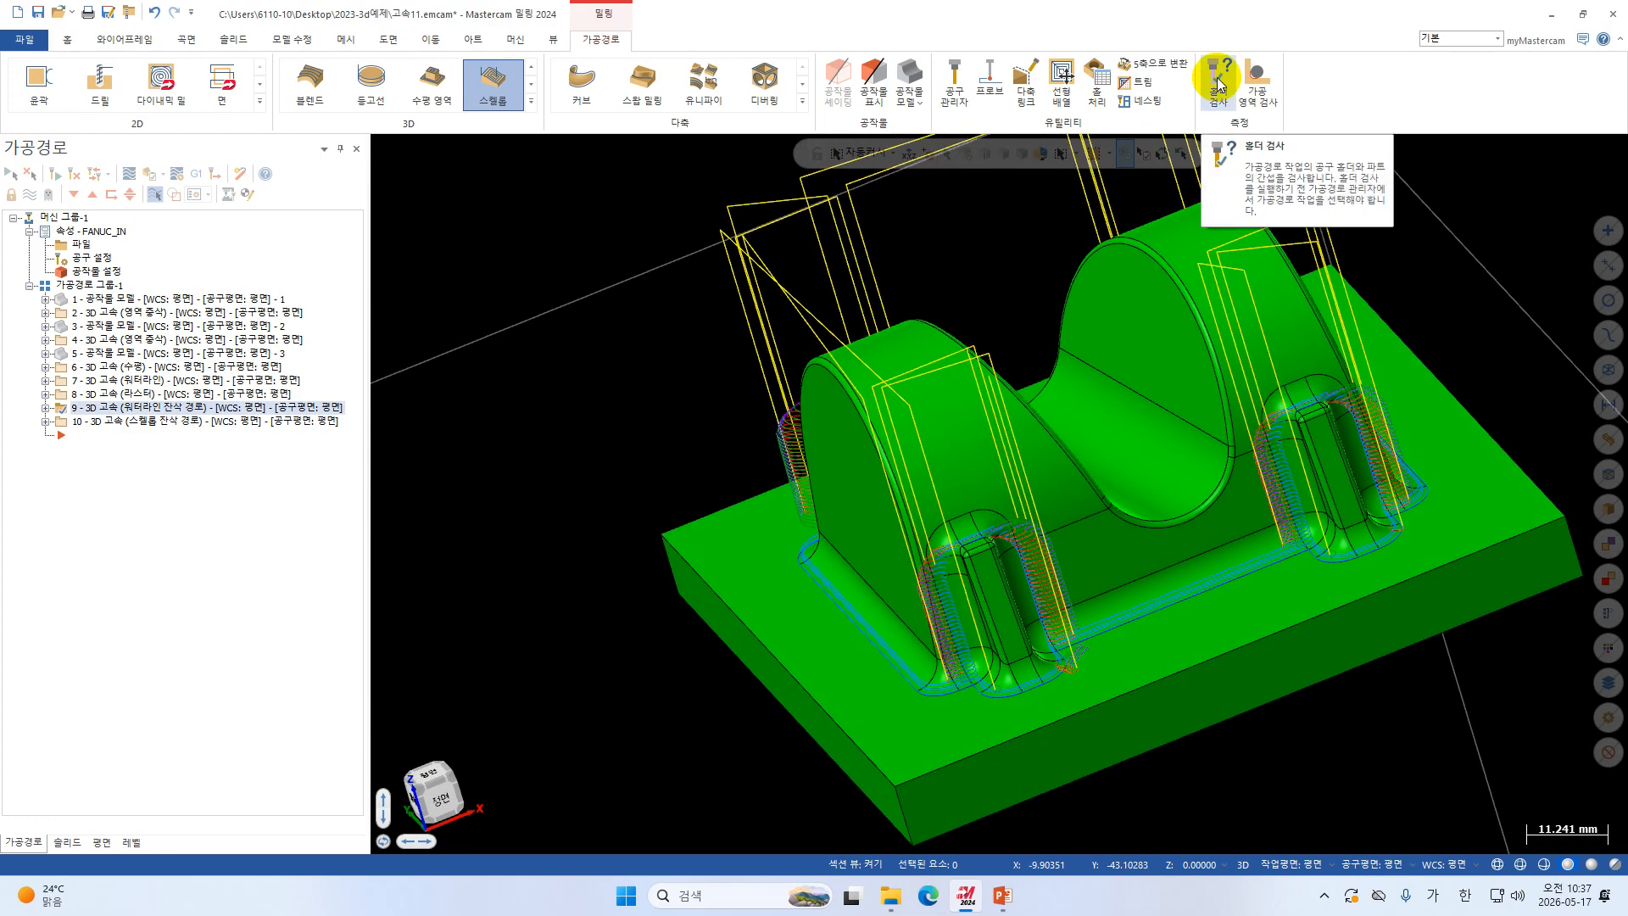
click(1218, 83)
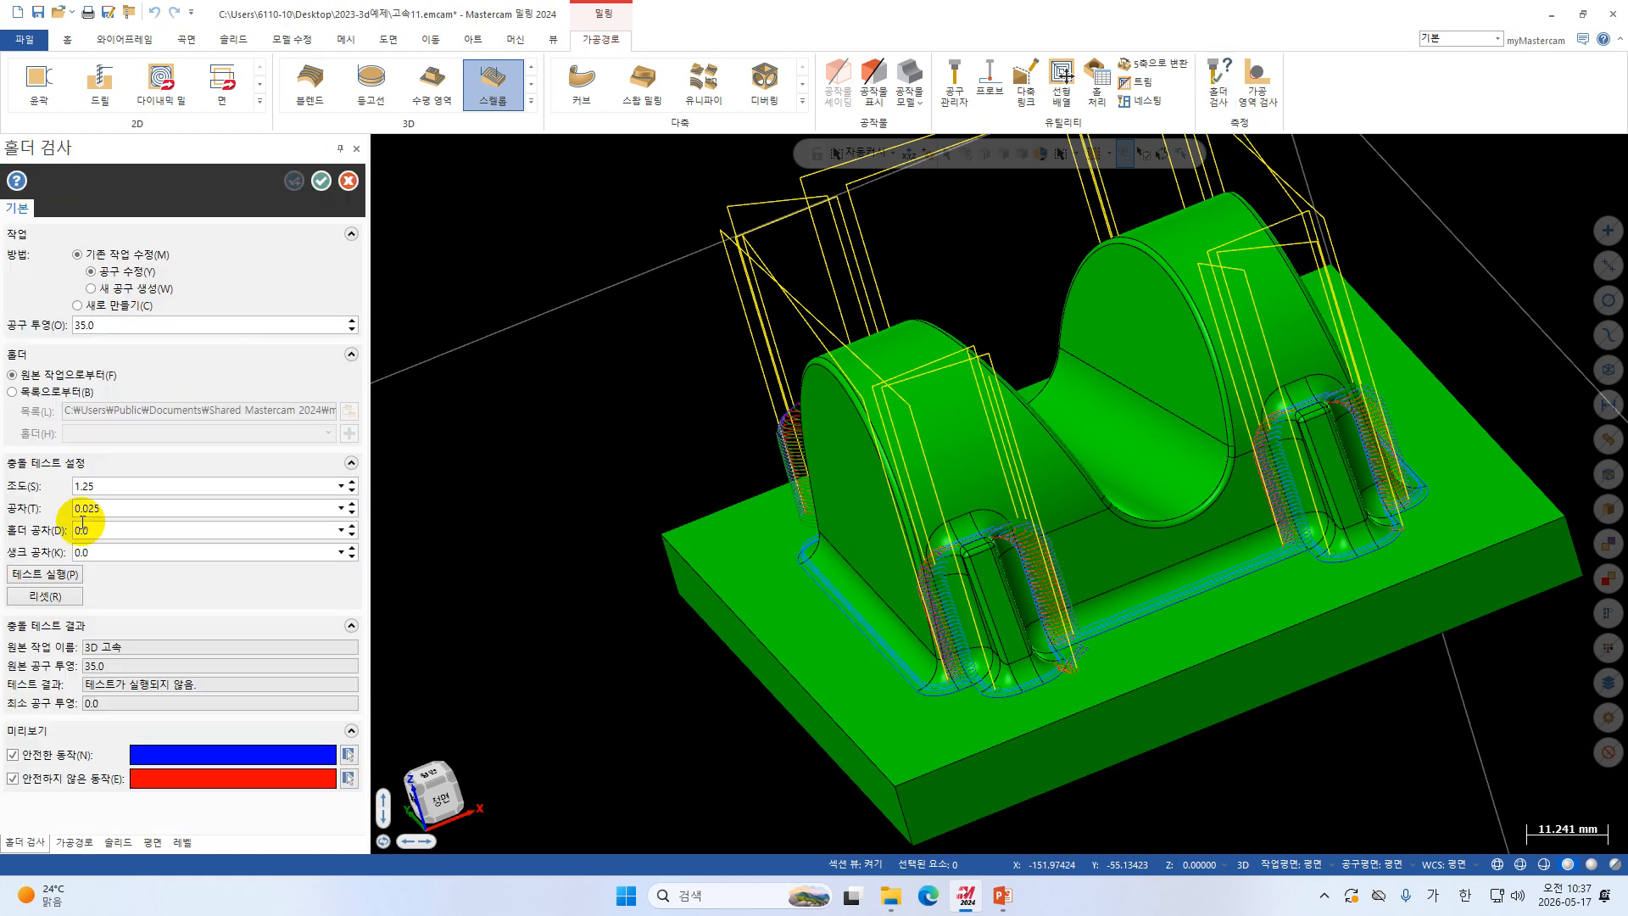
double_click(128, 510)
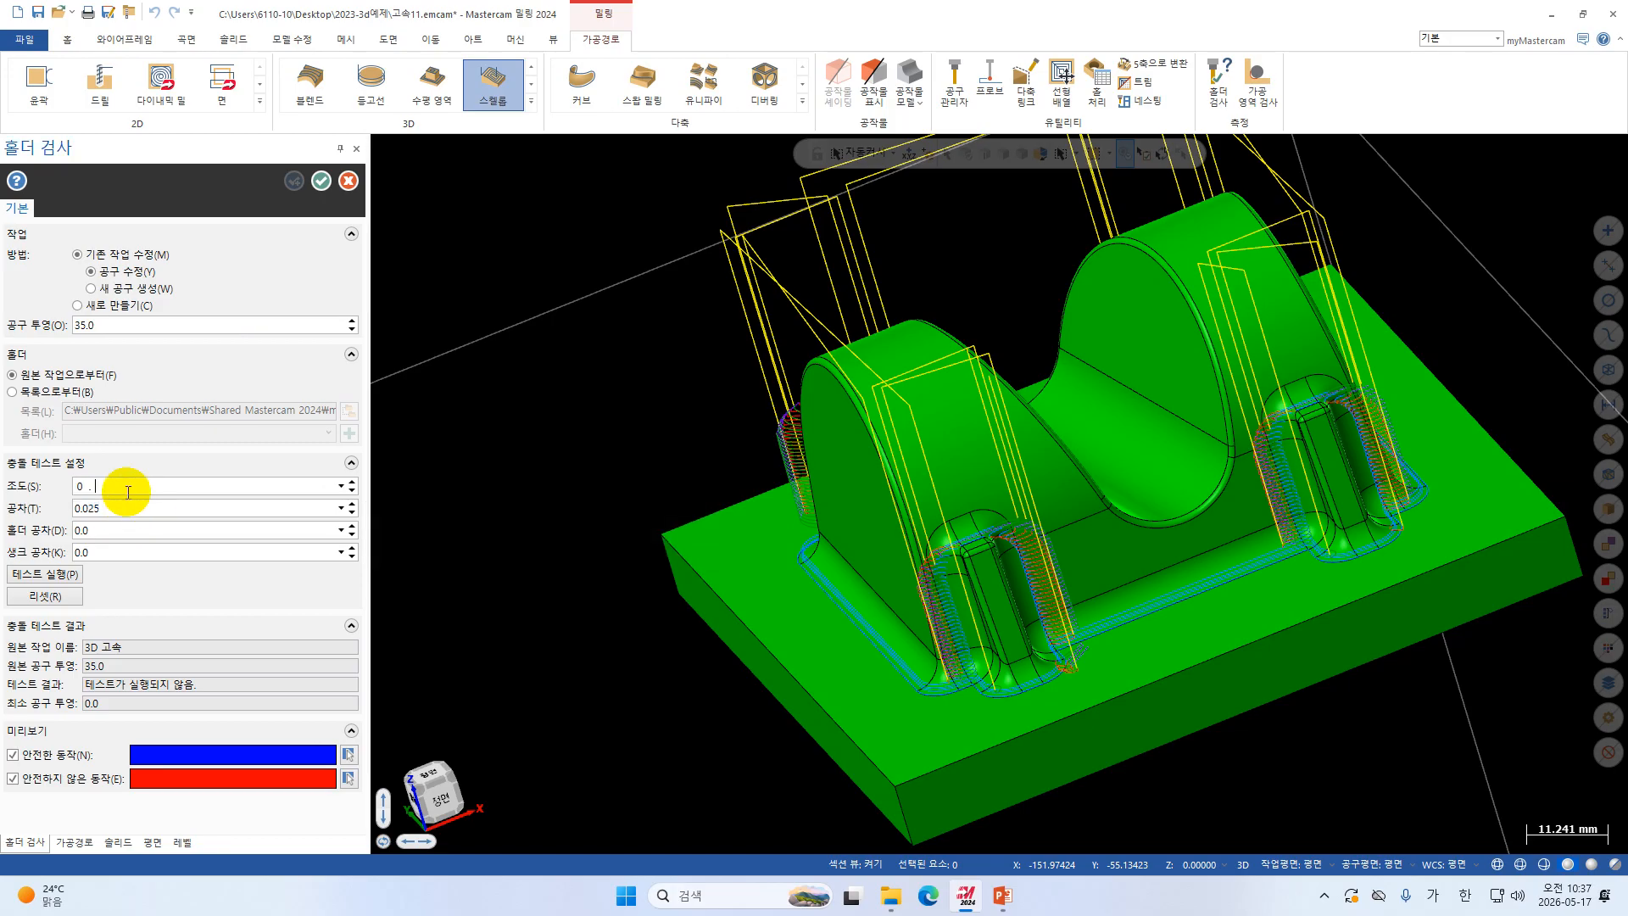
click(128, 491)
text(0.5)
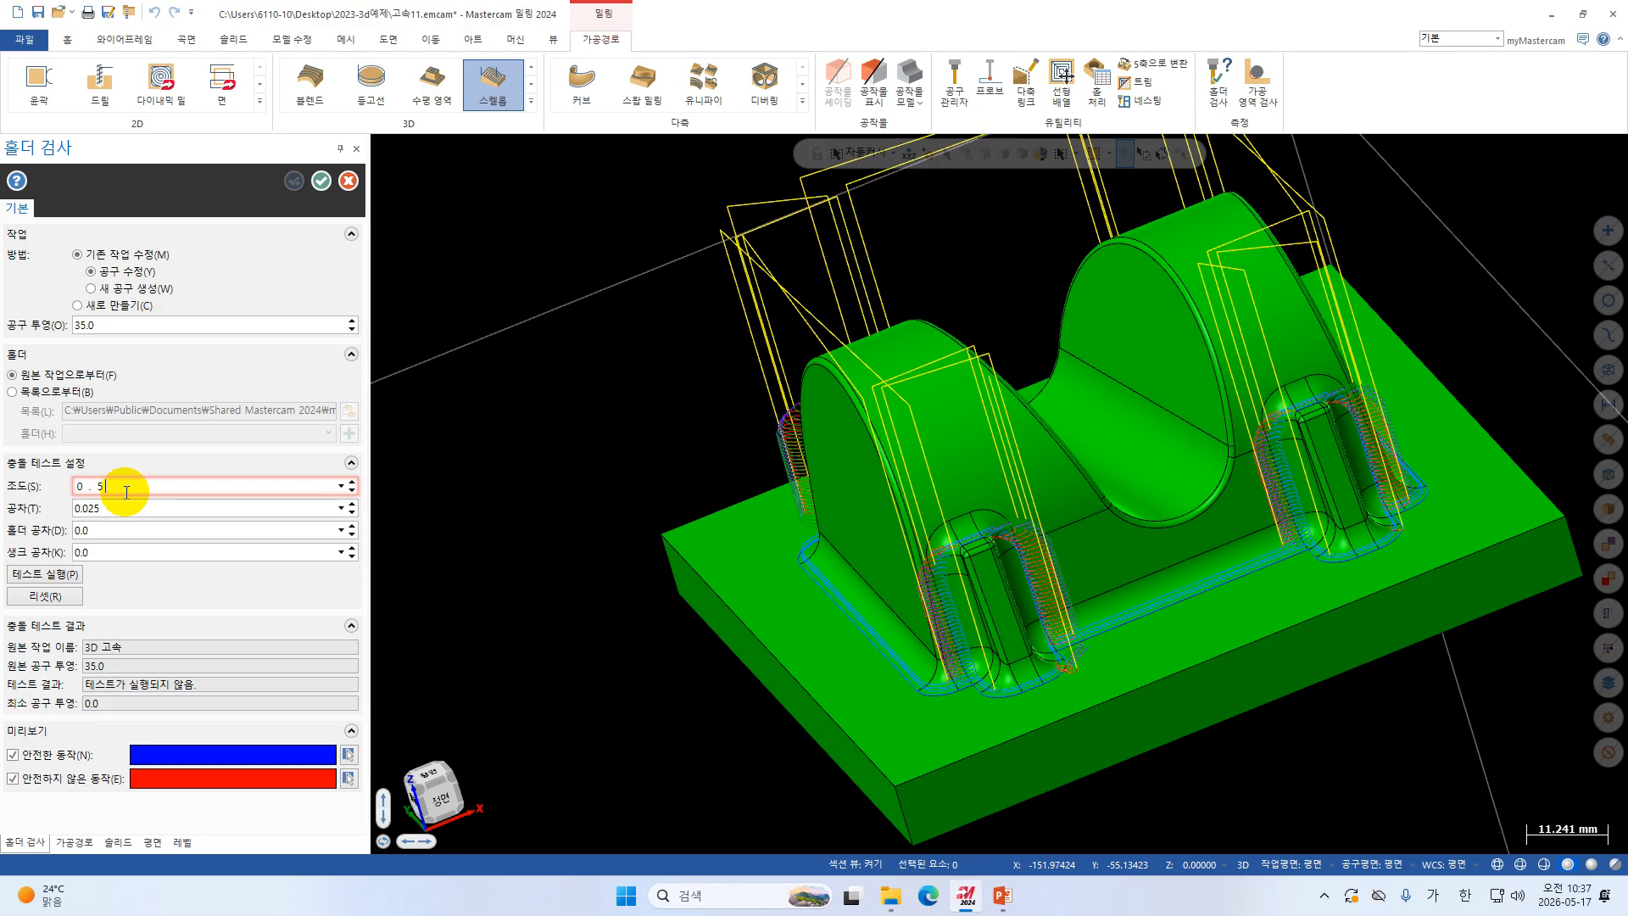
drag(127, 492, 28, 502)
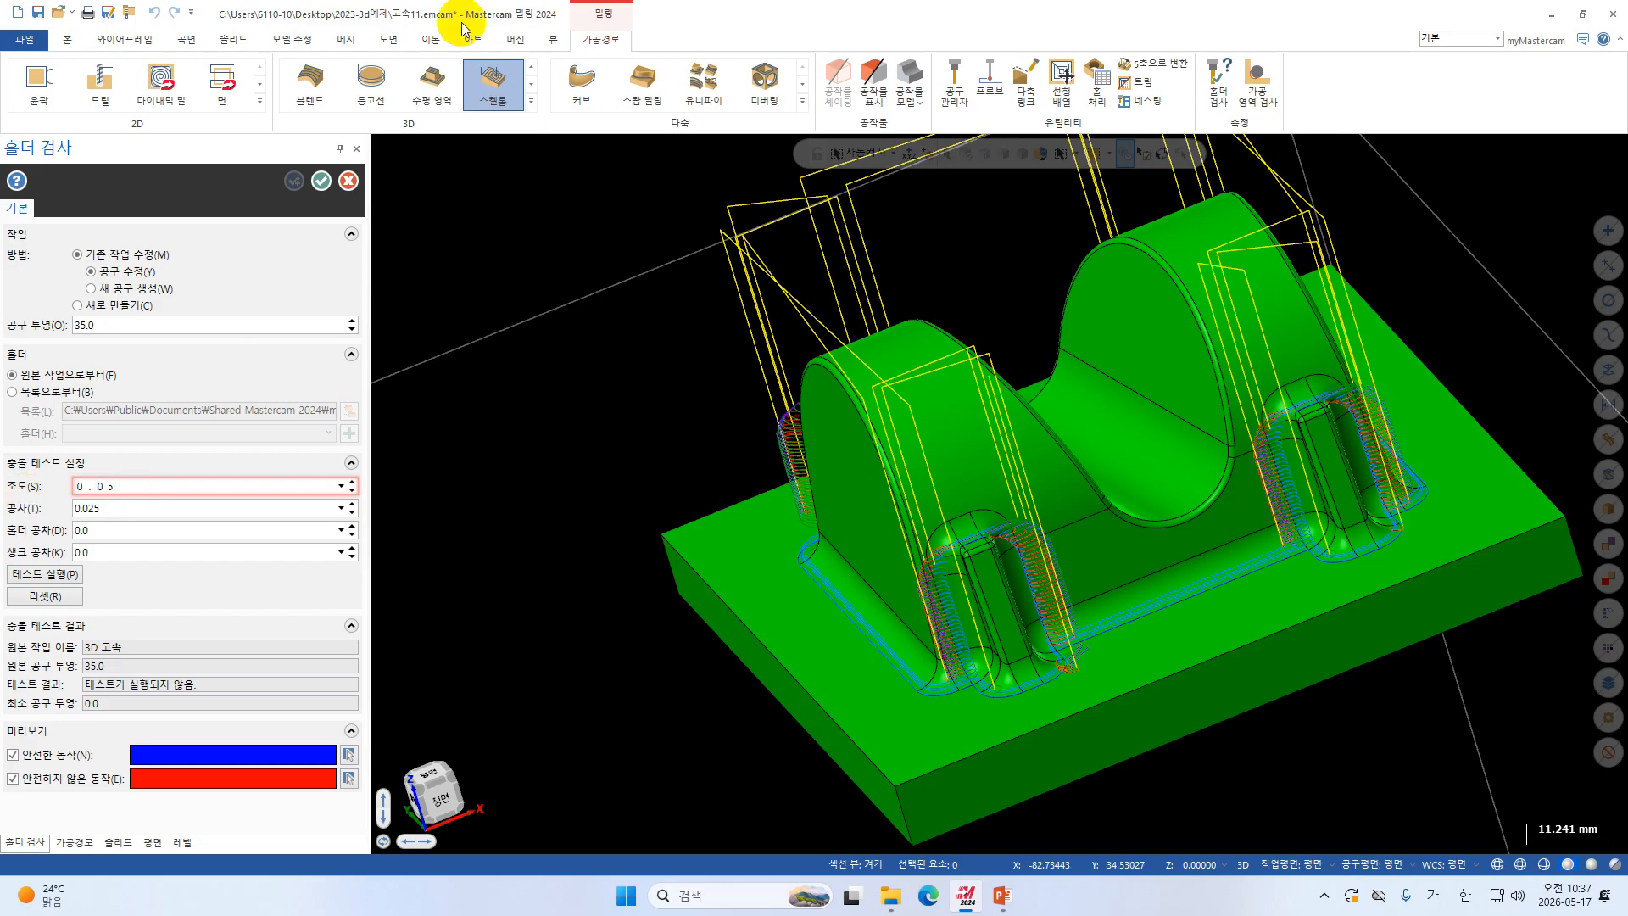
click(349, 181)
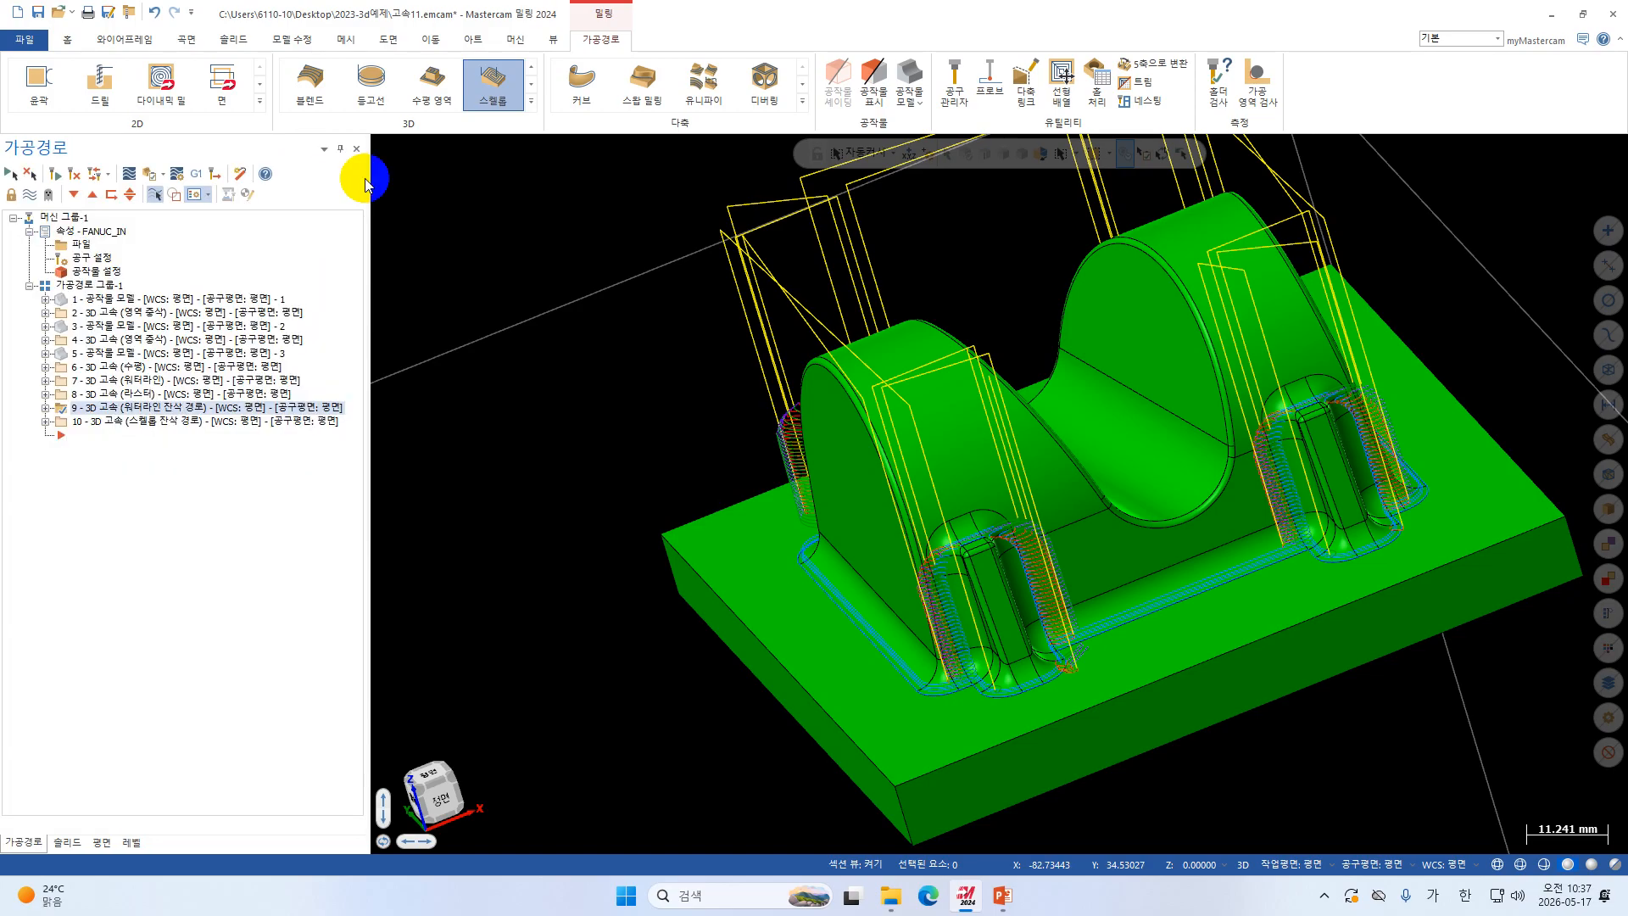
Save the current part file 고속11.emcam.
click(38, 12)
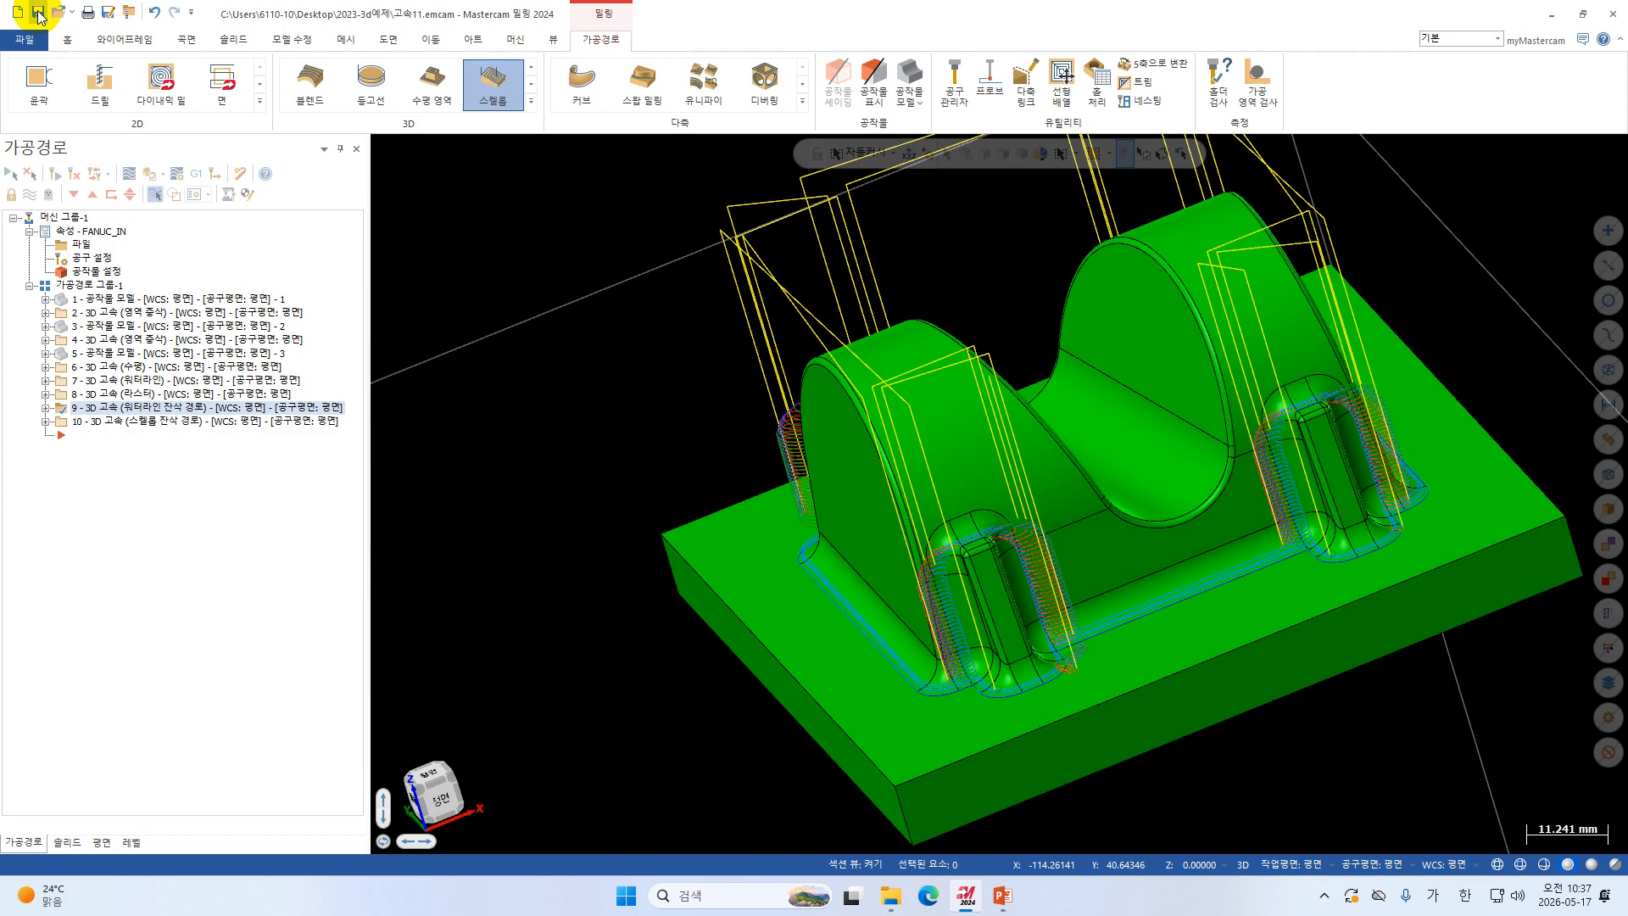
click(1207, 105)
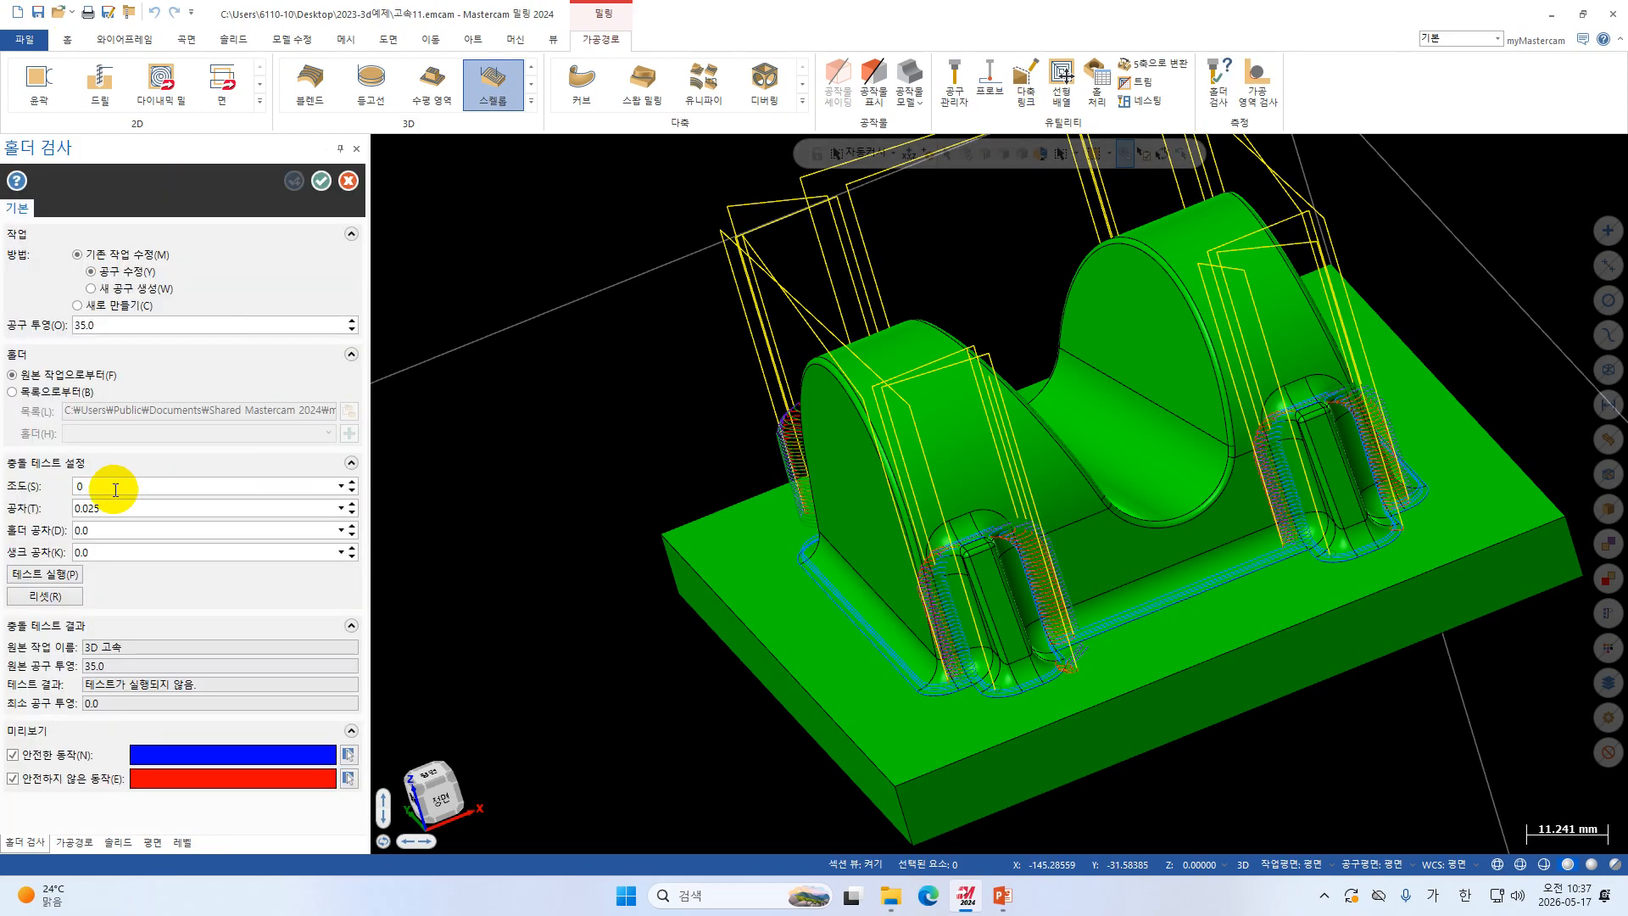
key(Escape)
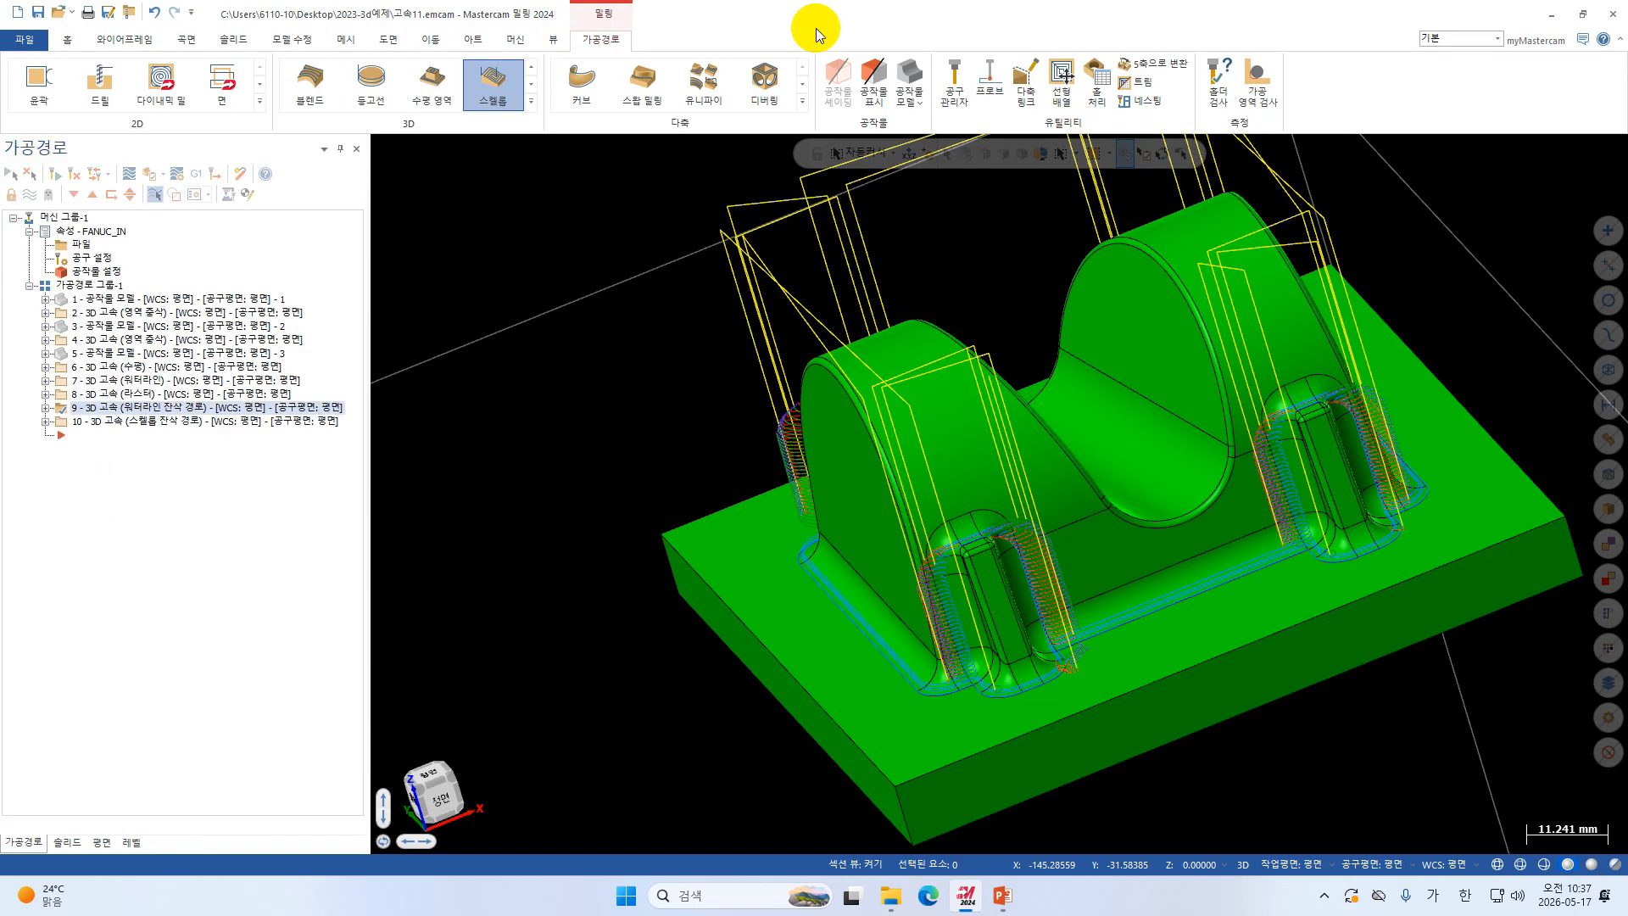
right_click(557, 450)
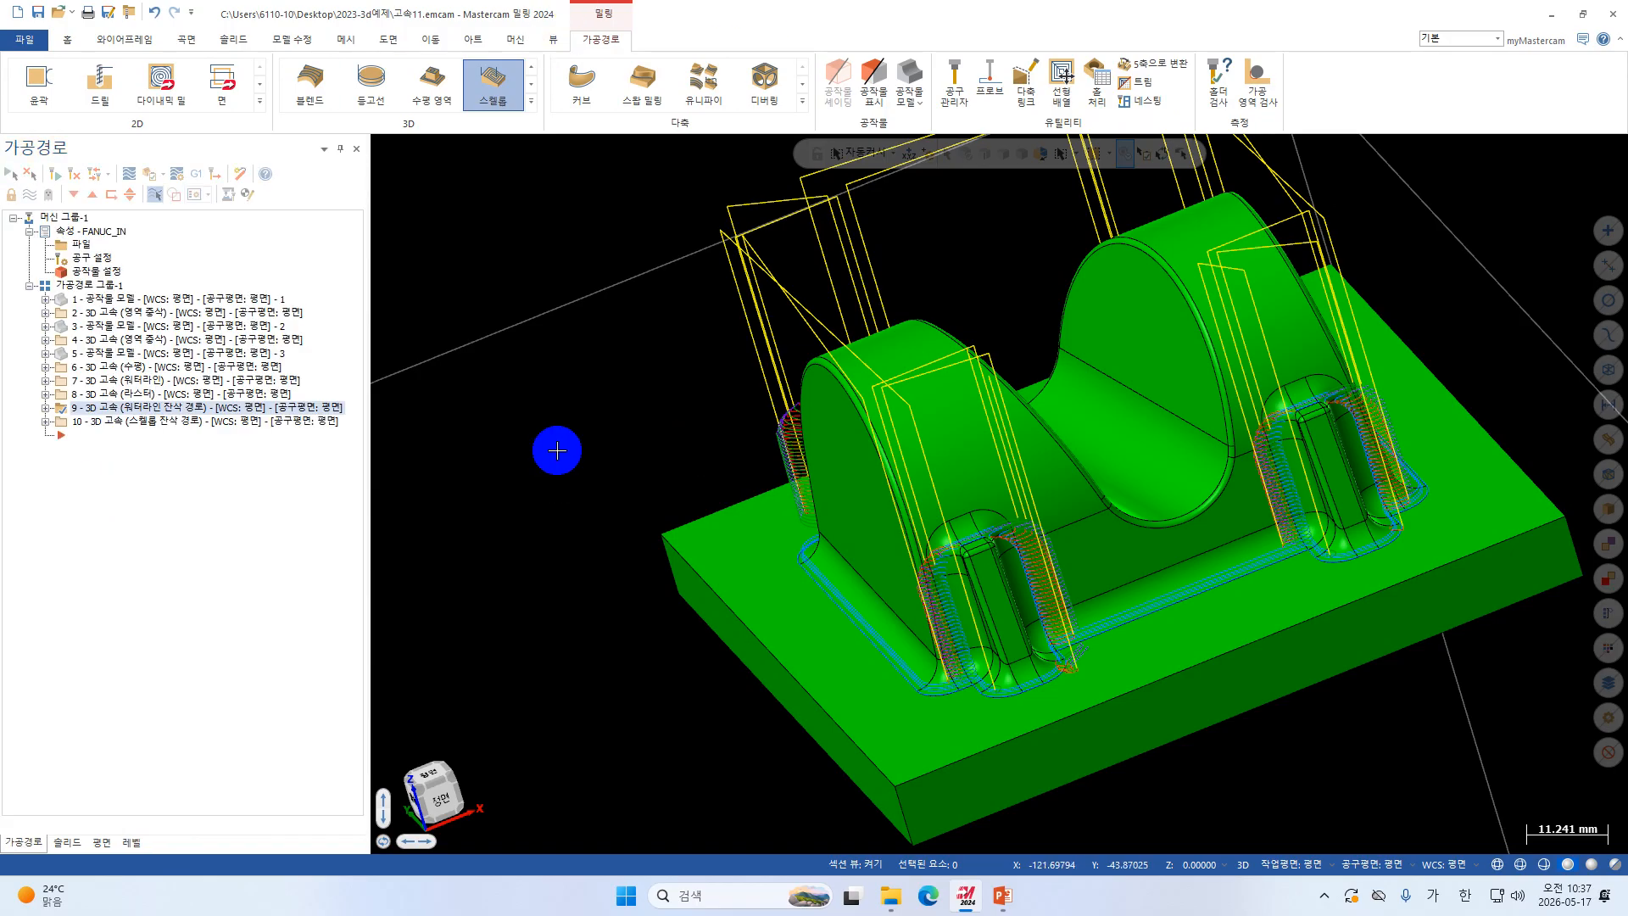
Close Mastercam.
click(1617, 15)
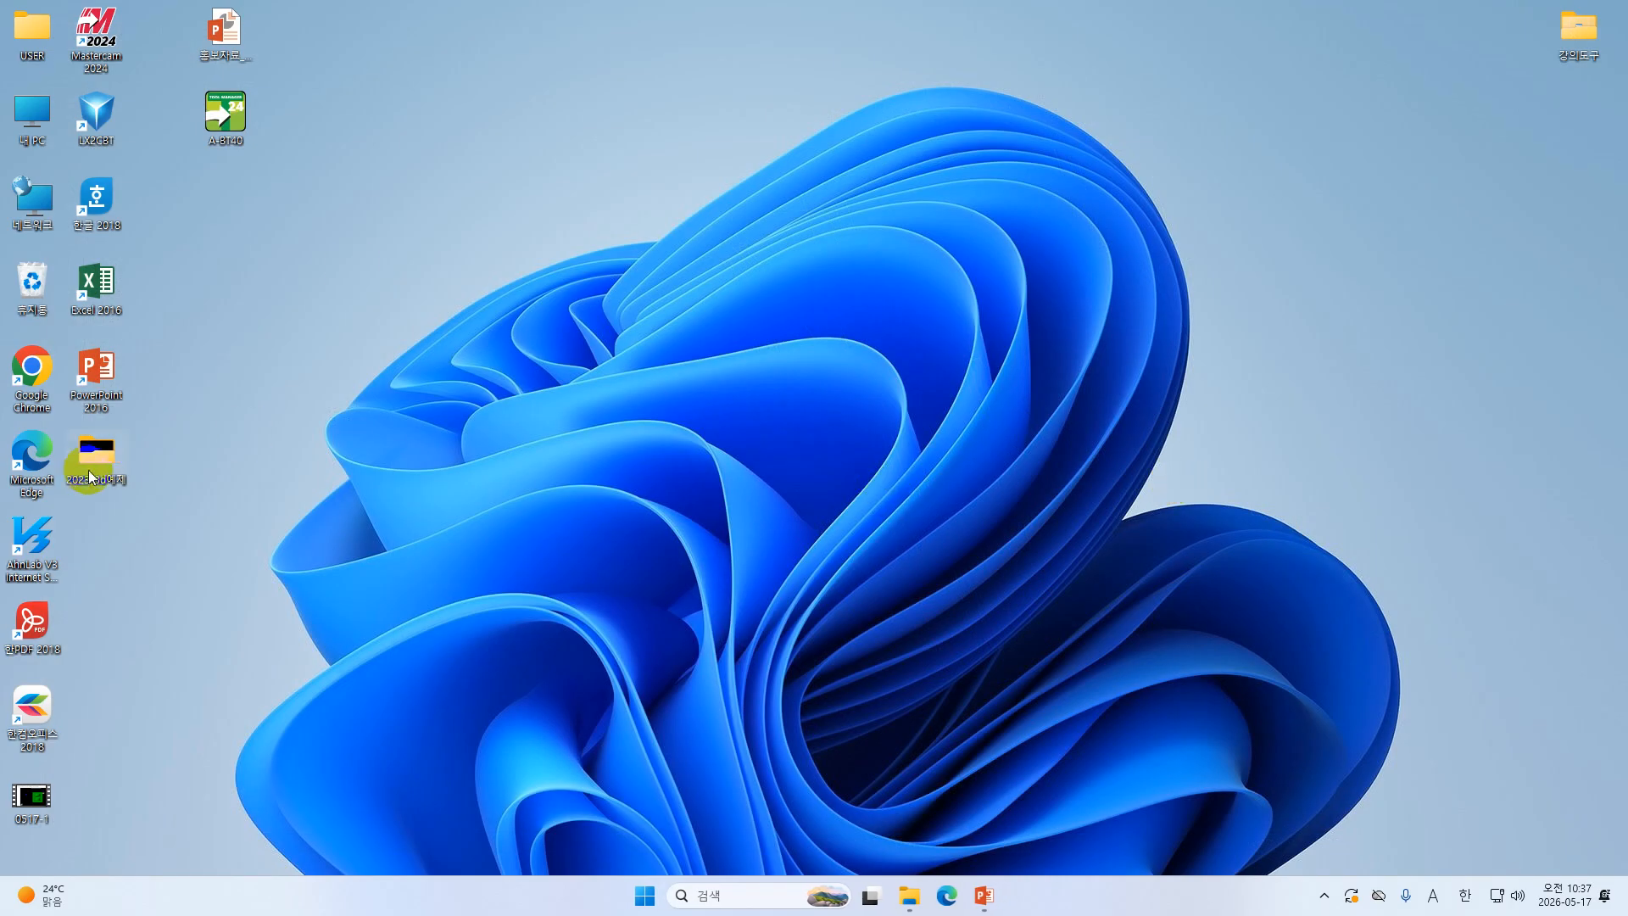
Open the part file 고속11 from the 2023-3d예제 desktop folder in Mastercam, and put the folder window away.
double_click(74, 469)
scroll(879, 331, down, 5)
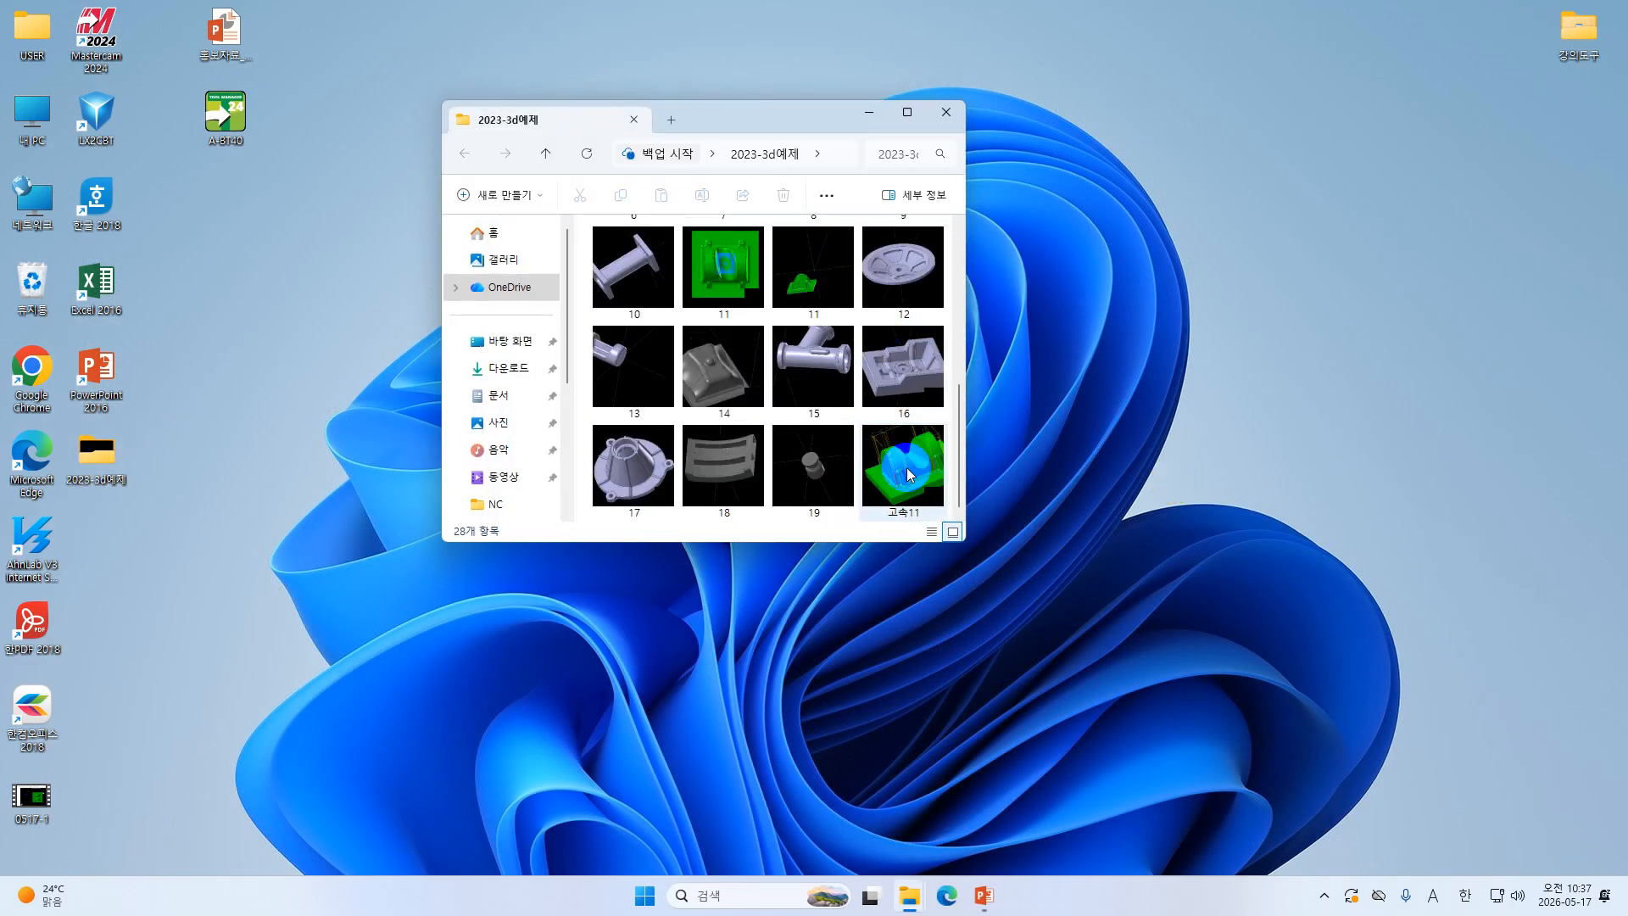
double_click(906, 477)
click(869, 114)
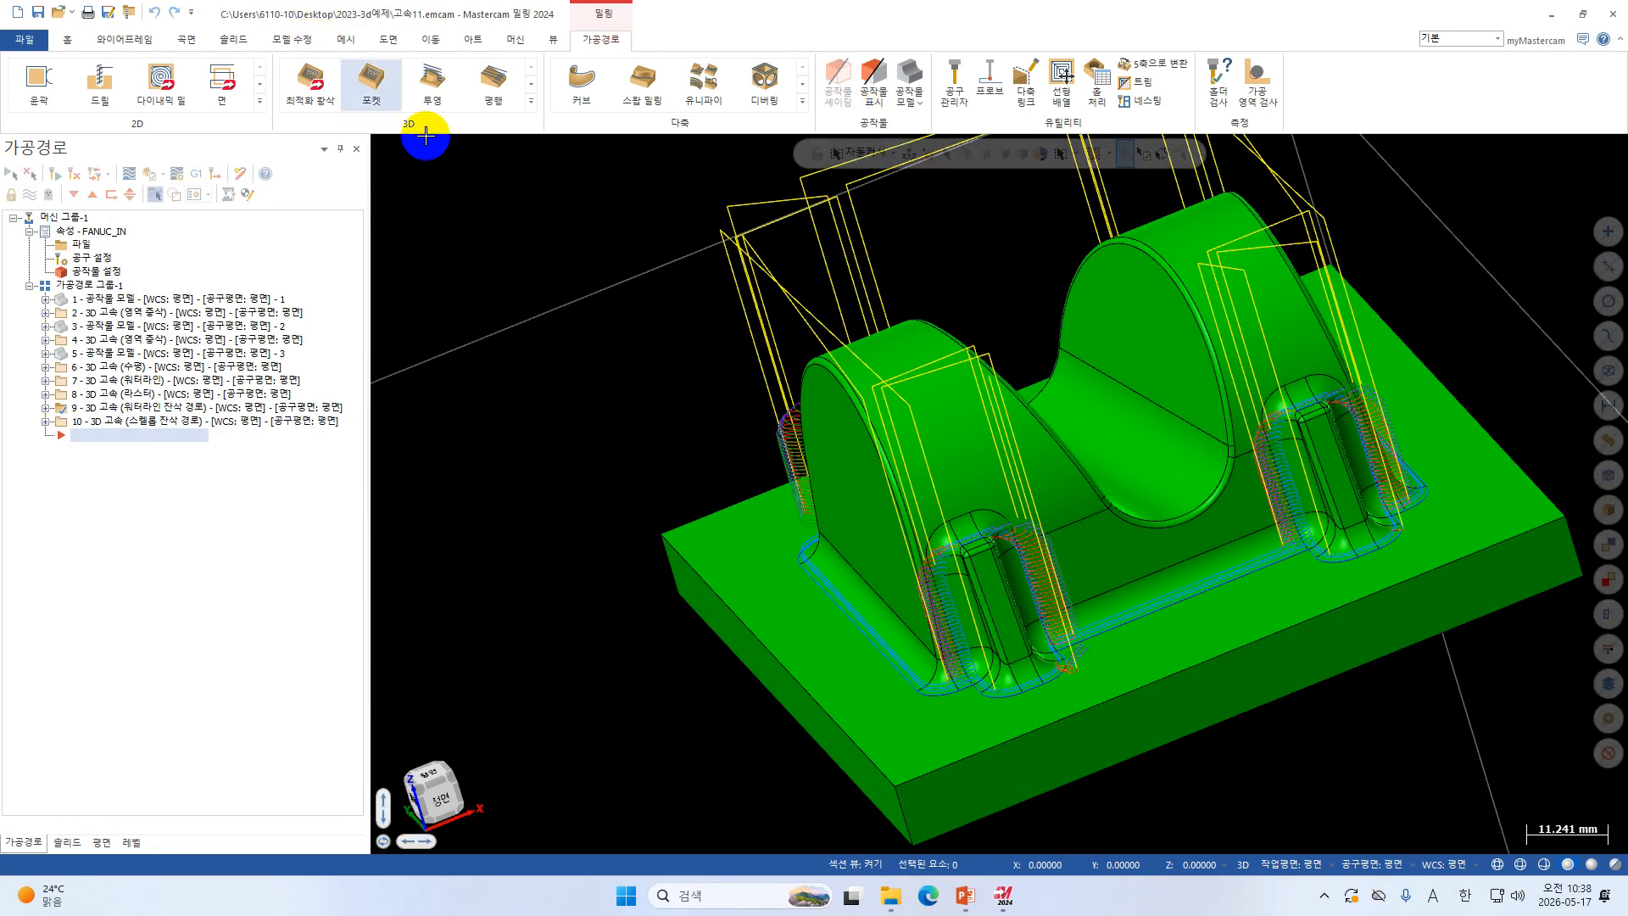
Run the holder check (홀더 검사) on the rest waterline operation with 조도 1.0, and examine the unsafe moves along the base fillet.
middle_drag(1007, 287, 949, 222)
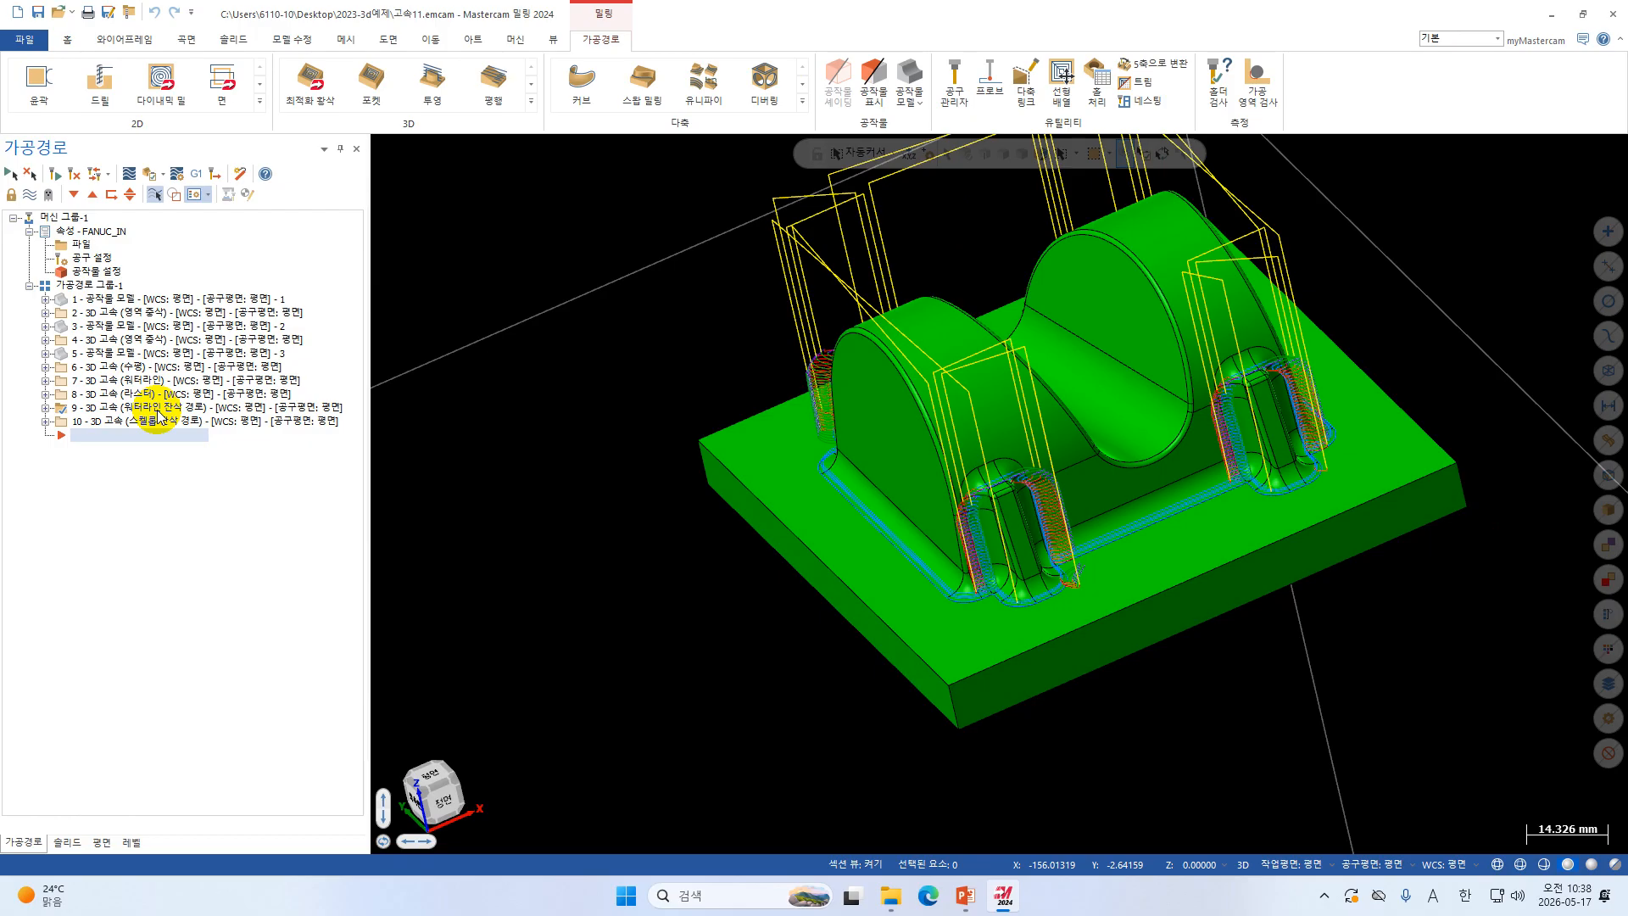
click(1222, 84)
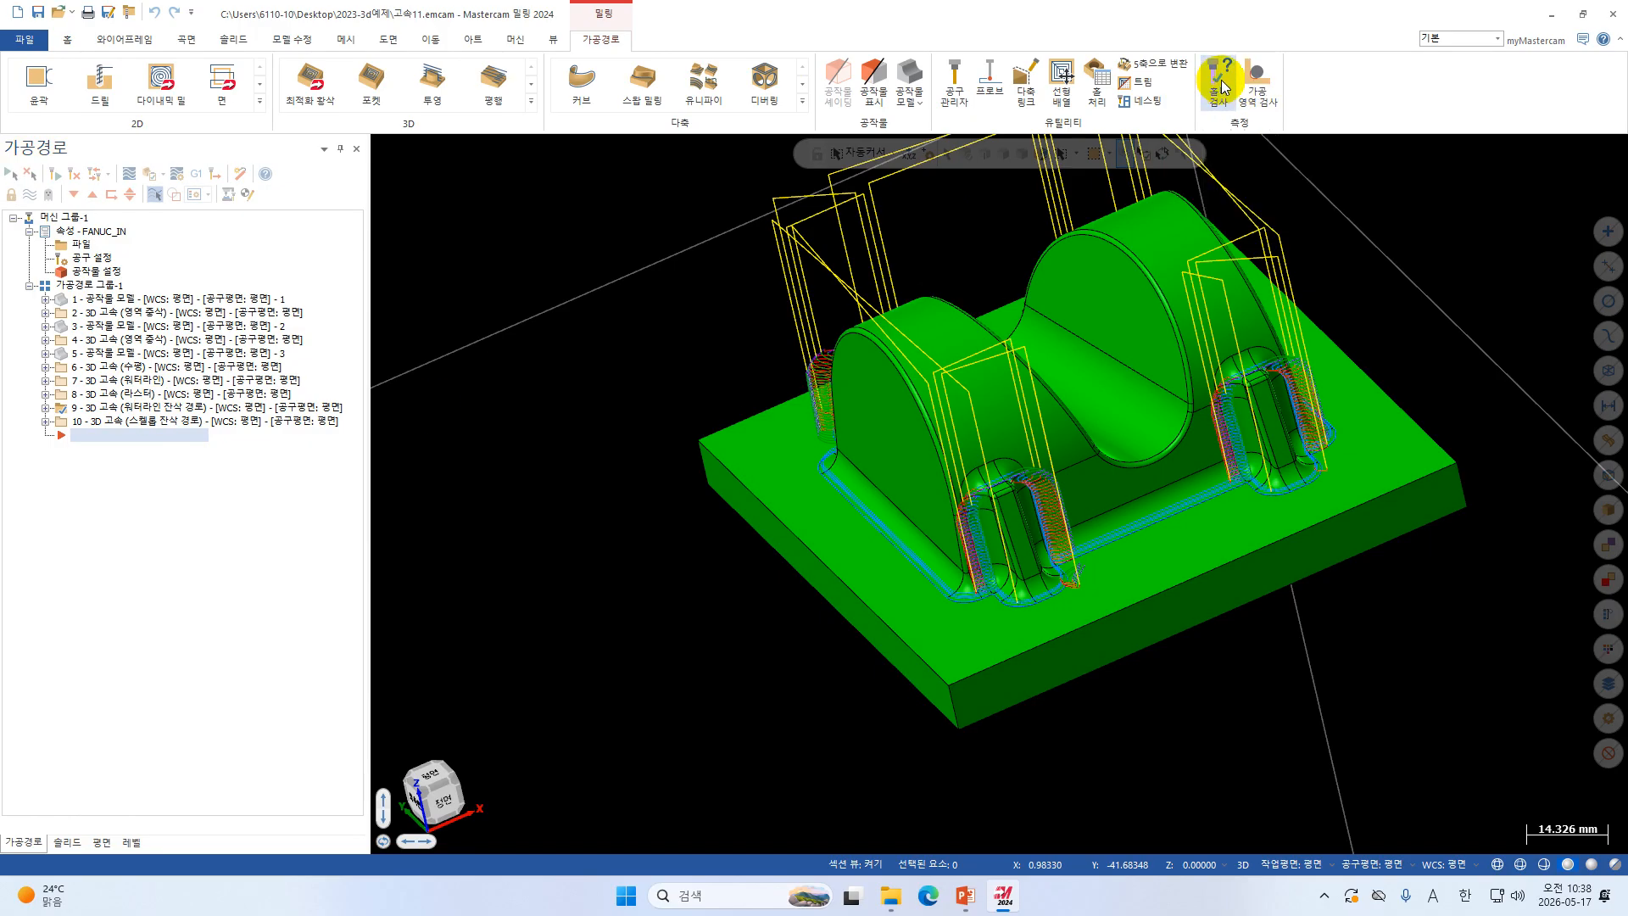
double_click(146, 490)
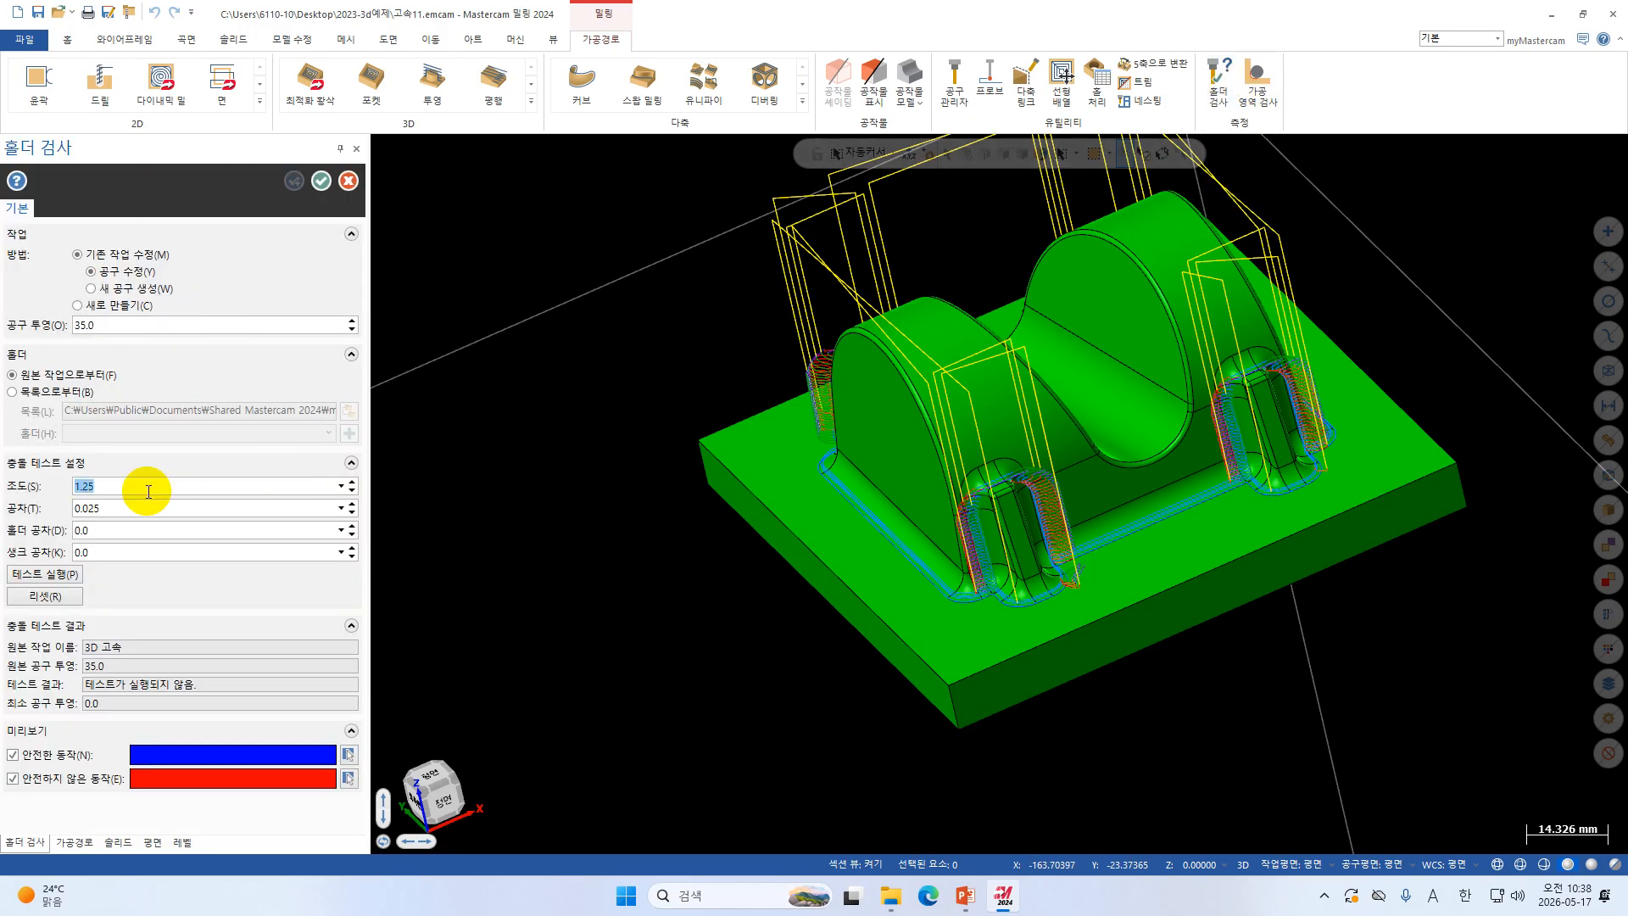
text(0.5)
key(BackSpace)
key(BackSpace)
key(BackSpace)
text(10)
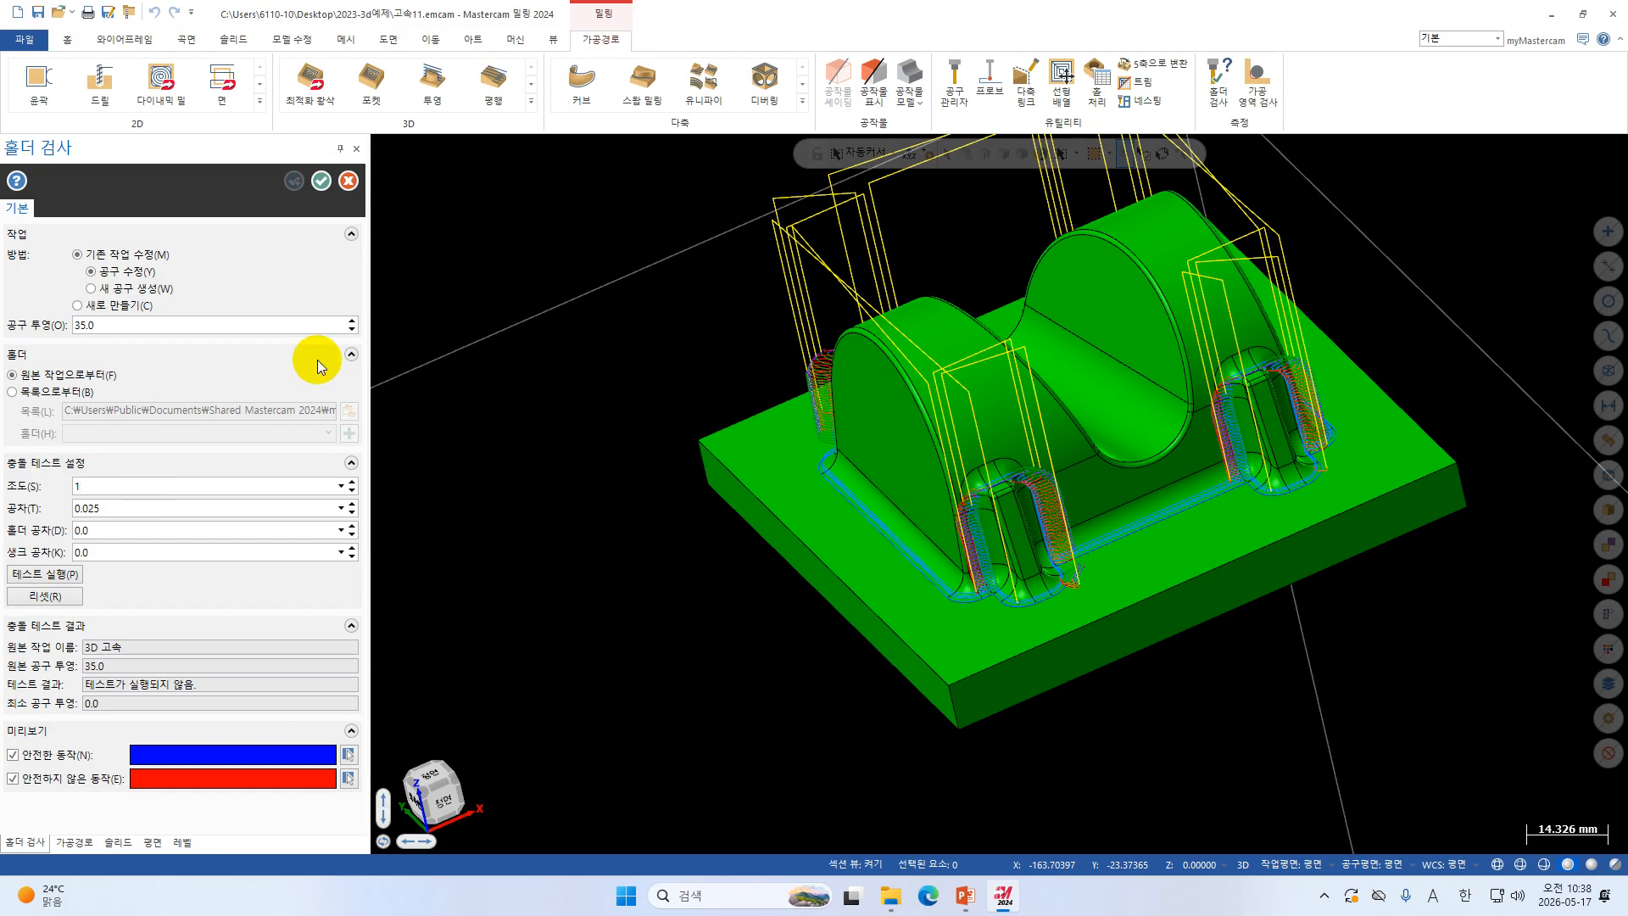
key(Tab)
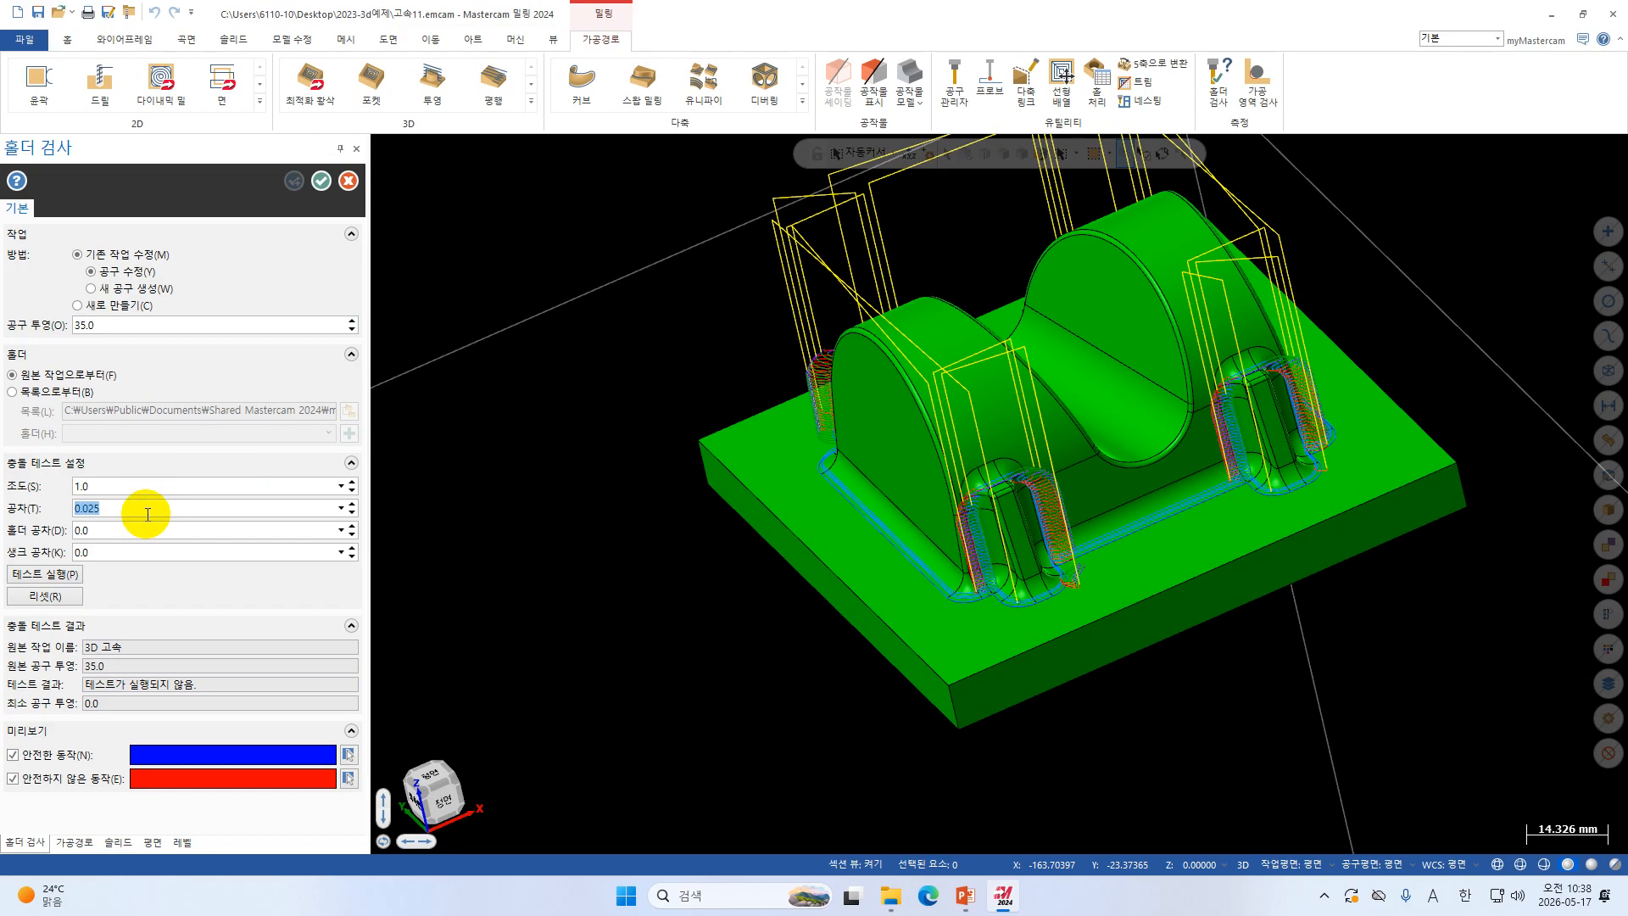
click(68, 576)
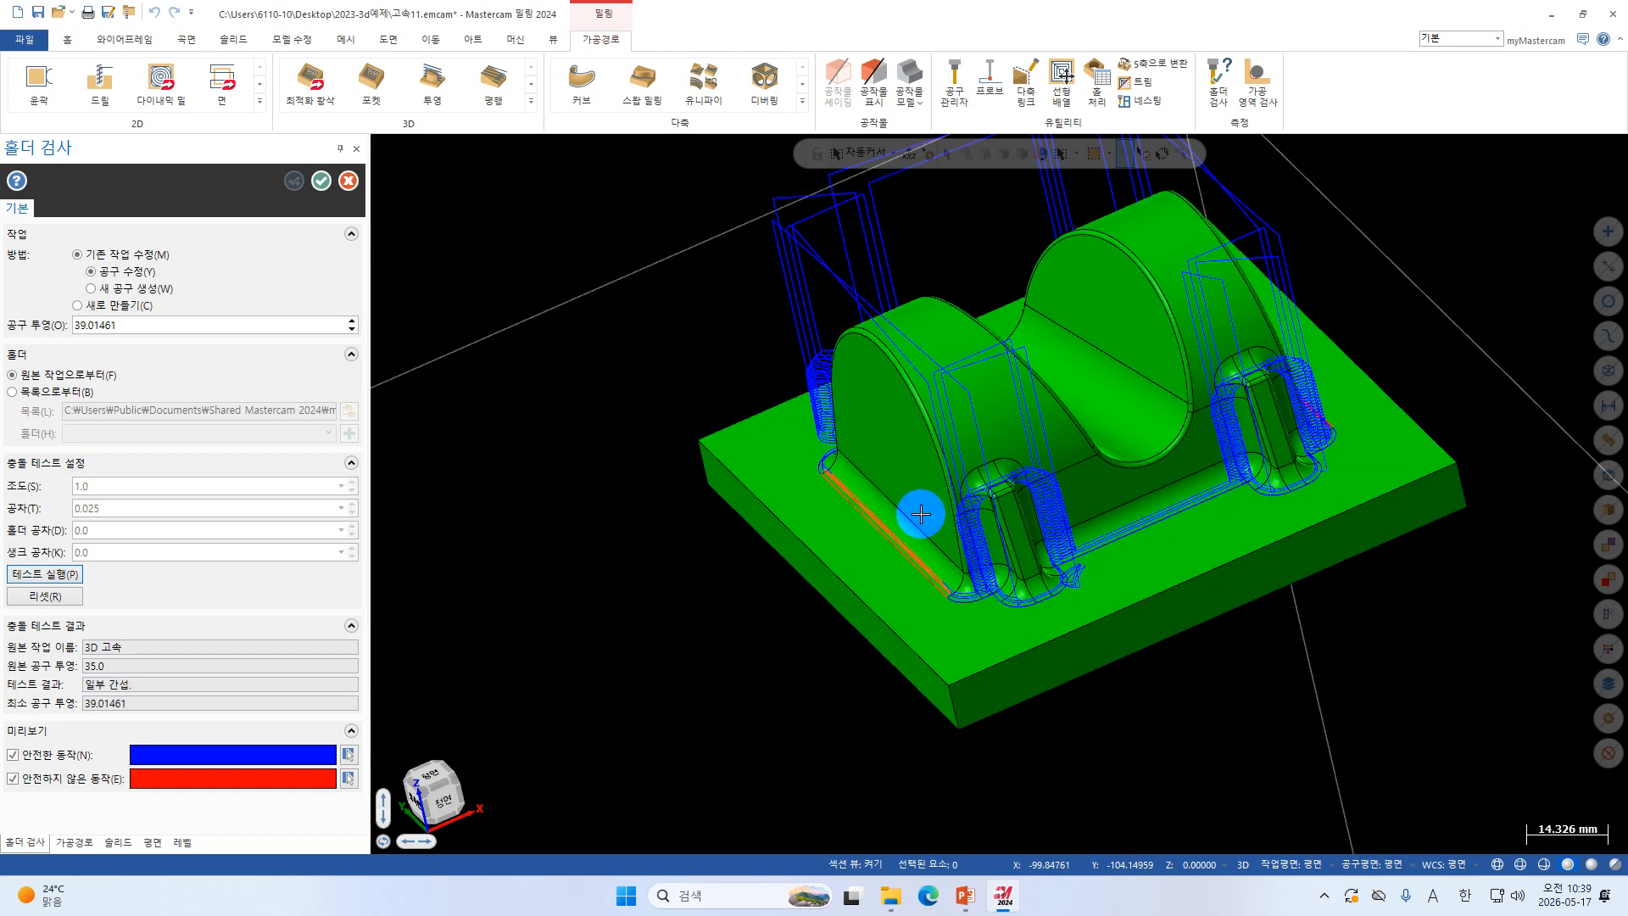
scroll(964, 575, up, 3)
scroll(964, 575, up, 2)
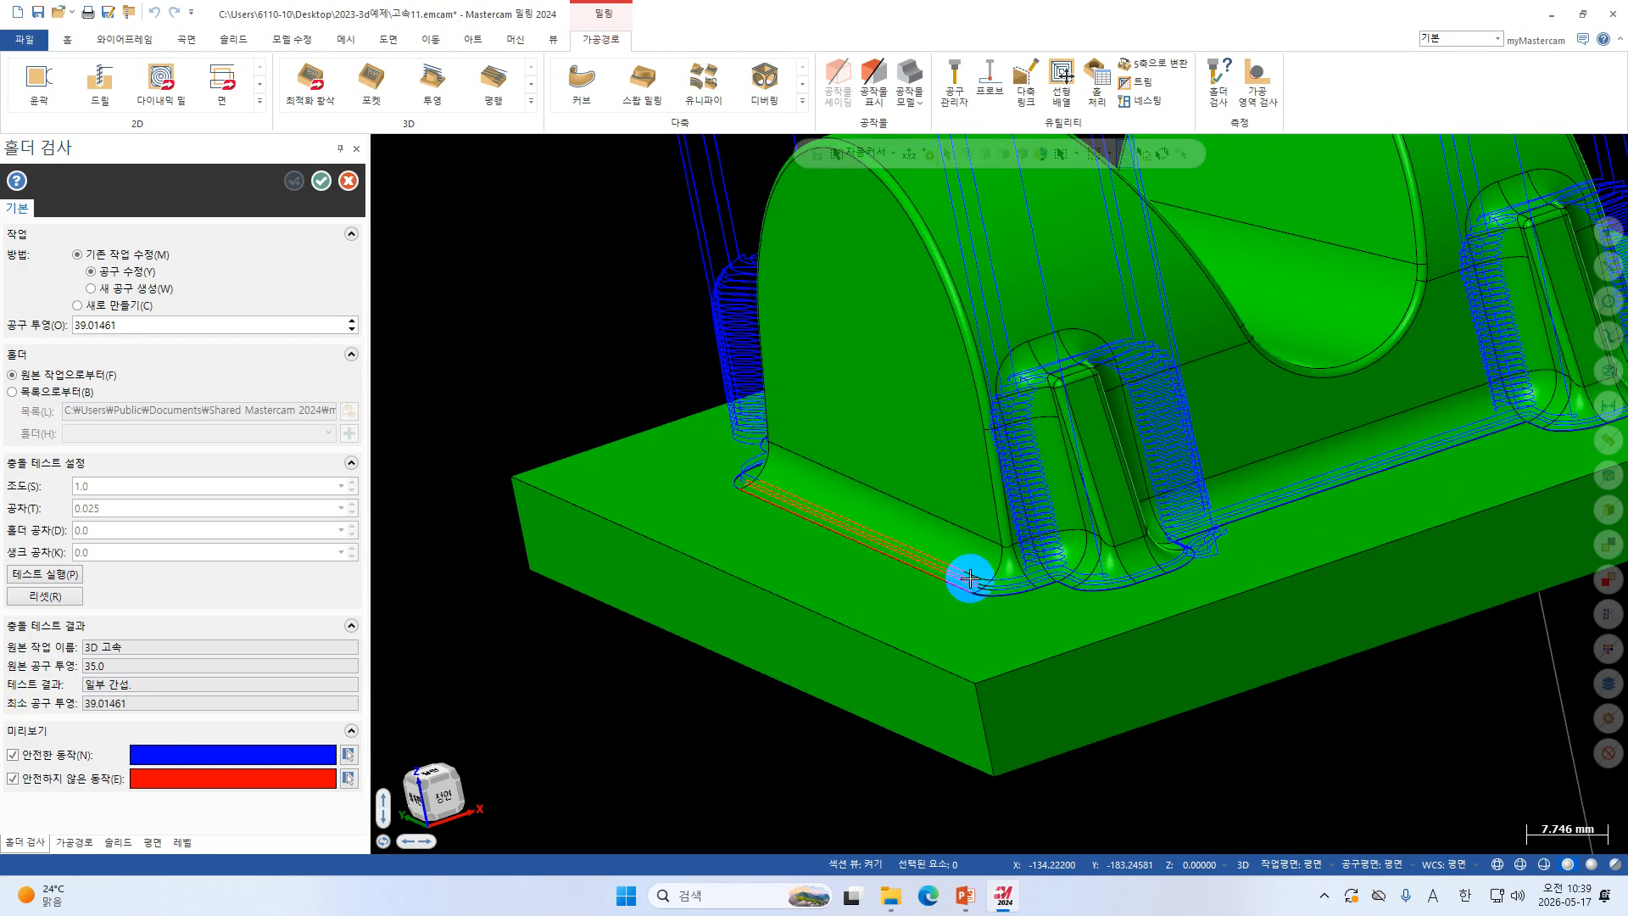
Set the holder check's tool projection (공구 투영) to 40.0 and apply it to the existing tool.
click(123, 324)
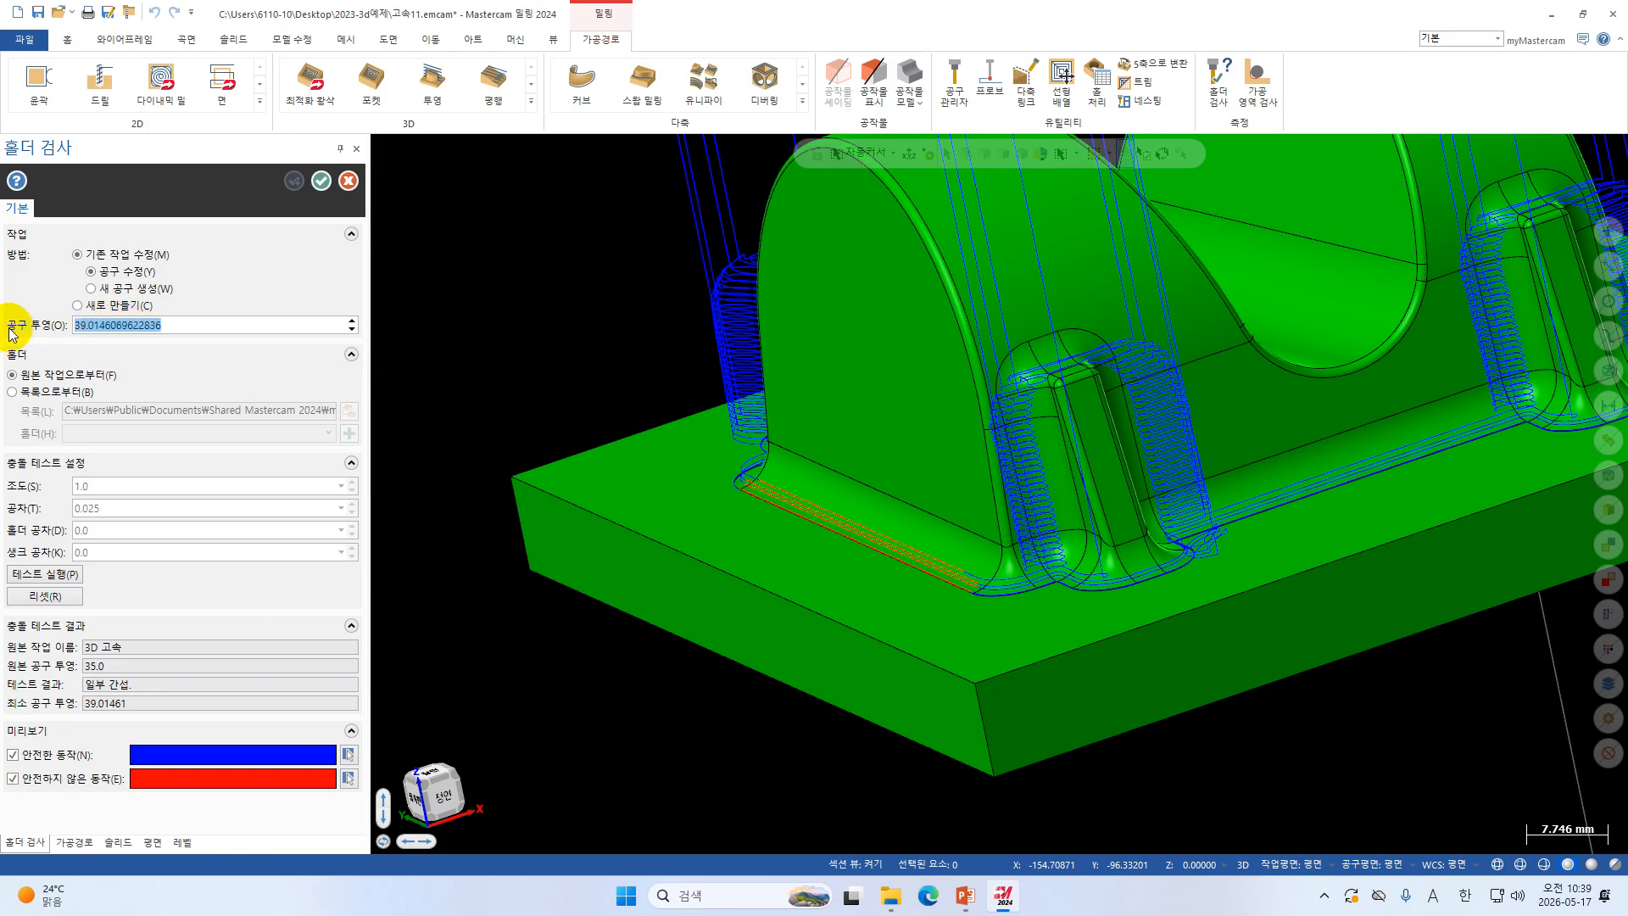
text(40.0)
click(254, 189)
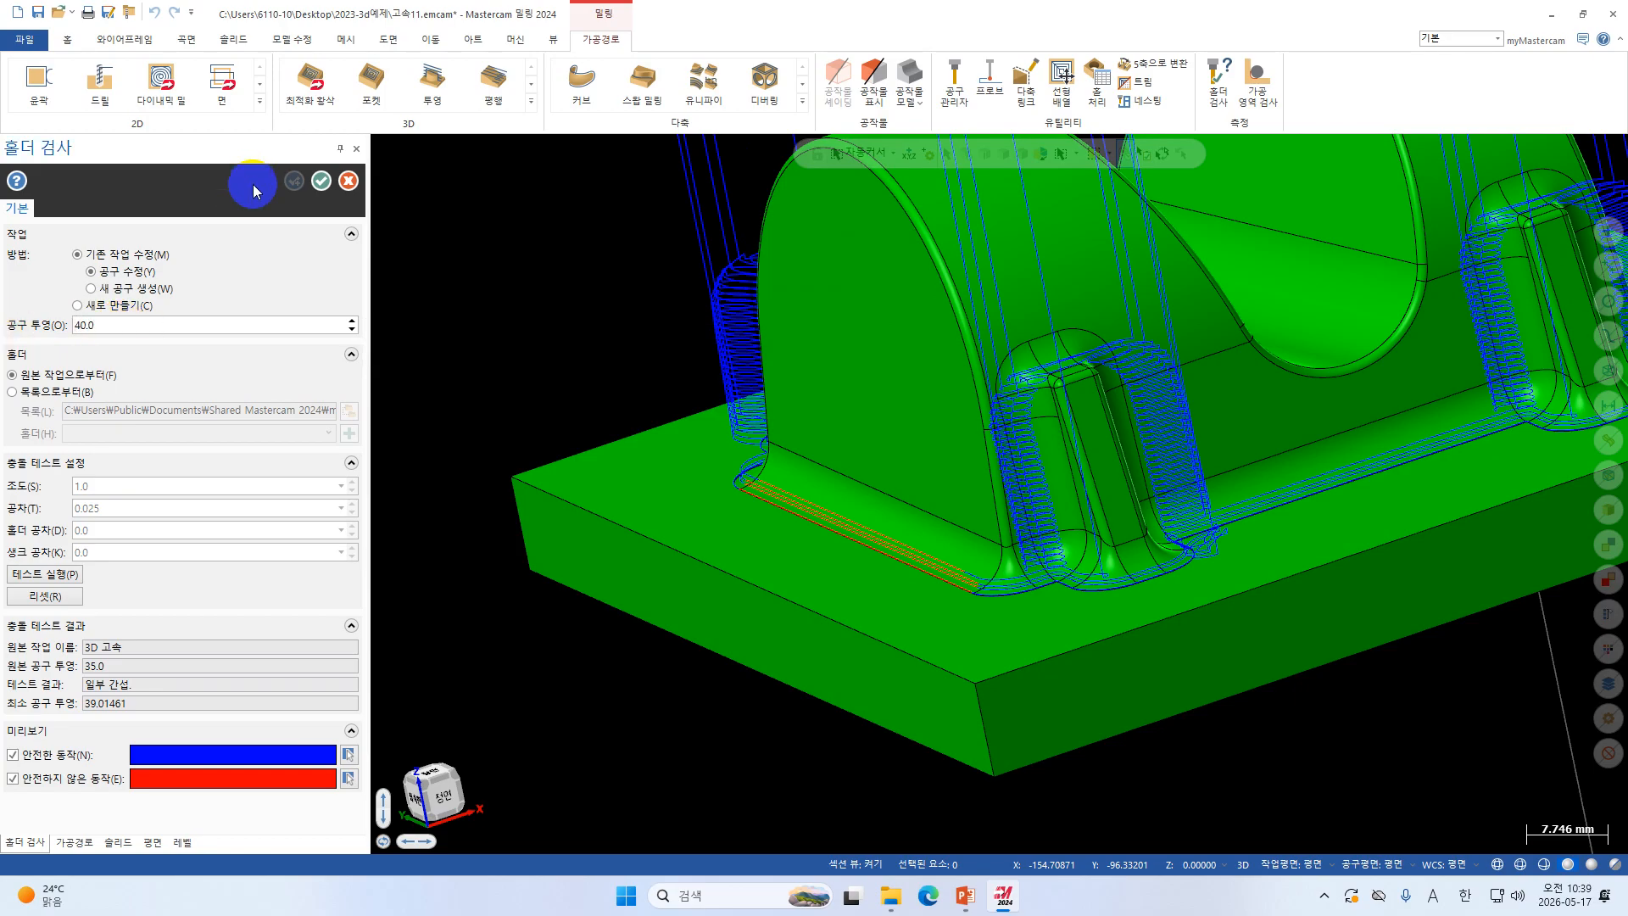
click(322, 183)
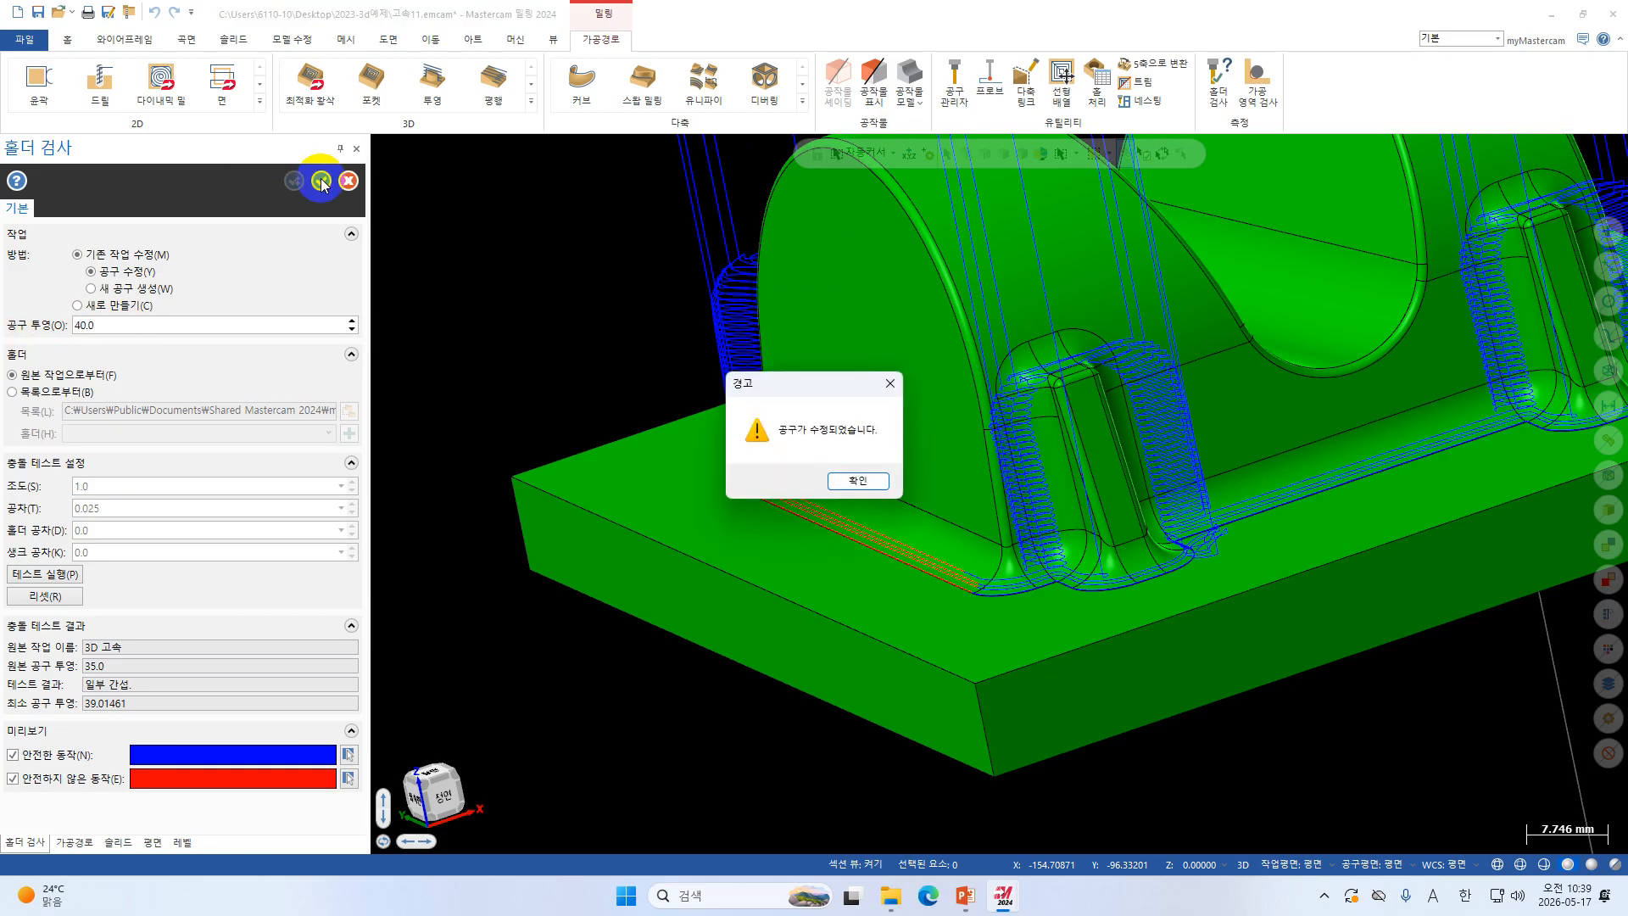
click(868, 477)
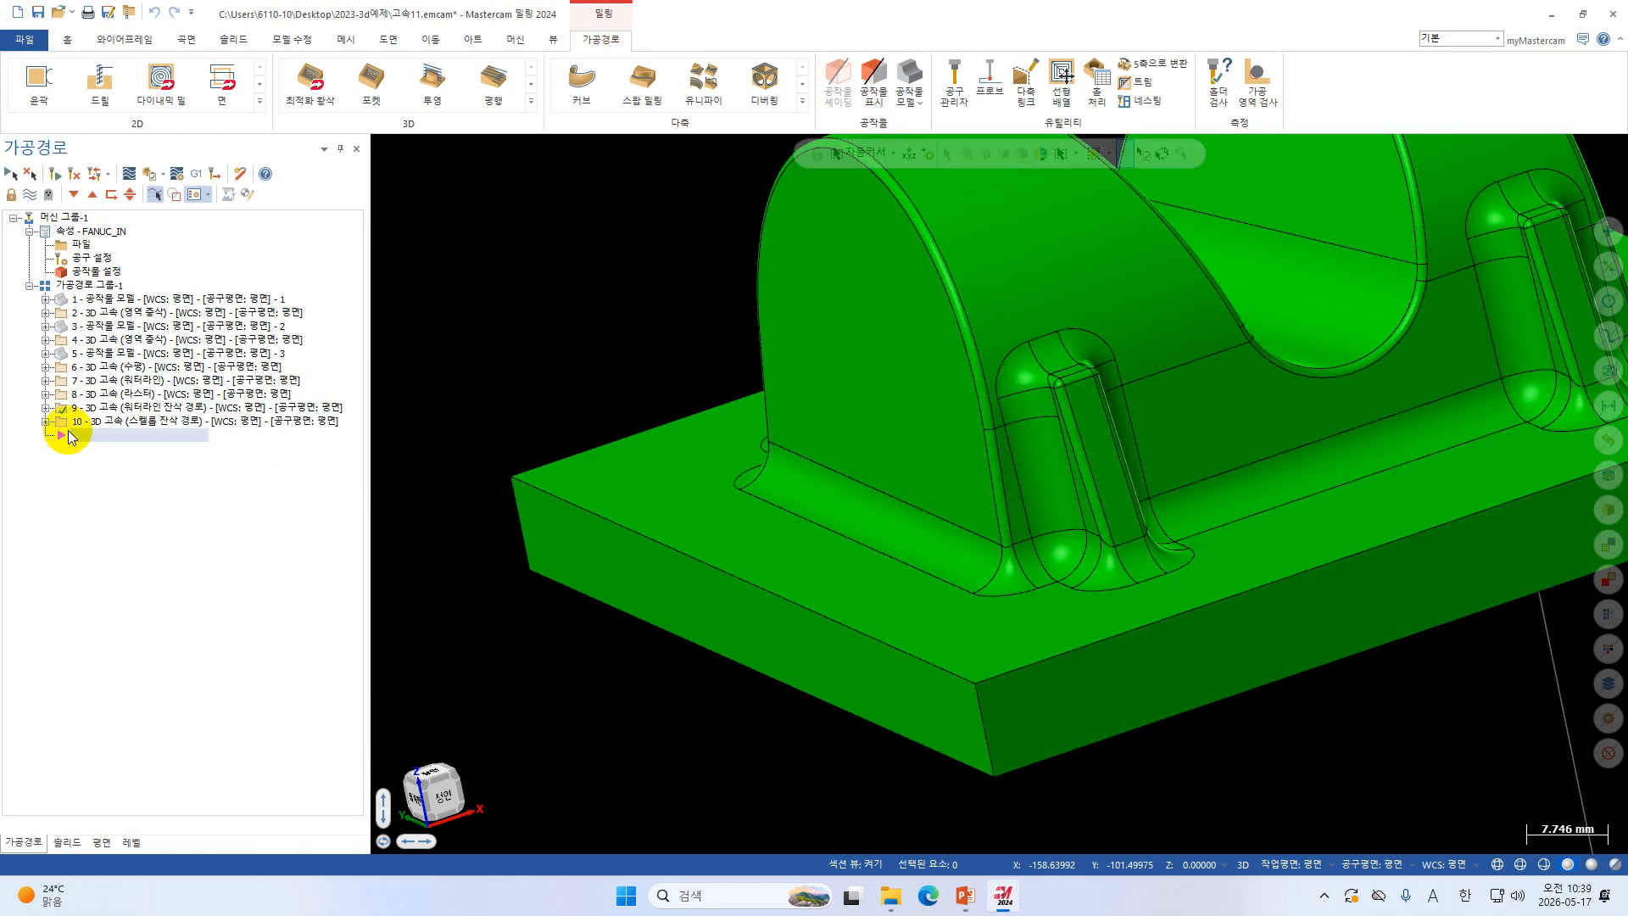
Set the holder's tool projection to 40.0 in rest waterline operation 9, updating the assembly in all operations that use it.
click(45, 408)
click(85, 420)
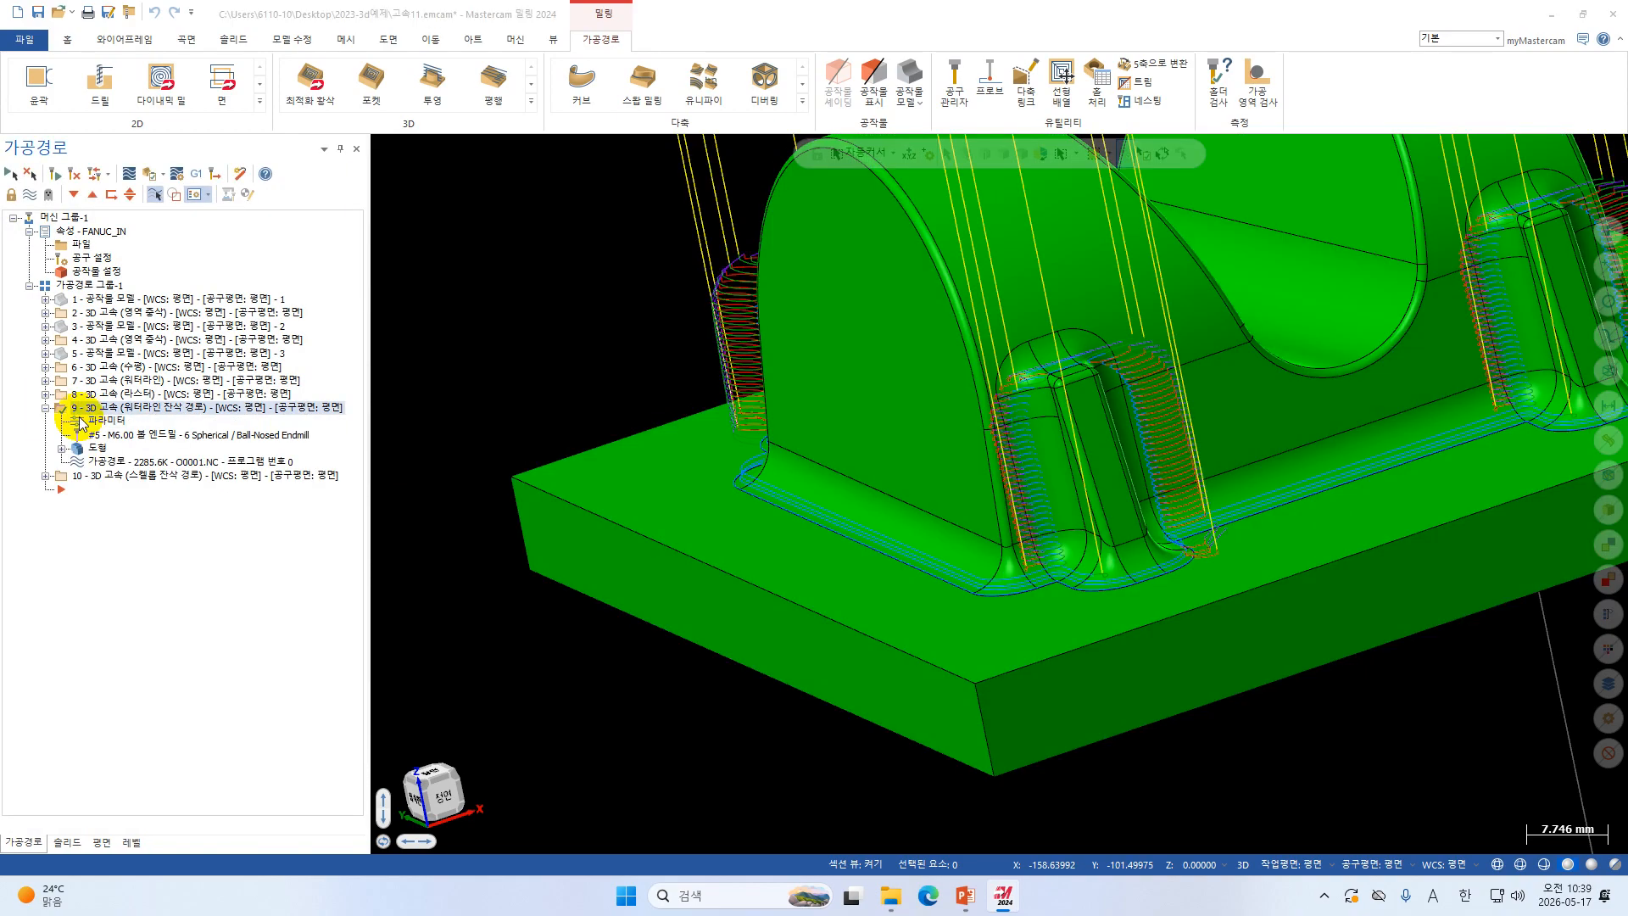
click(926, 274)
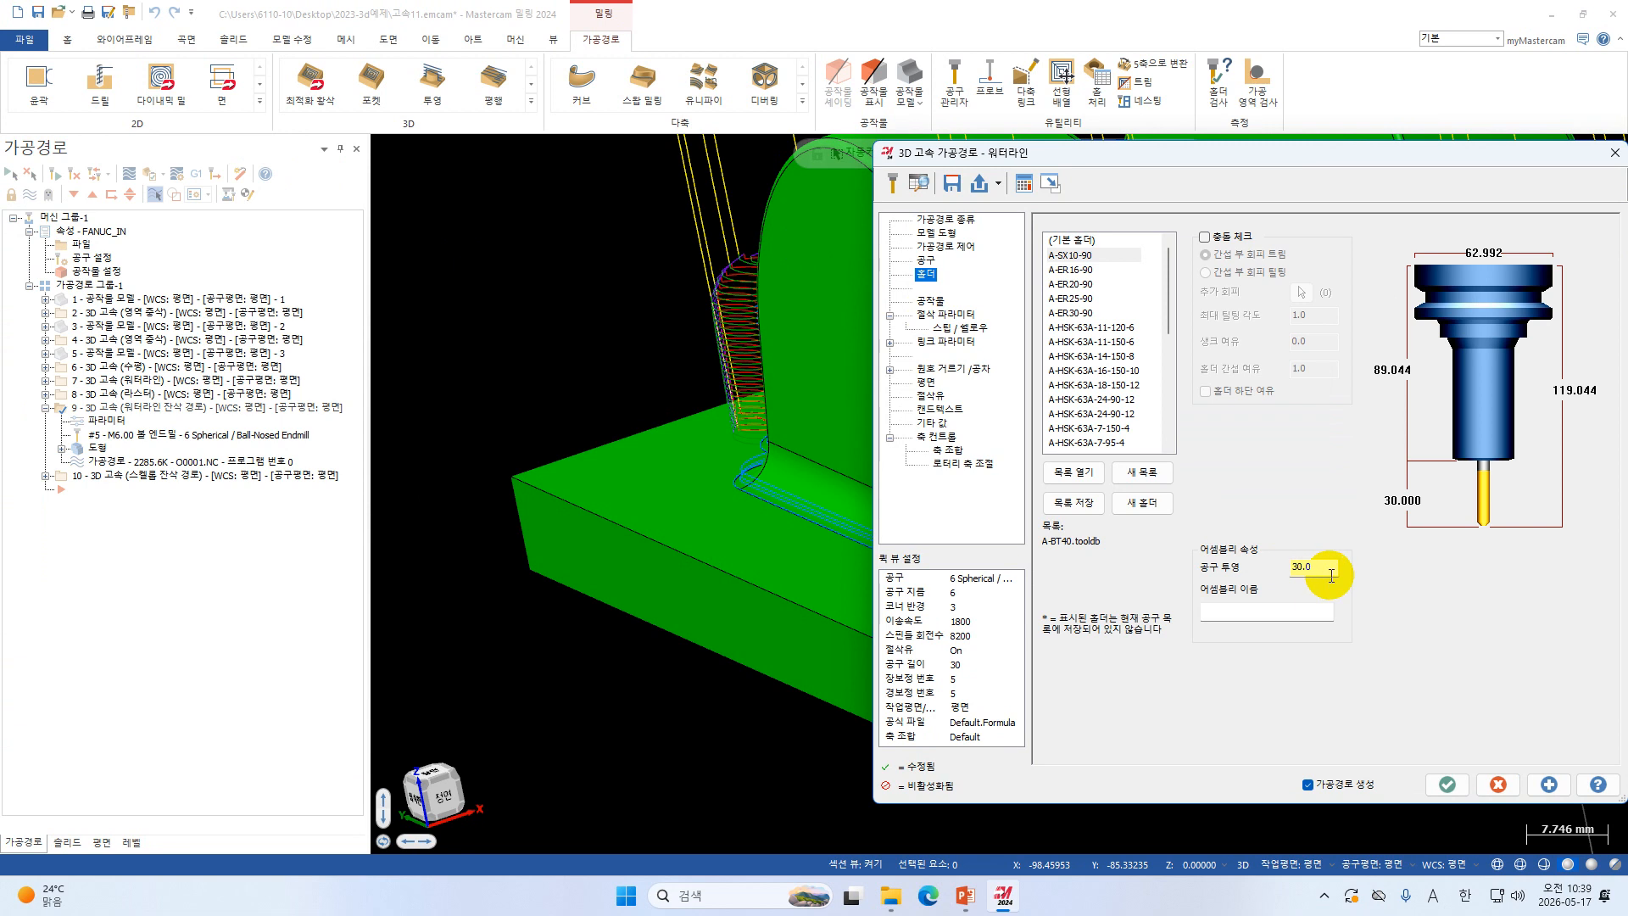
double_click(1328, 573)
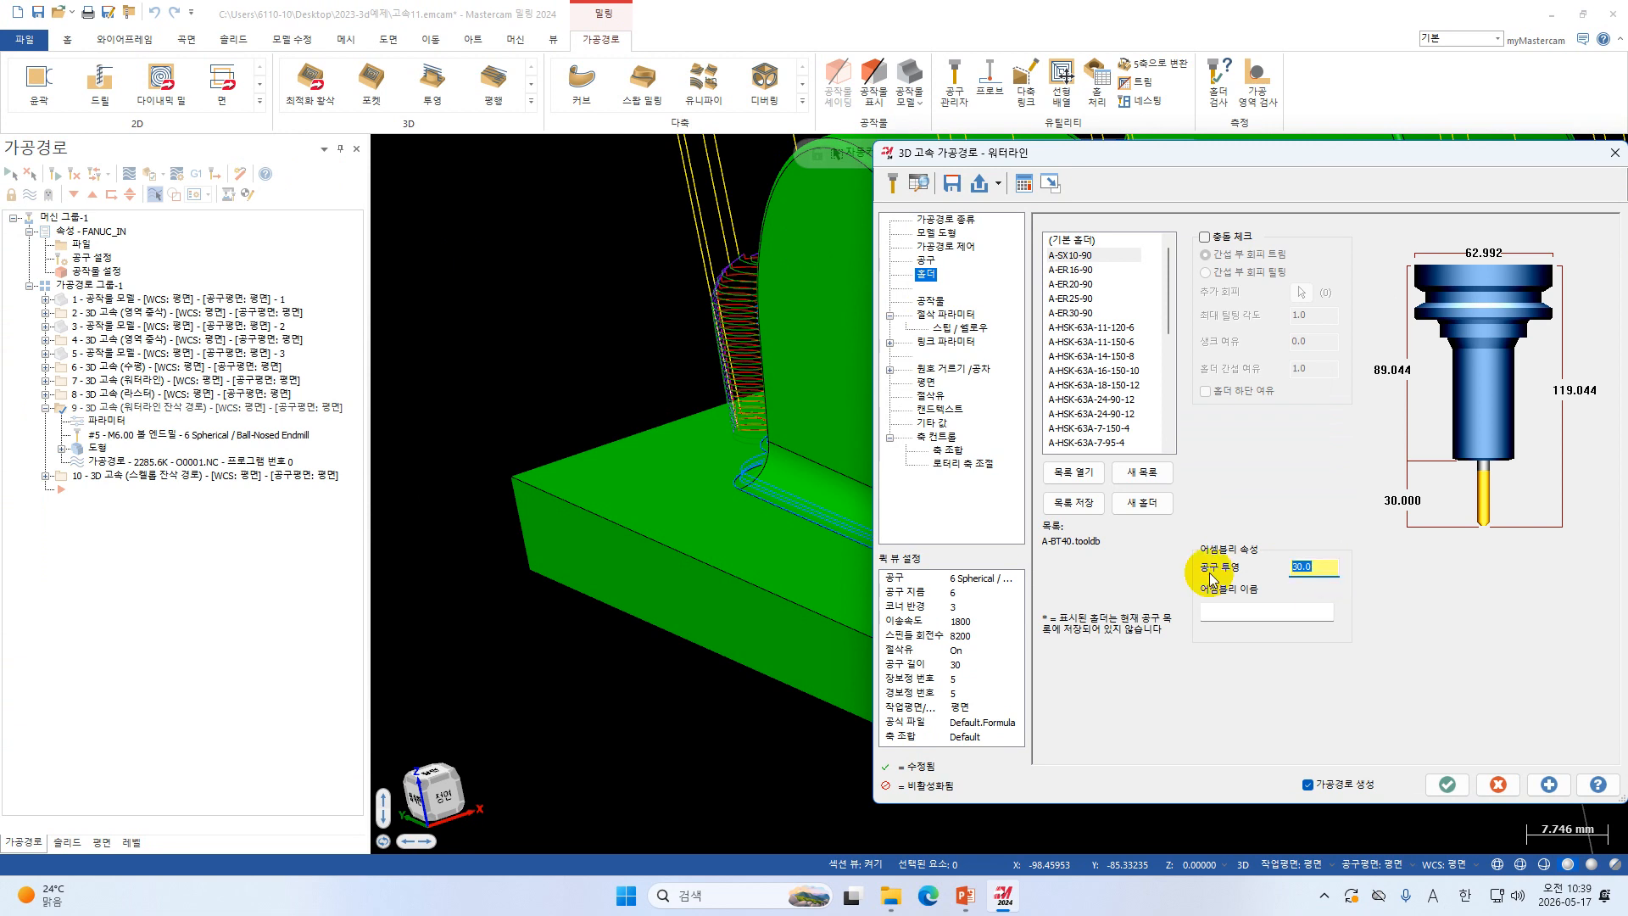
text(4)
click(1448, 782)
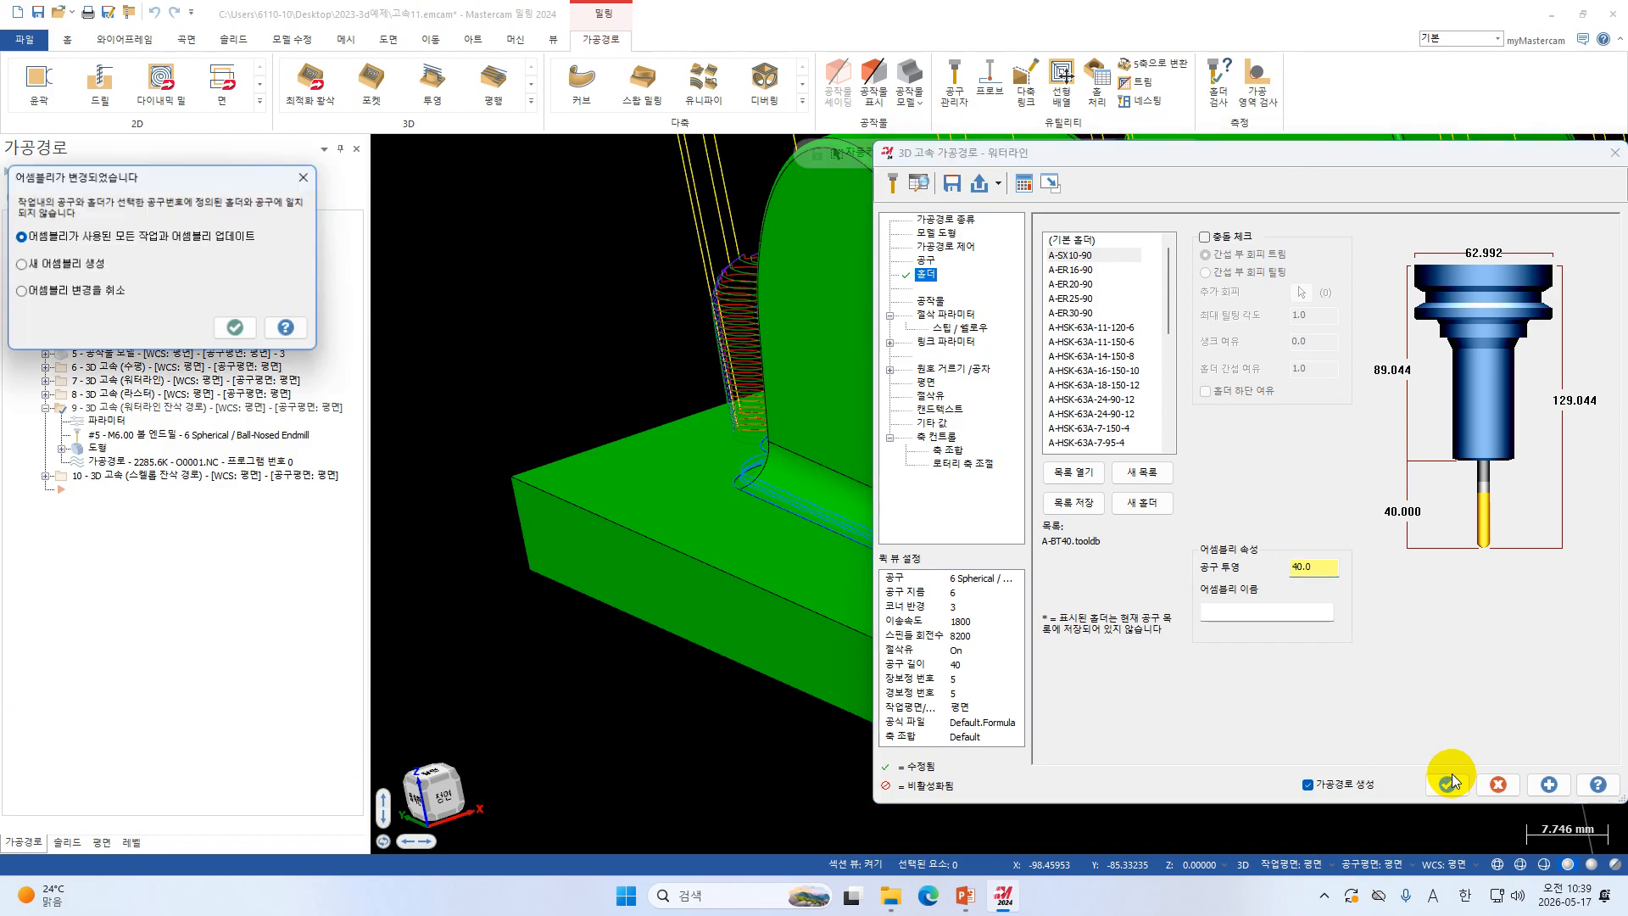
click(235, 327)
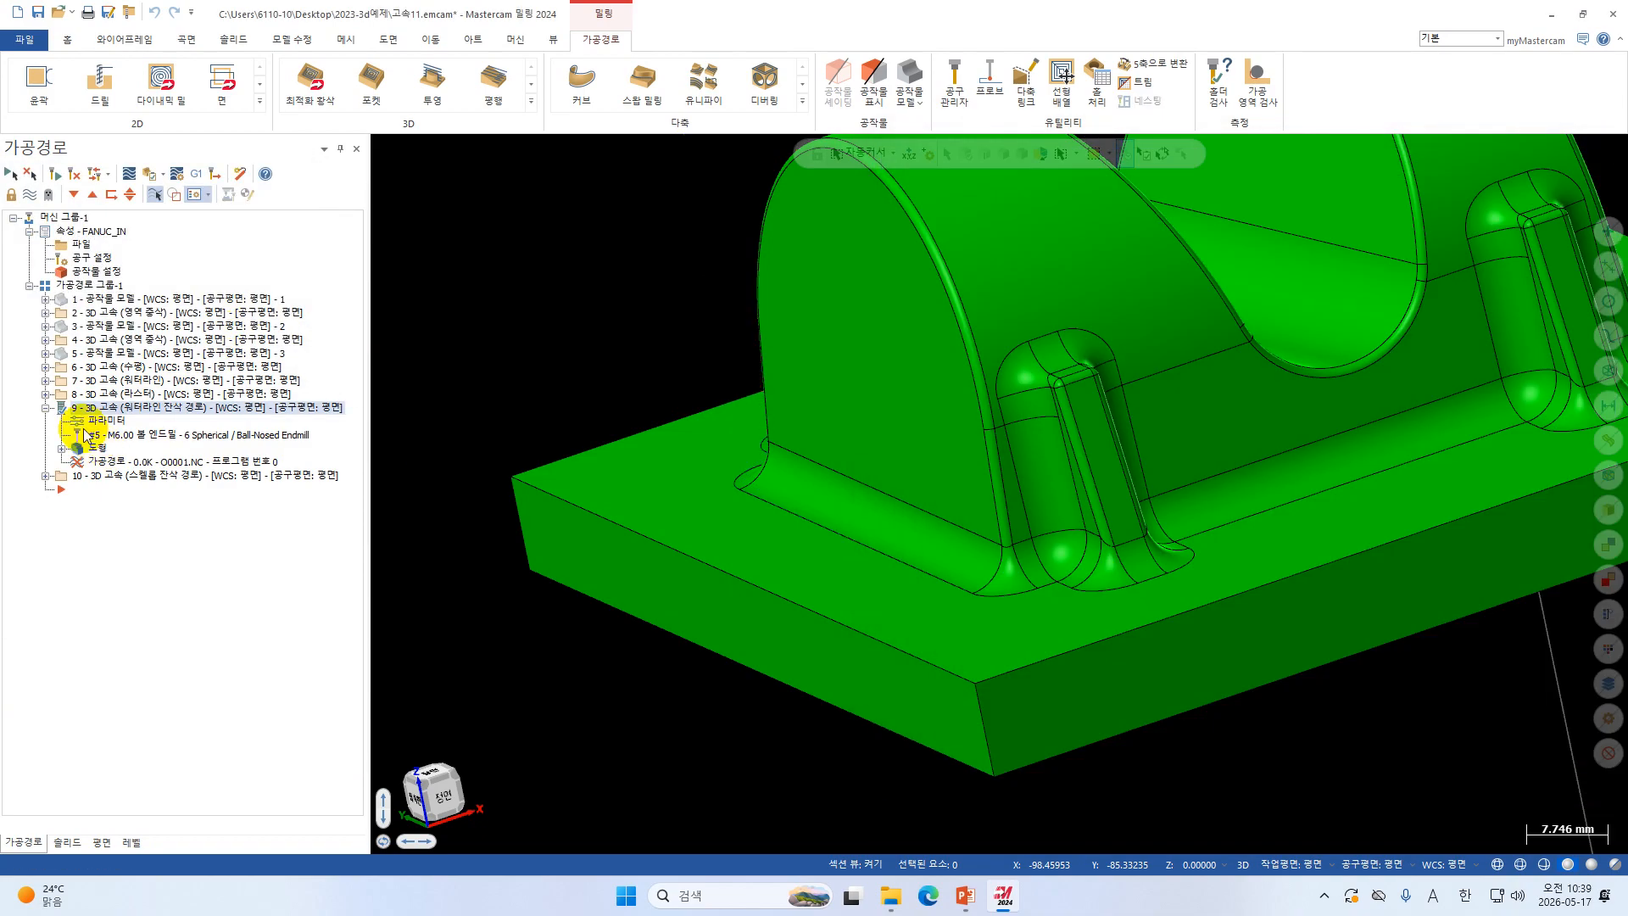
click(46, 408)
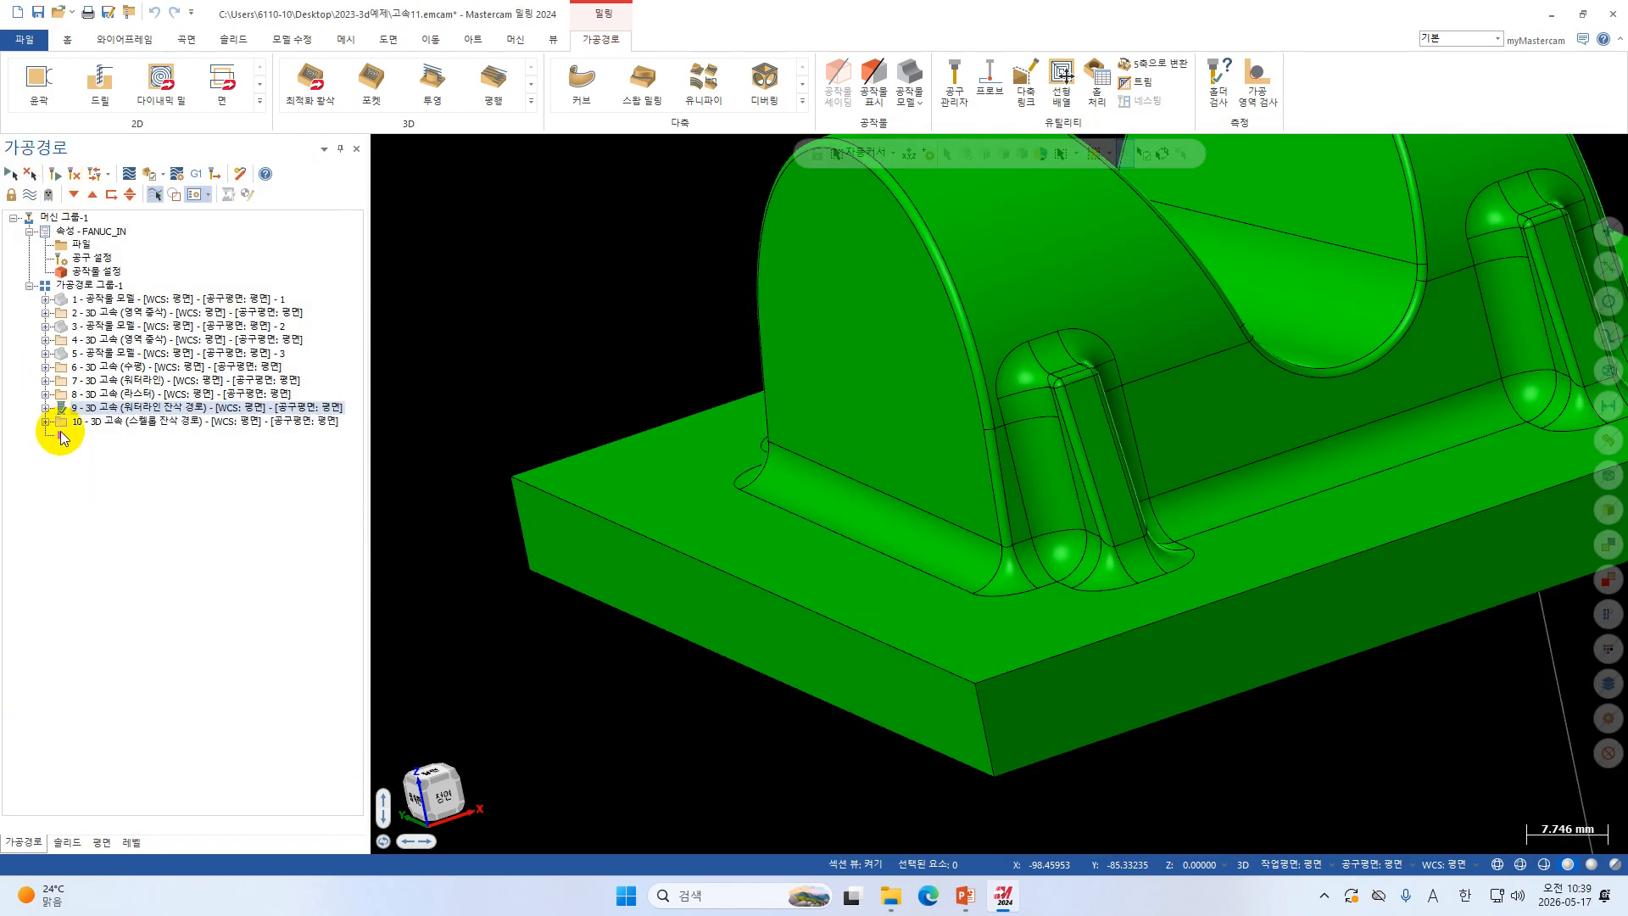
Accept the updated holder settings in rest scallop operation 10 so that its toolpath is regenerated.
click(46, 422)
click(108, 435)
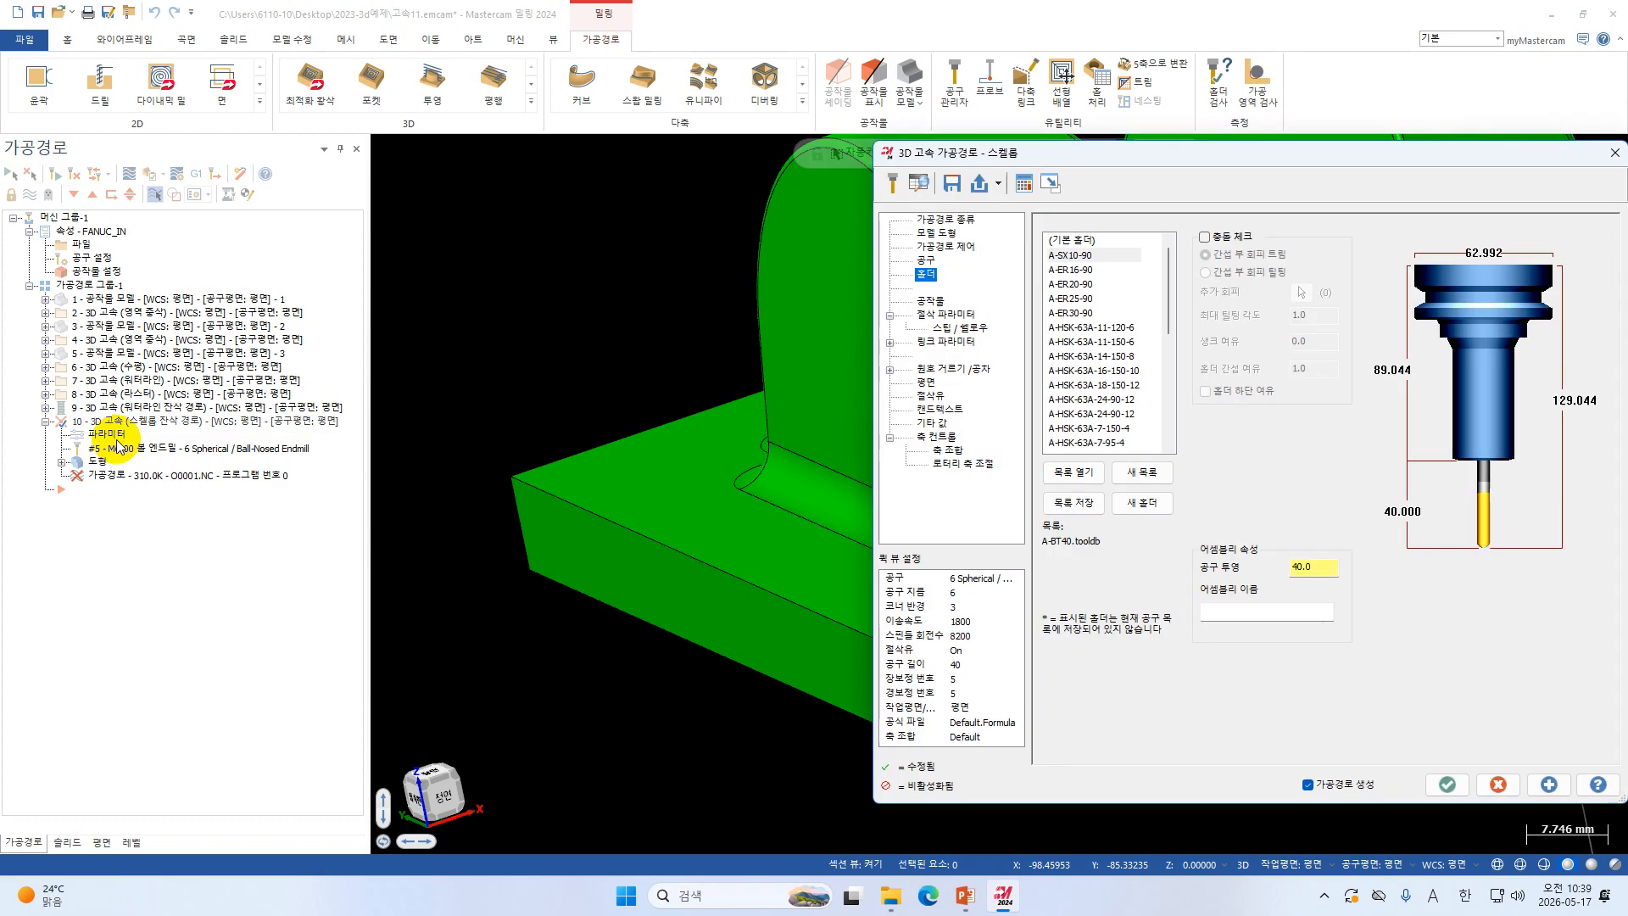
click(1447, 783)
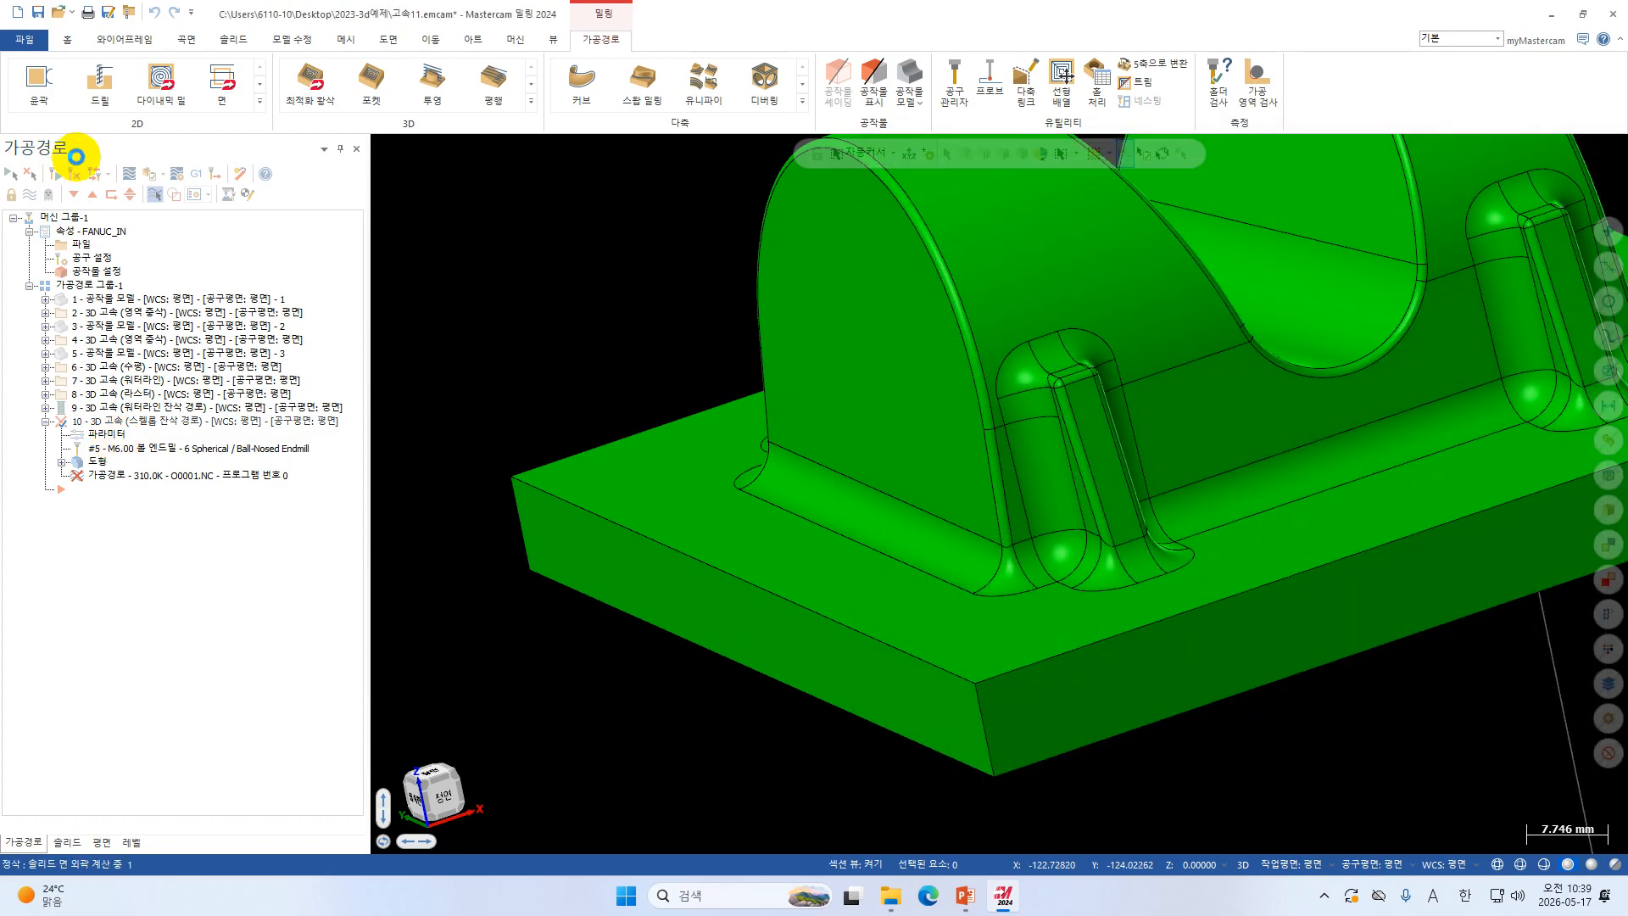
click(47, 422)
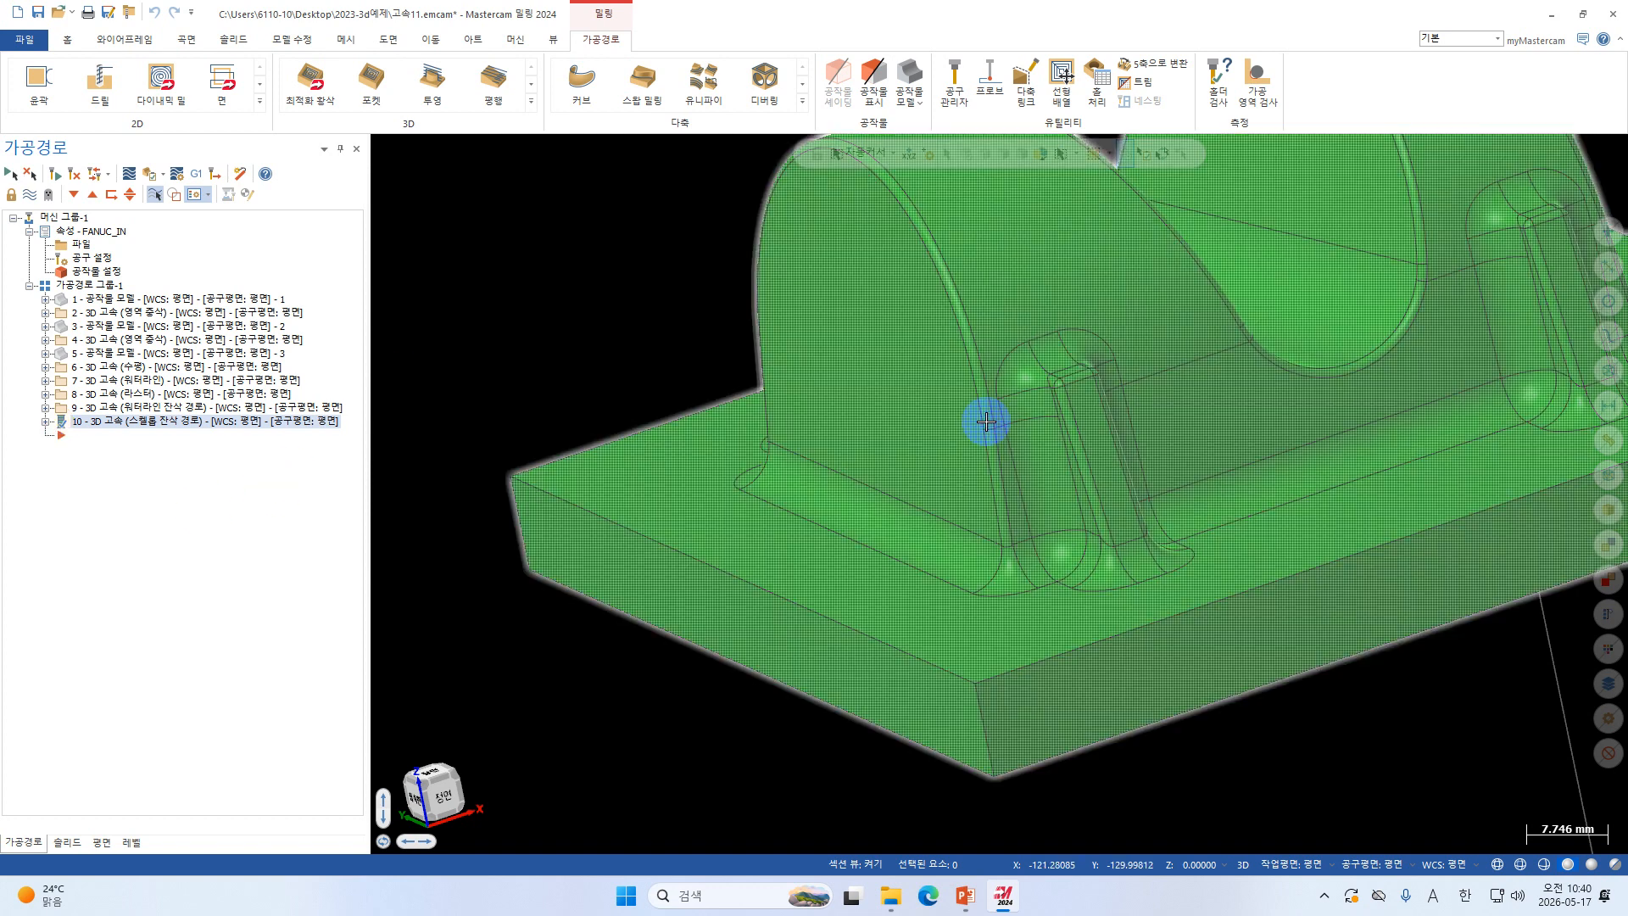
scroll(712, 491, down, 4)
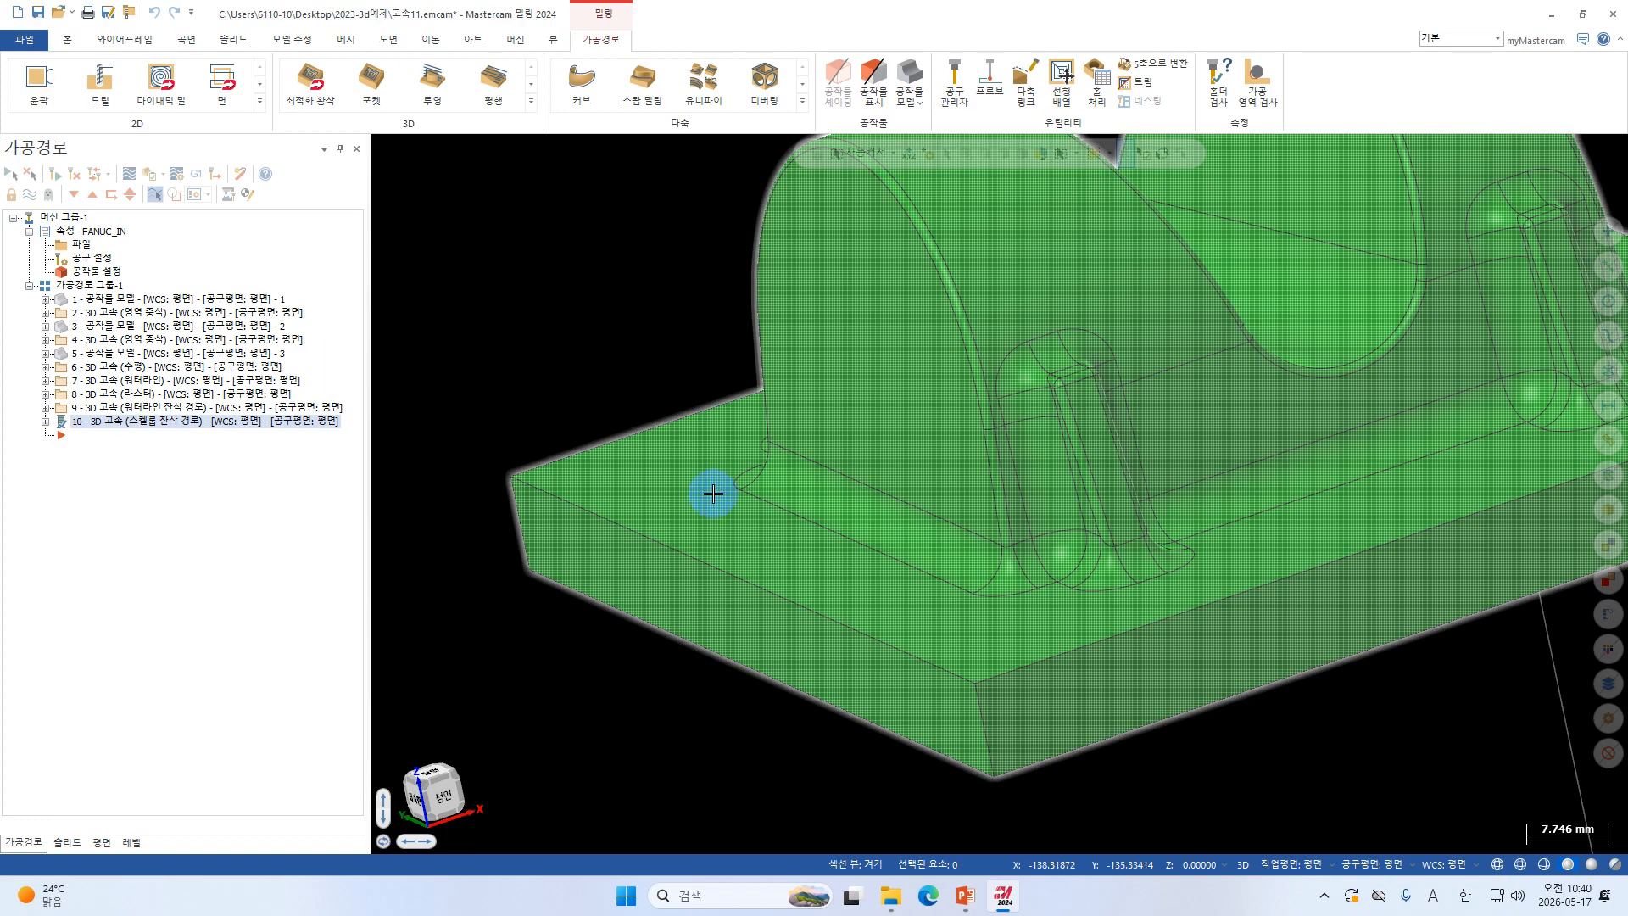
scroll(770, 520, up, 1)
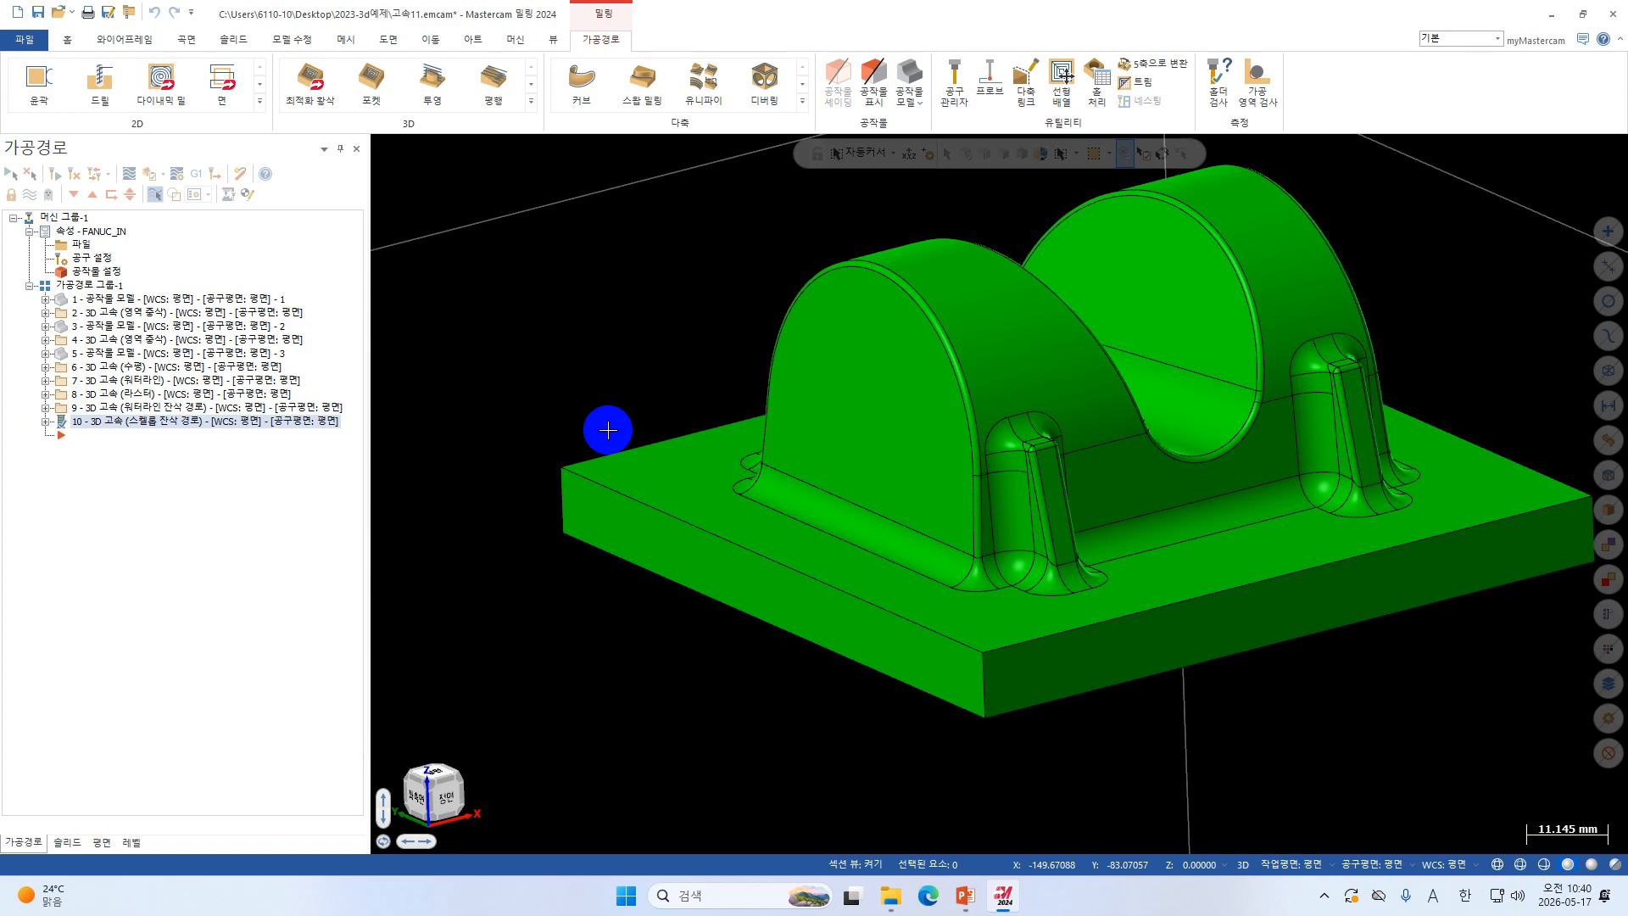
click(343, 429)
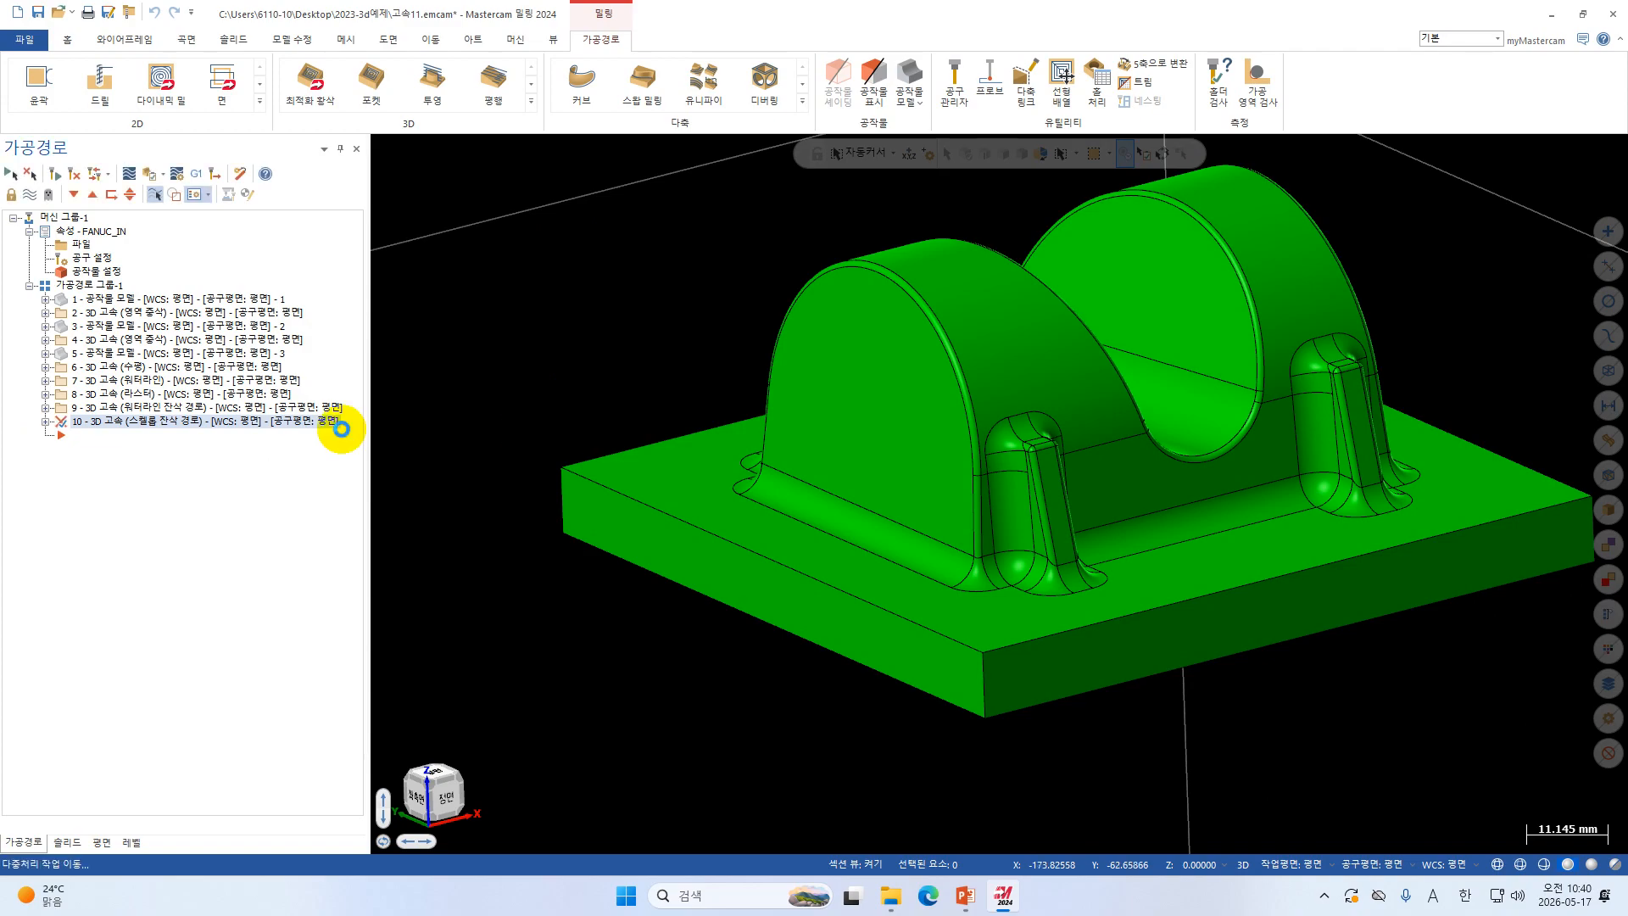
Display the toolpaths of operations 6 through 10 together on the part.
click(91, 369)
shift+click(186, 424)
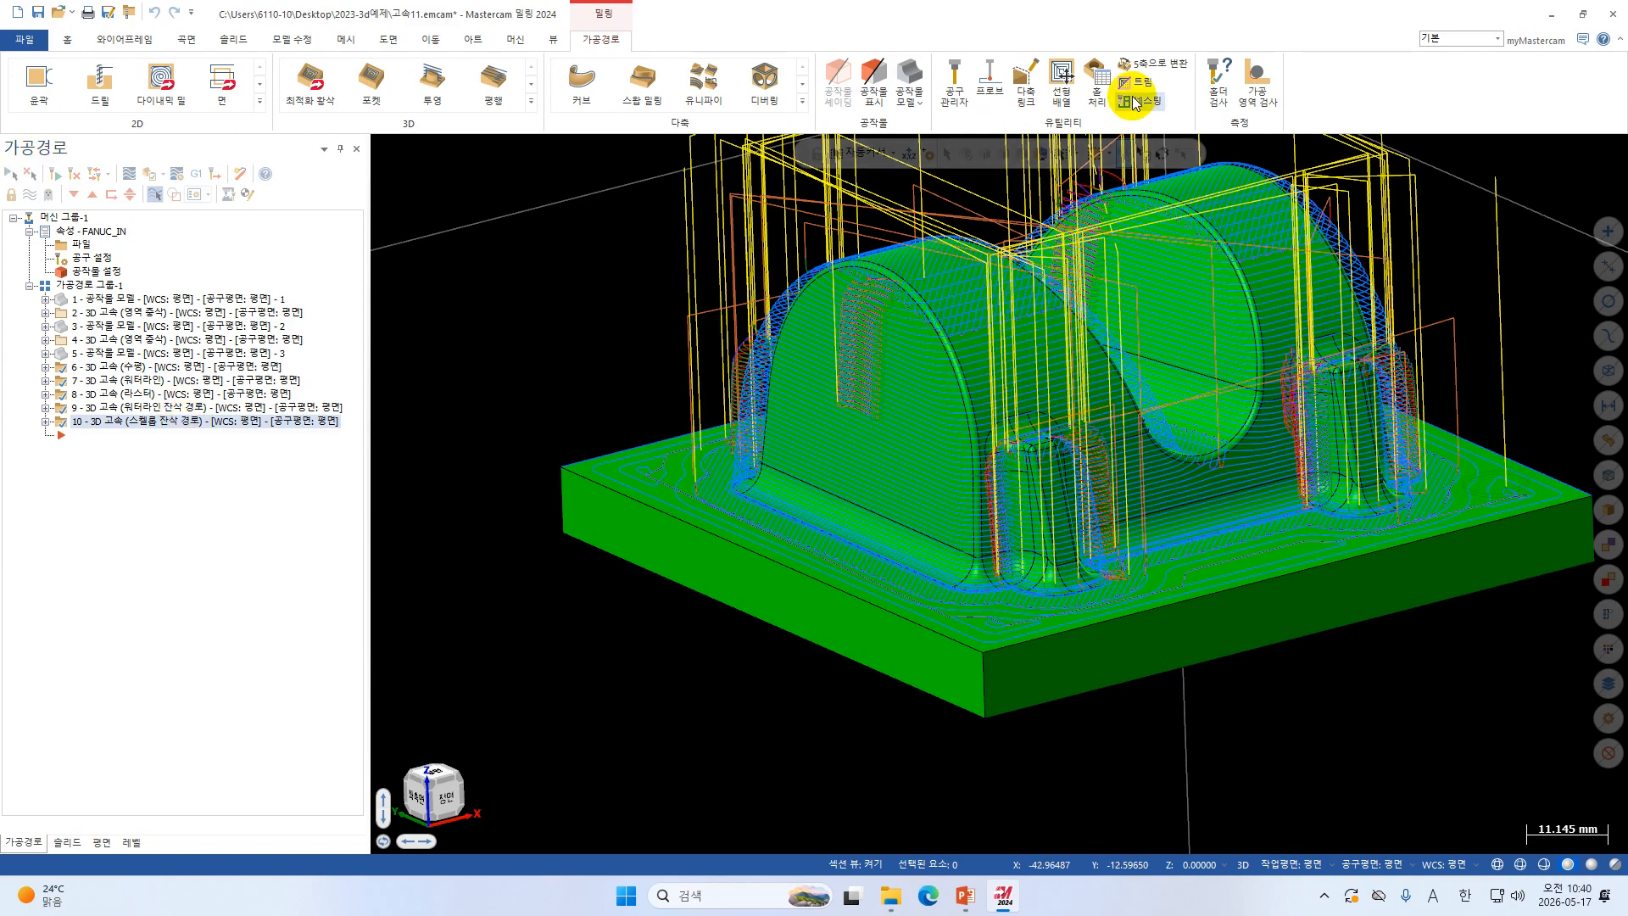
click(1253, 86)
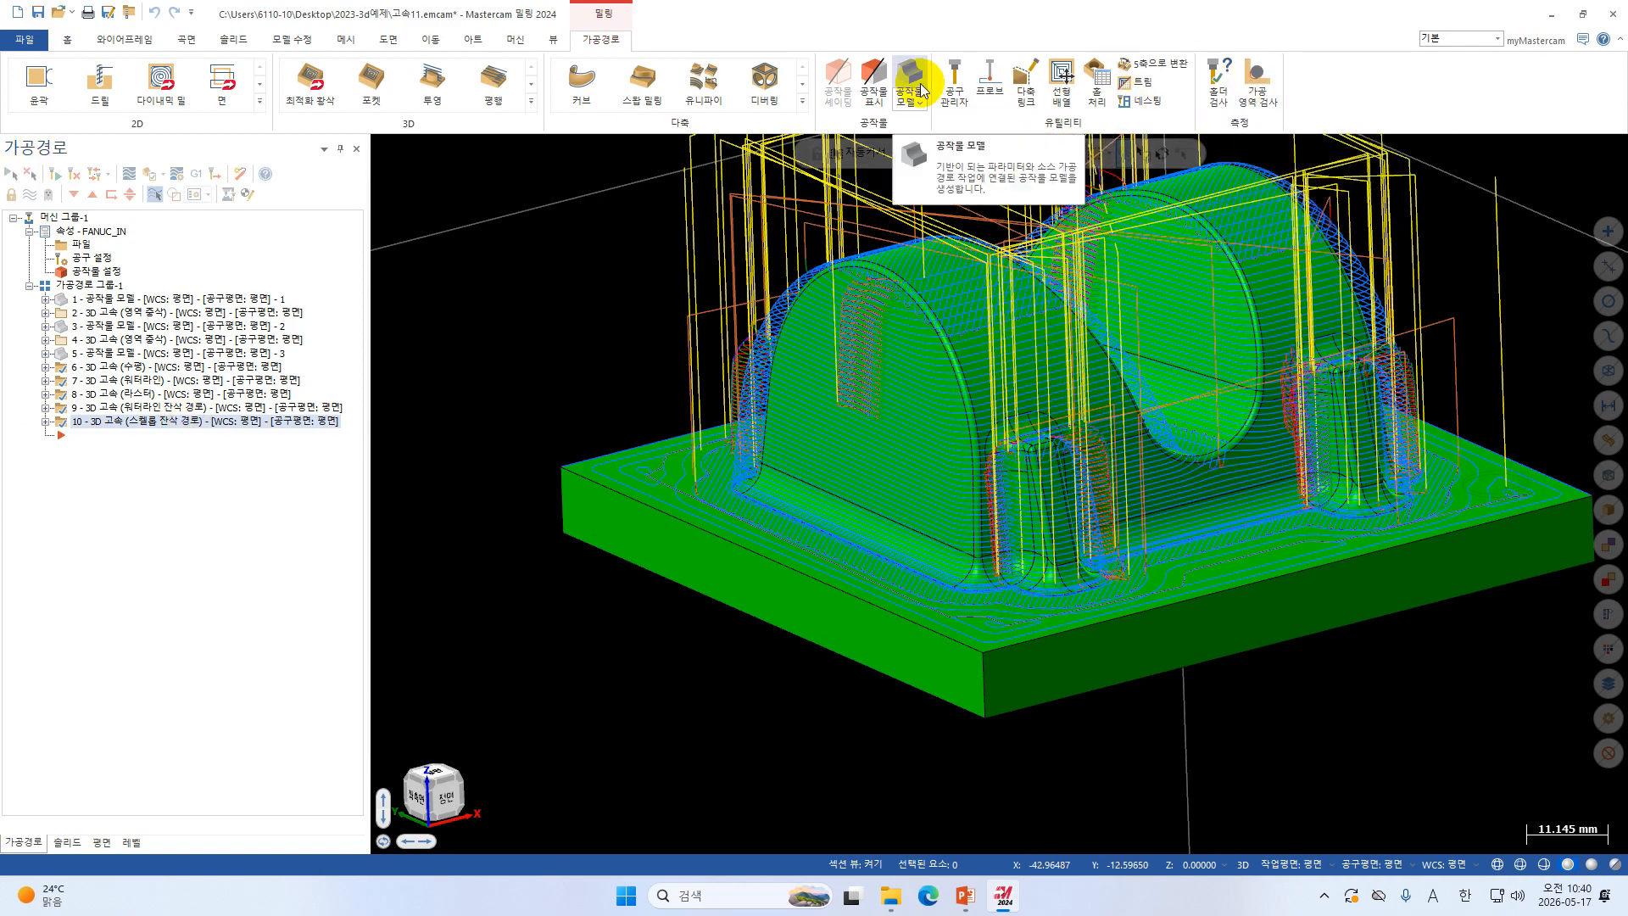
Define a new stock model that starts from stock model 3 and uses operations 6 through 10 as source operations.
click(911, 85)
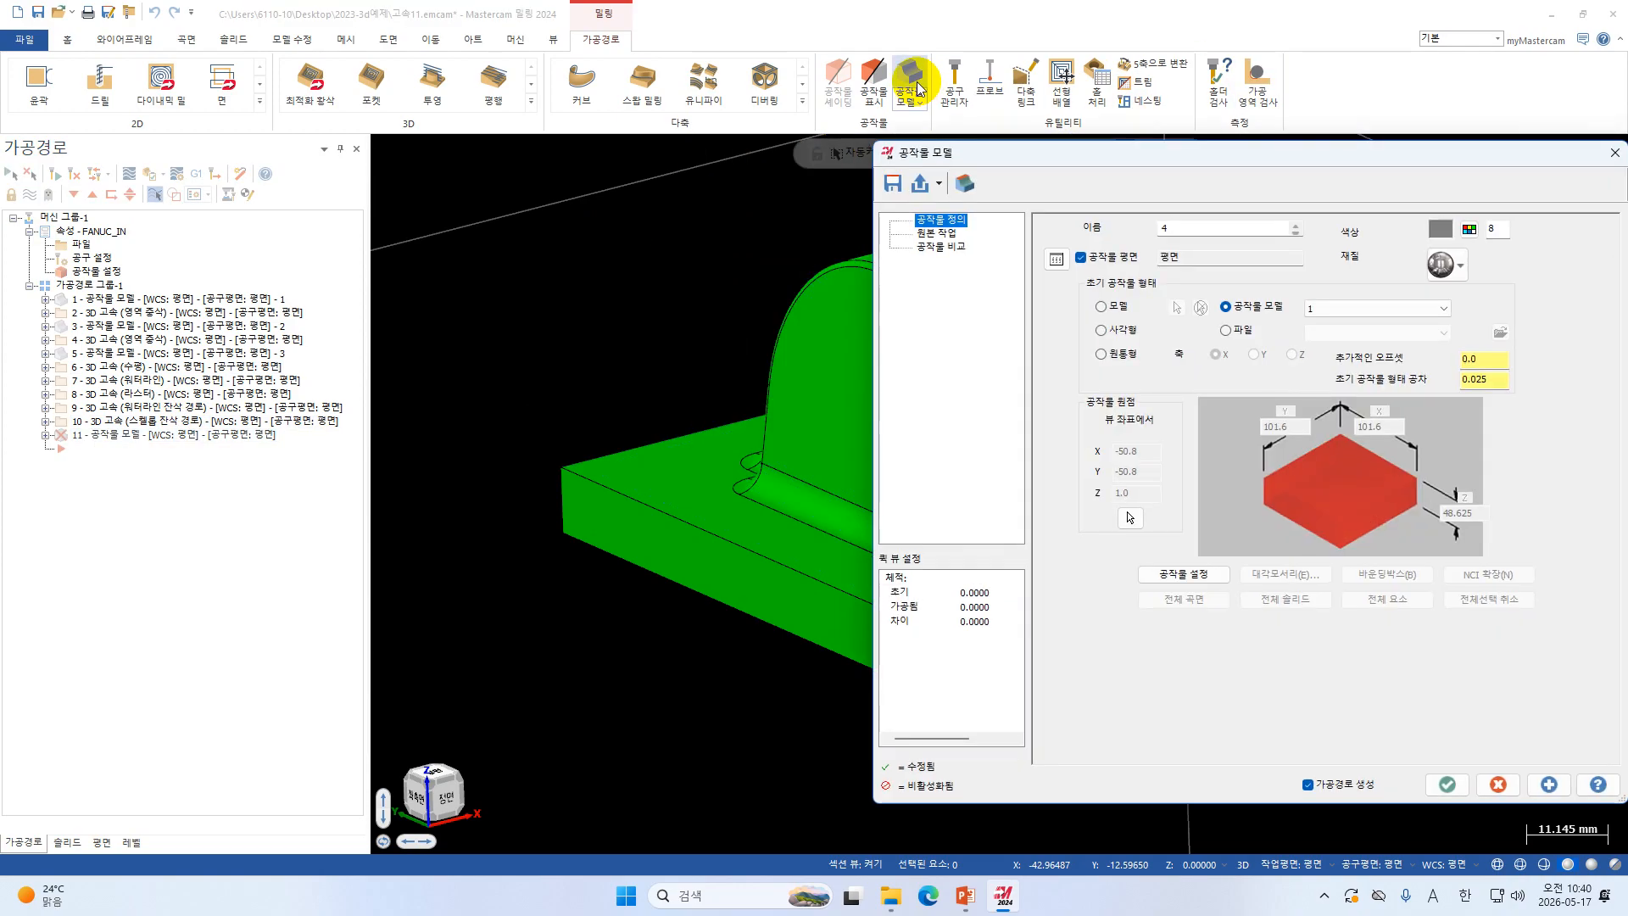
click(1369, 311)
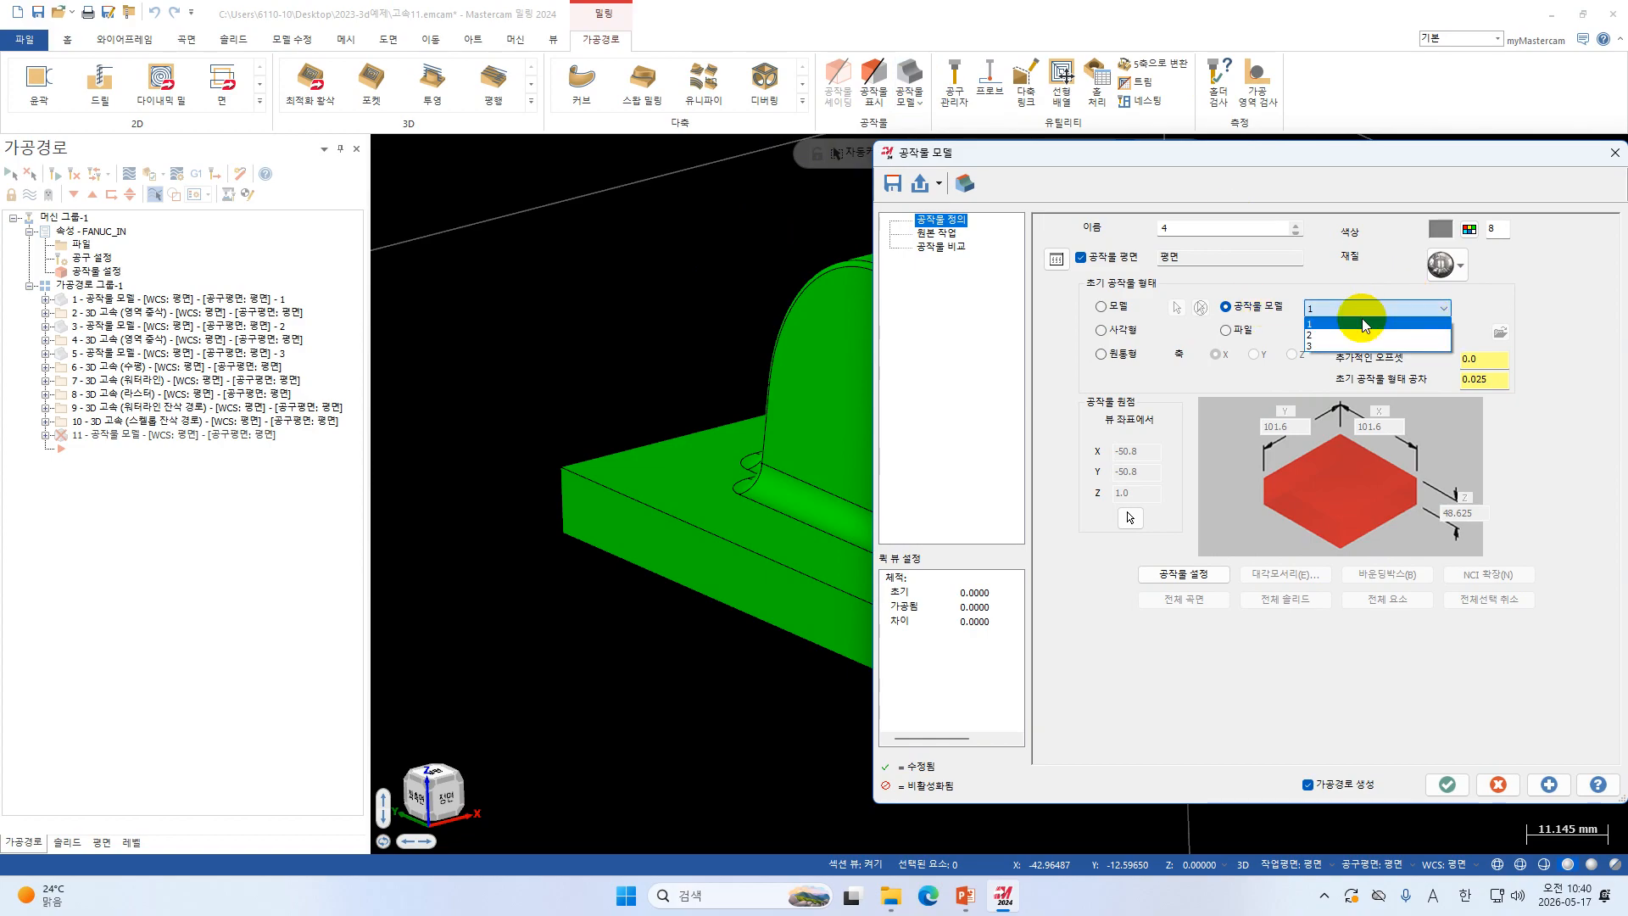
click(1319, 346)
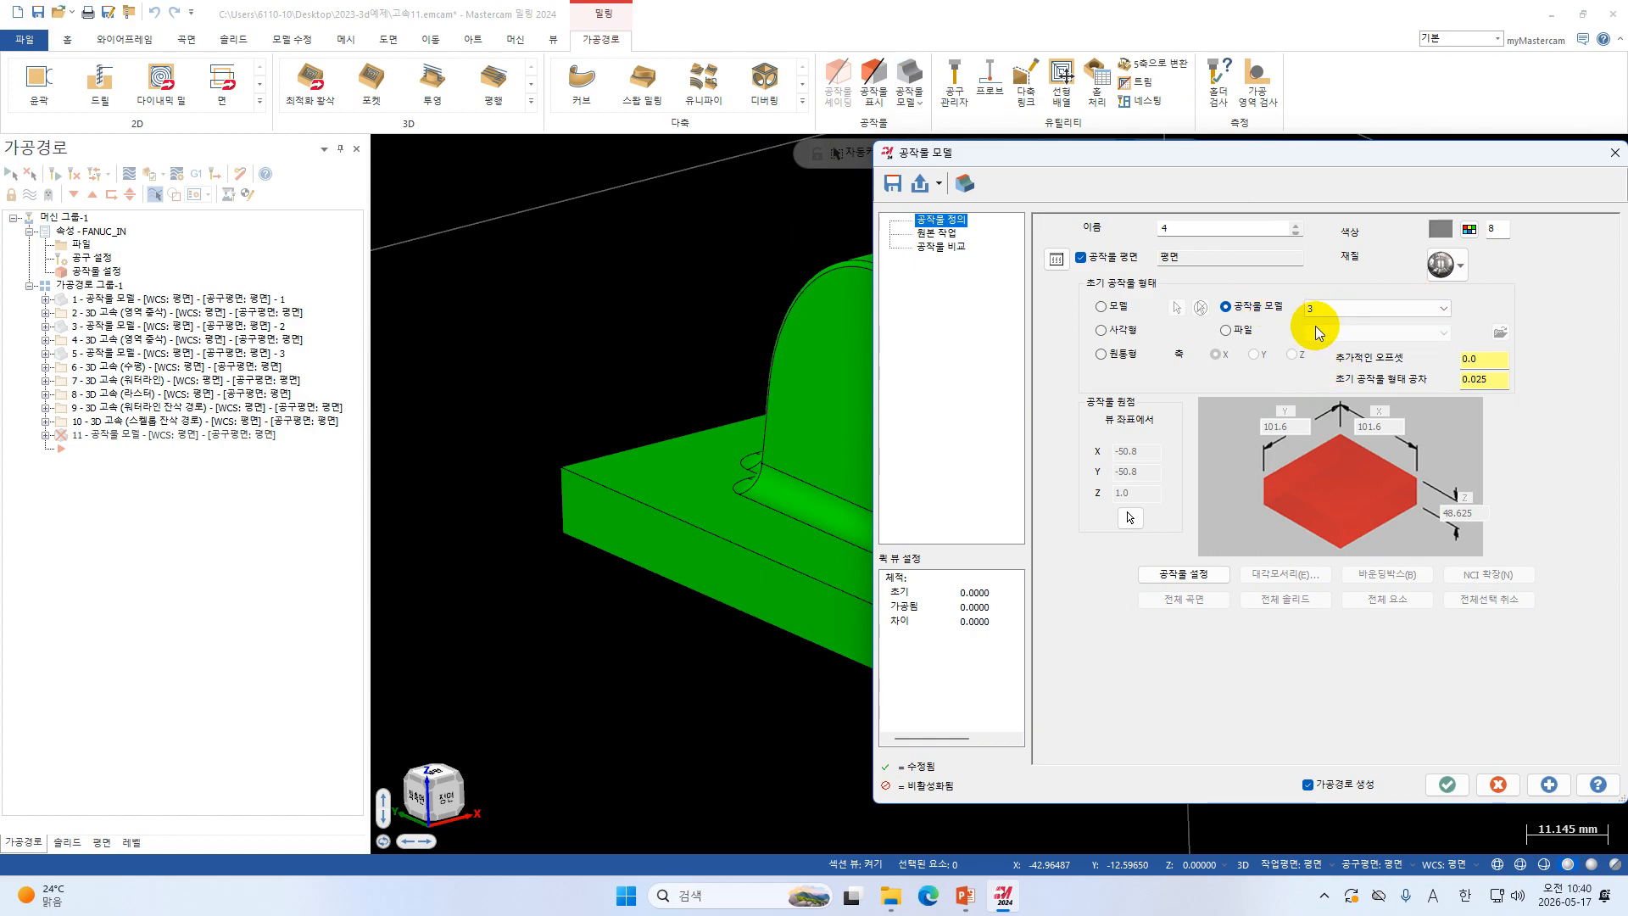
click(936, 234)
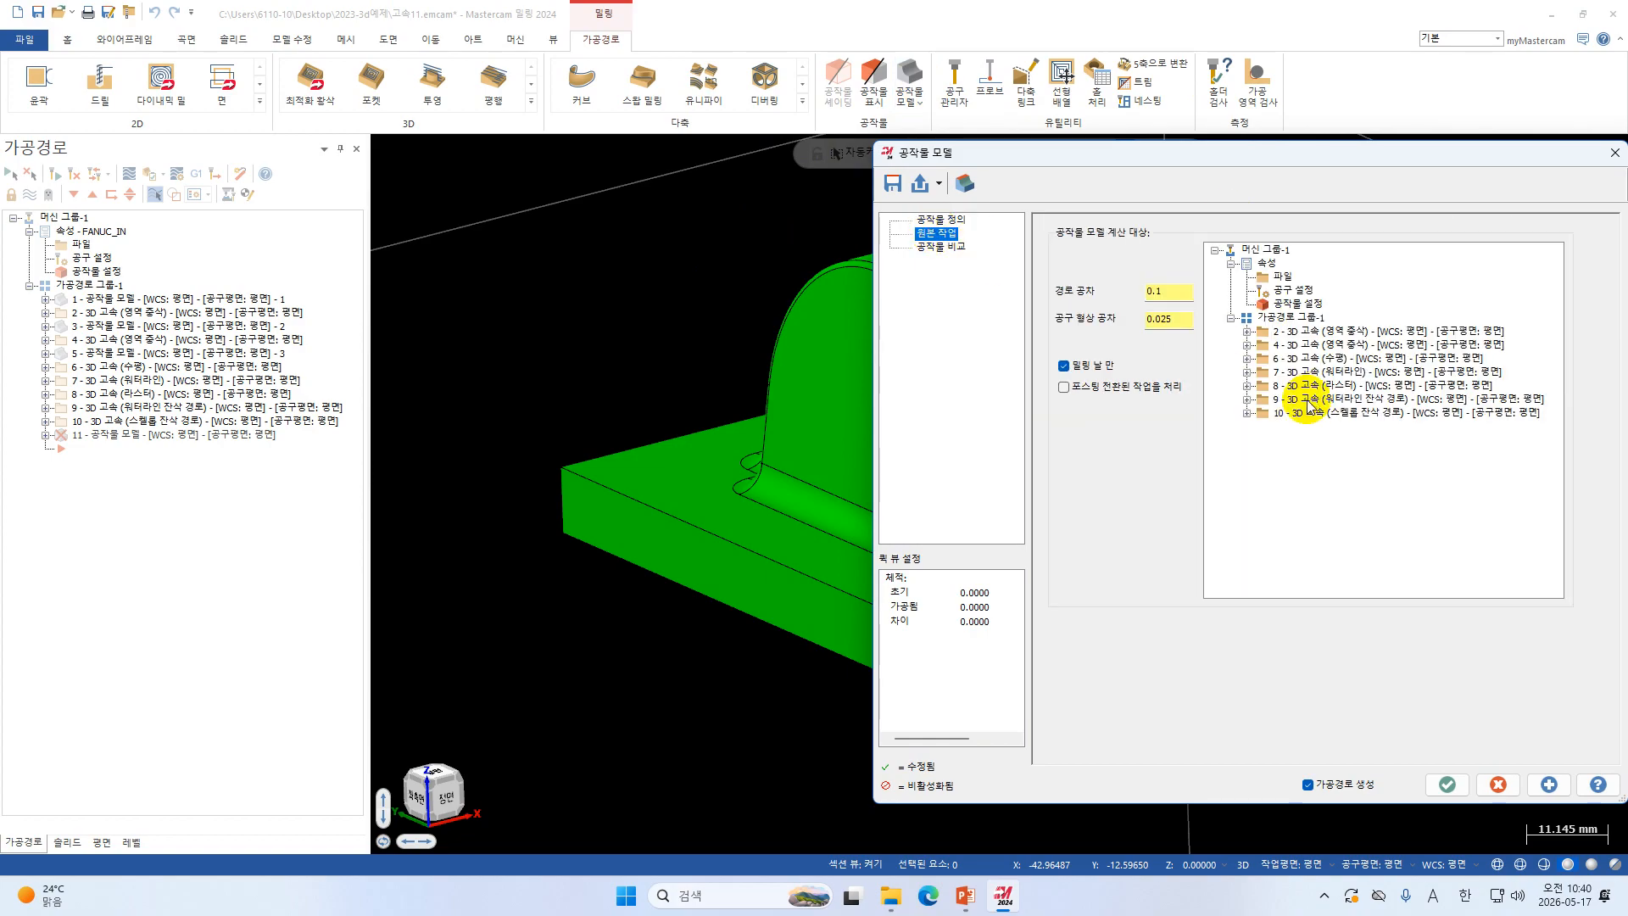
click(1285, 359)
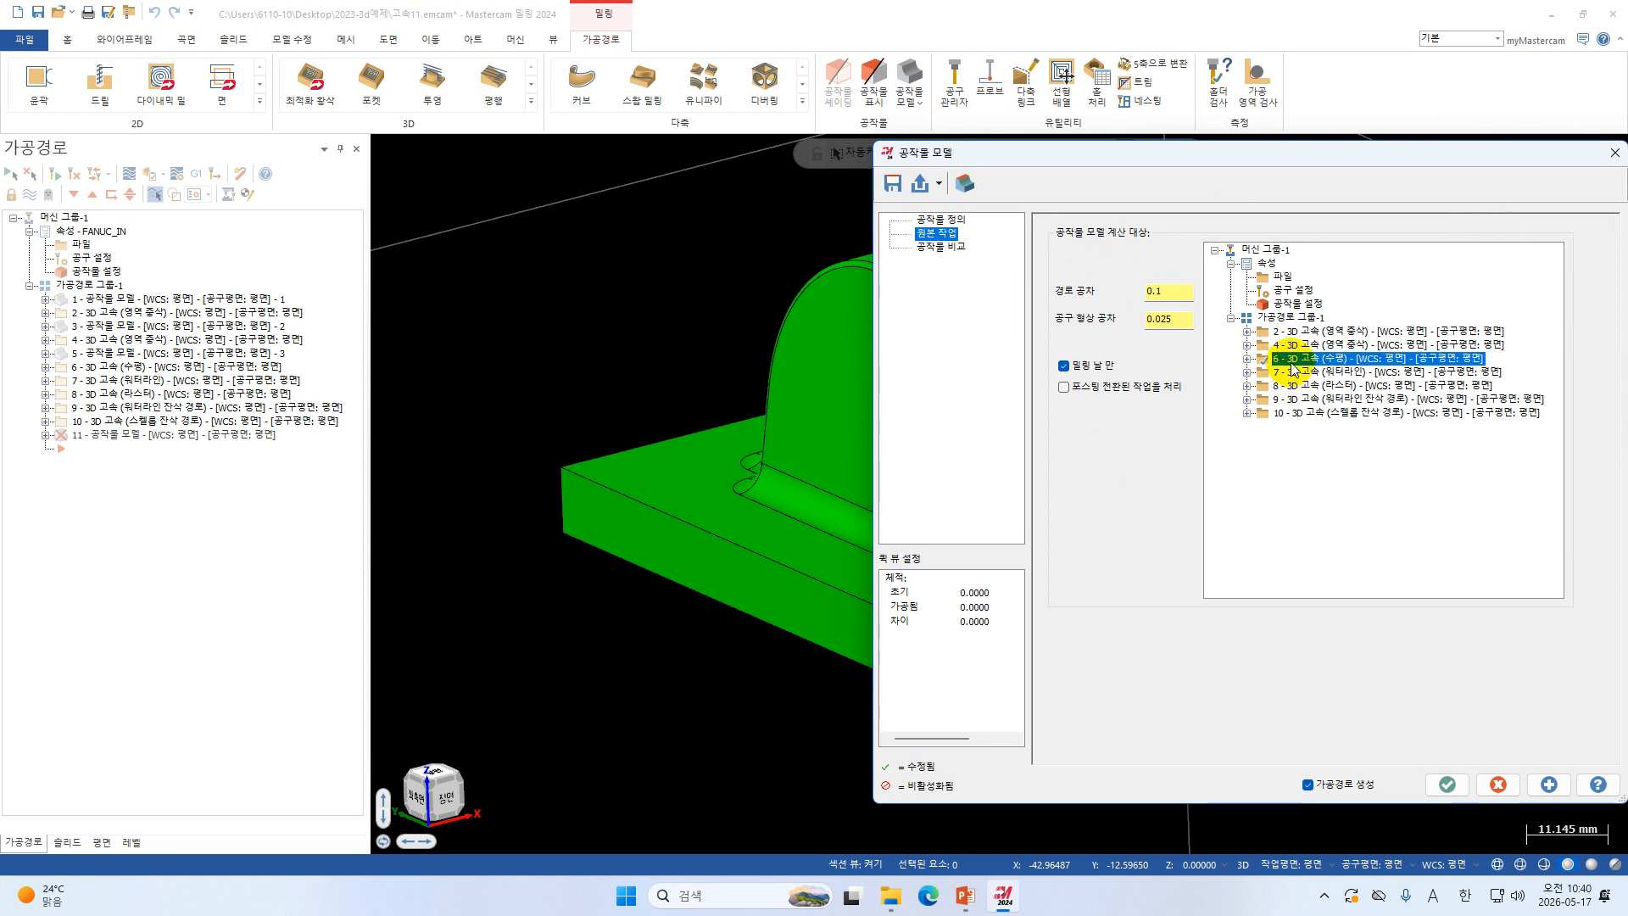
shift+click(1319, 413)
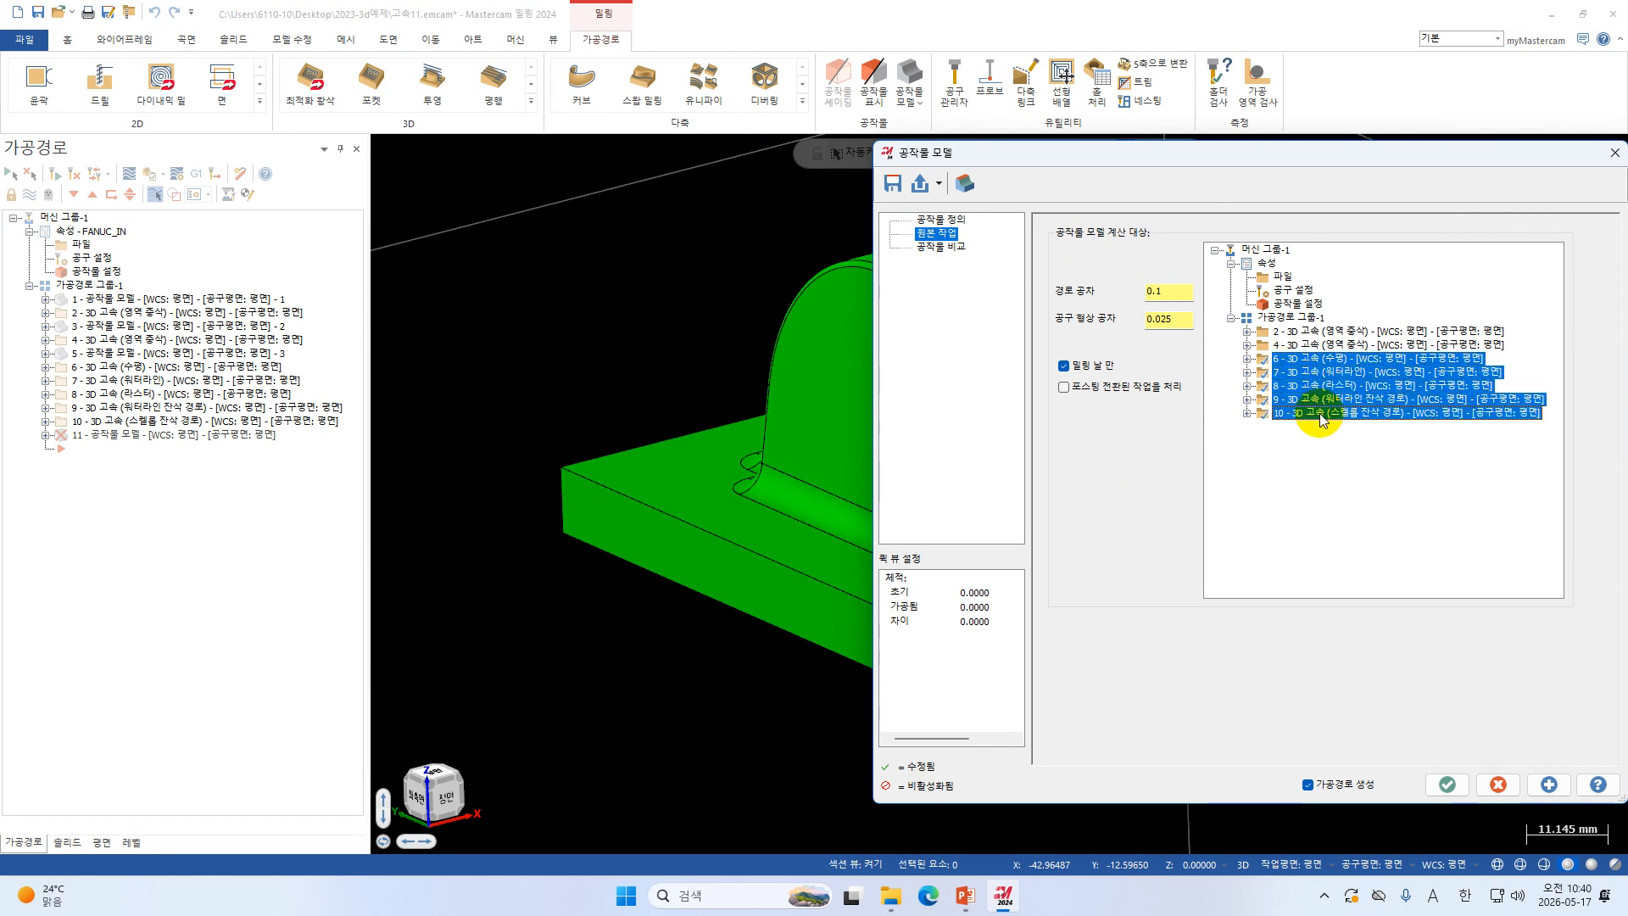
Enable stock comparison using the whole solid part as the part model, and generate the new stock model.
click(941, 248)
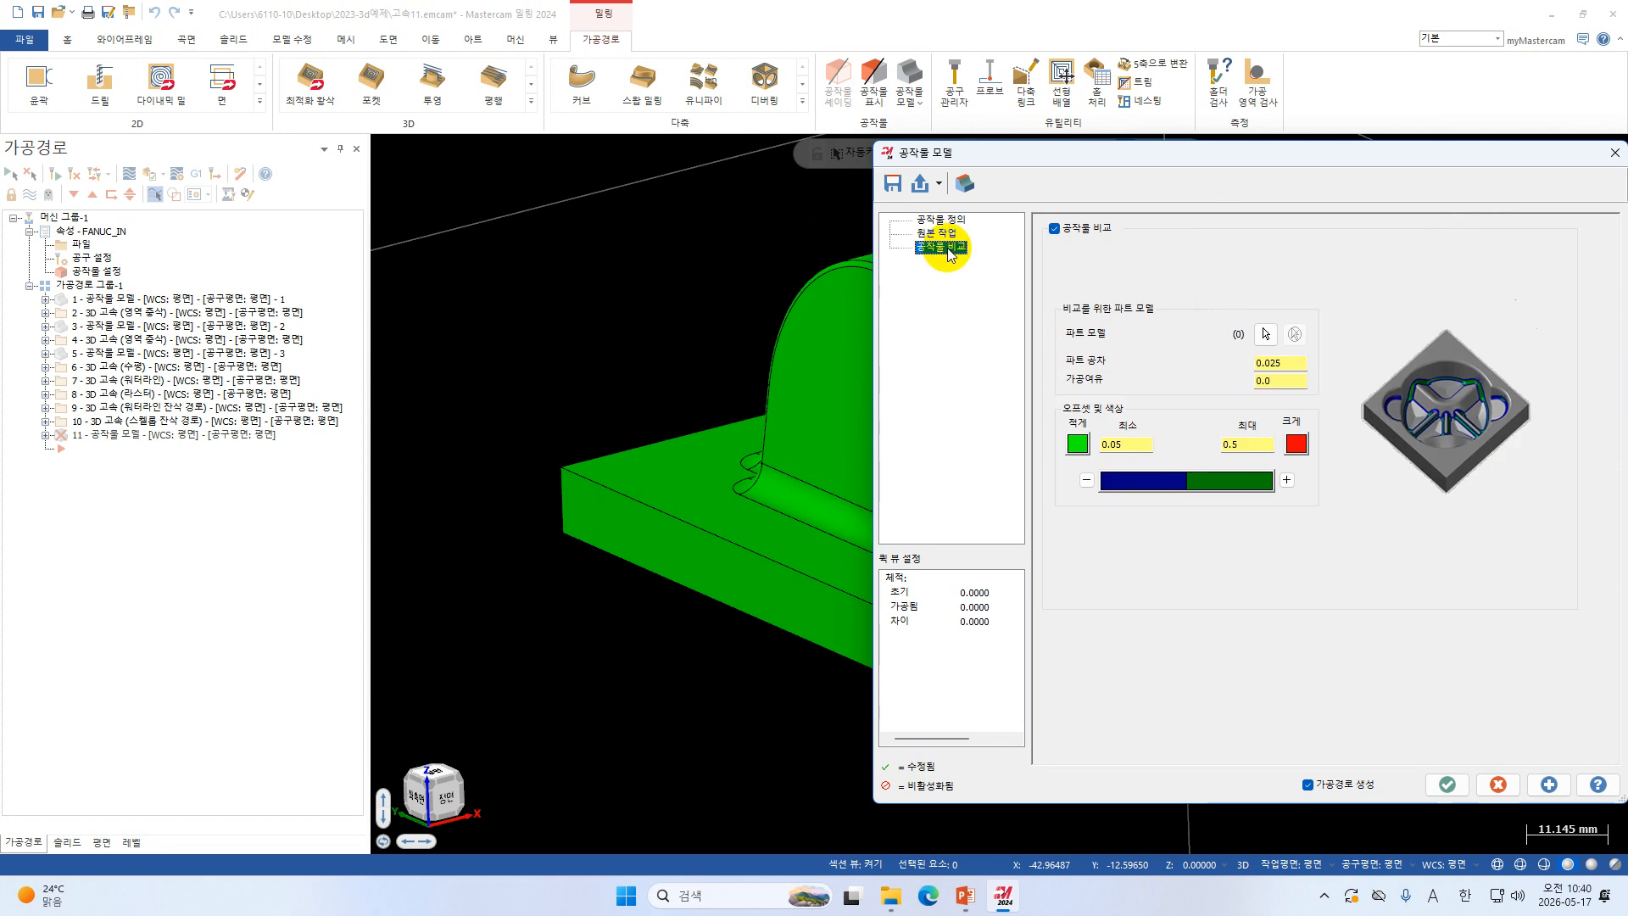
click(1265, 333)
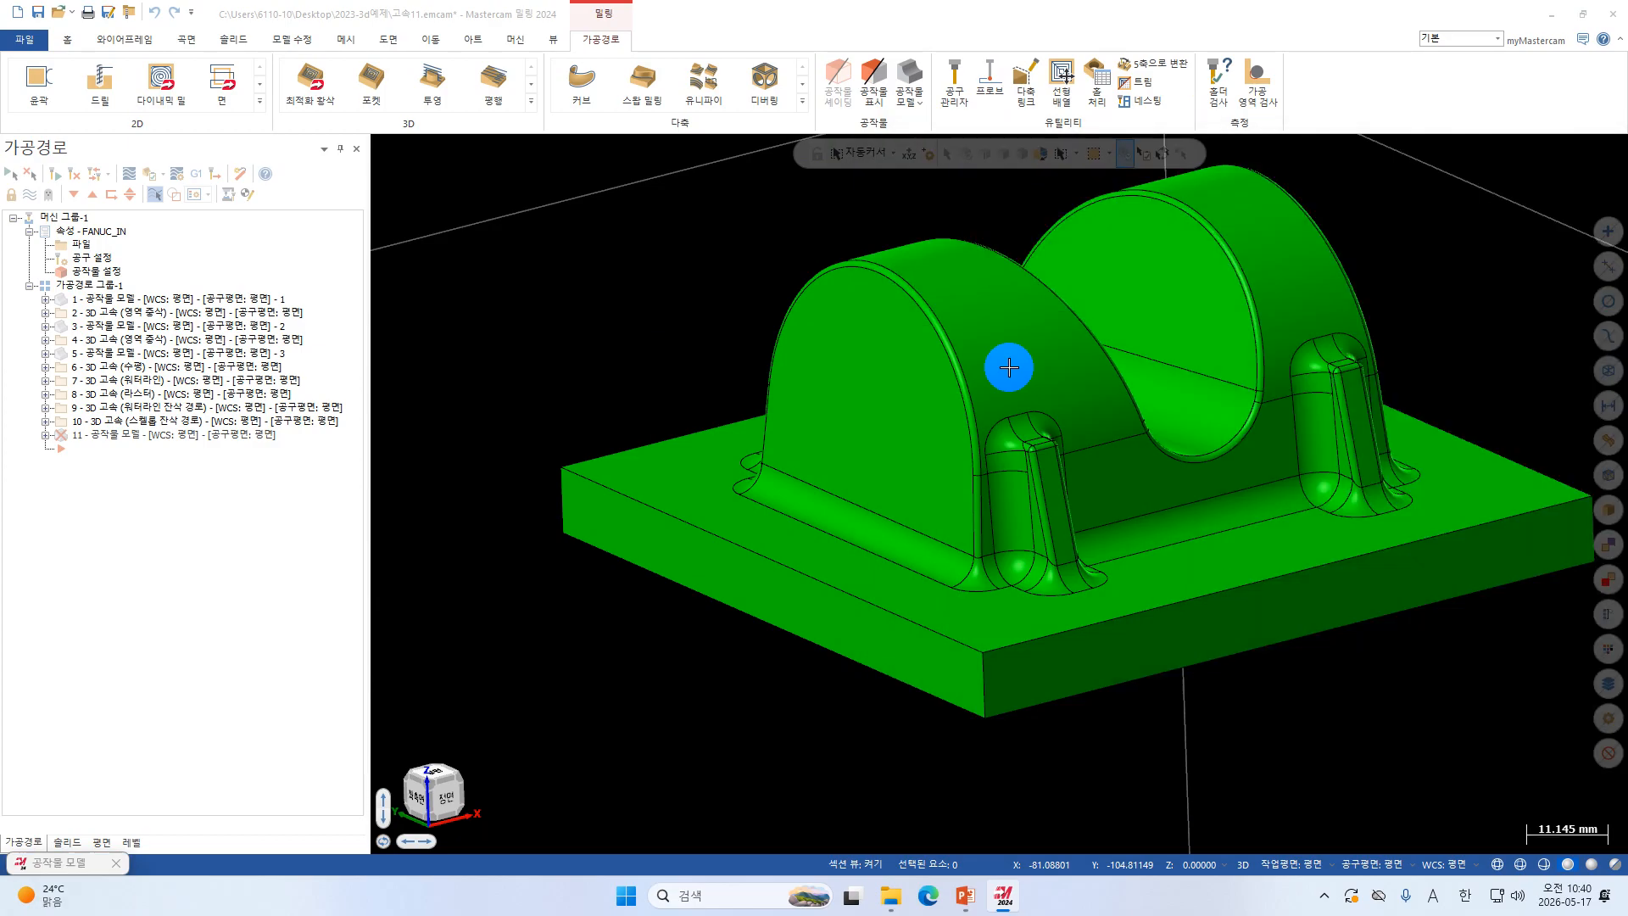
click(1009, 367)
click(951, 188)
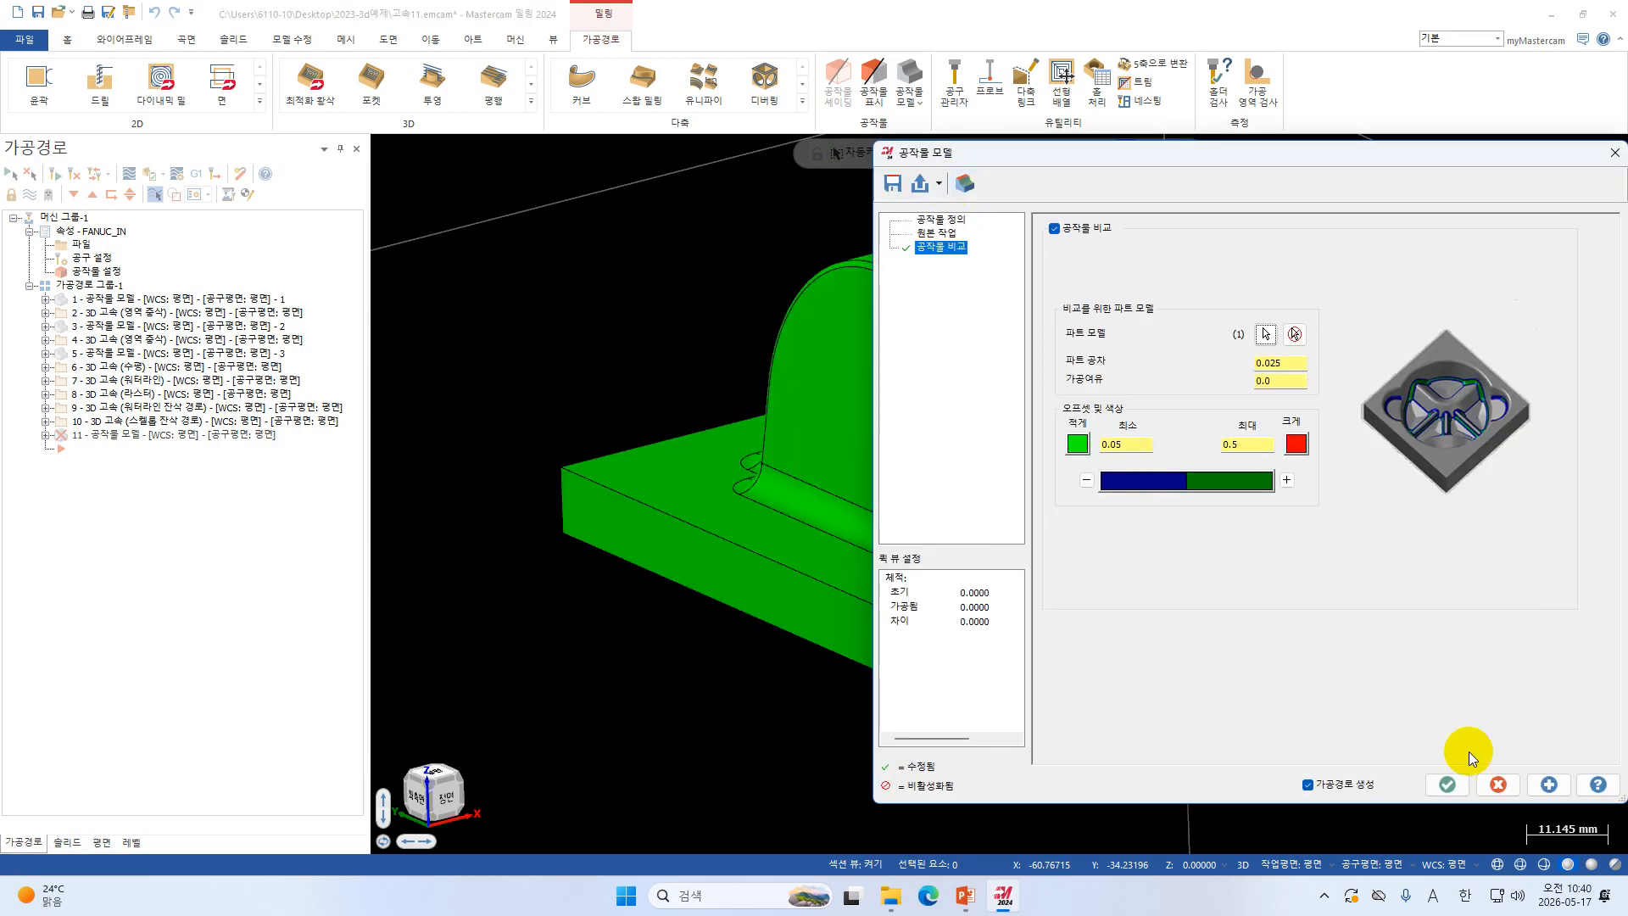
click(1447, 785)
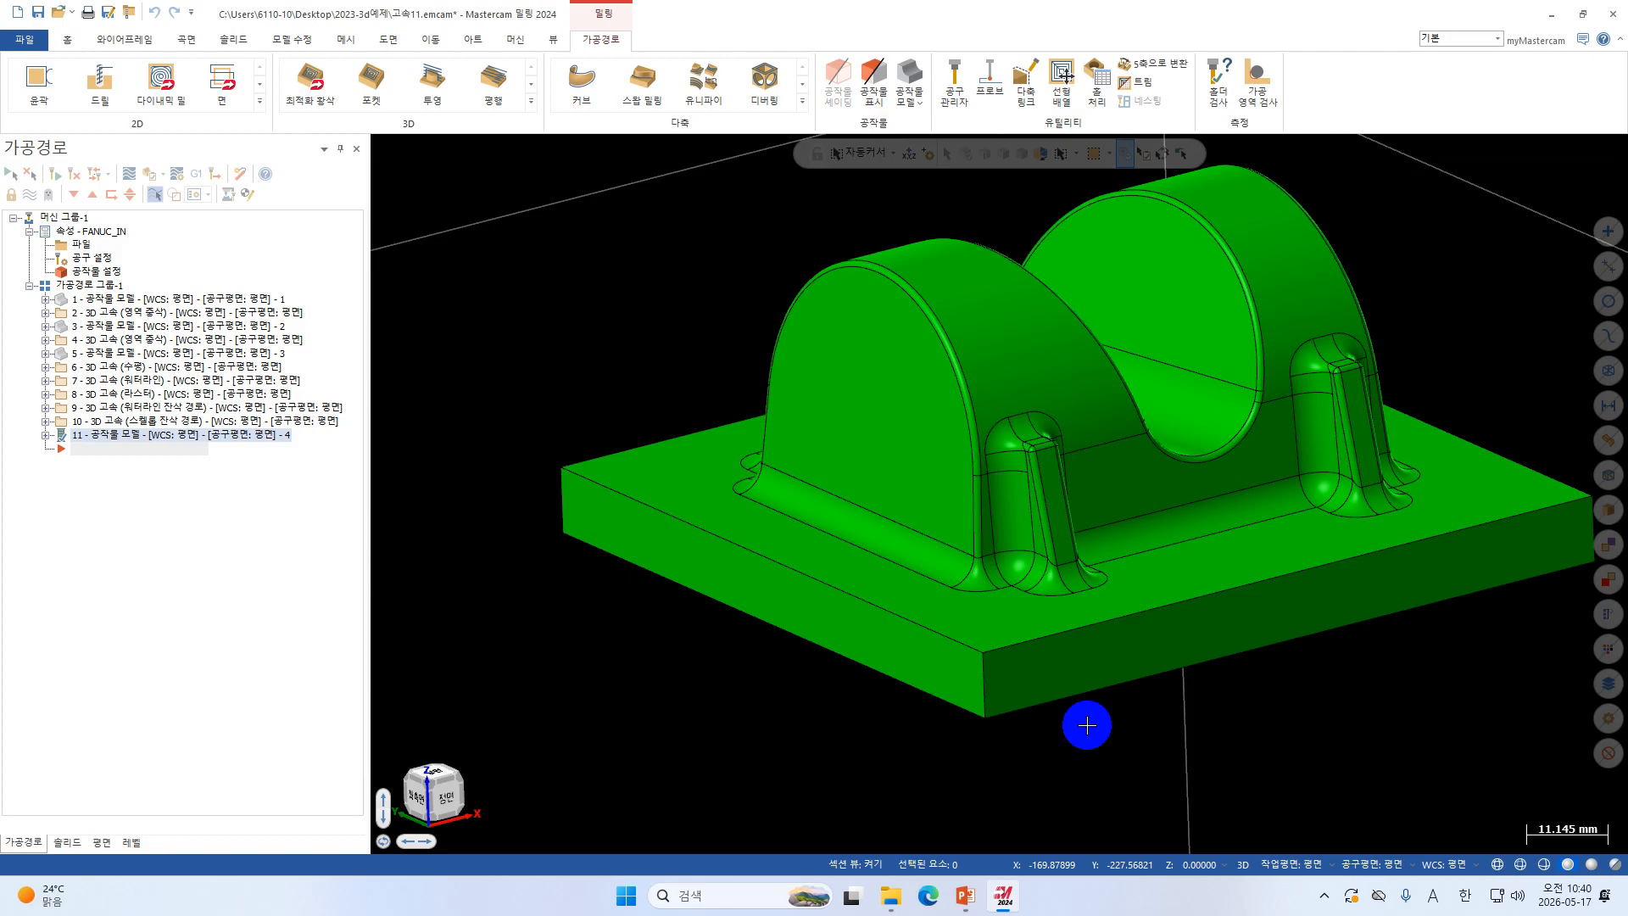
Check the calculation progress of stock model operation 11 in the multi-threading manager and close the manager when done.
click(553, 39)
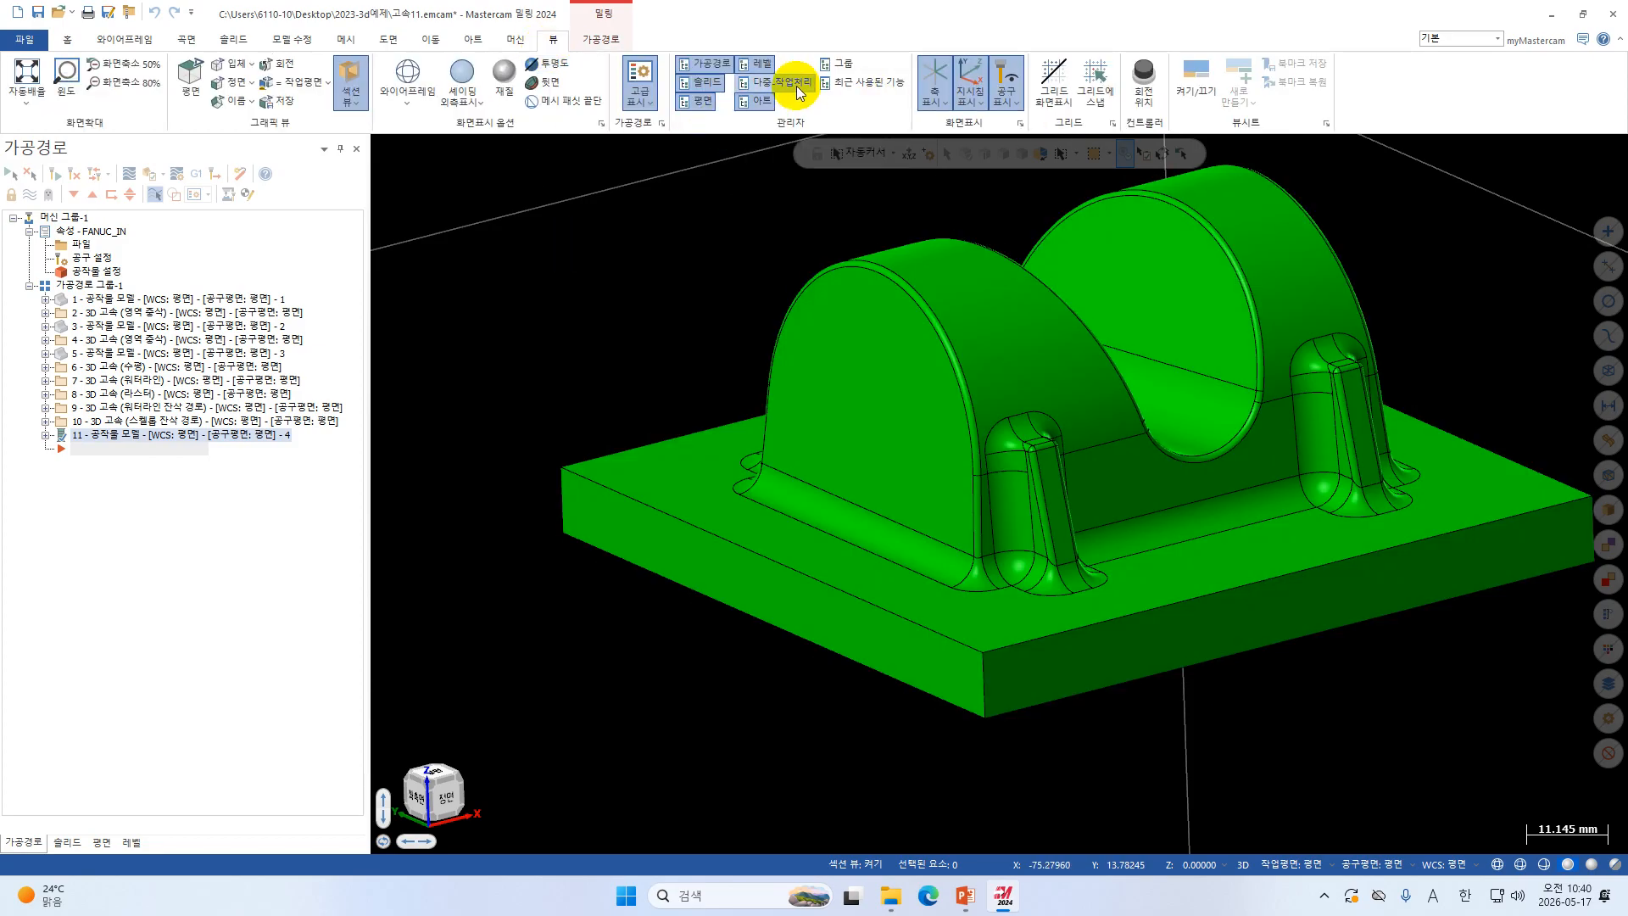
scroll(683, 426, up, 2)
scroll(695, 402, down, 2)
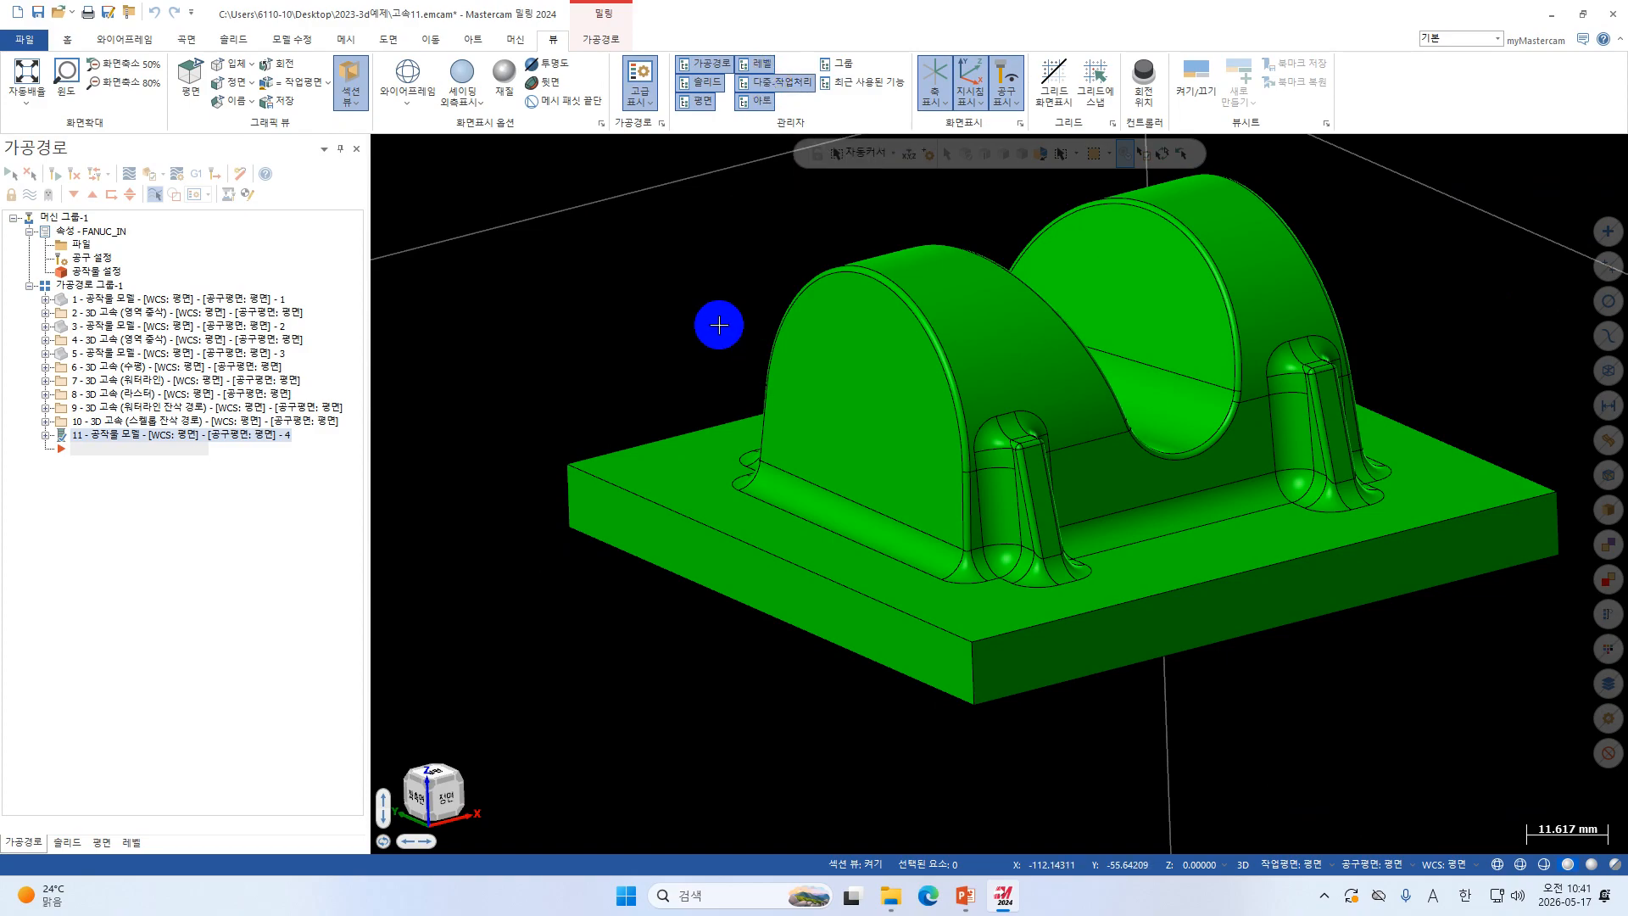
middle_drag(719, 325, 906, 420)
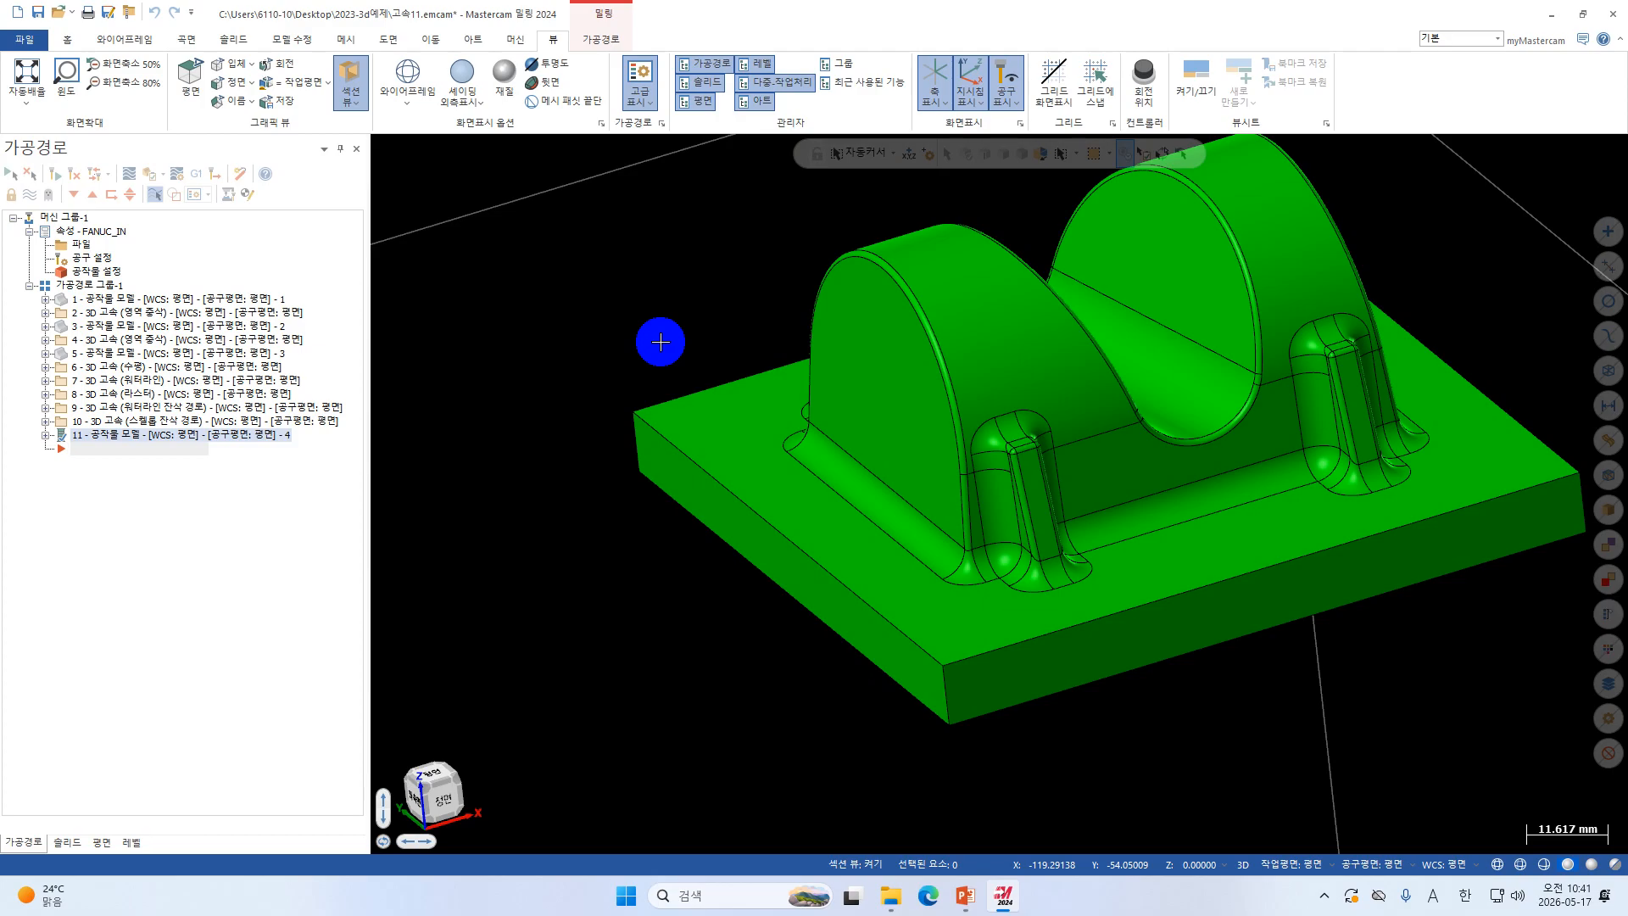
click(168, 422)
click(163, 437)
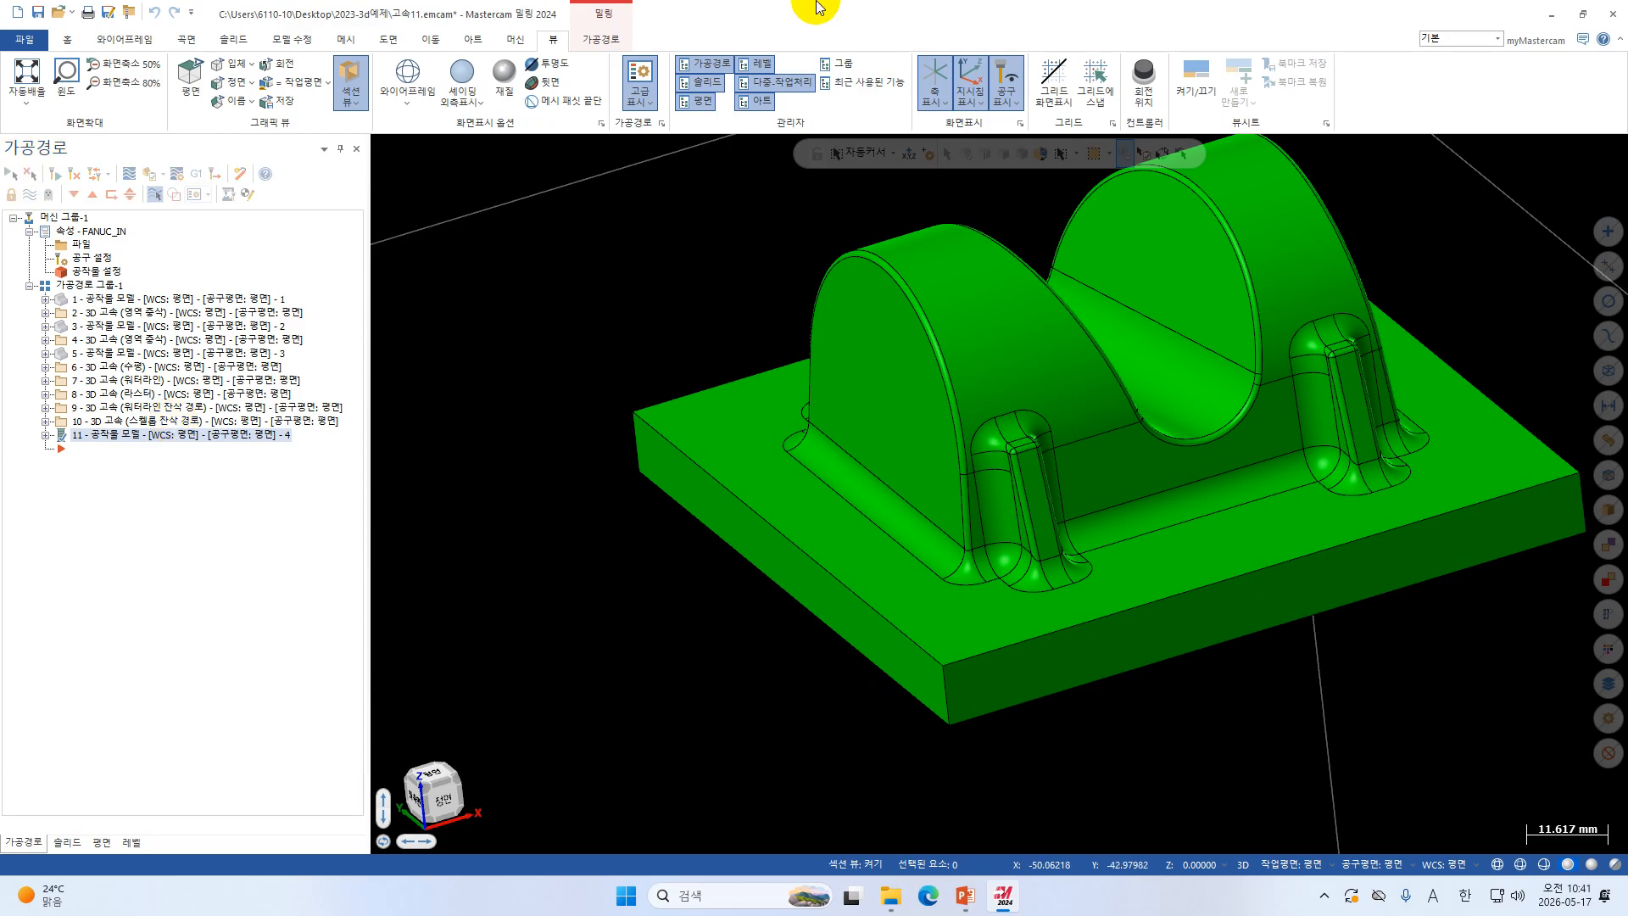
click(762, 64)
click(769, 86)
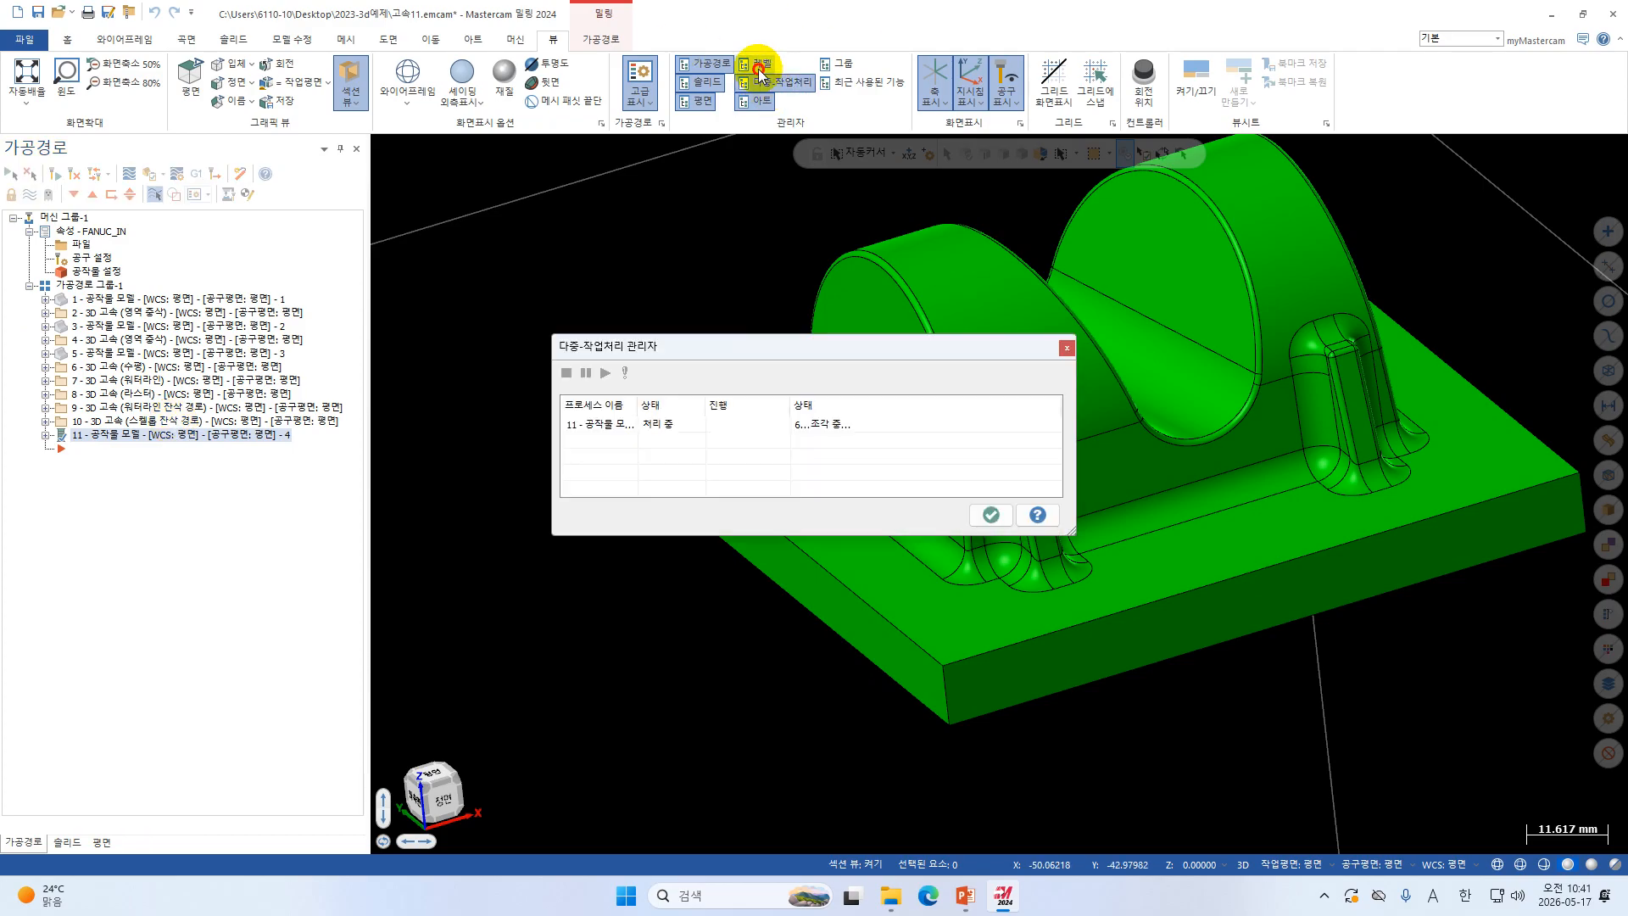
click(759, 65)
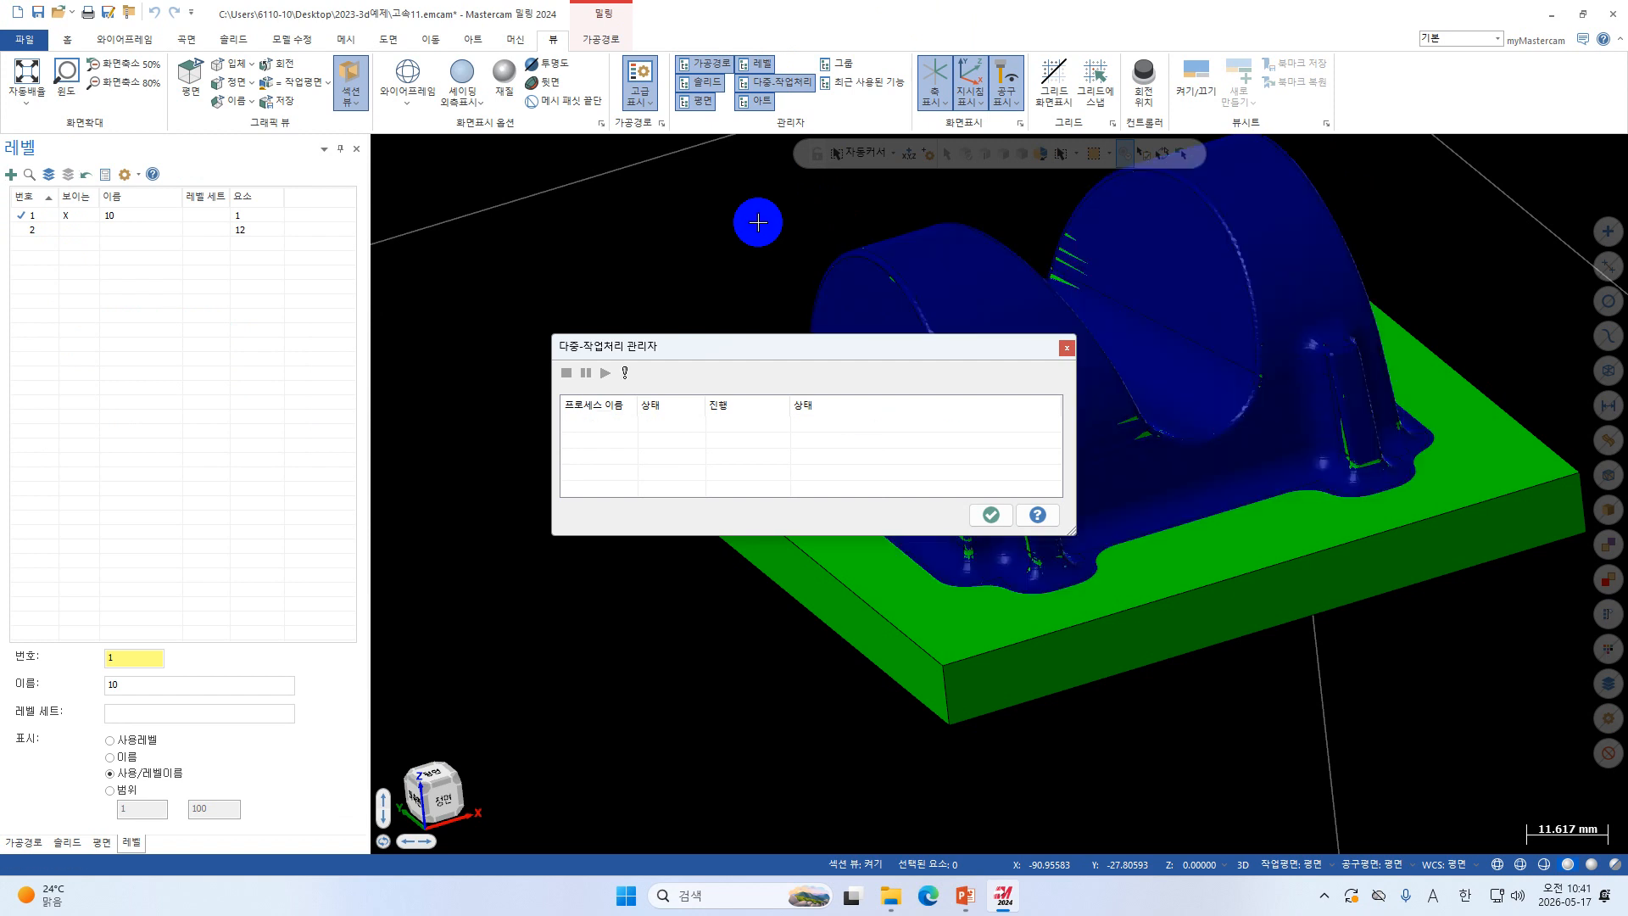
click(991, 515)
Examine the coloured stock comparison of operation 11 around the part's side walls and ribs.
middle_drag(991, 514, 1134, 551)
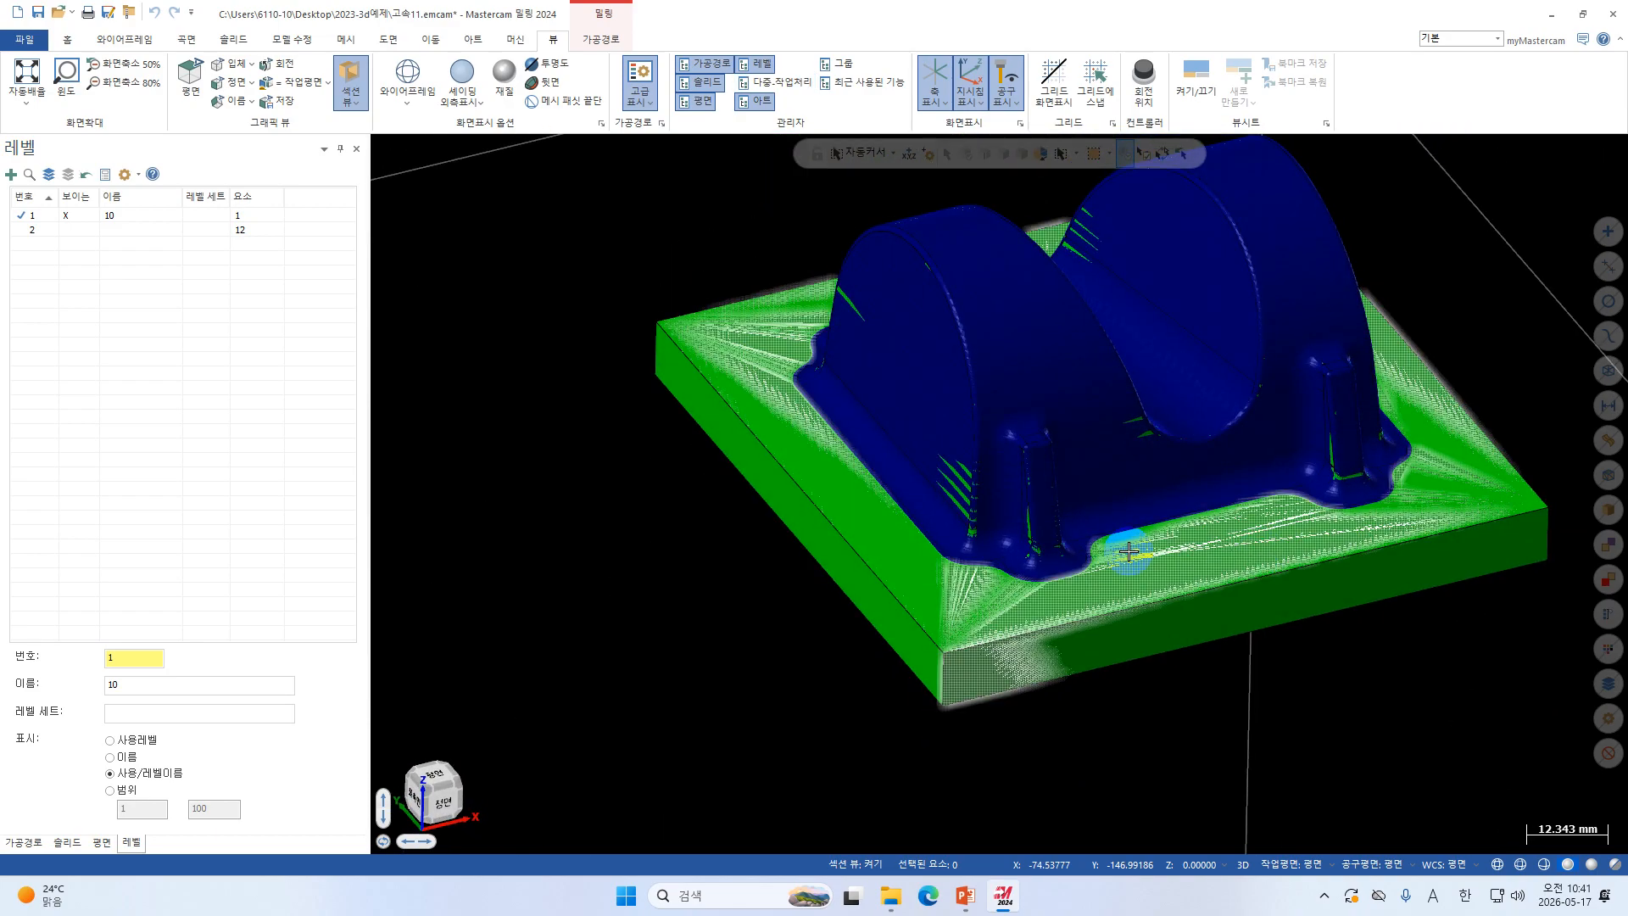
click(20, 846)
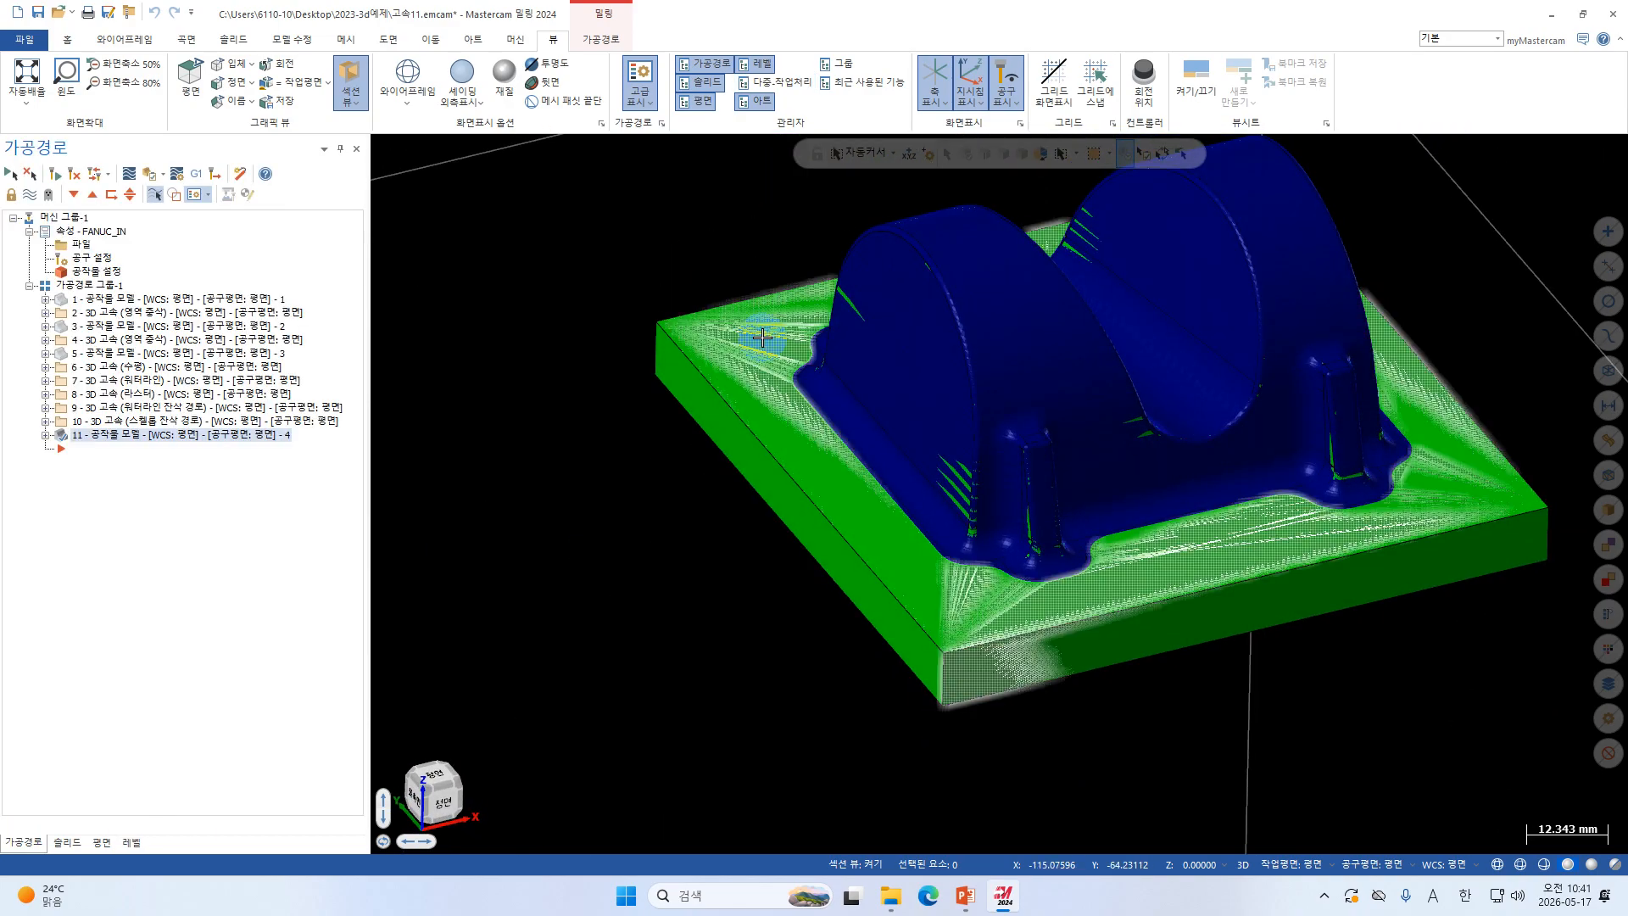
scroll(941, 253, up, 4)
mouse_move(879, 291)
middle_down()
mouse_move(923, 251)
mouse_move(901, 269)
middle_up()
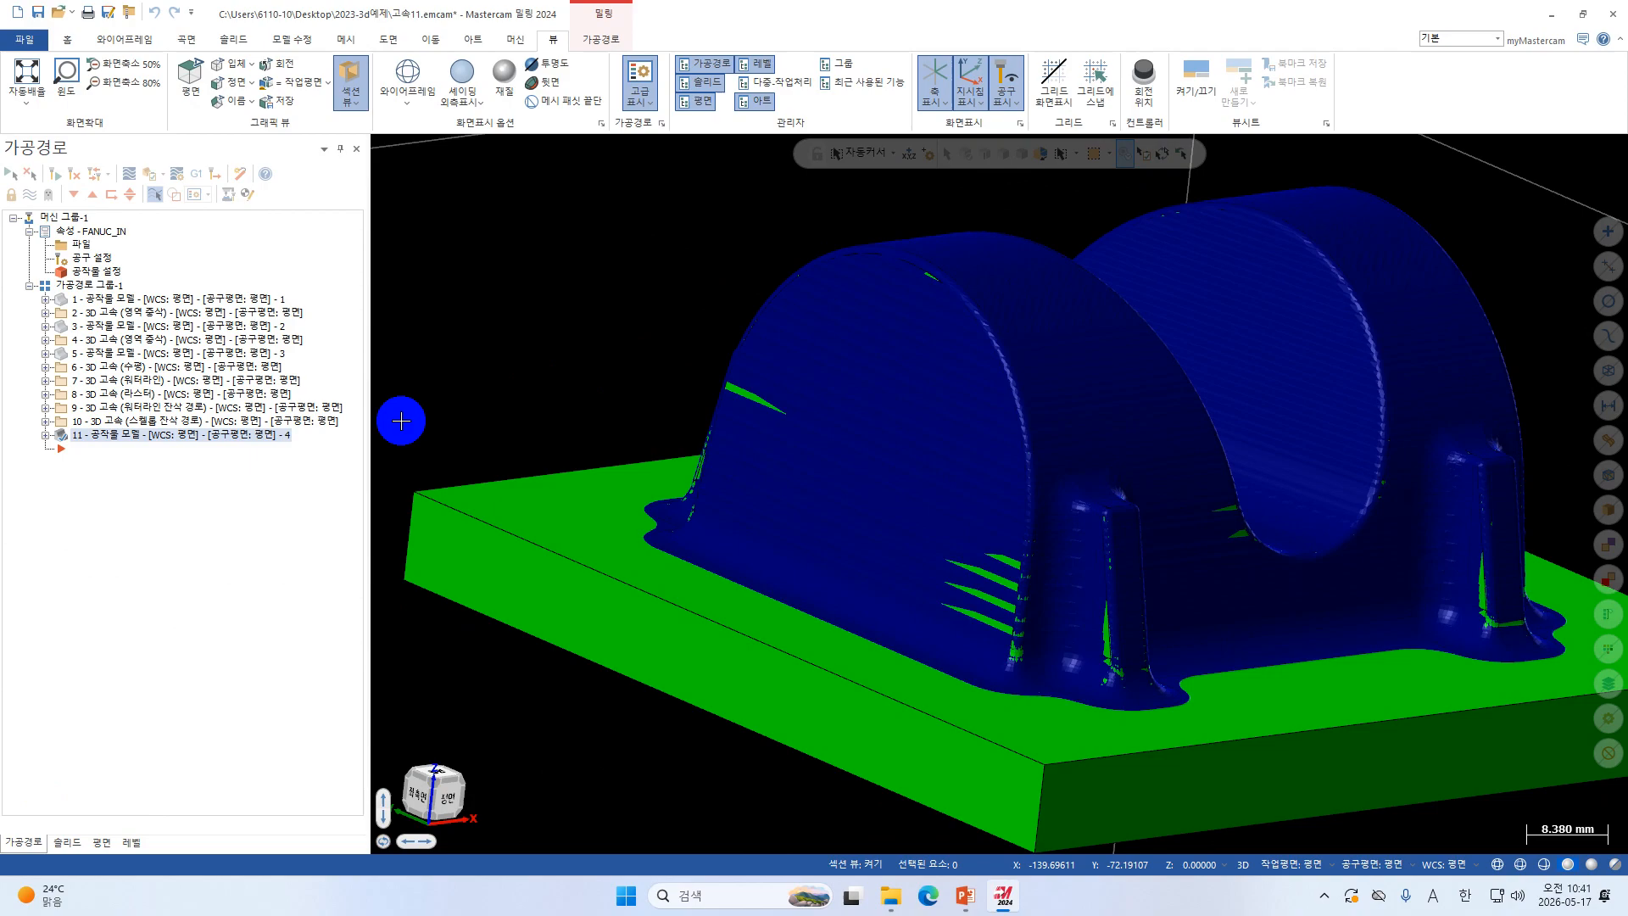
click(104, 423)
click(102, 434)
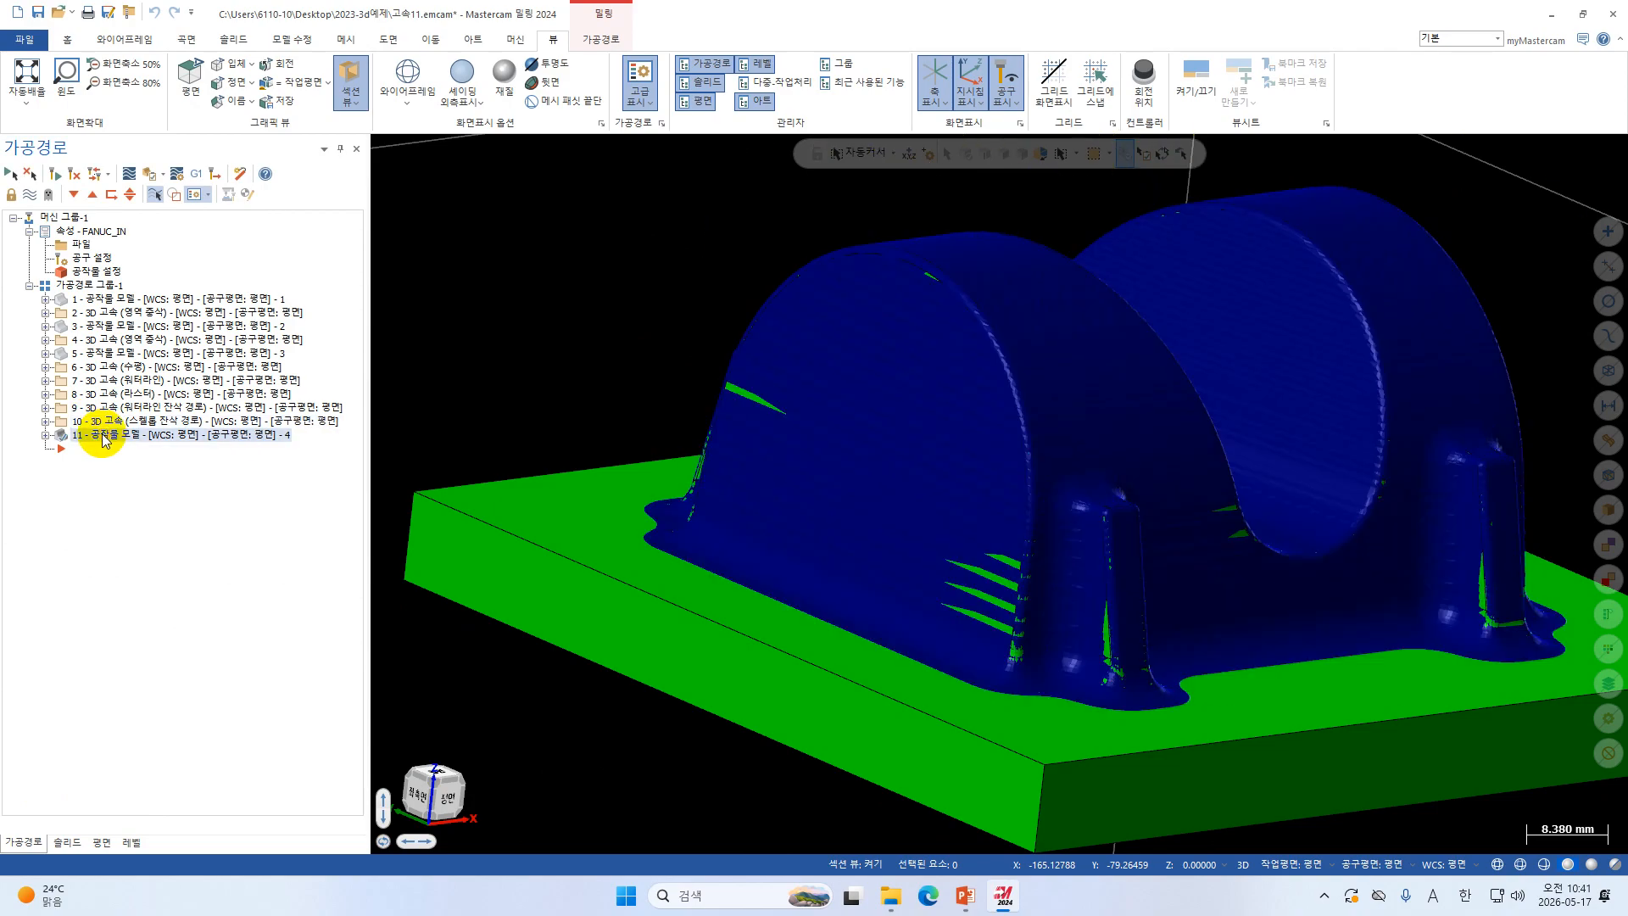
Make level 2 the main level, and return to level 1 with level 2 hidden.
click(131, 842)
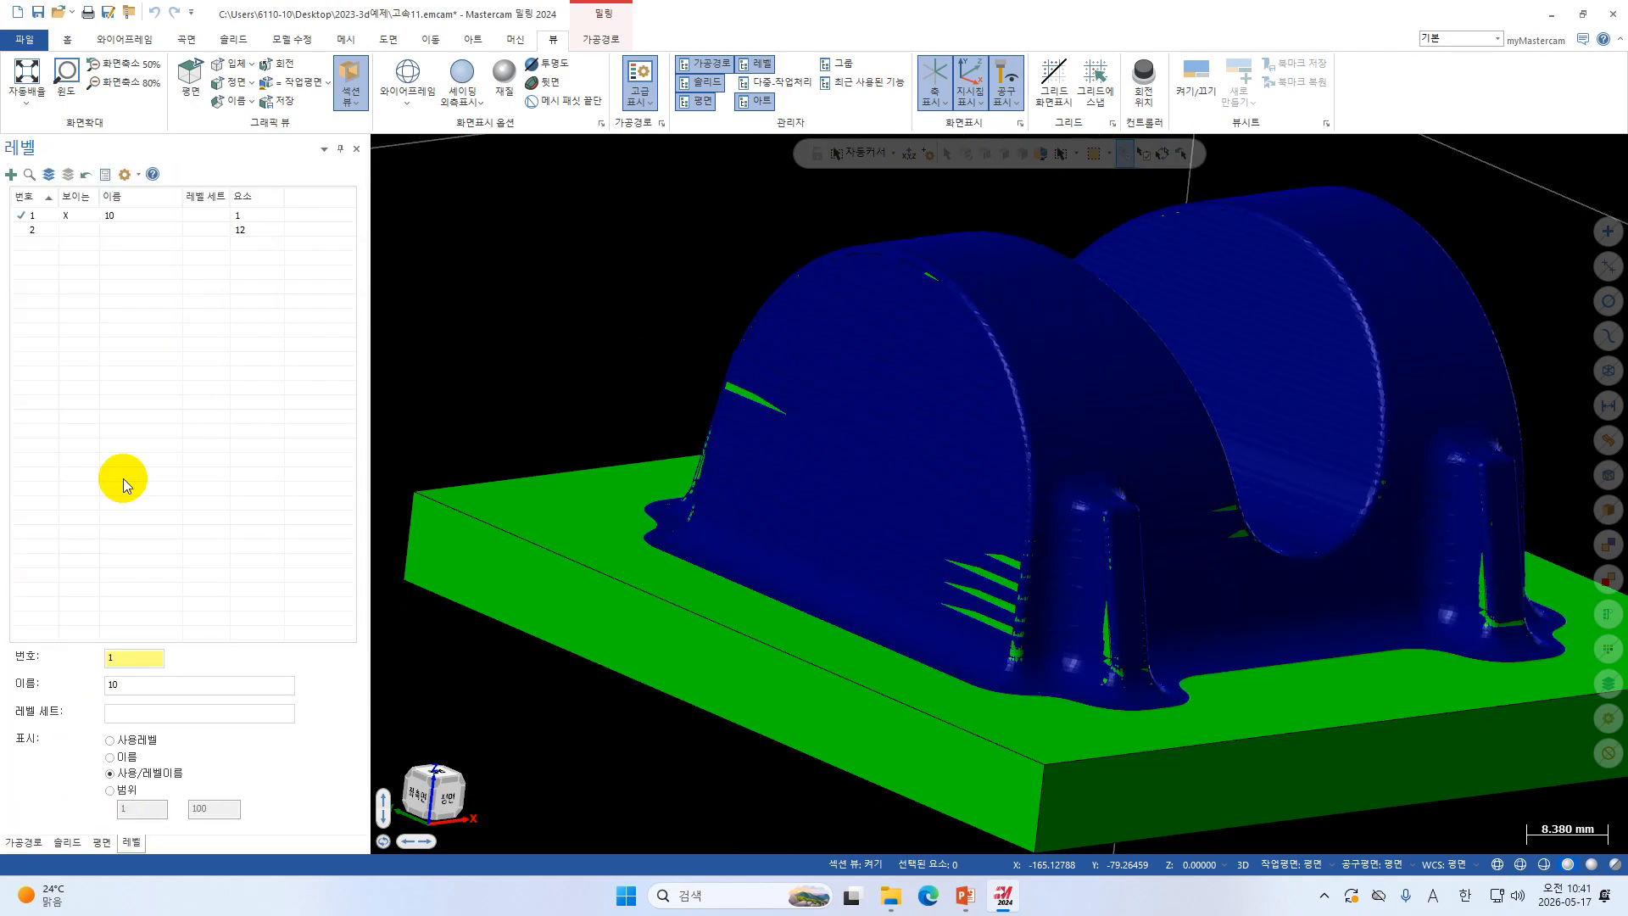
click(75, 218)
click(31, 231)
click(68, 219)
click(78, 217)
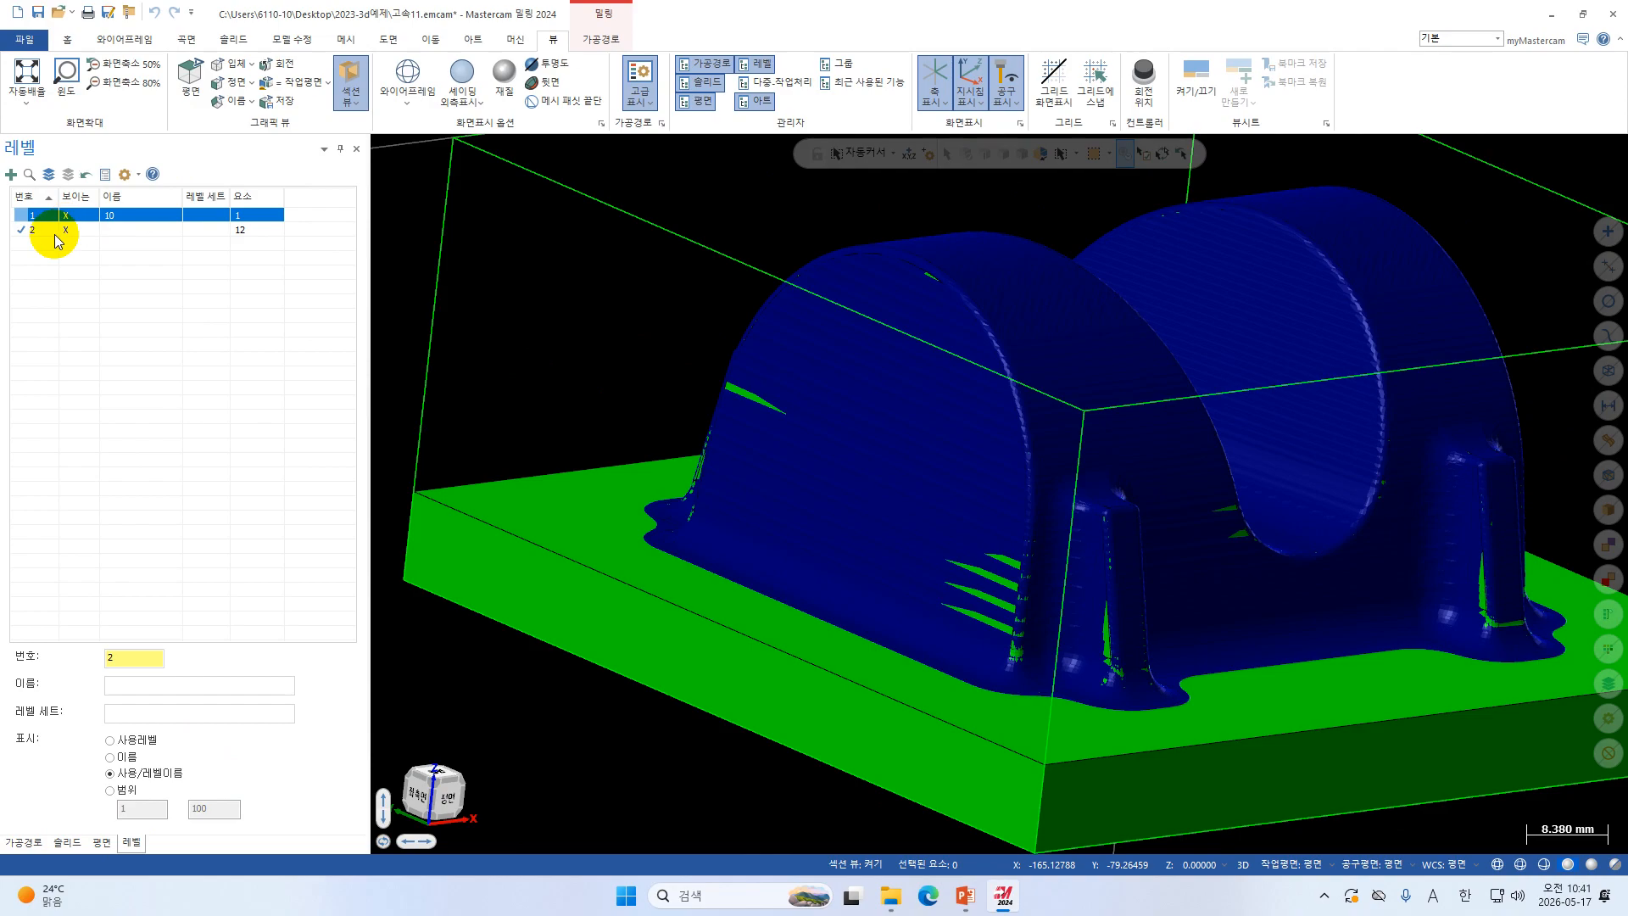
click(67, 216)
click(30, 218)
click(64, 230)
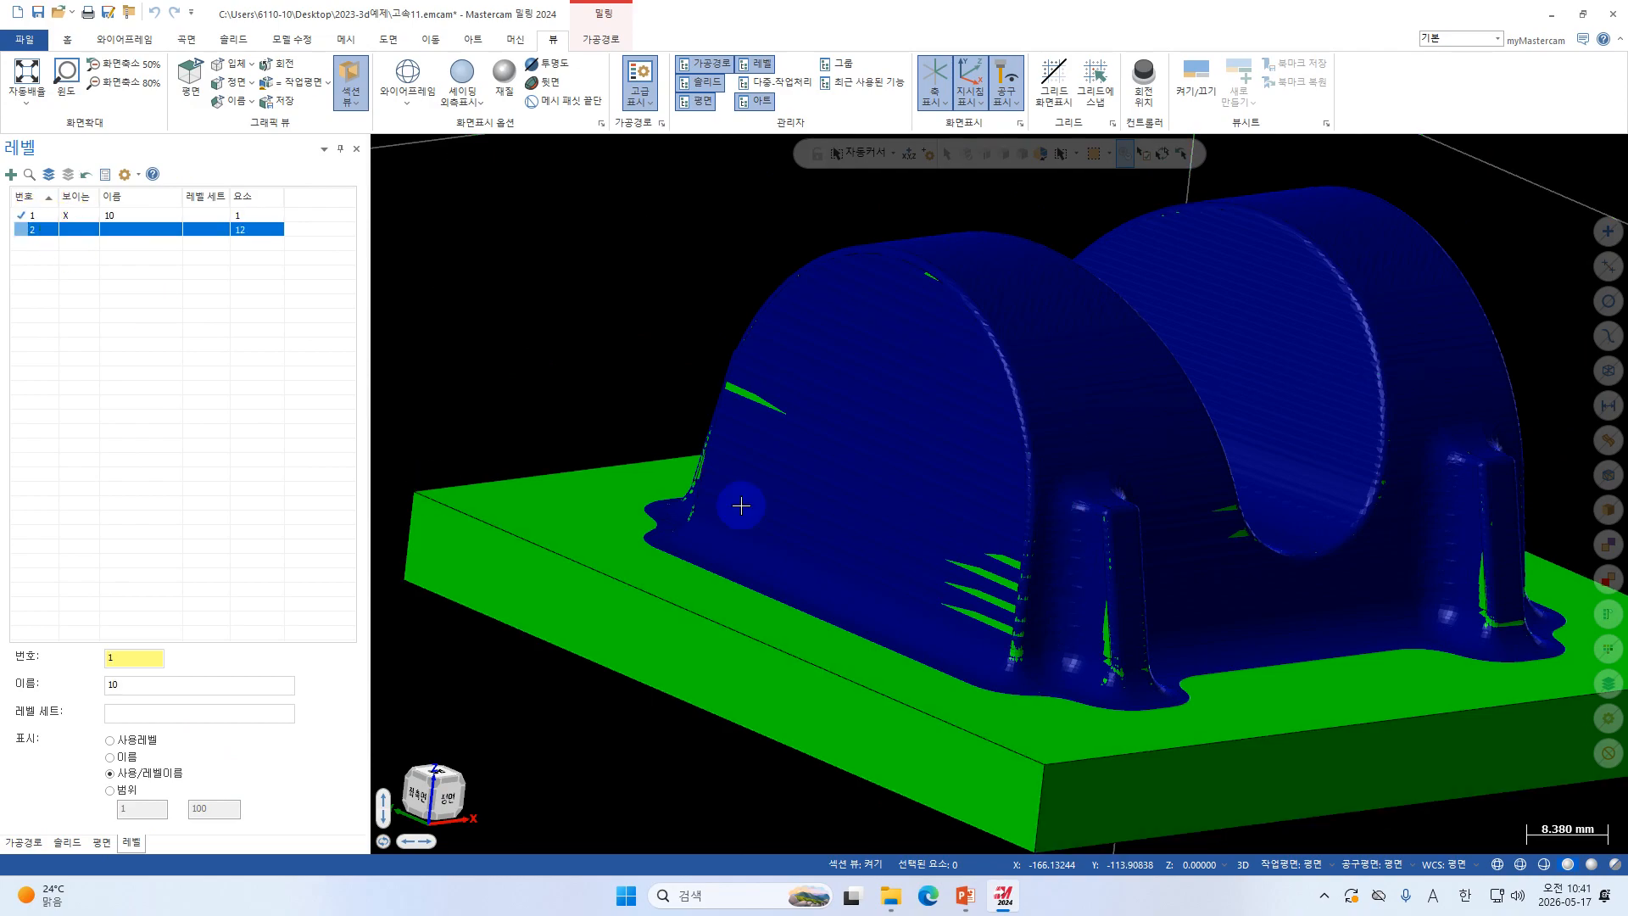
Inspect the stock comparison obliquely and from the top plane, and hide the display of stock model operation 11.
middle_drag(741, 506, 674, 502)
click(24, 842)
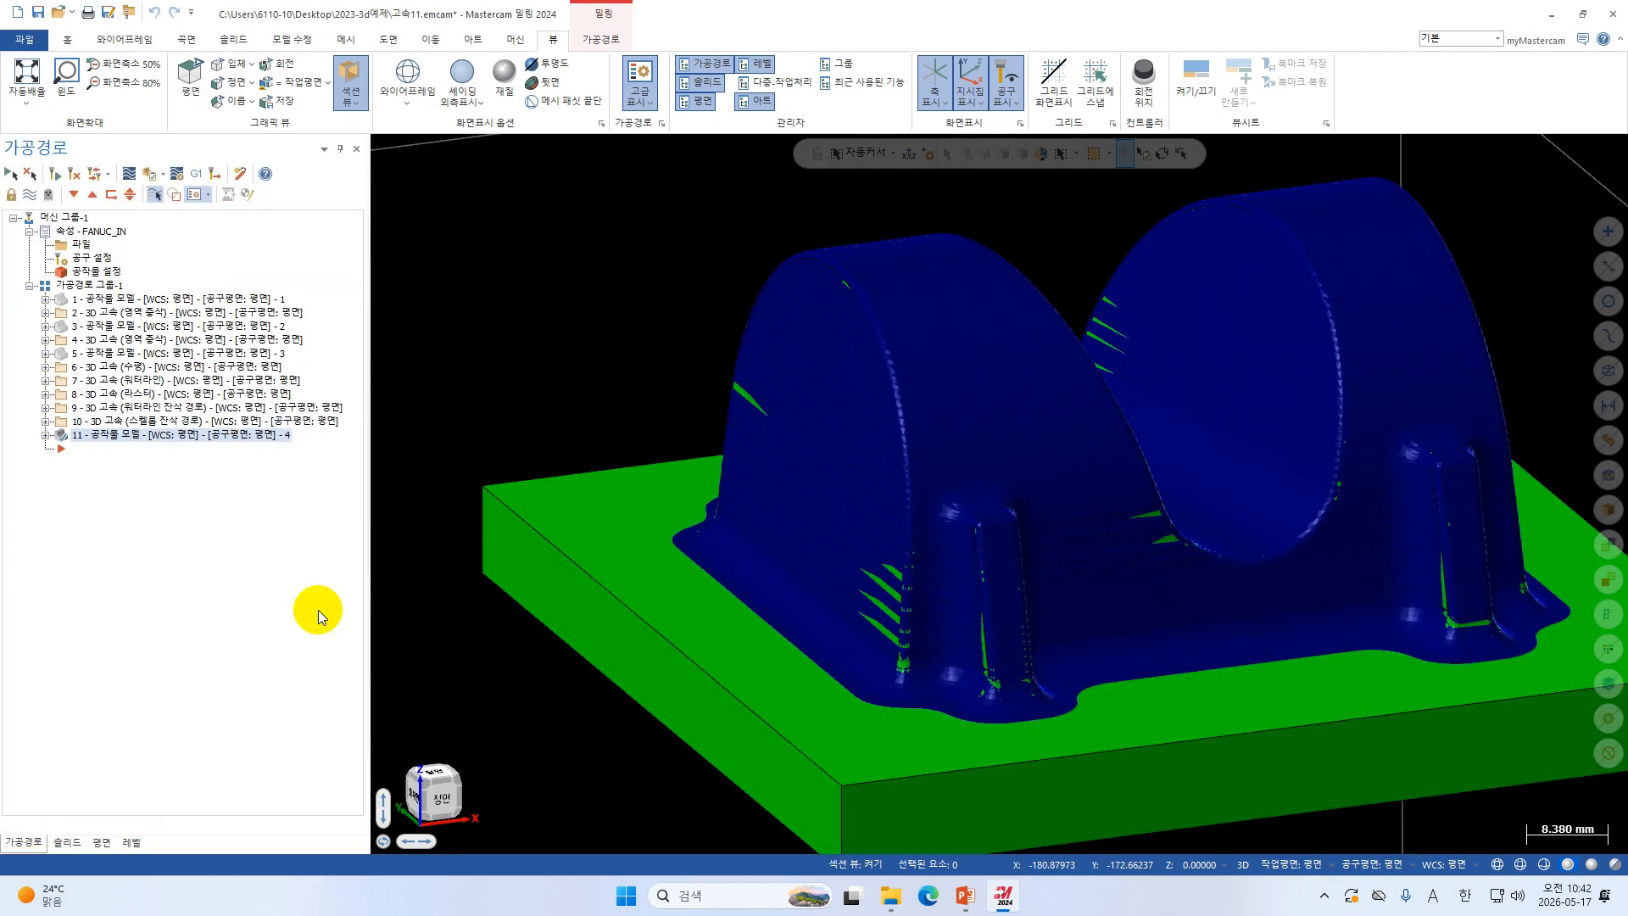
middle_drag(965, 441, 956, 472)
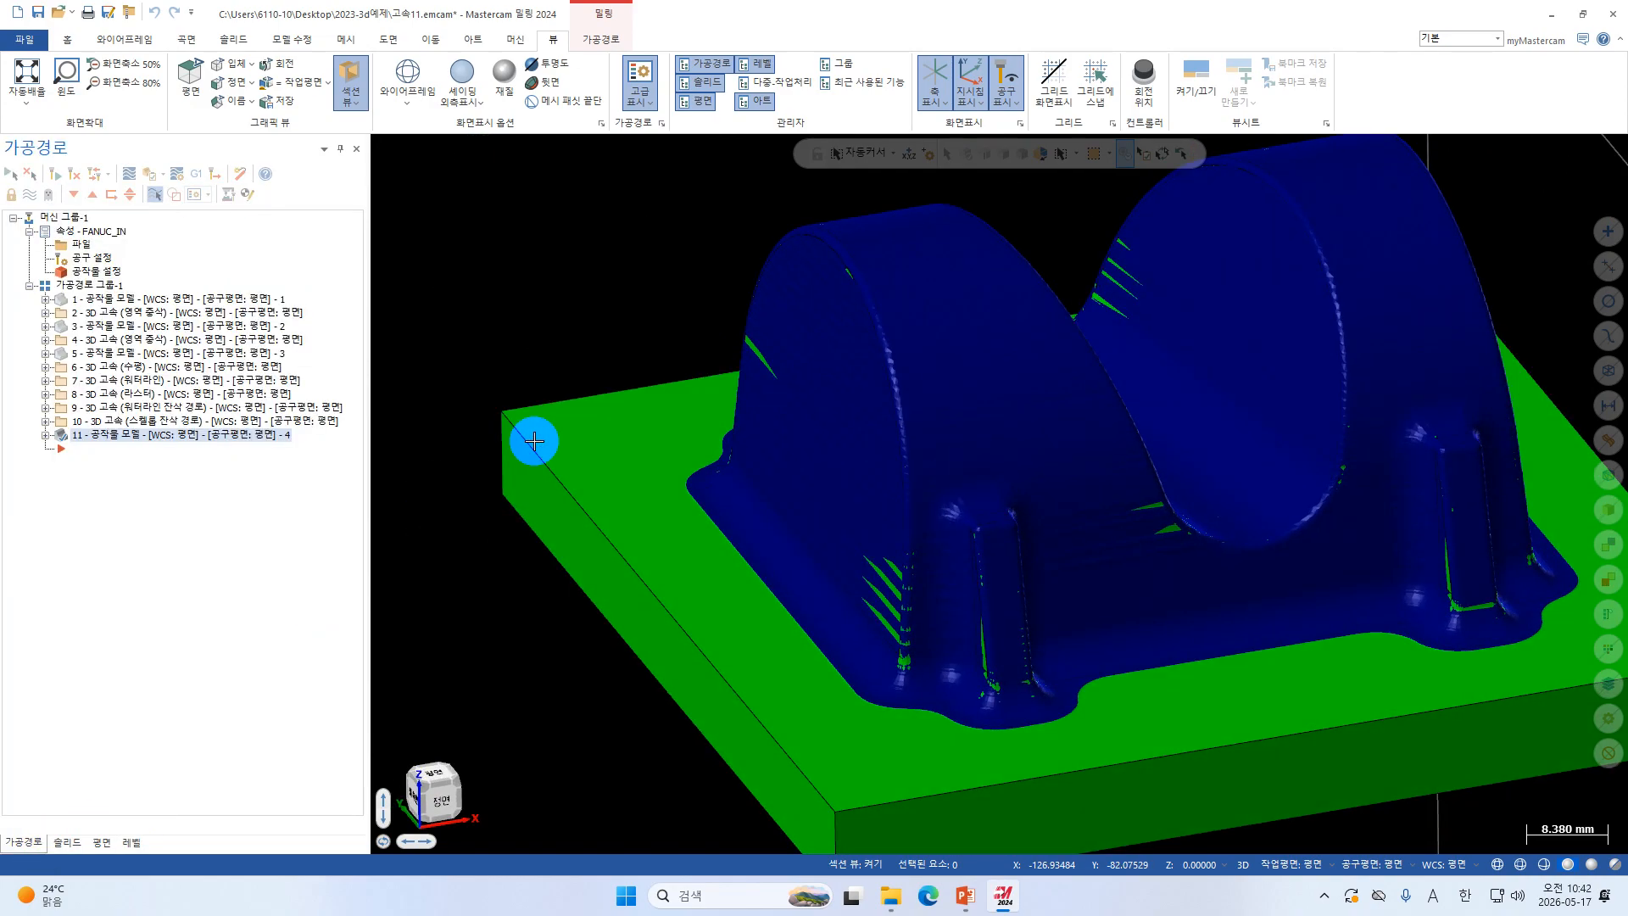
scroll(533, 440, down, 5)
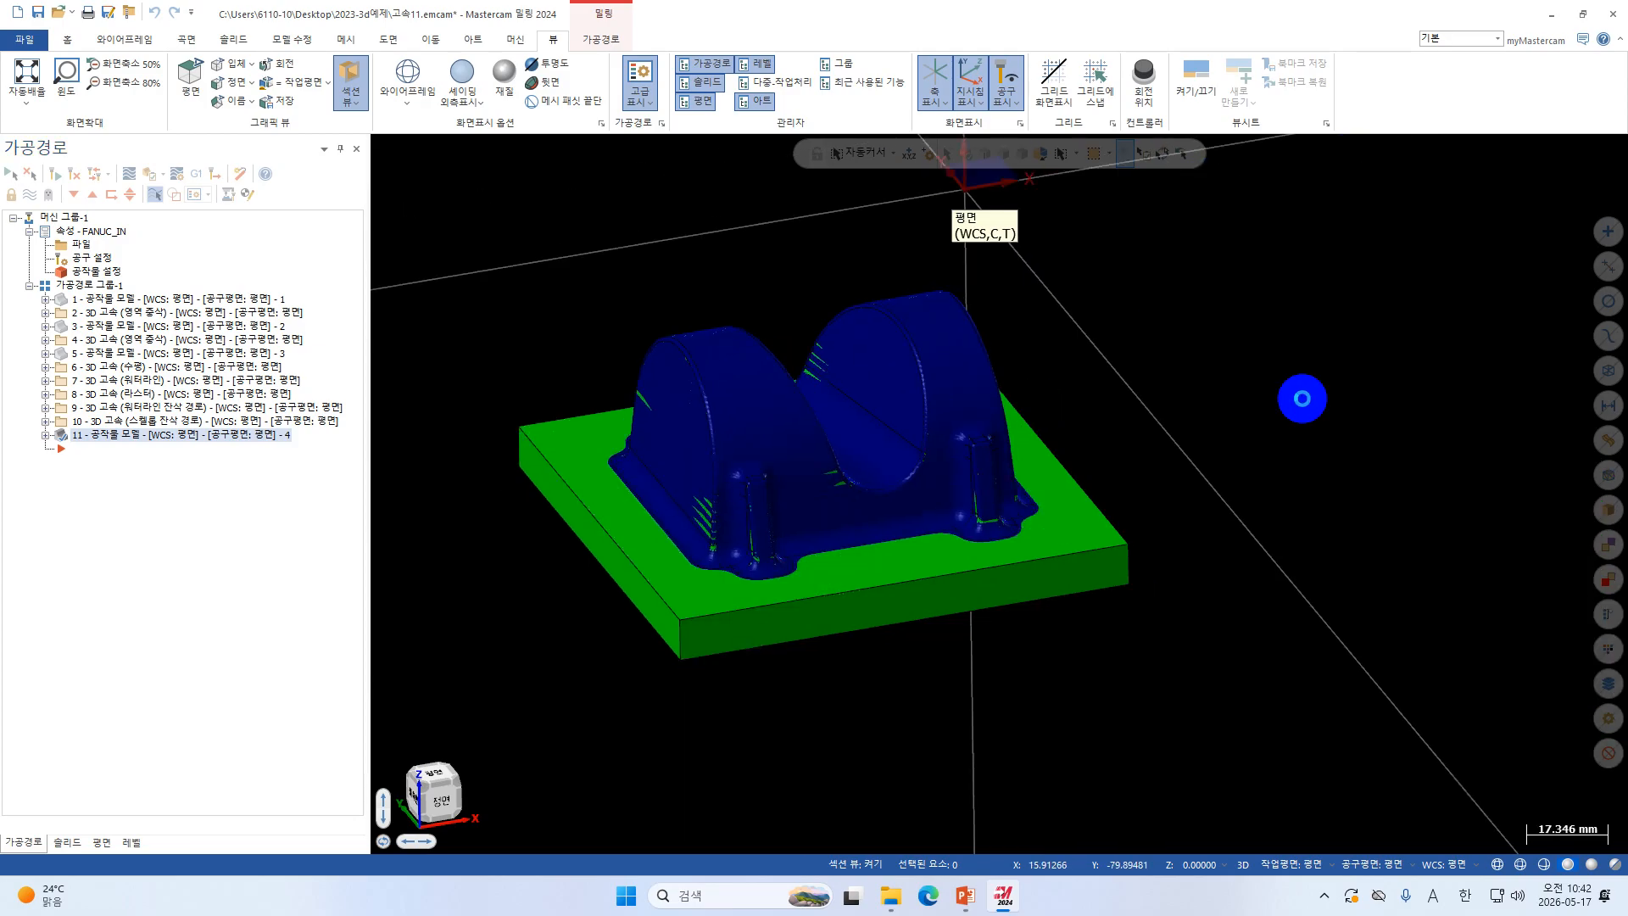
right_click(1270, 445)
click(1240, 423)
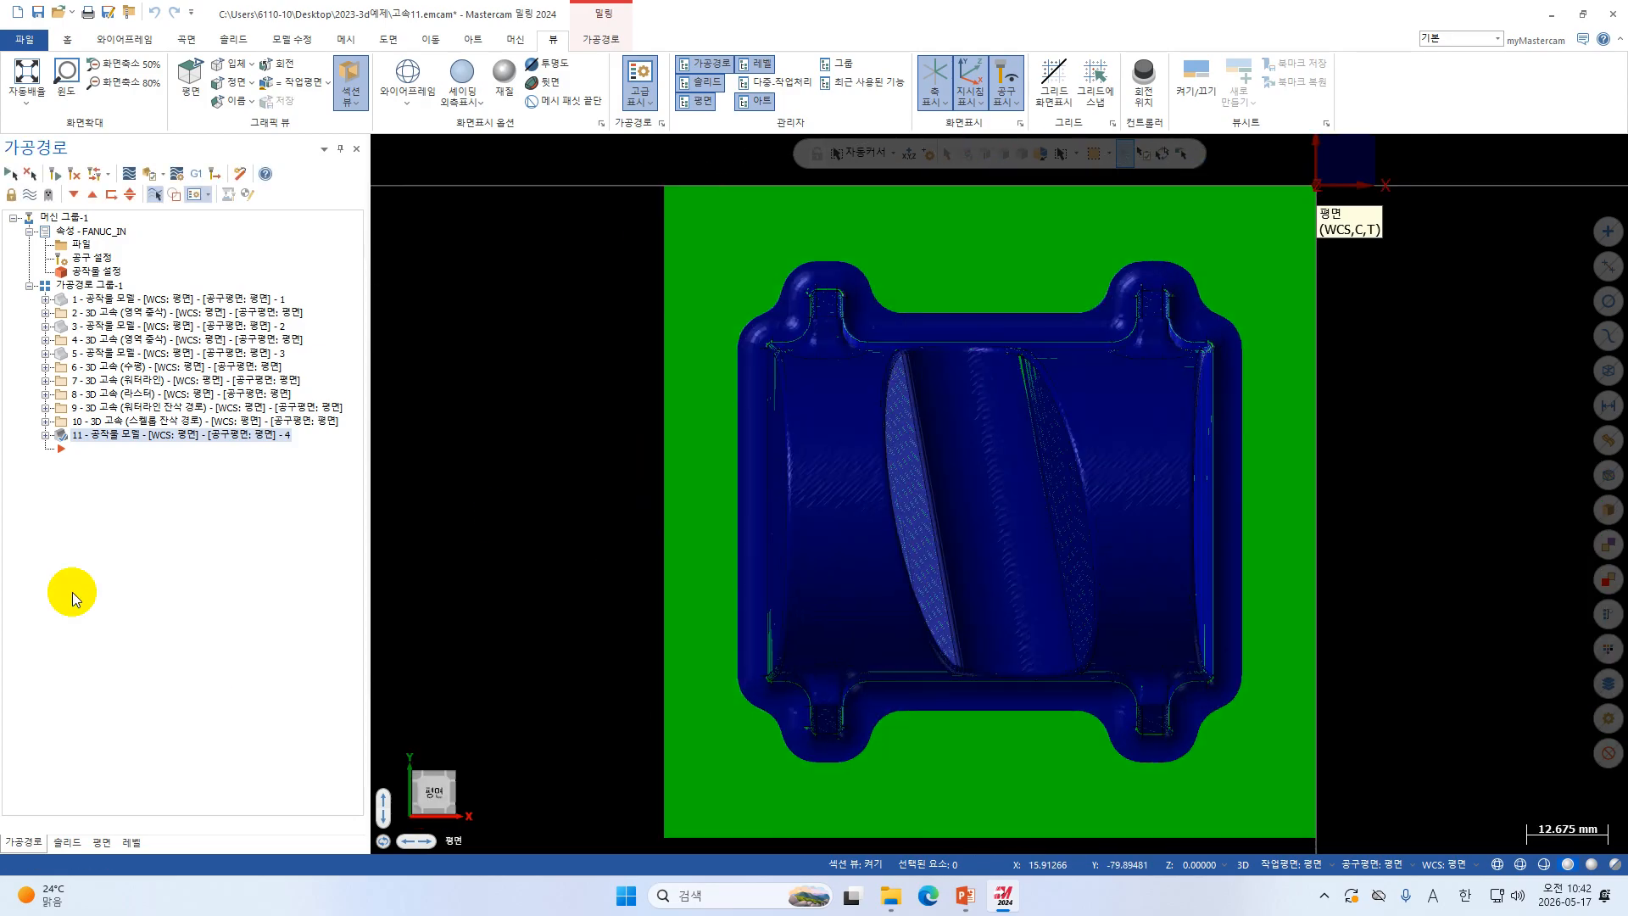
click(30, 194)
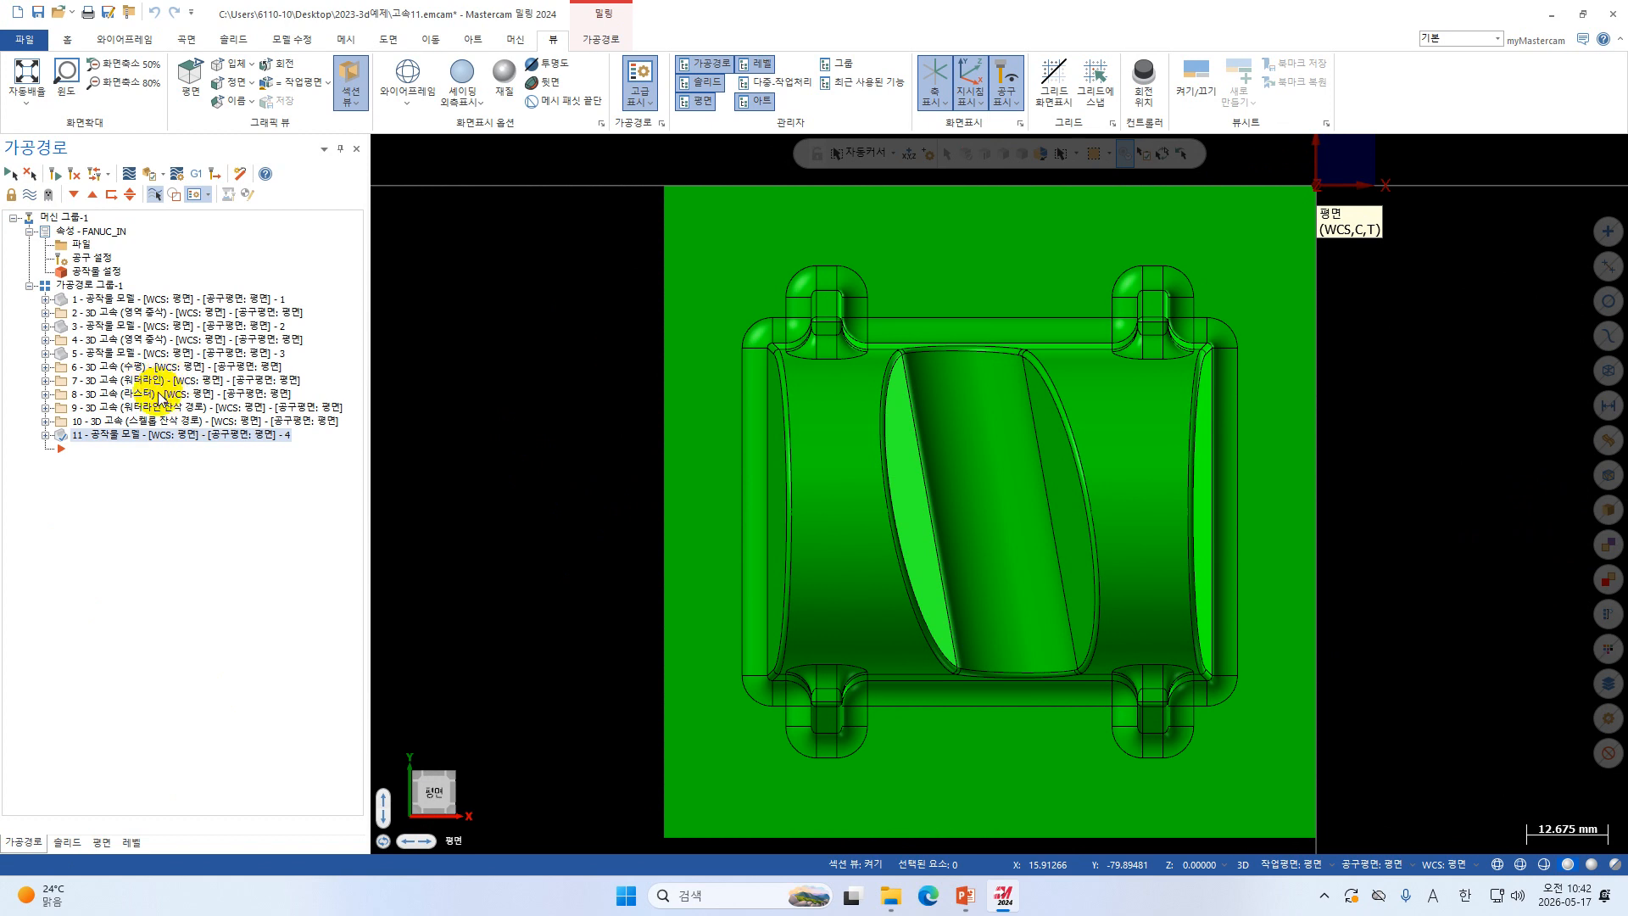
Copy waterline operation 7, raster operation 8 and rest scallop operation 10 to the end of the operation list.
middle_drag(814, 458, 878, 661)
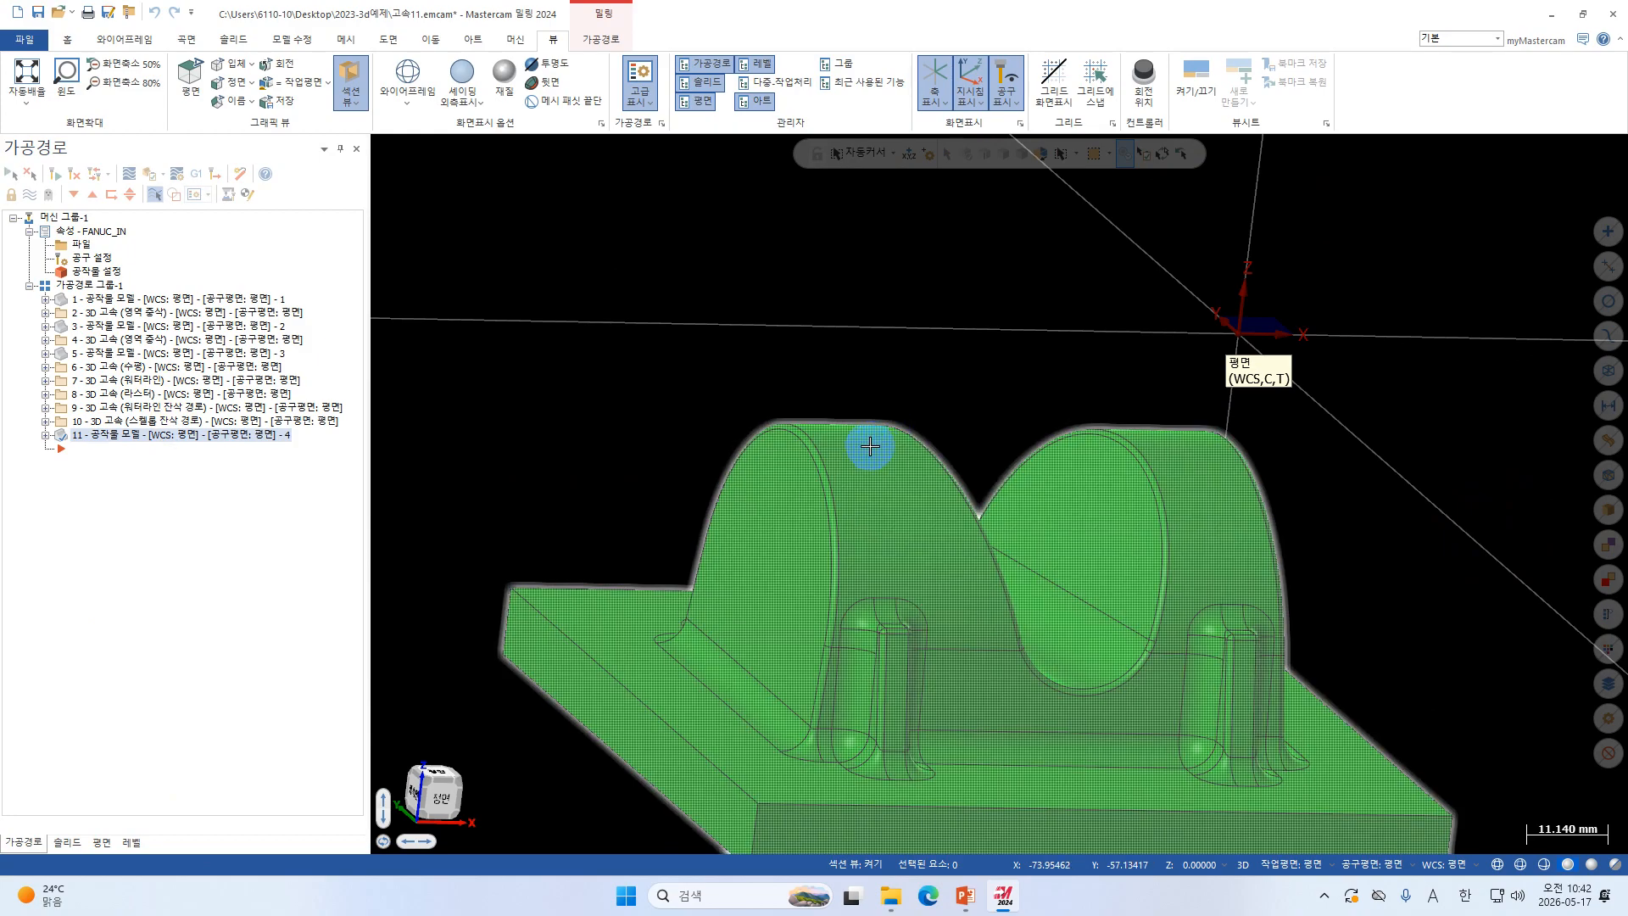
middle_drag(868, 447, 469, 455)
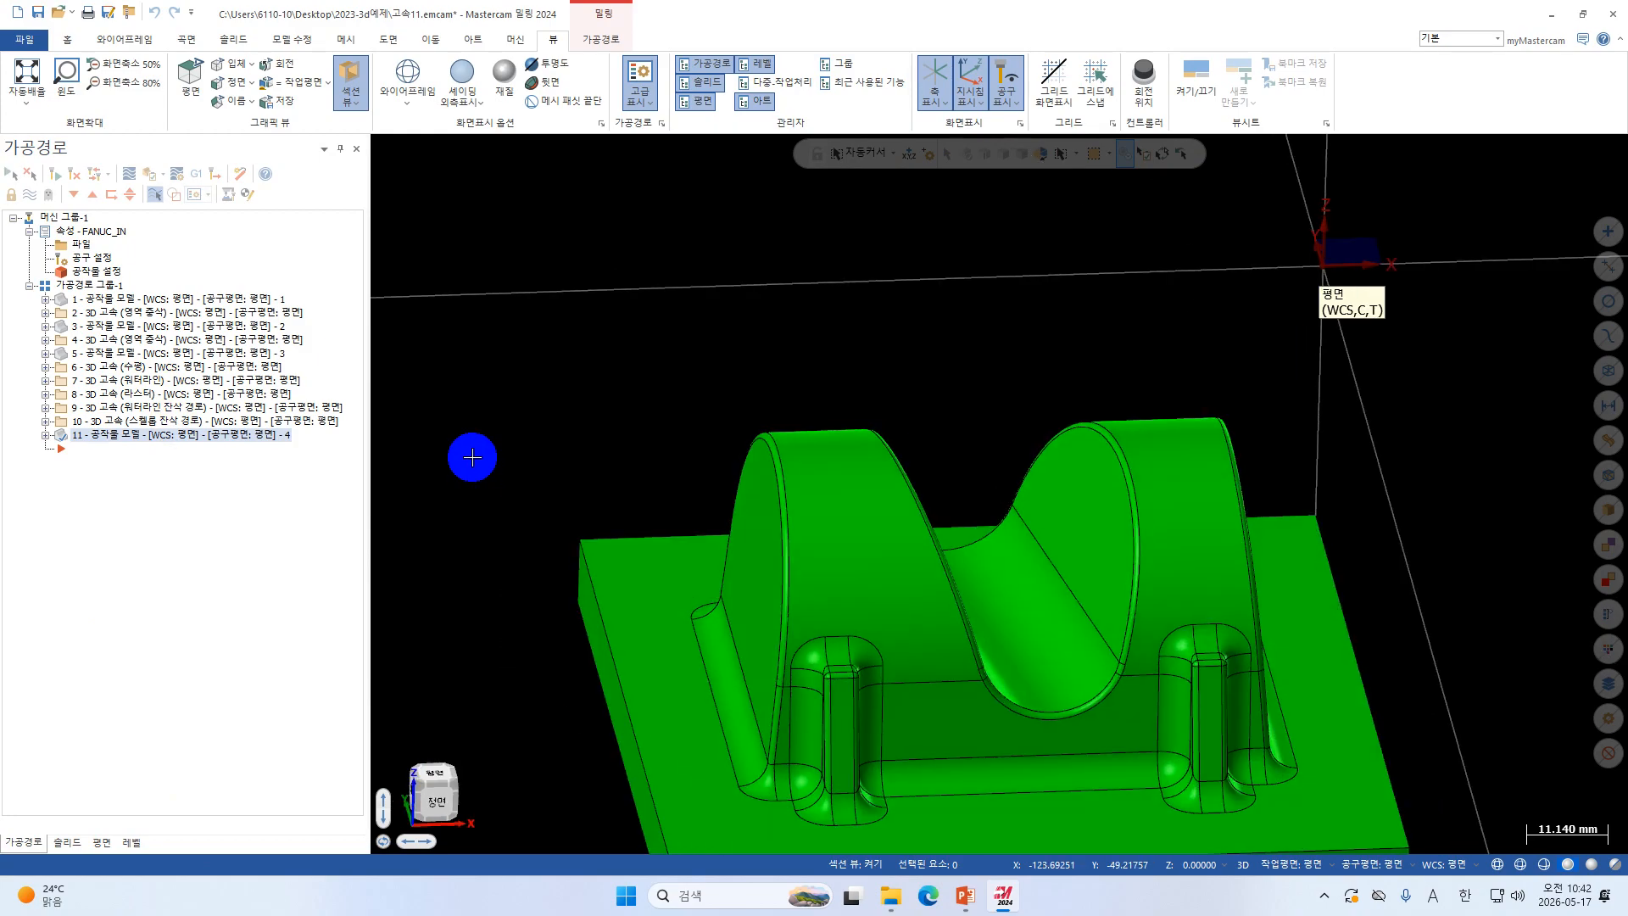
click(181, 381)
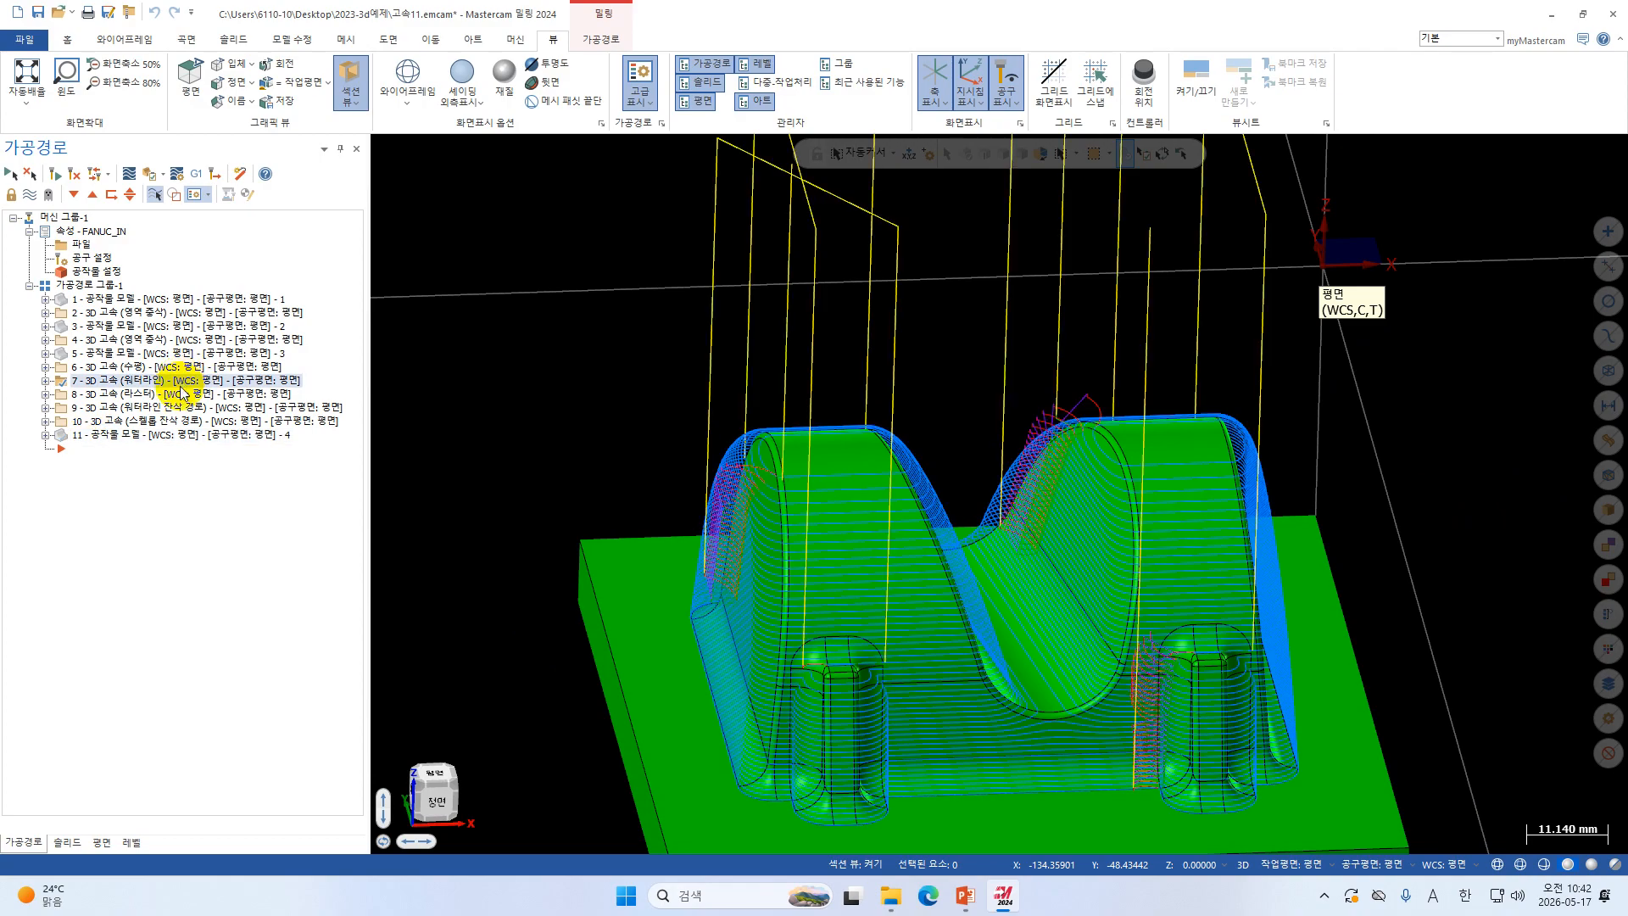
ctrl+click(182, 395)
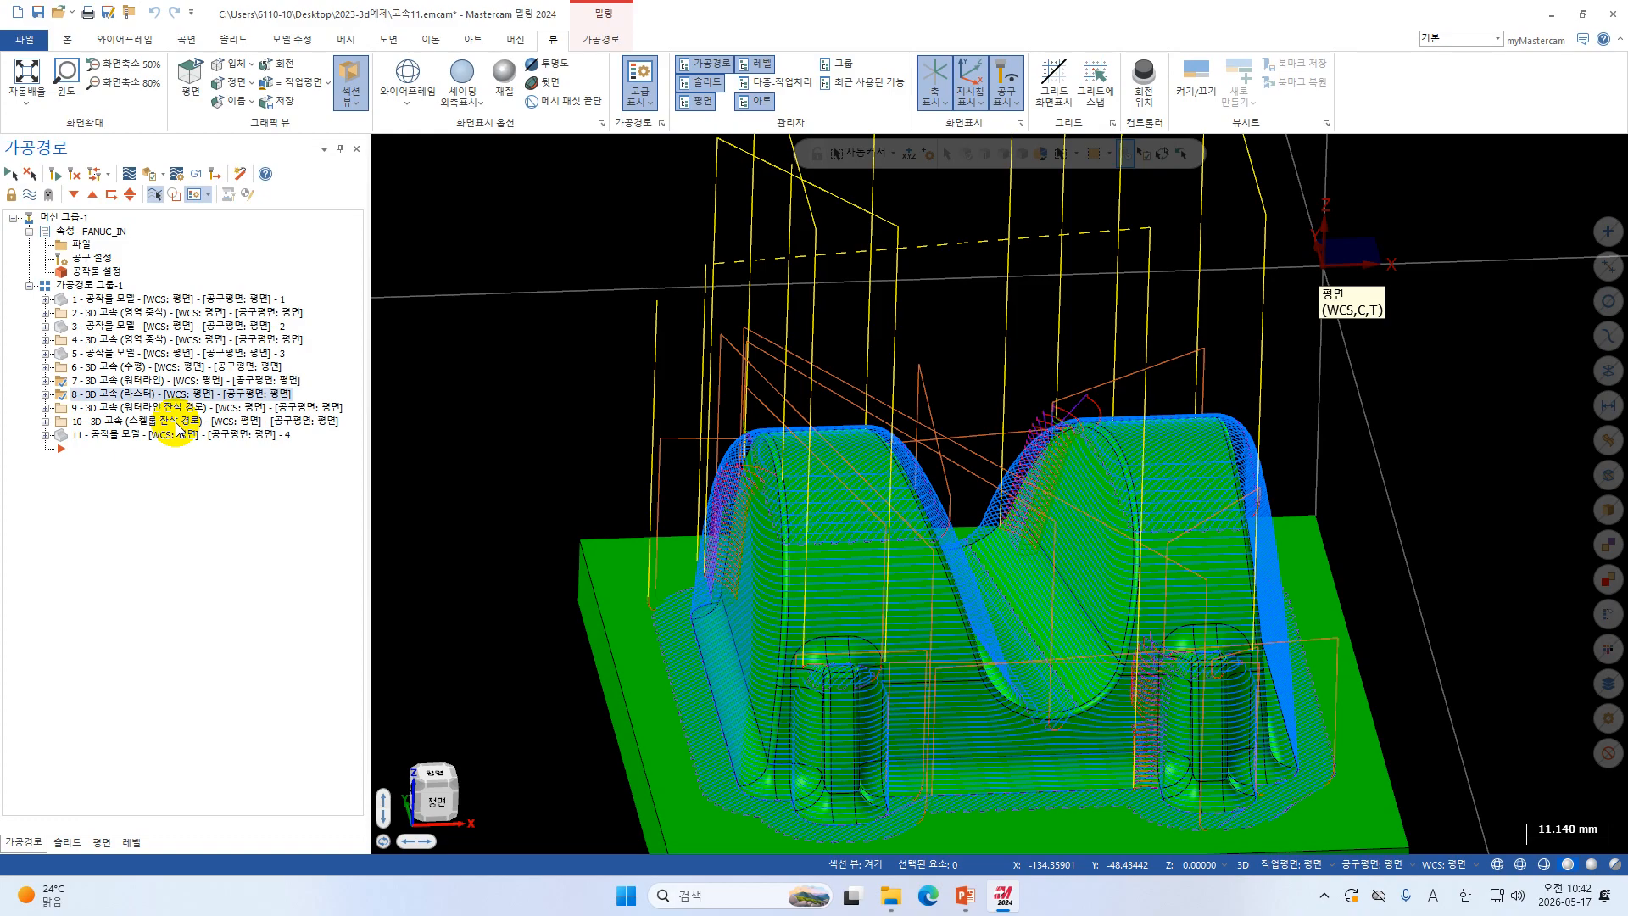
ctrl+click(178, 423)
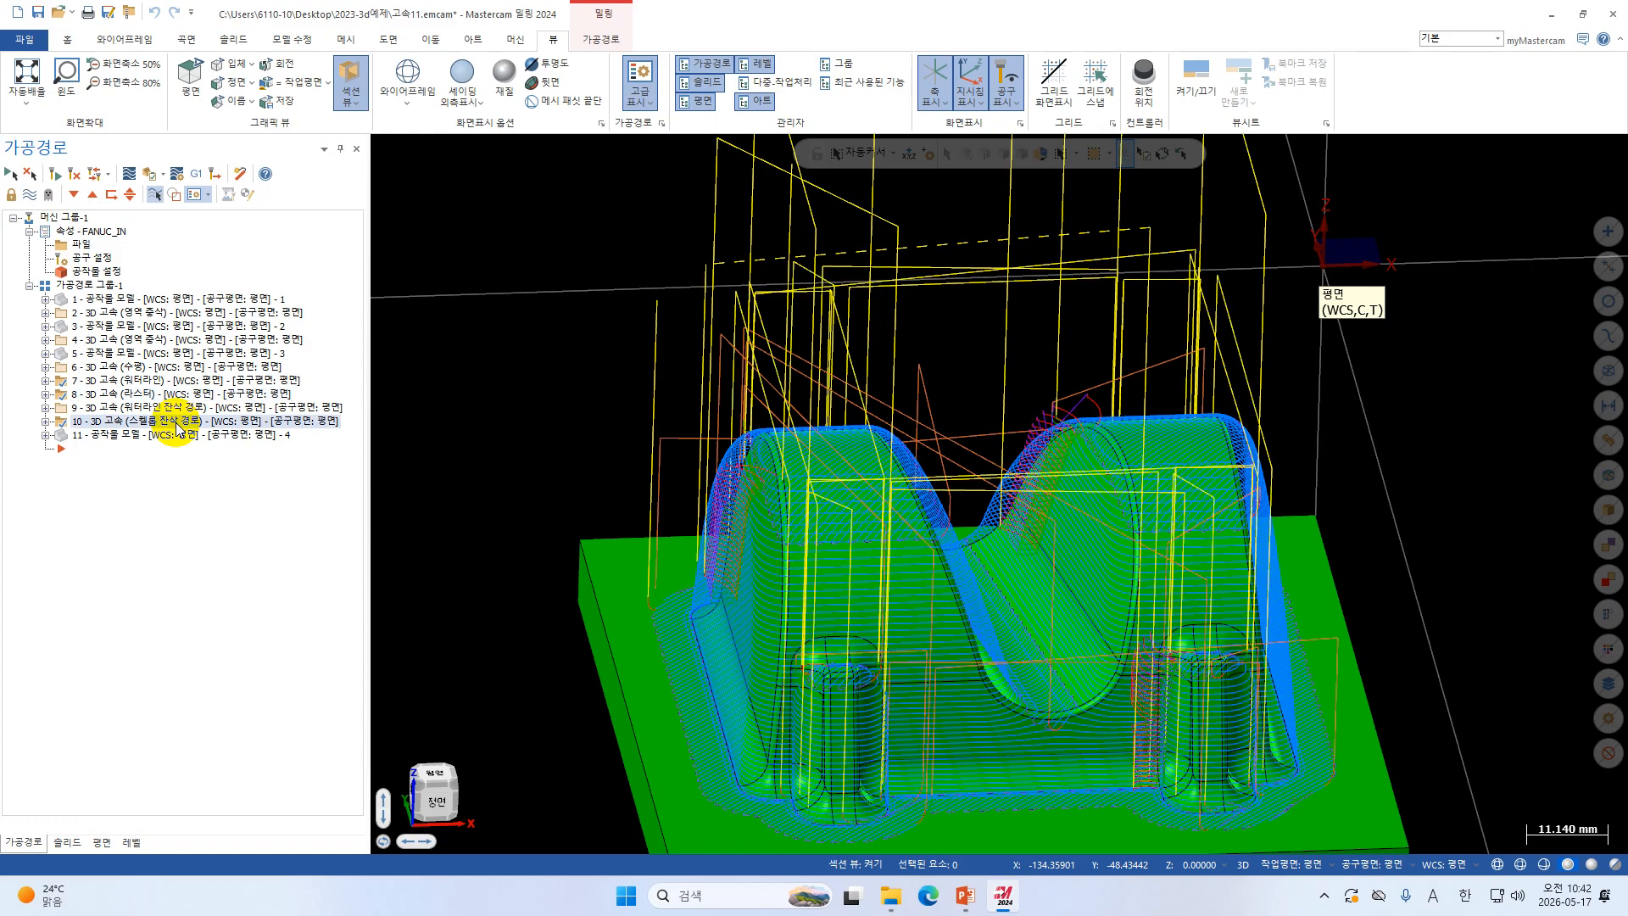
key(ctrl+v)
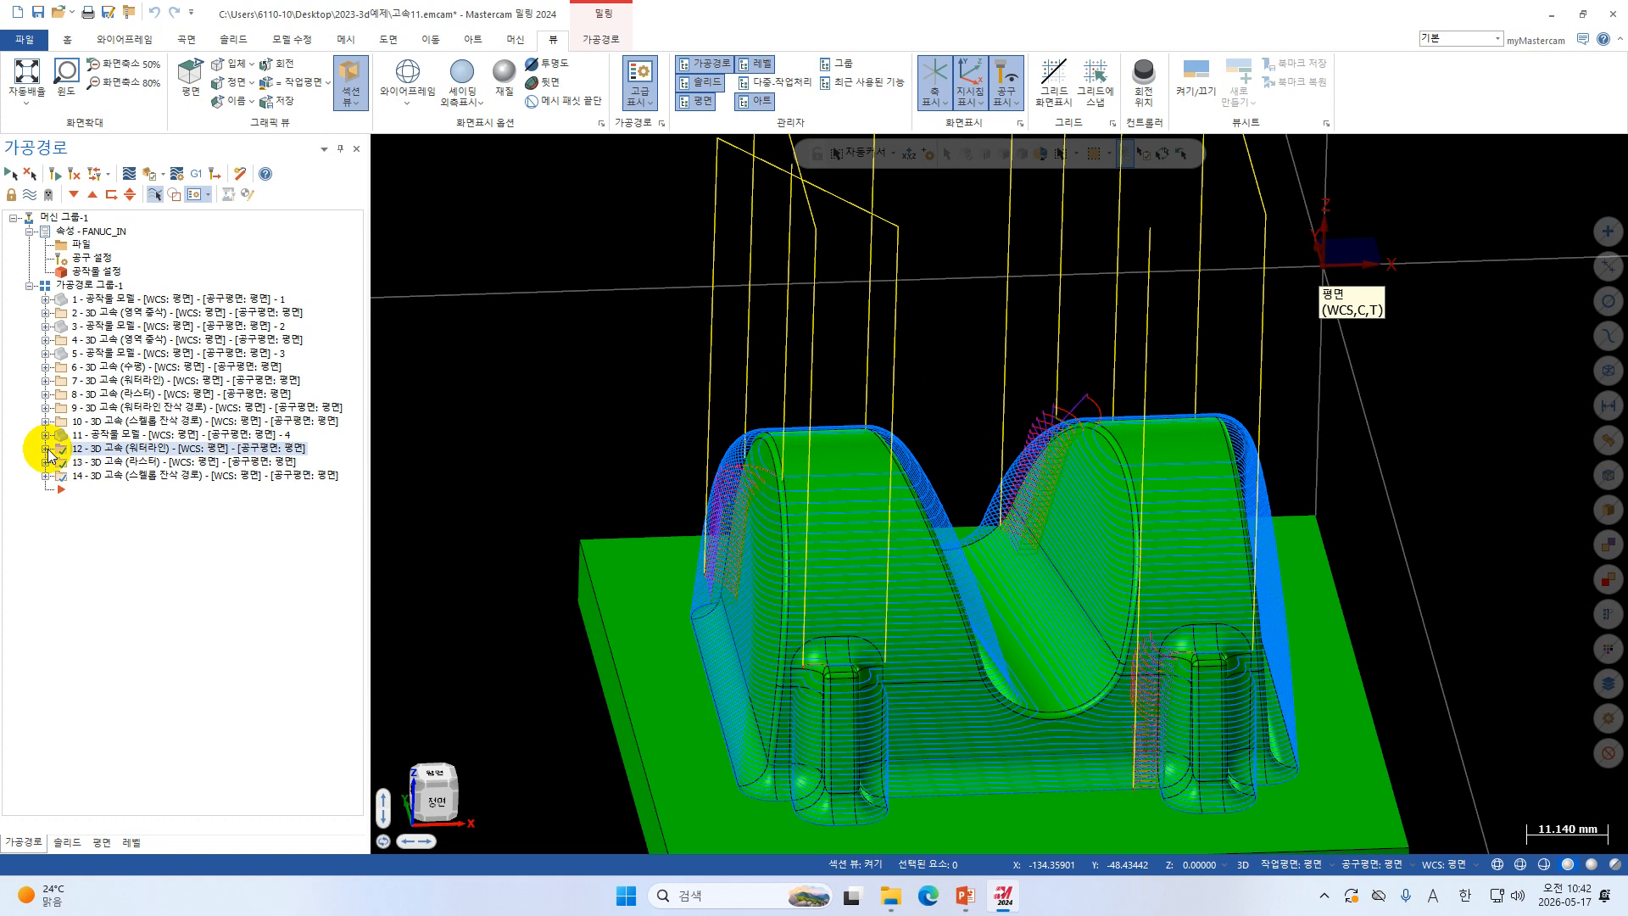
Open the parameters of waterline operation 12 and set its machining geometry to equal wall and floor stock of 0.
click(45, 448)
click(106, 460)
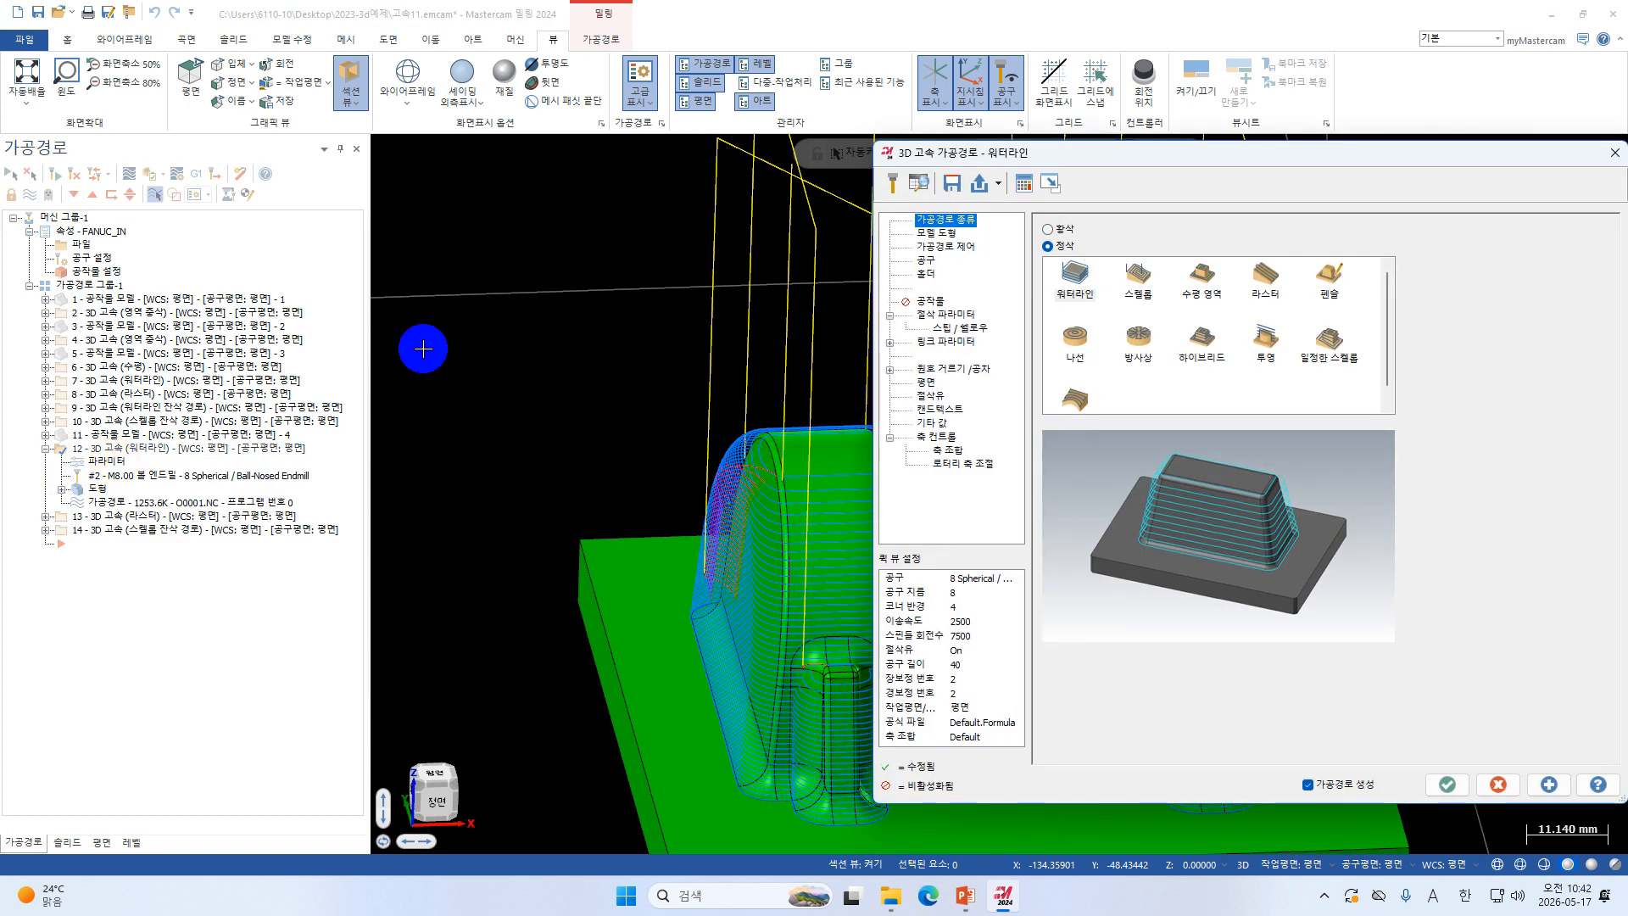
click(955, 315)
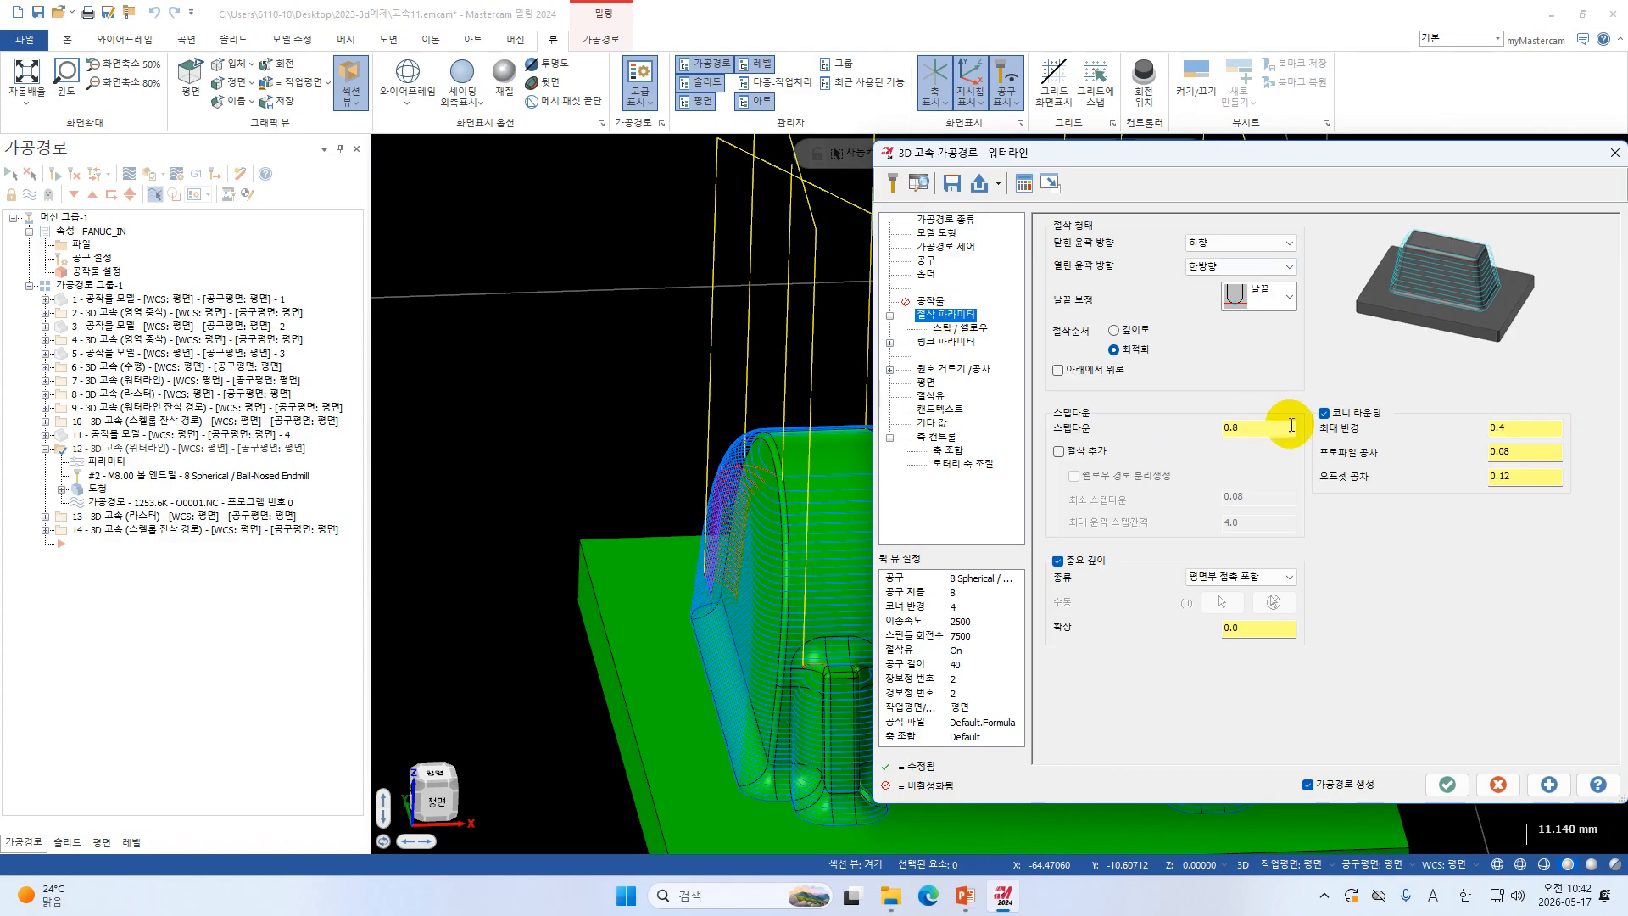
click(954, 328)
click(944, 343)
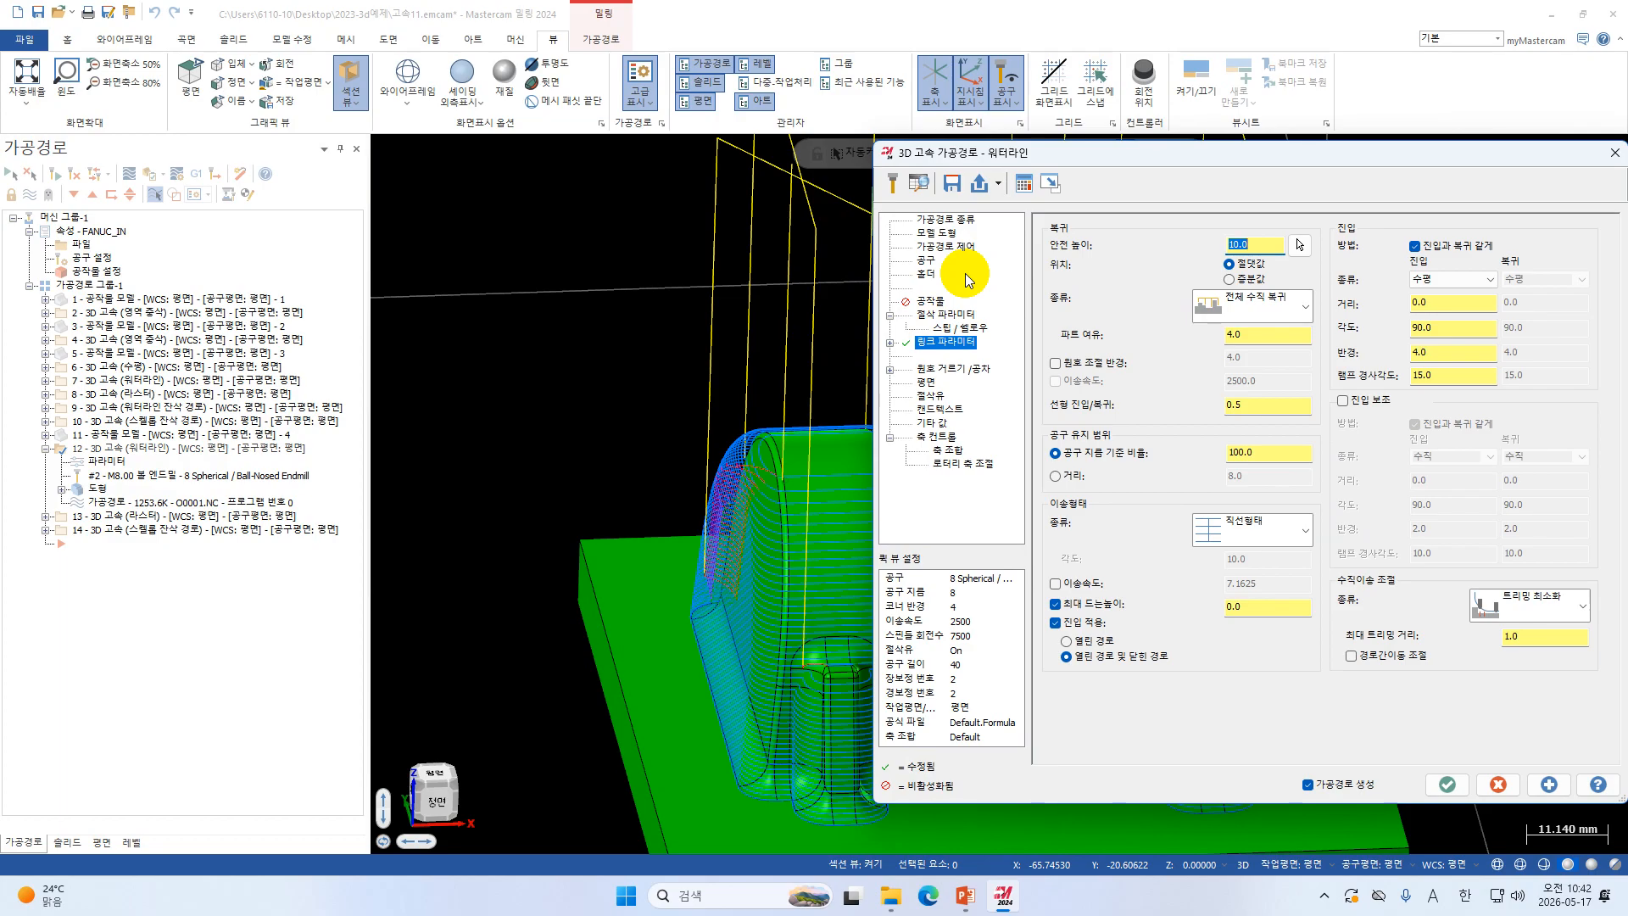
click(941, 233)
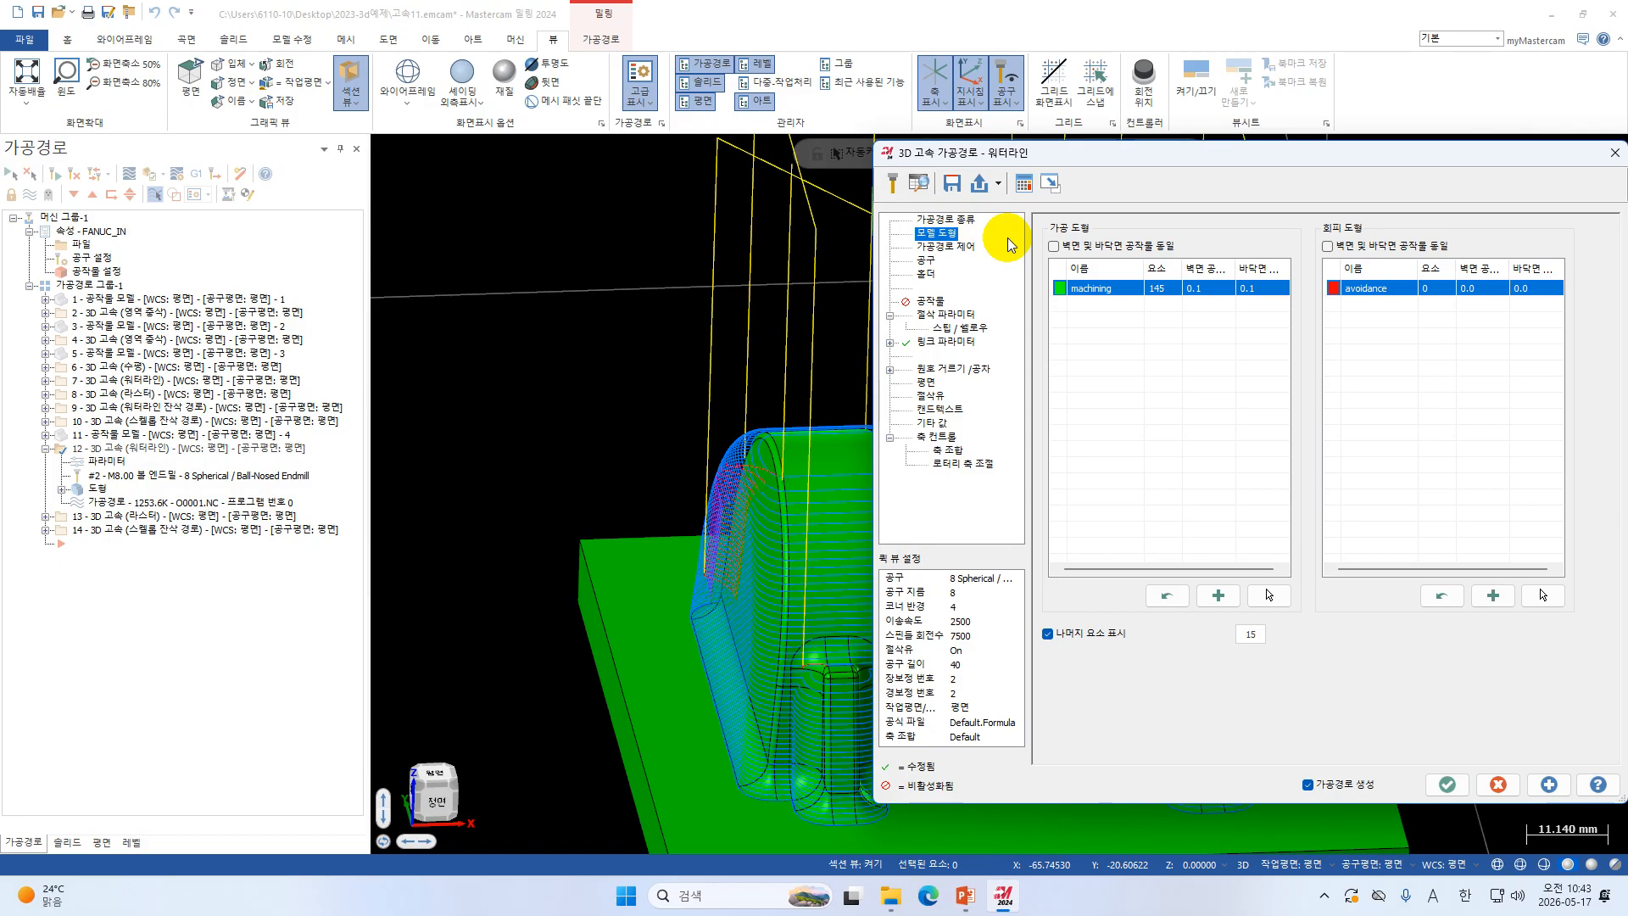
double_click(1215, 290)
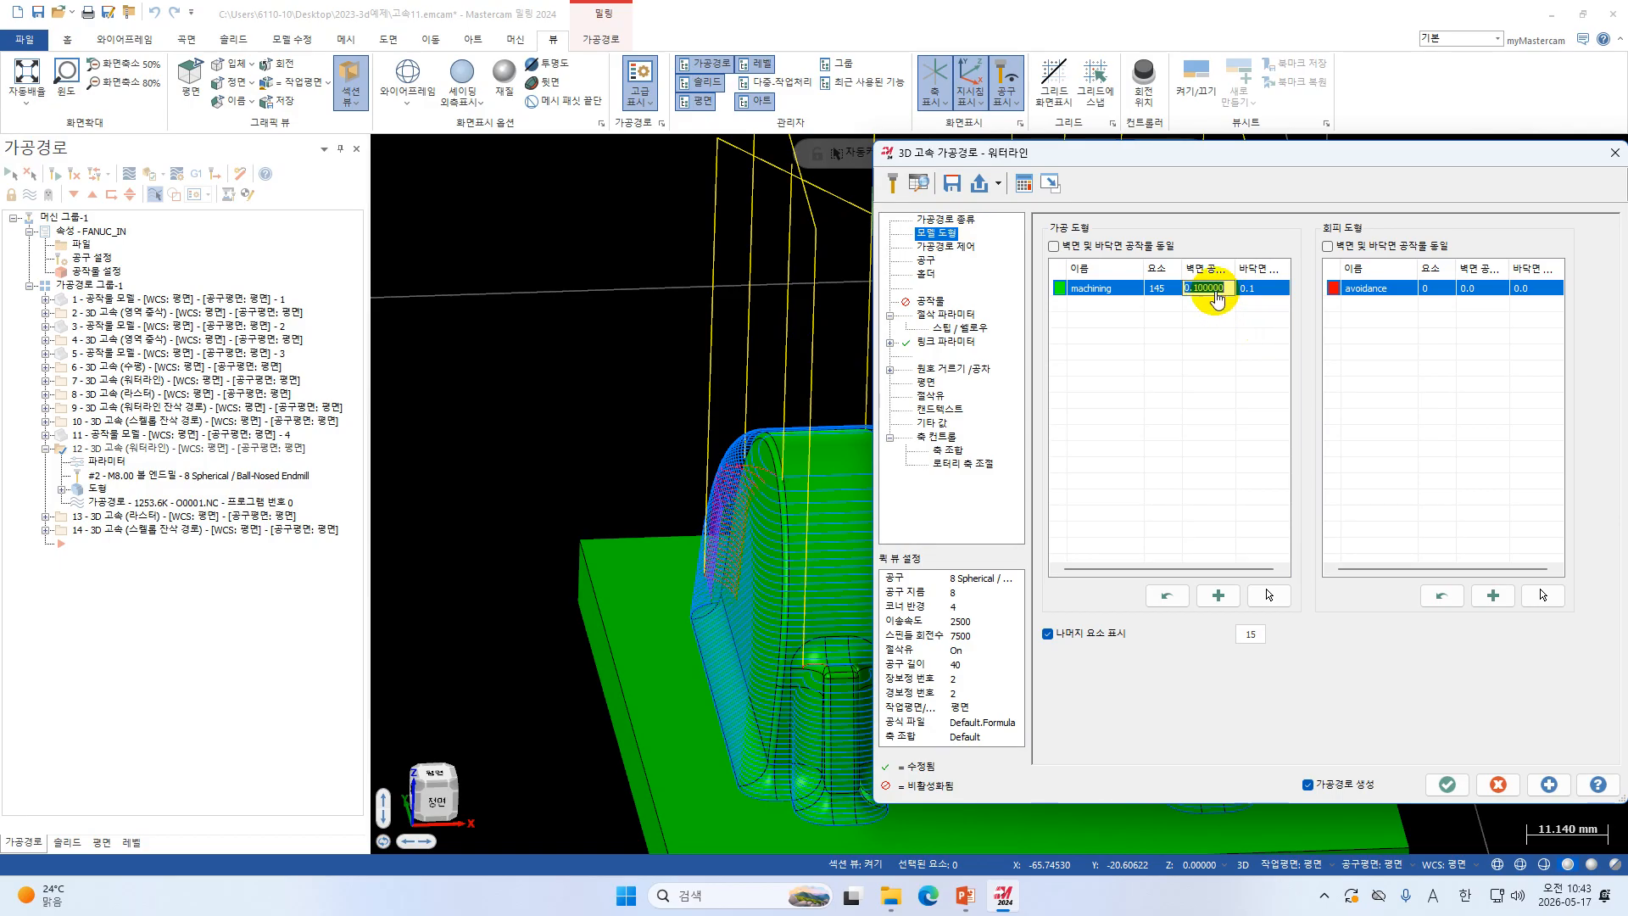
text(0)
click(1053, 246)
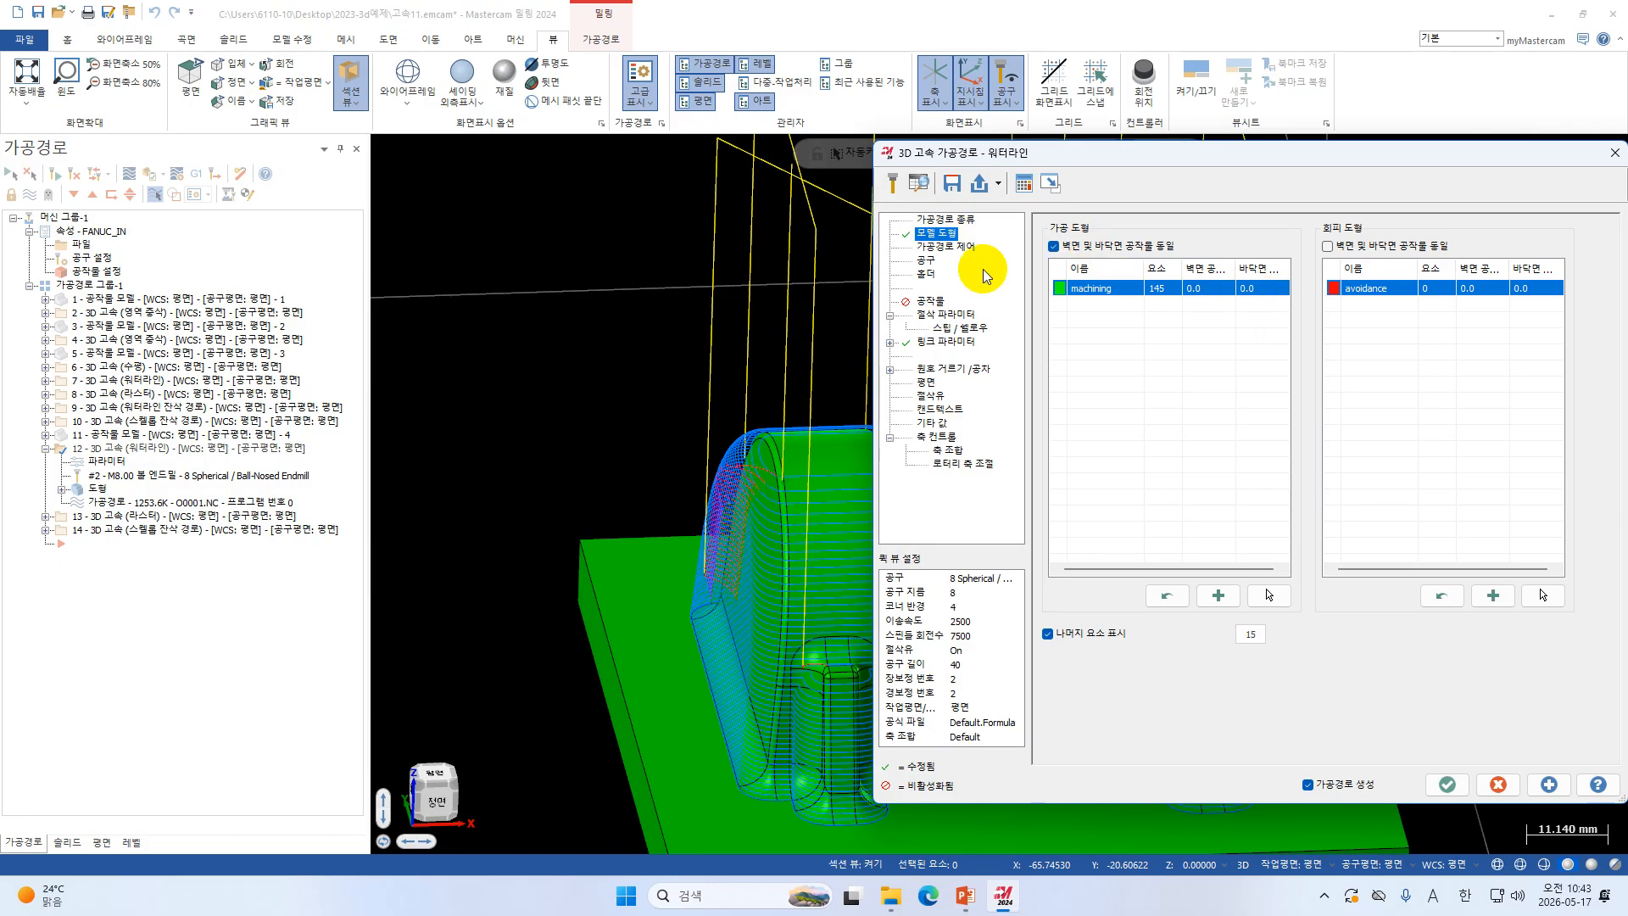
Assign tool 4, the 8 mm spherical ball-nosed end mill, to waterline operation 12.
click(962, 249)
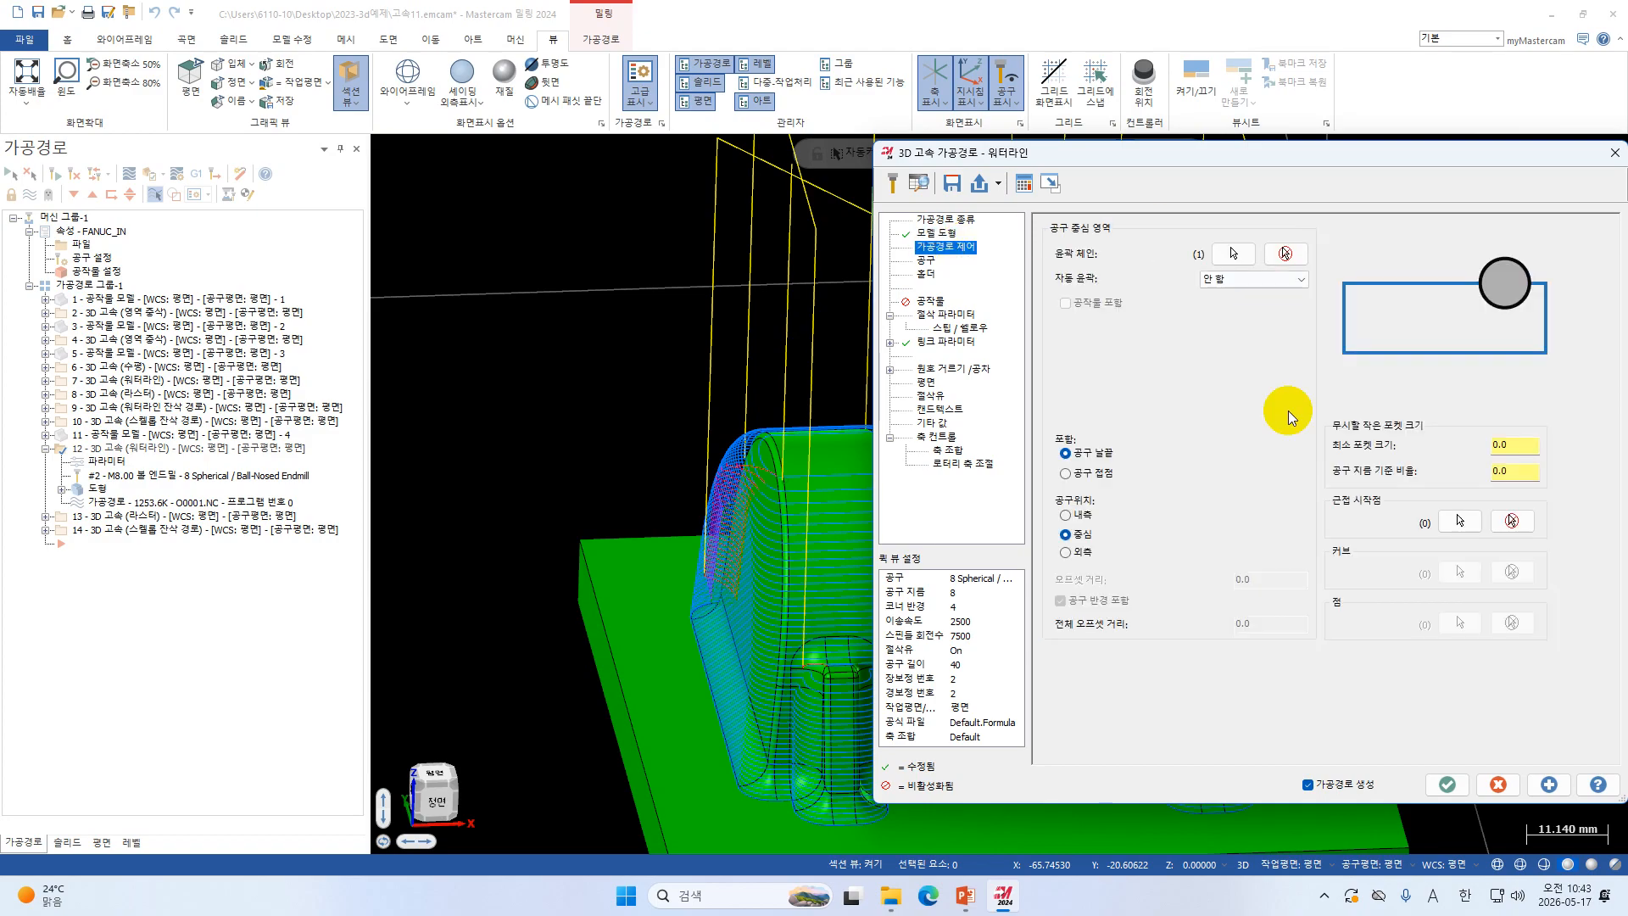
click(925, 260)
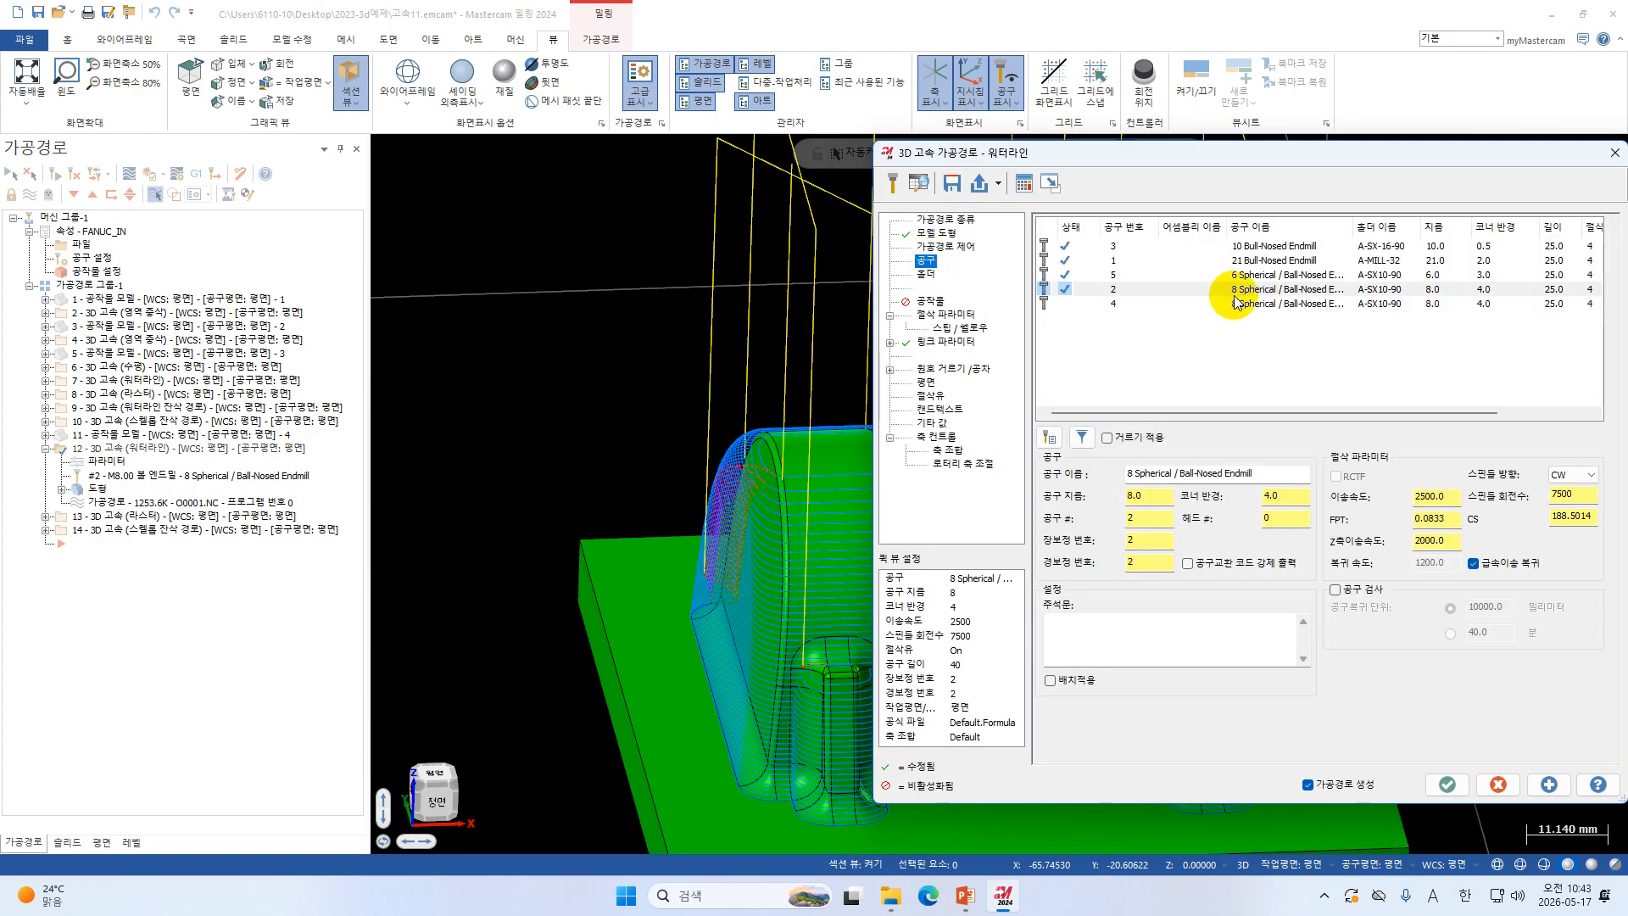
click(1114, 305)
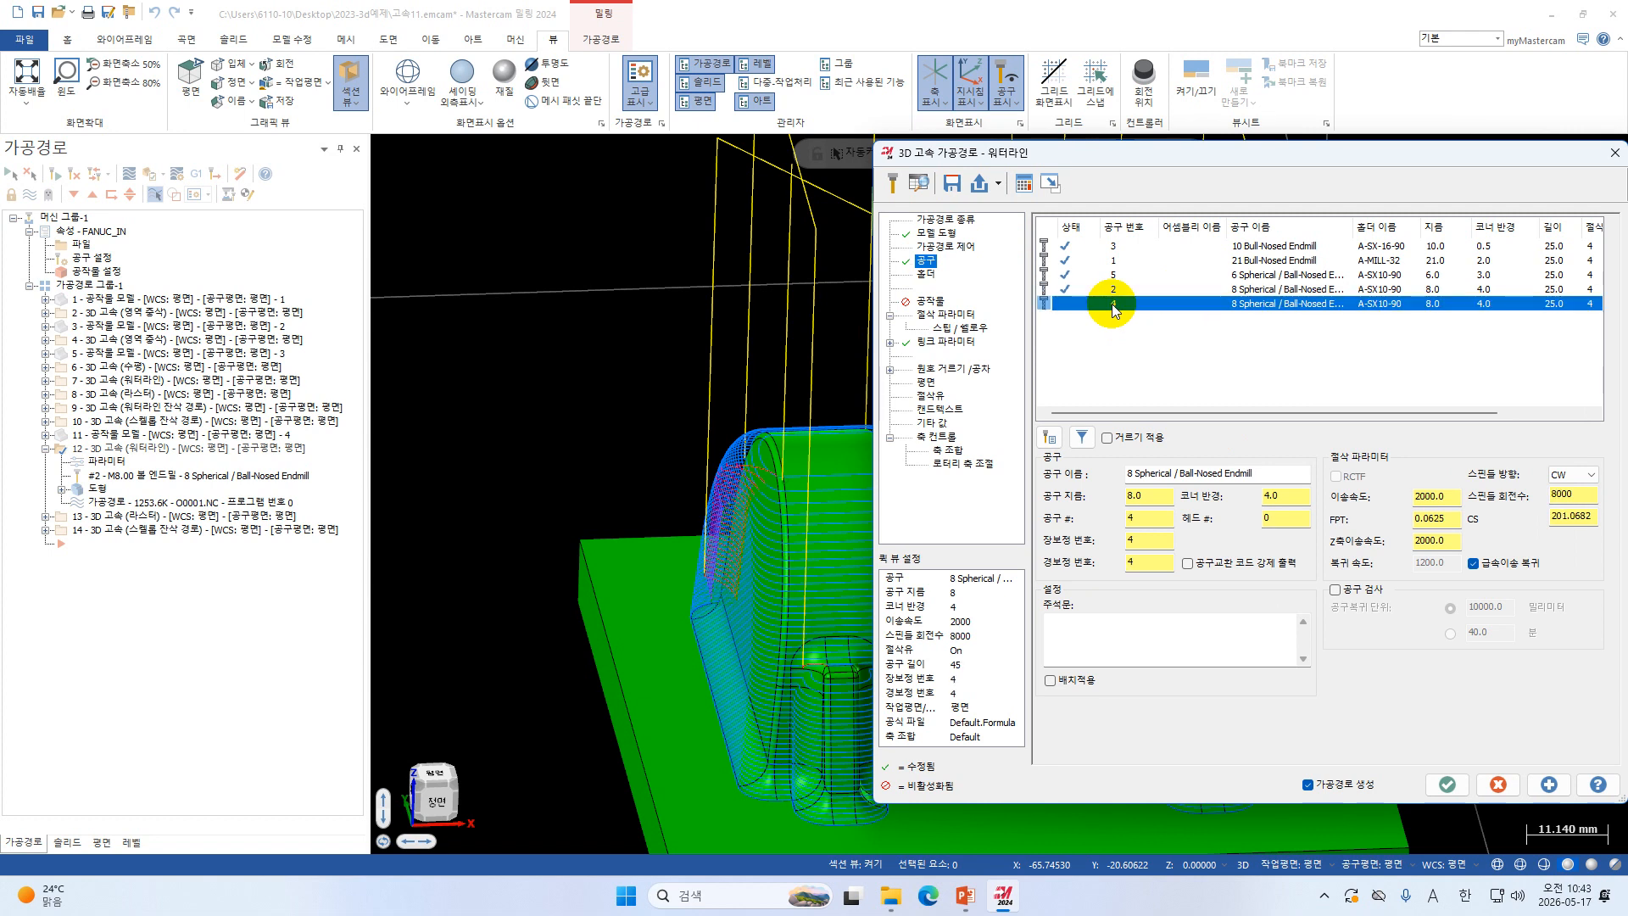
Set the waterline stepdown to 0.4 in the cut parameters.
click(948, 315)
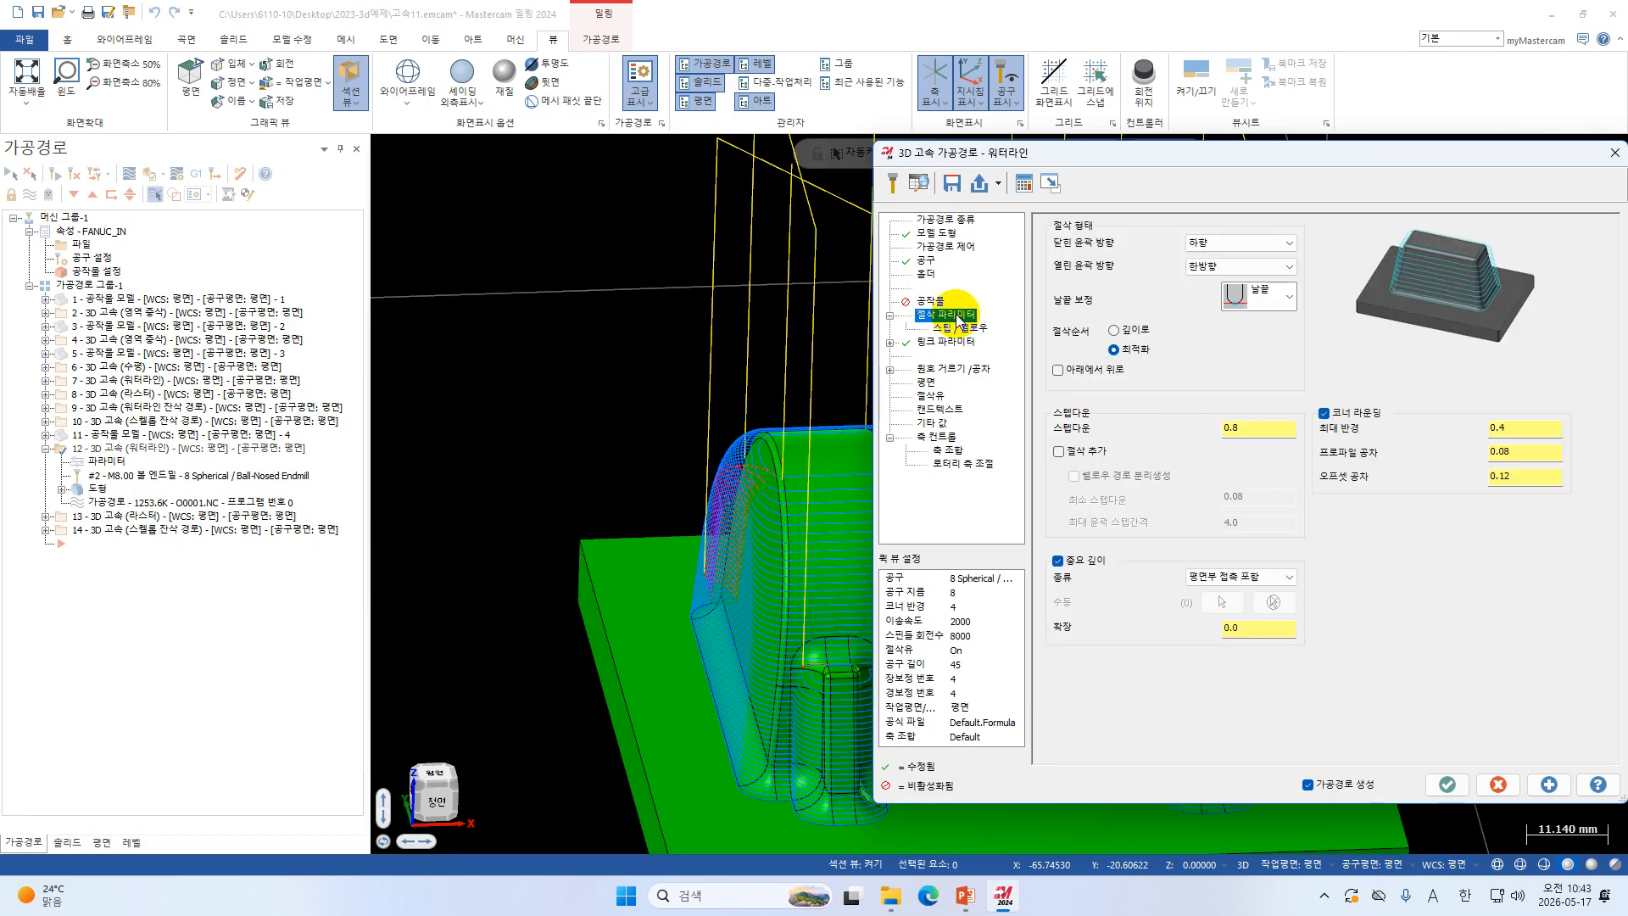
double_click(1240, 428)
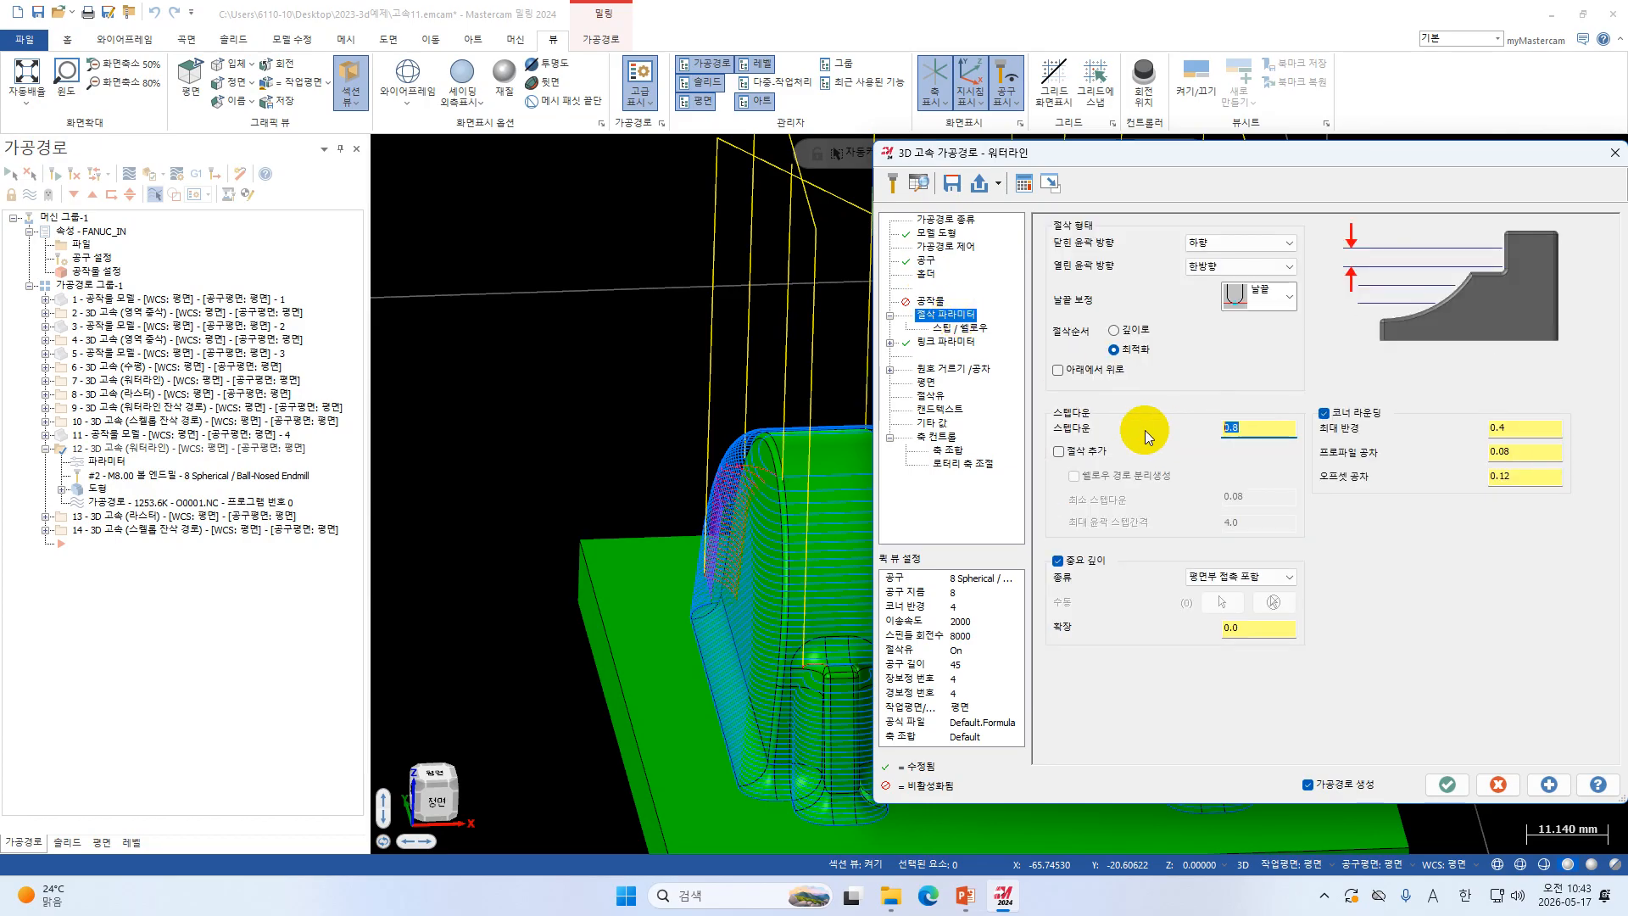
text(035)
key(Return)
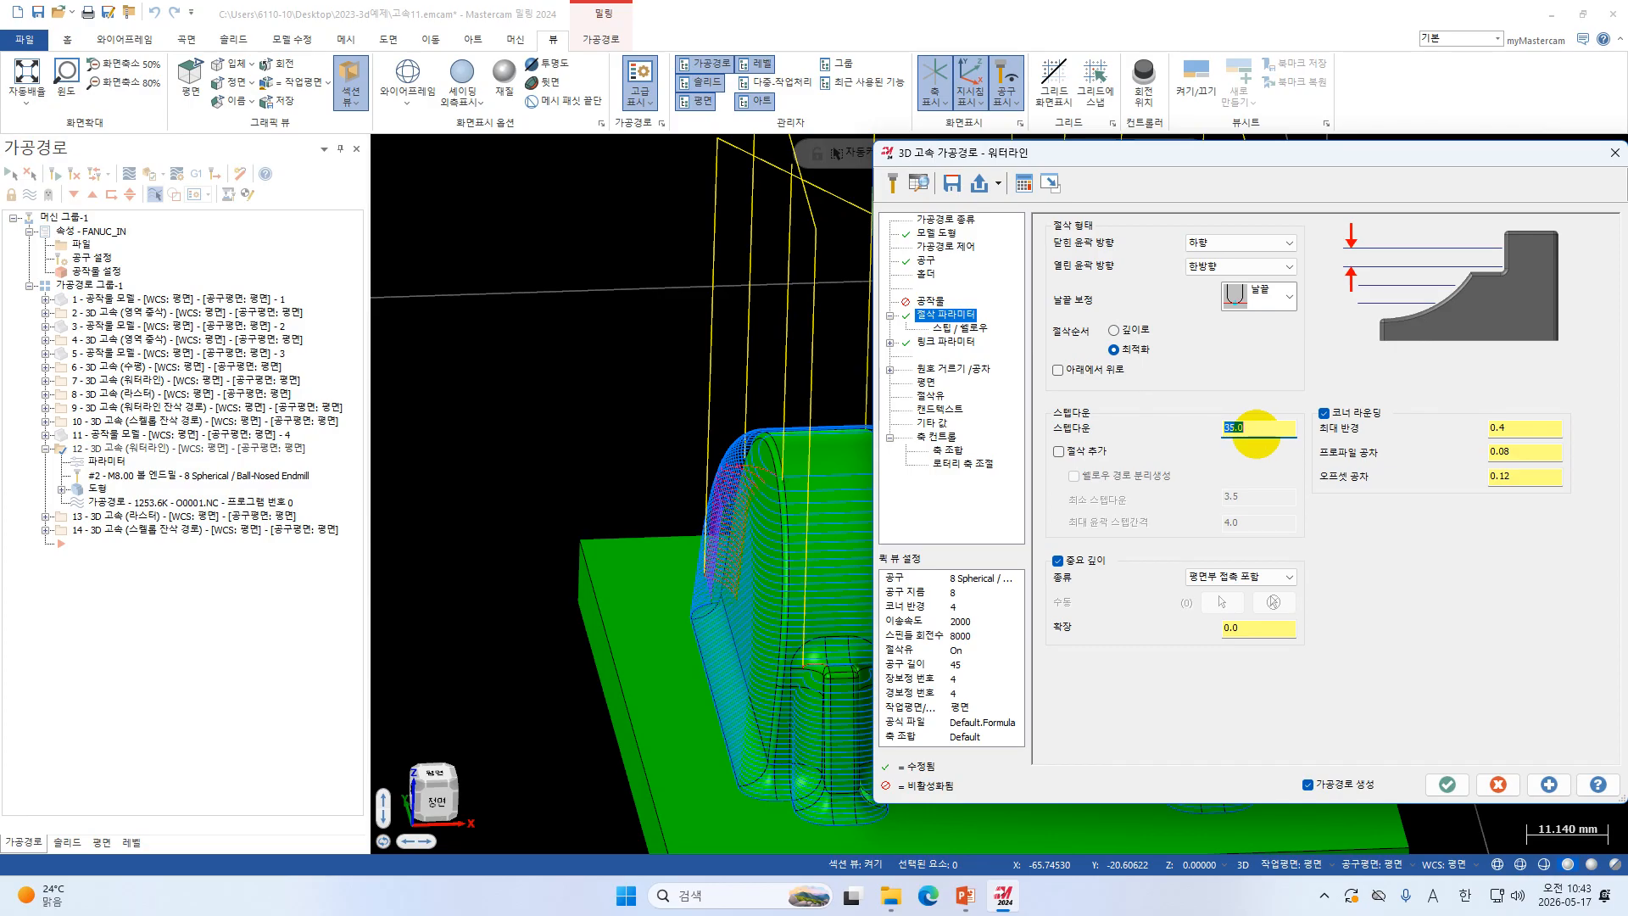
key(BackSpace)
key(BackSpace)
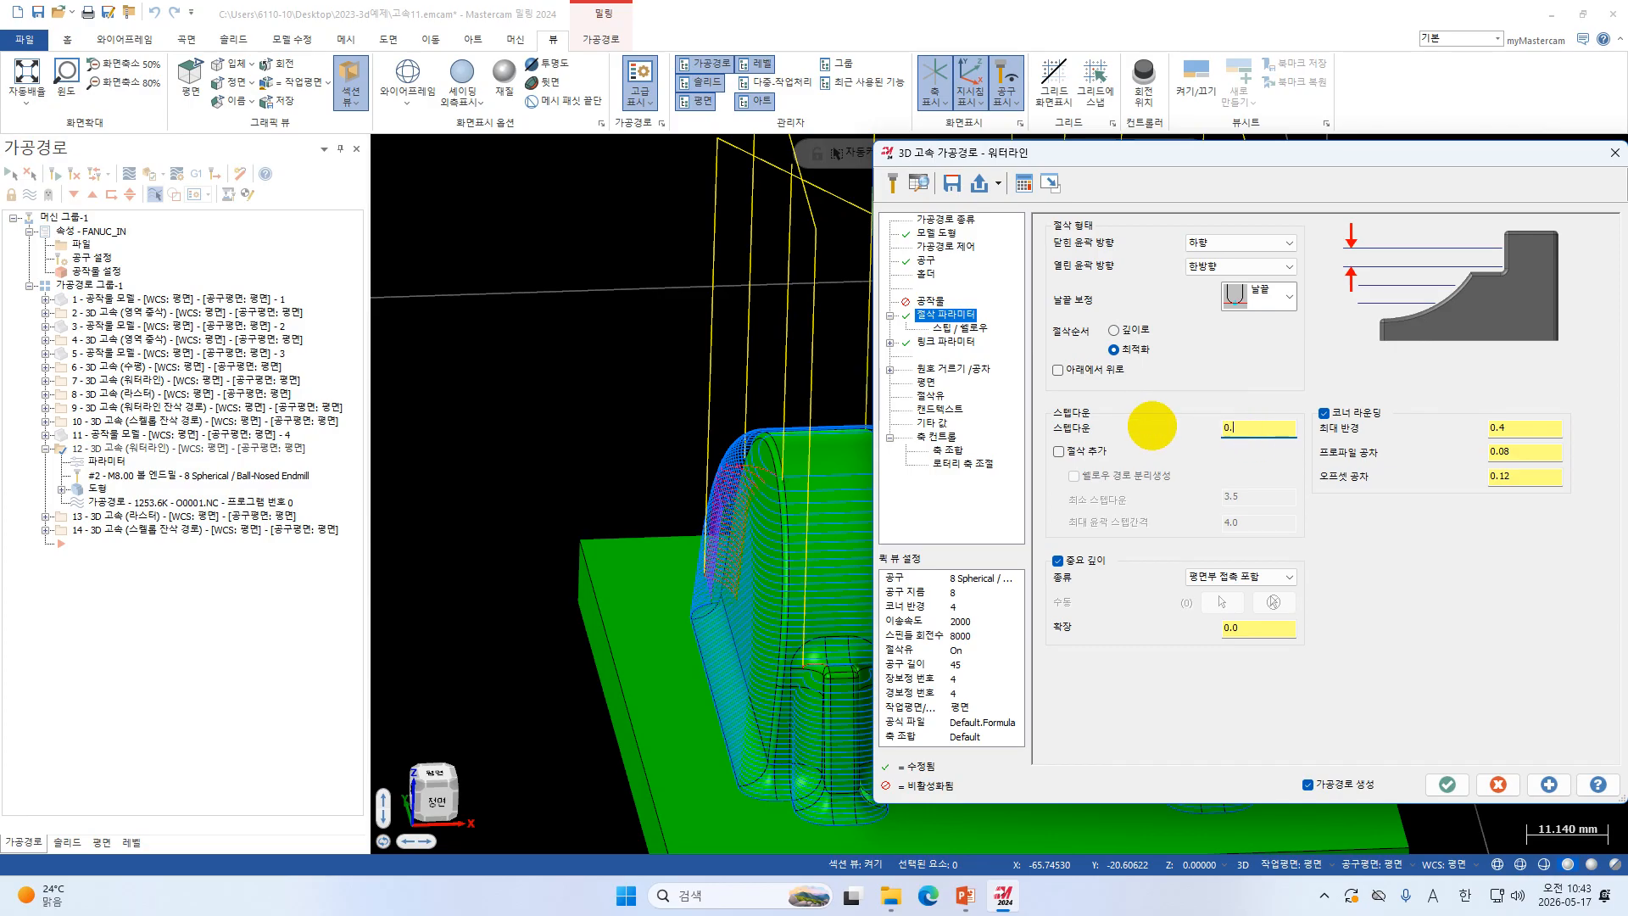
key(Return)
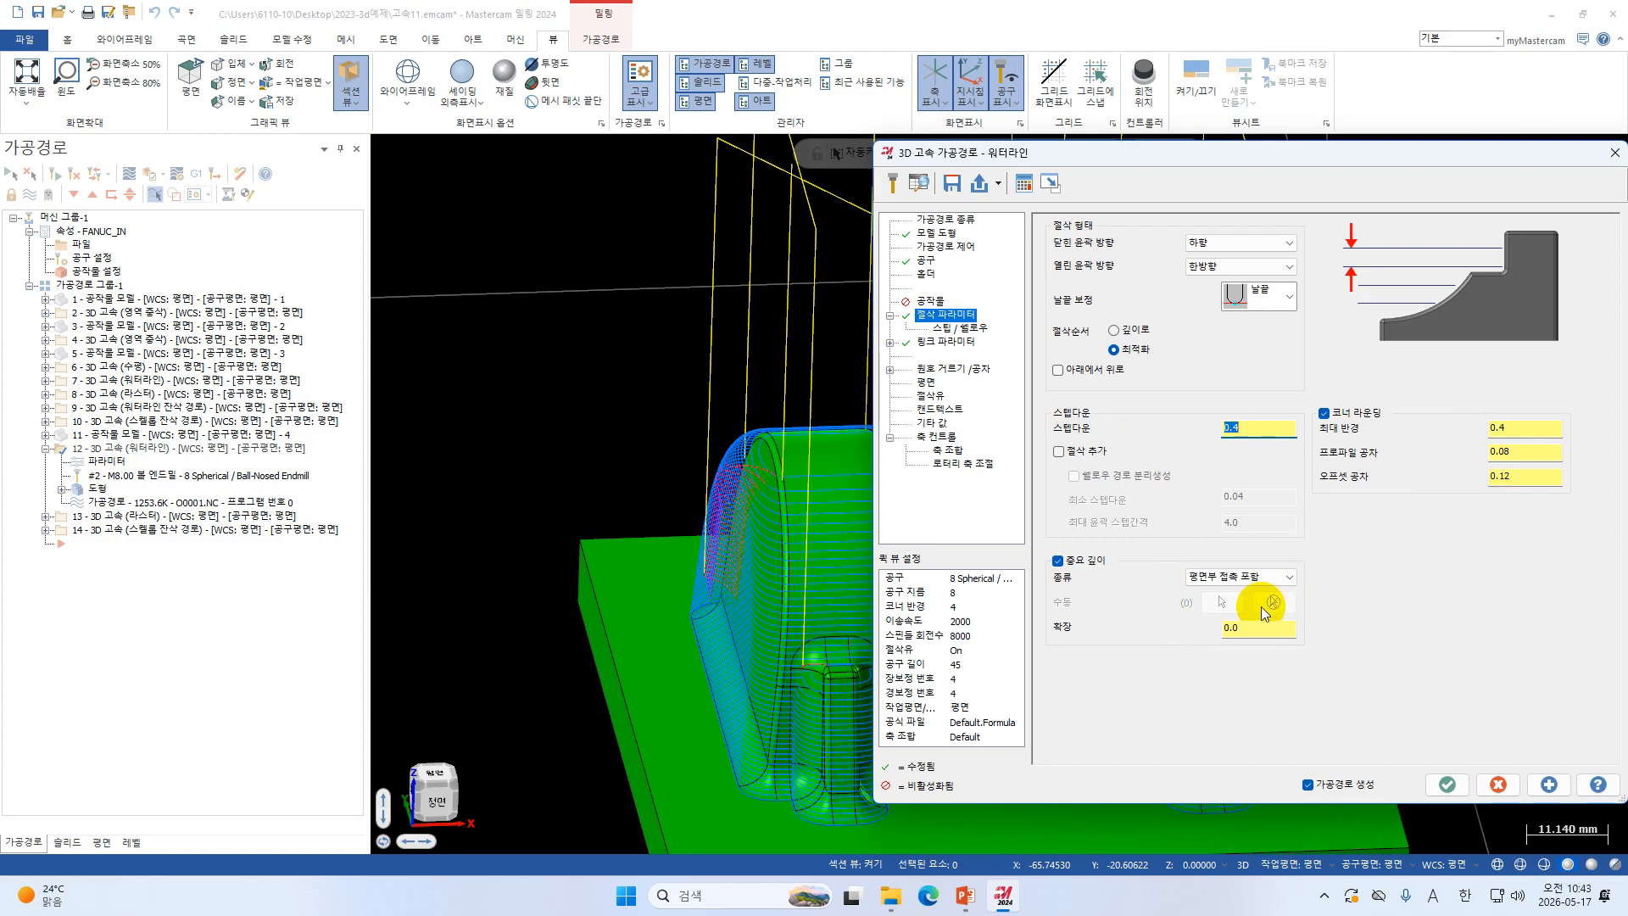
Limit the waterline's steep/shallow angle range to a start of 35 degrees, keeping the end at 90.
click(971, 331)
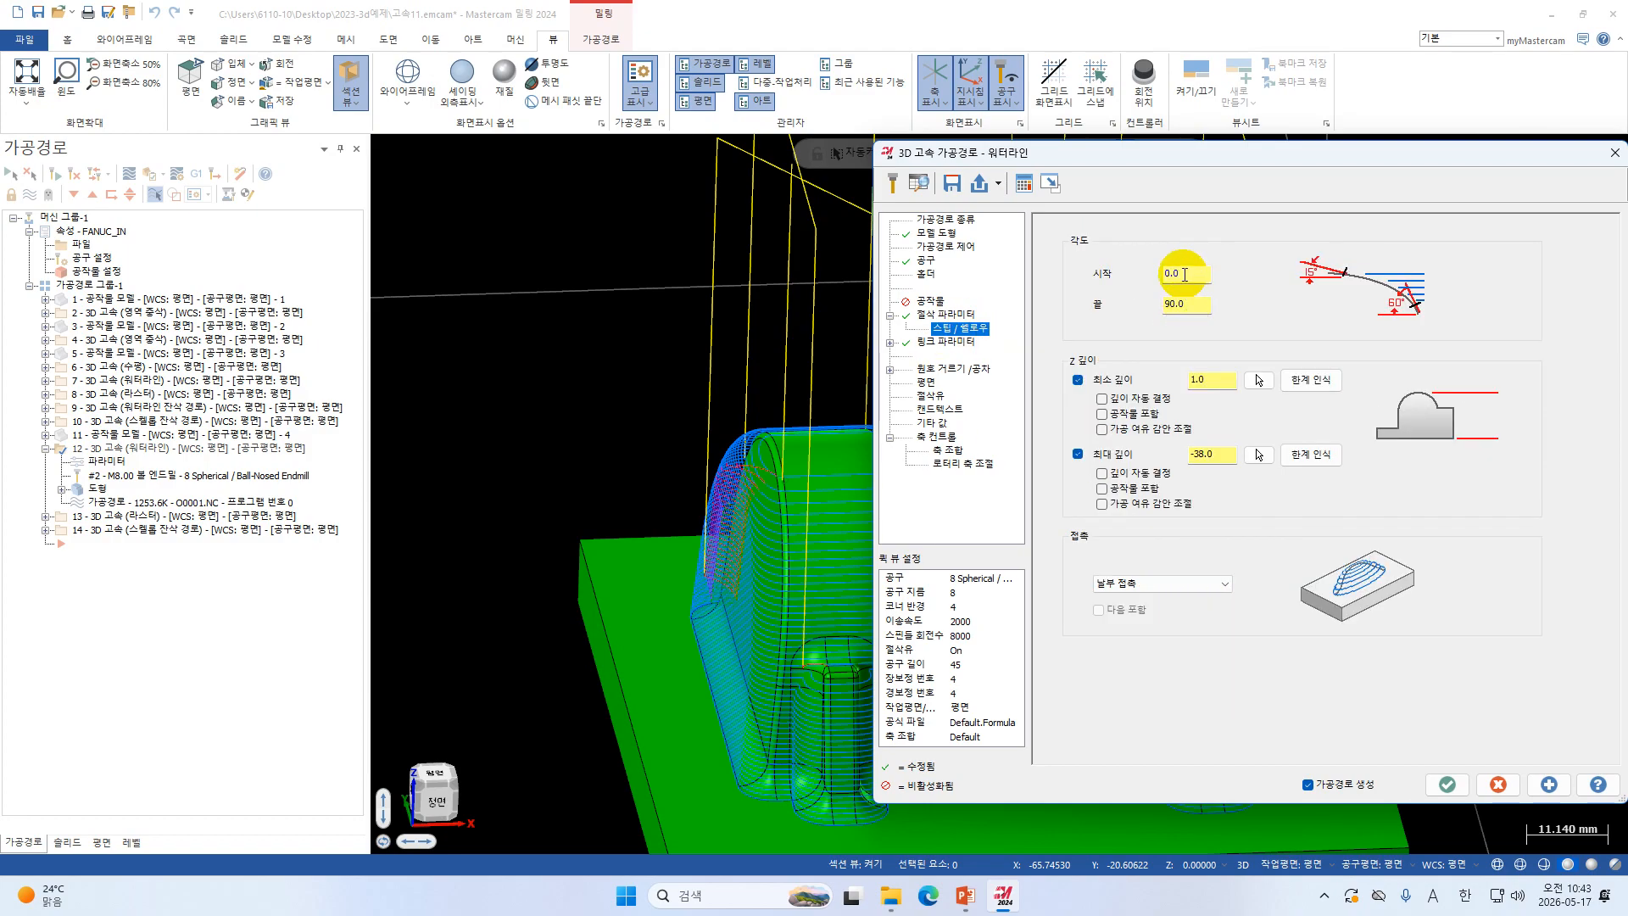
scroll(786, 476, up, 2)
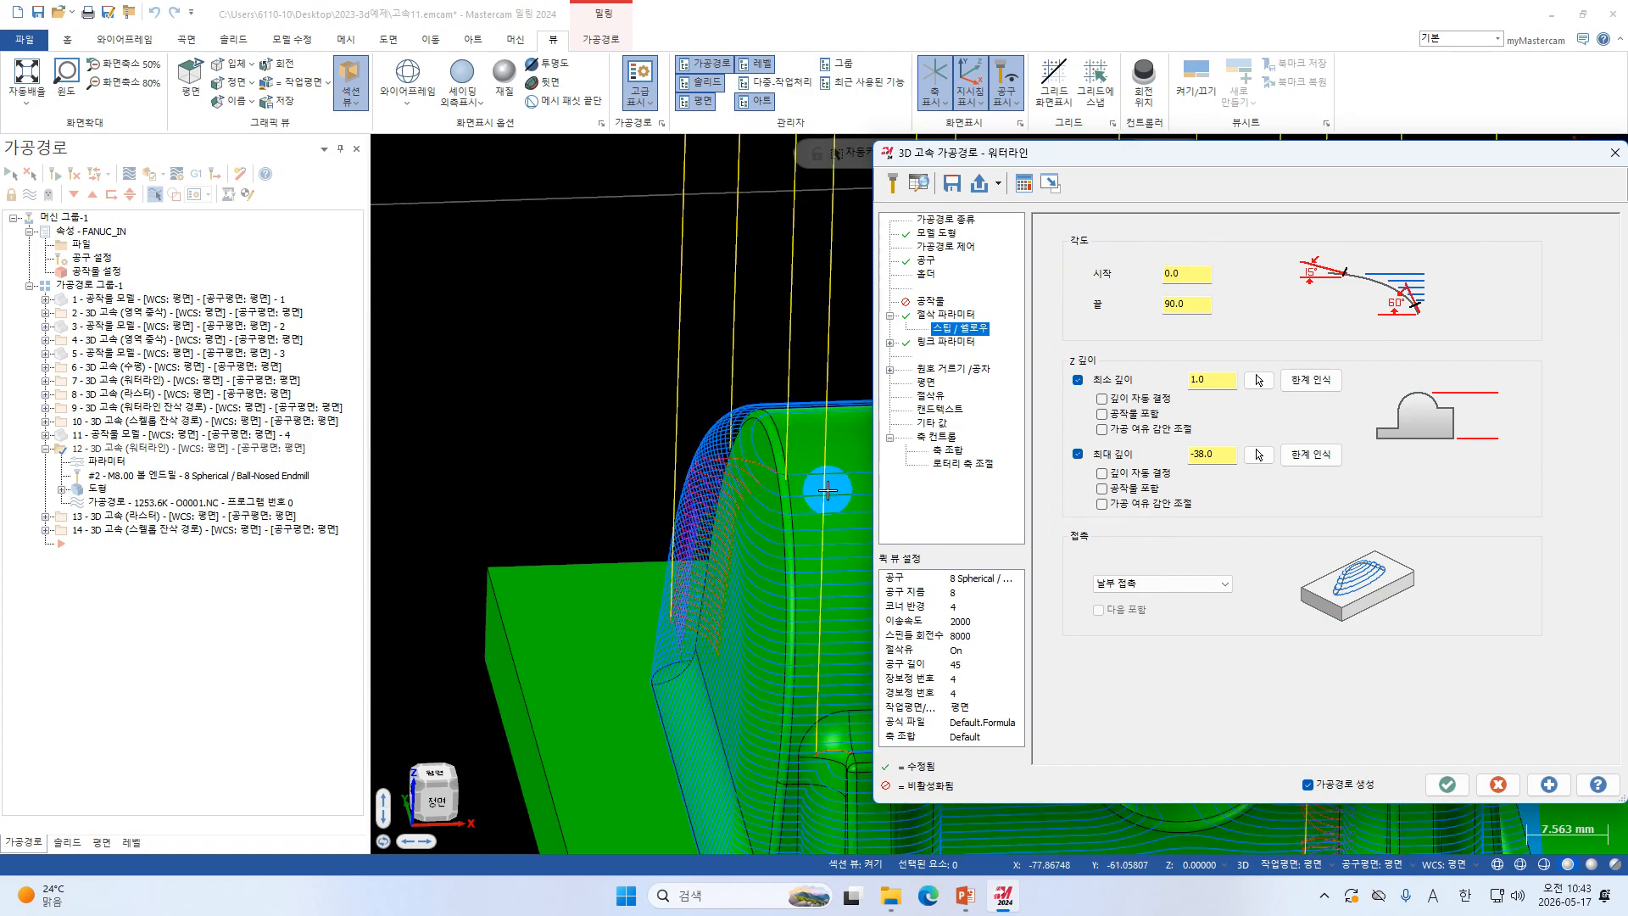
click(1184, 278)
drag(1185, 278, 1124, 292)
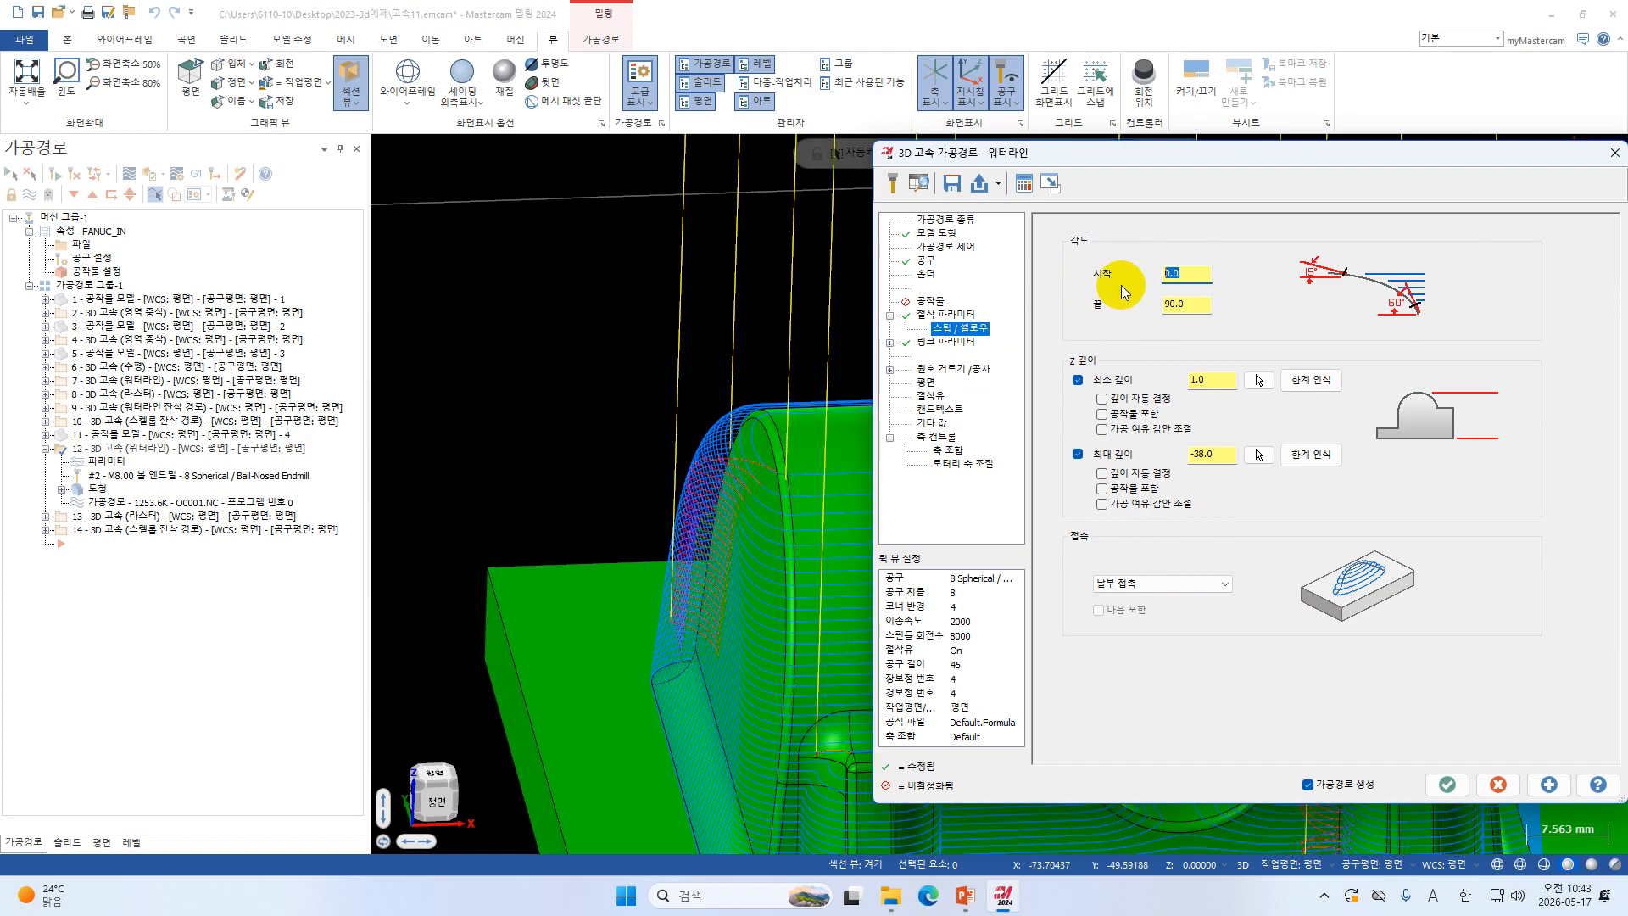
click(1197, 306)
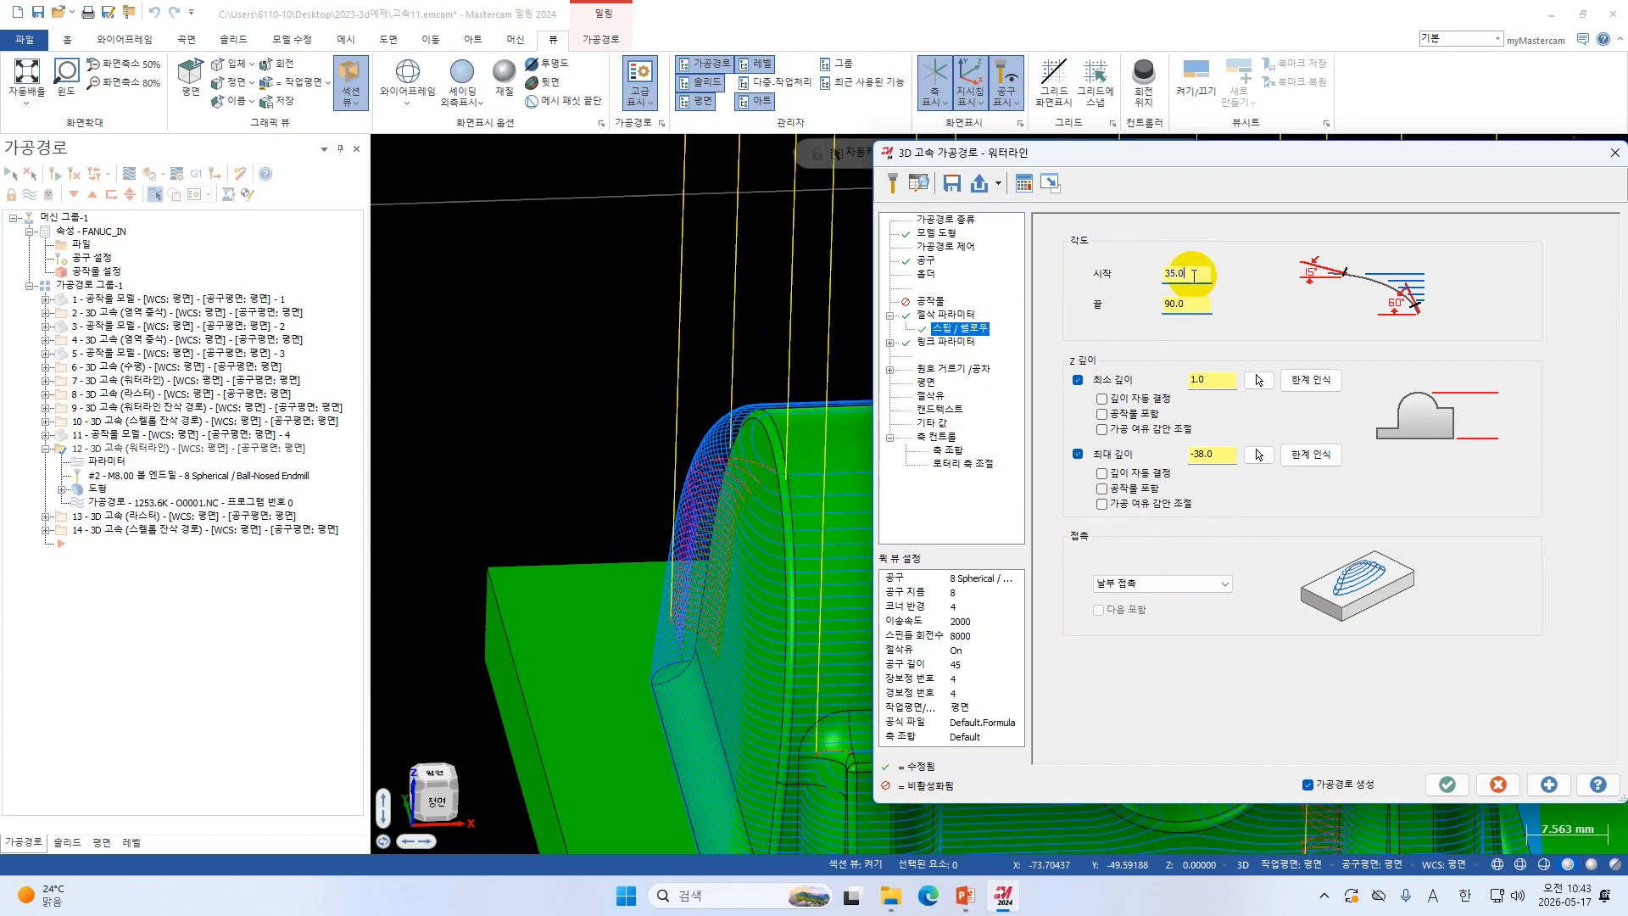
middle_drag(540, 419, 575, 404)
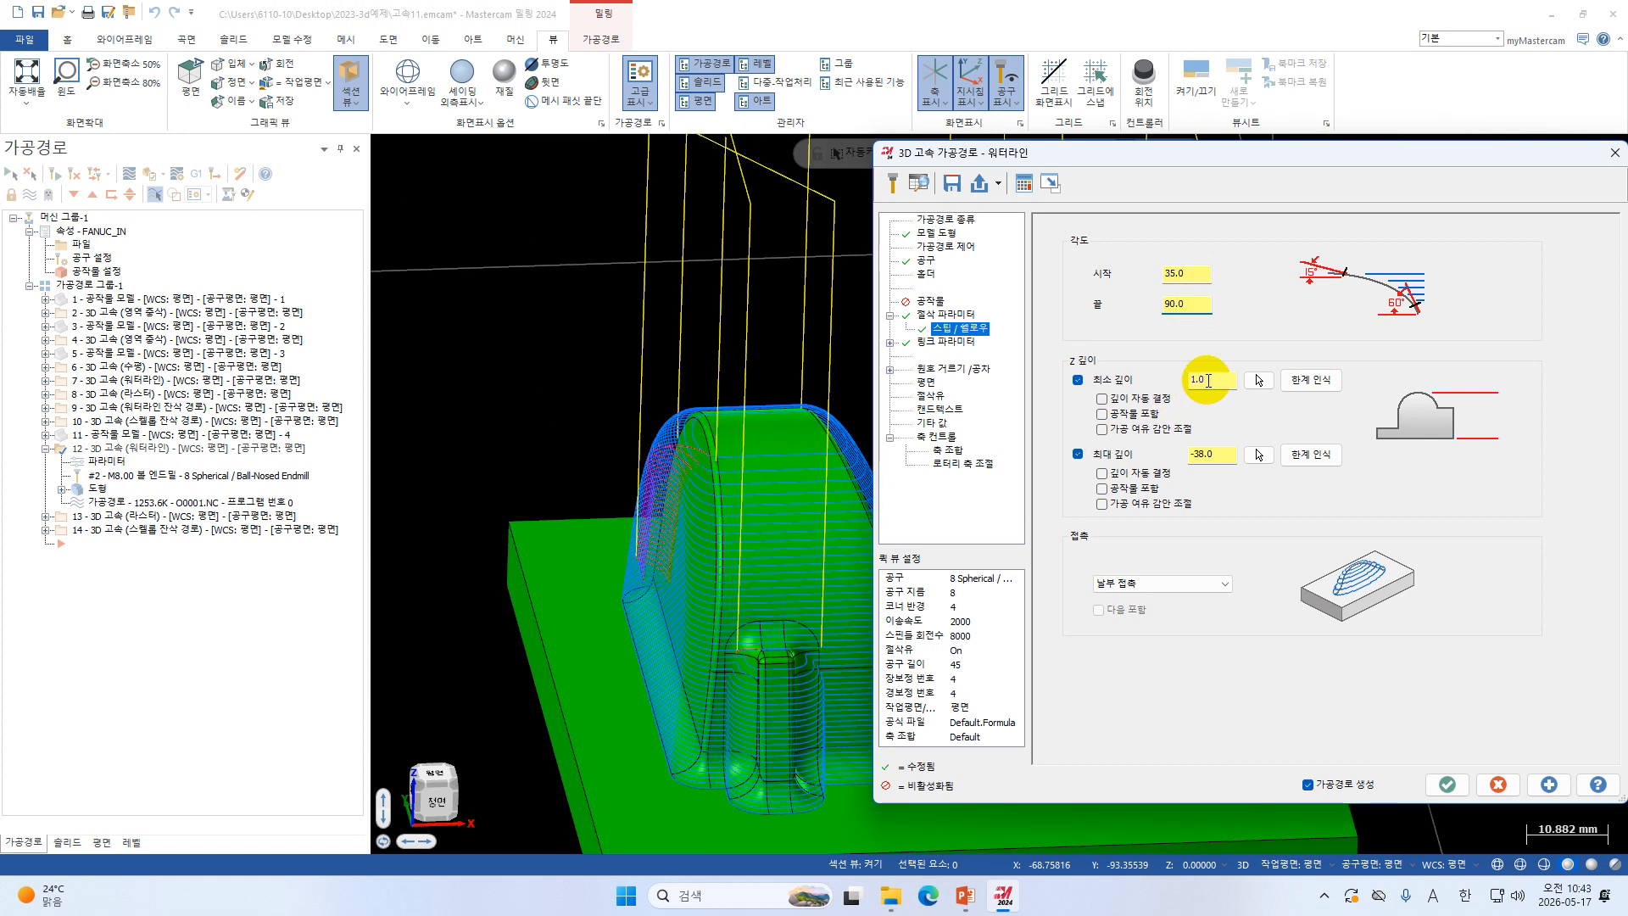
Enable the control of moves between passes with a maximum trimming distance of 0.4, and regenerate waterline operation 12.
click(958, 343)
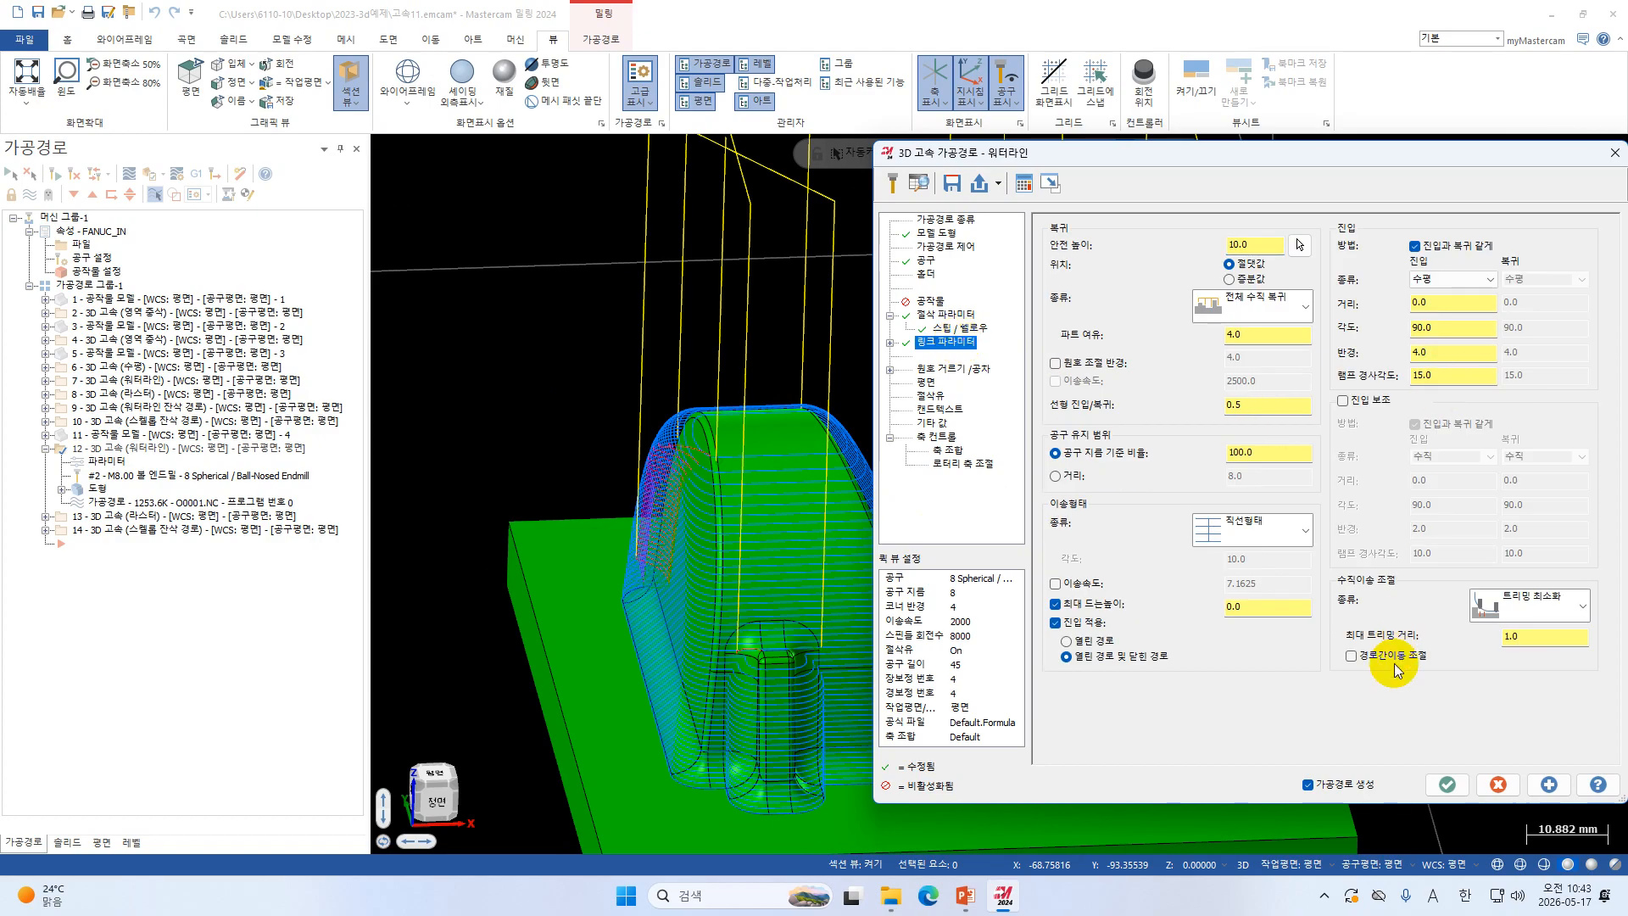
click(1427, 654)
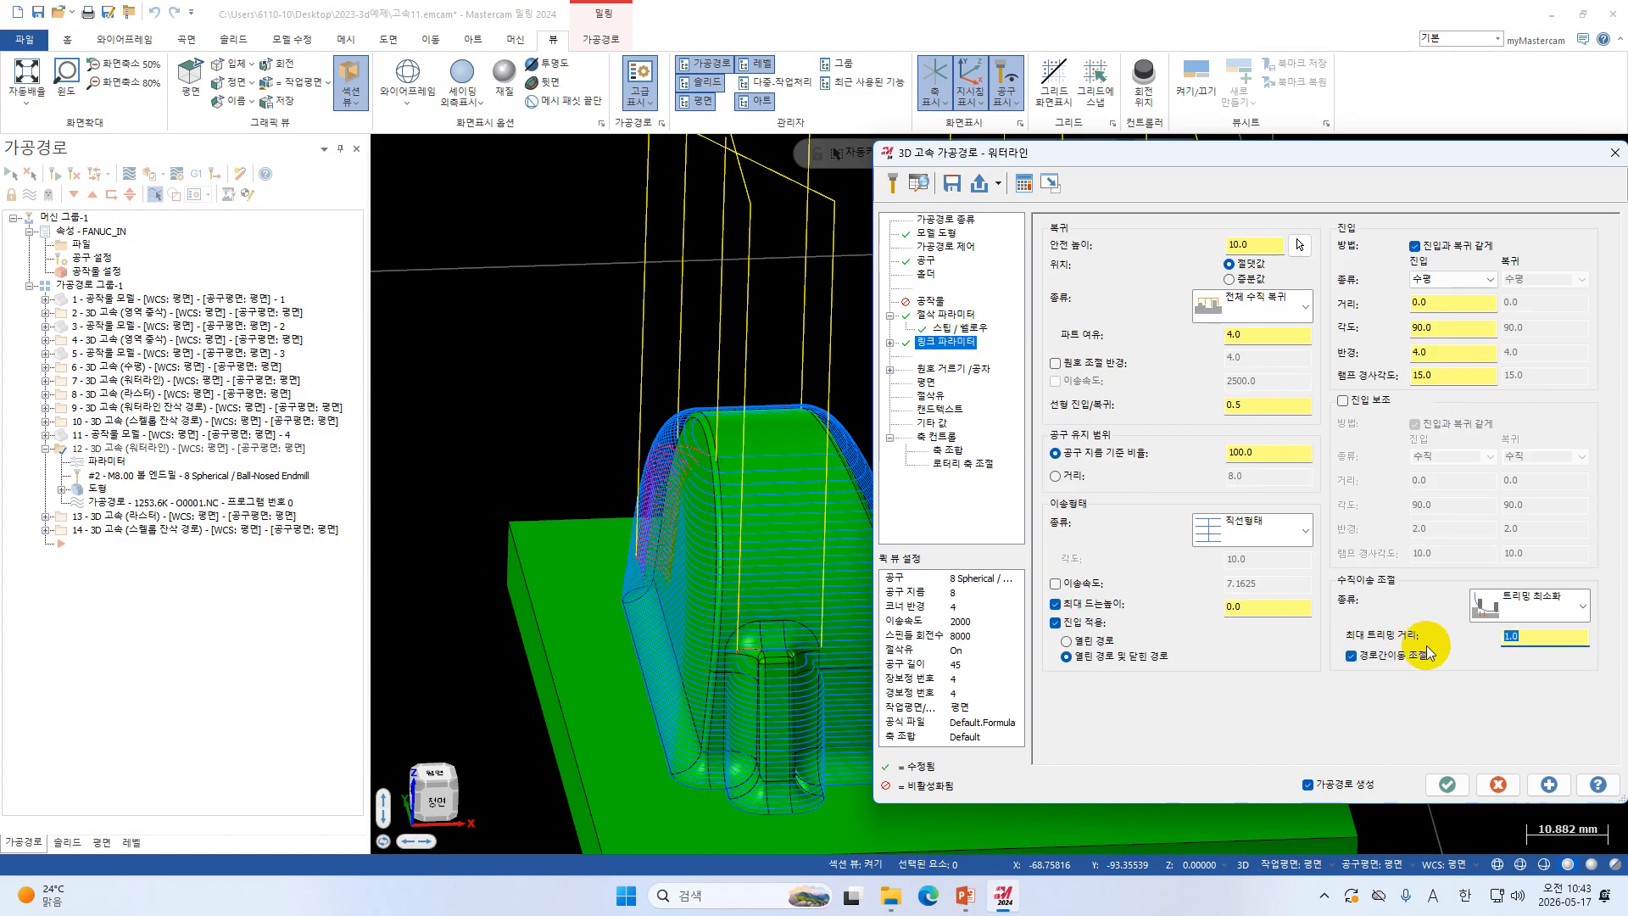
text(0.8)
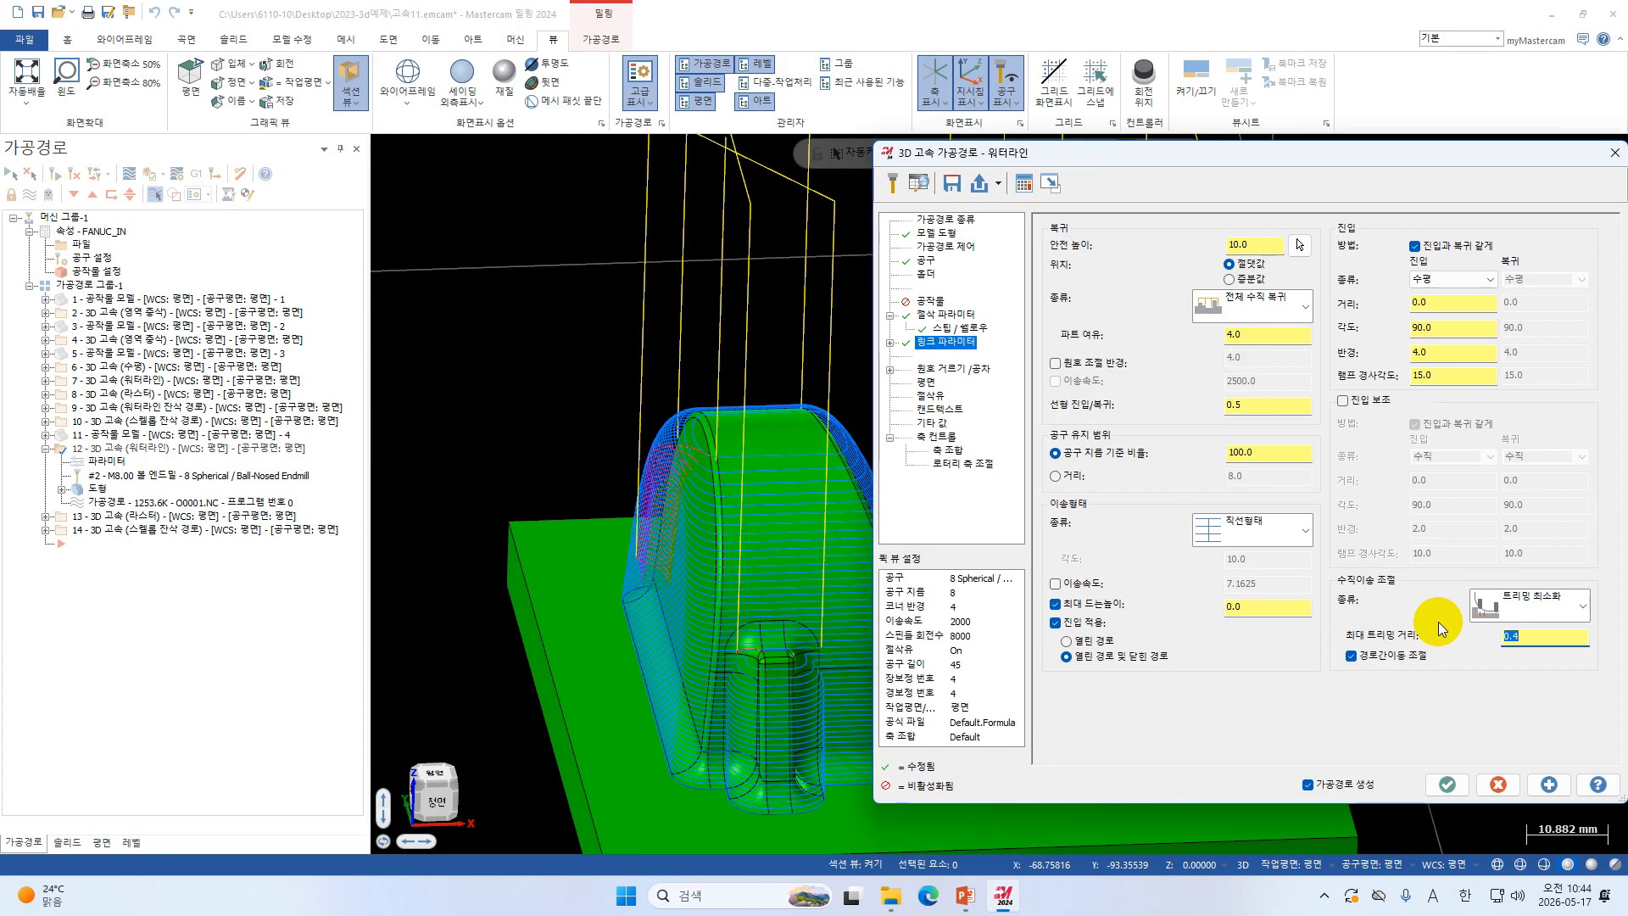
click(948, 369)
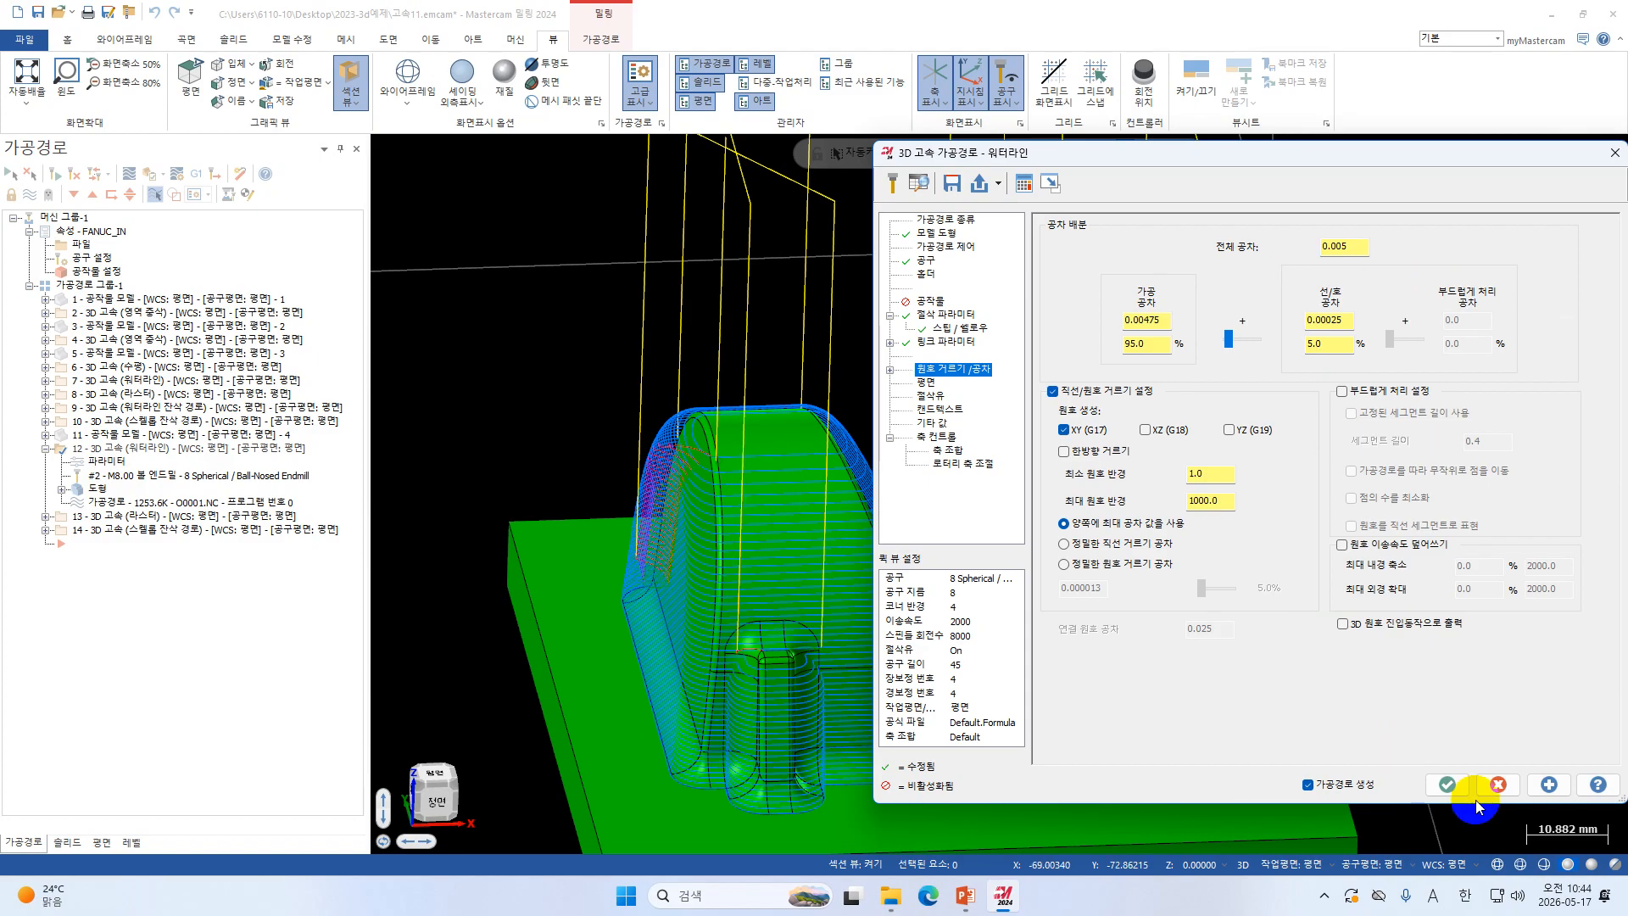
click(1447, 782)
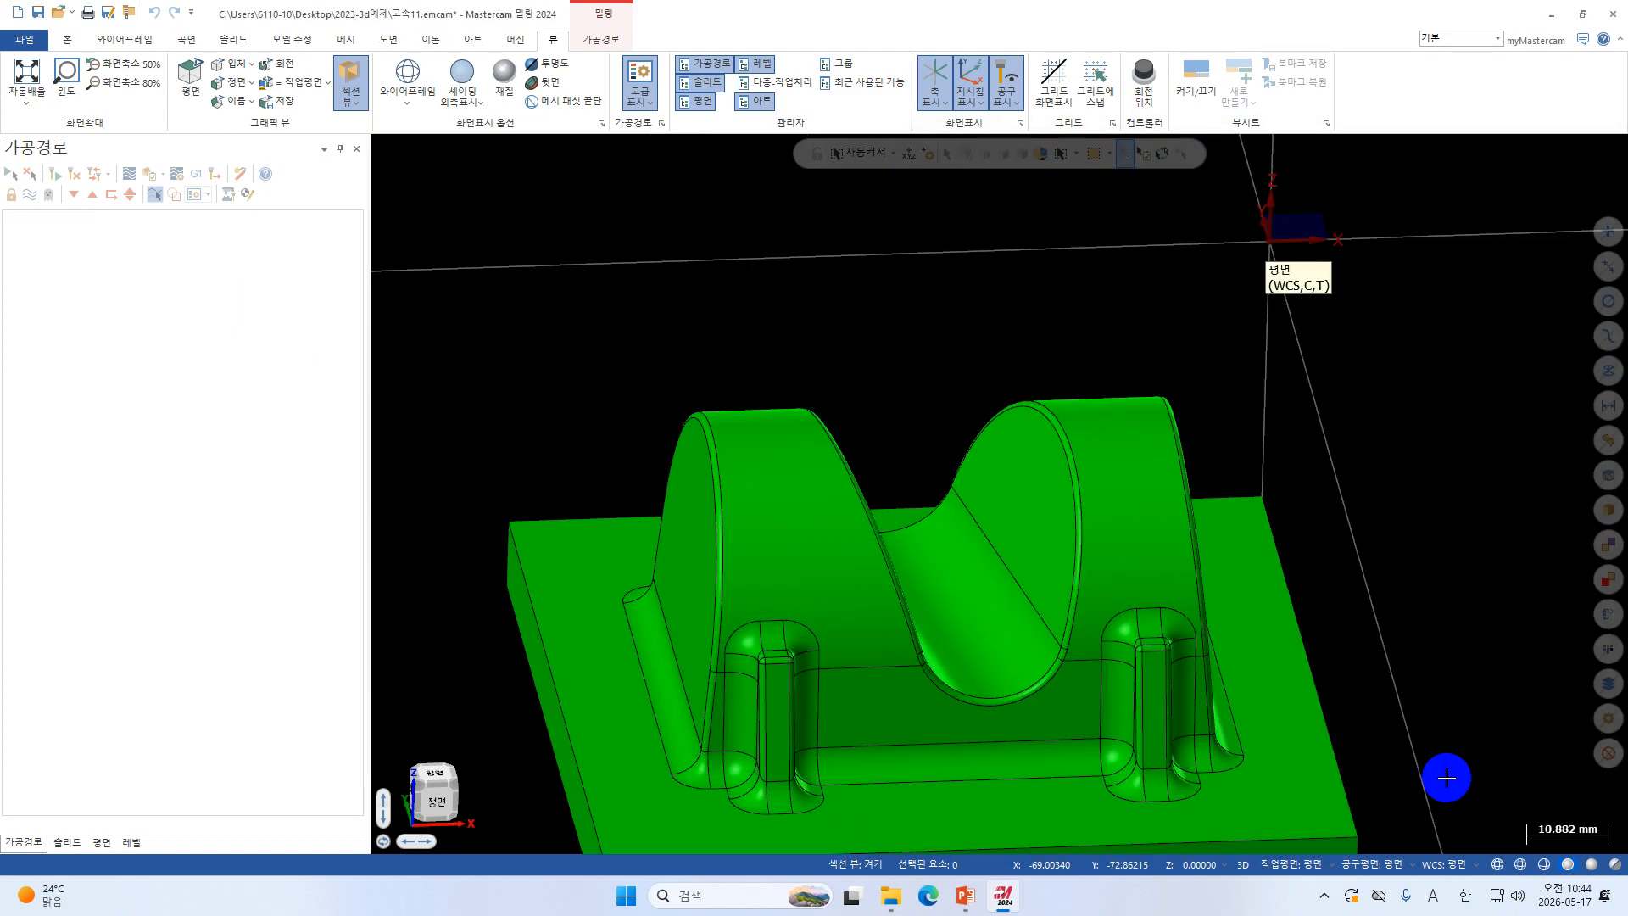
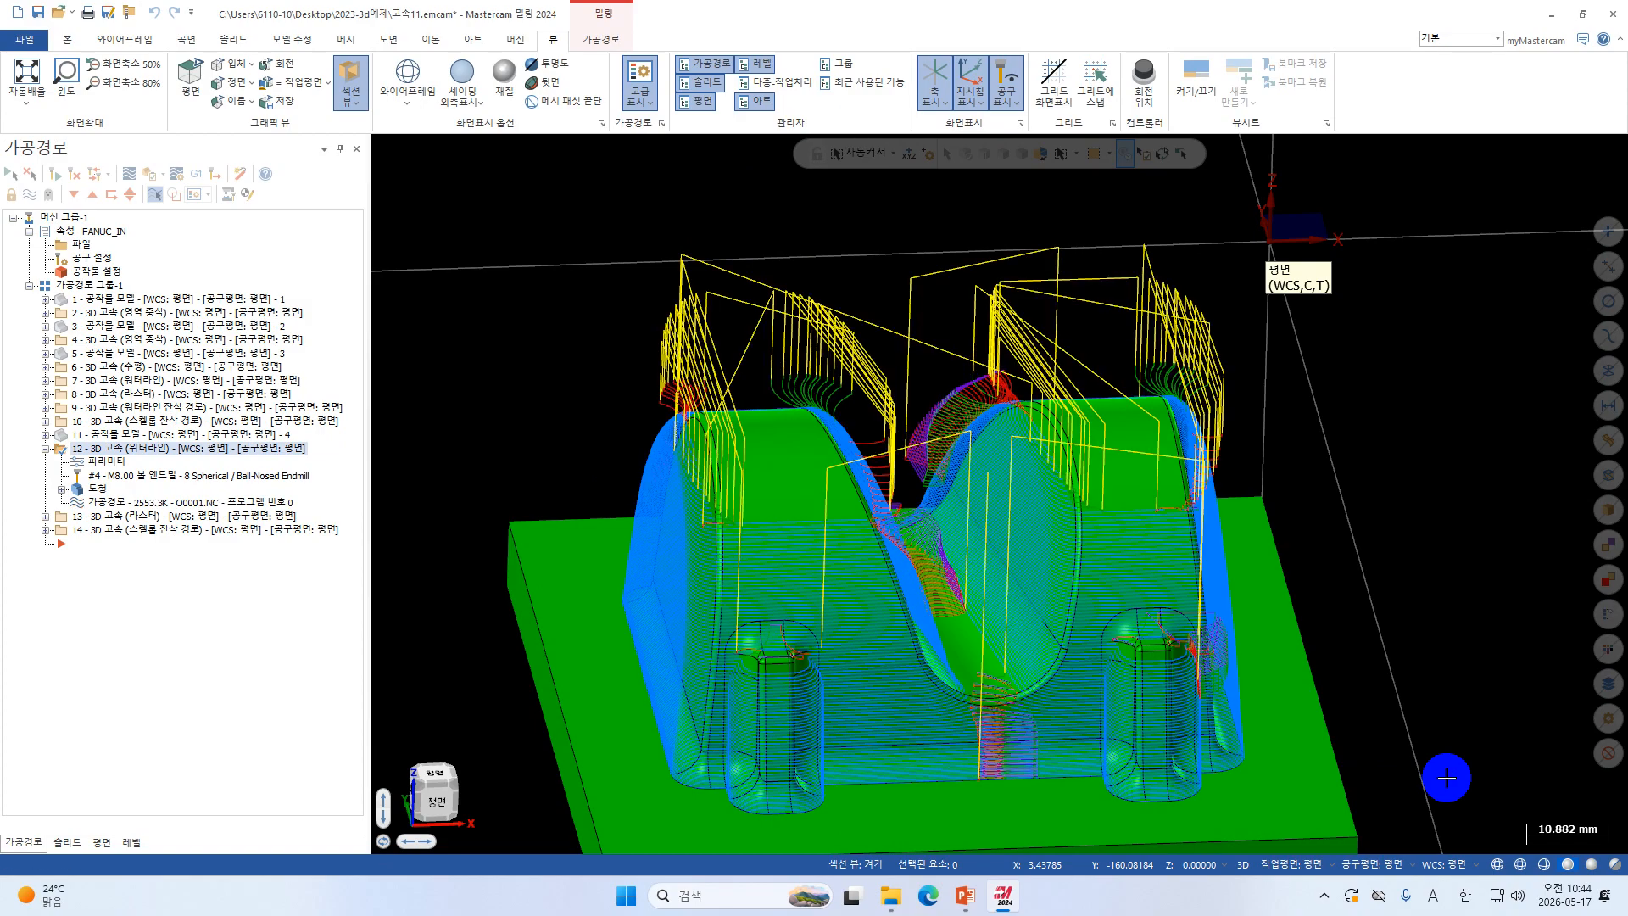
Examine the regenerated waterline toolpath and its retract moves around the part from several angles.
scroll(1098, 443, up, 1)
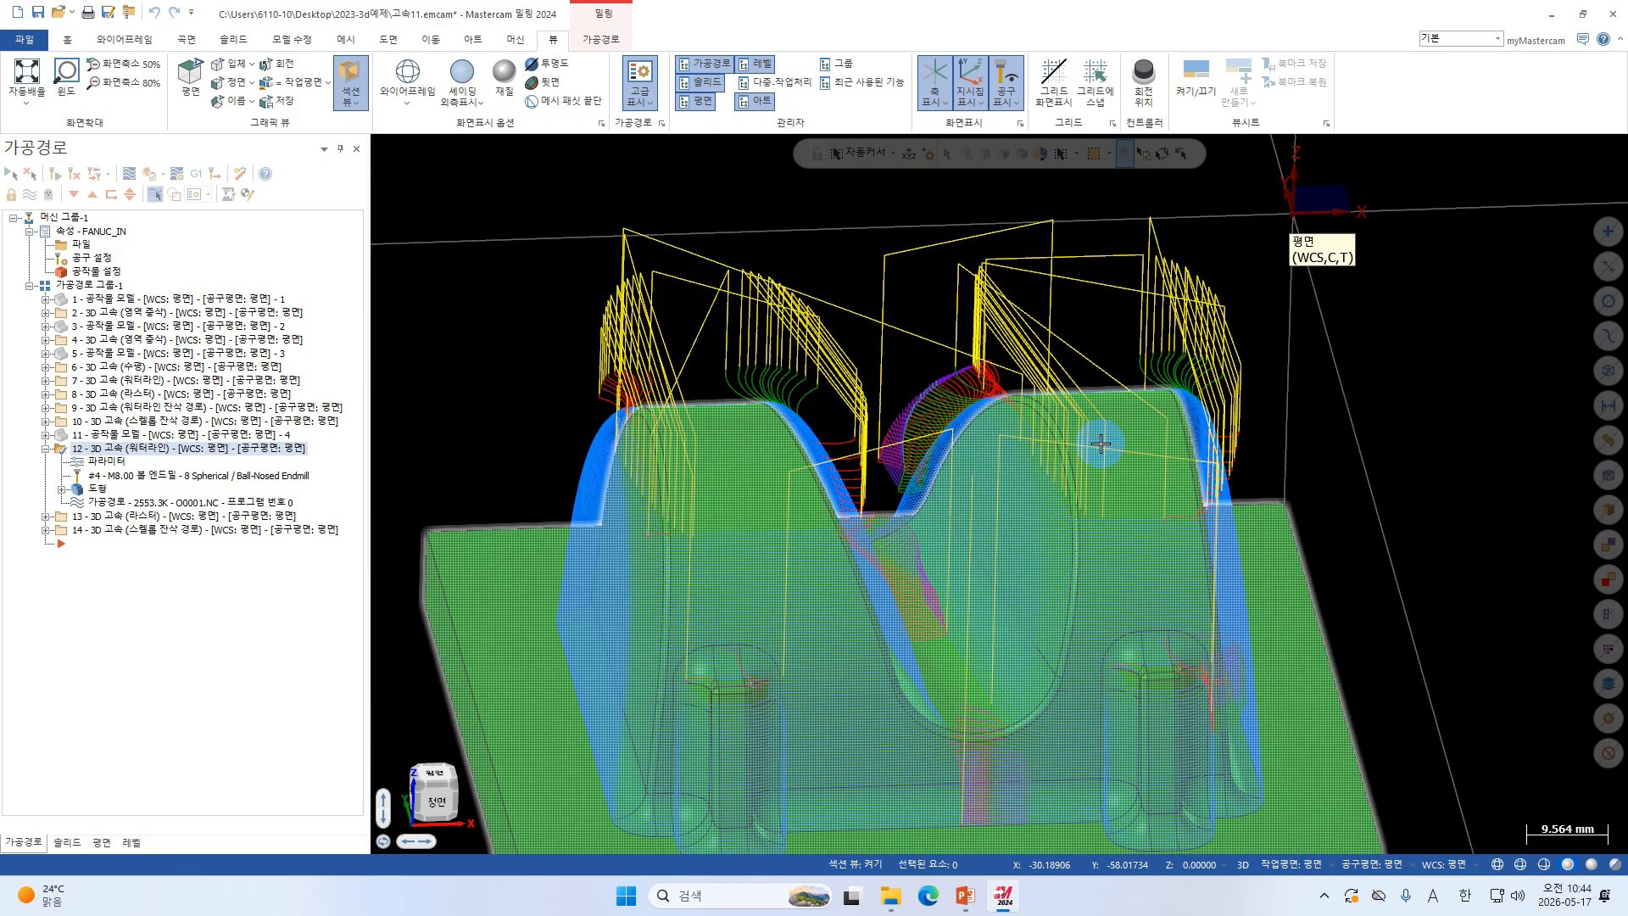
middle_drag(1078, 497, 1236, 519)
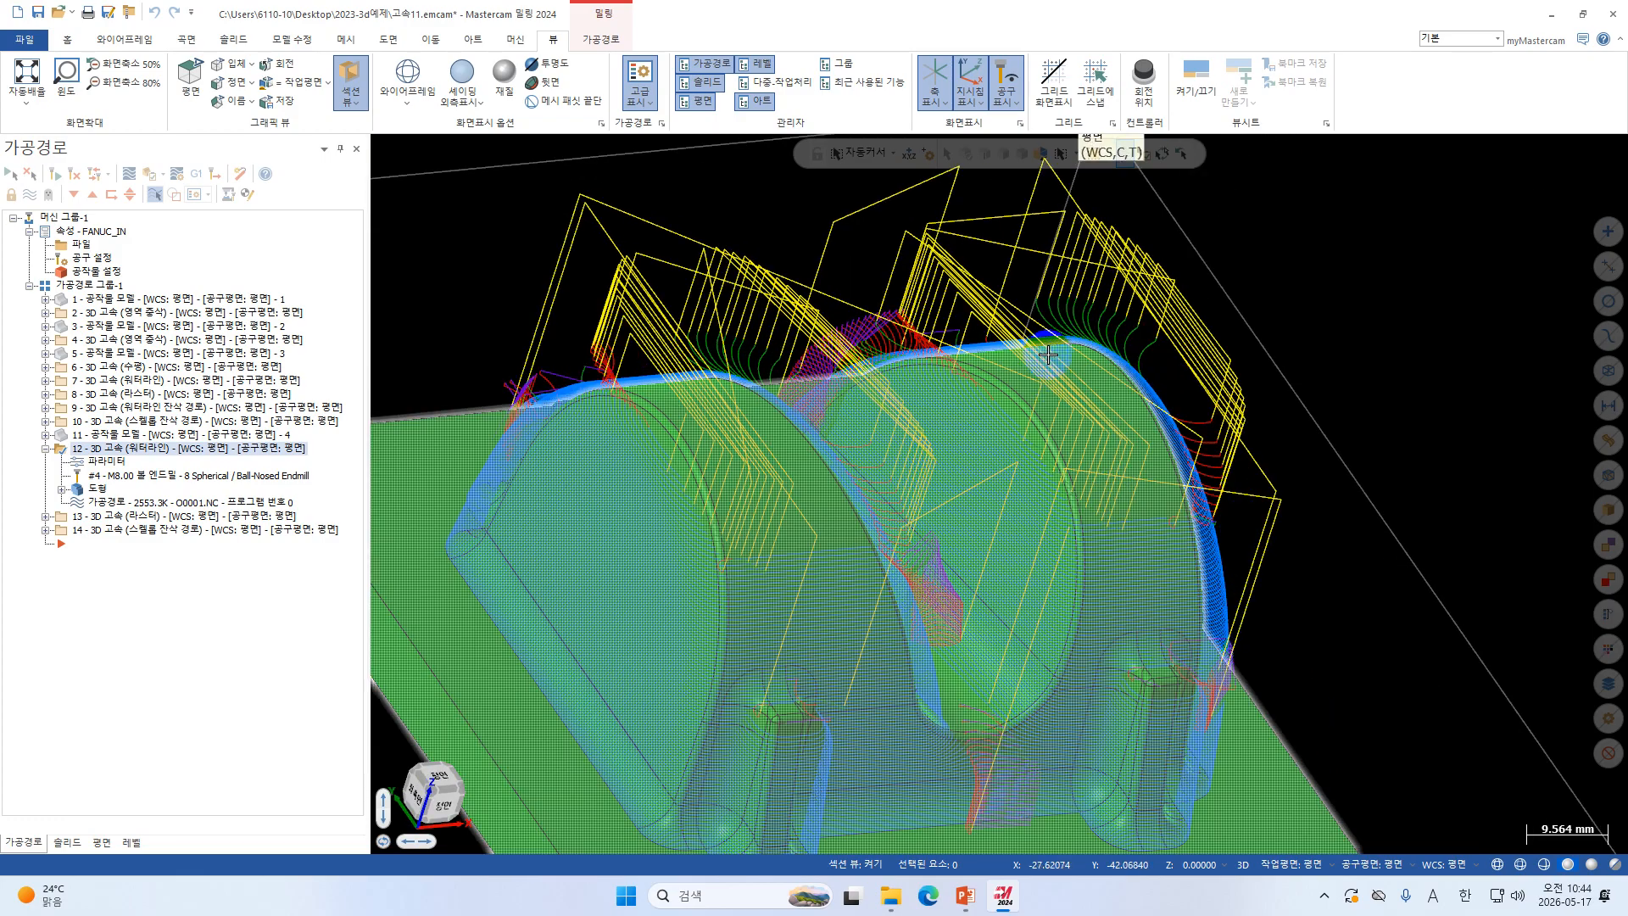
middle_drag(1047, 354, 712, 409)
scroll(923, 429, up, 1)
middle_drag(928, 426, 1031, 376)
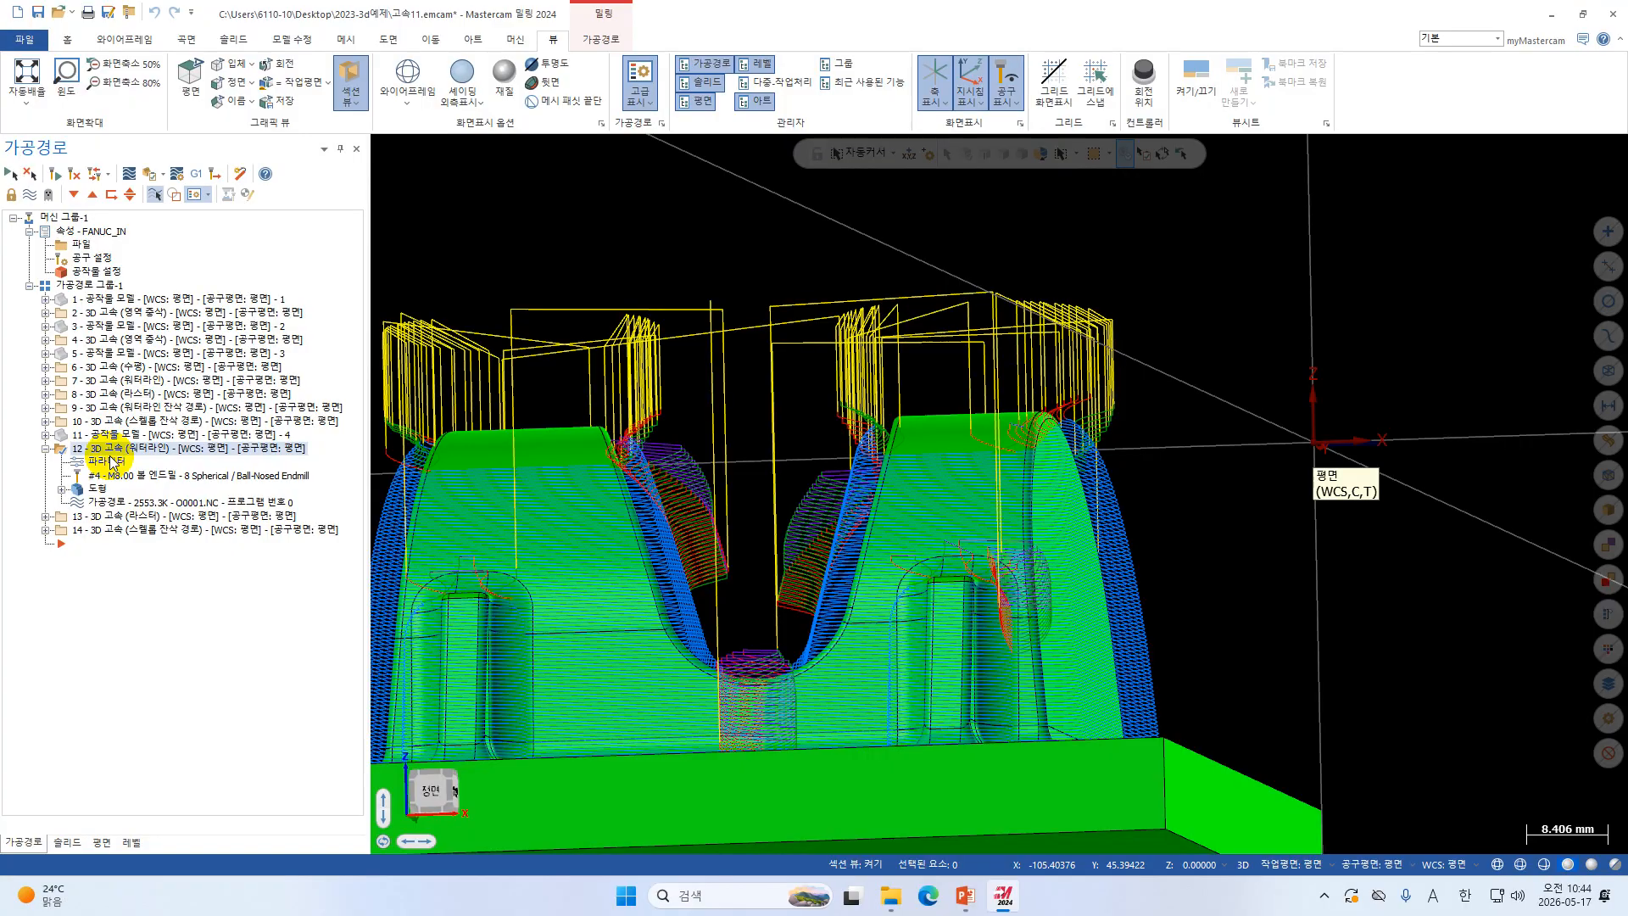
middle_drag(922, 454, 988, 500)
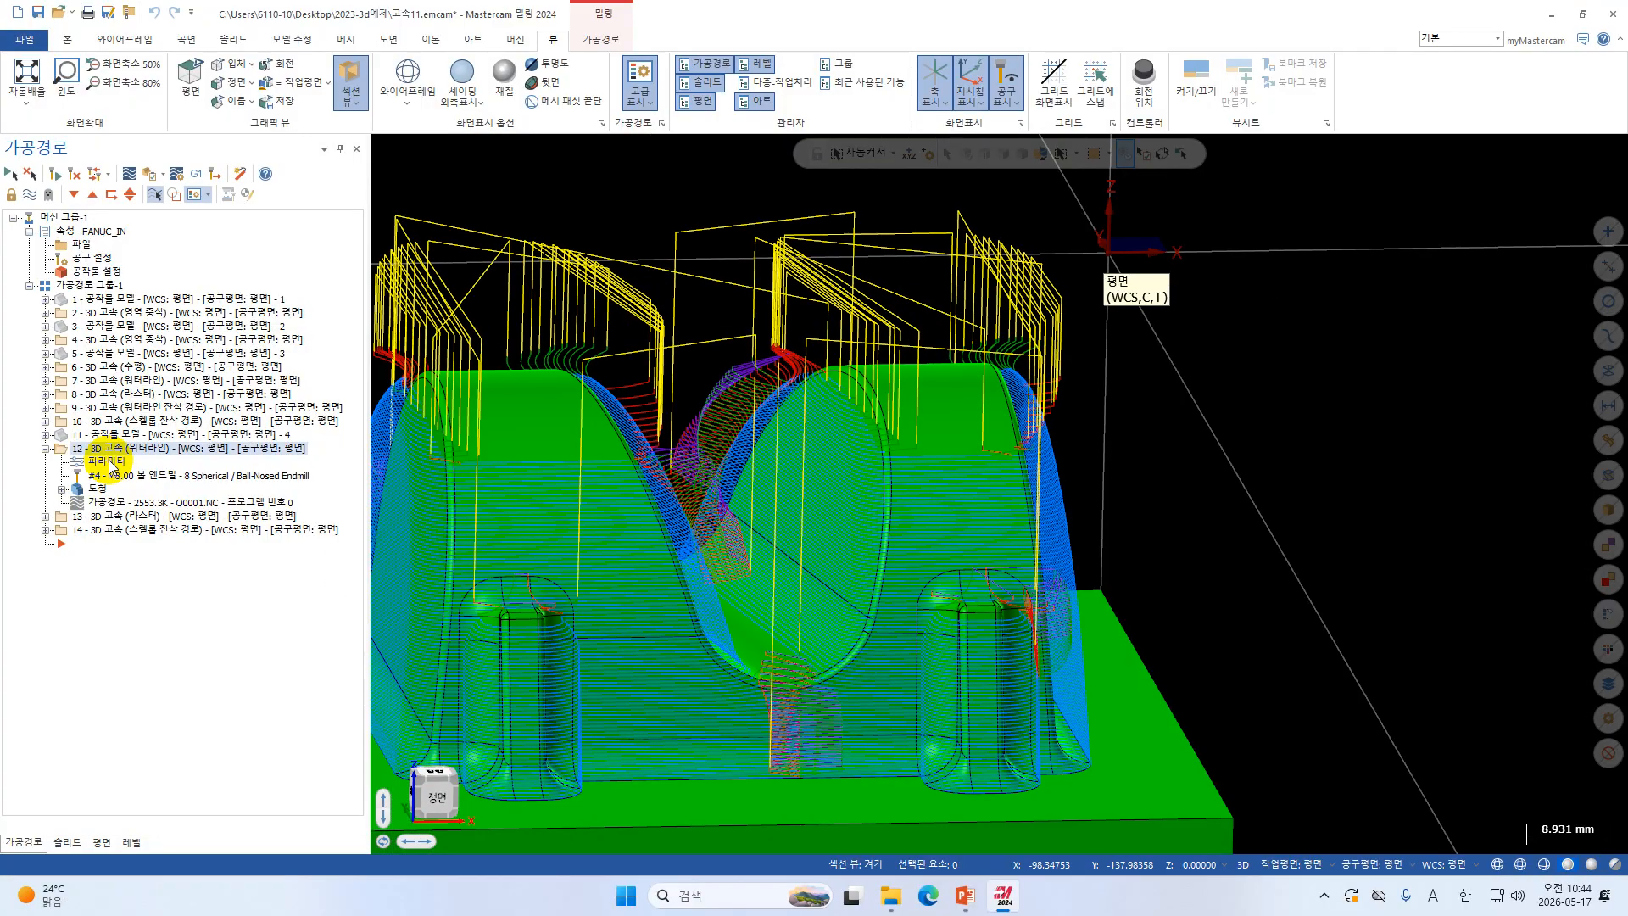
Change waterline operation 12's retract method to minimum vertical retract with a part clearance of 3.
click(107, 462)
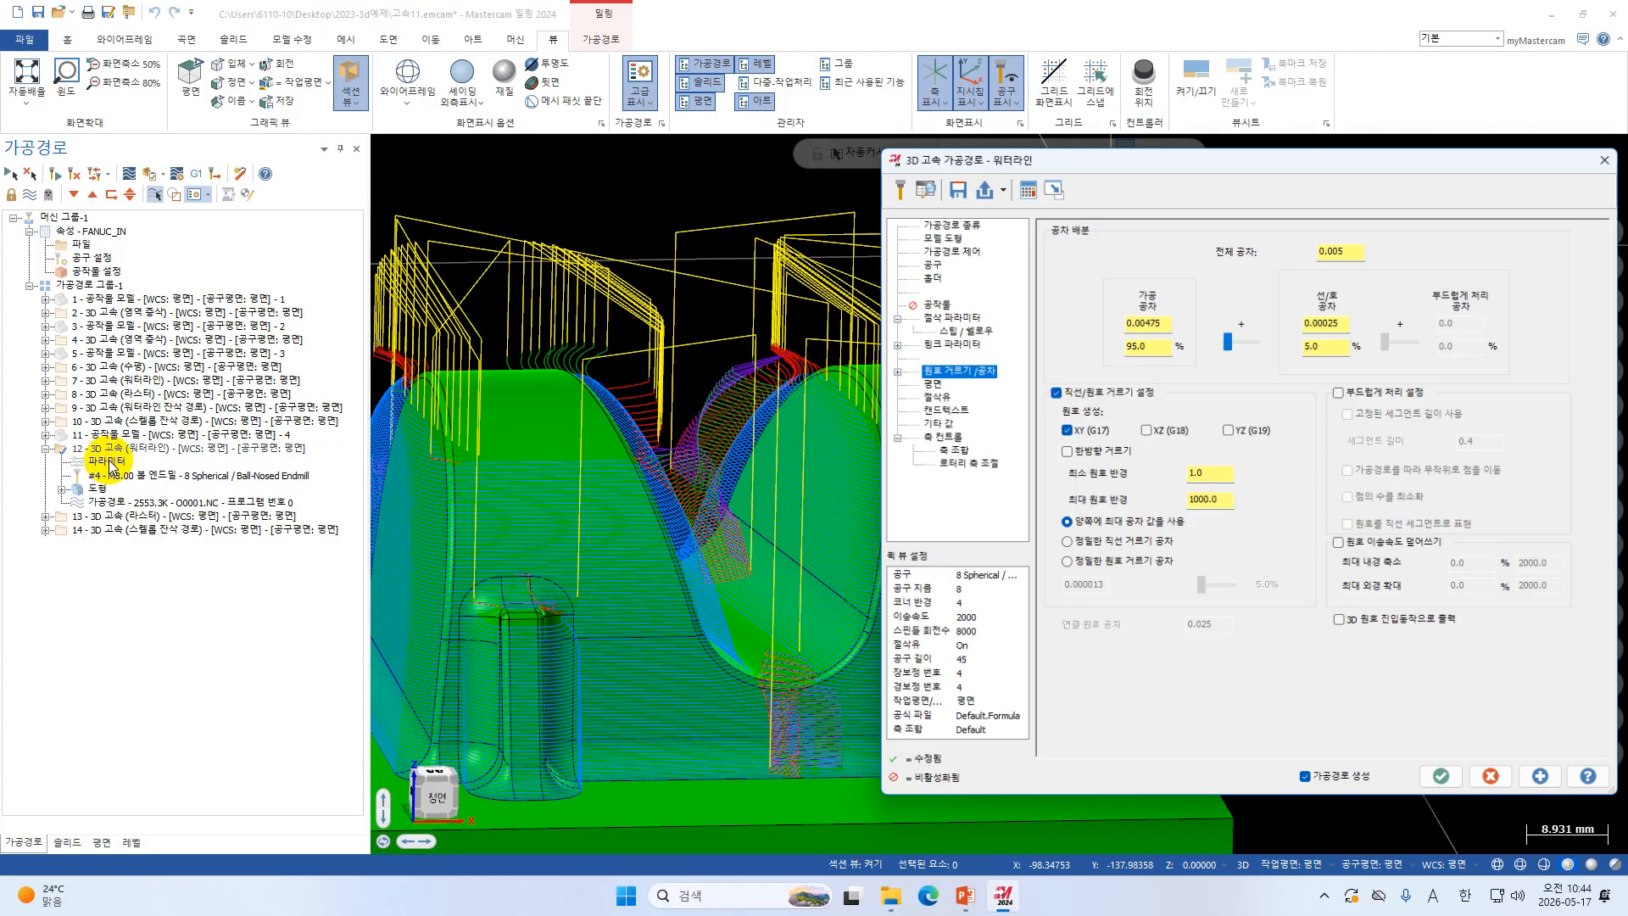
click(968, 315)
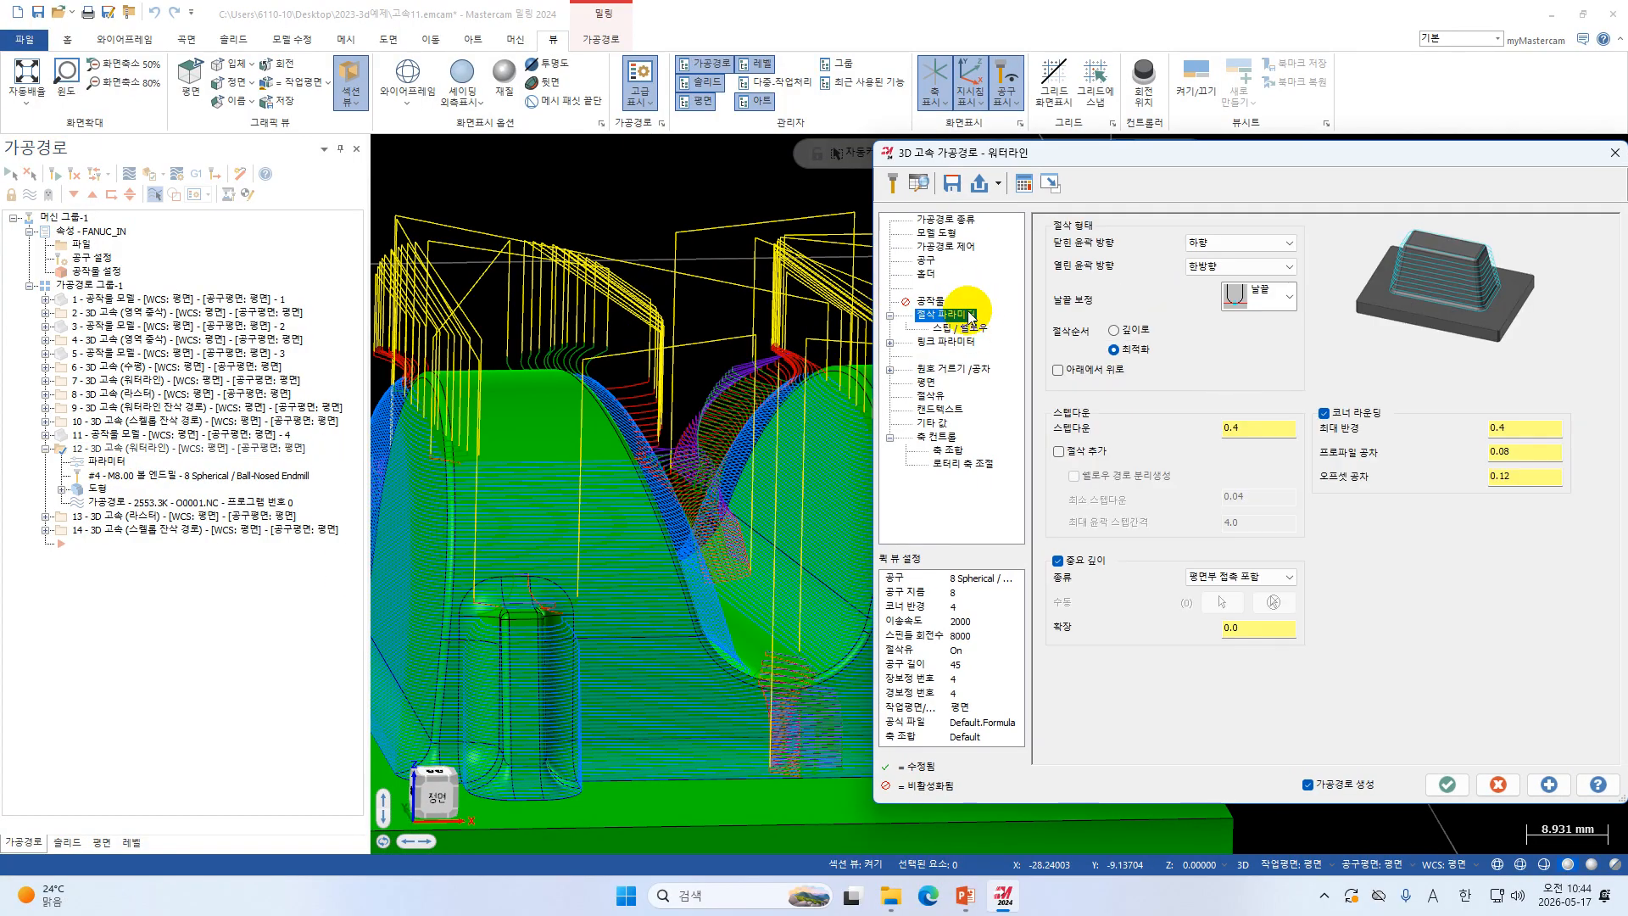
click(946, 341)
click(1306, 307)
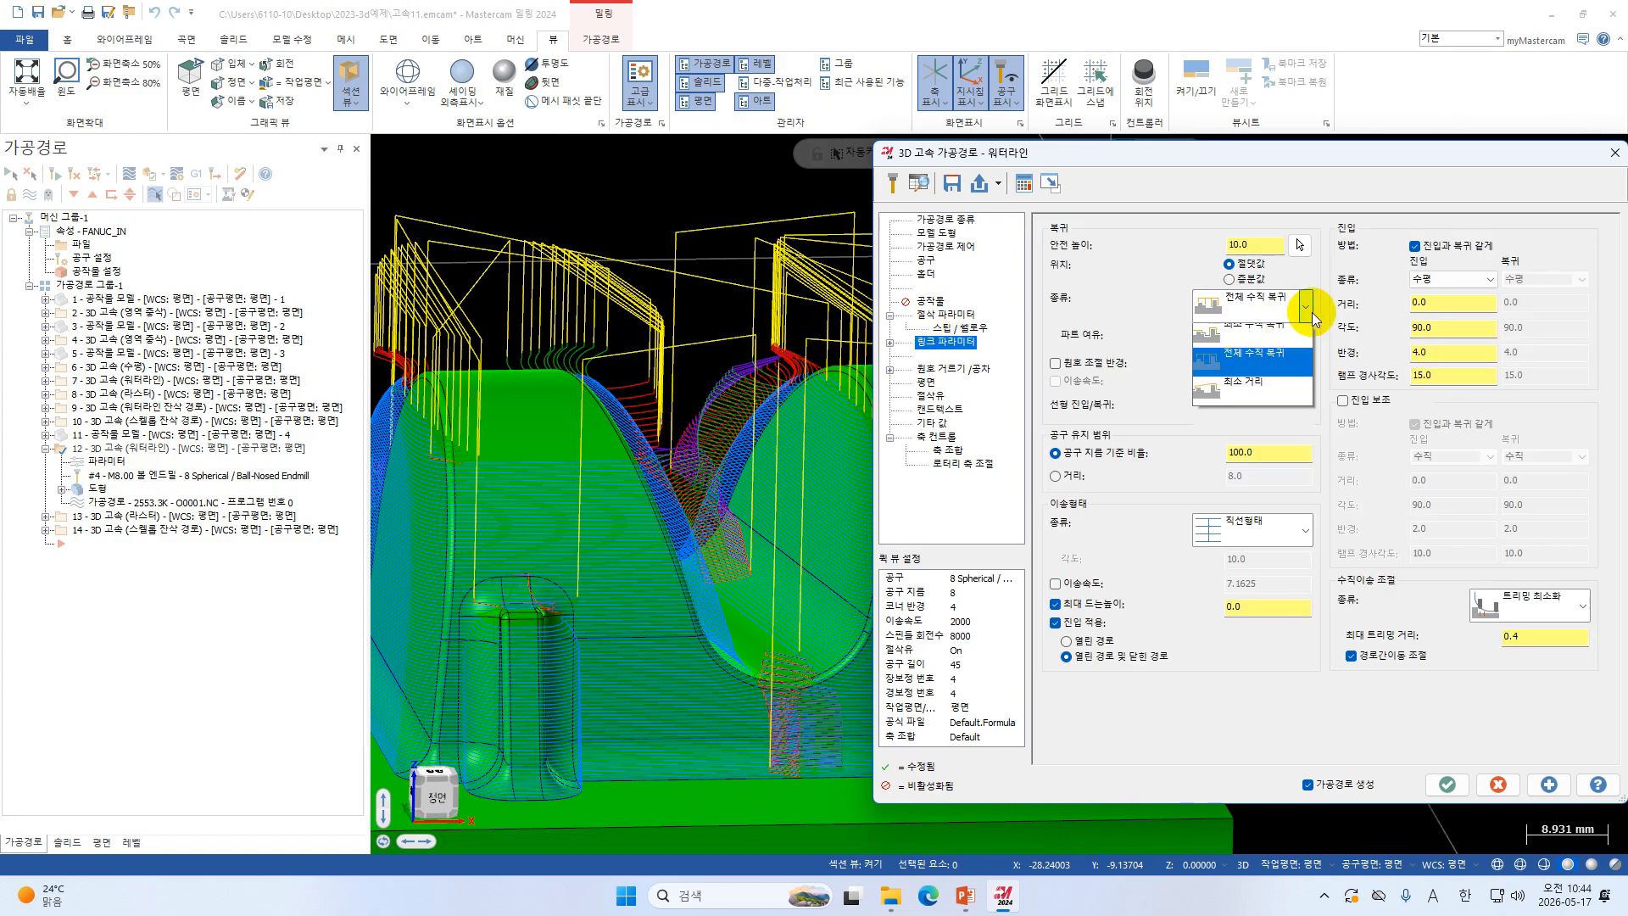
click(1233, 336)
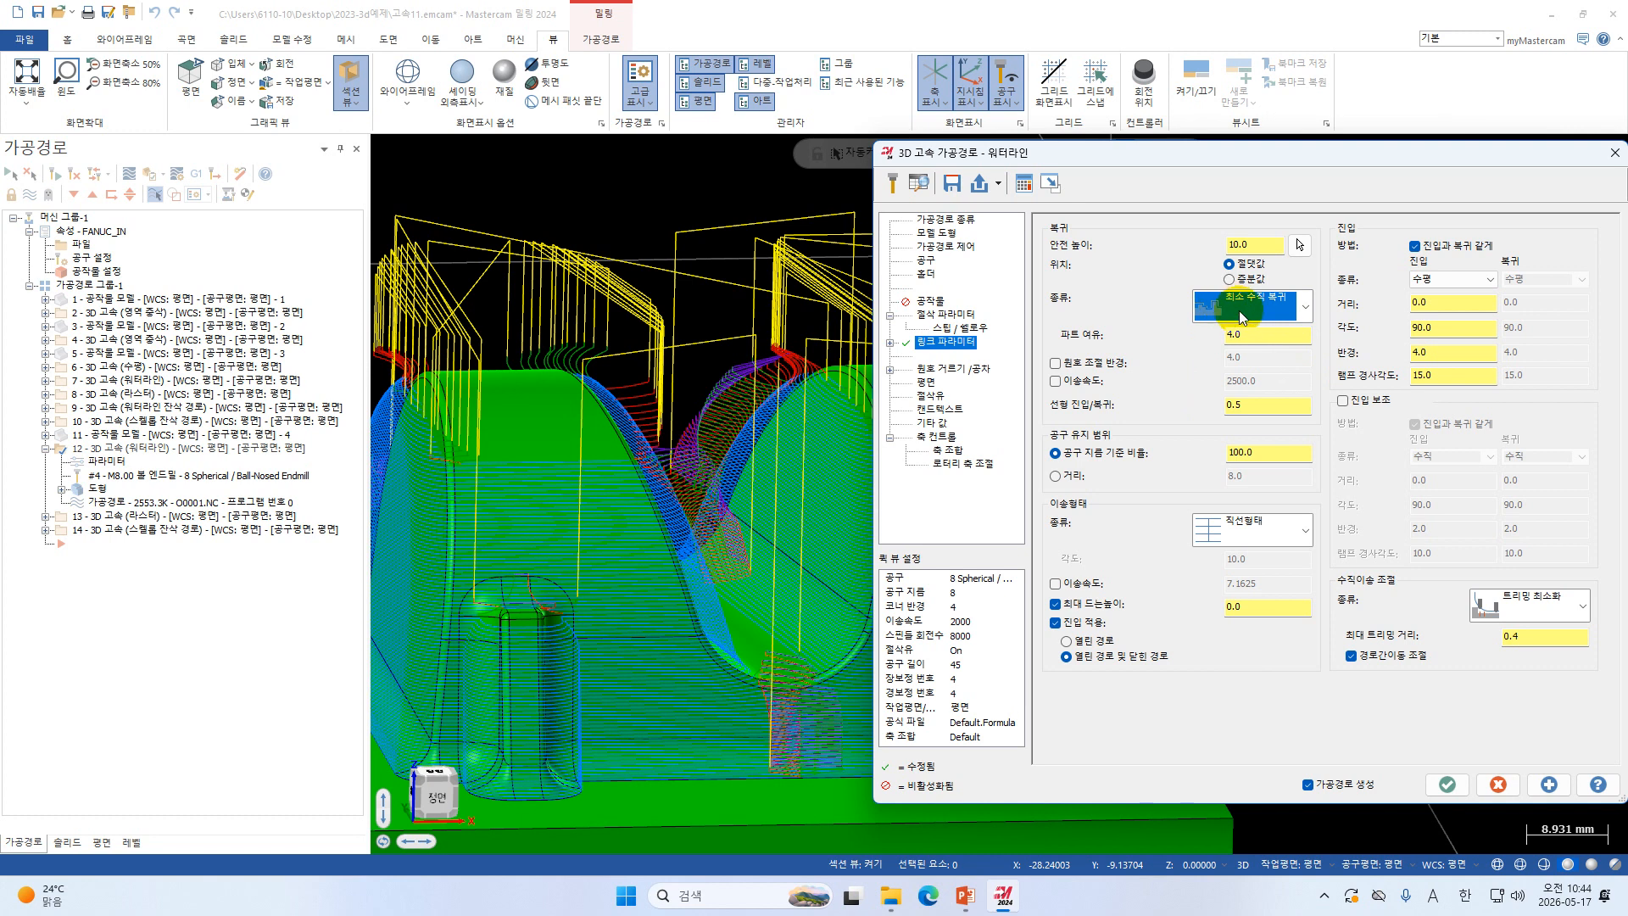
key(Tab)
text(3)
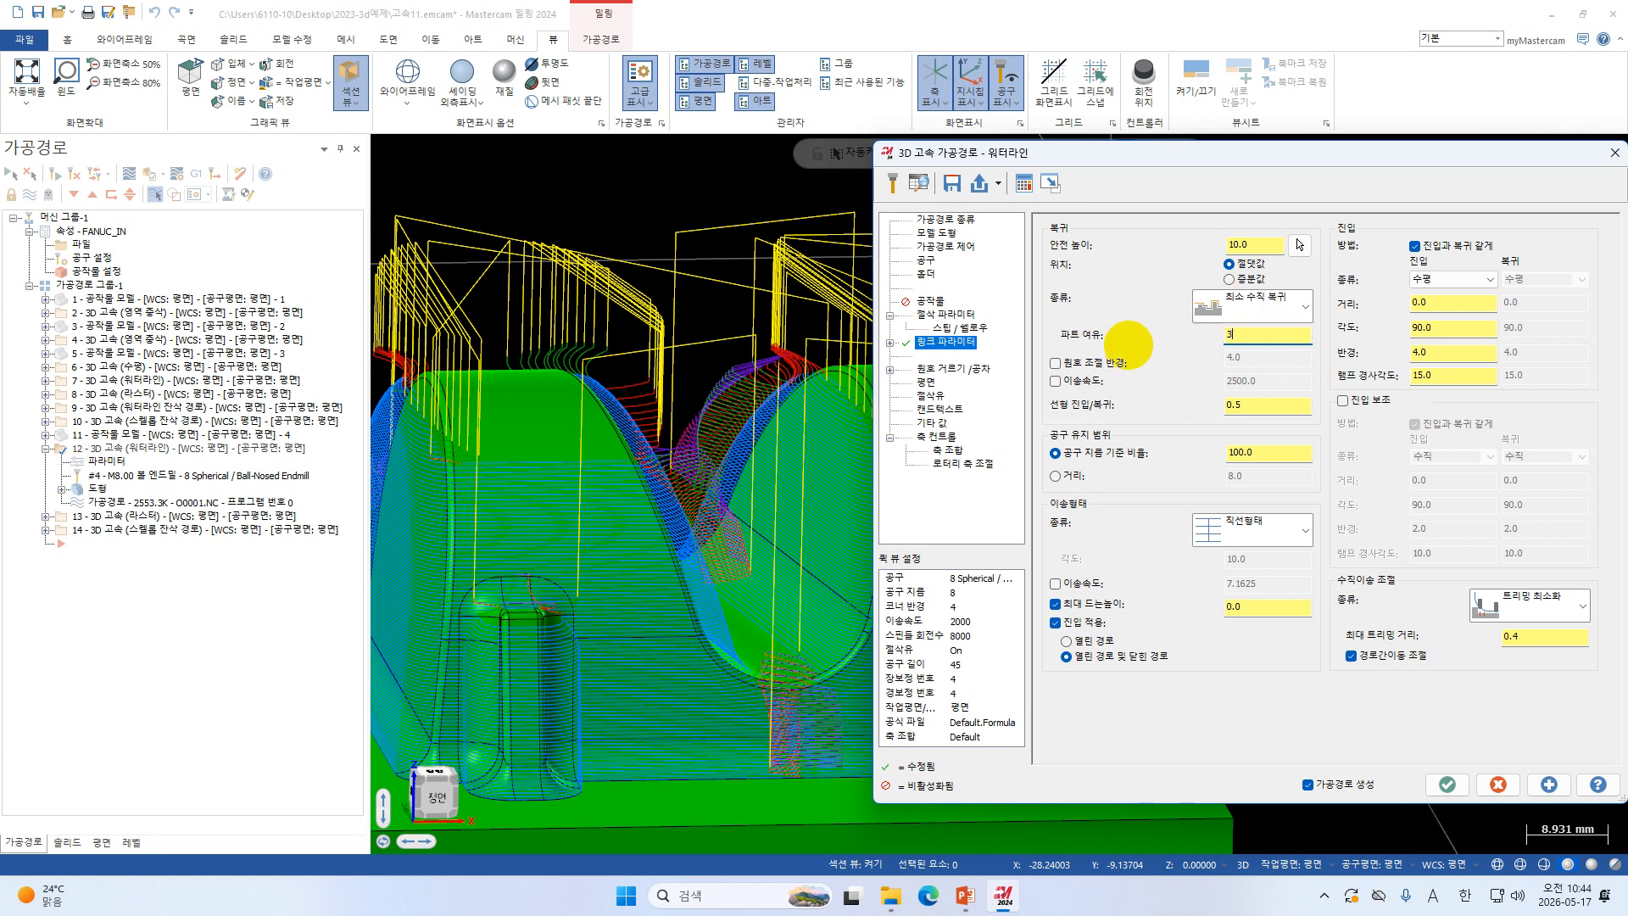
key(Return)
Enable the retract feed rate at 10000, regenerate waterline operation 12 and inspect its shortened retract moves.
click(1082, 383)
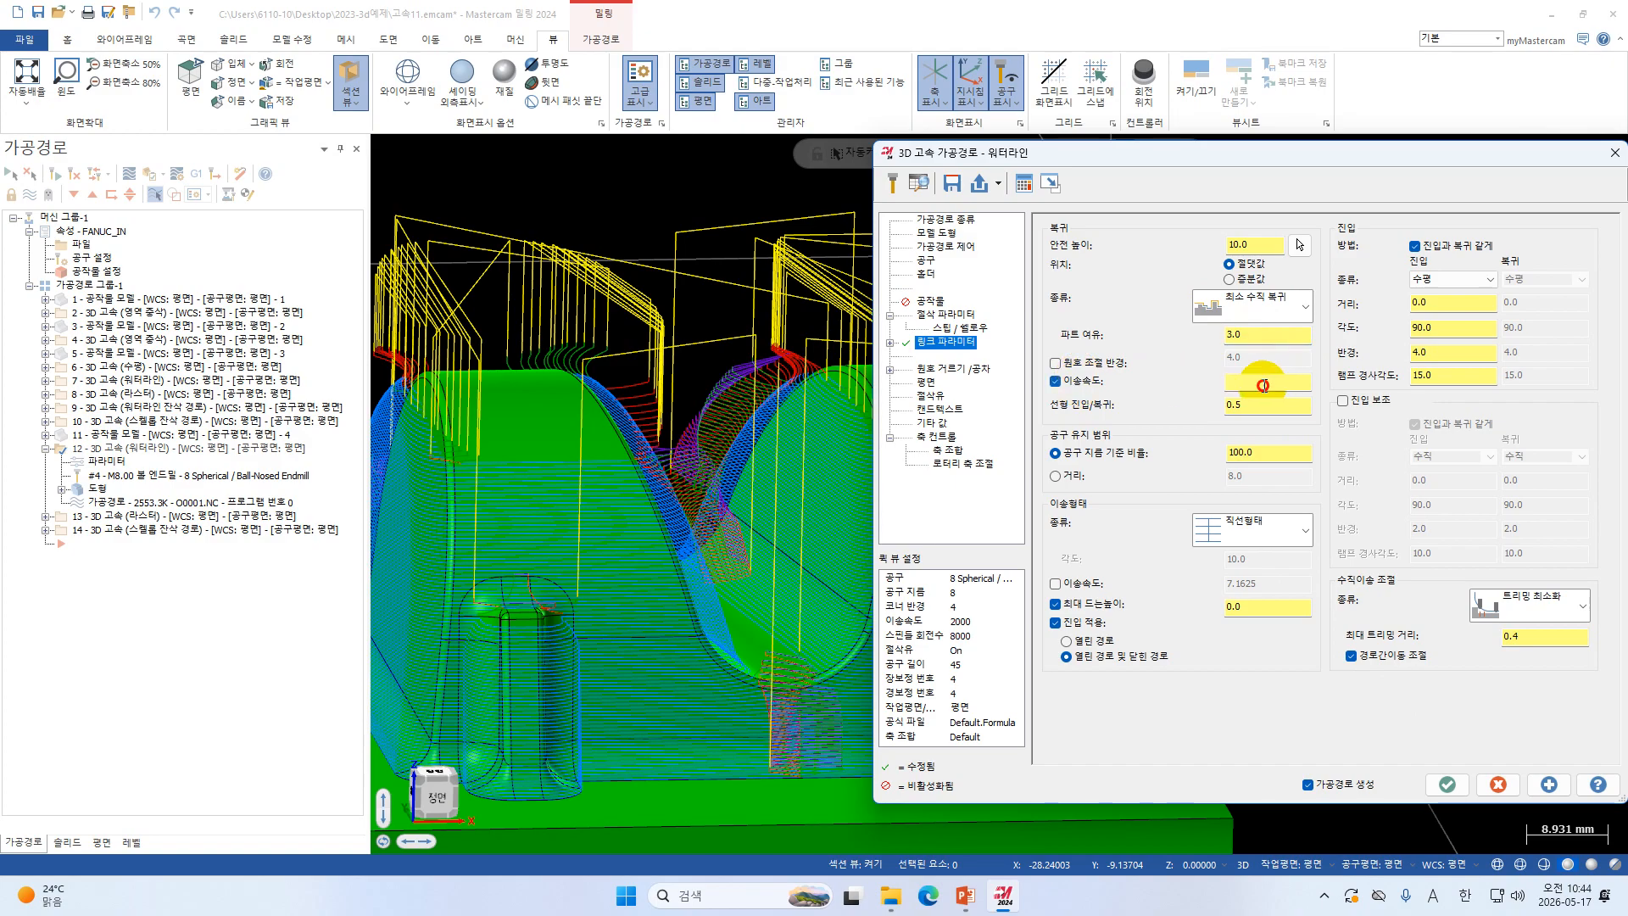
key(Tab)
text(41)
key(BackSpace)
key(BackSpace)
text(10000.0)
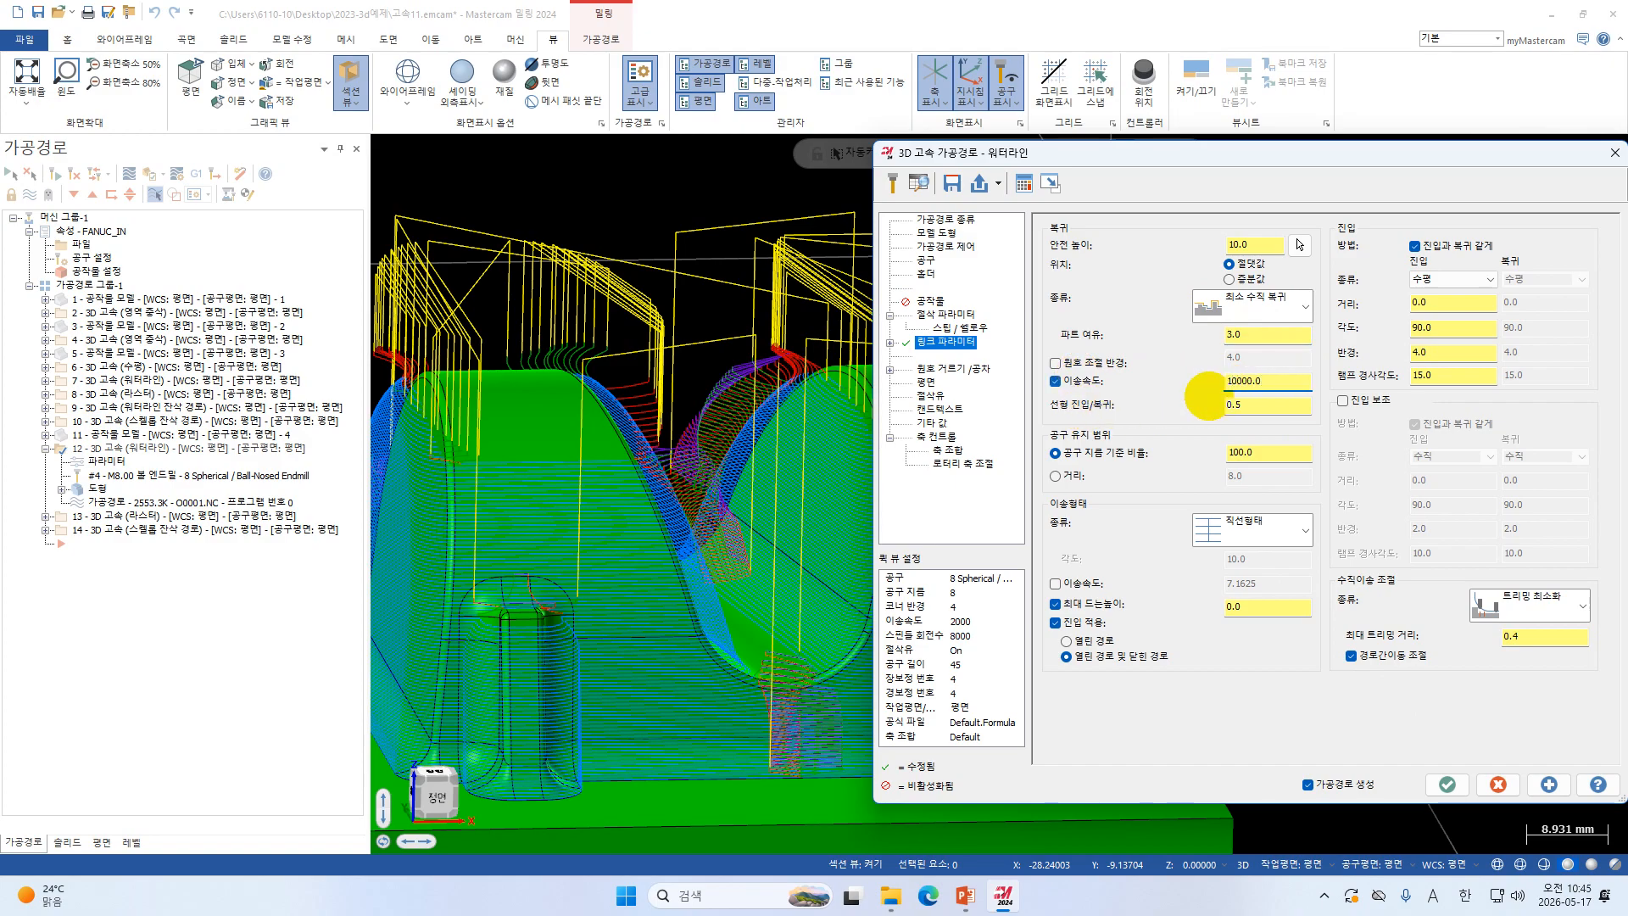
key(Return)
click(1448, 786)
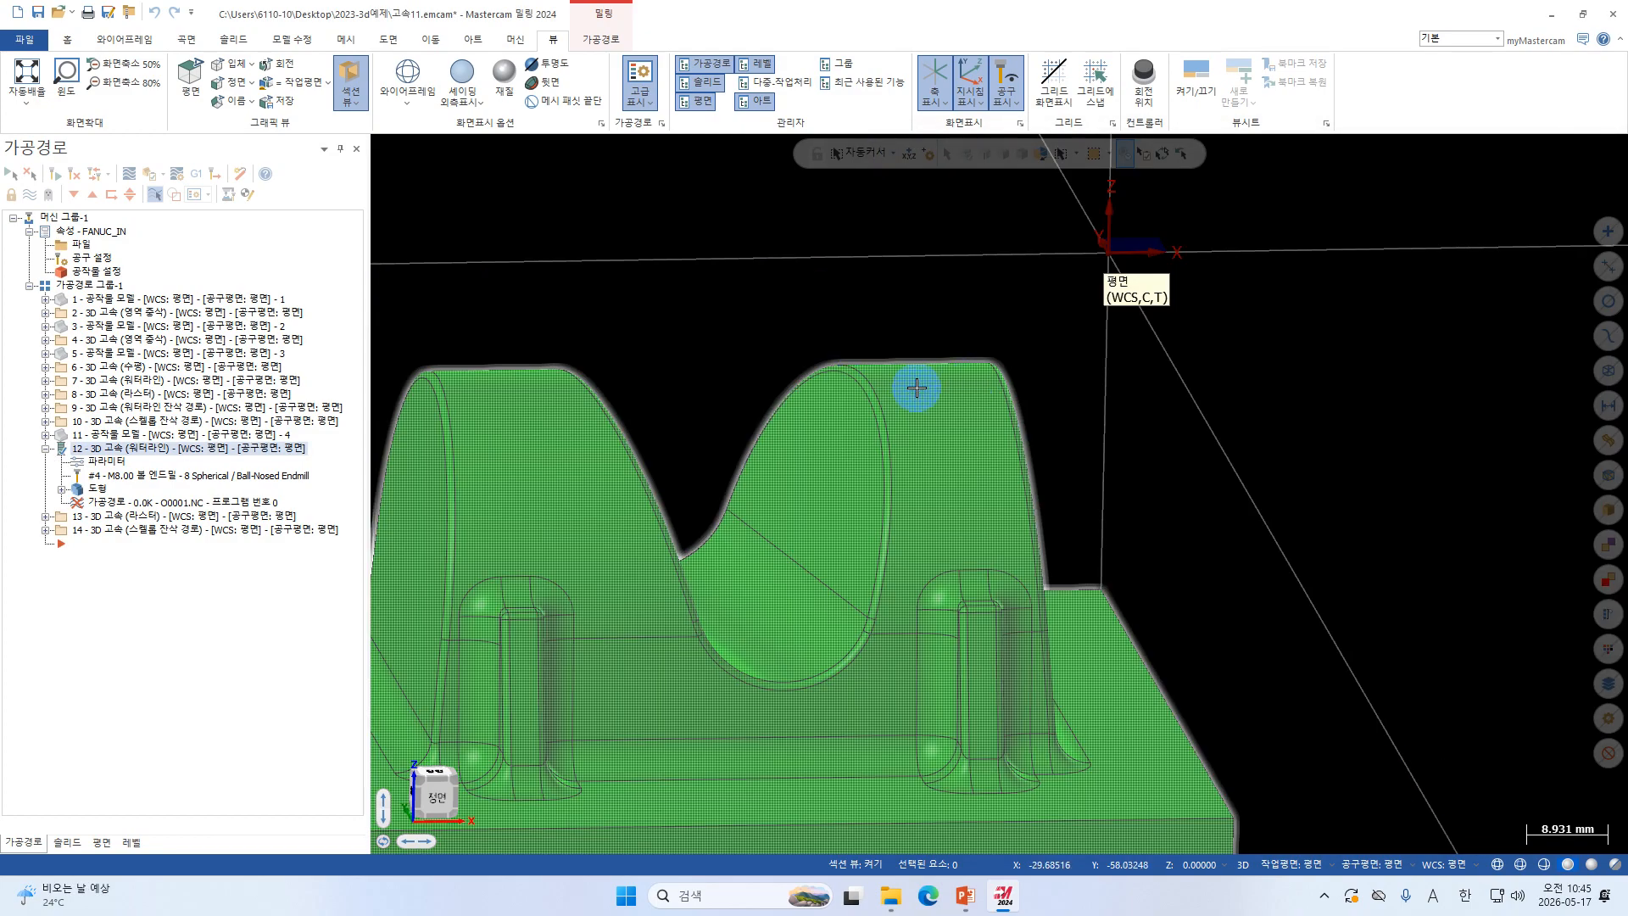
scroll(916, 385, down, 1)
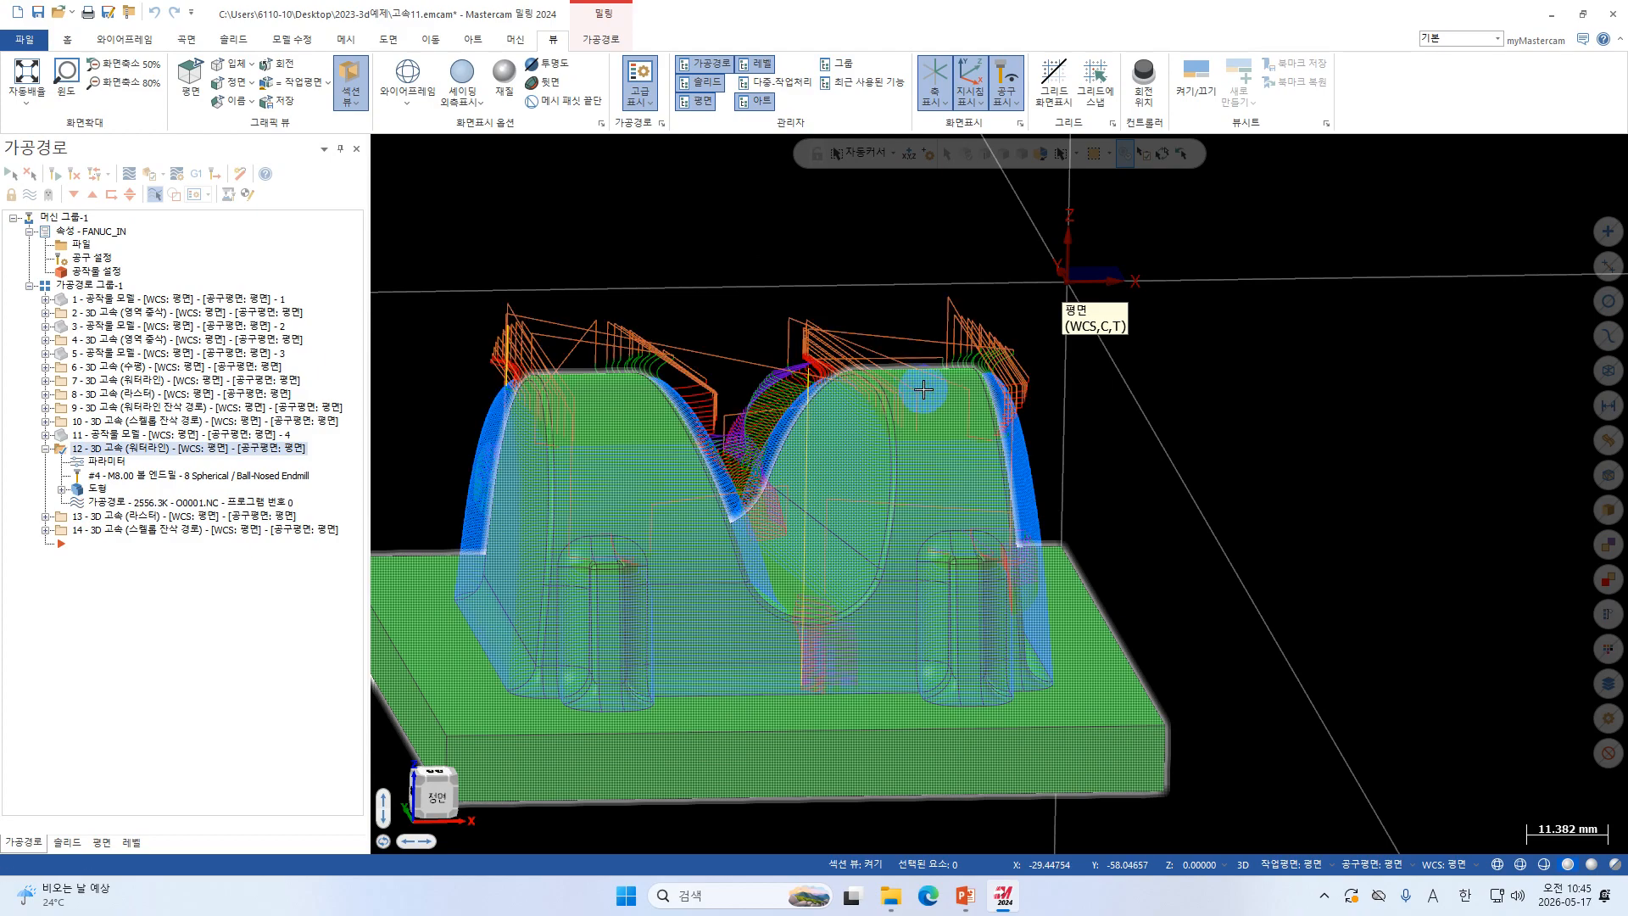
middle_drag(917, 388, 975, 454)
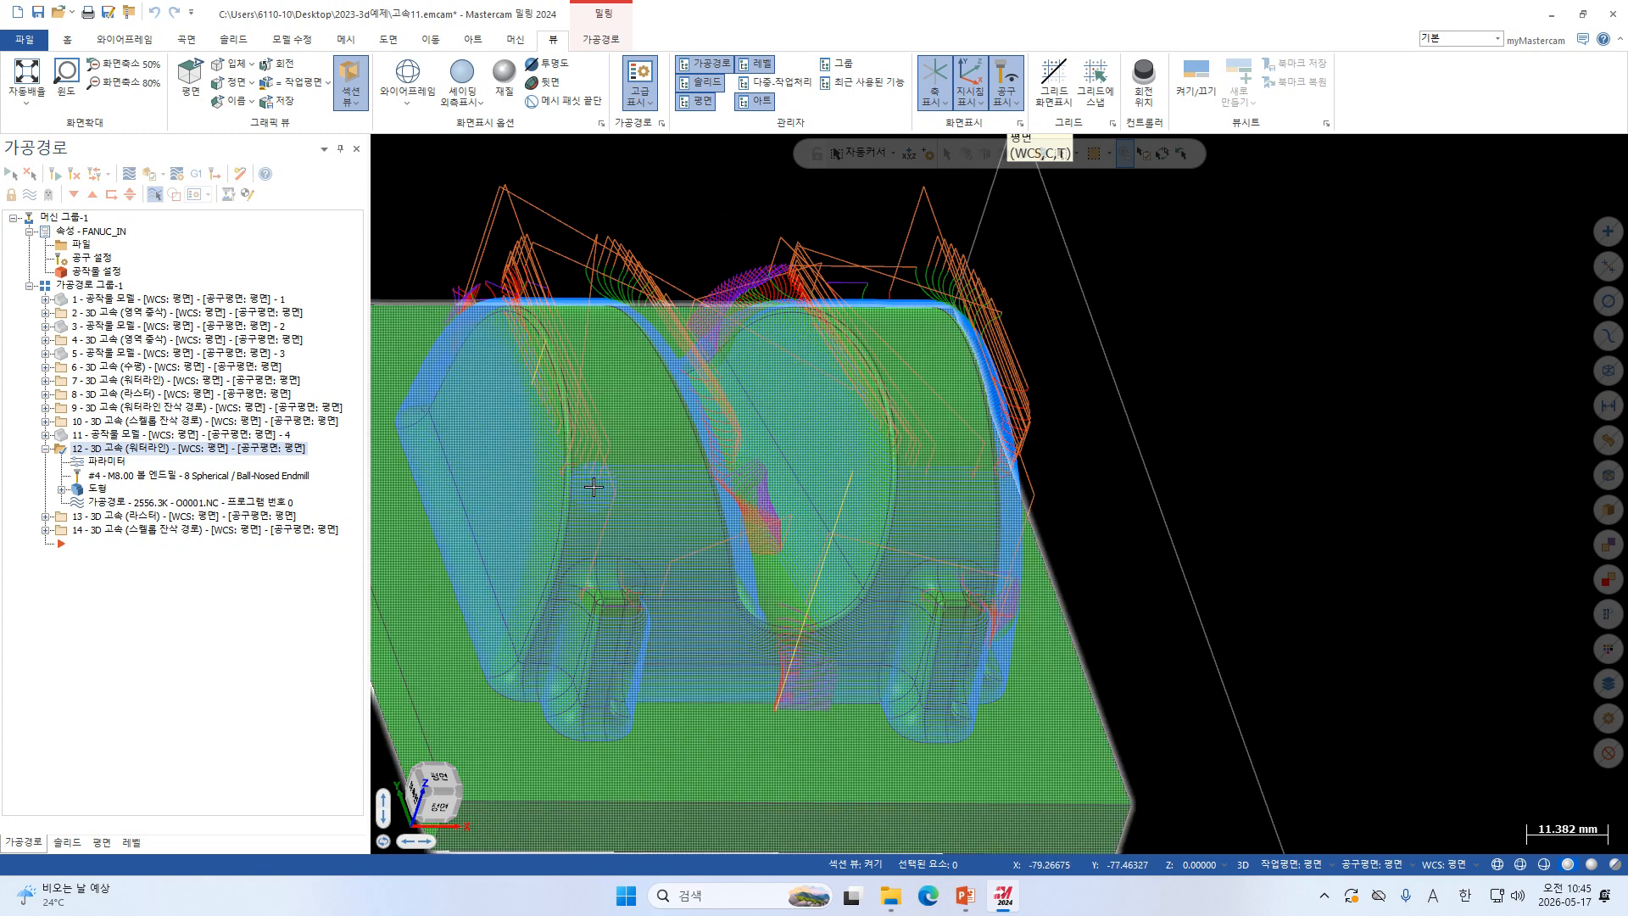
middle_drag(595, 486, 600, 428)
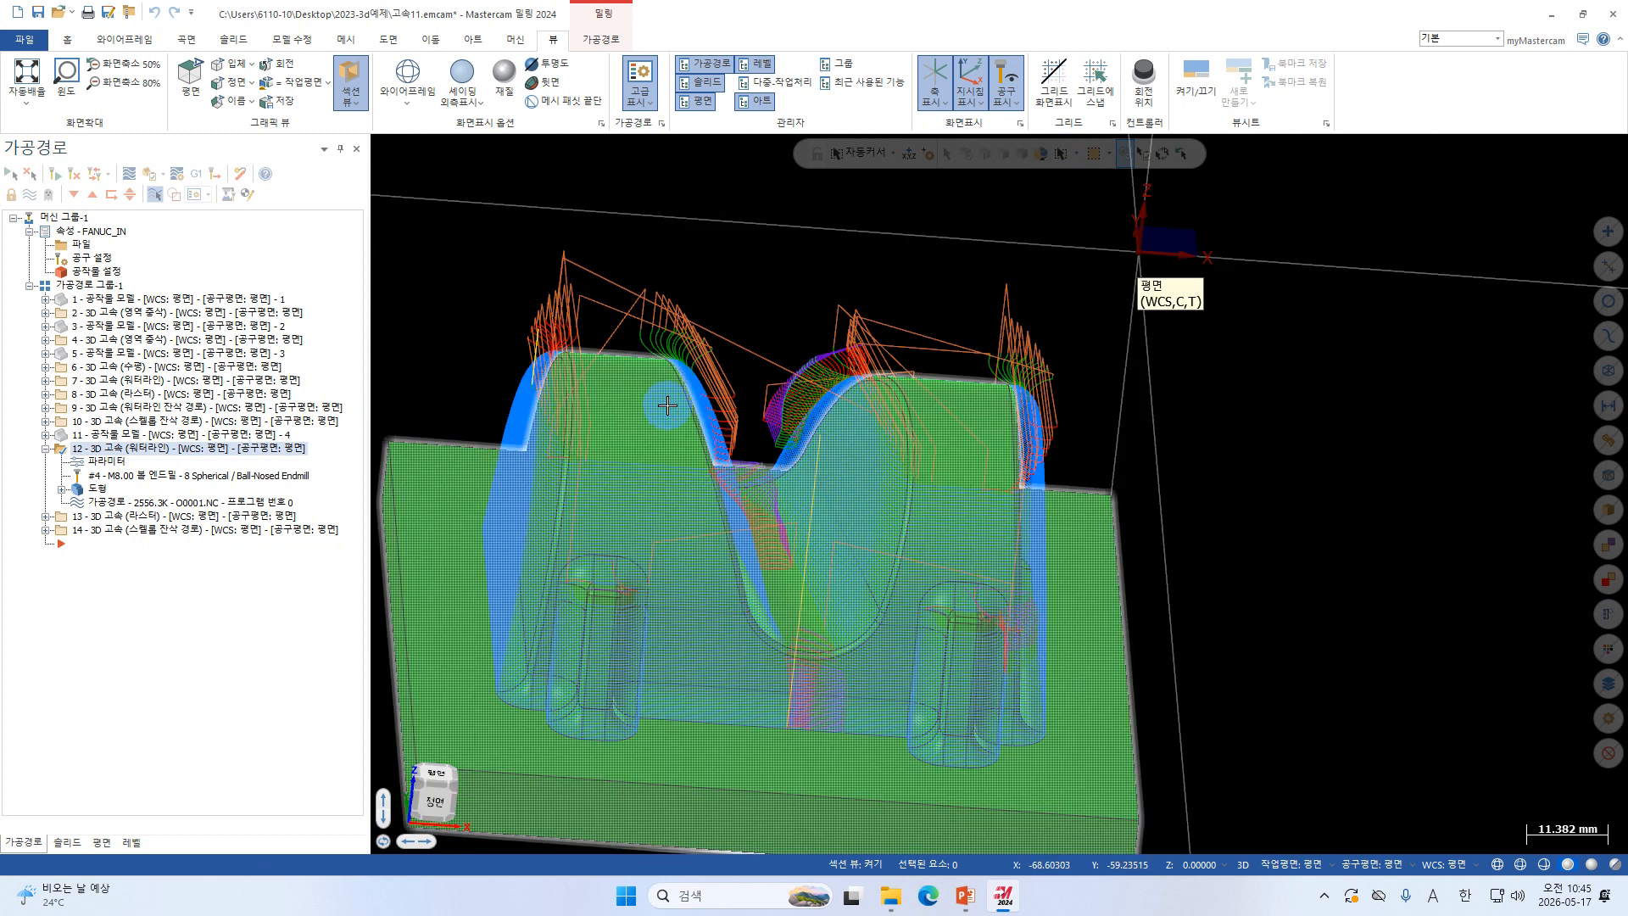
Assign tool 4, the 8 mm spherical/ball-nosed endmill, to raster operation 13.
click(45, 448)
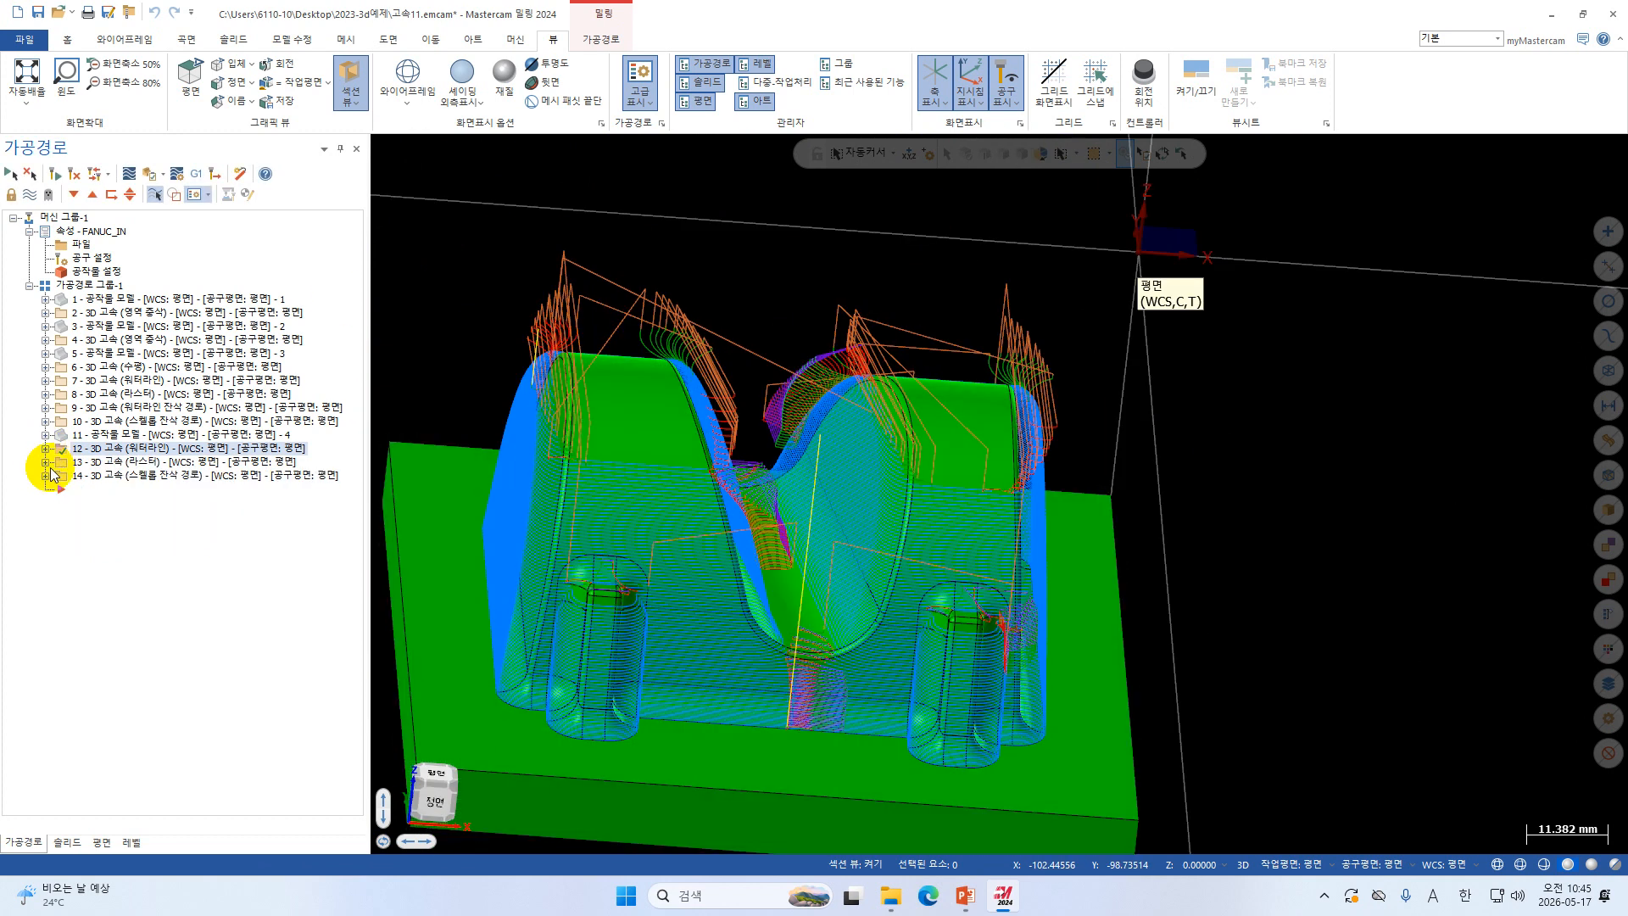
click(45, 461)
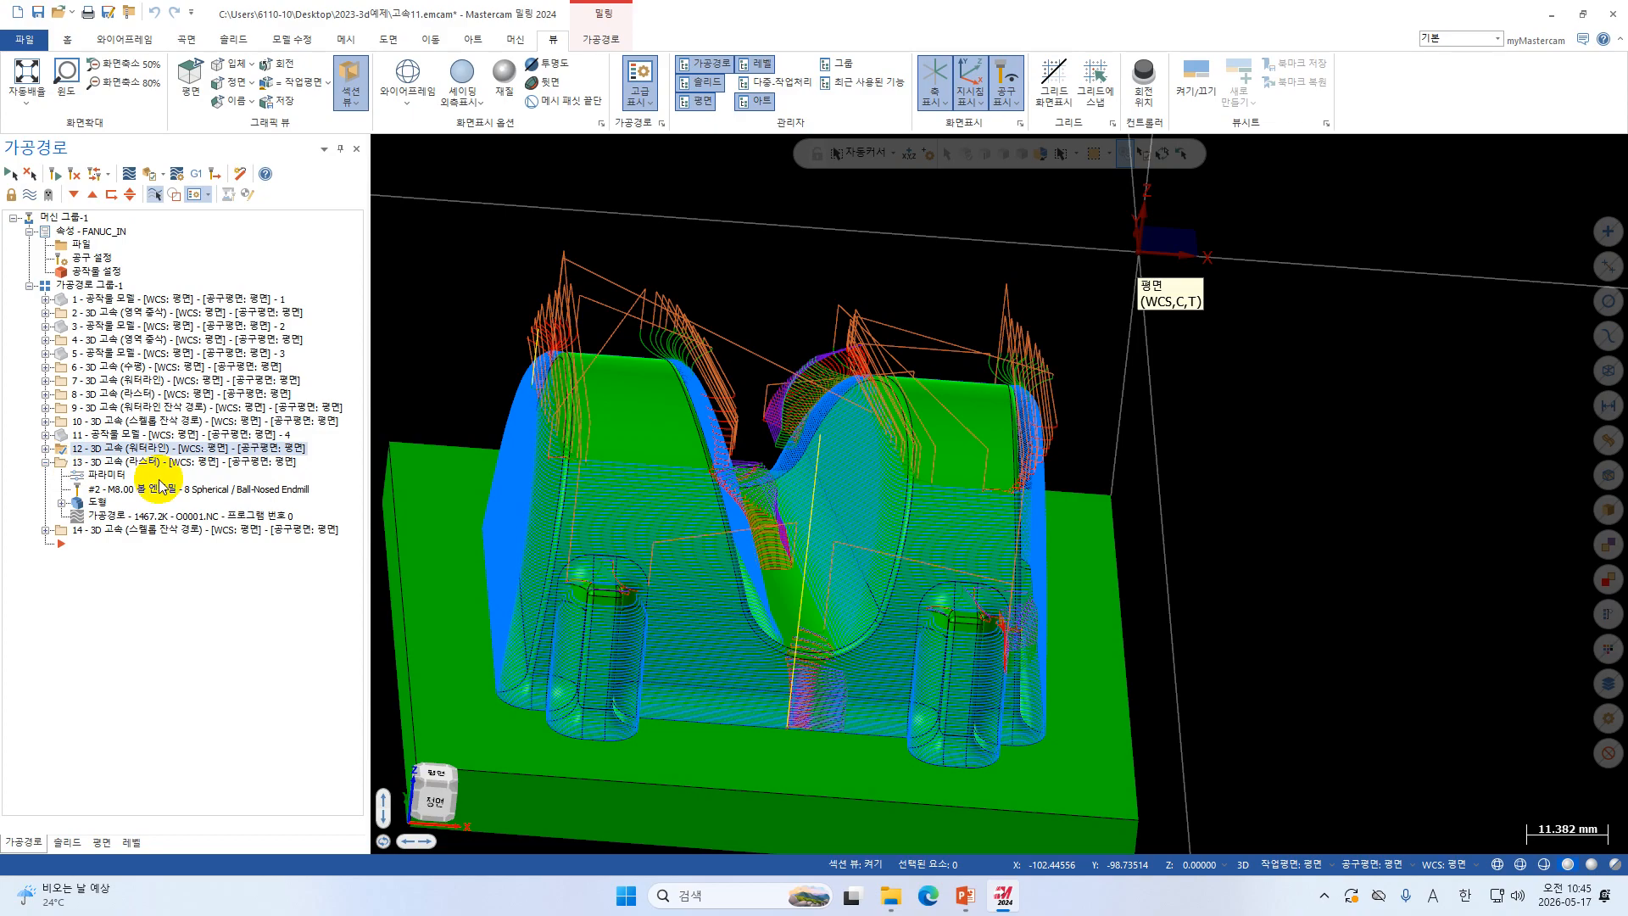
click(100, 479)
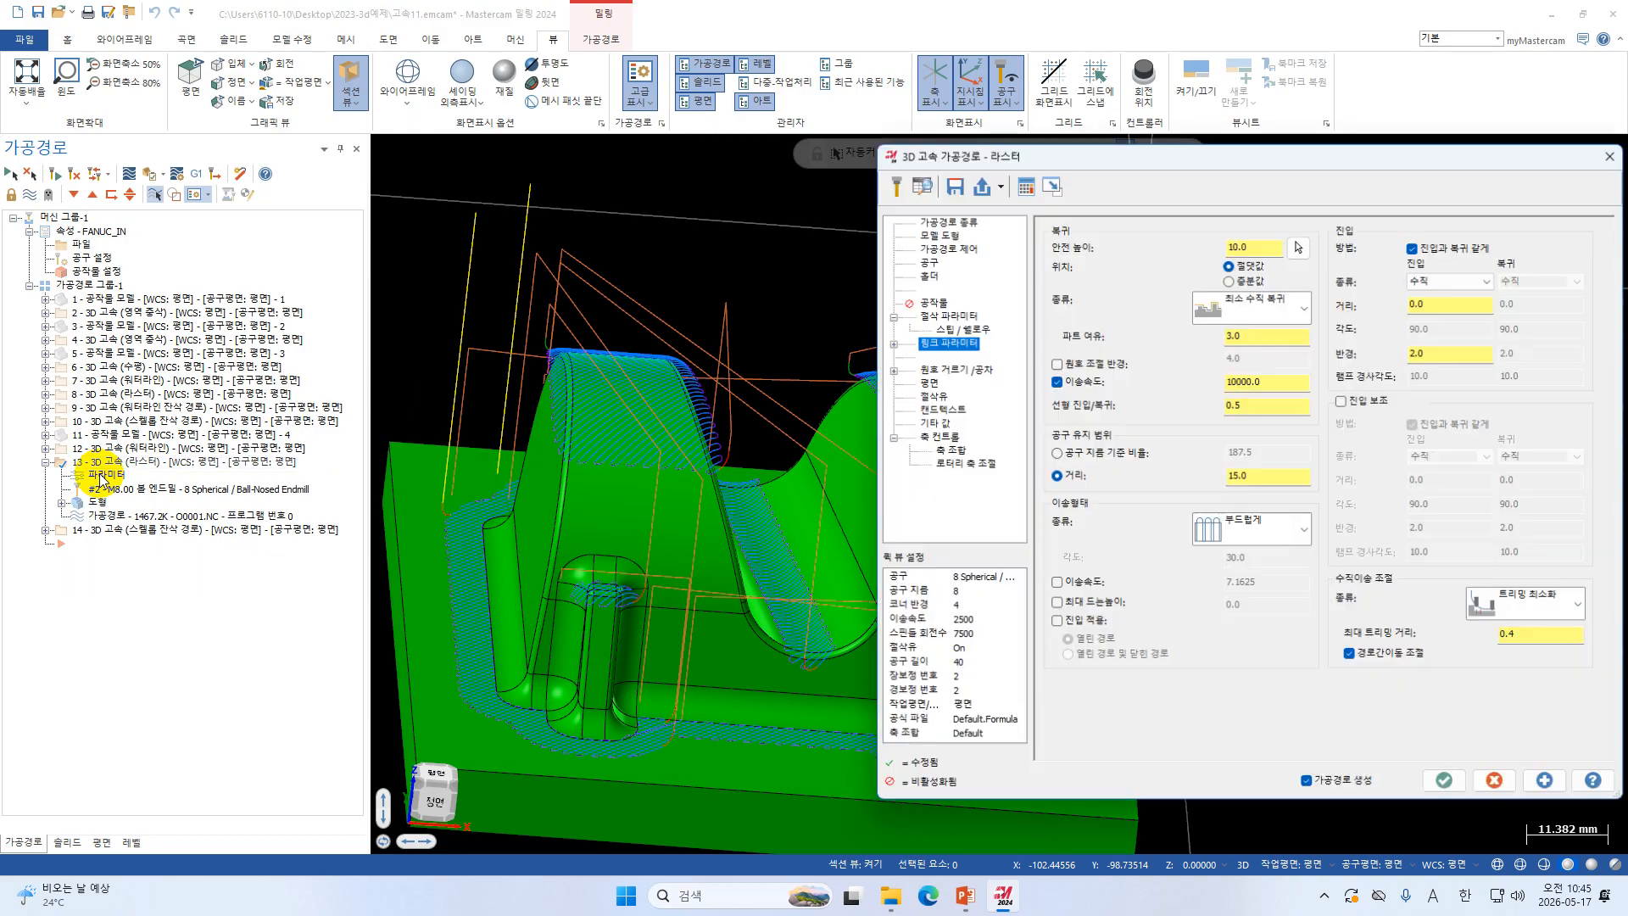
click(927, 261)
click(1221, 303)
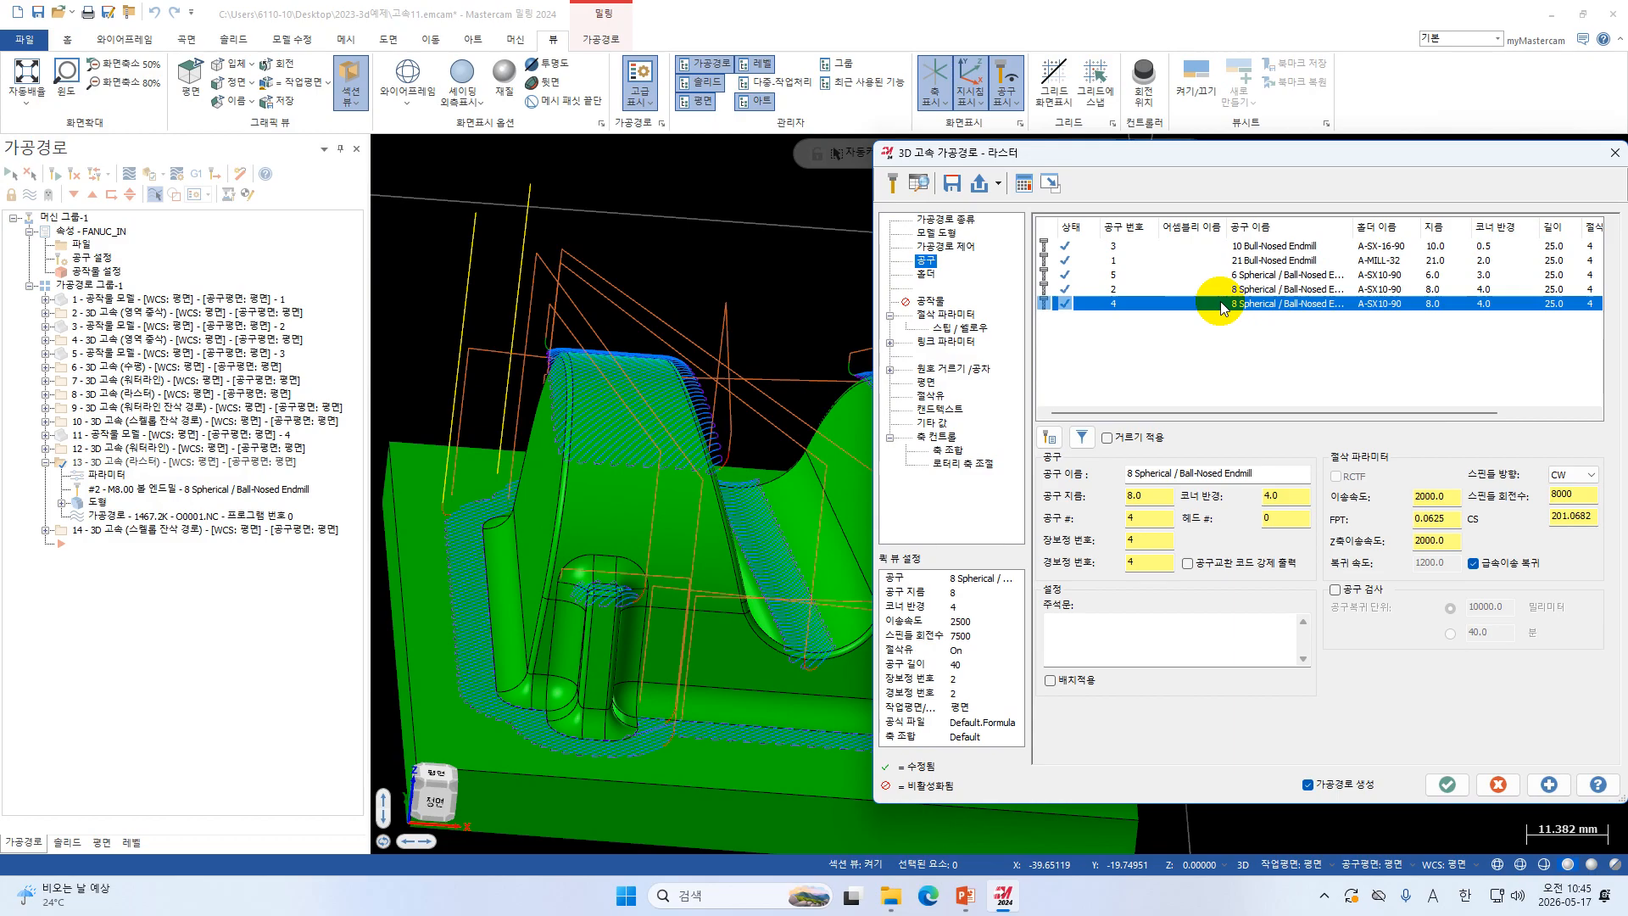
Set the raster stepover to 0.3 in the cut parameters, check the linking settings and regenerate operation 13.
click(947, 314)
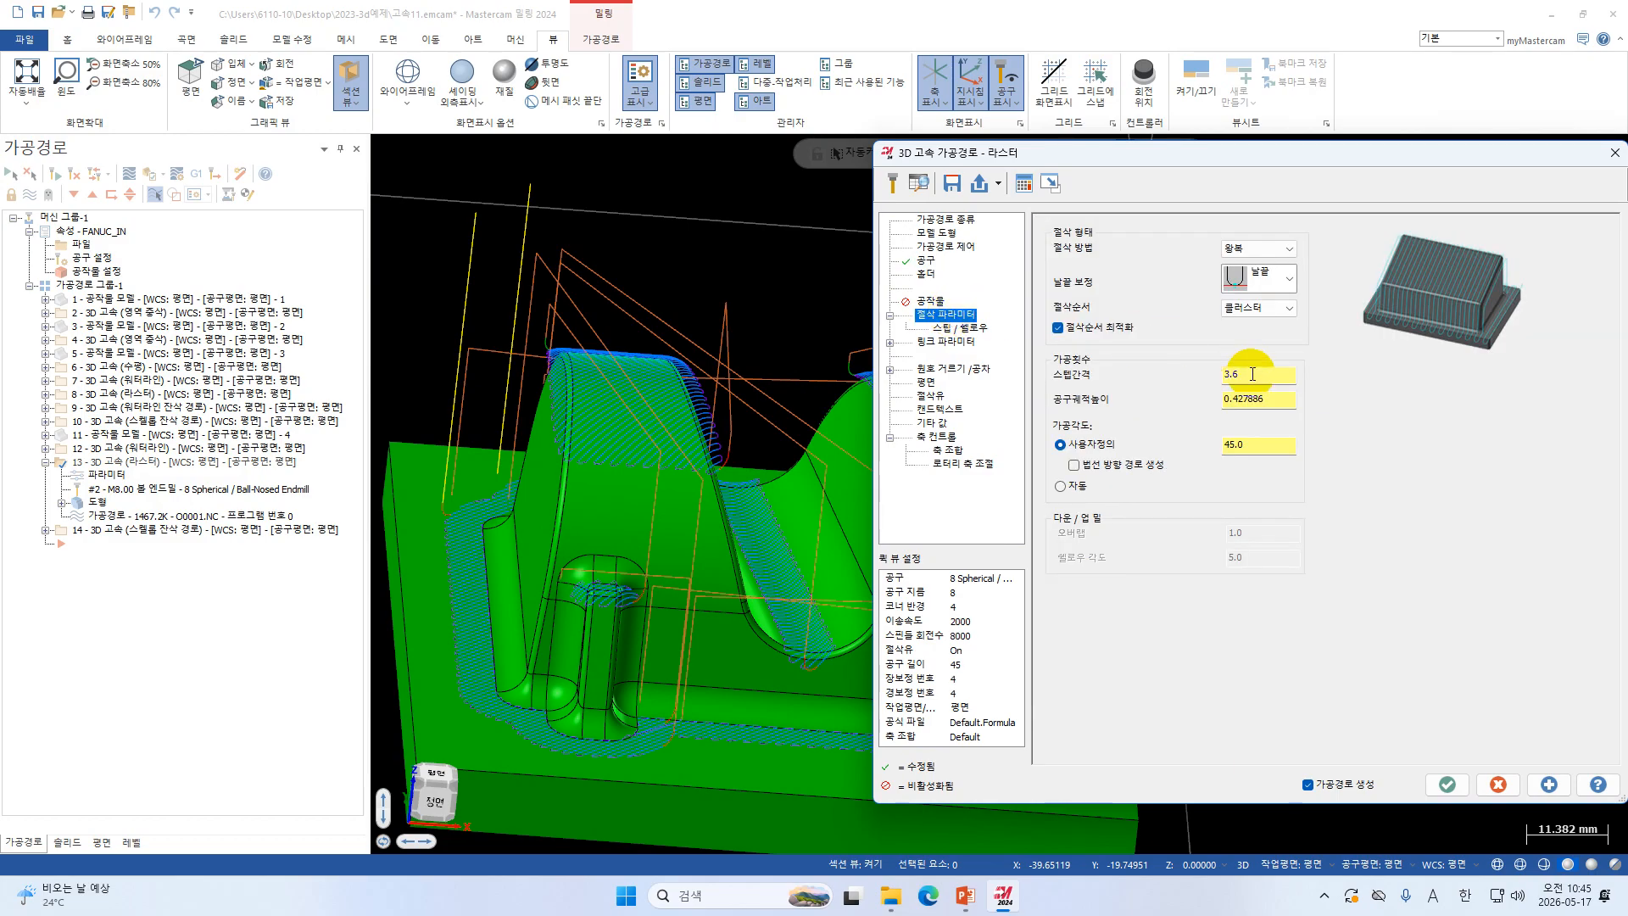
drag(1255, 372, 1115, 392)
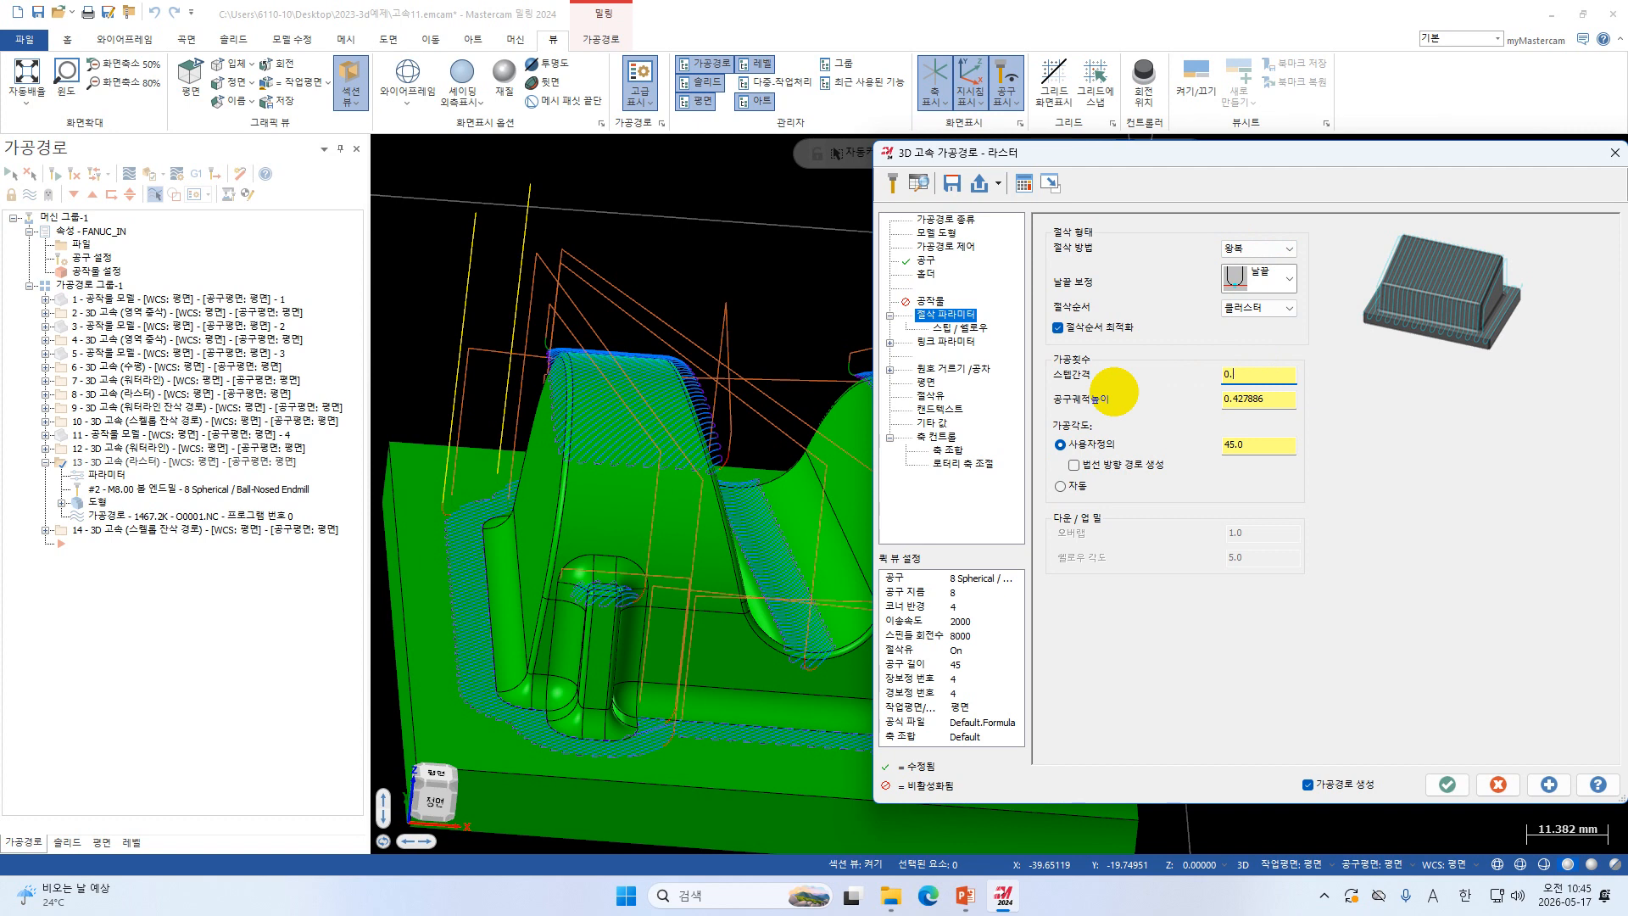
text(.)
text(75)
key(Return)
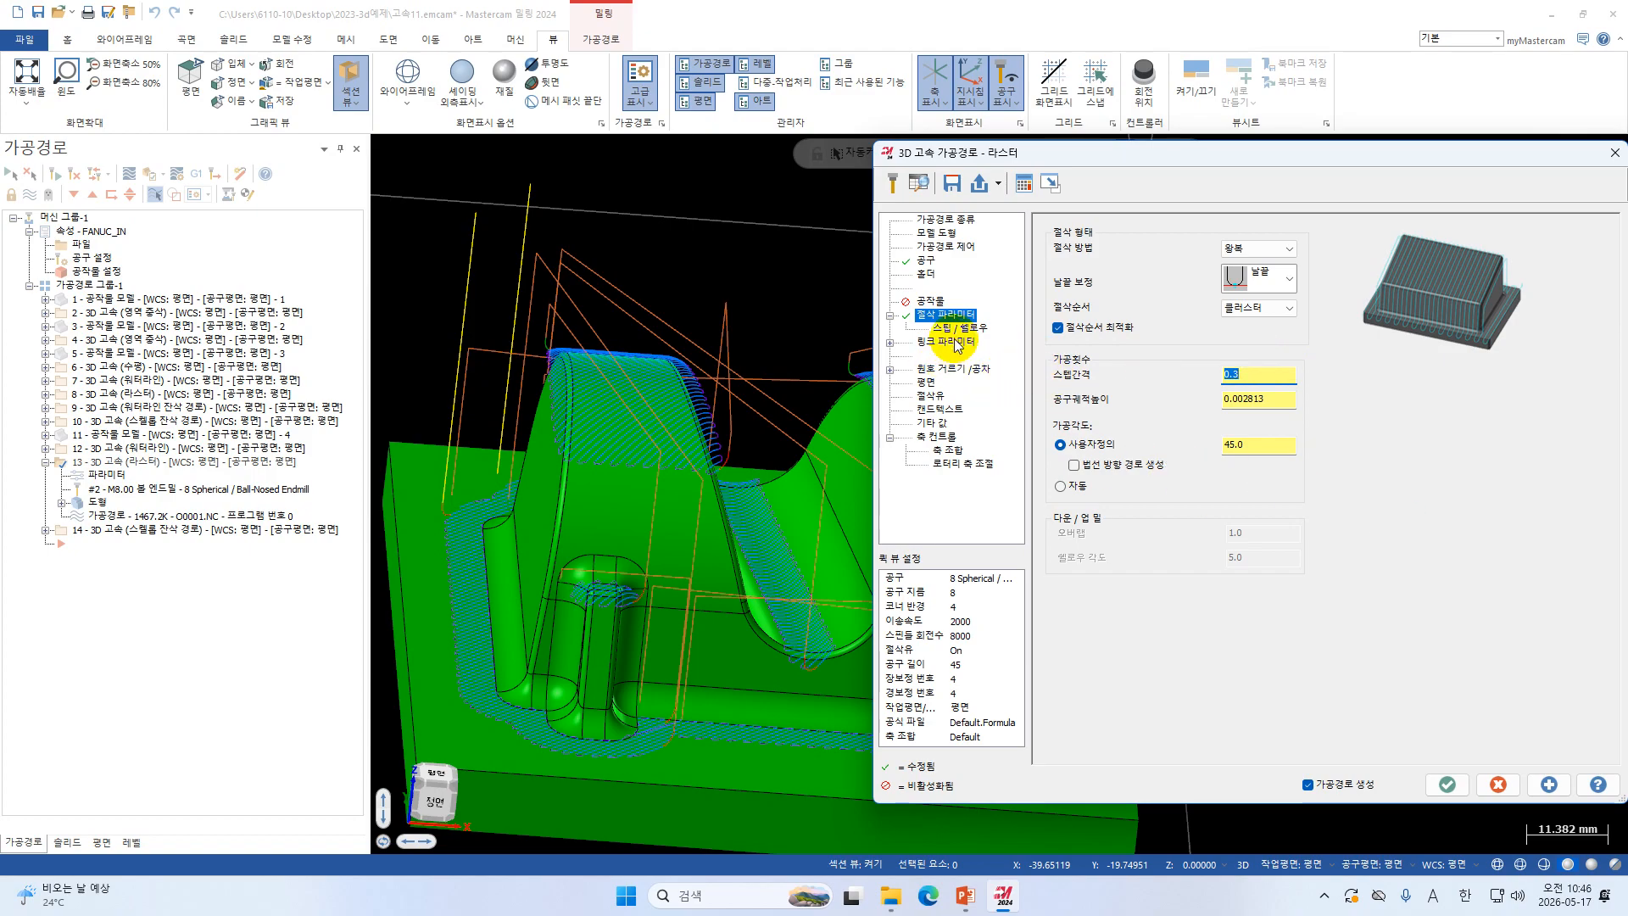
click(845, 330)
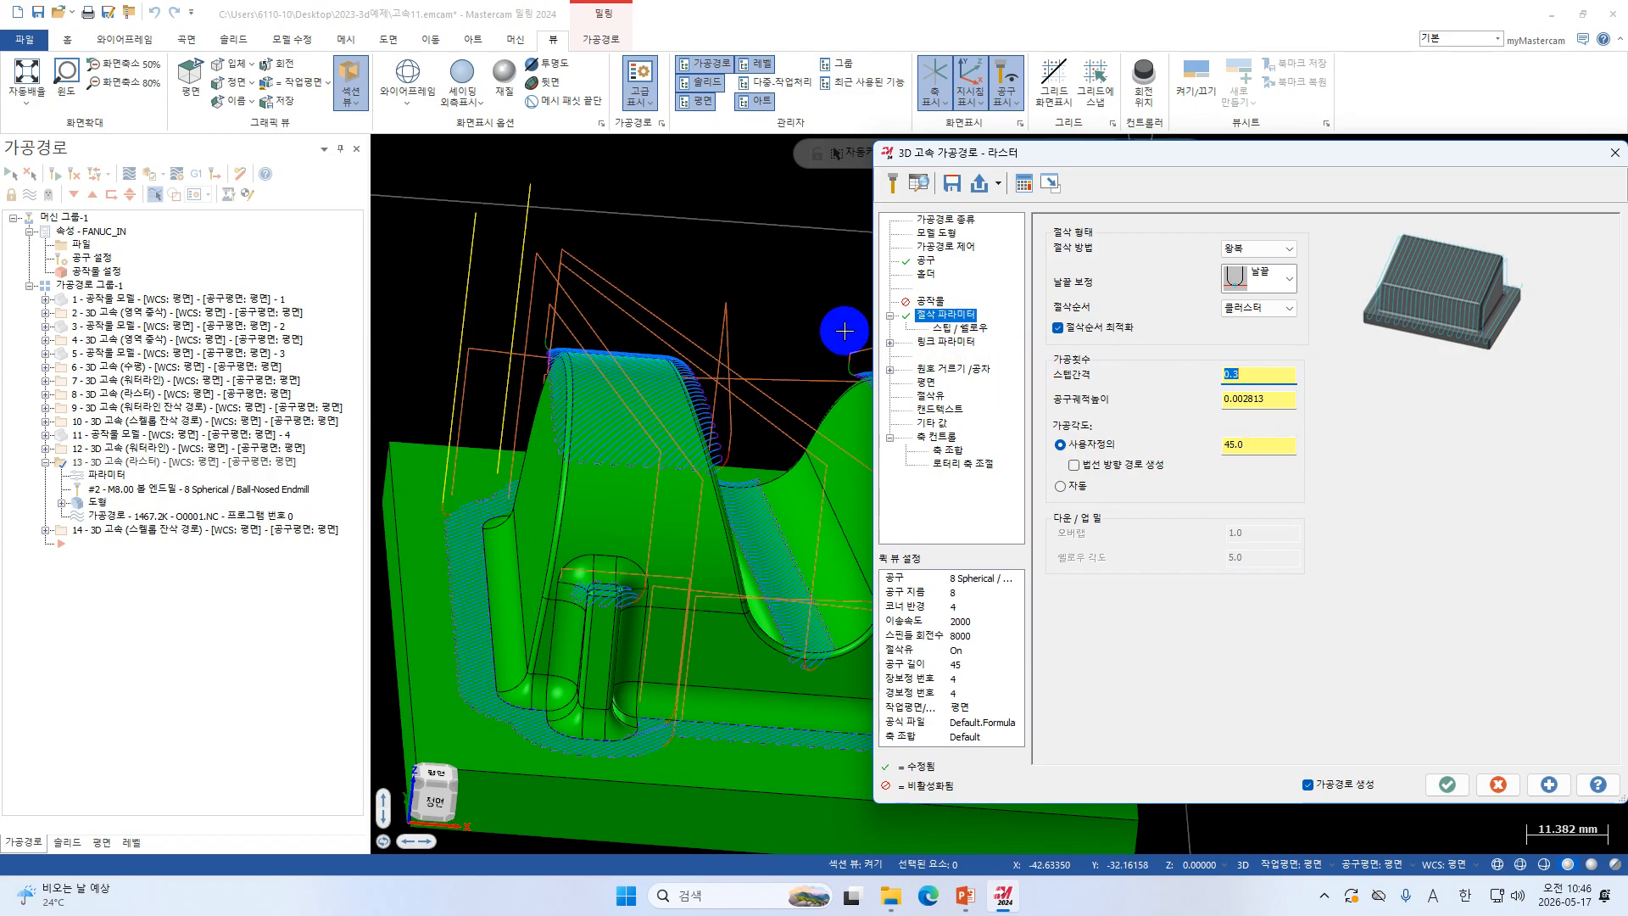
click(971, 339)
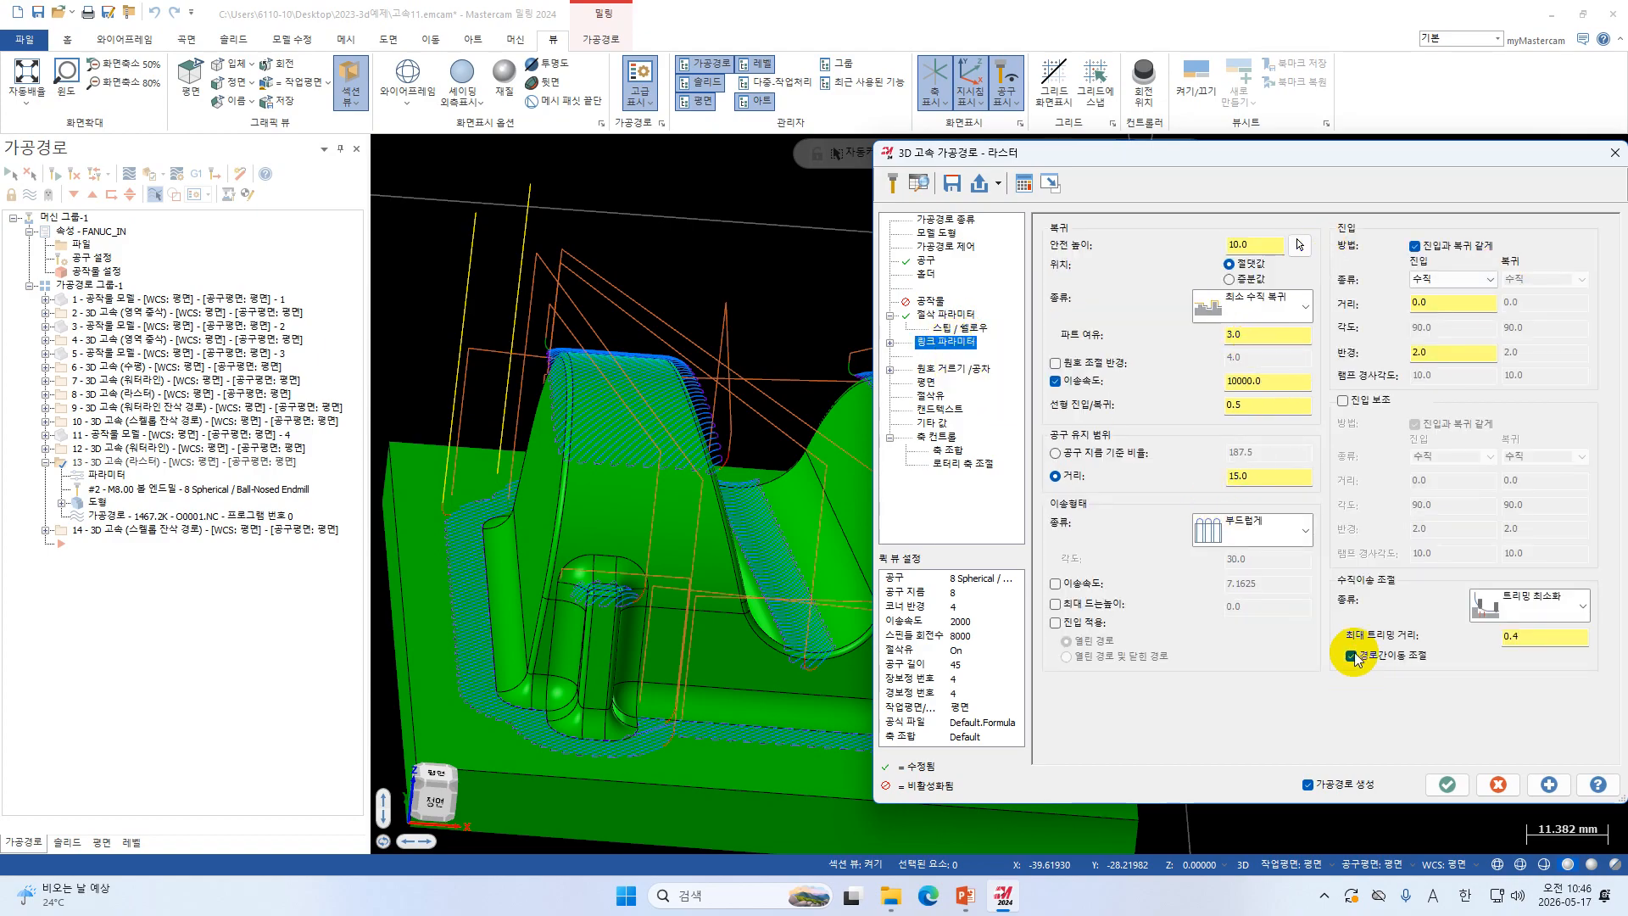
click(1446, 784)
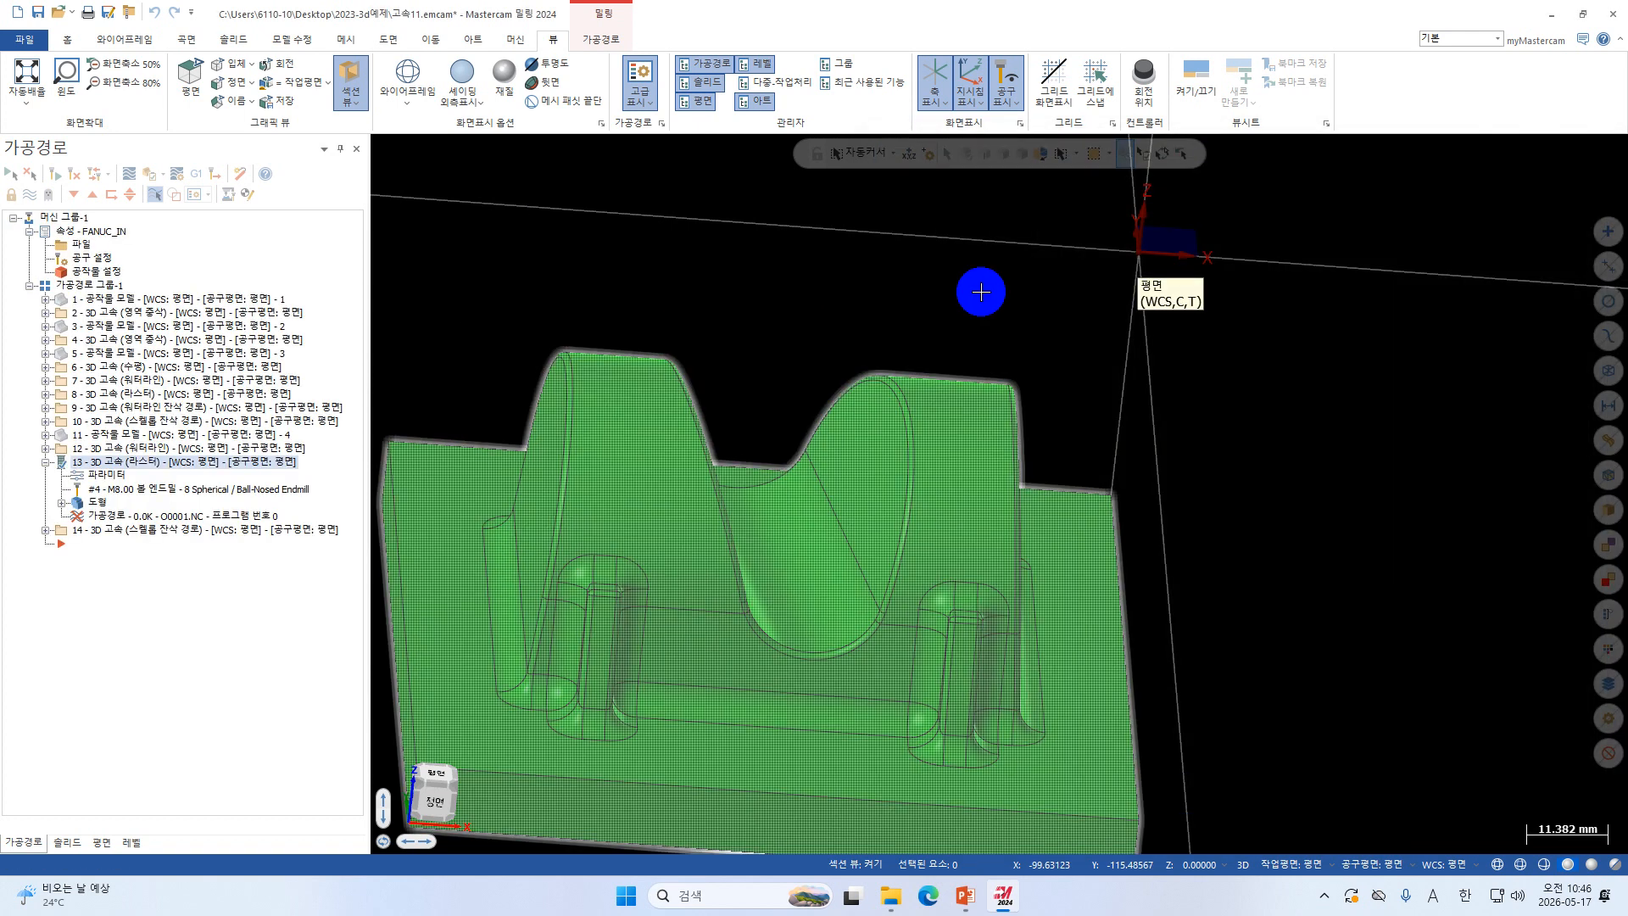
scroll(981, 292, down, 2)
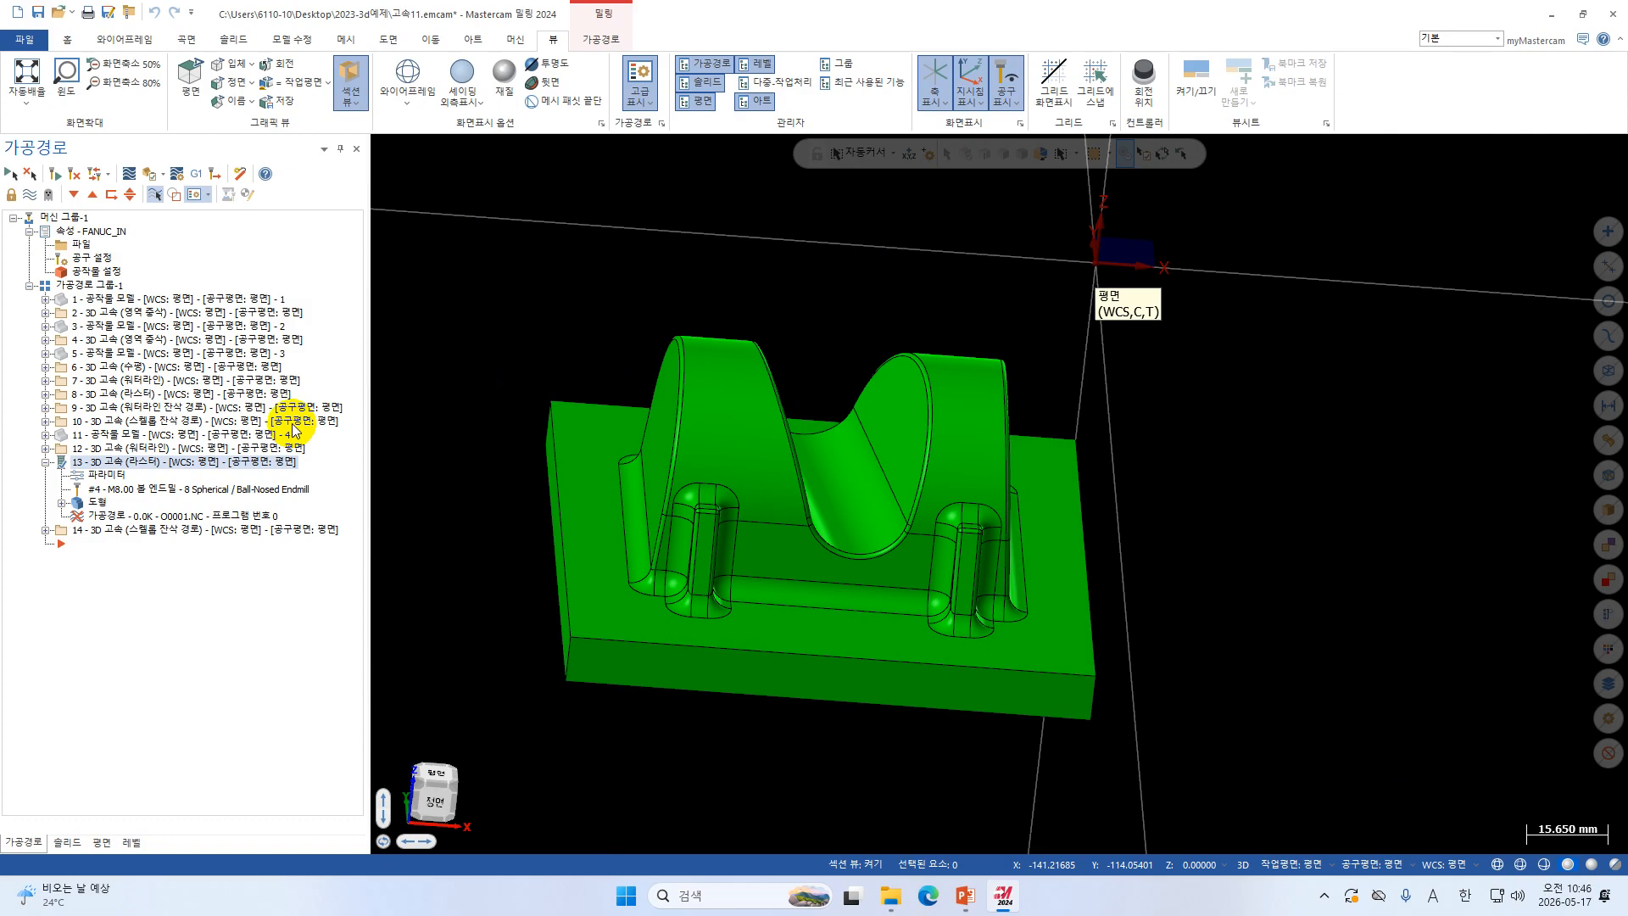
scroll(709, 501, up, 2)
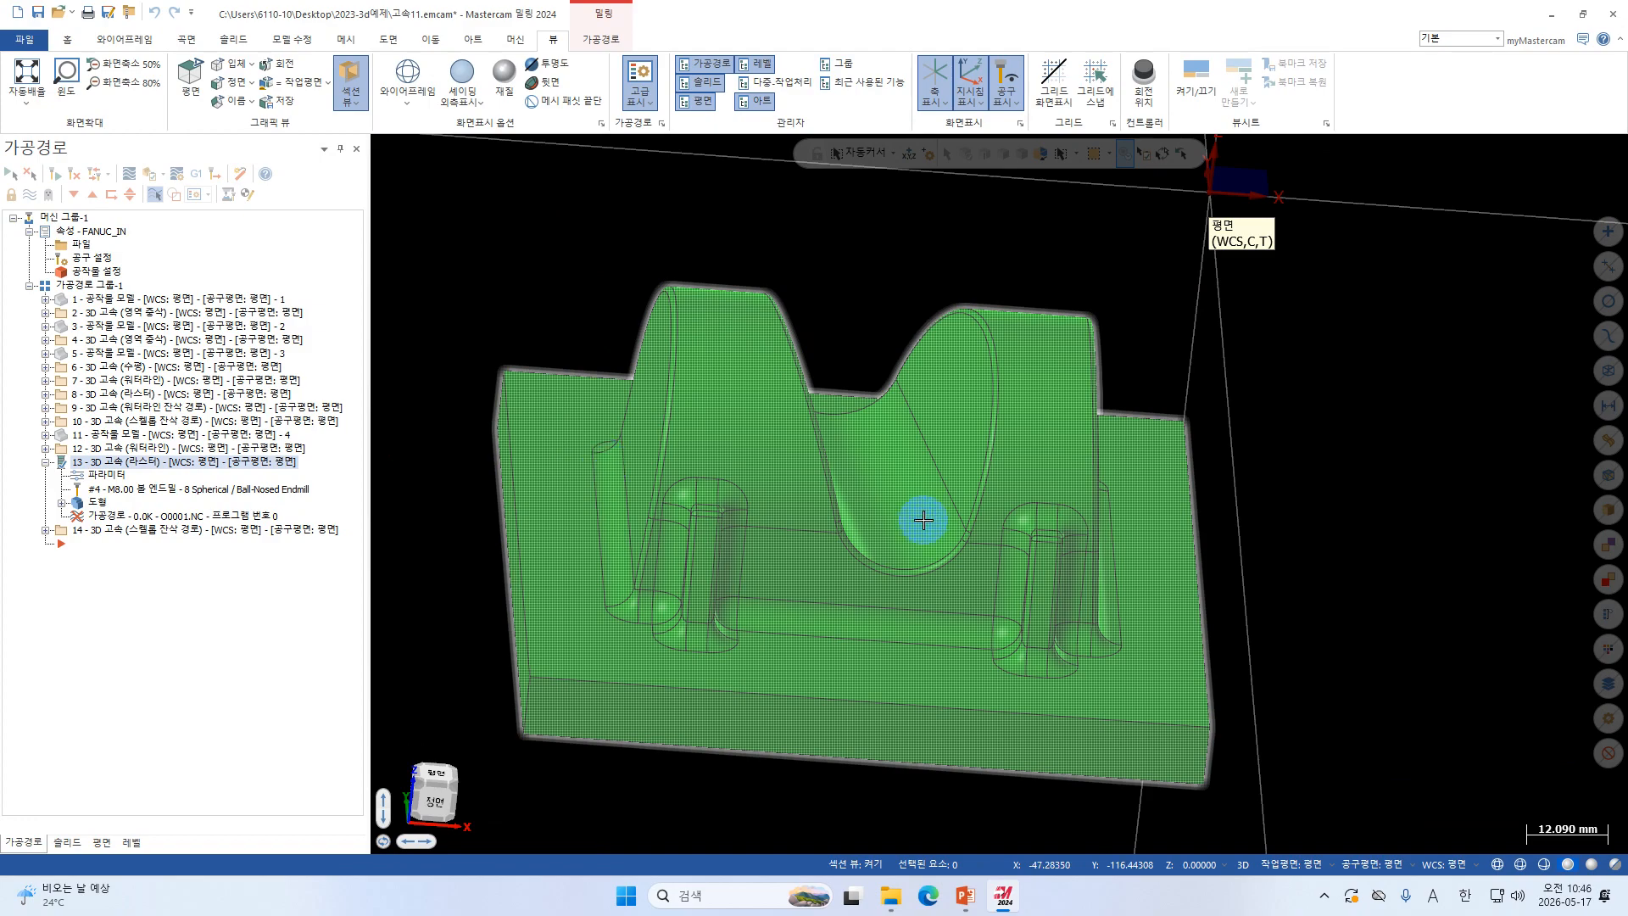
scroll(923, 519, down, 2)
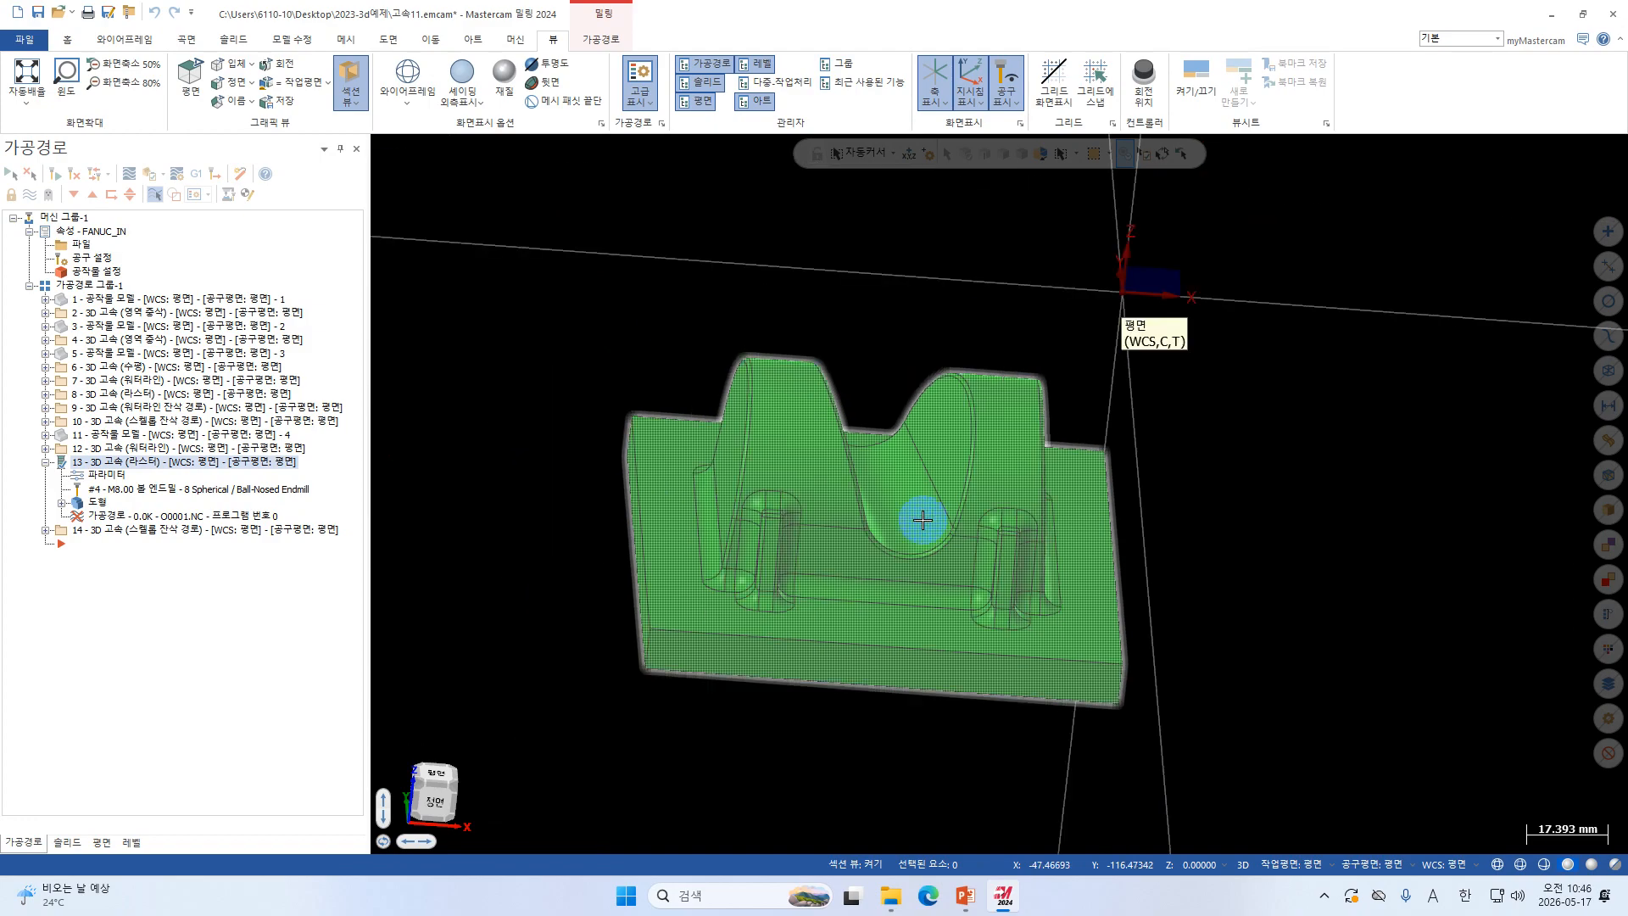
click(141, 454)
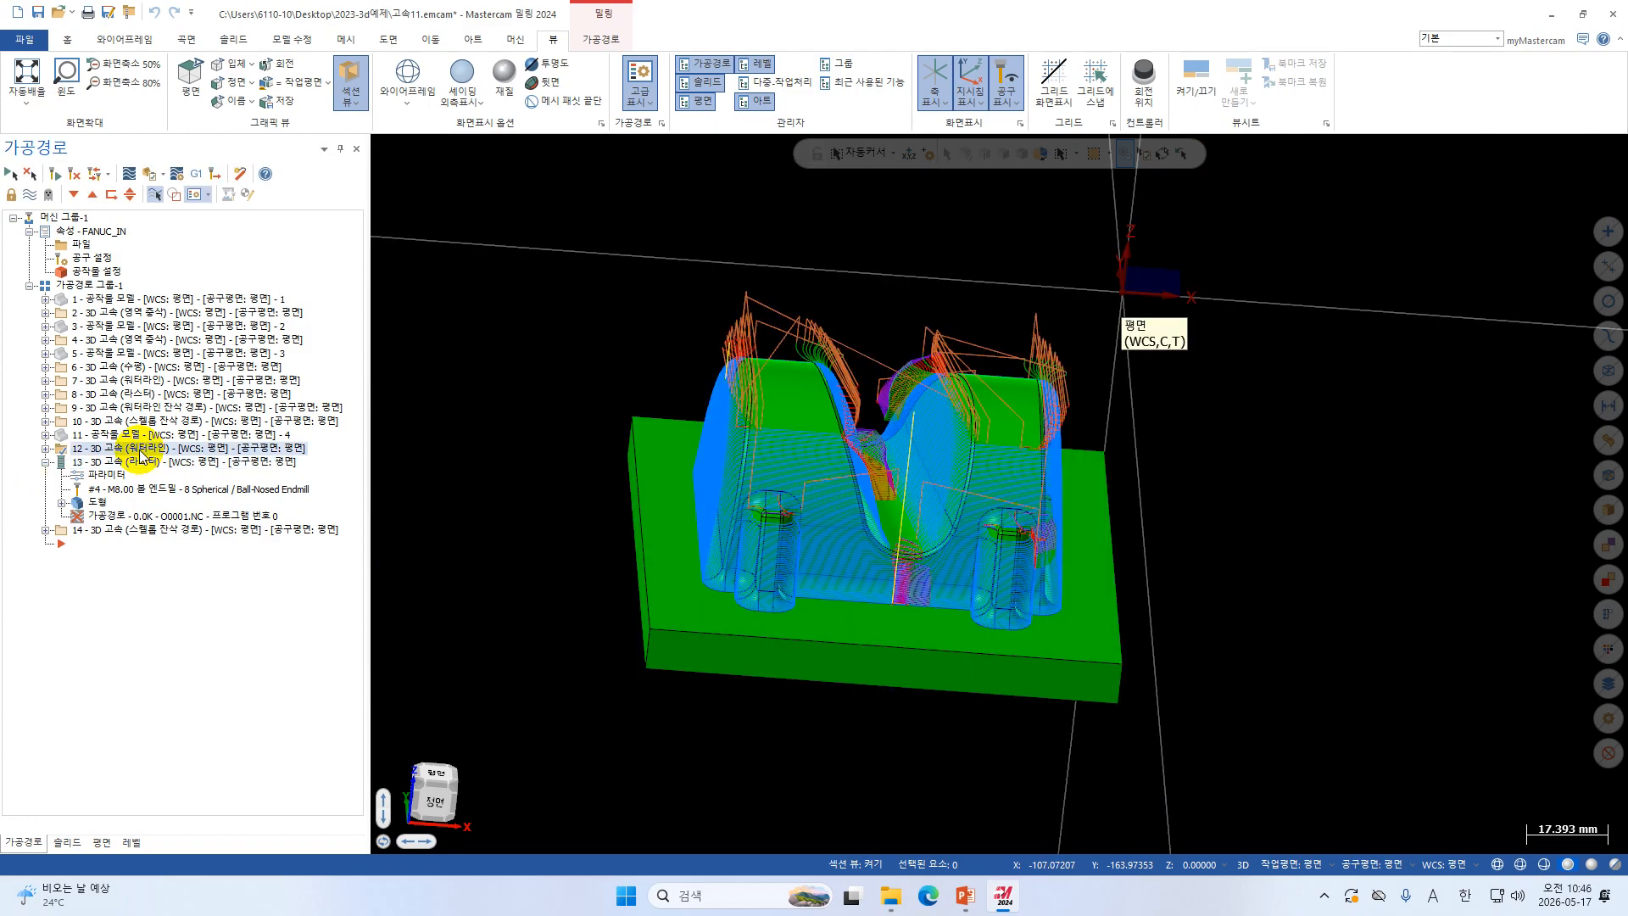
click(141, 463)
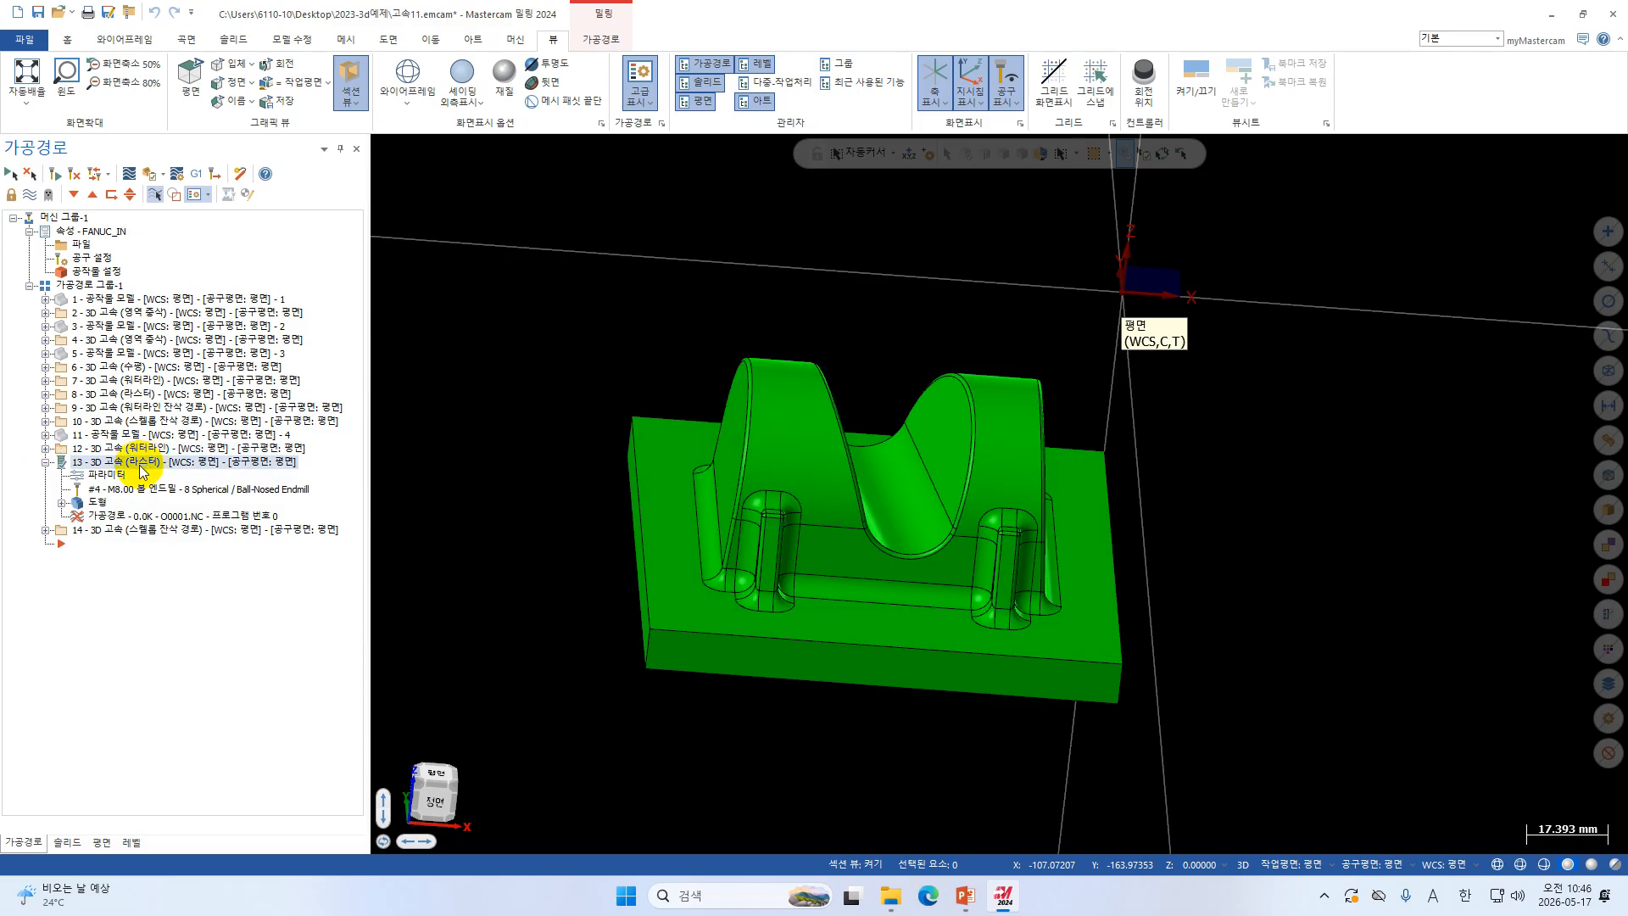
Display the waterline and raster toolpaths together and examine their coverage and overlap up close and around the whole part.
scroll(900, 551, up, 1)
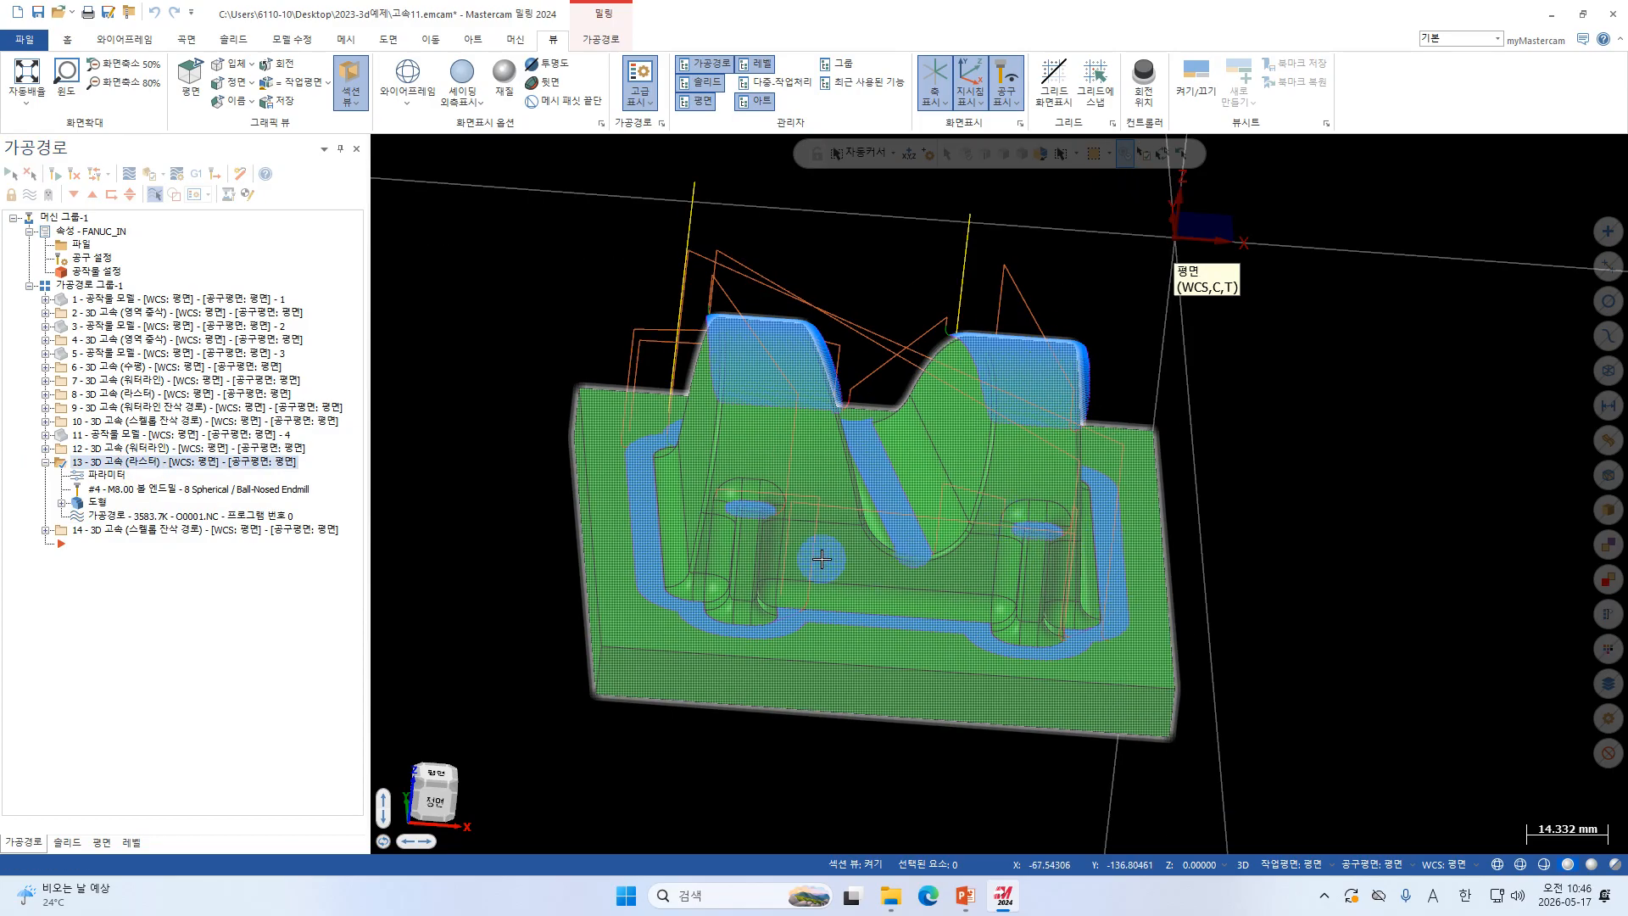
middle_drag(821, 558, 812, 578)
ctrl+click(157, 449)
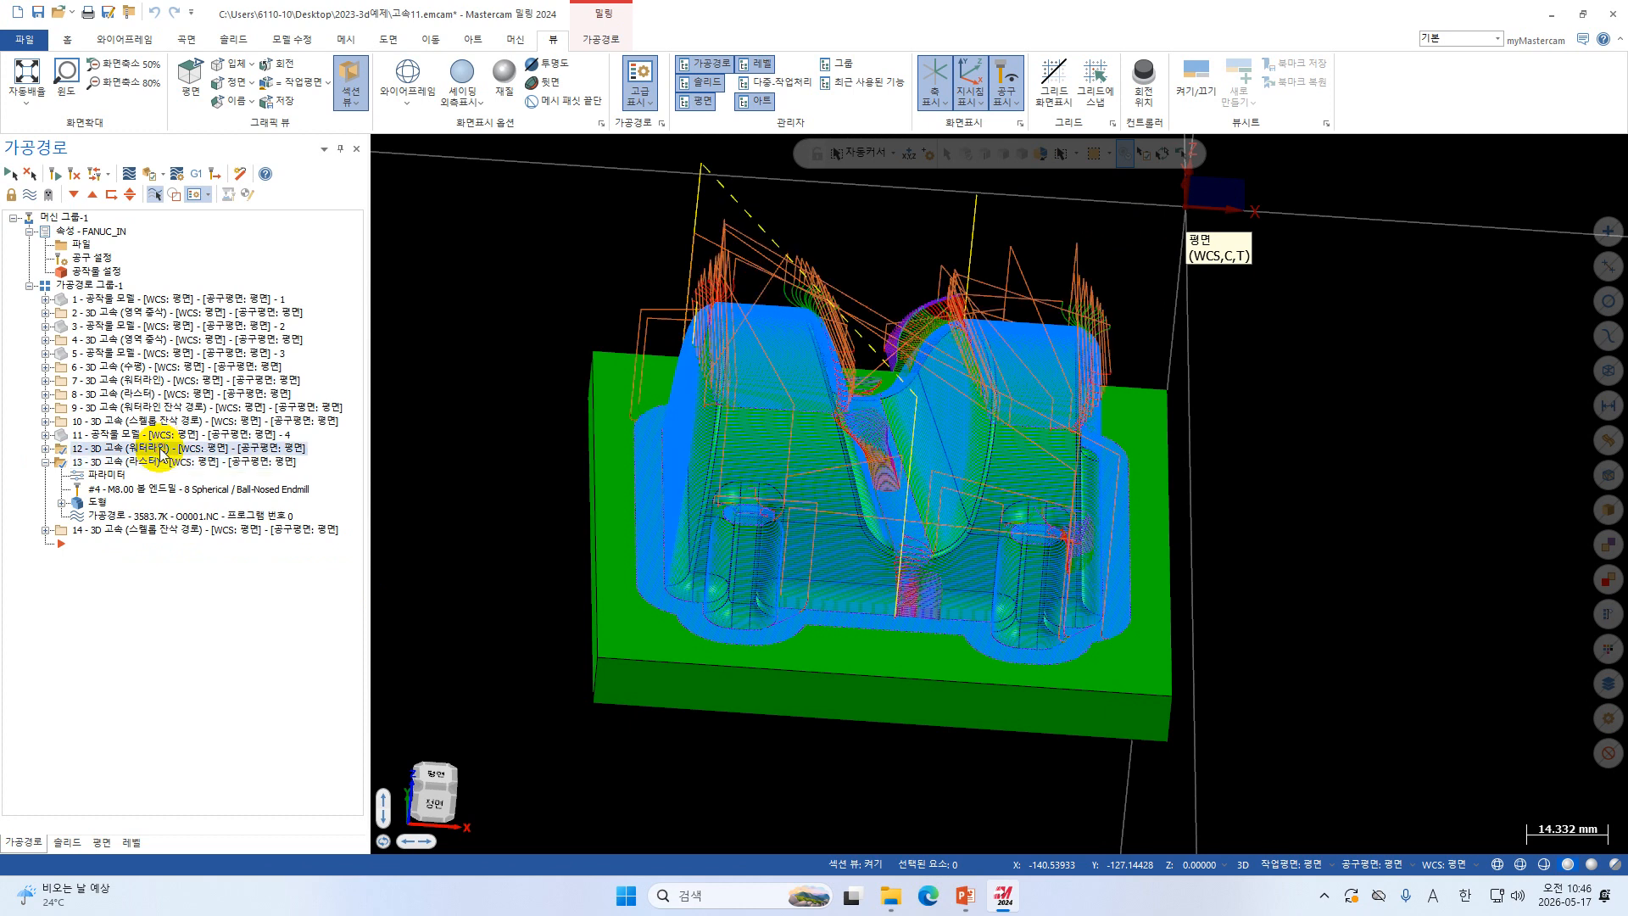
scroll(848, 449, up, 8)
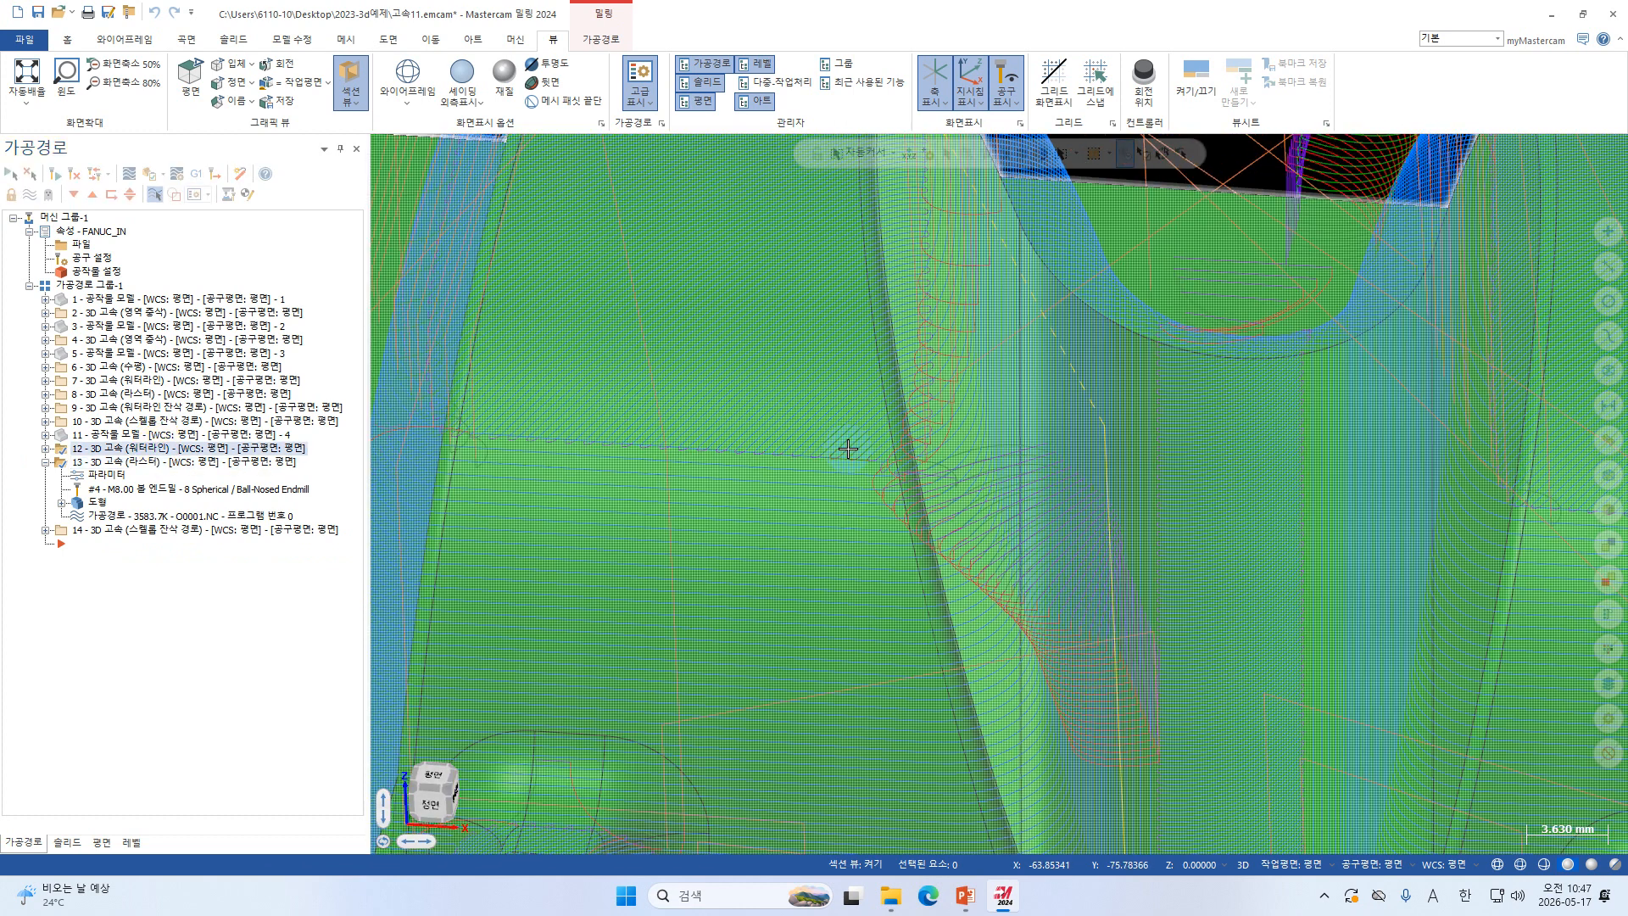
scroll(848, 449, up, 3)
scroll(852, 441, up, 3)
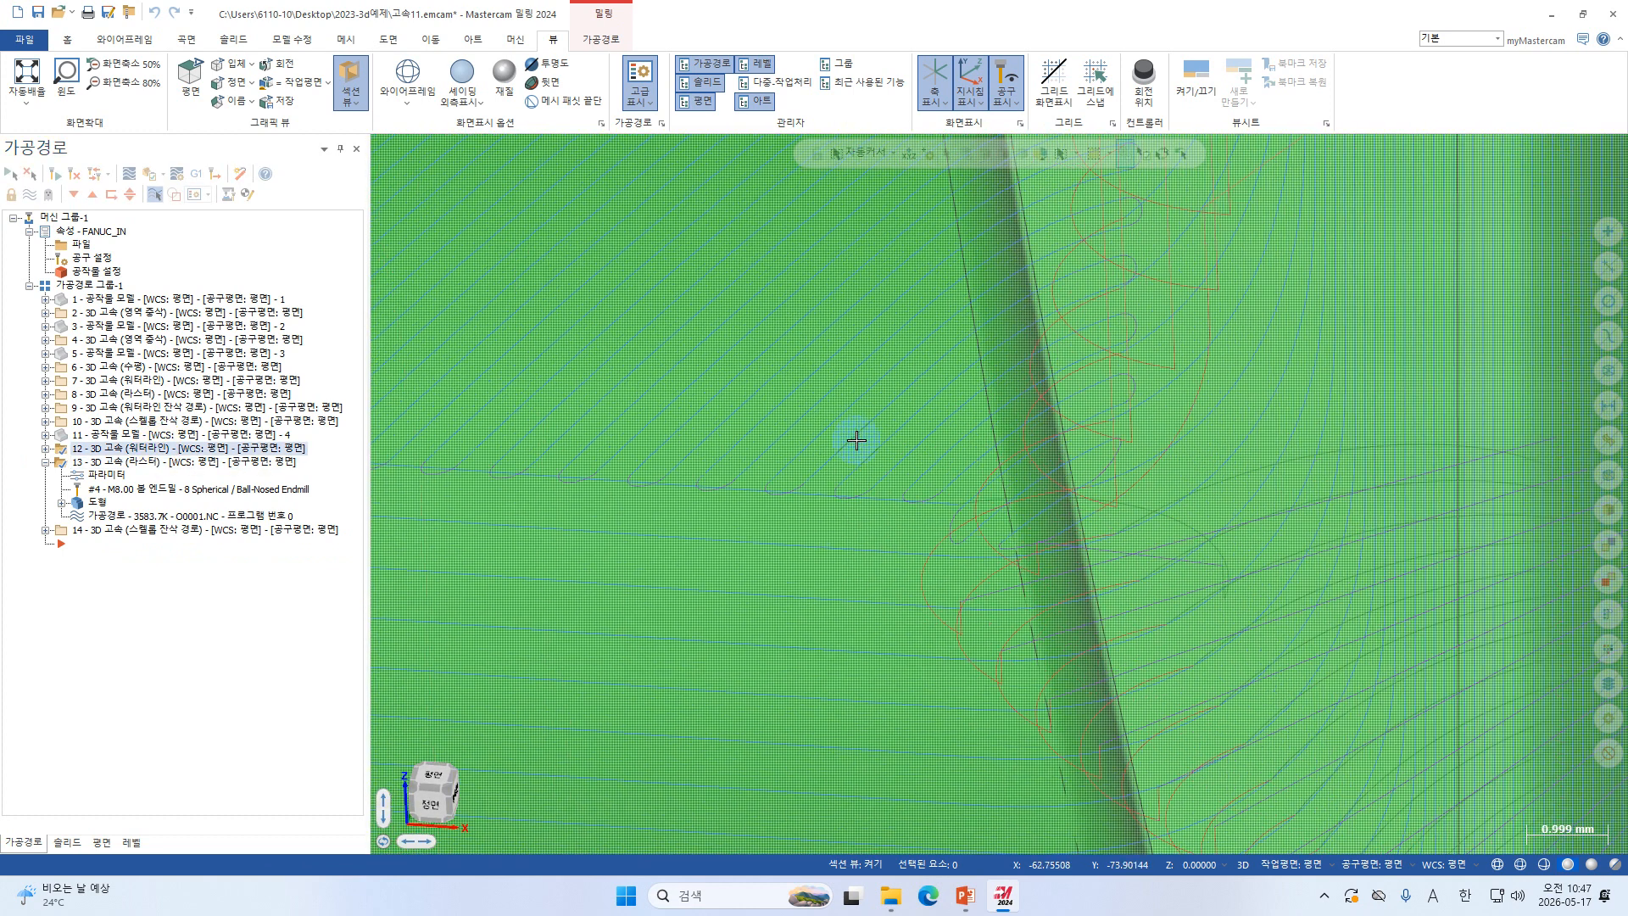
scroll(923, 424, down, 10)
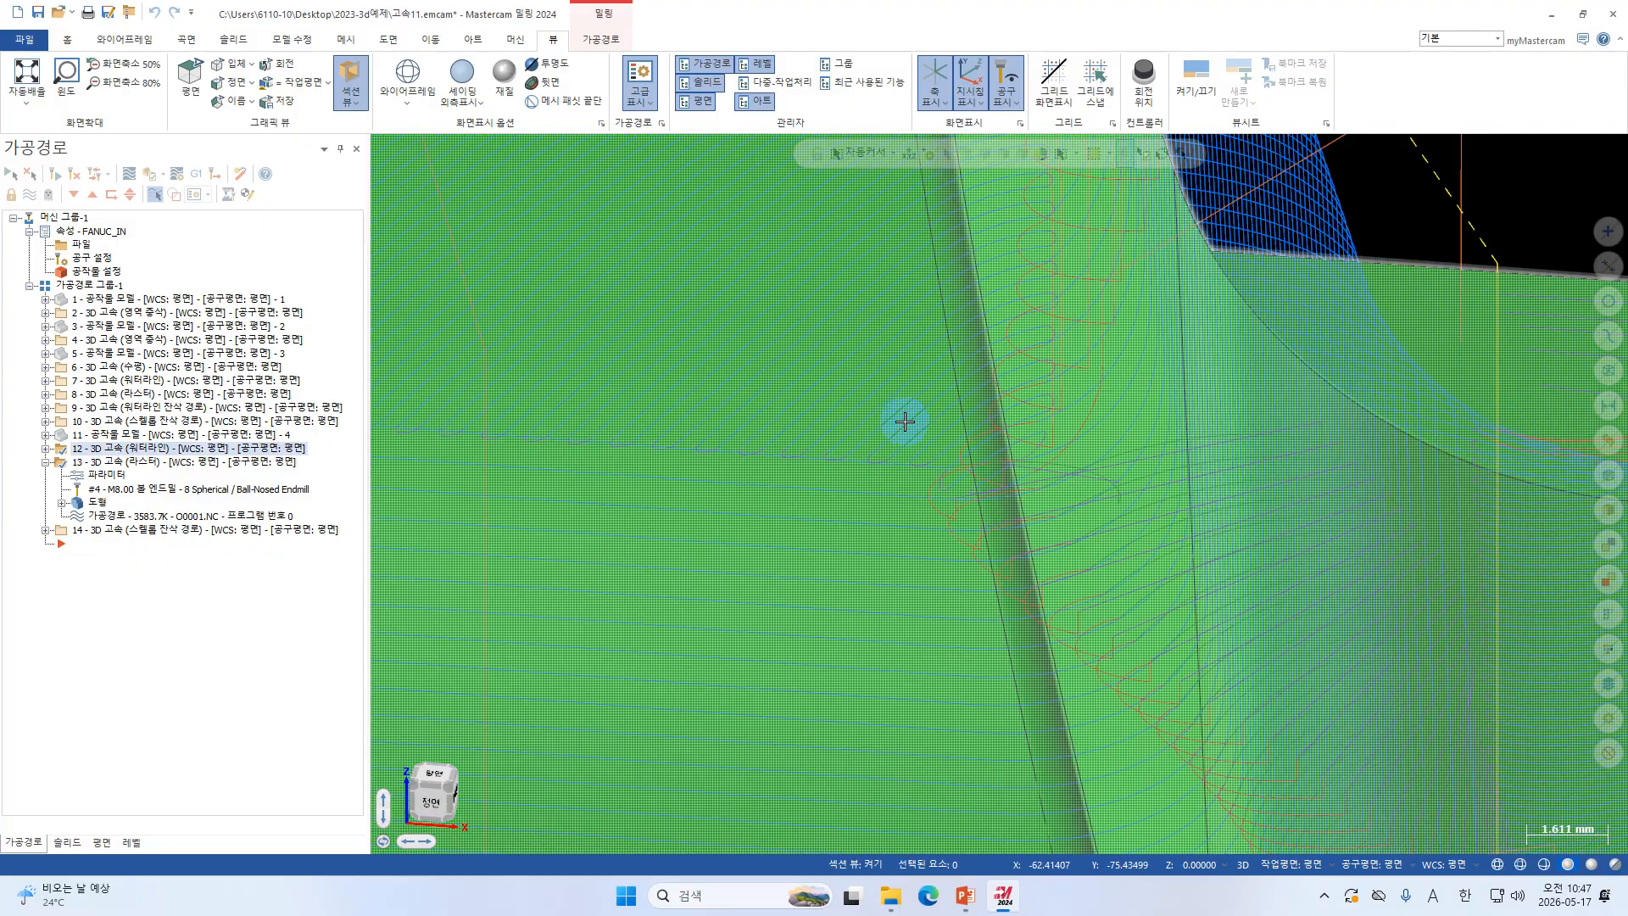
middle_drag(864, 431, 834, 619)
scroll(825, 583, down, 2)
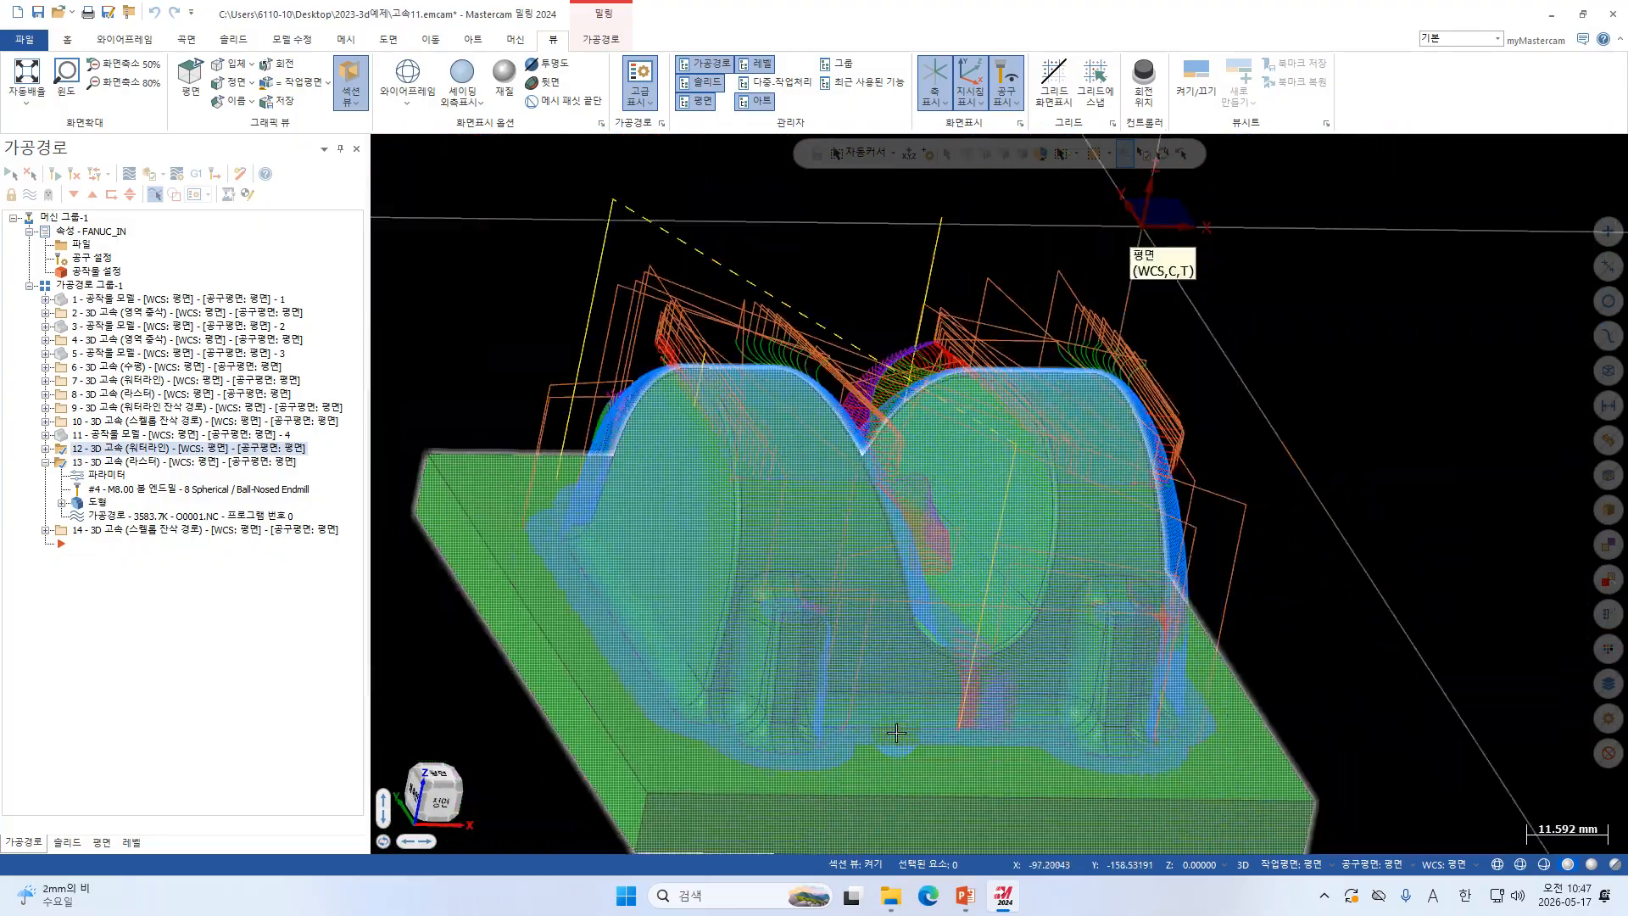
middle_drag(897, 745, 568, 588)
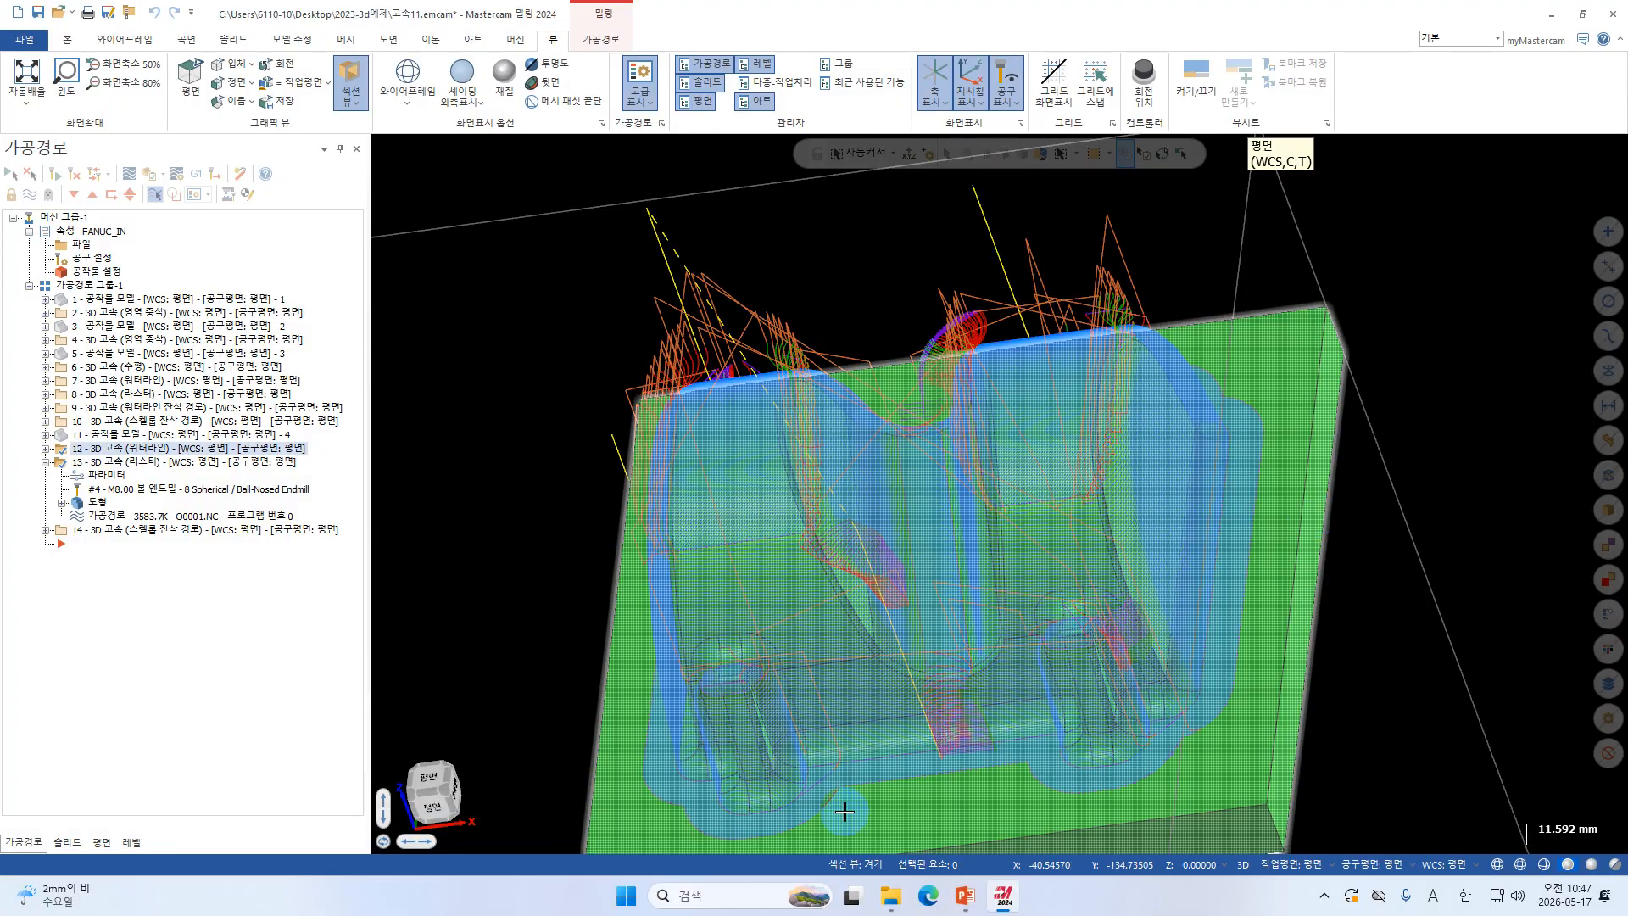
middle_drag(719, 700, 763, 692)
scroll(755, 689, down, 1)
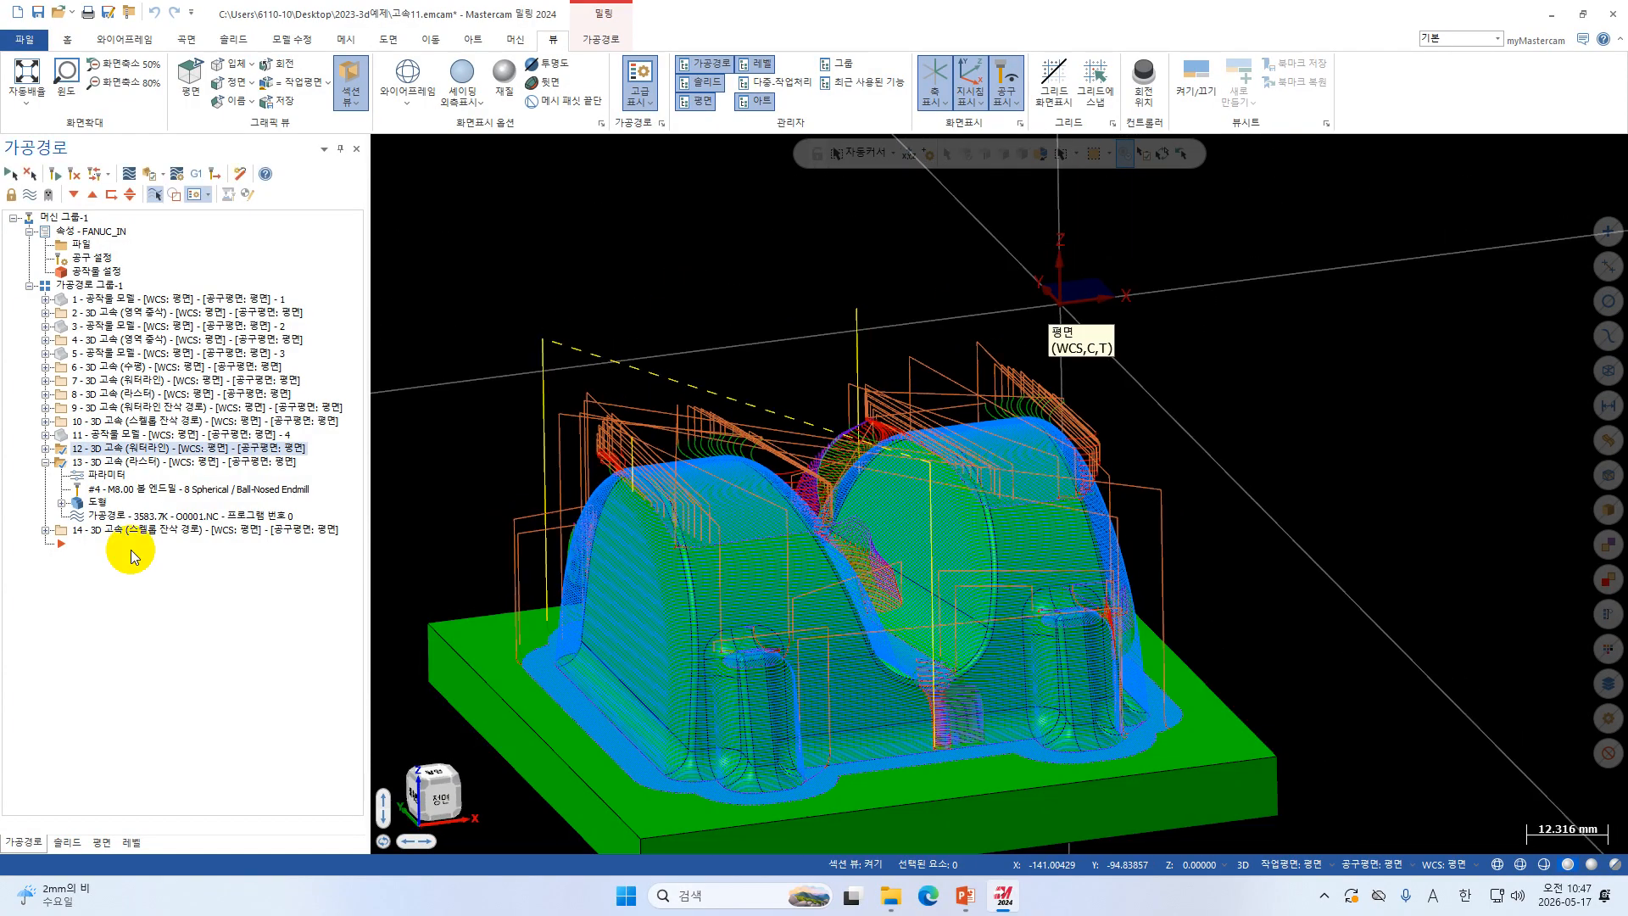
click(129, 462)
click(45, 462)
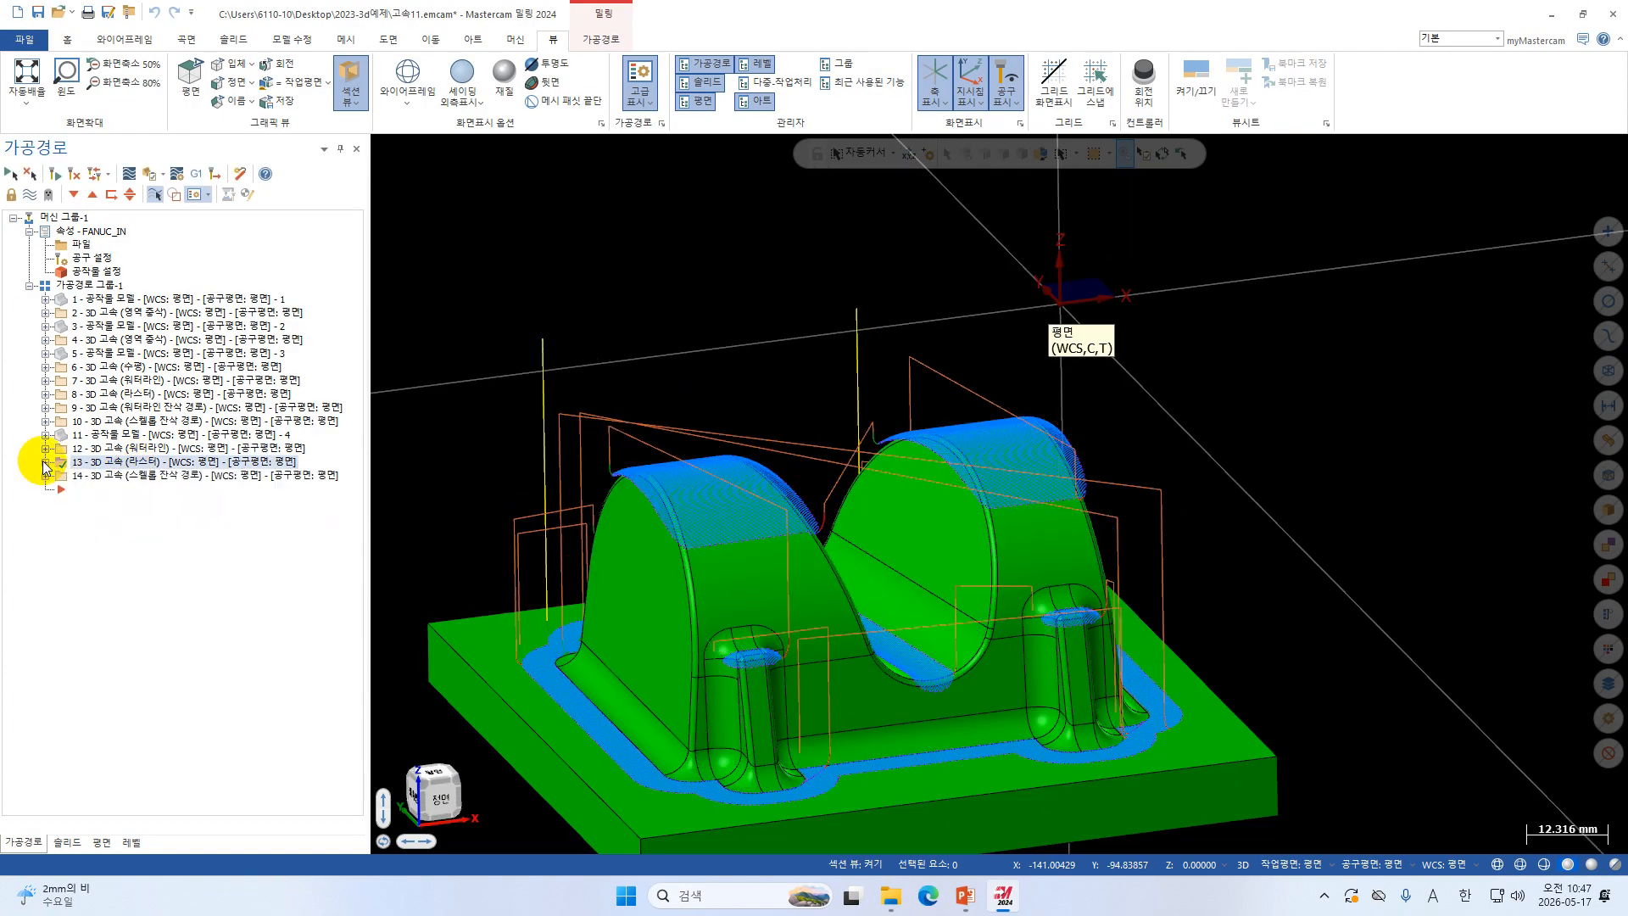
Review the tool, rest-material and cut settings of scallop operation 14 and set its steep/shallow end angle to 90.
click(187, 477)
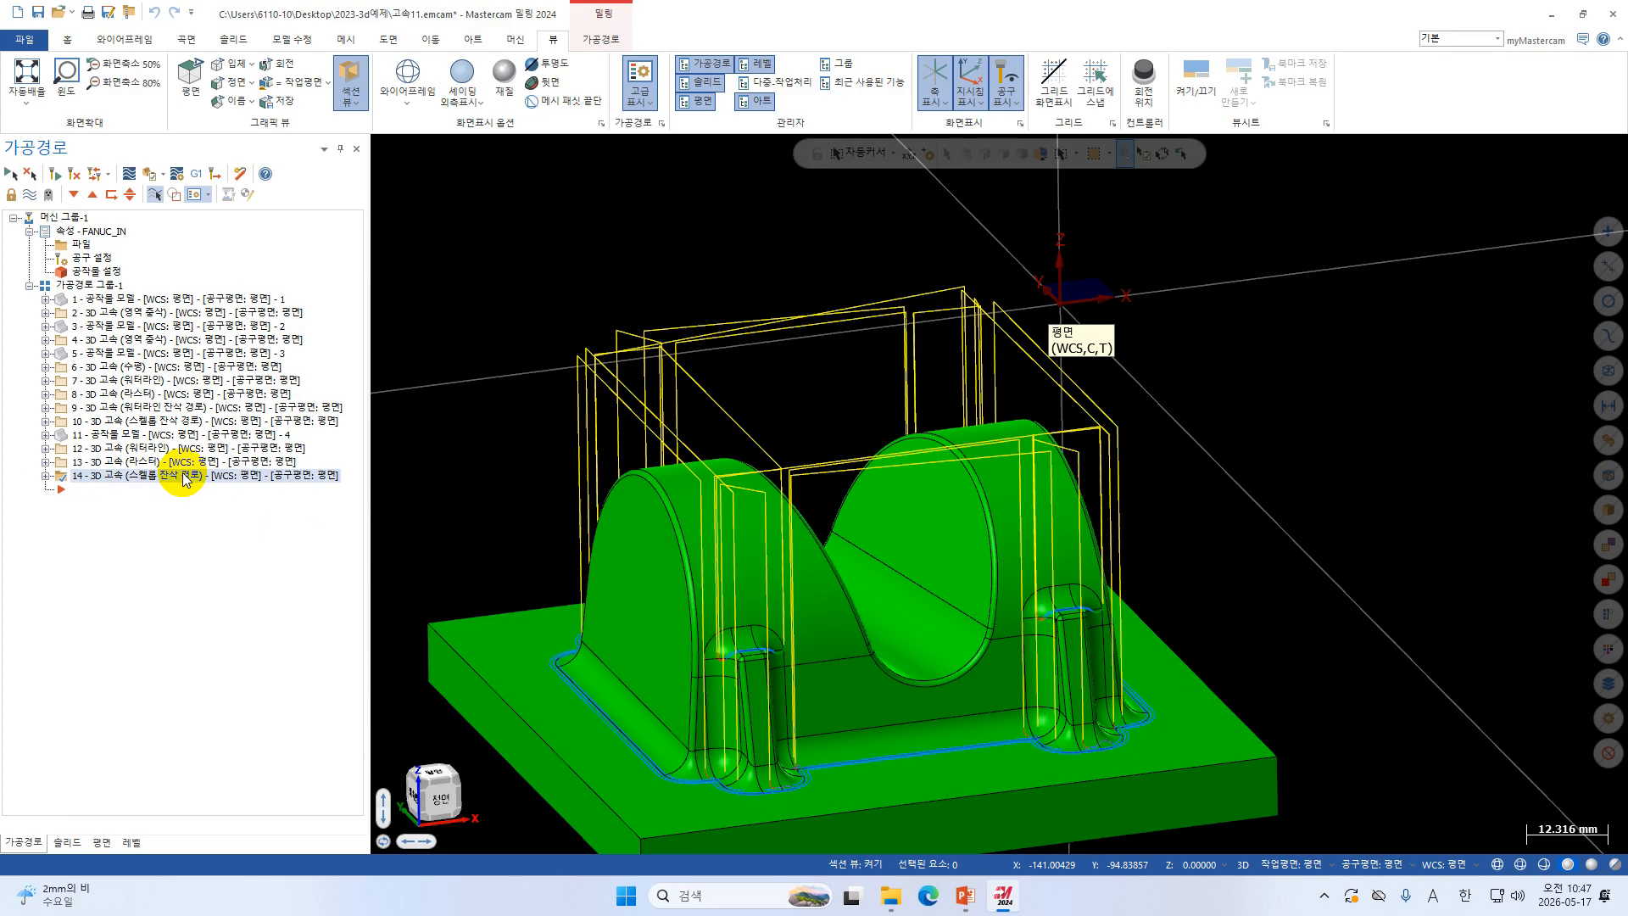
click(47, 476)
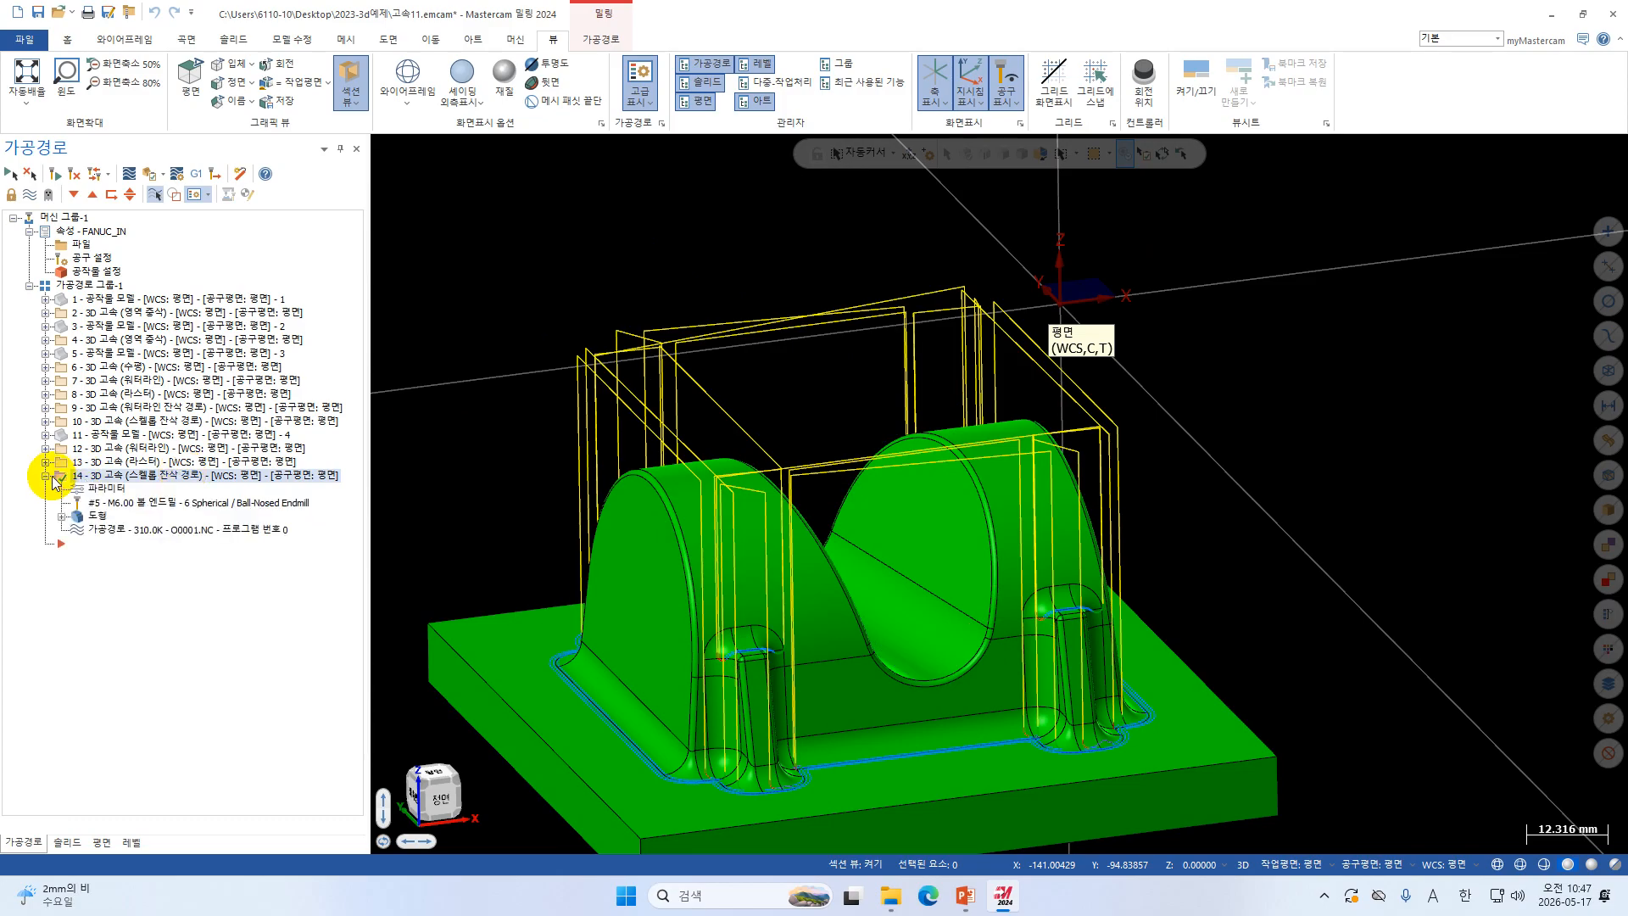
click(114, 492)
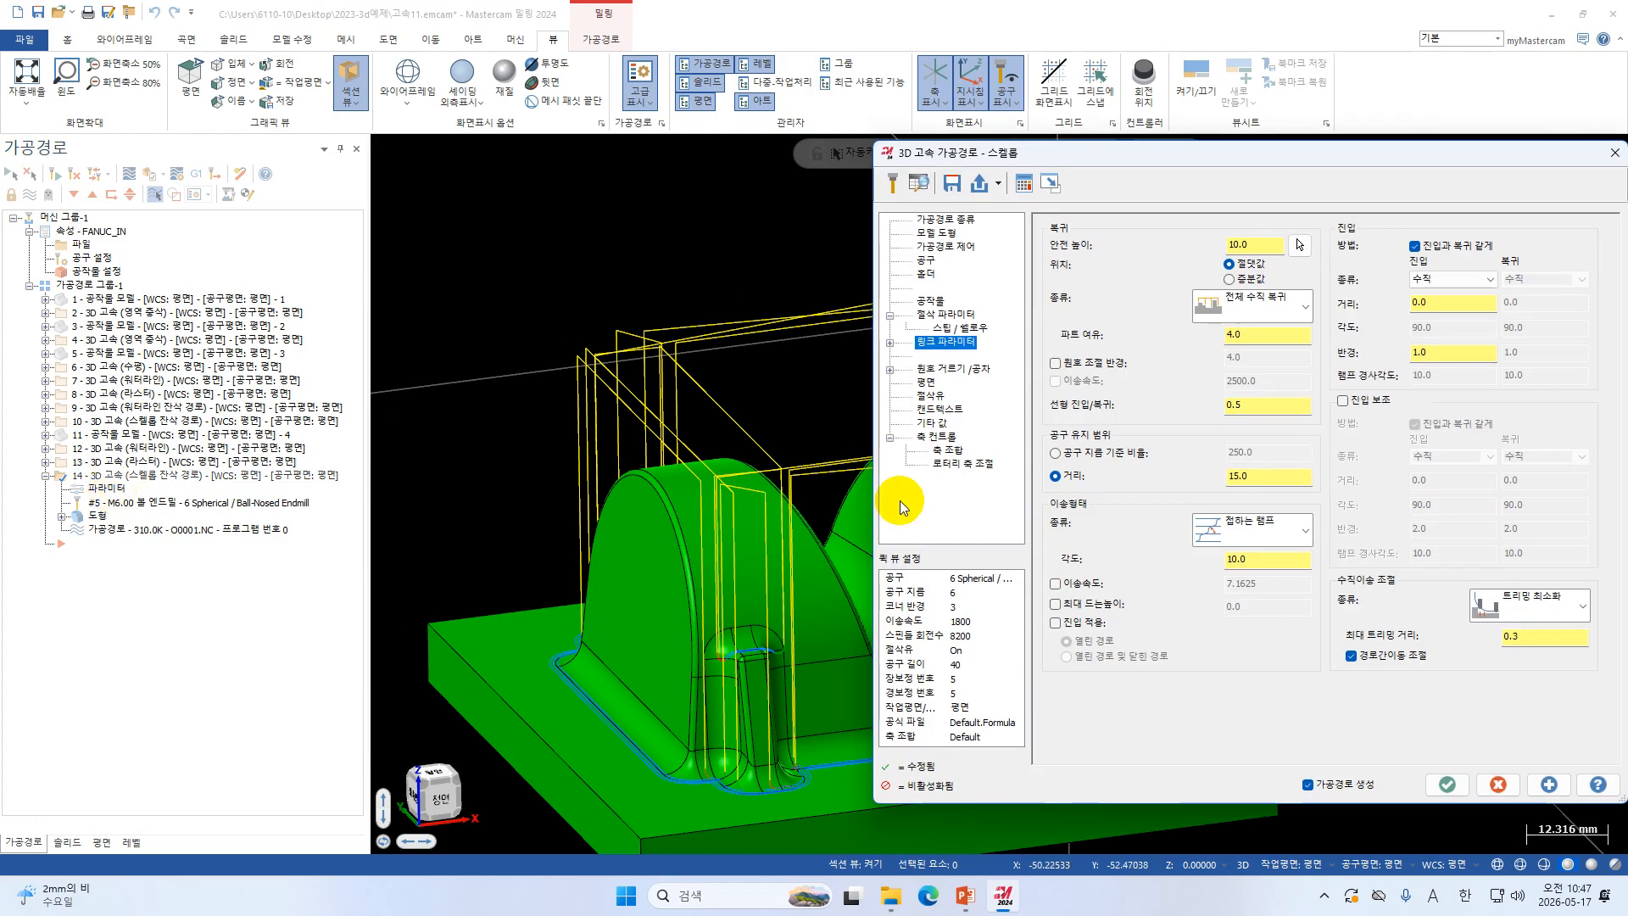
click(953, 263)
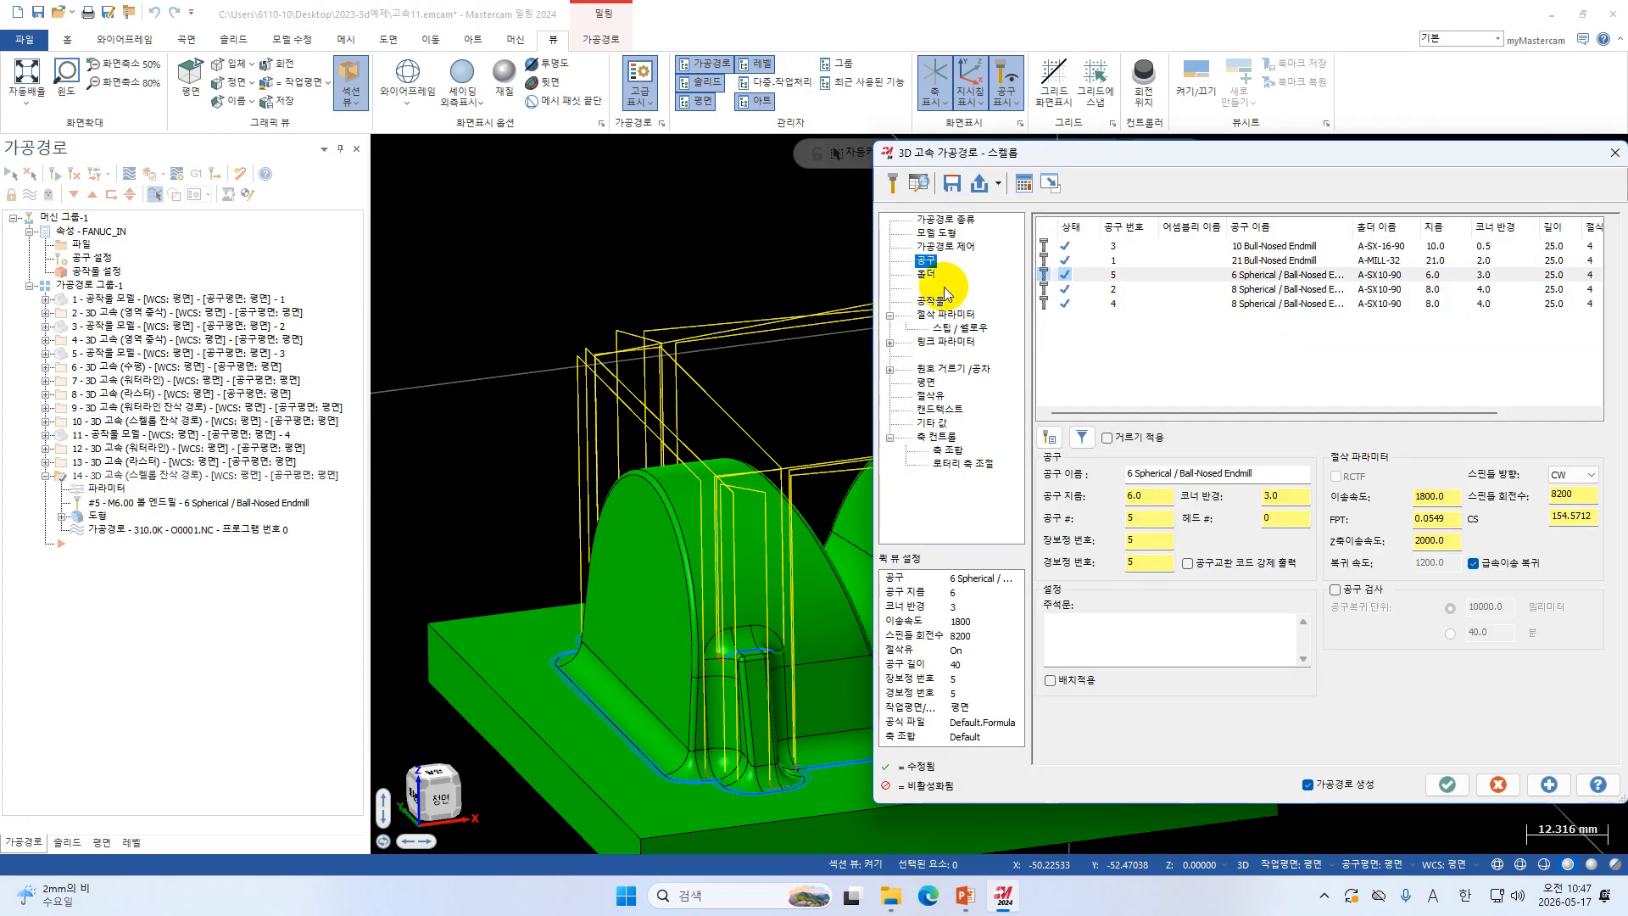
click(930, 301)
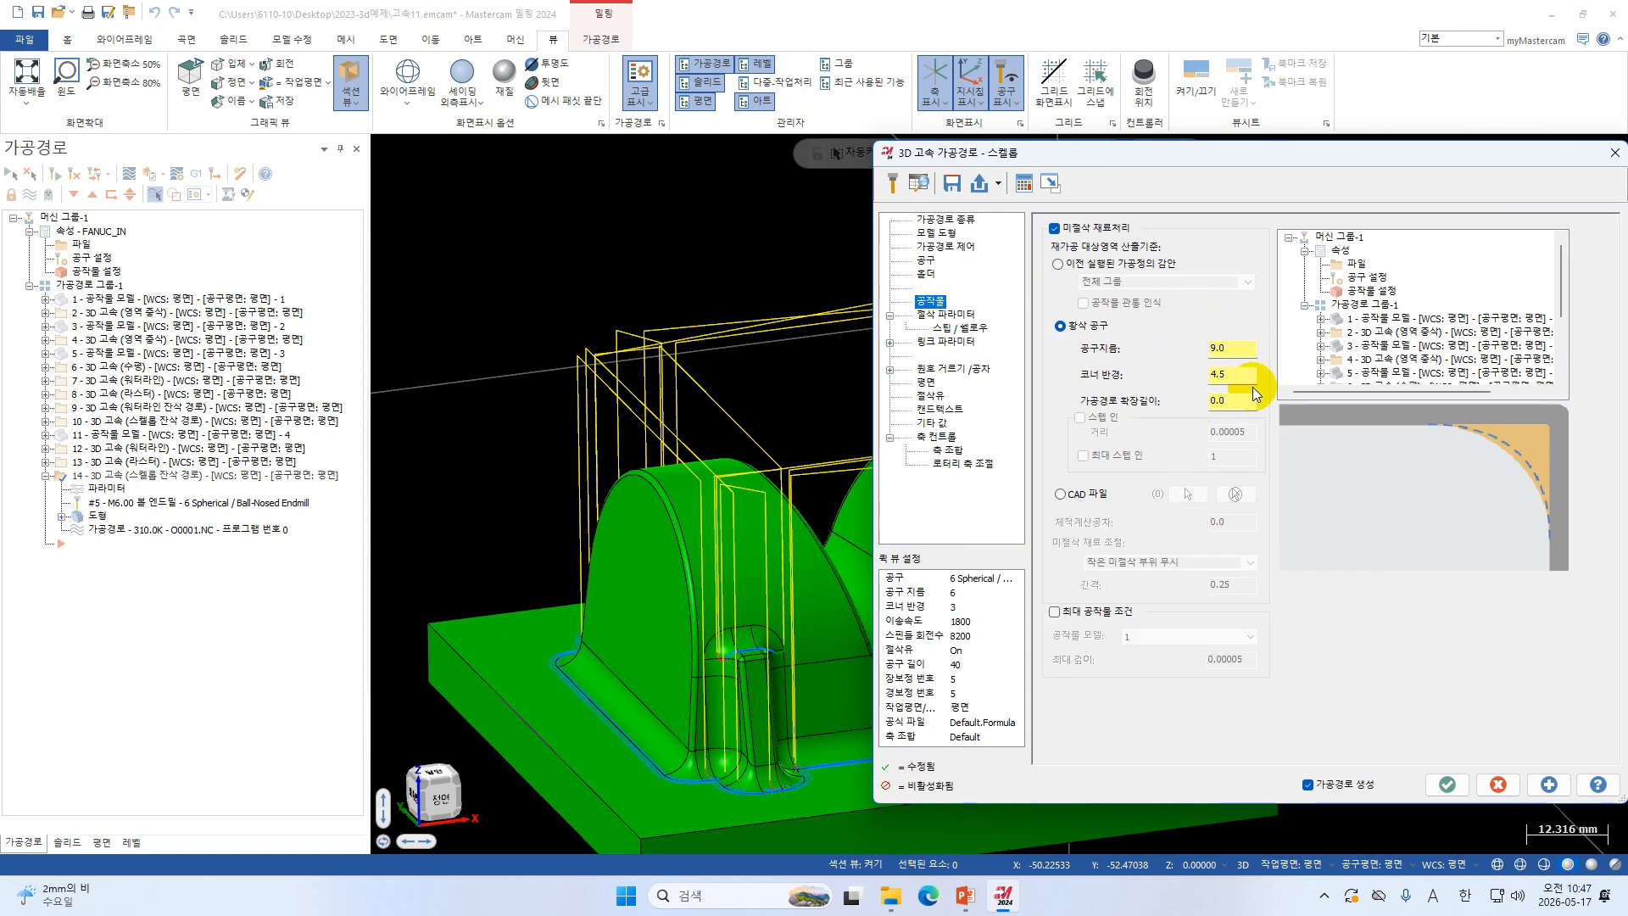
click(946, 317)
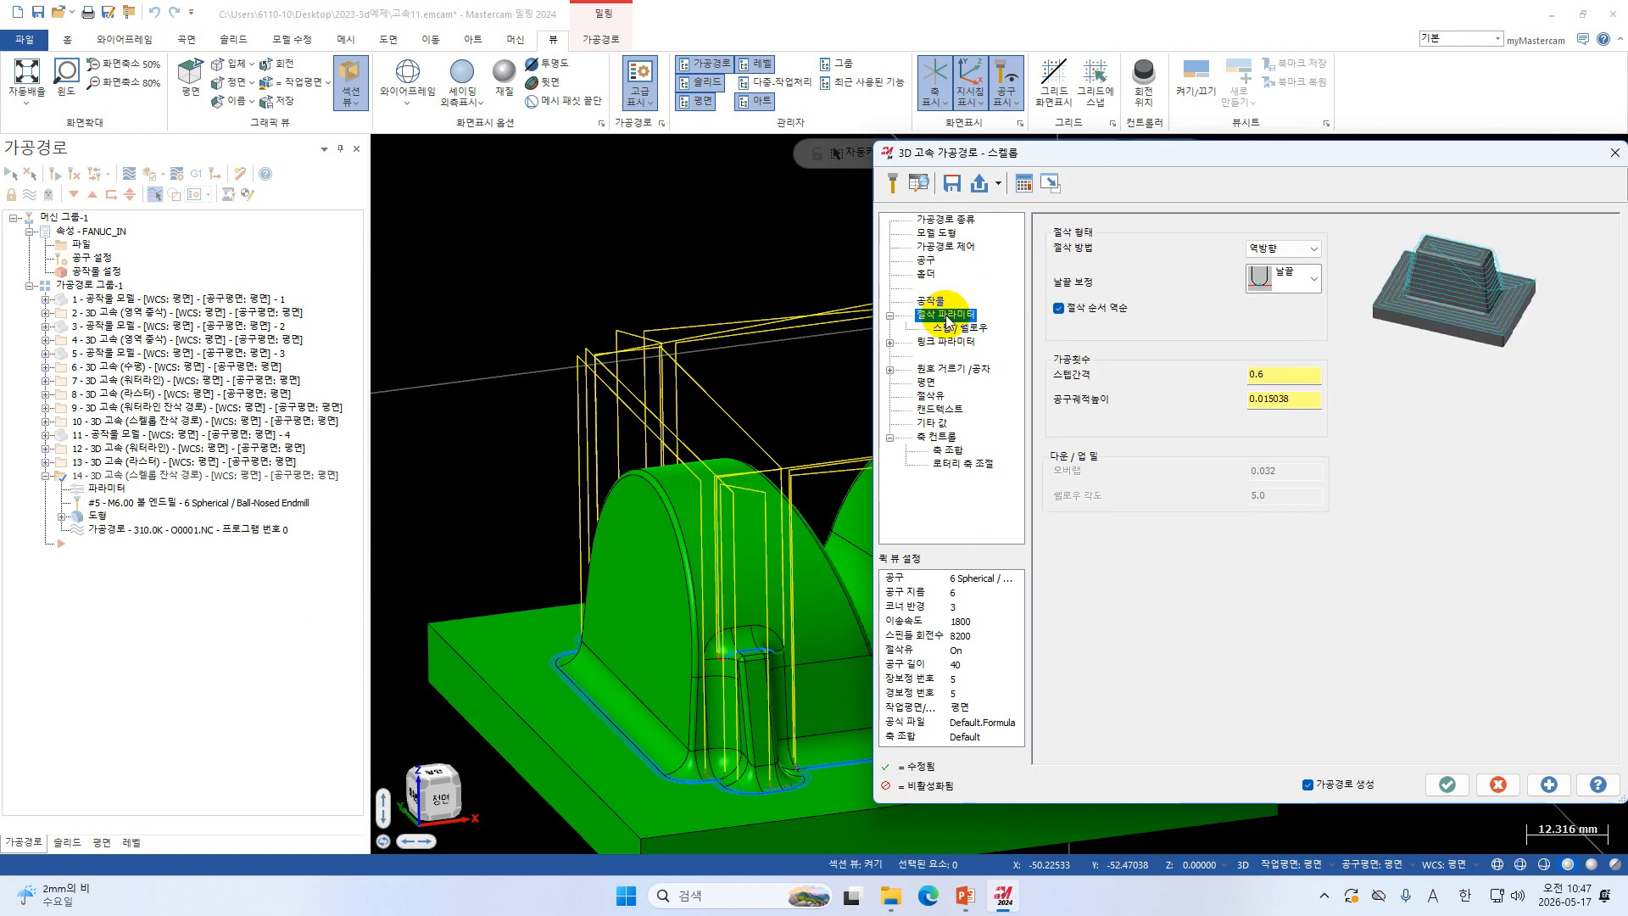
click(953, 330)
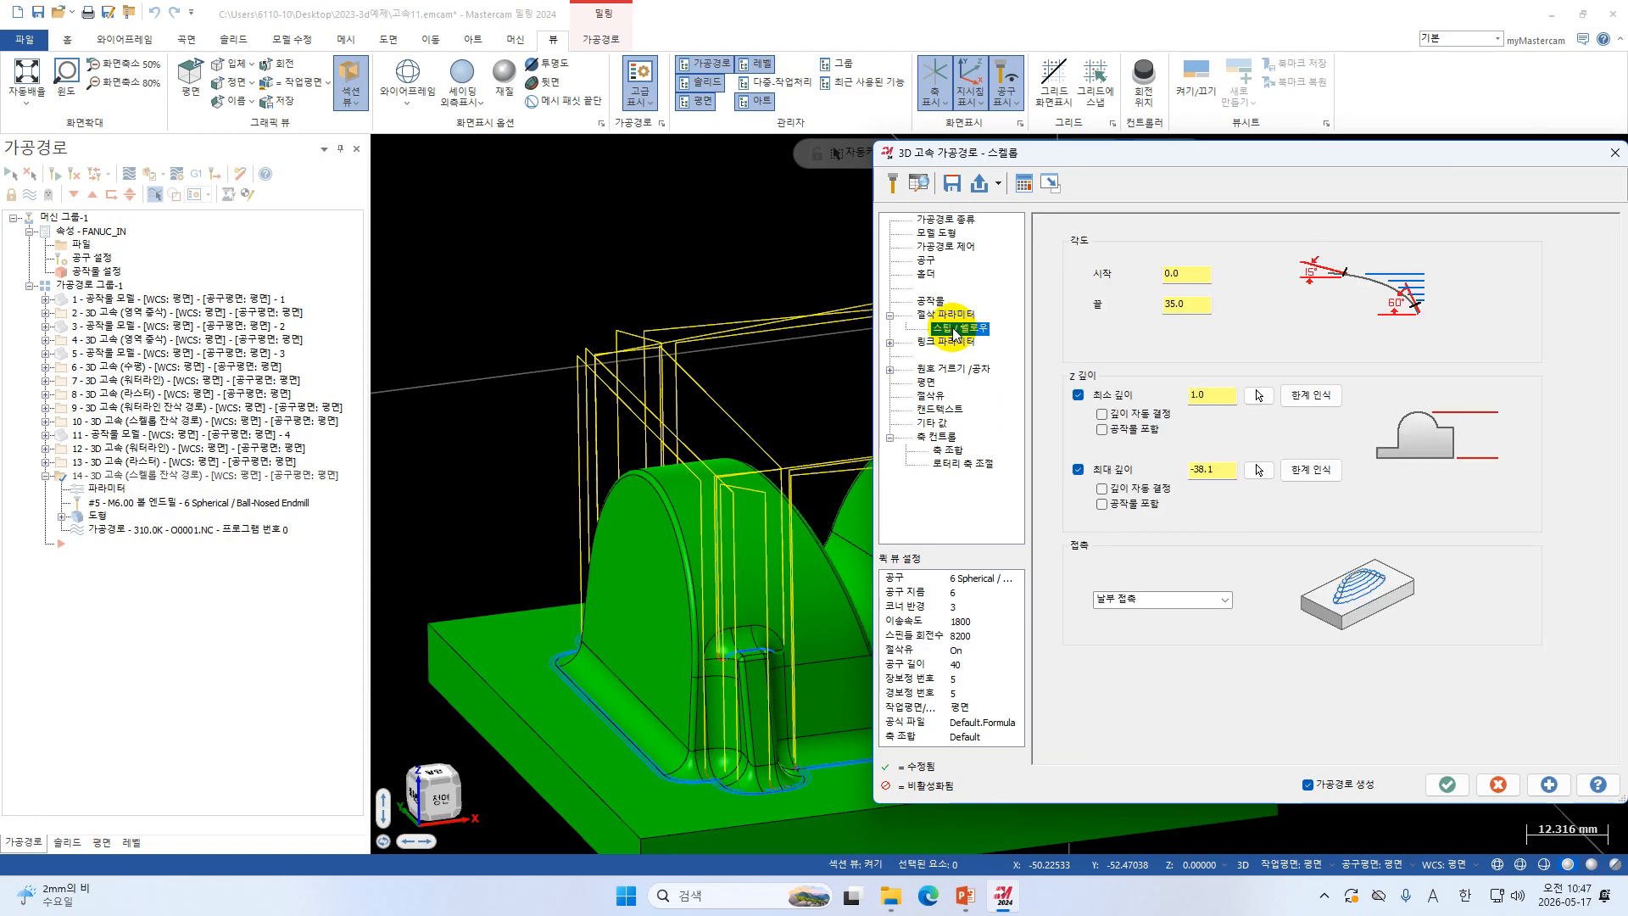
double_click(1185, 304)
text(90)
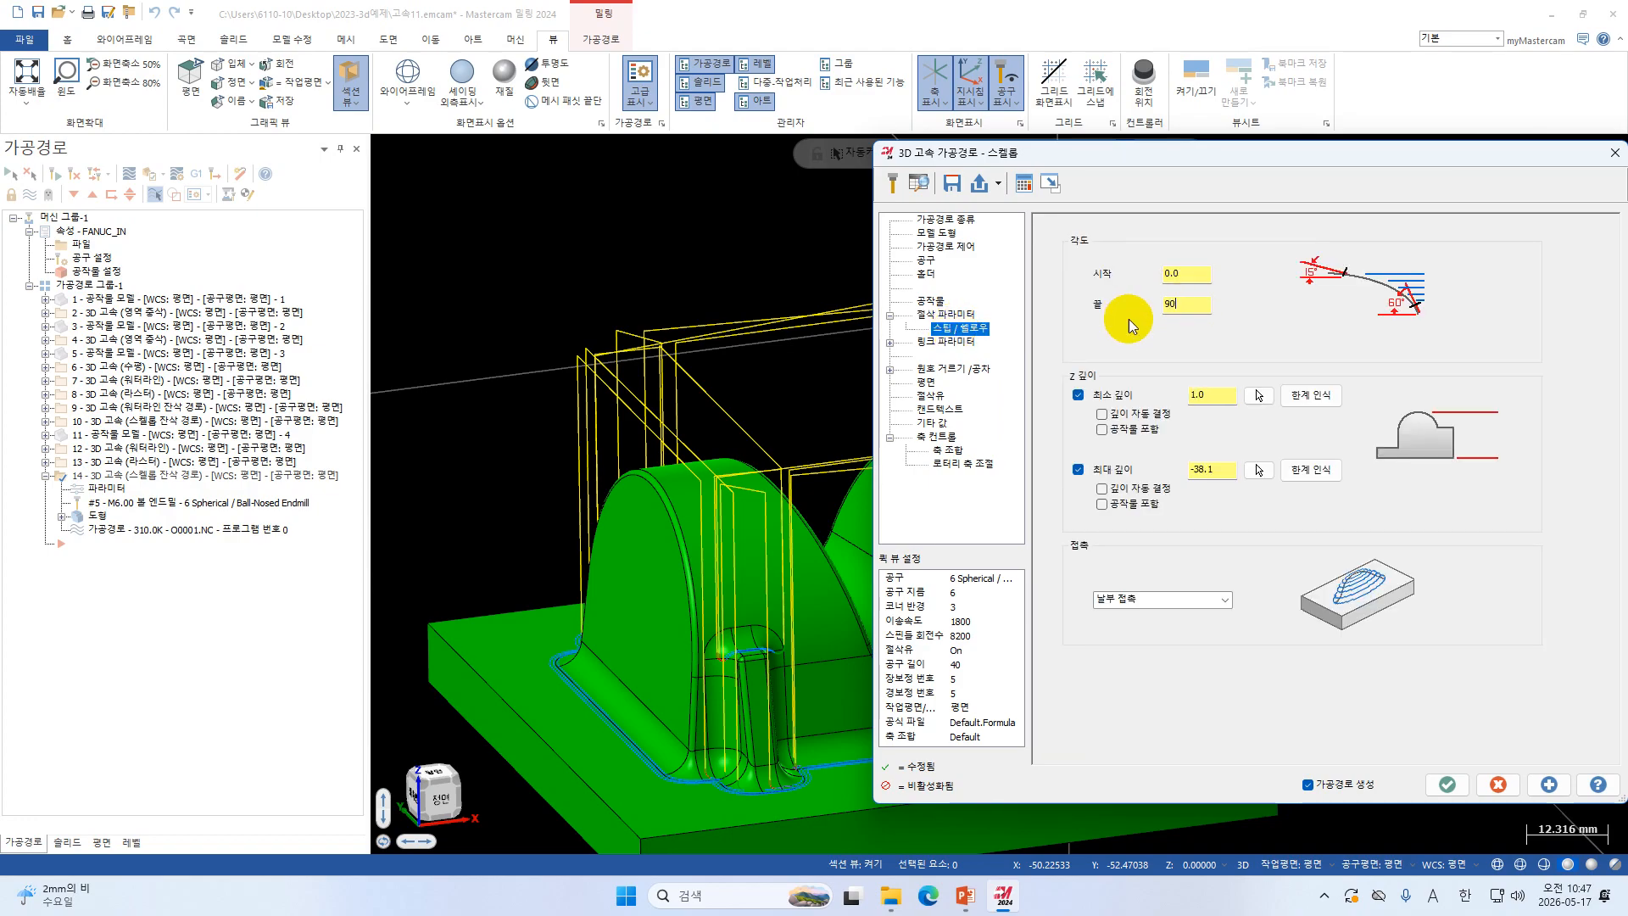
key(Return)
scroll(708, 670, up, 3)
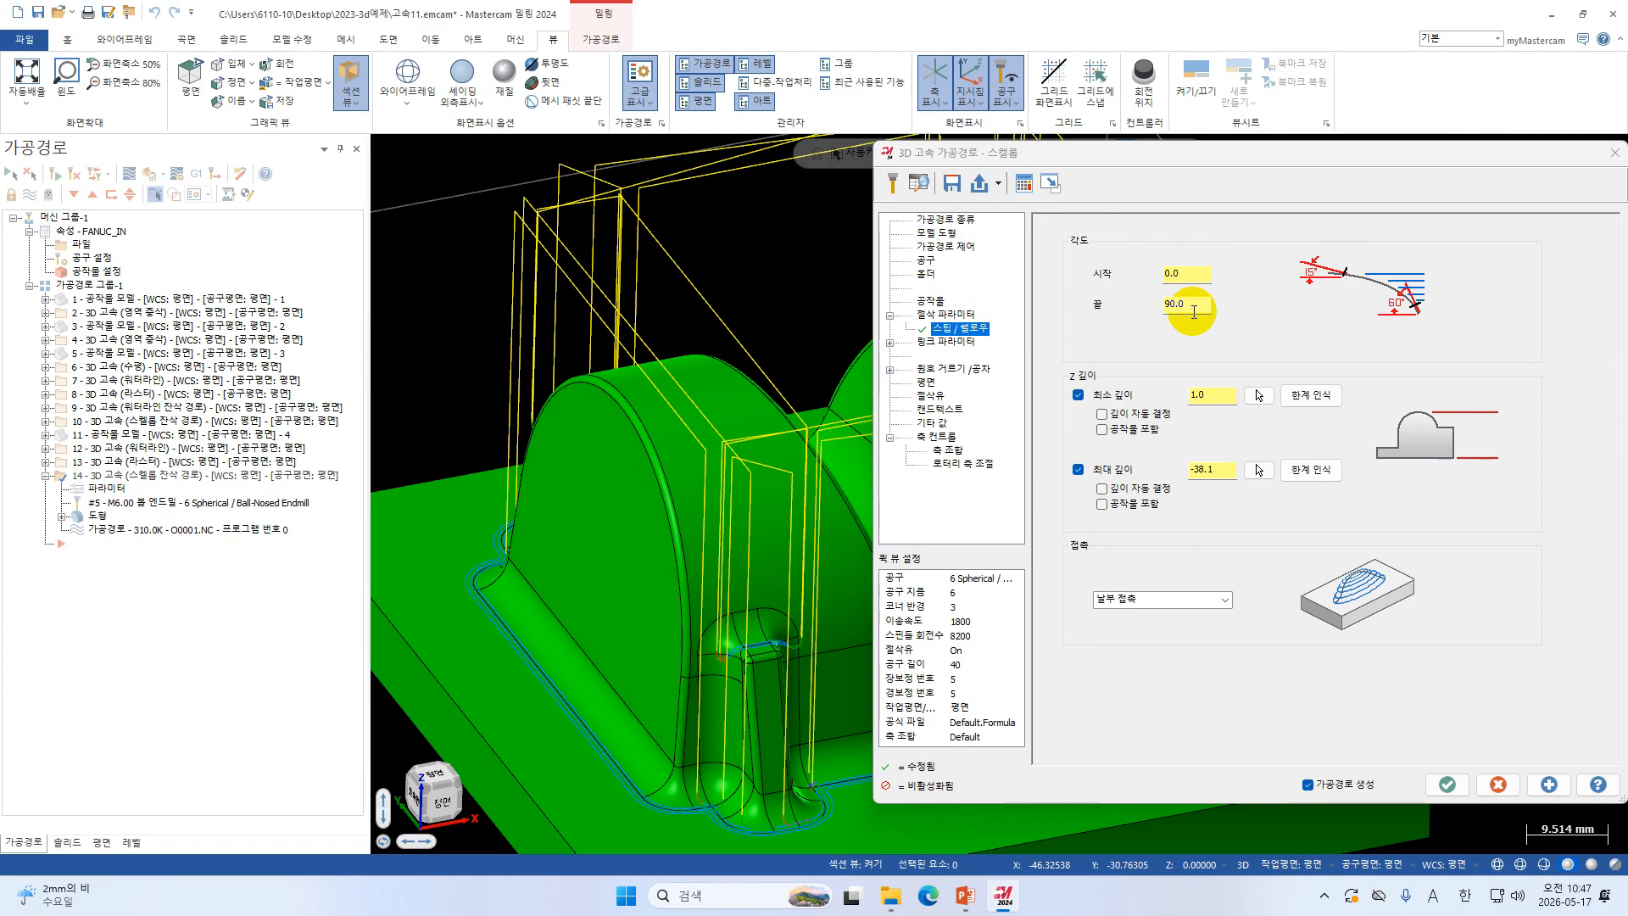
Set the wall and floor stock of operation 14's machining geometry to 0, check its cut and linking settings, and regenerate it.
click(944, 341)
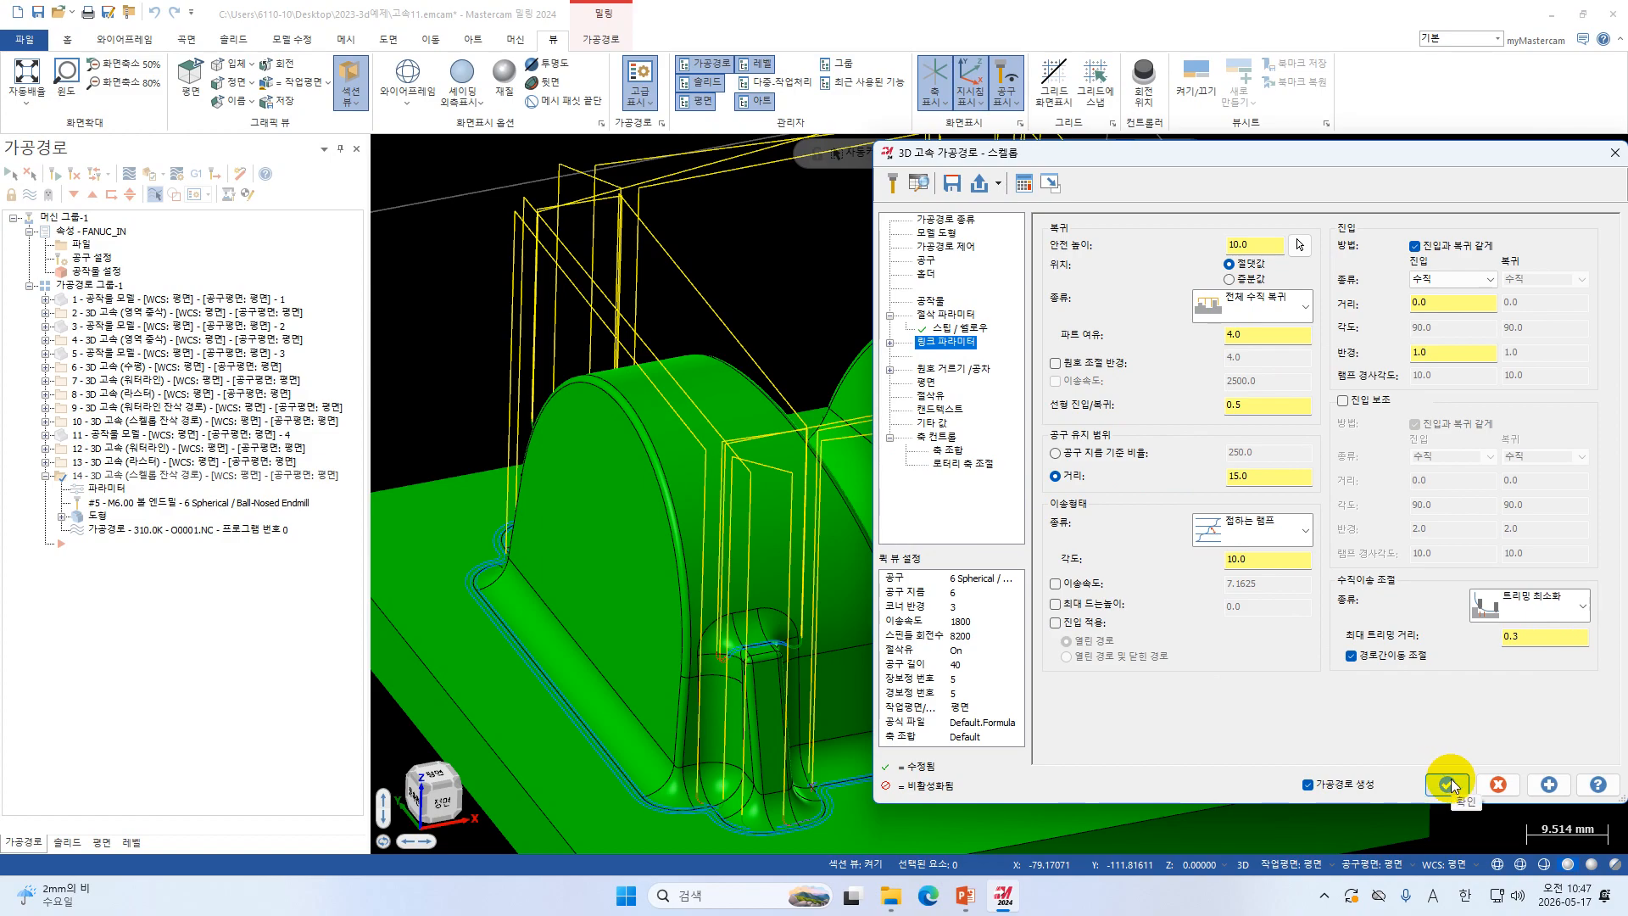
click(943, 234)
double_click(1202, 289)
text(0)
click(1264, 287)
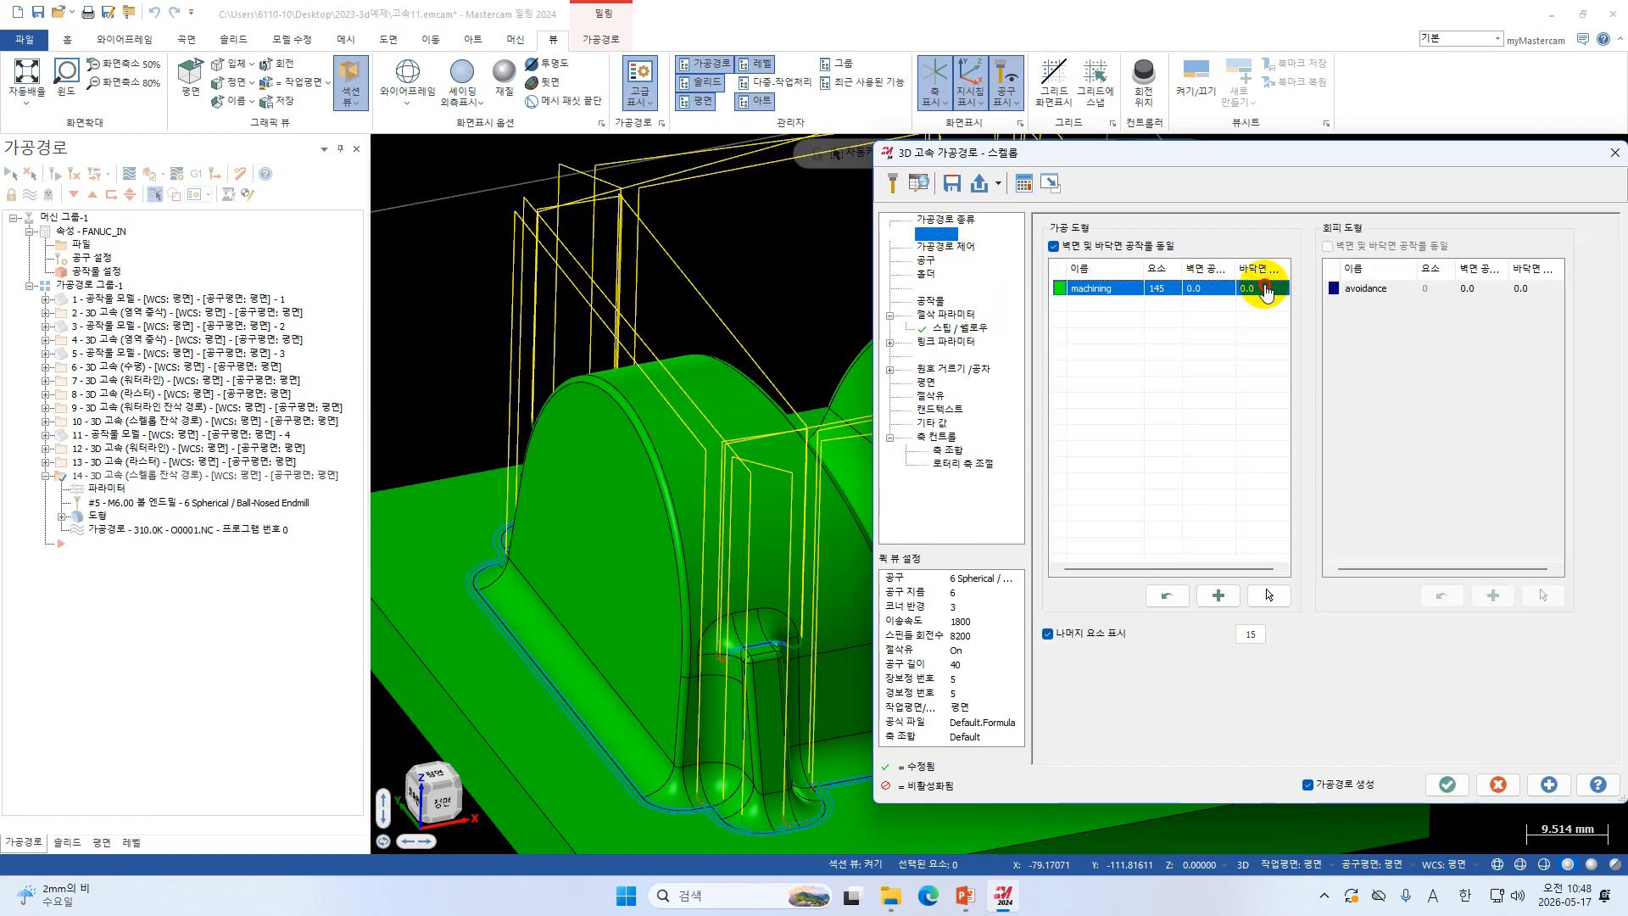
click(946, 246)
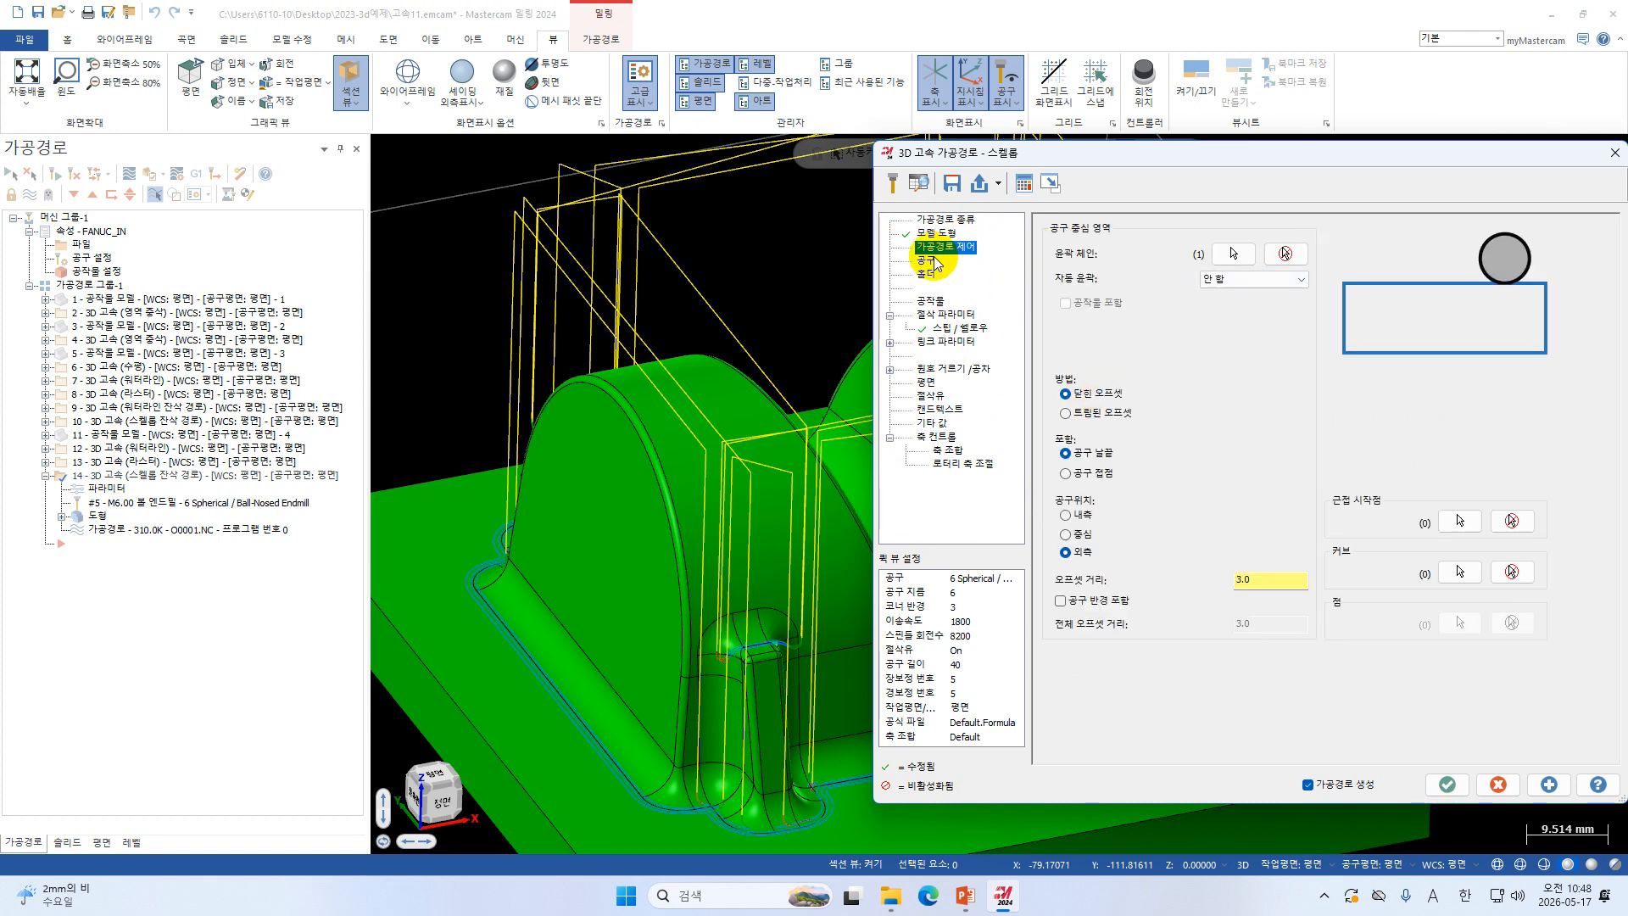
click(946, 315)
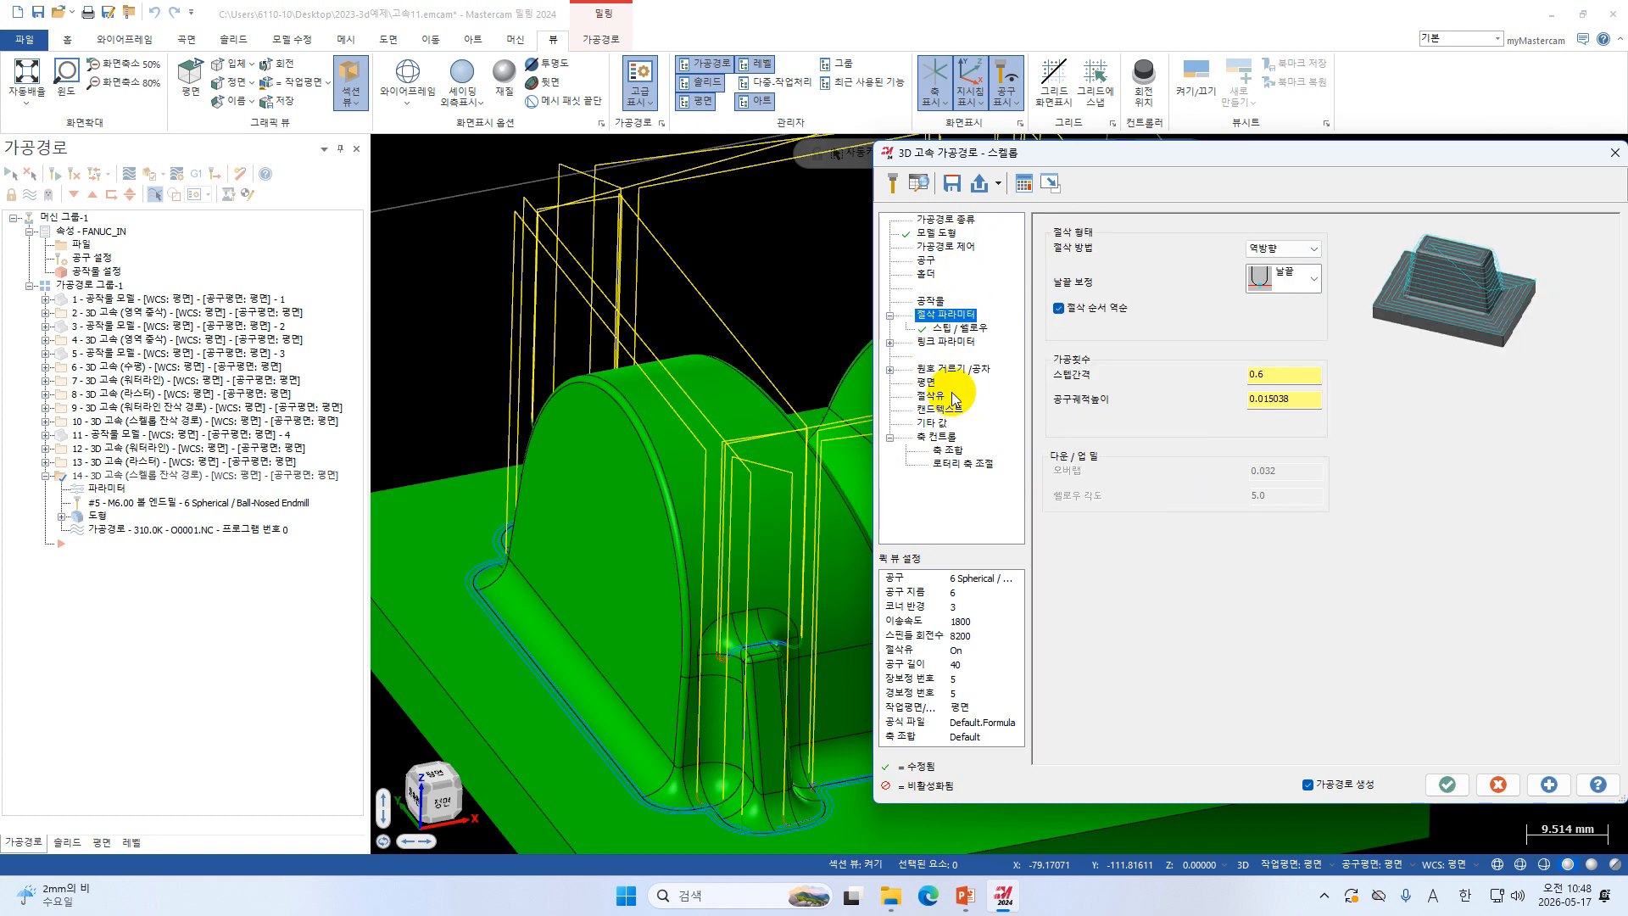
click(941, 343)
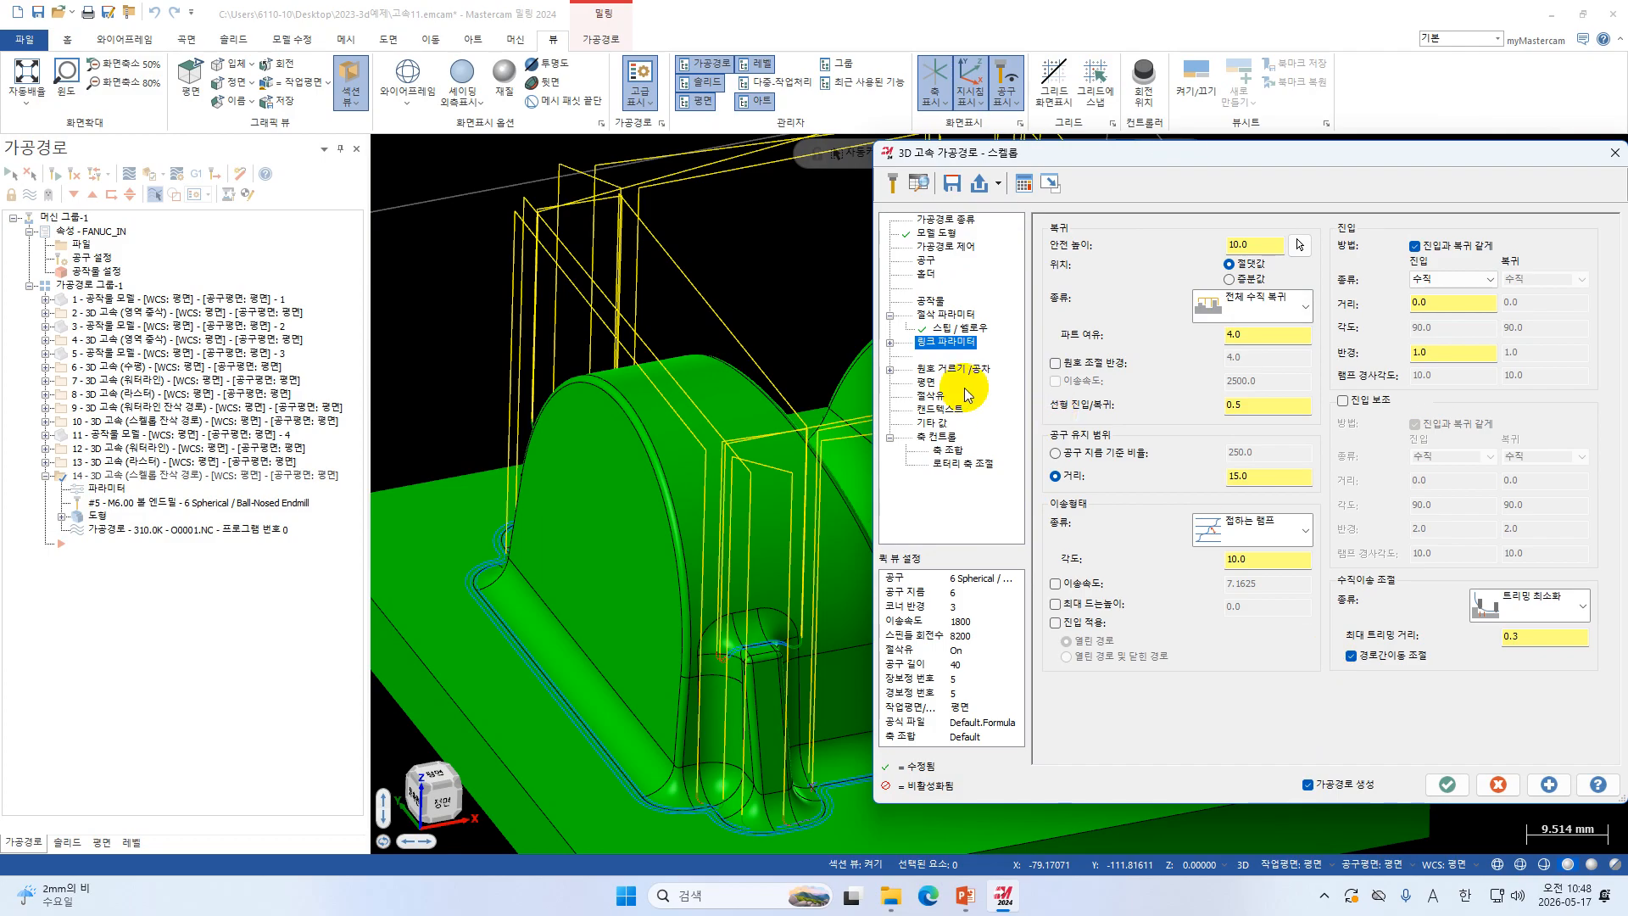
click(890, 343)
click(954, 354)
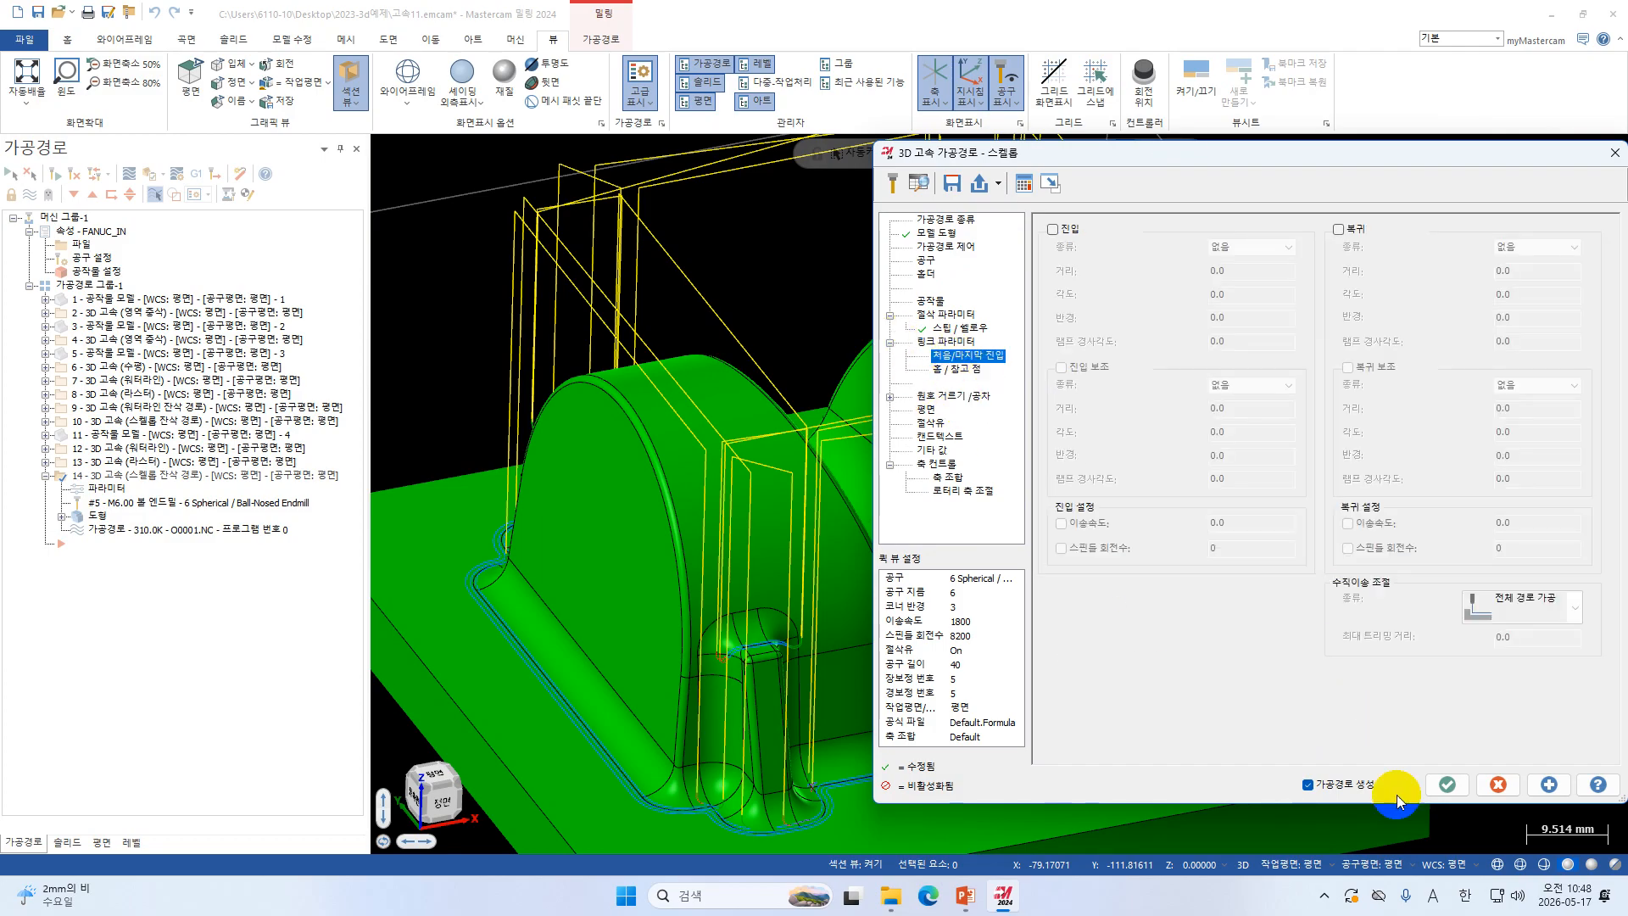
click(1433, 785)
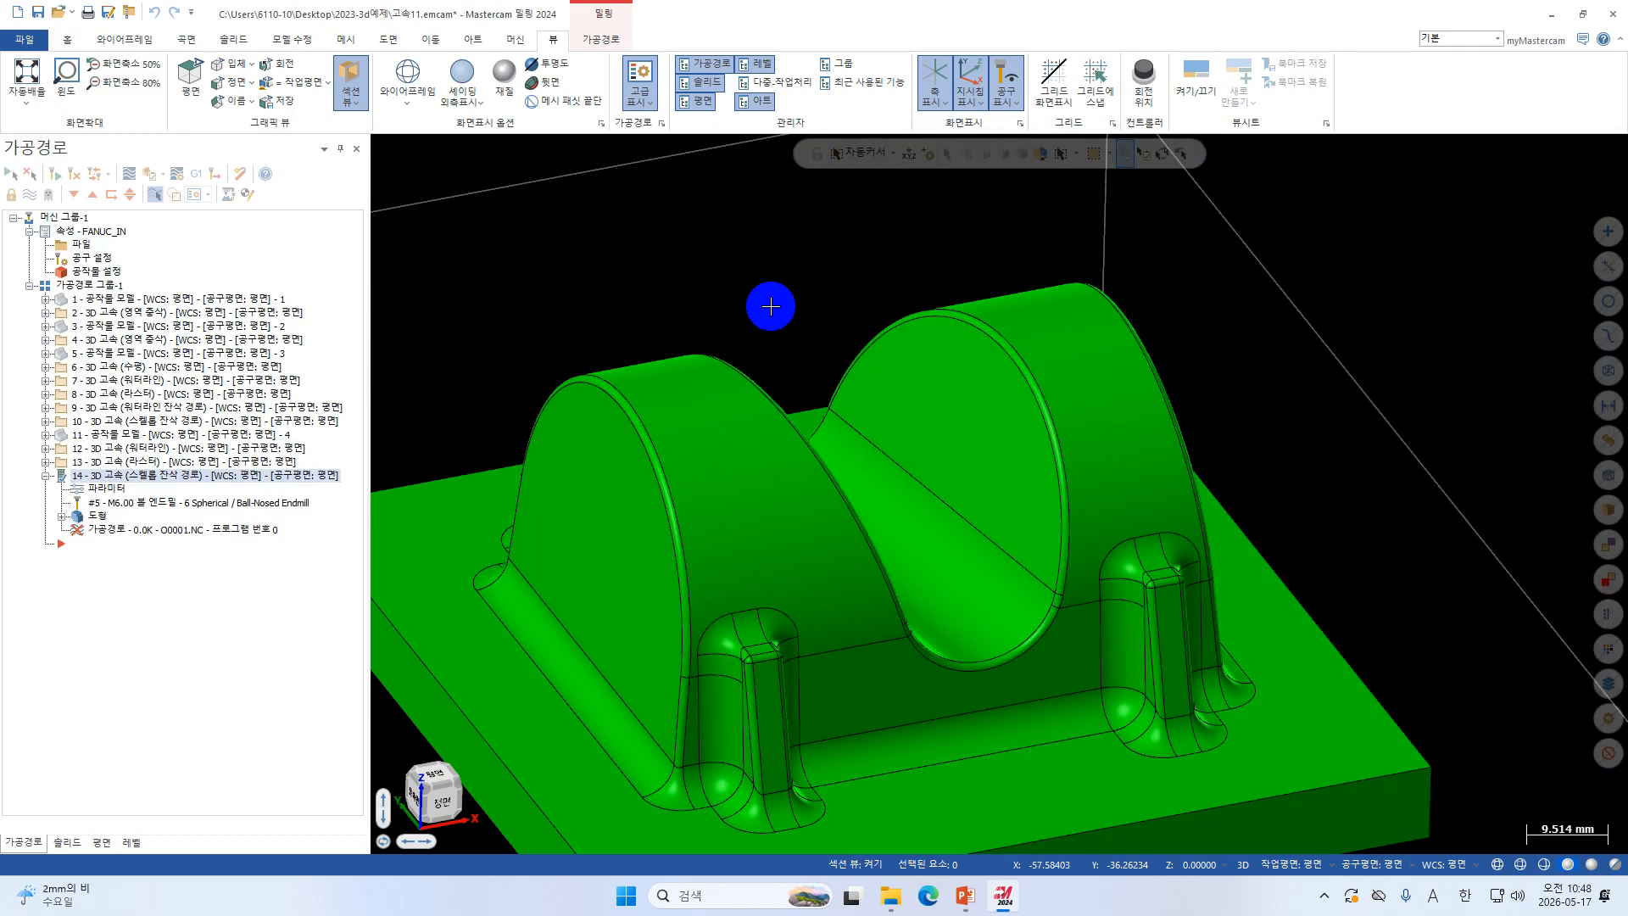
Set the machining geometry's wall and floor stock to 0 in raster operation 13, make both stock values equal and regenerate it.
click(45, 462)
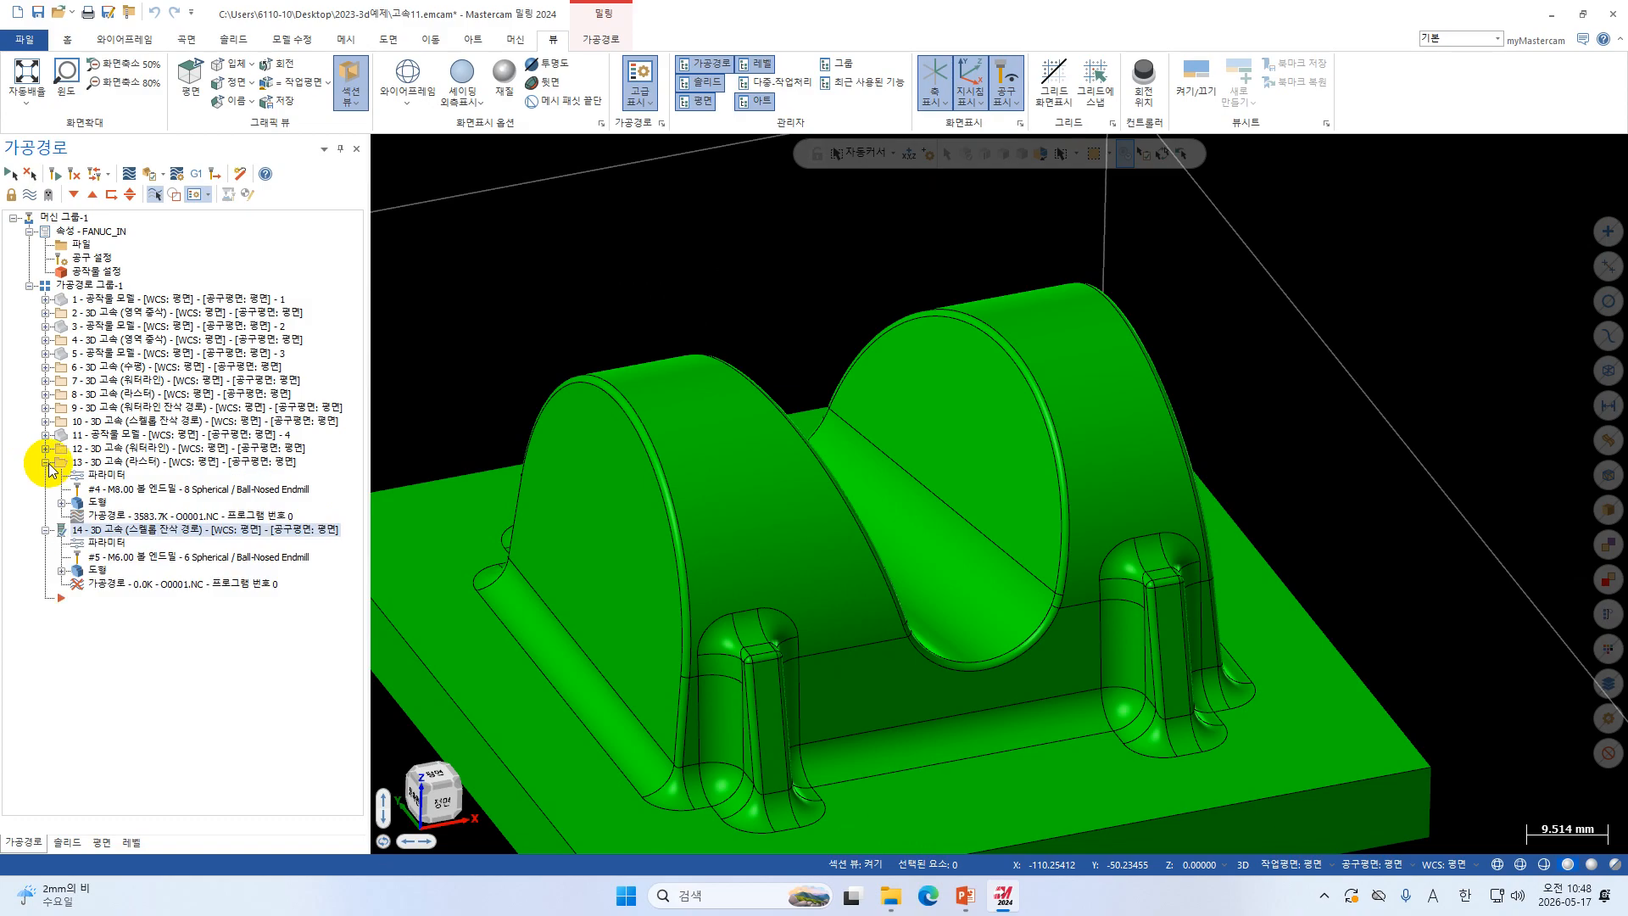
click(105, 478)
click(105, 486)
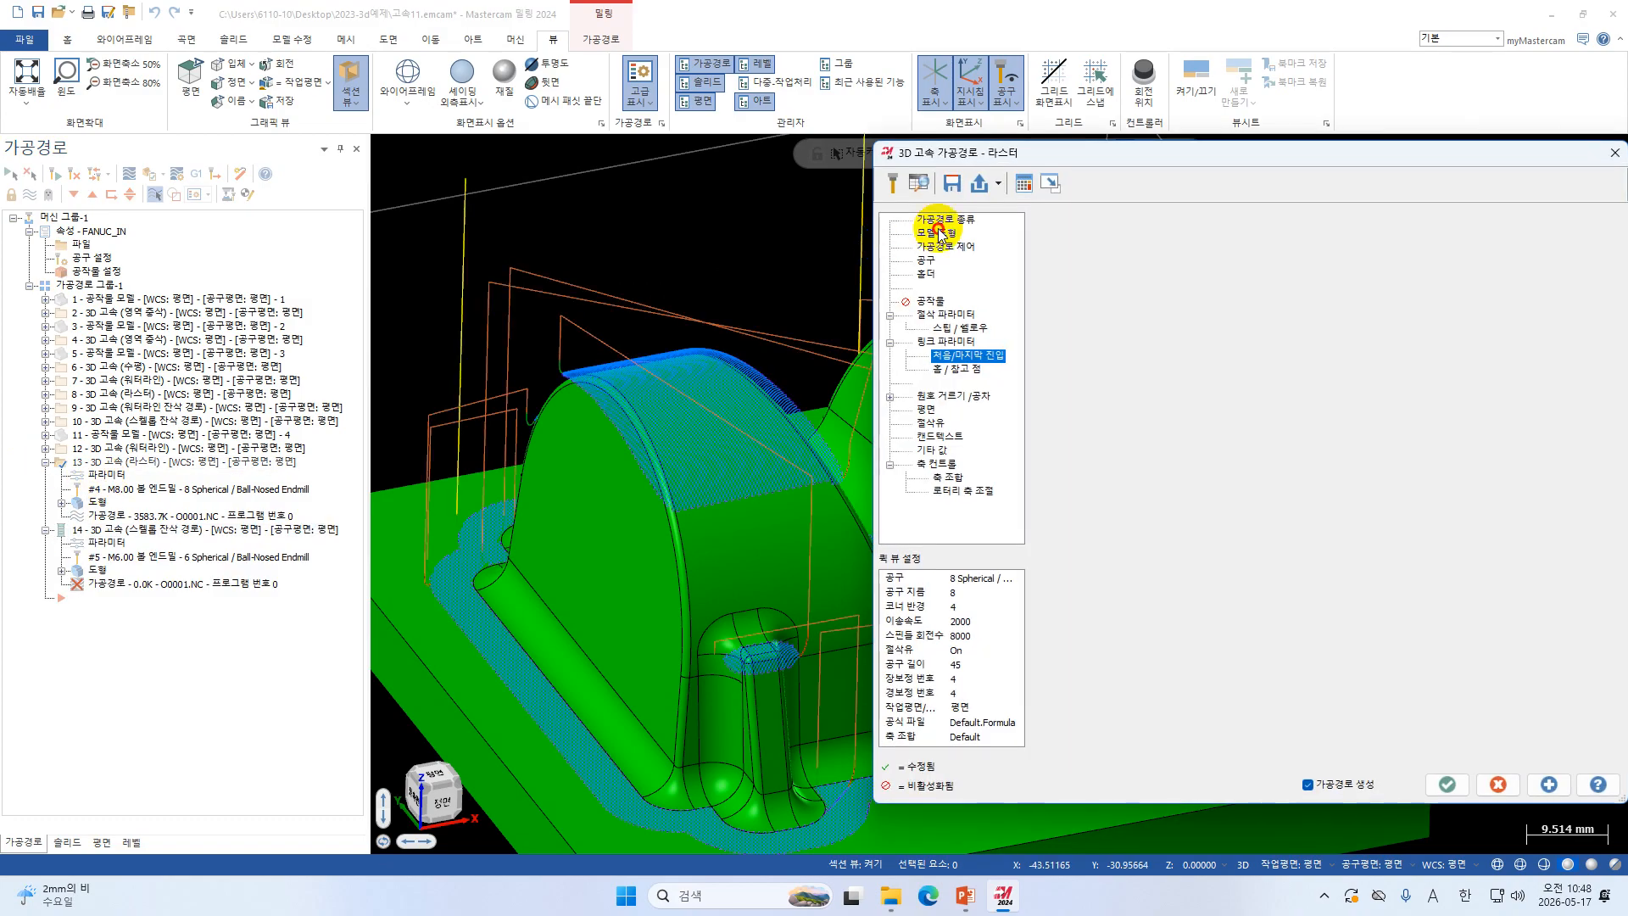
click(936, 233)
click(1615, 153)
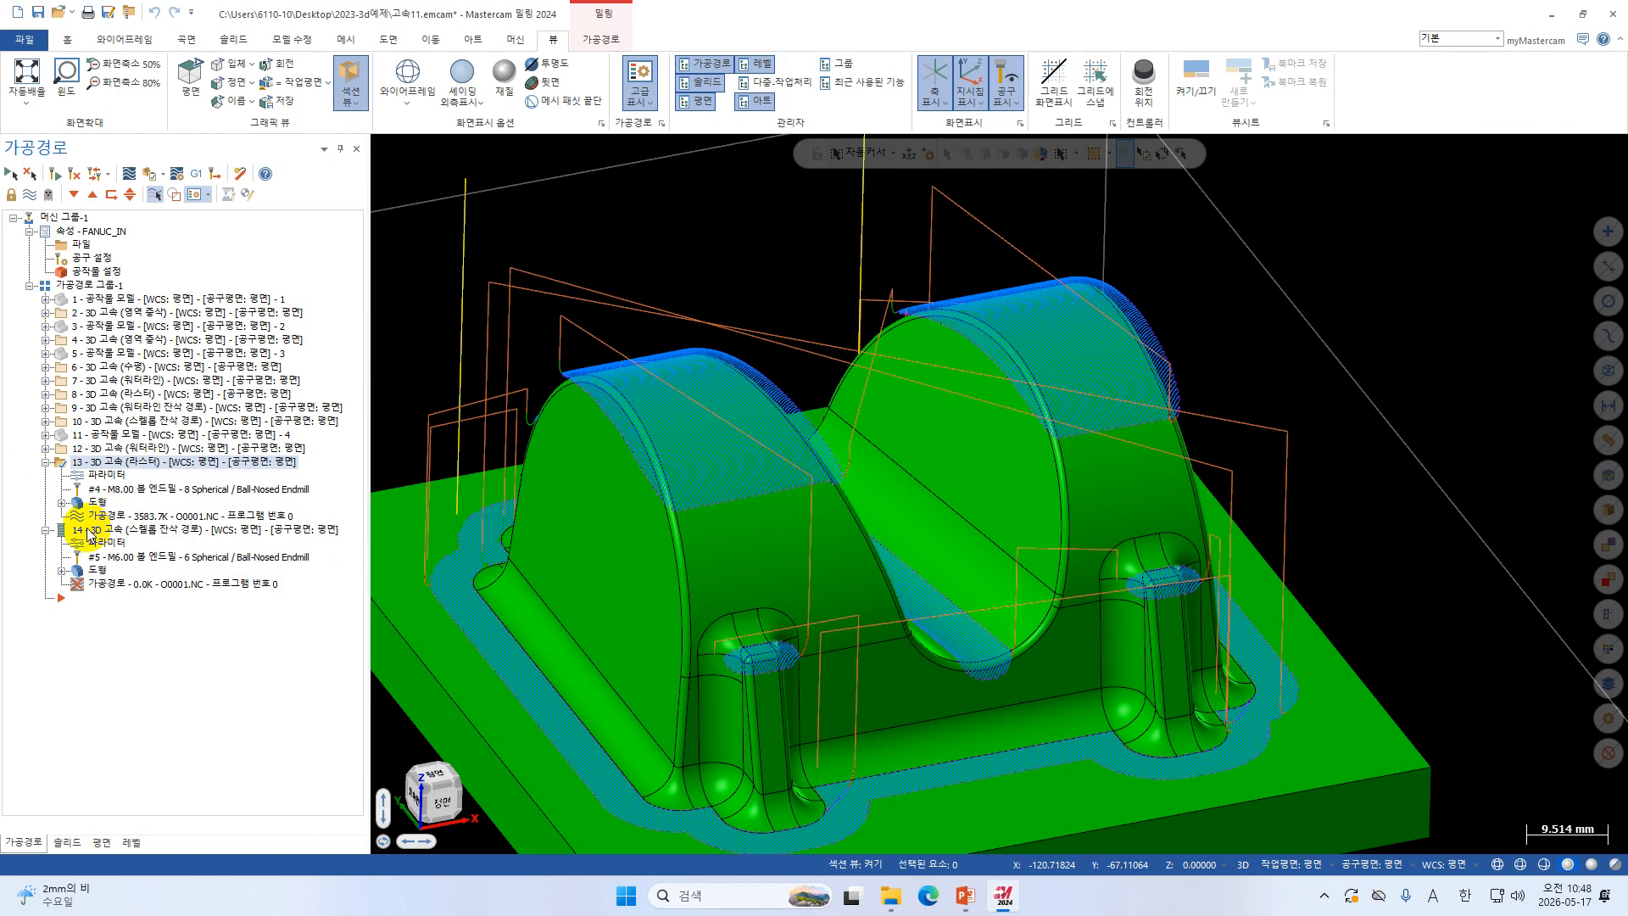
click(109, 477)
click(935, 233)
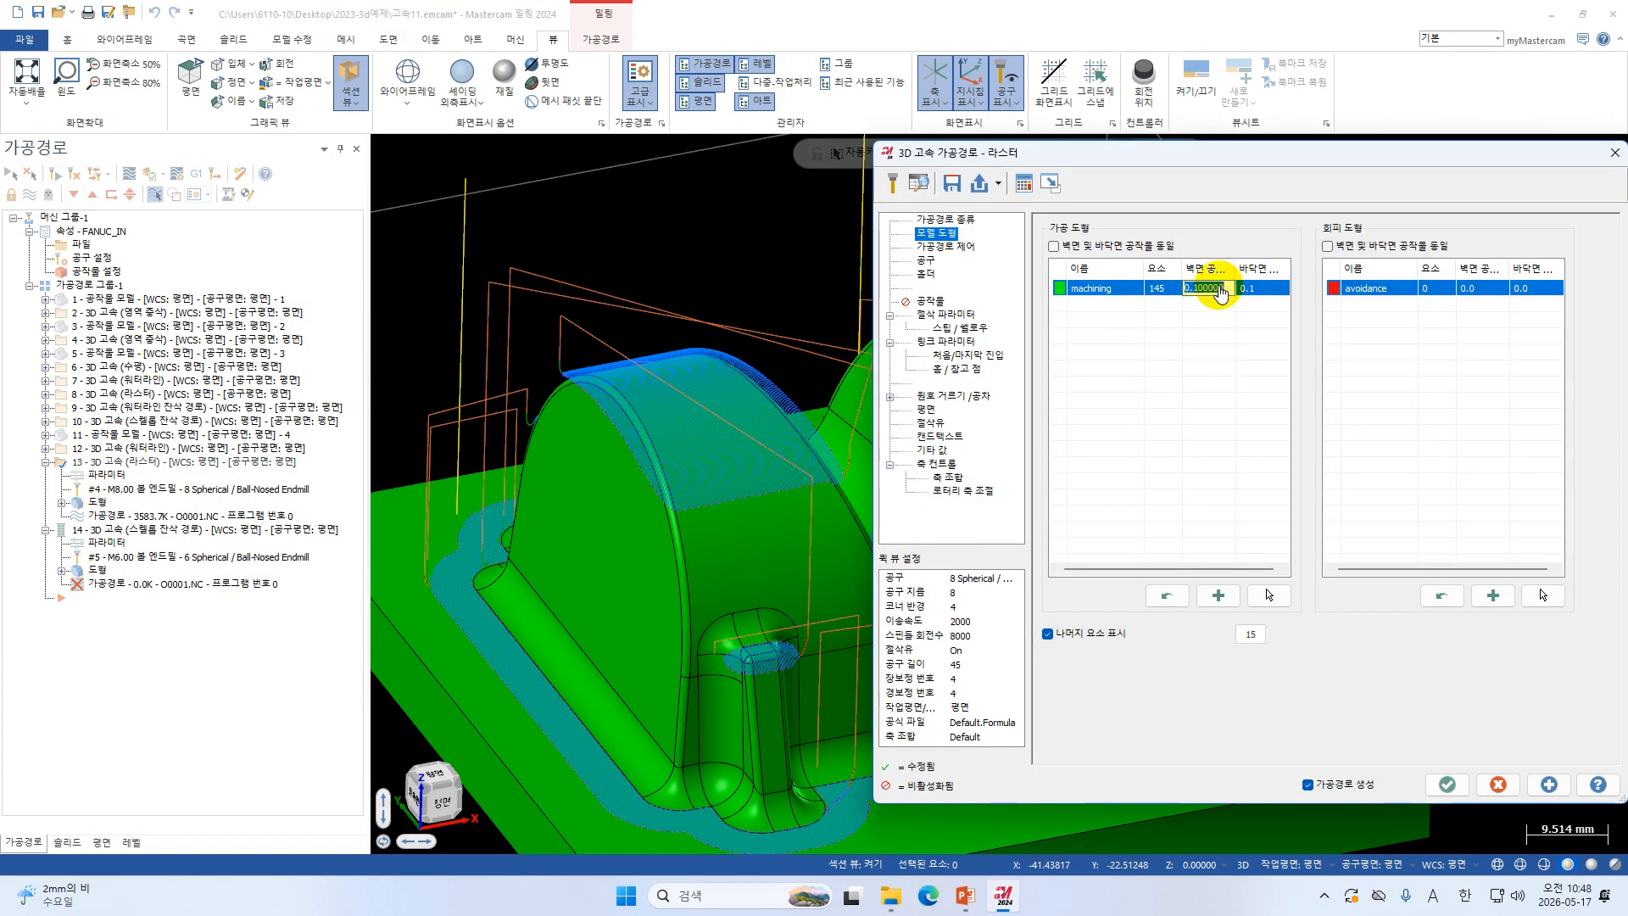
text(0)
click(1294, 290)
click(1068, 246)
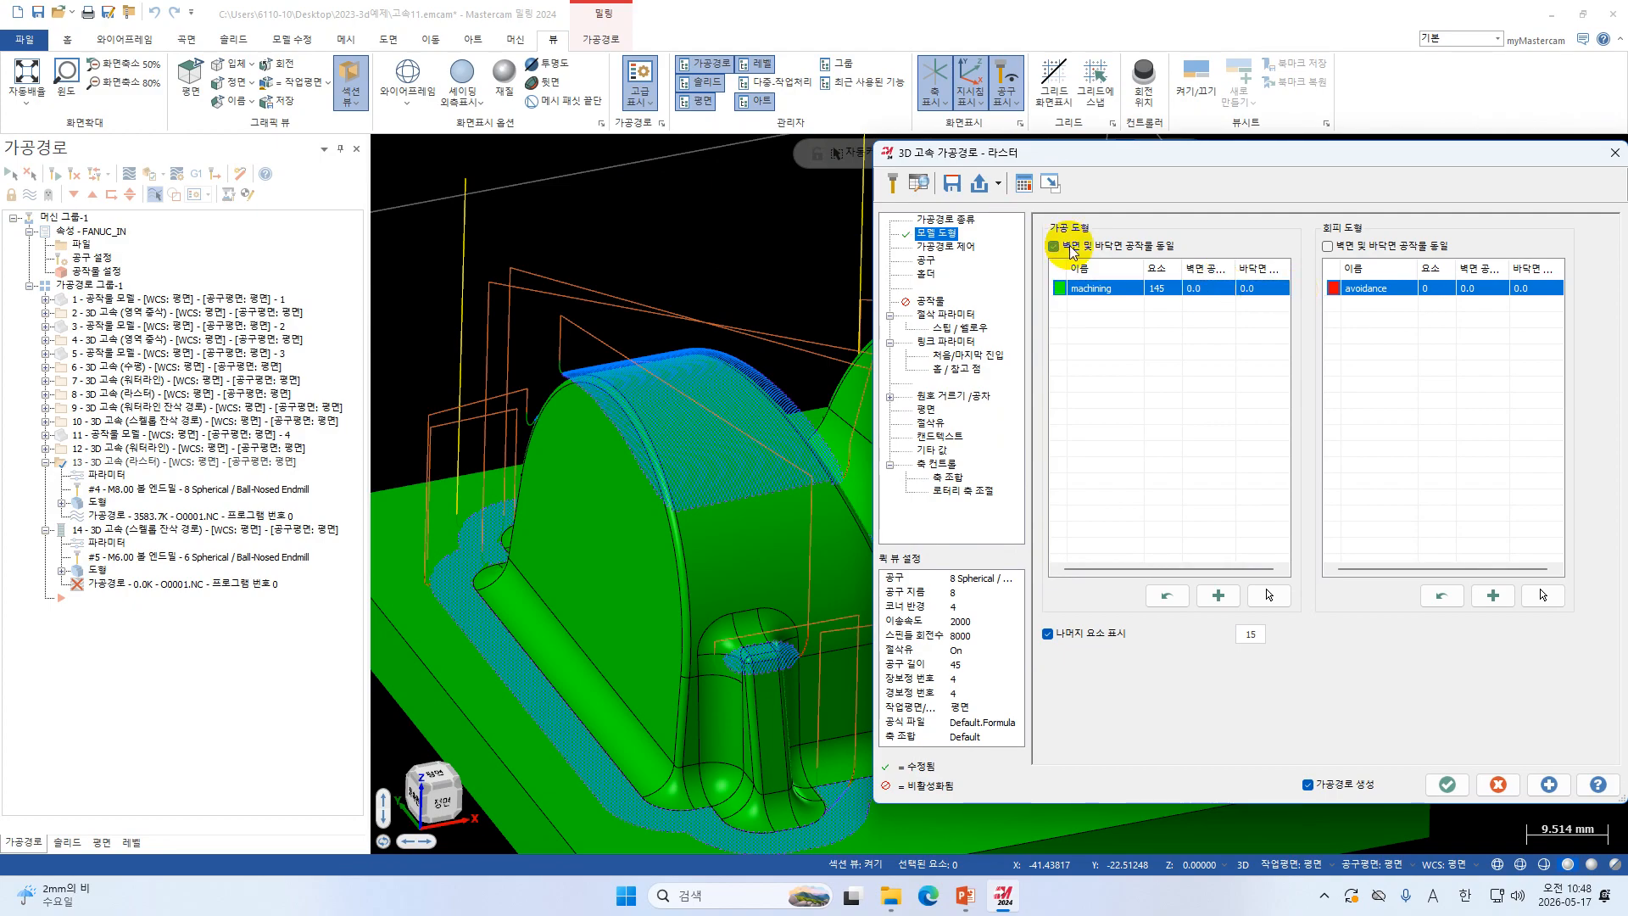
click(1450, 797)
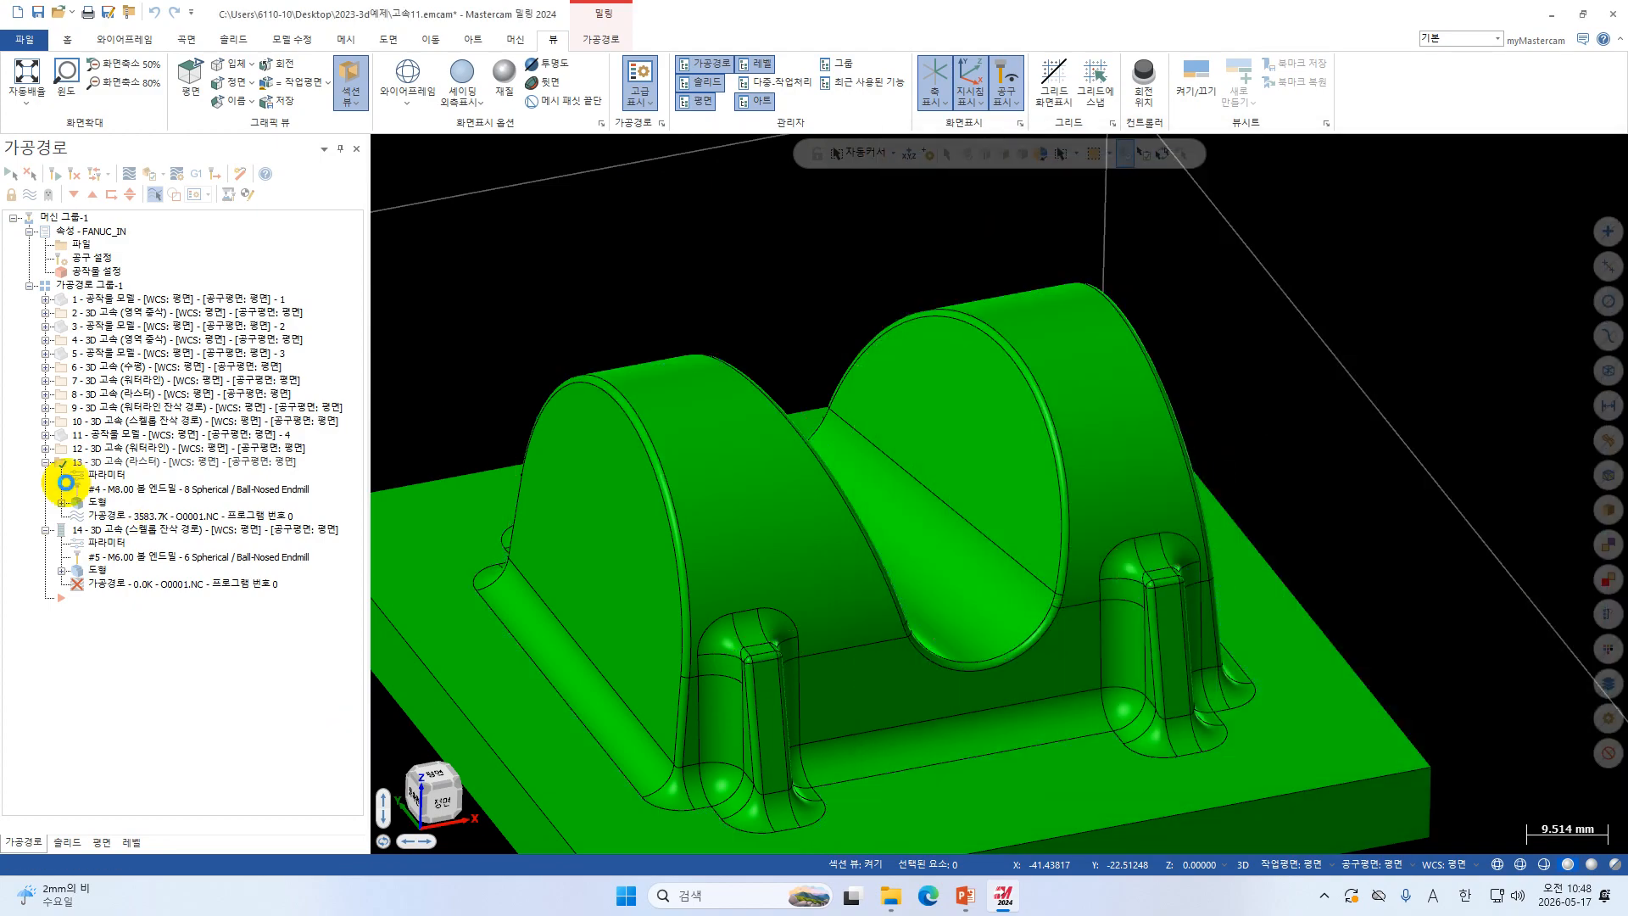
click(45, 464)
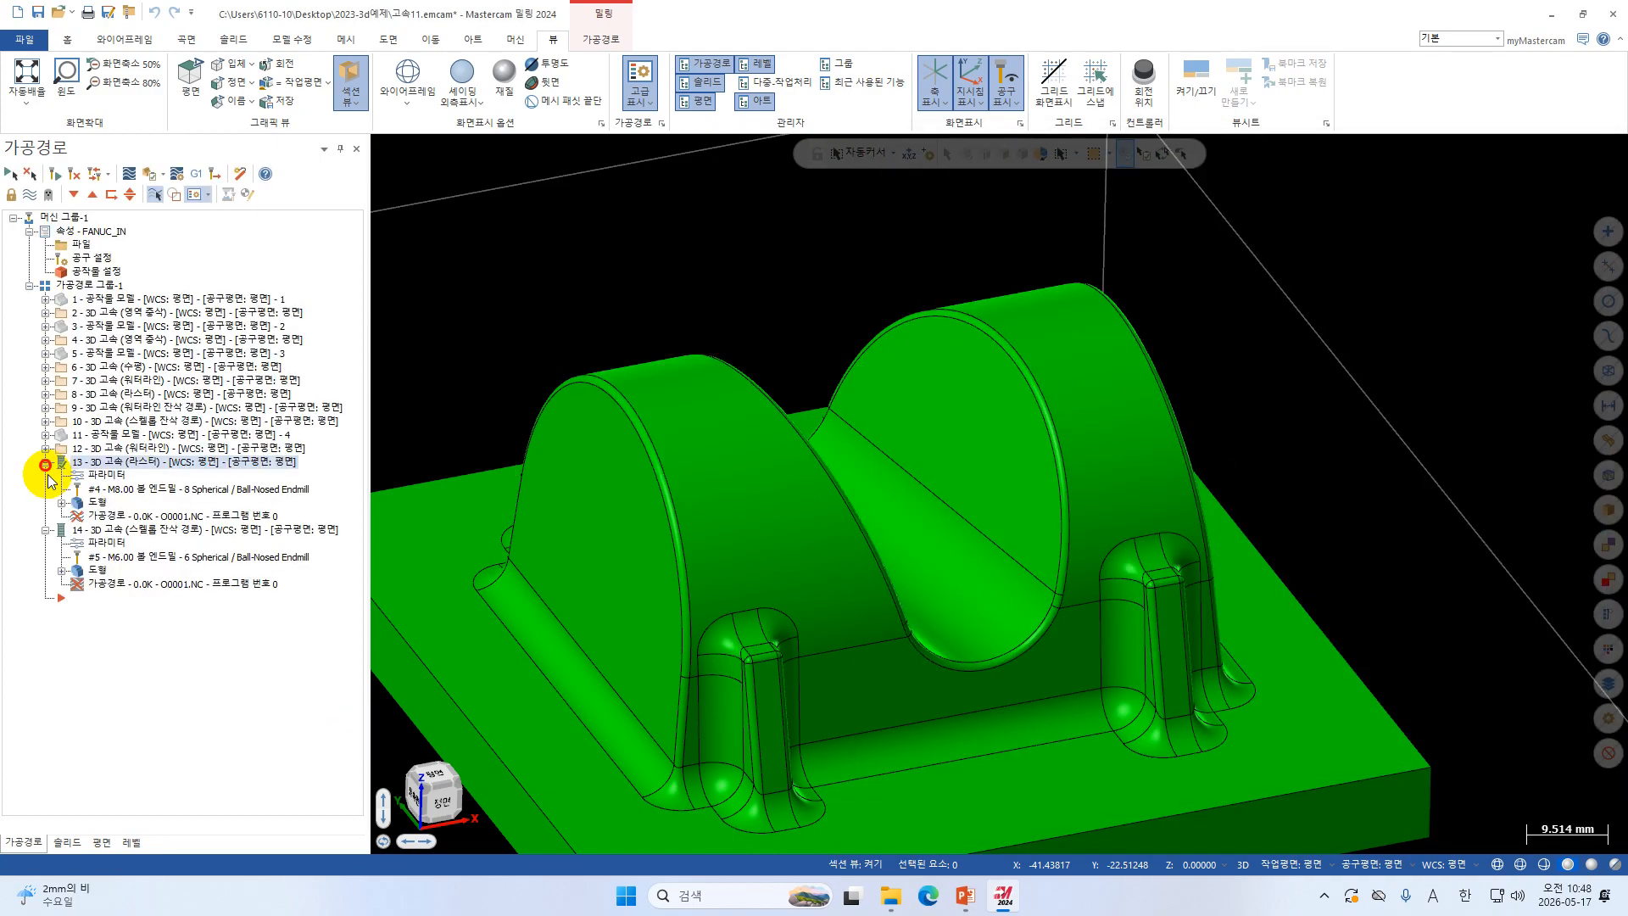
Display scallop operation 14's toolpath and examine the spacing of its passes along the base fillets and rib corners.
click(140, 475)
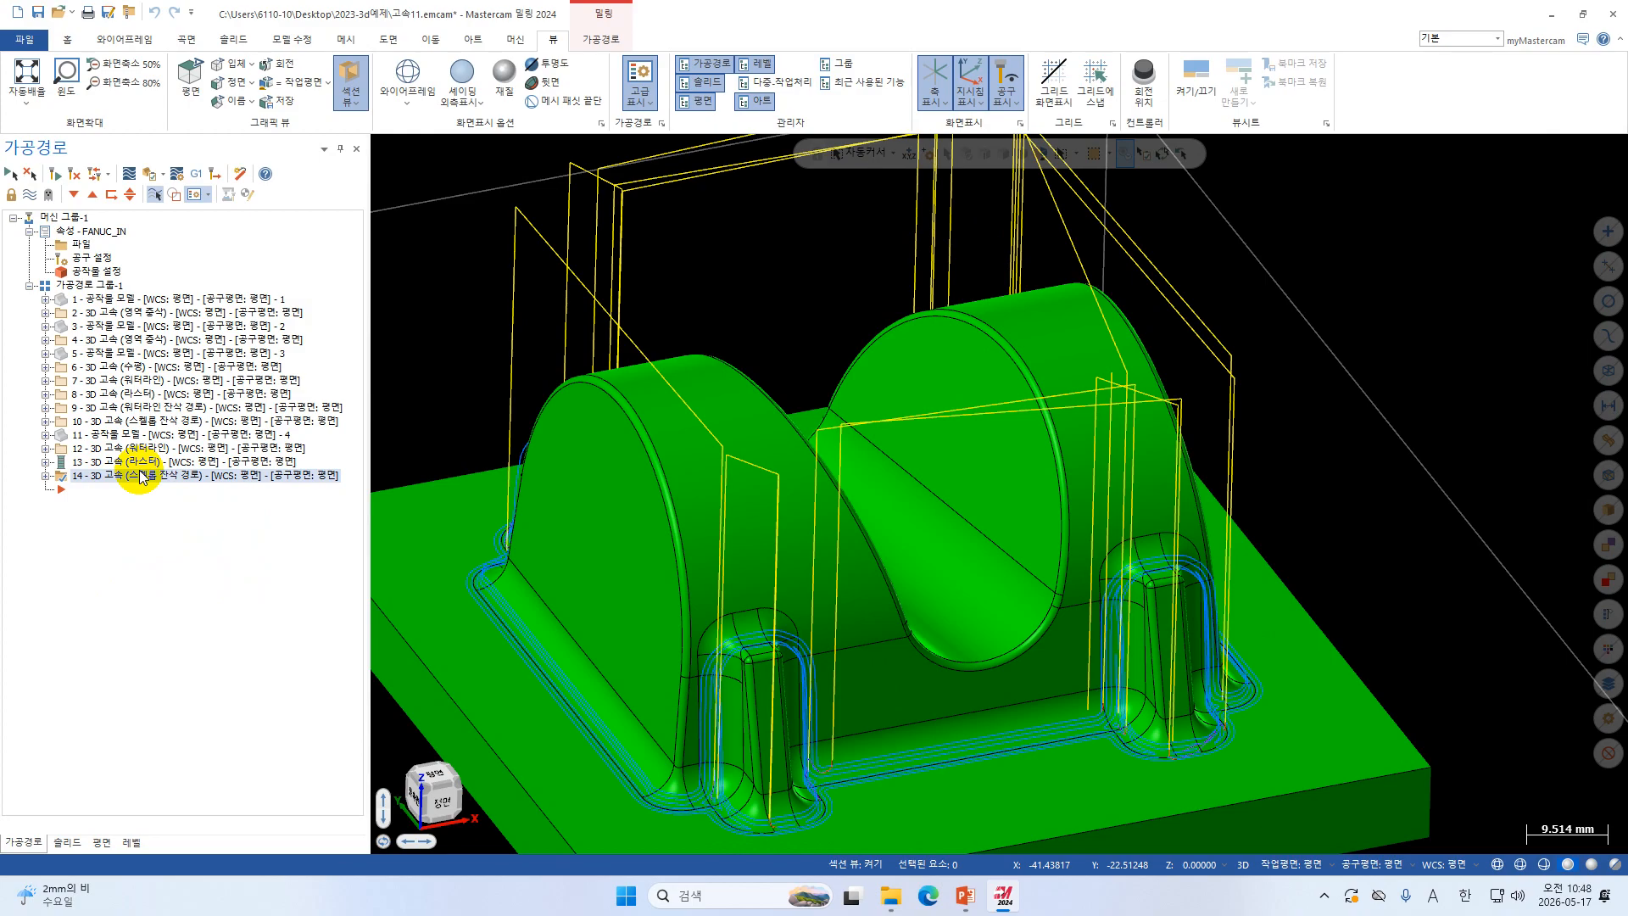
middle_drag(407, 463, 775, 551)
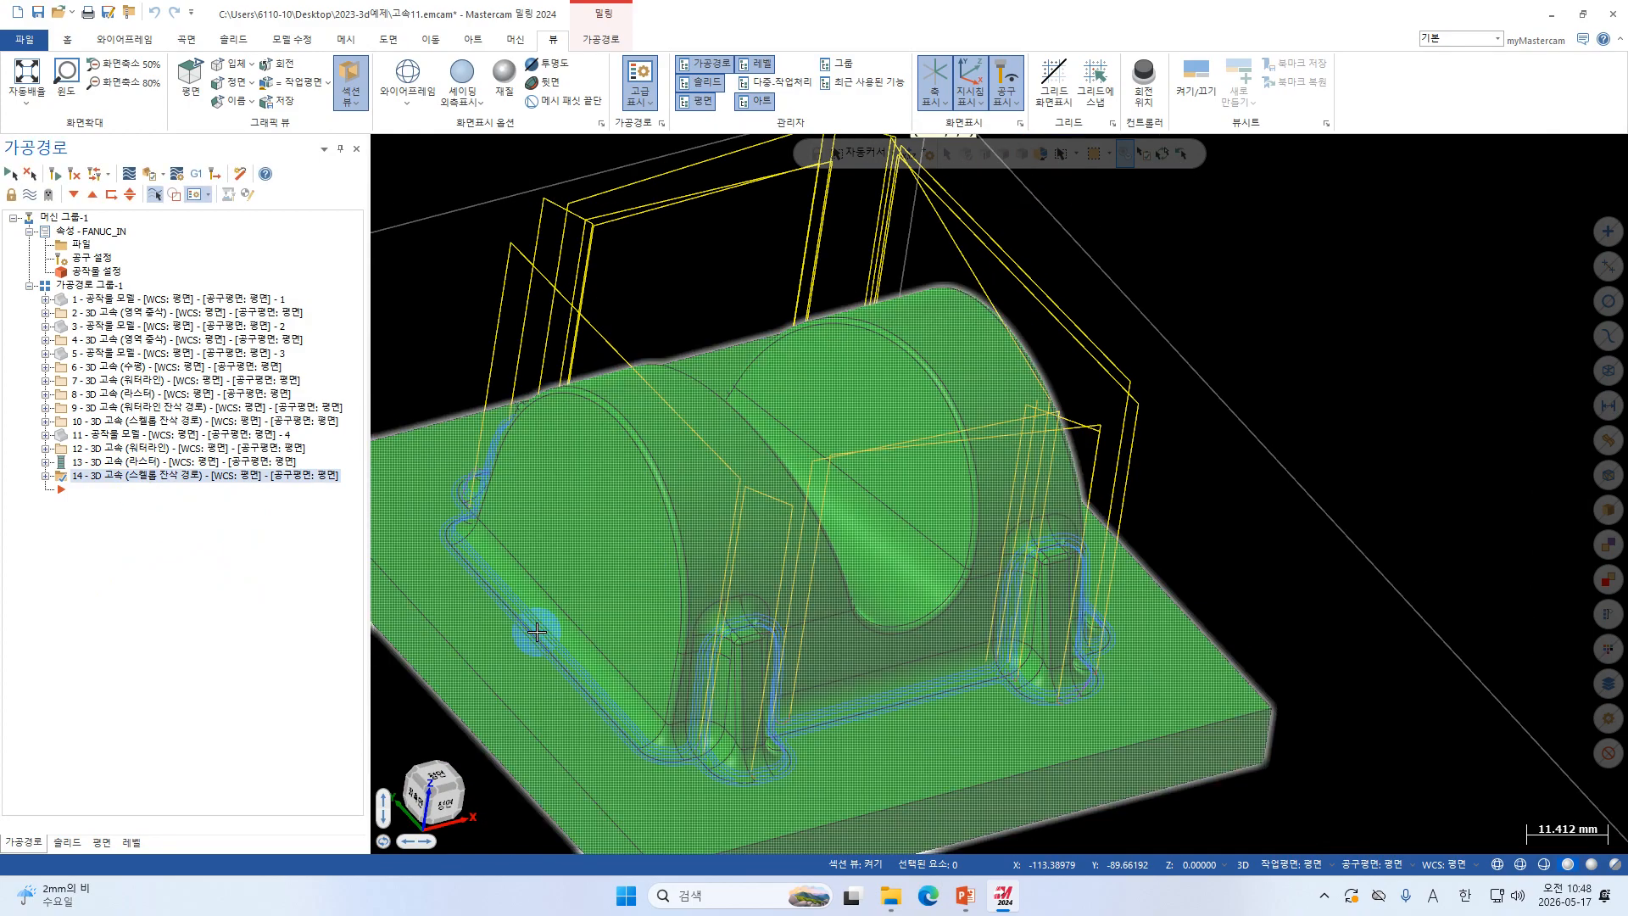
scroll(536, 632, up, 3)
middle_drag(469, 523, 749, 562)
scroll(465, 446, down, 4)
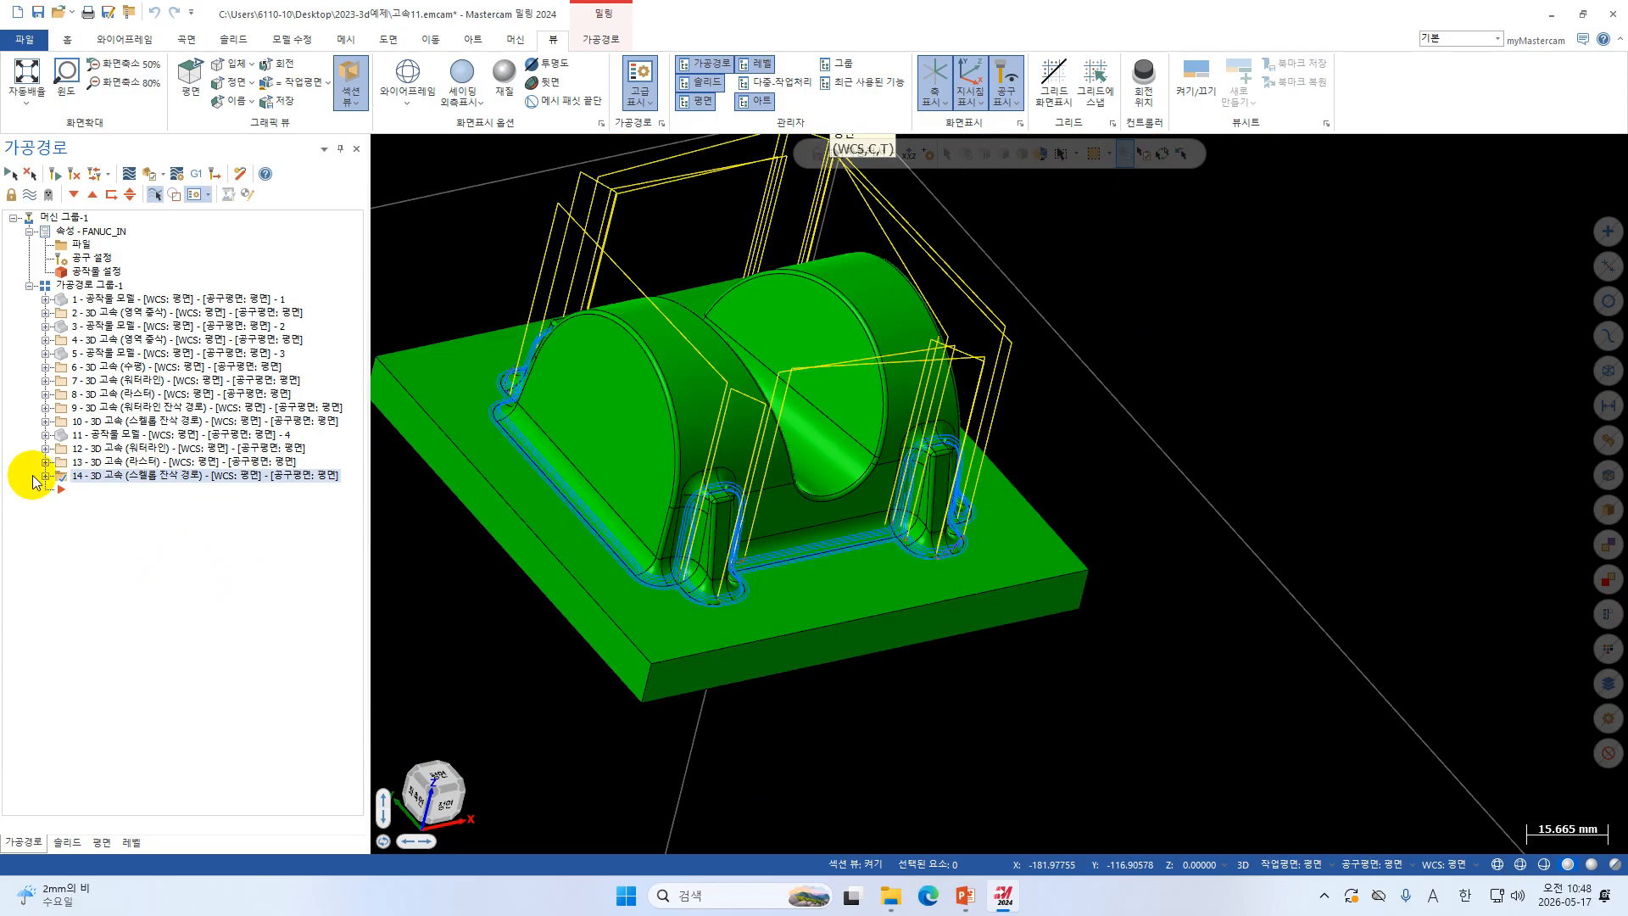
click(100, 462)
click(114, 476)
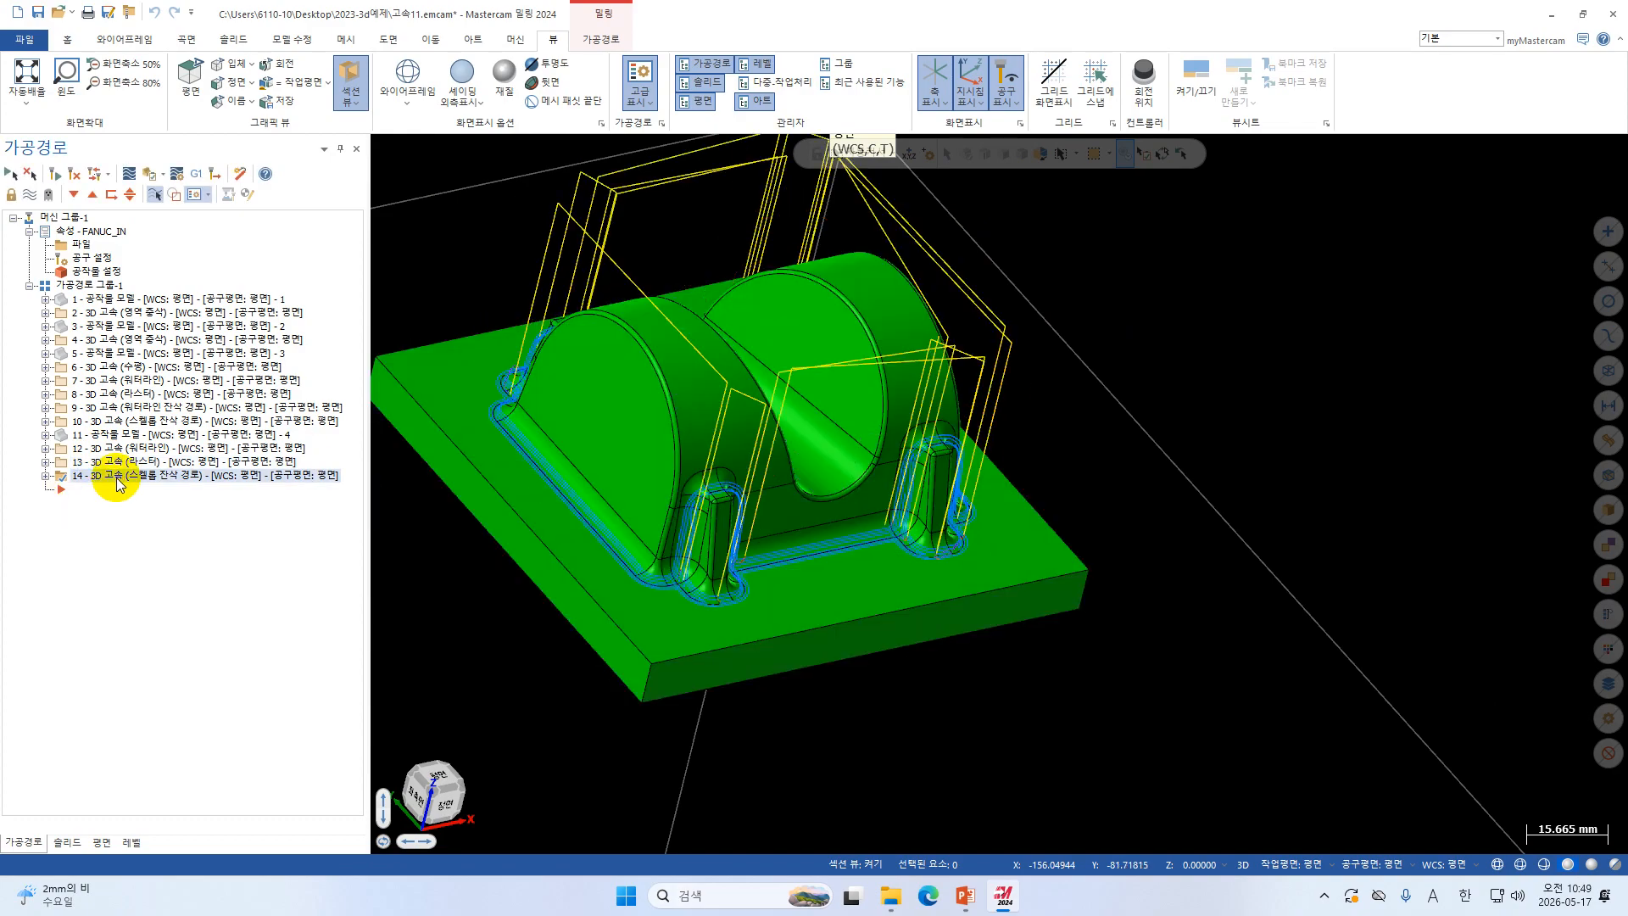
scroll(680, 553, up, 1)
scroll(680, 553, up, 2)
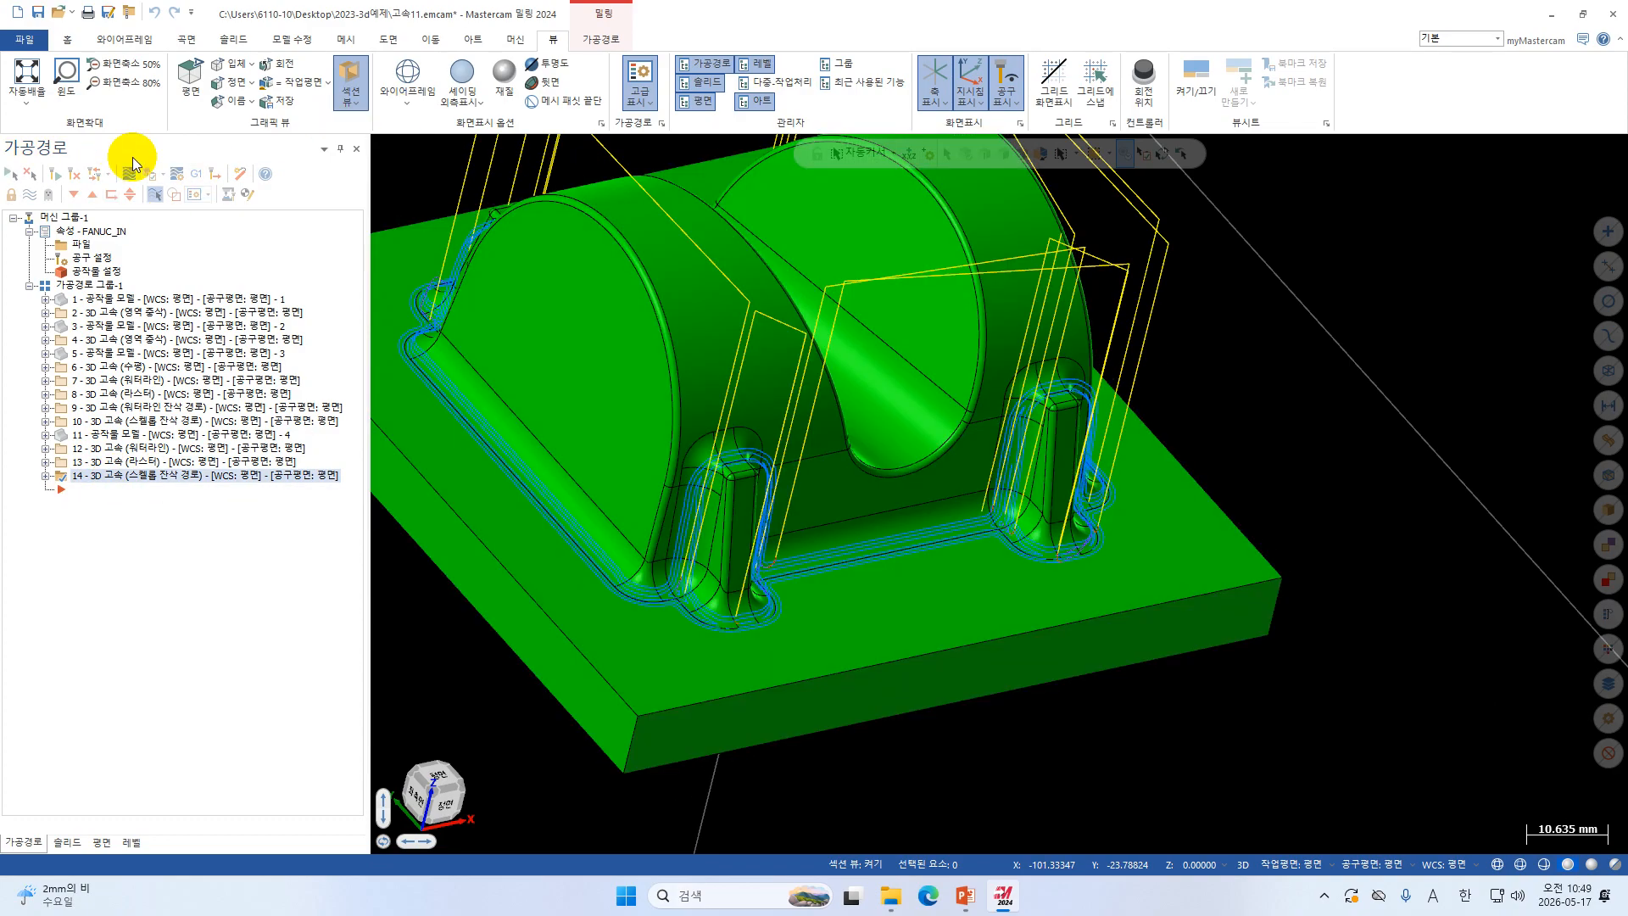
Backplot scallop operation 14 to watch the order of its cutting and retract moves.
click(133, 177)
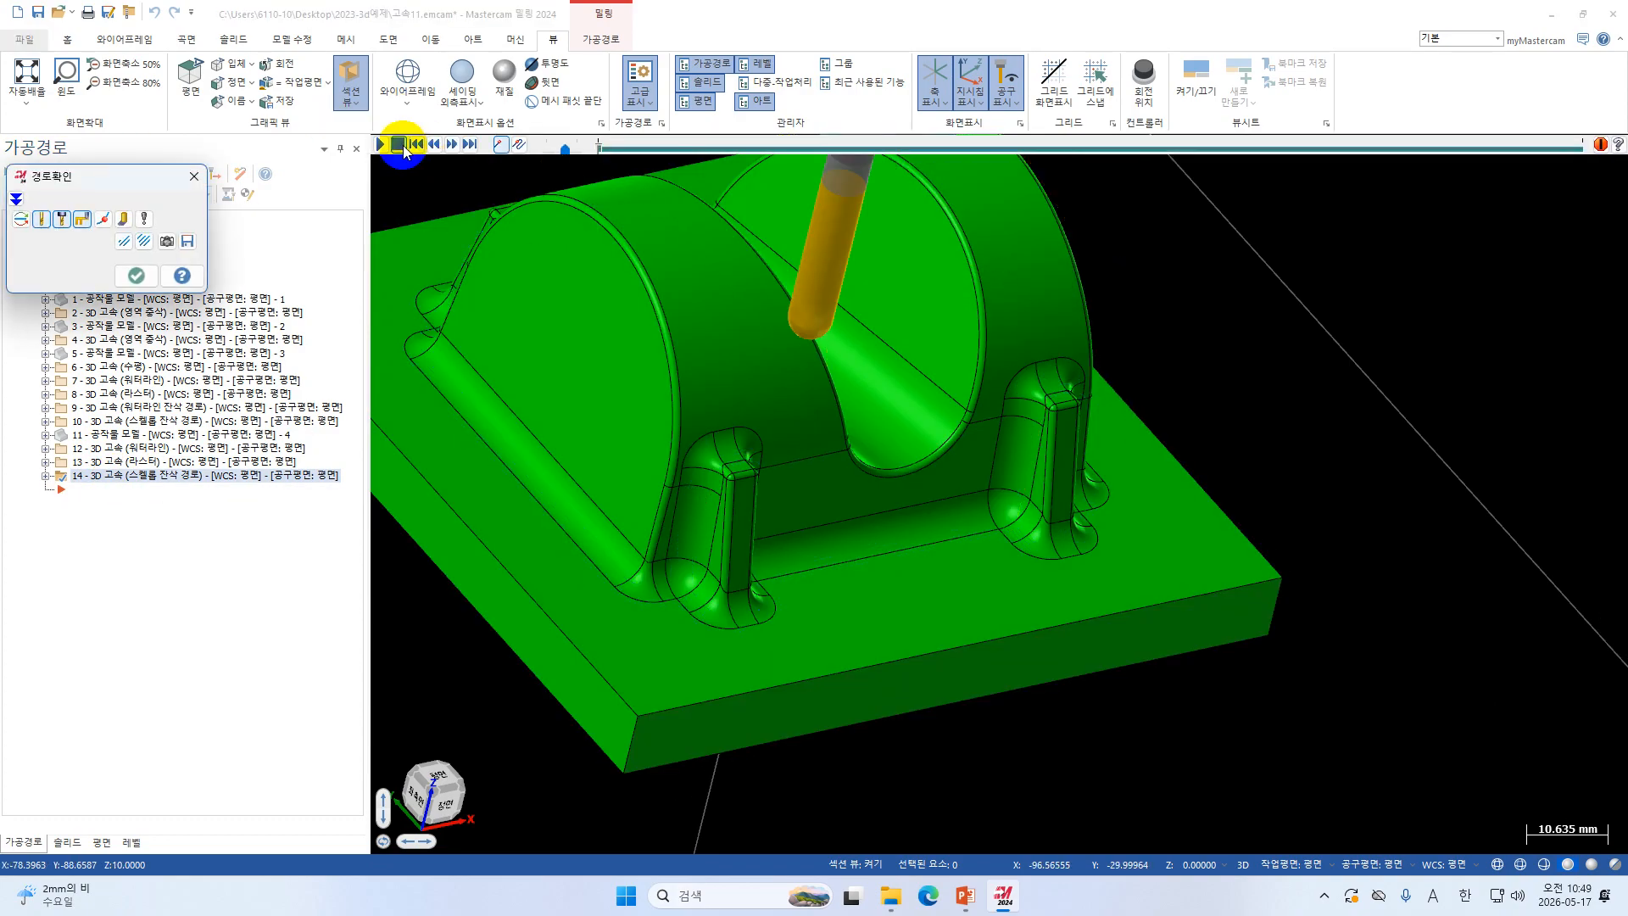
click(379, 144)
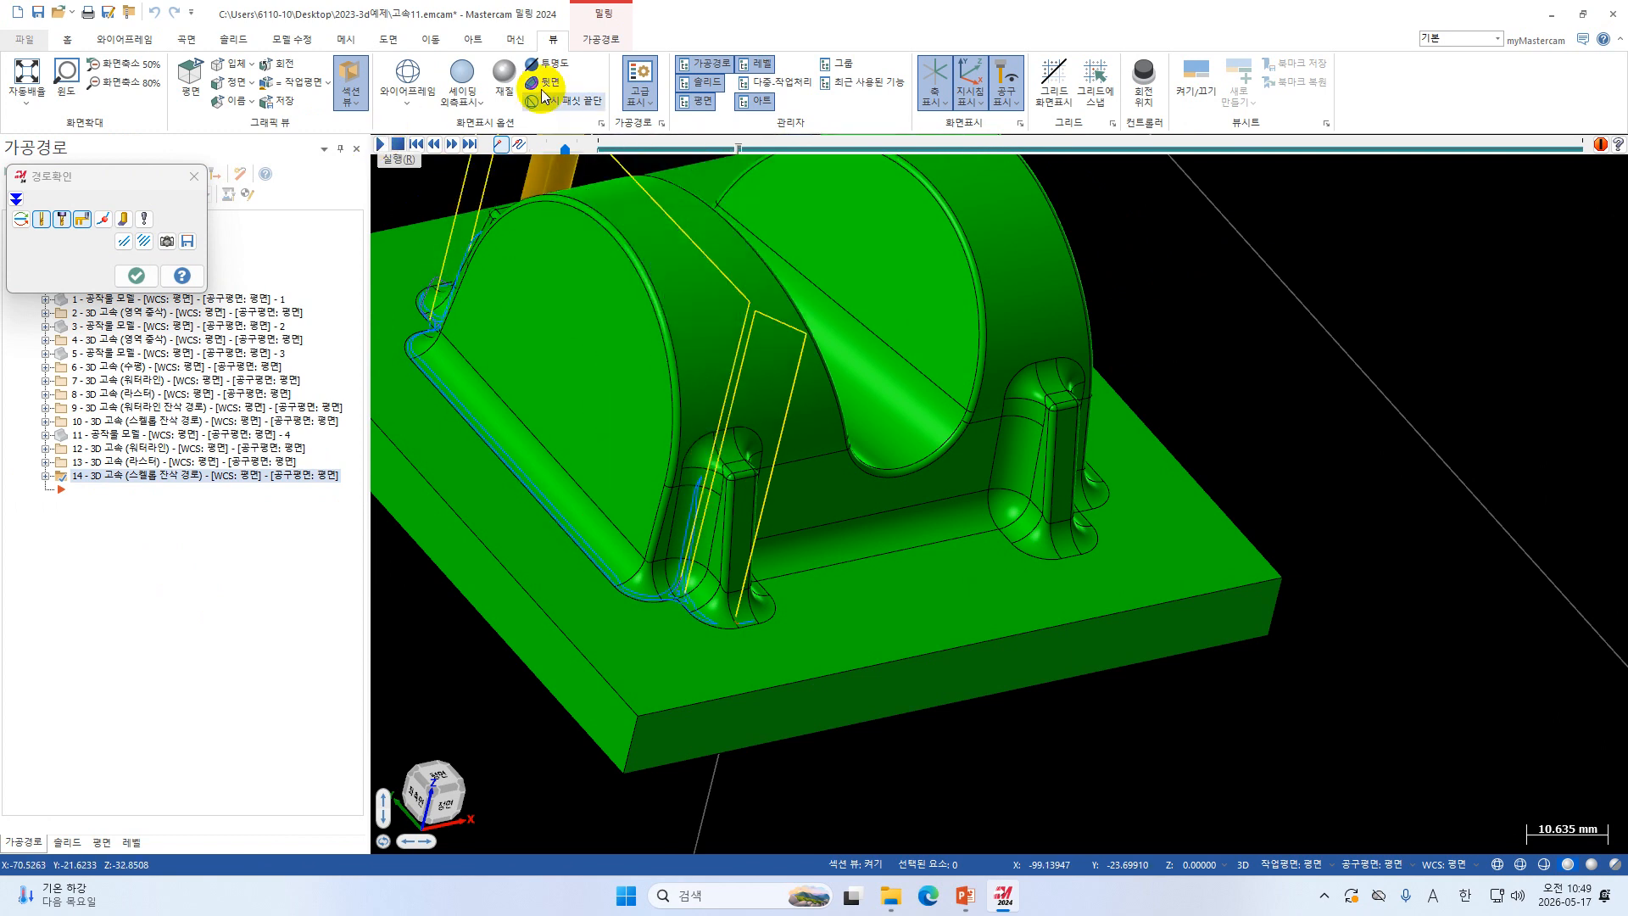
click(202, 180)
Set the stepover of scallop operation 14 to 0.2 in its cut parameters.
click(45, 475)
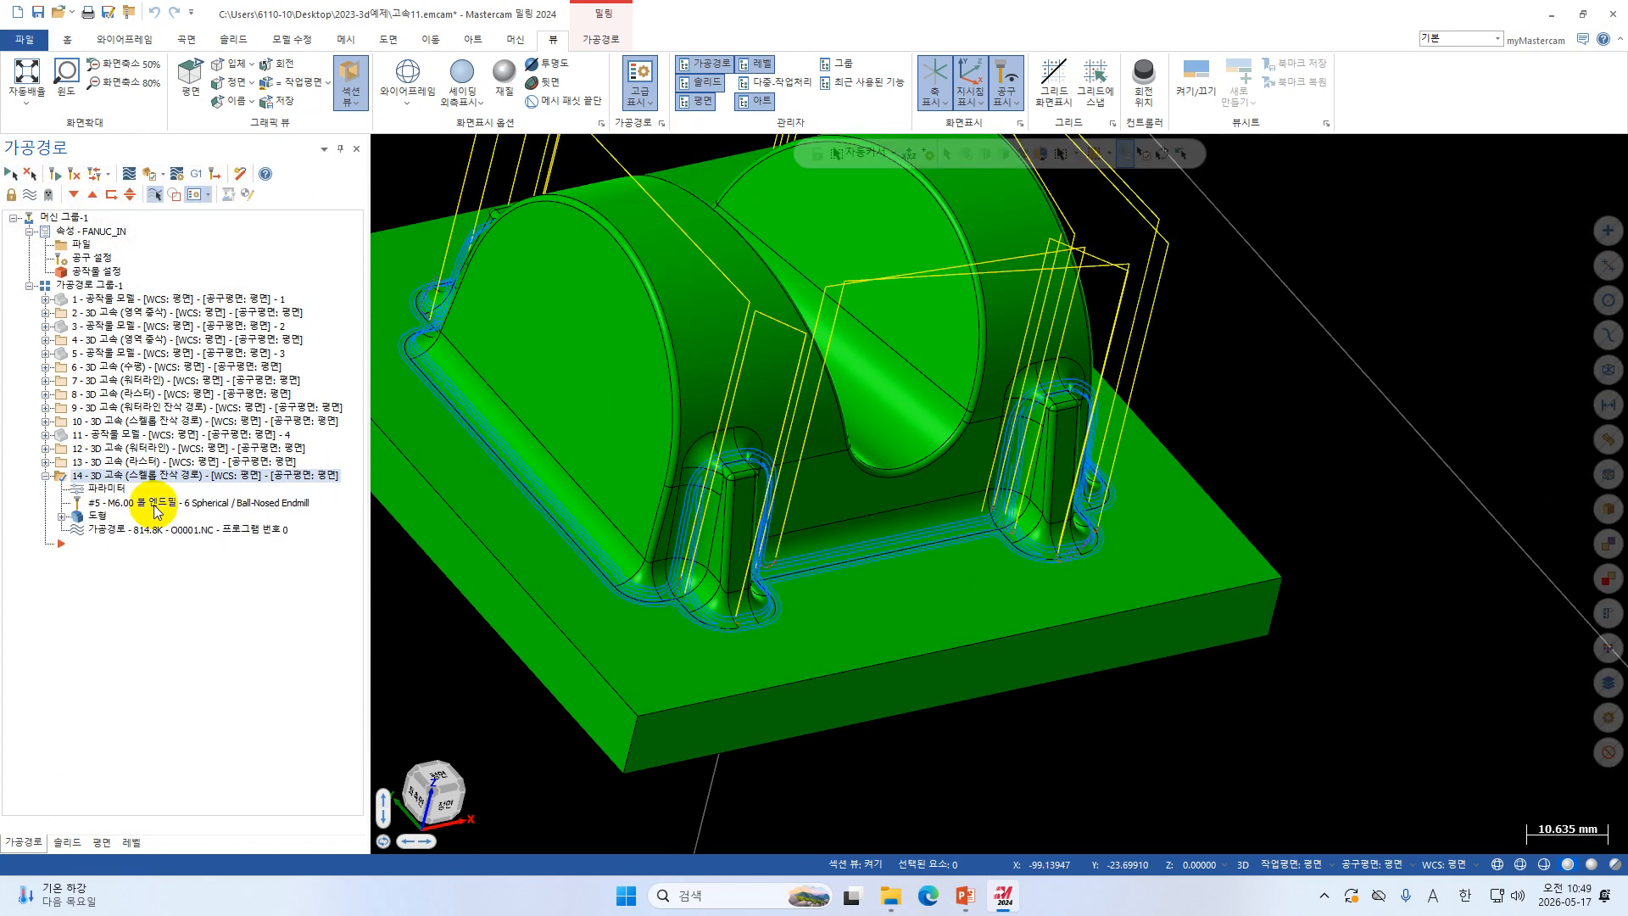
click(106, 489)
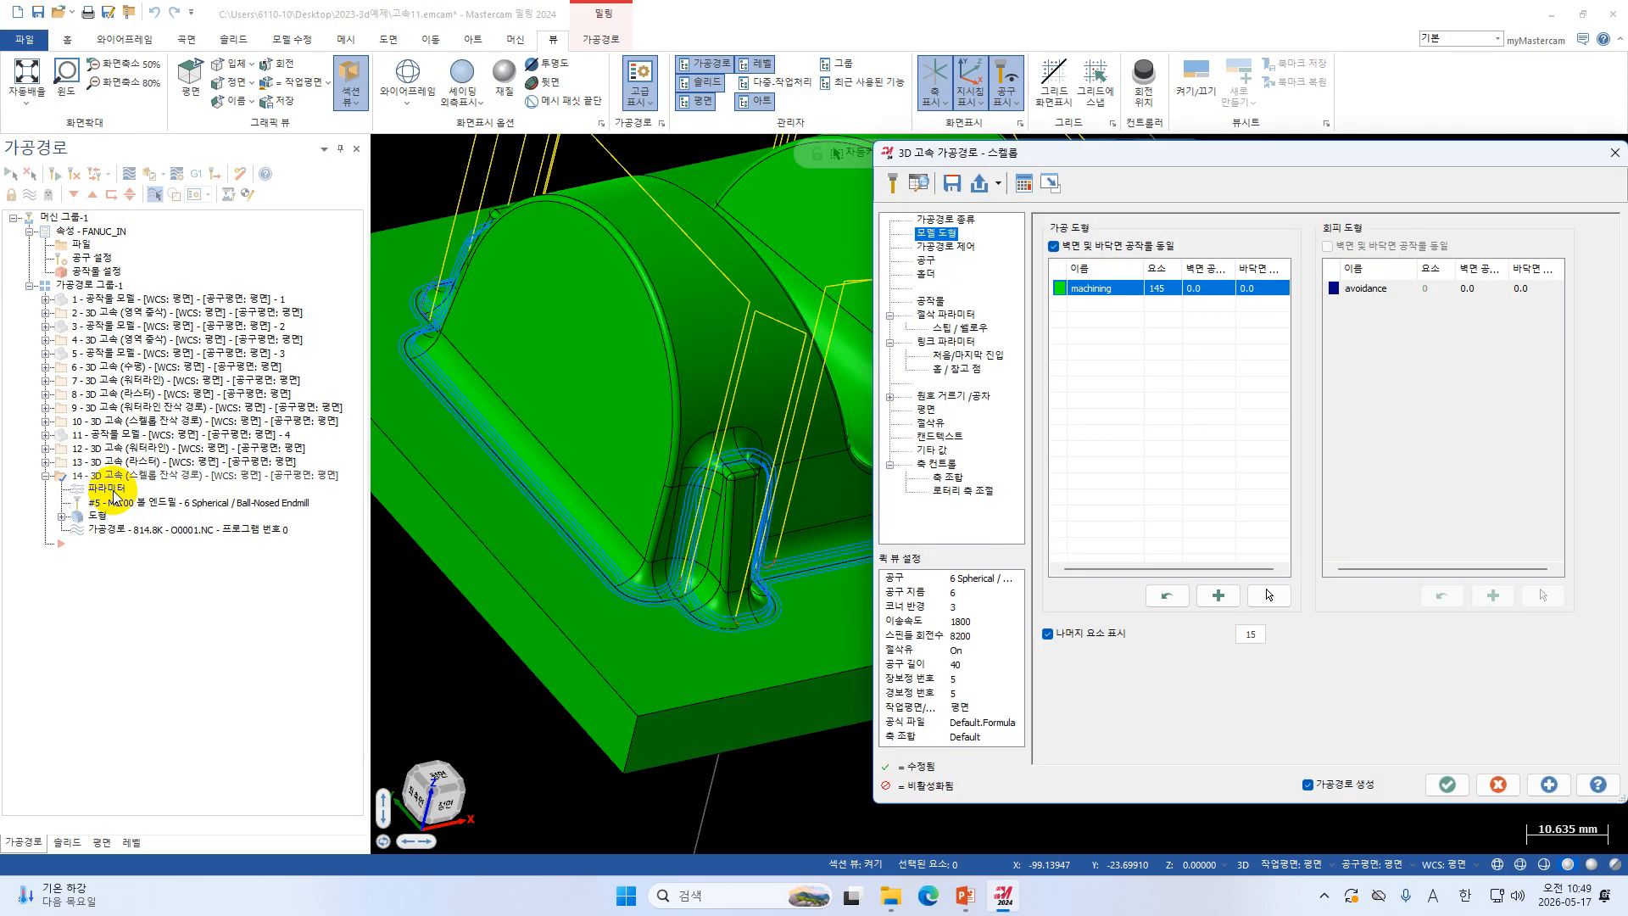
click(942, 315)
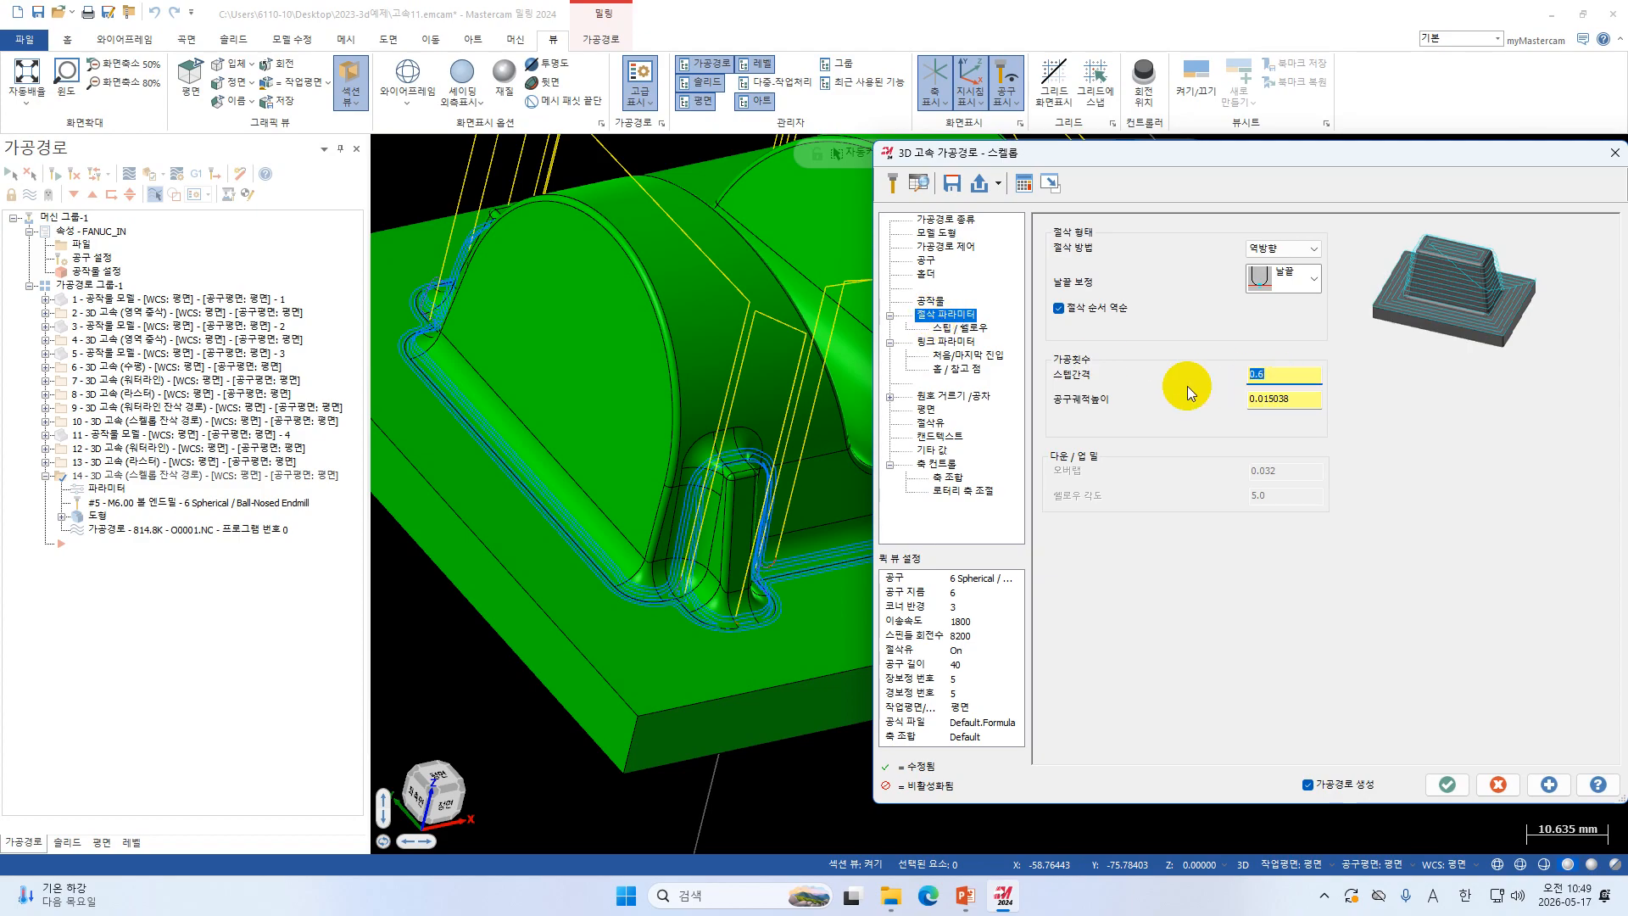
text(0)
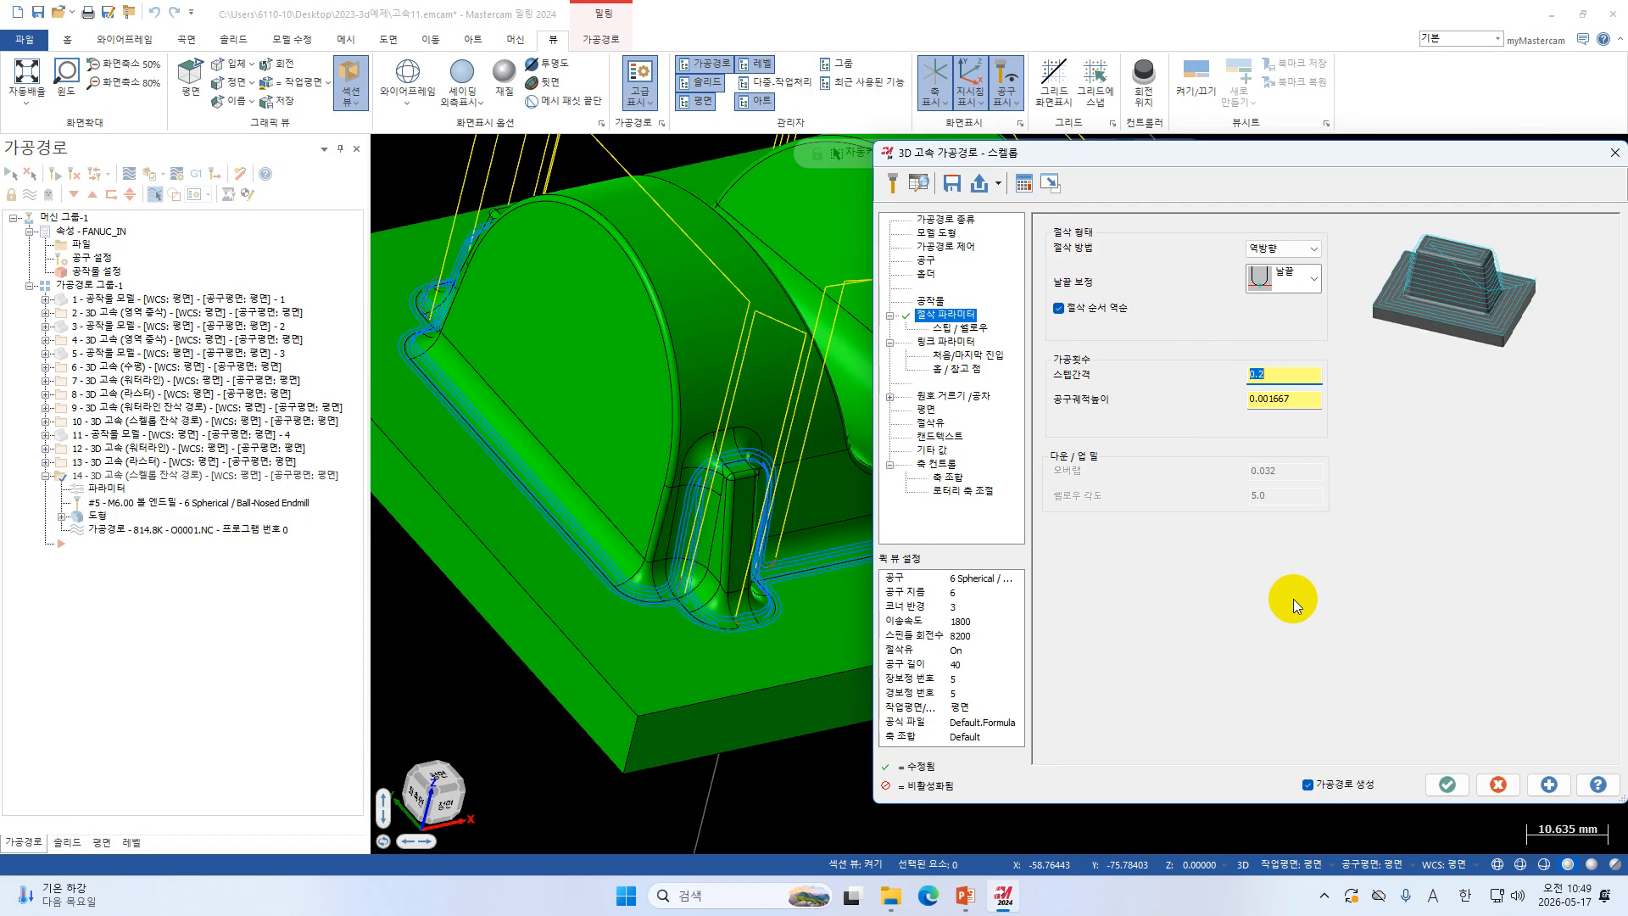
text(0.15)
key(Return)
text(0.2)
key(Return)
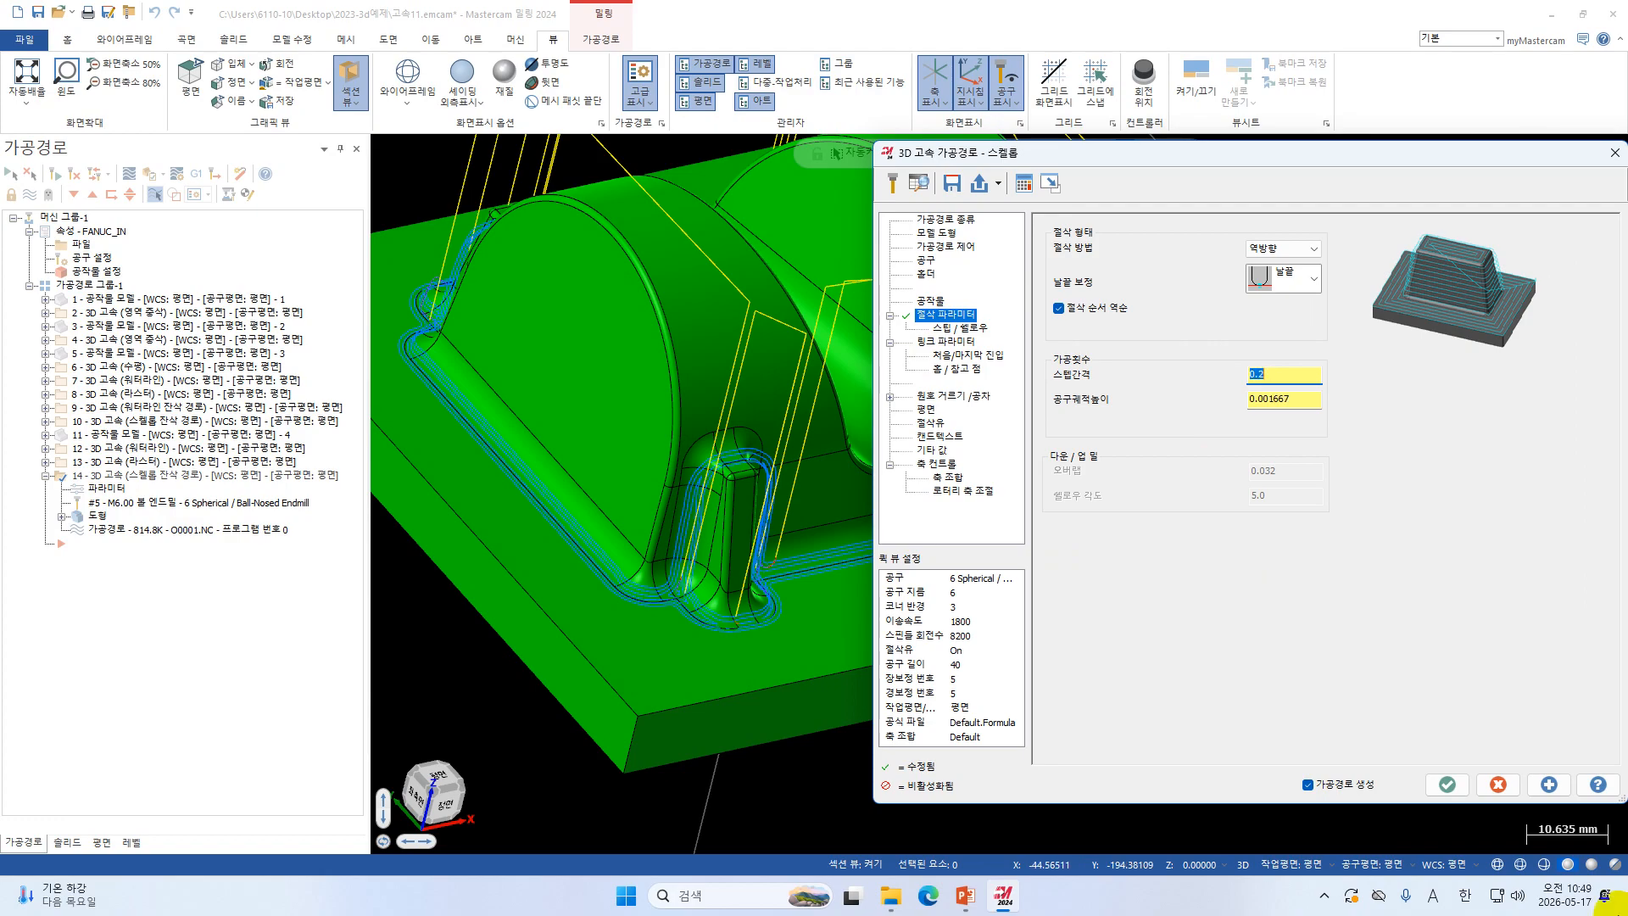
Apply the scallop operation 14 parameters to regenerate its toolpath, and collapse the operation in the tree.
click(1448, 784)
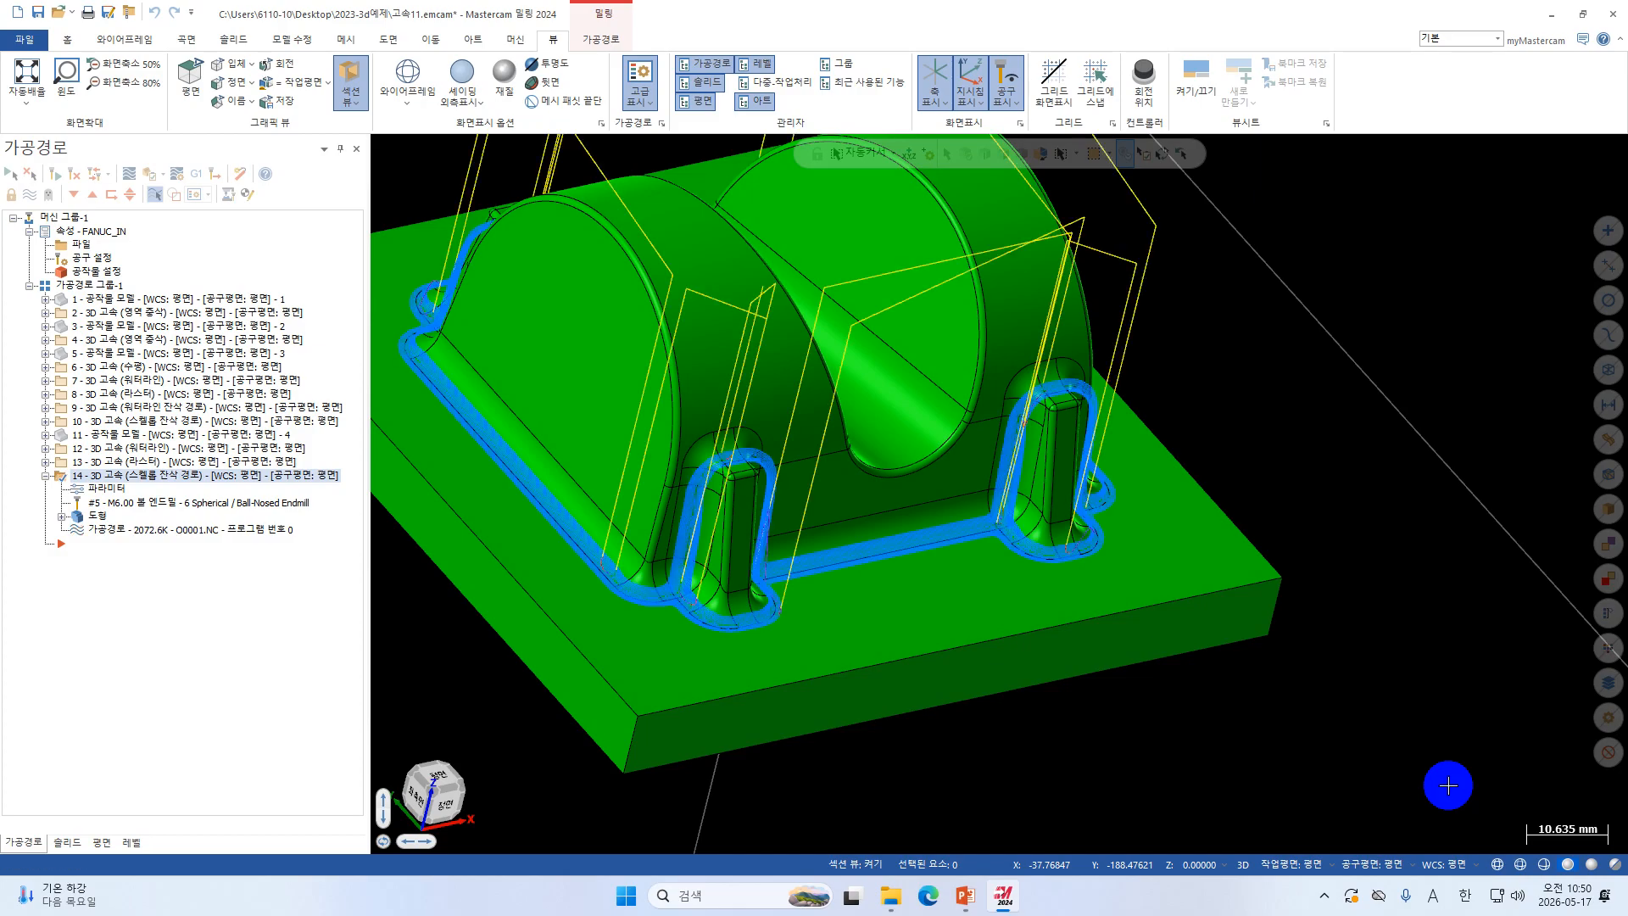
middle_drag(563, 334, 666, 411)
click(45, 475)
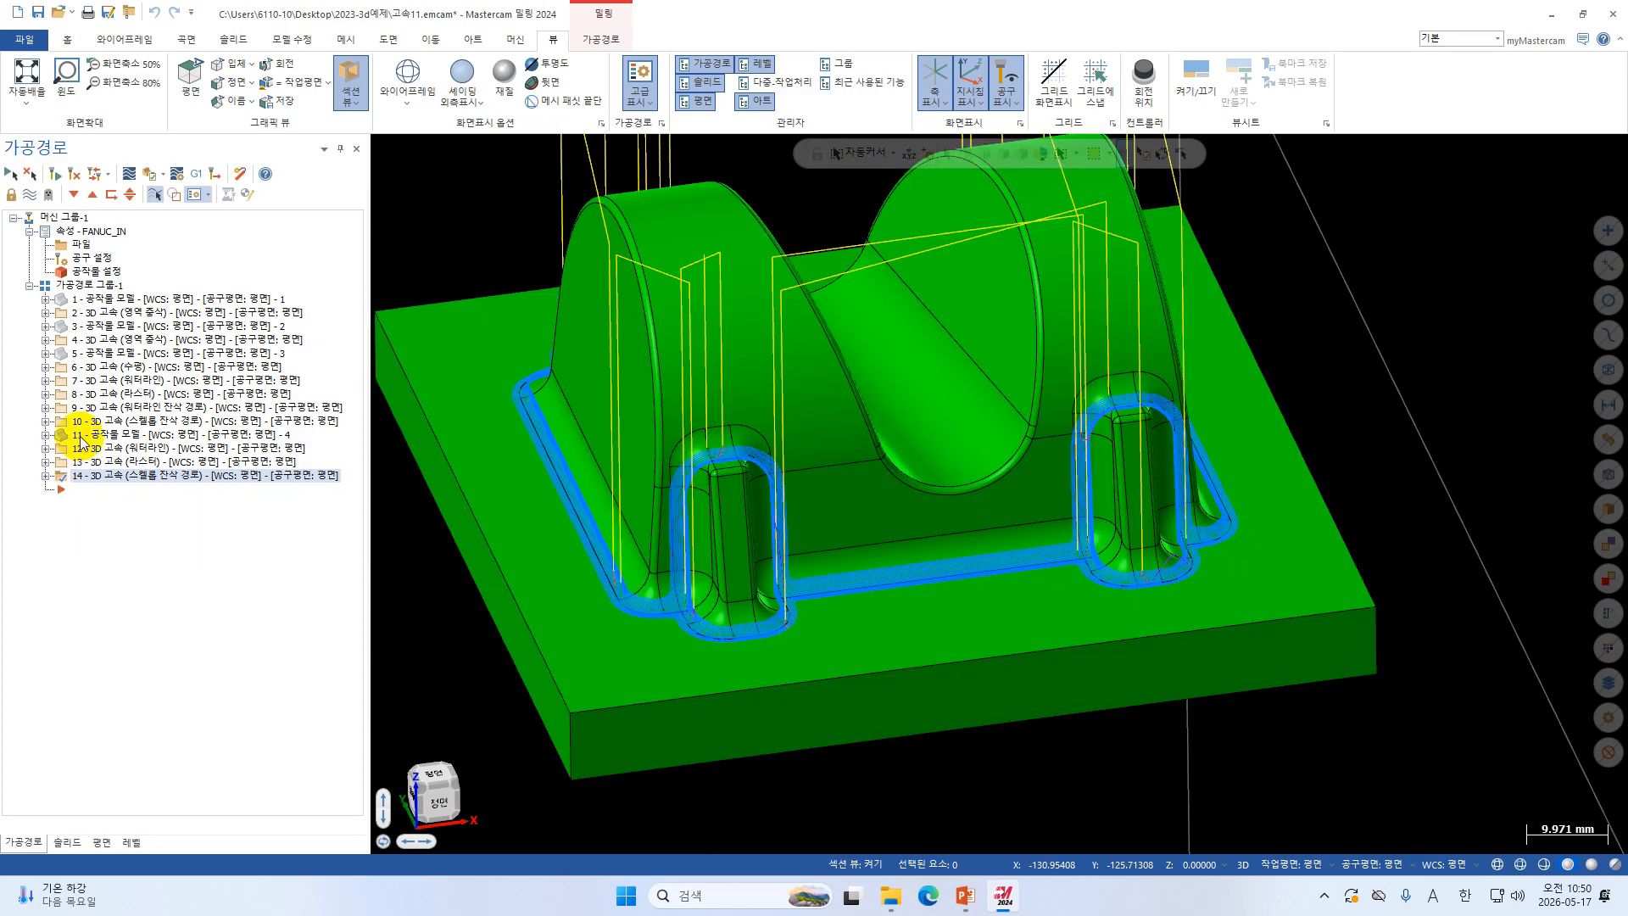
Select operations 11 through 14 and load them together into the machining simulator for verification.
click(76, 434)
shift+click(100, 474)
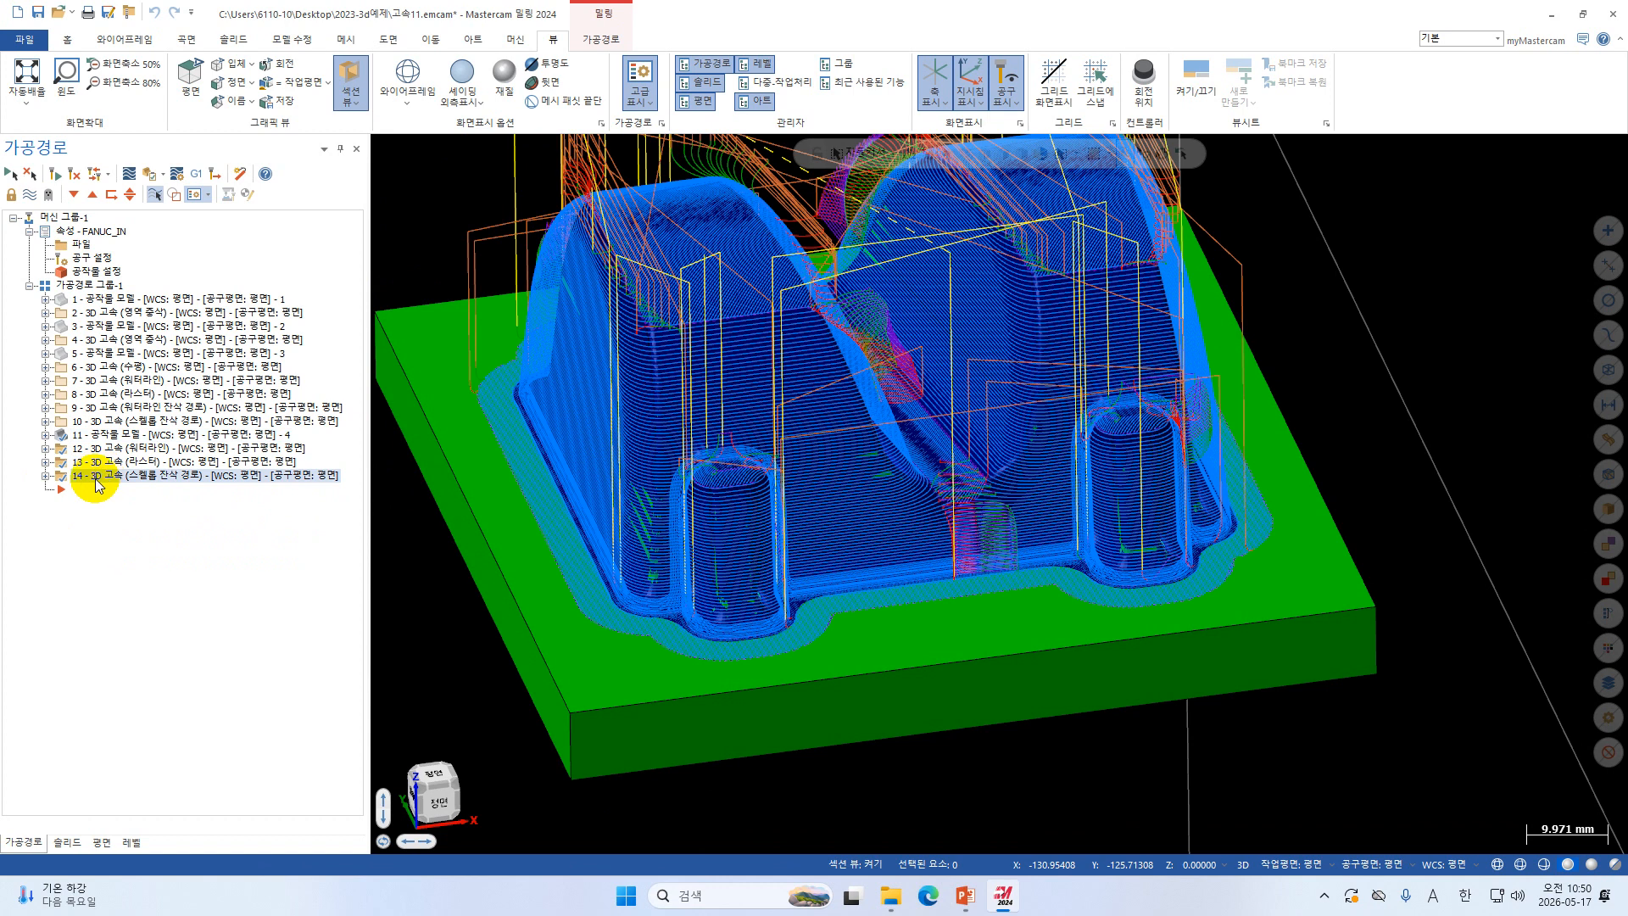
click(151, 174)
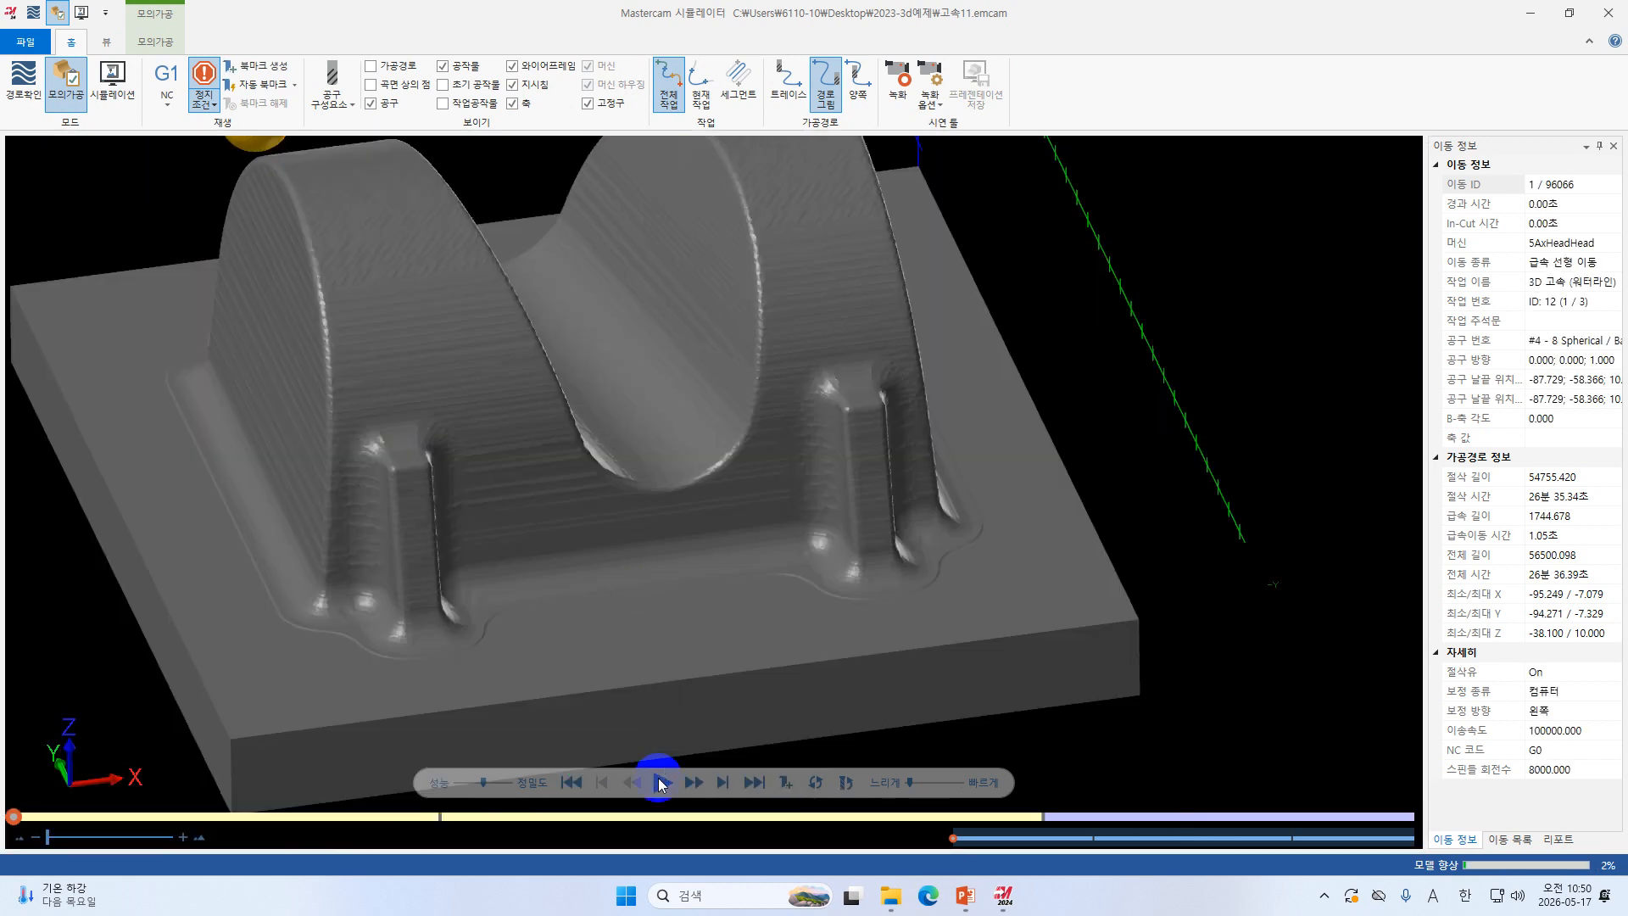
Run the cutting simulation at increased playback speed to watch waterline operation 12 machine the steep walls and ribs.
click(663, 780)
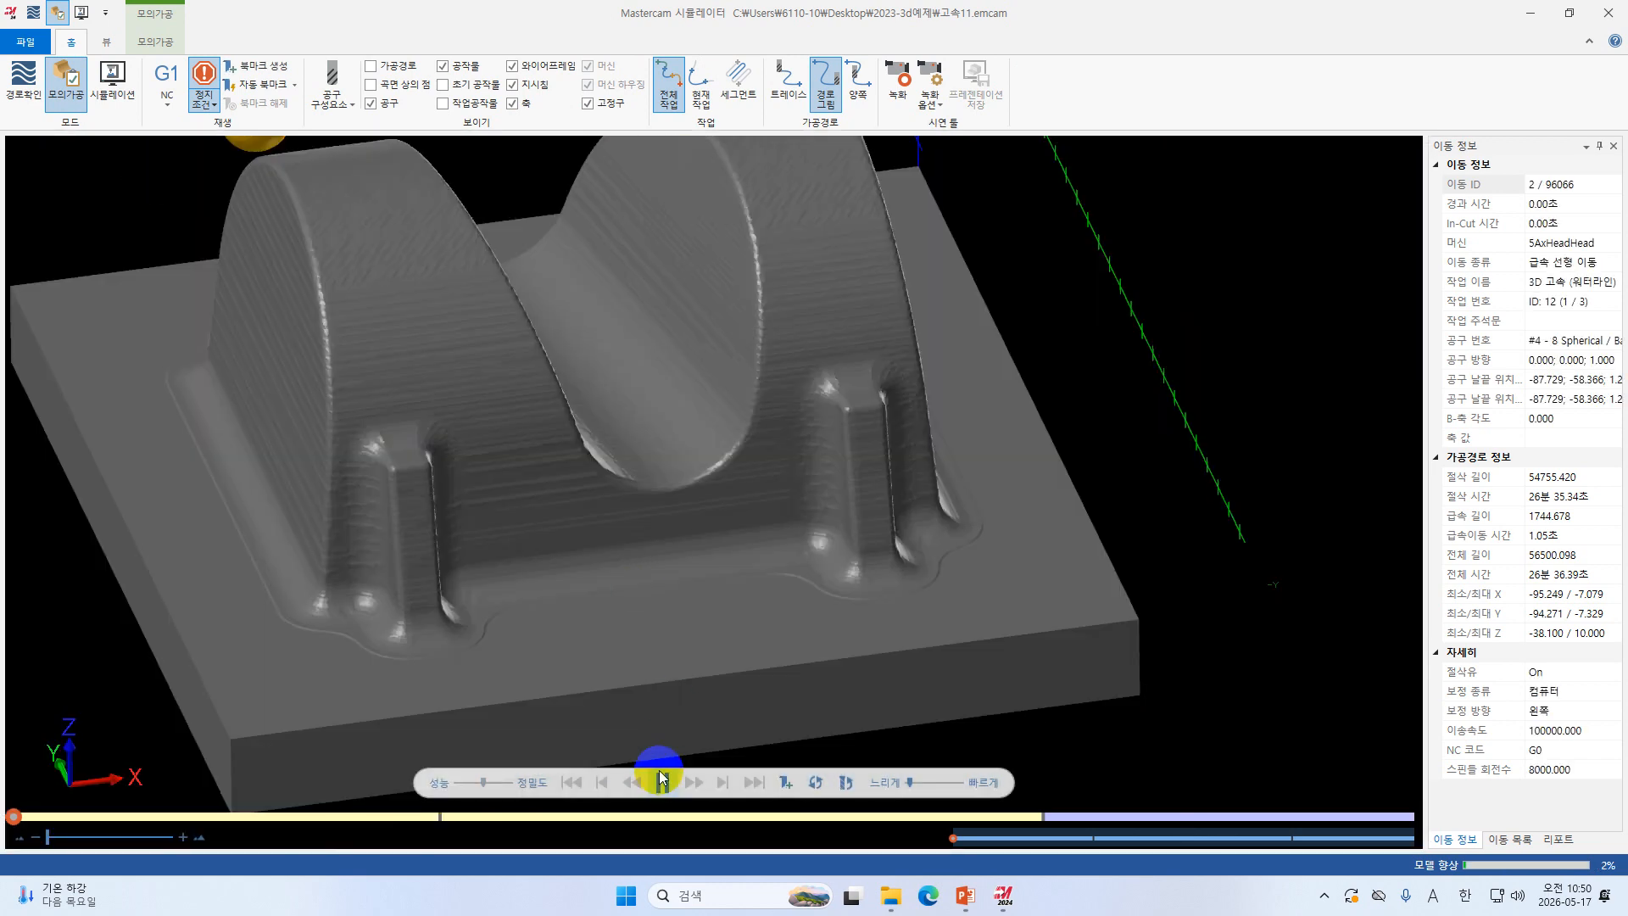
scroll(750, 679, down, 3)
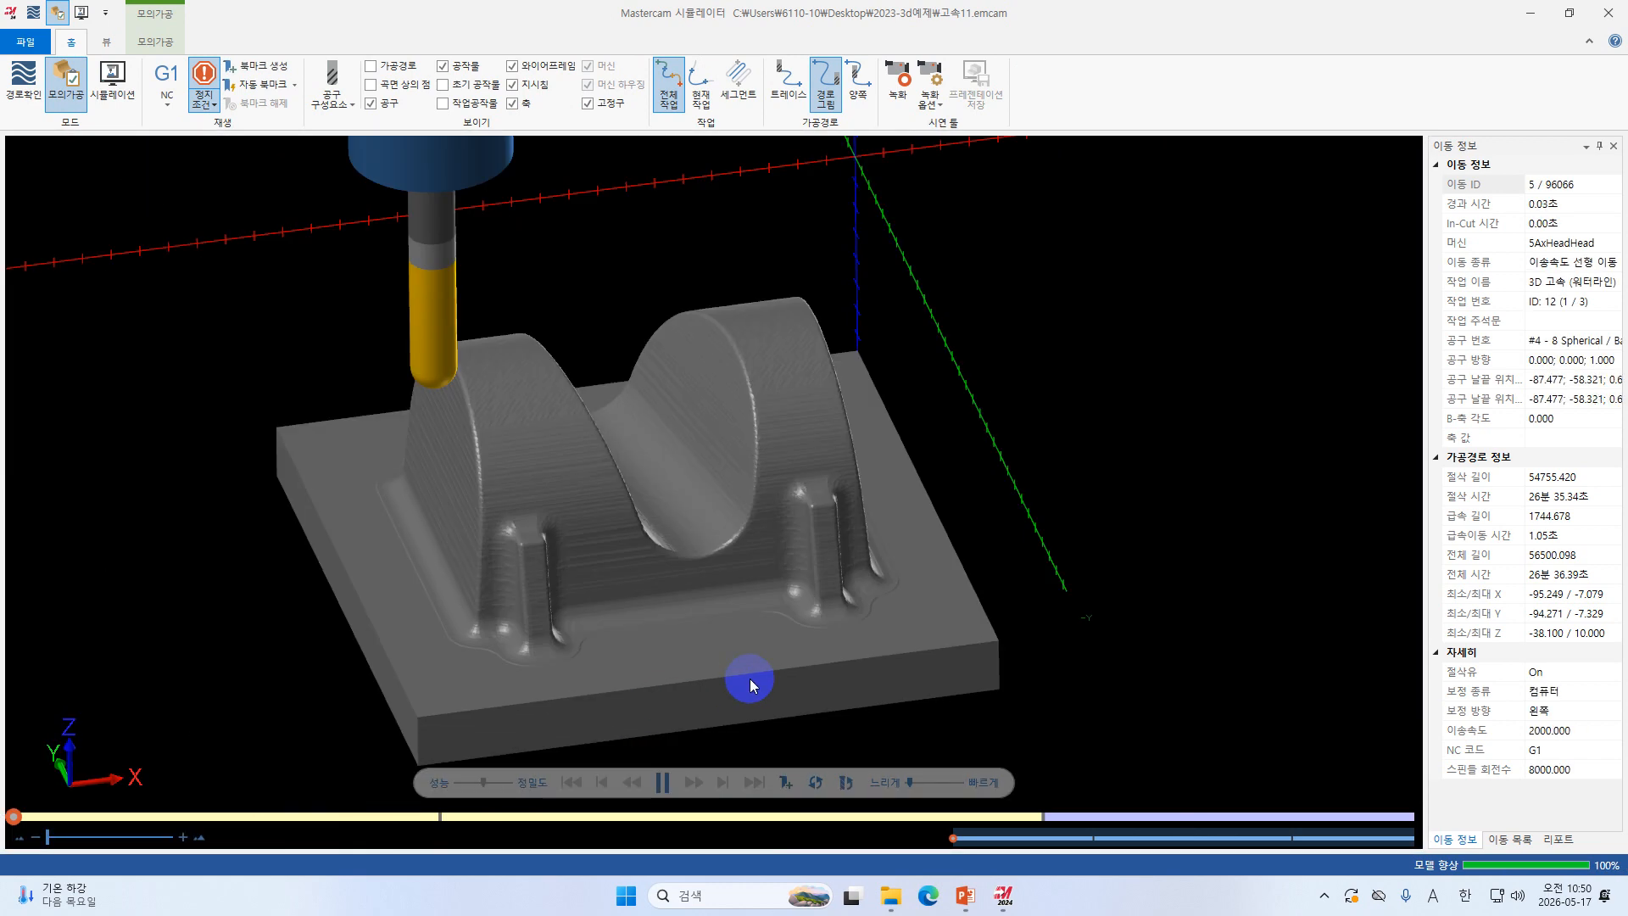
click(926, 782)
click(930, 782)
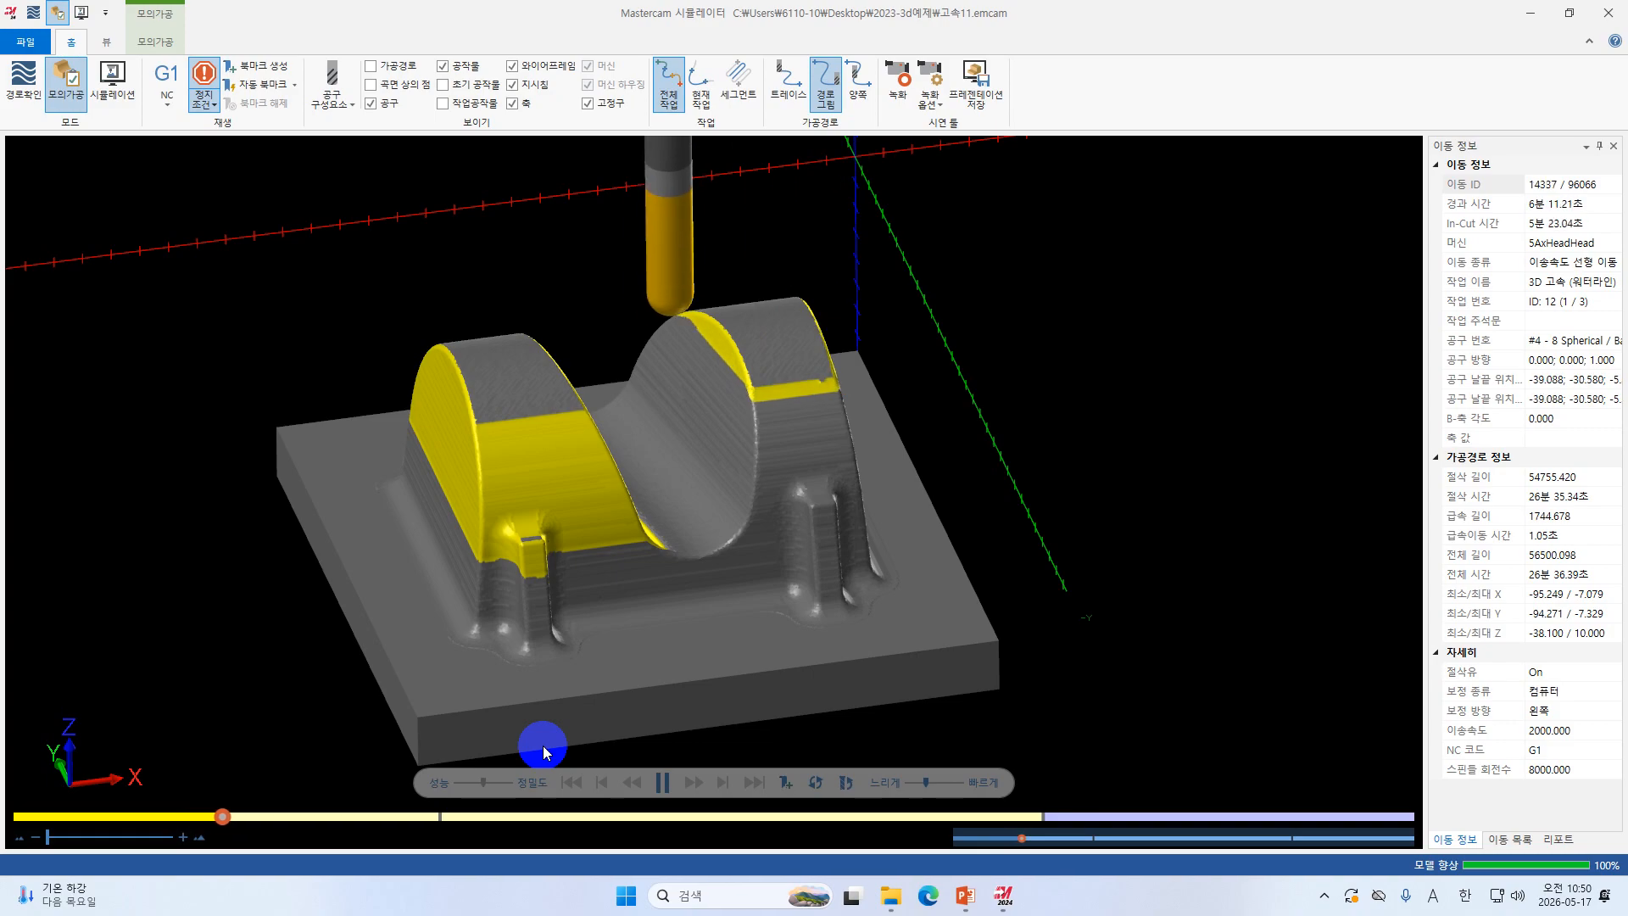
click(945, 782)
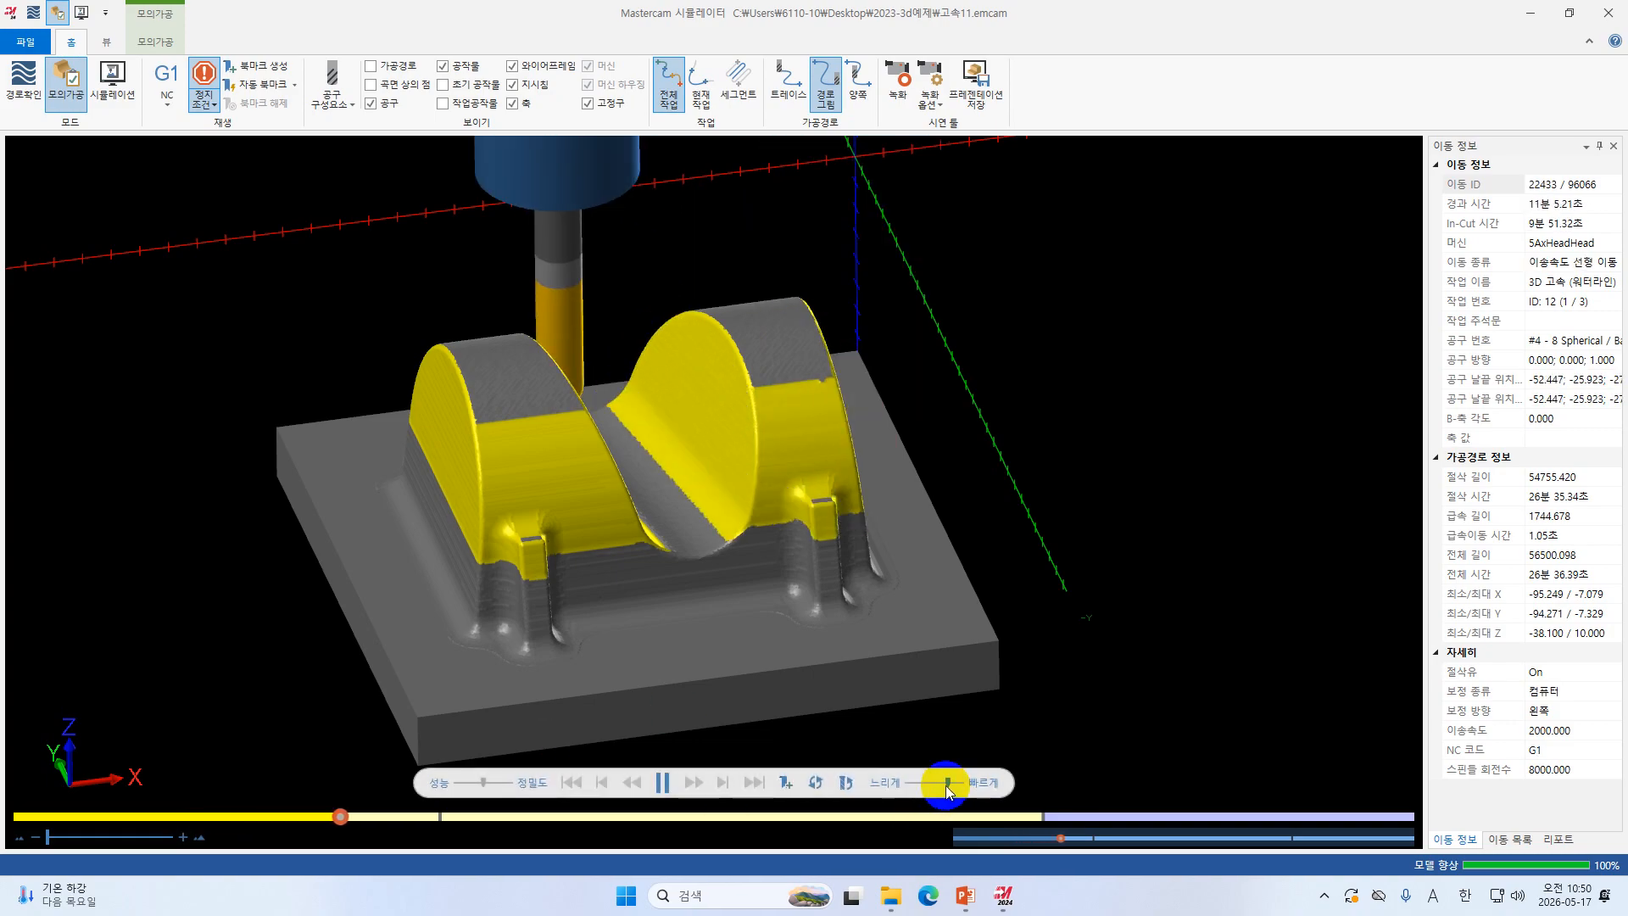
Slow the simulation playback and examine raster operation 13's cuts along the base fillets around the ribs.
click(915, 783)
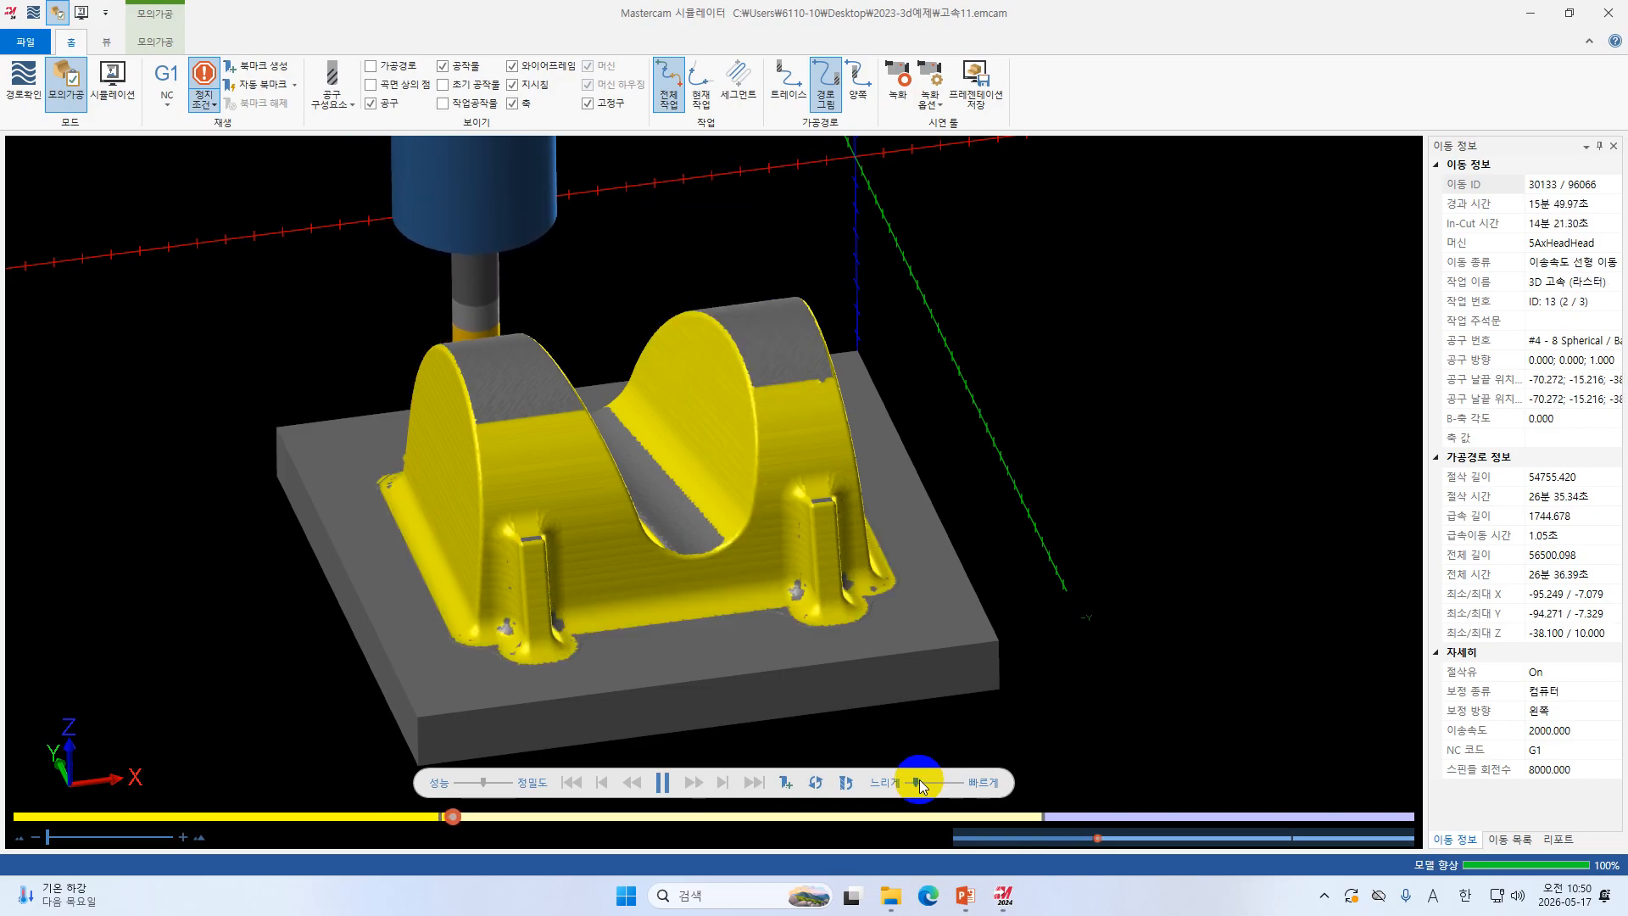
click(929, 783)
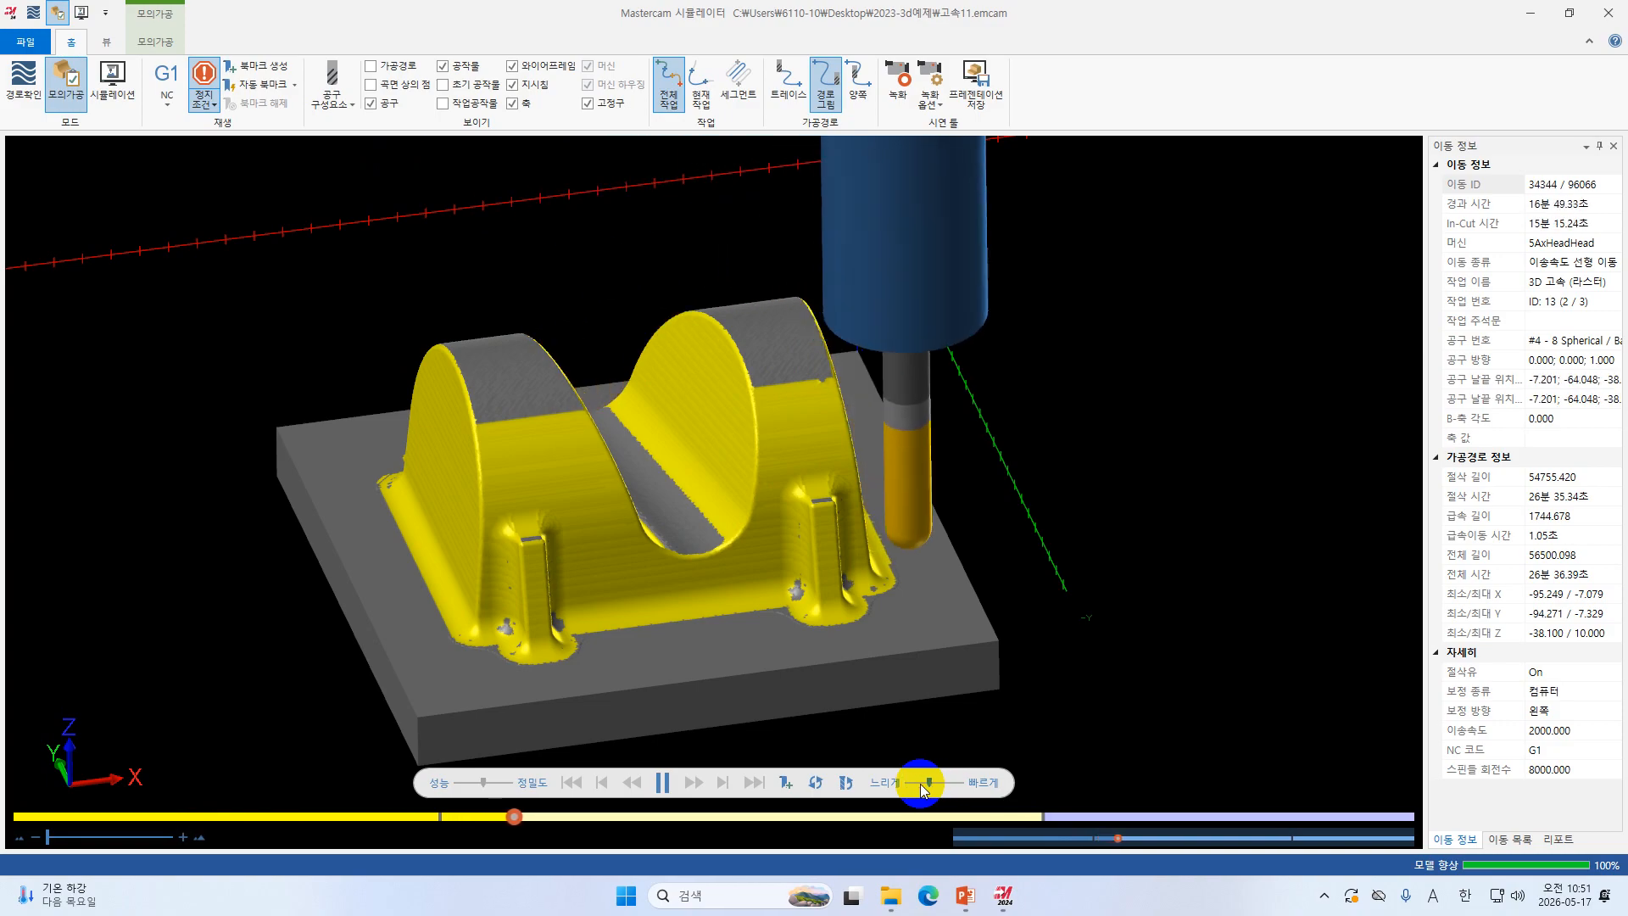
click(920, 782)
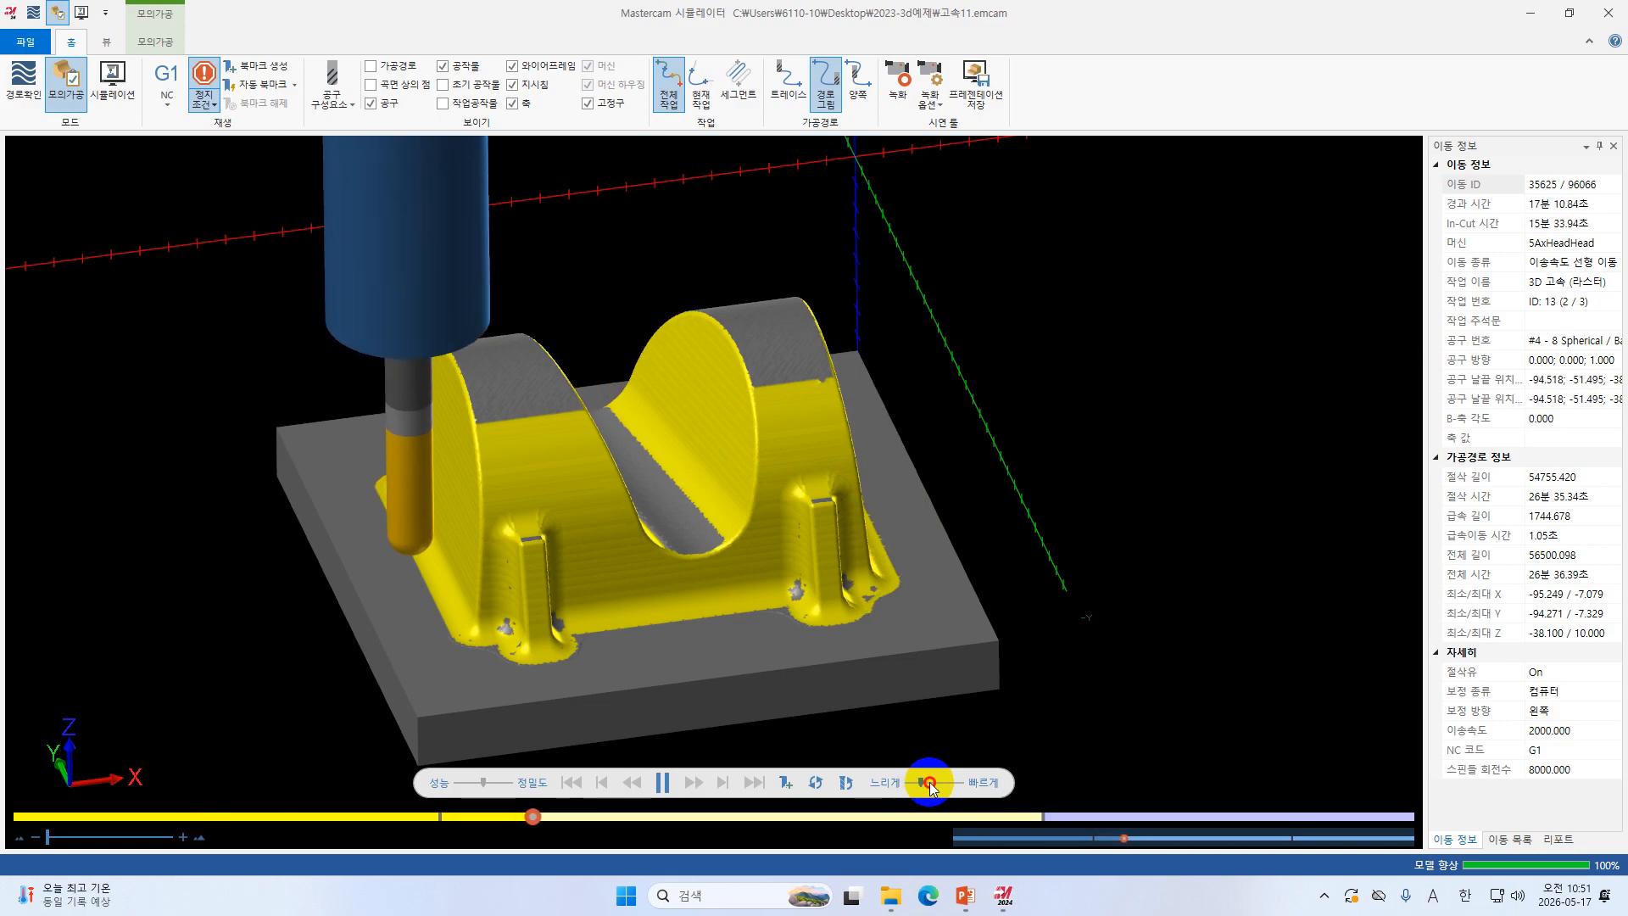
click(929, 782)
click(919, 781)
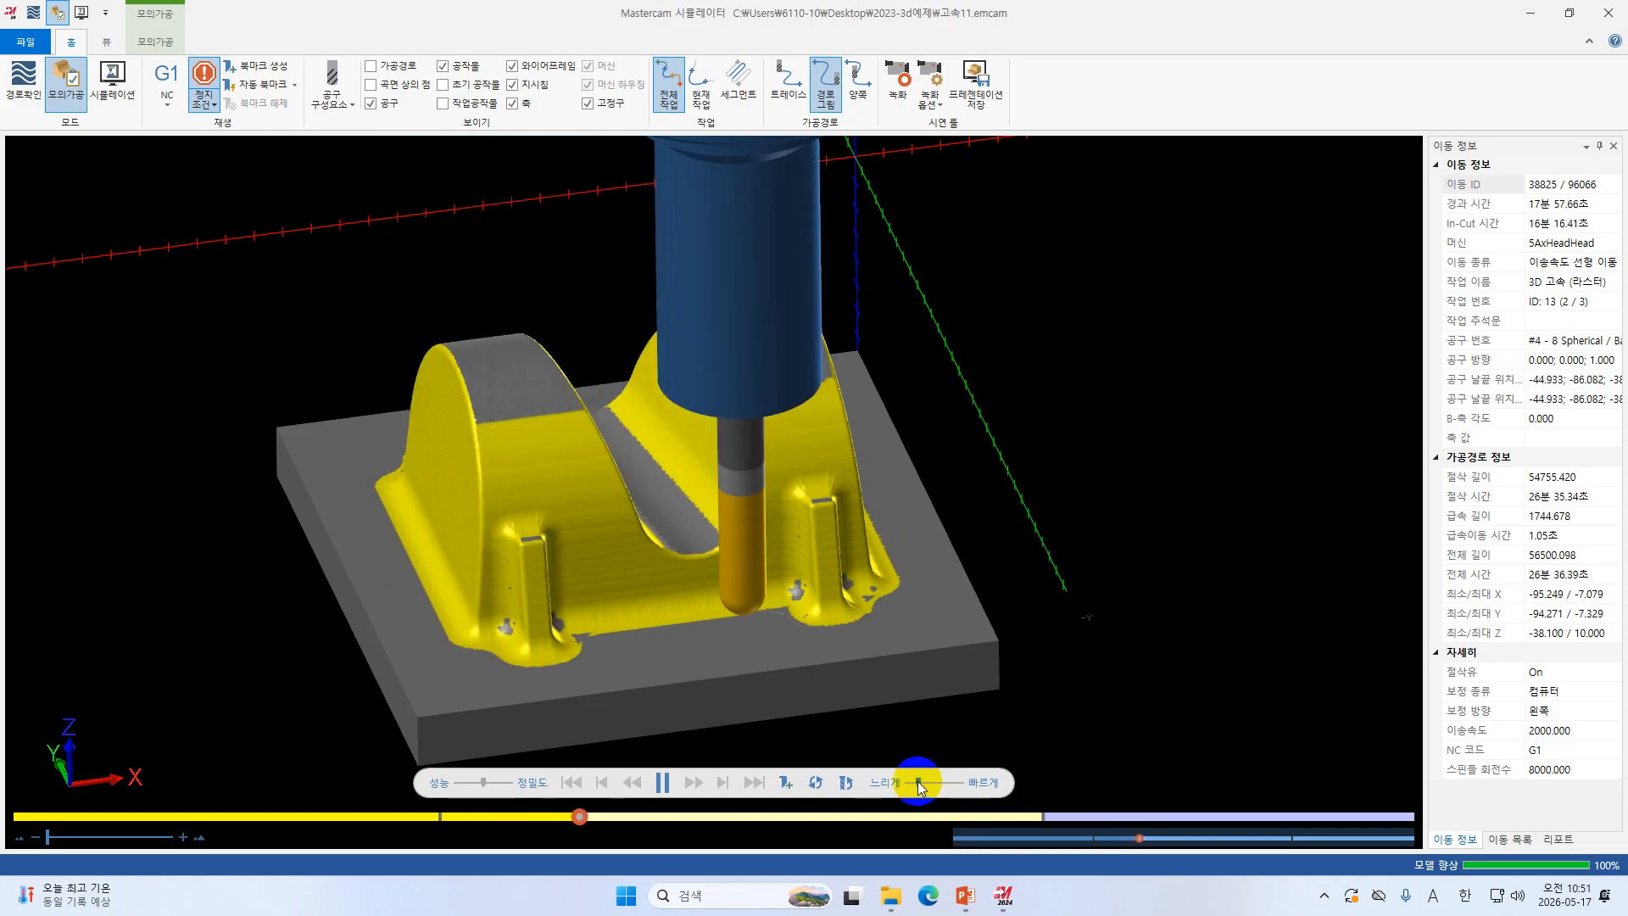
scroll(773, 642, up, 3)
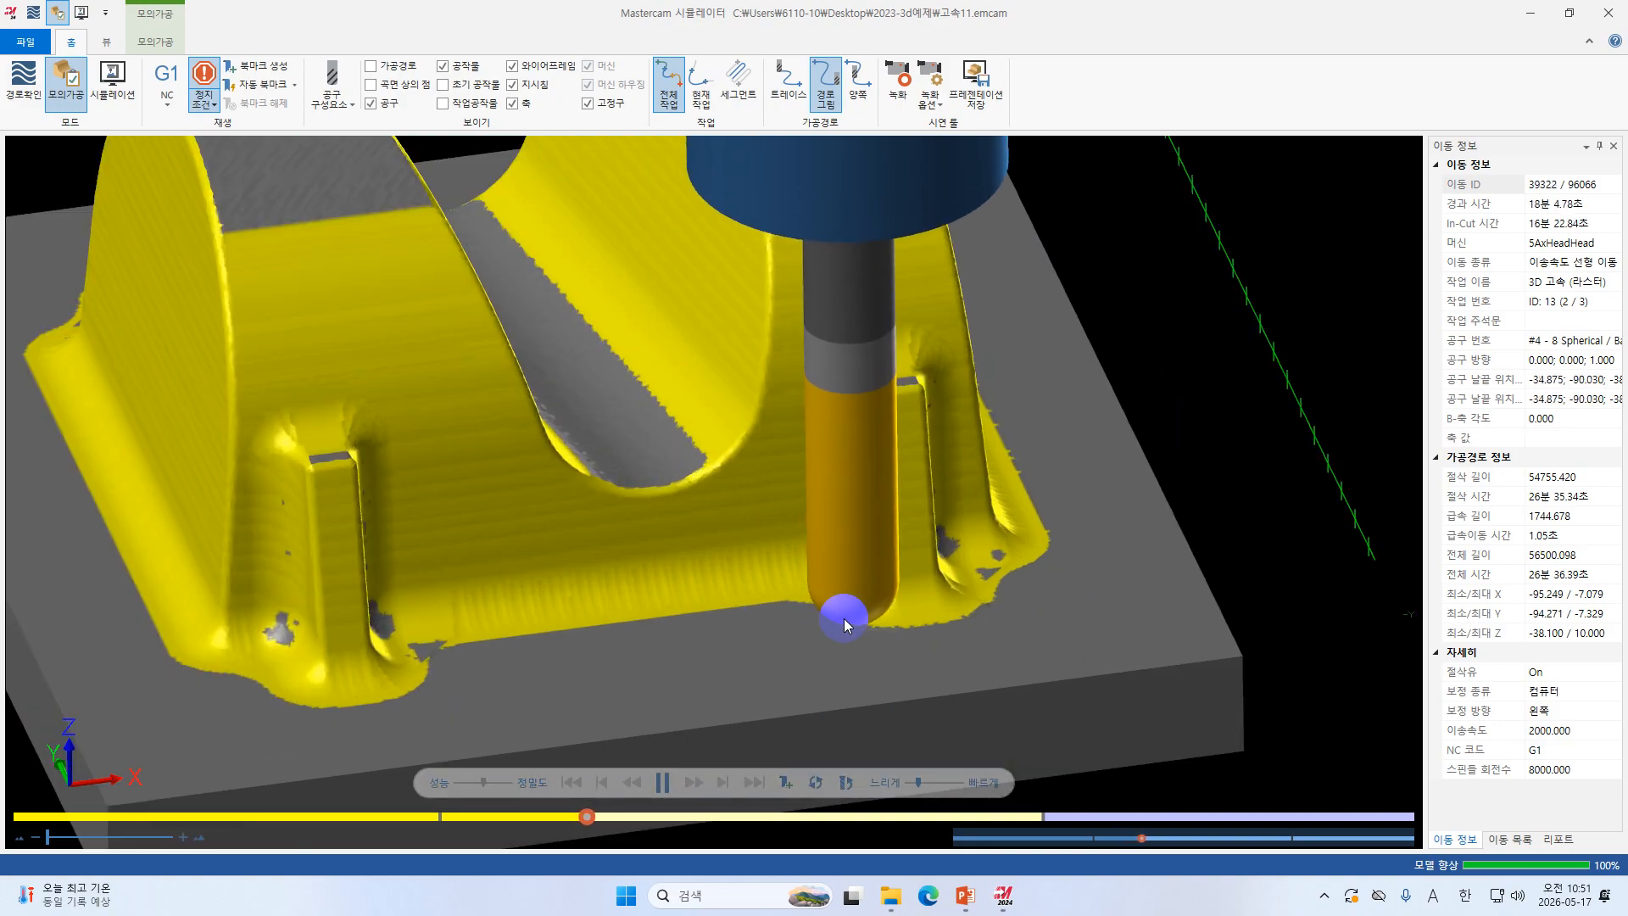
scroll(839, 616, down, 2)
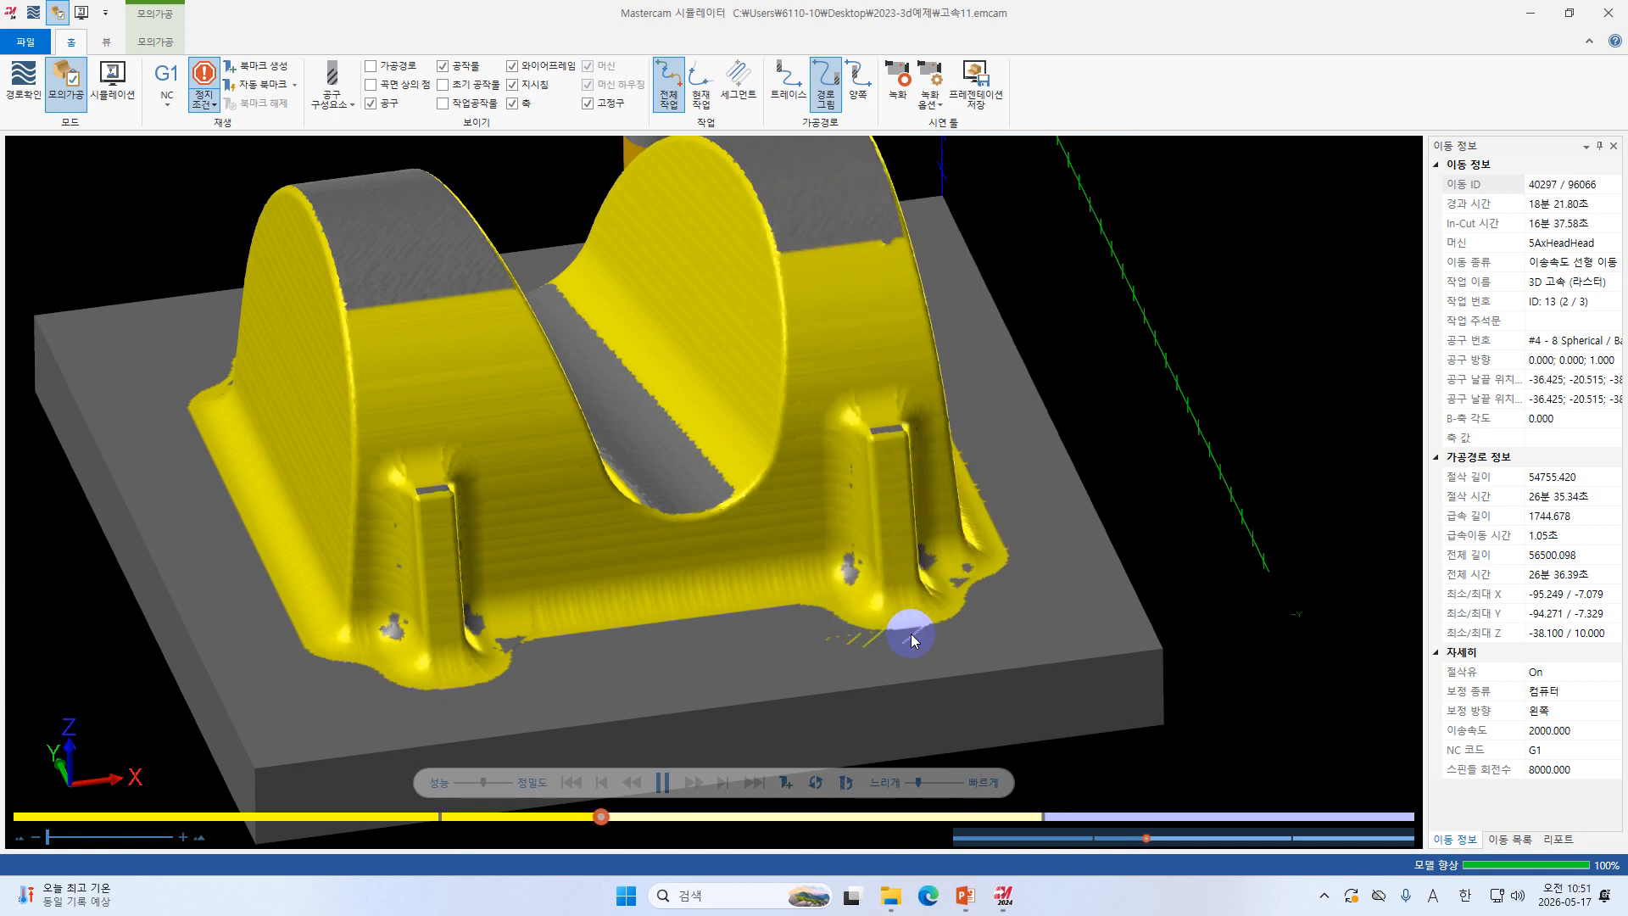
scroll(912, 640, down, 3)
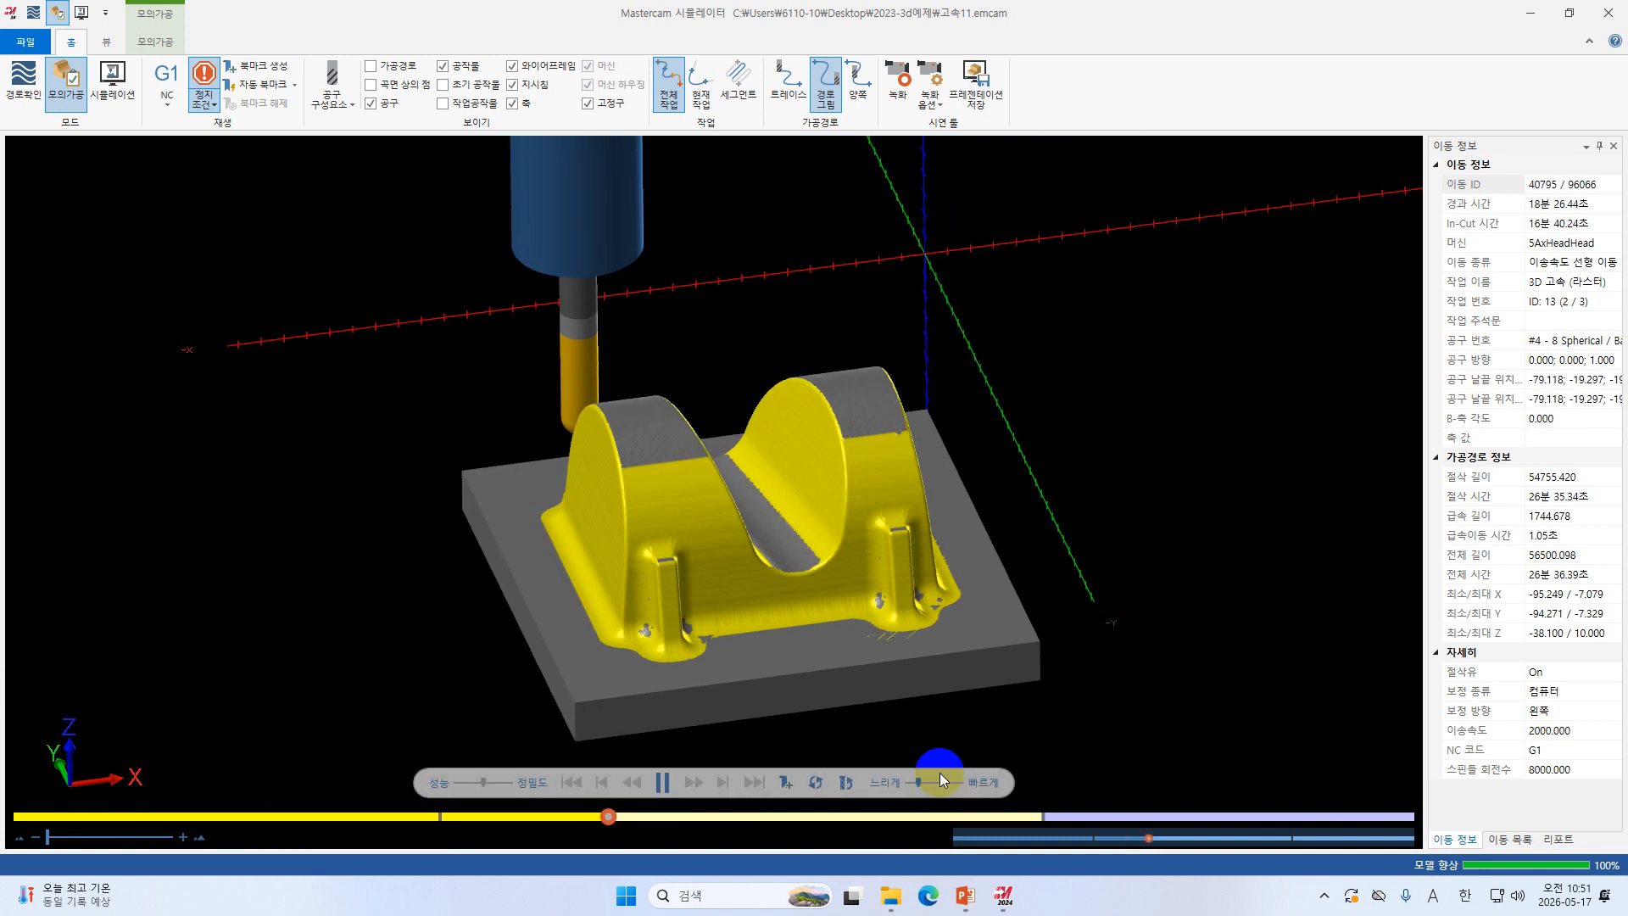
Examine raster operation 13 cutting the floor of the curved groove between the two rounded lobes.
drag(672, 451, 512, 374)
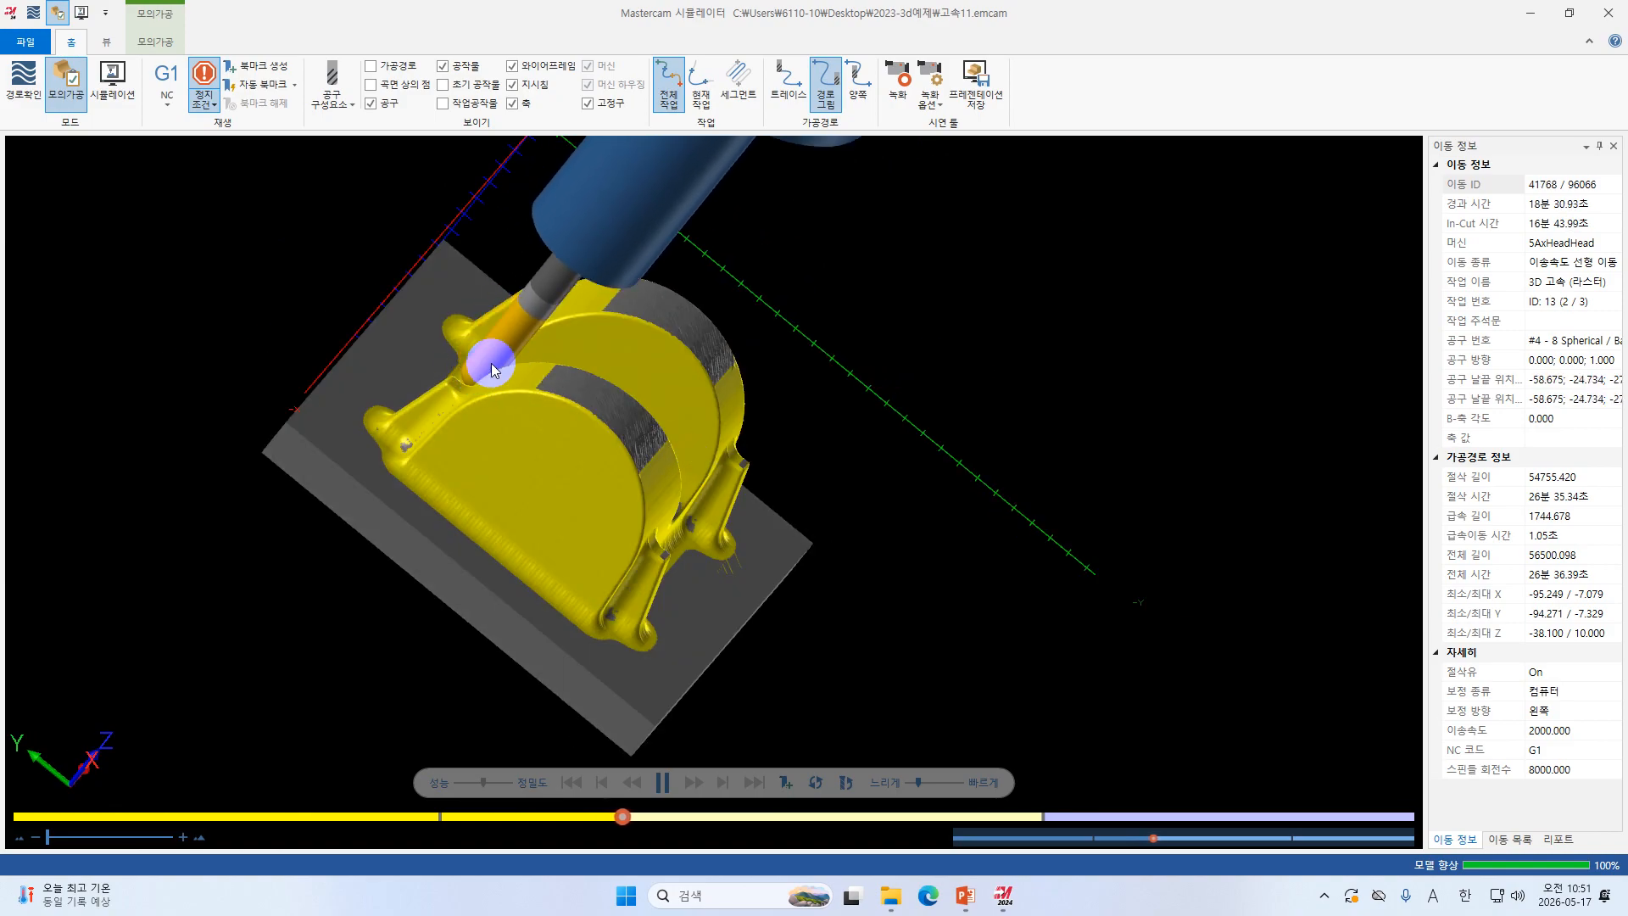
drag(476, 356, 801, 520)
middle_drag(799, 516, 775, 430)
scroll(748, 442, up, 5)
drag(922, 790, 928, 786)
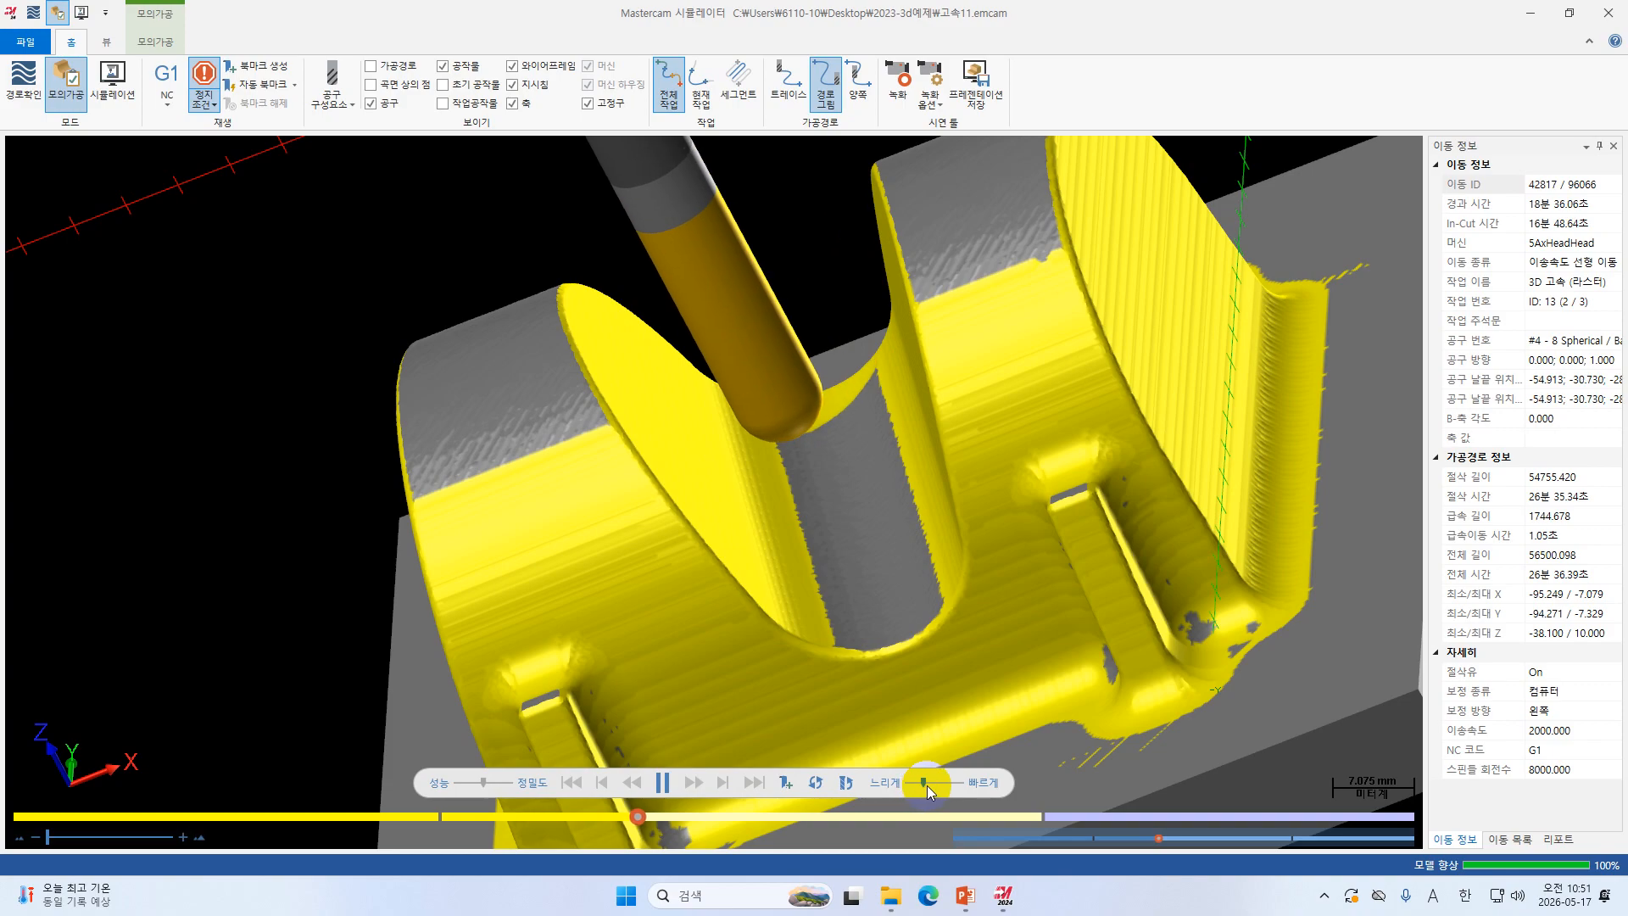
Vary the simulation playback speed to watch raster operation 13 finish the tops of both rounded lobes.
scroll(893, 649, down, 3)
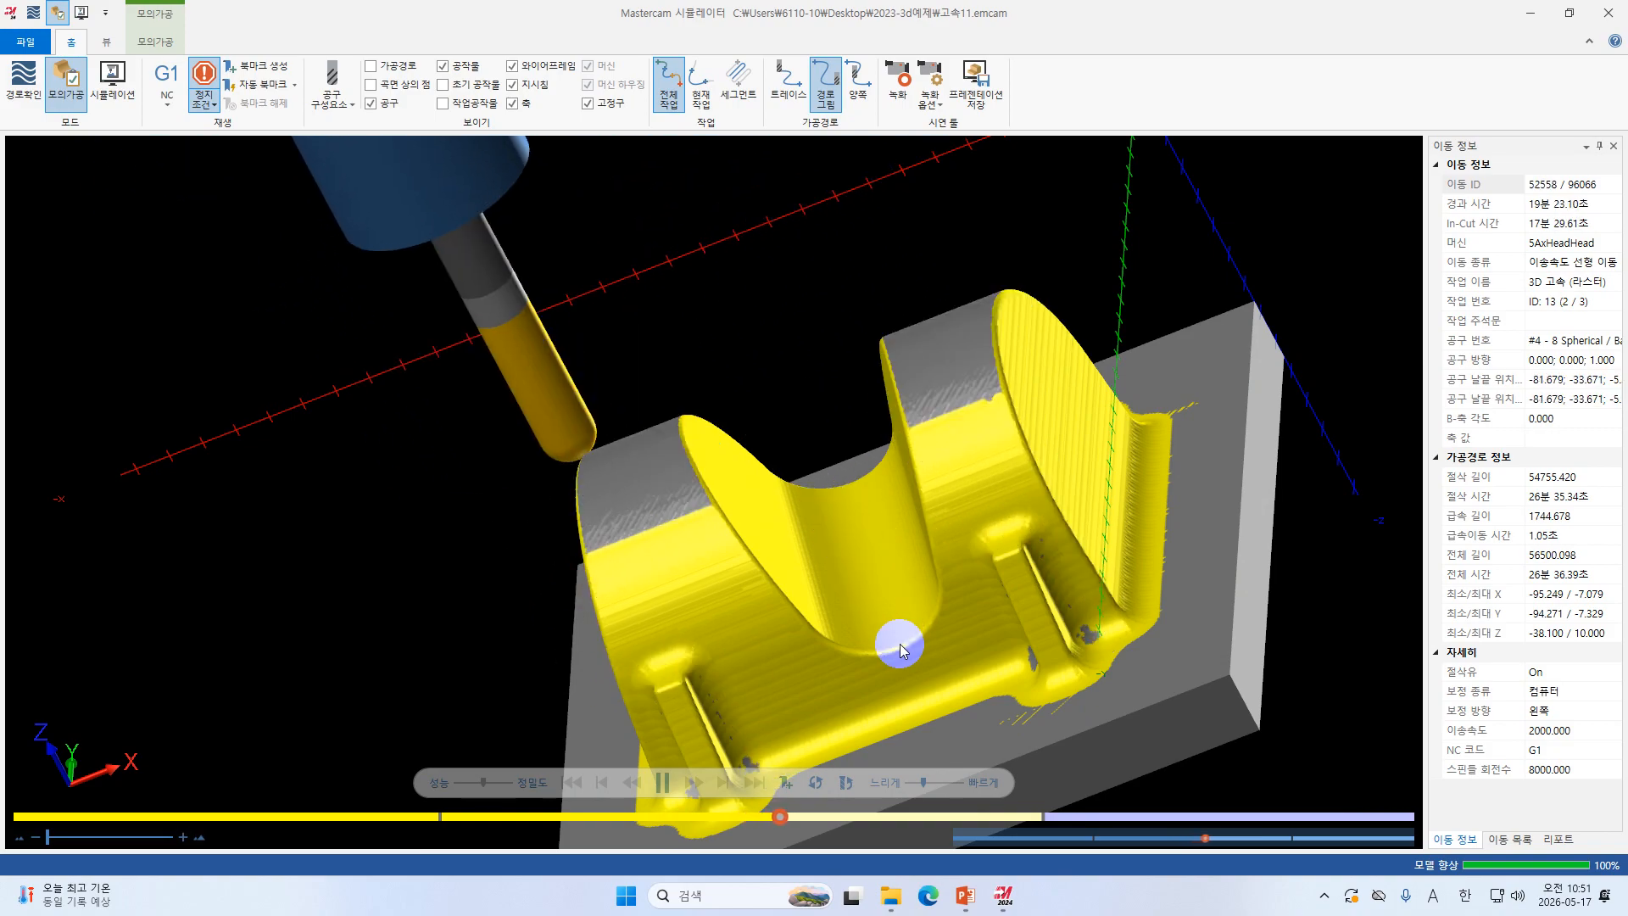
drag(924, 781, 937, 782)
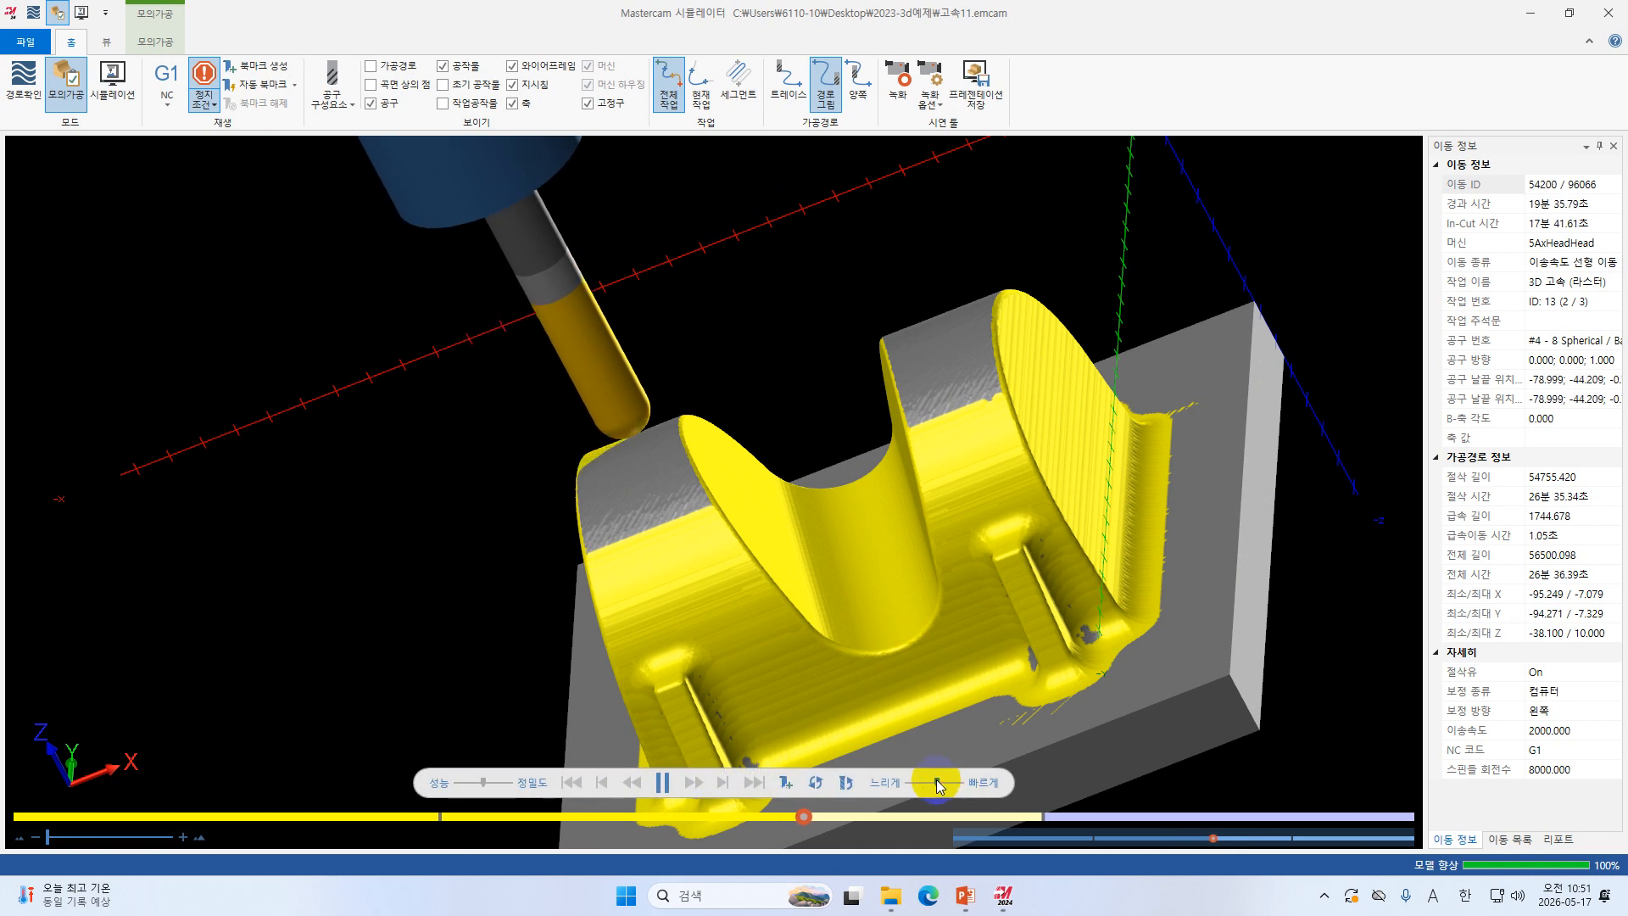
scroll(673, 461, up, 2)
middle_drag(674, 461, 727, 467)
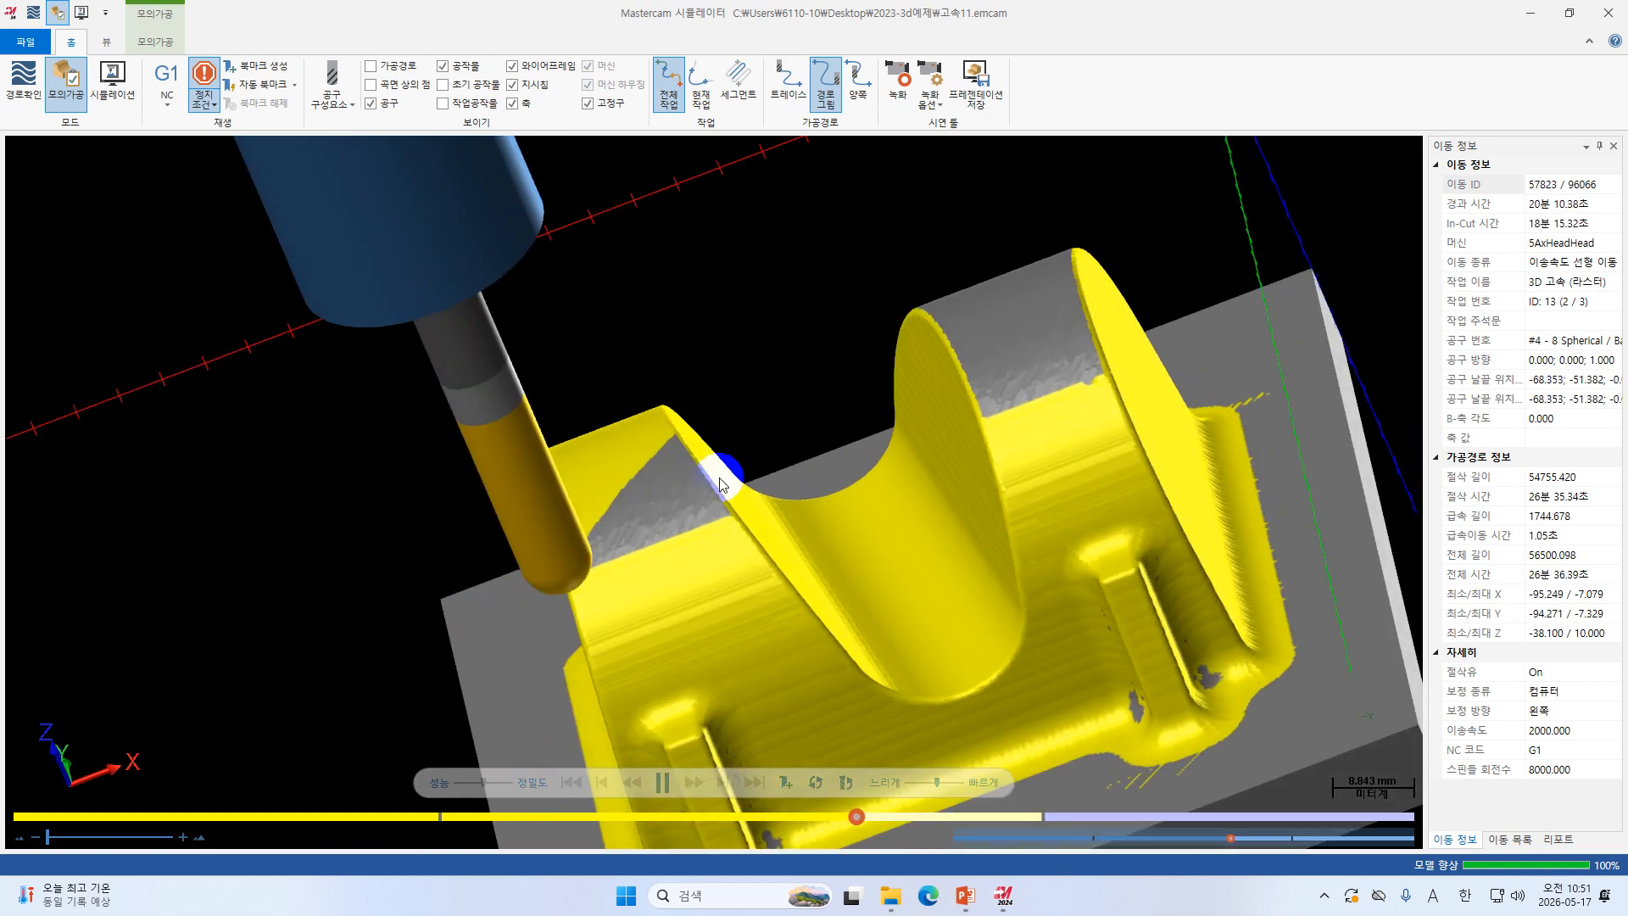
drag(935, 779, 922, 783)
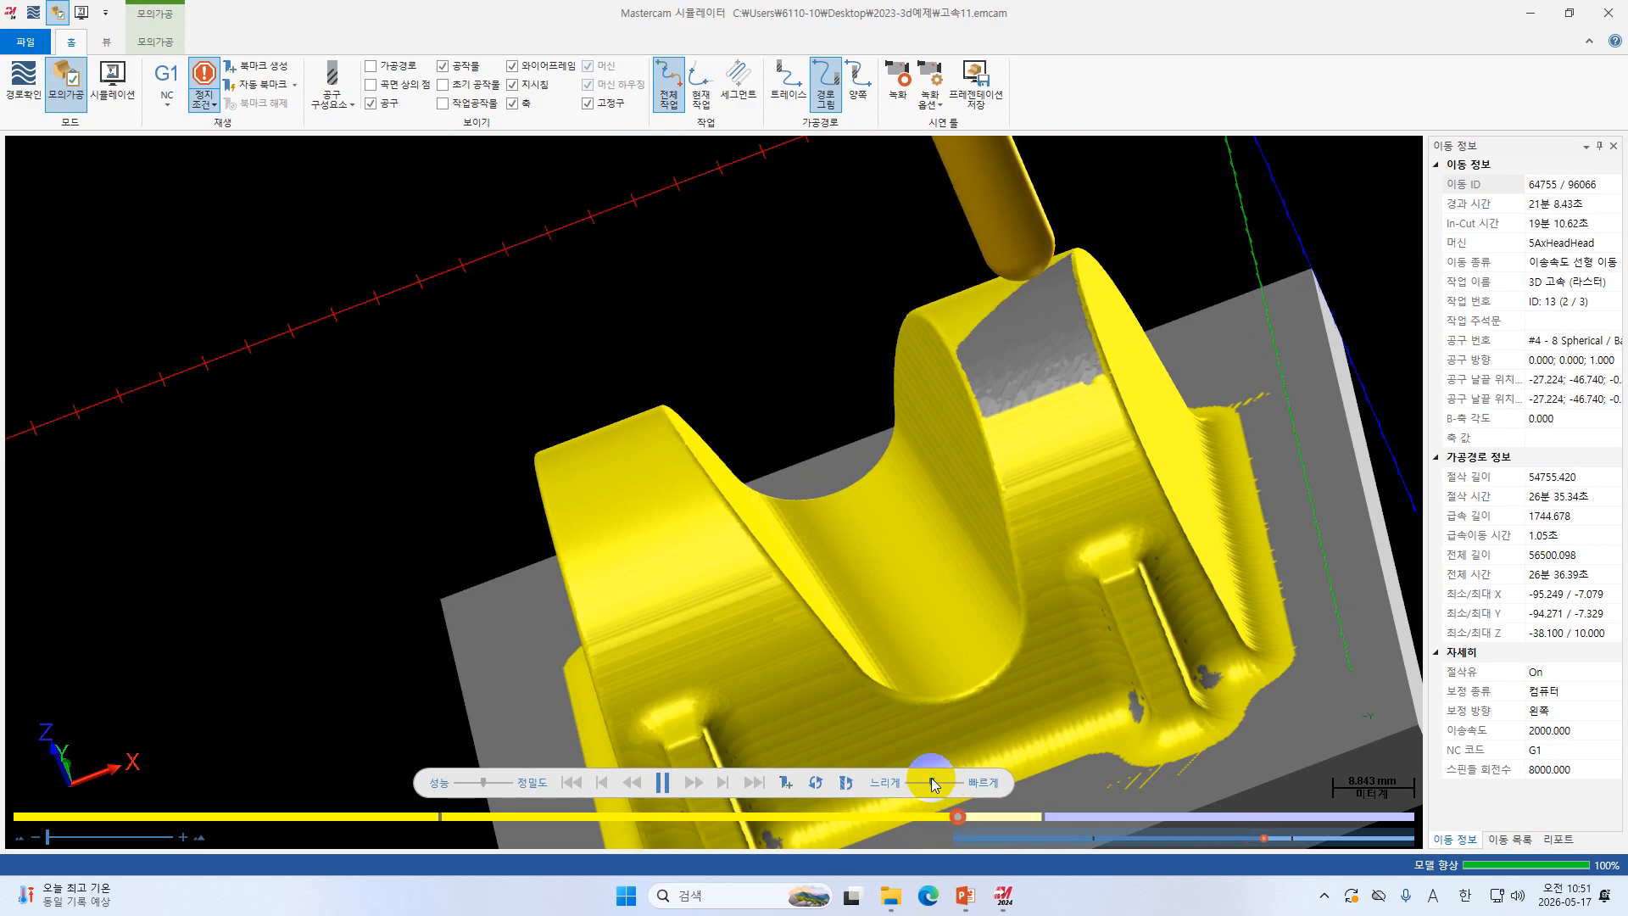
mouse_move(926, 777)
mouse_down()
mouse_move(915, 785)
mouse_move(937, 789)
mouse_up()
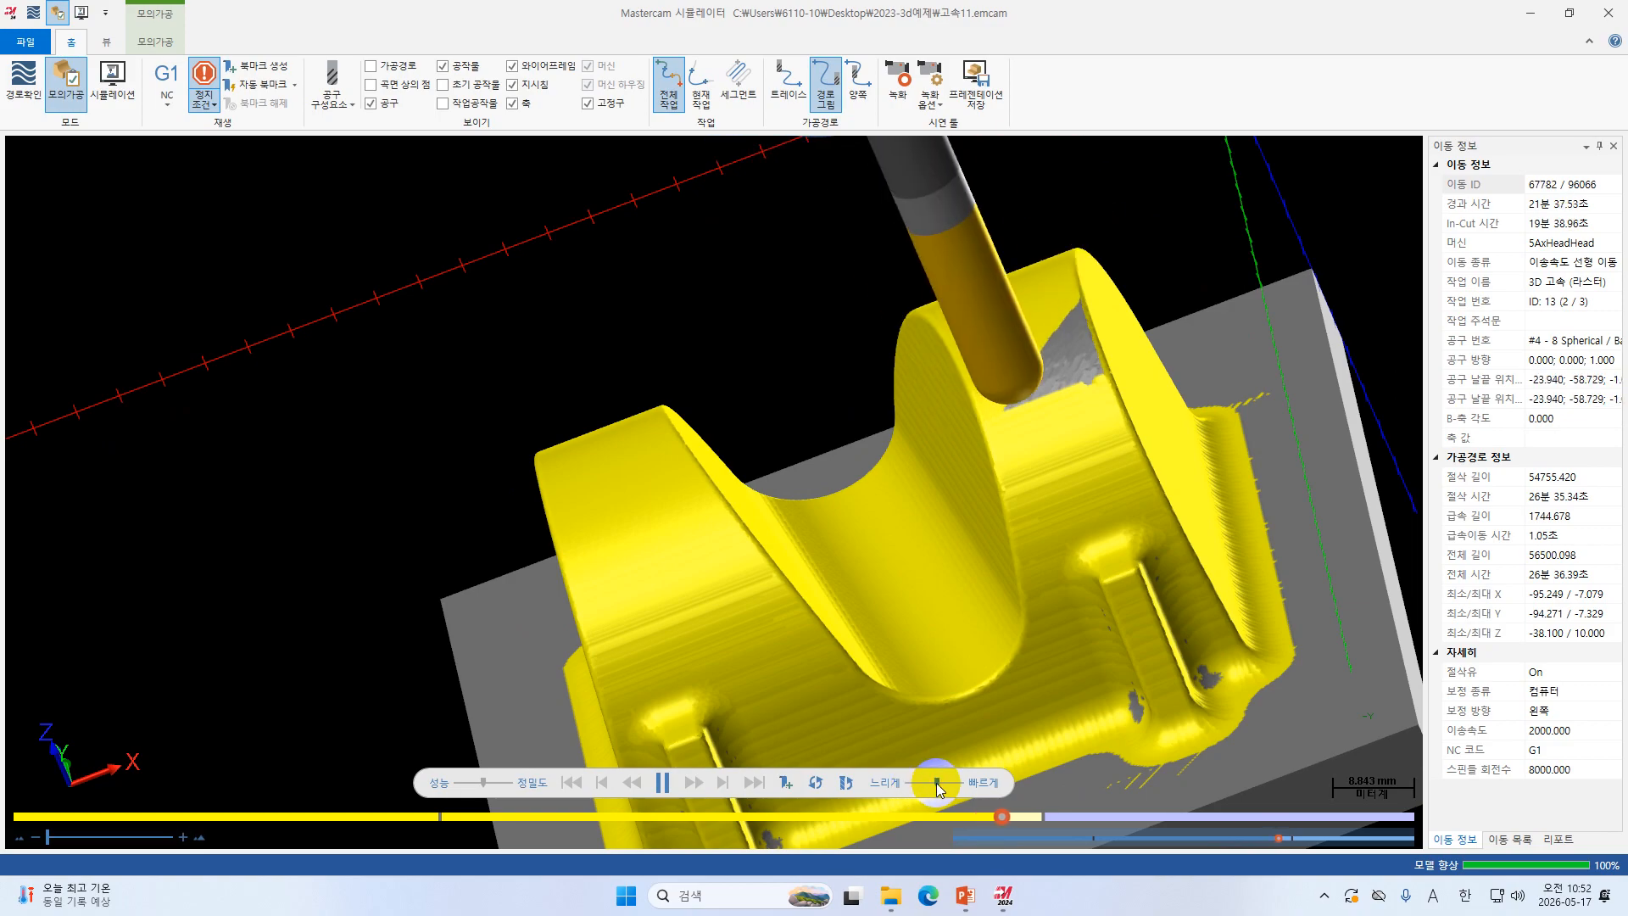
Continue the simulation through scallop operation 14 and examine the machined base fillets and rib corners from several angles.
scroll(1030, 629, down, 1)
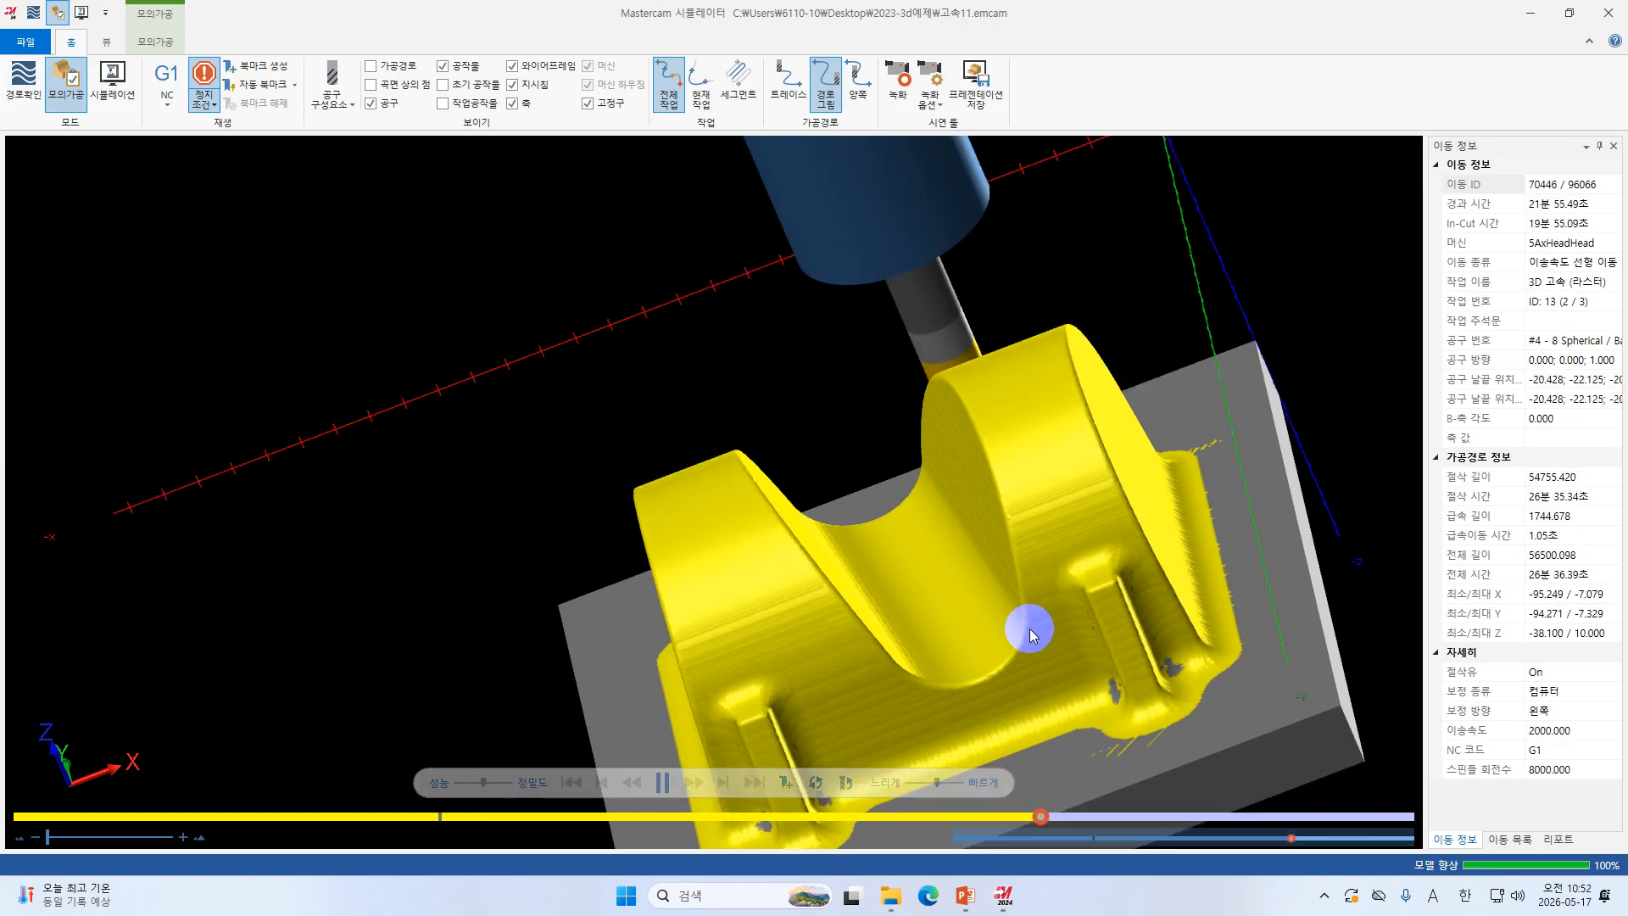
scroll(1045, 638, down, 1)
middle_drag(1044, 637, 1030, 678)
click(658, 787)
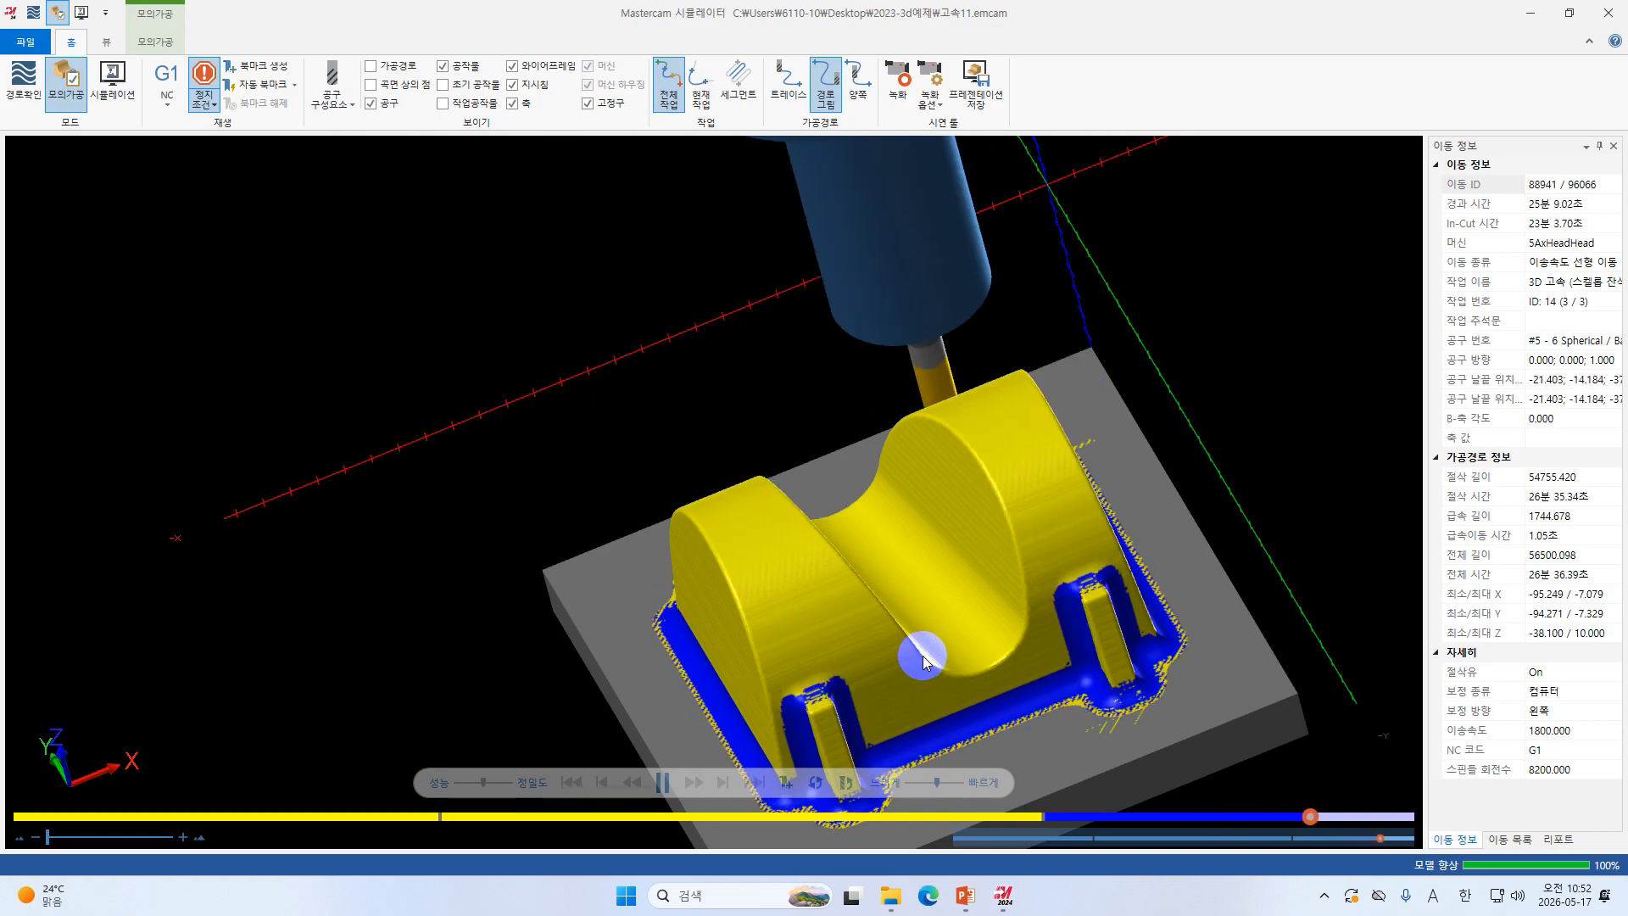
middle_drag(920, 497, 958, 493)
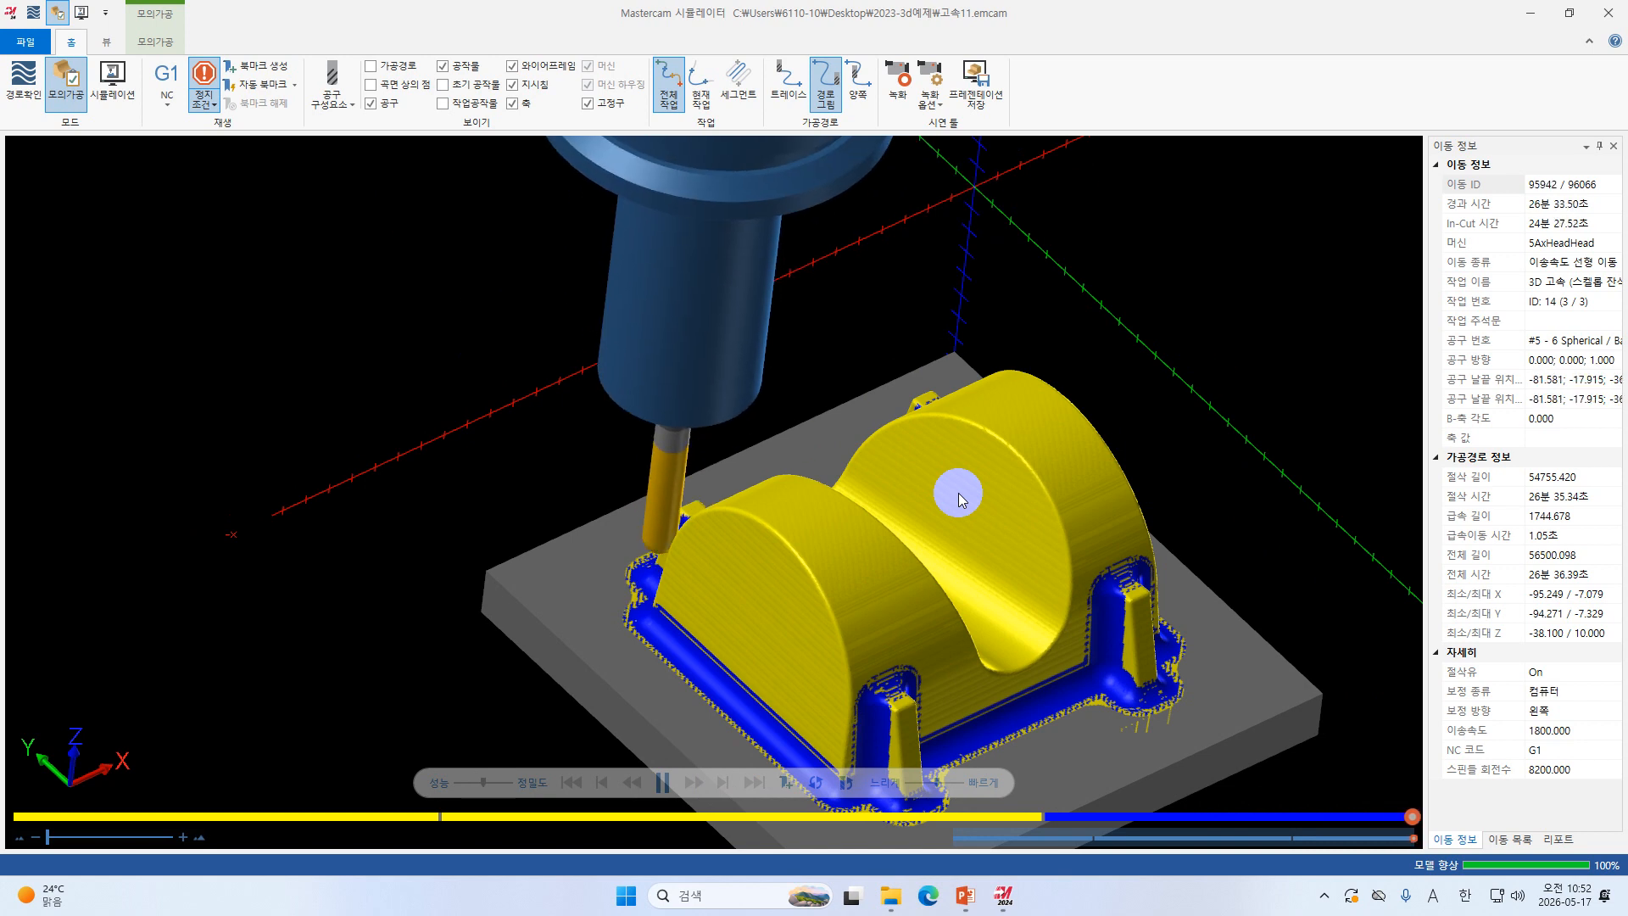
middle_drag(831, 519, 778, 567)
scroll(923, 691, up, 3)
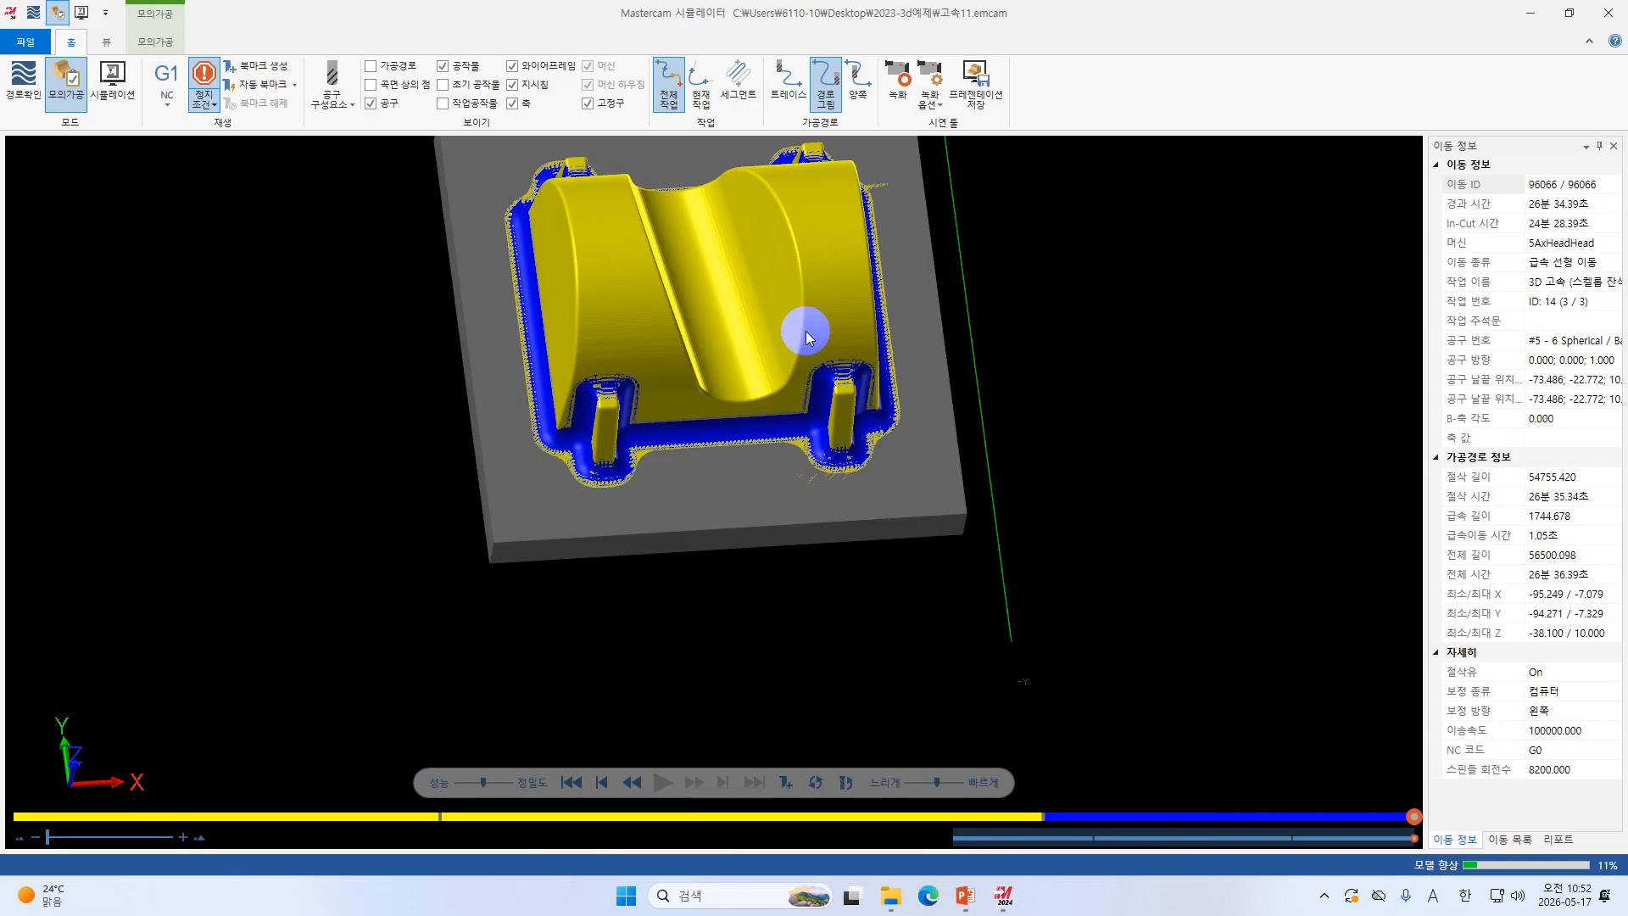